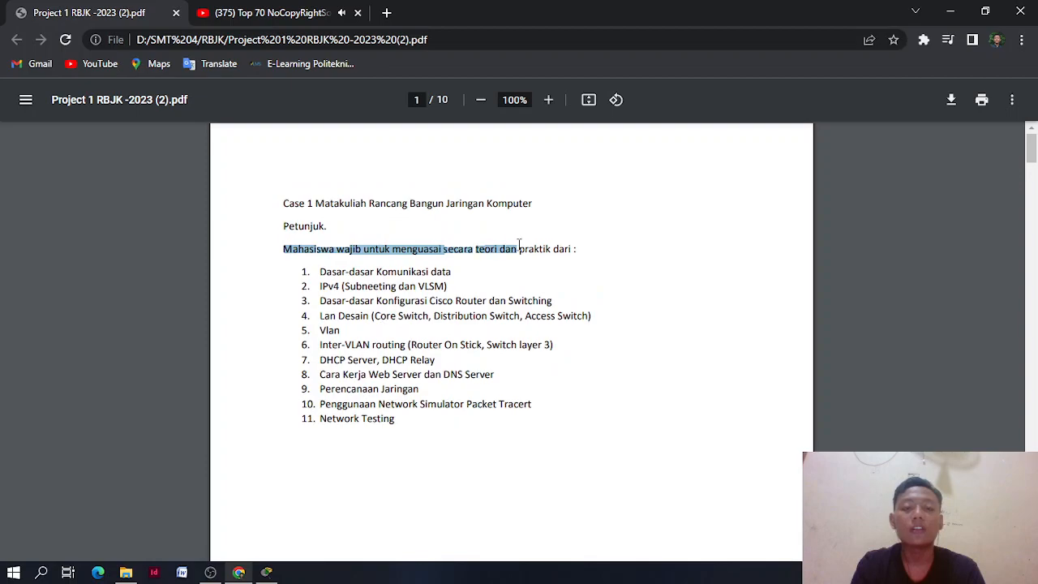
Look over the physical diagram in the project PDF, switch to Cisco Packet Tracer and start a new blank network file
left_click(552, 238)
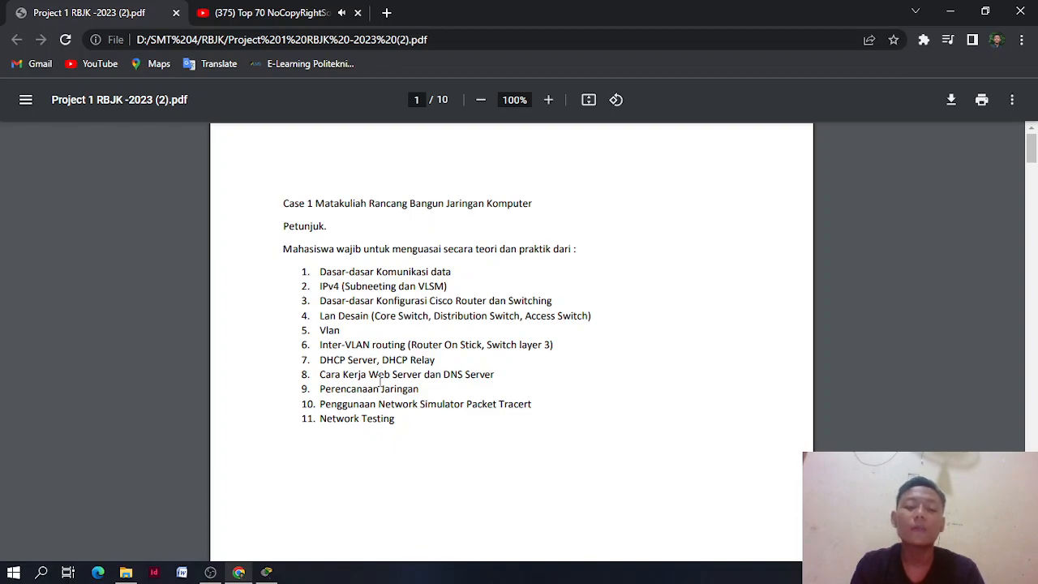
scroll(412, 330, "down", 15)
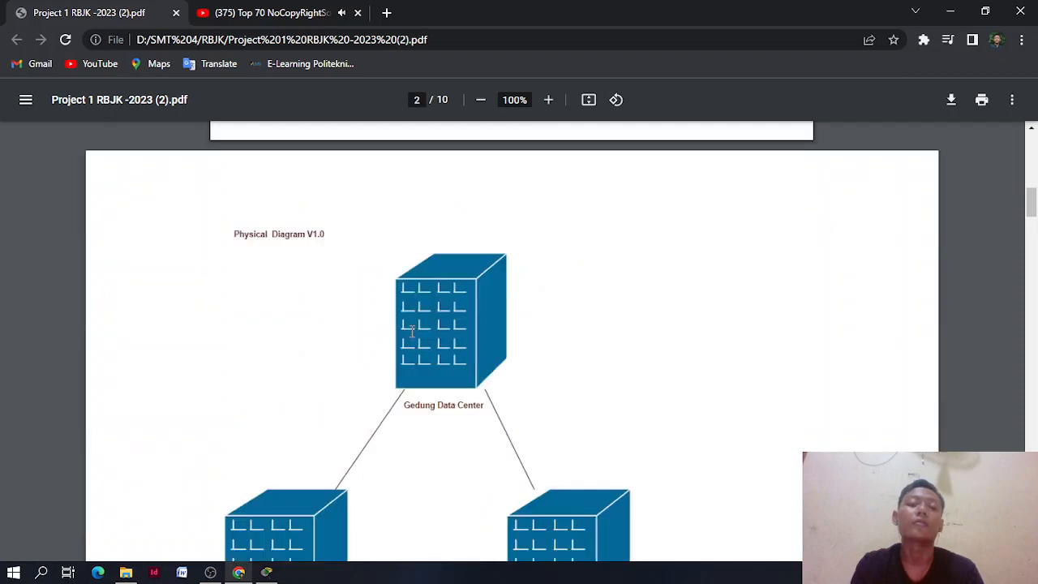
left_click(268, 573)
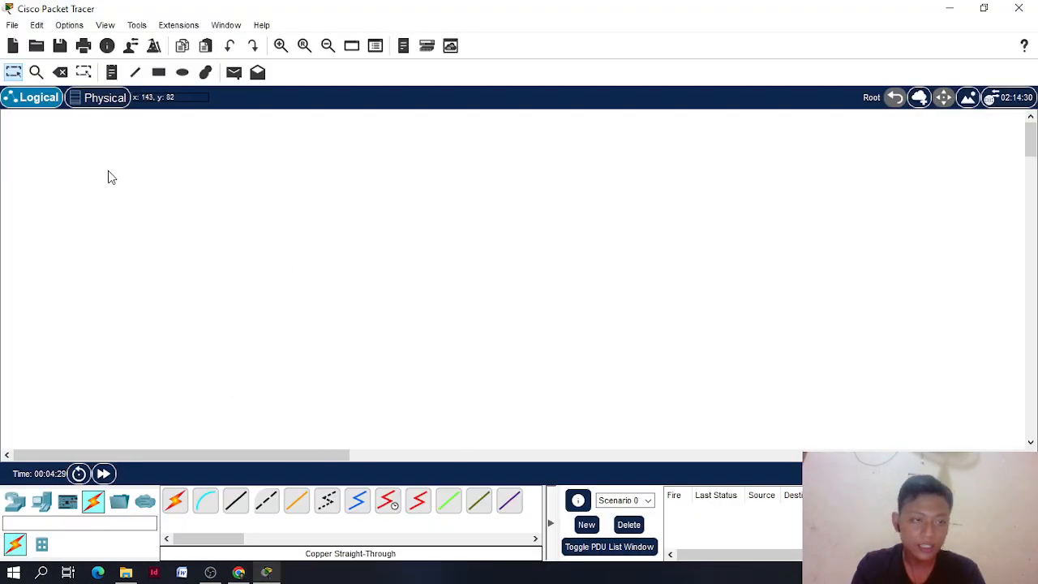
left_click(37, 25)
left_click(21, 30)
left_click(20, 29)
left_click(17, 48)
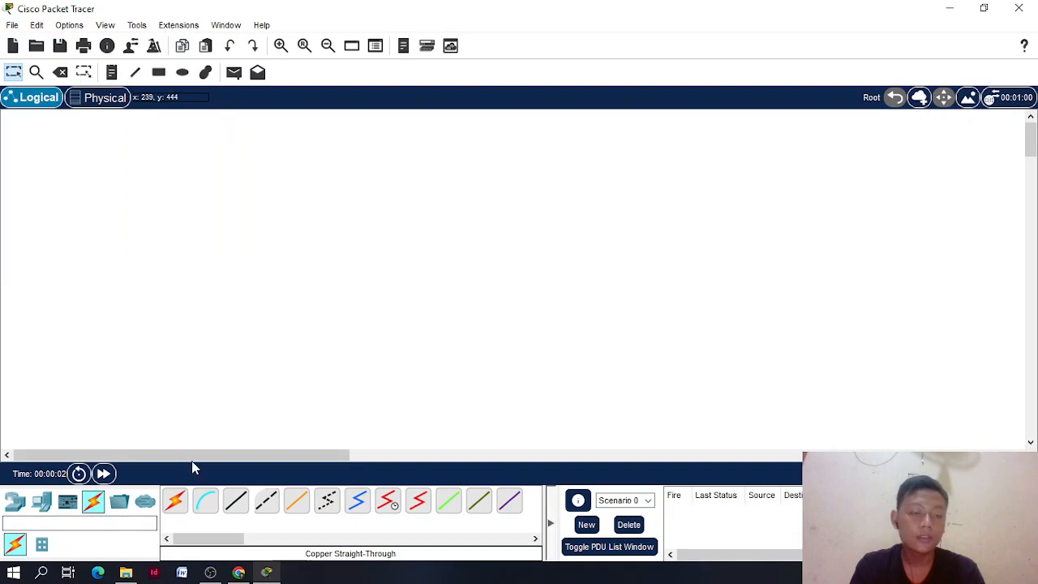
Place a generic PT-Router in the upper middle of the logical workspace
left_click(15, 500)
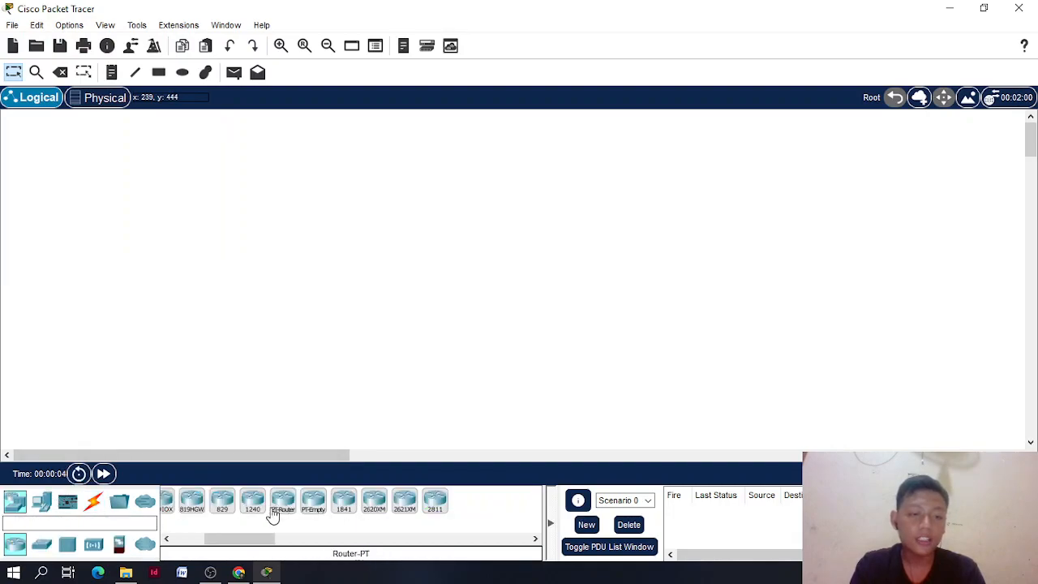
left_click_drag(268, 537, 223, 540)
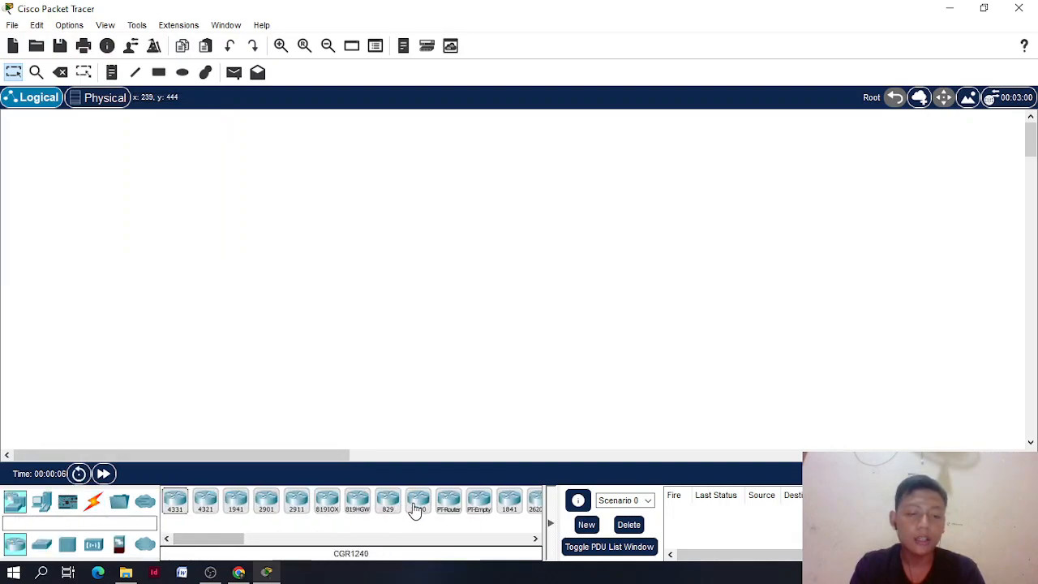
left_click(455, 511)
left_click(470, 185)
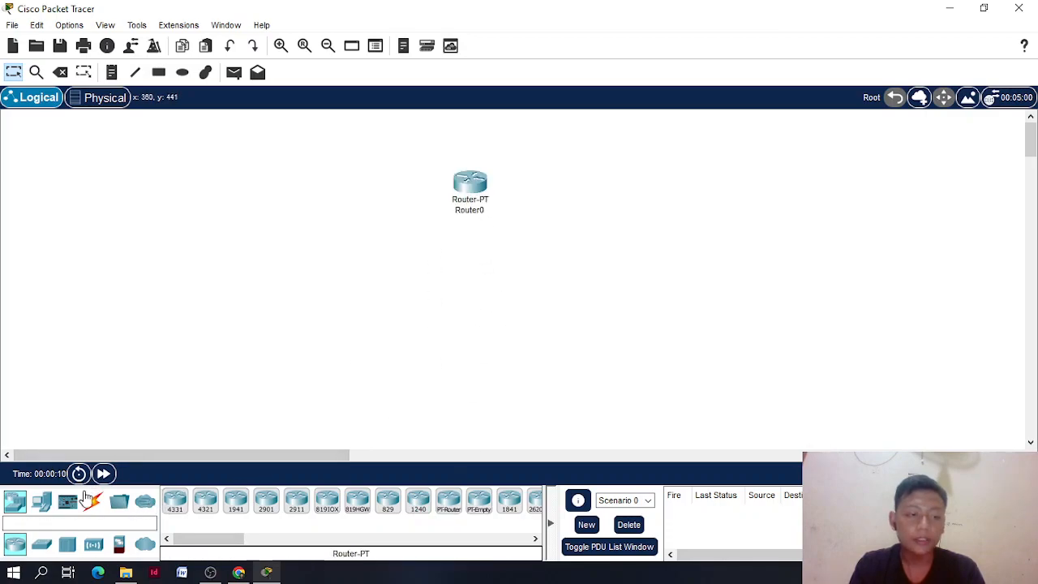
Add three Server-PT devices, one left of the router and two stacked far to its right, shifting the stacked pair slightly up and outward
left_click(43, 503)
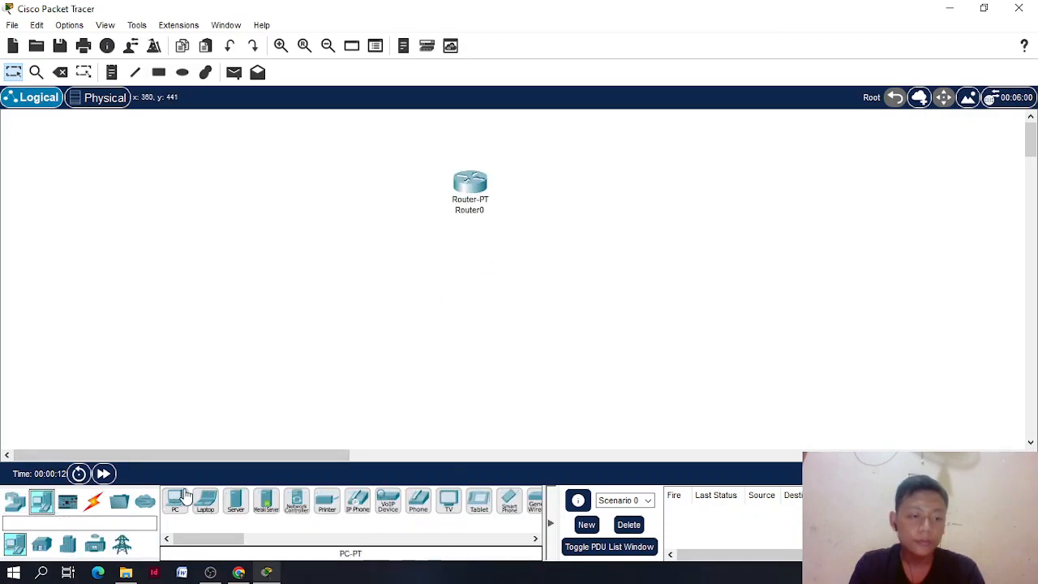
left_click(235, 503)
left_click(181, 183)
left_click(235, 503)
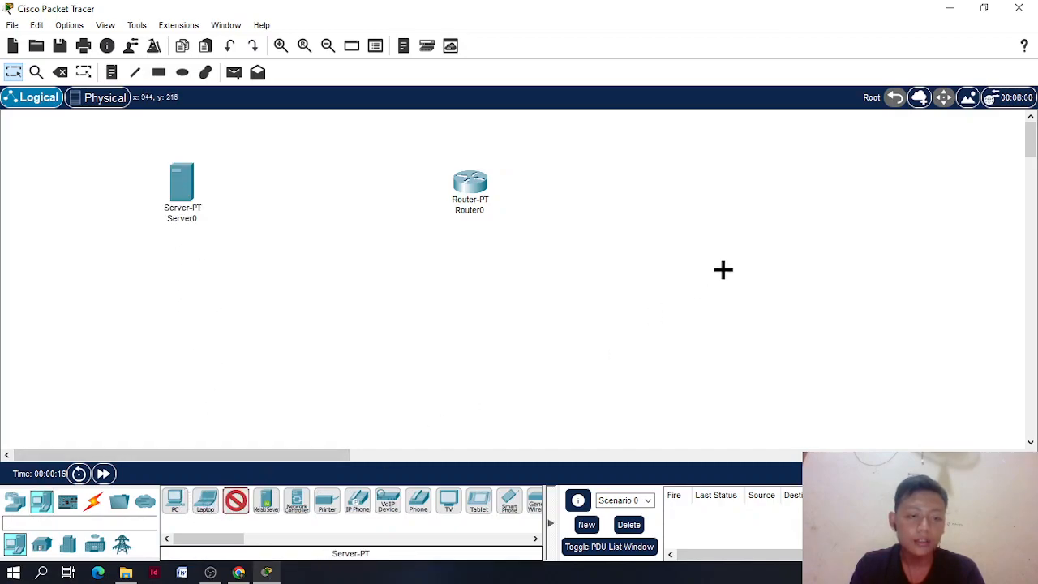
left_click(758, 186)
left_click(235, 503)
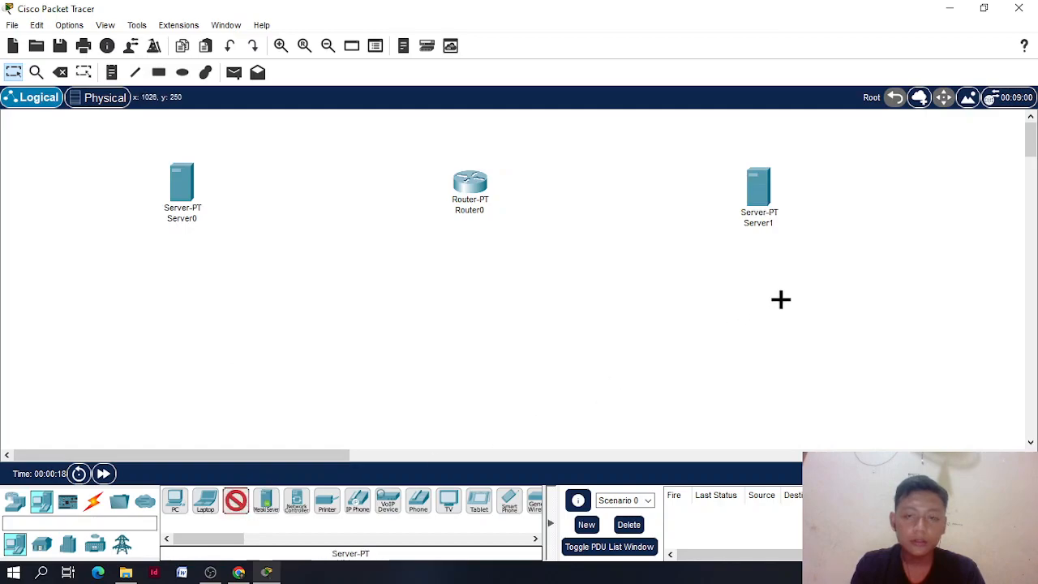
left_click(762, 297)
left_click_drag(757, 199, 777, 167)
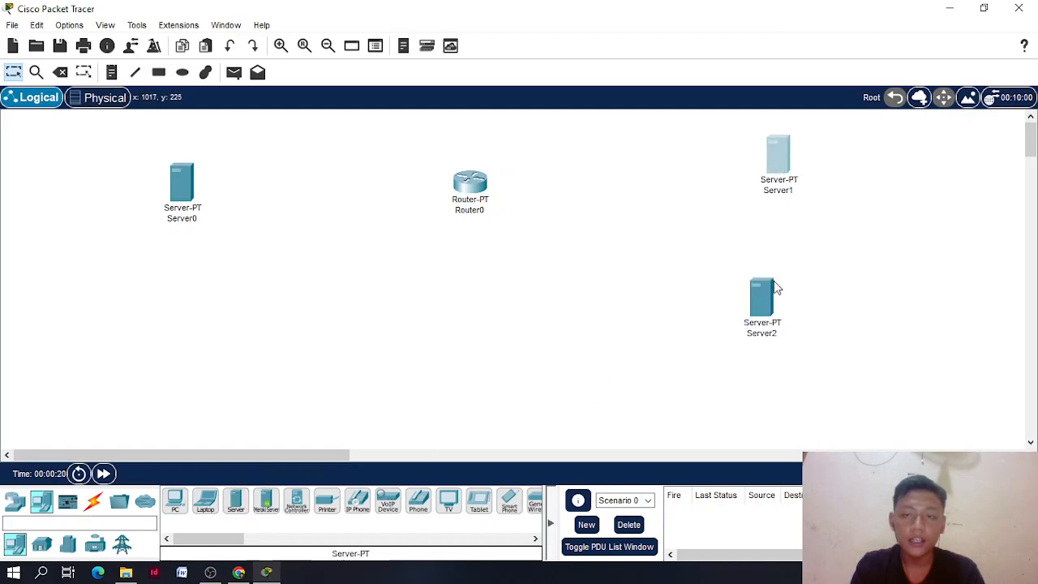
left_click_drag(766, 298, 785, 285)
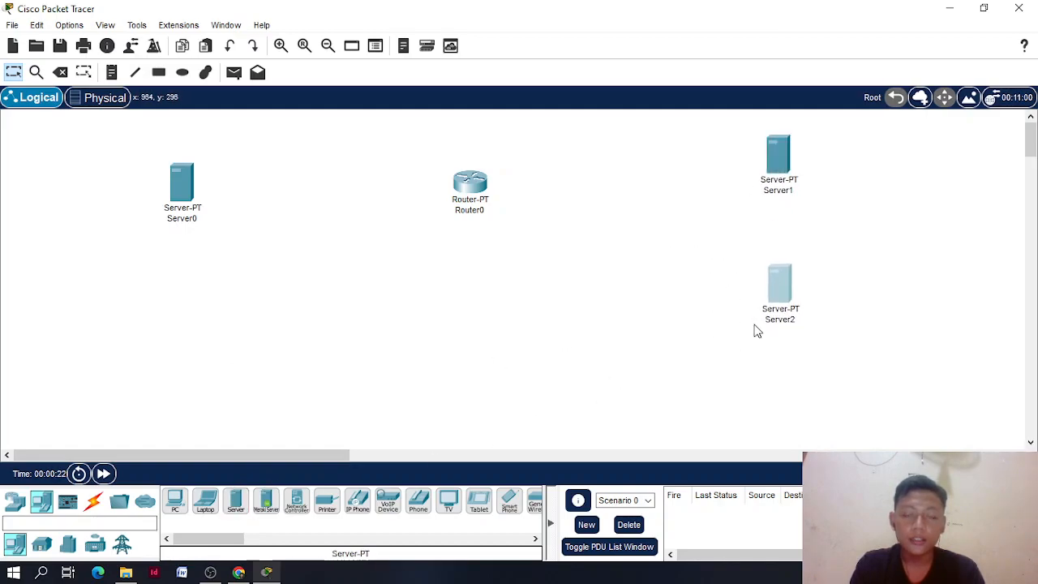
left_click(181, 189)
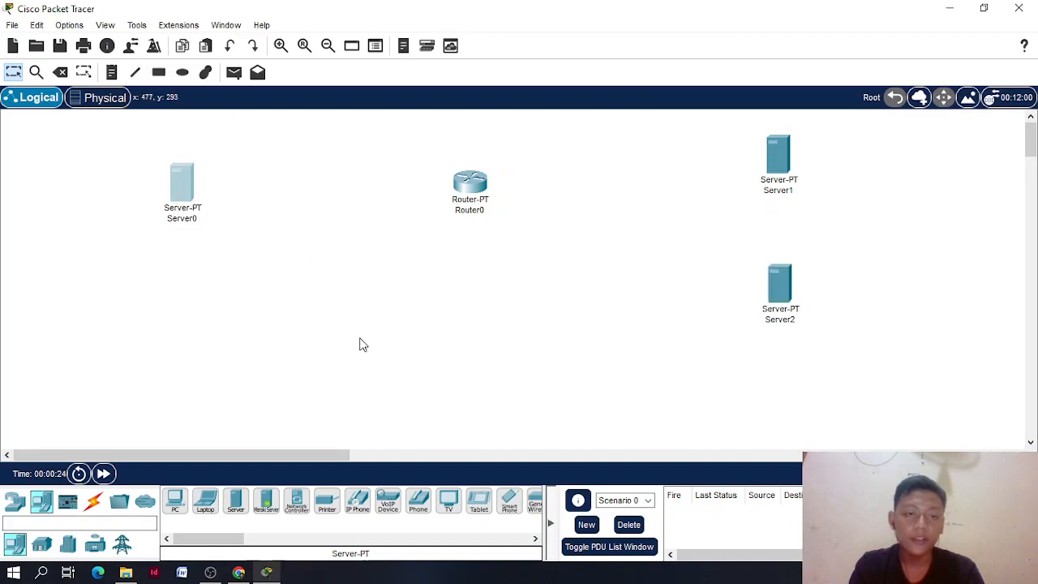
Place a 2960 switch between the router and the two stacked servers, and shift the router slightly to the left
left_click(93, 501)
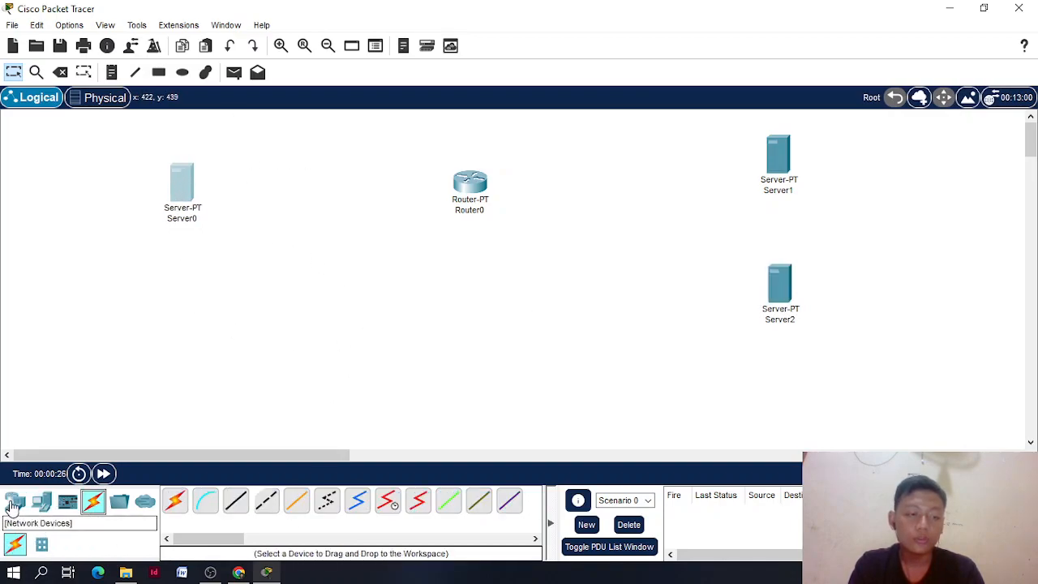
left_click(13, 502)
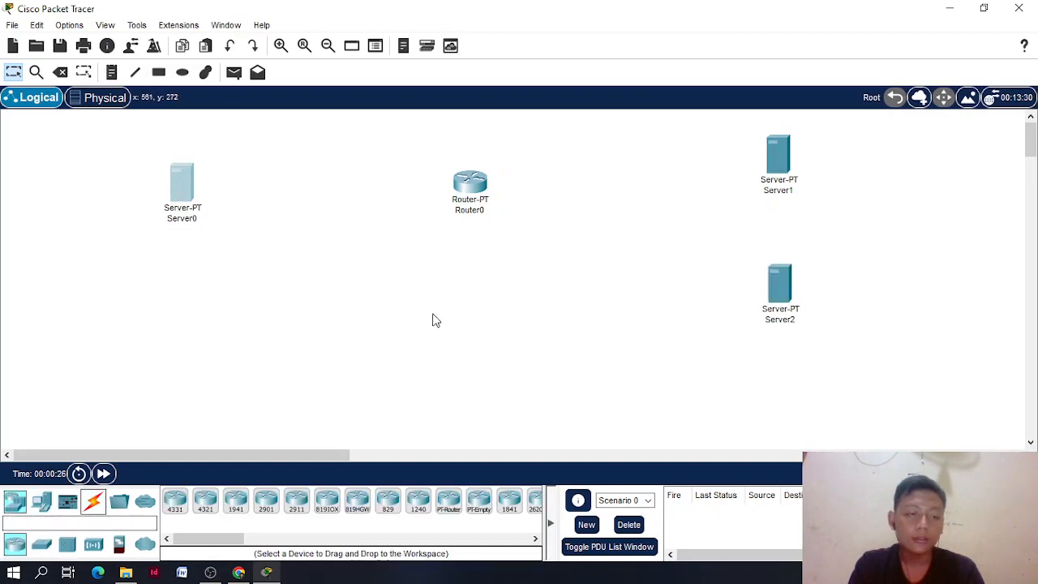
left_click(41, 544)
left_click(179, 502)
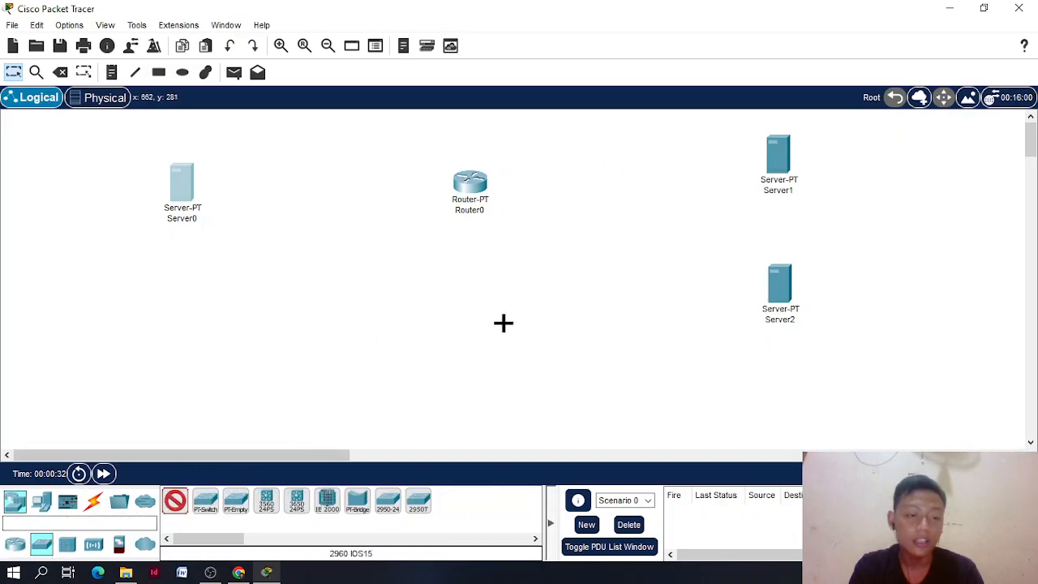
left_click(624, 195)
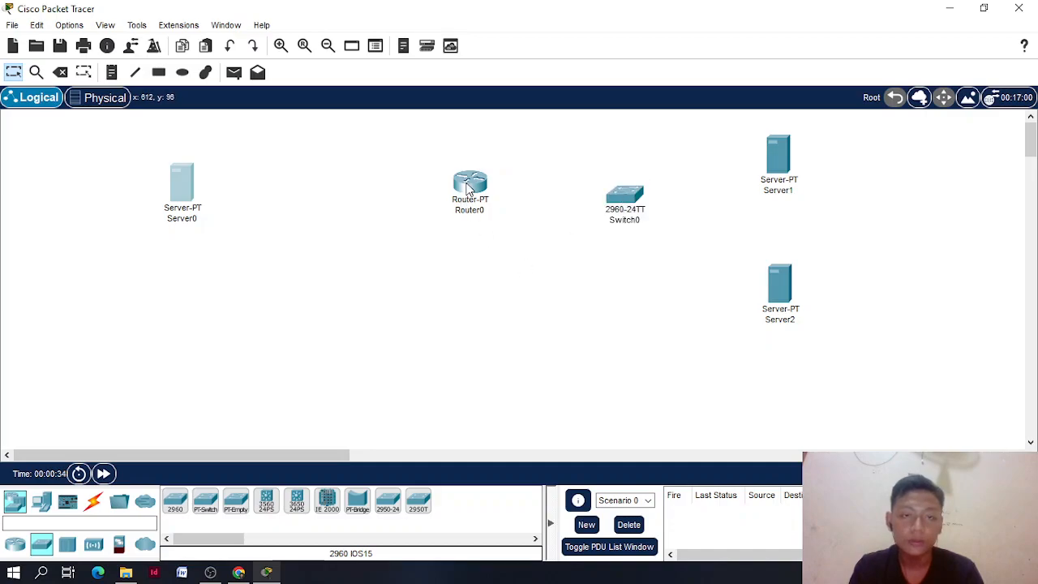
left_click_drag(467, 188, 456, 187)
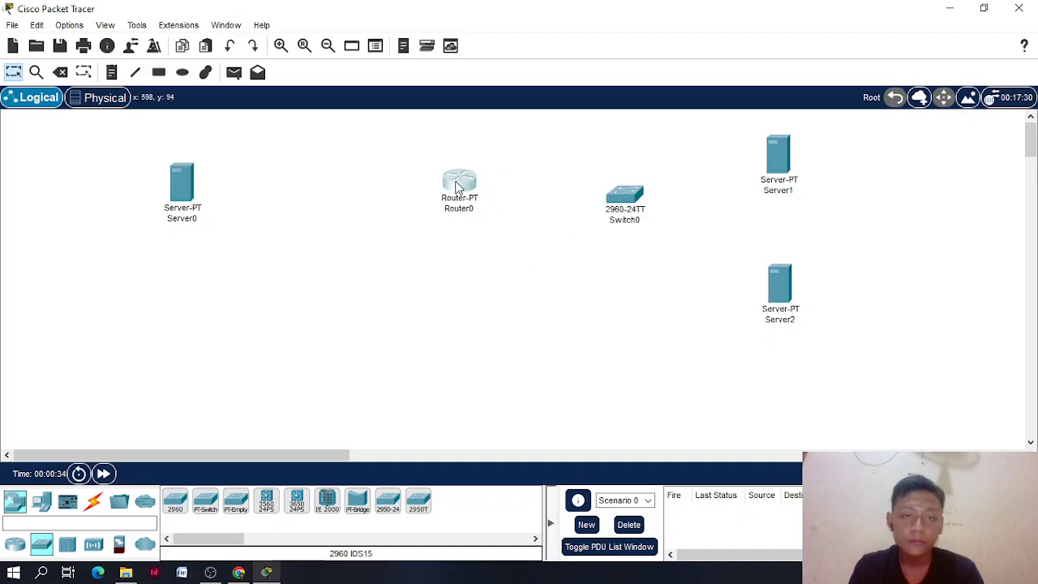
Place three 3560-24PS multilayer switches in a triangle, one below the router and two side by side beneath it
left_click(272, 507)
left_click(458, 312)
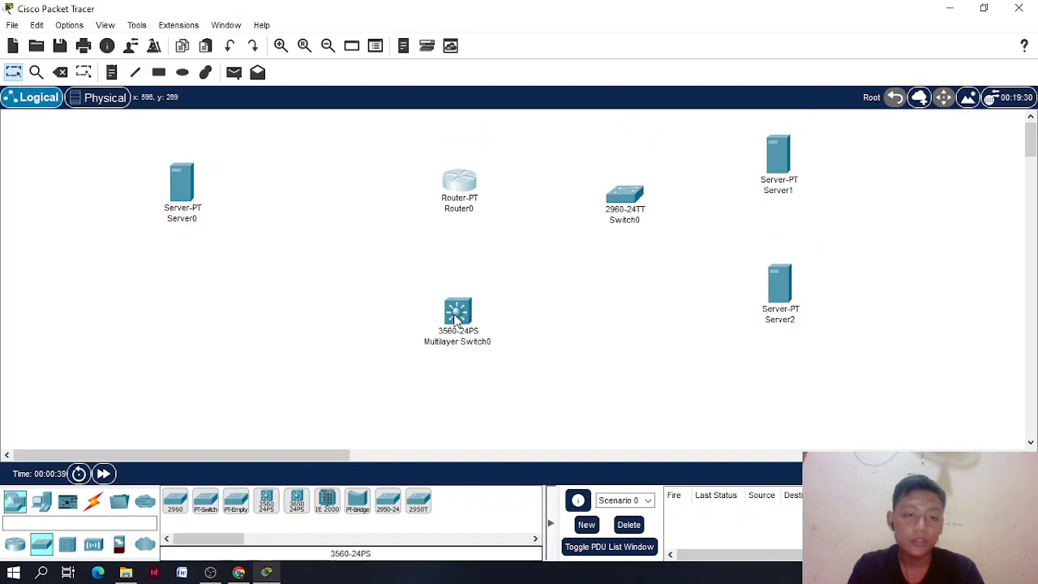
left_click_drag(270, 509, 333, 413)
left_click(270, 510)
left_click(548, 415)
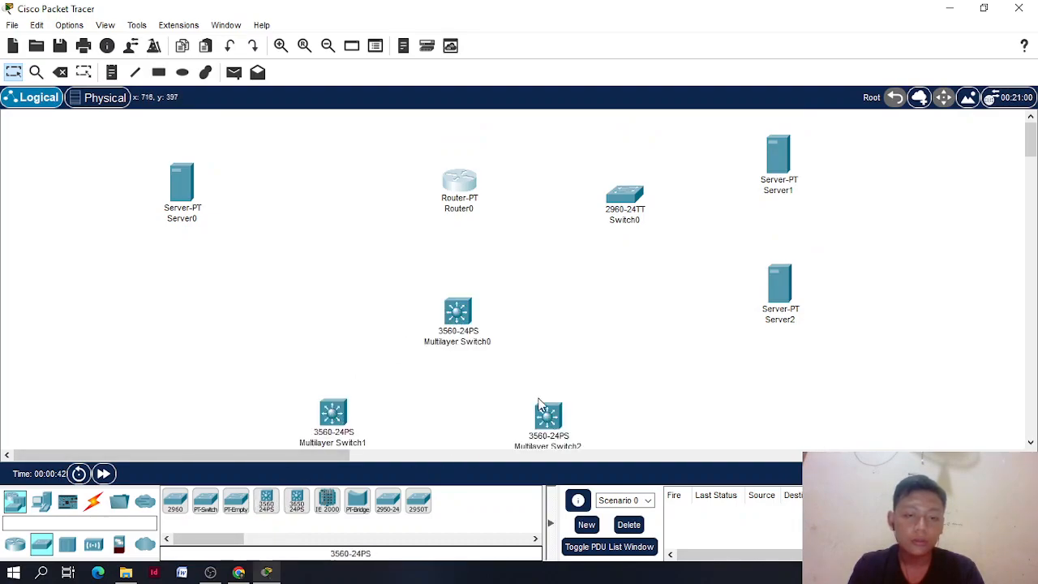
Add four 2960 switches in a row beneath the two lower multilayer switches, and nudge Switch0 beside the router slightly upward
scroll(531, 384, "down", 5)
left_click(175, 500)
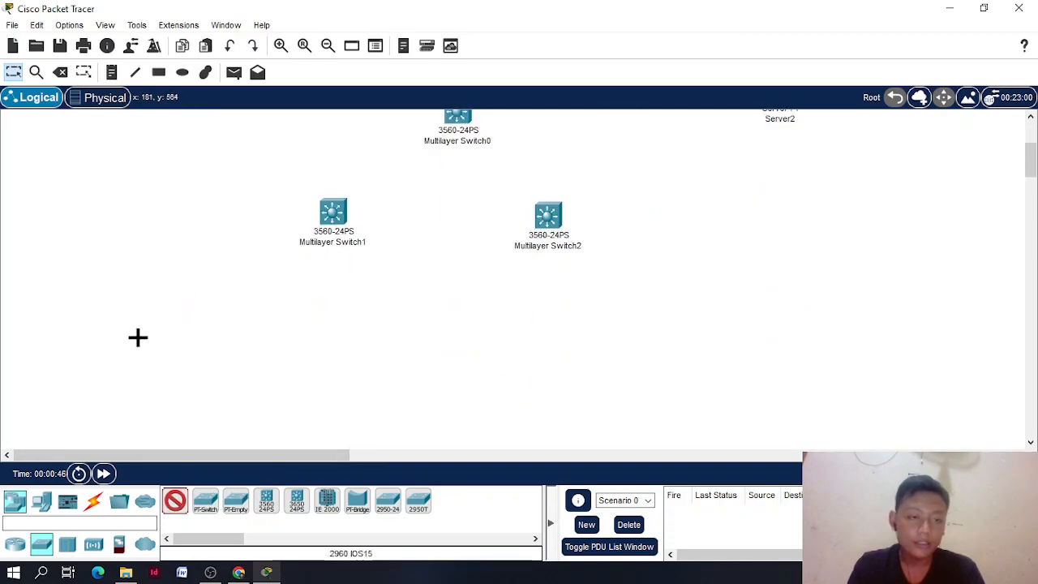
left_click(138, 338)
left_click(175, 500)
left_click(334, 342)
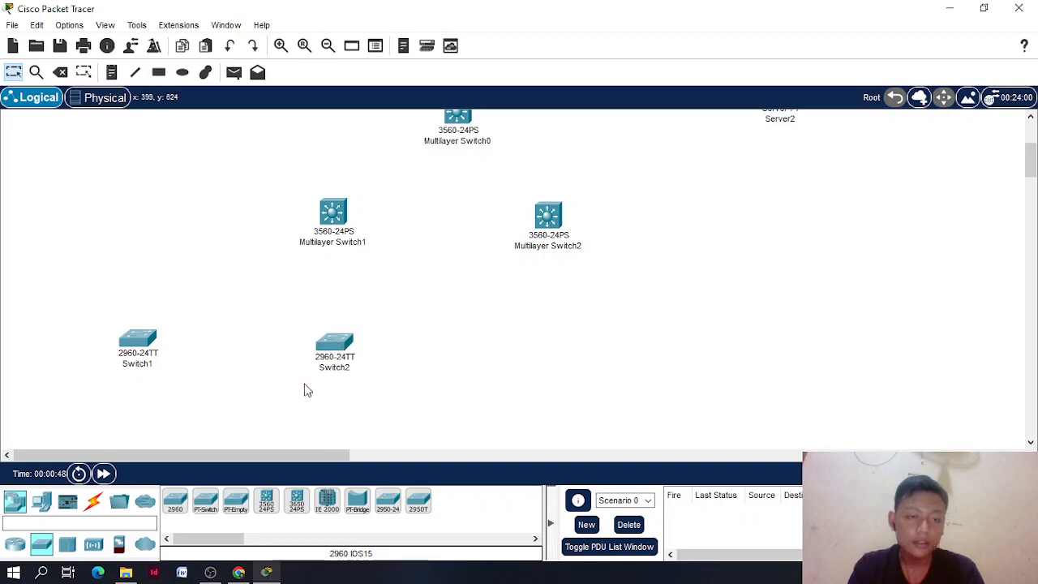
left_click(175, 500)
left_click(559, 336)
left_click(180, 501)
left_click(727, 346)
scroll(598, 317, "up", 3)
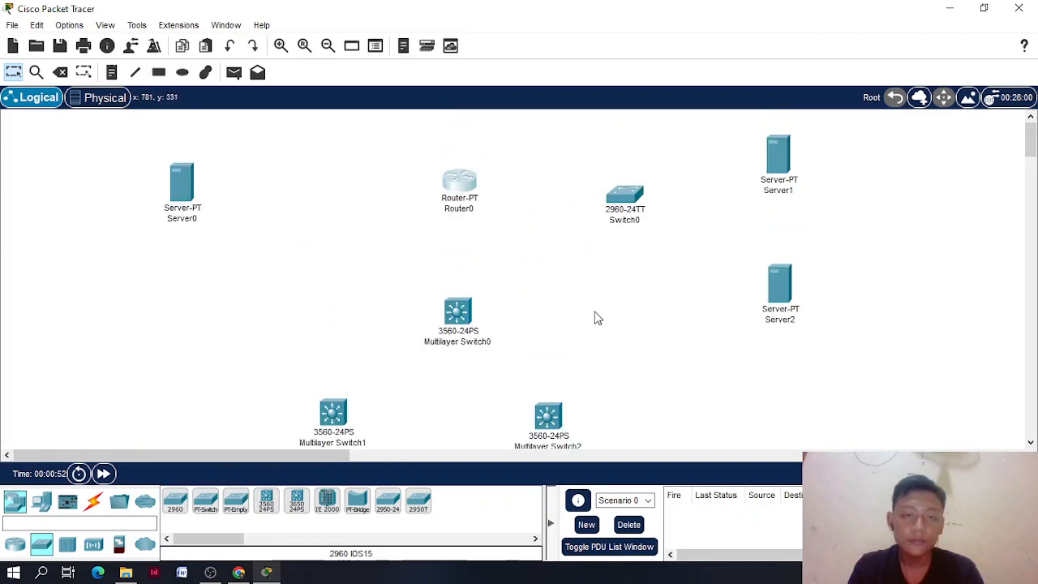
left_click_drag(623, 224, 625, 217)
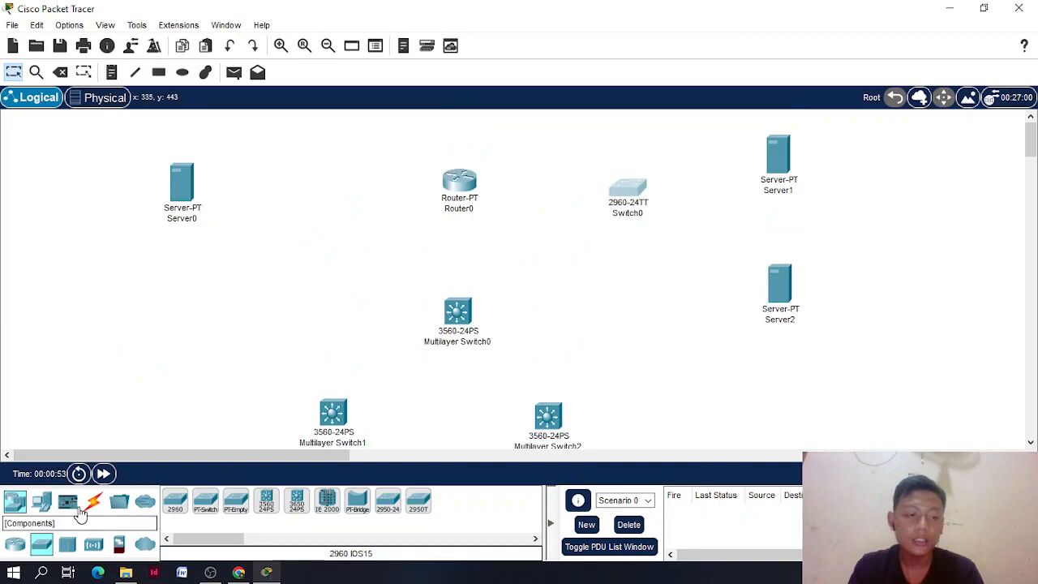
Connect Server0's Fa0 port to Router0's FastEthernet1/0 port with a copper straight-through cable
left_click(94, 501)
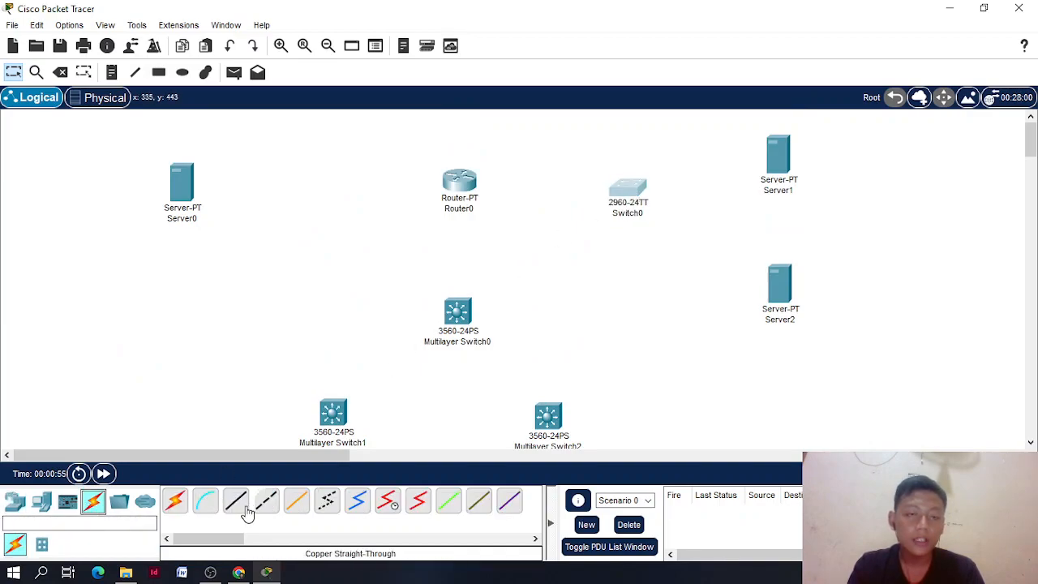
scroll(502, 235, "down", 2)
scroll(421, 268, "up", 2)
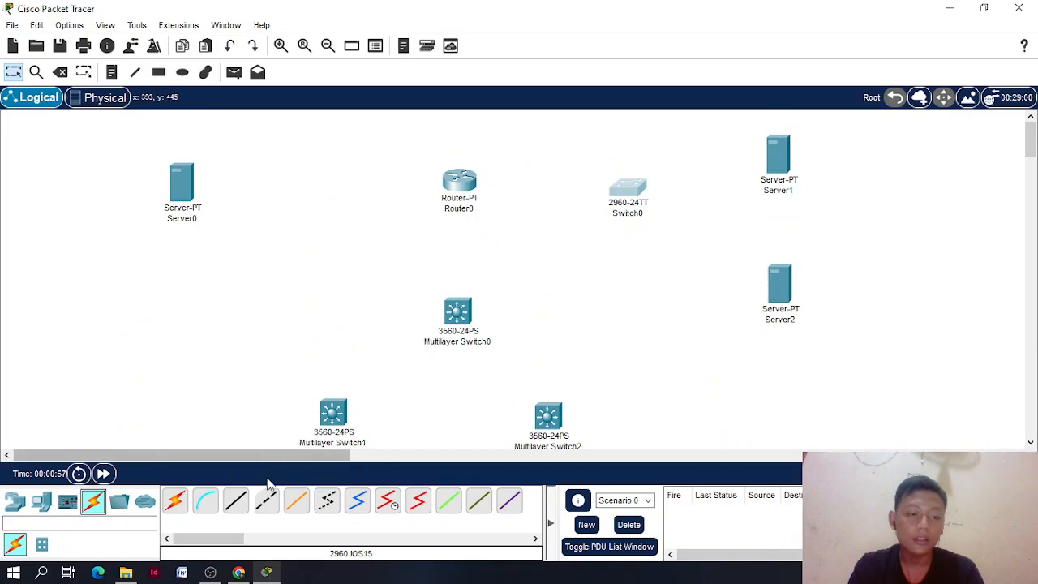
left_click(236, 501)
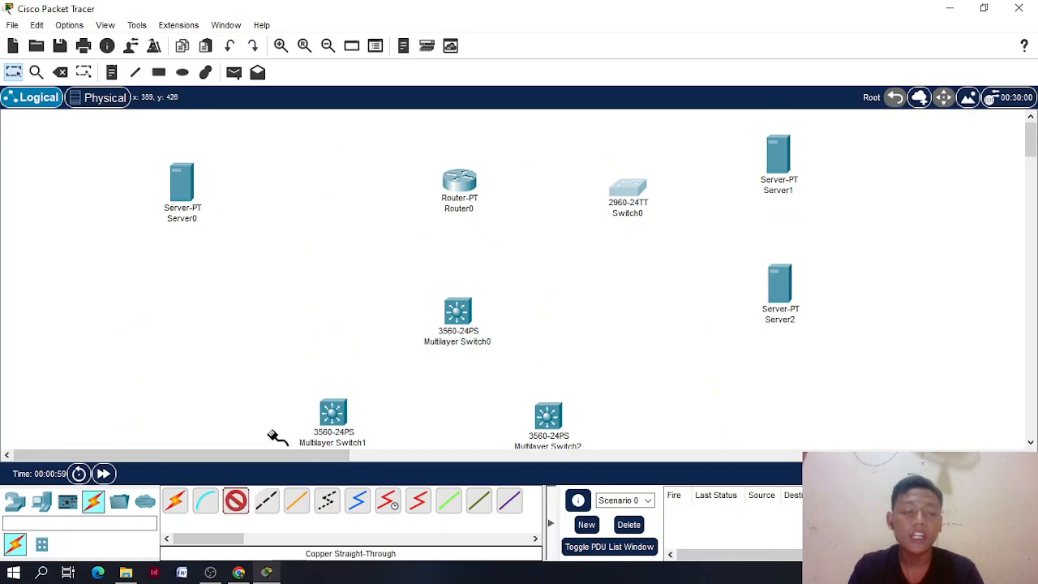
left_click(245, 504)
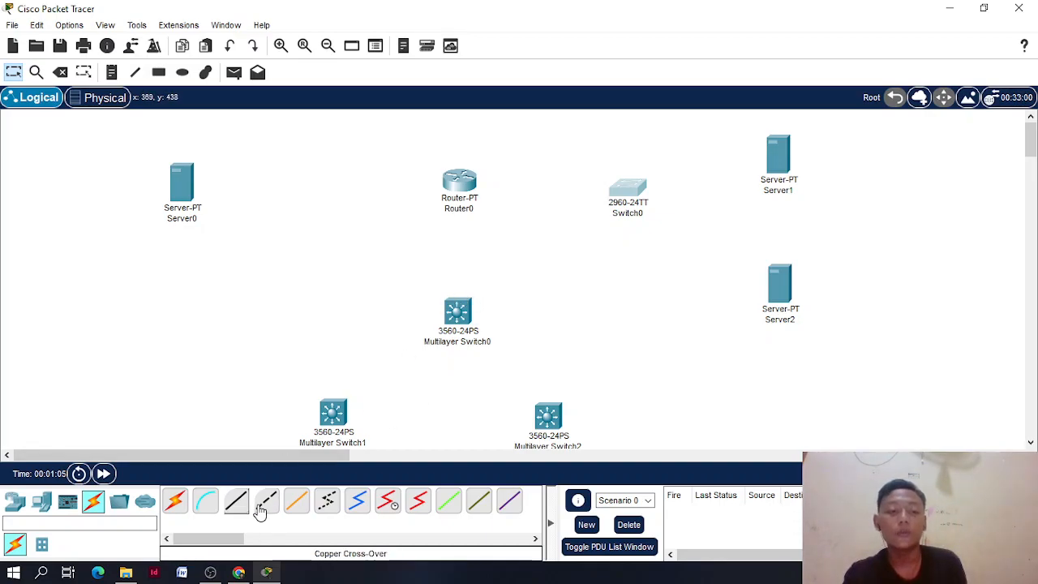
left_click(236, 502)
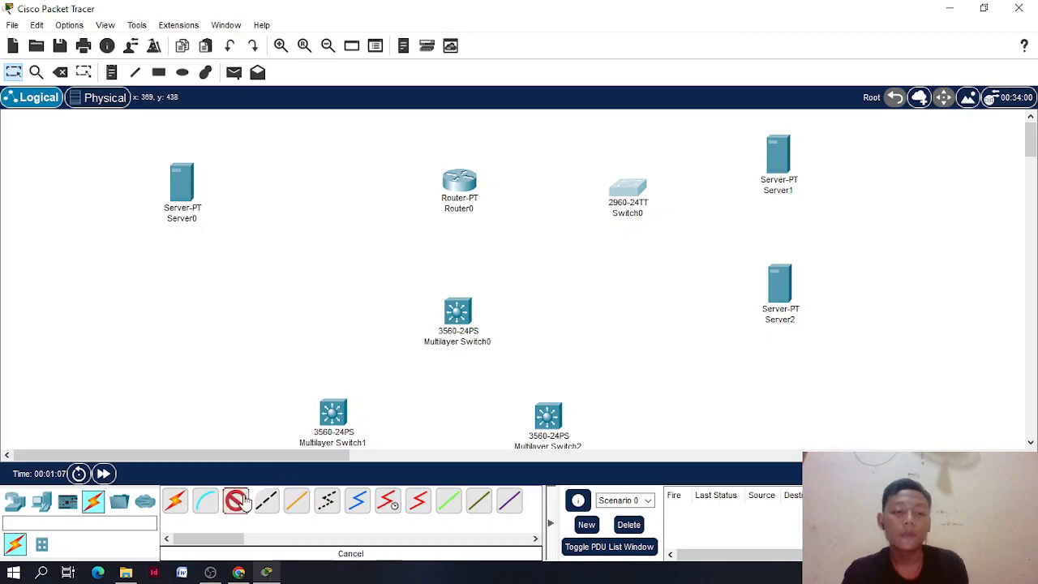
left_click(188, 186)
left_click(209, 183)
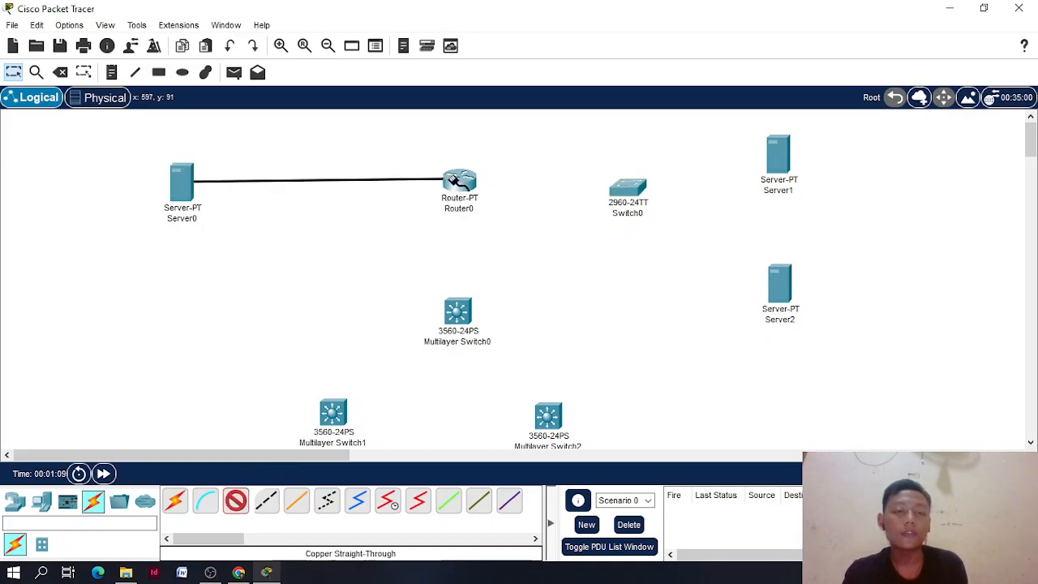
left_click(458, 184)
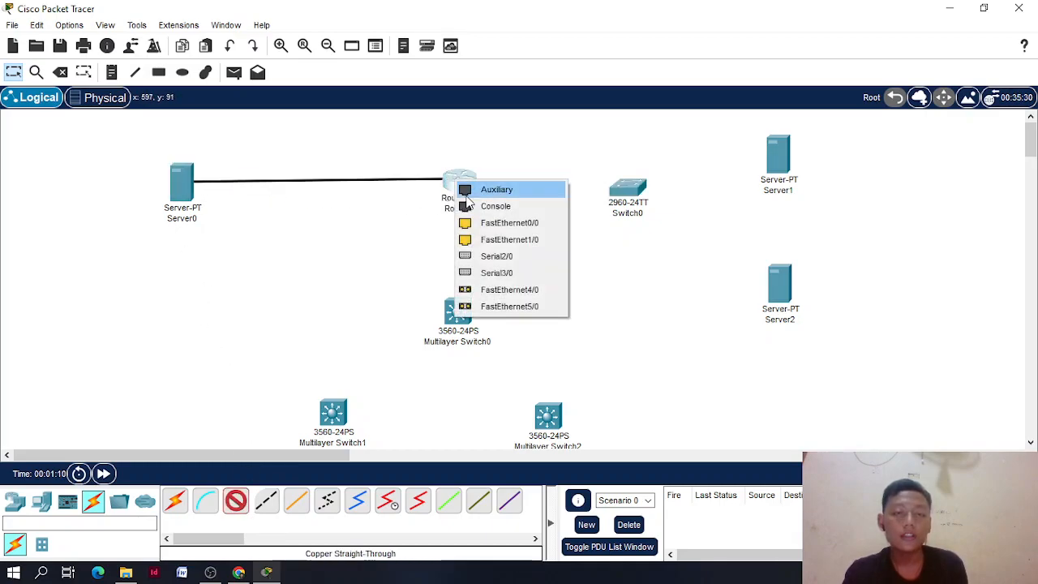
left_click(492, 237)
Open Router0's physical device view and examine its modules and power switch alongside the link to Server0
left_click(458, 184)
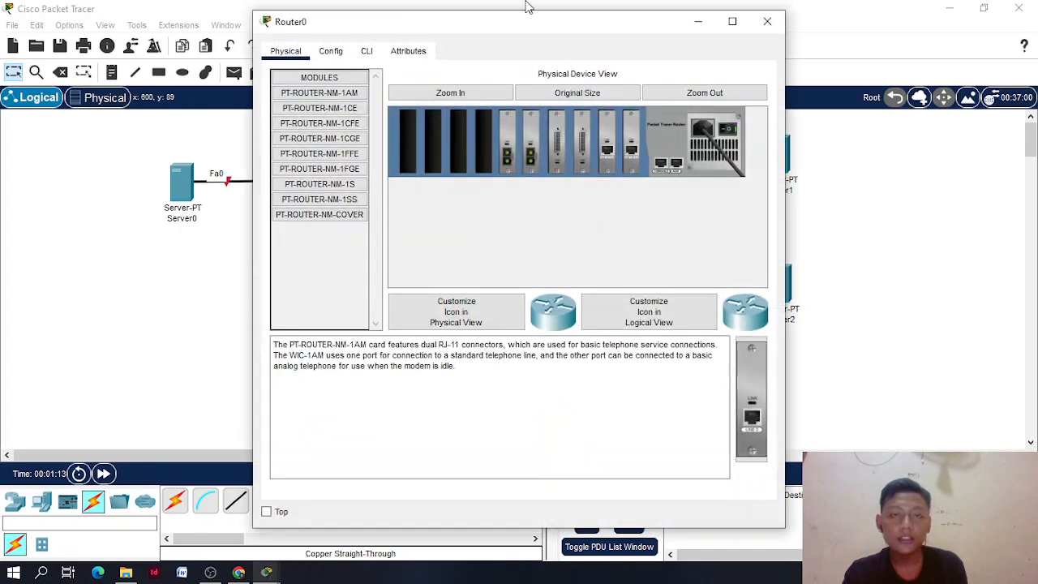
left_click_drag(528, 32, 572, 378)
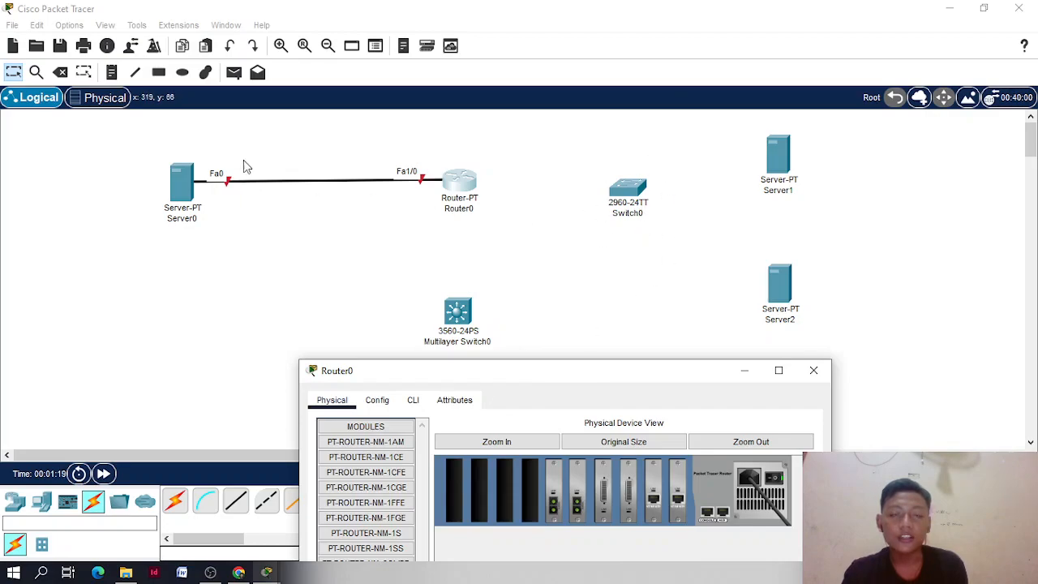
left_click_drag(474, 381, 498, 104)
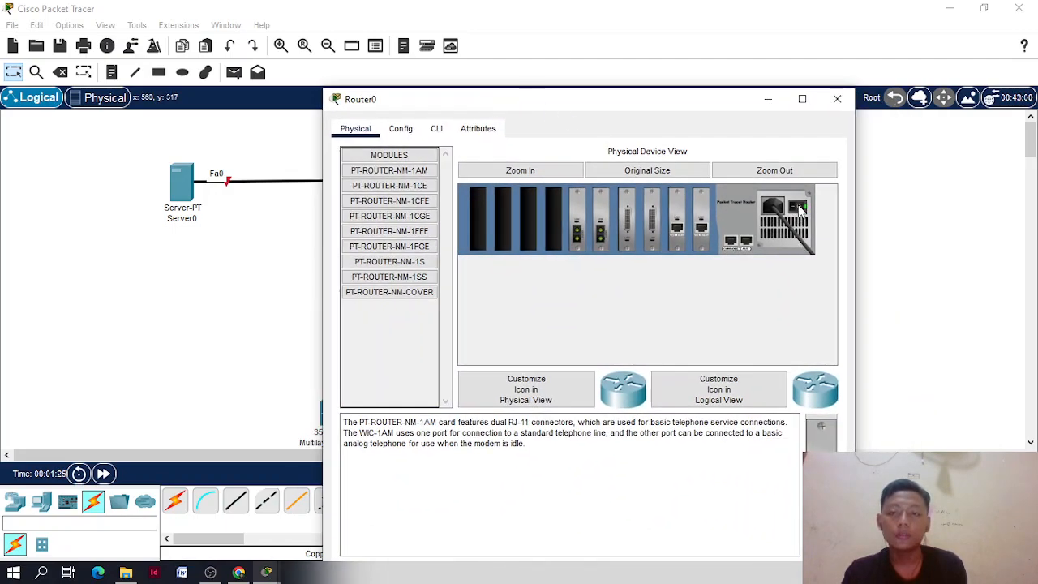
left_click_drag(561, 102, 496, 68)
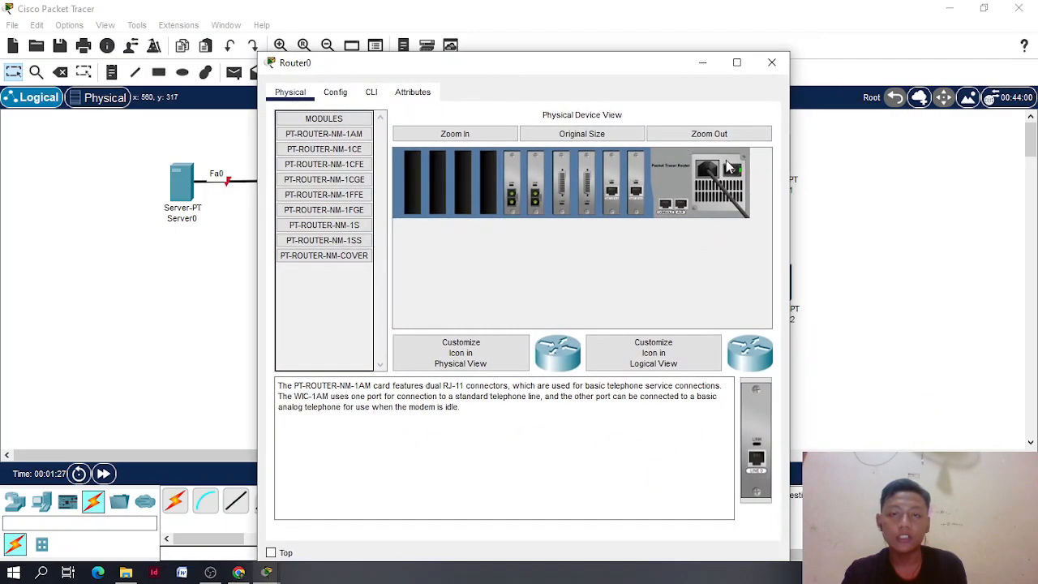
Install a PT-ROUTER-NM-1CFE module in Router0's empty slot beside the fiber modules, and power the router back on
left_click(366, 165)
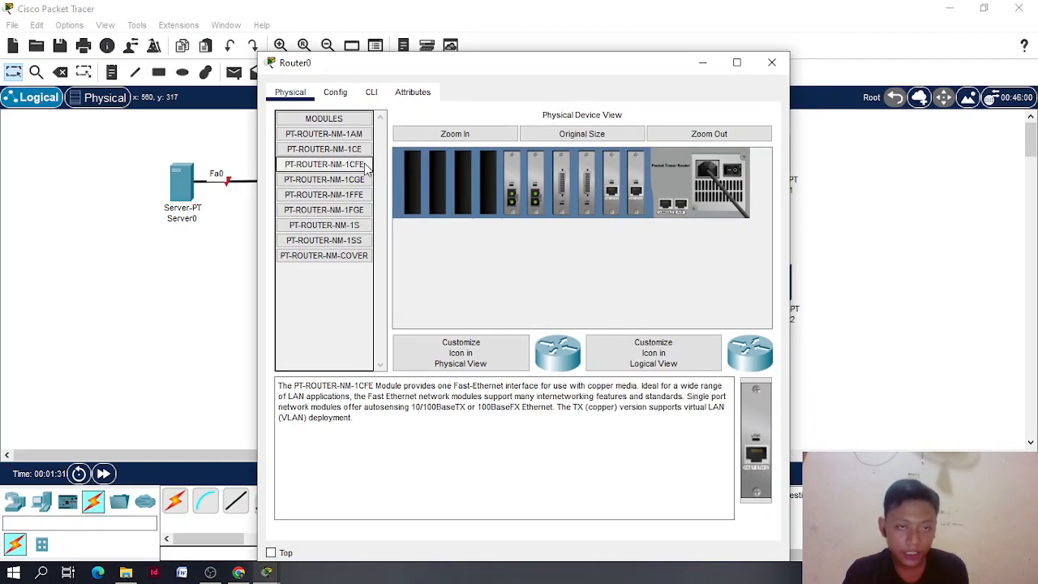
left_click_drag(362, 167, 490, 183)
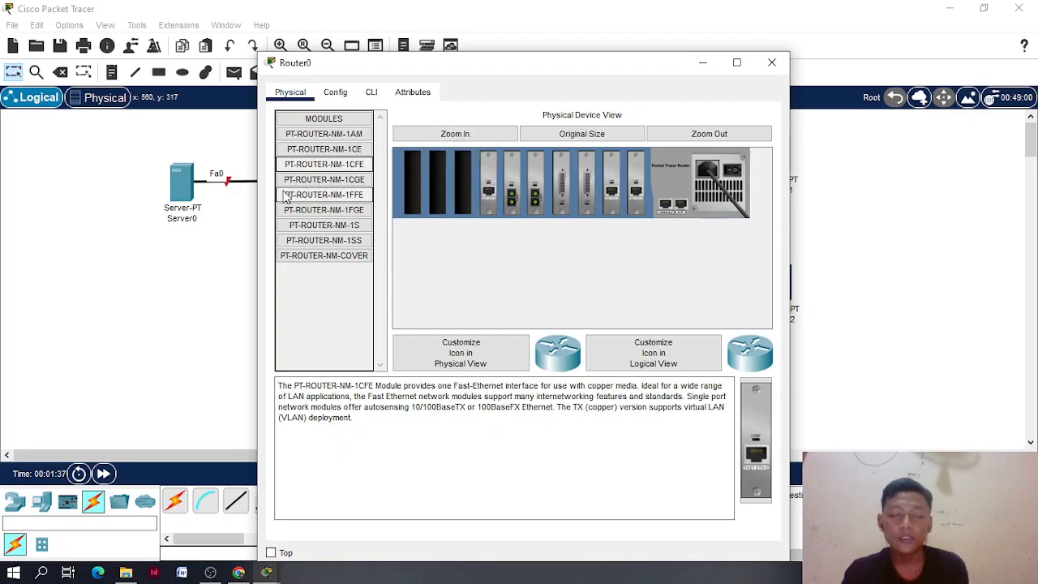
left_click(734, 179)
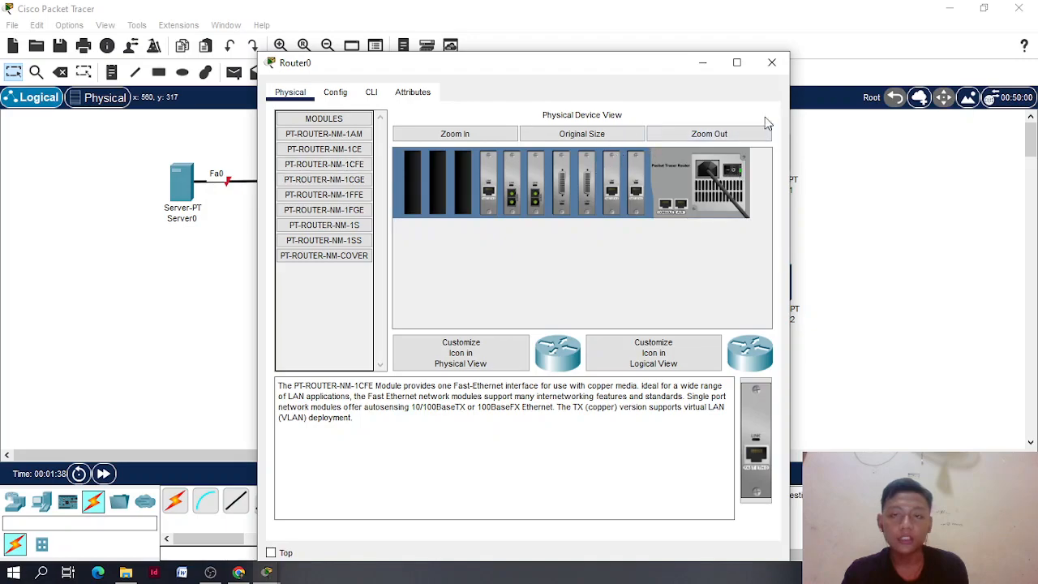
left_click(772, 63)
Connect Router0's FastEthernet6/0 port to Switch0's FastEthernet0/1 port with a copper straight-through cable
left_click(235, 500)
left_click(459, 183)
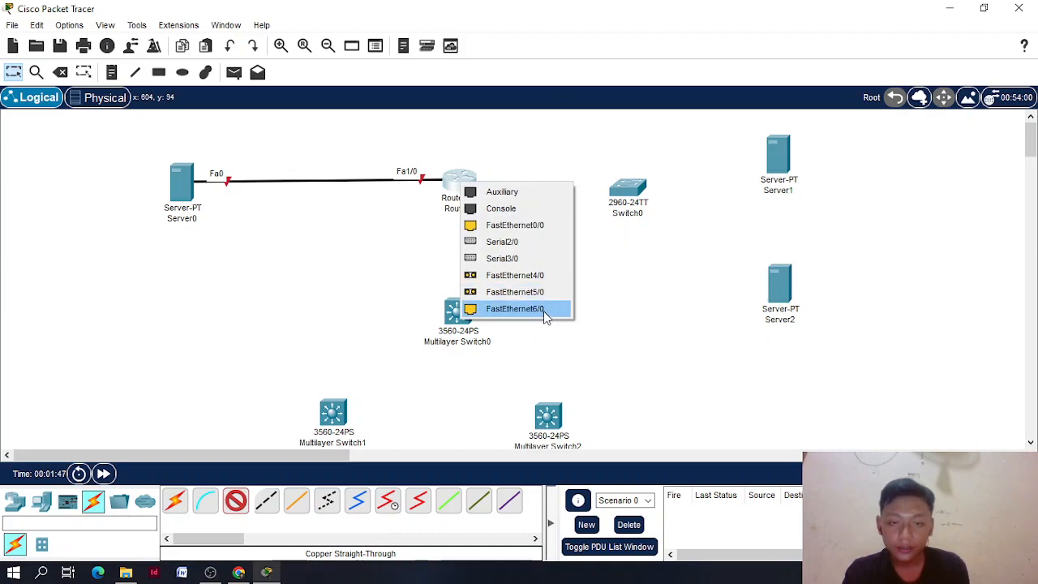
left_click(515, 308)
left_click(627, 191)
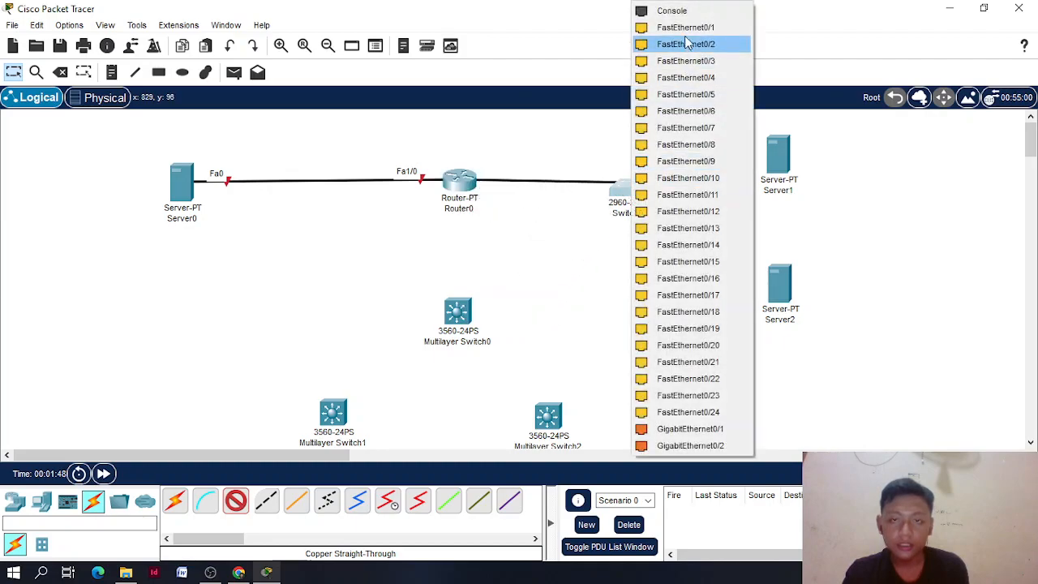
left_click(679, 48)
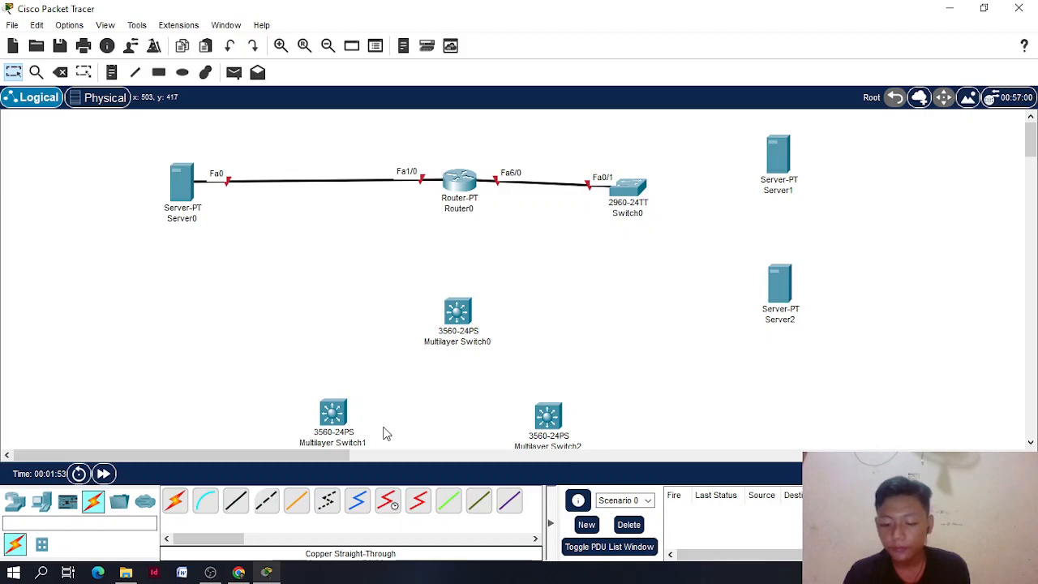
Connect Router0's FastEthernet0/0 port to Multilayer Switch0's FastEthernet0/1 port with a copper straight-through cable
left_click(235, 501)
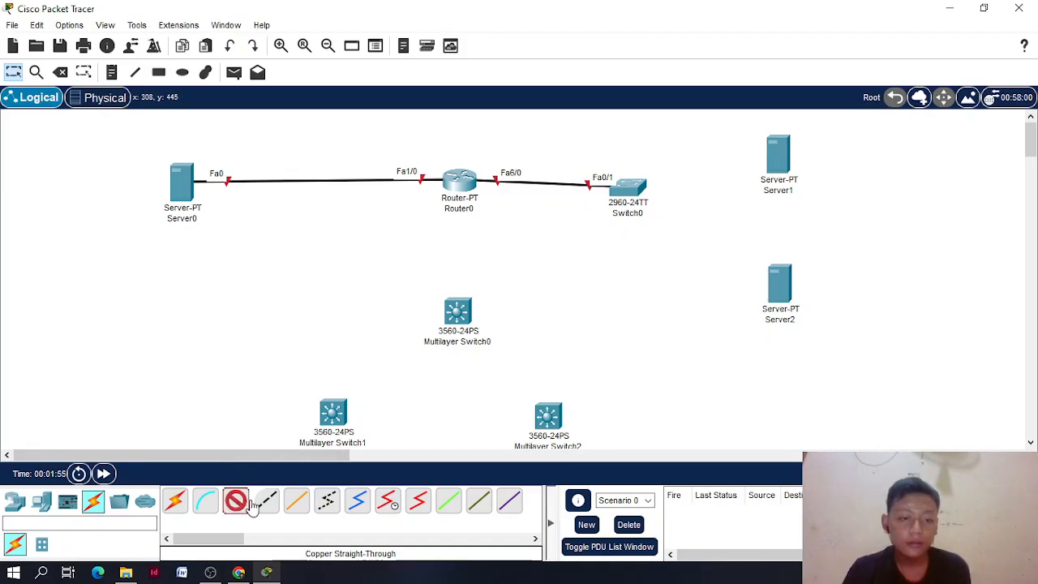
left_click(459, 186)
left_click(481, 227)
left_click(458, 310)
left_click(498, 26)
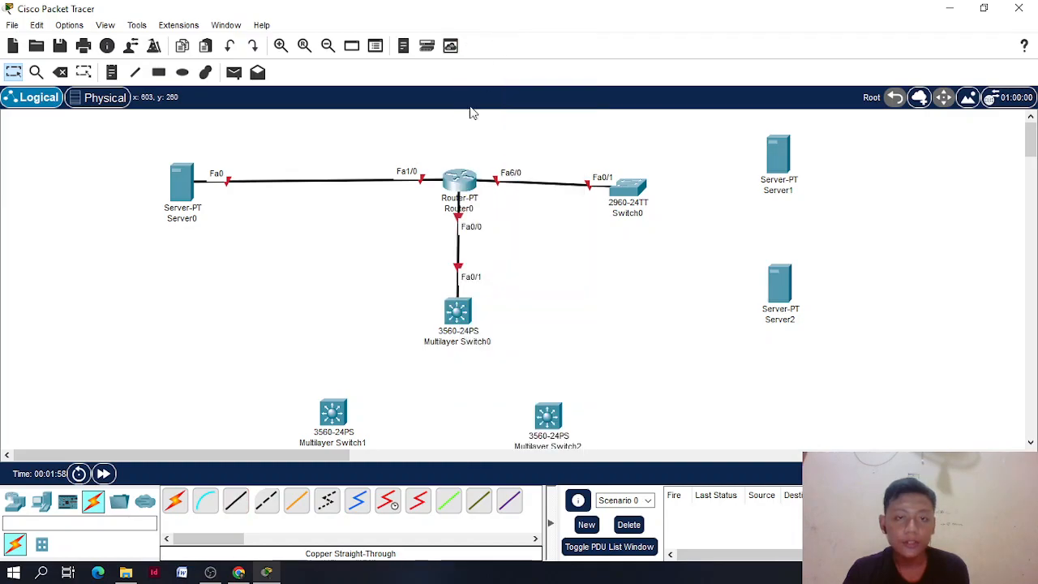
Connect Server1's Fa0 port to Switch0's FastEthernet0/2 port with a copper straight-through cable
left_click(235, 500)
left_click(774, 158)
left_click(782, 170)
left_click(625, 186)
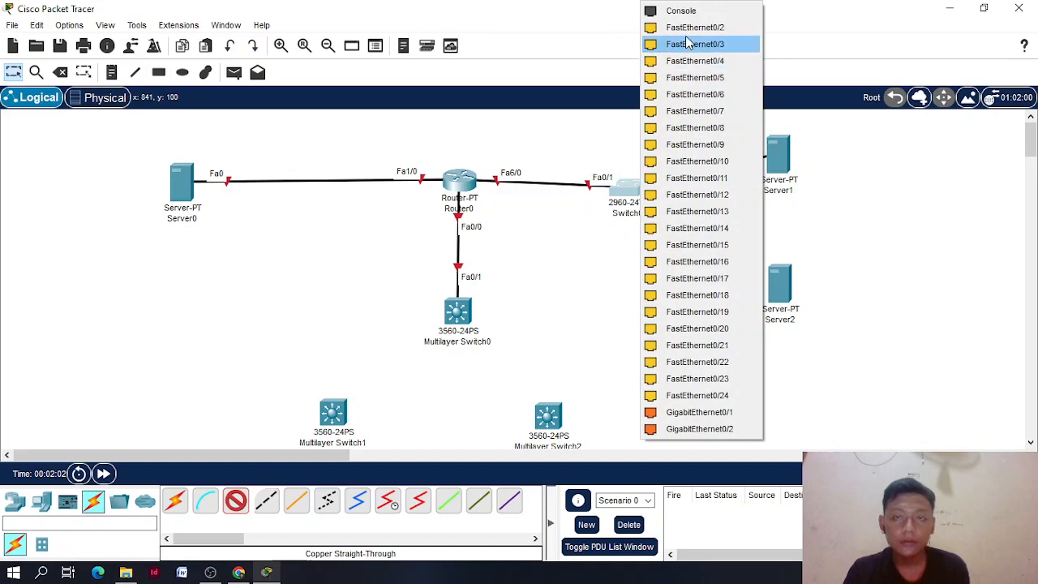
left_click(685, 29)
Connect Switch0's FastEthernet0/3 port to Server2's Fa0 port with a copper straight-through cable
left_click(235, 500)
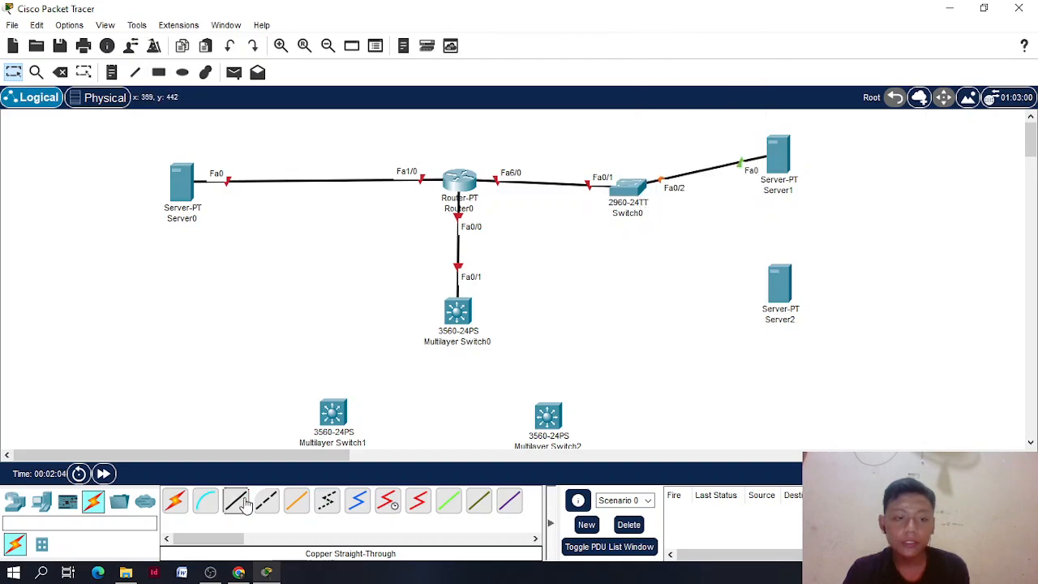
left_click(626, 187)
left_click(685, 28)
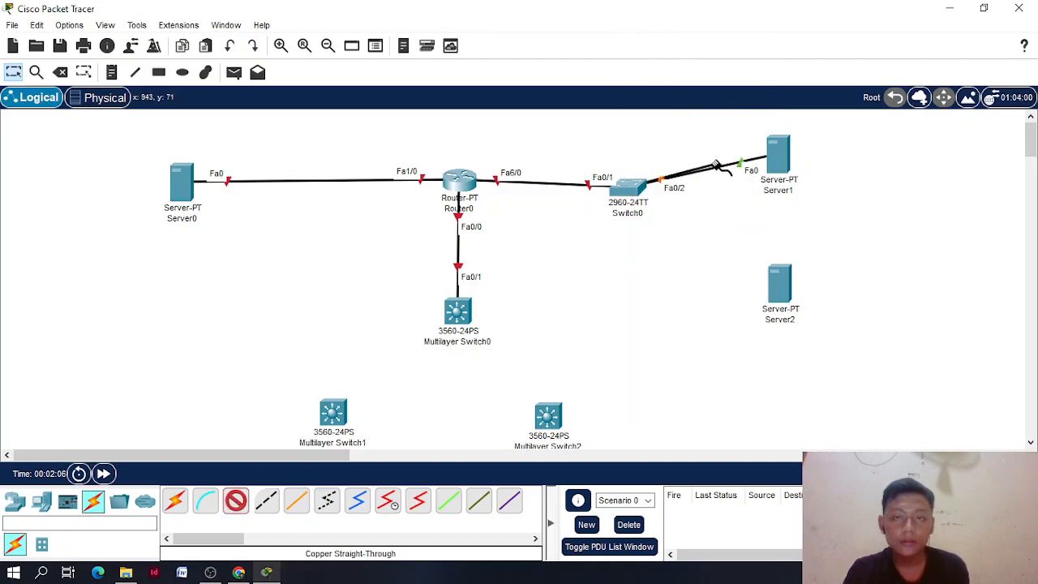
left_click(791, 309)
left_click(799, 310)
Connect Multilayer Switch0's FastEthernet0/2 port to Multilayer Switch1's FastEthernet0/1 port with a copper cross-over cable
scroll(466, 279, "down", 3)
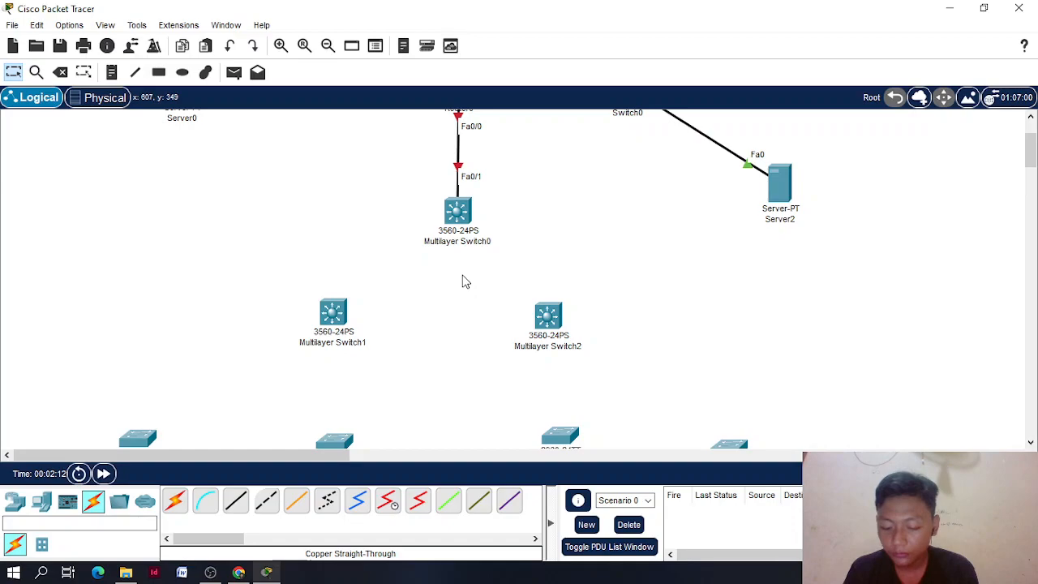
scroll(467, 281, "up", 3)
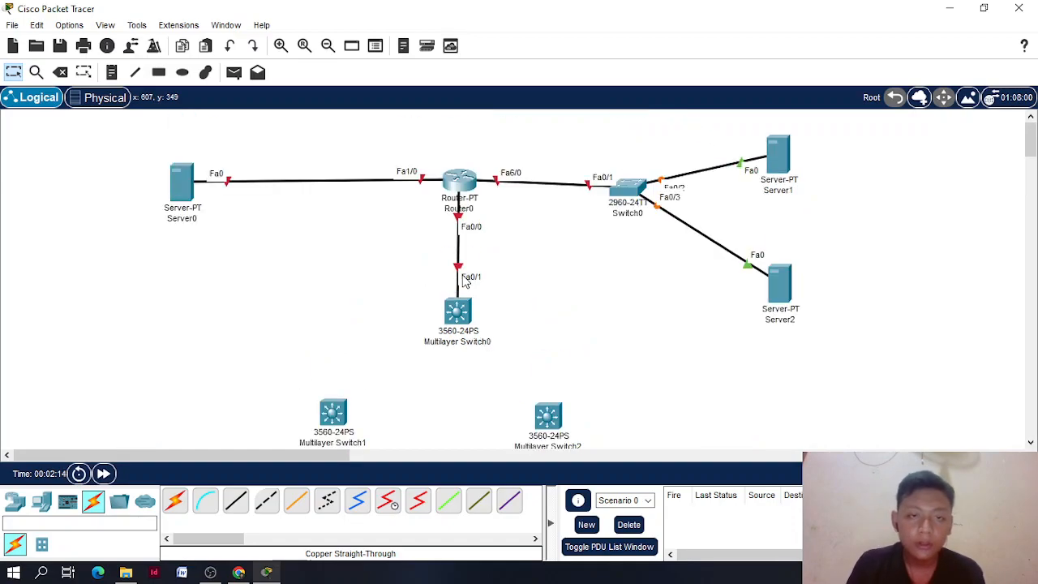
scroll(436, 276, "down", 4)
scroll(440, 281, "up", 1)
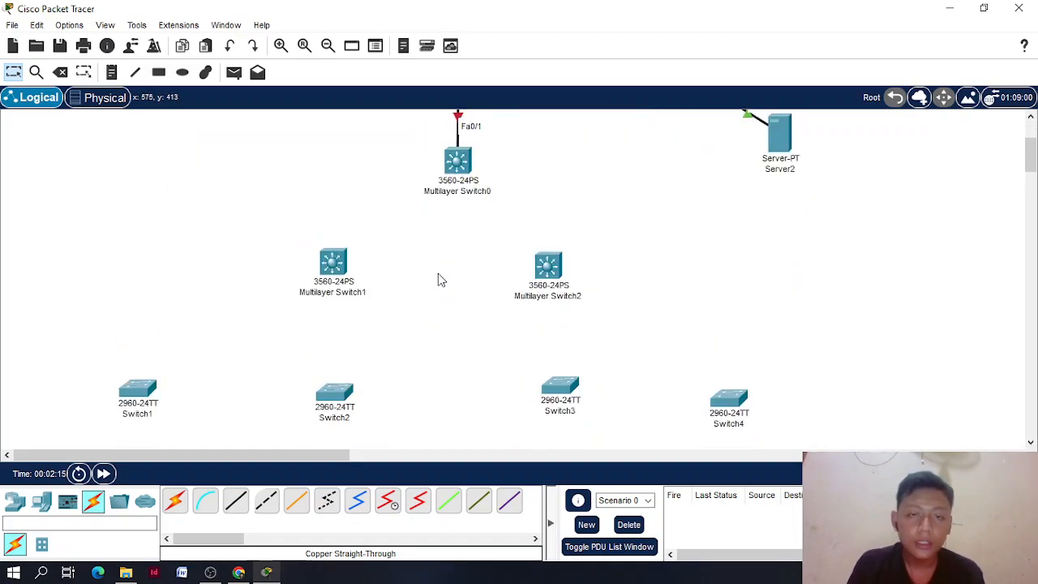
left_click(233, 510)
left_click(266, 501)
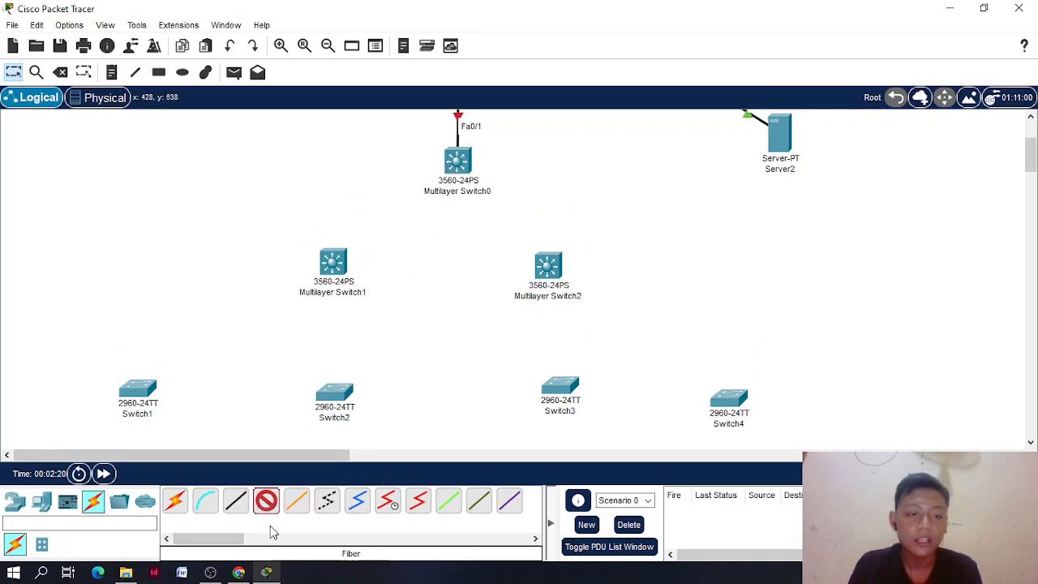
left_click(457, 159)
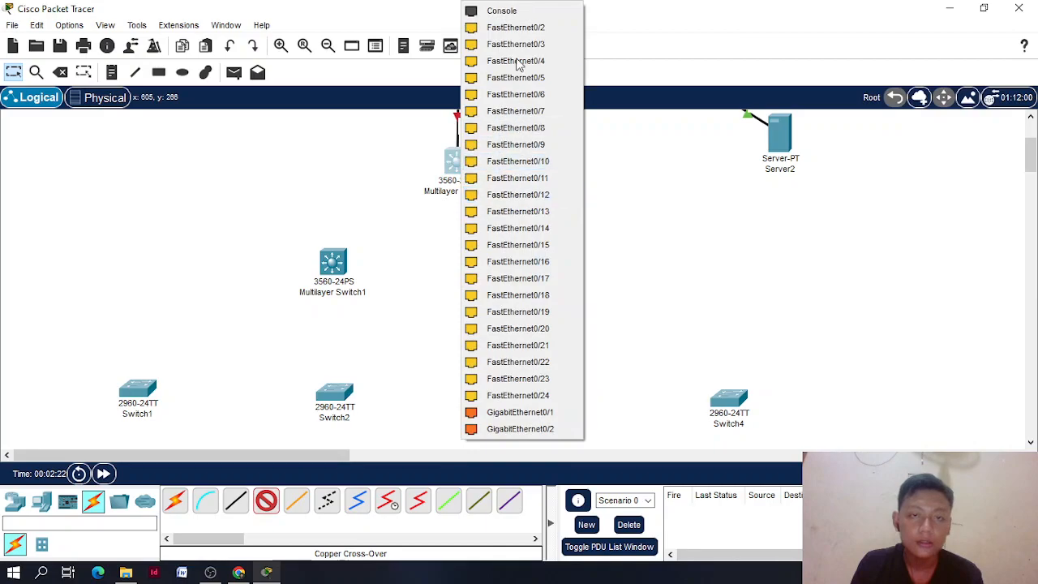
left_click(523, 42)
left_click(332, 261)
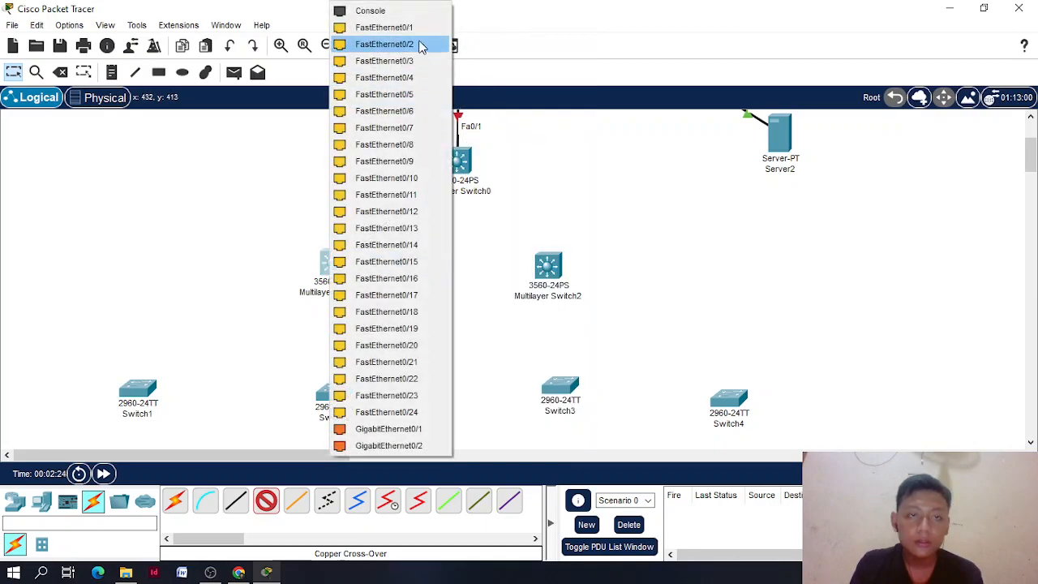
left_click(422, 43)
Connect Multilayer Switch0's FastEthernet0/3 port to Multilayer Switch2's FastEthernet0/1 port with a copper cross-over cable
left_click(265, 500)
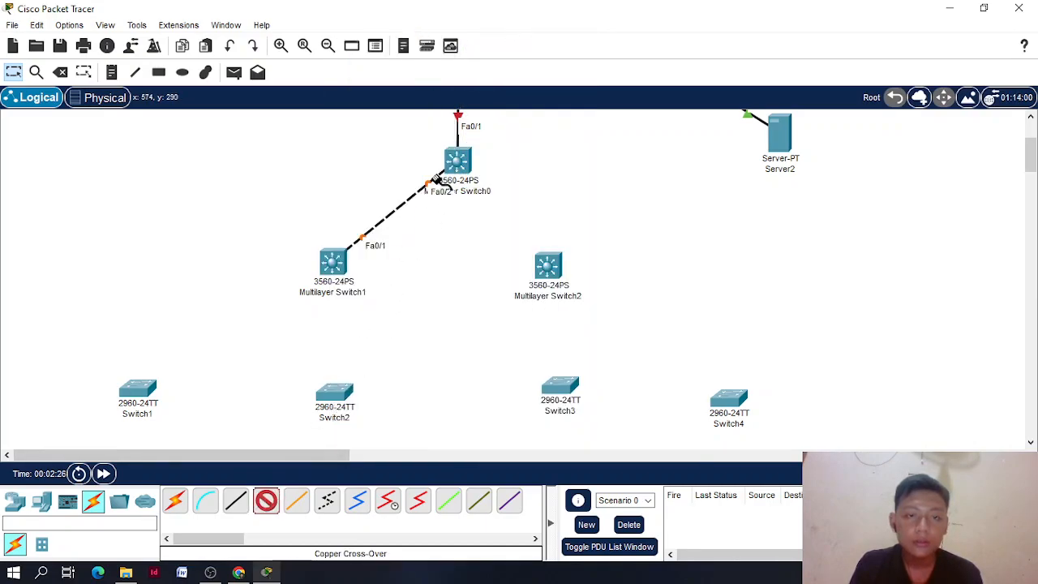
left_click(457, 161)
left_click(511, 185)
left_click(548, 265)
left_click(625, 32)
Connect Multilayer Switch1's FastEthernet0/2 port to Switch1's FastEthernet0/1 port with a copper cross-over cable
left_click(266, 500)
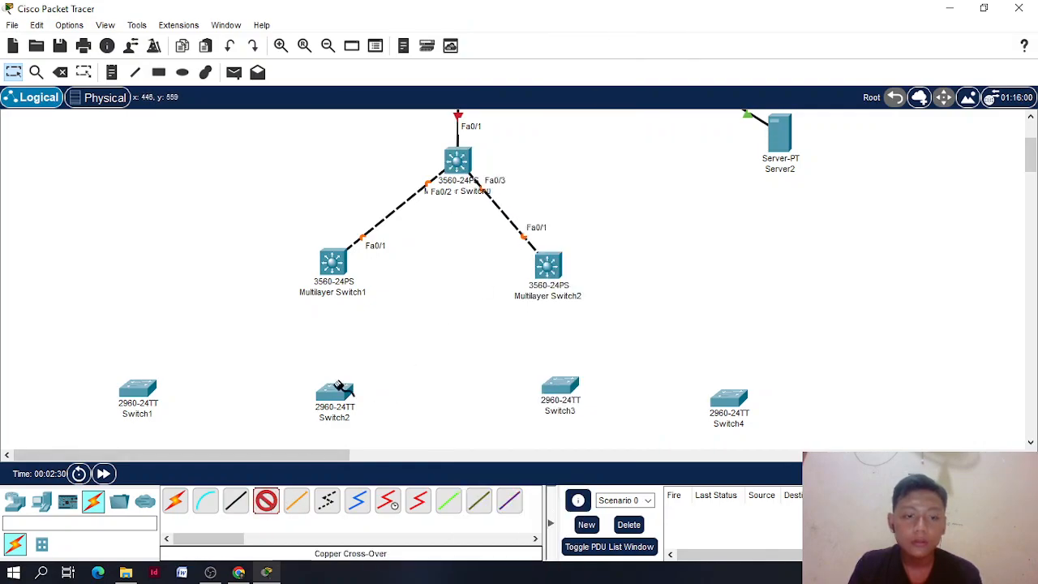
left_click(334, 263)
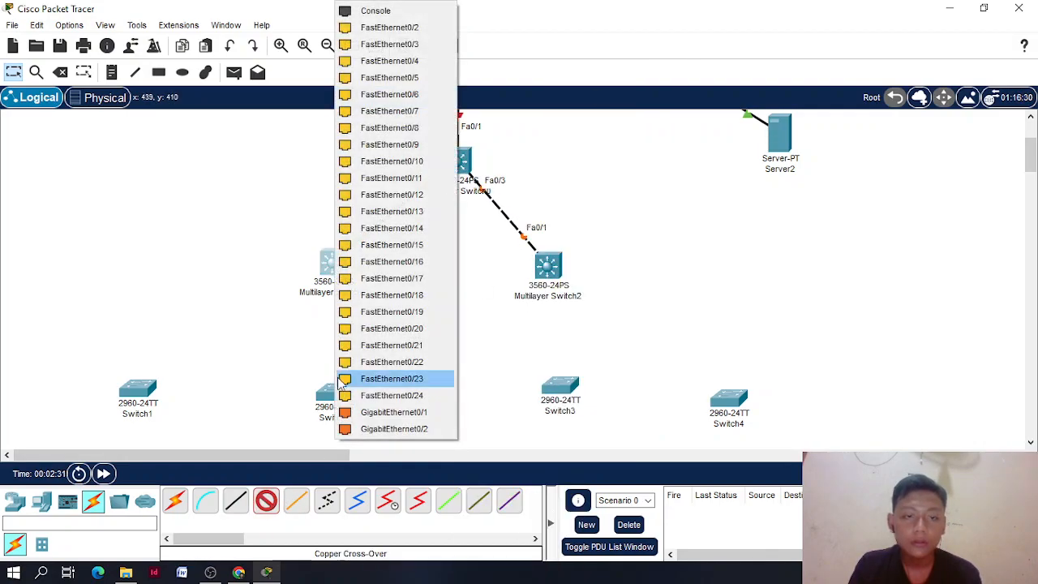
left_click(396, 28)
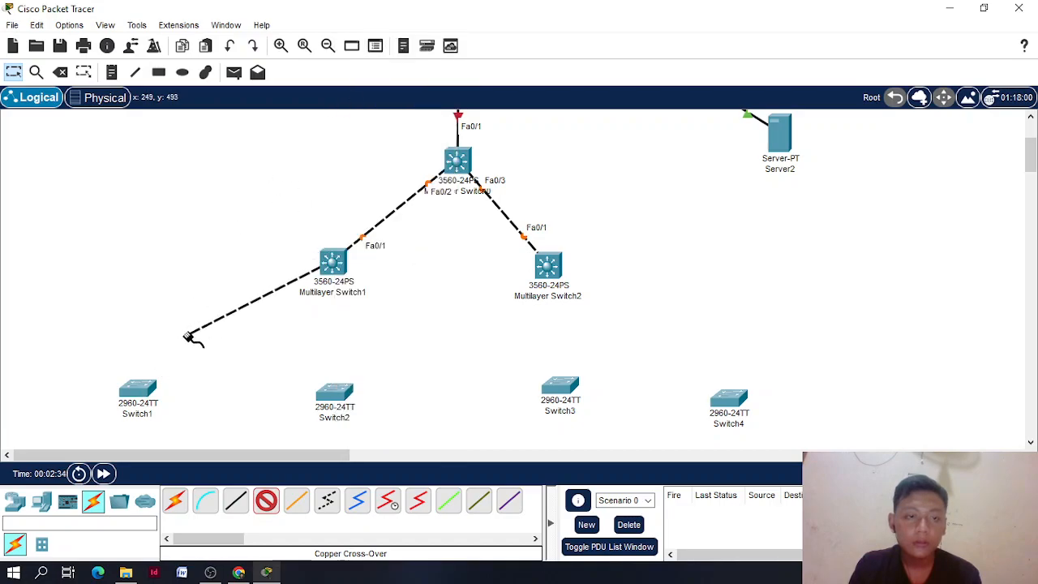
left_click(138, 389)
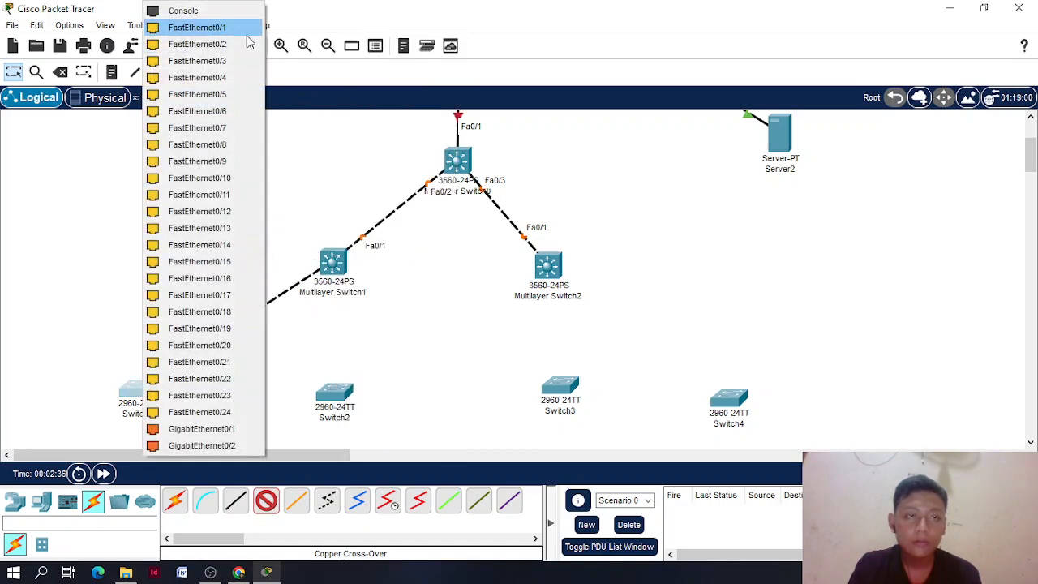
left_click(197, 28)
Connect Multilayer Switch1's FastEthernet0/3 port to Switch2's FastEthernet0/1 port with a copper cross-over cable
left_click(265, 500)
left_click(334, 263)
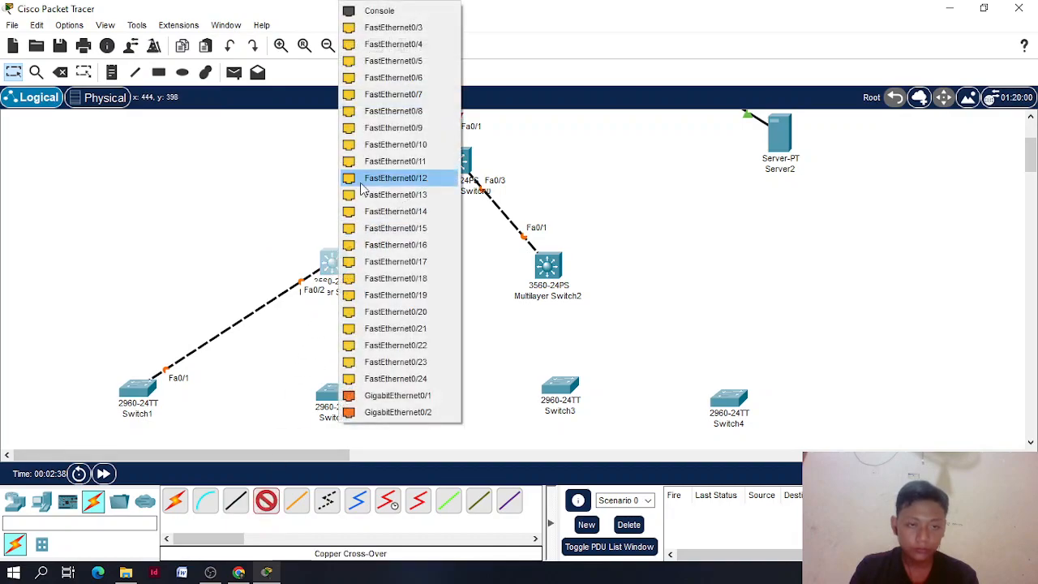
left_click(393, 44)
left_click(341, 399)
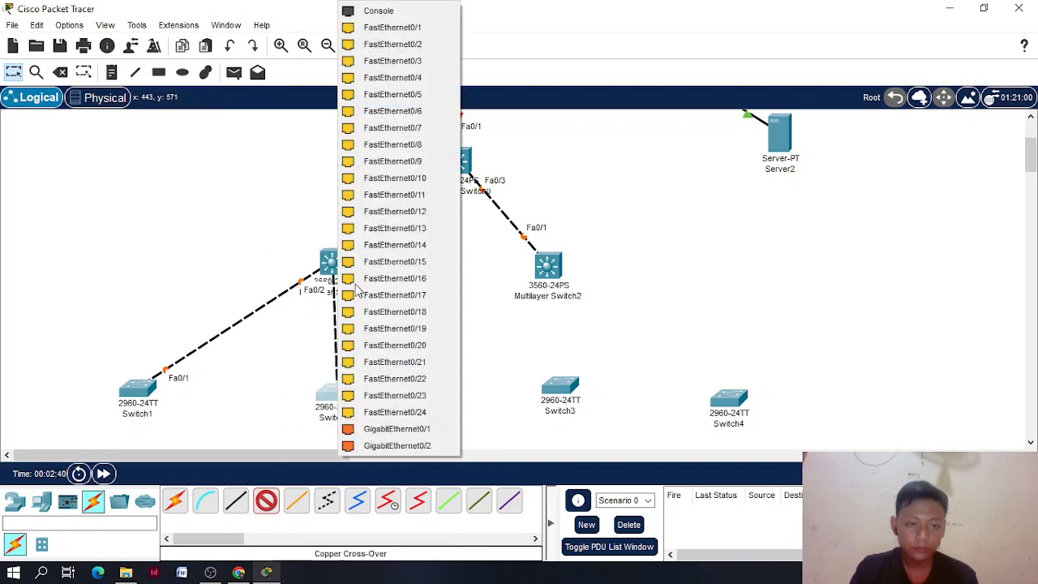
left_click(381, 28)
Connect Multilayer Switch2's FastEthernet0/3 port to Switch4's FastEthernet0/1 port with a copper cross-over cable
left_click(265, 501)
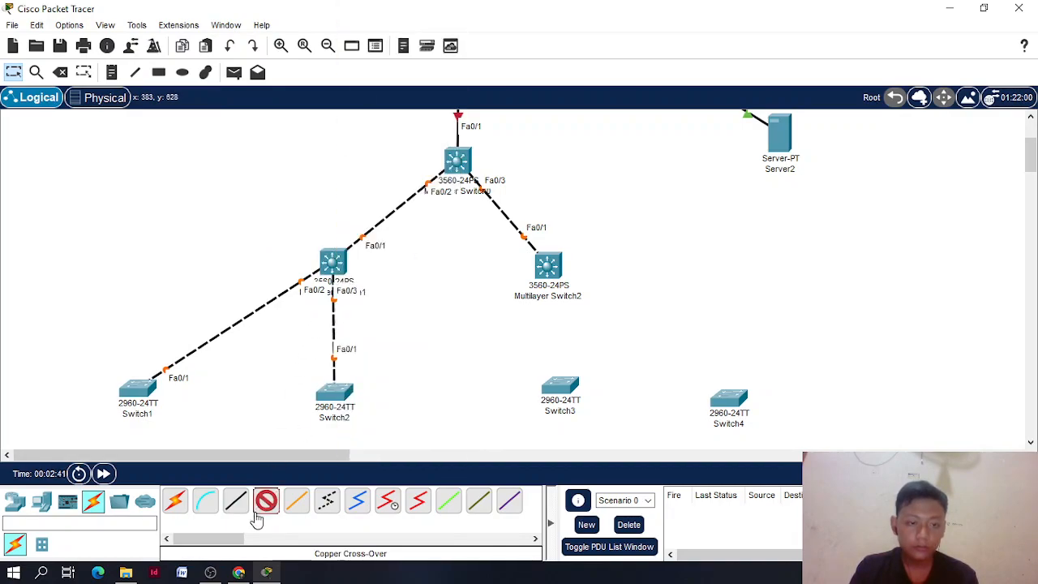
left_click(552, 261)
left_click(588, 43)
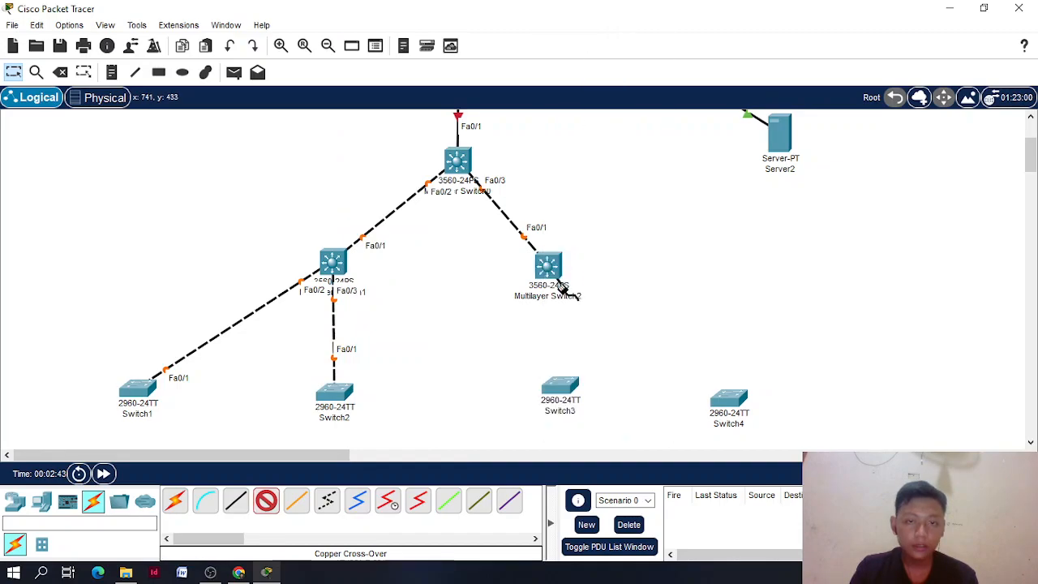
left_click(730, 397)
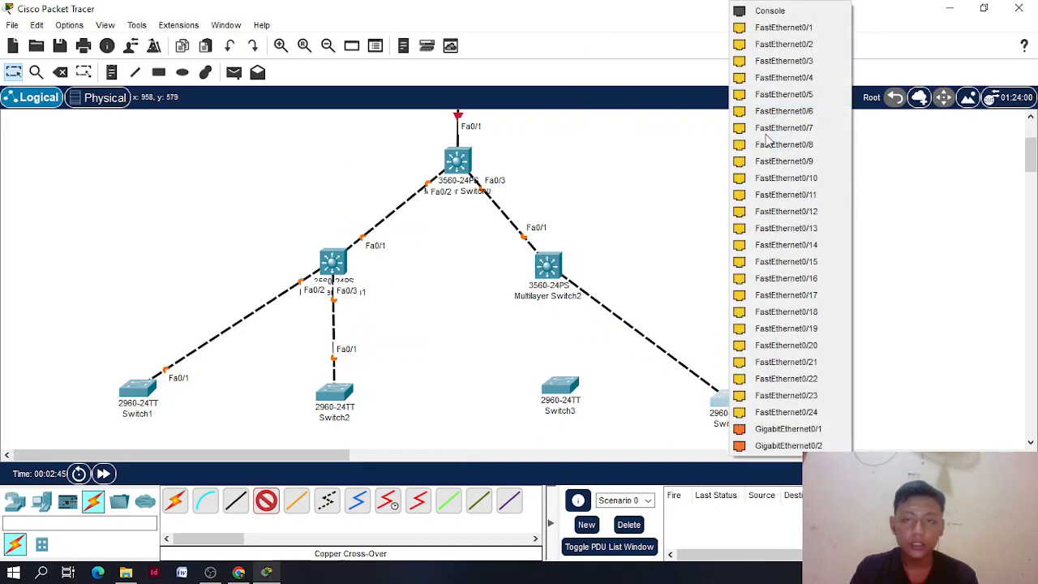
left_click(791, 34)
Connect Multilayer Switch2's FastEthernet0/2 port to Switch3's FastEthernet0/1 port with a copper cross-over cable
left_click(265, 500)
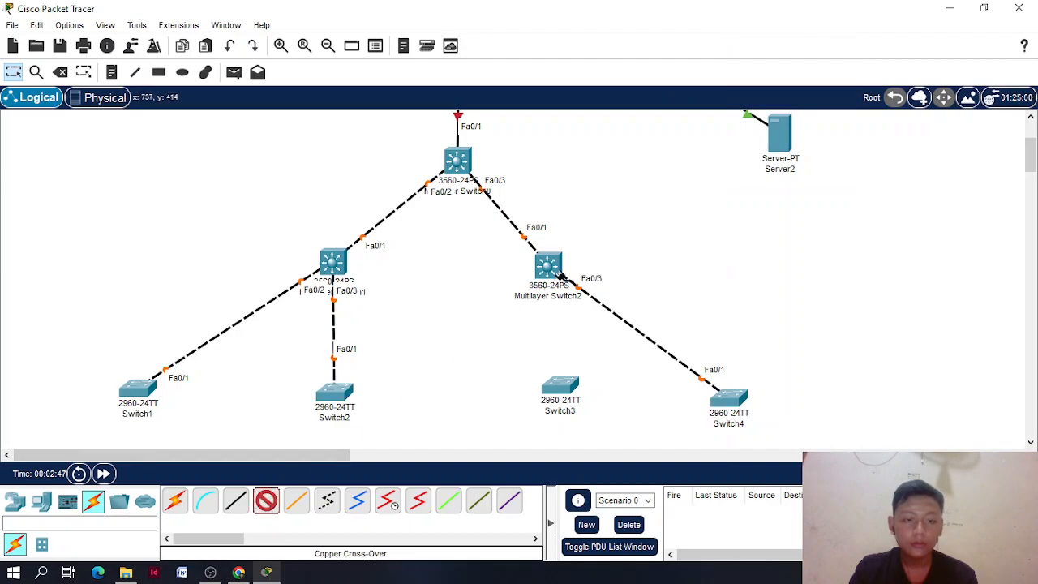
left_click(549, 261)
left_click(568, 390)
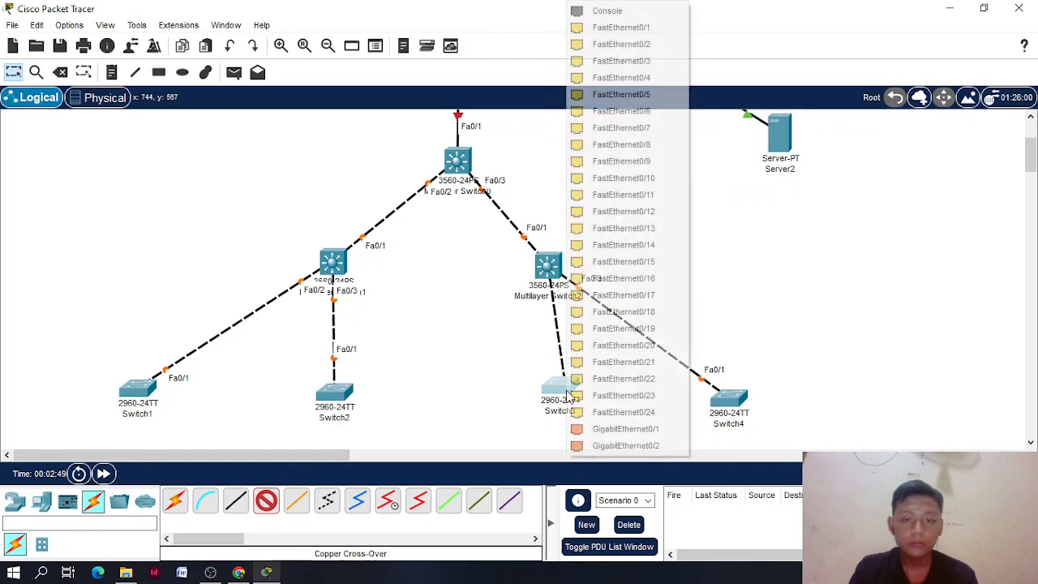
left_click(616, 42)
Review the cabled topology from the router and servers down to the four access switches
scroll(416, 307, "down", 3)
scroll(416, 307, "up", 5)
scroll(416, 307, "down", 3)
scroll(415, 307, "up", 1)
scroll(463, 317, "down", 3)
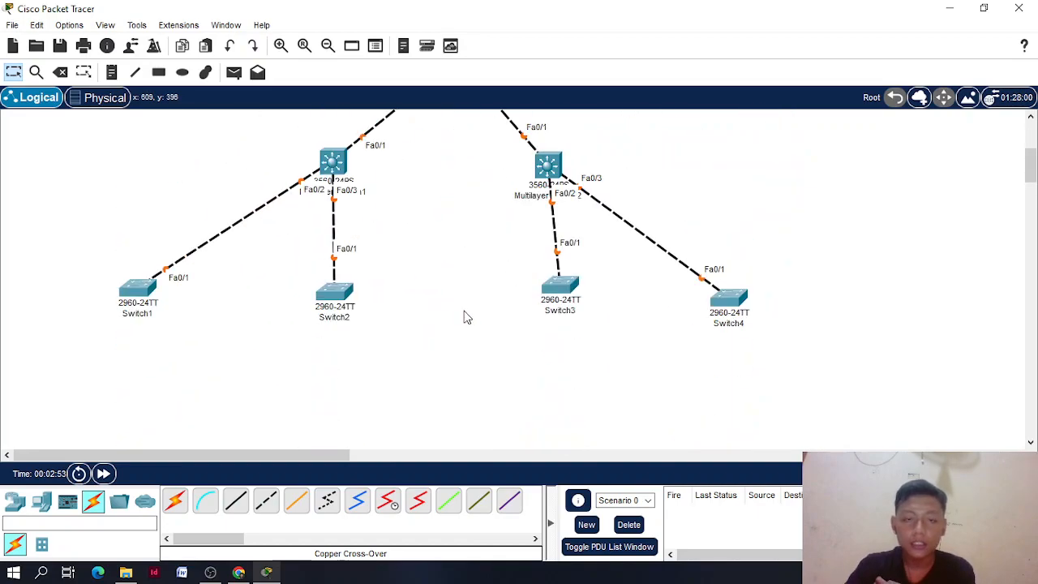
scroll(466, 318, "up", 5)
scroll(466, 318, "down", 1)
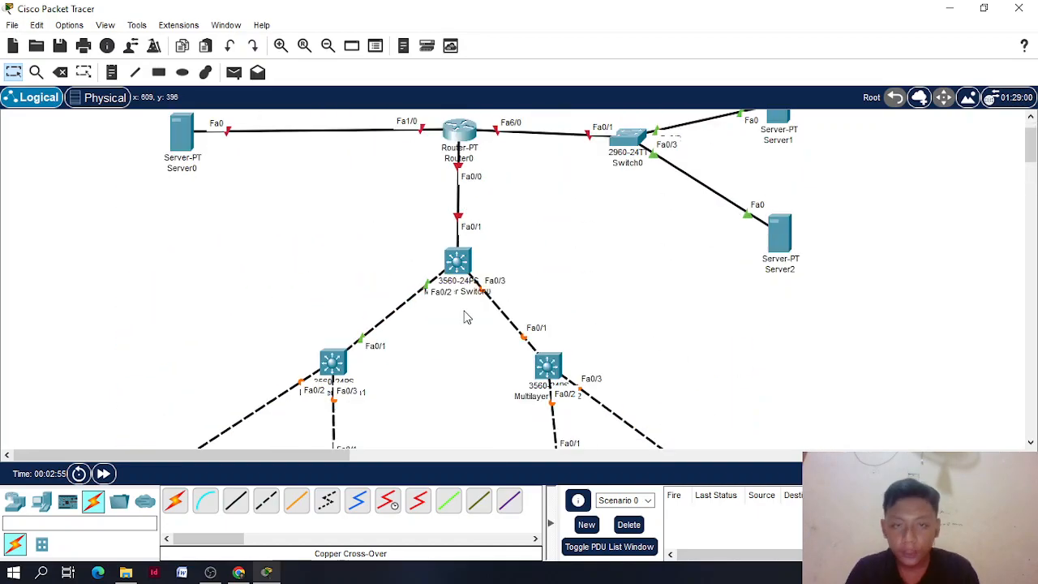
scroll(466, 317, "up", 1)
Tidy the server branch by nudging Switch0 and Server1 slightly to the right and moving Server2 slightly upward
mouse_move(631, 189)
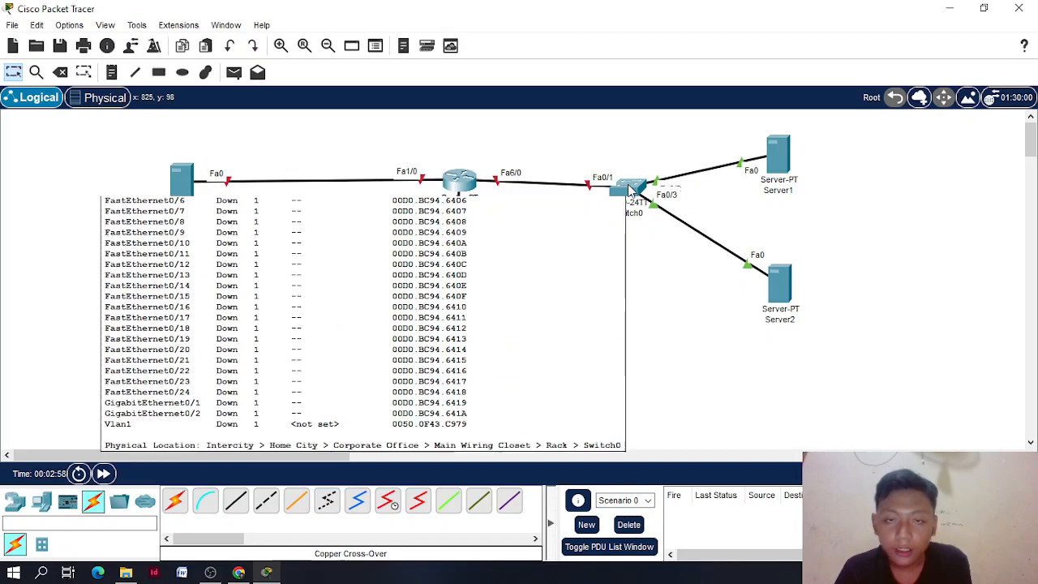
left_click_drag(782, 152, 788, 152)
left_click_drag(779, 280, 784, 262)
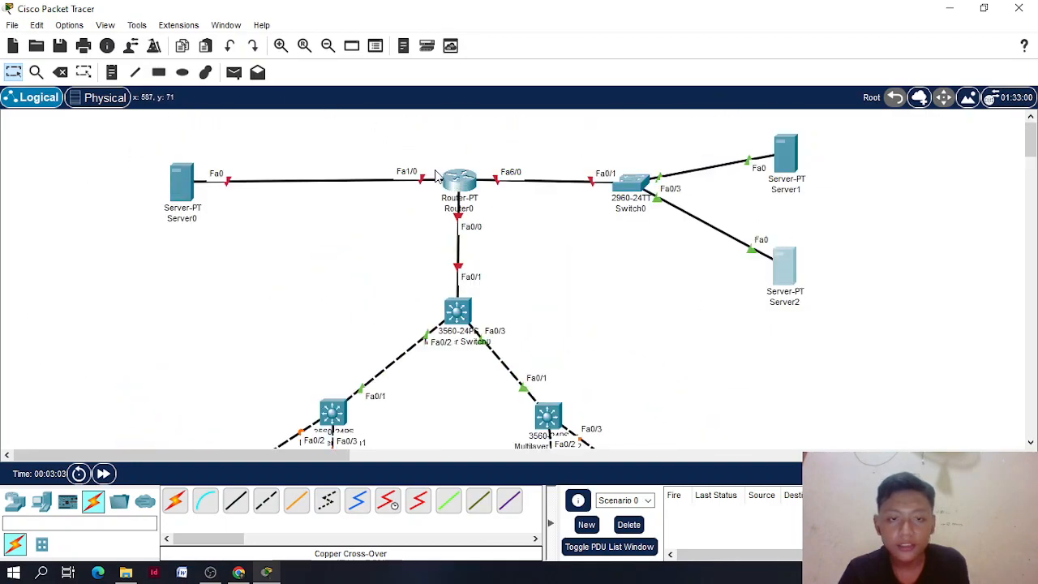
Nudge Multilayer Switch1 slightly right and down, and shift Switch3 almost directly beneath Multilayer Switch2
scroll(469, 333, "down", 3)
left_click_drag(339, 311, 347, 316)
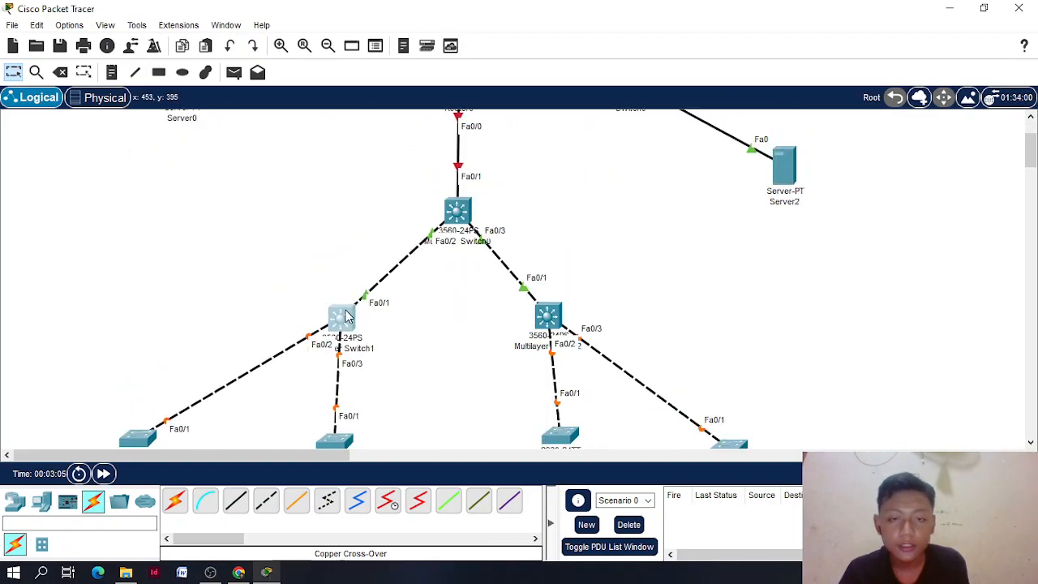
scroll(347, 316, "down", 4)
left_click_drag(558, 294, 551, 301)
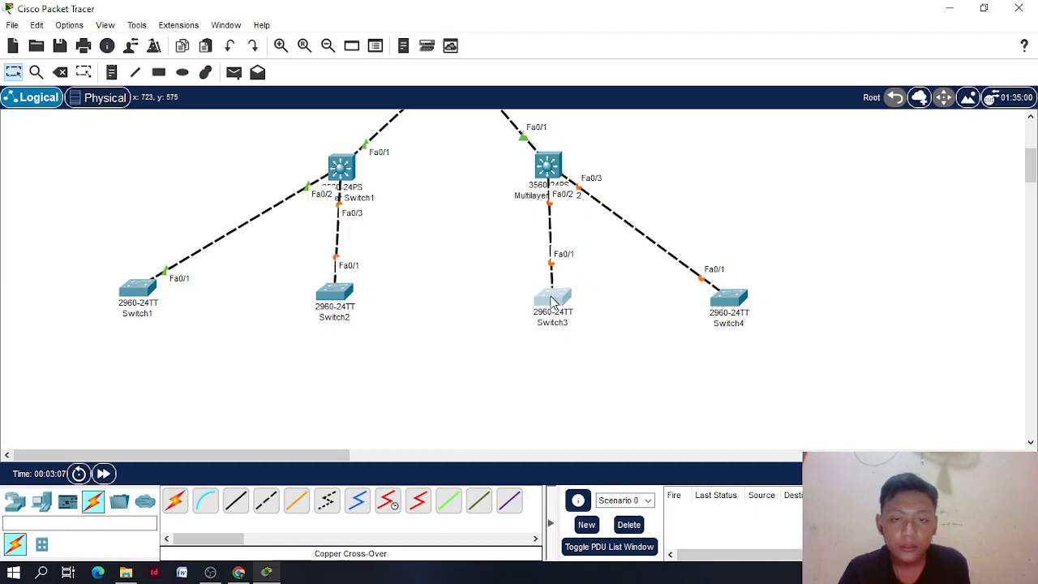
Open Server0's IP configuration and move its window clear of the server in the topology
scroll(466, 319, "up", 7)
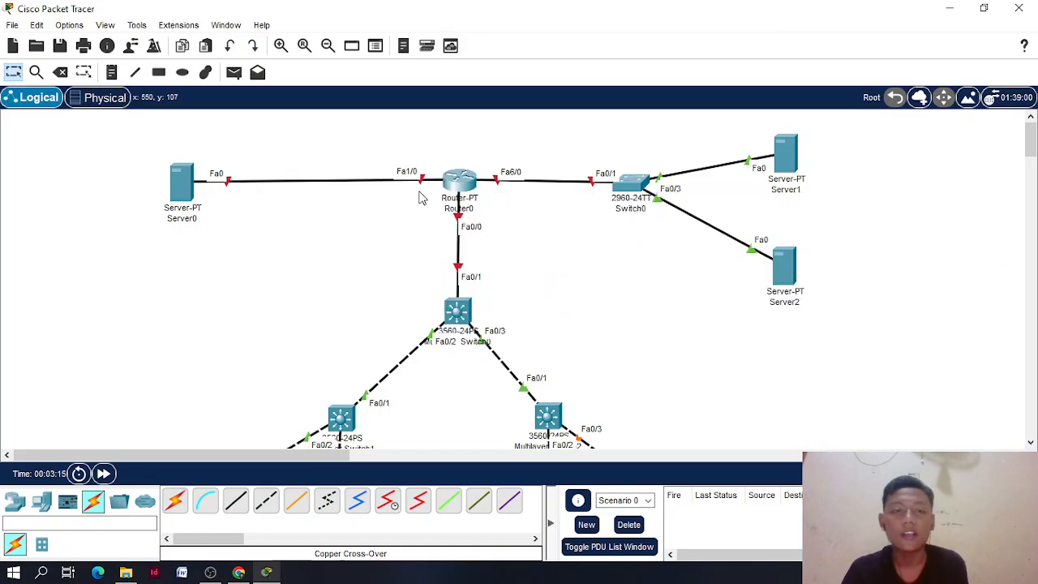
left_click(179, 187)
left_click(426, 52)
left_click(374, 51)
left_click(427, 52)
left_click(347, 101)
left_click_drag(385, 26, 551, 26)
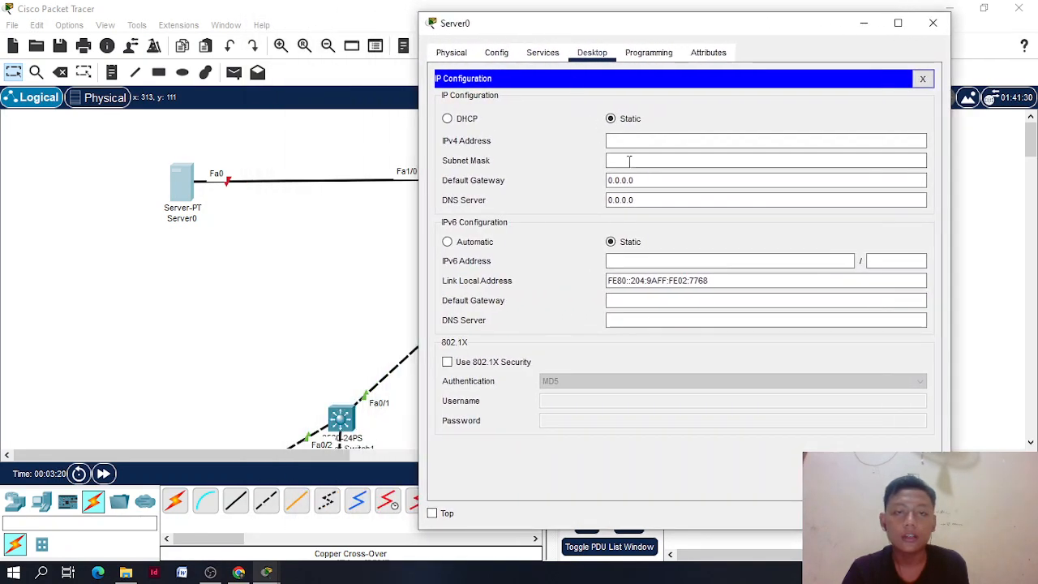
Switch to Chrome and show the subnet table on page 4 of the project PDF at 90% zoom in a smaller window beside Server0's settings
left_click(238, 572)
scroll(358, 358, "down", 10)
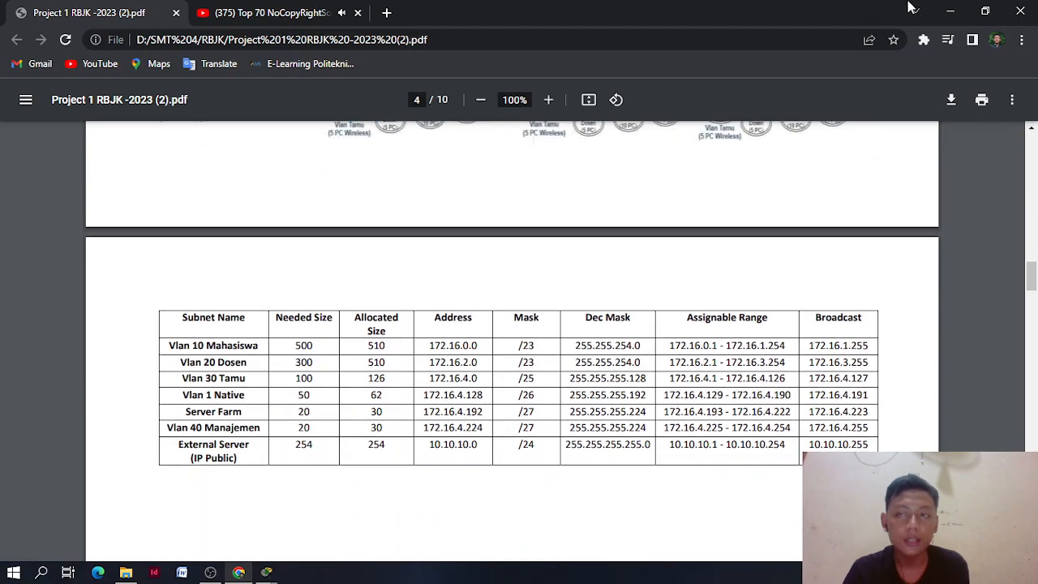
left_click(985, 11)
scroll(589, 296, "down", 3)
scroll(518, 293, "up", 2)
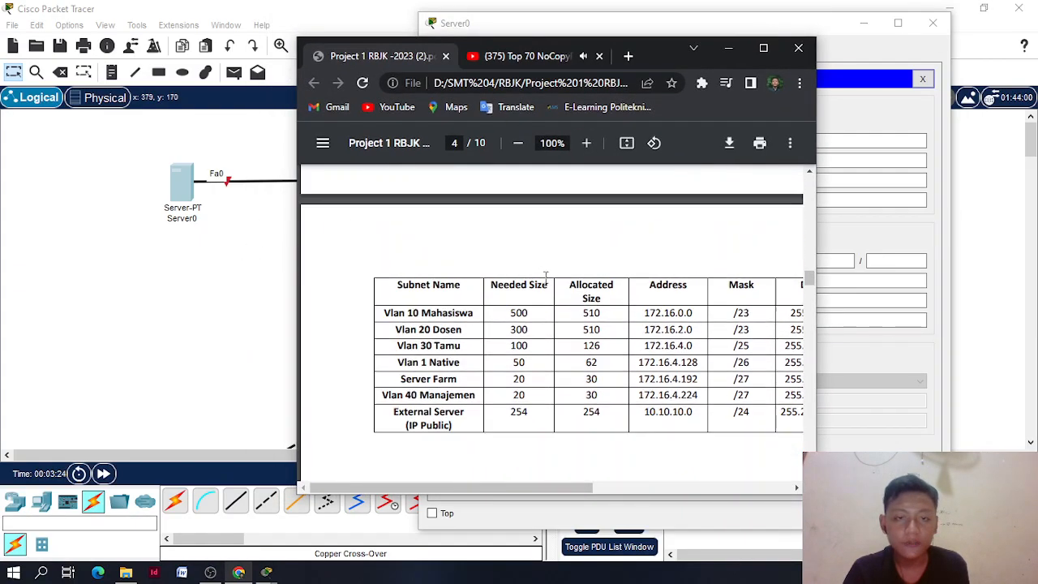
left_click(517, 142)
left_click_drag(658, 56, 344, 59)
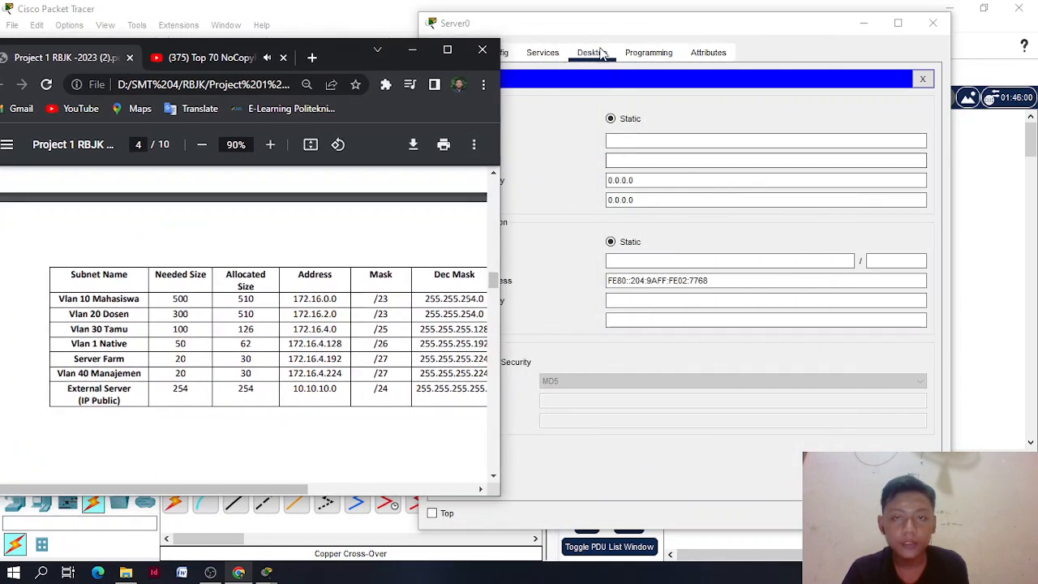
Give Server0 the static IPv4 address 172.16.4.193, subnet mask 255.255.255.224 and default gateway 172.16.4.1
left_click_drag(600, 23, 671, 29)
left_click(683, 147)
type("172.16.4.193")
key("Tab")
type("255.255.")
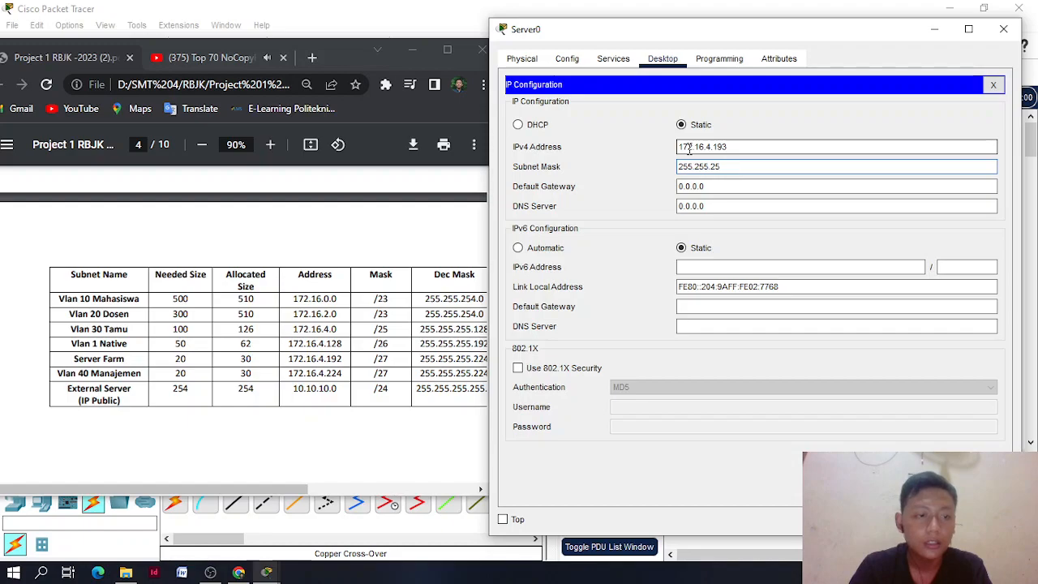
type("255.224")
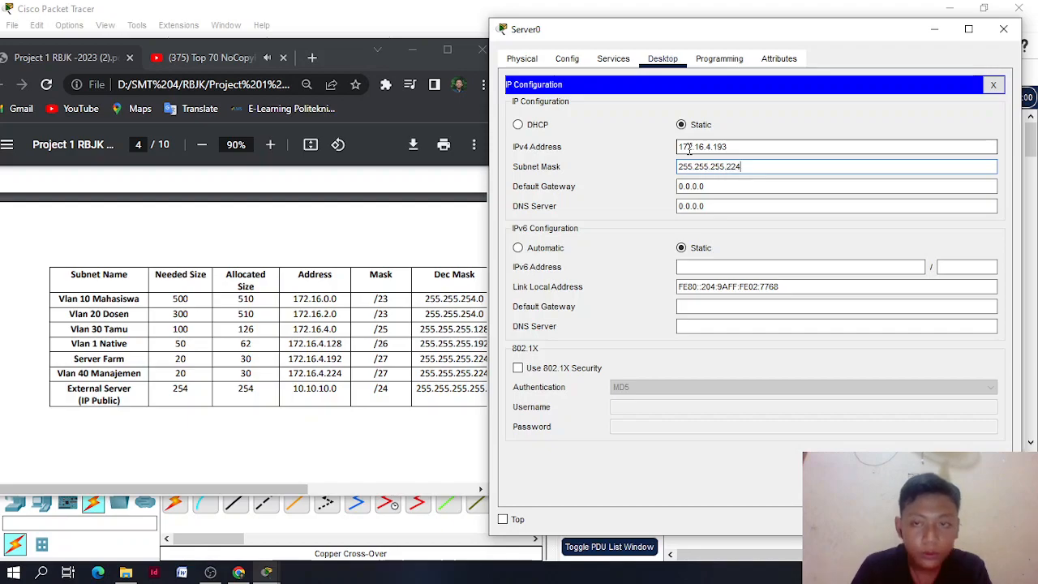
key("Tab")
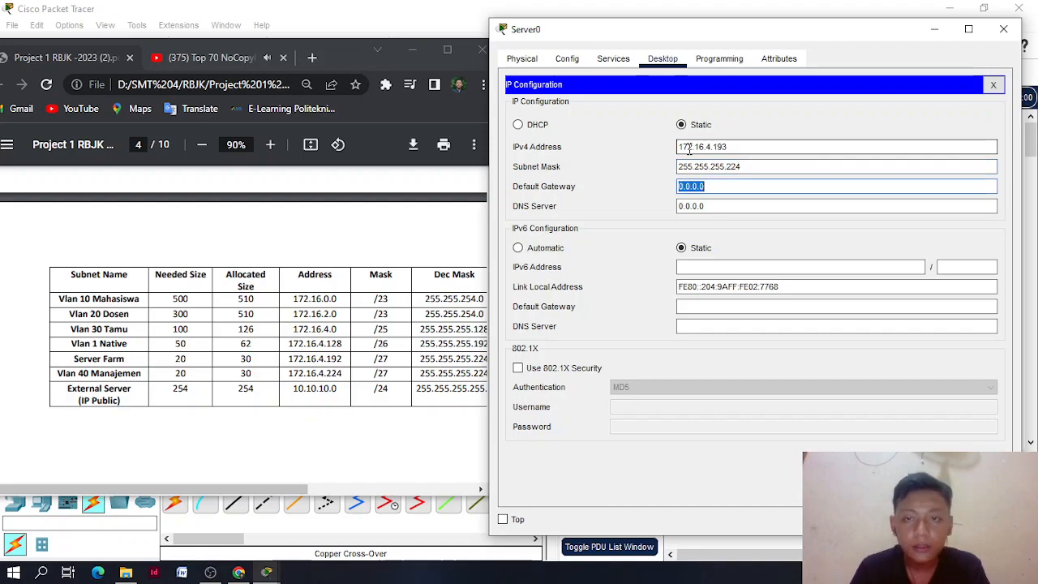
type("172.16.4.1")
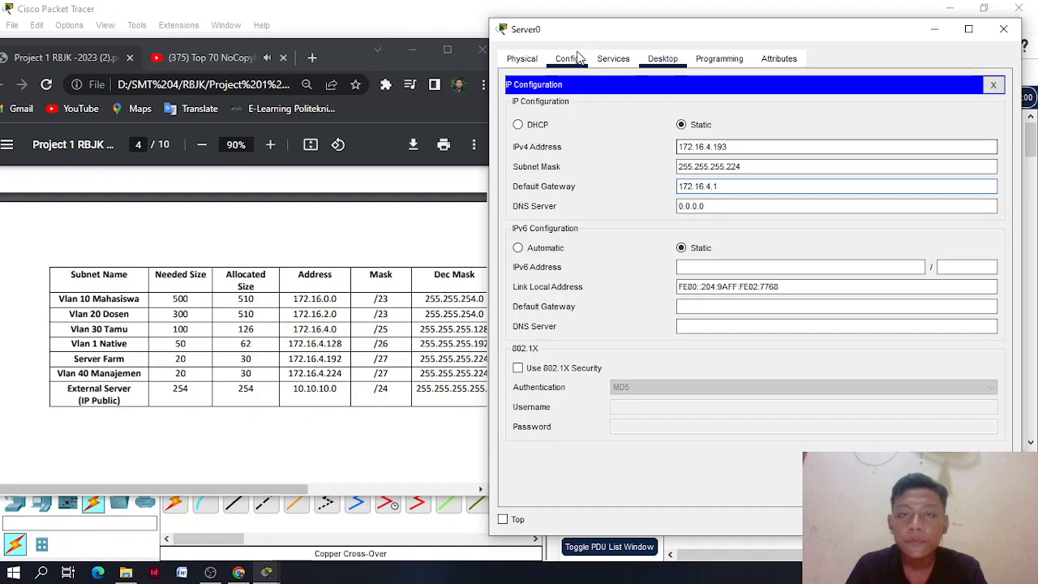
Check Server0's services, global settings and IP configuration, and put away its window and the subnet table
left_click(613, 59)
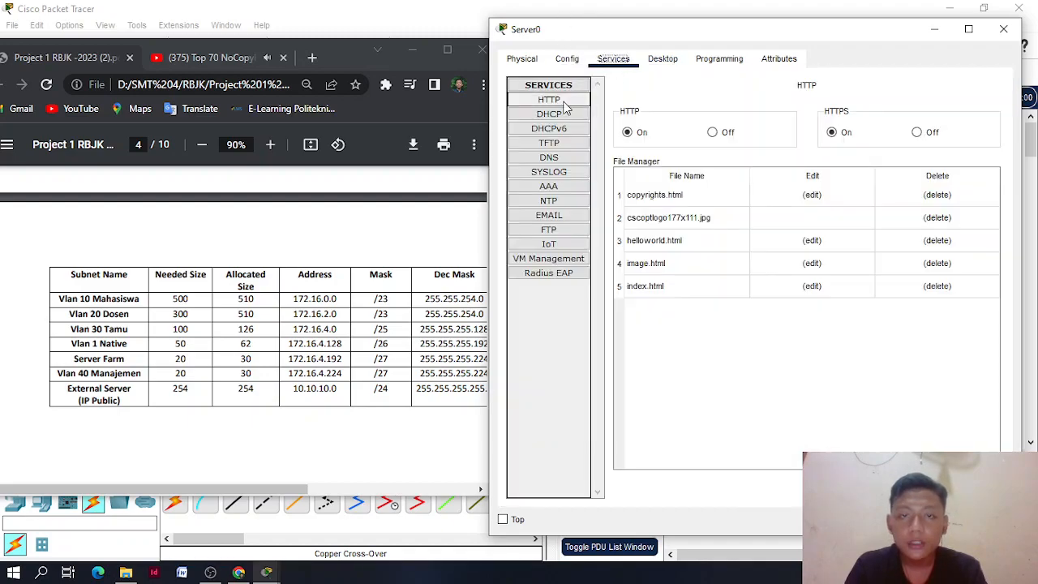
left_click(567, 58)
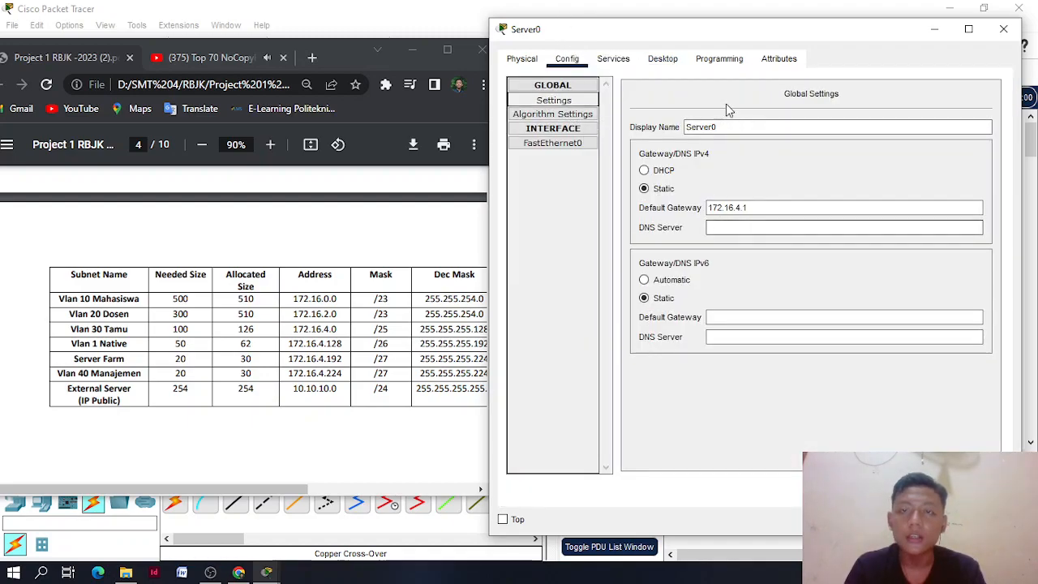
left_click(662, 58)
left_click(613, 59)
left_click(662, 58)
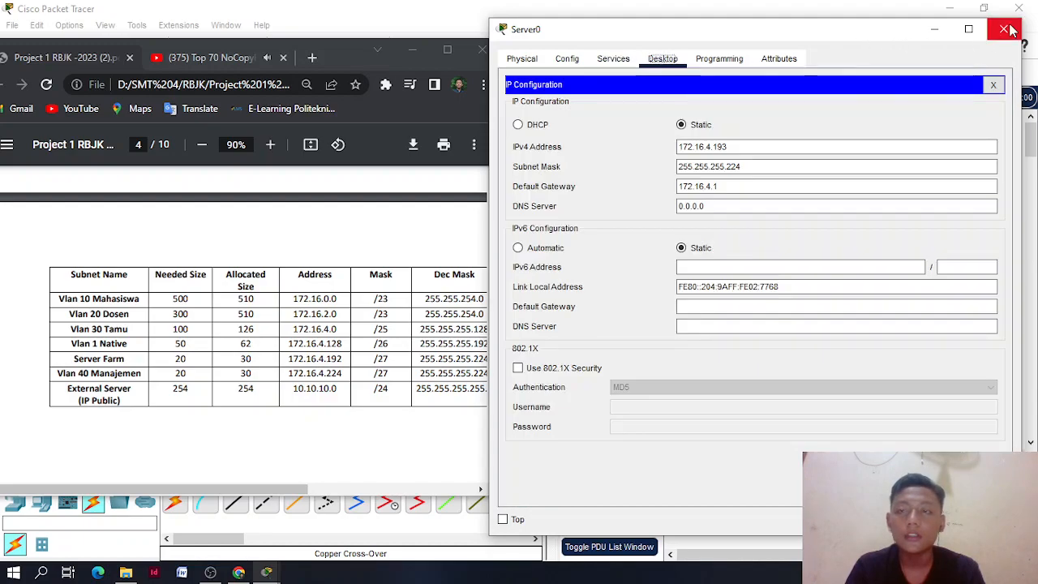
left_click(344, 48)
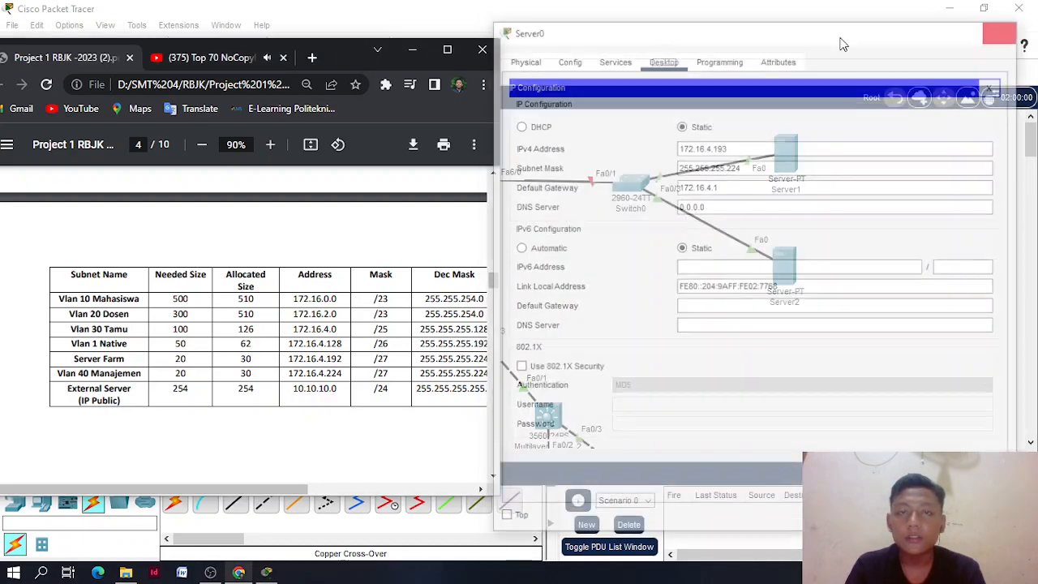
left_click(1002, 30)
left_click(412, 49)
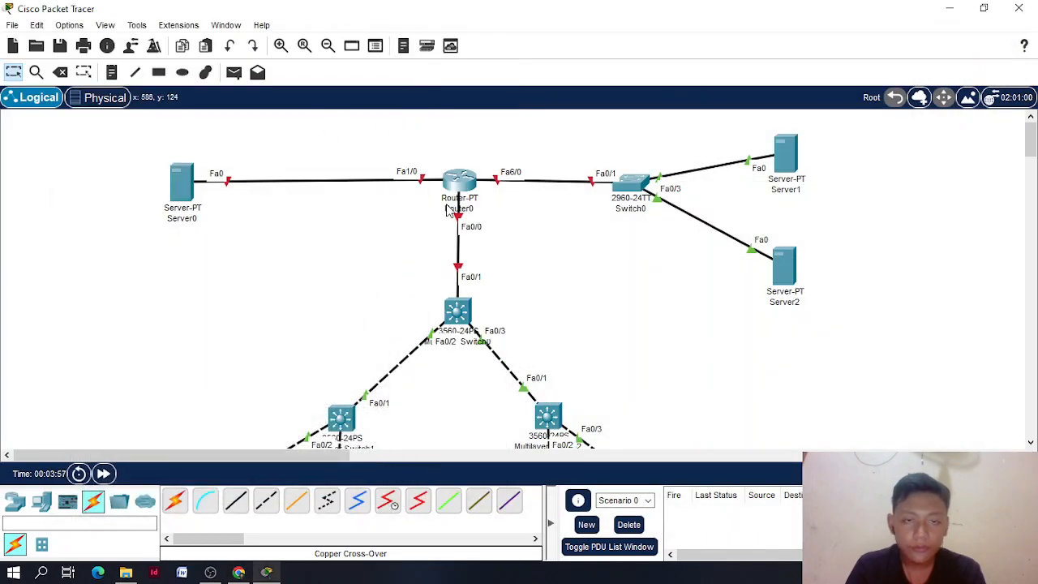
Open Router0's window beside the topology and briefly consult the subnet table in the PDF
left_click(460, 180)
left_click_drag(468, 35, 702, 49)
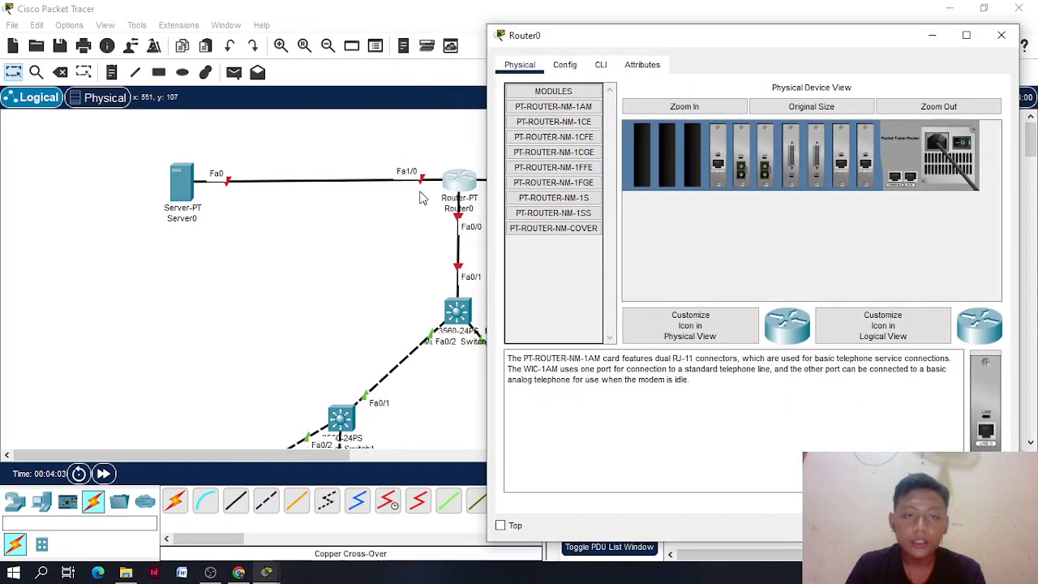
mouse_move(746, 39)
left_mouse_down()
mouse_move(605, 116)
mouse_move(466, 210)
mouse_move(443, 240)
mouse_move(562, 158)
mouse_move(745, 87)
mouse_move(736, 58)
mouse_move(744, 52)
left_mouse_up()
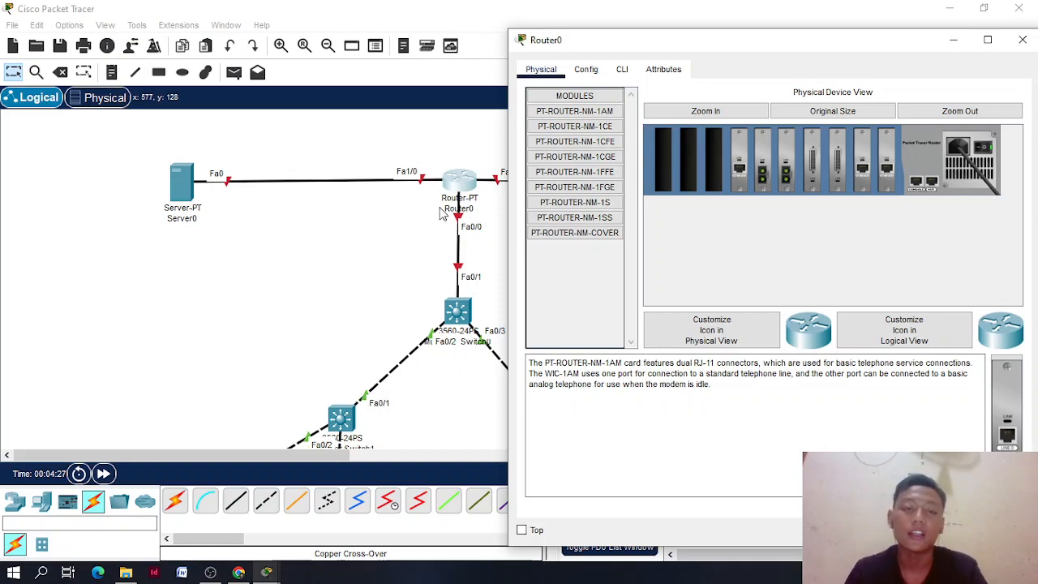
left_click(240, 573)
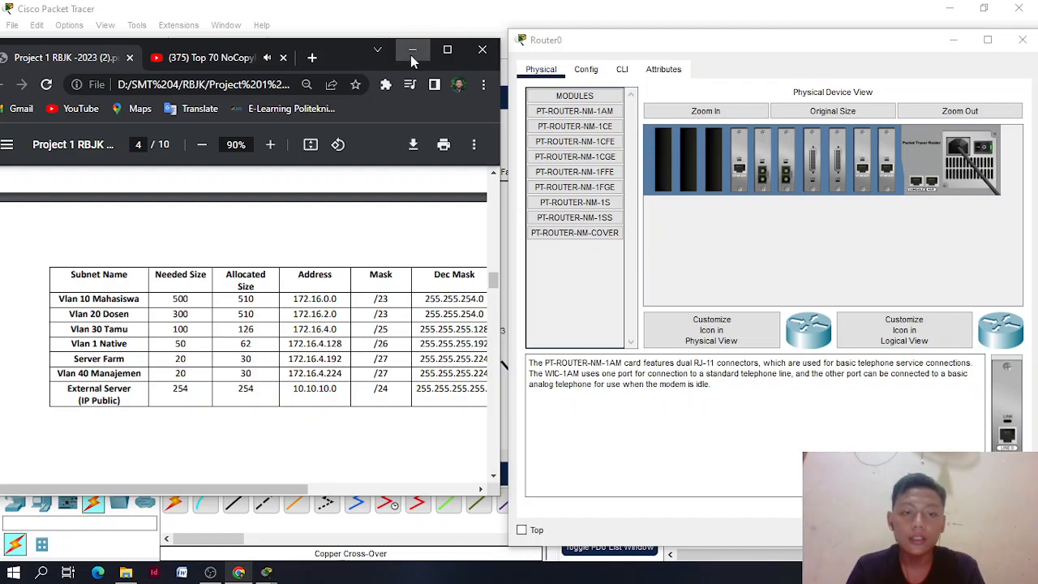
left_click(412, 52)
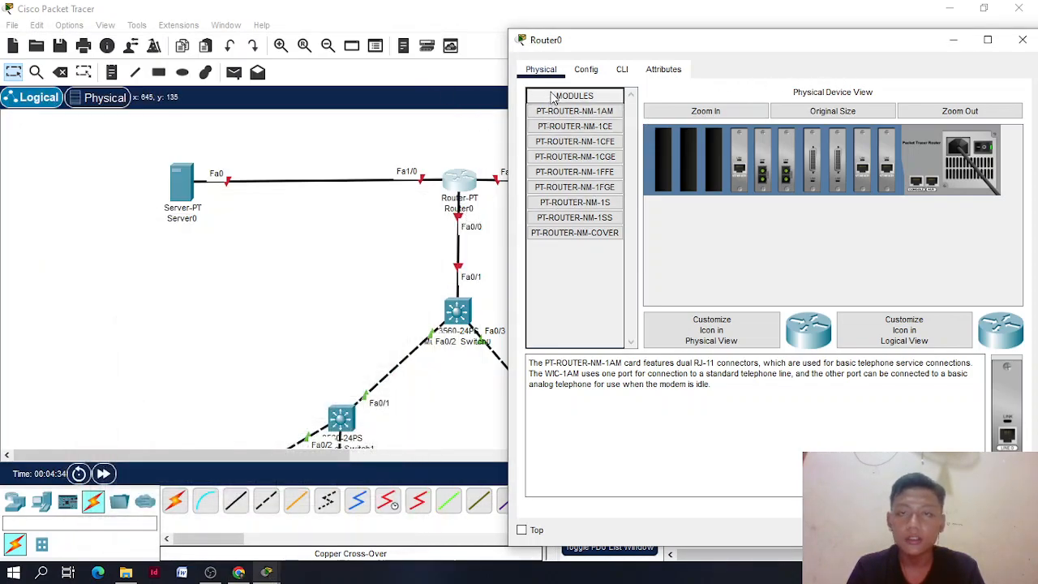
Open Router0's command line and answer no to the initial configuration dialog
left_click(622, 71)
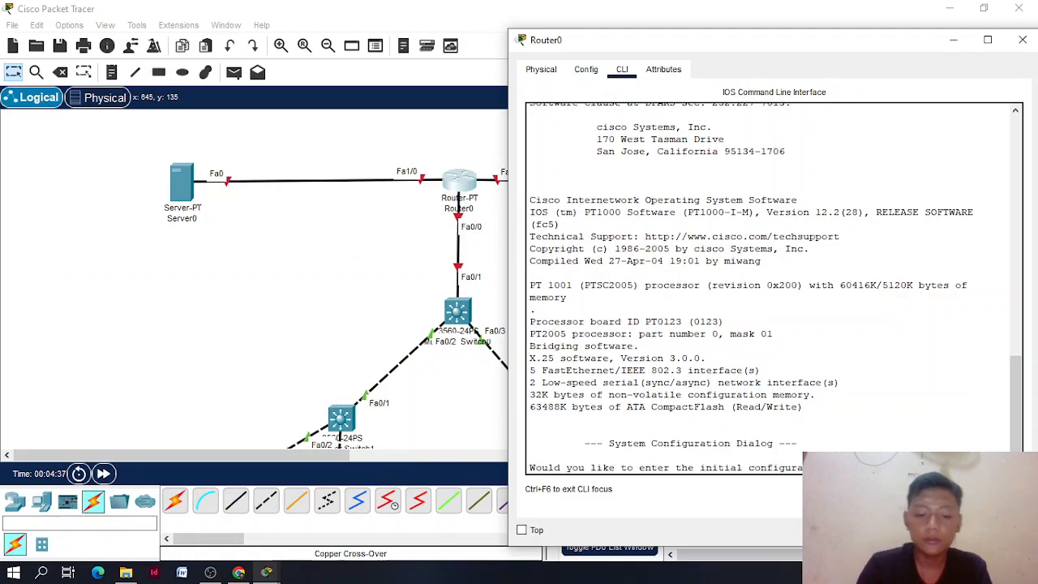
type("no")
key("Return")
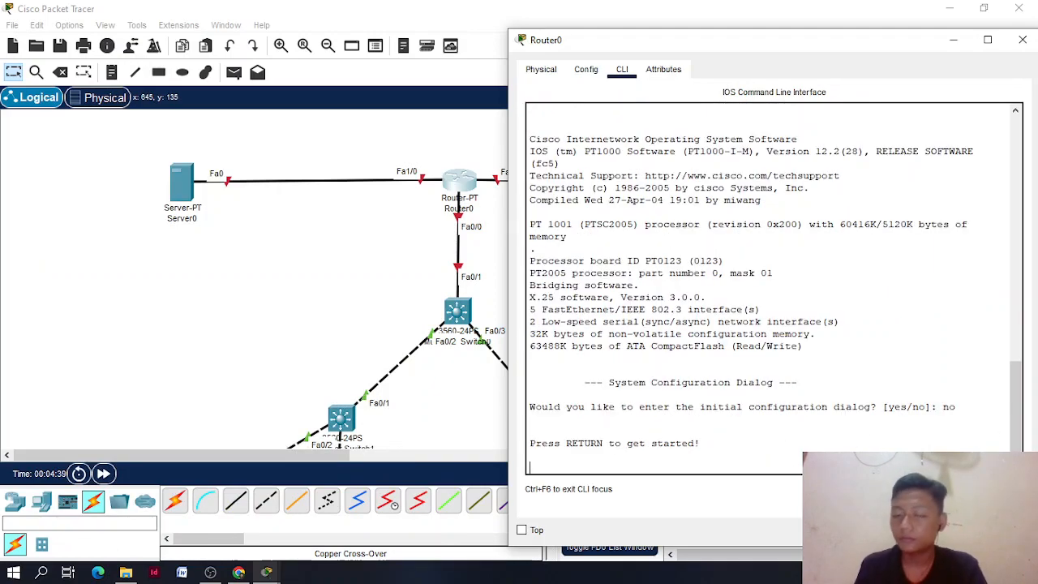
key("Return")
type("\\")
key("Return")
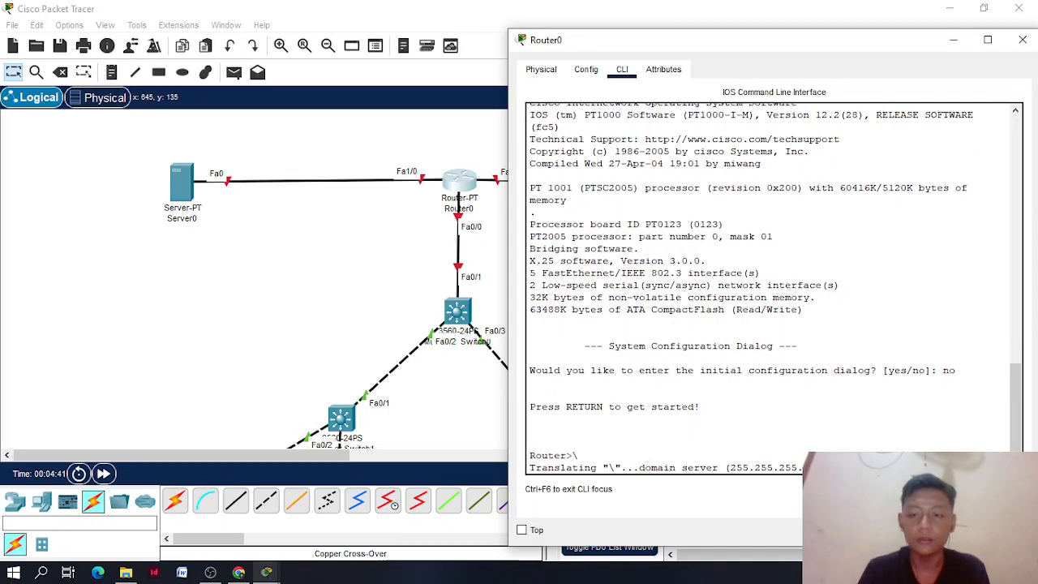
Fast-forward the simulation time, return to Router0's command line and enter global configuration mode with en and conf term
left_click(103, 474)
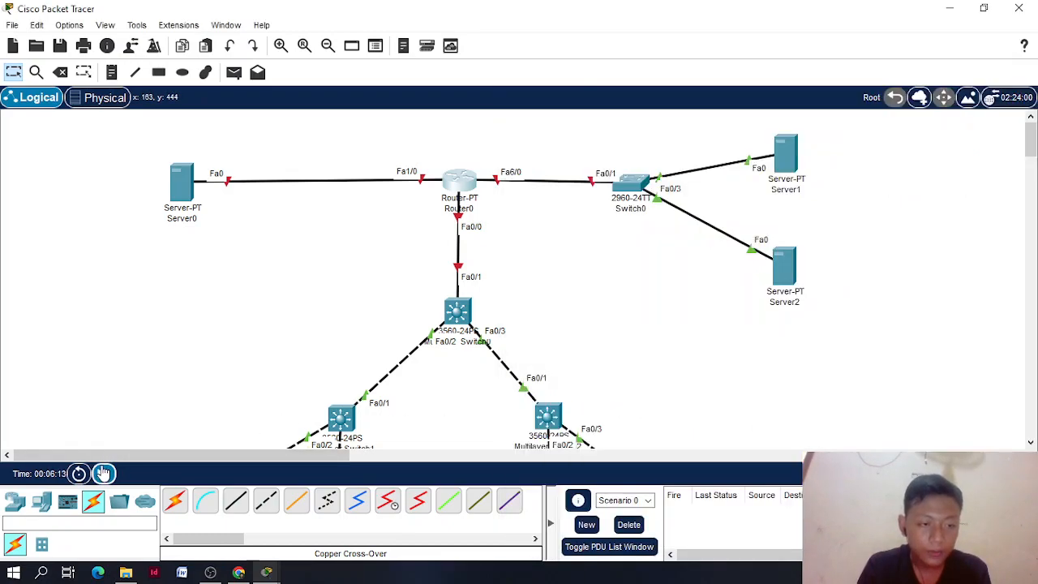
left_click(454, 183)
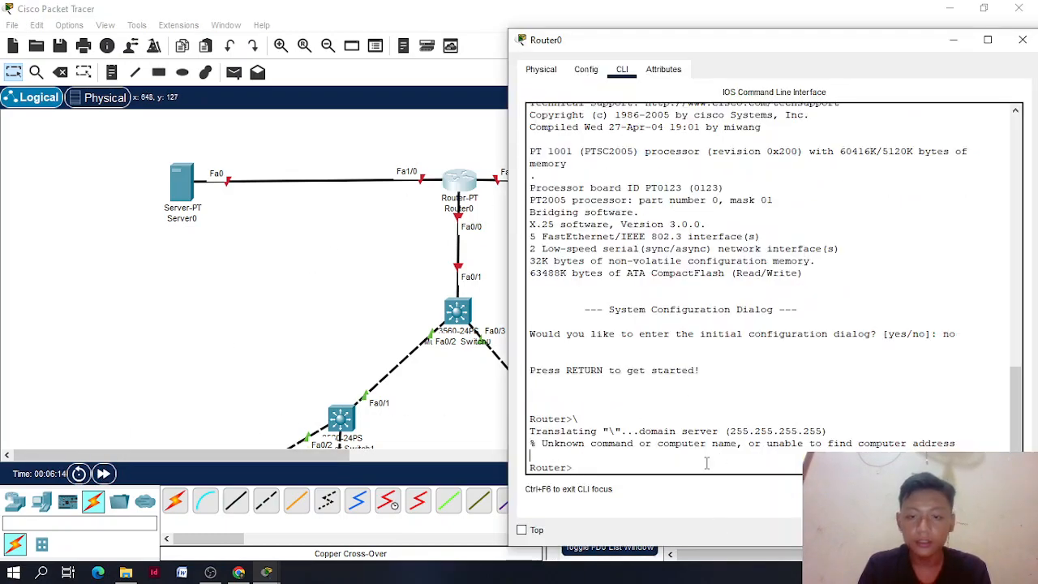
type("en")
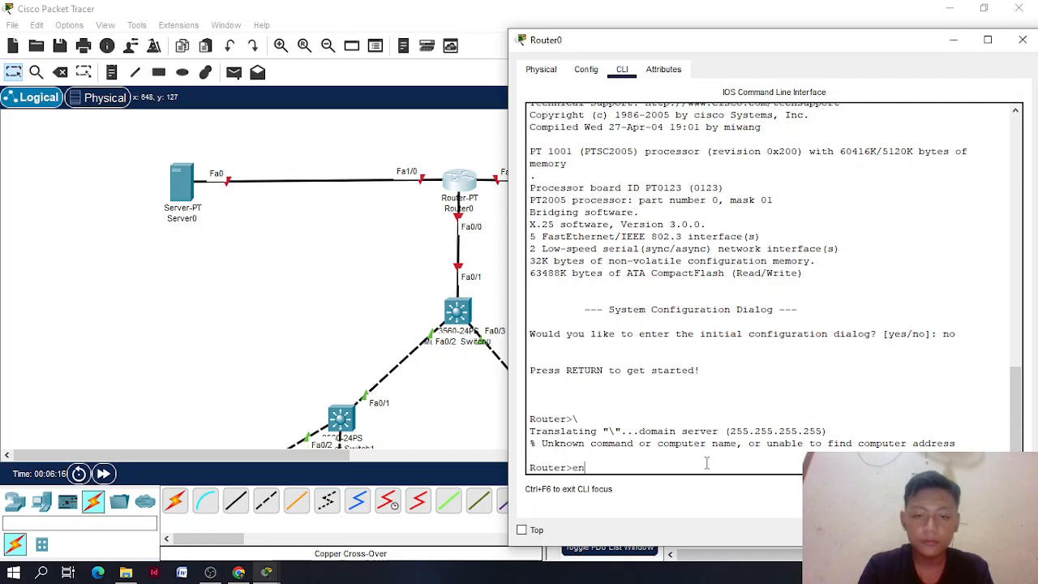
key("Return")
type("conf term")
key("Return")
key("Return")
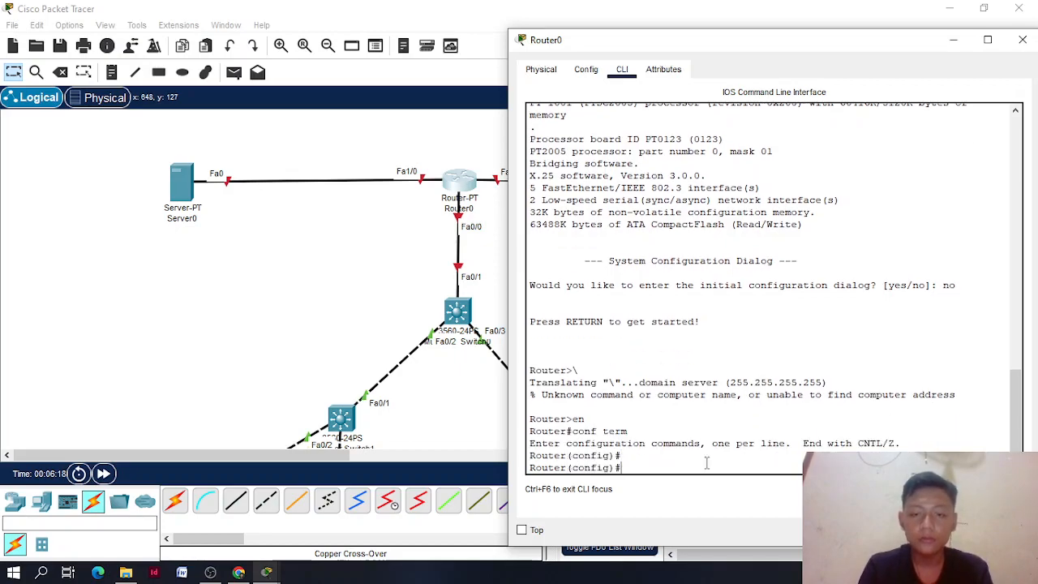
Set the router's hostname to Router-Core
type("hostname Ro")
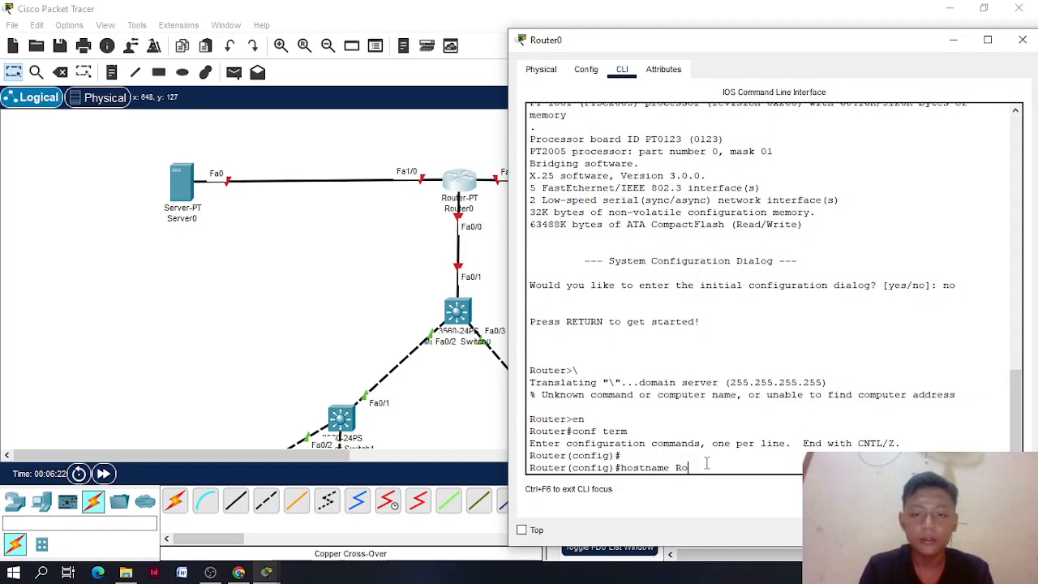
type("uter-COre")
key("BackSpace")
key("BackSpace")
key("BackSpace")
type("ore")
key("Return")
key("Return")
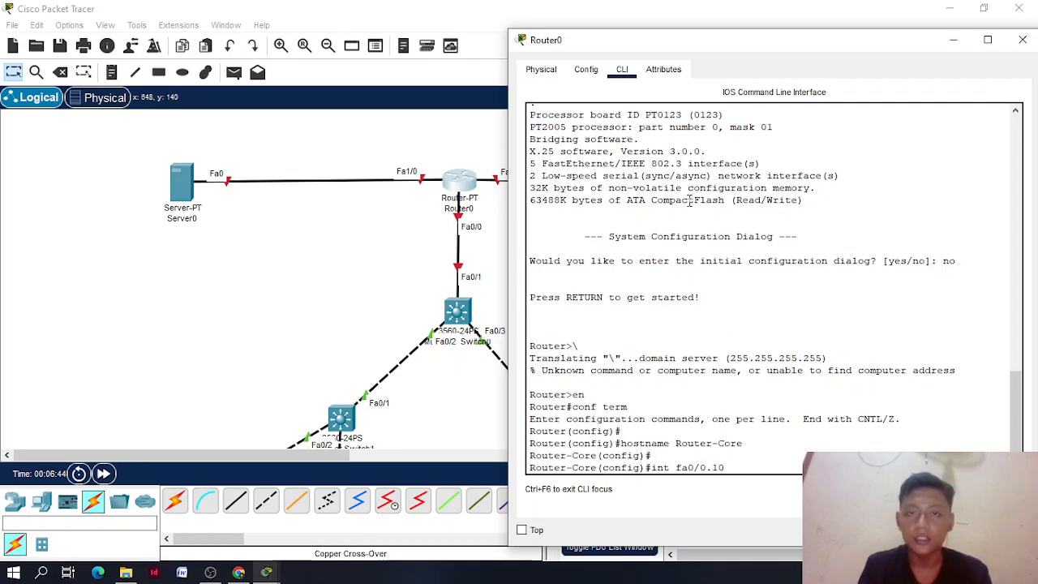
Create subinterface fa0/0.10 on Router-Core and set its dot1Q encapsulation
left_click_drag(631, 46, 650, 49)
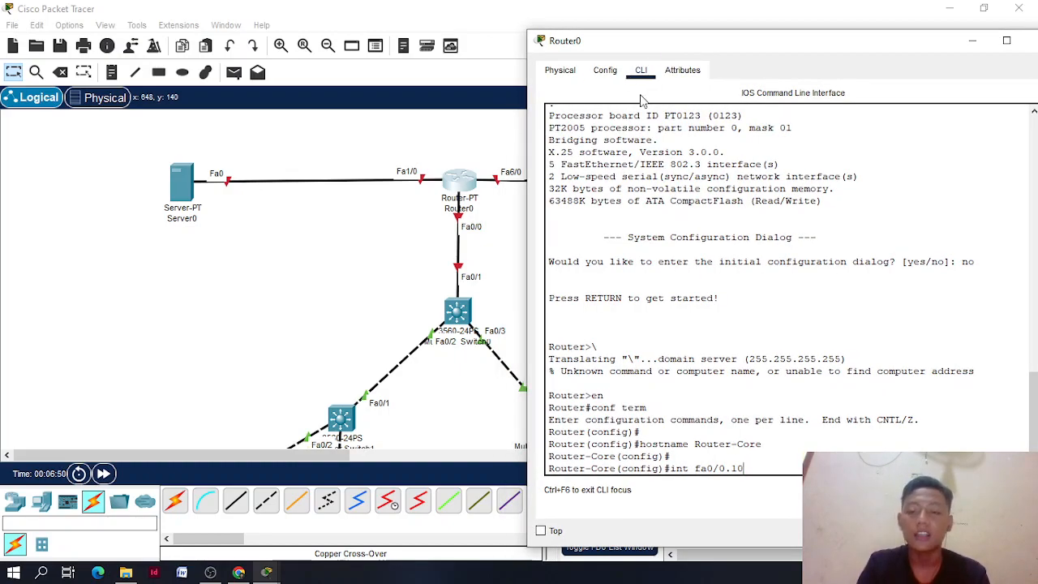
key("Return")
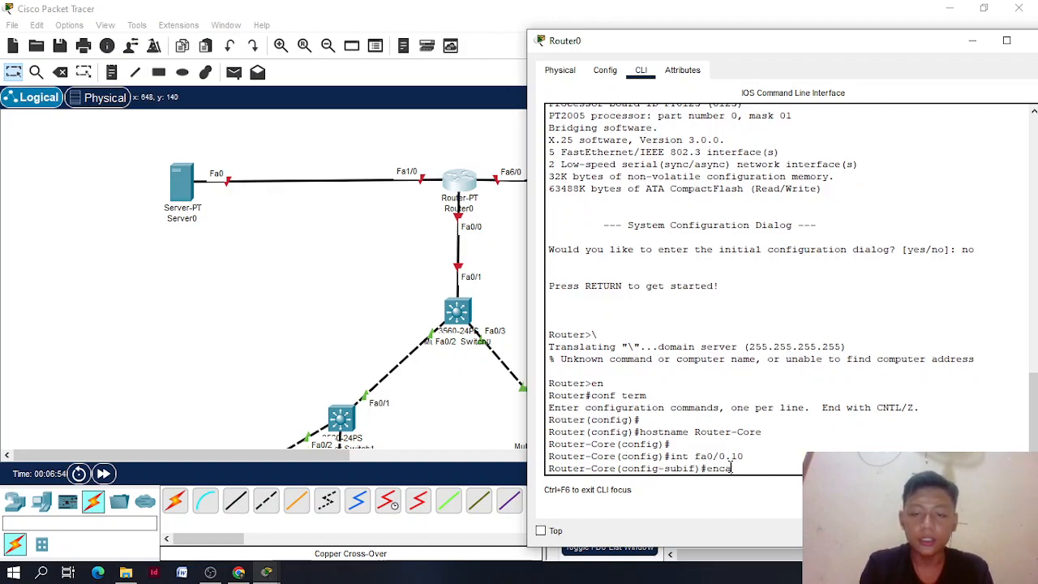
type("encapsulation do")
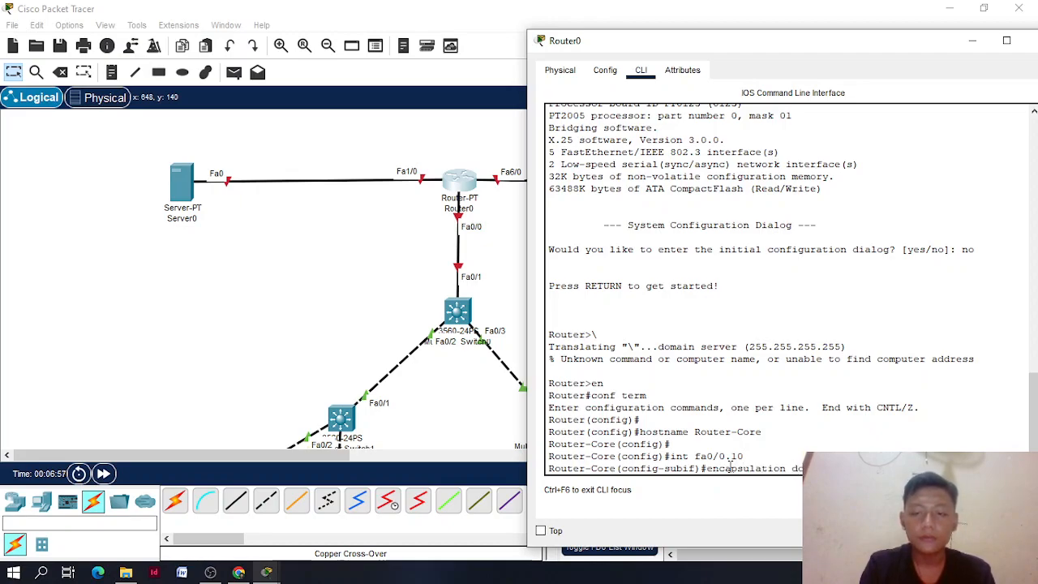
key("Return")
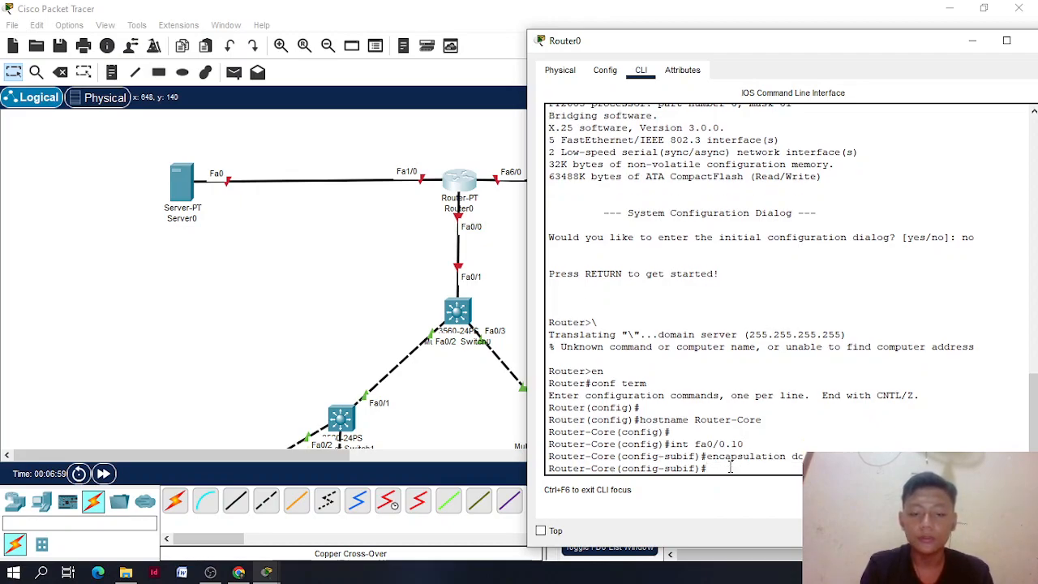
Check the PDF's subnet table, assign 172.16.0.1 255.255.254.0 to subinterface fa0/0.10 and exit subinterface mode
type("ip addrte")
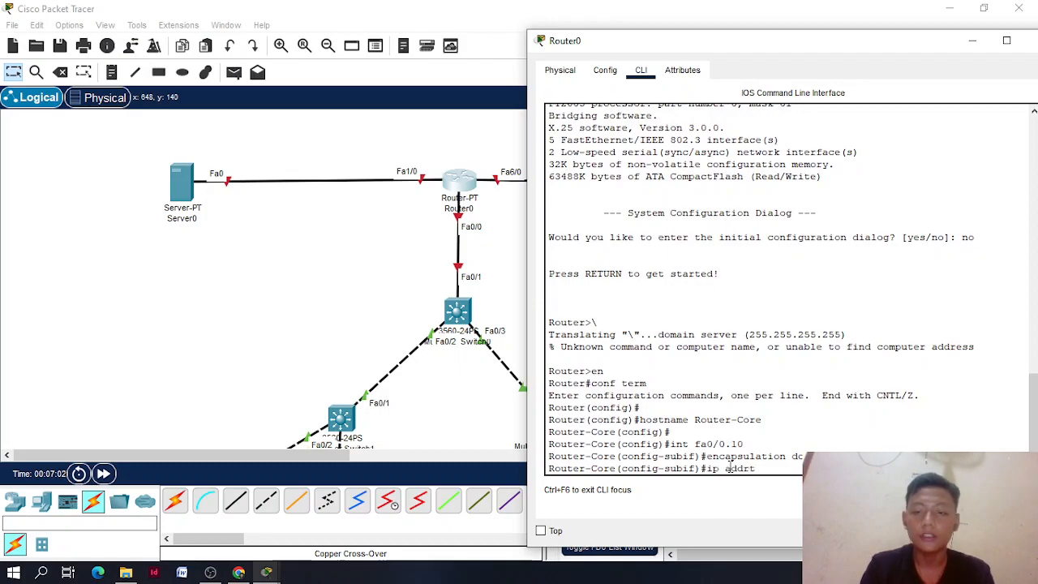
left_click(239, 572)
left_click(781, 465)
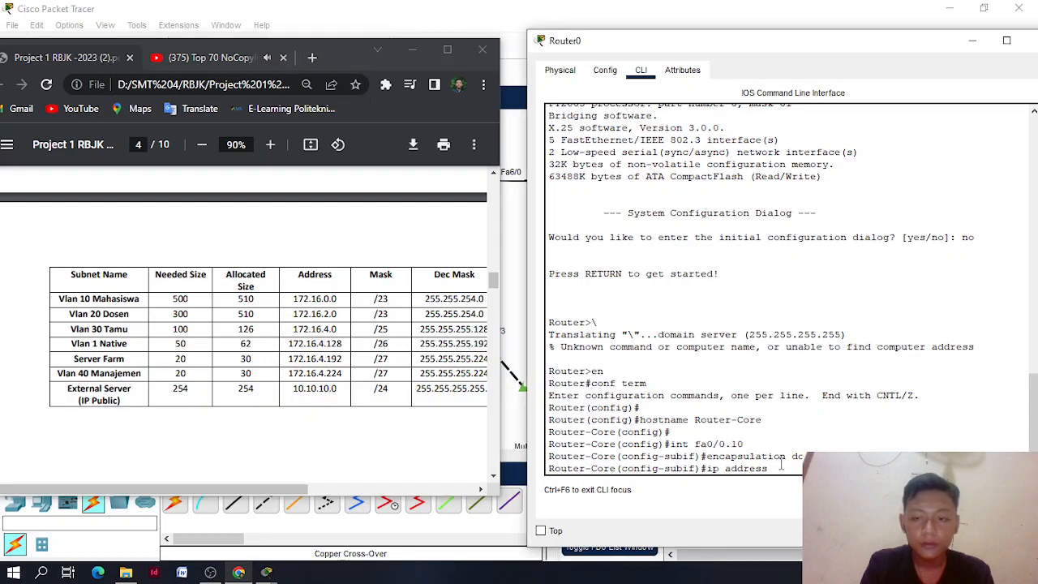
type("172.1")
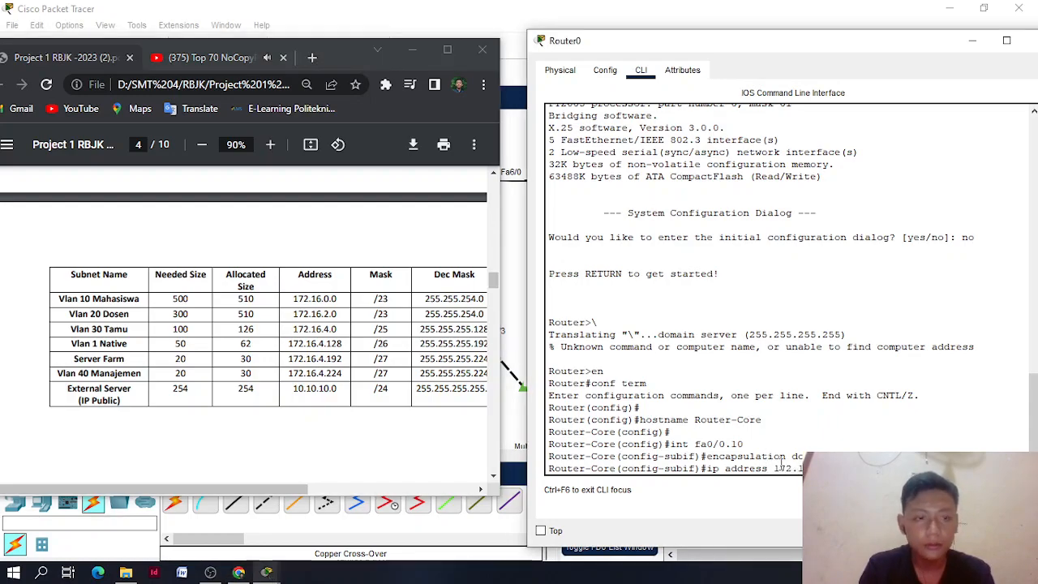
left_click_drag(293, 490, 323, 495)
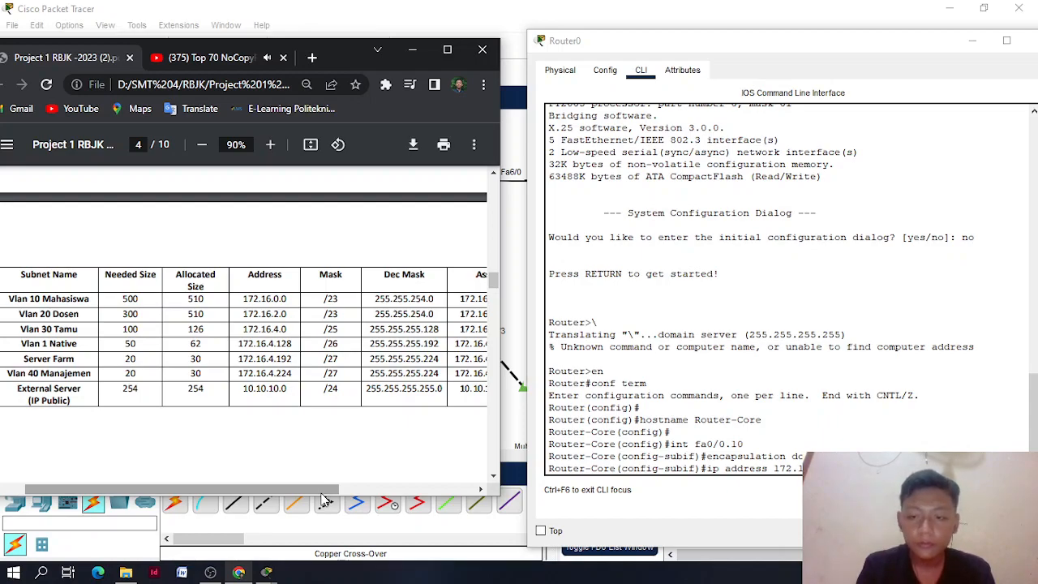
left_click(689, 429)
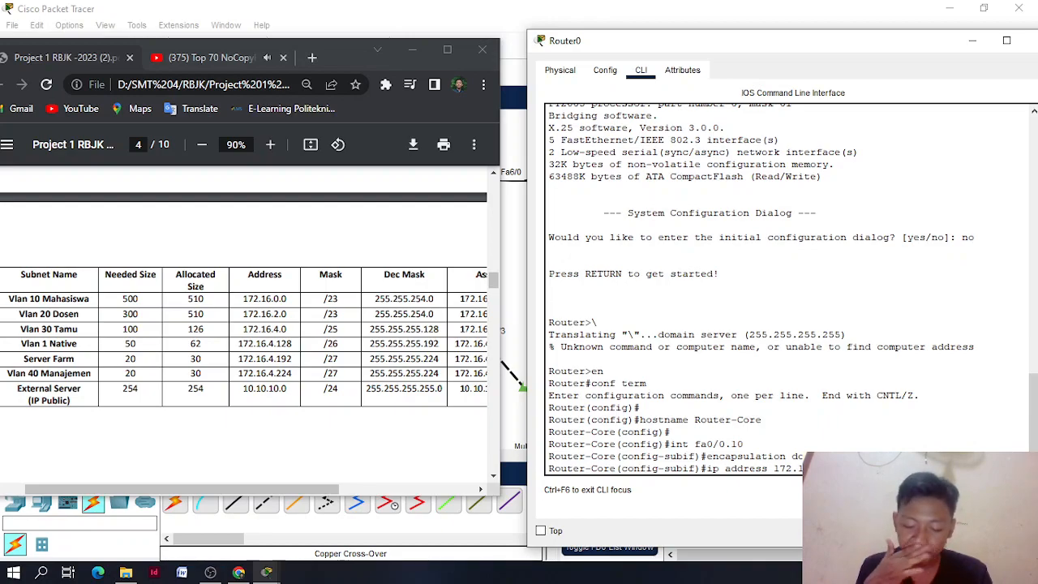
key("Return")
type("er-Core(config-subif)#e")
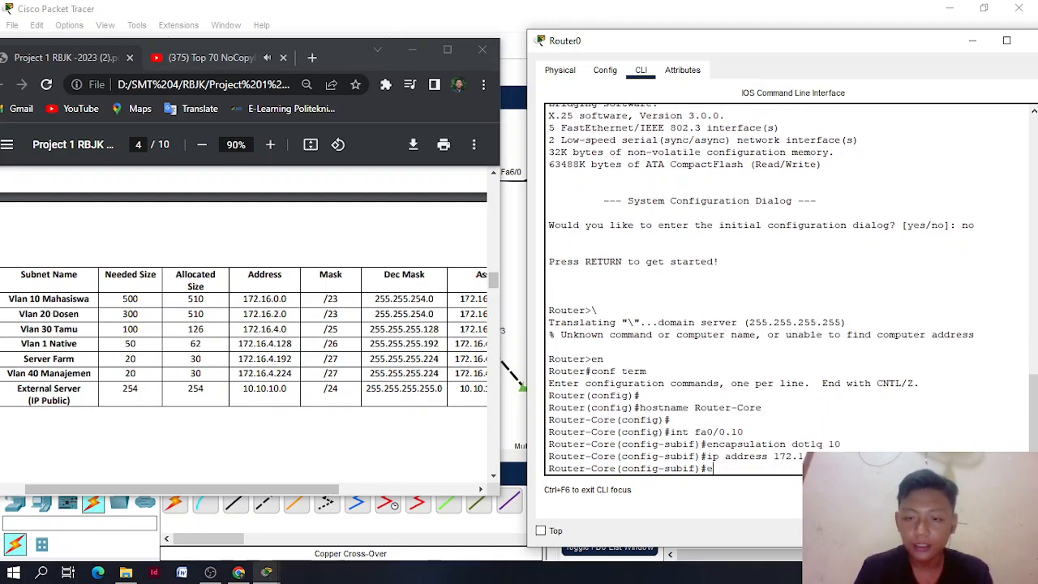
type("xit")
key("Return")
Create subinterface fa0/0.20 on Router-Core and set its encapsulation to dot1Q 20
key("Up")
key("Up")
key("Up")
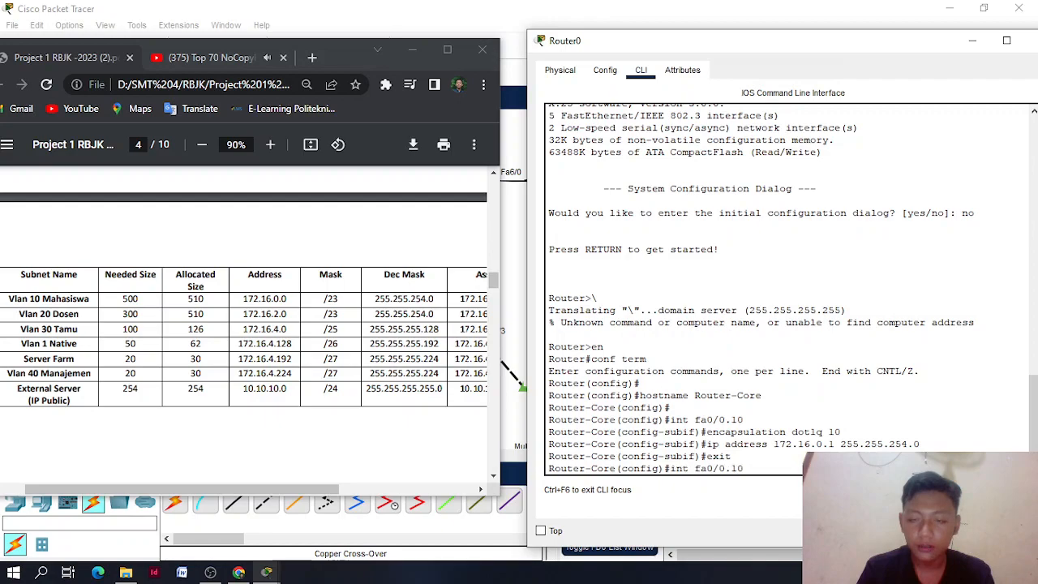
key("BackSpace")
key("BackSpace")
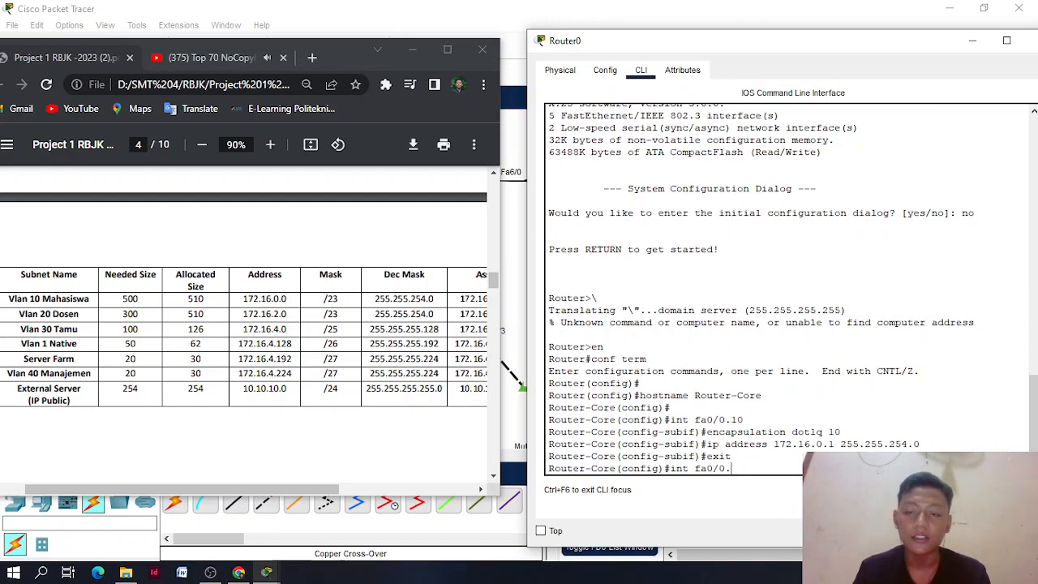
type("20")
key("Return")
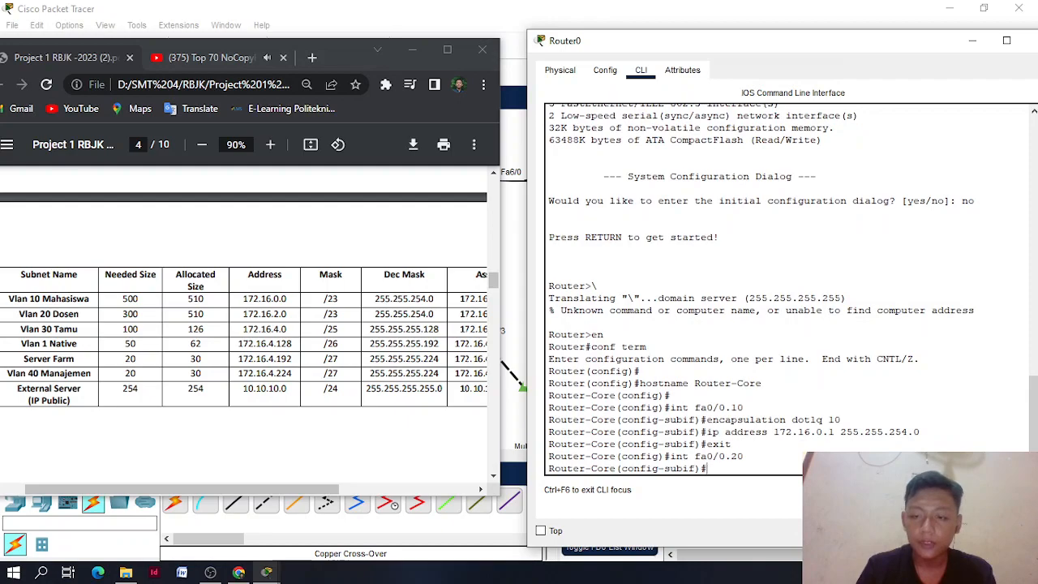
type("ip address 172.1")
key("Up")
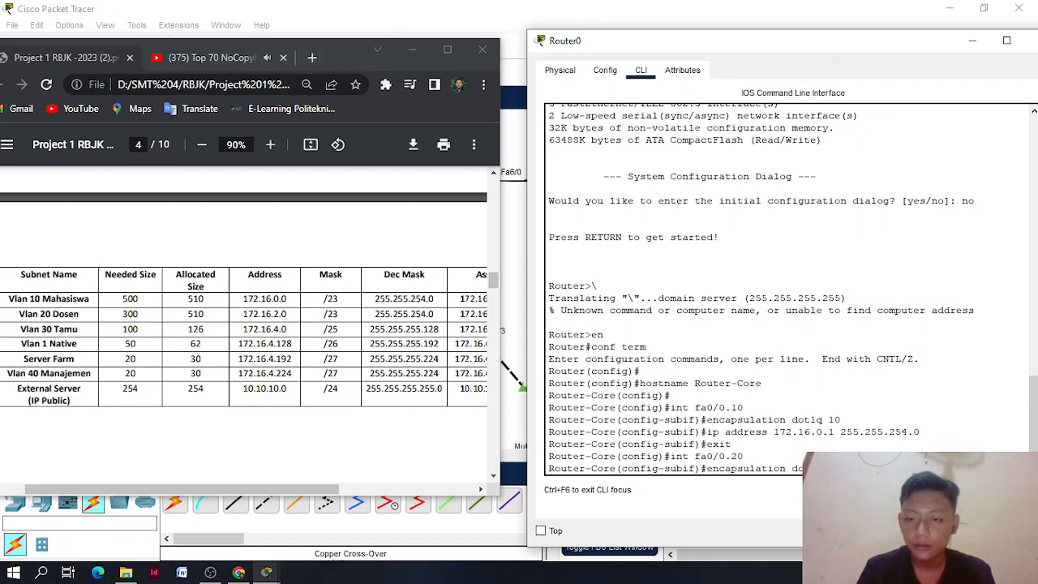
key("Return")
Assign IP address 172.16.2.1 255.255.254.0 to subinterface fa0/0.20 and exit to global configuration mode
key("Up")
key("Up")
key("Up")
key("Up")
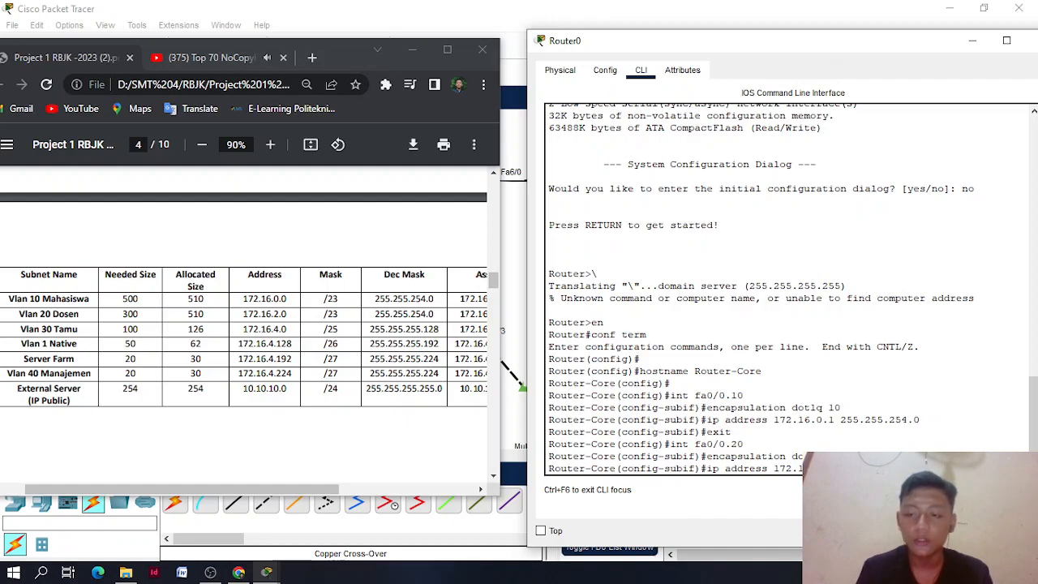
key("Return")
type("exit")
key("Return")
key("Return")
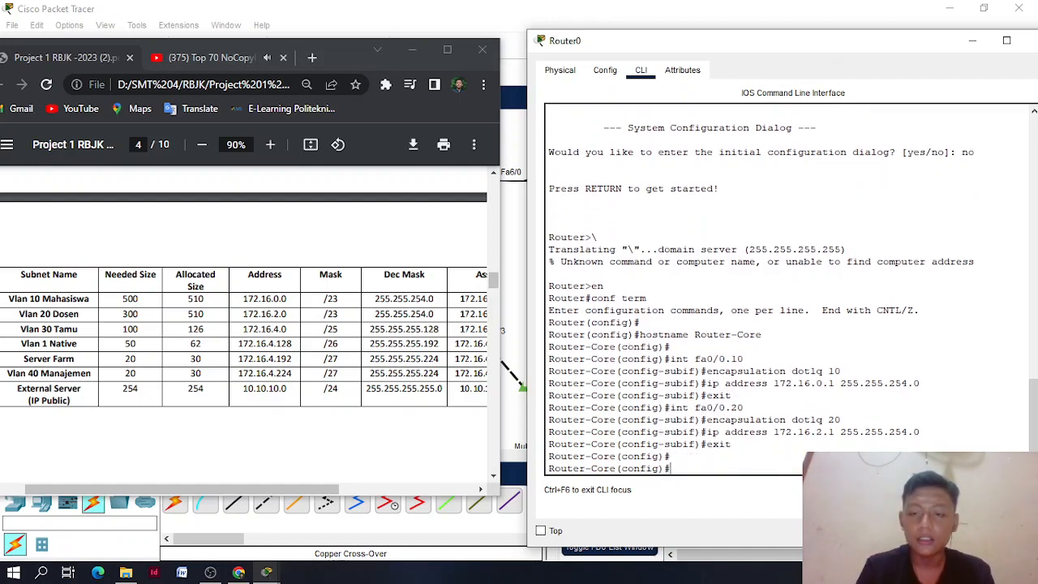
Create subinterface fa0/0.30 on Router-Core
key("Up")
key("Up")
key("Up")
key("Up")
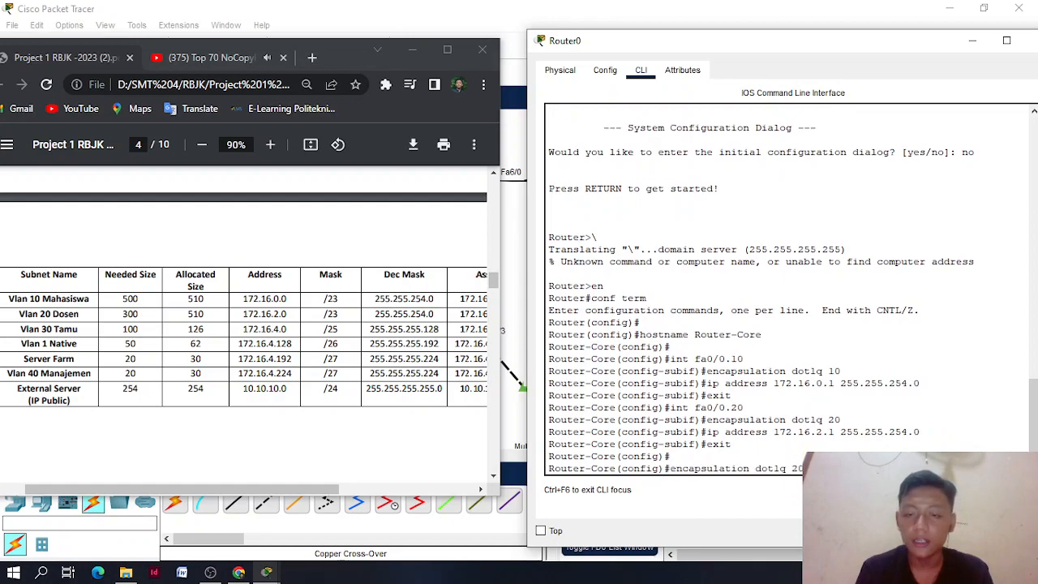
key("BackSpace")
key("BackSpace")
type("30")
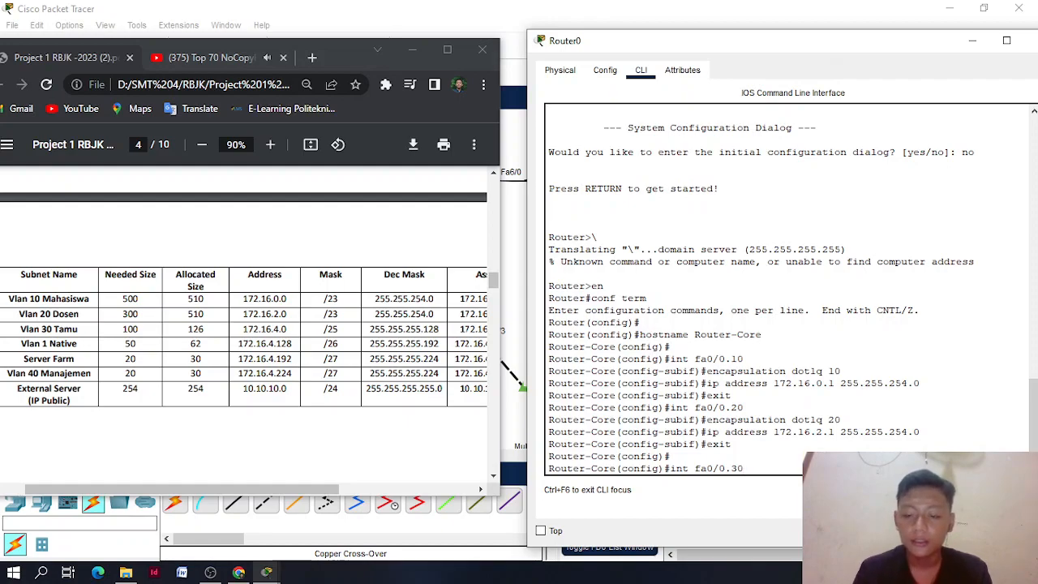
key("Return")
Try to assign IP address 172.16.4.1 255.255.255.128 to subinterface fa0/0.30 without an encapsulation
key("Up")
key("Up")
key("Up")
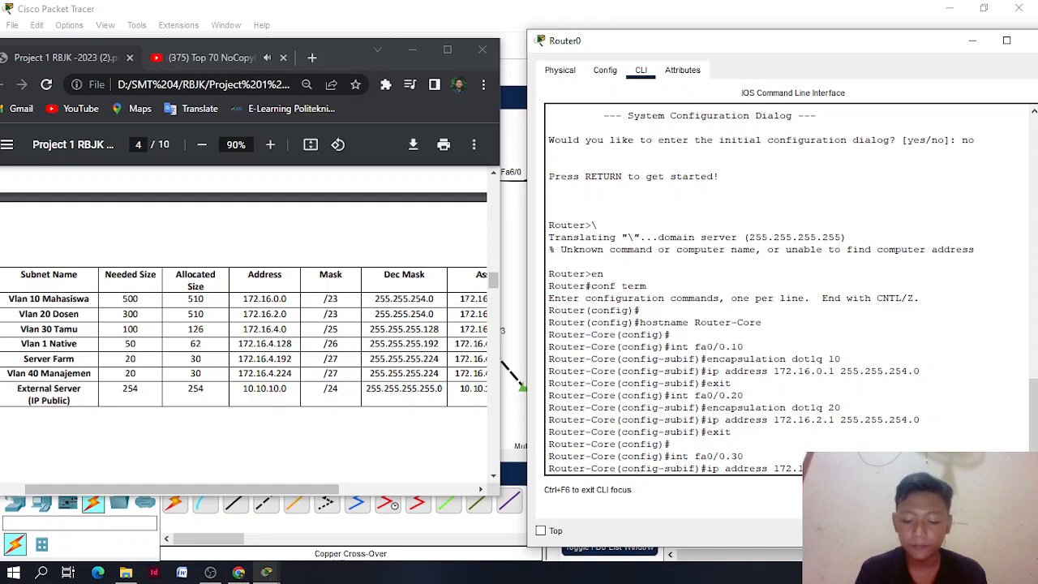
key("Return")
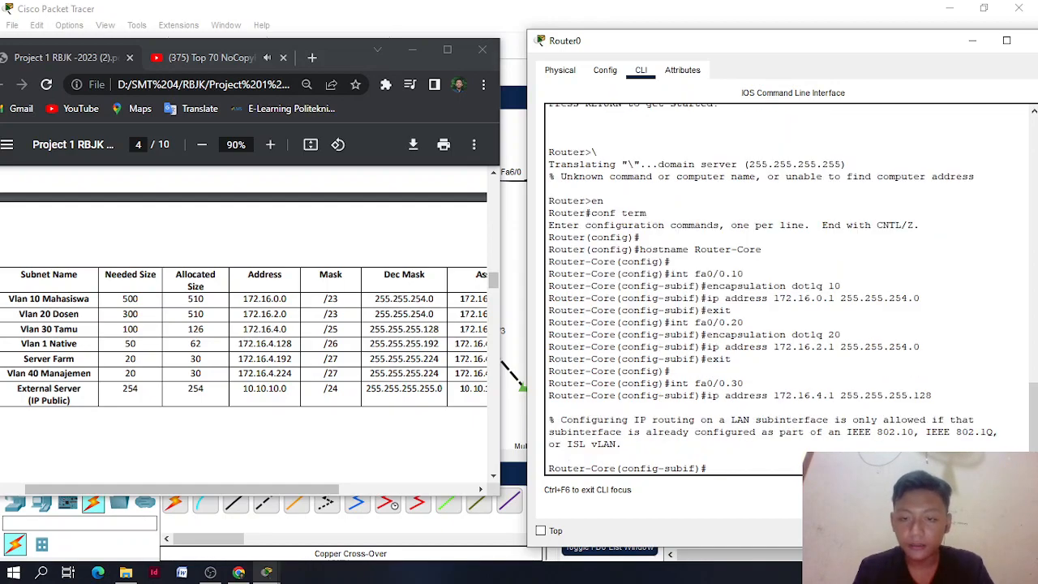
Re-enter subinterface fa0/0.30 and set its encapsulation to dot1Q 30
type("int fa0/0.30")
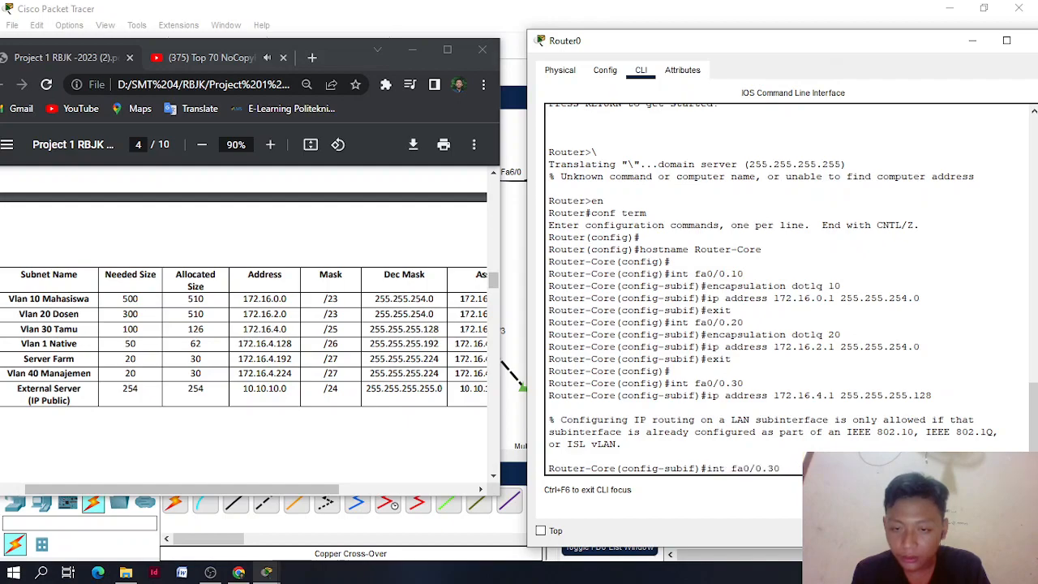
key("Return")
type("exit")
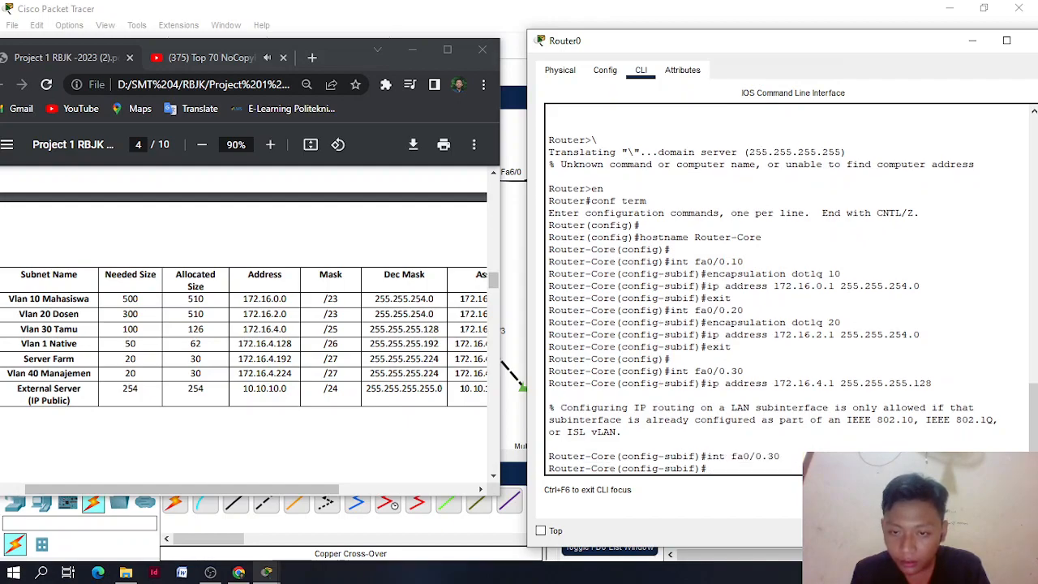
key("Up")
key("Up")
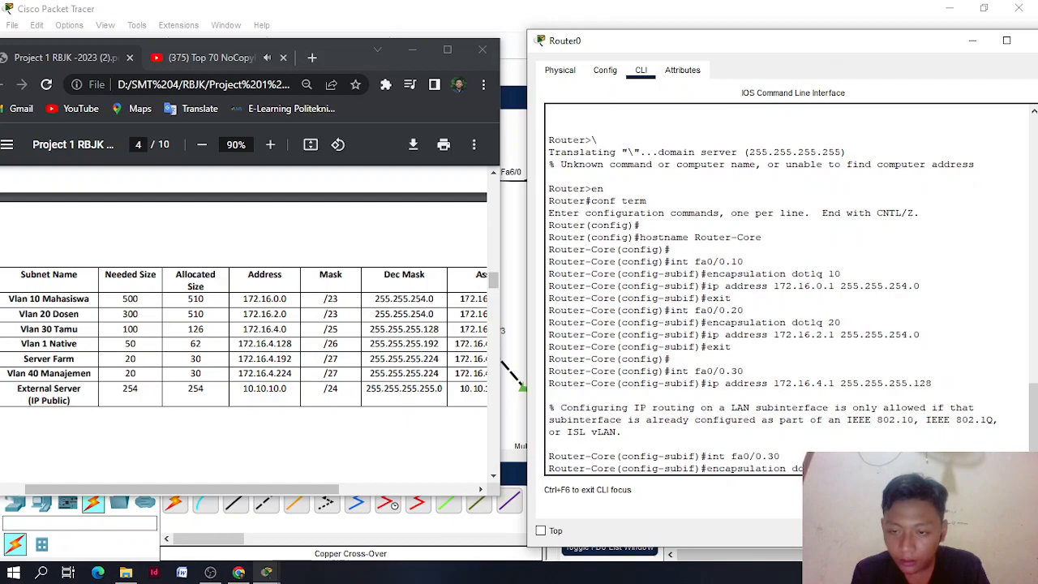
key("Return")
Assign IP address 172.16.4.1 255.255.255.128 to subinterface fa0/0.30 and exit to global configuration mode
key("Up")
key("Up")
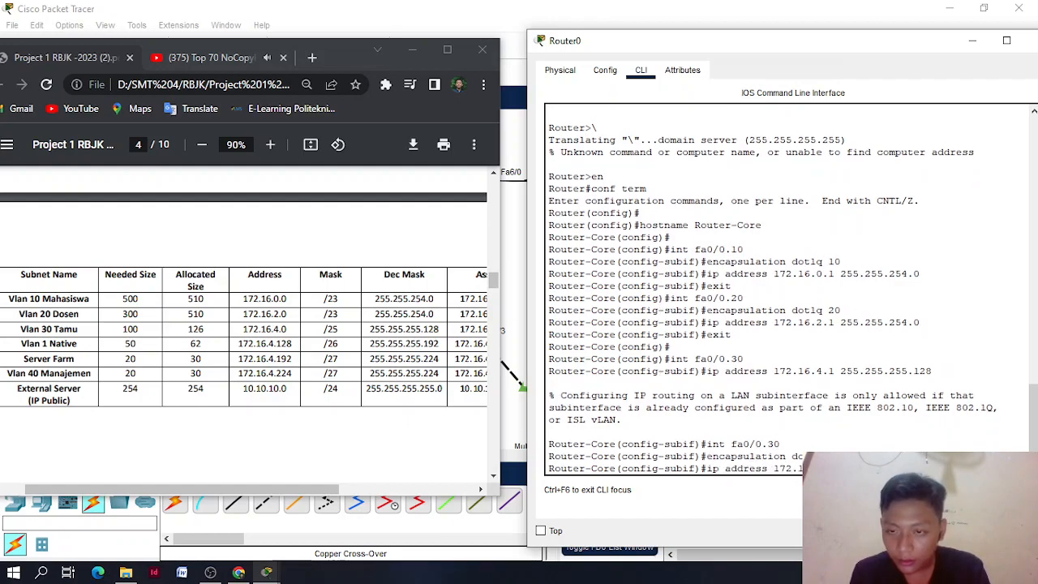
key("Return")
type("exit")
key("Return")
key("Return")
Create subinterface fa0/0.40 on Router-Core and set its encapsulation to dot1Q 40
type("int fa0/0.40")
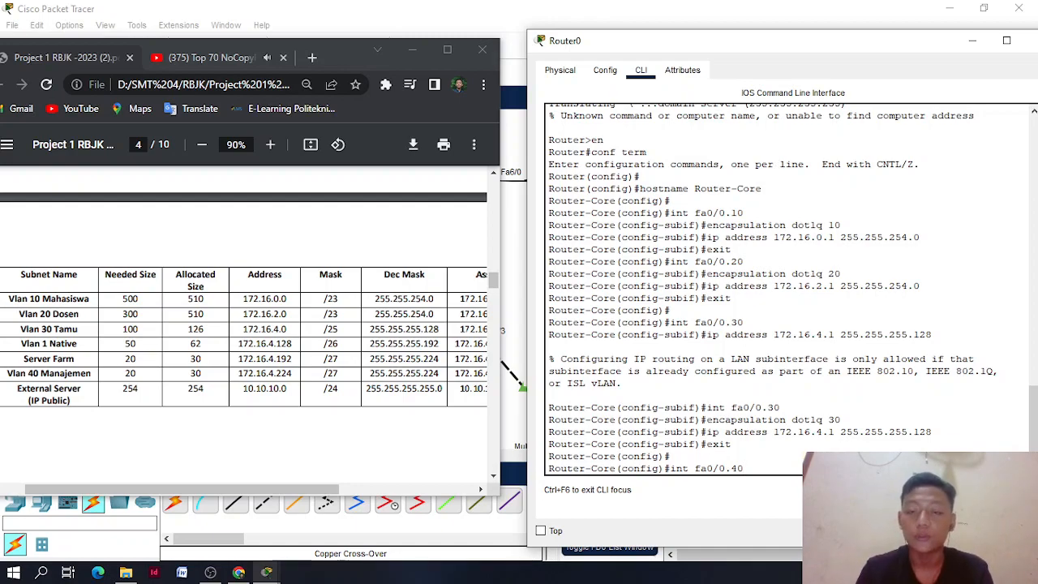
key("Return")
type("exit")
key("Up")
key("Up")
key("Up")
key("Down")
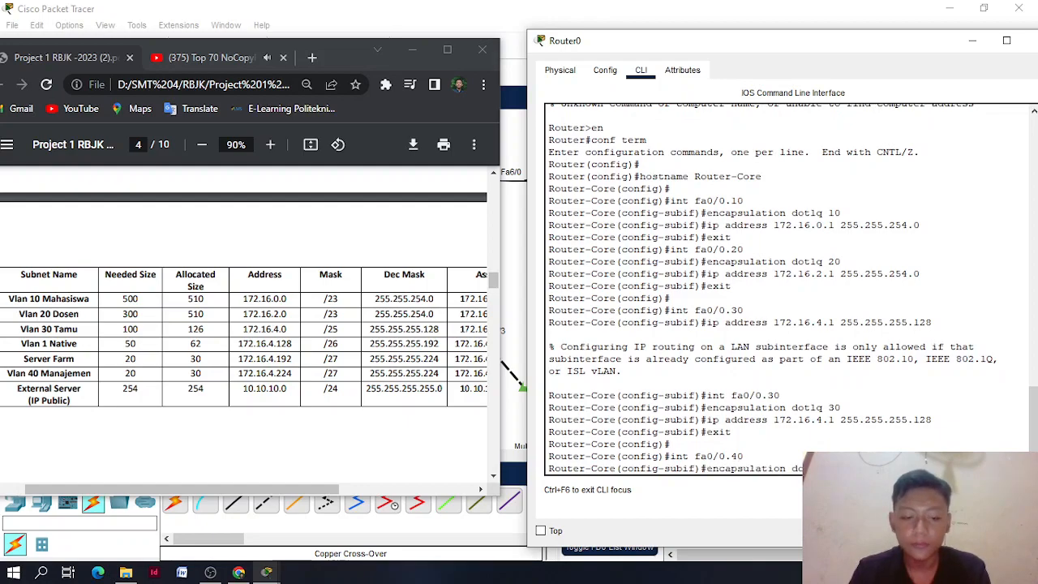
key("Return")
Assign IP address 172.16.4.225 255.255.255.224 to subinterface fa0/0.40 and exit to global configuration mode
key("Up")
key("Up")
key("Up")
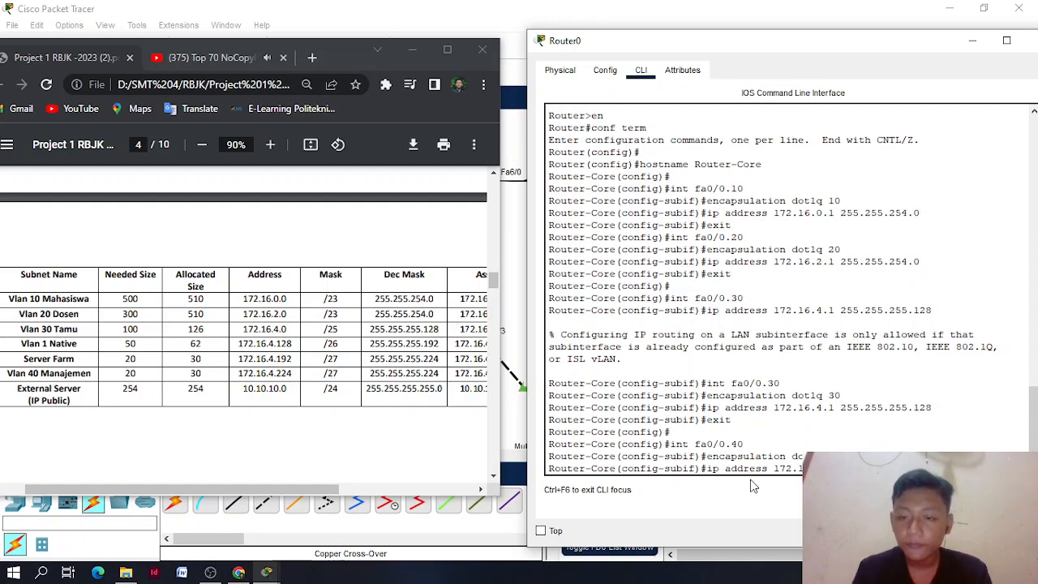
key("Return")
type("exit")
key("Return")
Create subinterface fa0/0.1 on Router-Core and set its encapsulation to dot1Q 1 native
key("Up")
key("Up")
key("Up")
key("Up")
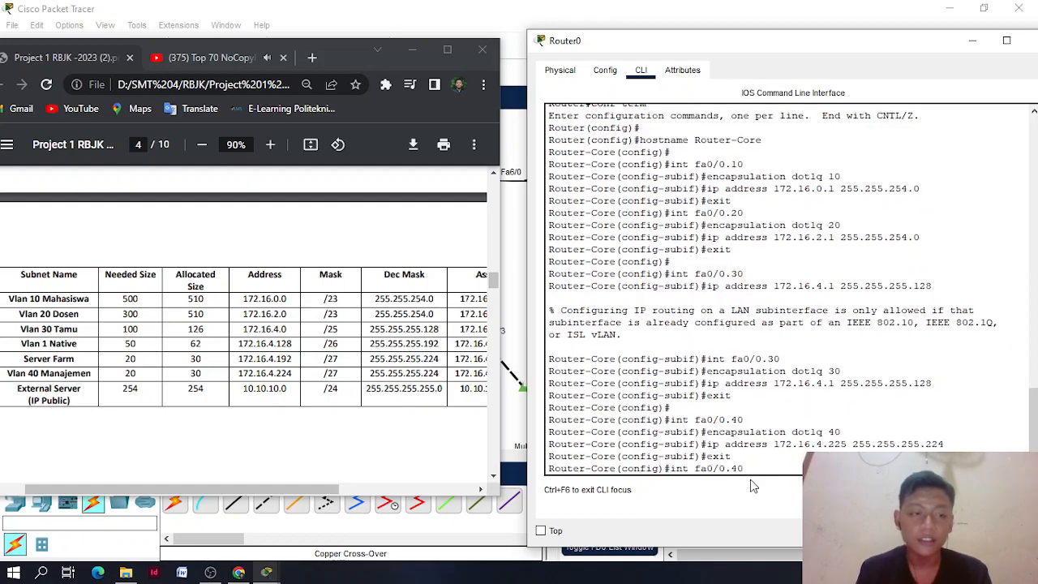
key("BackSpace")
key("BackSpace")
type("1")
key("Return")
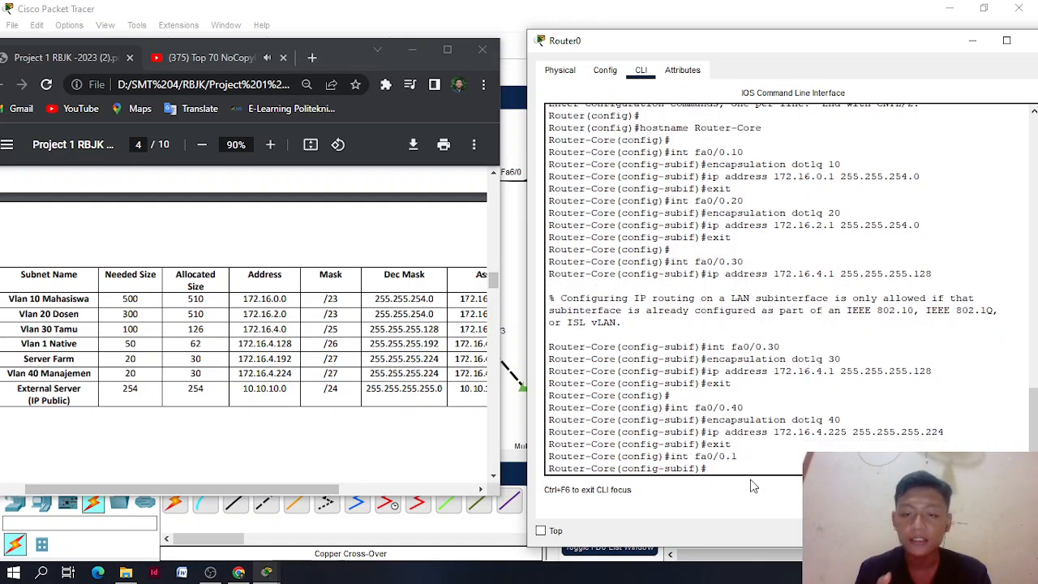
type("encapsulation do")
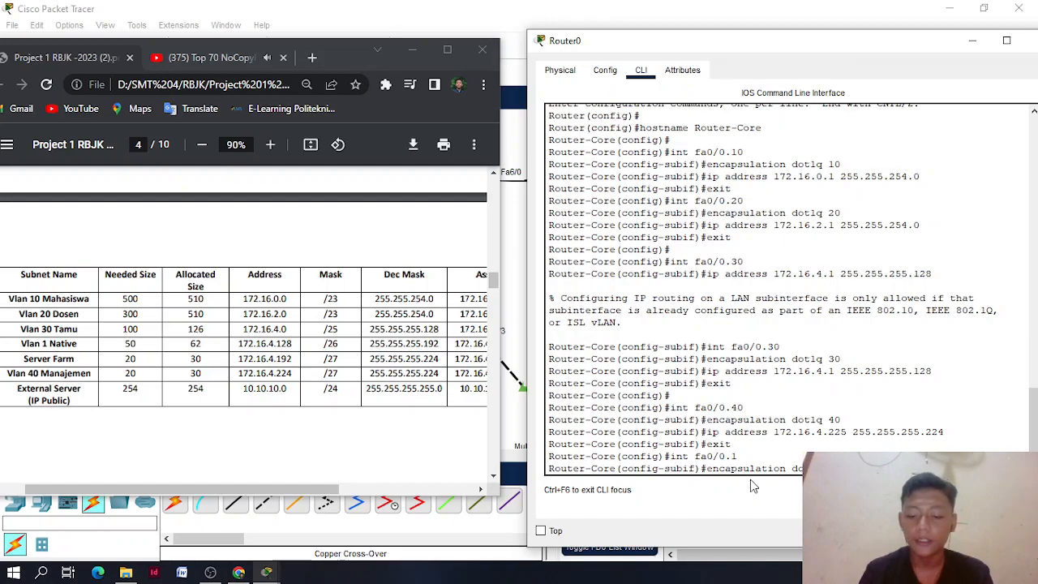
key("Return")
Assign IP address 172.16.4.129 255.255.255.192 to subinterface fa0/0.1 according to the subnet table and exit to global configuration mode
type("ip address 172.1")
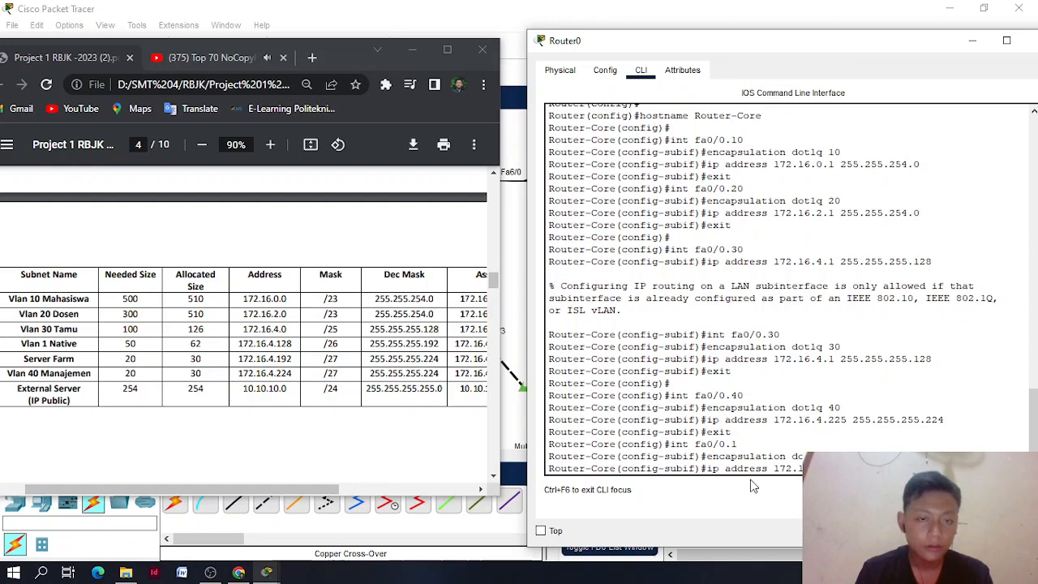
mouse_move(241, 489)
left_mouse_down()
mouse_move(319, 495)
mouse_move(237, 493)
left_mouse_up()
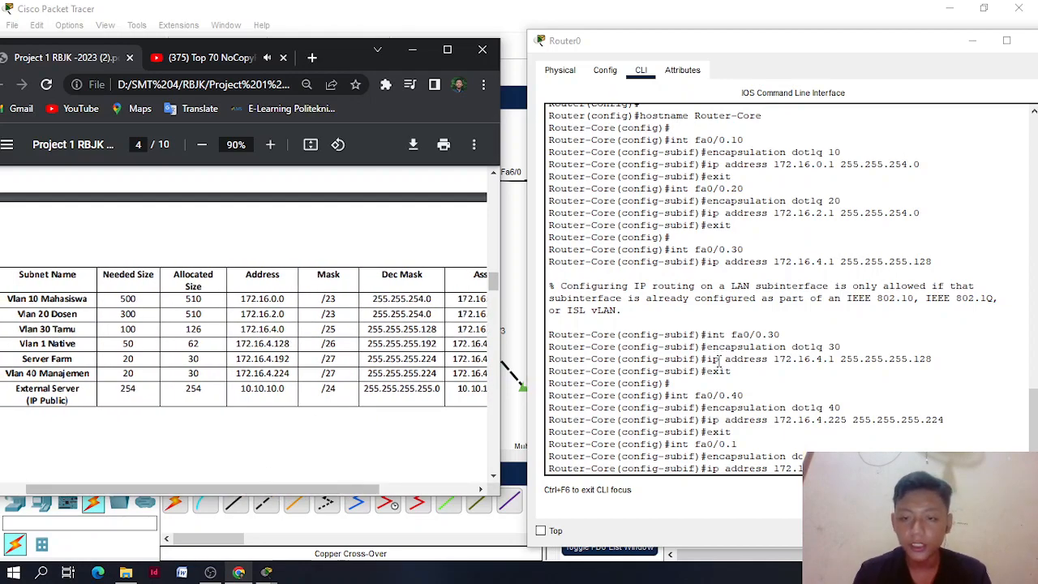
key("Return")
left_click(872, 440)
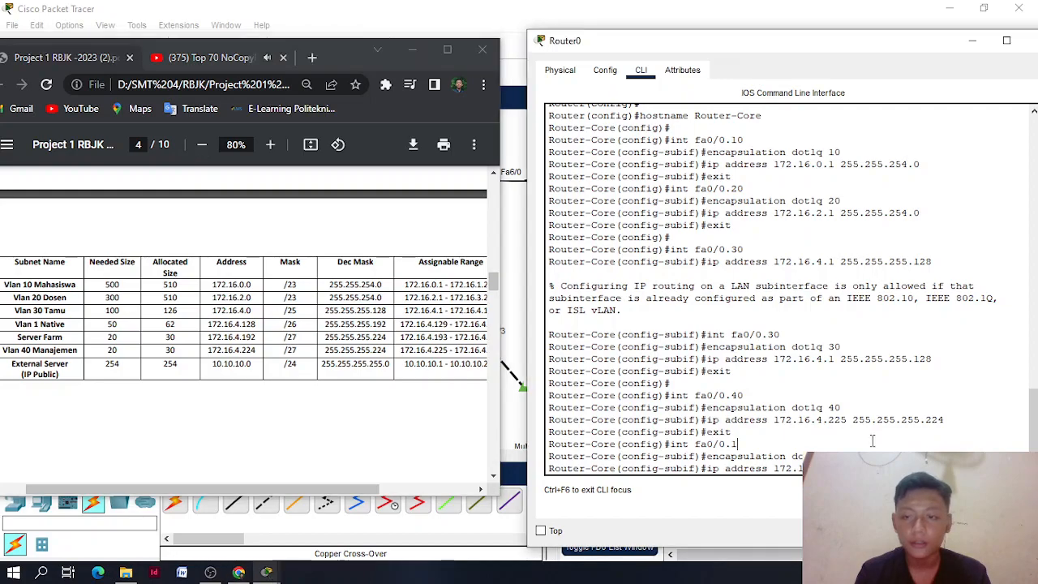
key("Return")
type("exit")
key("Return")
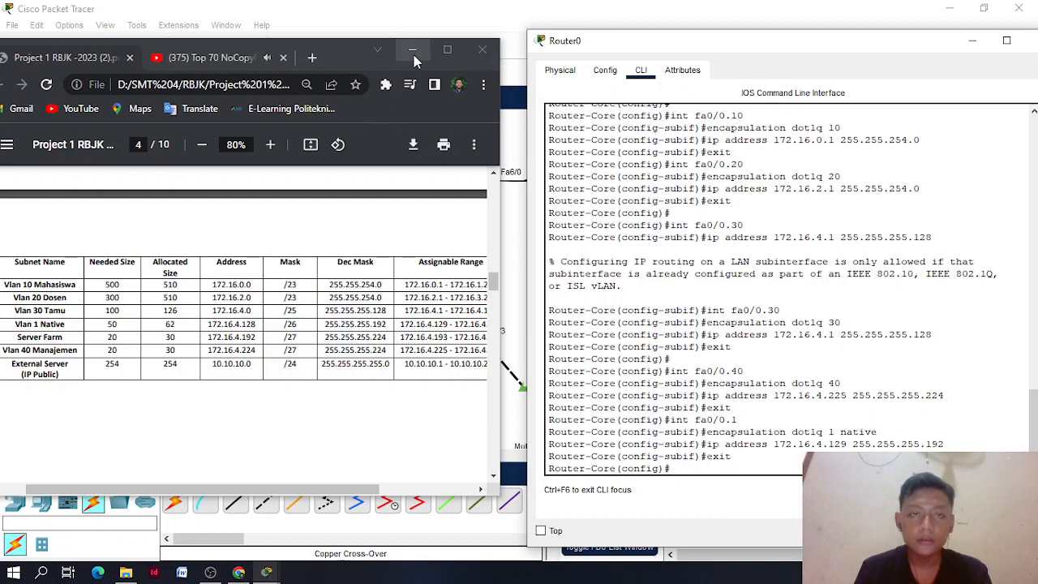
Put the PDF away, return to Router0's command line and enable interface fa0/0 with no shutdown
left_click(482, 22)
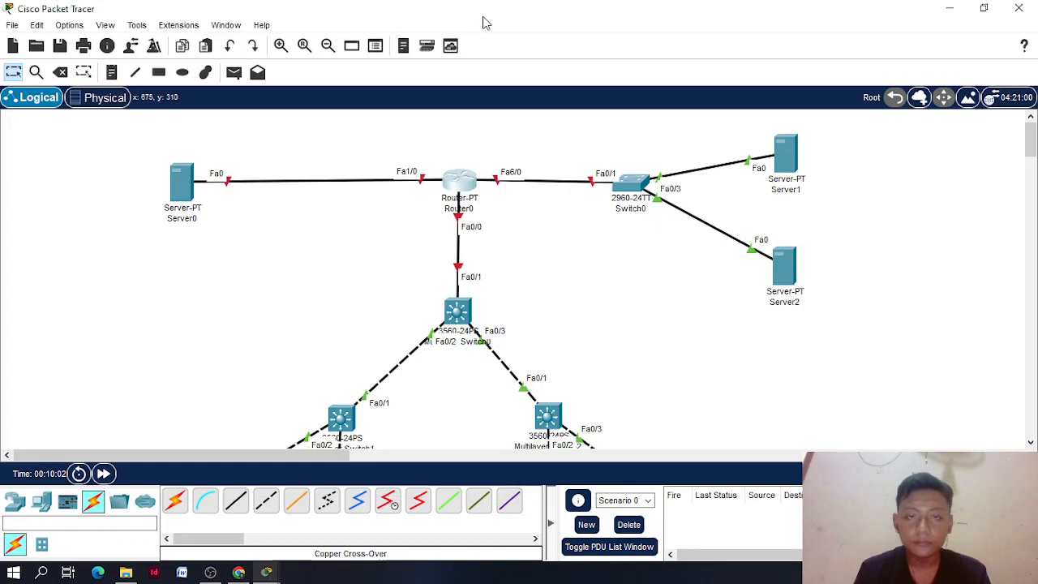
left_click(462, 183)
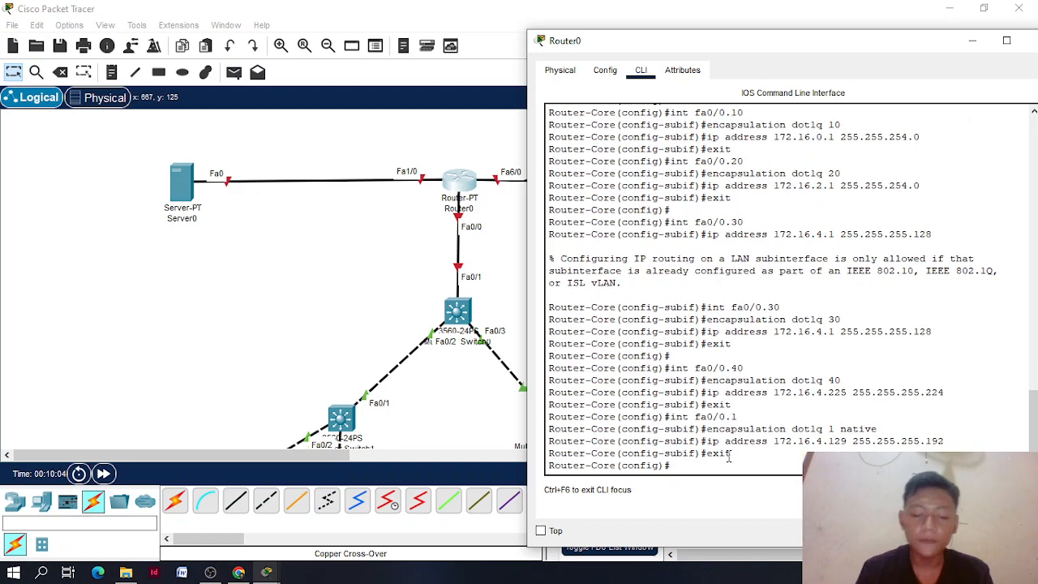
type("int fa0/0")
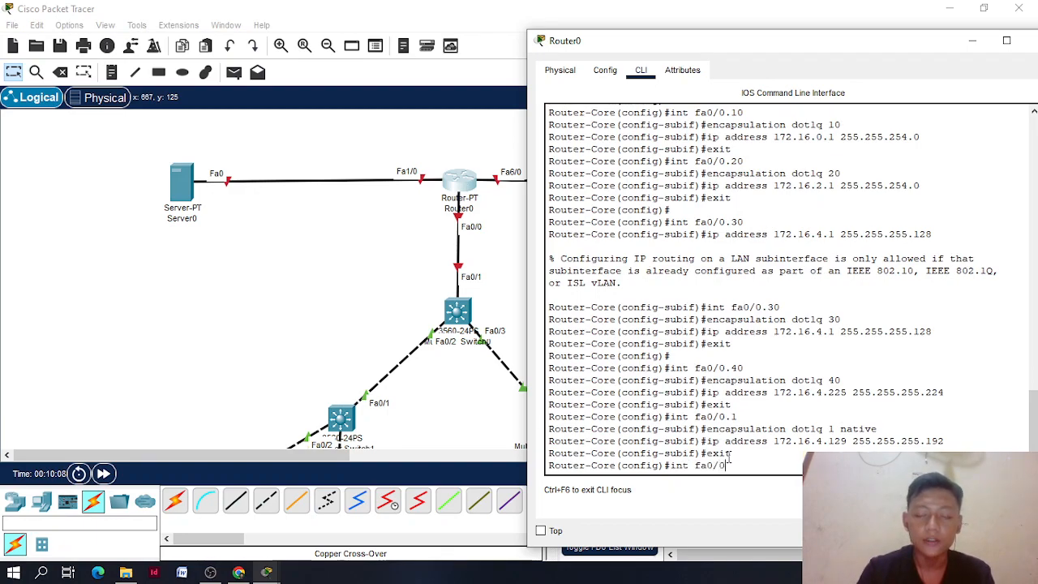
key("Return")
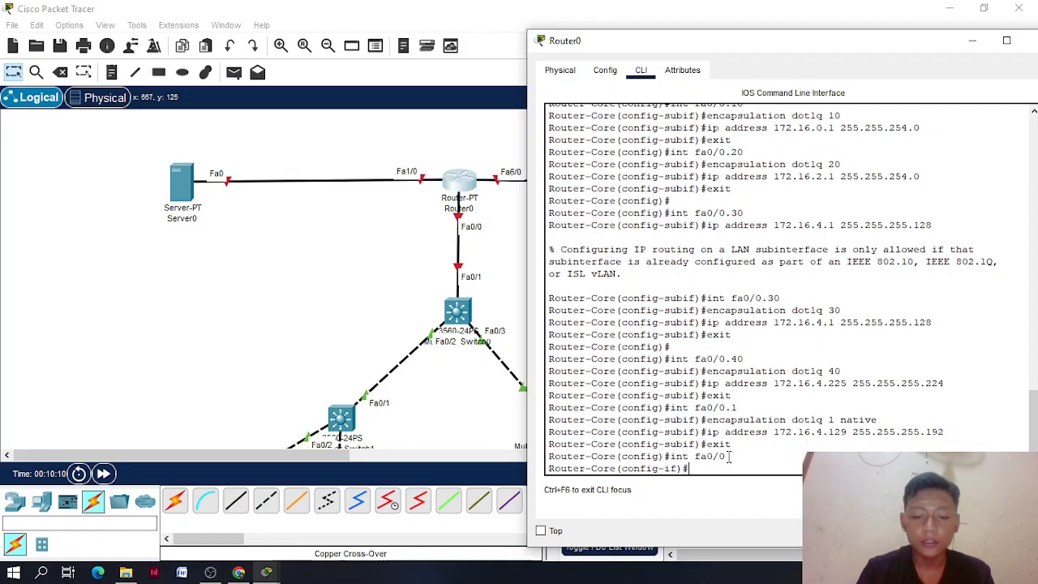
type("no shutdown")
key("Return")
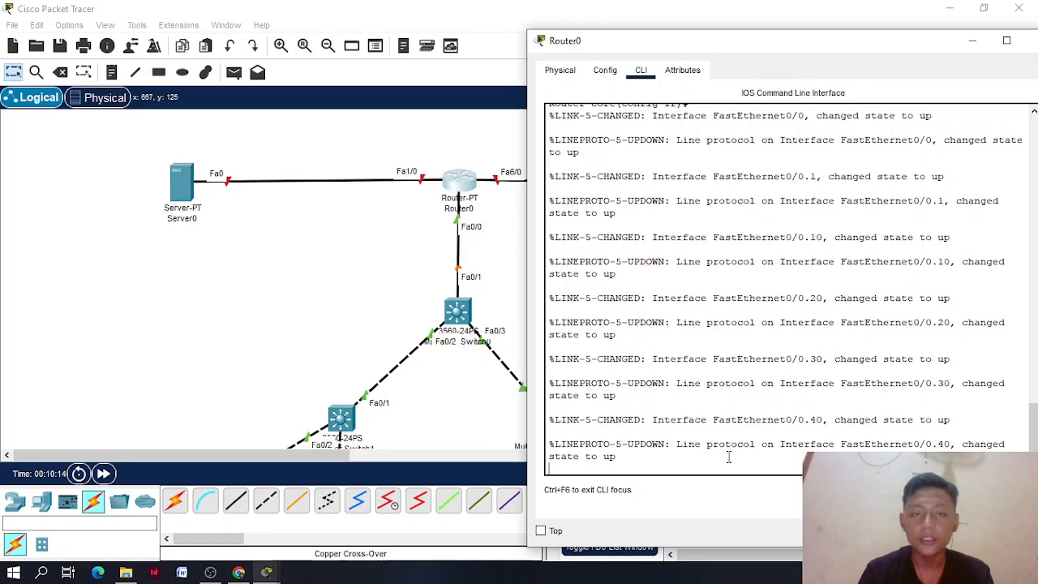
Review Router-Core's interface configuration, exit to privileged EXEC mode and put the router window away
scroll(730, 231, "up", 5)
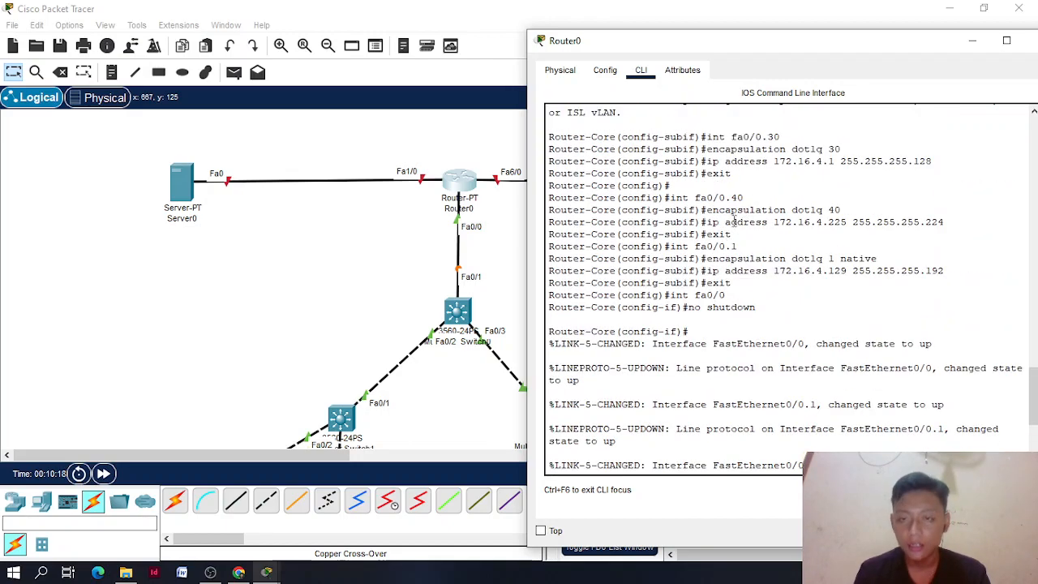
scroll(754, 335, "up", 5)
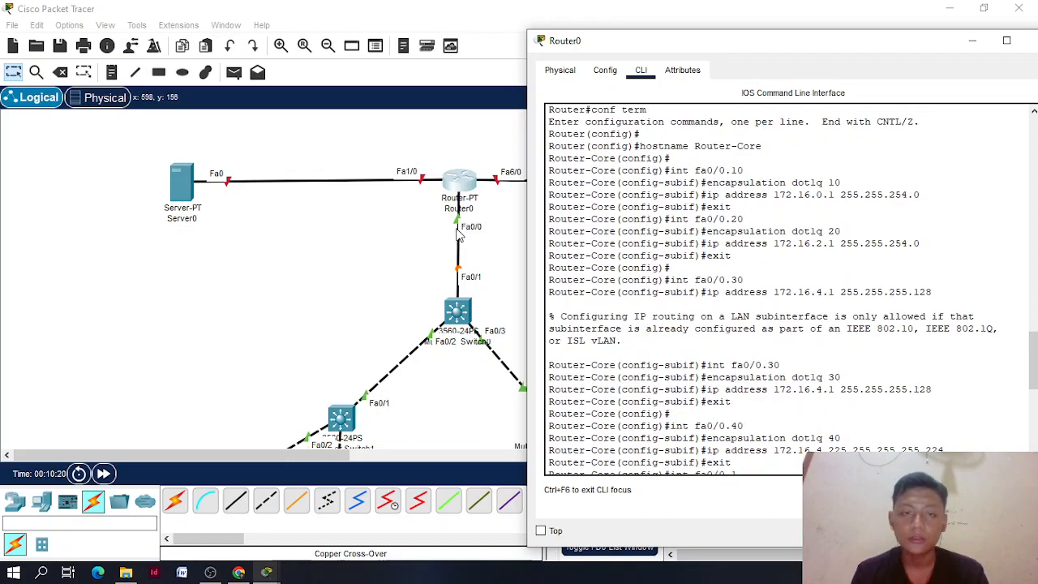
scroll(649, 381, "down", 10)
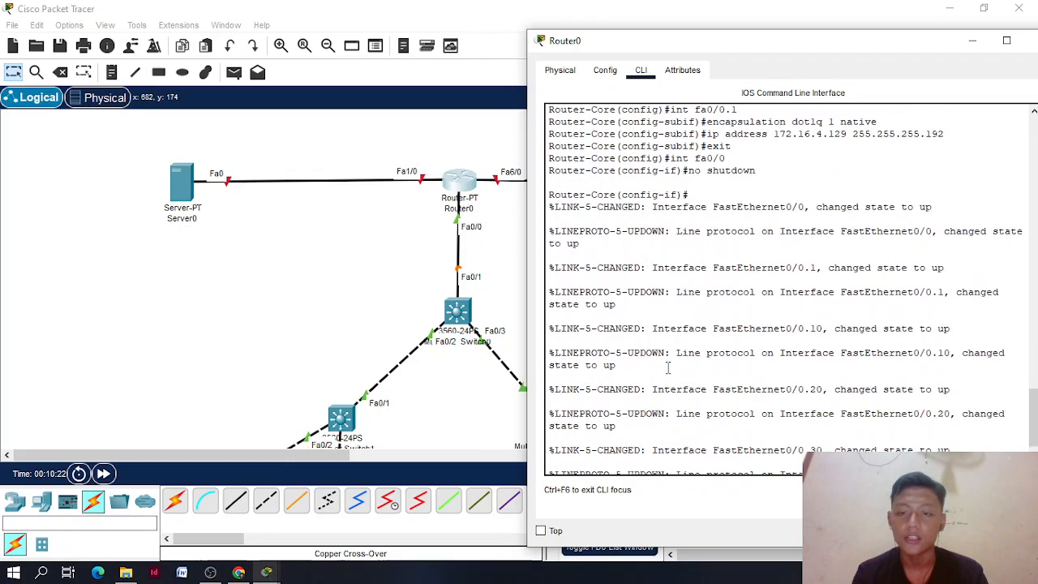
key("Return")
key("Return")
key("Return")
key("Return")
type("exit")
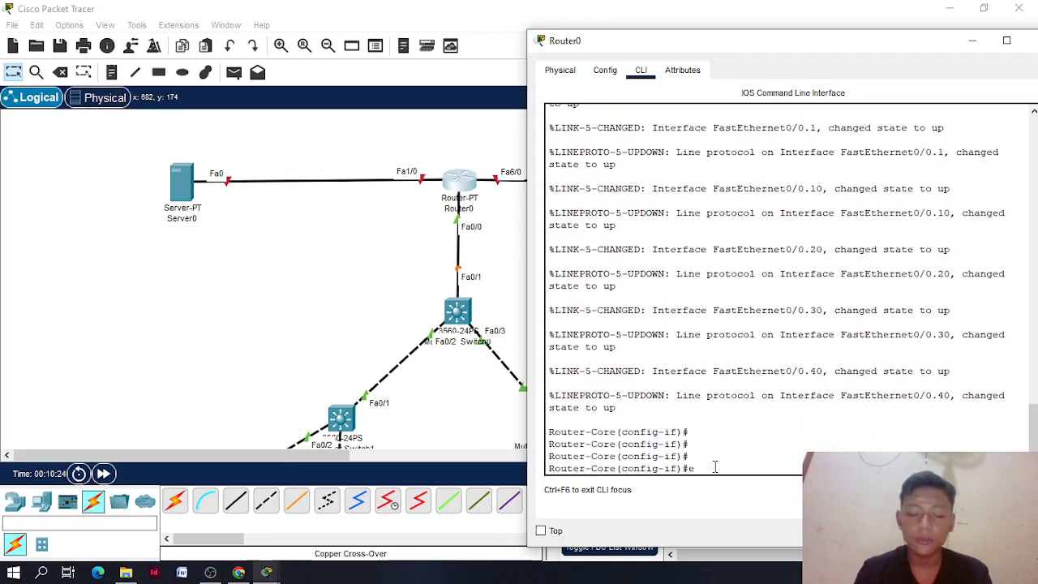
key("Return")
type("exit")
key("Return")
key("Return")
key("Return")
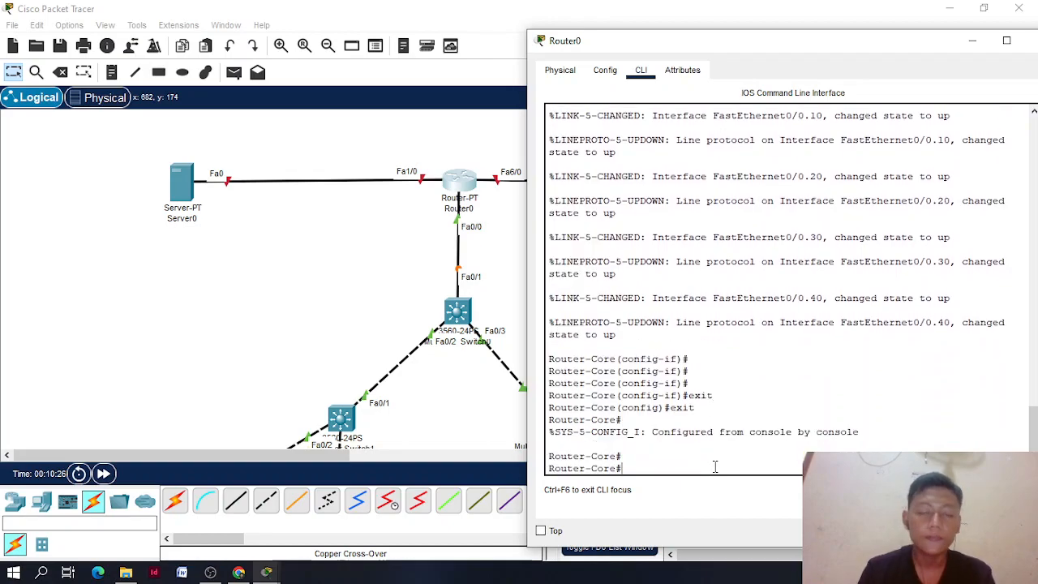
left_click(318, 264)
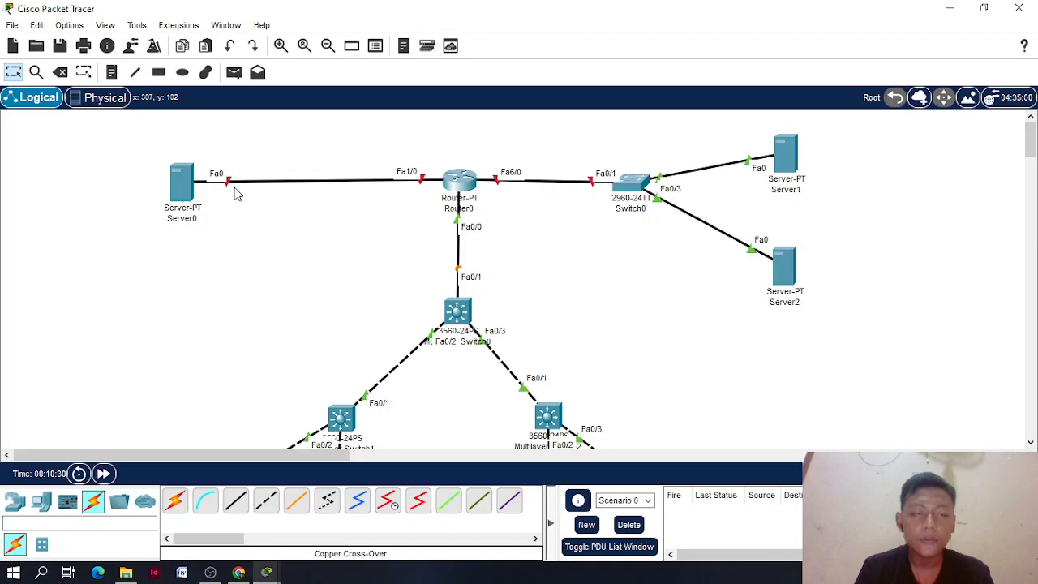
Rename Server0 in the topology as DHCP Server
left_click(181, 185)
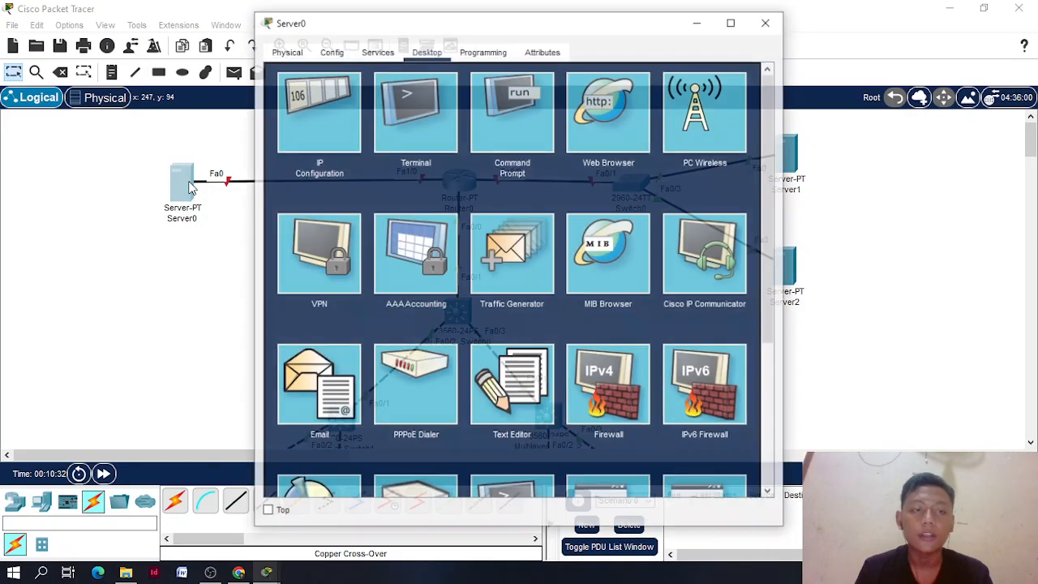
left_click(767, 22)
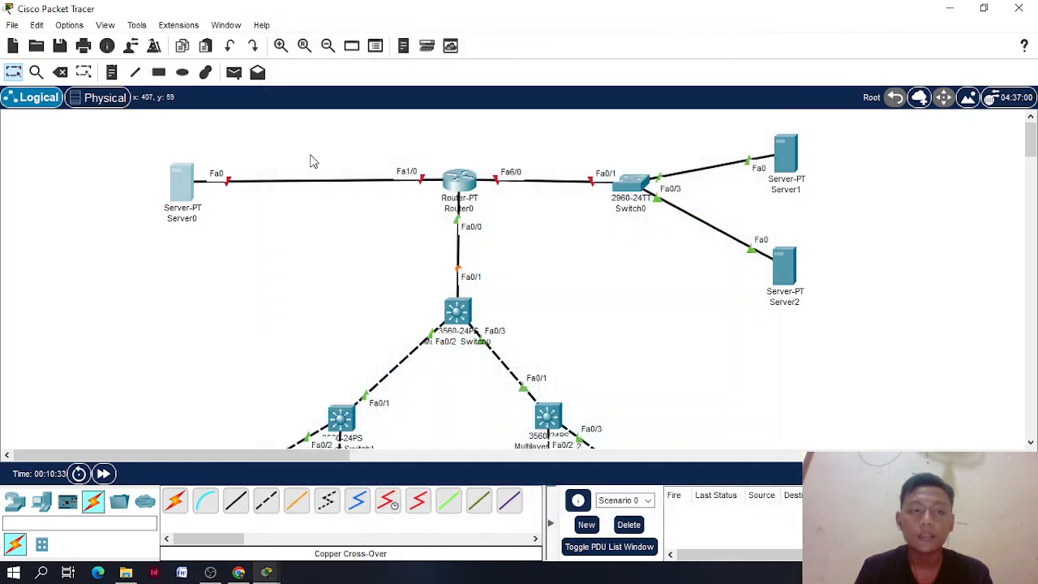
left_click(195, 219)
key("BackSpace")
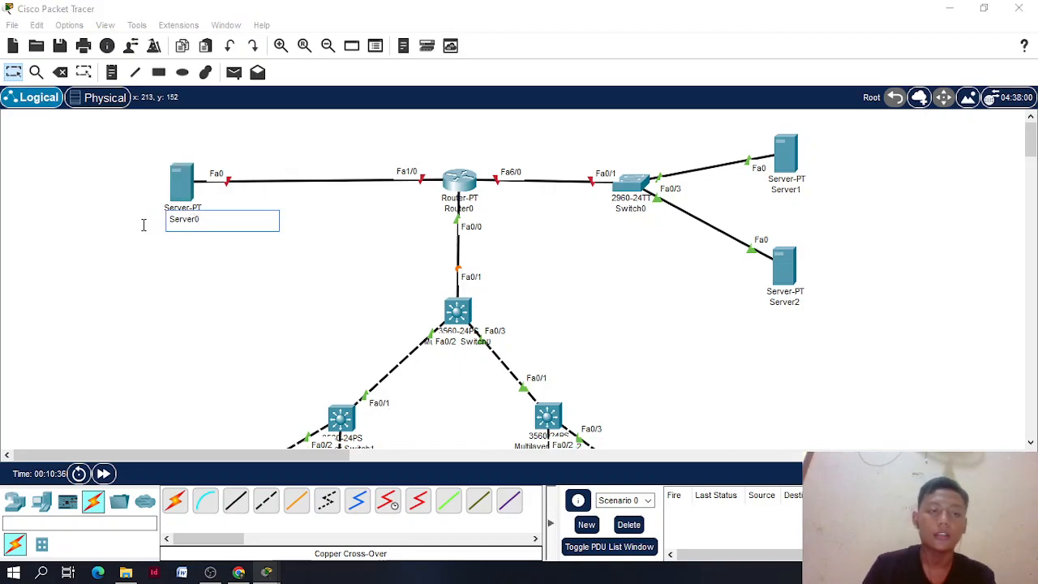
key("BackSpace")
key("BackSpace")
key("BackSpace")
key("BackSpace")
key("BackSpace")
key("BackSpace")
type("DH")
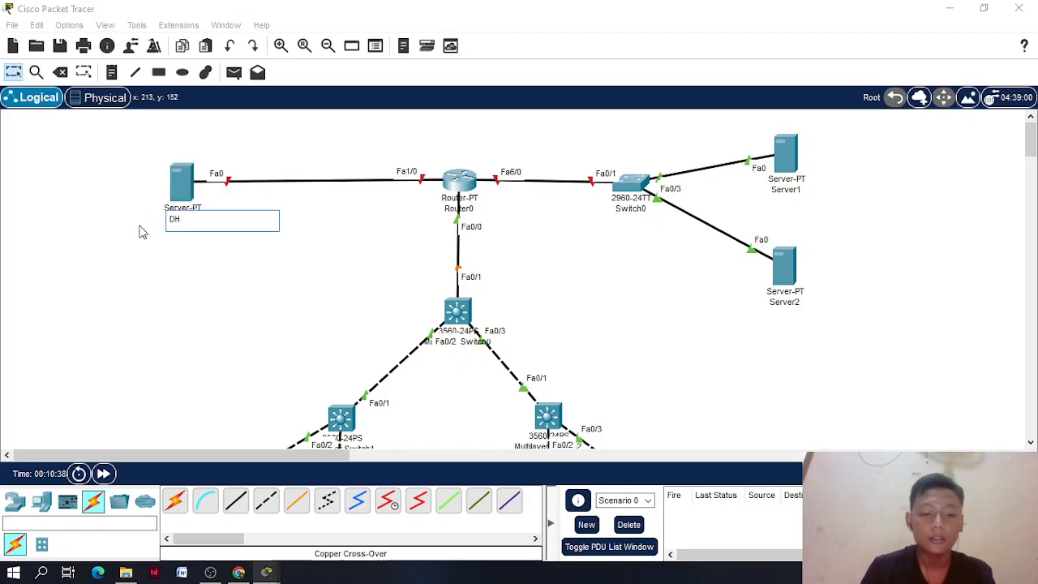
type("CP Server")
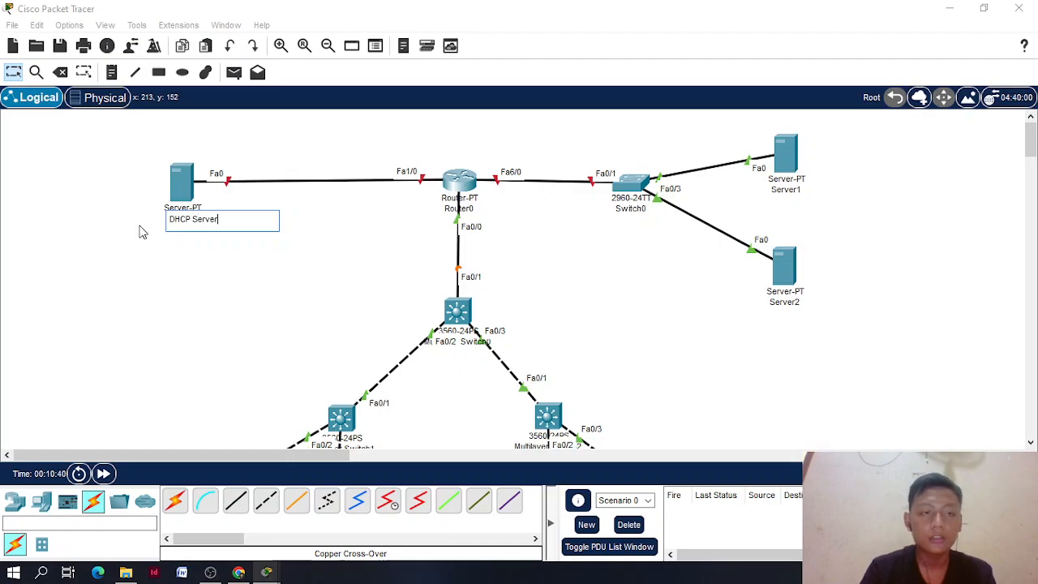
left_click(596, 294)
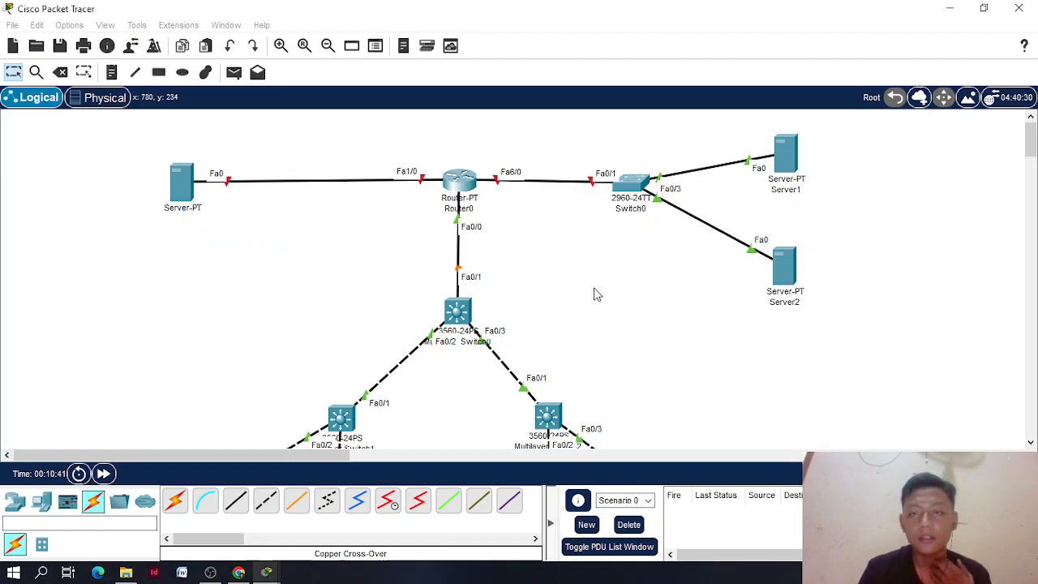
Rename Server1 as Polinela.ac.id and Server2 as DNS Server in the topology
left_click(788, 191)
type("Polinela")
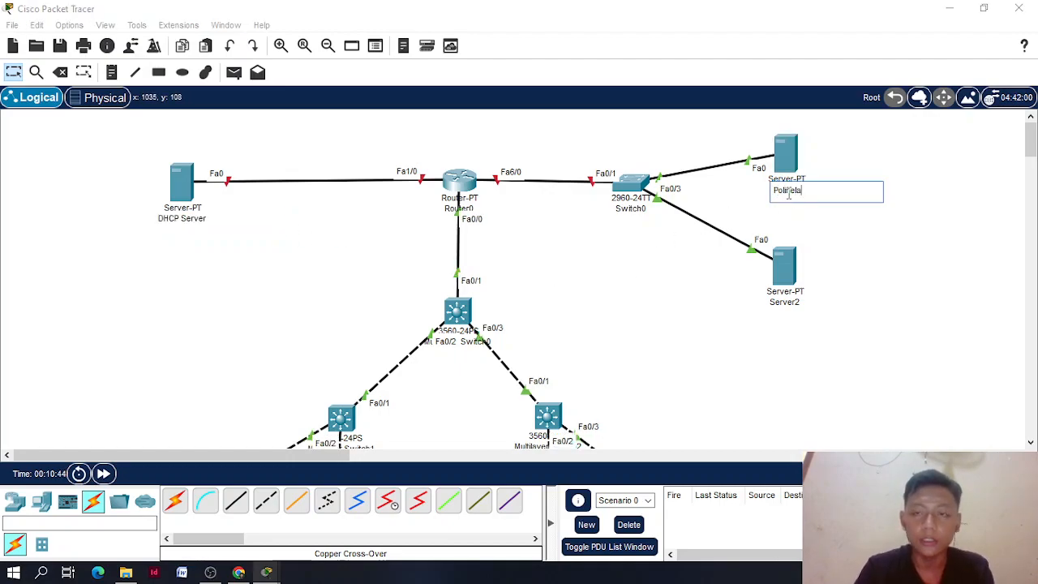
type(".ac.id")
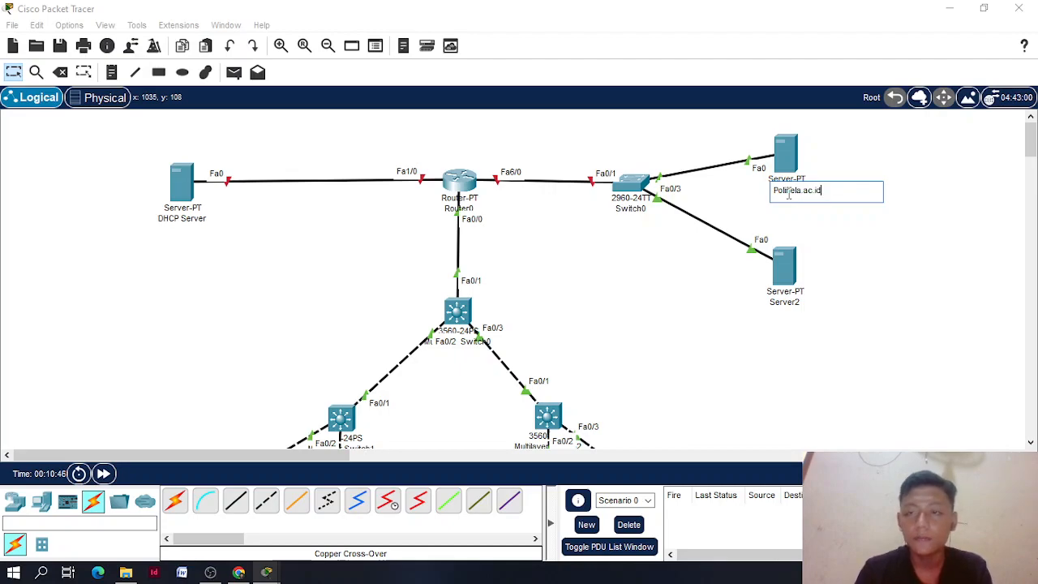
left_click(778, 305)
type("DN")
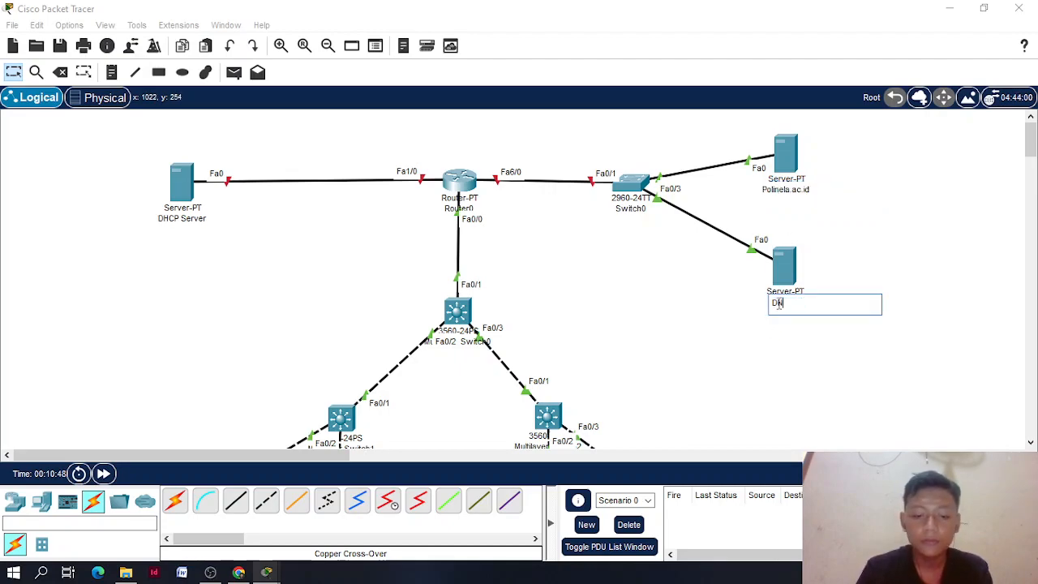
type("S Server")
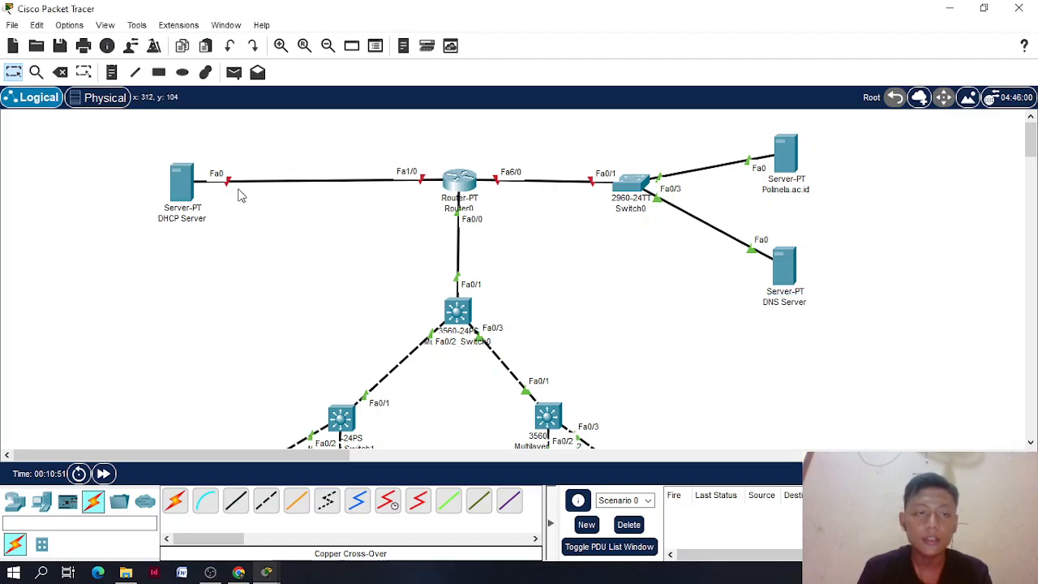
Open the DHCP service settings of the DHCP Server and enter serverDHCP as the pool name
left_click(182, 183)
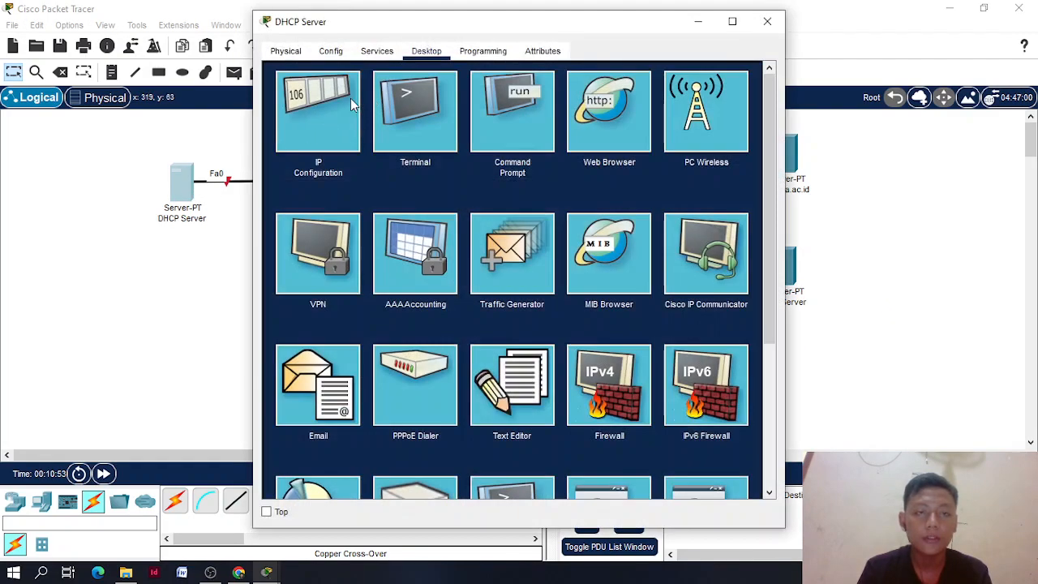
left_click(285, 51)
left_click(331, 51)
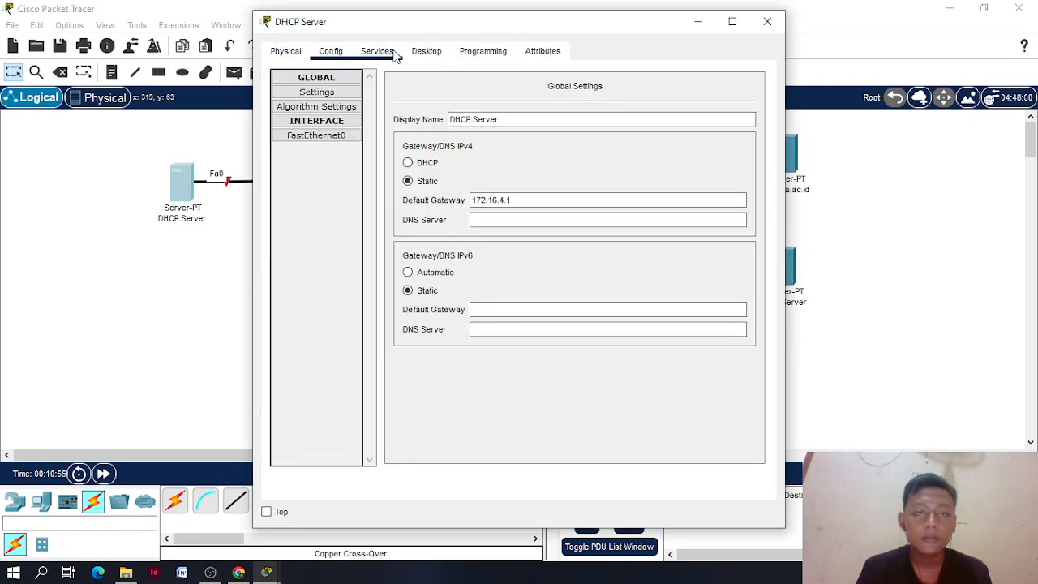
left_click(369, 54)
left_click(315, 106)
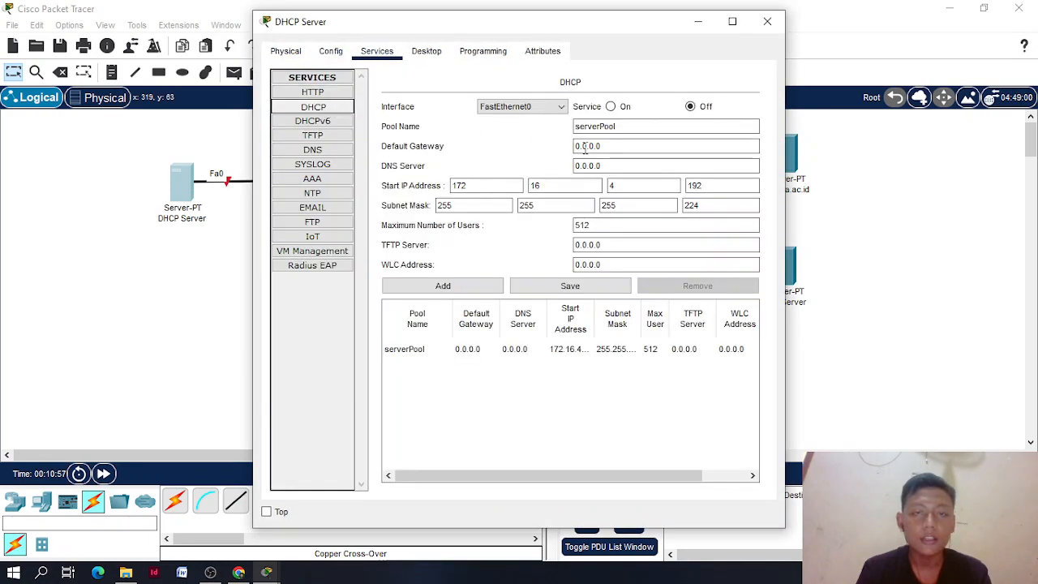
left_click(630, 126)
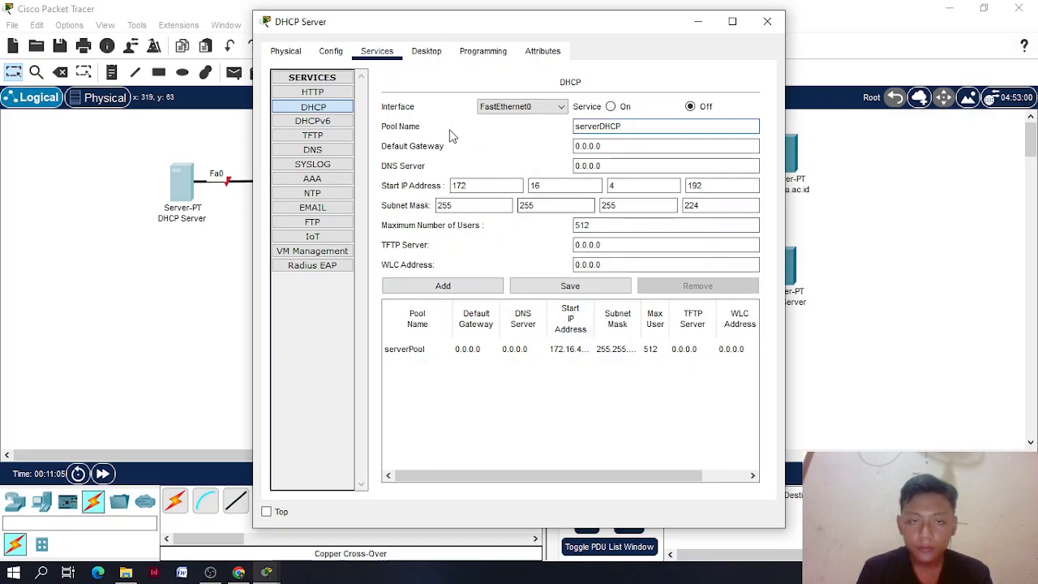
With the PDF's subnet table alongside, set the serverDHCP pool's start address to 172.16.4.193 and maximum users to 30, and add it
left_click_drag(470, 33, 660, 40)
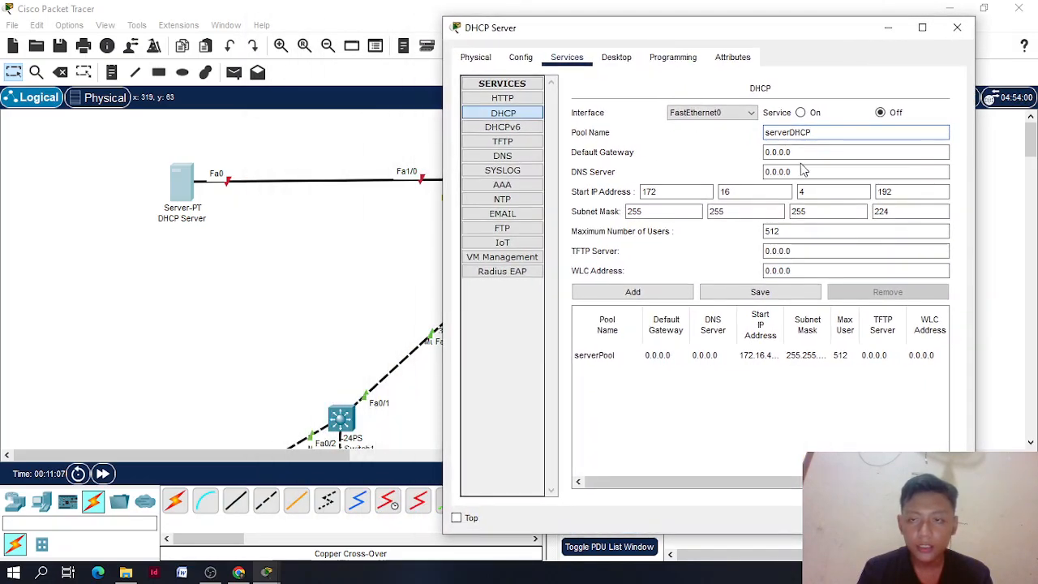
left_click(238, 573)
left_click_drag(352, 44, 388, 44)
left_click(887, 191)
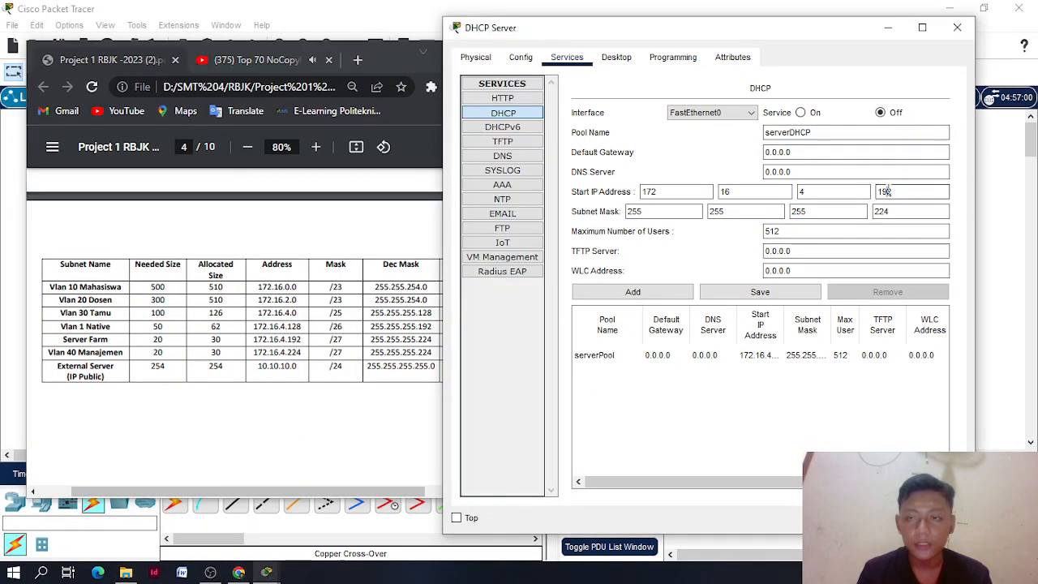
key("BackSpace")
type("3")
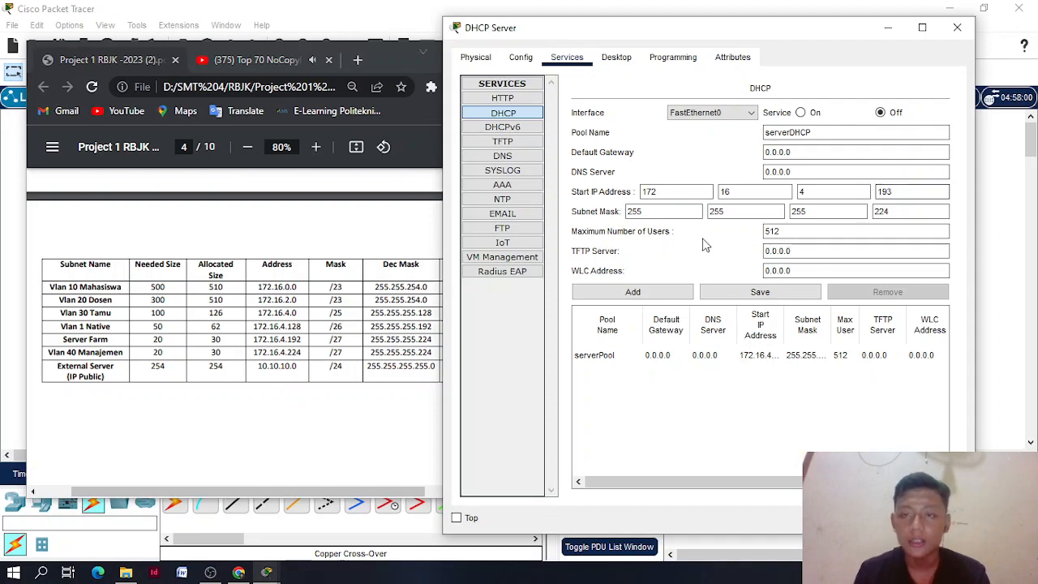
double_click(788, 233)
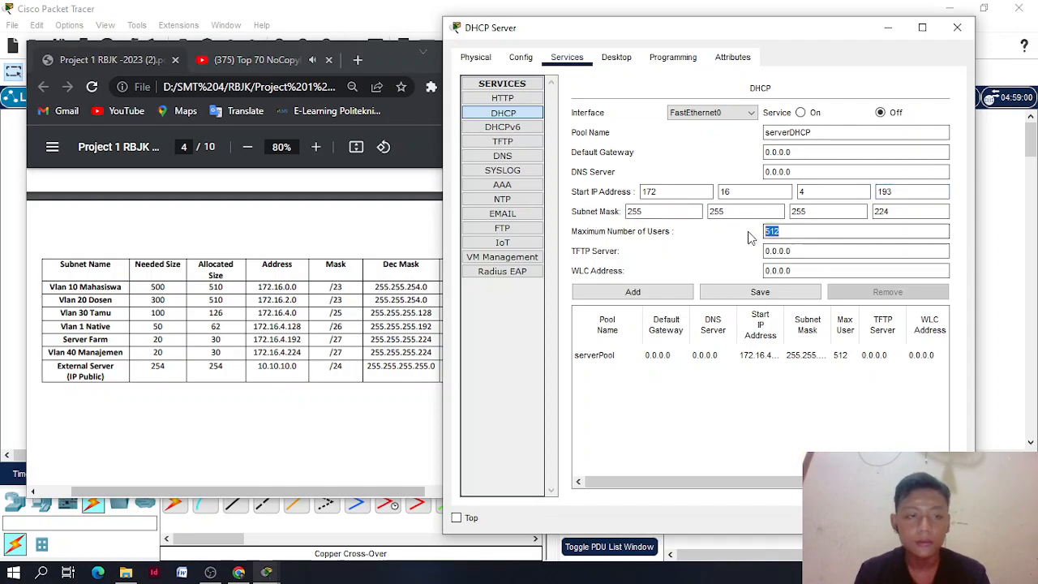
key("BackSpace")
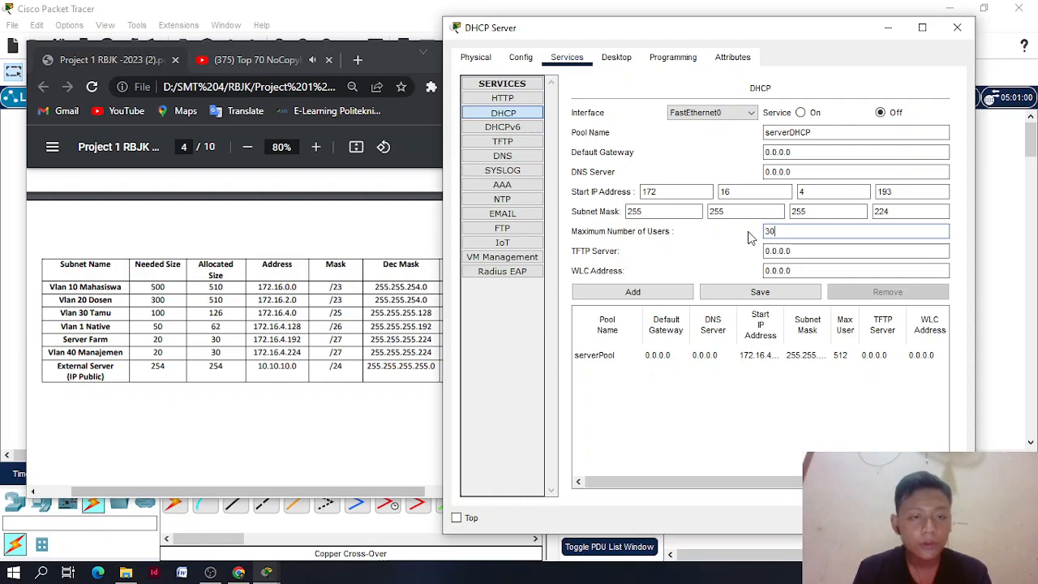
left_click(684, 294)
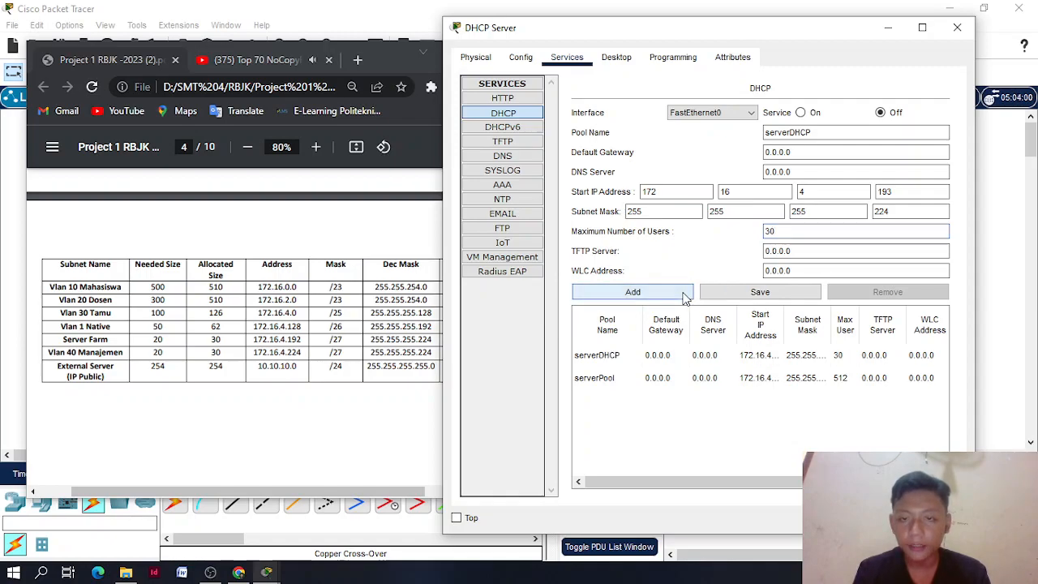
Enter vlan10pool as the name for a new DHCP pool and set its default gateway to 172.16.0.1
left_click_drag(817, 135, 722, 142)
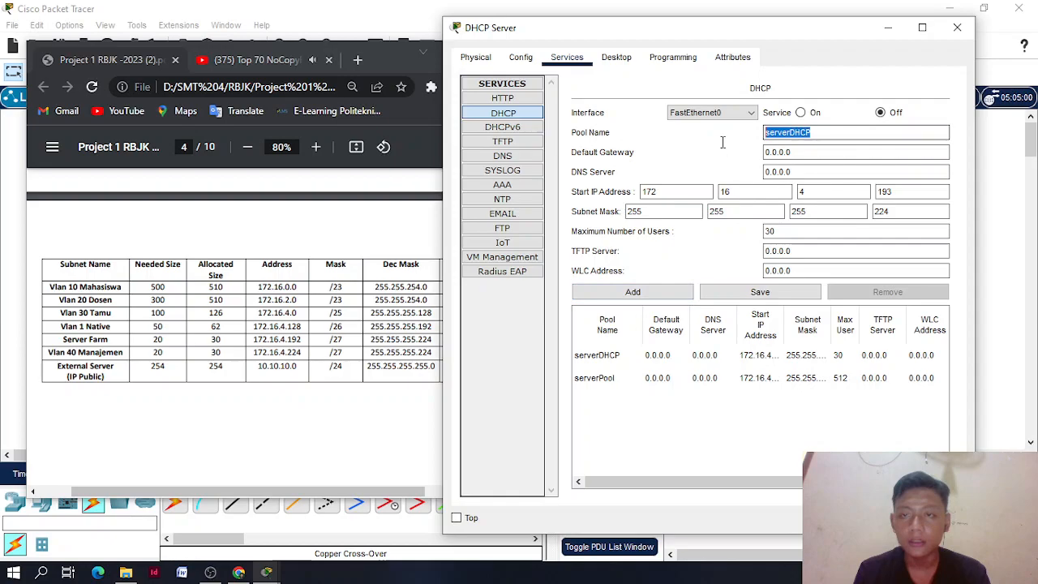
type("vlan10pool")
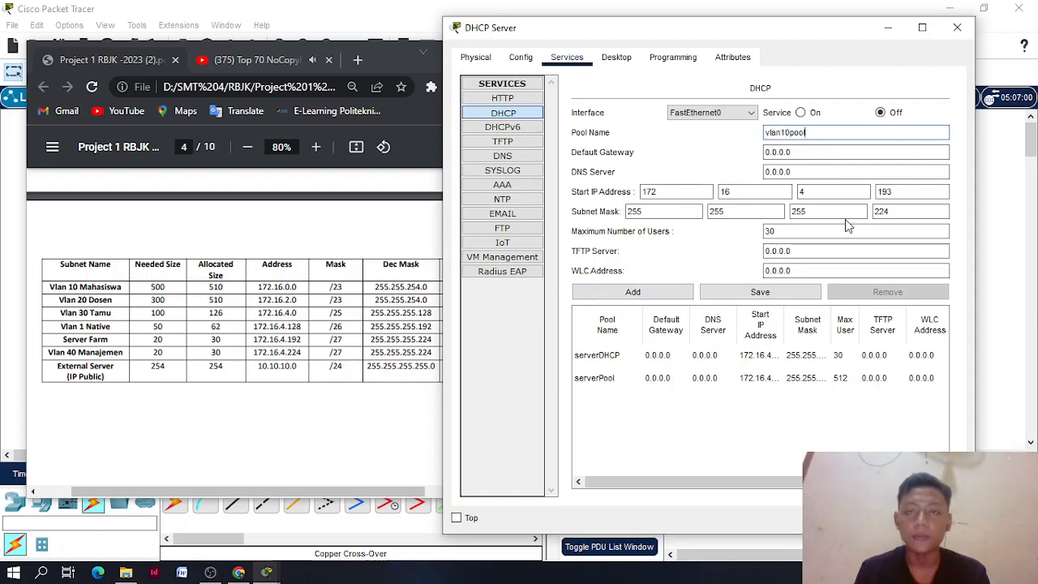
left_click_drag(801, 148, 737, 150)
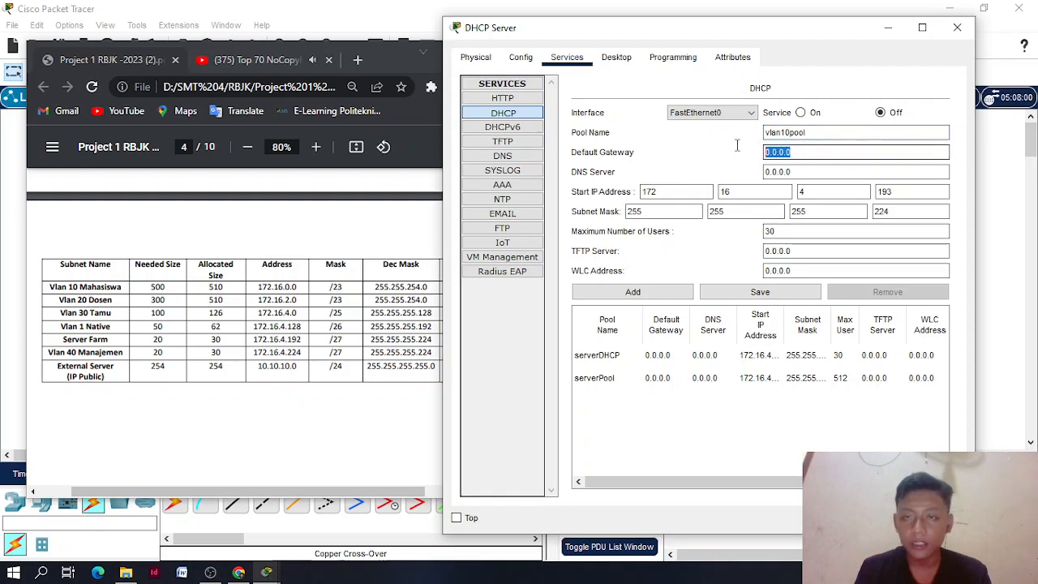
type("172.16.")
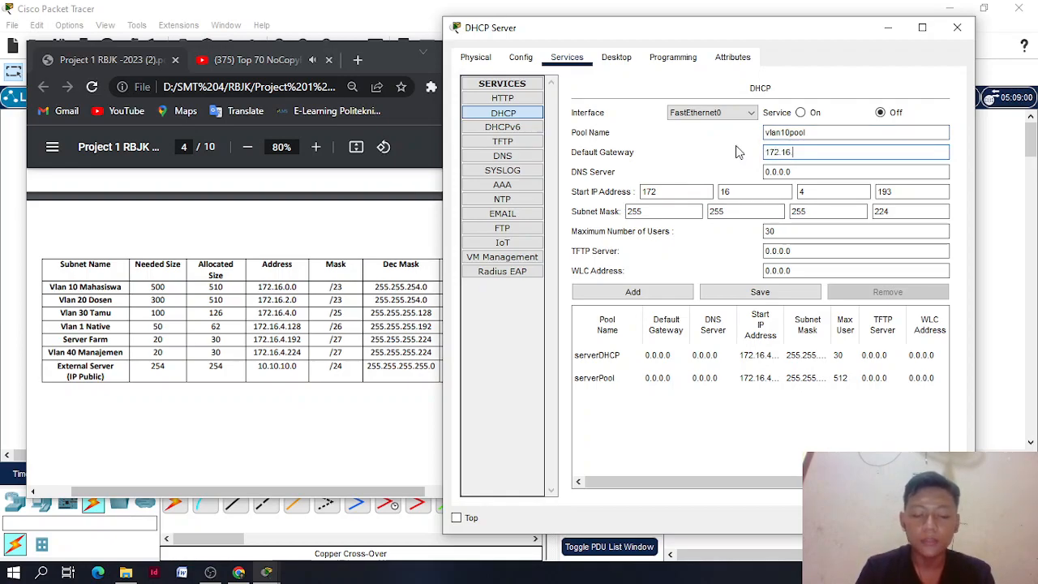
type("4.0.1")
key("Tab")
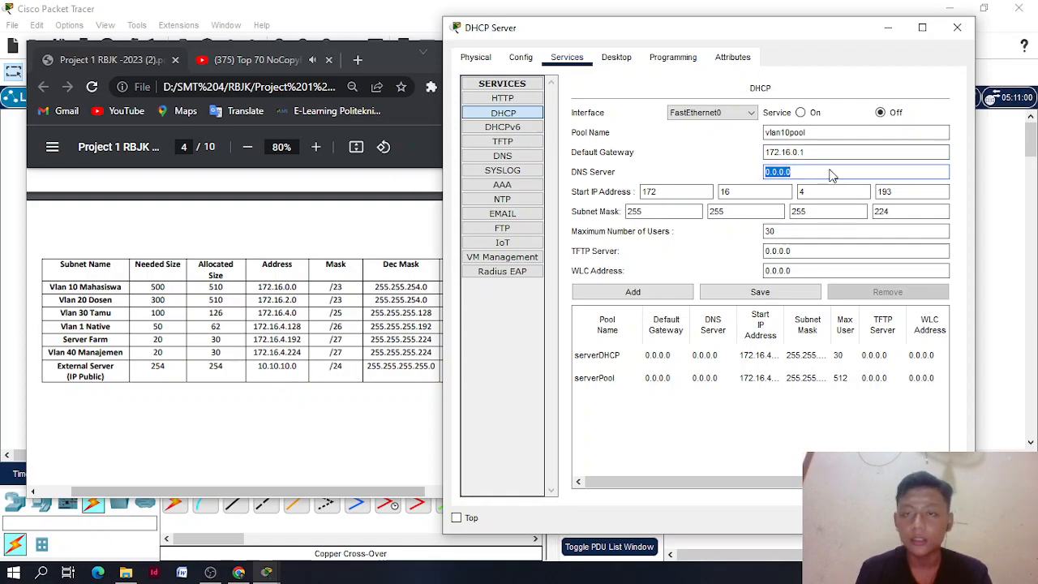
Set vlan10pool's start IP address to 172.16.0.1 and its subnet mask to 255.255.254.0
left_click(897, 191)
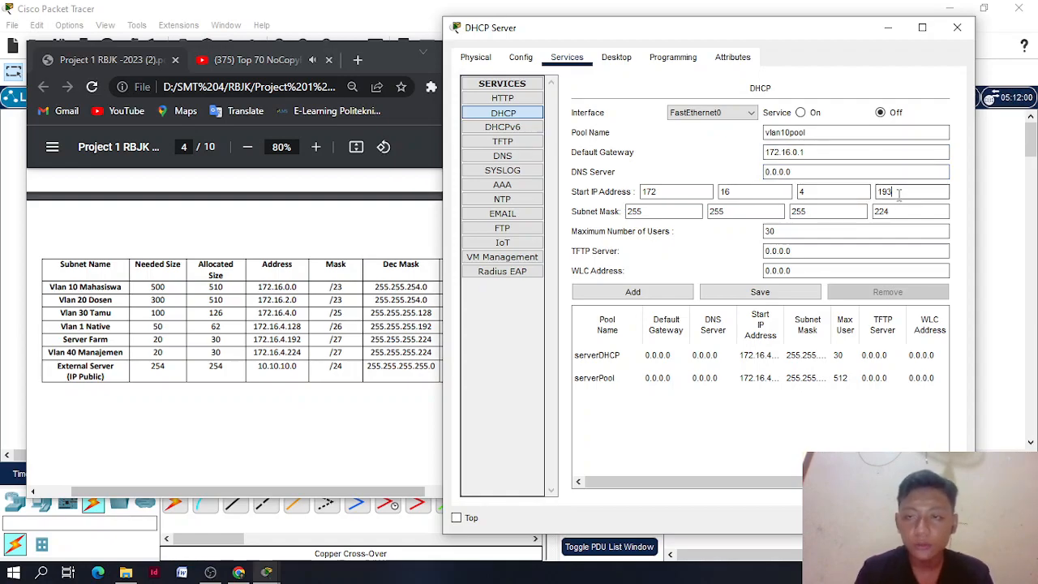
left_click(854, 194)
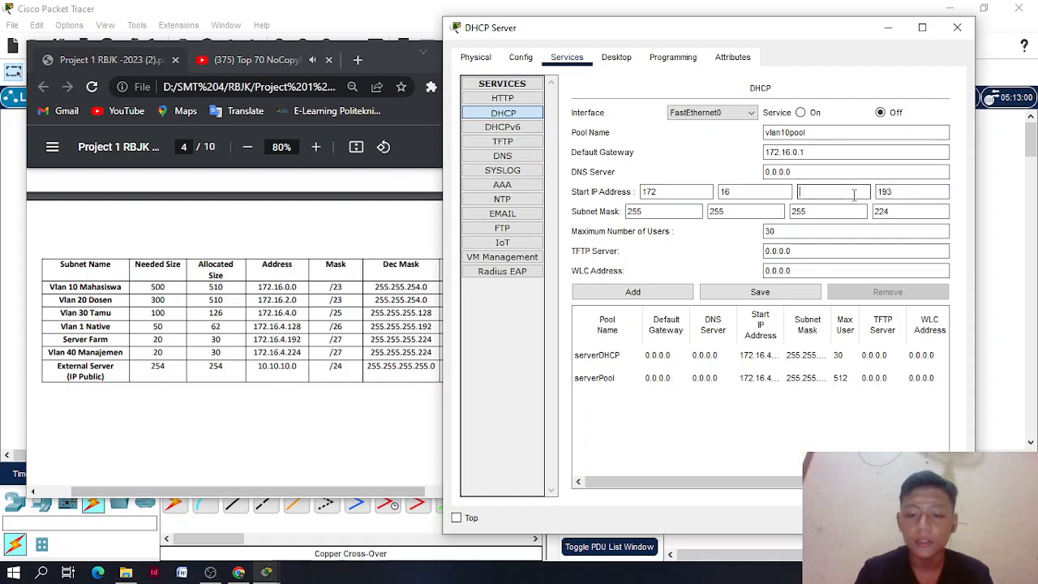
type("0")
key("Tab")
type("1")
left_click(847, 211)
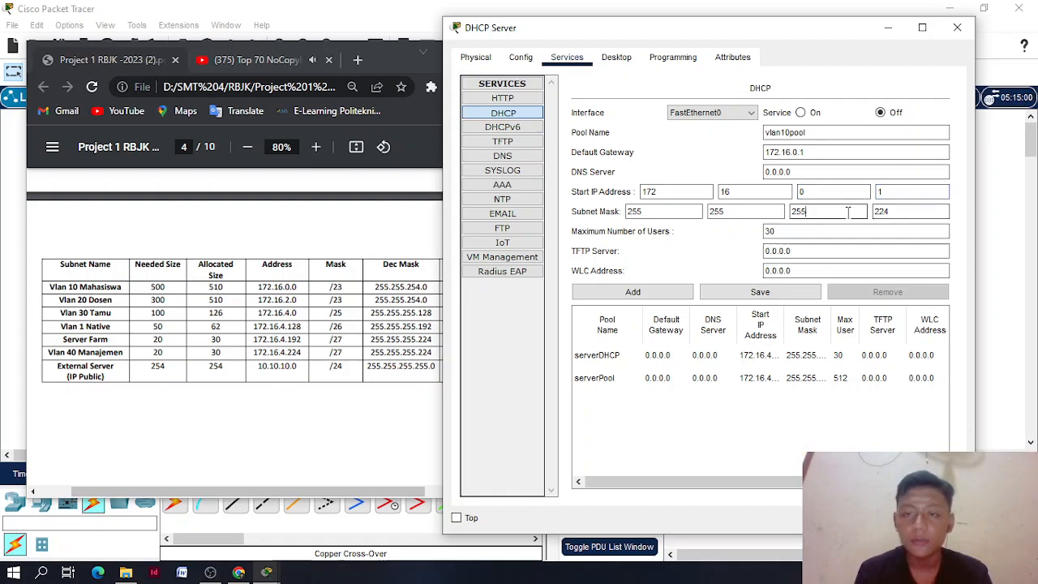
key("Tab")
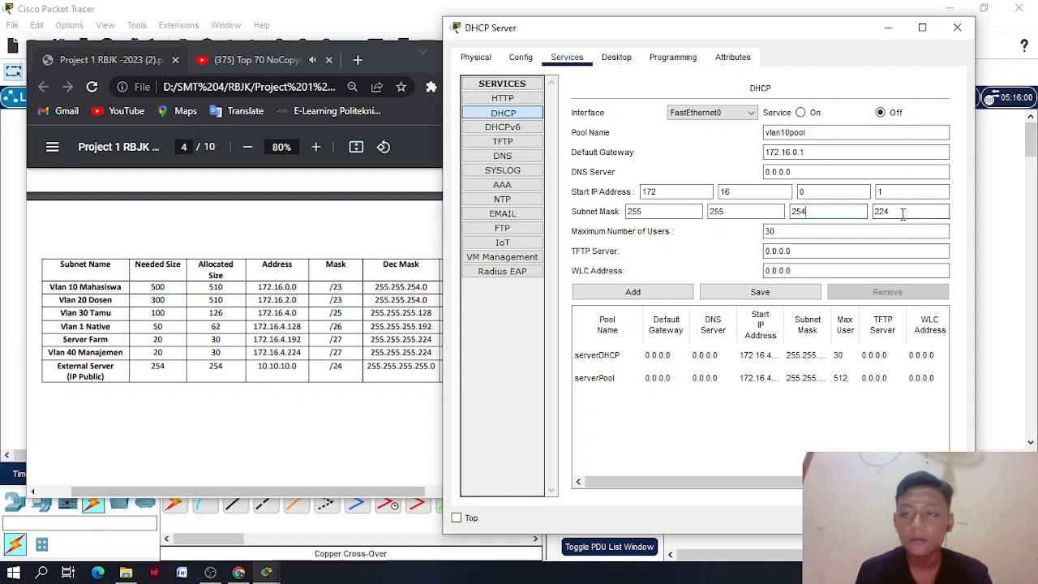
key("BackSpace")
type("0")
Set vlan10pool's maximum number of users to 511 and add the pool to the DHCP list
left_click(834, 230)
type("5")
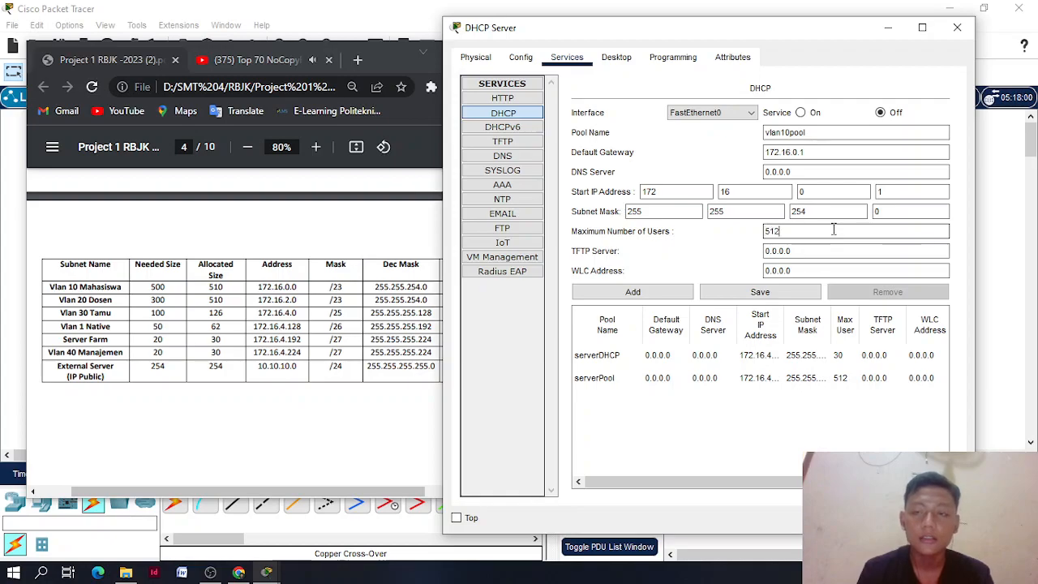
type("12")
key("BackSpace")
type("1")
left_click(660, 294)
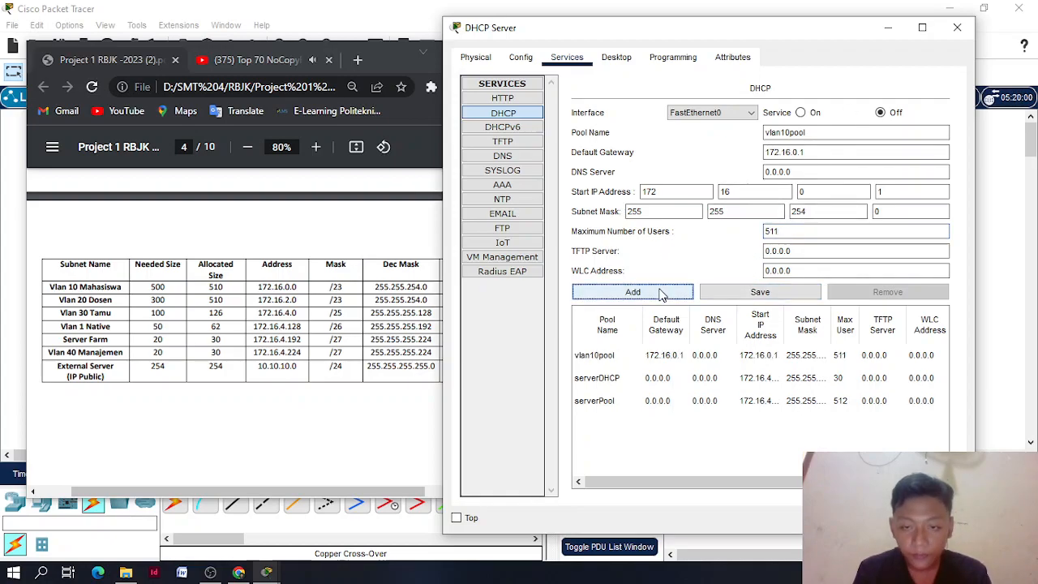
Starting from the vlan10pool entry, enter vlan20pool as a new pool name and set its default gateway to 172.16.2.1
left_click(678, 358)
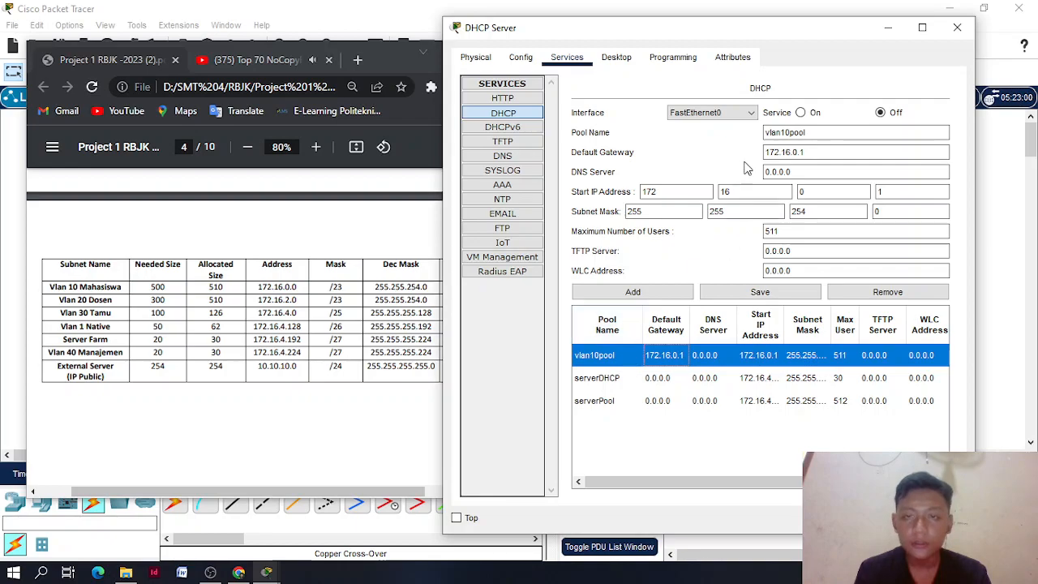
left_click(792, 135)
key("BackSpace")
type("2")
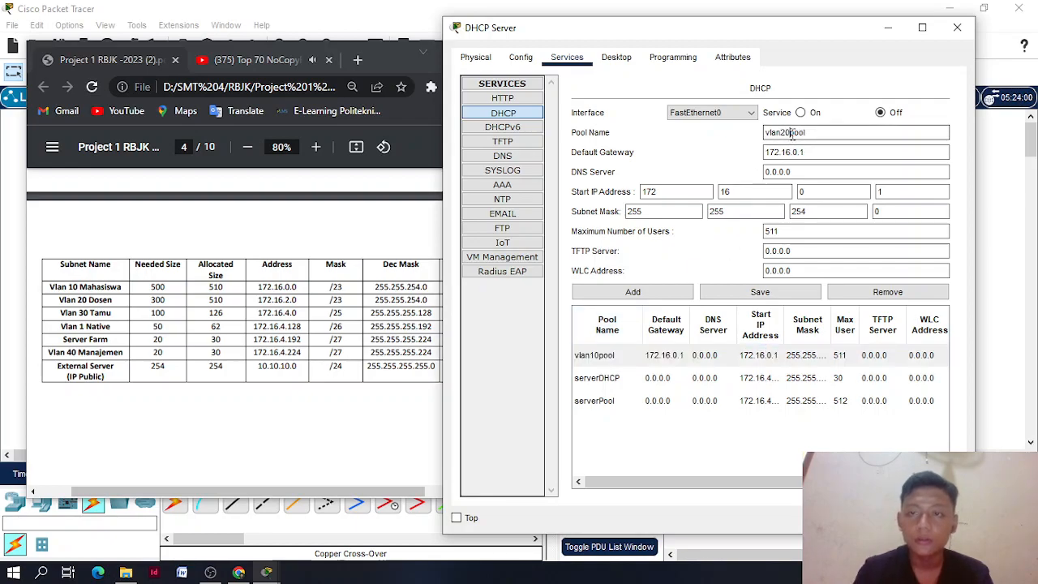
left_click(819, 154)
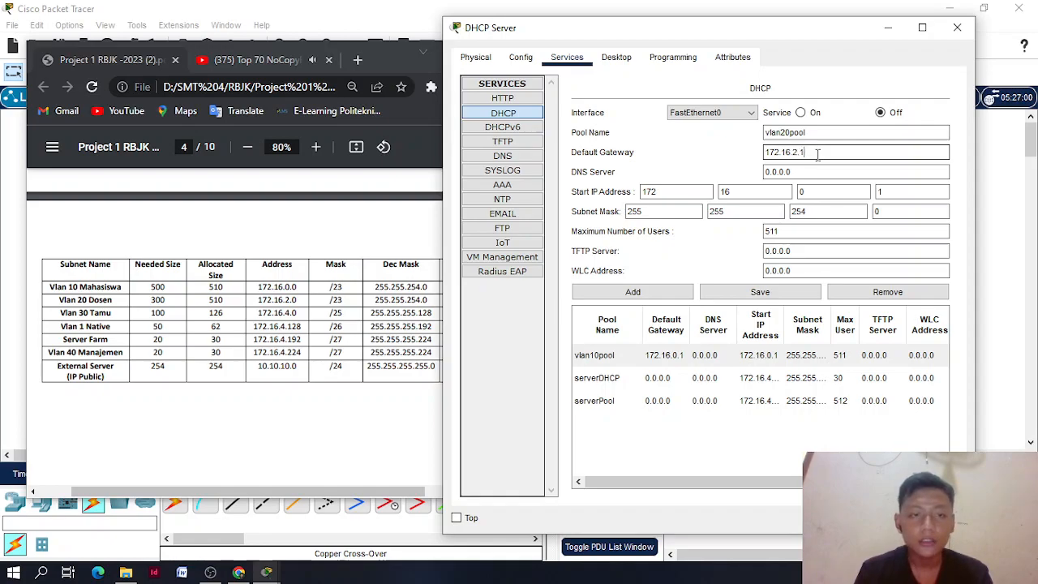
Set vlan20pool's start IP address to 172.16.2.1 and maximum users to 512, and add the pool
left_click(909, 191)
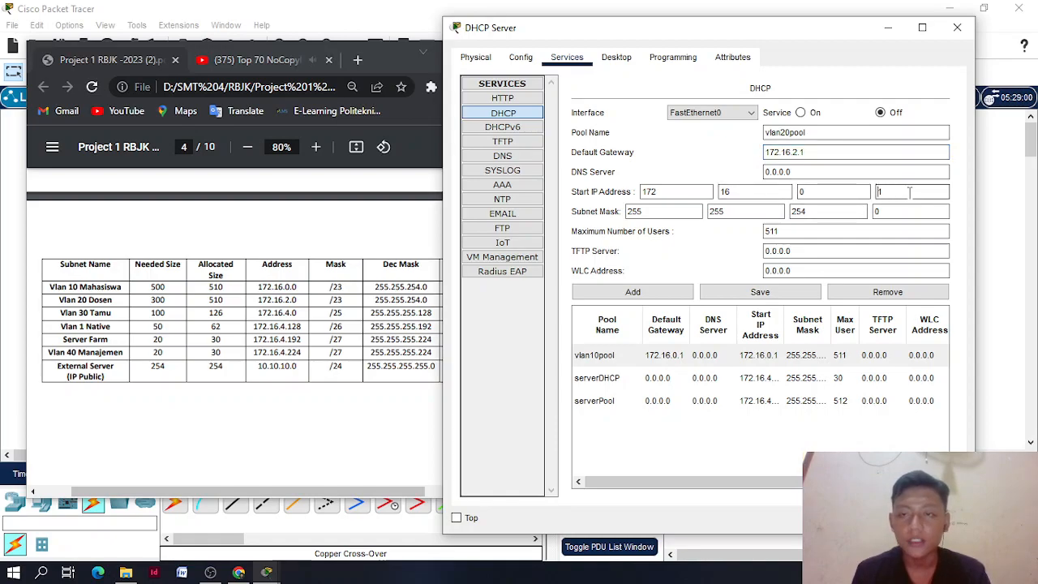
left_click(854, 190)
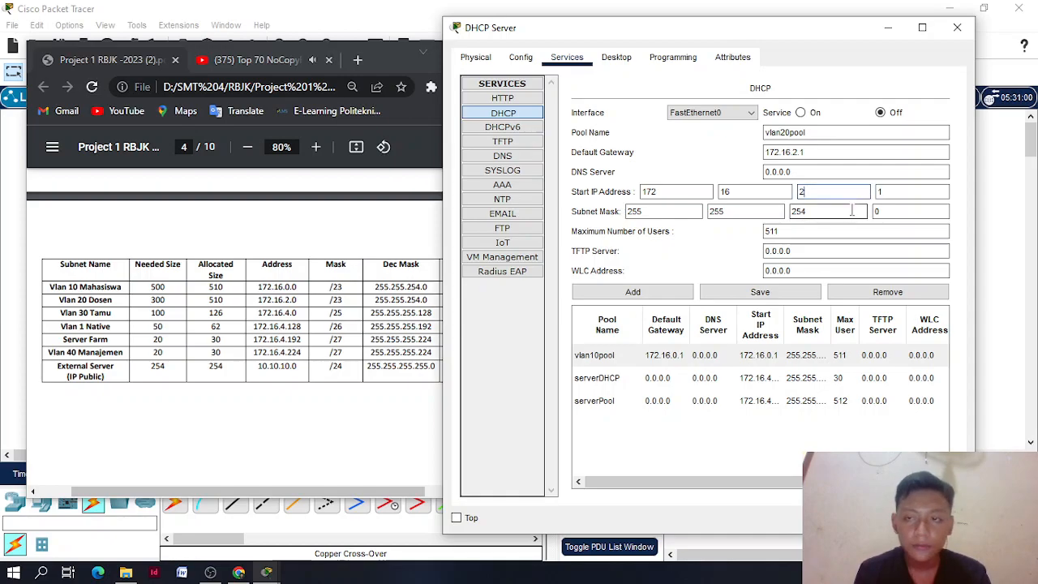
left_click(835, 231)
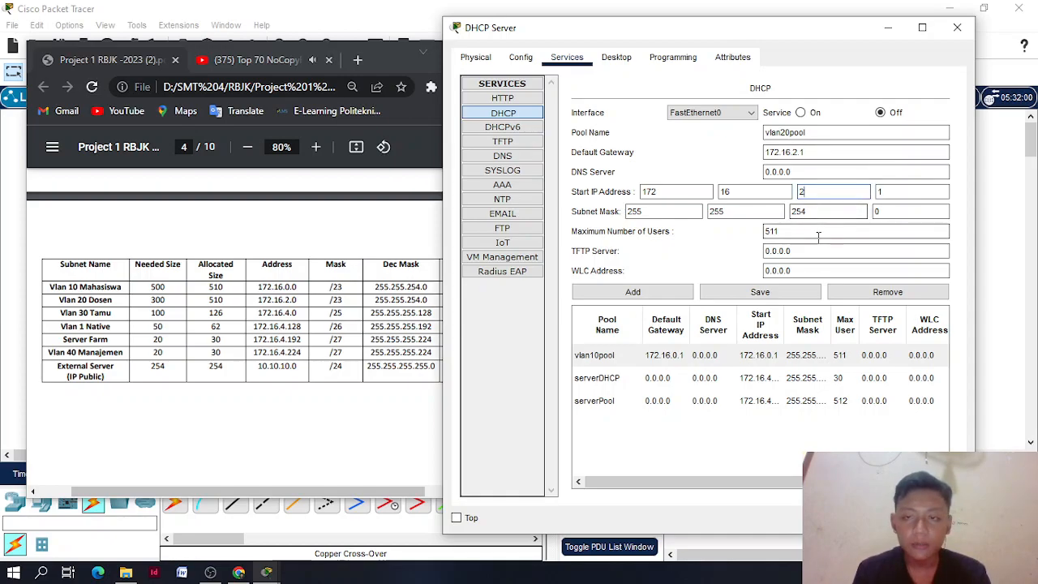
key("BackSpace")
type("2")
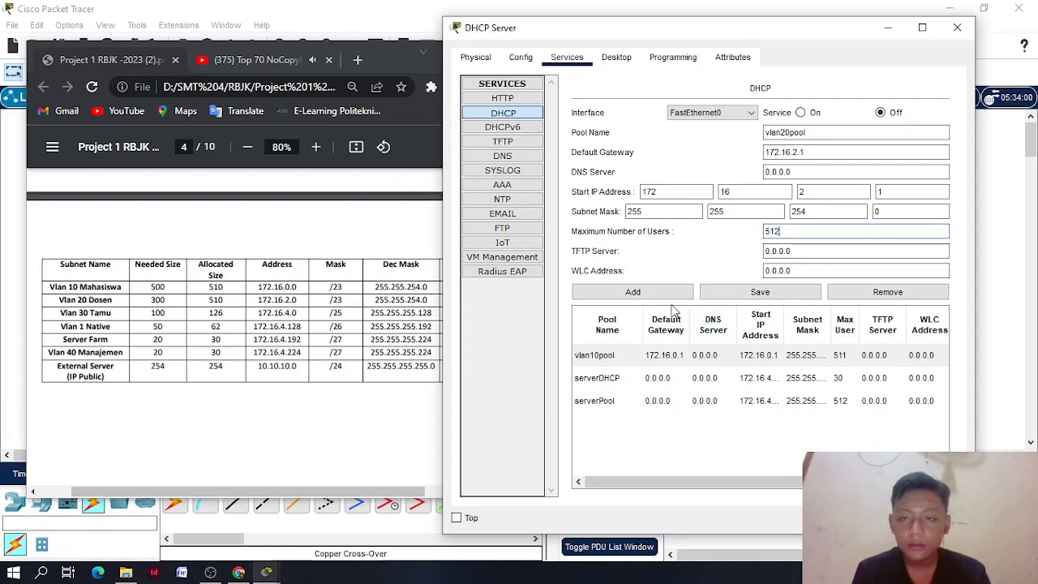
left_click(632, 292)
Reopen the vlan10pool entry, enter 511 as its maximum number of users, and save it
left_click(663, 378)
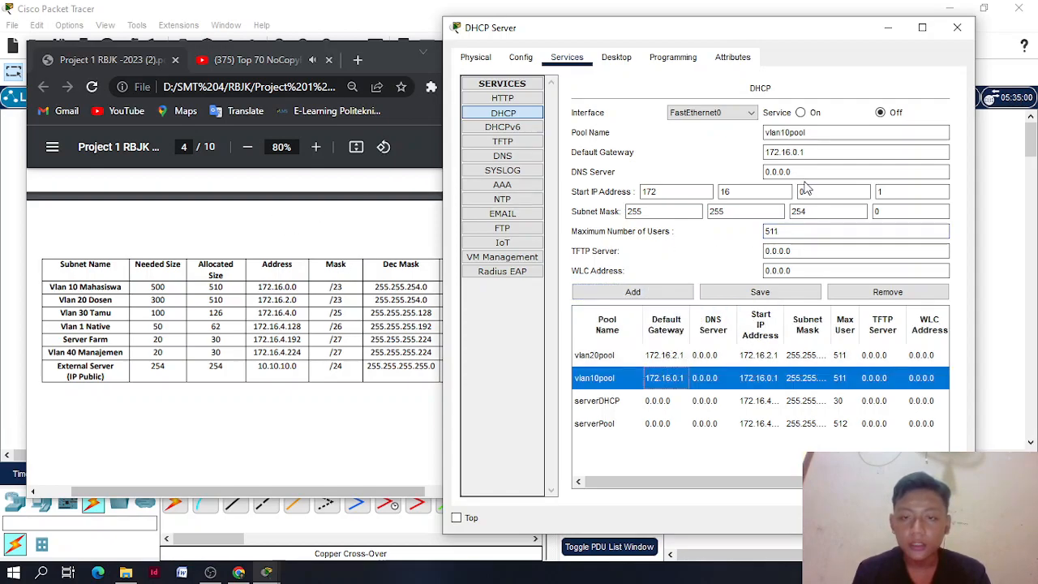
left_click(805, 231)
key("BackSpace")
type("1")
left_click(760, 291)
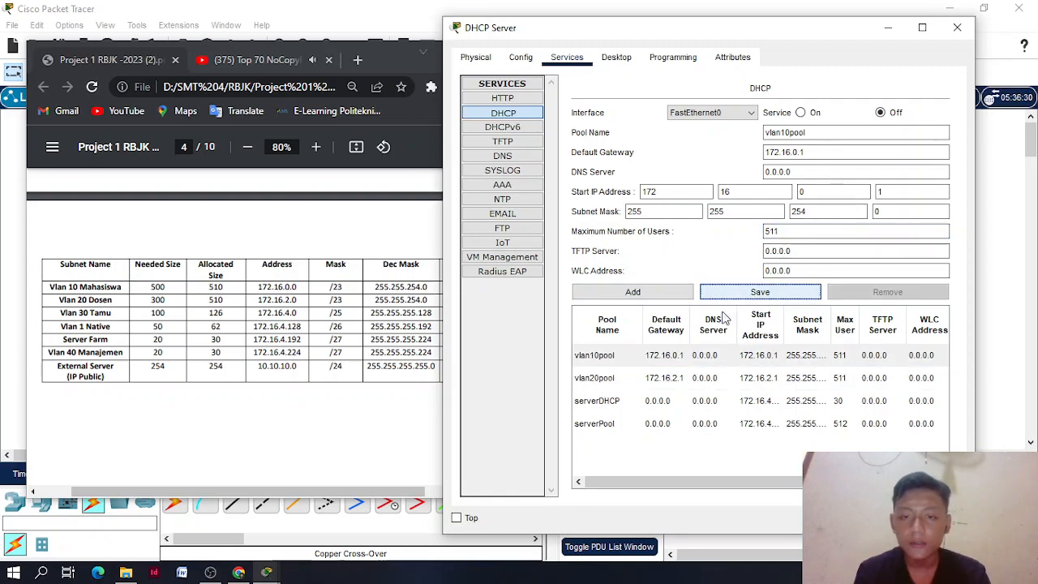
Enter vlan30pool as a new pool name and set both its default gateway and start IP address to 172.16.4.1
left_click(784, 132)
left_click(801, 152)
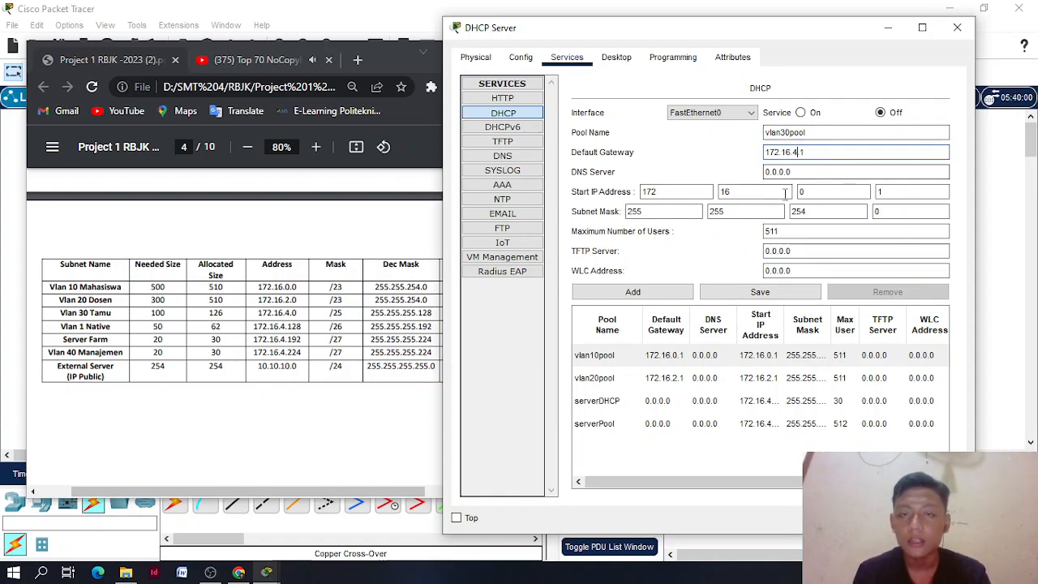
left_click(837, 191)
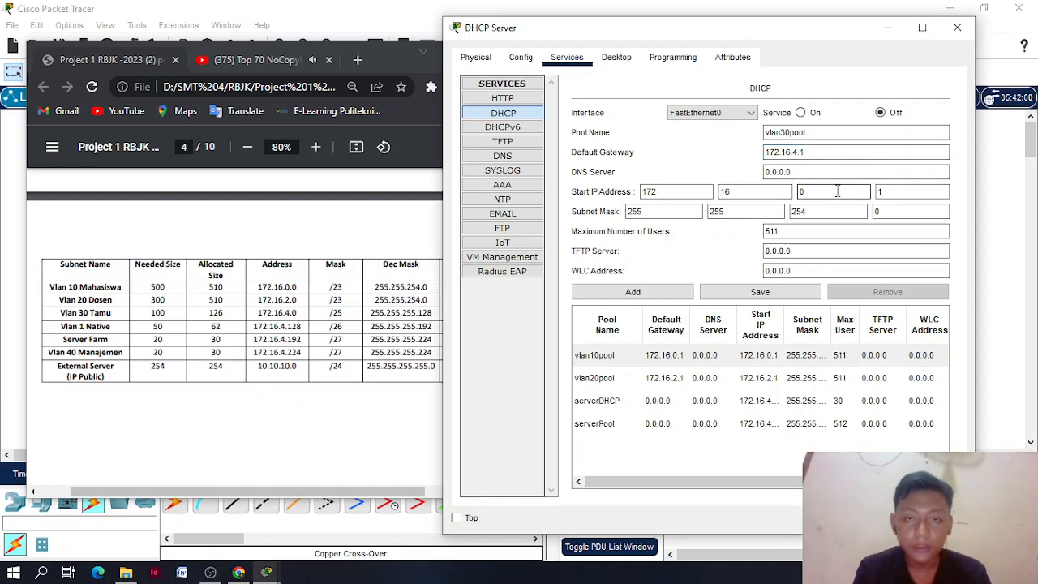
left_click(913, 191)
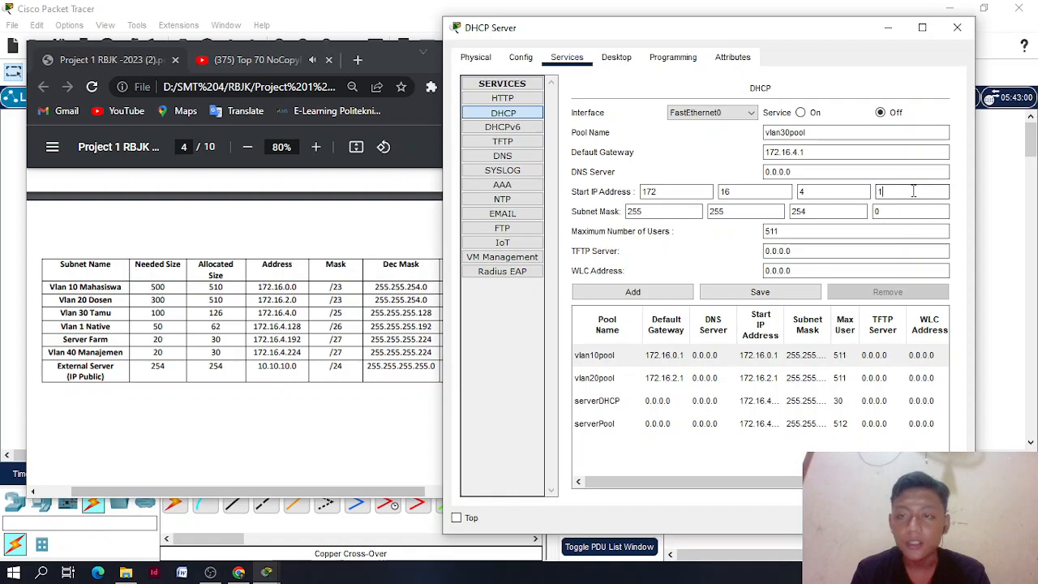
Set vlan30pool's subnet mask to 255.255.255.128 and maximum users to 126, and add the pool
left_click(835, 211)
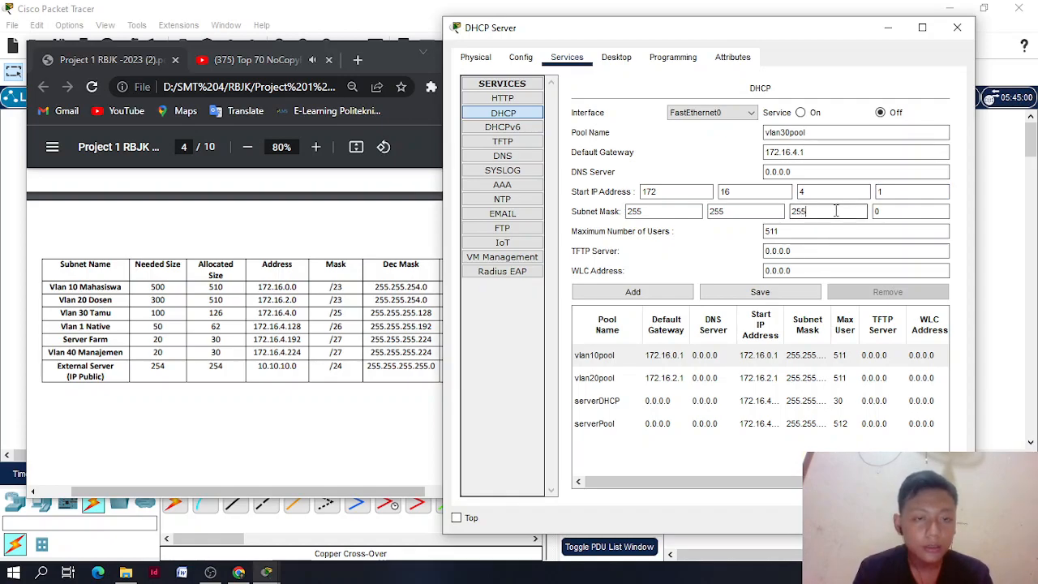
left_click(919, 211)
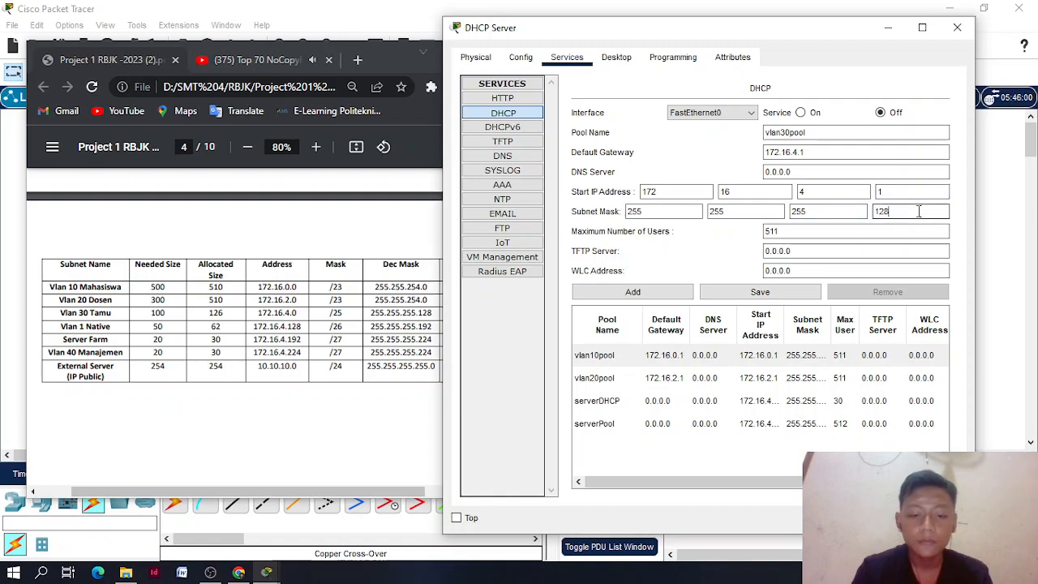
left_click(880, 231)
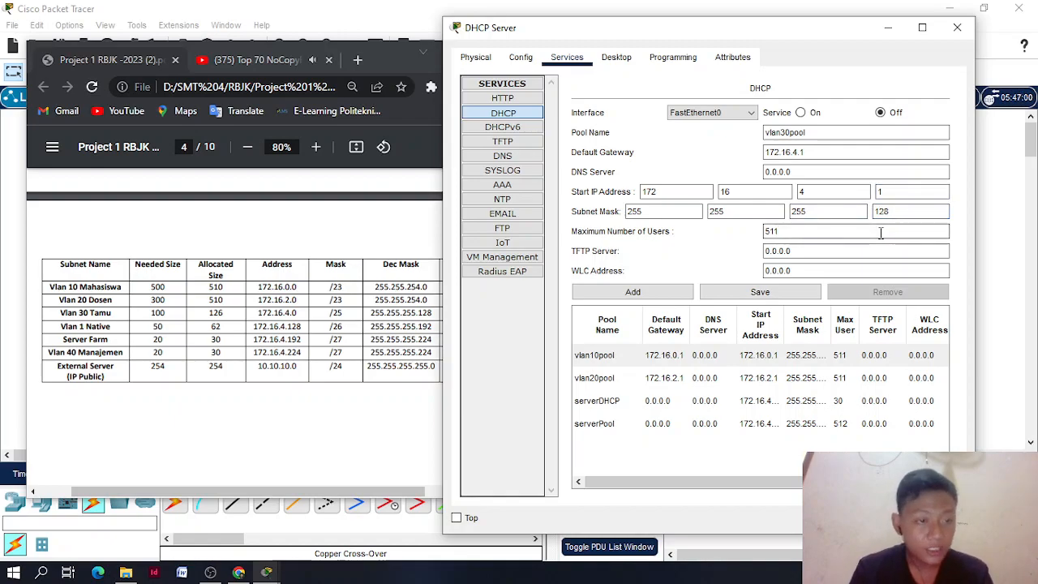
key("BackSpace")
key("BackSpace")
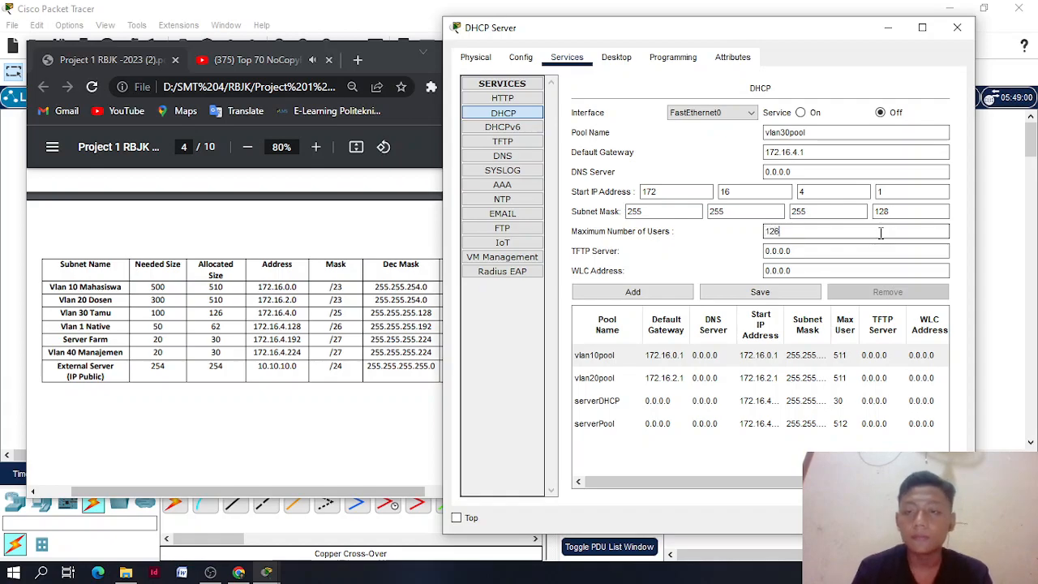
left_click(677, 294)
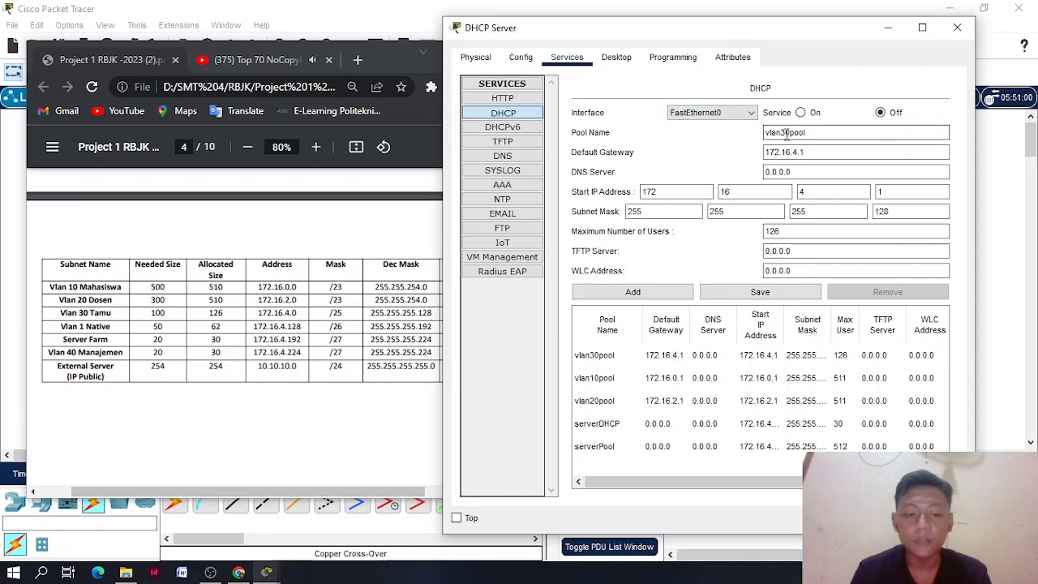
Enter vlan40pool as a new pool name and, using the PDF's subnet table, set its start IP address to 172.16.4.225
left_click(821, 149)
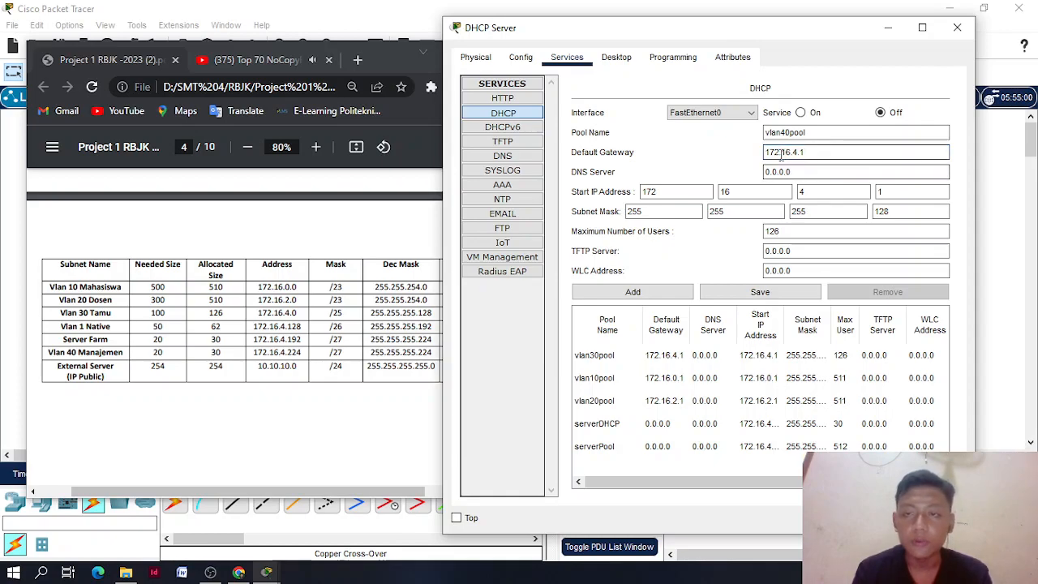
left_click(819, 192)
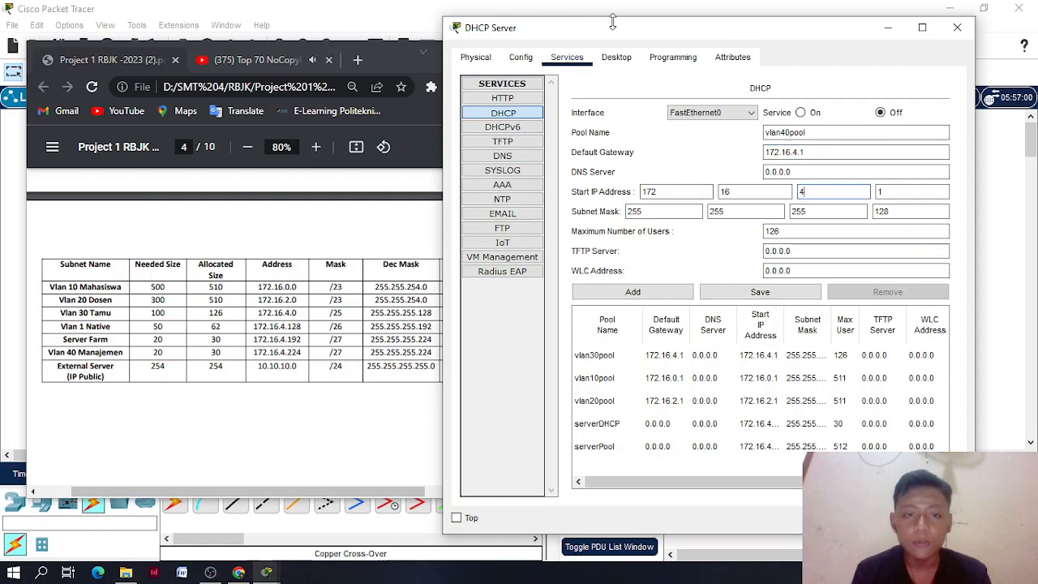
left_click_drag(593, 34, 652, 44)
left_click(941, 203)
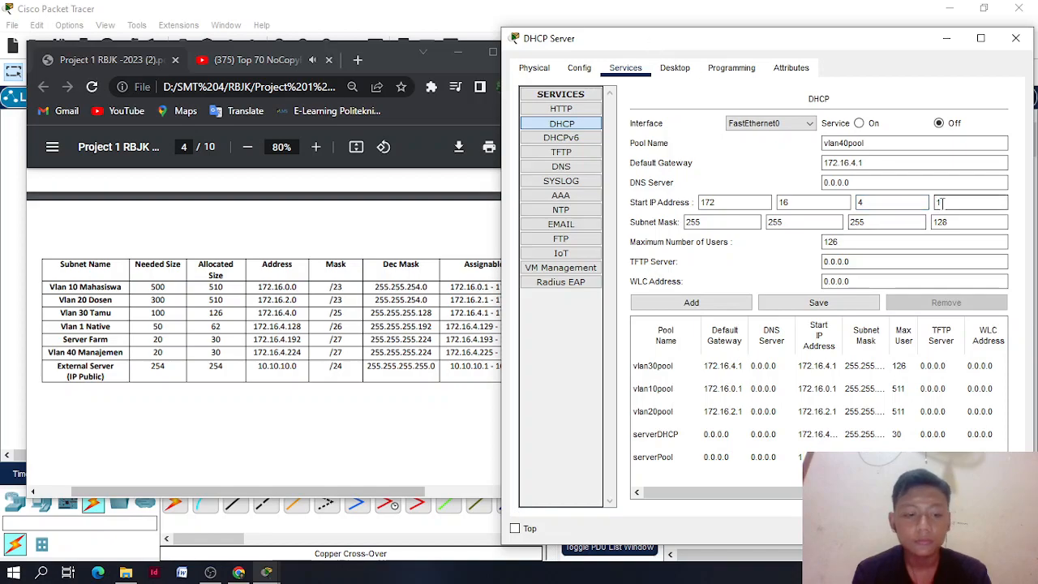
type("224")
key("BackSpace")
type("5")
Set vlan40pool's subnet mask to 255.255.255.224 and maximum users to 30, and add the pool
left_click(948, 221)
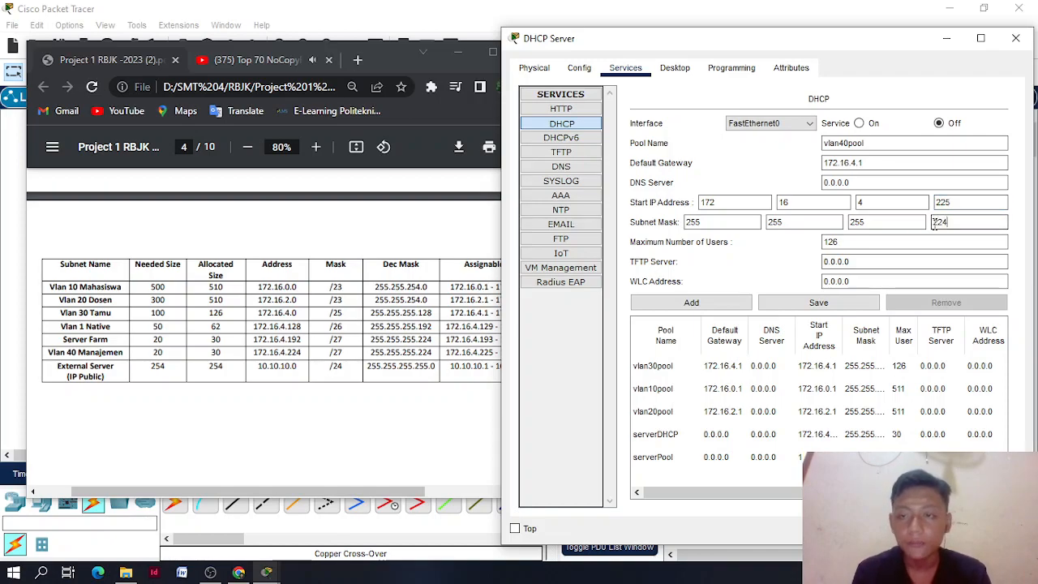
left_click_drag(853, 241, 784, 244)
key("BackSpace")
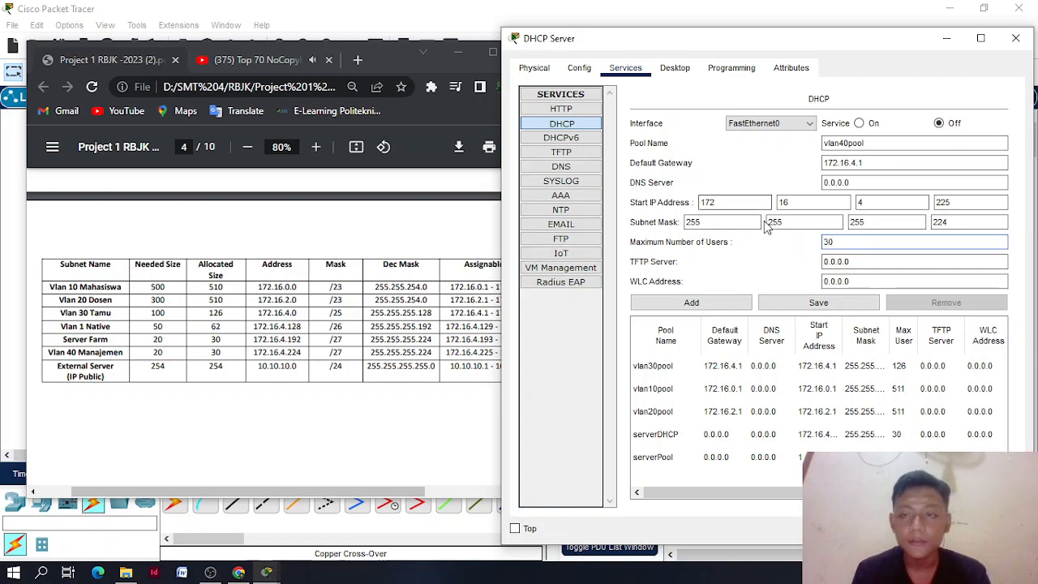
left_click(741, 303)
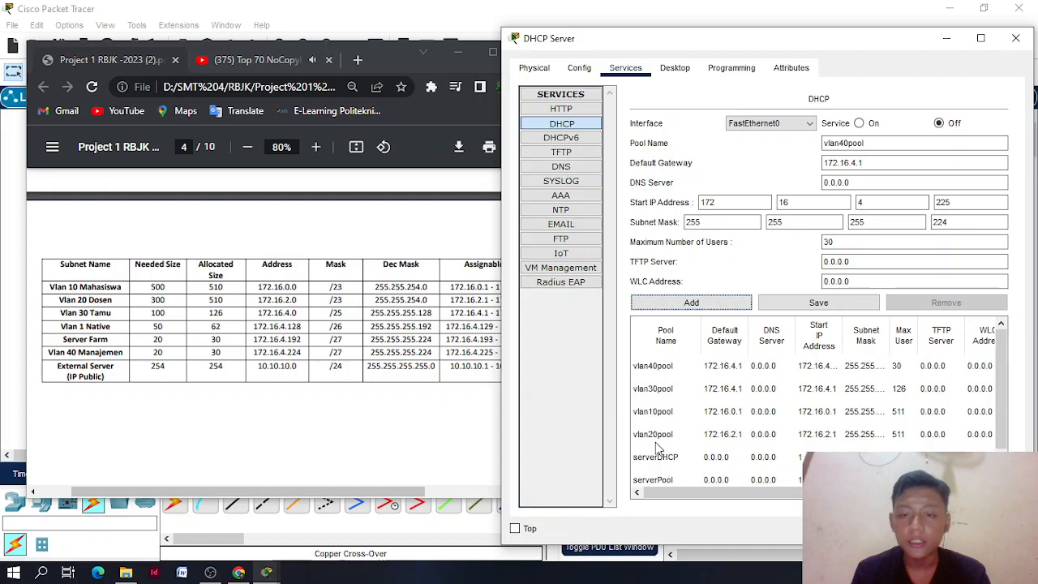
Enter vlan1native as the name for a new DHCP pool, keeping the default gateway 172.16.4.1
left_click(848, 143)
key("BackSpace")
key("BackSpace")
type("1")
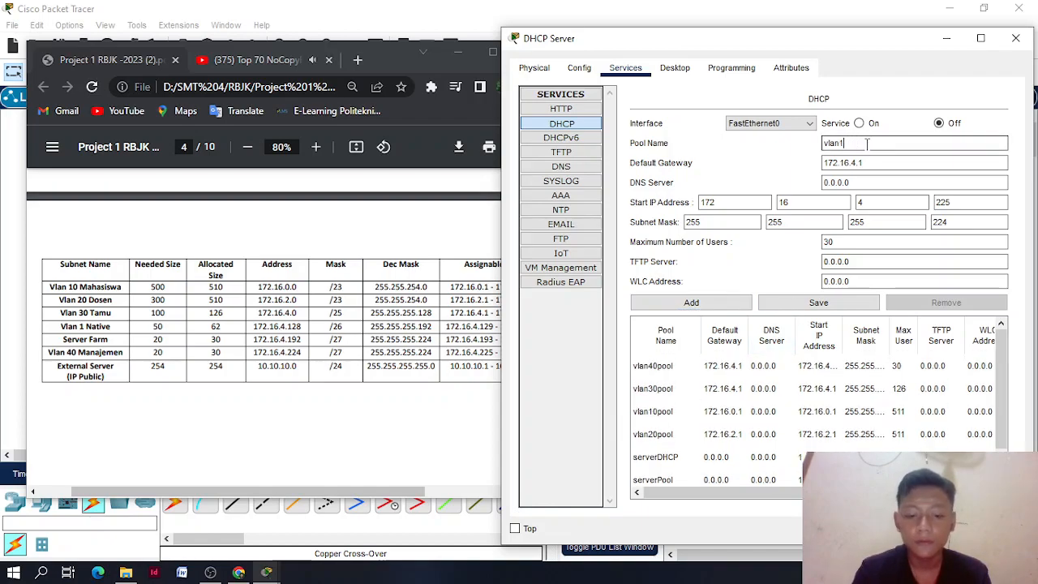
type("native")
left_click(877, 163)
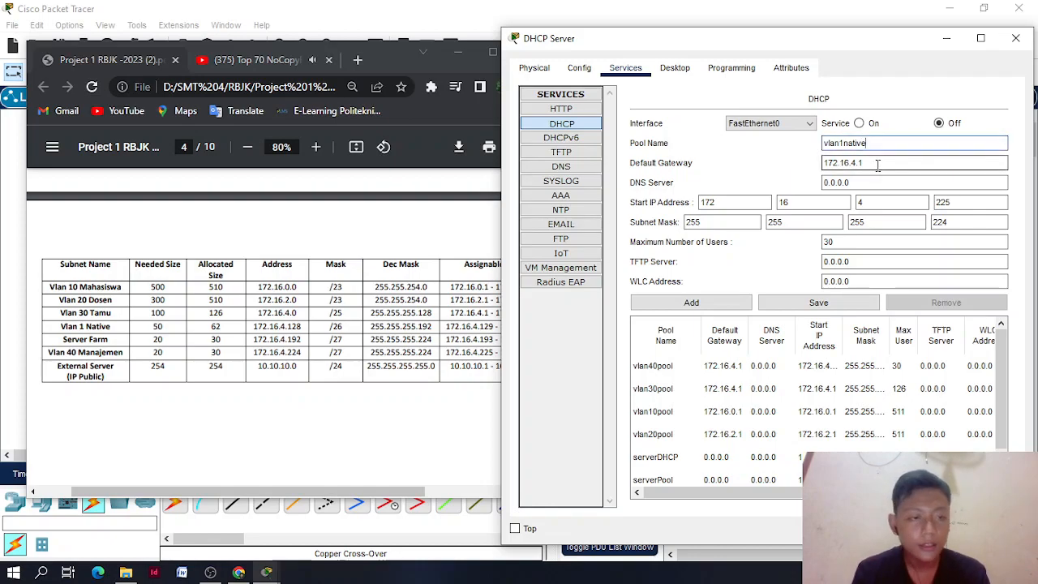
left_click(876, 181)
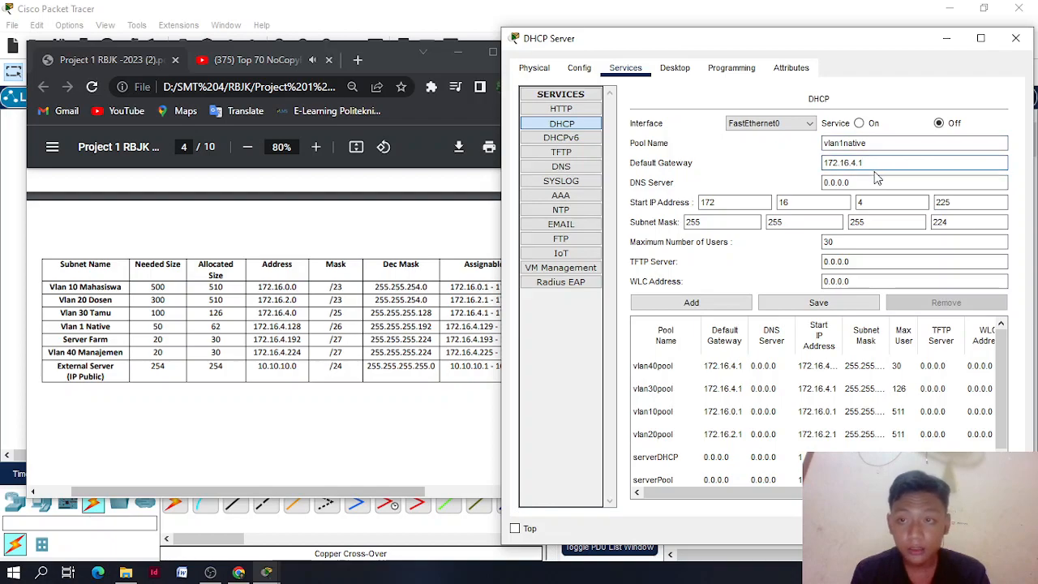
Set vlan1native's start IP address to 172.16.4.129, its subnet mask to 255.255.255.192 and its maximum number of users to 62
left_click(862, 203)
left_click(969, 206)
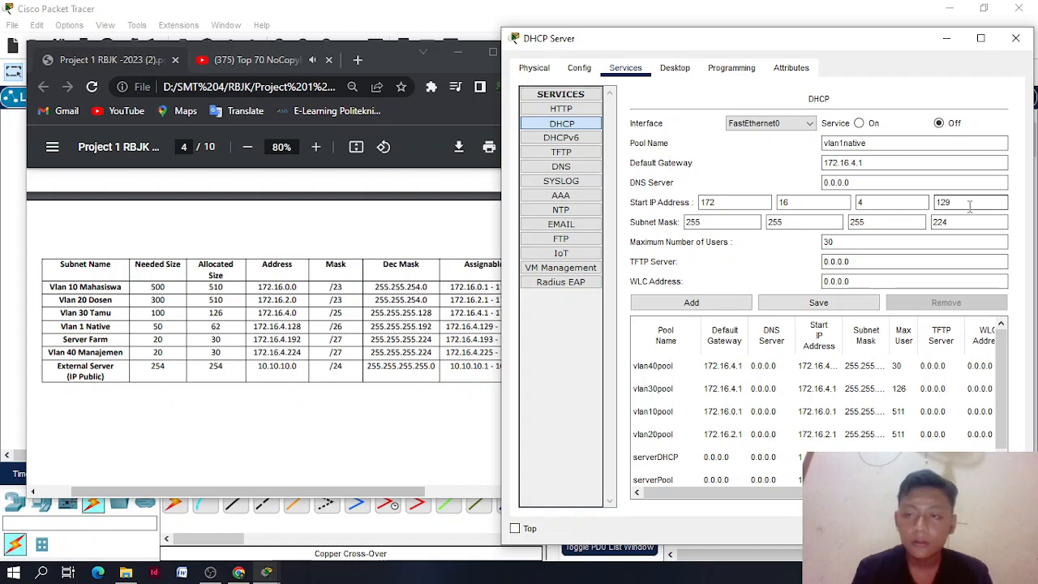
double_click(967, 224)
key("BackSpace")
type("192")
left_click_drag(882, 247, 694, 243)
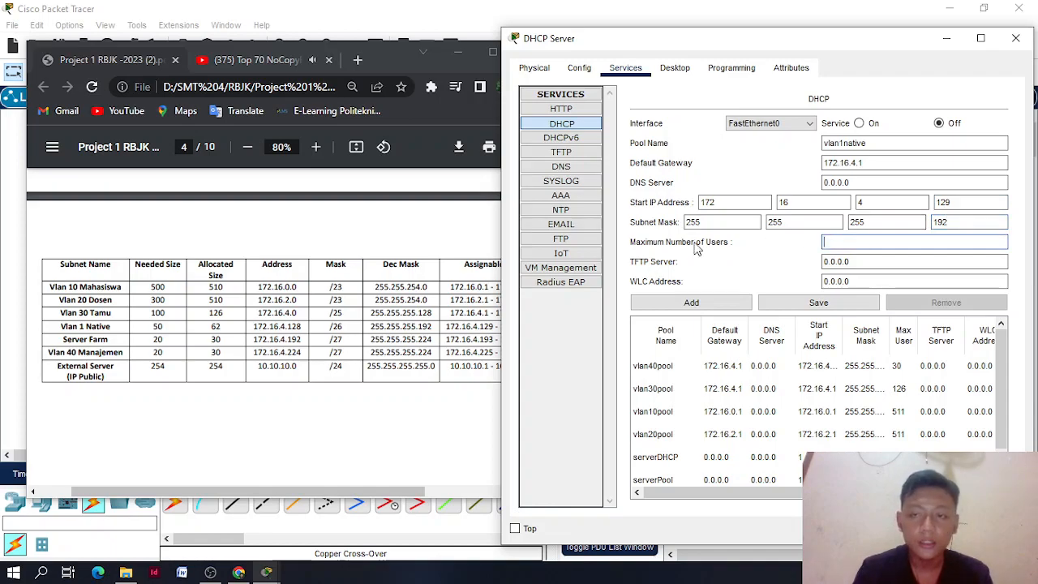
type("62")
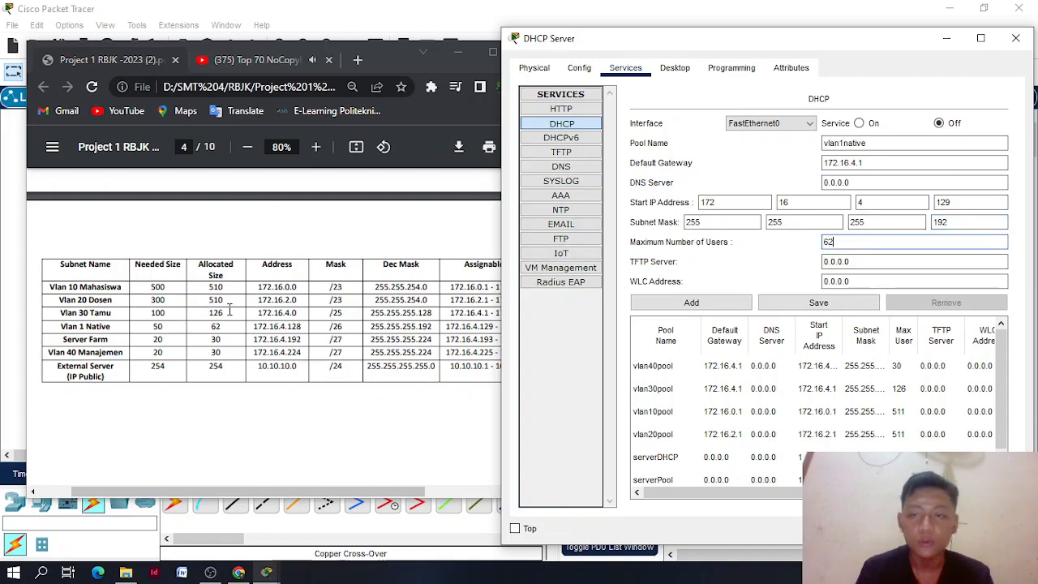
Add the vlan1native pool to the DHCP server and switch its DHCP service on for FastEthernet0
left_click(687, 302)
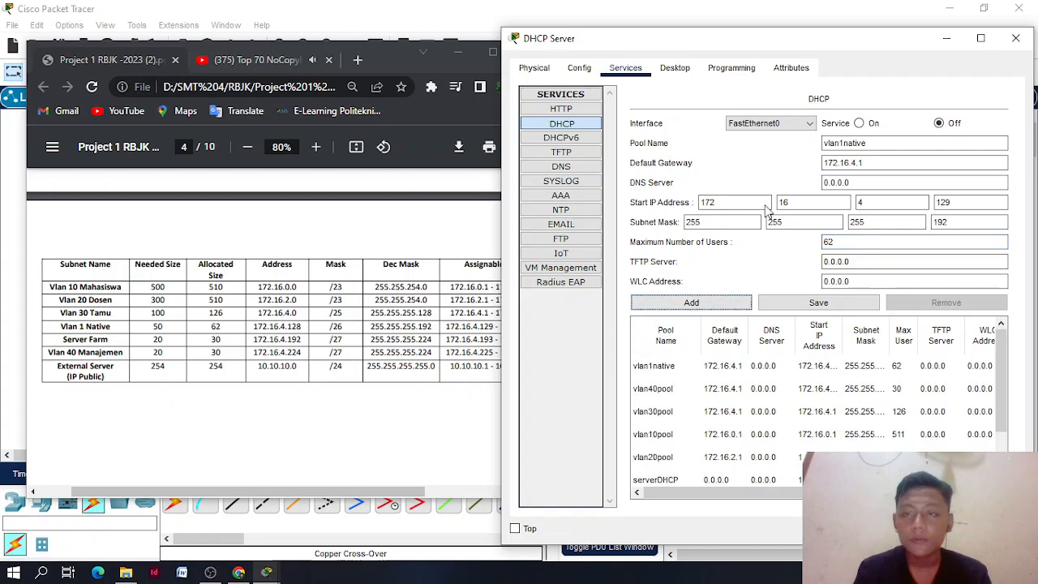
left_click(859, 122)
left_click_drag(822, 39, 666, 48)
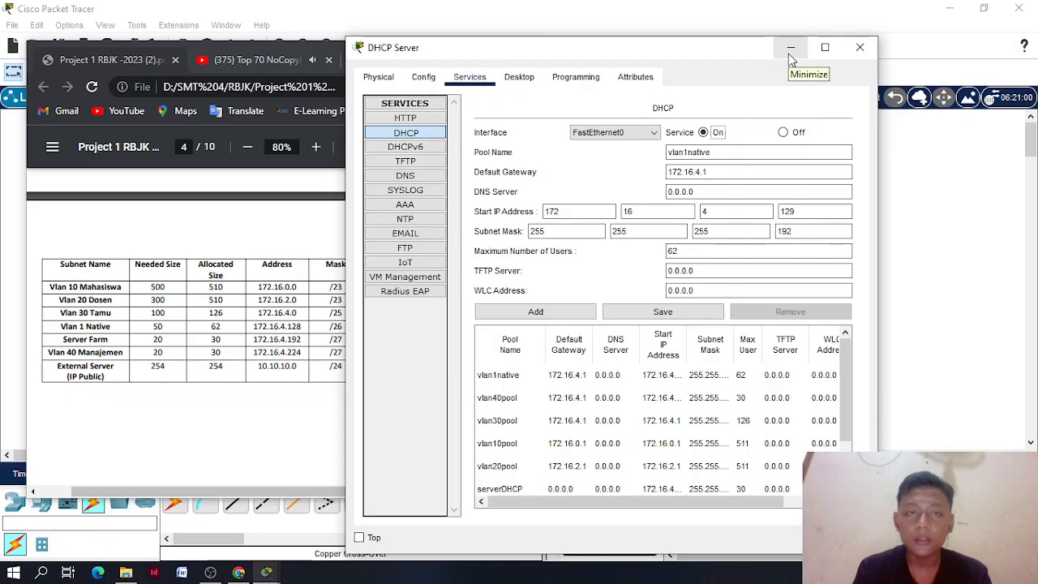
left_click(791, 53)
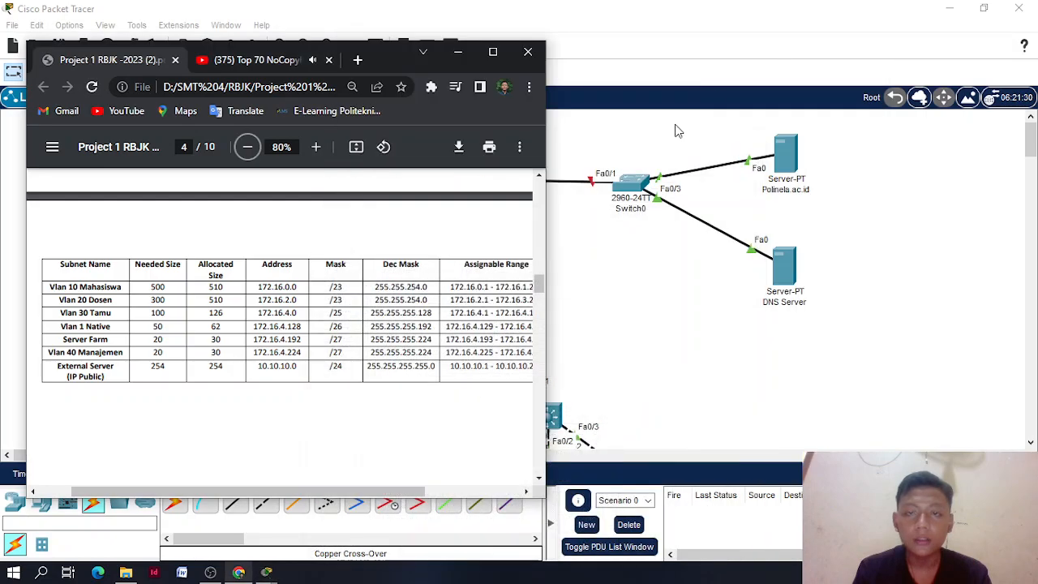
Open Router0's command line, consult the PDF's subnet table and enter global configuration mode with conf term
left_click(457, 51)
left_click(459, 180)
left_click_drag(723, 43, 431, 269)
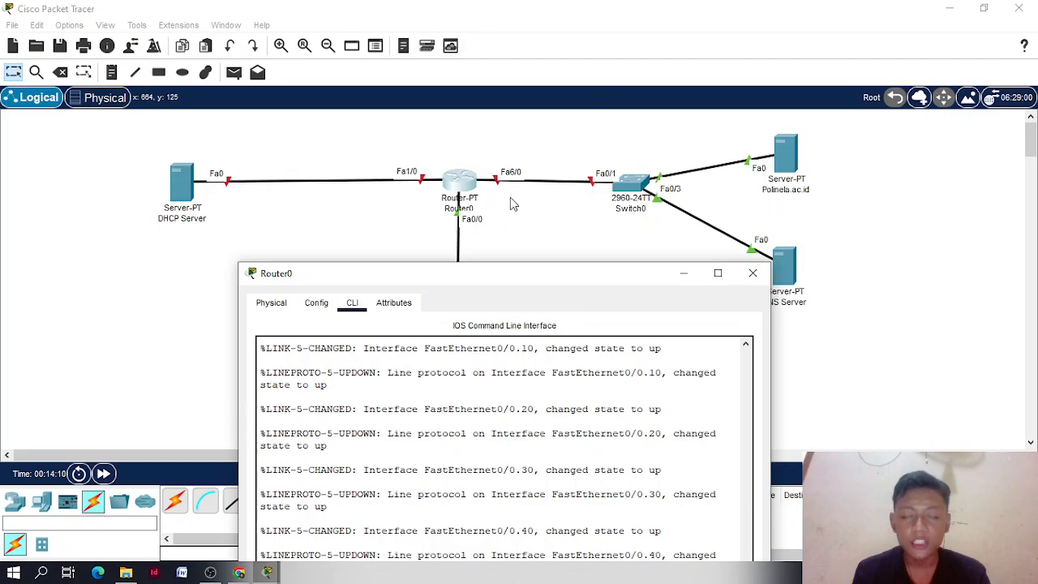
left_click_drag(586, 273, 715, 95)
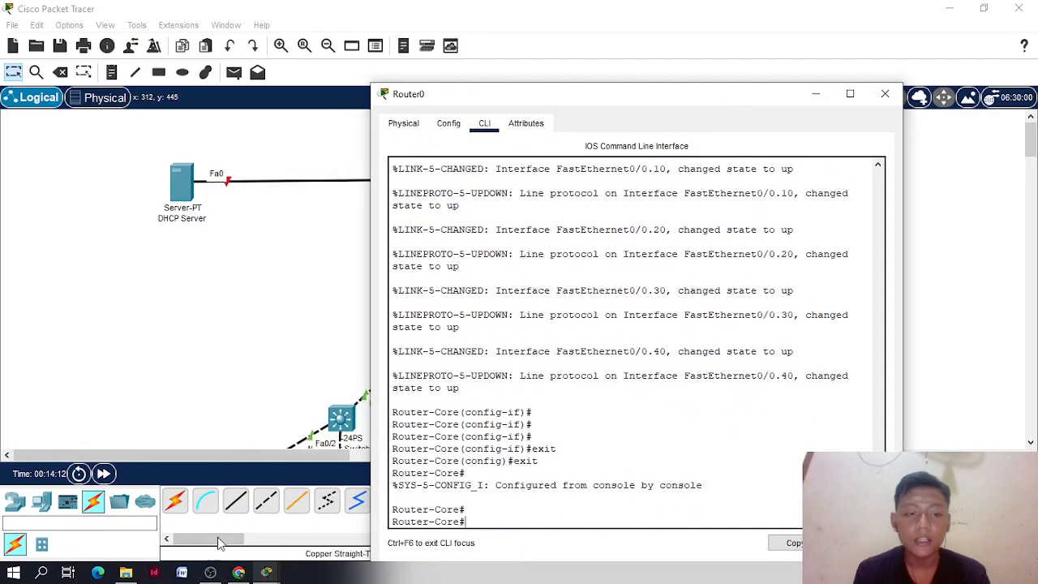
left_click(238, 573)
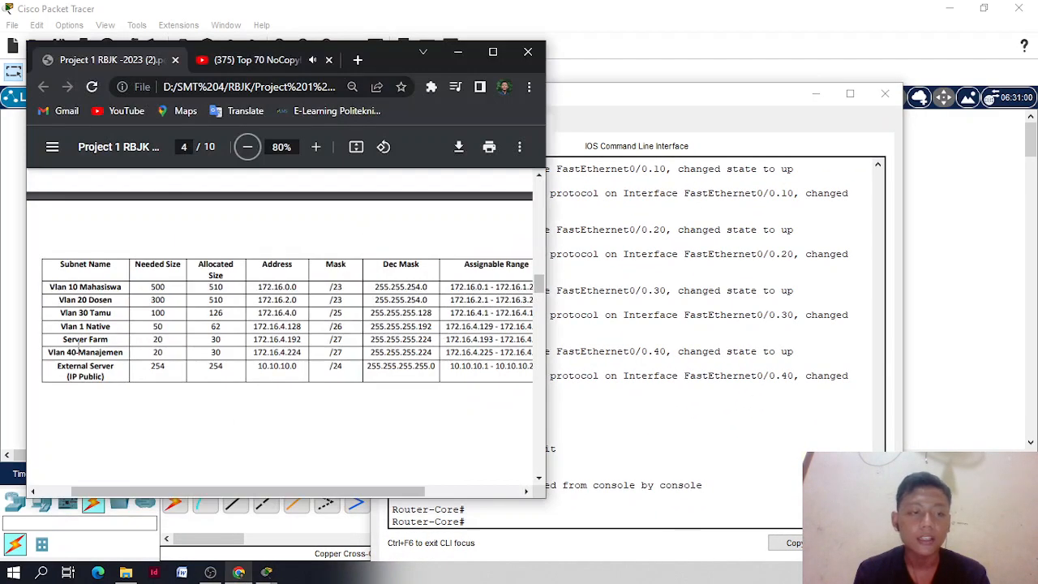
left_click(457, 51)
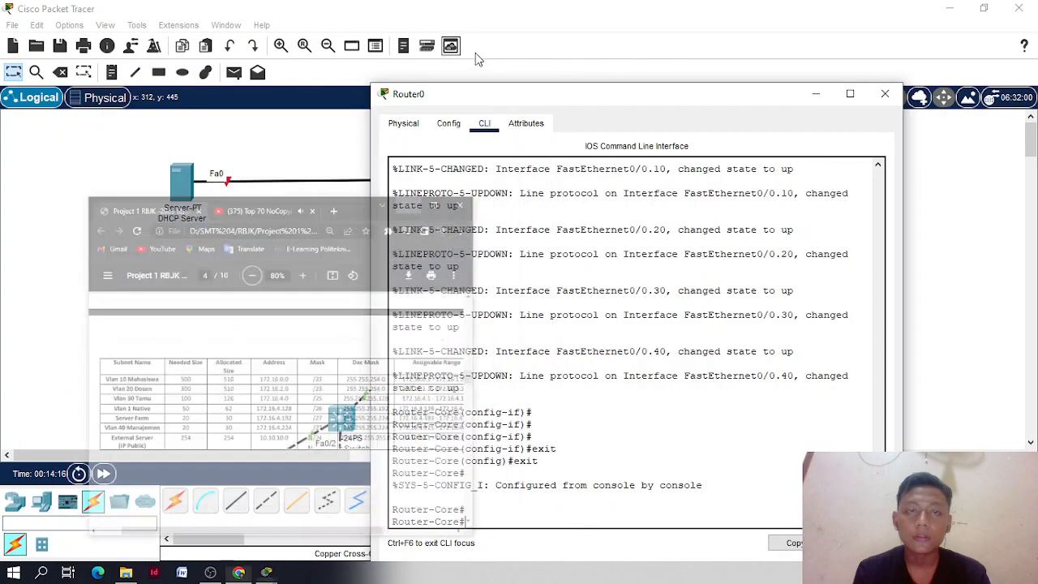
left_click_drag(706, 101, 736, 36)
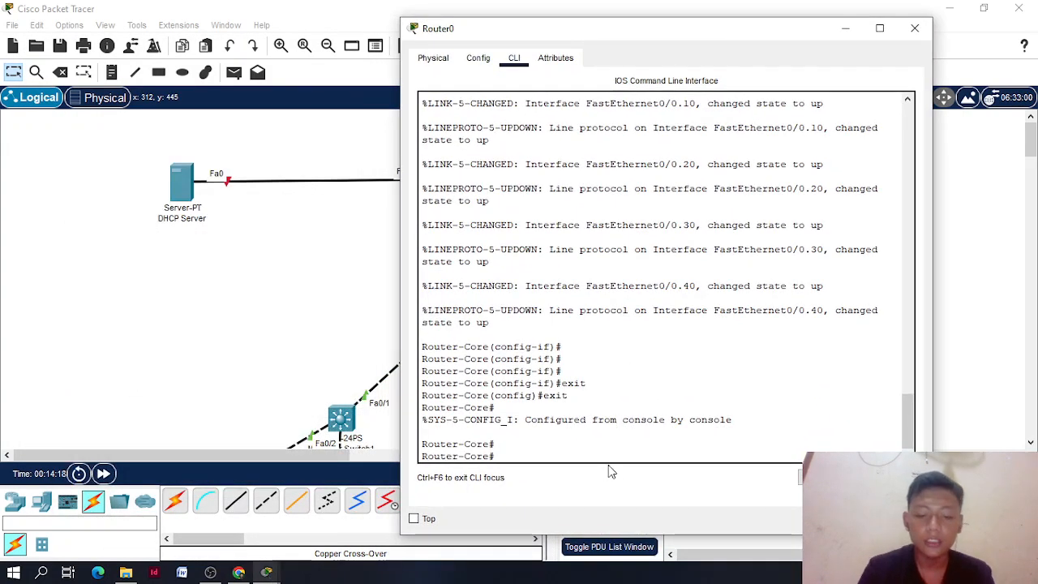
type("co")
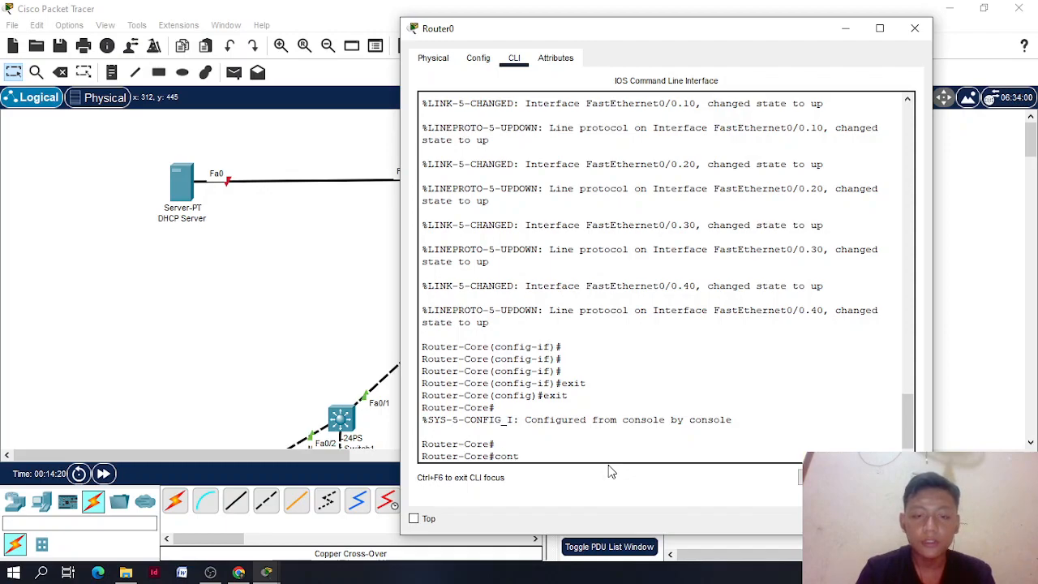
type("nf term")
key("Return")
key("Return")
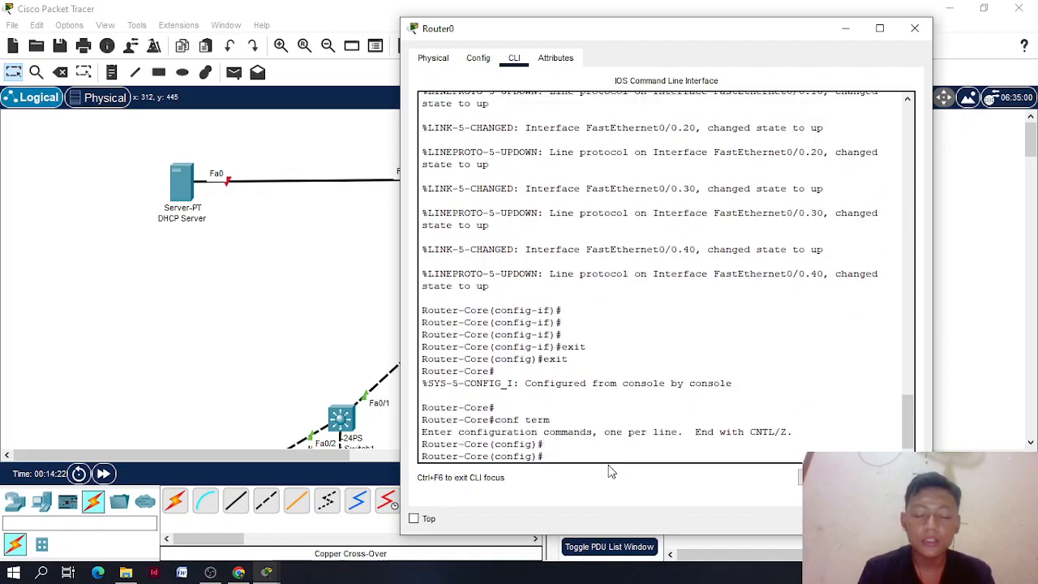
Configure Router0's interface fa1/0 to obtain its IP address through DHCP, enable it and exit interface configuration
type("int fa1/0")
left_click_drag(526, 38, 604, 53)
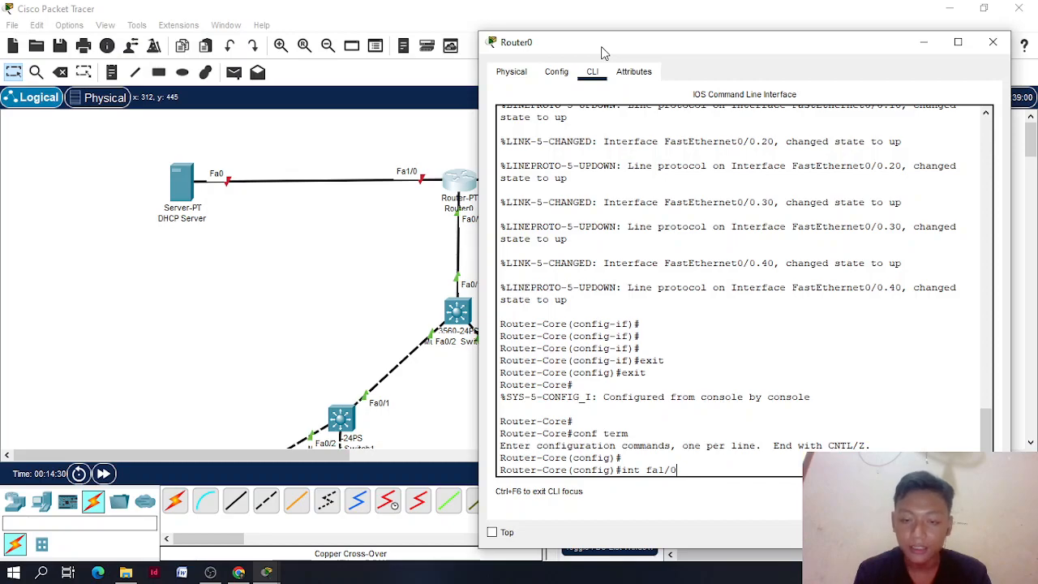
key("Return")
type("ip")
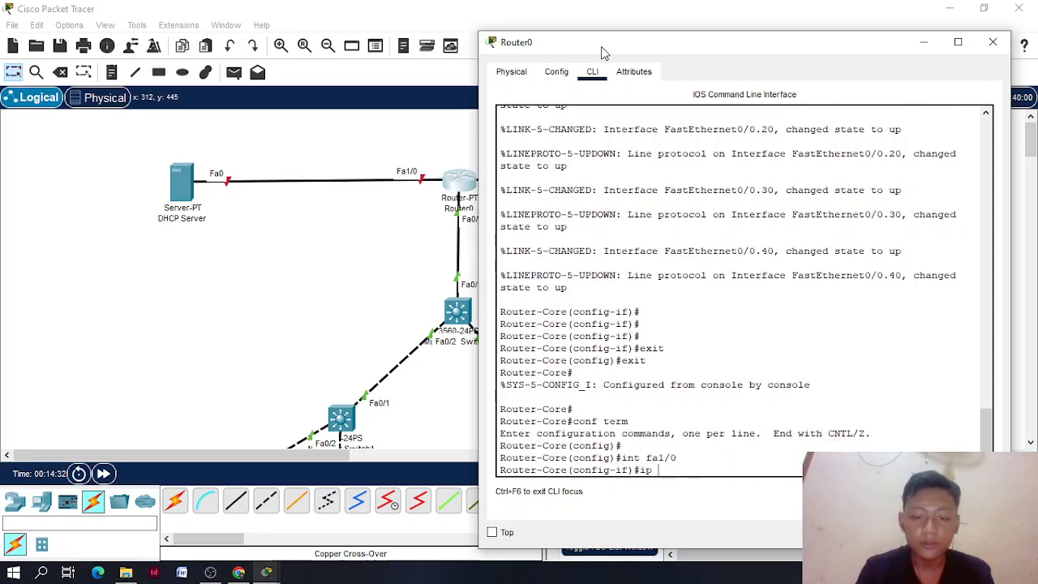
type(" address dhcp")
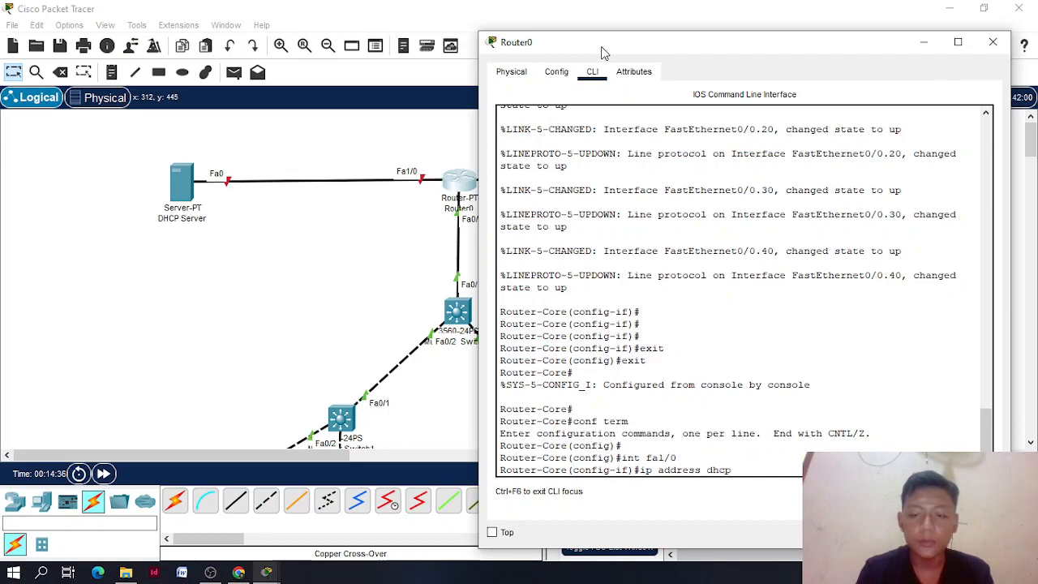
key("Return")
type("no shutdown")
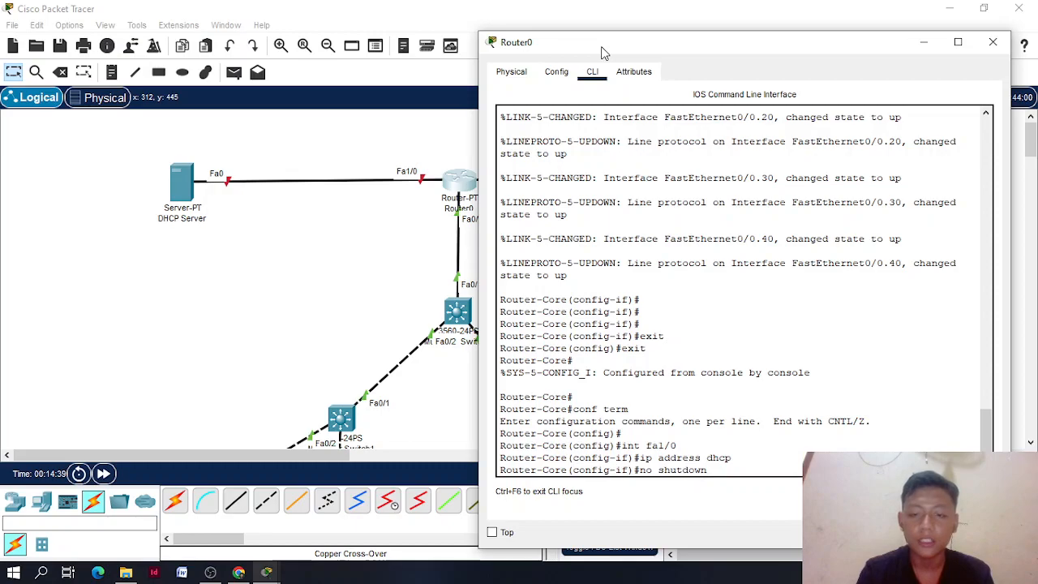
key("Return")
type("exit")
key("Return")
key("Return")
key("Return")
Assign IP address 10.10.10.1 with mask 255.255.255.0 to Router0's interface fa6/0
key("Up")
key("Up")
key("Up")
key("Up")
key("Delete")
type("0")
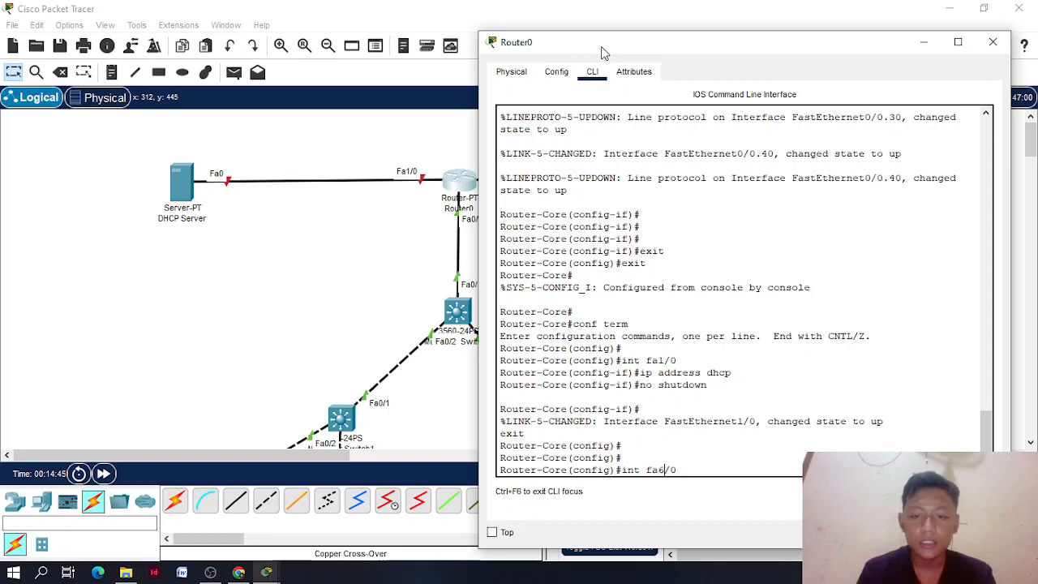
key("Return")
type("ip address 1")
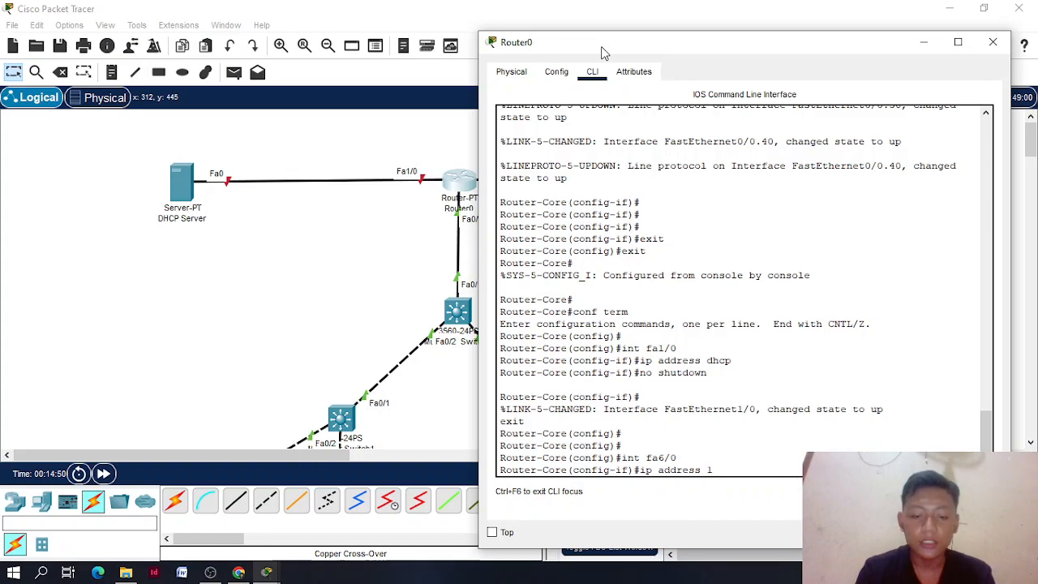
type("0.1011")
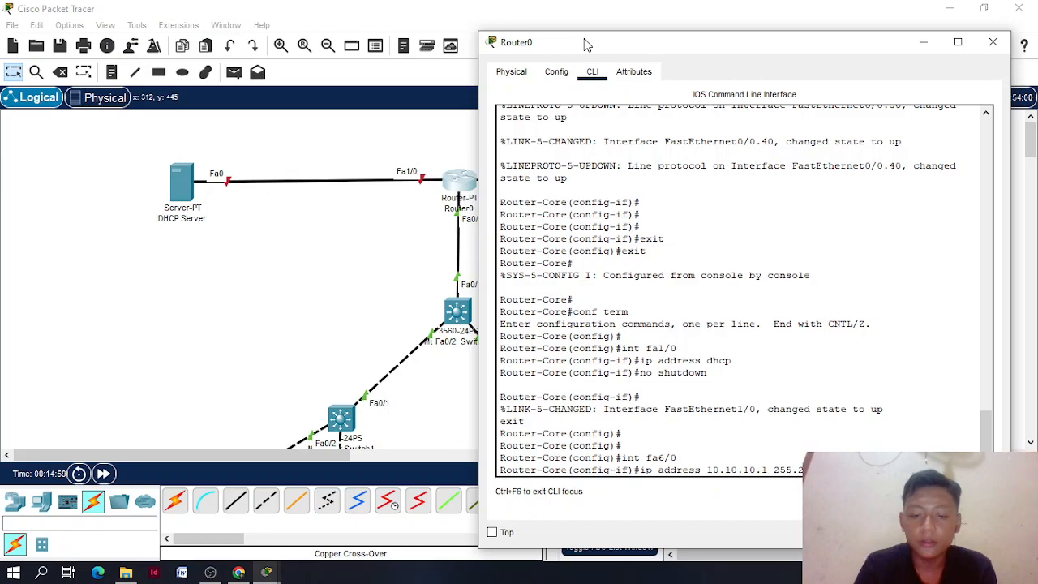
key("Return")
Enable interface fa6/0 with no shutdown, exit its configuration and put the router window away to uncover the topology
type("no shutdown")
key("Return")
key("Return")
key("Return")
left_click_drag(583, 38, 296, 277)
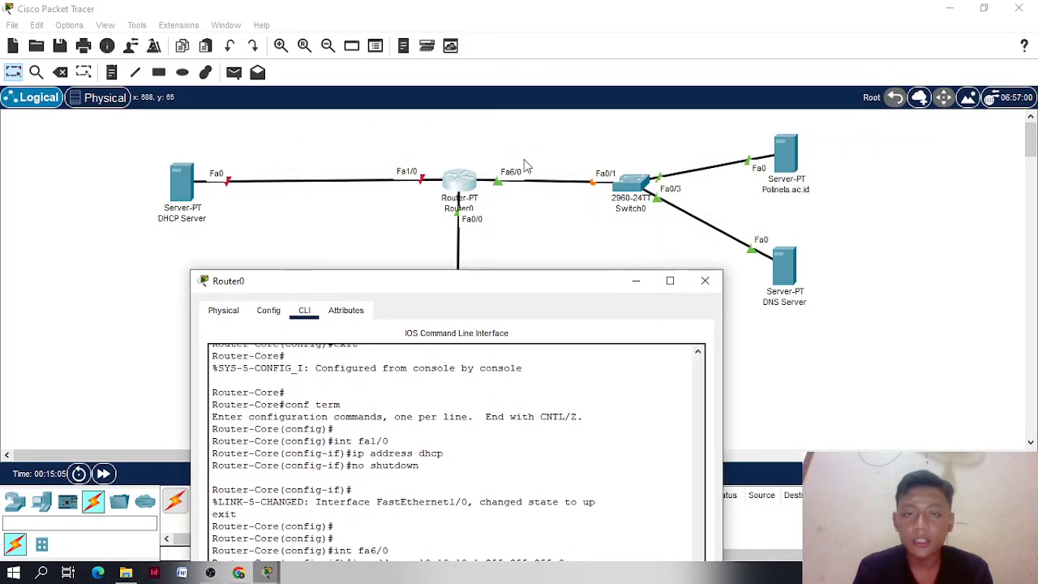
left_click_drag(533, 274, 769, 222)
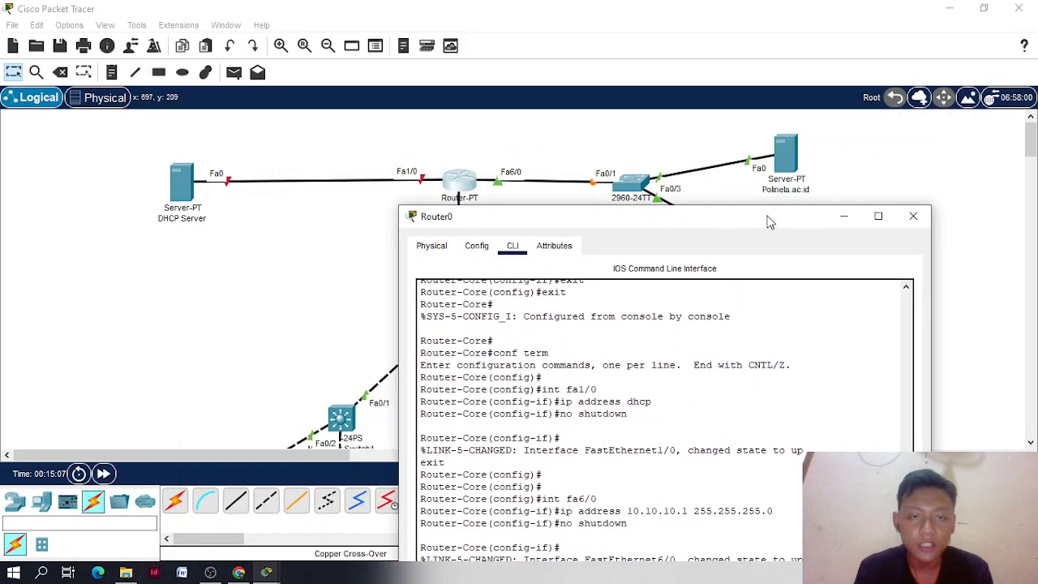
left_click_drag(472, 223, 432, 222)
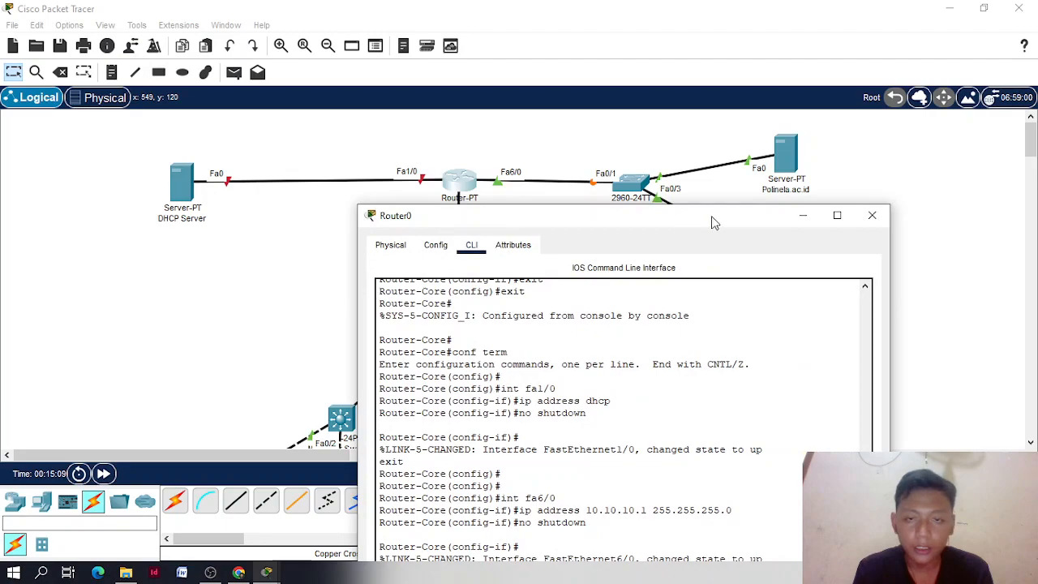
left_click(803, 215)
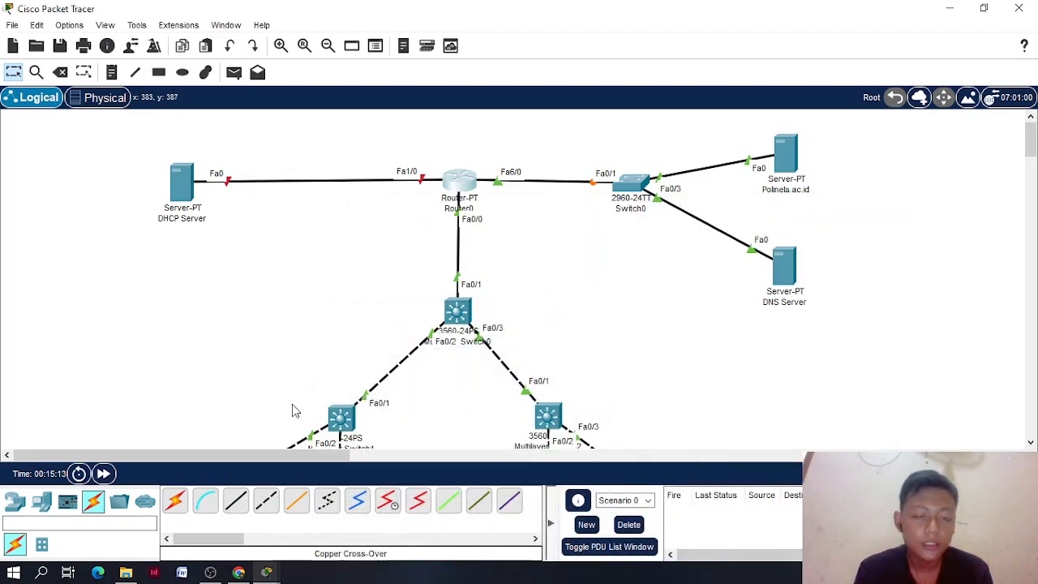
Delete the cable between the DHCP Server and Router0, keeping the router itself
left_click(60, 73)
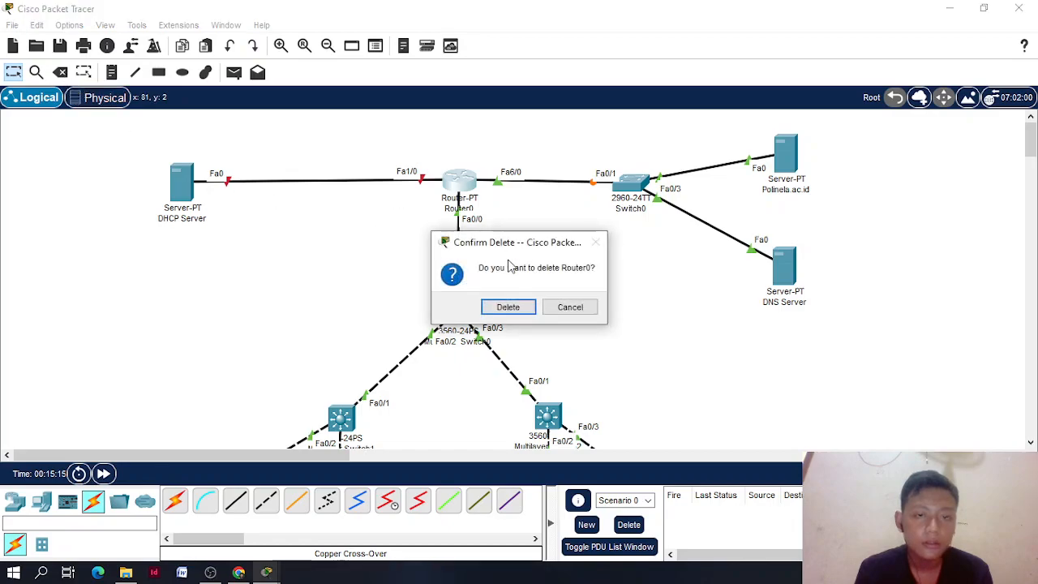
left_click(570, 306)
left_click(60, 72)
left_click(304, 179)
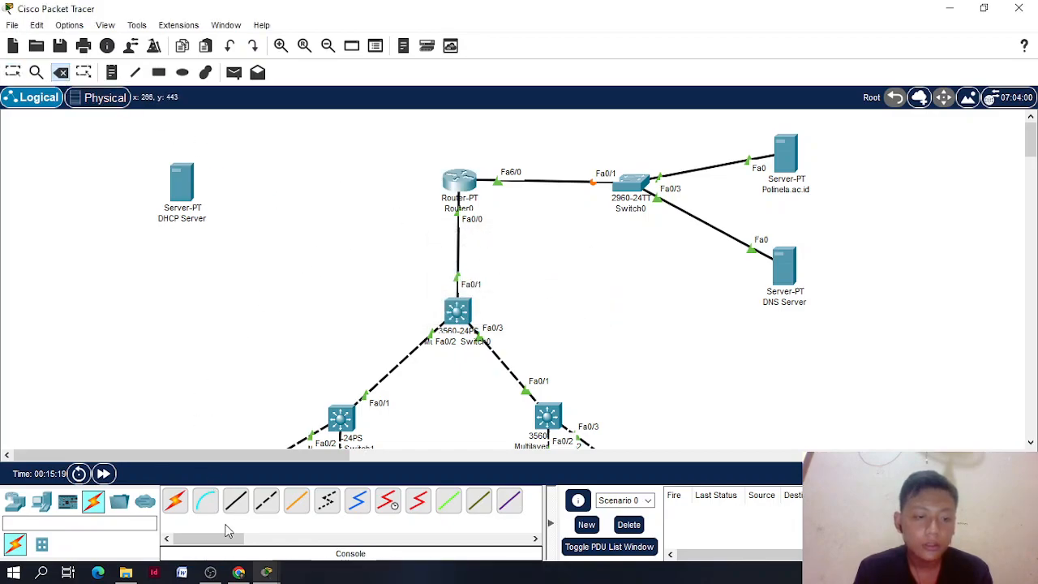
Connect the DHCP Server's Fa0 port to Router0's Fa1/0 port with a copper cross-over cable
left_click(266, 500)
left_click(181, 180)
left_click(207, 186)
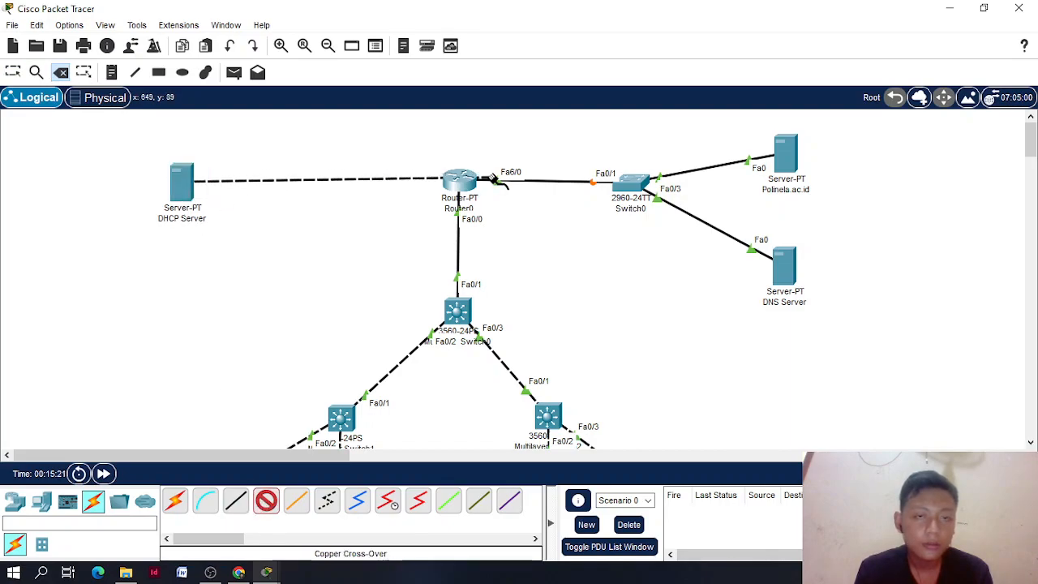
left_click(466, 180)
left_click(519, 222)
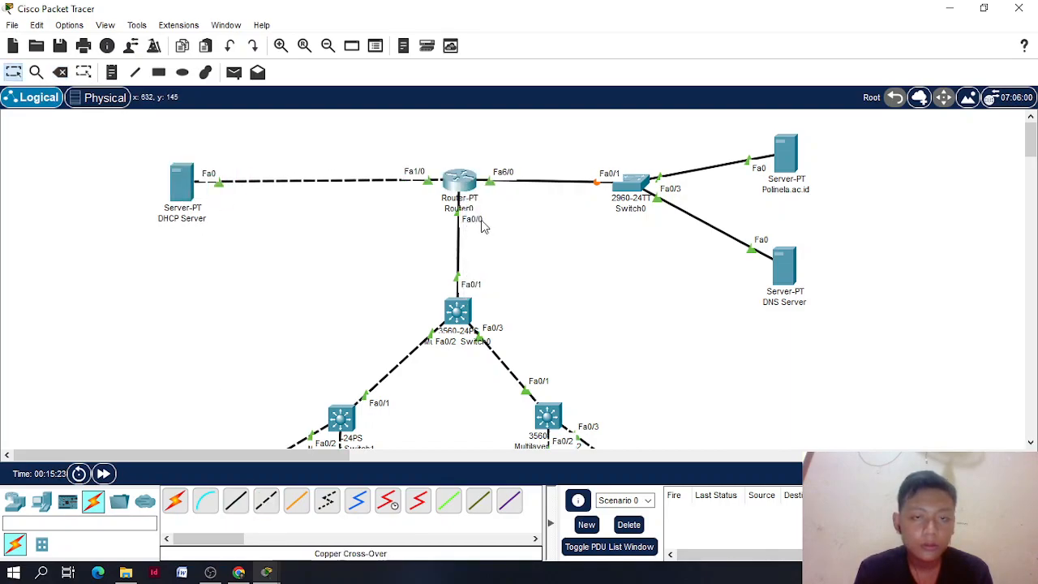
Fast-forward the simulation time and check Router0's command line for the DHCP address assignment on FastEthernet1/0
left_click(105, 474)
left_click(457, 185)
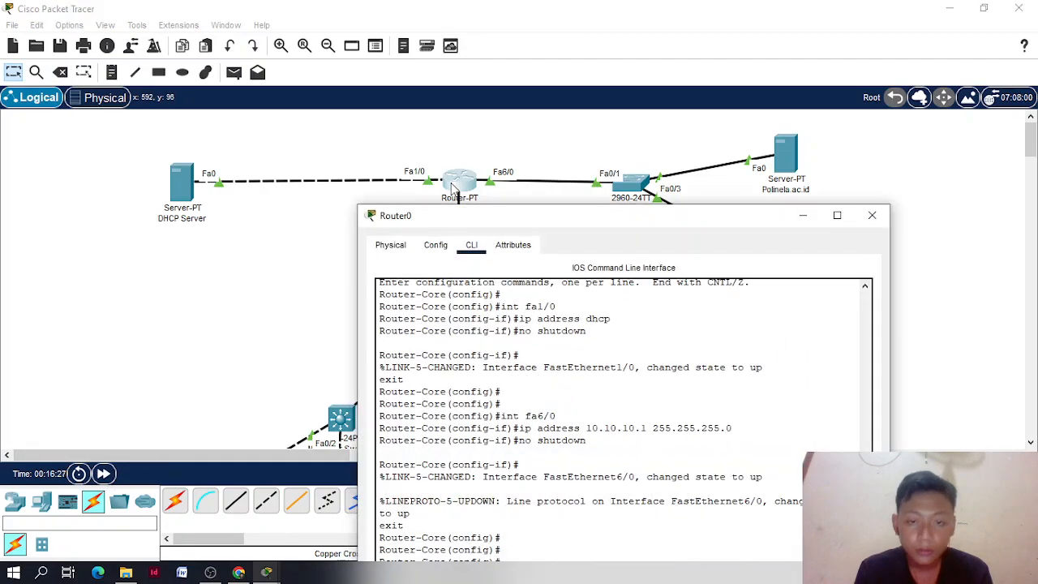
left_click_drag(556, 227, 600, 61)
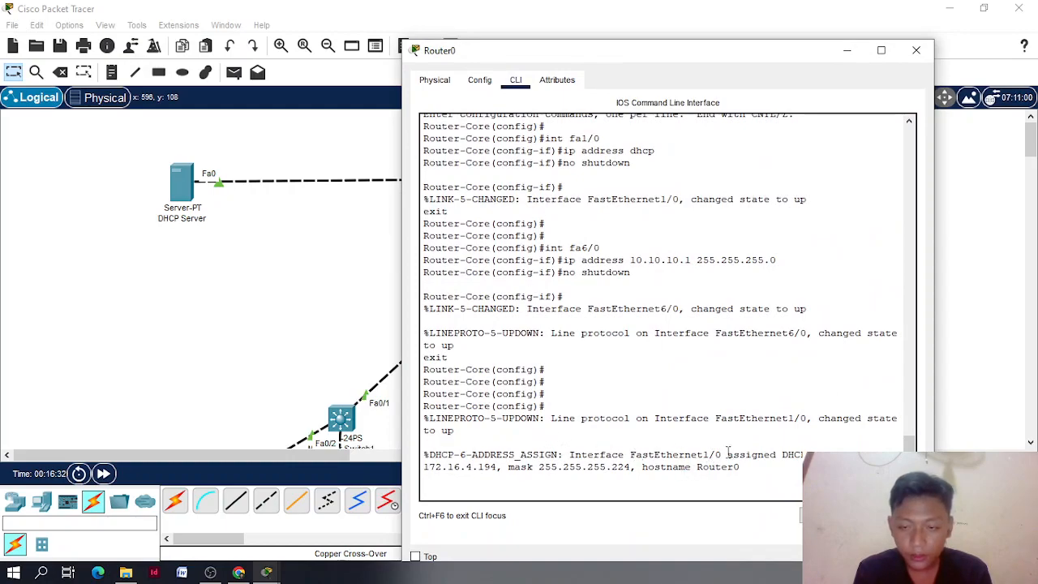
left_click_drag(727, 452, 793, 452)
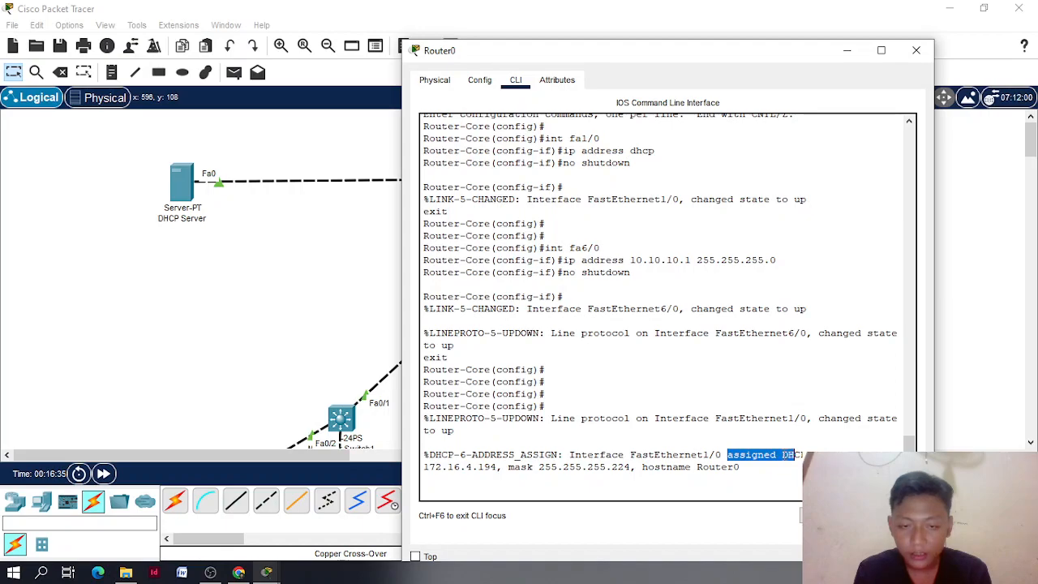
left_click(681, 485)
key("Return")
key("Return")
key("Return")
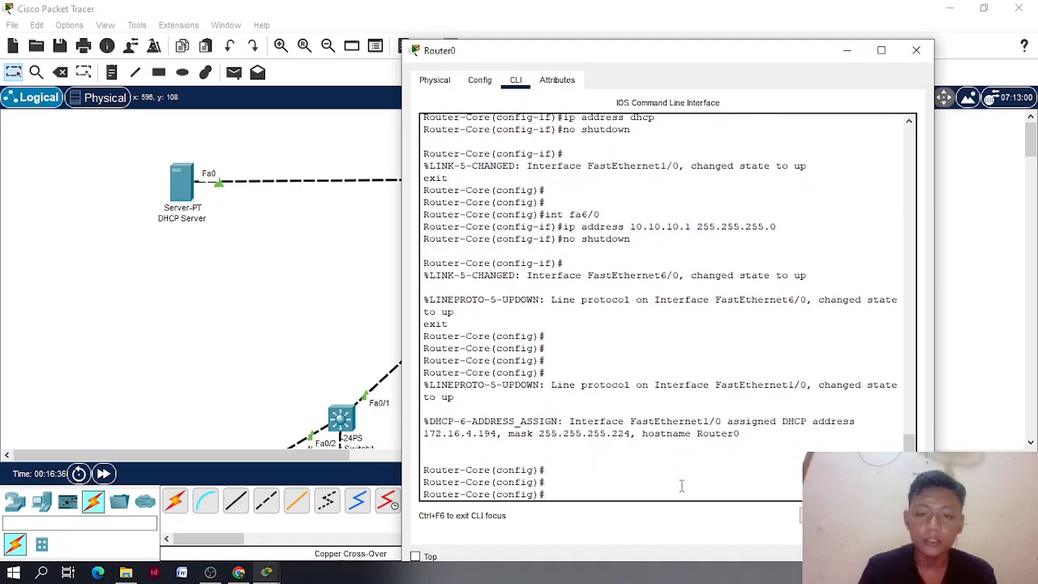
Leave configuration mode, run sh dhcp lease and examine the lease server and leased IP addresses, closing the router window when done
left_click_drag(604, 57, 685, 73)
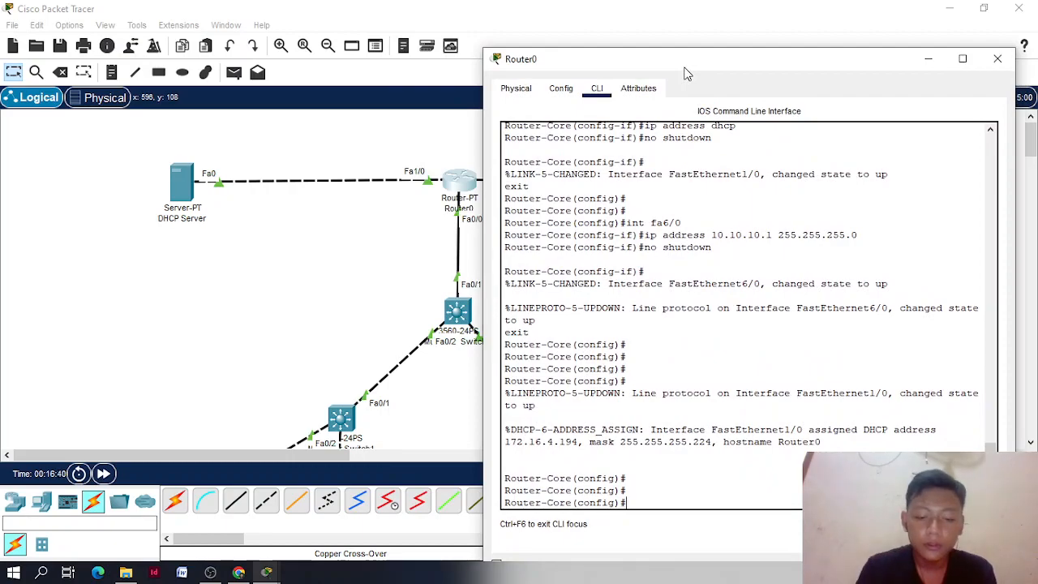
type("exit")
key("Return")
key("Return")
key("Return")
key("Return")
type("sh d")
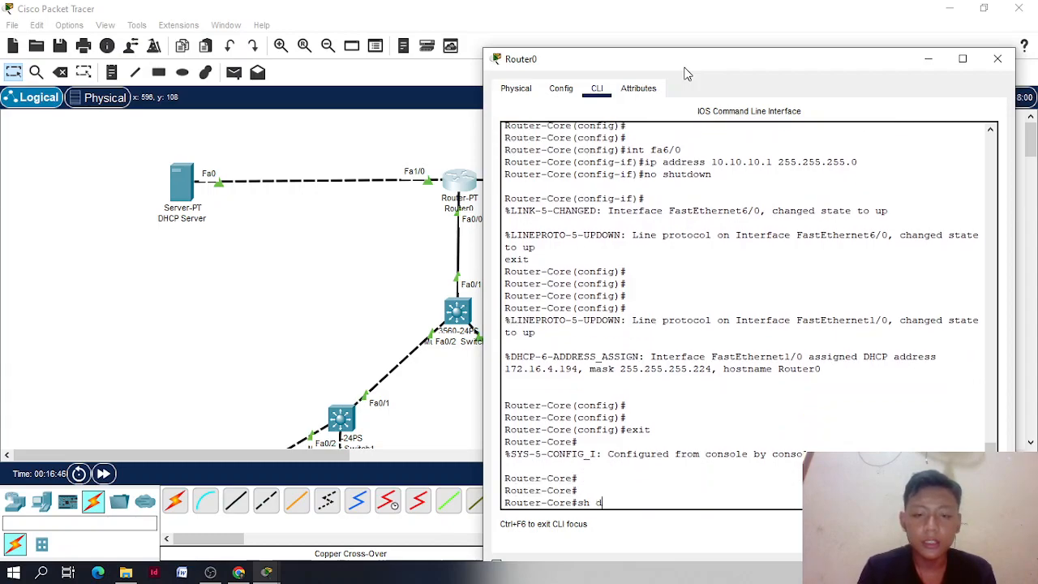
type("hcp lease")
key("Return")
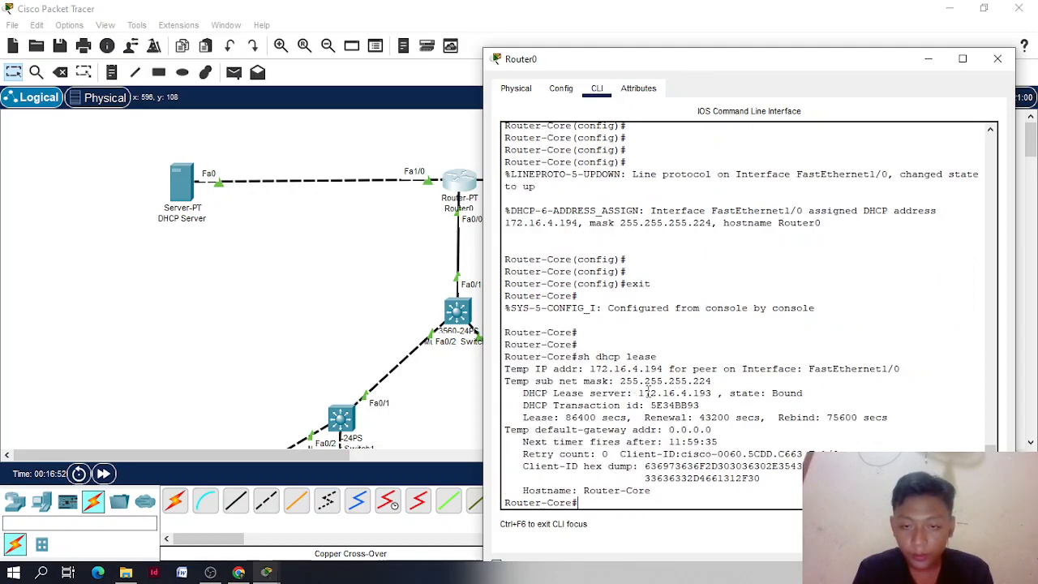
left_click_drag(639, 392, 713, 393)
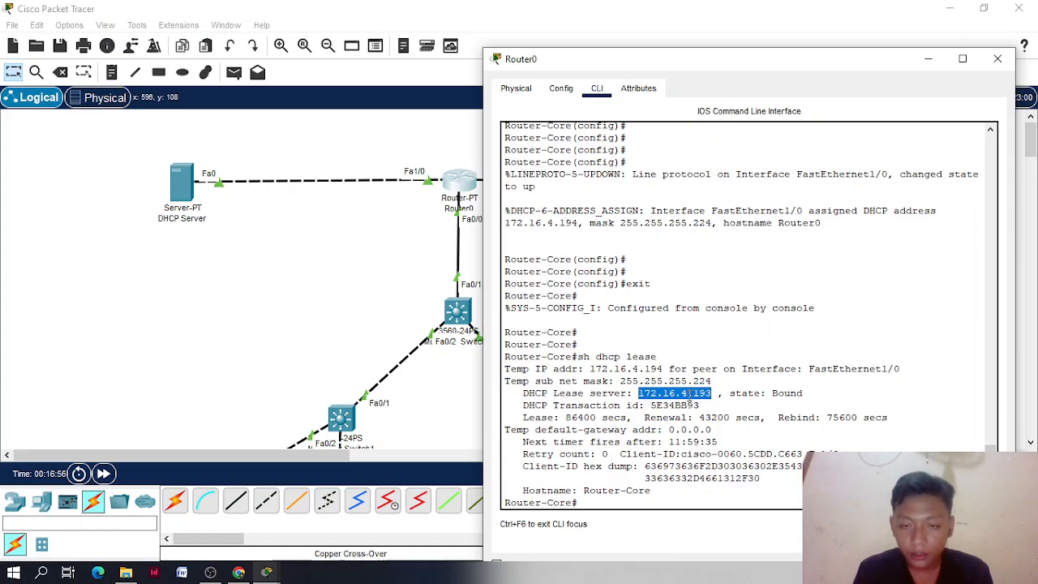
scroll(689, 397, "down", 1)
left_click_drag(590, 366, 665, 366)
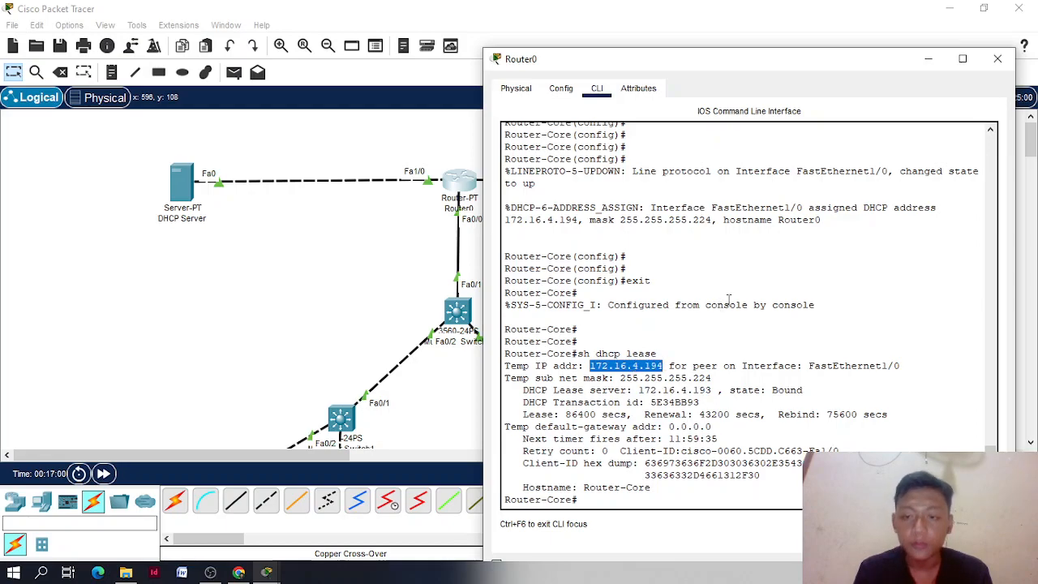
left_click(997, 58)
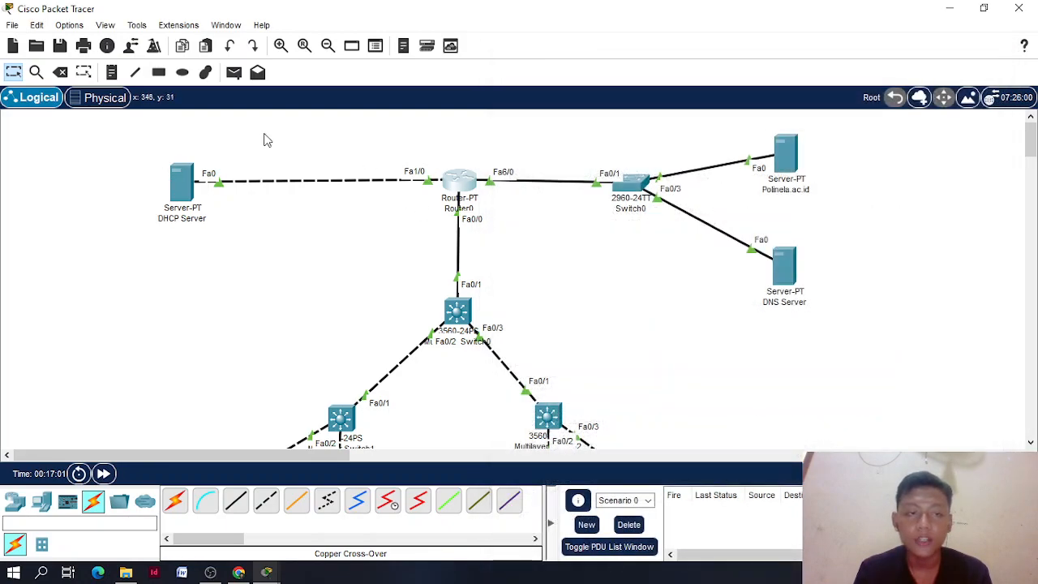
Examine the topology from the router and multilayer switches down to Switch1 through Switch4, including Switch2's port summary
scroll(448, 239, "down", 3)
scroll(449, 239, "up", 3)
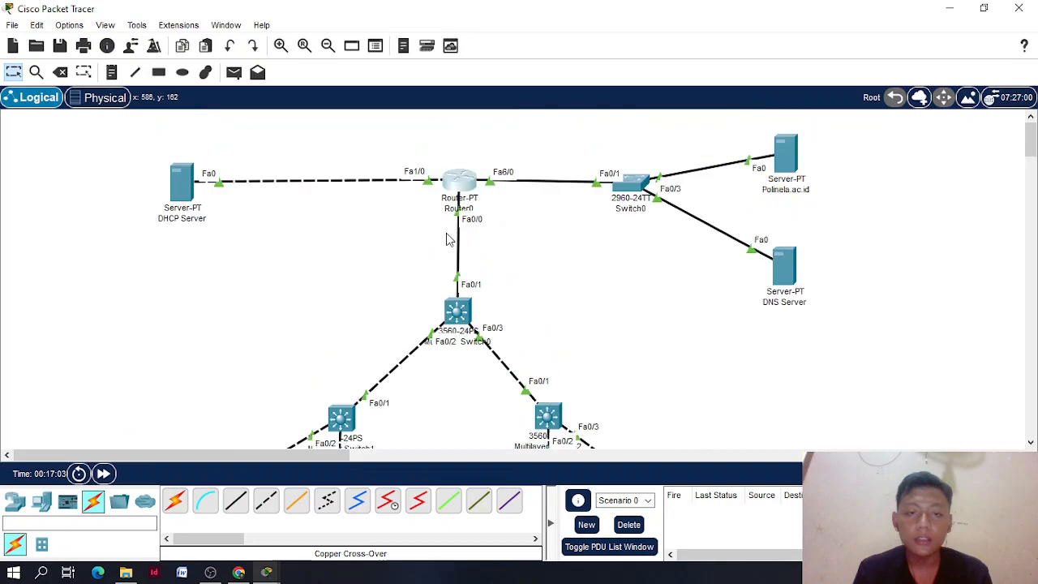
scroll(448, 239, "down", 1)
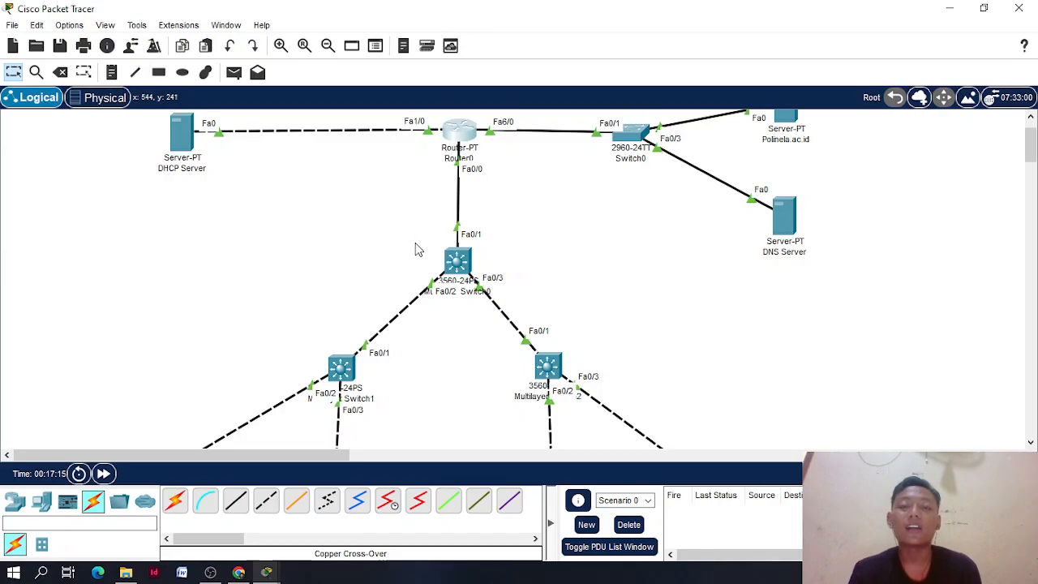
scroll(418, 255, "down", 3)
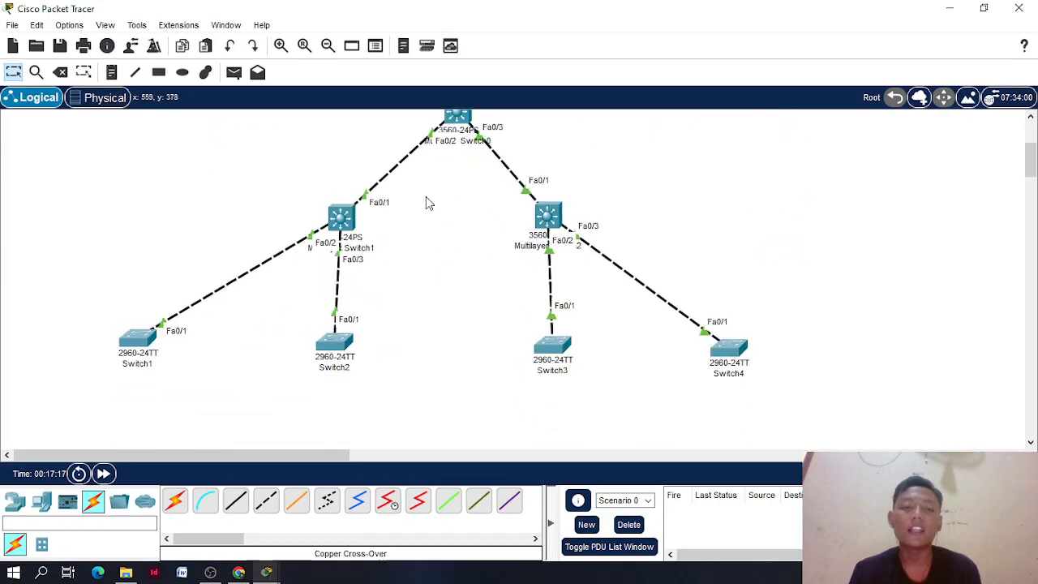
scroll(426, 199, "up", 1)
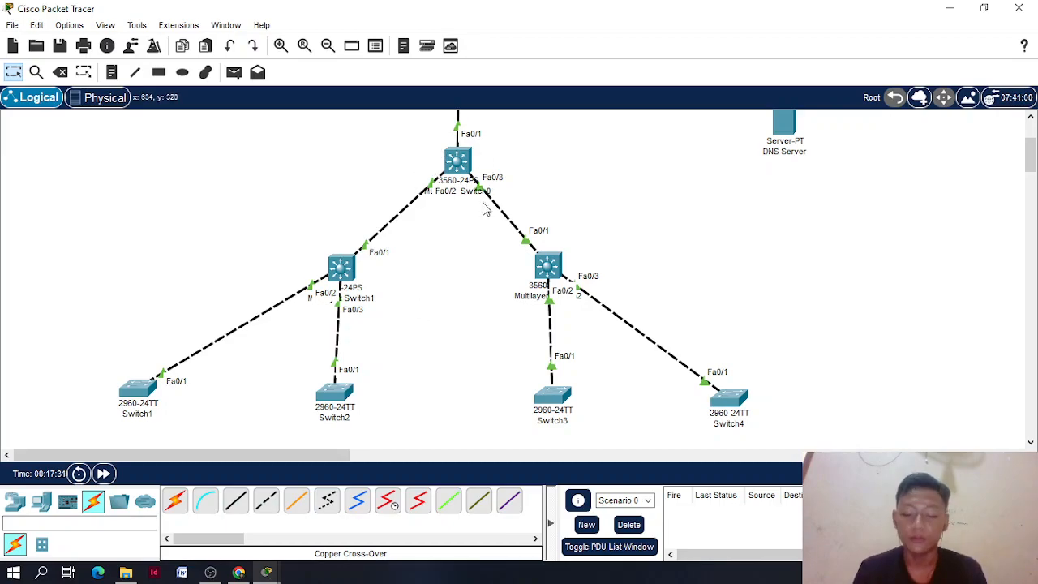
scroll(451, 207, "up", 1)
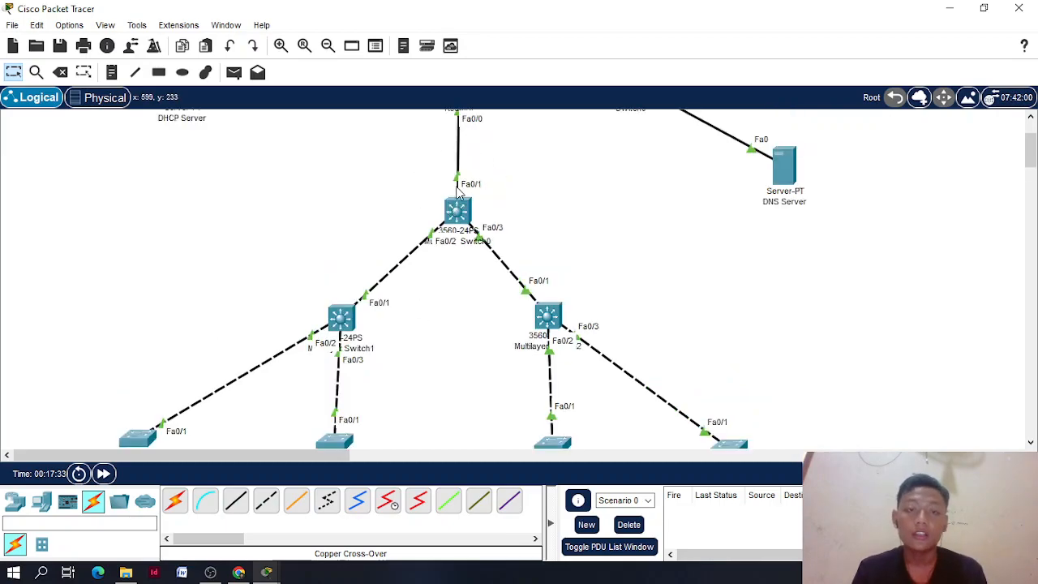
scroll(437, 217, "down", 1)
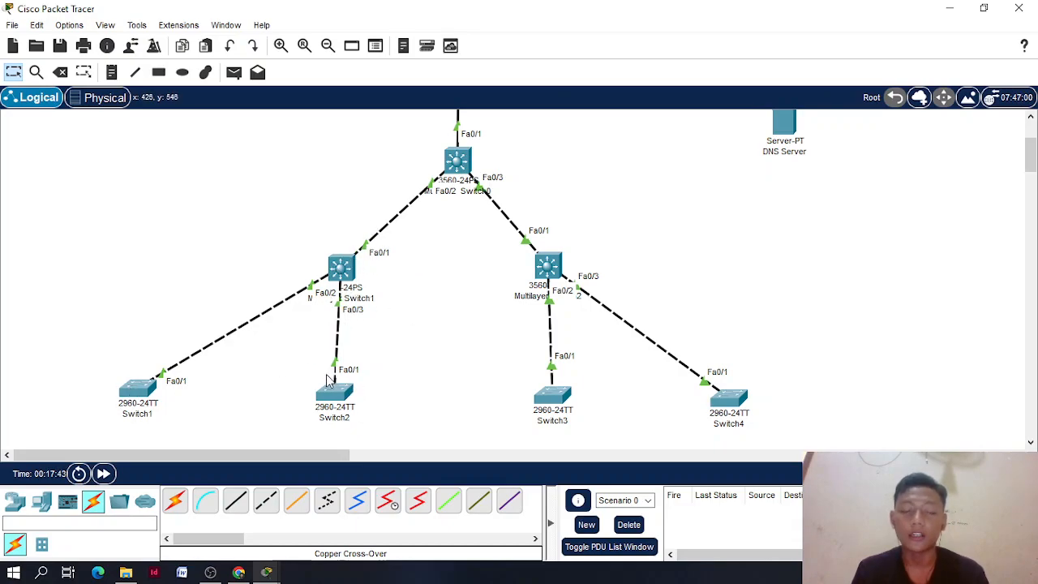
mouse_move(330, 403)
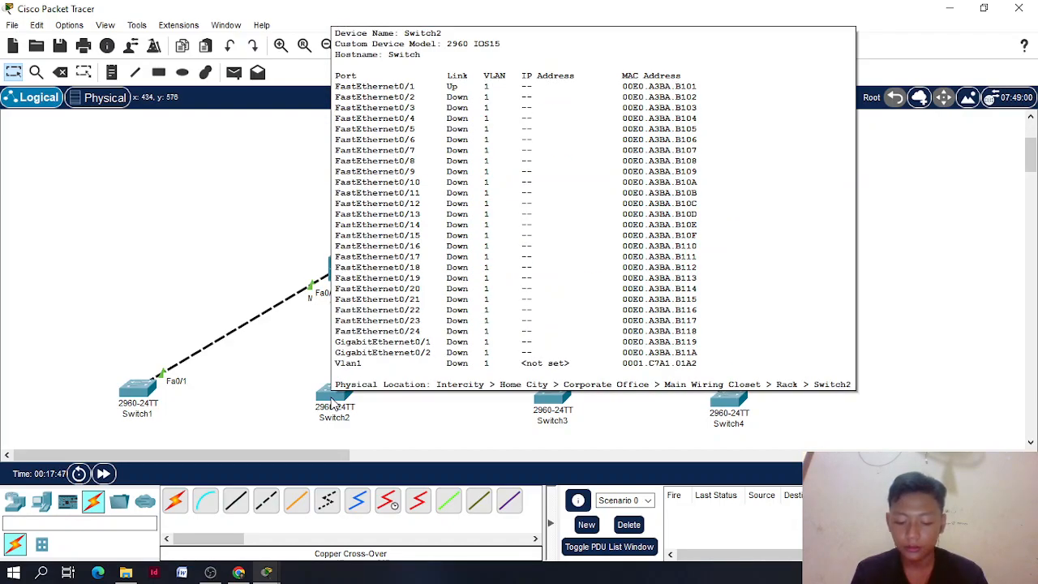
scroll(475, 307, "up", 2)
scroll(474, 307, "down", 6)
scroll(474, 306, "up", 5)
scroll(473, 307, "down", 4)
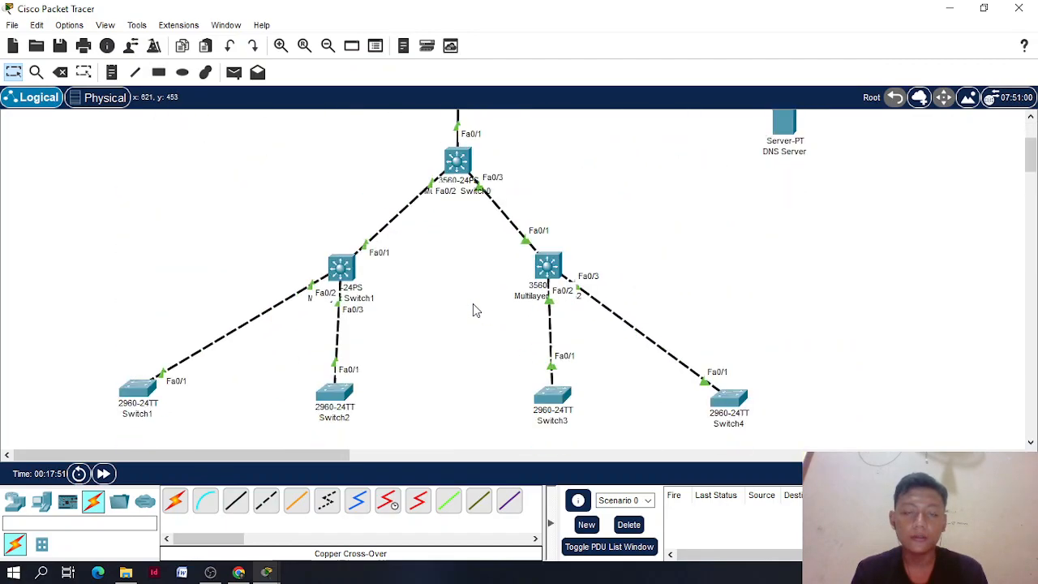
scroll(474, 306, "up", 4)
scroll(473, 306, "down", 2)
scroll(473, 308, "up", 2)
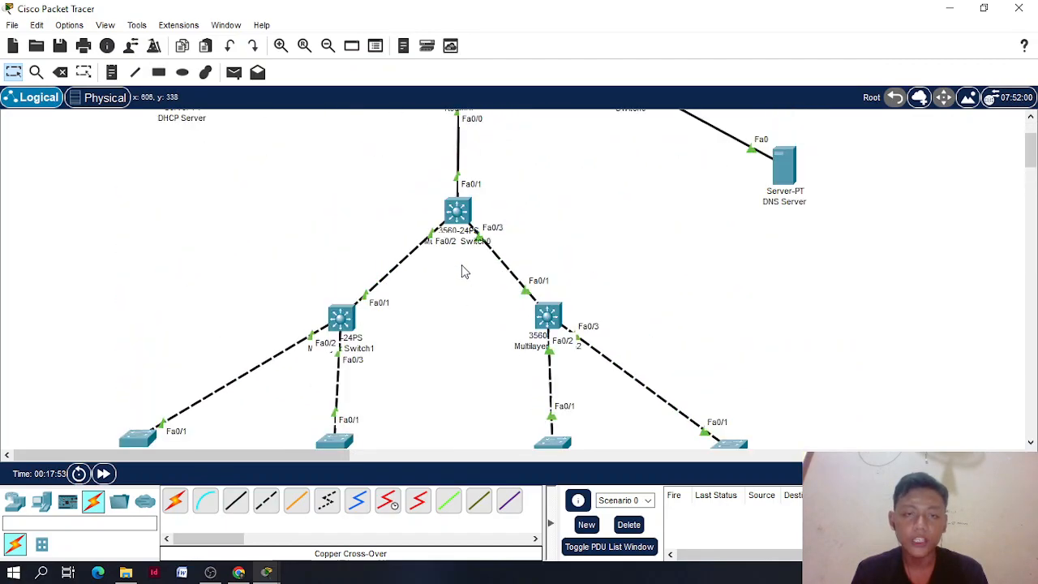
scroll(467, 308, "up", 4)
left_click(459, 312)
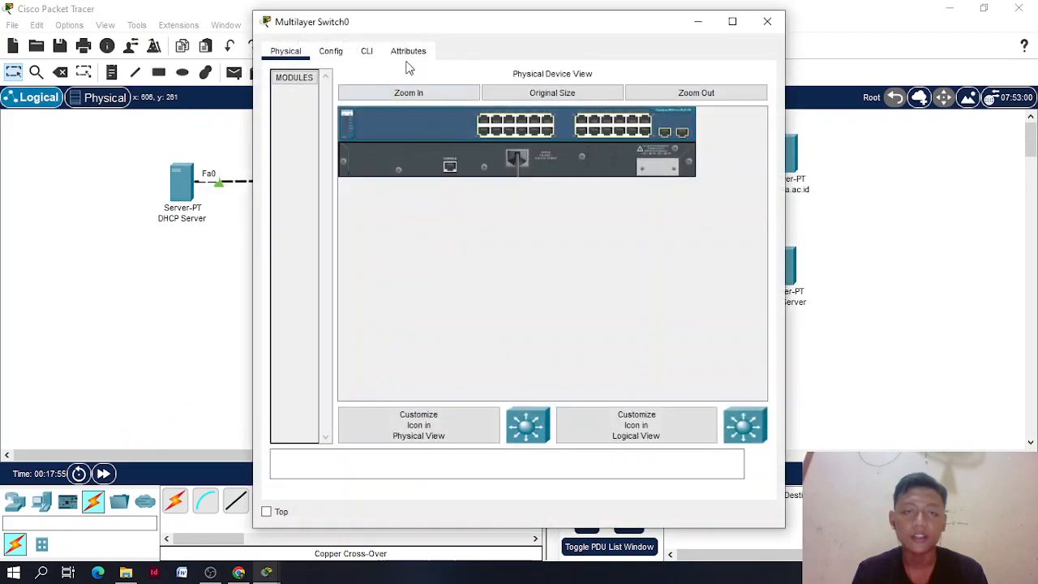
left_click(366, 51)
left_click_drag(380, 28, 397, 118)
left_click(784, 112)
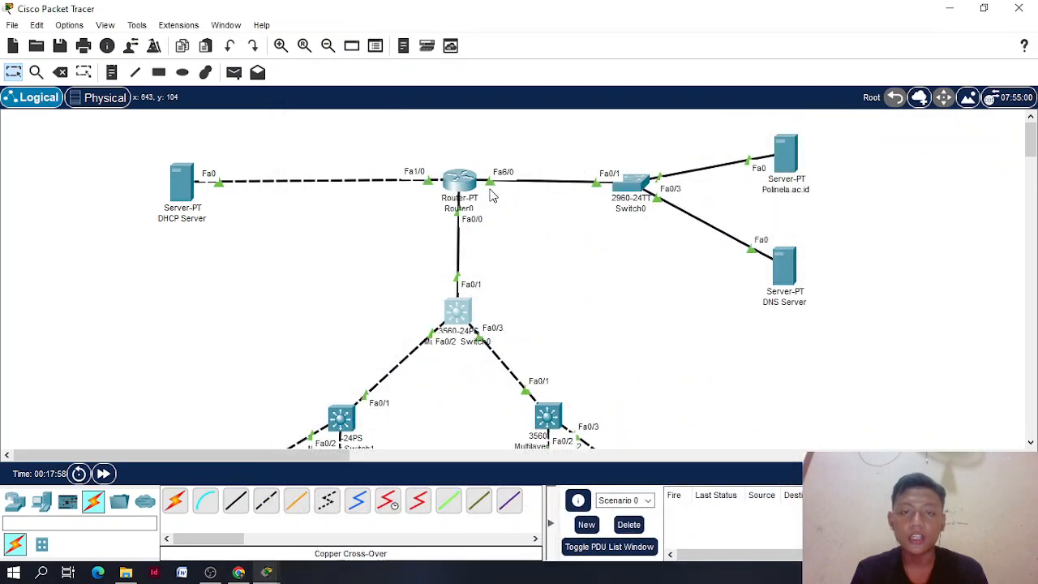
Rename Router0 as Router-Core in the topology
left_click(477, 208)
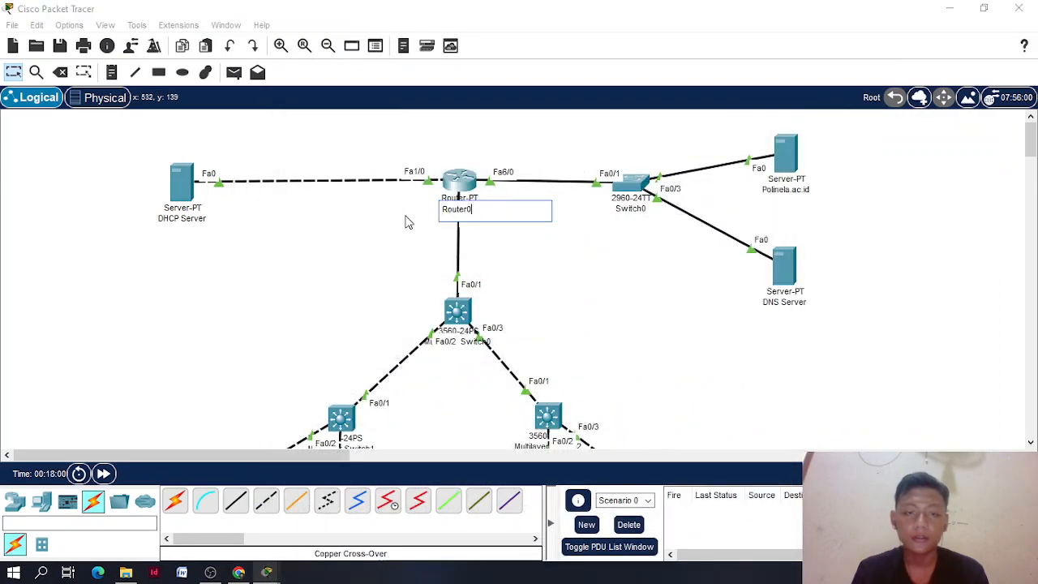
key("BackSpace")
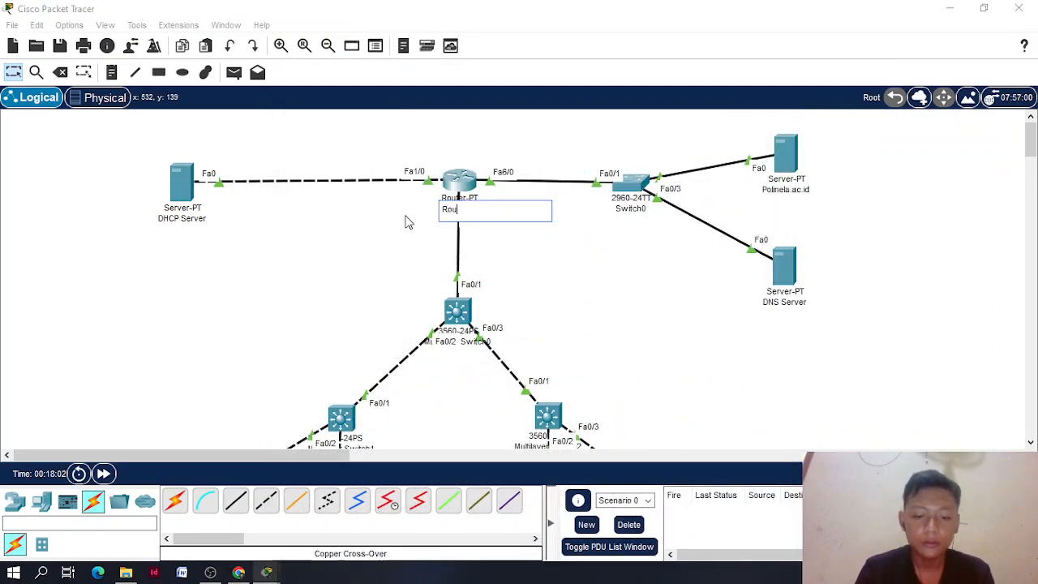
type("outer-Core")
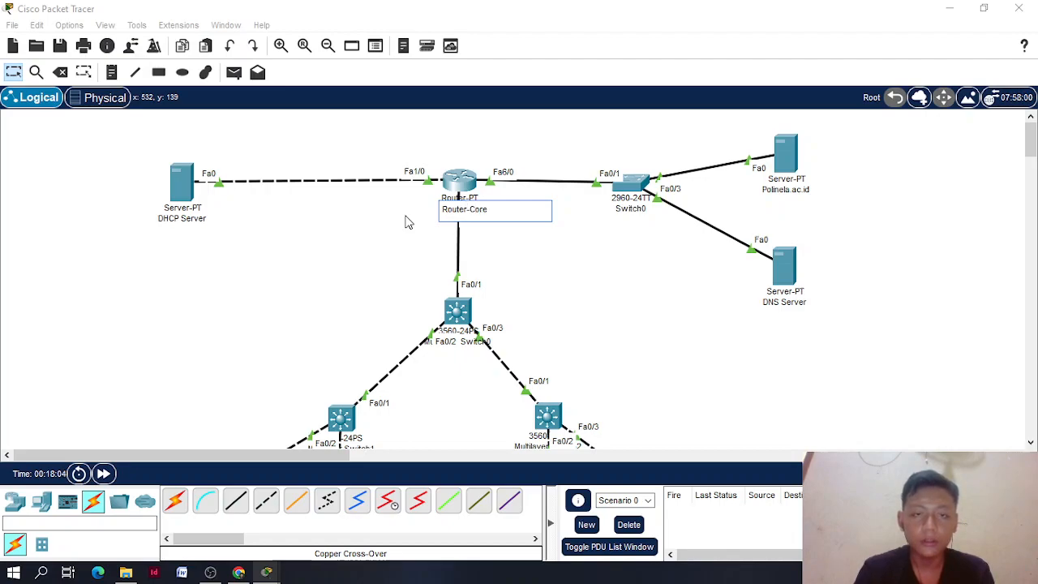
key("Return")
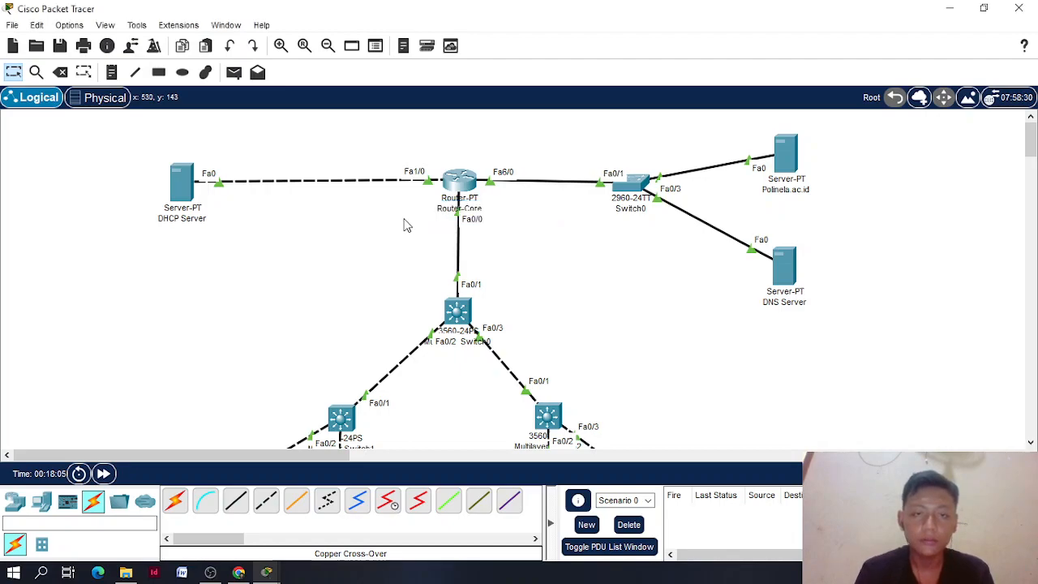
Rename Multilayer Switch0, directly below the router, as SW-Core in the topology
left_click(468, 343)
key("ctrl+a")
type("SW")
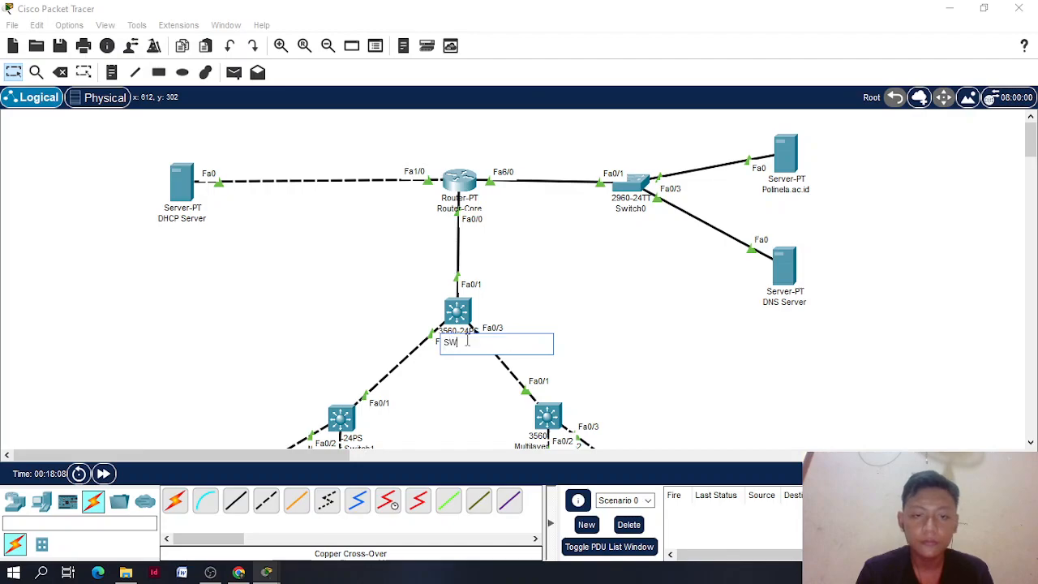
key("Return")
Open SW-Core's command line and answer no to the initial configuration dialog to reach the switch prompt
left_click(457, 311)
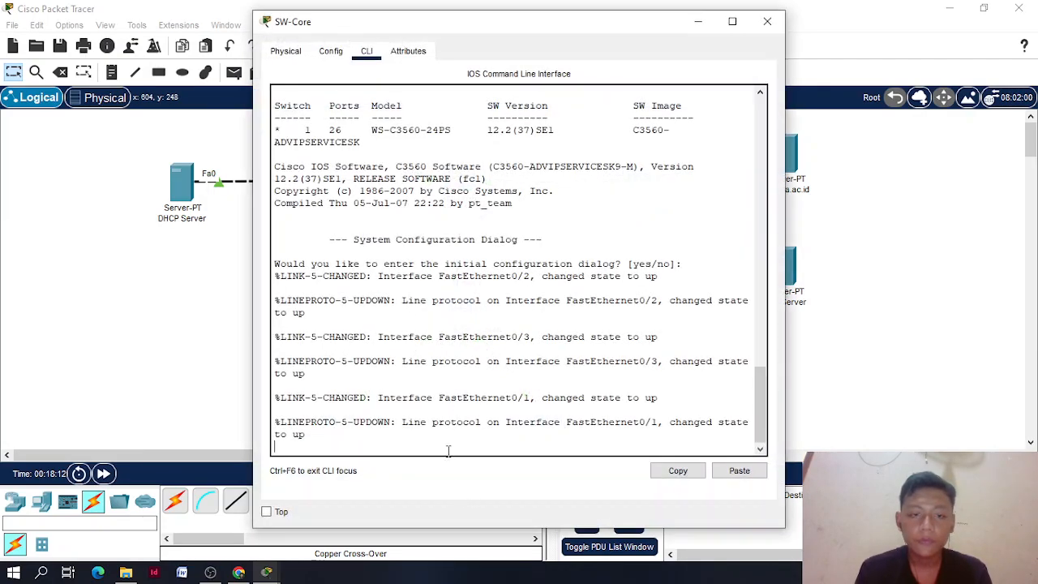
key("Return")
key("Return")
key("Return")
type("no")
key("Return")
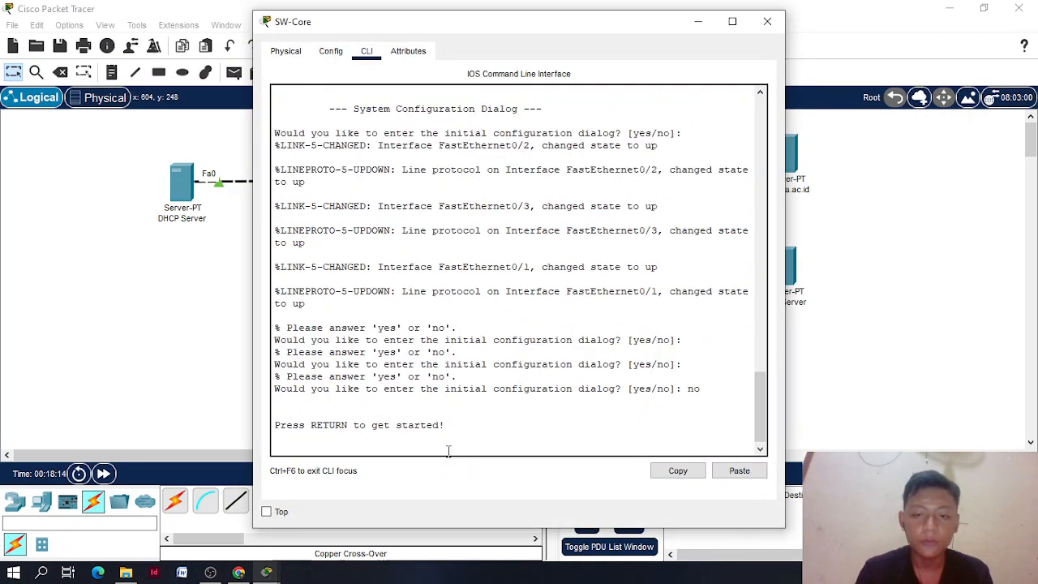
key("Return")
key("Return")
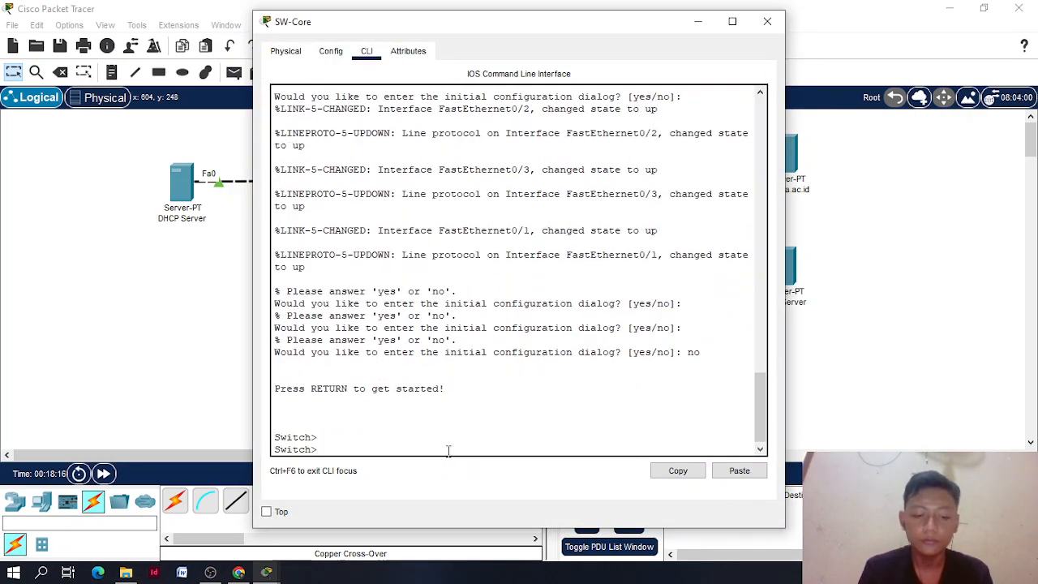
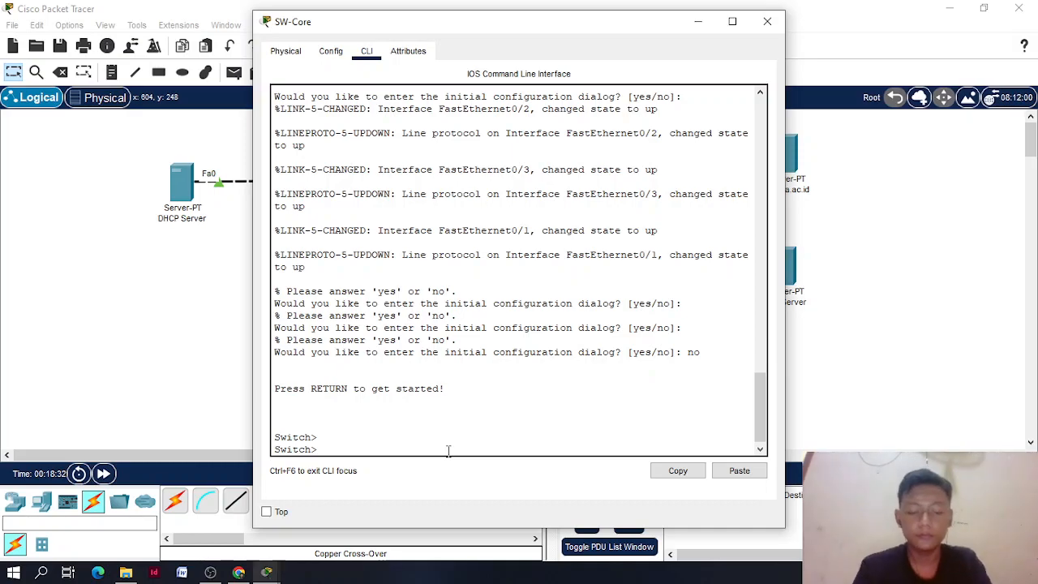
Enter privileged and global configuration mode on the switch and set its hostname to SW-Core
type("en")
key("Return")
type("conf term")
key("Return")
key("Return")
key("Return")
type("host")
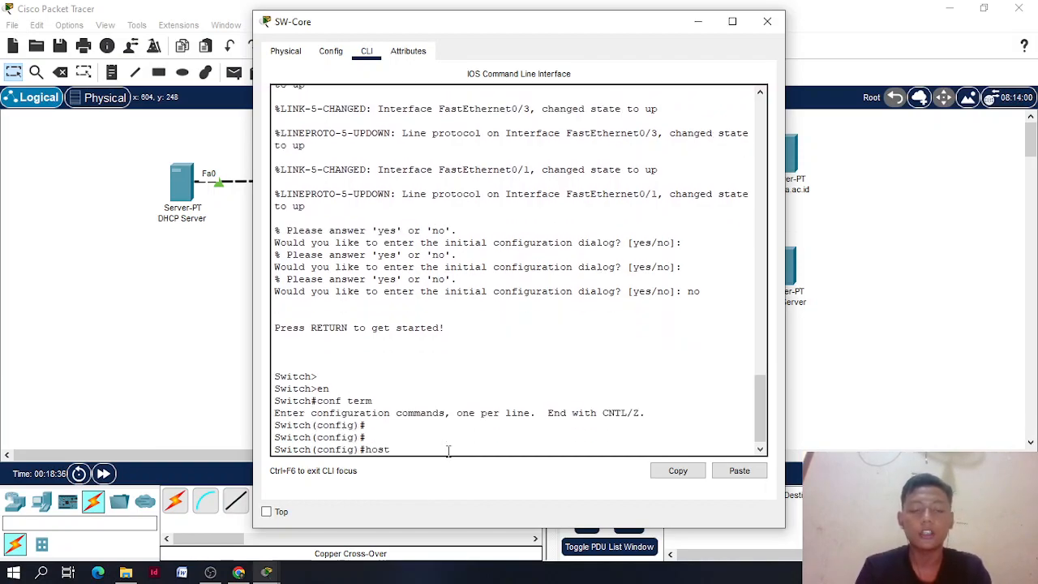
type("name SW-Core")
key("Return")
key("Return")
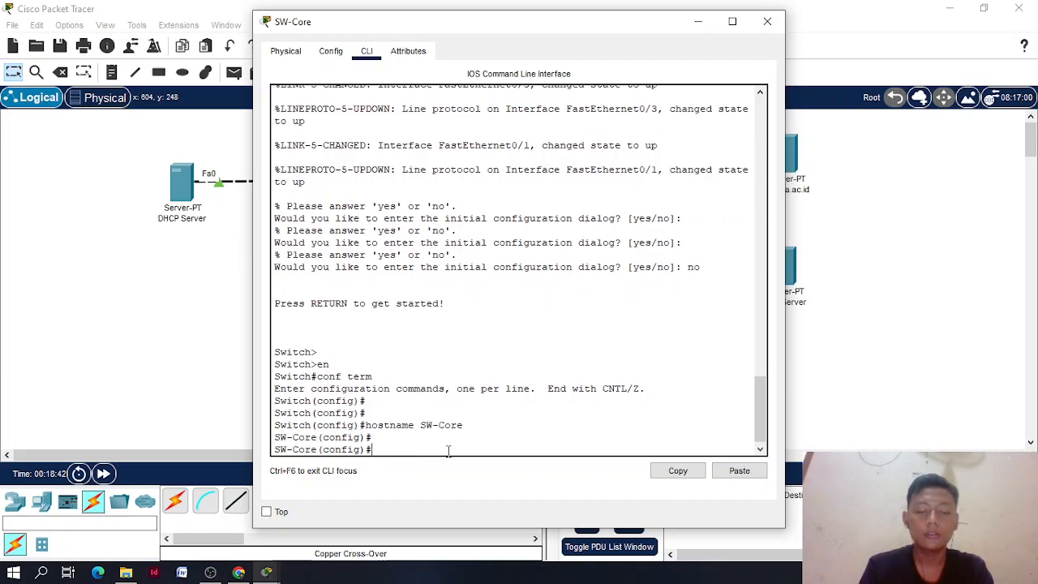
Create VLAN 10 named mahasiswa and VLAN 20 named dosen on SW-Core
left_click_drag(440, 13, 648, 101)
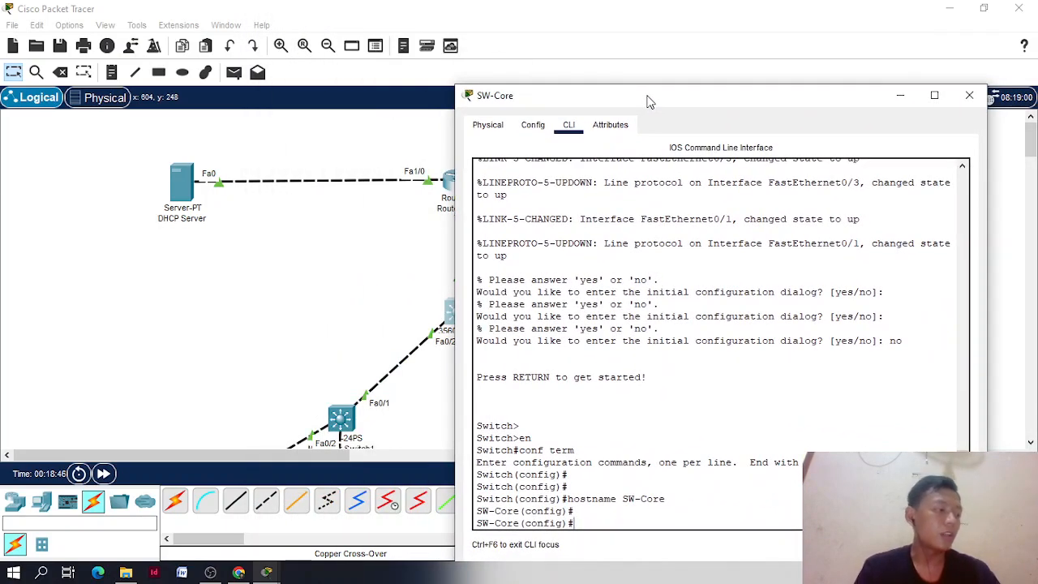
type("vlan 10")
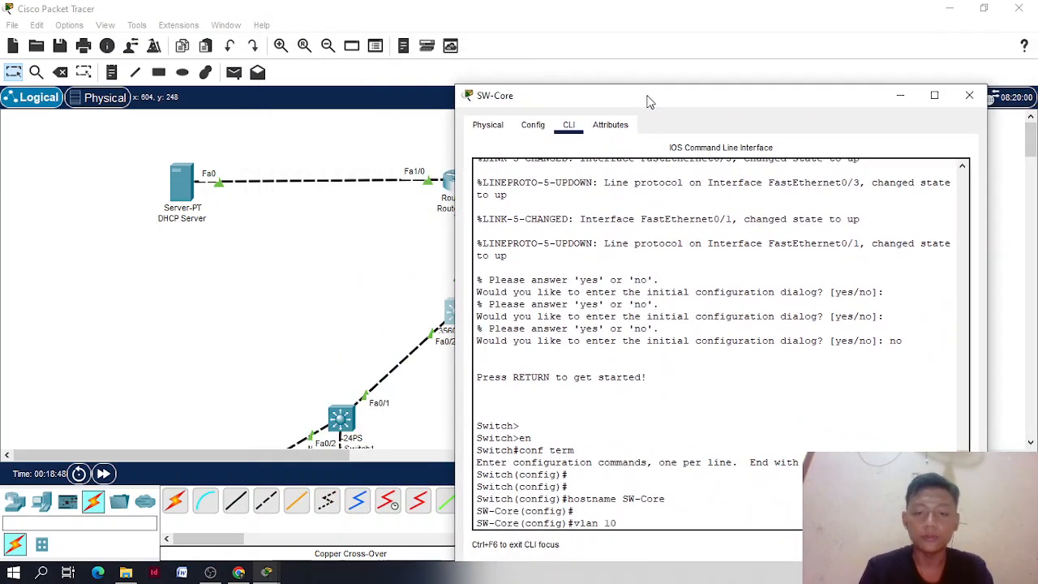
key("Return")
type("mame mahasiswa")
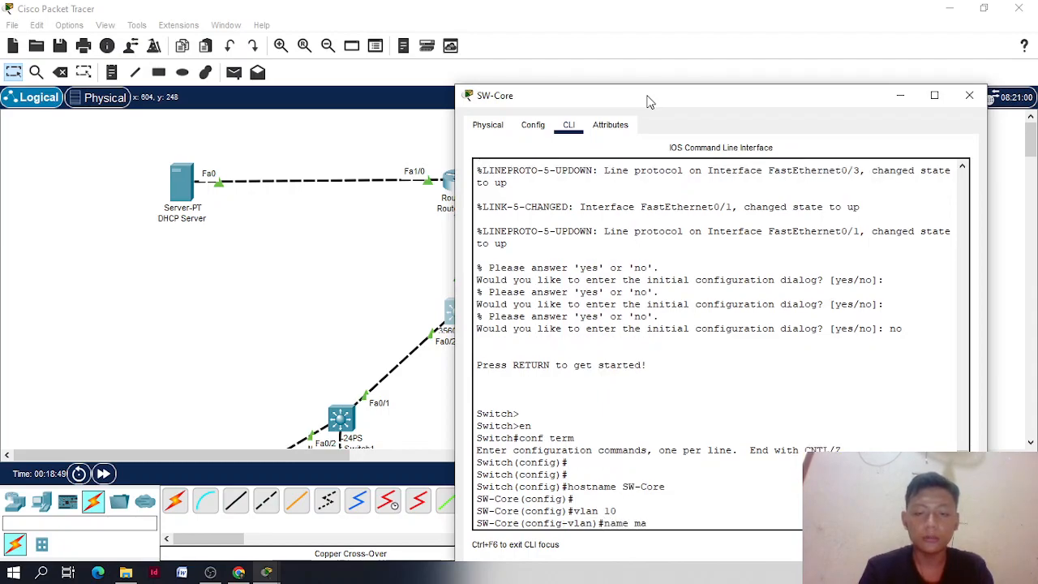
key("Return")
type("vlan 20")
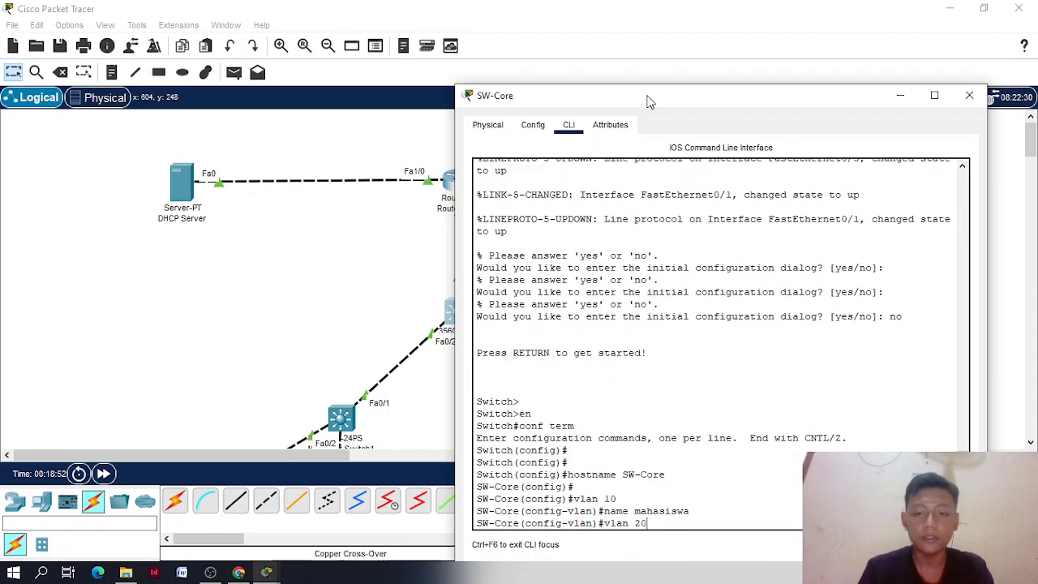
key("Return")
type("name dosen")
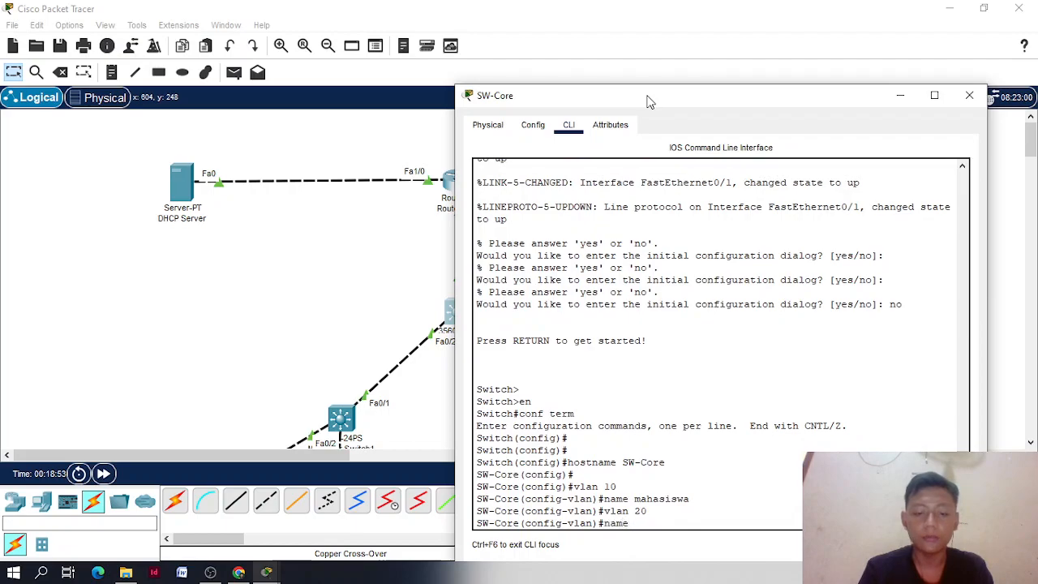
key("Return")
Create VLAN 30 named tamu and VLAN 40 named manajemen on SW-Core
type("vlan)#vlan 30")
key("Return")
type("n")
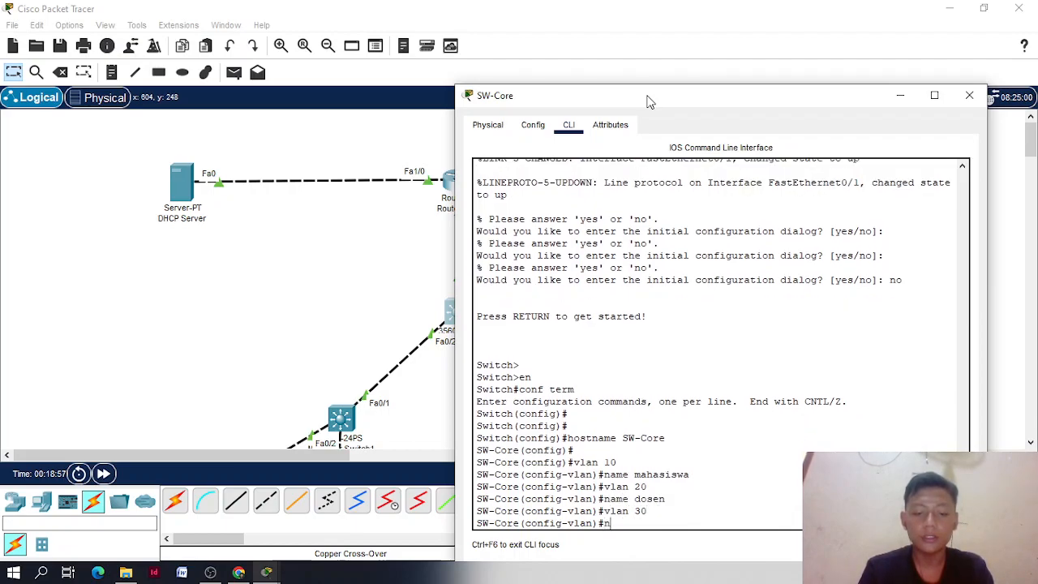
type("ame tamu")
key("Return")
type("vlan 40")
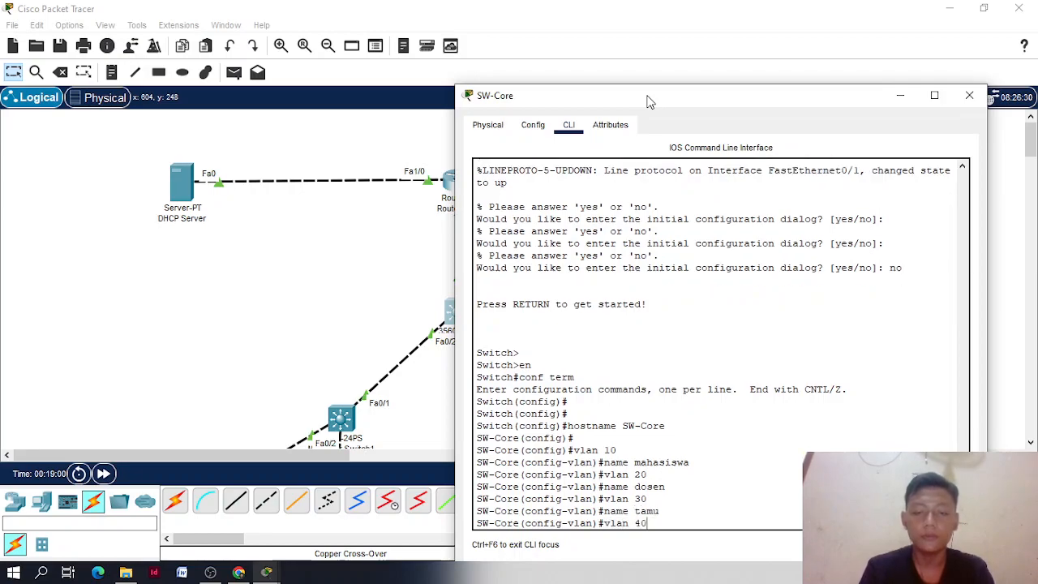
key("Return")
type("nama")
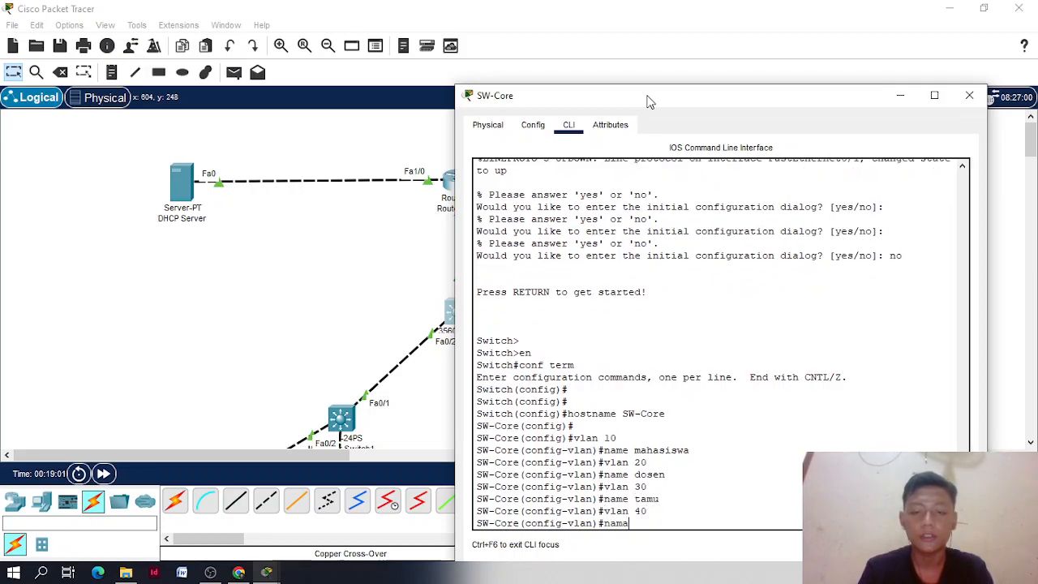
type(" manajemen")
key("Return")
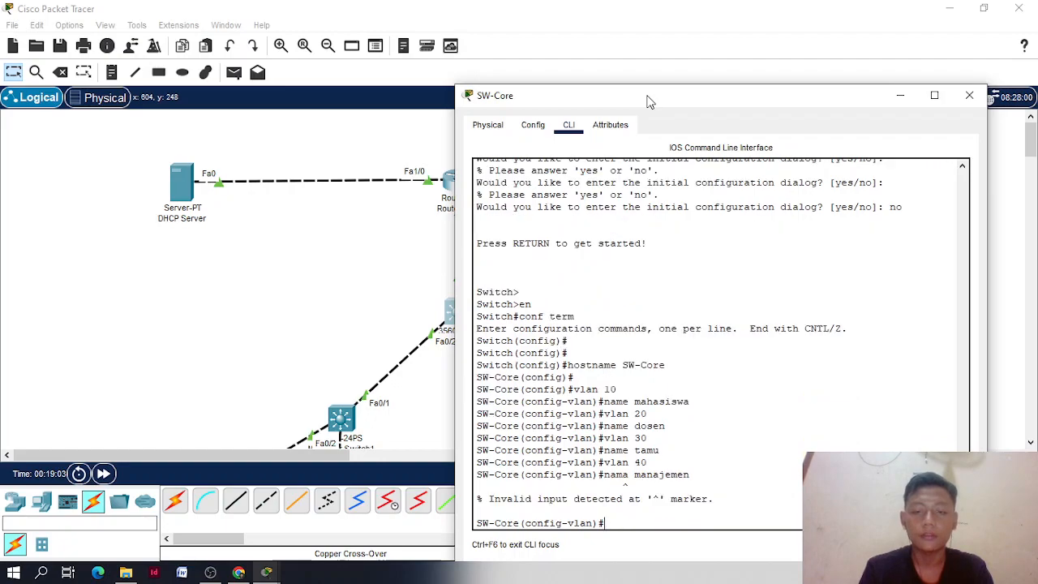
key("Up")
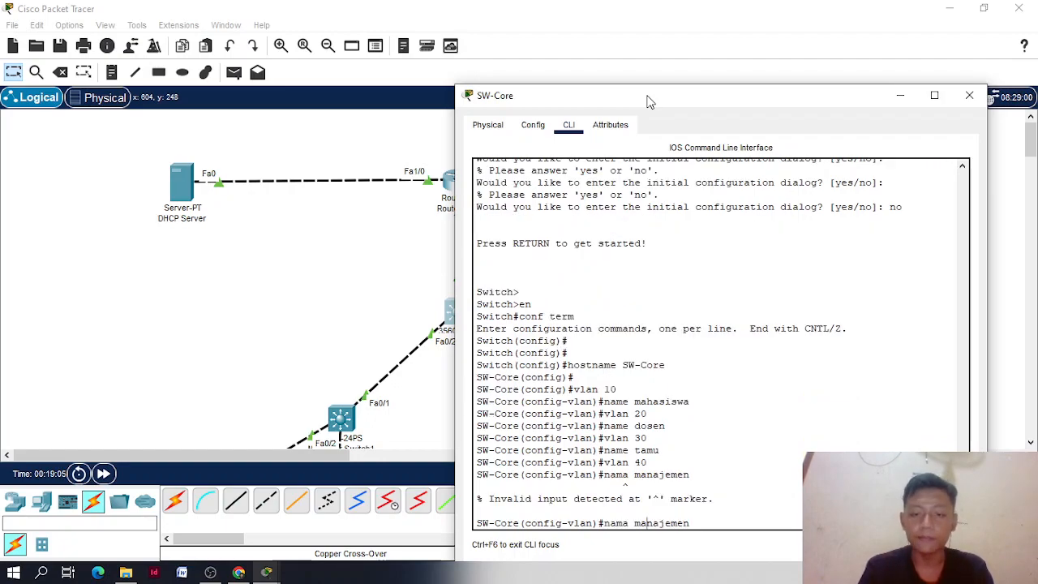
key("Return")
Exit VLAN configuration on SW-Core, display its VLAN table and return to privileged mode
type("exit")
key("Return")
type("do")
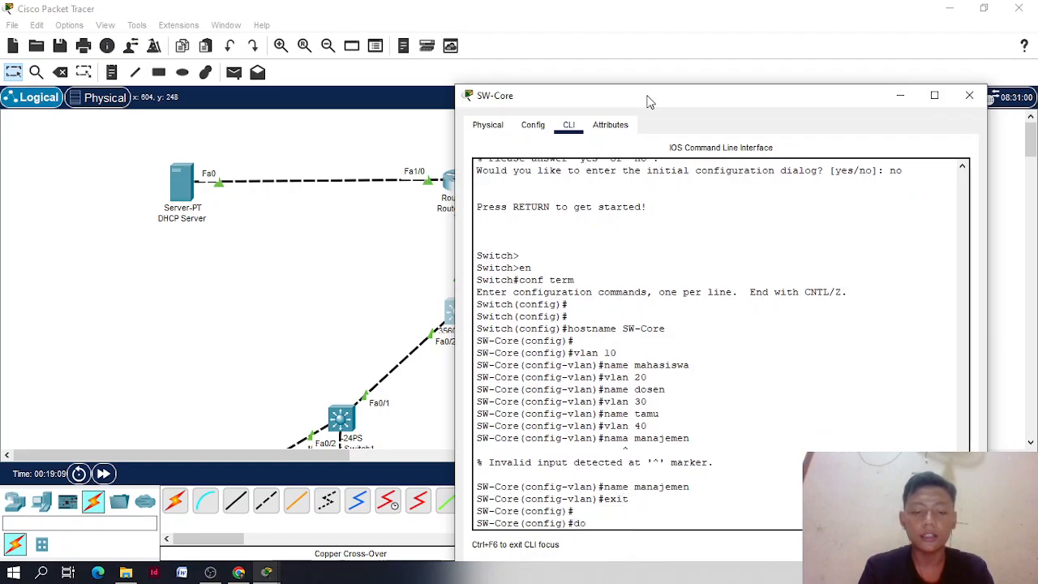
type(" s")
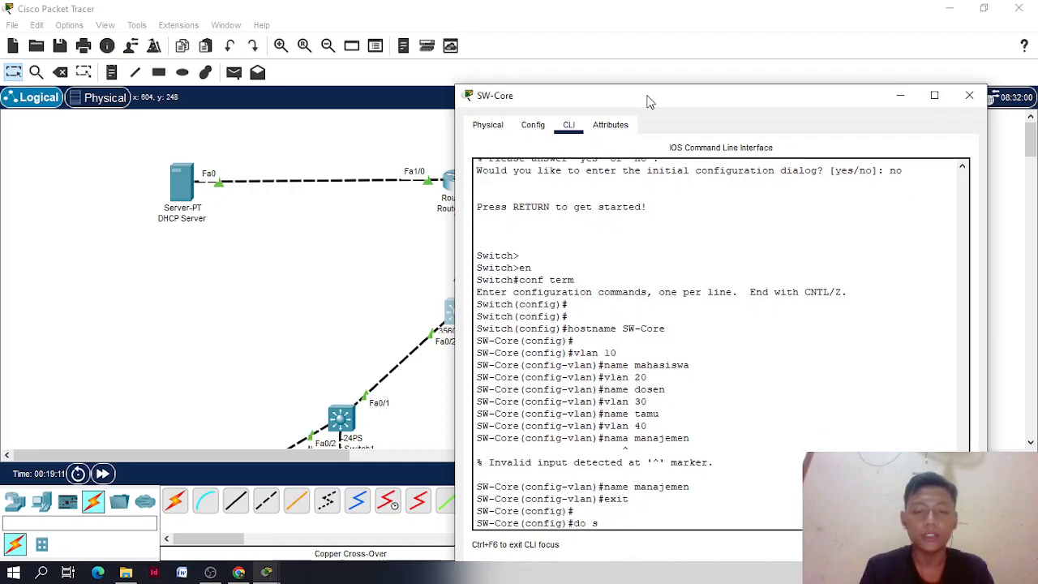
type("h")
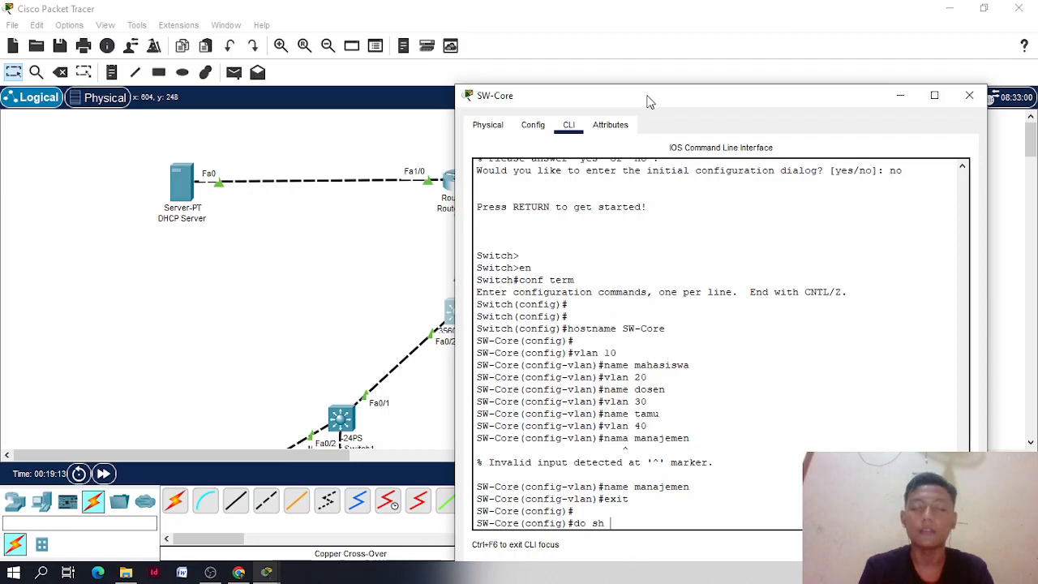
type(" vlan")
key("Return")
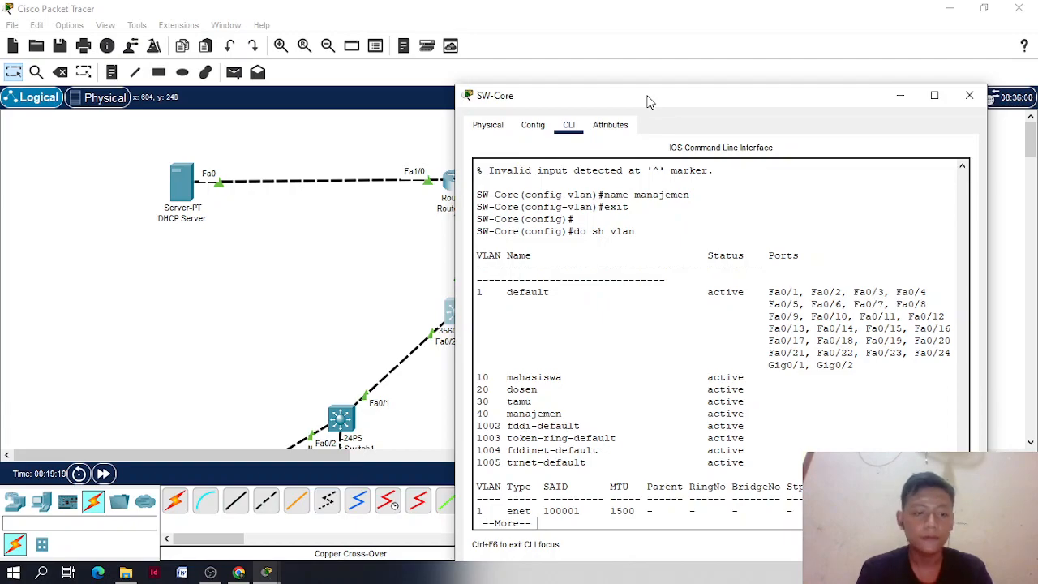
key("space")
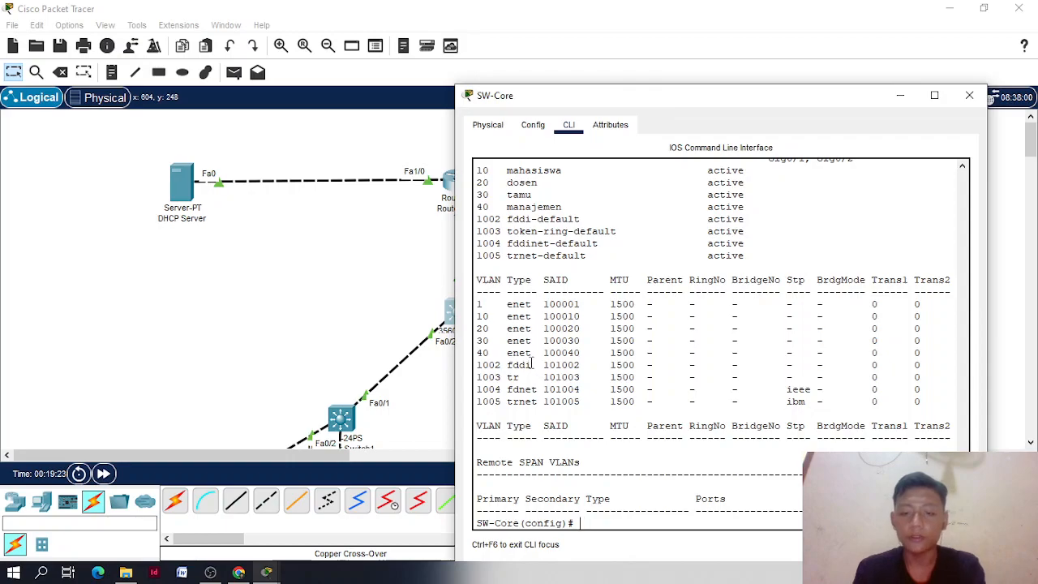
key("ctrl+z")
key("Return")
key("Return")
key("Return")
key("Return")
key("Return")
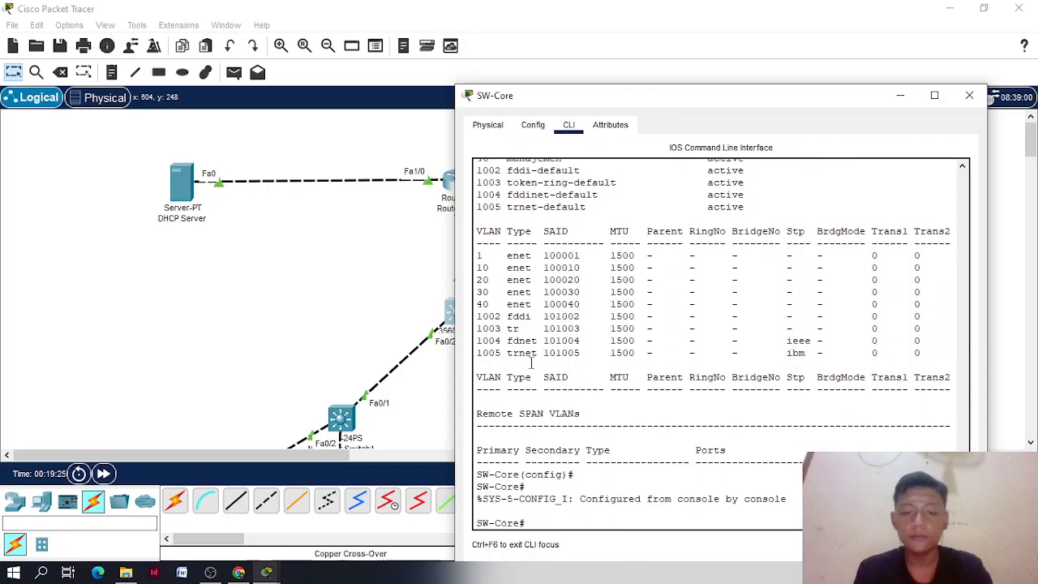
Switch to Chrome and consult the VLAN subnet table in Project 1 RBJK -2023 (2).pdf
left_click(239, 572)
left_click(253, 54)
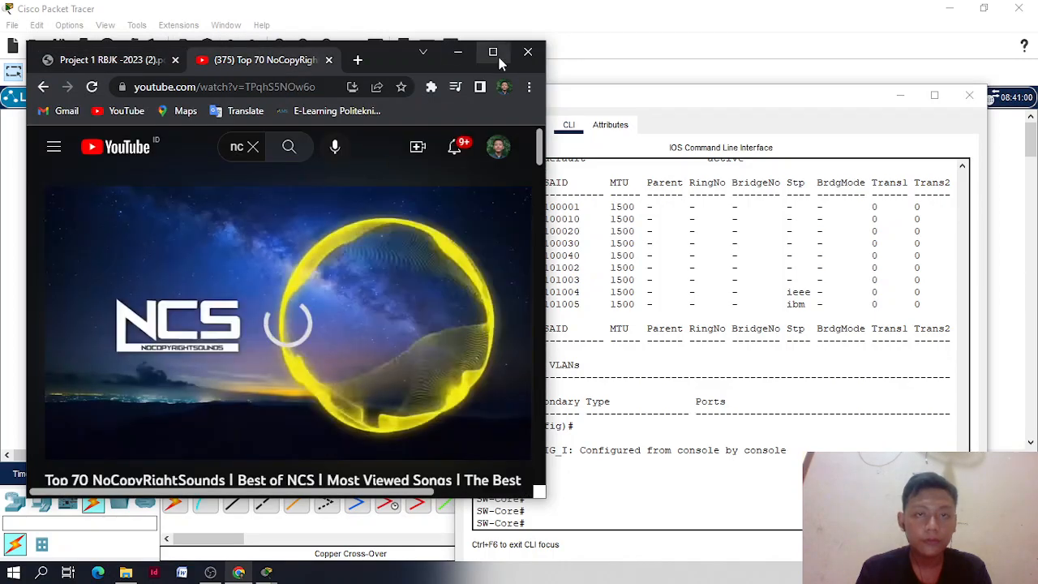
left_click(492, 51)
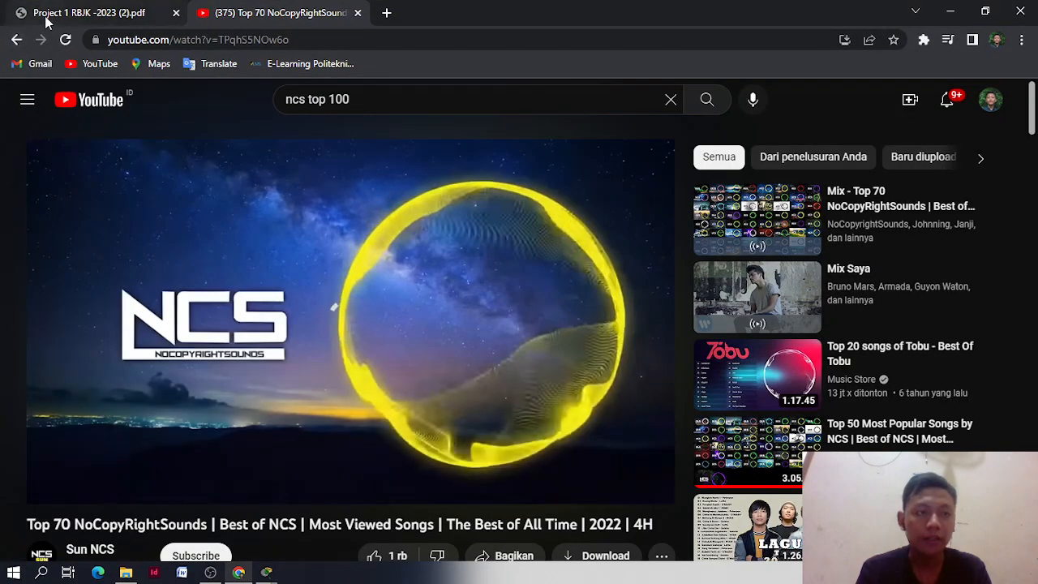
left_click(13, 16)
left_click(284, 14)
left_click(153, 16)
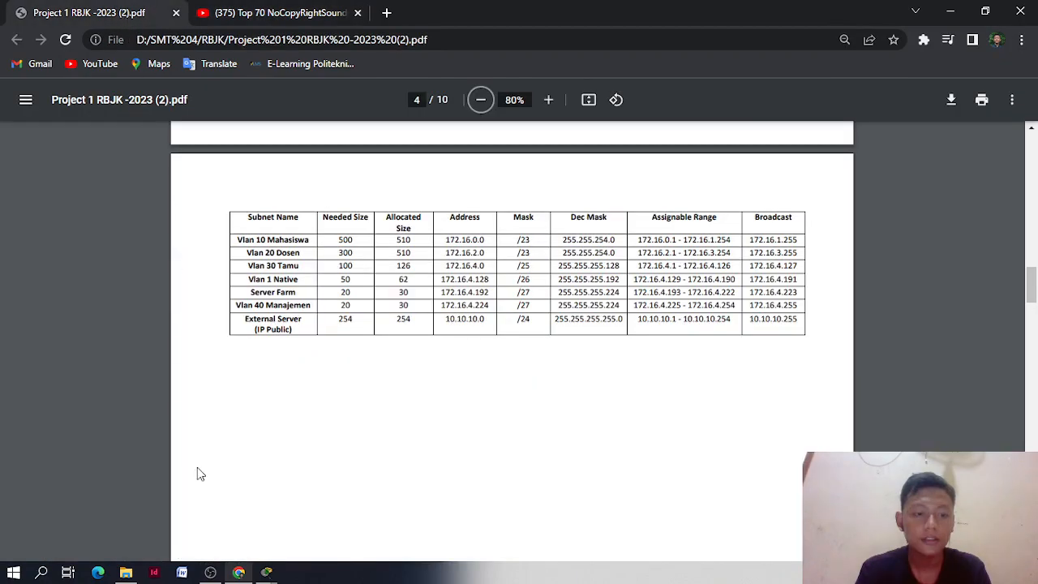
Return to Packet Tracer and examine the links between Router-Core, SW-Core and the lower switches
mouse_move(266, 573)
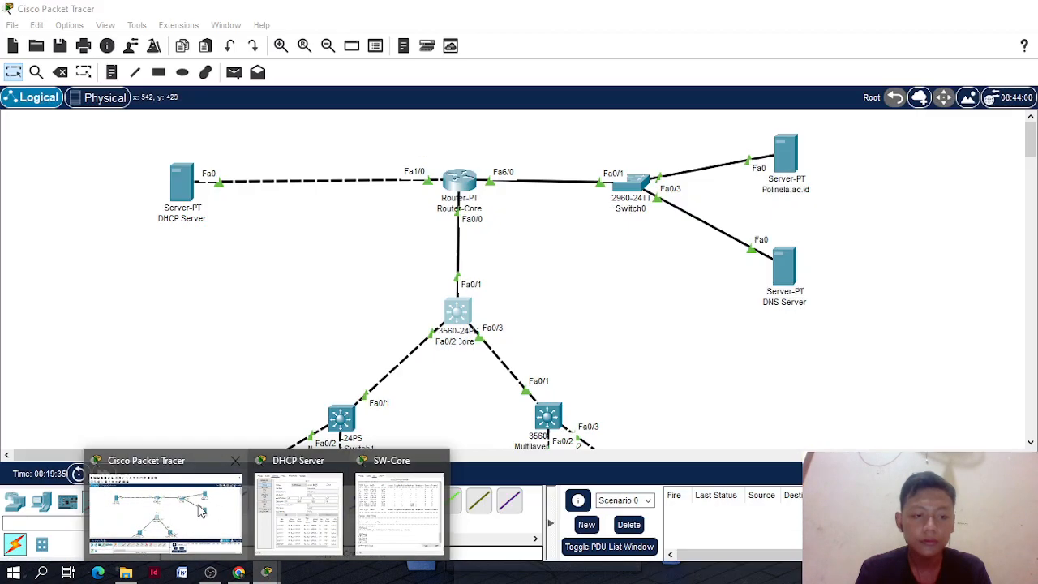
left_click(162, 510)
scroll(347, 332, "down", 2)
scroll(347, 332, "up", 1)
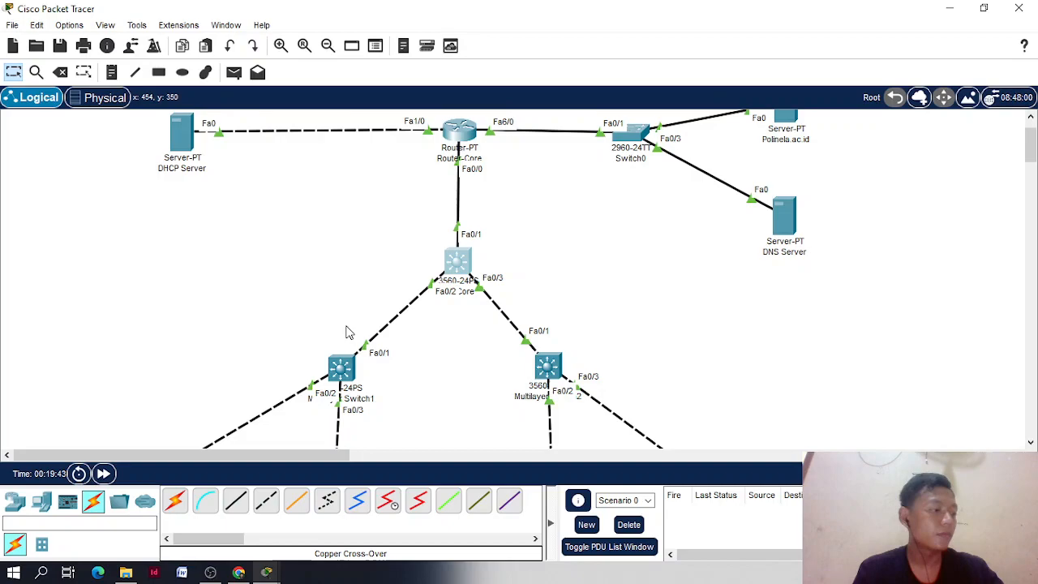
scroll(373, 342, "down", 2)
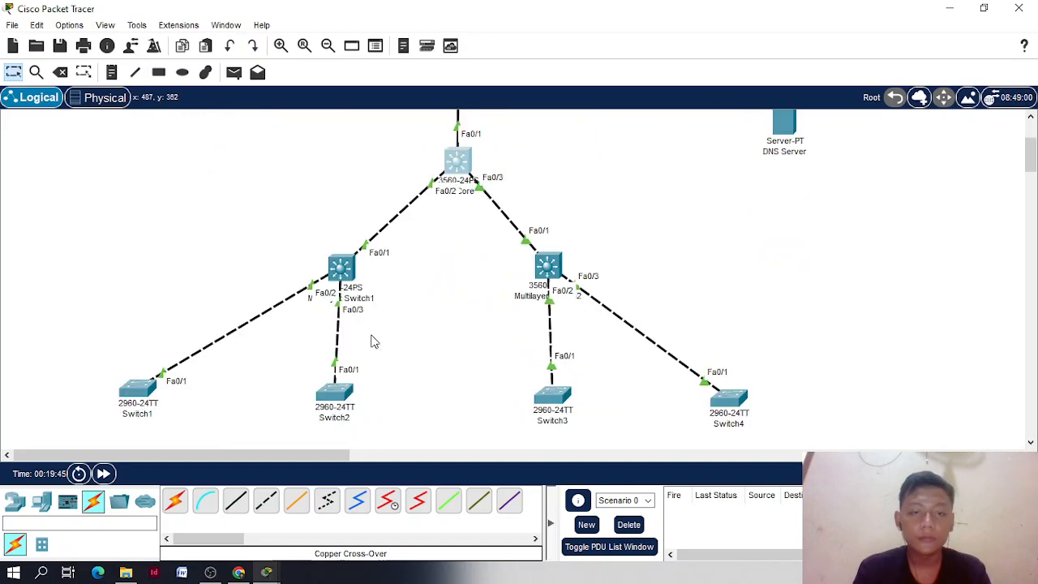
scroll(377, 324, "down", 1)
scroll(398, 284, "up", 3)
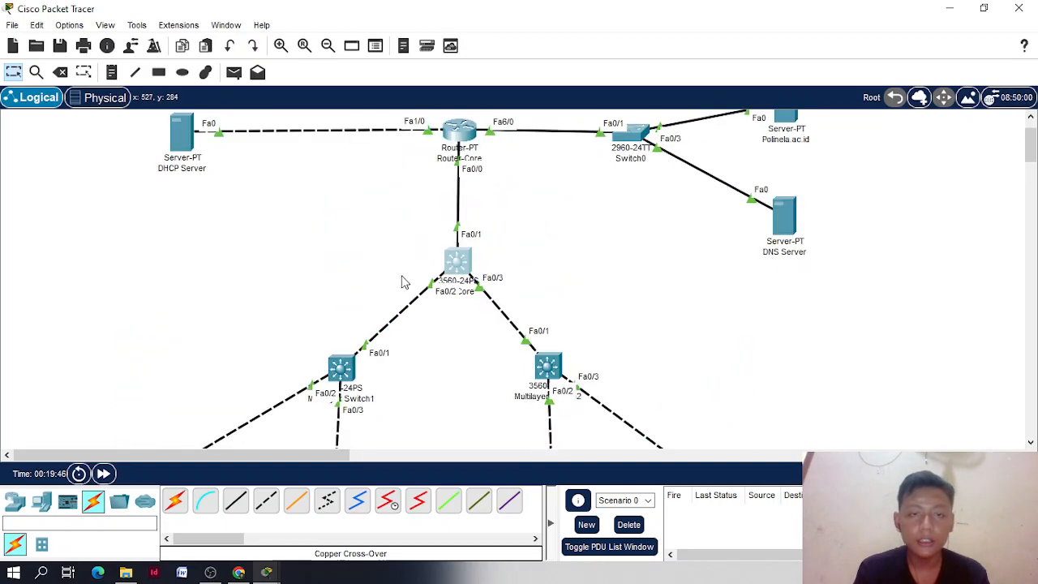
left_click(452, 264)
left_click_drag(588, 109, 627, 103)
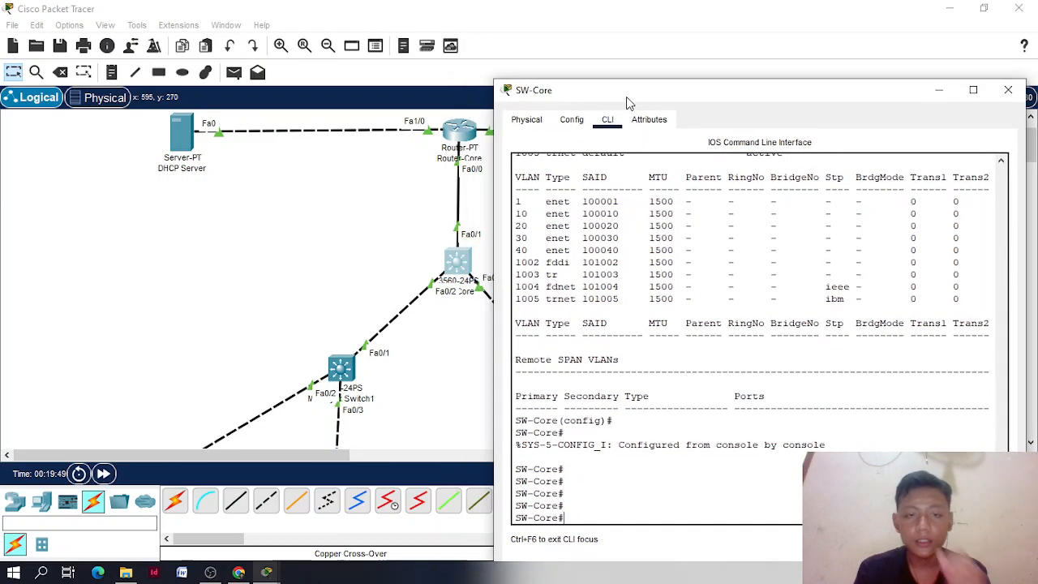
left_click(938, 90)
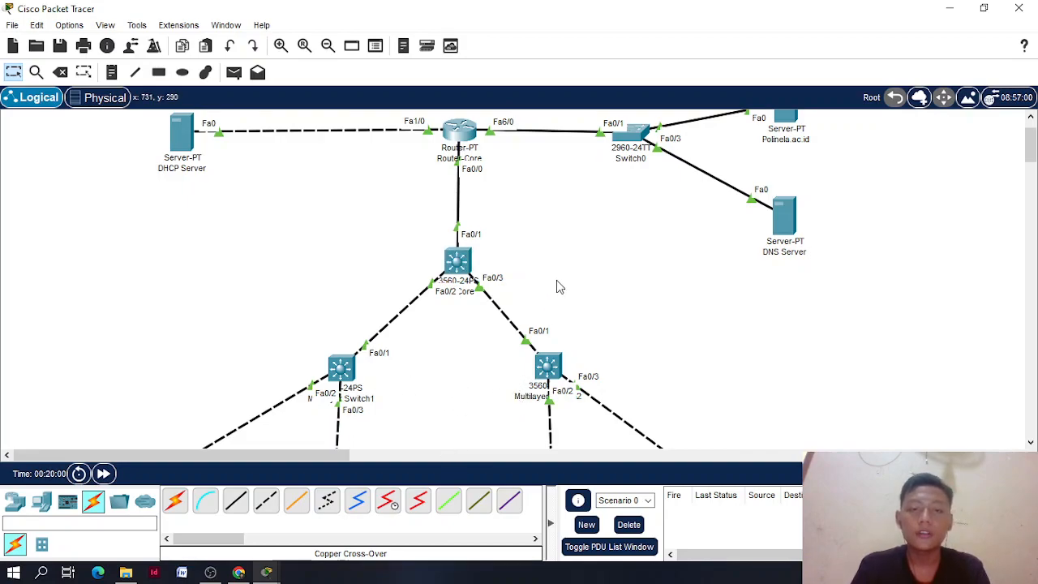
Enter global configuration mode in SW-Core's command line and select interface fa0/1
left_click(459, 261)
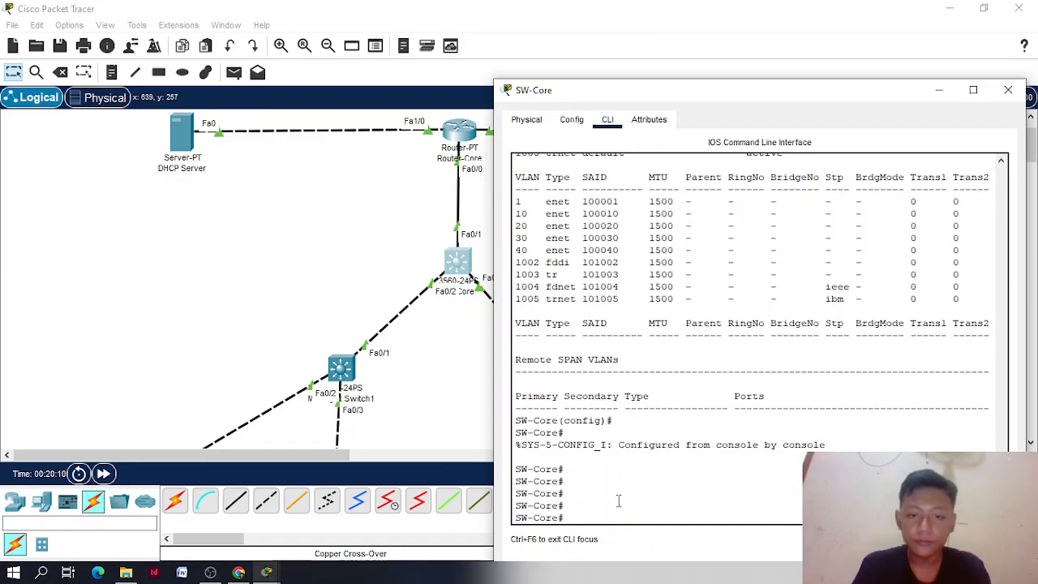
type("conf term")
key("Return")
key("Return")
key("Return")
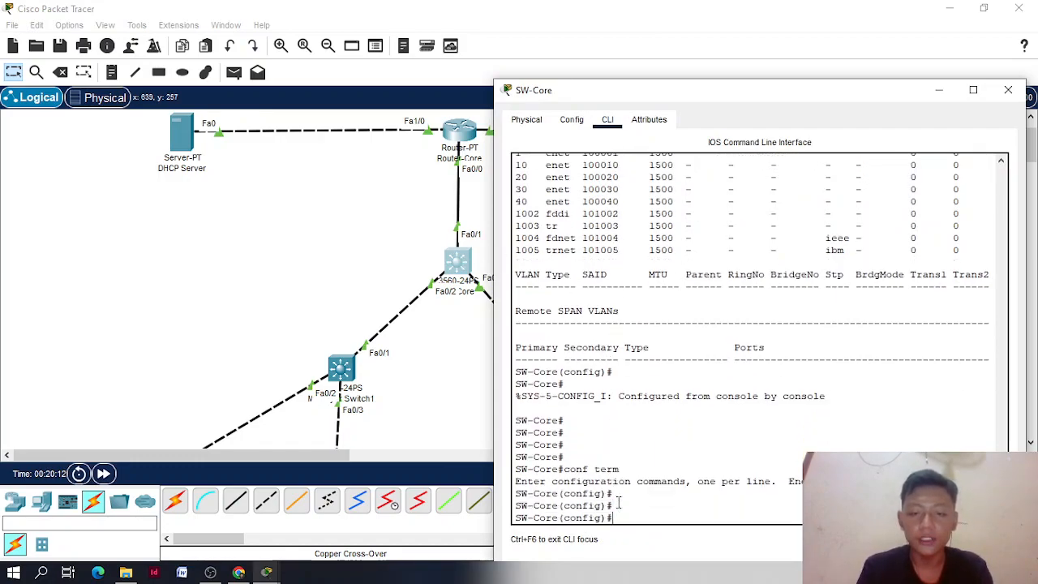
type("int fa")
type("0.")
type("1")
key("Return")
Try to set SW-Core's fa0/1 interface to trunk mode
type("s")
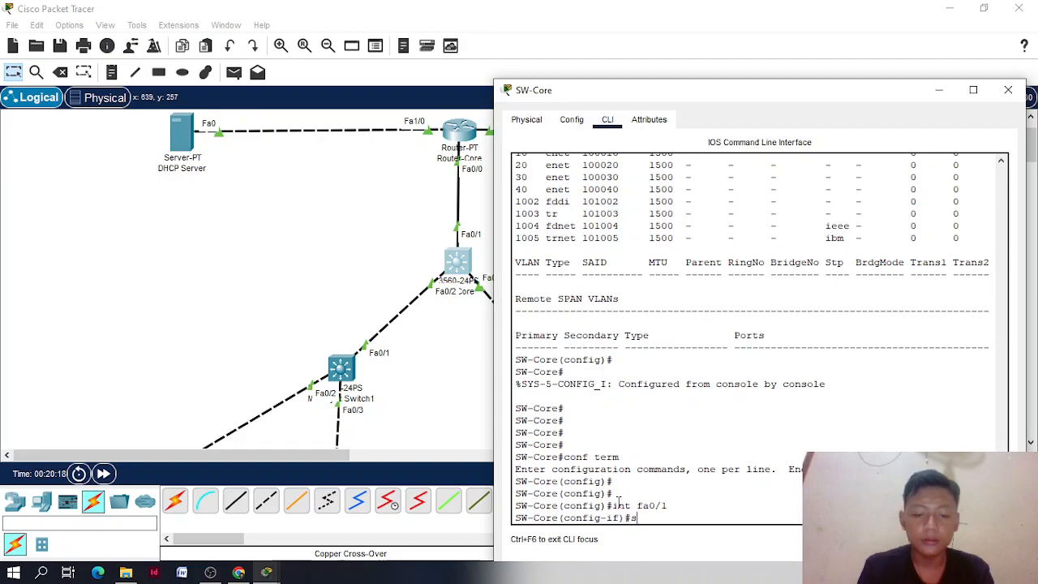
type("witchport mod")
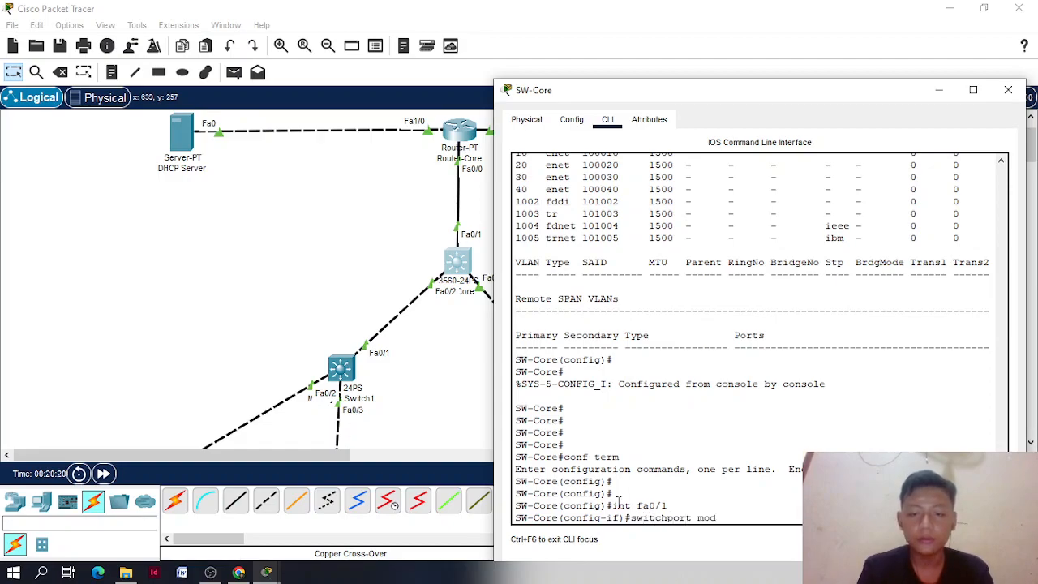
type("e trunk")
key("Return")
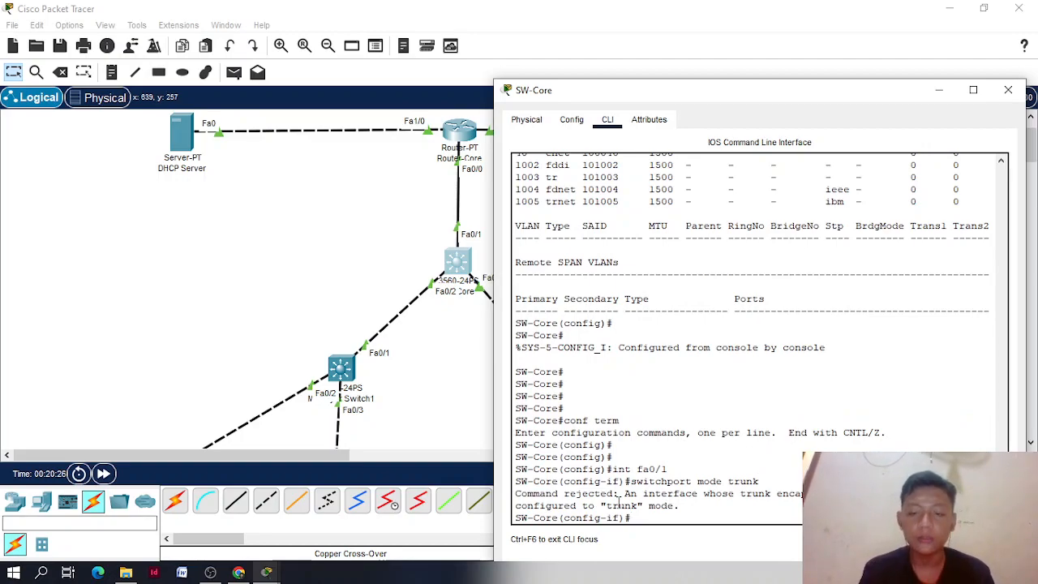
Set the trunk encapsulation of fa0/1 to dot1q and its switchport mode to trunk
key("Up")
key("BackSpace")
key("BackSpace")
key("BackSpace")
key("BackSpace")
key("BackSpace")
key("BackSpace")
key("BackSpace")
key("BackSpace")
key("BackSpace")
key("BackSpace")
key("BackSpace")
key("BackSpace")
key("BackSpace")
key("BackSpace")
key("BackSpace")
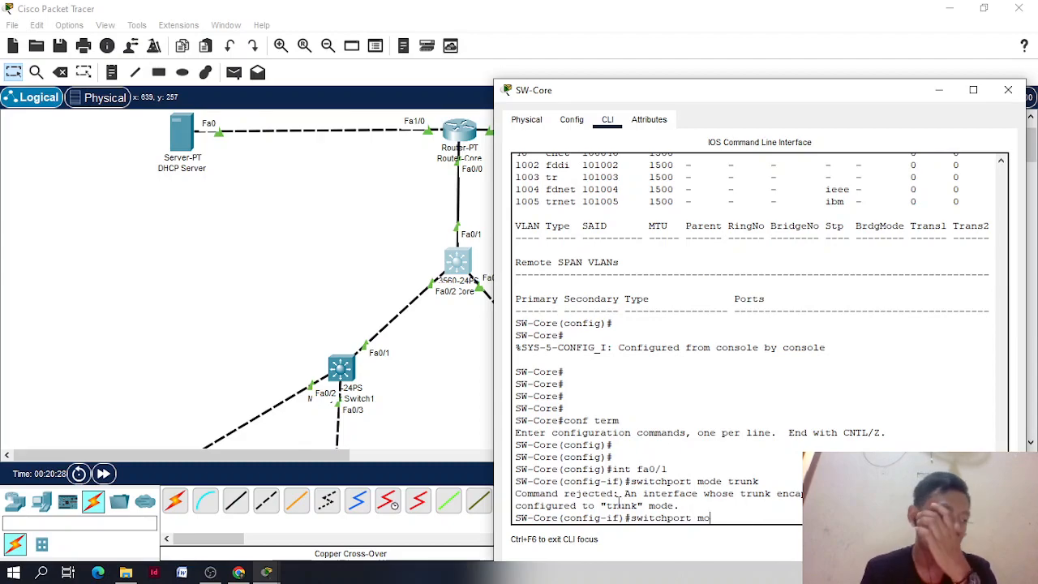
type("p")
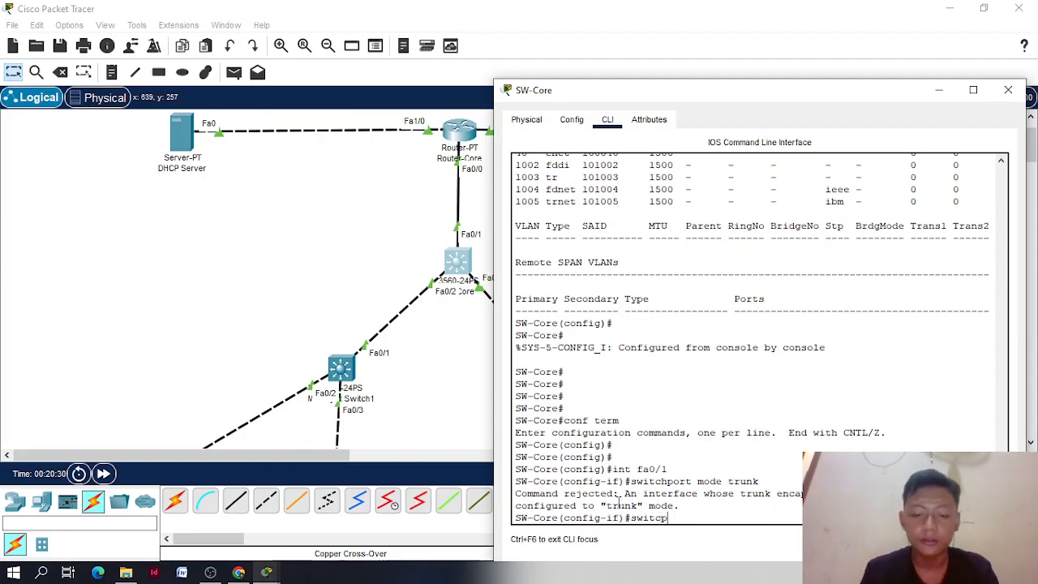
type("port tru")
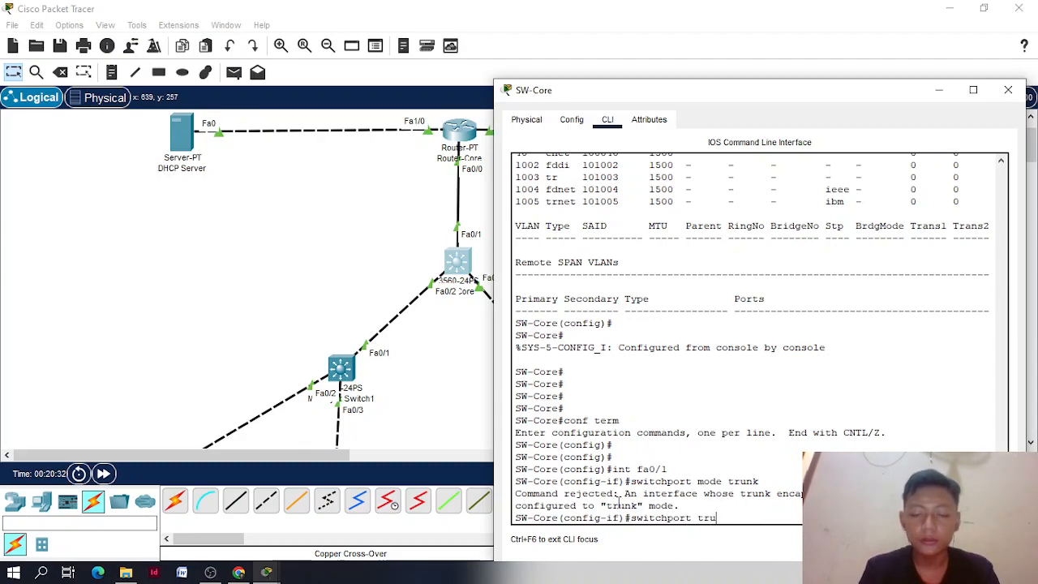
type("nk encaps")
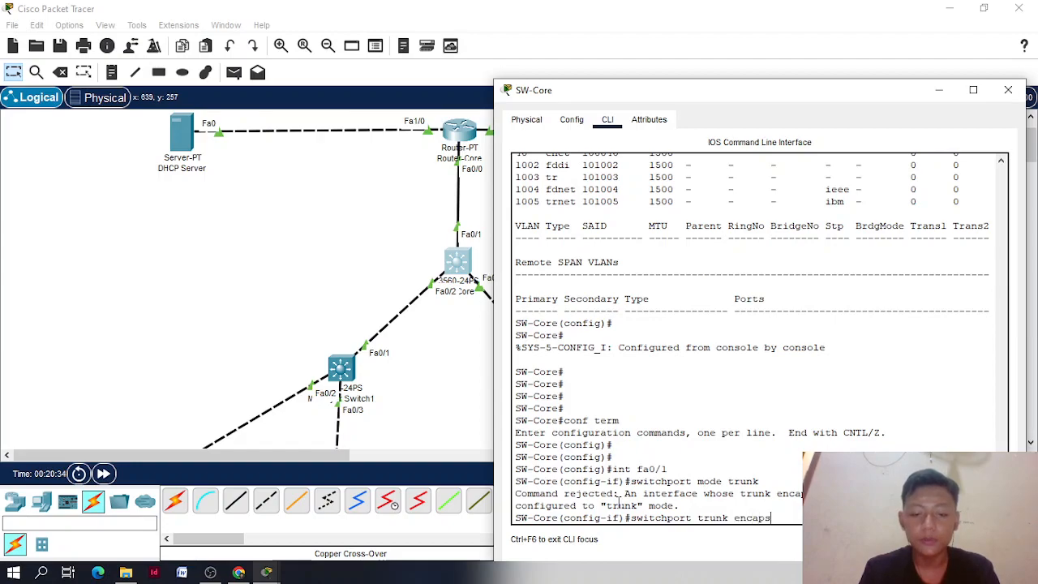
type("ulati")
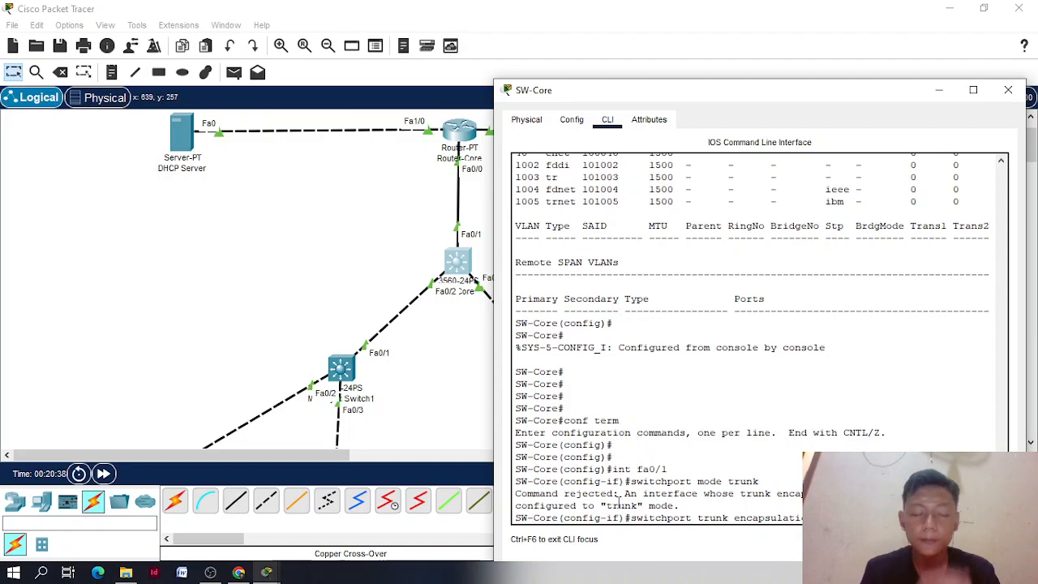
key("Return")
key("Up")
key("Up")
key("Return")
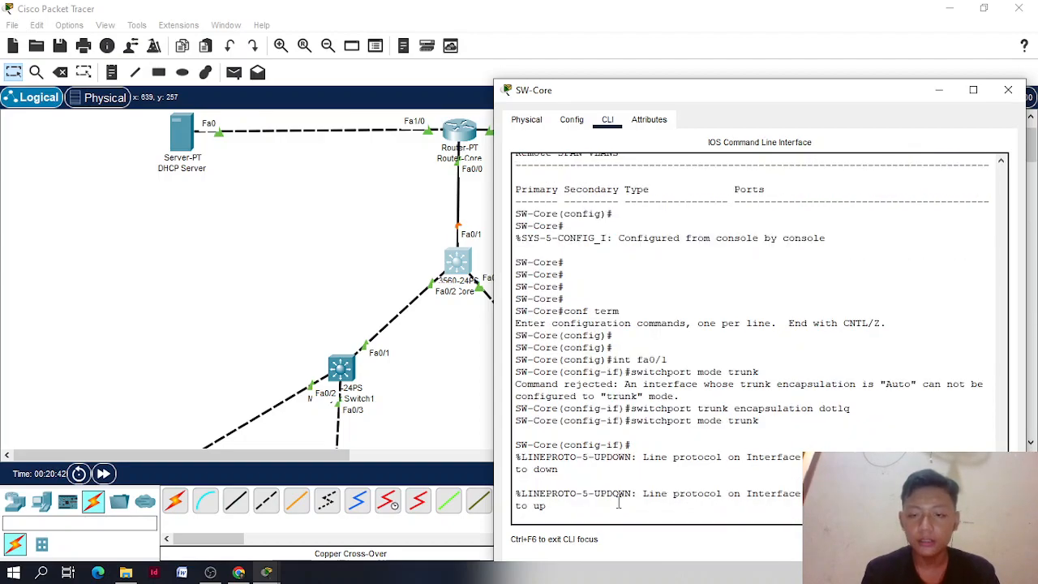
key("Up")
key("BackSpace")
key("BackSpace")
key("BackSpace")
key("BackSpace")
key("BackSpace")
key("BackSpace")
key("BackSpace")
key("BackSpace")
key("BackSpace")
key("BackSpace")
key("BackSpace")
key("BackSpace")
key("BackSpace")
key("BackSpace")
key("BackSpace")
key("BackSpace")
key("BackSpace")
key("BackSpace")
key("BackSpace")
key("BackSpace")
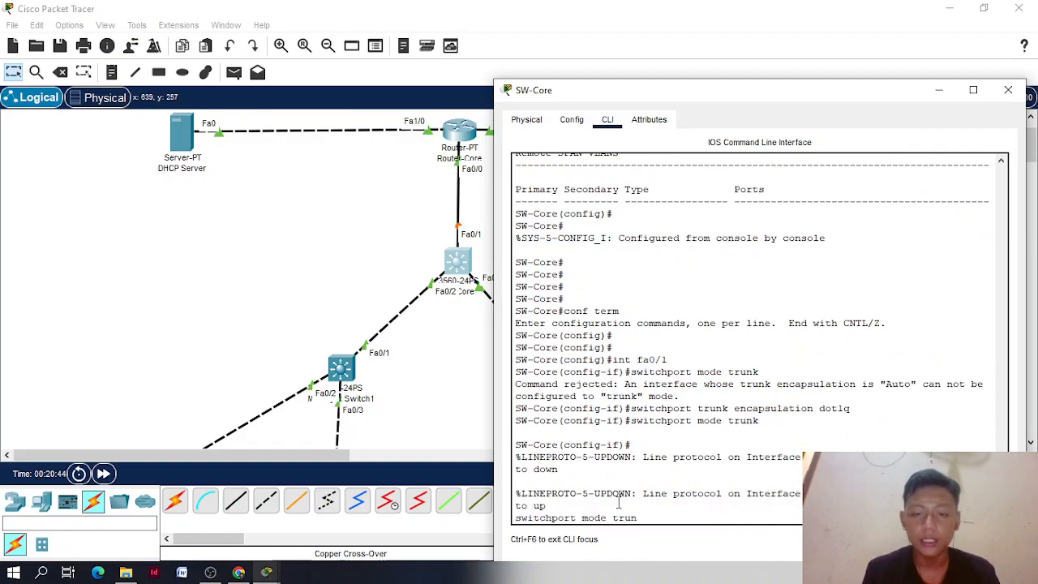
key("Return")
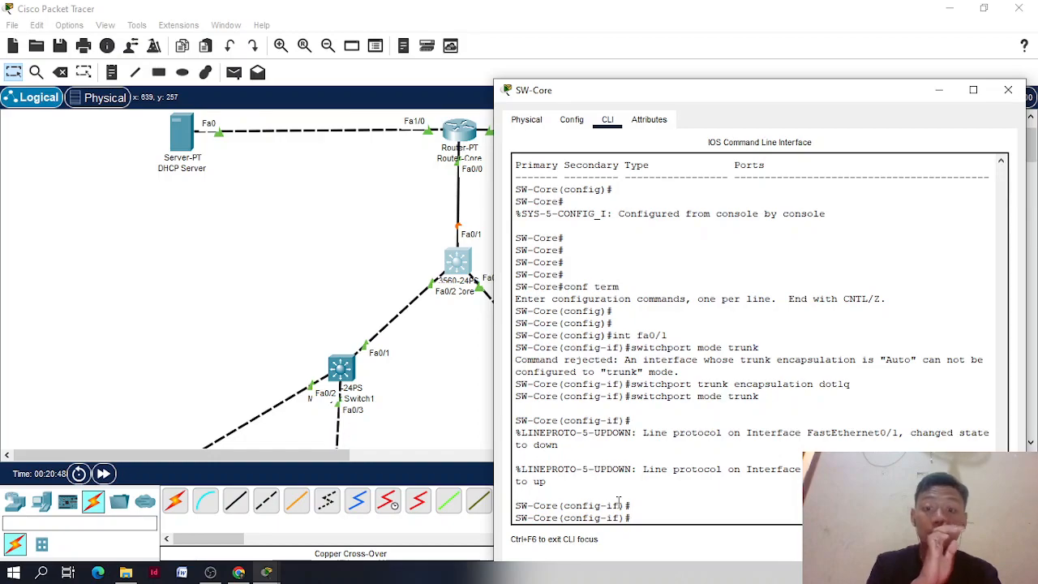
Specify the VLANs allowed on the fa0/1 trunk with the switchport trunk allowed vlan command
type("switchport ")
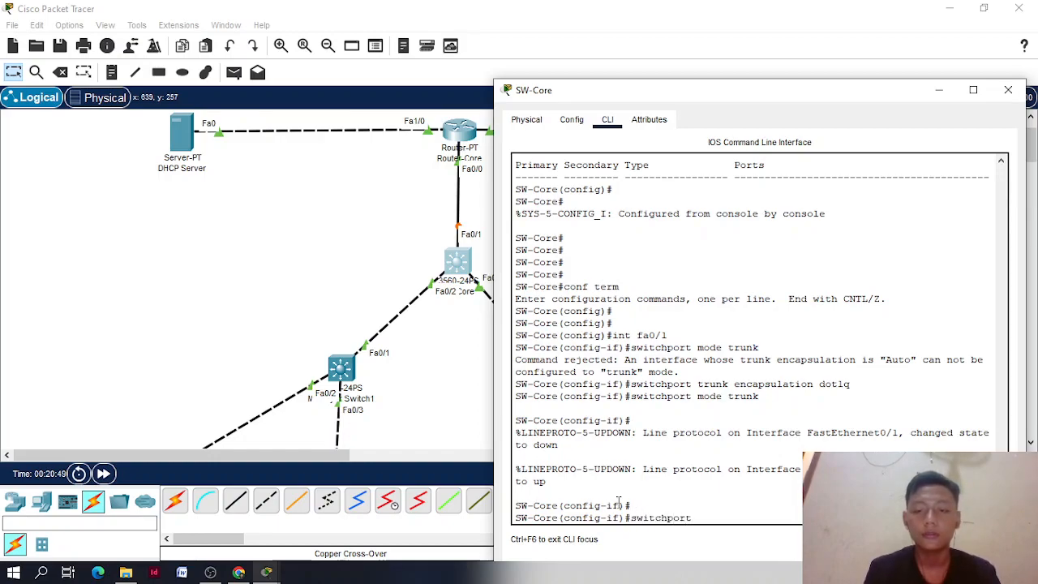
type("trunk")
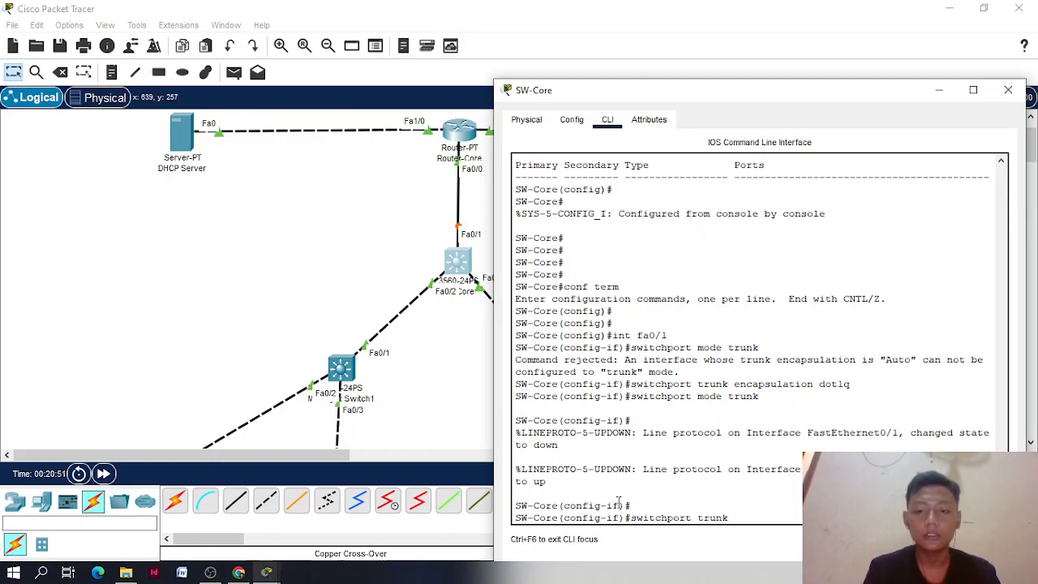
type(" allow")
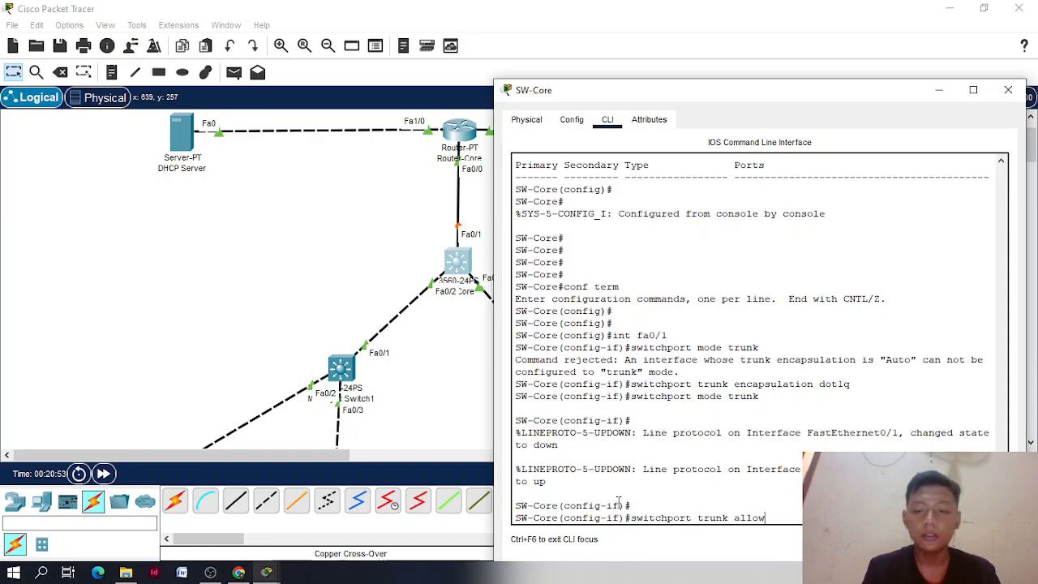
type("ed vla")
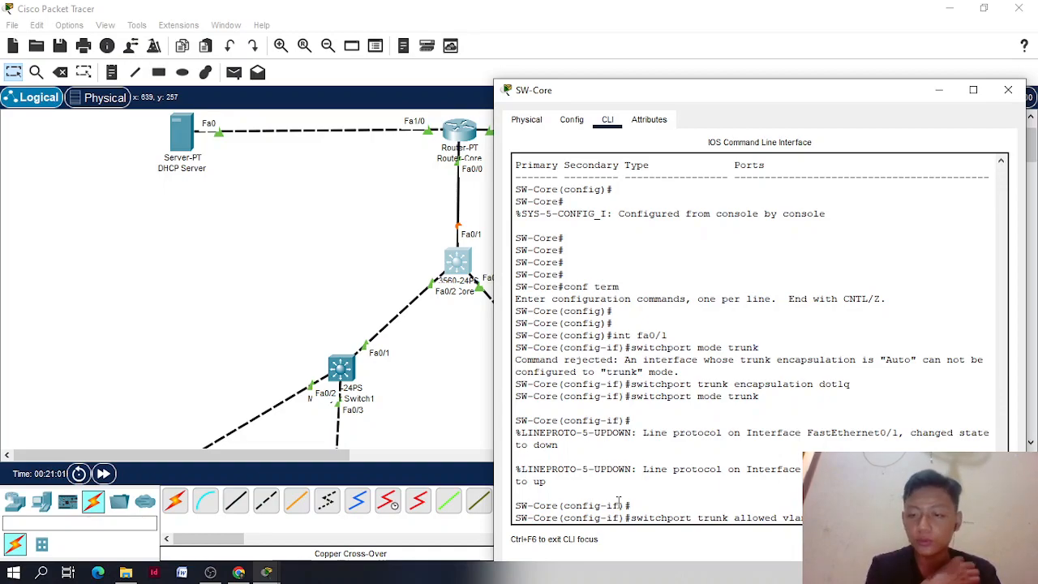
key("Return")
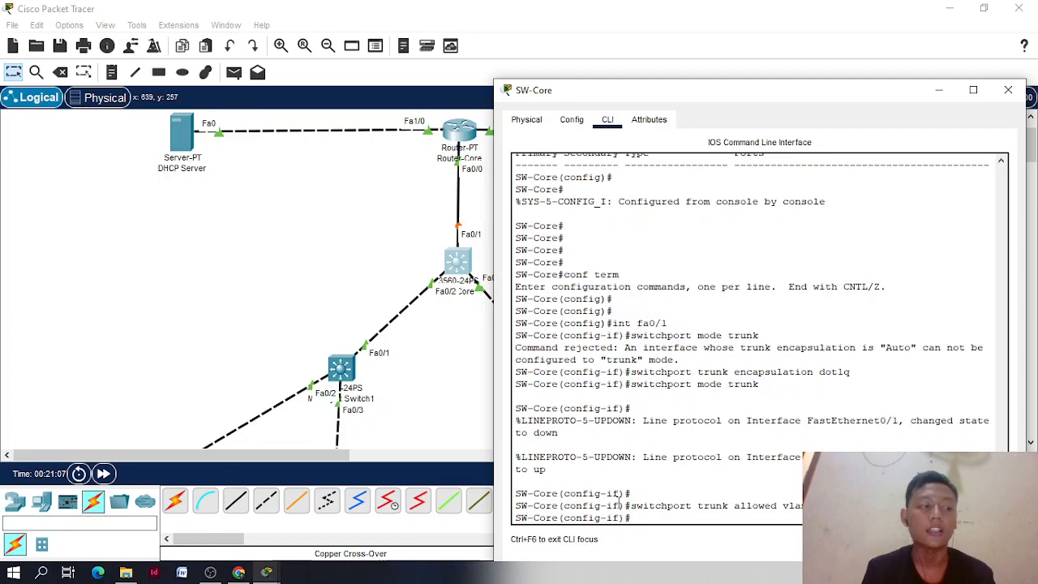
Try to set the native VLAN of SW-Core's fa0/1 trunk with the command switchport trunk native 1
type("swi")
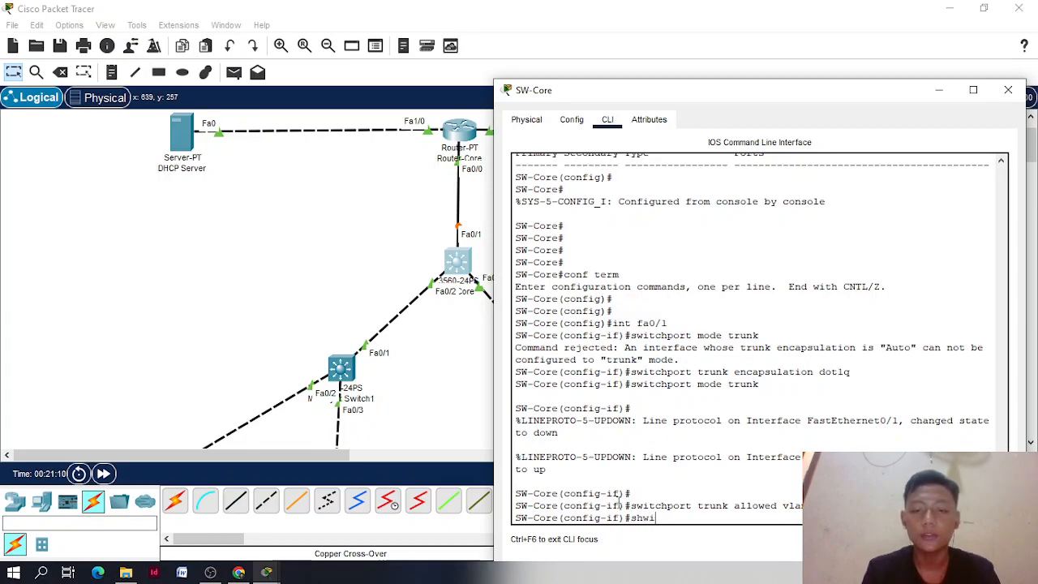
type("tch")
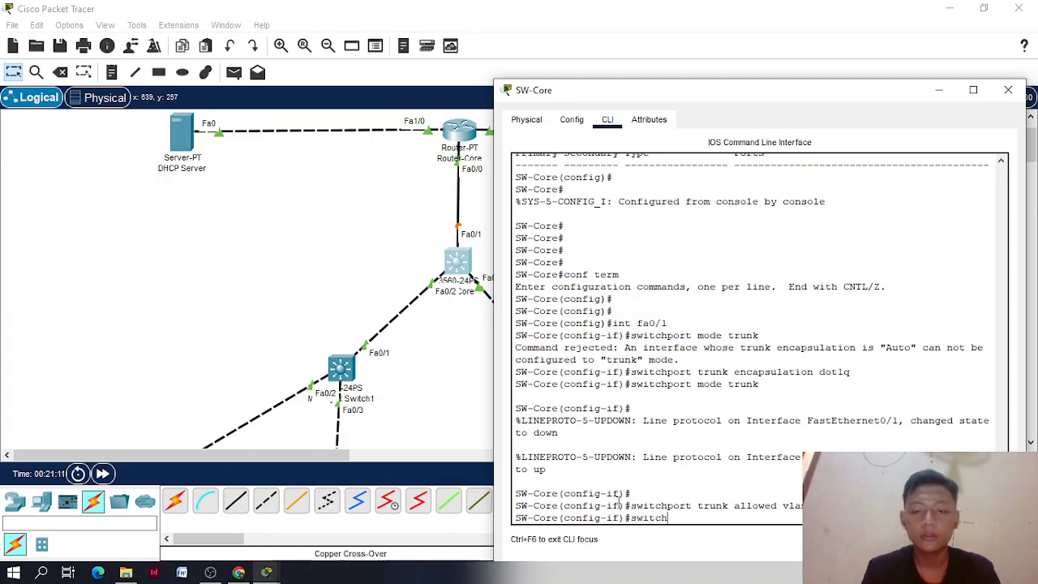
type("port trunk")
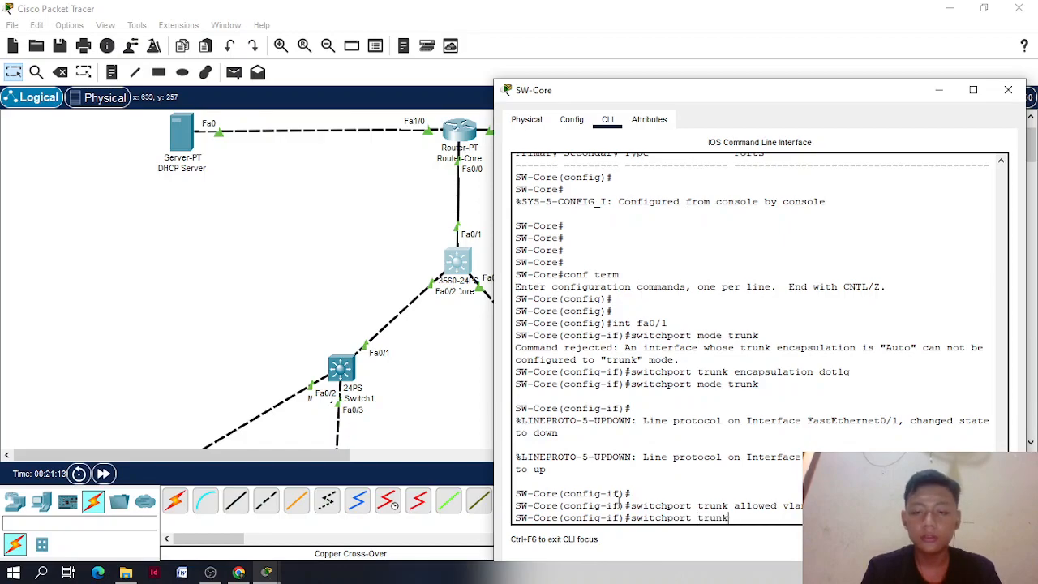
type(" native 1")
key("Return")
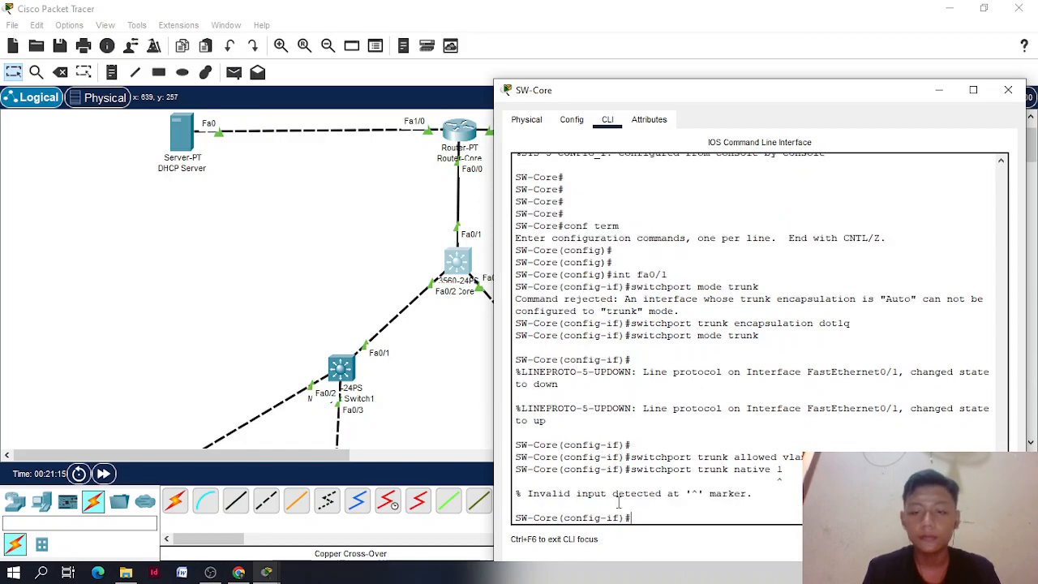
Set the native VLAN of the fa0/1 trunk to VLAN 1 and return to global configuration mode
key("Up")
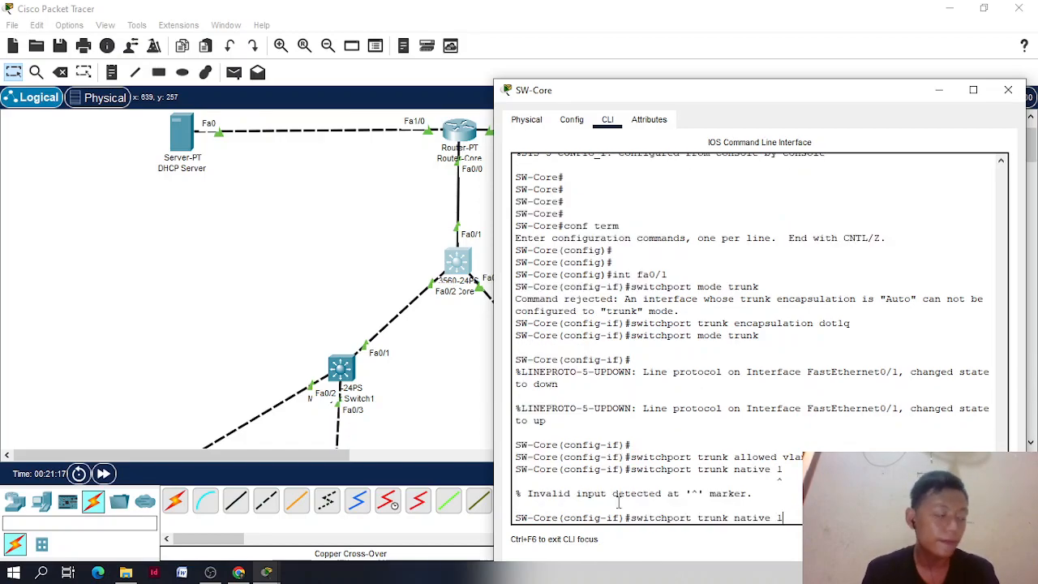
key("BackSpace")
type("v")
type("lan")
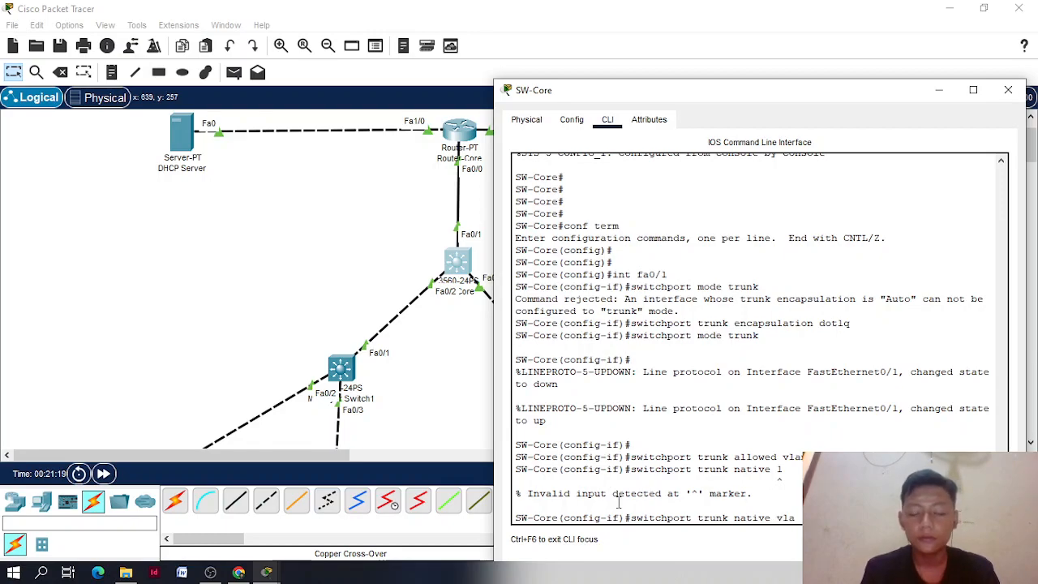
key("Return")
type("exit")
key("Return")
key("Return")
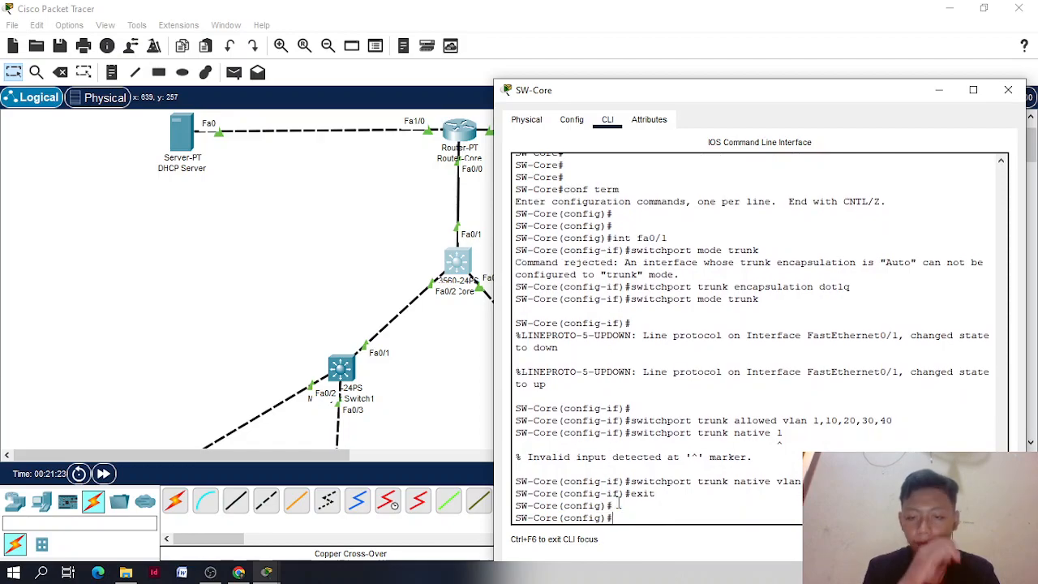
Enter interface configuration mode for fa0/2 on SW-Core
key("Up")
key("Up")
key("Up")
key("Up")
key("Up")
key("Up")
key("Up")
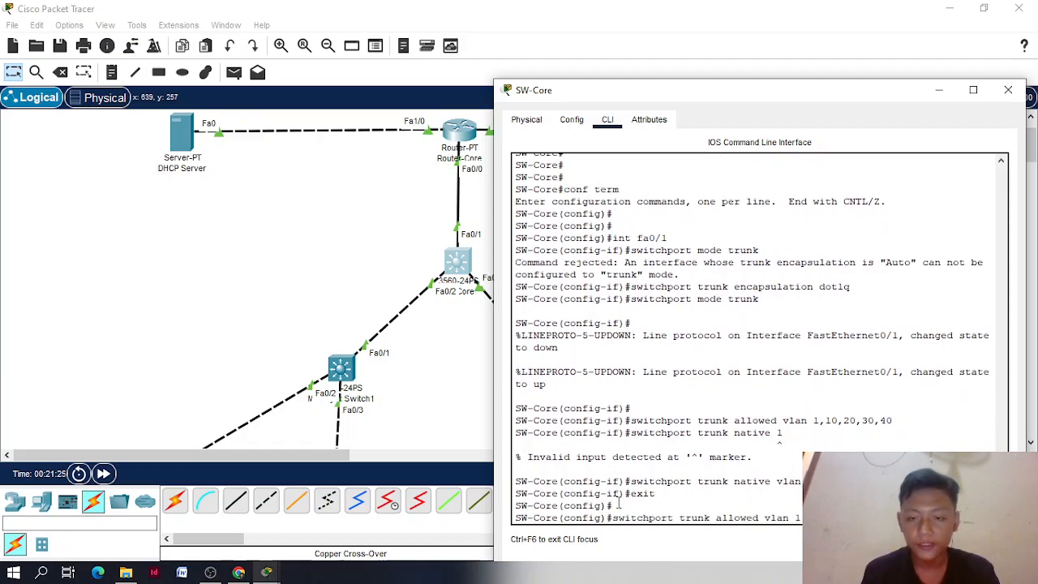
key("Up")
type("2")
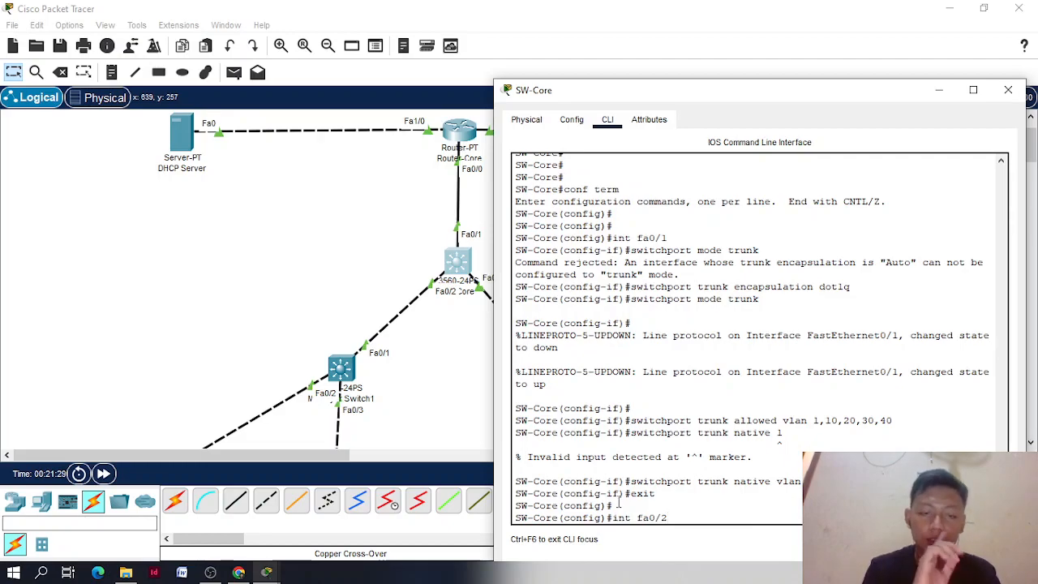
key("Return")
Set the trunk encapsulation of interface fa0/2 to dot1q
key("Up")
key("Up")
key("Up")
key("Up")
key("Up")
key("Up")
key("Up")
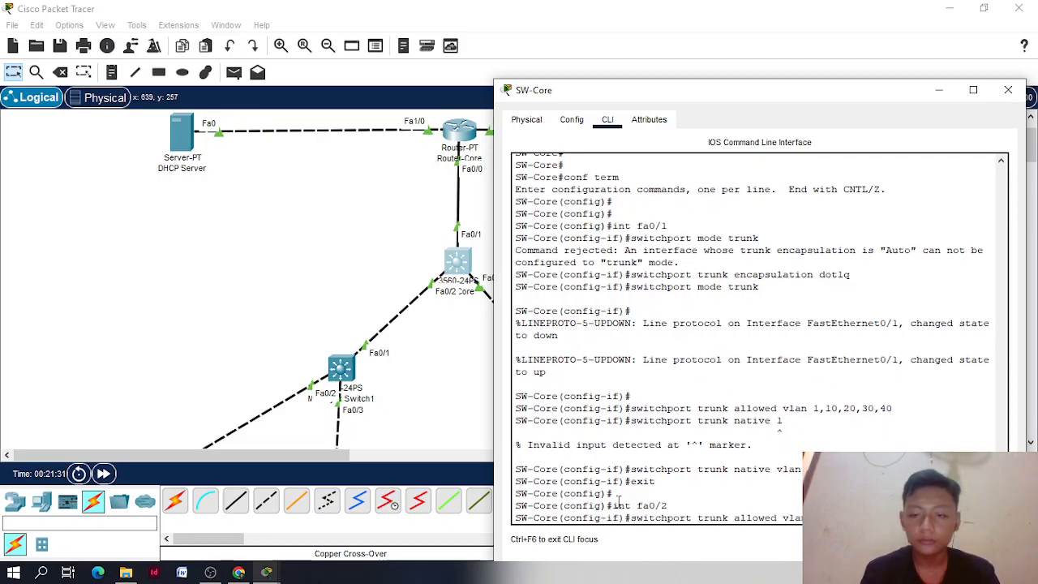
key("Return")
Set the switchport mode of interface fa0/2 to trunk
key("Up")
key("Up")
key("Up")
key("Up")
key("Up")
key("Up")
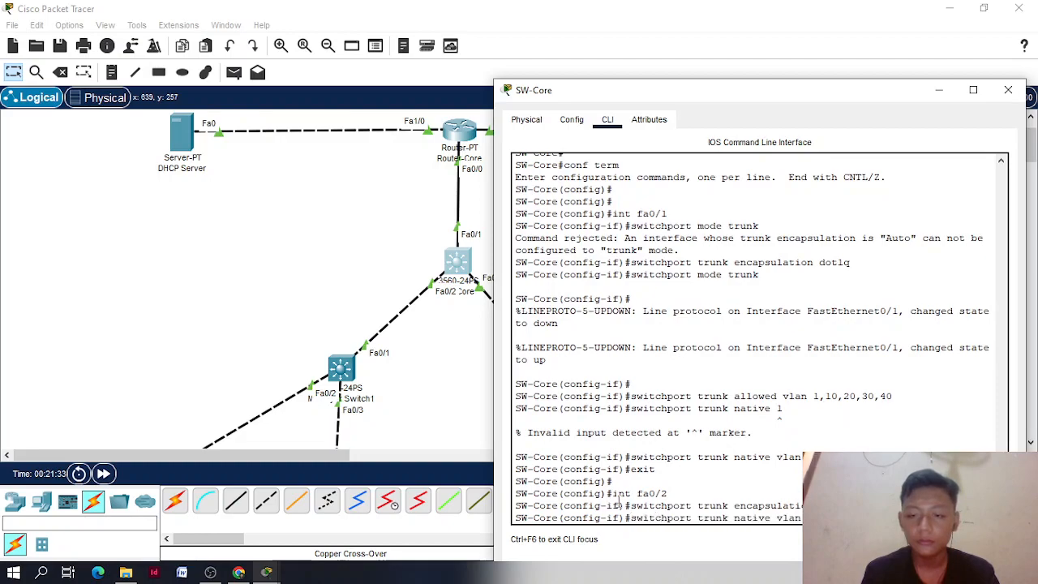
key("Up")
key("Return")
Allow VLANs 1,10,20,30,40 on the fa0/2 trunk
key("Up")
key("Up")
key("Up")
key("Up")
key("Up")
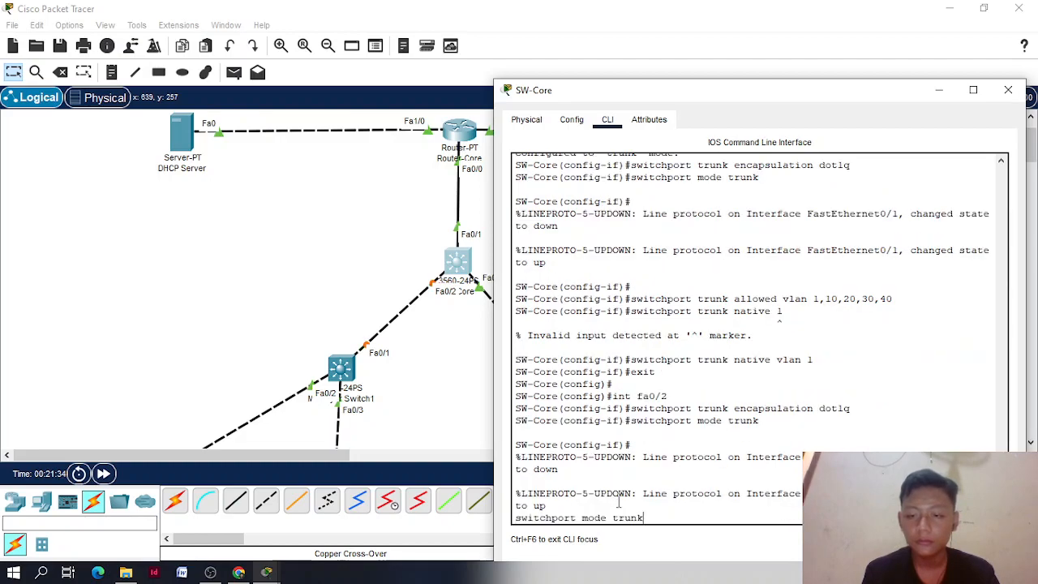
key("Up")
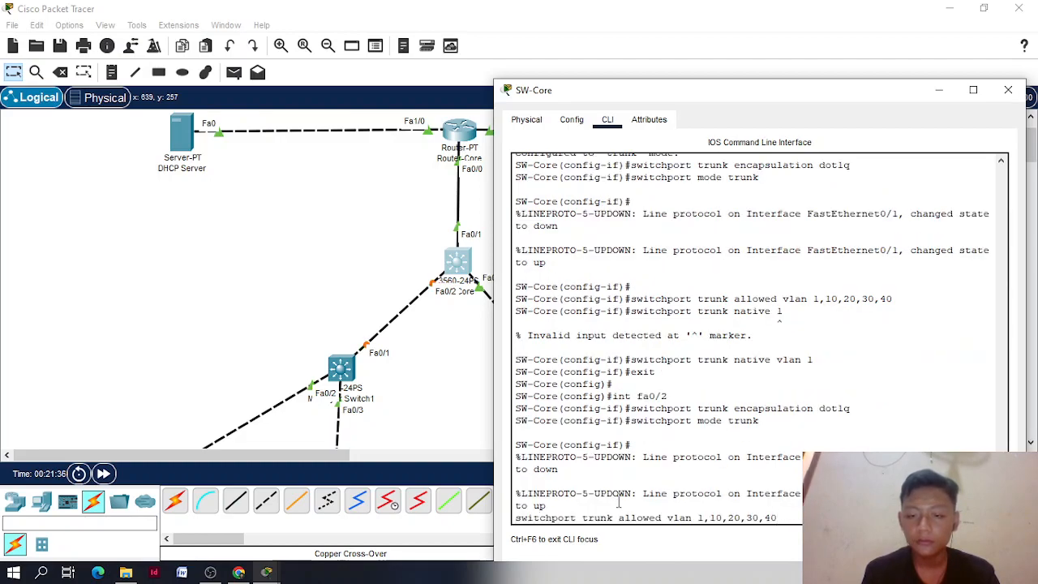
key("Return")
Set the native VLAN of the fa0/2 trunk to VLAN 1 and return to global configuration mode
key("Up")
key("Up")
key("Up")
key("Up")
key("Up")
key("Up")
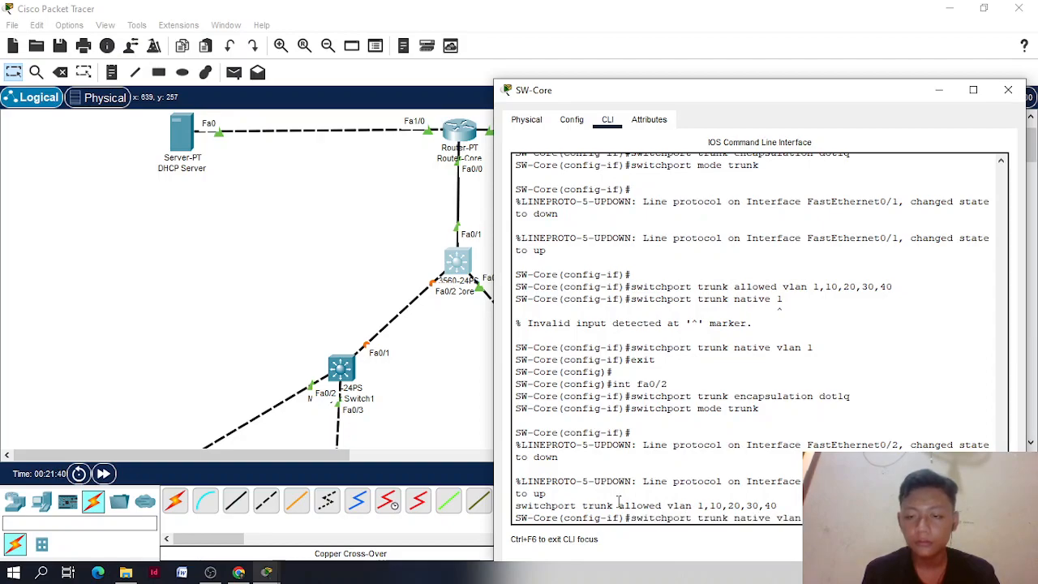
key("Return")
type("exit")
key("Return")
key("Return")
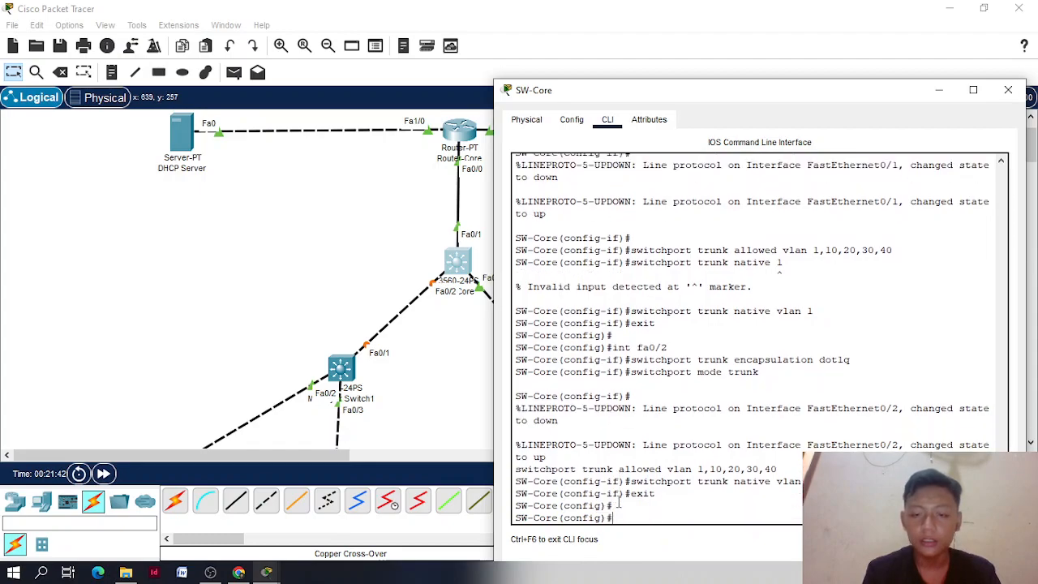
Enter interface configuration mode for fa0/3 and move the SW-Core window higher on the screen
key("Up")
key("Up")
key("Up")
key("Up")
key("Up")
key("Up")
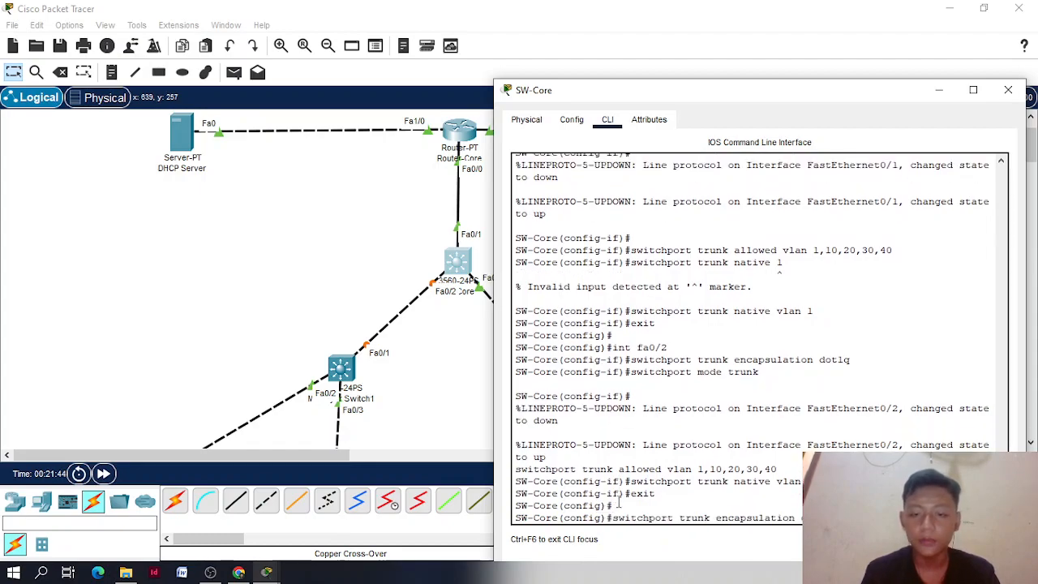
key("BackSpace")
type("3")
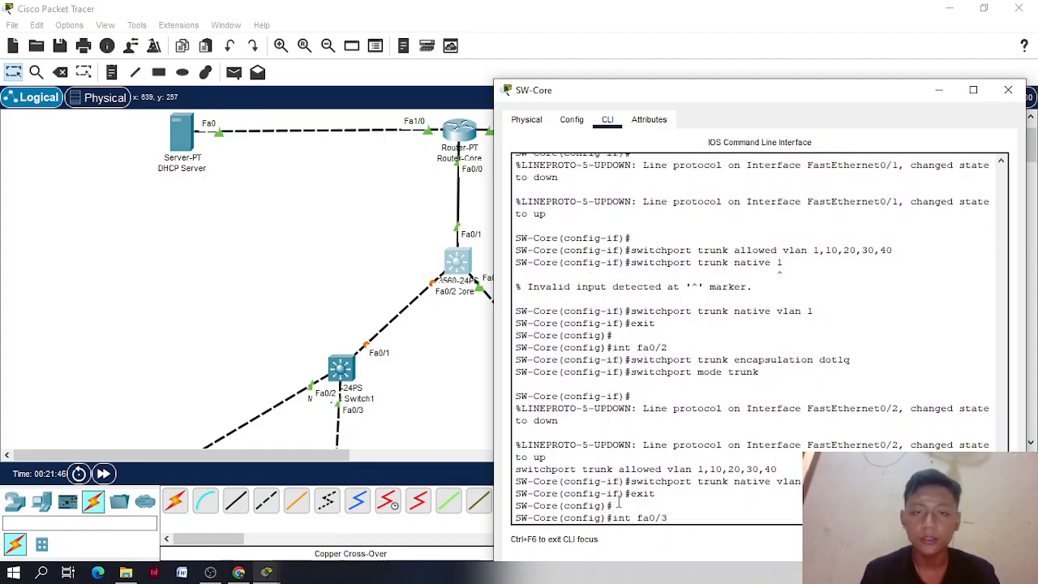
left_click_drag(640, 89, 641, 47)
key("Return")
Set the trunk encapsulation of interface fa0/3 to dot1q and its switchport mode to trunk
type("switchport mode trunk")
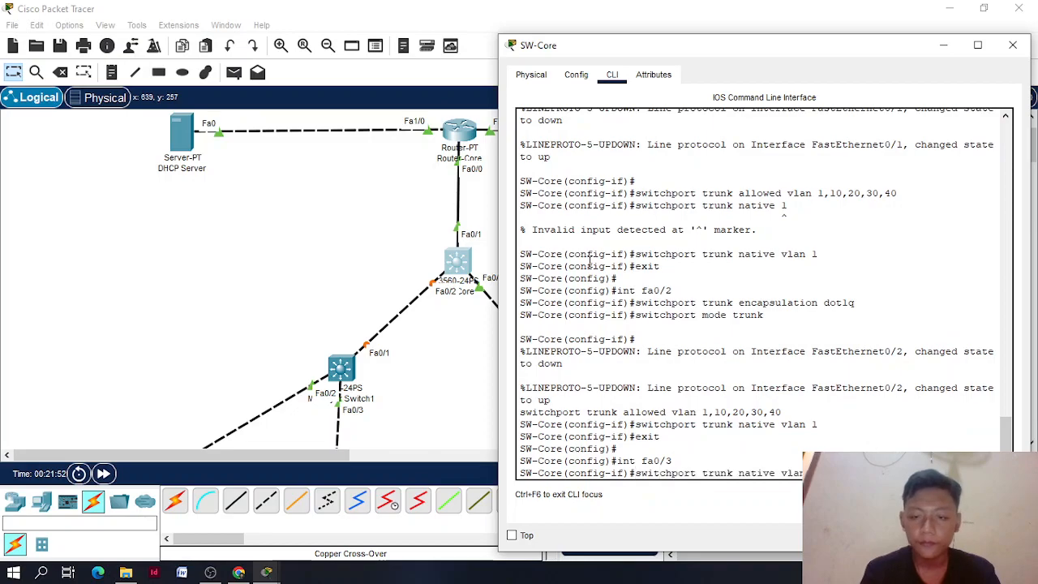
key("Up")
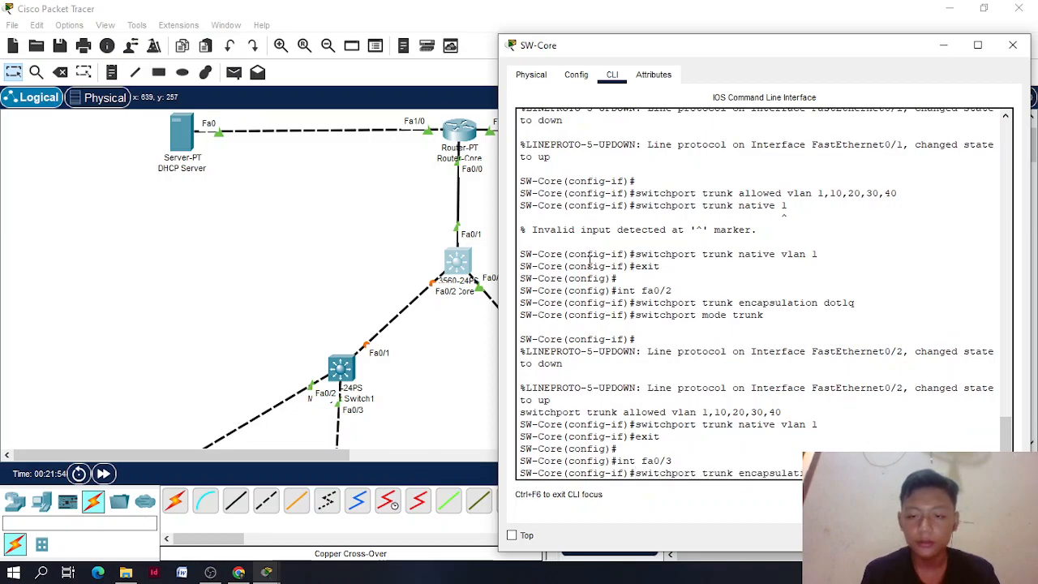
key("Return")
key("Up")
key("Up")
key("Up")
key("Up")
key("Up")
key("Down")
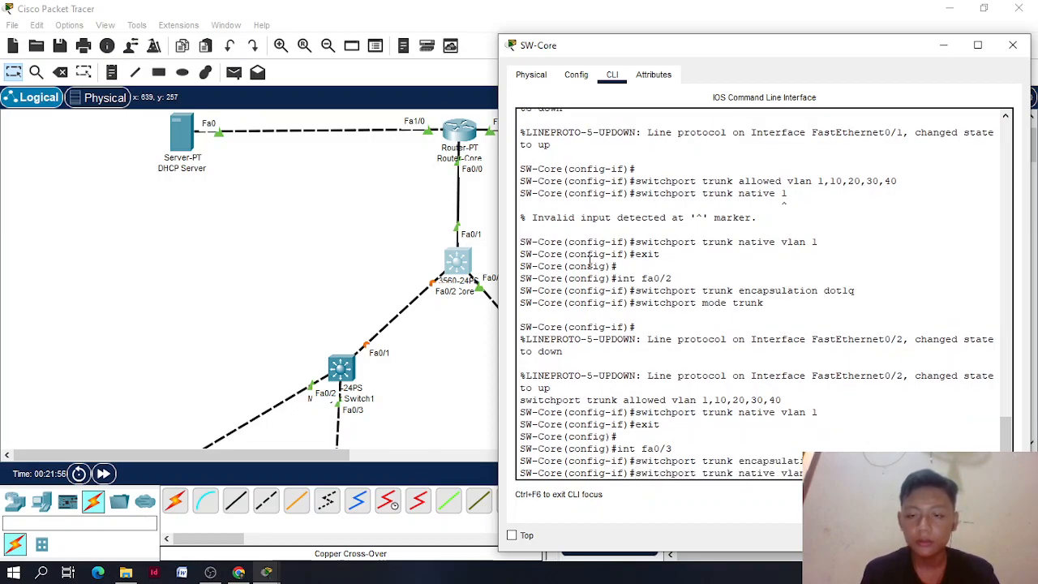
key("Down")
key("Return")
Allow VLANs 1,10,20,30,40 on the fa0/3 trunk
type("exit")
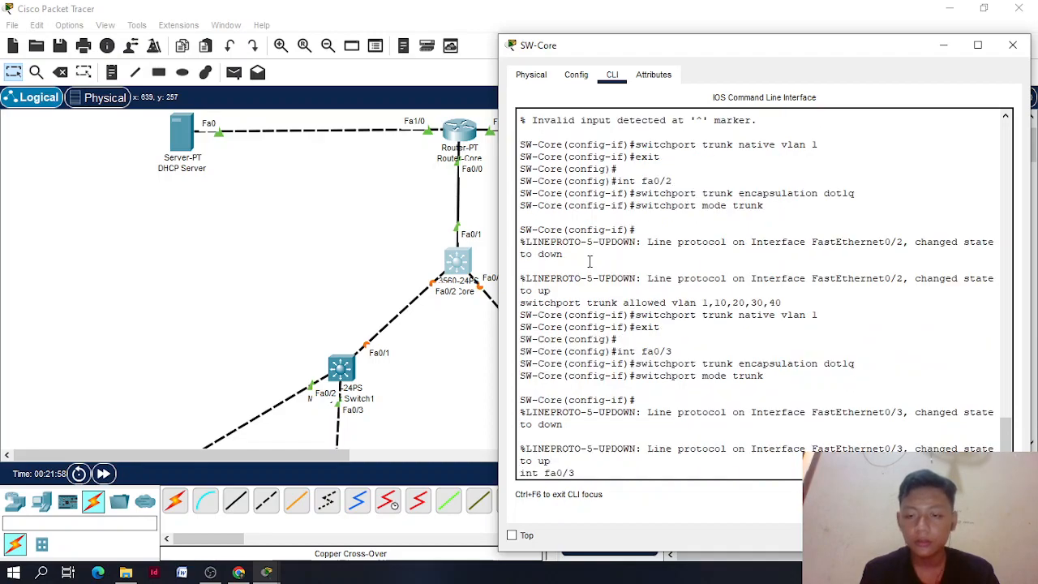
key("Up")
key("Up")
key("Return")
Set the native VLAN of the fa0/3 trunk to VLAN 1 and return to global configuration mode
key("Up")
key("Up")
key("Up")
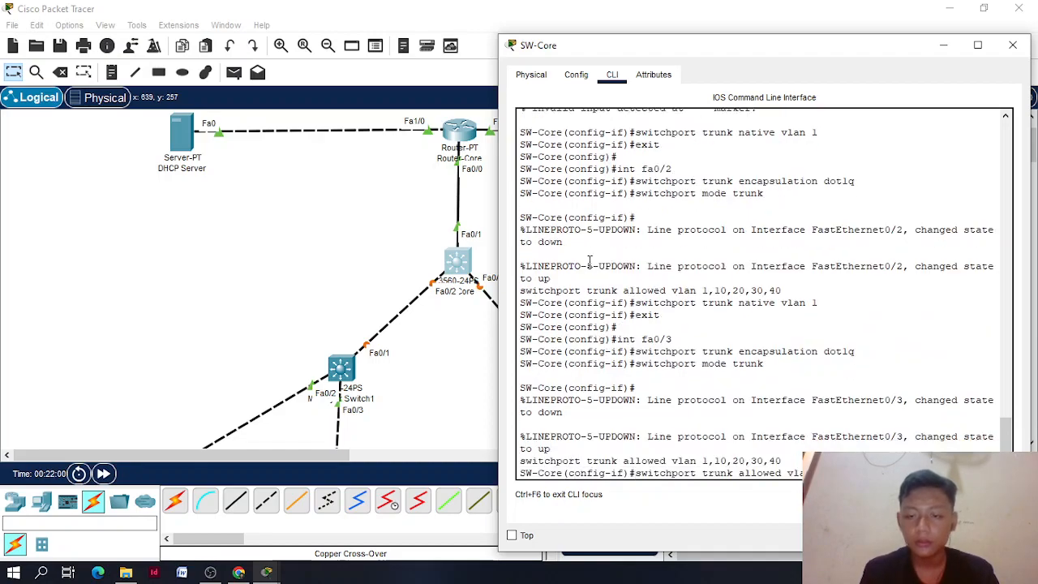
key("Down")
key("Down")
key("Return")
type("exit")
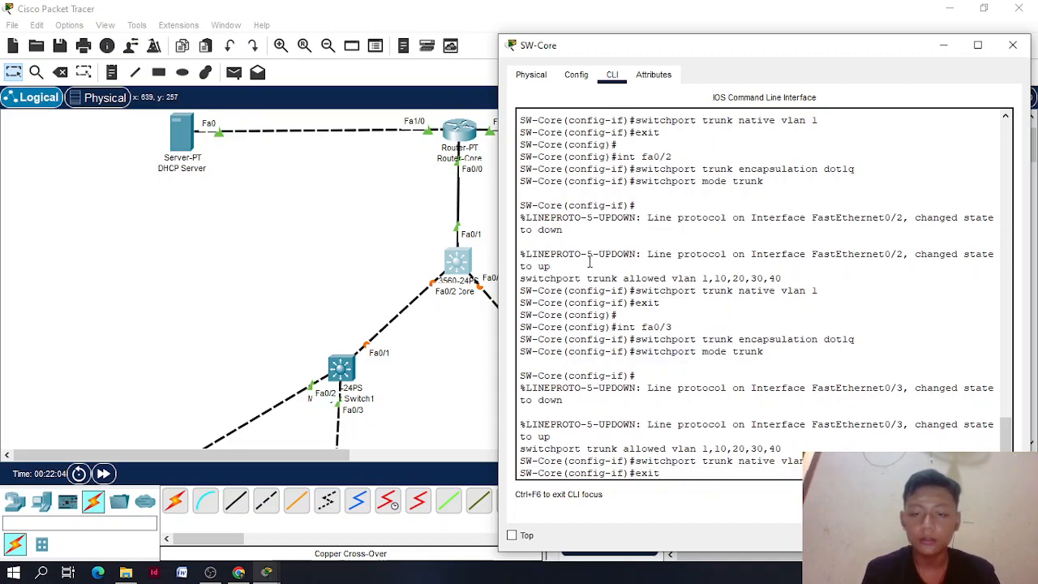
key("Return")
Leave configuration mode and display SW-Core's running configuration to check the trunk settings of its interfaces
type("exit")
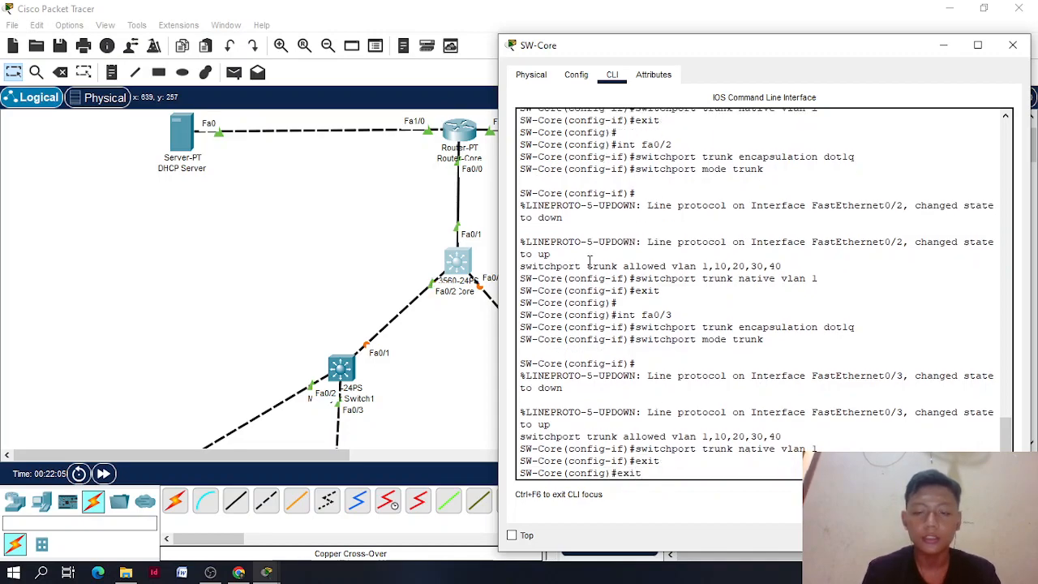
key("Return")
key("Return")
type("sh vla")
key("BackSpace")
key("BackSpace")
key("BackSpace")
key("BackSpace")
type("run")
key("Return")
key("space")
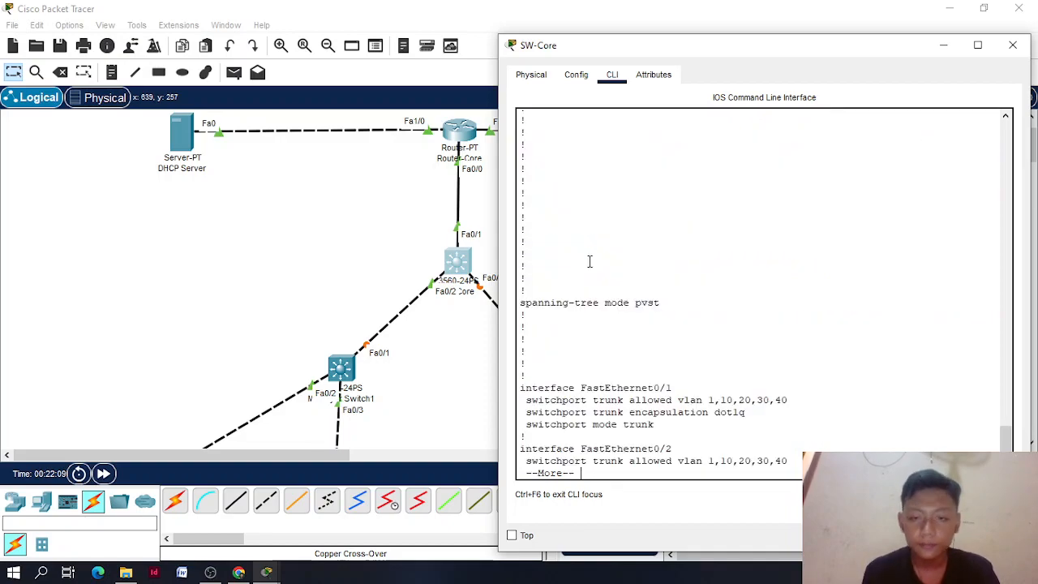
Review the rest of SW-Core's running configuration and its VLAN list with sh vlan, and close the switch window
key("space")
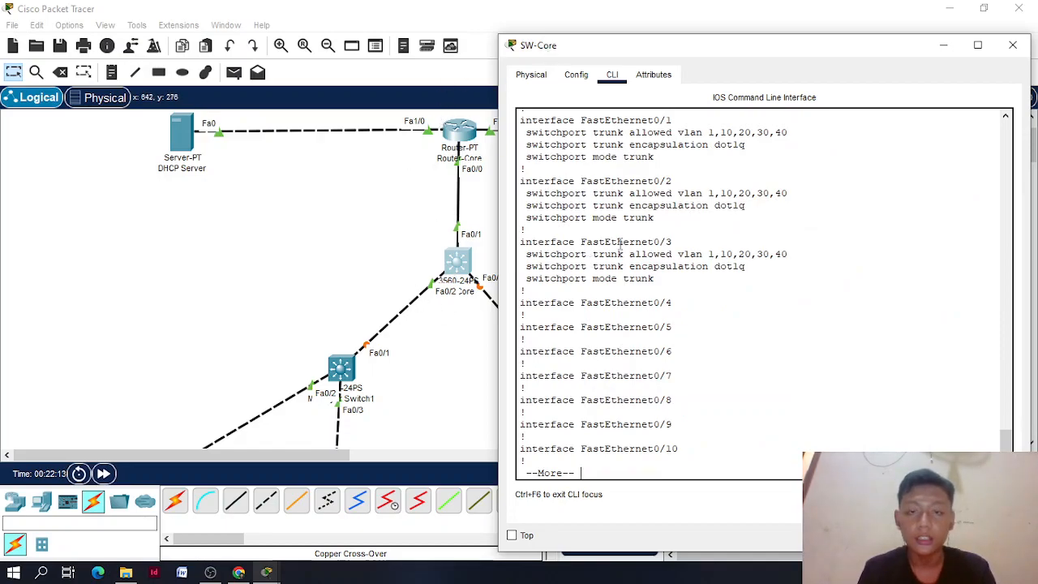
type("q")
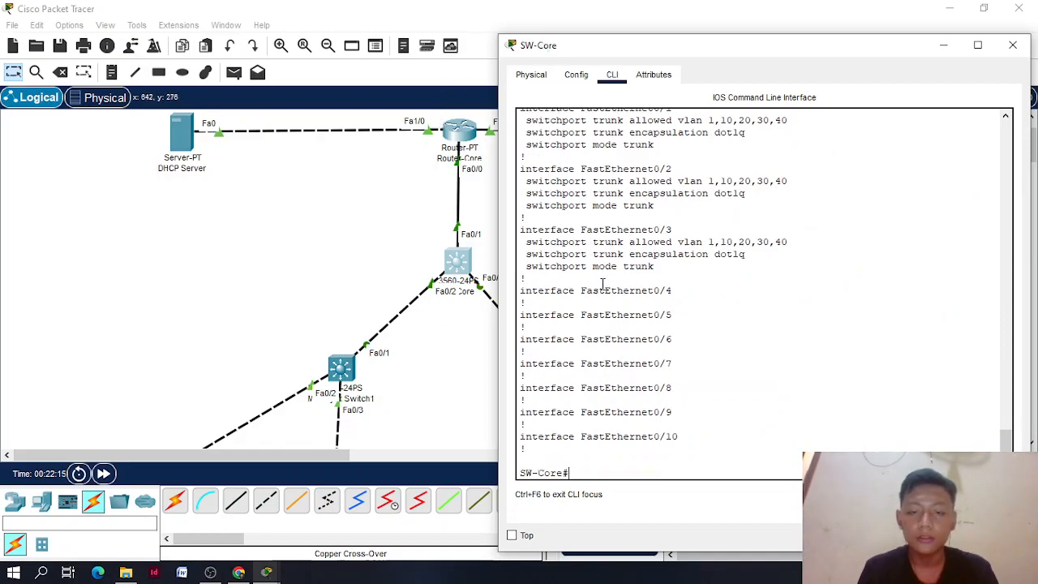
type("sh vlan")
key("Return")
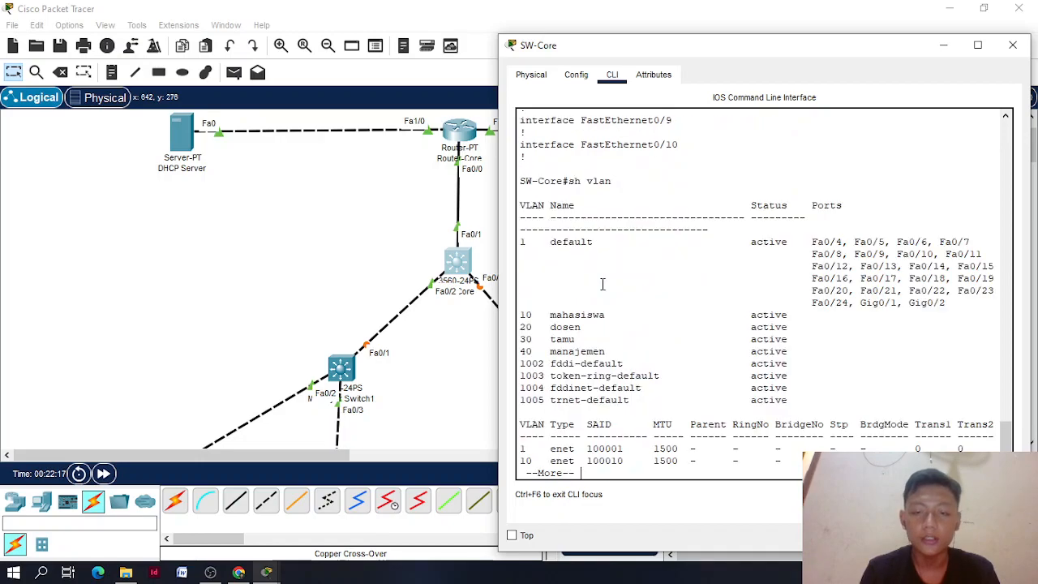
left_click(1013, 45)
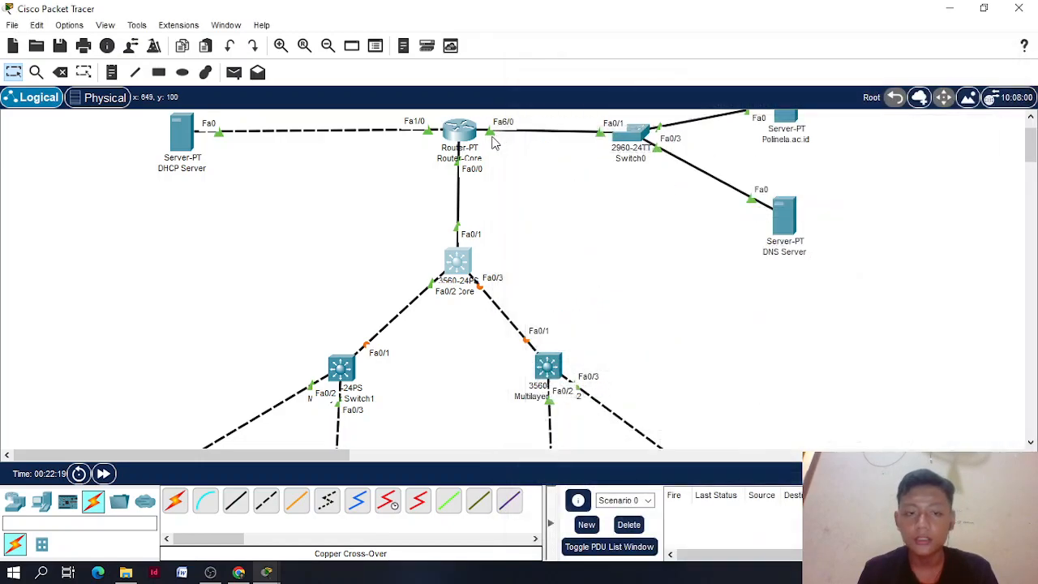
Open the command line of Multilayer Switch1 and move its window clear of the switch in the topology
scroll(405, 195, "down", 3)
left_click(341, 218)
left_click(331, 52)
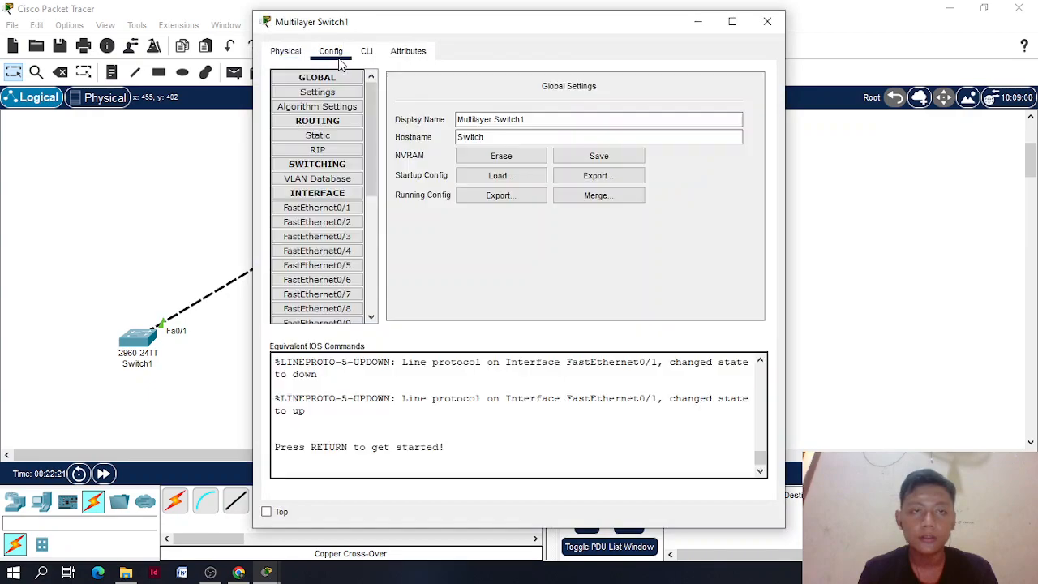
left_click(366, 51)
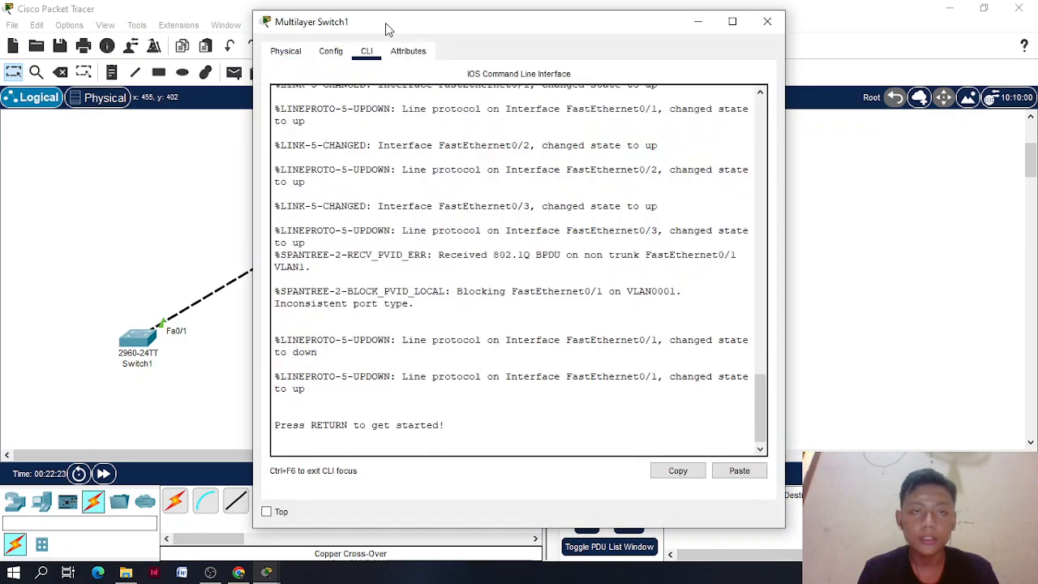
left_click_drag(386, 24, 585, 25)
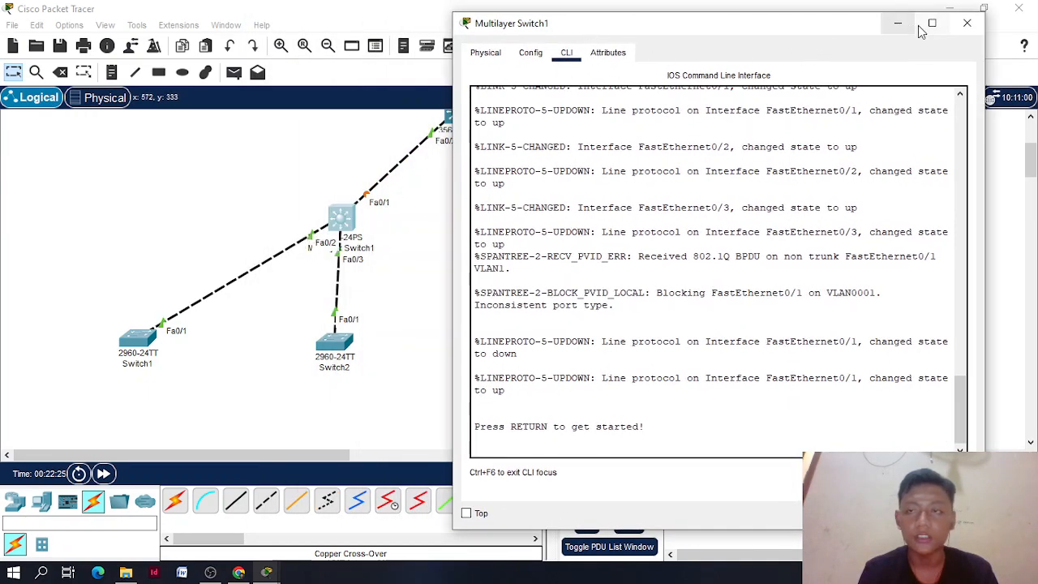
Set both the display name and the hostname of Multilayer Switch1 to SW-Distribution1
left_click(531, 52)
left_click_drag(729, 120, 599, 121)
key("BackSpace")
type("SW-Dist")
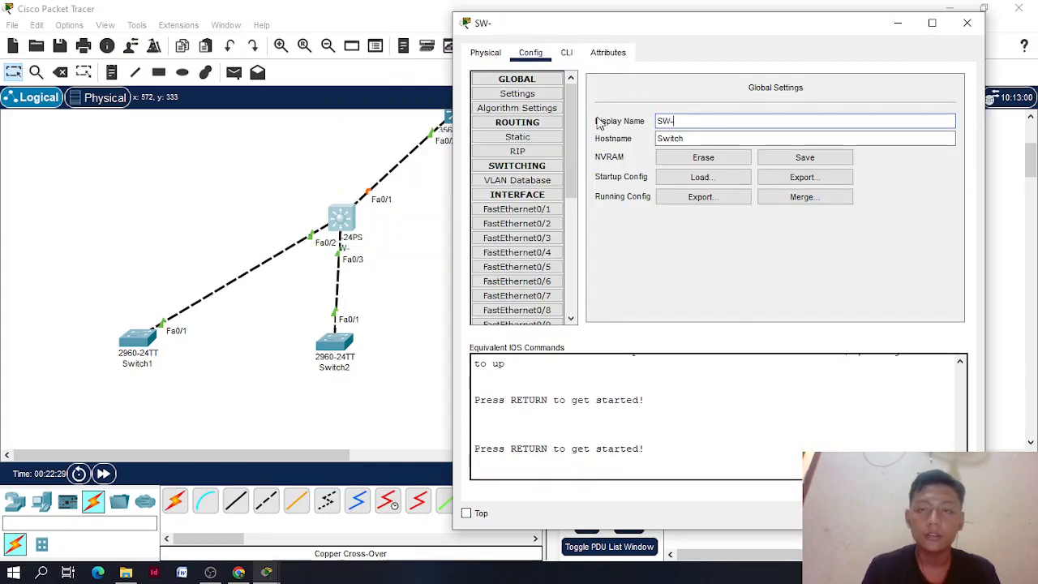
key("BackSpace")
key("BackSpace")
type("stribution1")
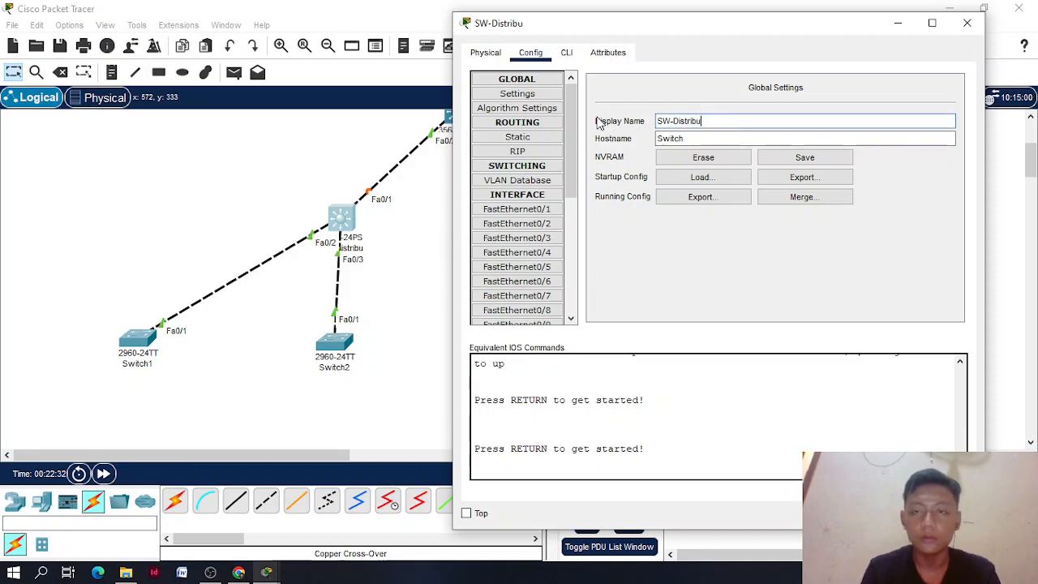
key("Return")
key("ctrl+c")
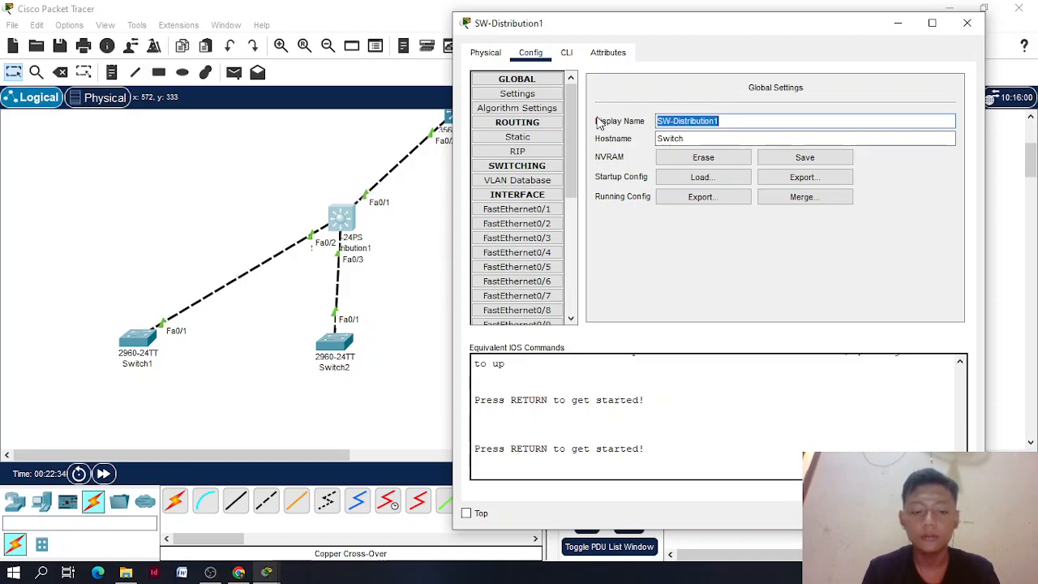
key("Tab")
key("ctrl+v")
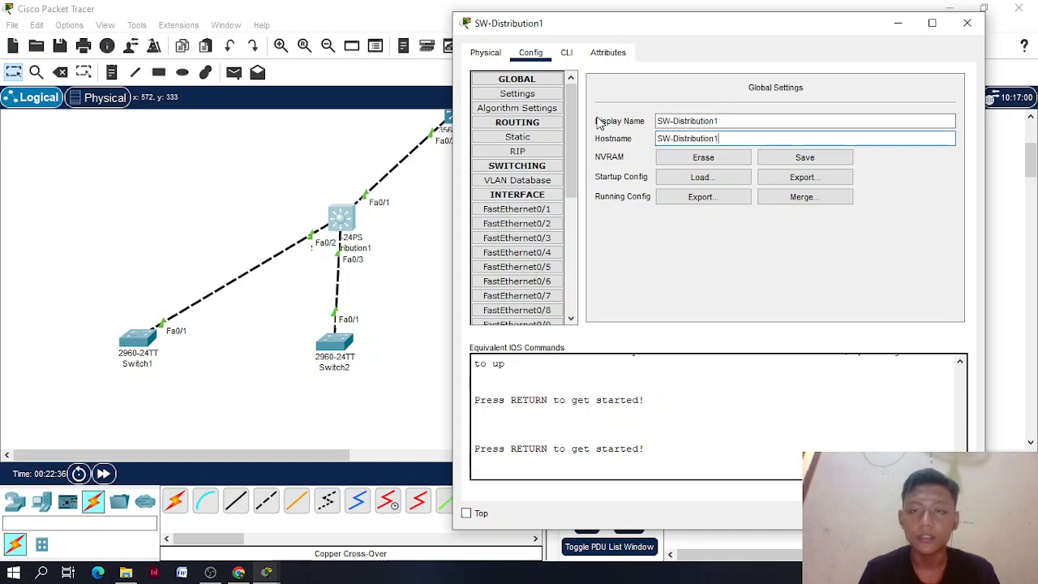
Create VLAN 10 named mahasiswa from the command line of SW-Distribution1
left_click(566, 51)
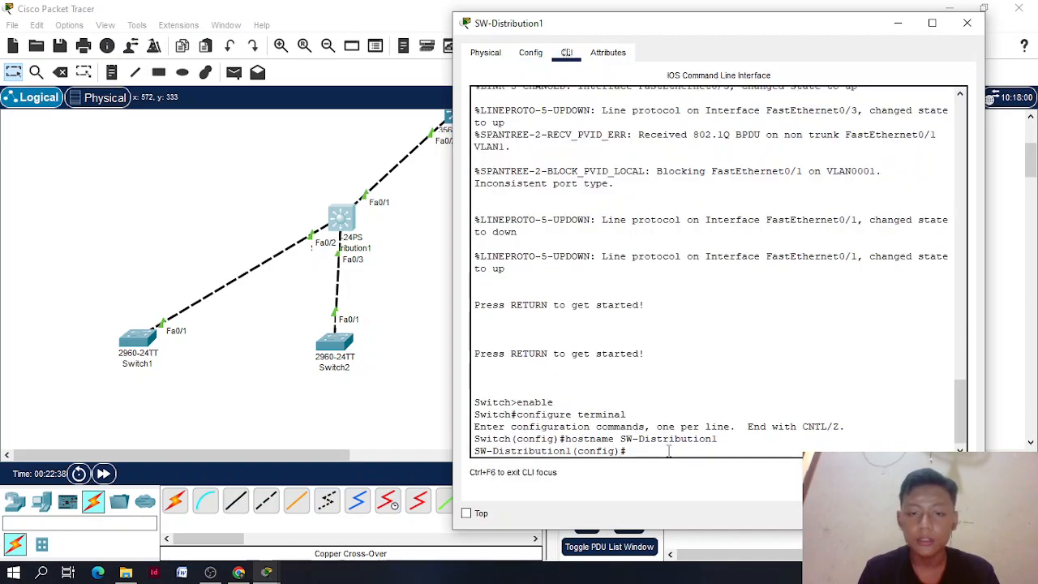
type("vla")
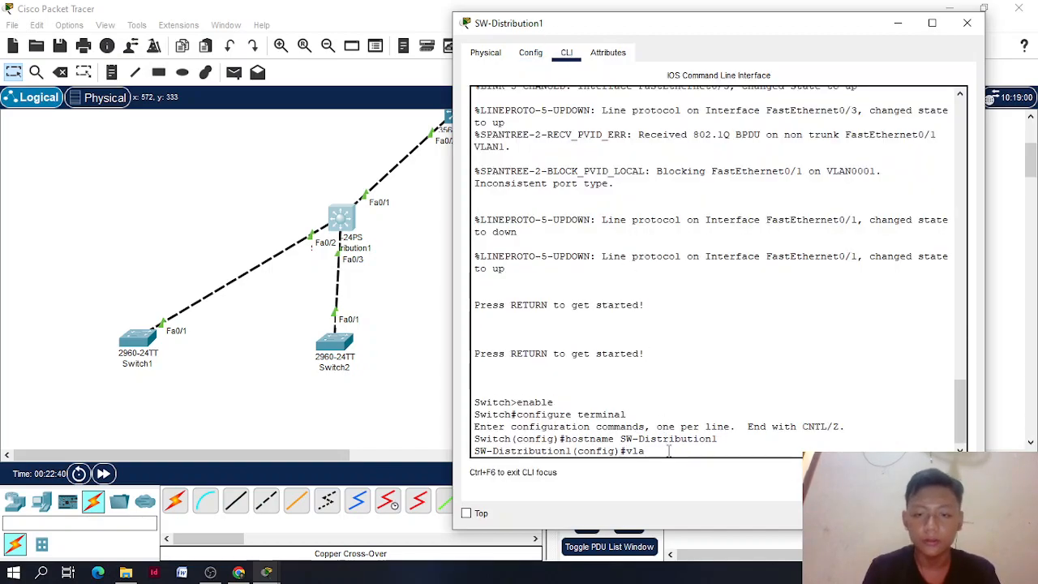
type("n 10")
key("Return")
type("name mahasiswa")
key("Return")
Create VLAN 20 named dosen on SW-Distribution1
type("vlan 20")
key("Return")
type("na")
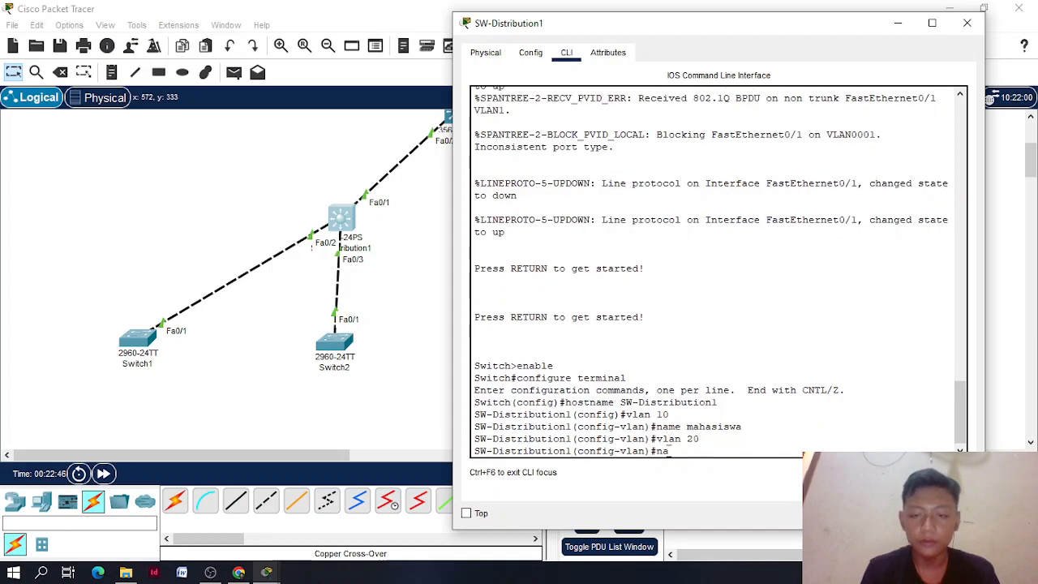
type("me dosen")
key("Return")
Create VLAN 30 named tamu on SW-Distribution1
type("vlan 30")
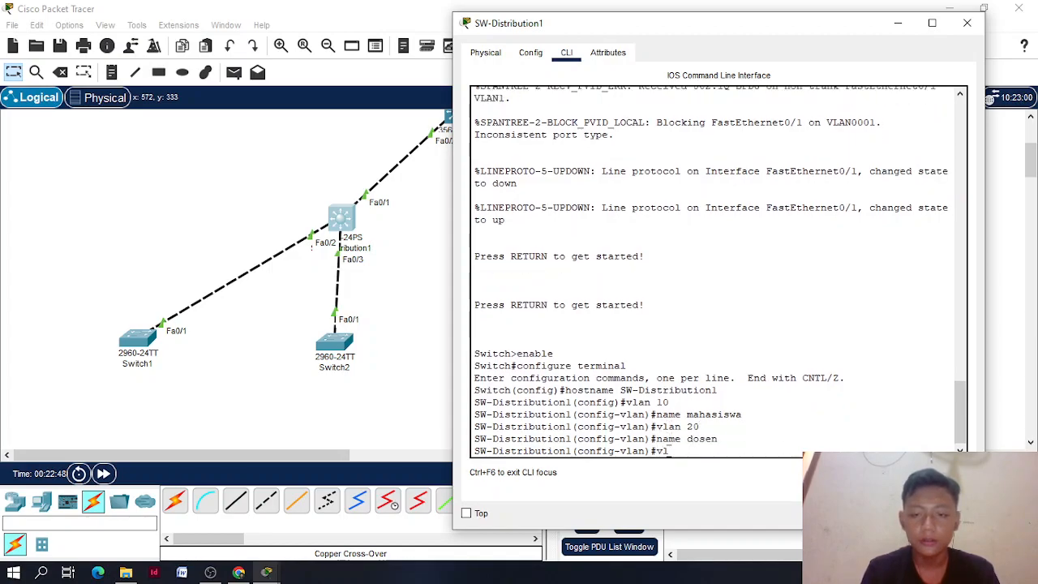
key("Return")
type("name tamu")
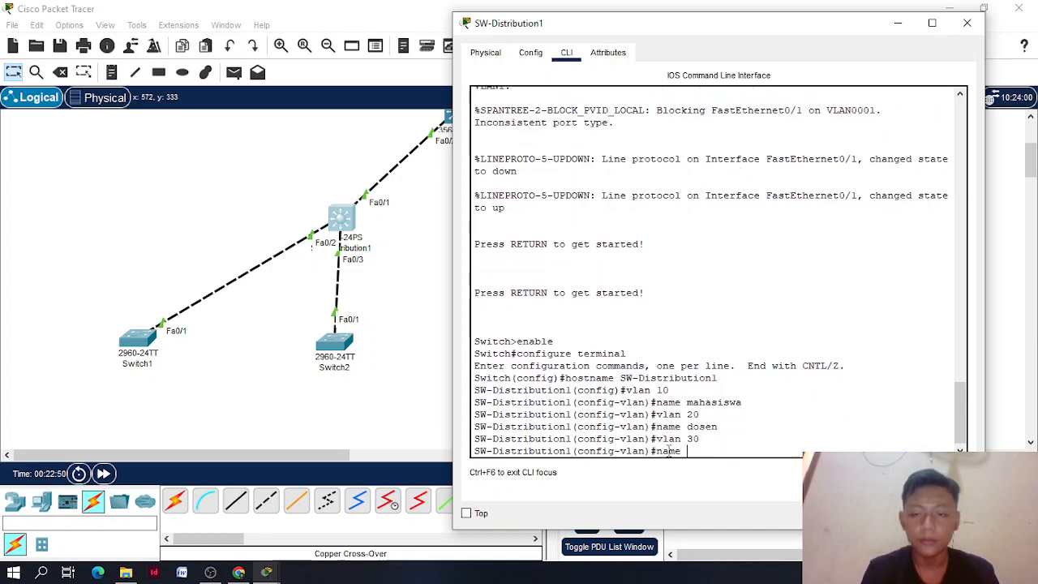
key("Return")
Create VLAN 40 named manajemen on SW-Distribution1 and exit VLAN configuration mode
type("vlan 4")
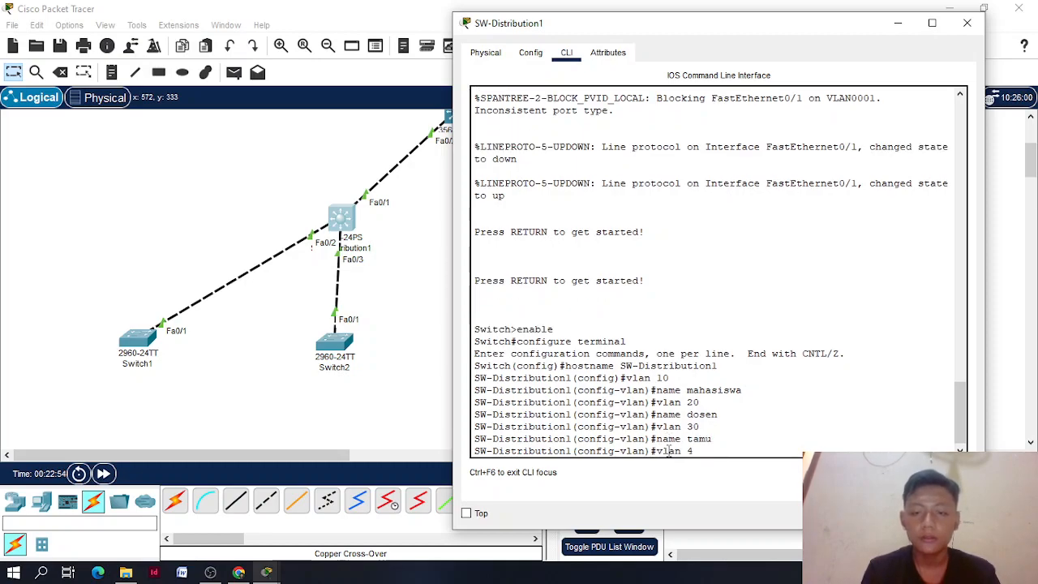
type("0")
key("Return")
type("name manajemen")
key("Return")
type("exit")
key("Return")
key("Return")
key("Return")
key("Return")
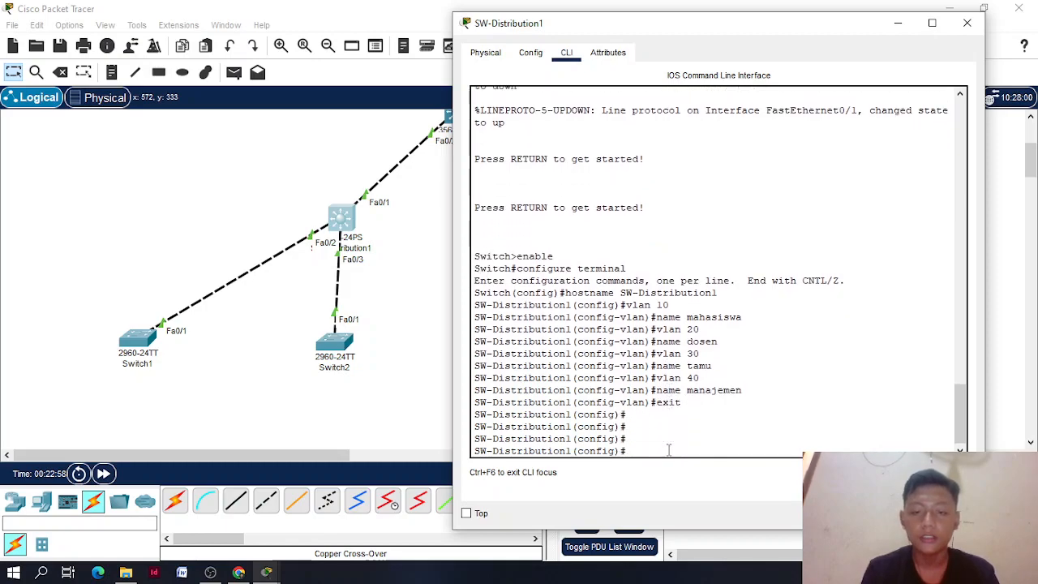
Check the VLAN list of SW-Distribution1 with do sh vlan and return to the configuration prompt
type("do sh vlan")
key("Return")
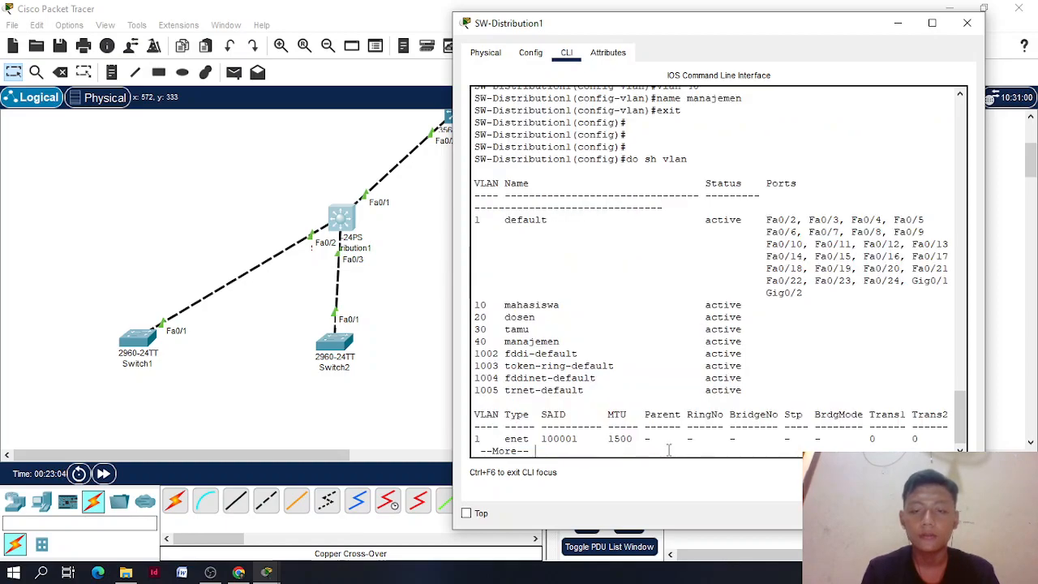
key("q")
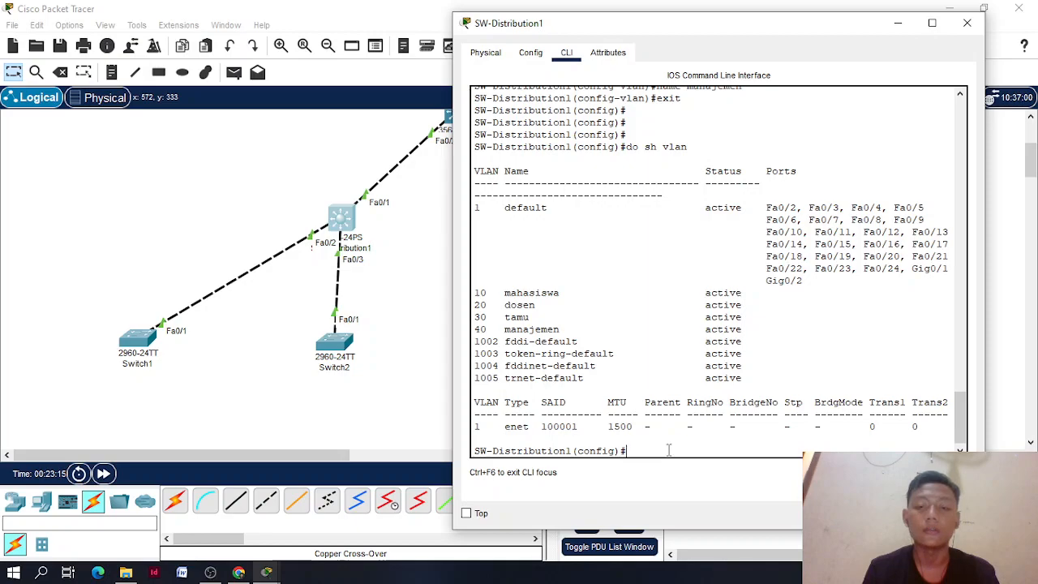
Configure interface fa0/1 of SW-Distribution1 with dot1q trunk encapsulation and trunk mode
type("fa")
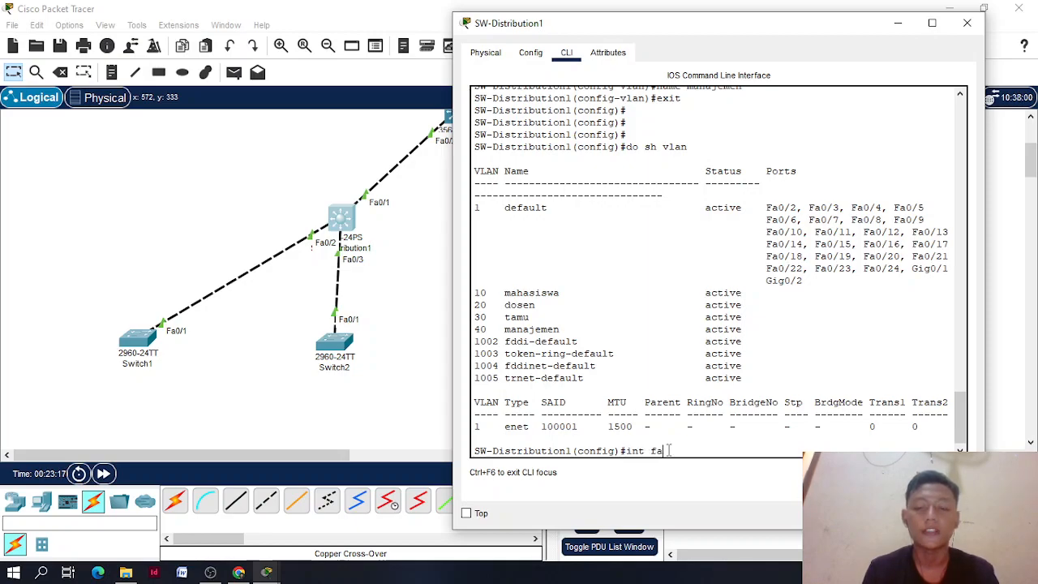
type("0/")
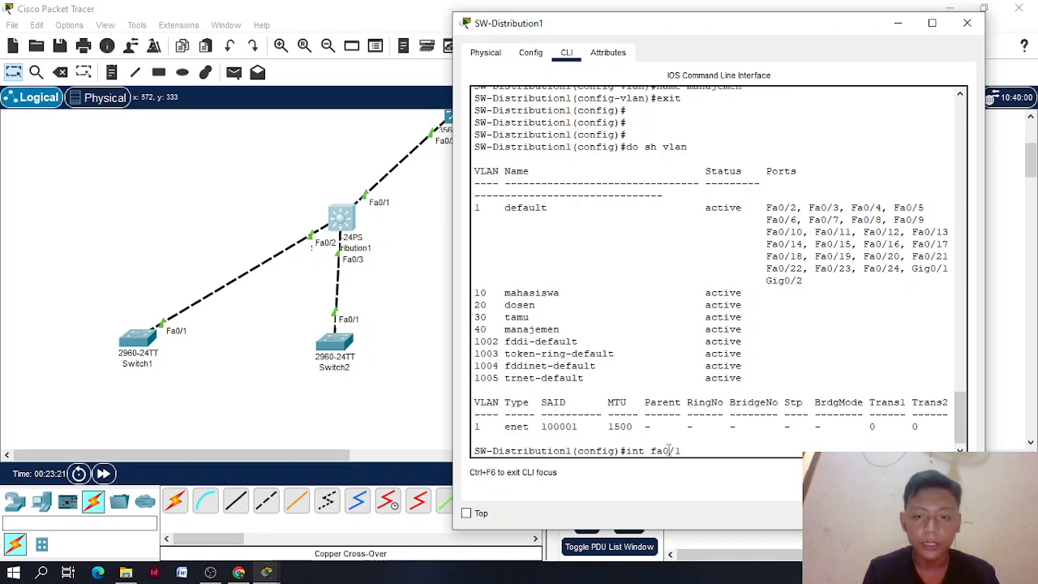
type("1")
key("Return")
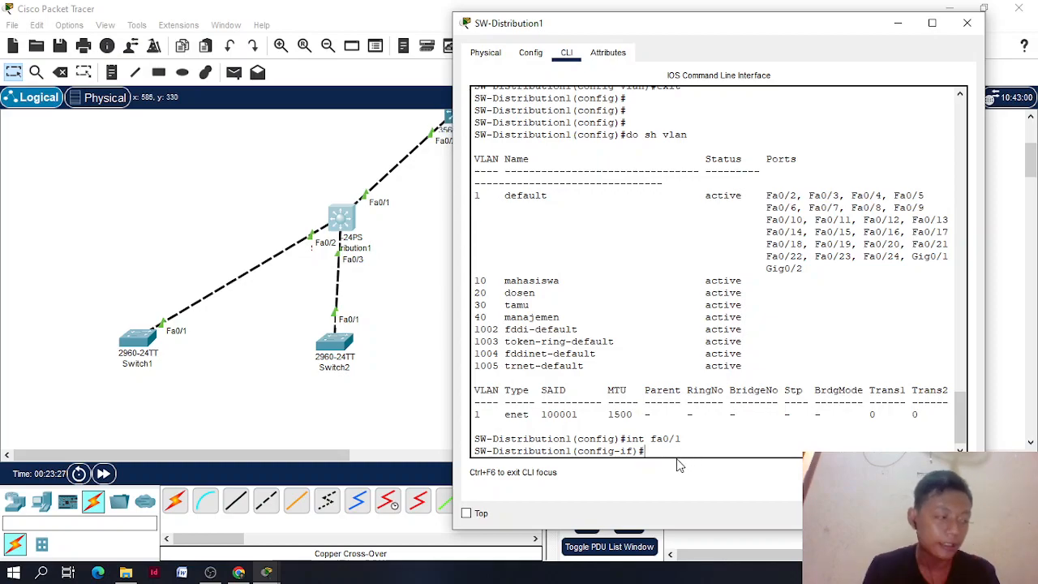
type("tchport")
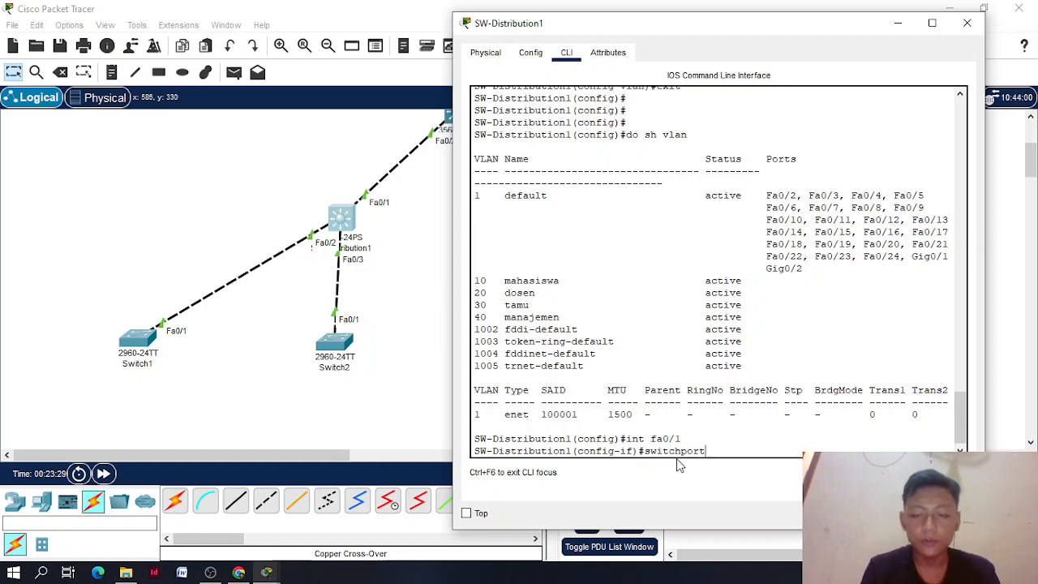
type(" trunk")
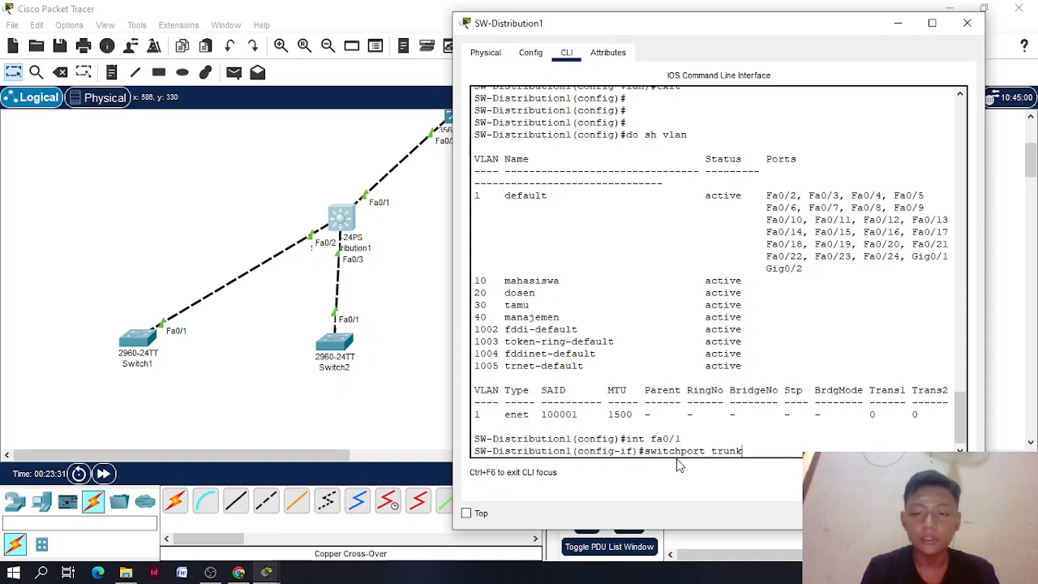
type(" encapsulation dot1q")
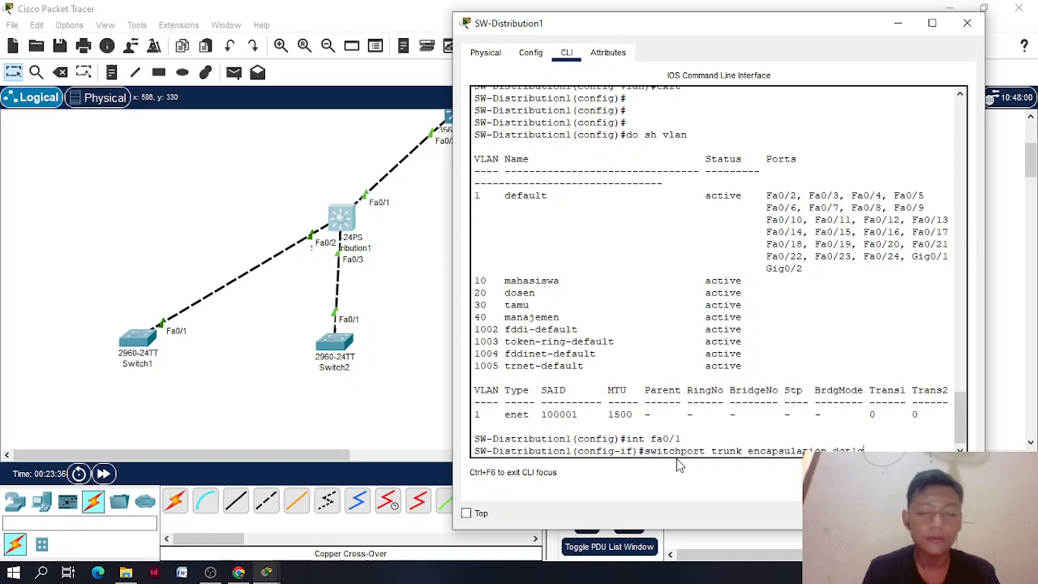
key("Return")
type("switchport")
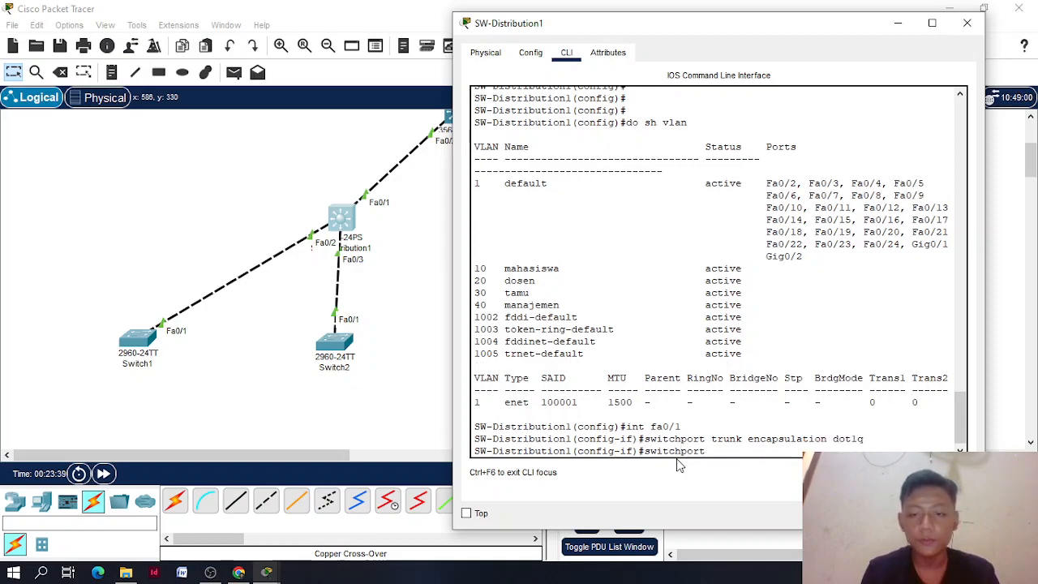
type(" mode trunk")
key("Return")
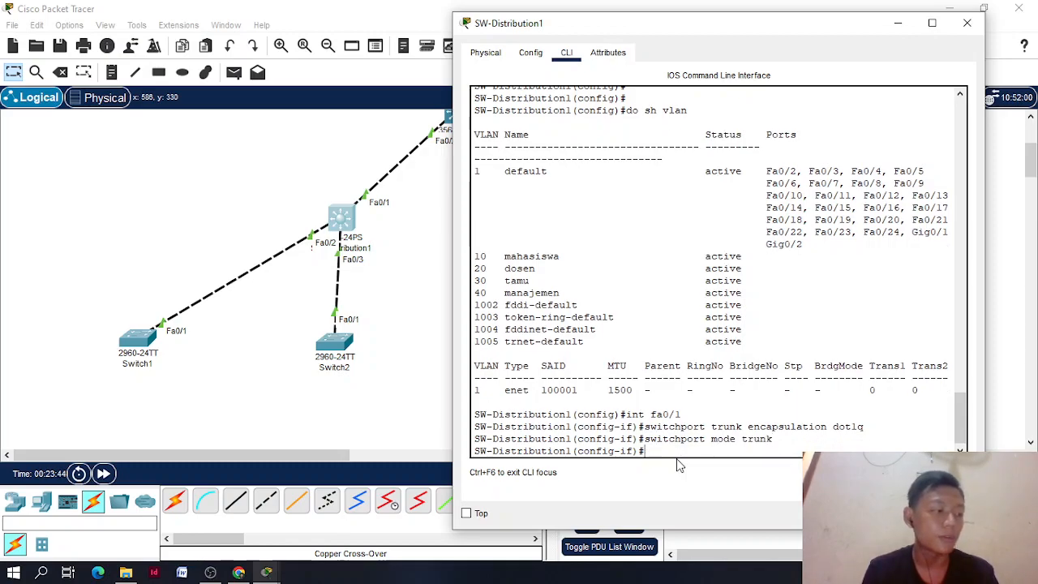
Allow VLANs 1,10,20,30,40 on the fa0/1 trunk of SW-Distribution1
type("switchport")
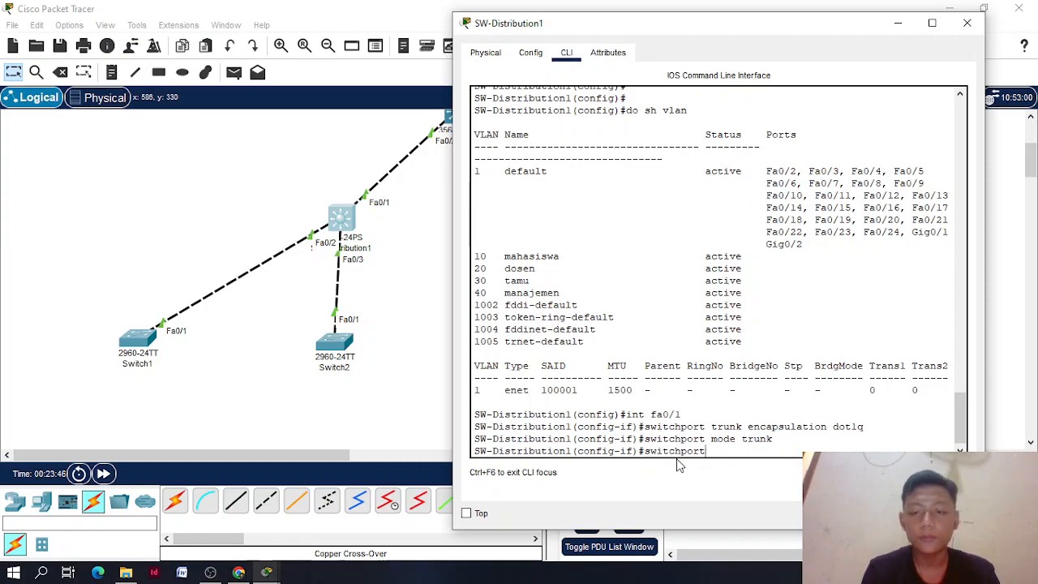
type(" trunk")
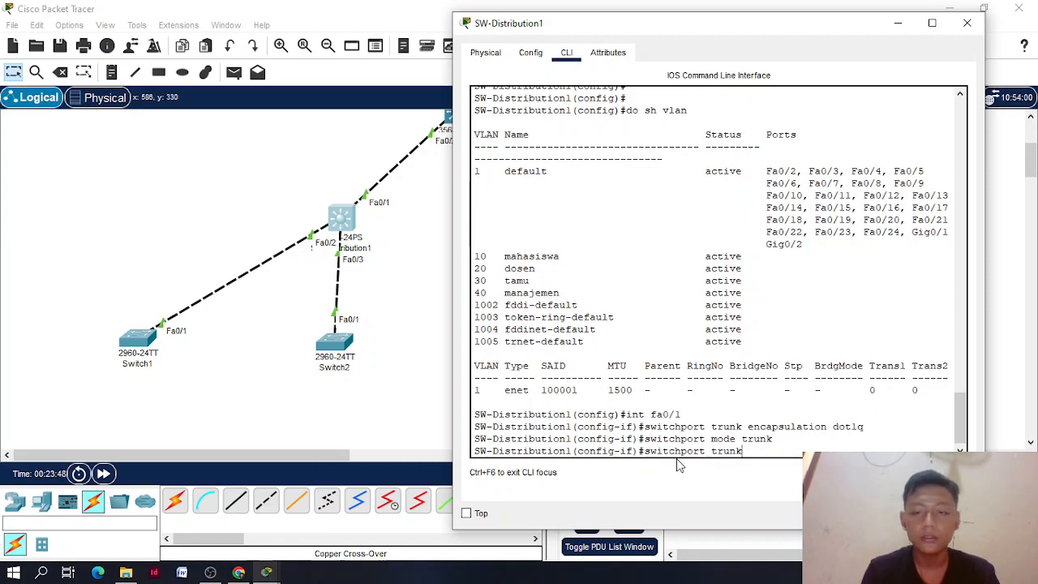
type(" allowr")
key("BackSpace")
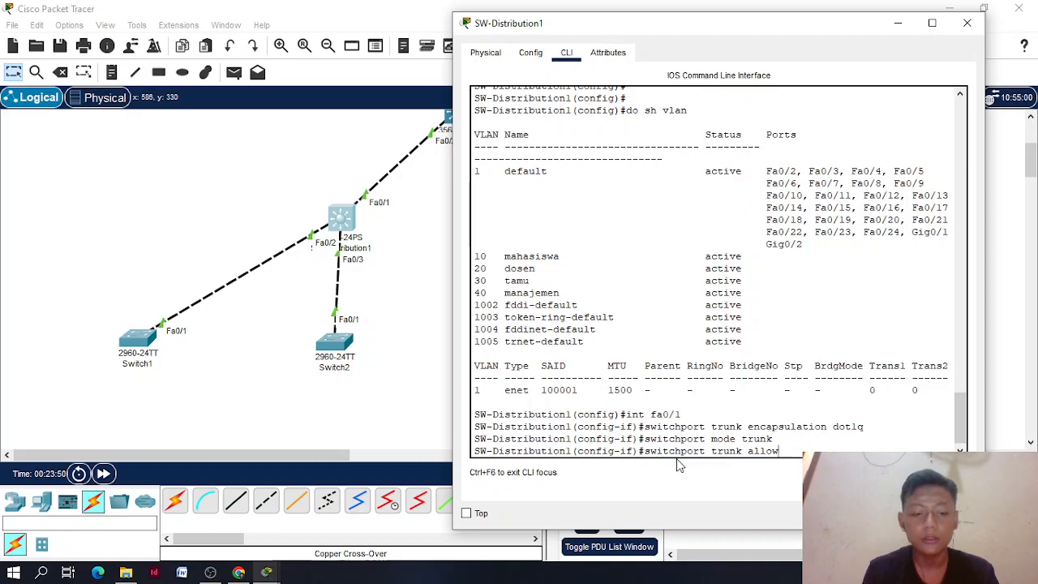
type("ed vlan 1,10,20")
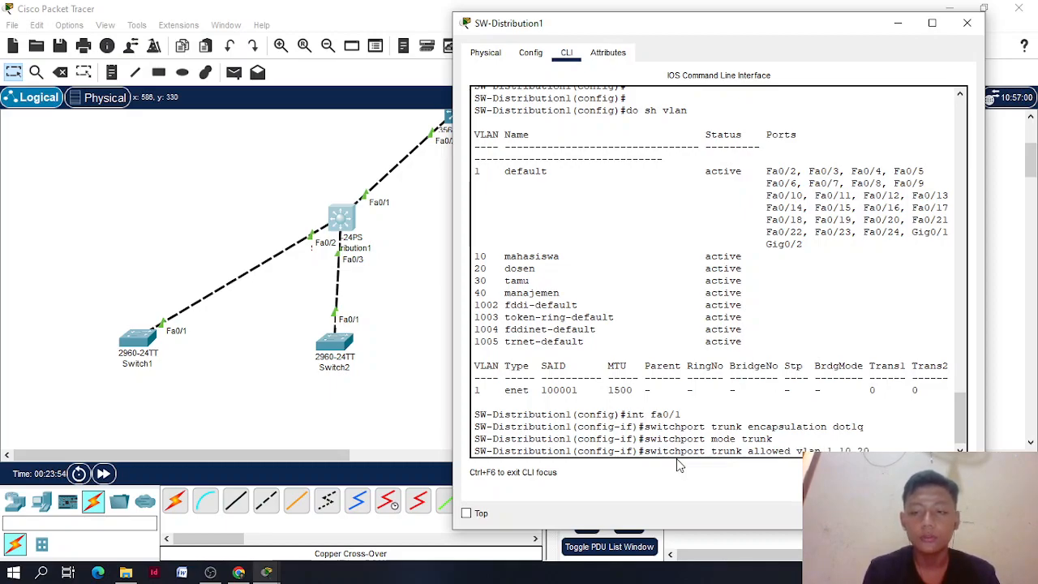
type(",30,40")
key("Return")
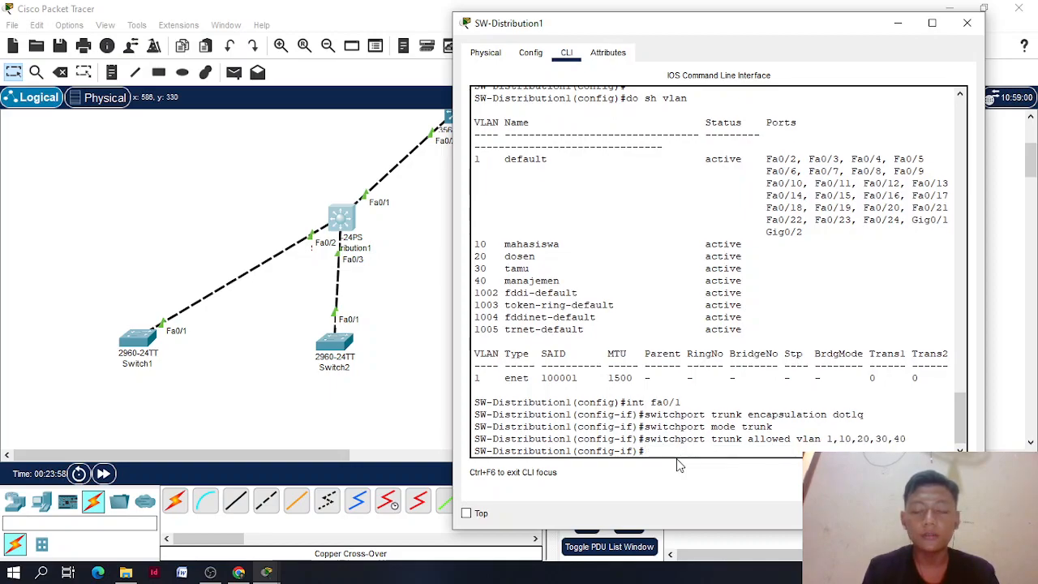
Set native VLAN 1 on the fa0/1 trunk and exit interface configuration mode
type("sw")
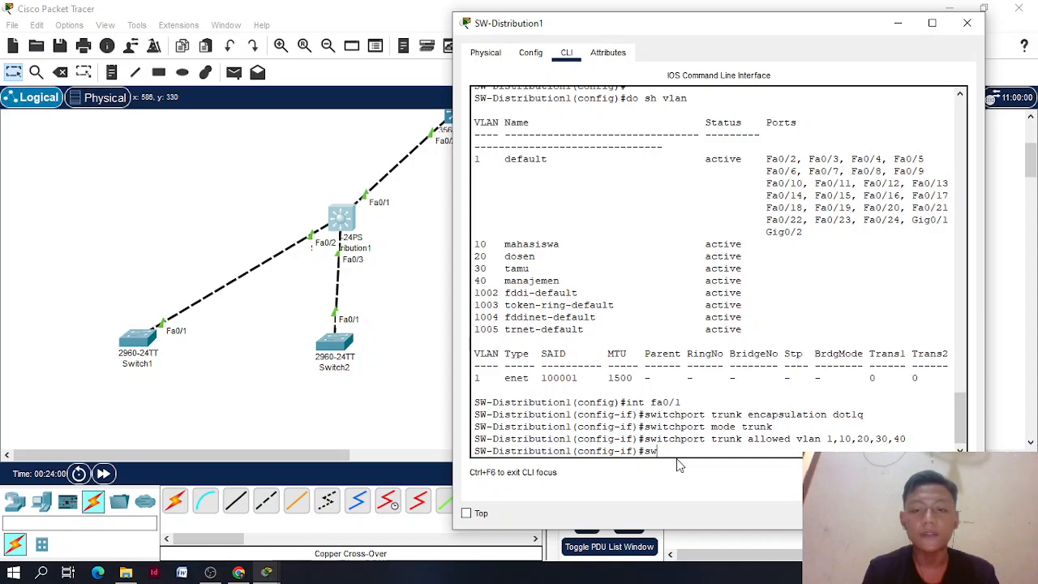
type("itchport tr")
type("tru")
type("nk native v")
type("lan 1")
key("Return")
type("exit")
key("Return")
key("Return")
key("Return")
Enter interface fa0/2 of SW-Distribution1 and set its trunk encapsulation to dot1q
key("Up")
key("Up")
key("Up")
key("Up")
key("Up")
key("Up")
key("Up")
key("Down")
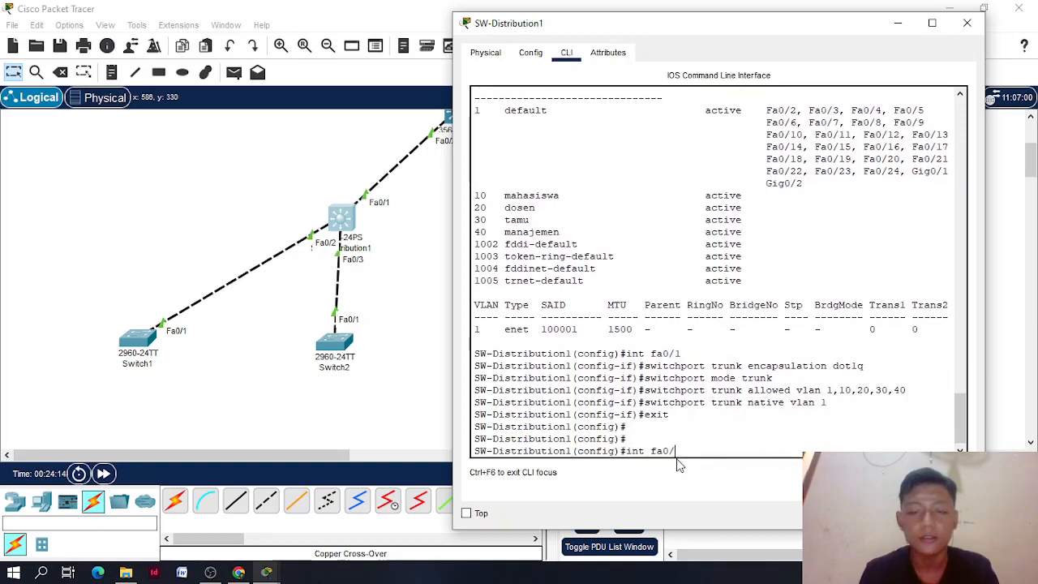
type("2")
key("Return")
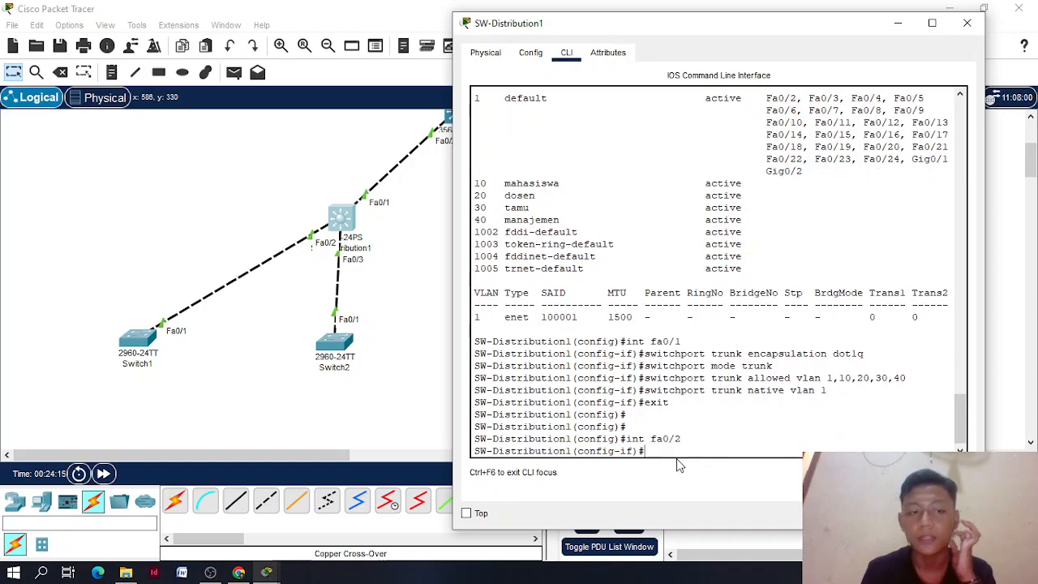
key("Up")
key("Up")
key("Up")
key("Up")
key("Up")
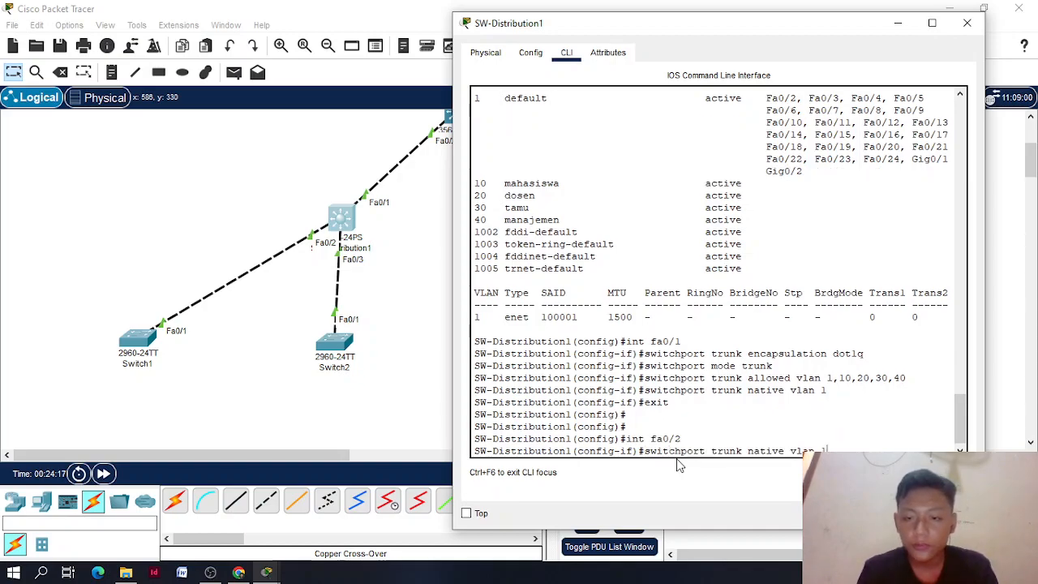
key("Up")
key("Return")
Set interface fa0/2 of SW-Distribution1 to trunk mode
key("Up")
key("Up")
key("Up")
key("Up")
key("Up")
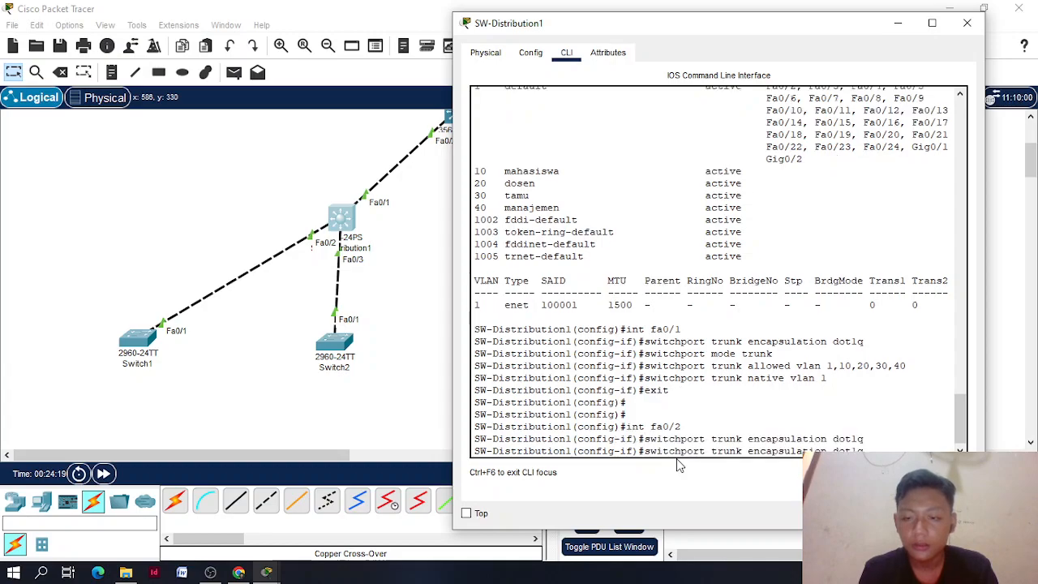
key("Up")
key("Return")
Allow VLANs 1,10,20,30,40 on the fa0/2 trunk of SW-Distribution1
key("Up")
key("Up")
key("Up")
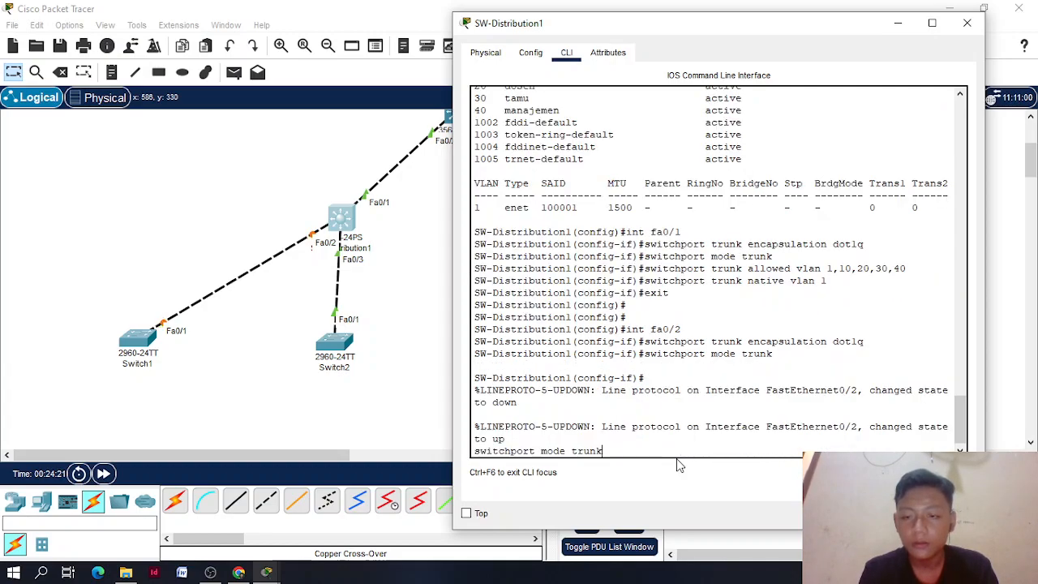
key("Down")
key("Up")
key("Up")
key("Up")
key("Up")
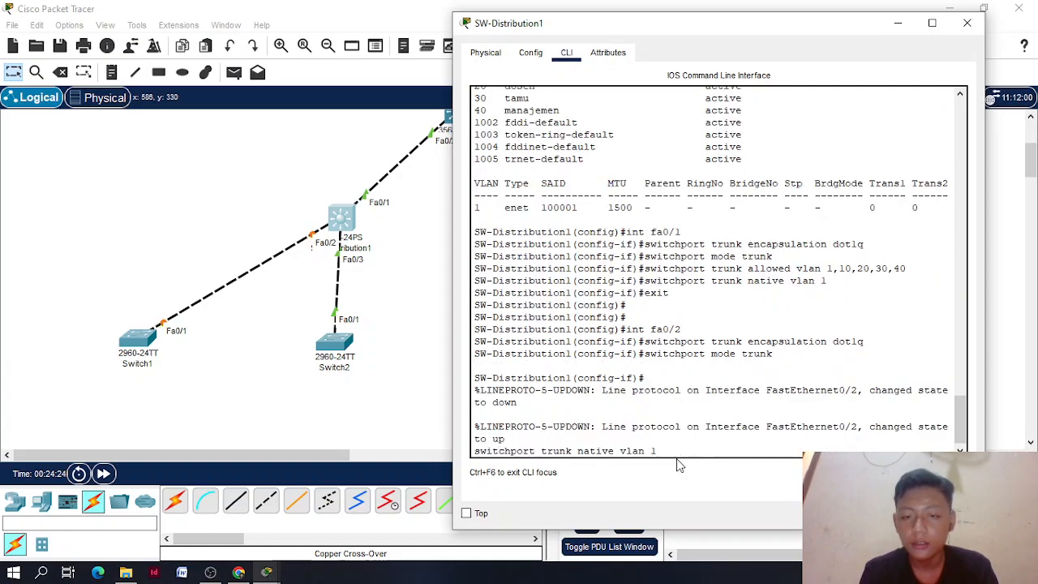
key("Return")
Set native VLAN 1 on the fa0/2 trunk and exit interface configuration mode
key("Up")
key("Up")
key("Up")
key("Up")
key("Up")
key("Down")
key("Down")
key("Down")
key("Up")
key("Up")
key("Up")
key("Up")
key("Return")
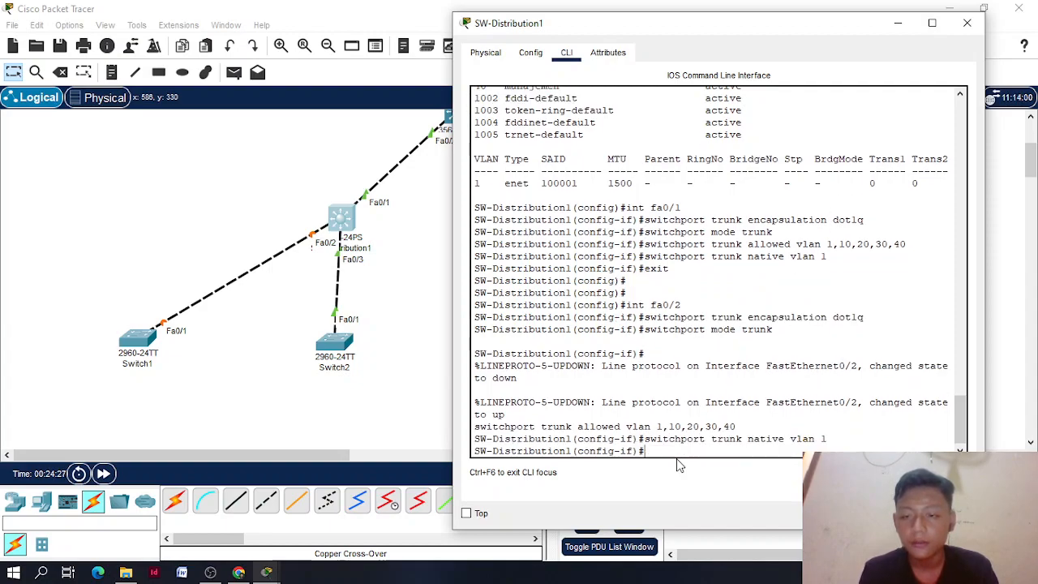
type("exit")
key("Return")
key("Return")
Enter interface fa0/3 of SW-Distribution1 and set its trunk encapsulation to dot1q
key("Up")
key("Up")
key("Up")
key("Up")
key("Up")
key("Up")
key("Up")
key("Down")
key("BackSpace")
type("3")
key("Return")
type("exit")
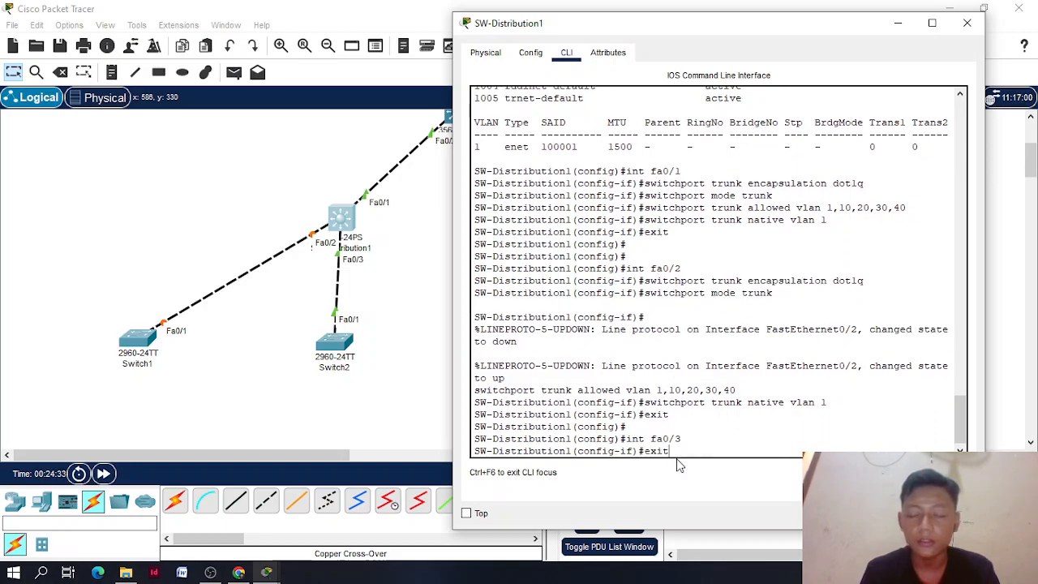
key("Up")
key("Up")
key("Up")
key("Up")
key("Up")
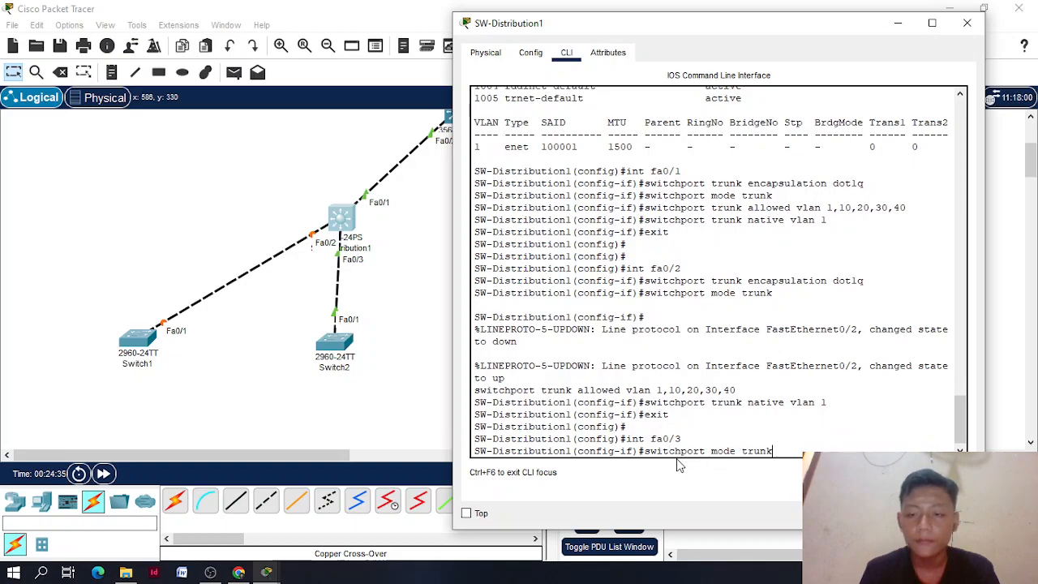
key("Return")
Set native VLAN 1 for trunking on interface fa0/3 of SW-Distribution1
key("Up")
key("Up")
key("Up")
key("Up")
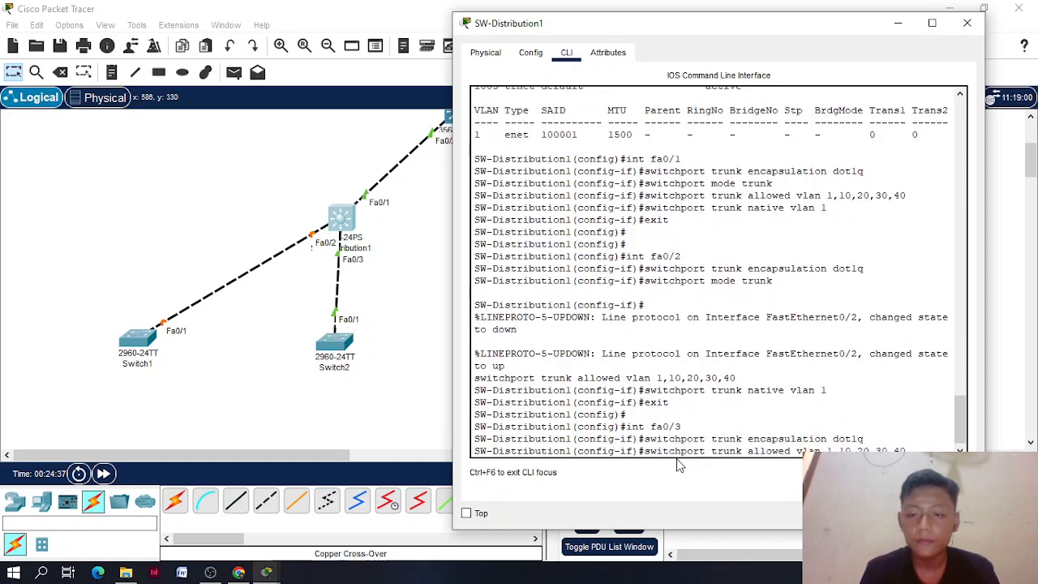
key("Return")
Set interface fa0/3 of SW-Distribution1 to trunk mode
key("Up")
key("Up")
key("Up")
key("Up")
key("Up")
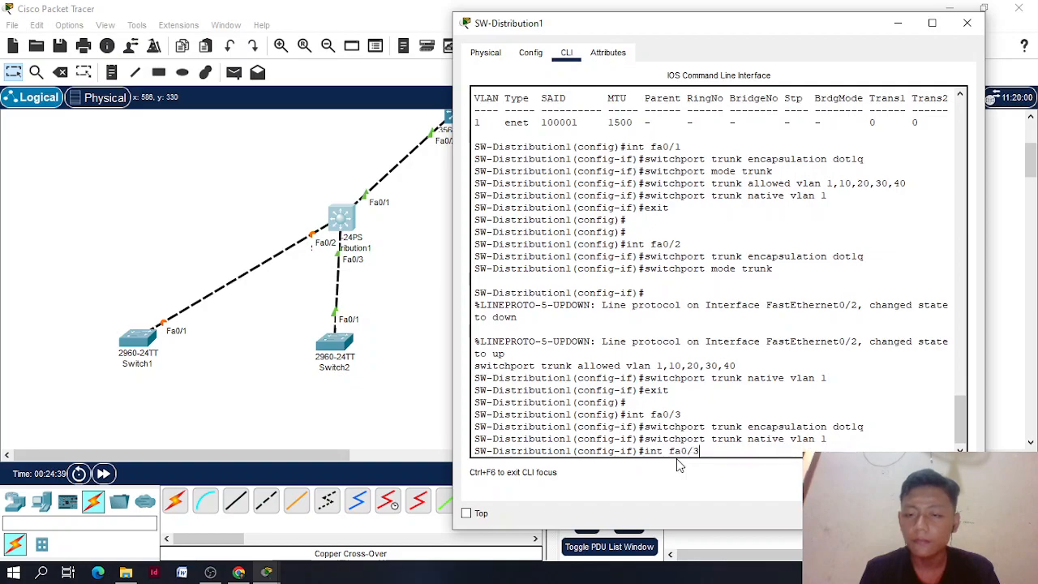
key("Up")
key("Up")
key("Return")
Allow VLANs 1,10,20,30,40 on the fa0/3 trunk of SW-Distribution1
key("Up")
key("Up")
key("Up")
key("Up")
key("Up")
key("Up")
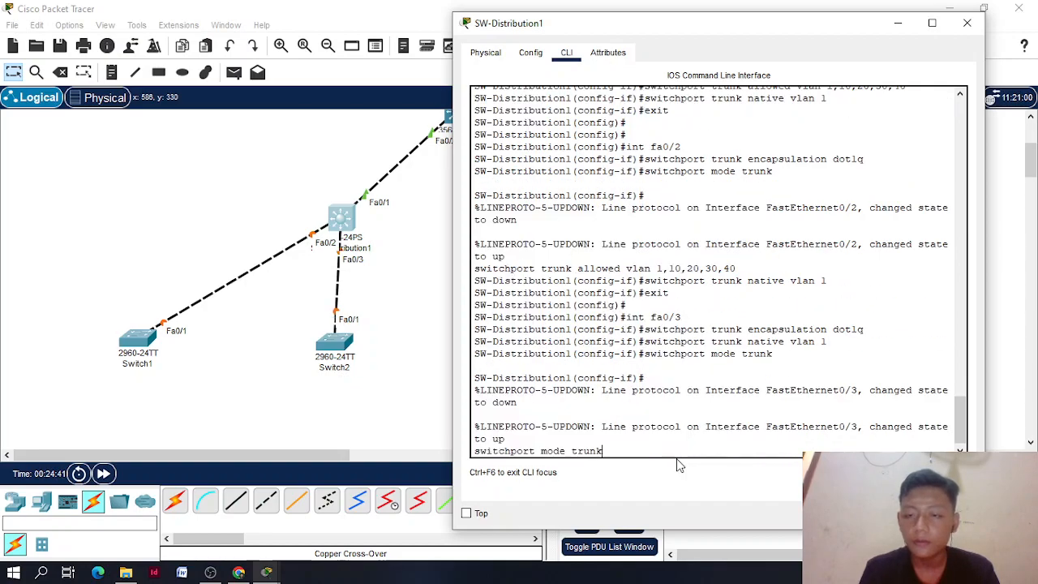
key("Up")
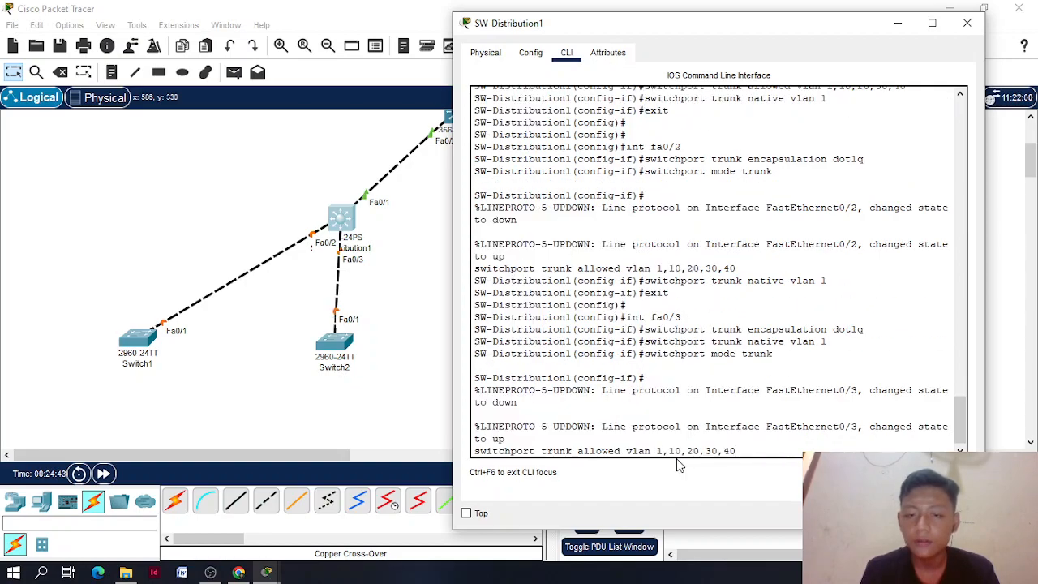
key("Return")
Reapply native VLAN 1 to the fa0/3 trunk and exit interface configuration mode
key("Up")
key("Up")
key("Up")
key("Up")
key("Down")
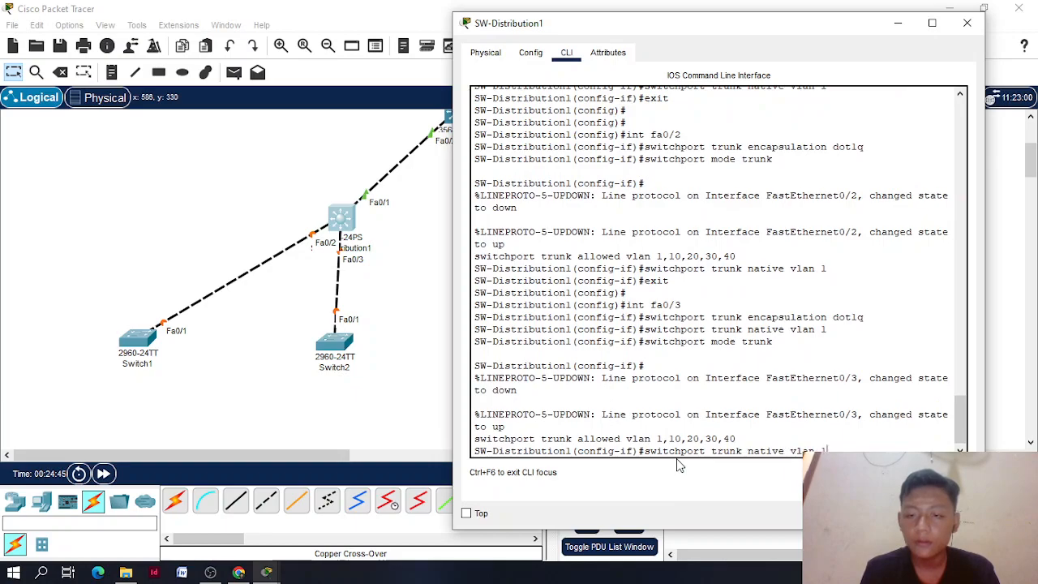
key("Return")
type("exit")
key("Return")
key("Return")
key("Return")
key("Return")
Exit configuration mode and check the trunk settings of fa0/1 to fa0/3 in SW-Distribution1's running configuration with sh run
type("exit")
key("Return")
key("Return")
type("sh run")
key("Return")
key("space")
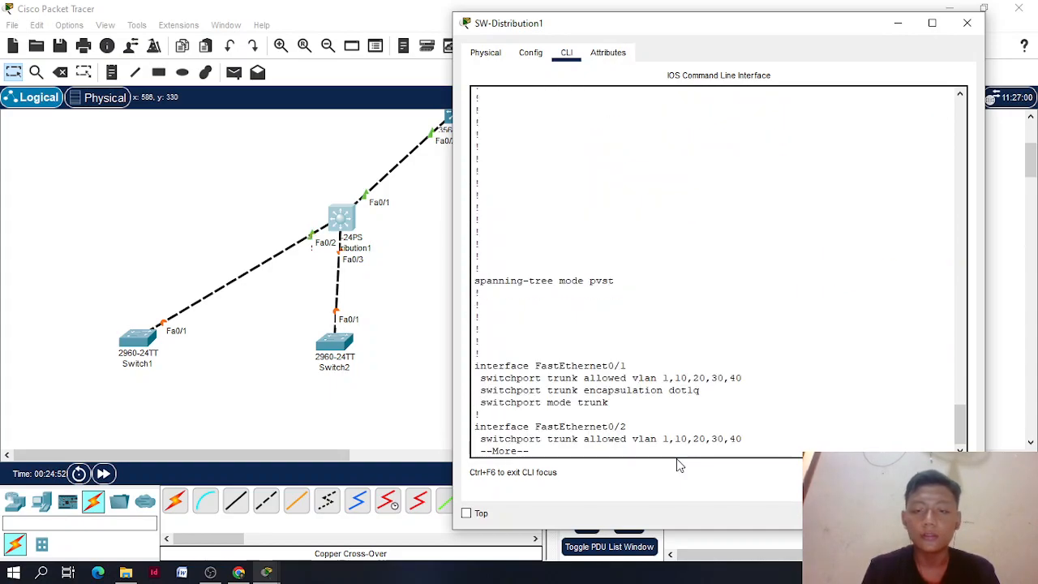
key("space")
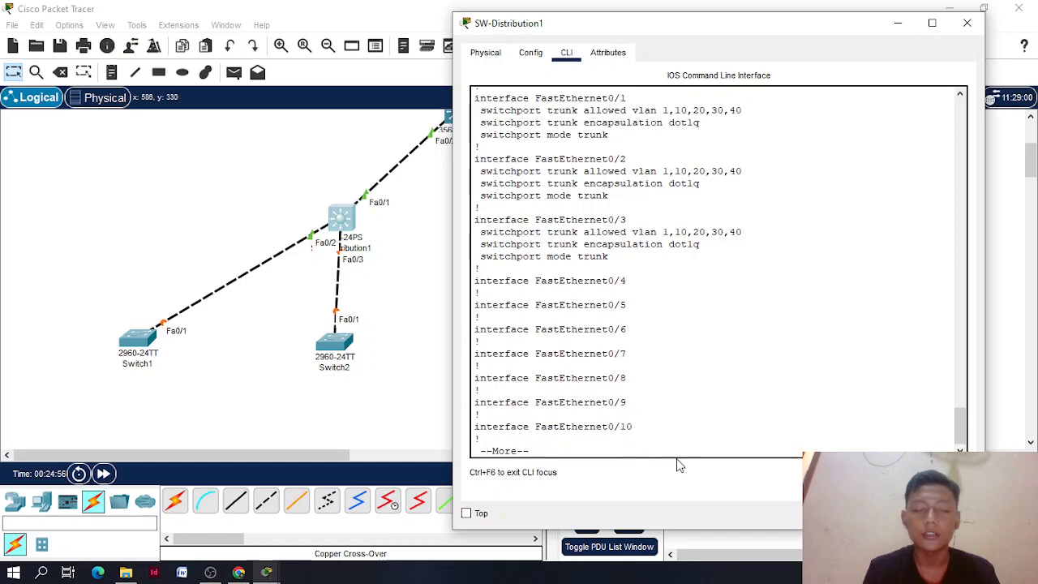
Close the SW-Distribution1 window and open the command line of Multilayer Switch2
left_click(957, 26)
left_click(551, 217)
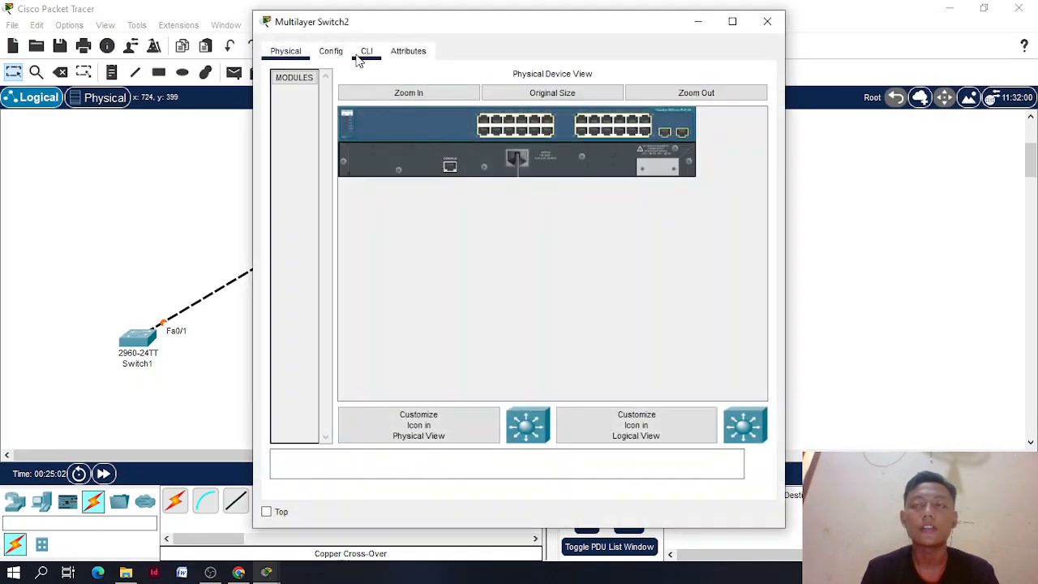
left_click(360, 59)
Answer no to Multilayer Switch2's initial configuration dialog and bring up the Switch> prompt
key("Return")
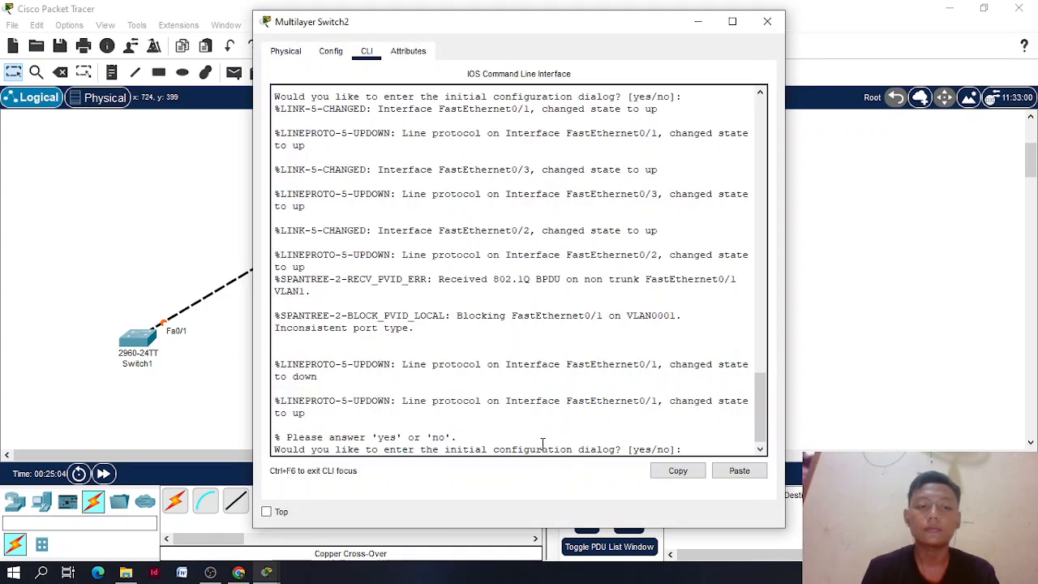
key("Return")
key("Return")
key("Return")
key("Return")
type("n")
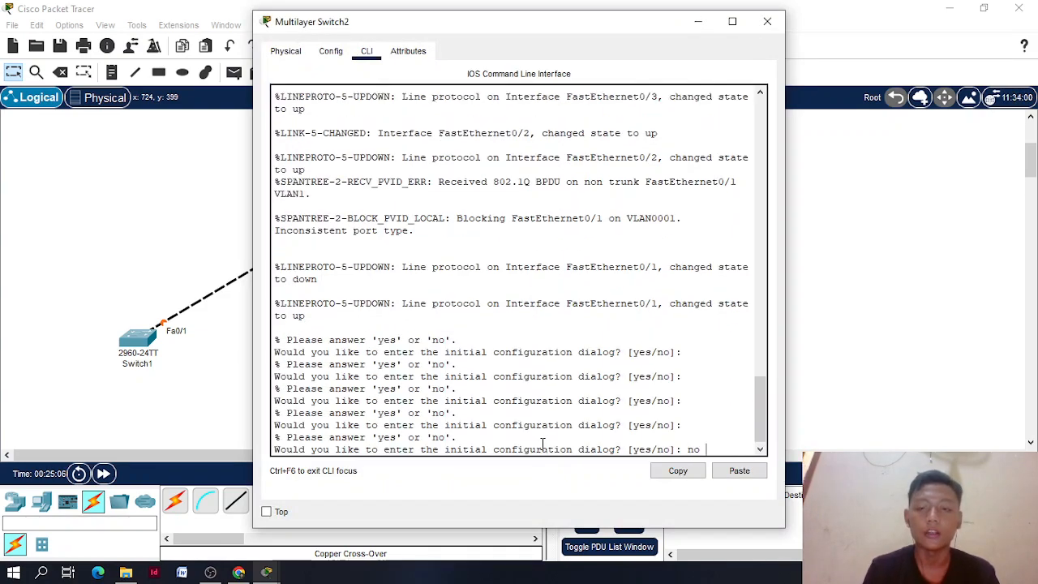
type("o")
key("Return")
key("Return")
key("Return")
key("Return")
key("Return")
key("Return")
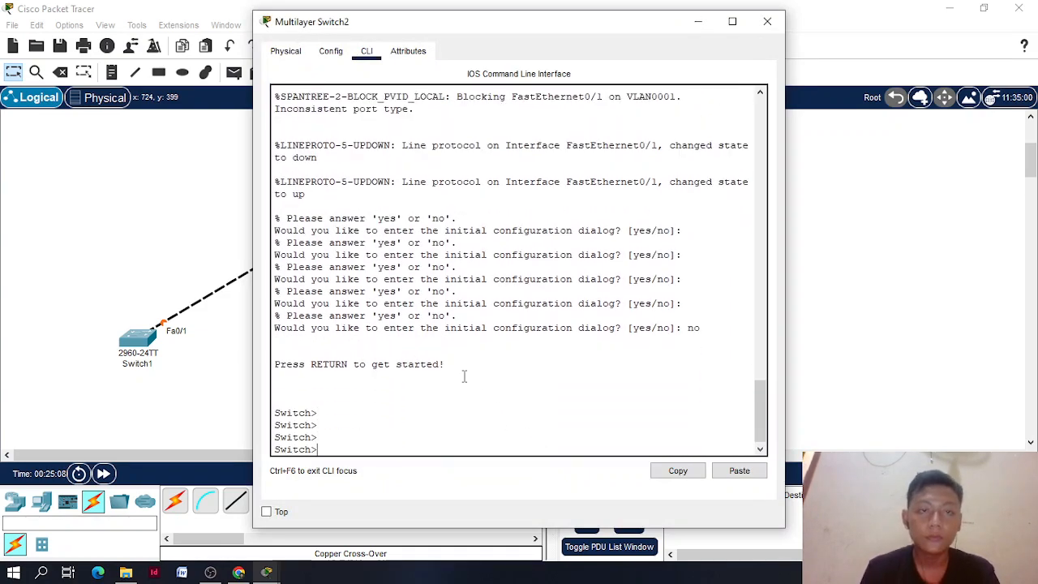
Change the display name of Multilayer Switch2 to SW-Distribution2
left_click(330, 52)
left_click_drag(562, 120, 387, 122)
key("BackSpace")
type("SW-Distribution1")
key("BackSpace")
type("2")
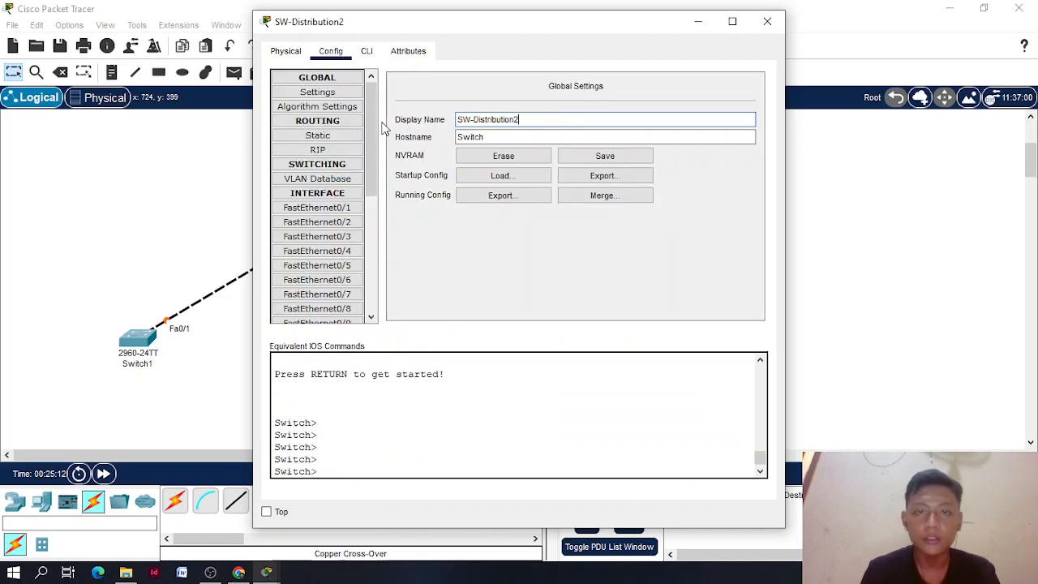
Set the switch's hostname to SW-Distribution2 and return to its command line
double_click(489, 136)
type("SW-Distribution1")
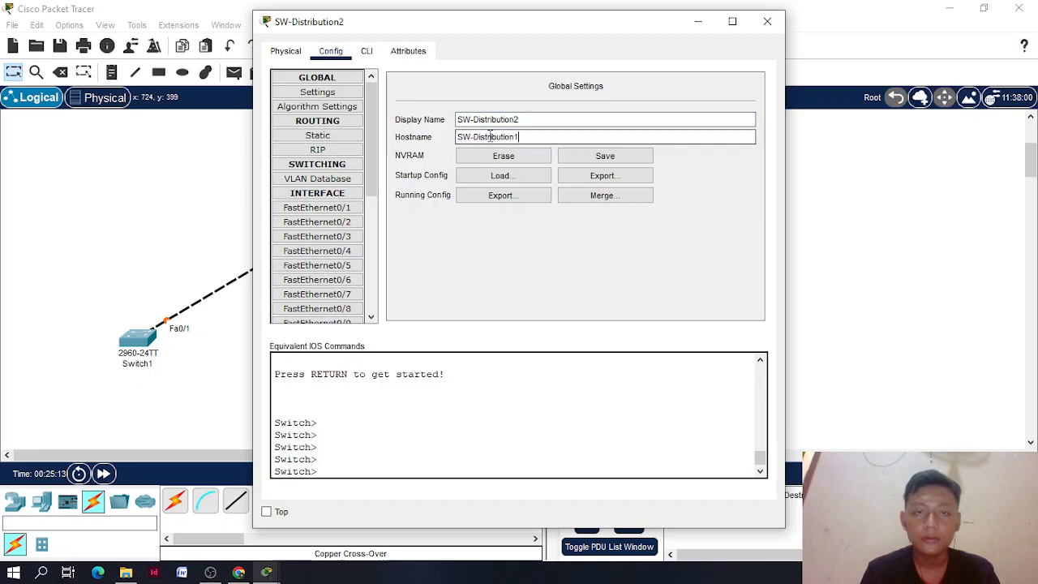
left_click(367, 51)
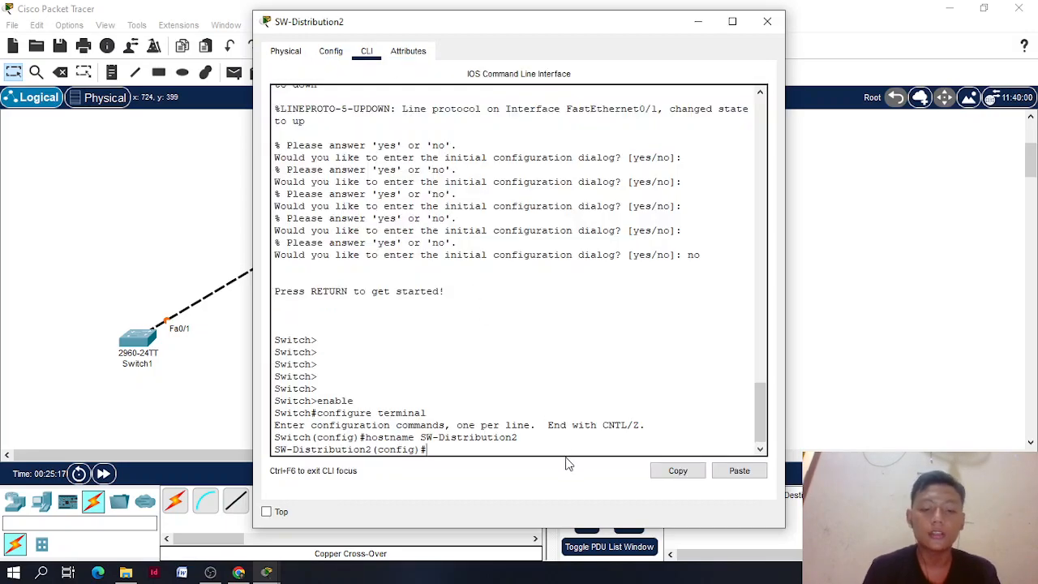
Create VLAN 10 named mahasiswa and VLAN 20 named dosen on SW-Distribution2
type("vlan 10")
key("Return")
type("name mahasiswa")
key("Return")
type("vlan 20")
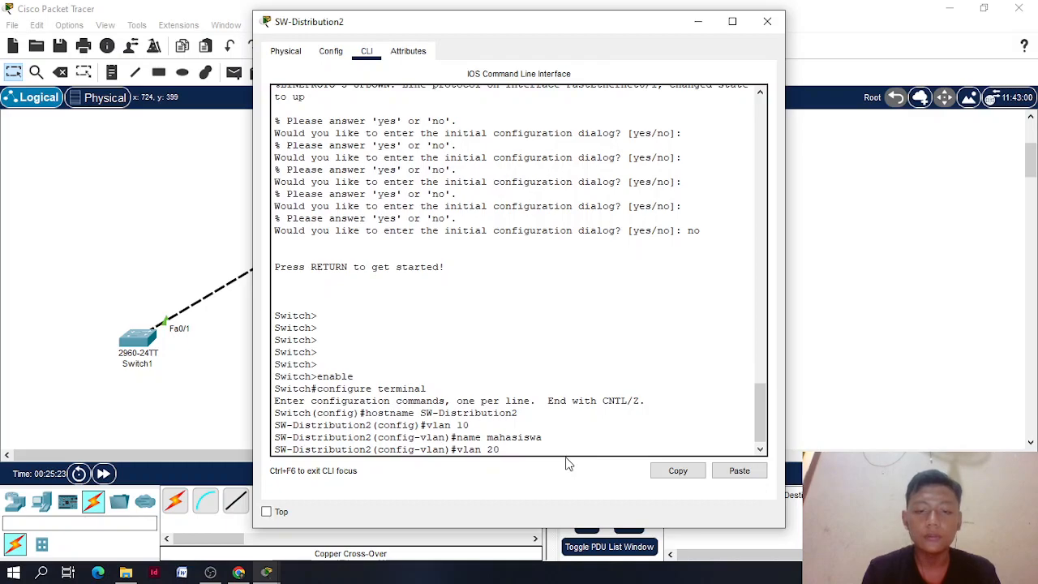
key("Return")
type("name")
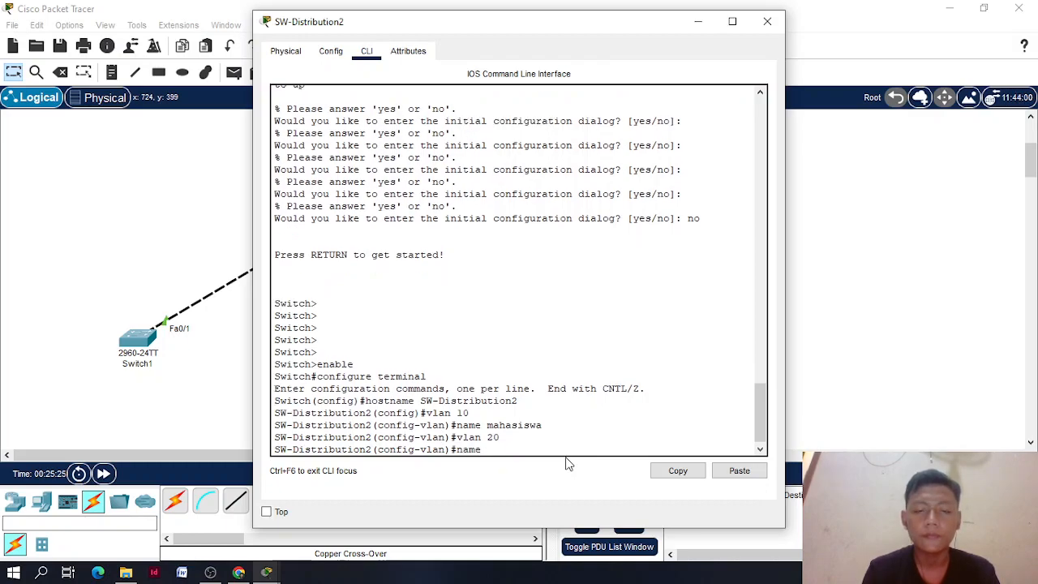
type(" dosen")
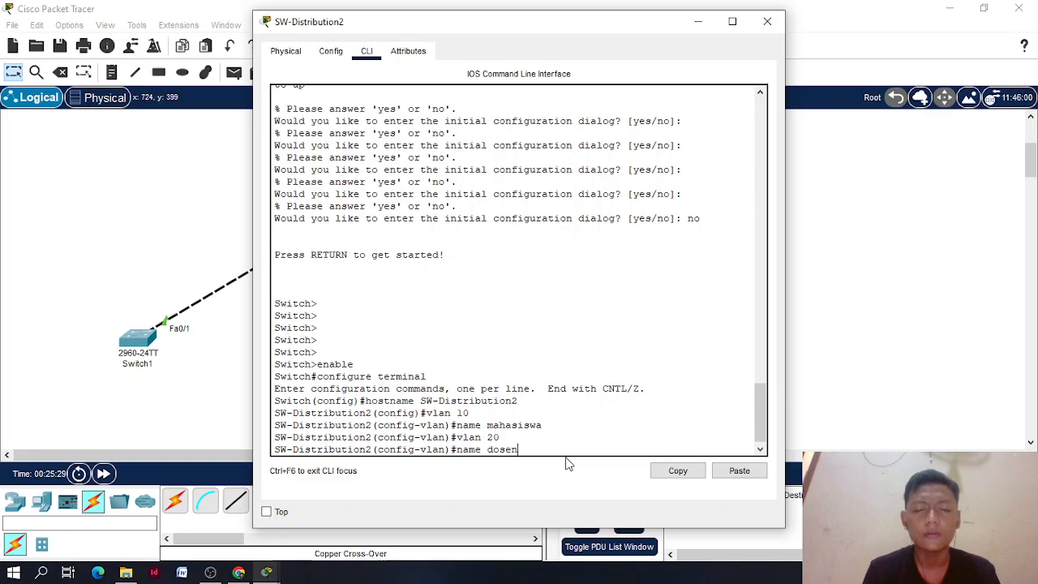
key("Return")
Create VLAN 30 named tamu and VLAN 40 named manajemen on SW-Distribution2
type("vlan 30")
key("Return")
type("name tamu")
key("Return")
type("vlan 40")
key("Return")
type("name manajemen")
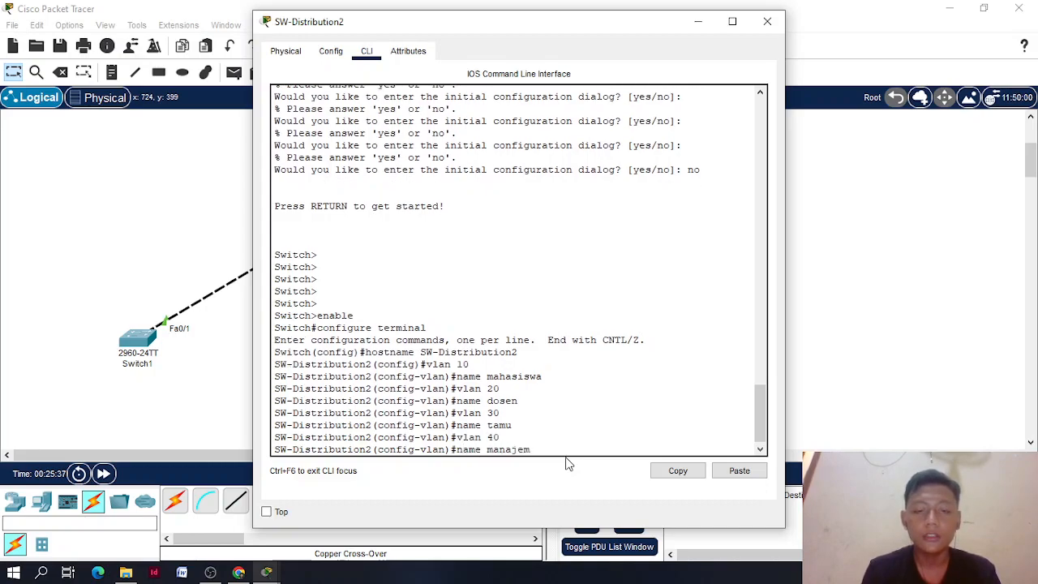
key("Return")
Leave configuration mode on SW-Distribution2 and display its VLAN table
type("exit")
key("Return")
type("e")
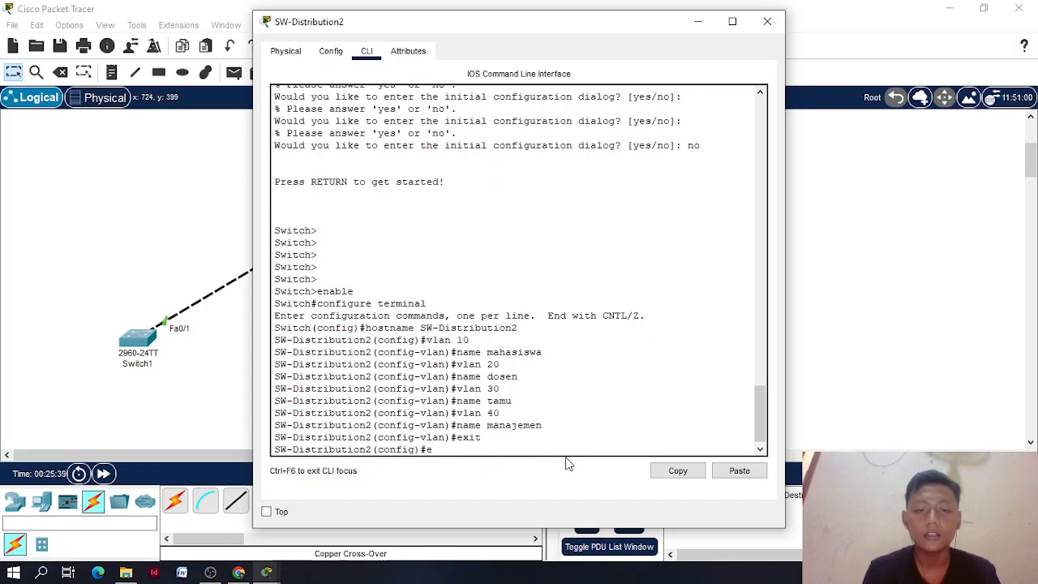
type("xit")
key("Return")
key("Return")
type("sh vlan")
key("Return")
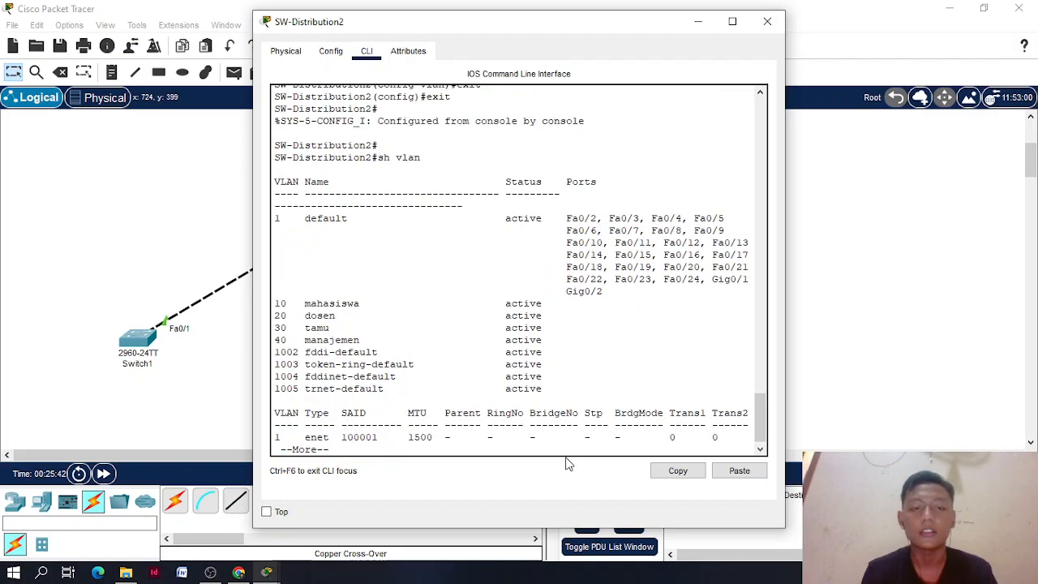
key("q")
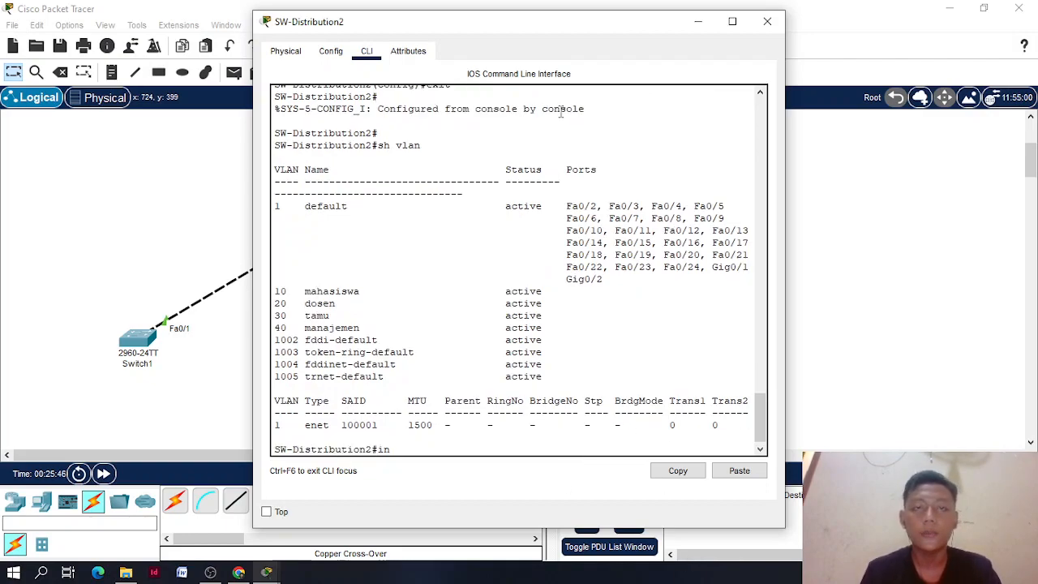
Place the SW-Distribution2 console beside the topology so that the switch's port connections stay in view
left_click_drag(530, 30, 795, 70)
left_click_drag(250, 456, 354, 460)
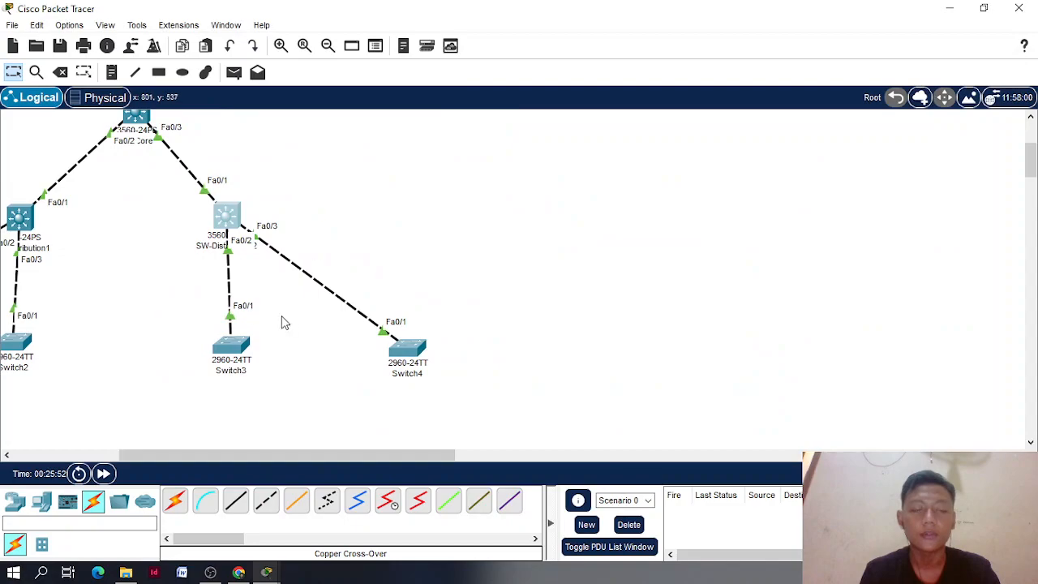
left_click(230, 230)
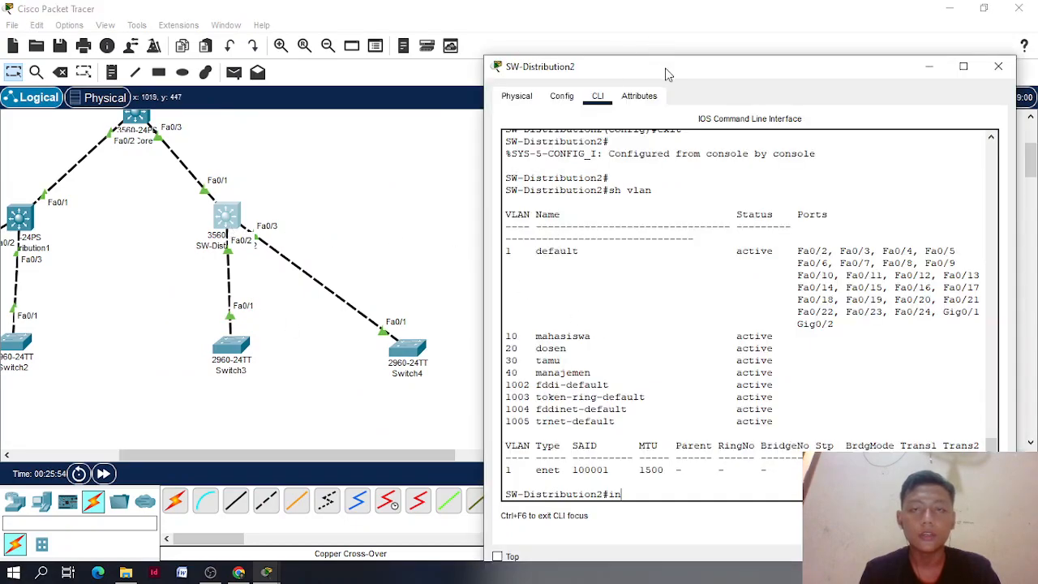
left_click_drag(670, 70, 666, 41)
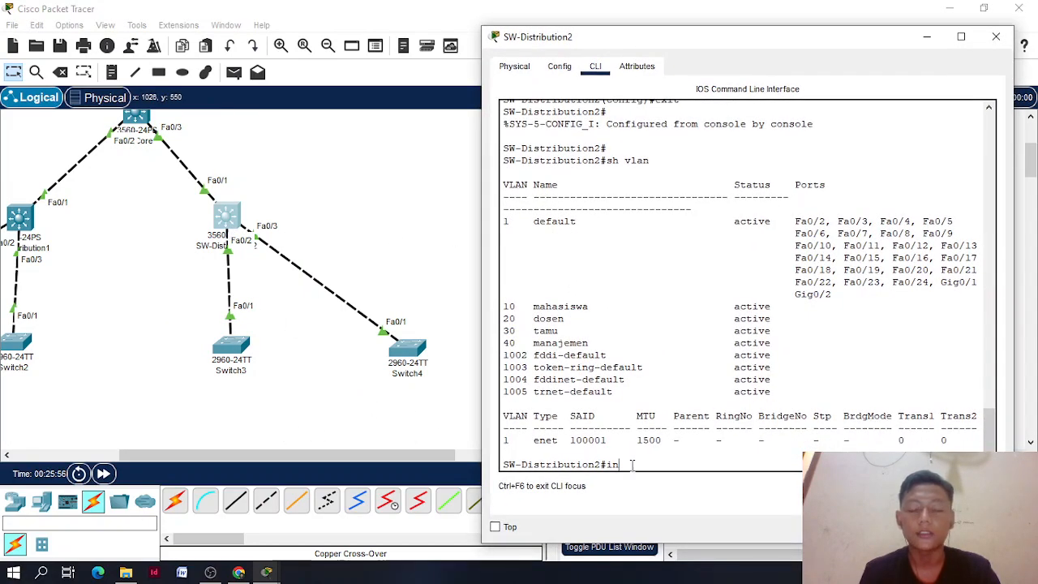
type("t fa")
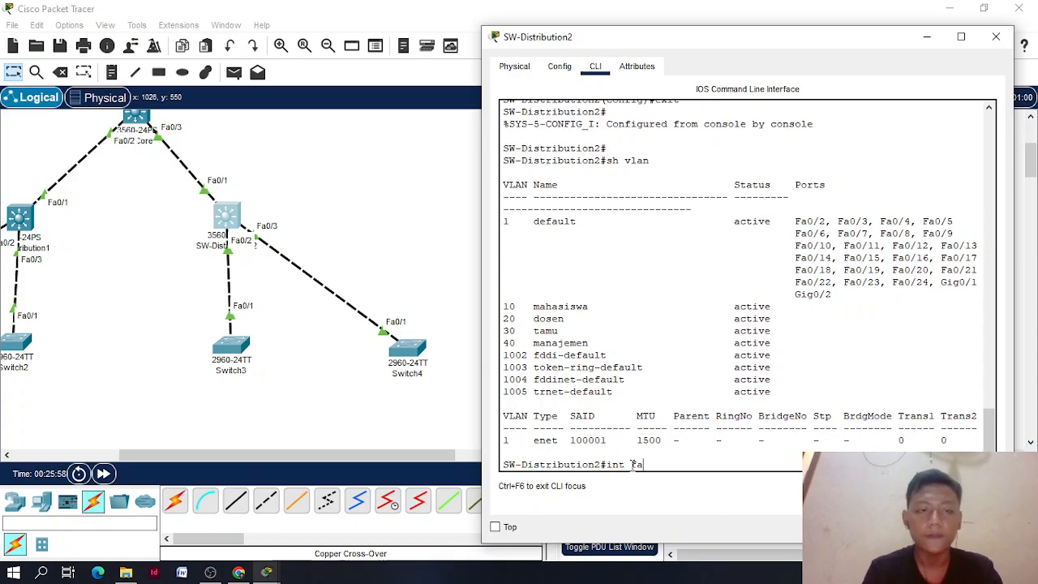
type("0/1")
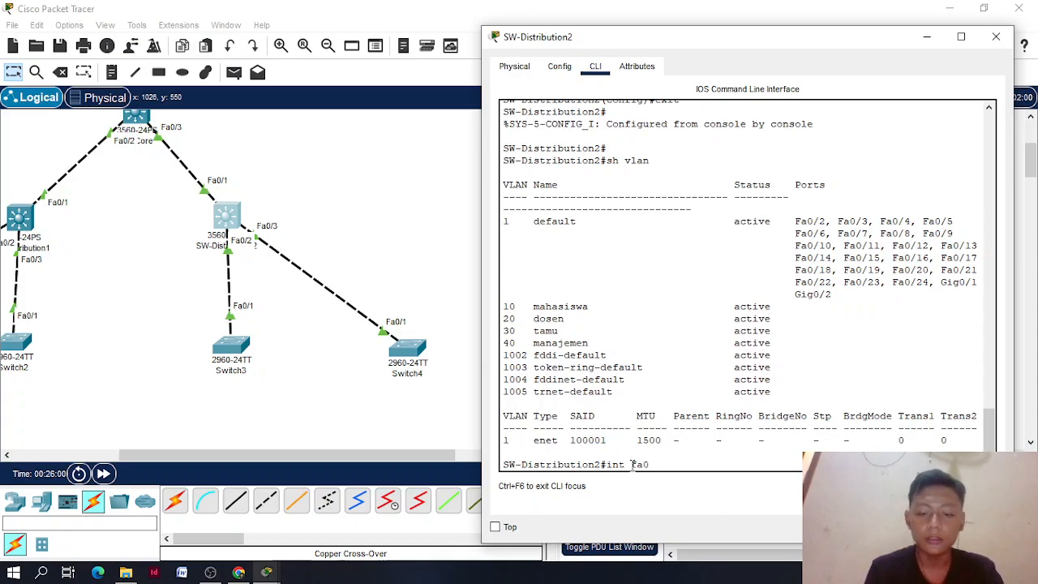
key("Return")
key("Return")
key("Up")
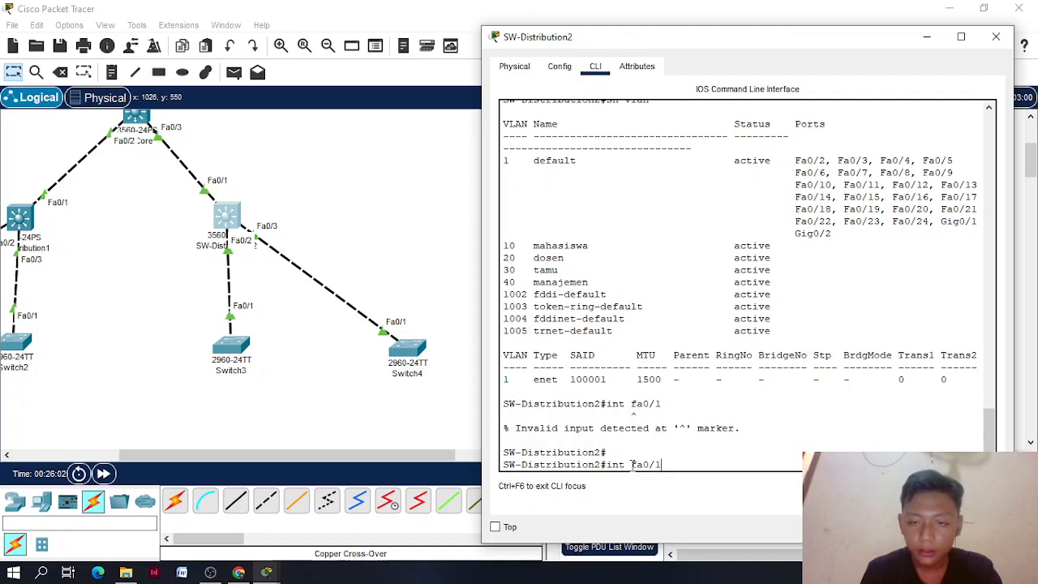
key("BackSpace")
key("BackSpace")
key("BackSpace")
key("BackSpace")
key("BackSpace")
key("BackSpace")
key("BackSpace")
key("BackSpace")
Enter global configuration mode on SW-Distribution2 and open interface fa0/1
type("ci")
key("BackSpace")
type("on ")
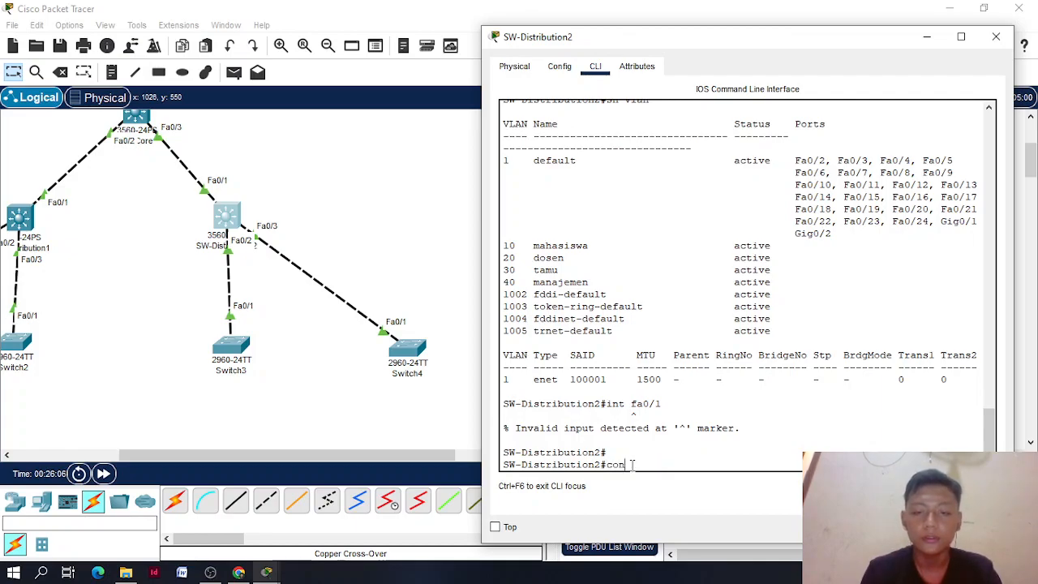
type("f term")
key("Return")
type("name tamu")
key("BackSpace")
key("BackSpace")
key("BackSpace")
key("BackSpace")
key("BackSpace")
key("BackSpace")
key("BackSpace")
key("BackSpace")
key("BackSpace")
type("hostname SW-Distribution")
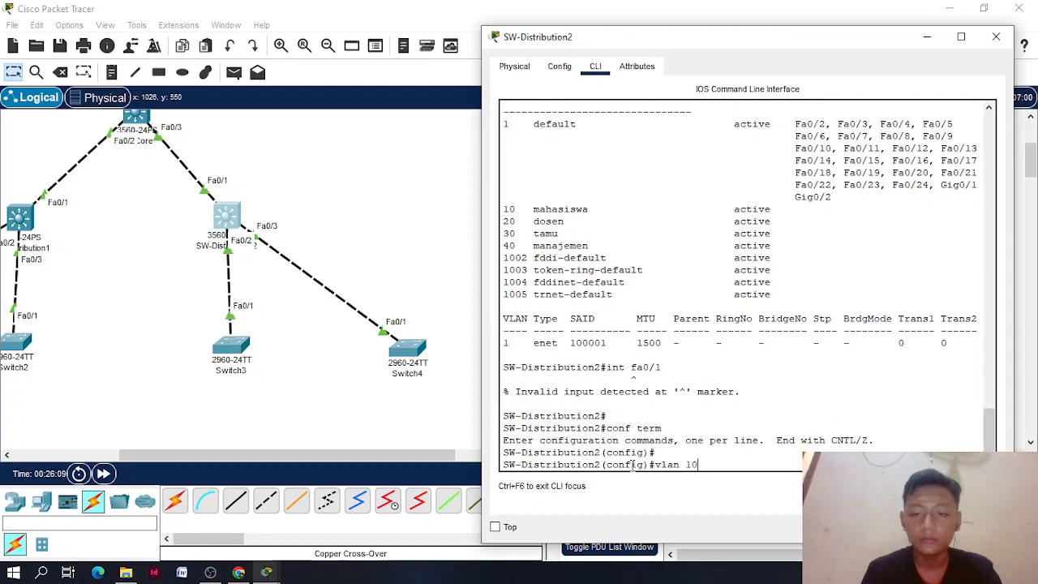
key("BackSpace")
key("BackSpace")
key("BackSpace")
key("BackSpace")
key("BackSpace")
key("BackSpace")
key("BackSpace")
key("BackSpace")
key("BackSpace")
key("BackSpace")
key("BackSpace")
key("BackSpace")
key("BackSpace")
key("BackSpace")
key("BackSpace")
key("BackSpace")
key("BackSpace")
key("BackSpace")
key("BackSpace")
key("BackSpace")
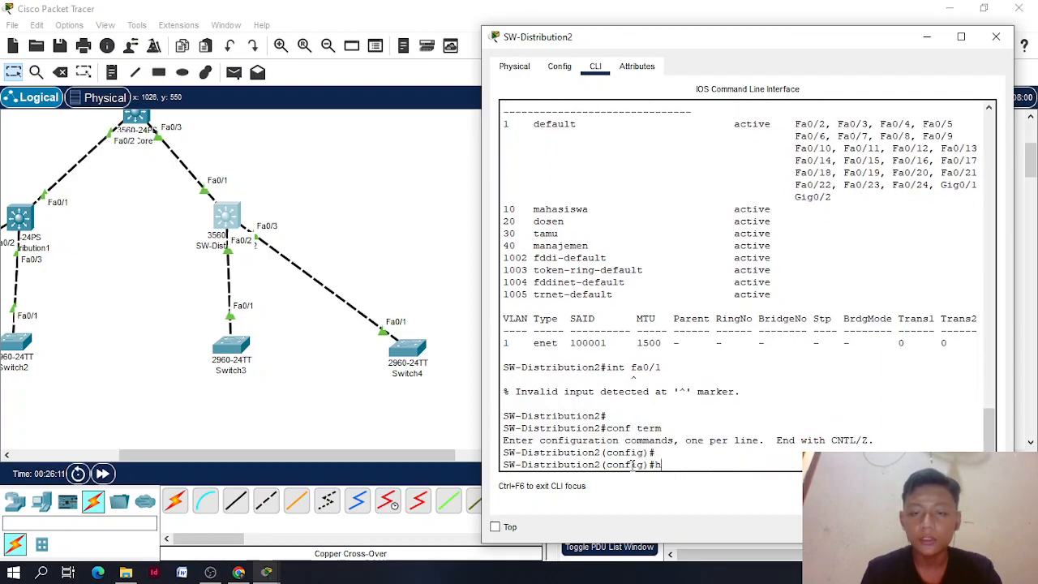
type("fa0/1")
key("Return")
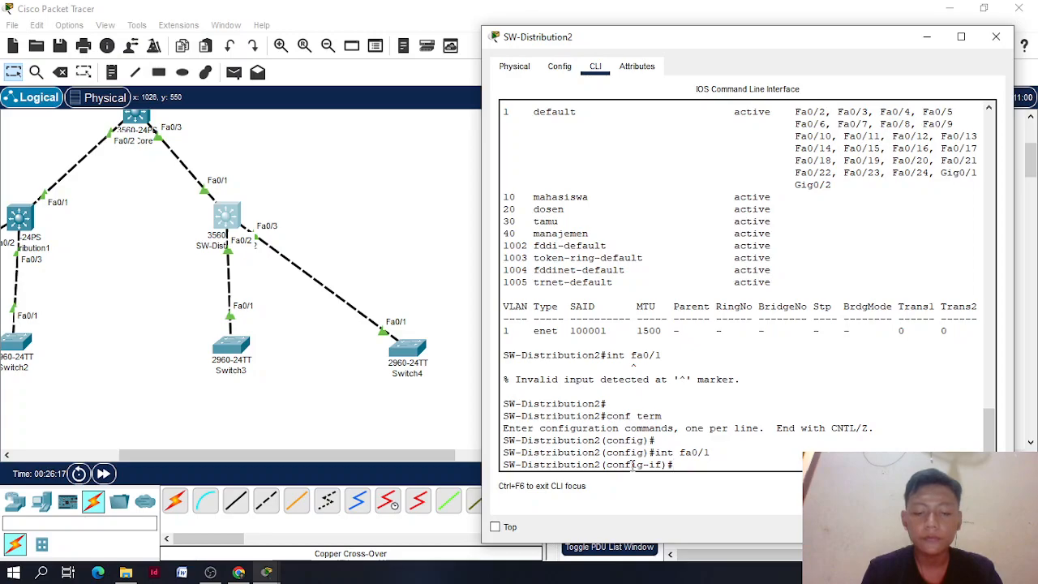
Set interface fa0/1's trunk encapsulation to dot1q and its switchport mode to trunk
type("switcc")
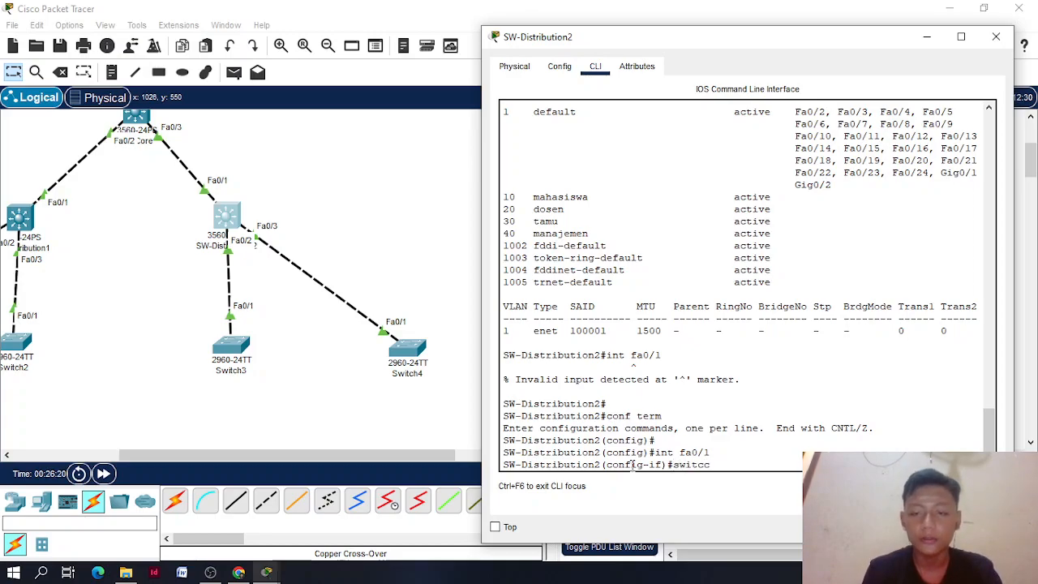
key("BackSpace")
type("hpor")
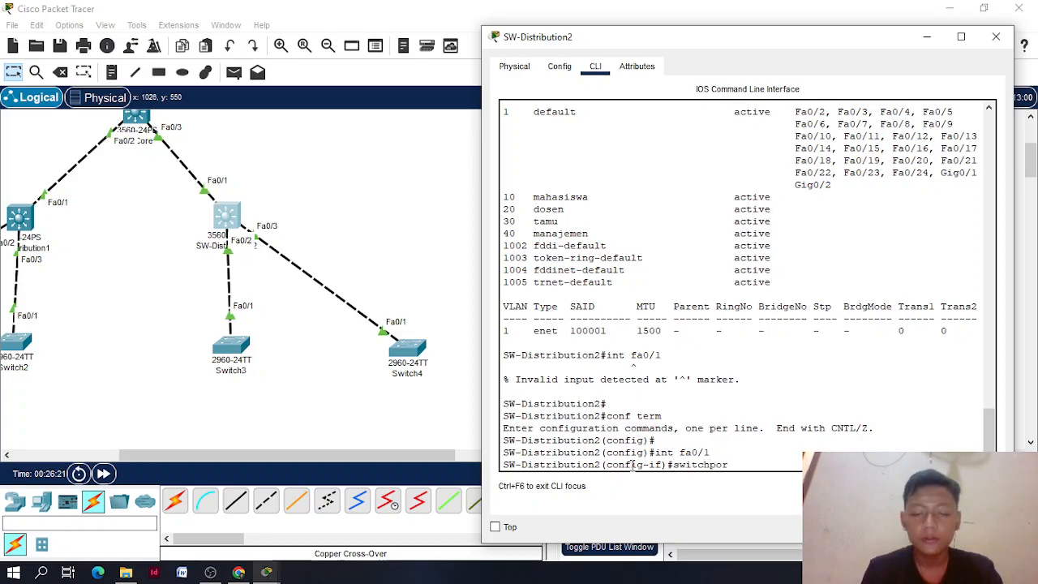
type("t trunk e")
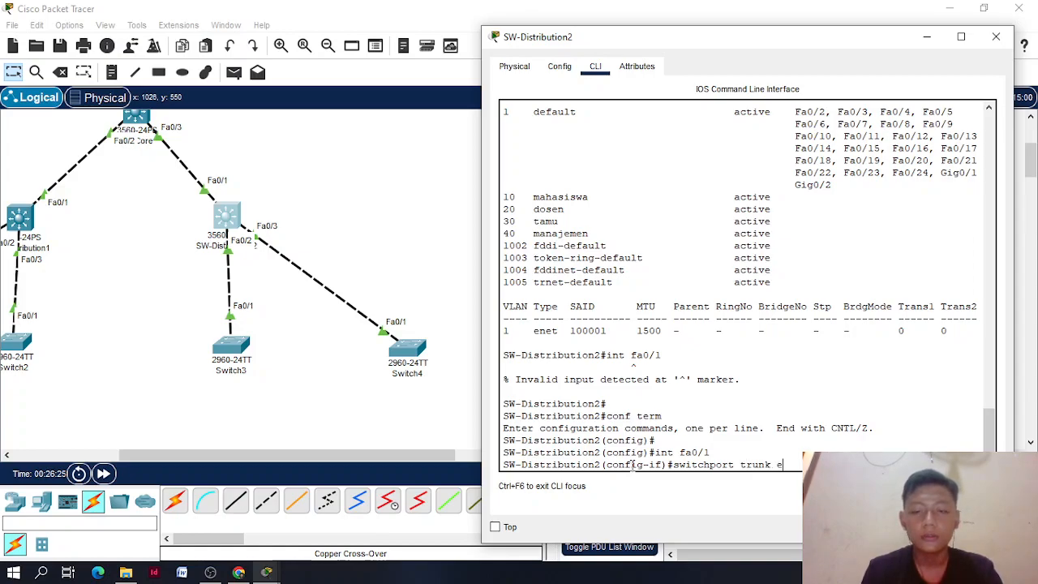
type("ncap")
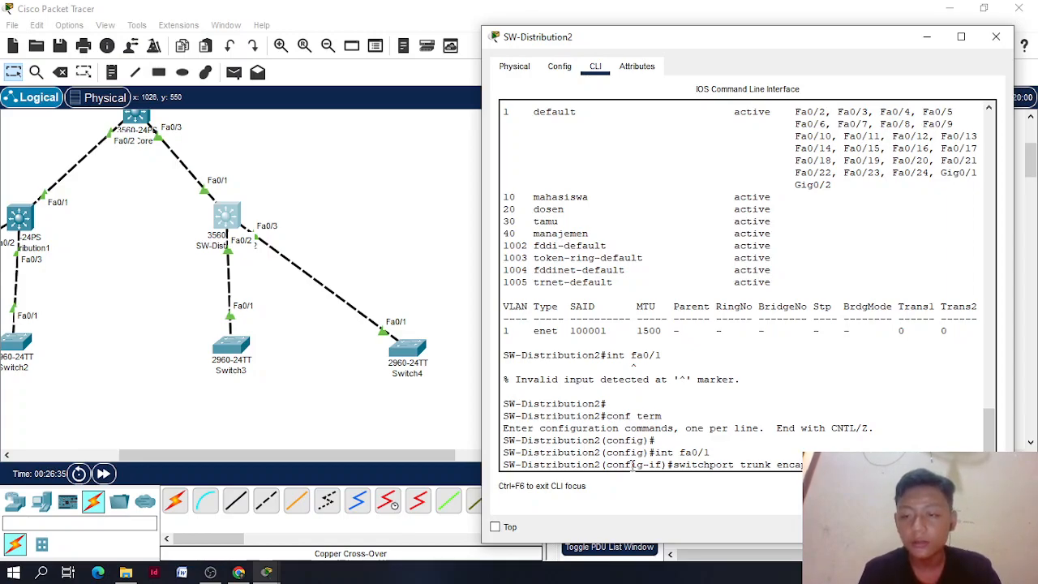
key("Return")
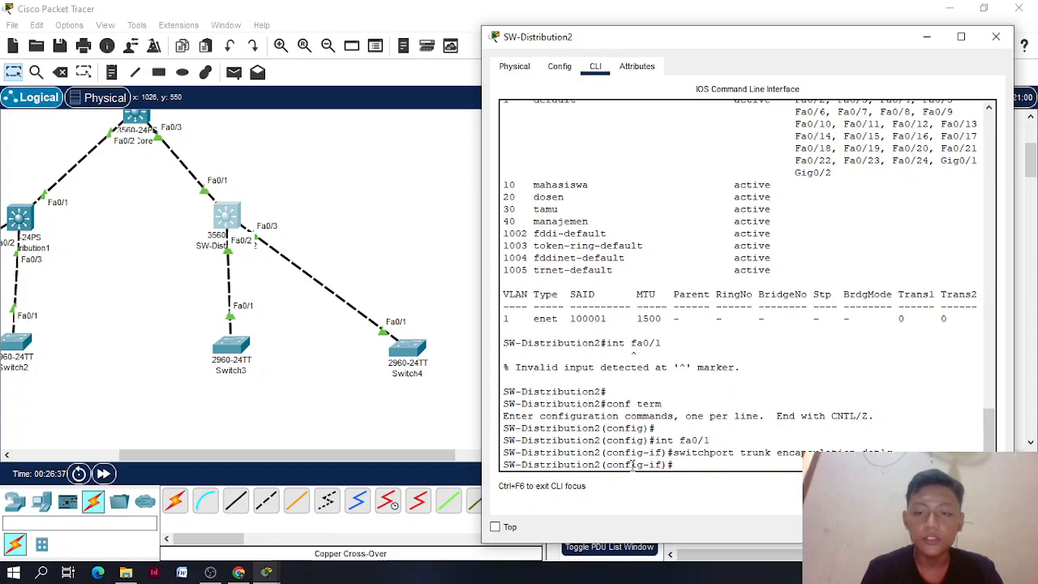
type("switchport")
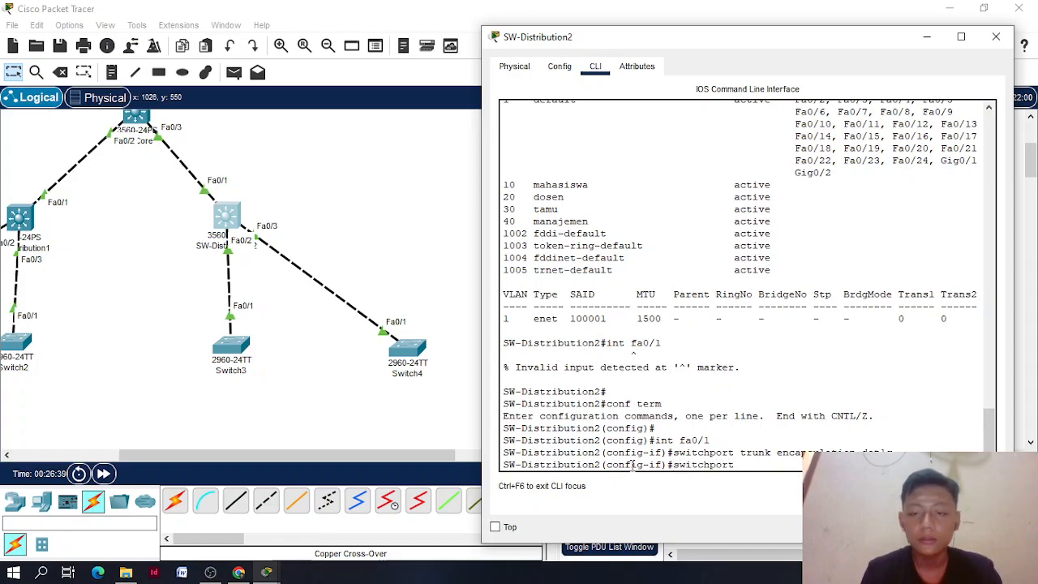
type(" mode trunk")
key("Return")
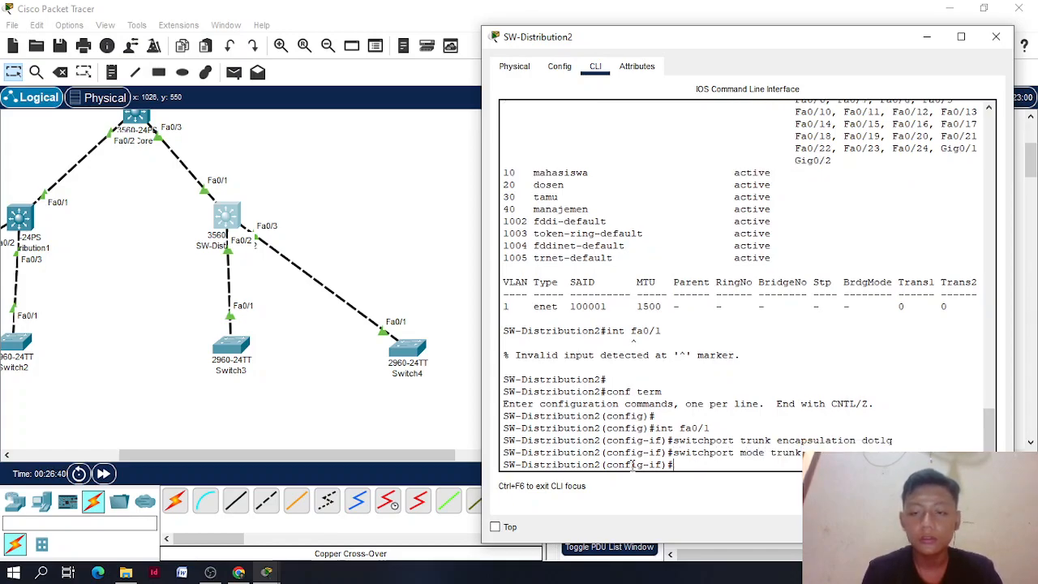
Allow VLANs 1, 10, 20, 30 and 40 on the fa0/1 trunk
type("swit")
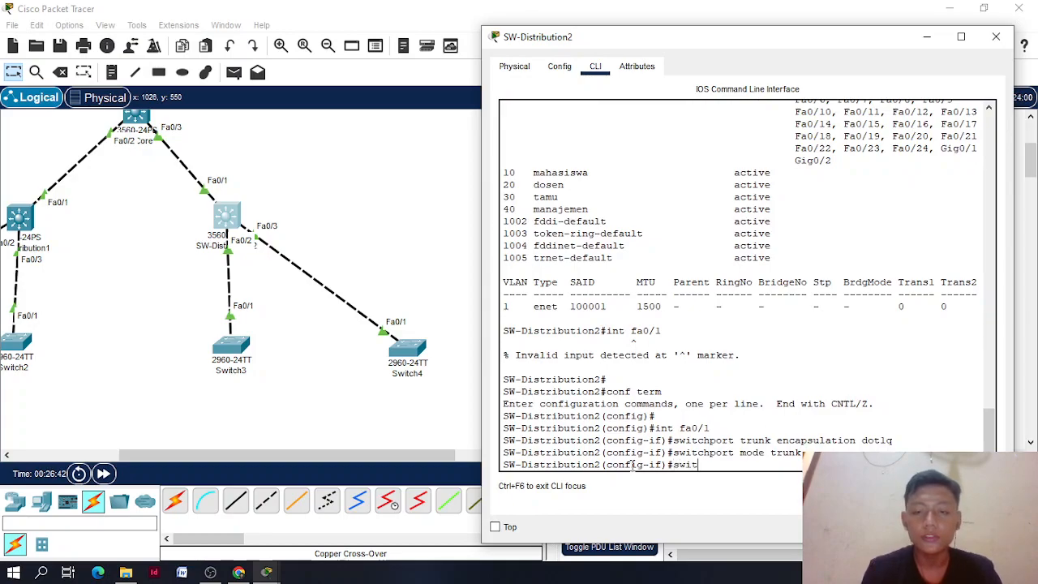
type("chport")
type("all")
key("BackSpace")
key("BackSpace")
key("BackSpace")
type("trunk allo")
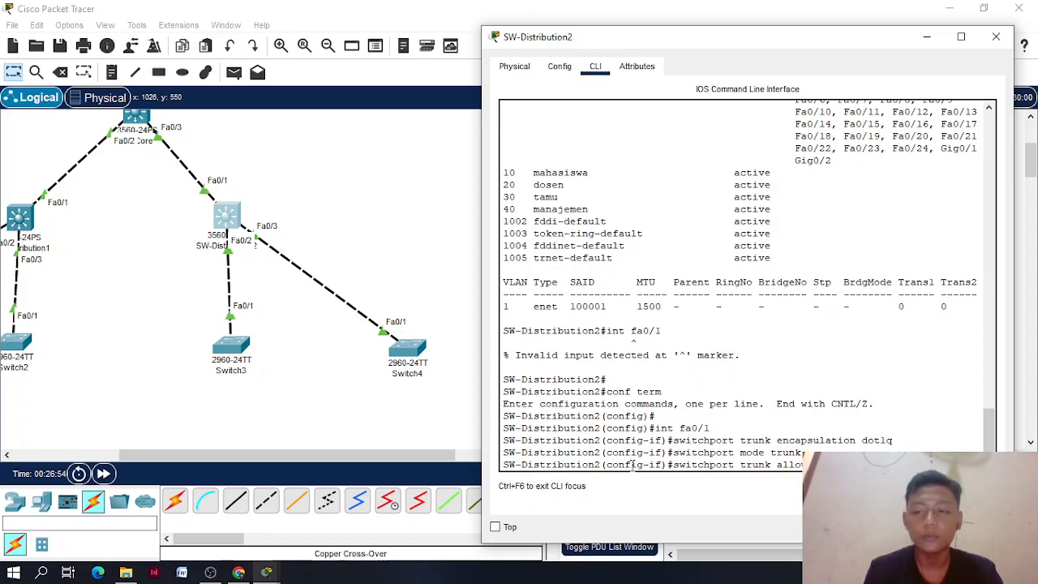
key("Return")
Set VLAN 1 as the native VLAN of the fa0/1 trunk and leave the interface configuration
type("switchp")
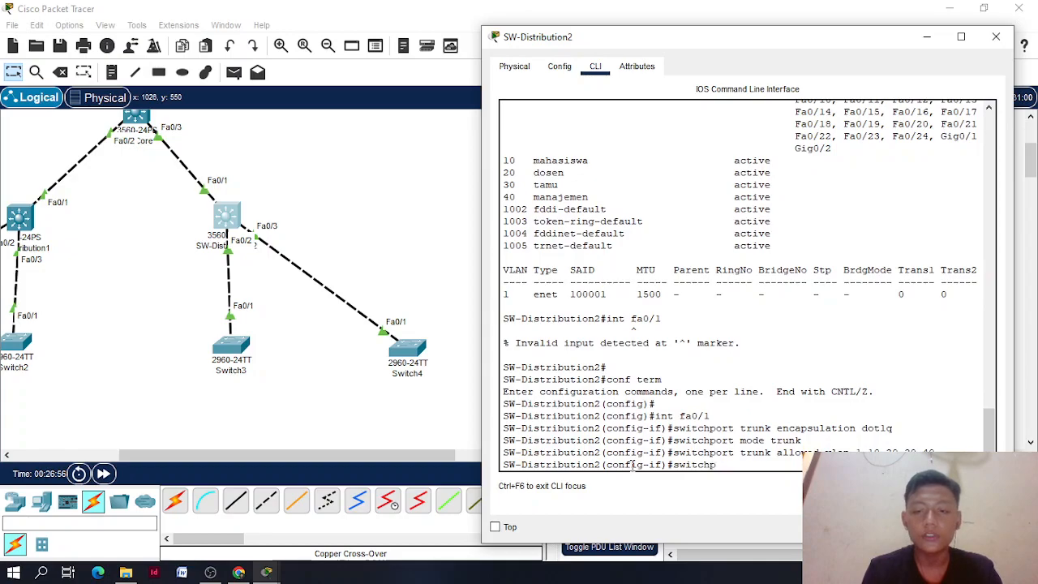
type("ort trunk nat")
key("BackSpace")
type("nati")
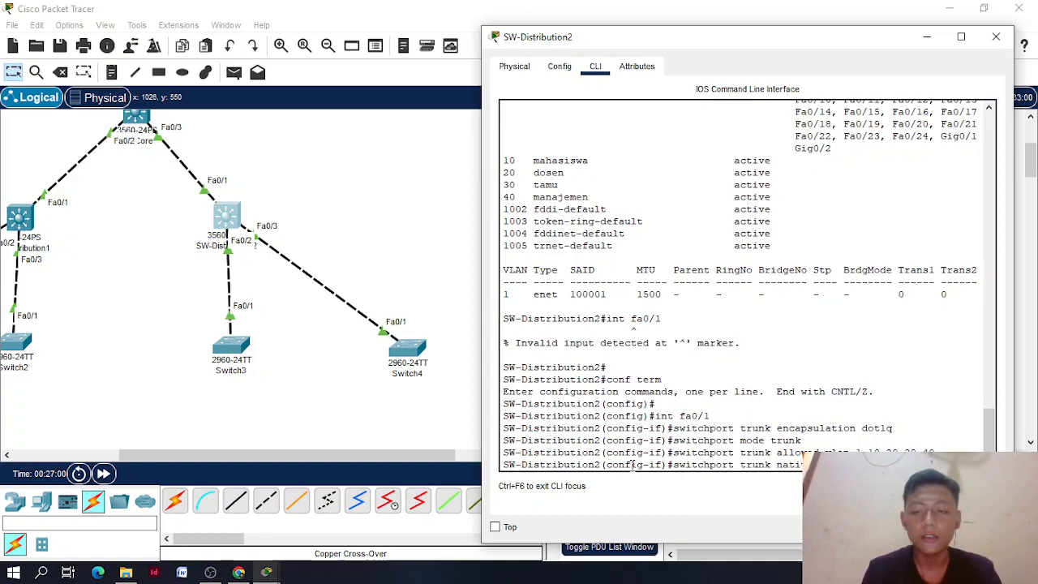
type("ve 1")
key("Return")
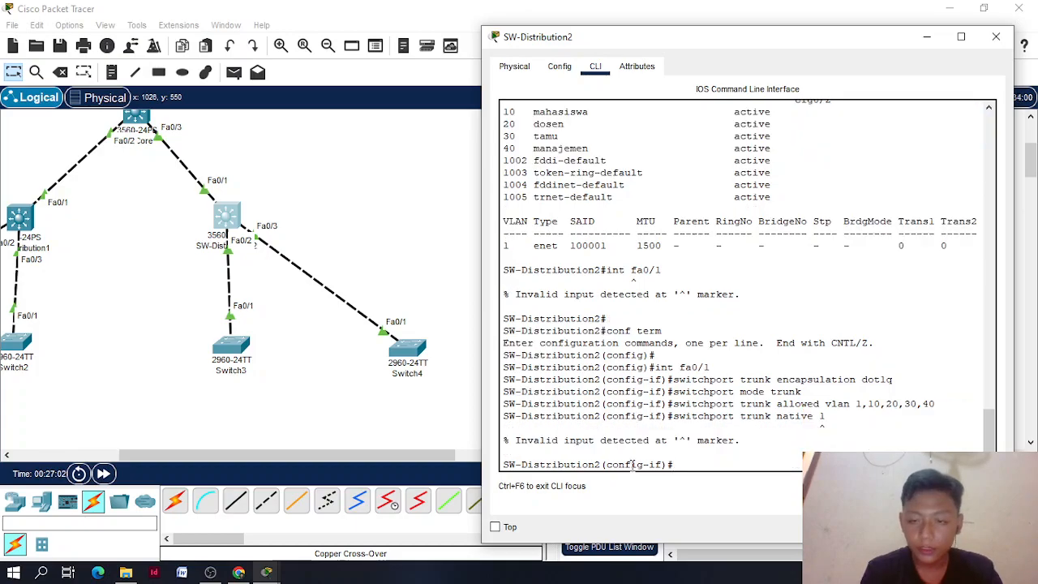
key("Up")
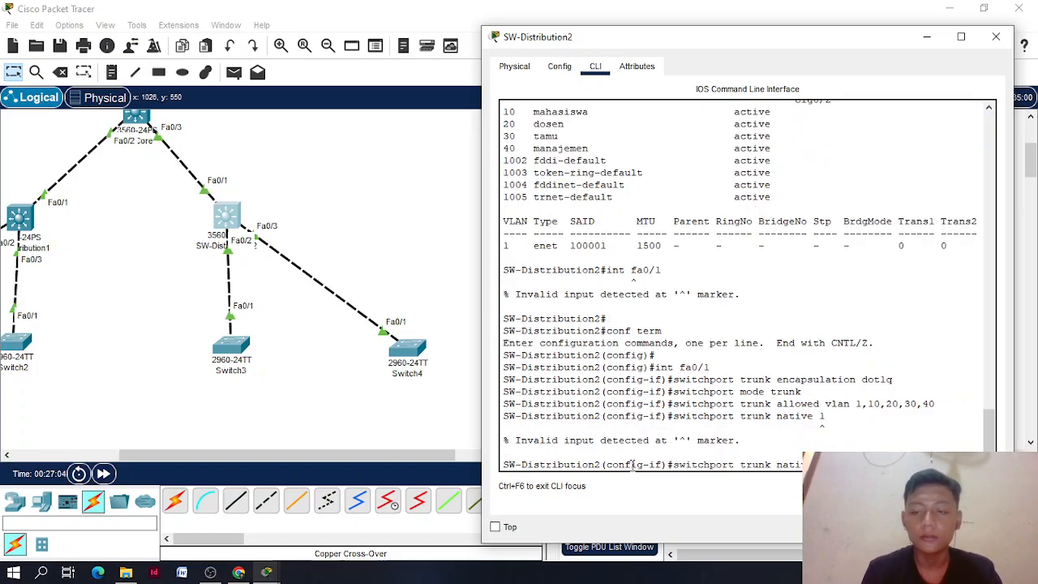
key("Return")
type("exit")
key("Return")
key("Return")
key("Return")
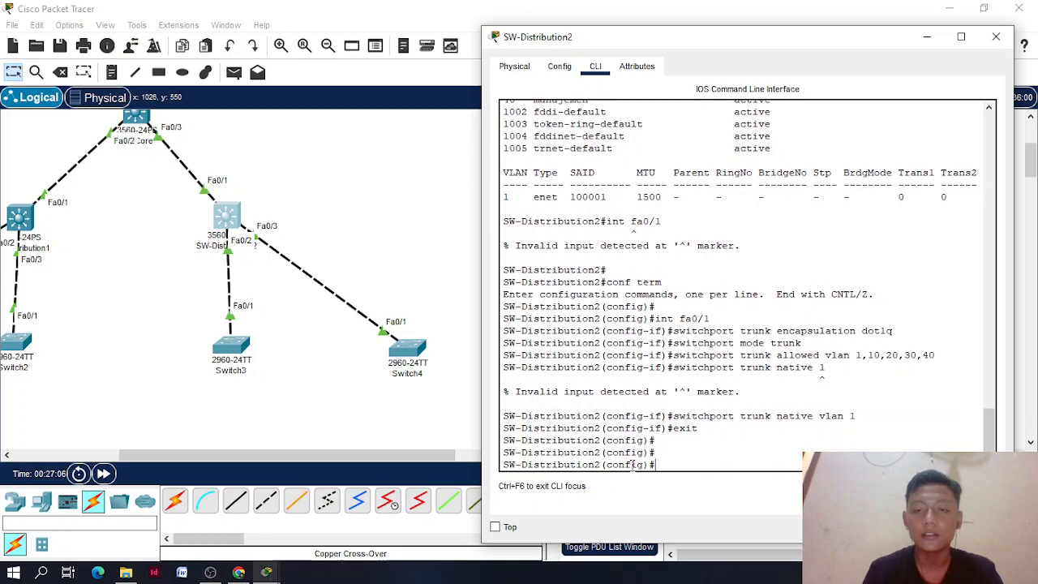
Open interface fa0/2 and set its trunk encapsulation to dot1q
key("Up")
key("Up")
key("Up")
key("Up")
key("Up")
key("Up")
key("Up")
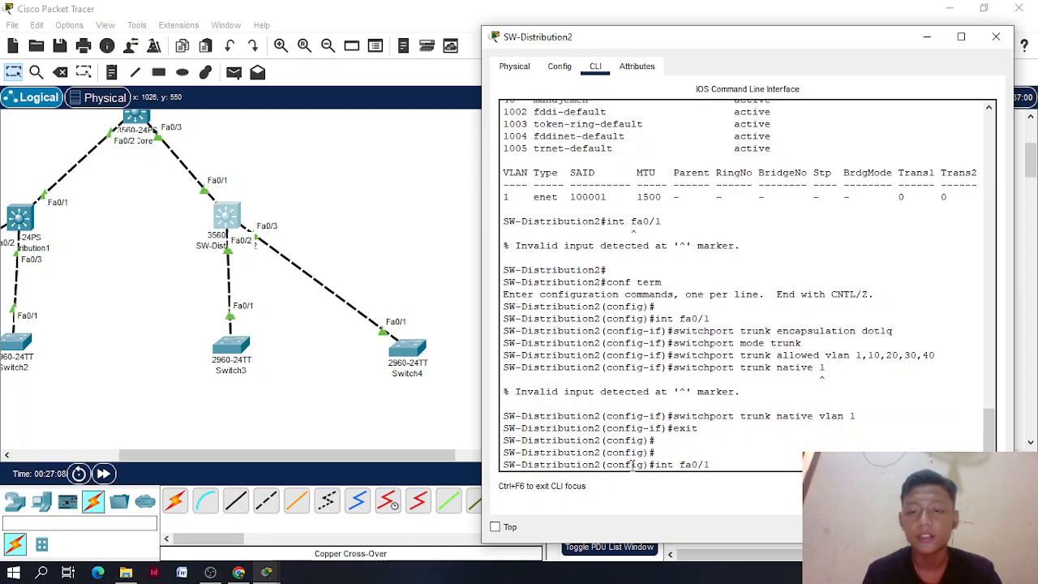
key("Return")
key("Up")
key("Up")
key("Up")
key("Up")
key("Up")
key("Up")
key("Up")
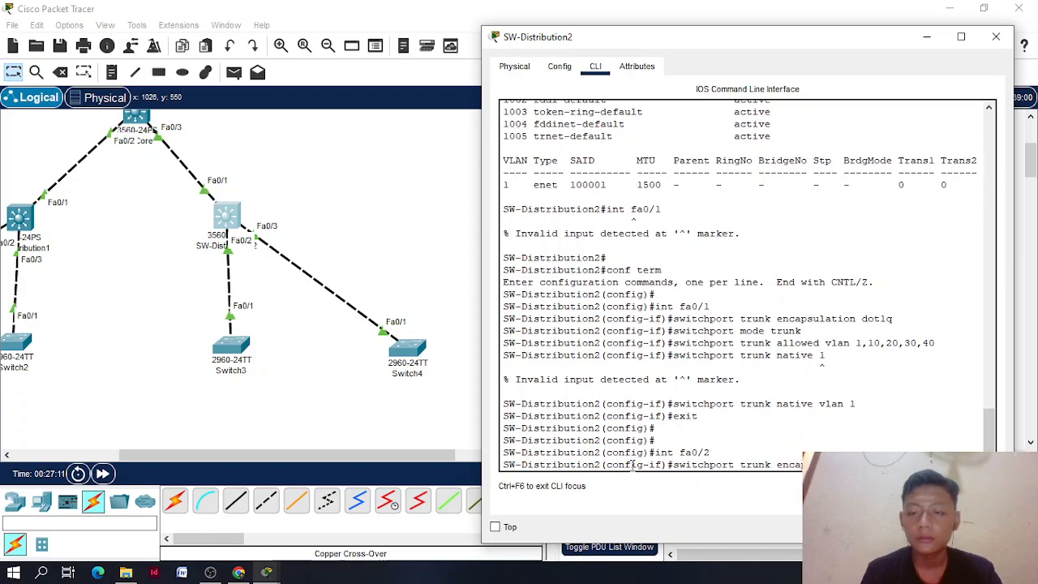
key("Return")
Set the switchport mode of interface fa0/2 to trunk
key("Up")
key("Up")
key("Up")
key("Up")
key("Up")
key("Up")
key("Up")
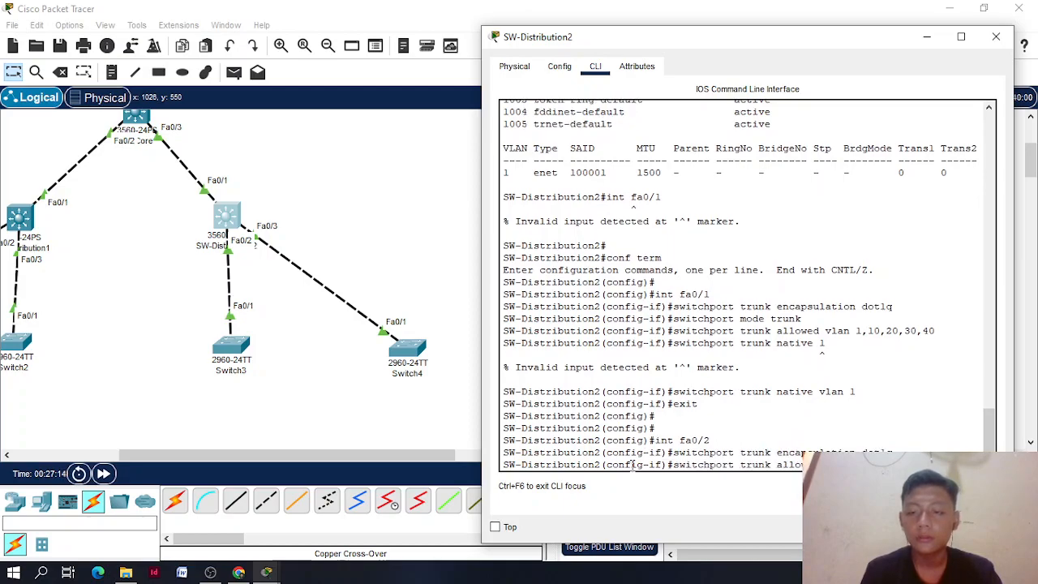
key("Return")
Allow VLANs 1, 10, 20, 30 and 40 on the fa0/2 trunk
key("Up")
key("Up")
key("Up")
key("Up")
key("Up")
key("Up")
key("Up")
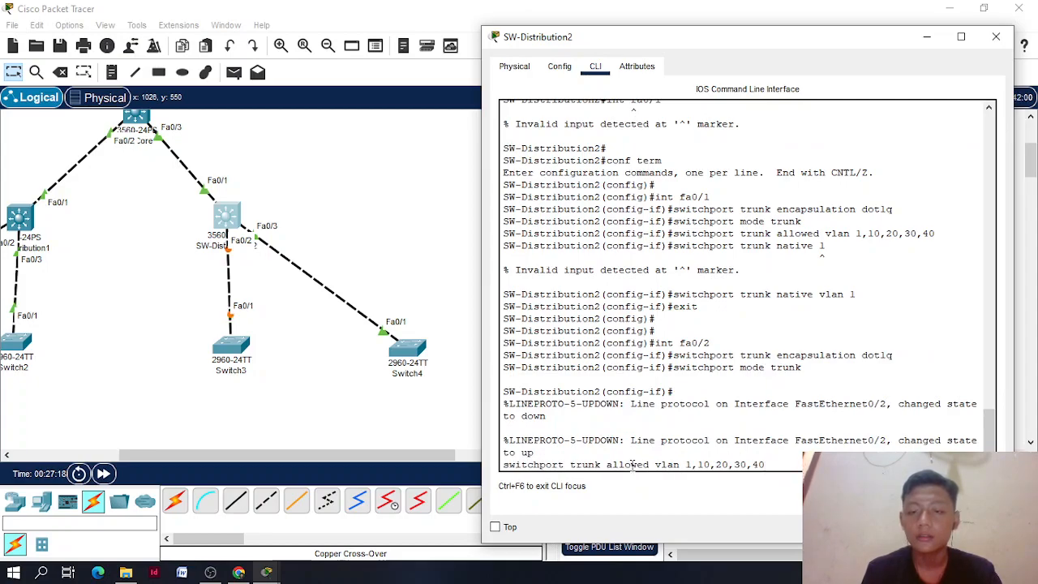
key("Return")
Set VLAN 1 as the native VLAN of the fa0/2 trunk and leave the interface configuration
key("Up")
key("Up")
key("Up")
key("Up")
key("Up")
key("Return")
type("exit")
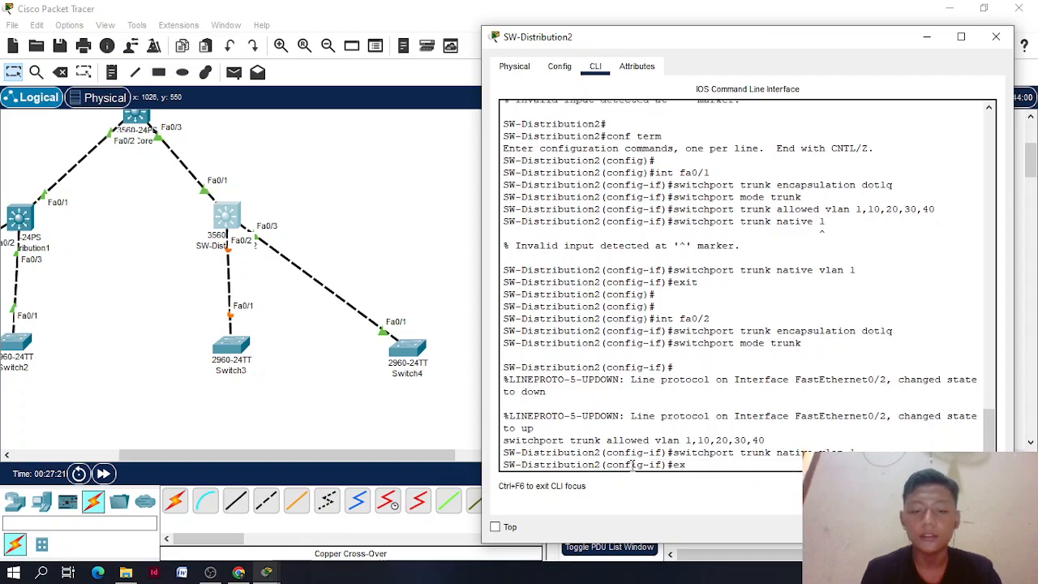
key("Return")
key("Return")
Open interface fa0/3 of SW-Distribution2 for configuration
type("vlan")
key("BackSpace")
key("BackSpace")
key("BackSpace")
key("BackSpace")
key("Up")
key("Up")
key("Up")
key("Up")
key("Up")
key("Up")
key("Up")
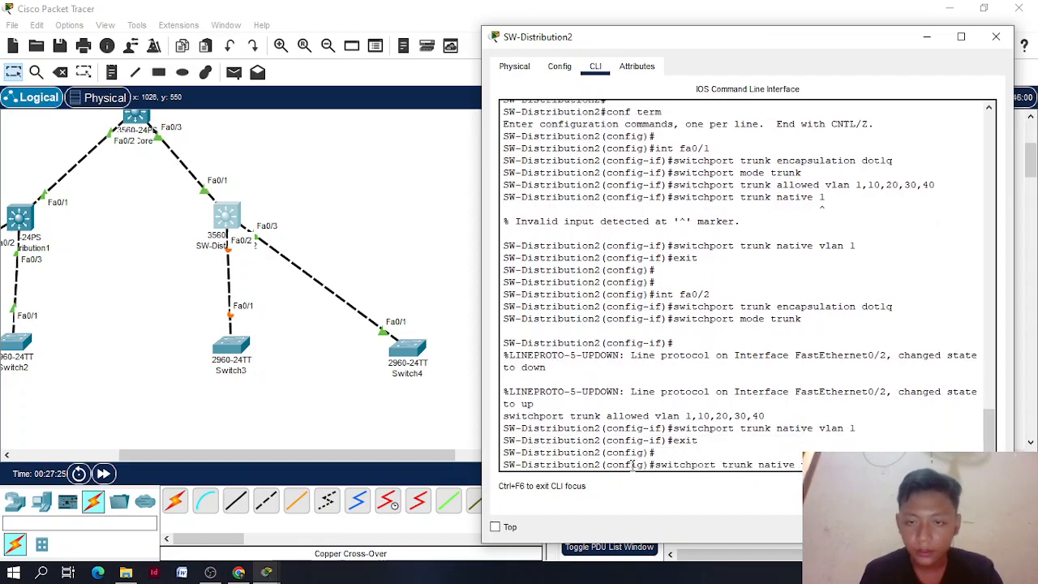
key("Down")
key("BackSpace")
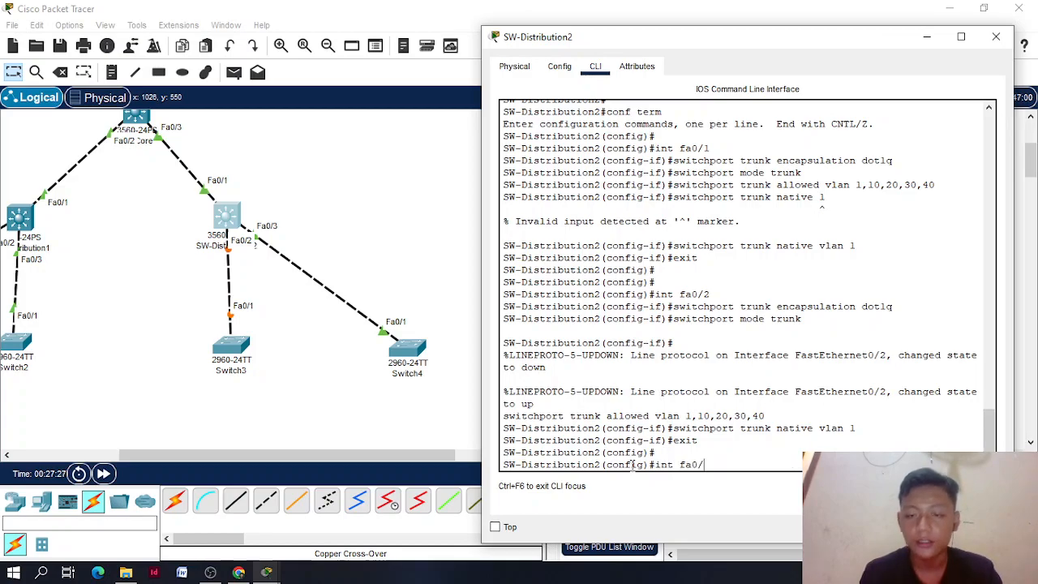
type("3")
key("Return")
Set interface fa0/3's trunk encapsulation to dot1q and its switchport mode to trunk
type("switchport trunk encap")
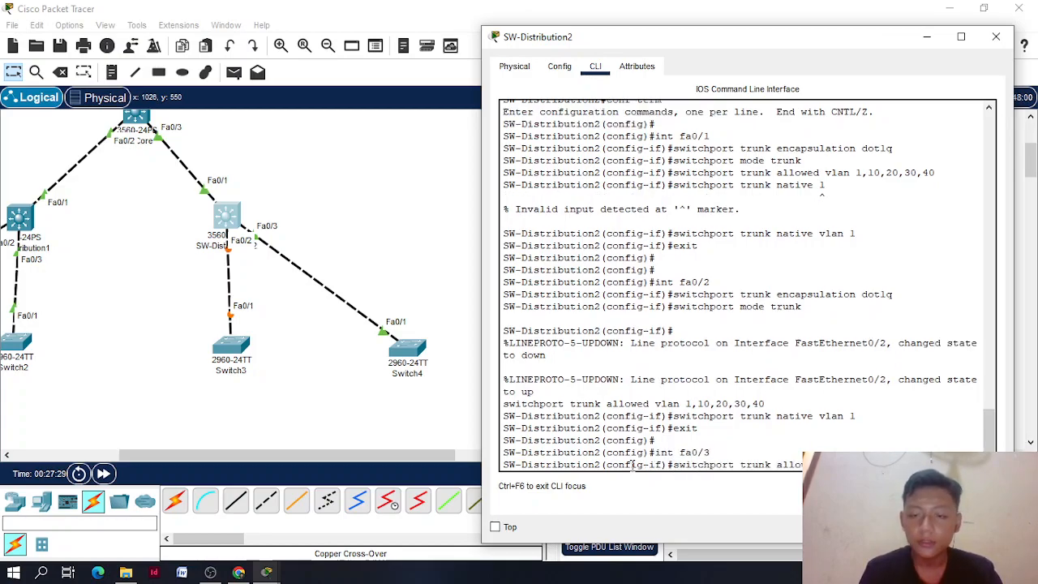
key("Return")
type("switchport mode trunk")
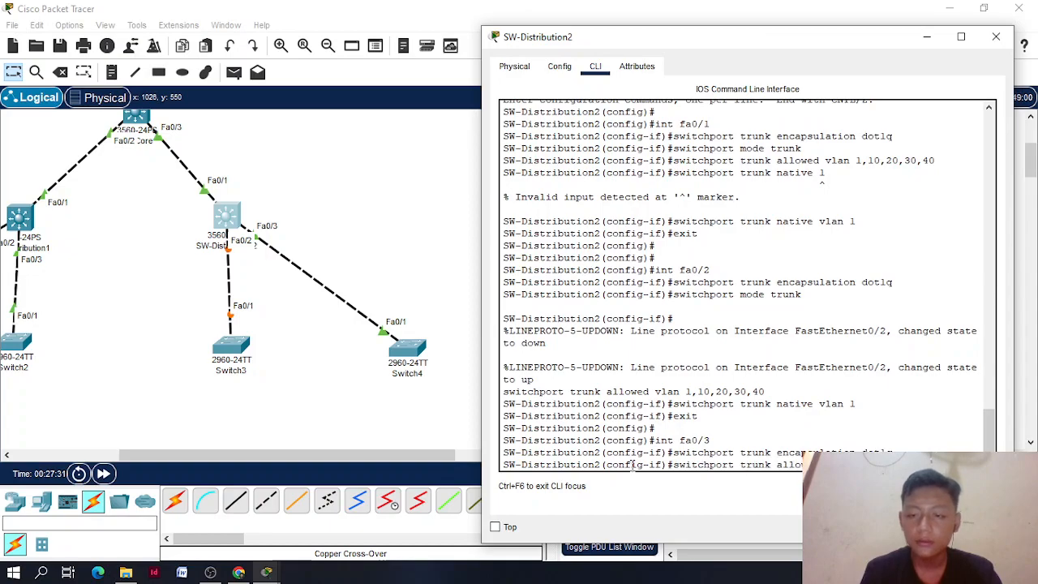
key("Return")
Allow VLANs 1, 10, 20, 30 and 40 on the fa0/3 trunk
key("Up")
key("Up")
key("Up")
key("Up")
key("Up")
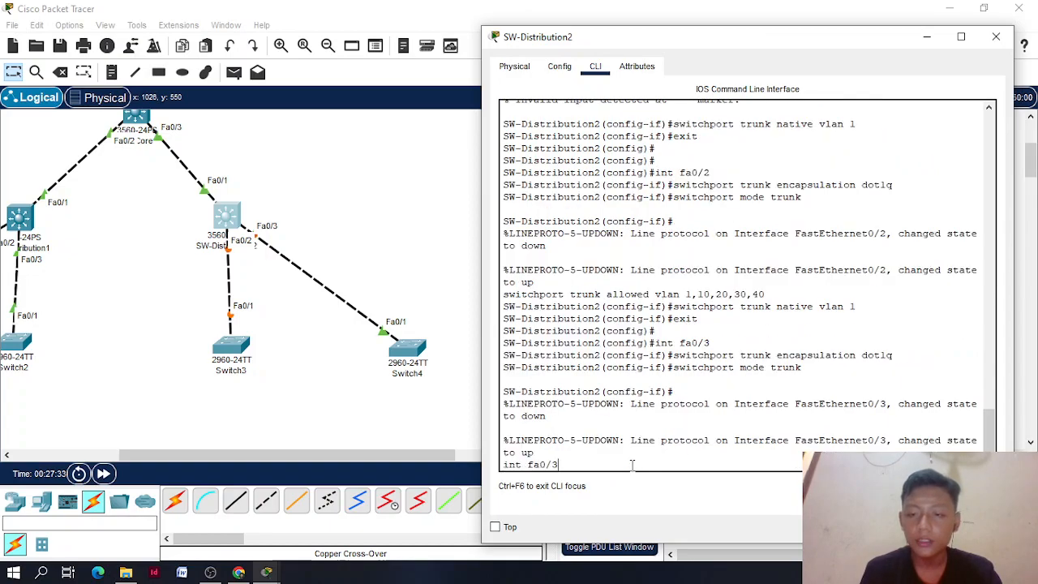
key("Up")
key("Return")
Set VLAN 1 as the native VLAN of the fa0/3 trunk and exit to privileged mode
key("Up")
key("Up")
key("Up")
key("Up")
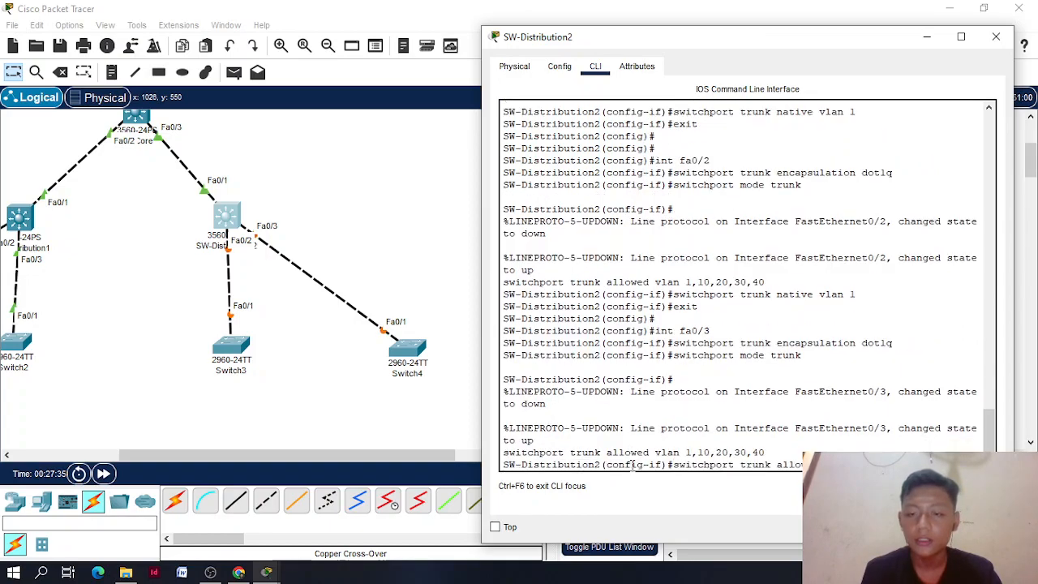
key("Up")
key("Up")
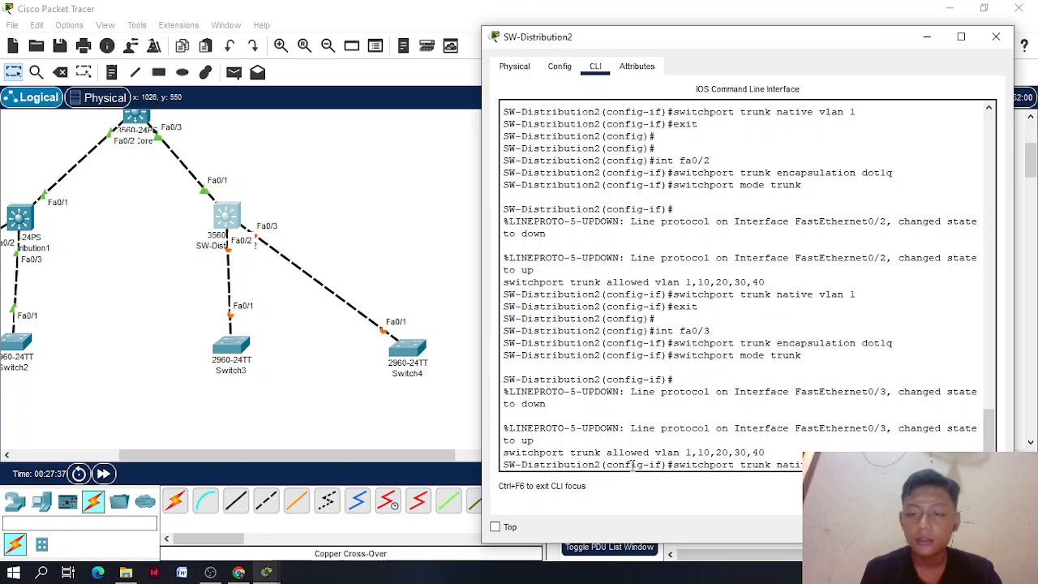
key("Return")
type("exit")
key("Return")
key("Return")
type("exit")
key("Return")
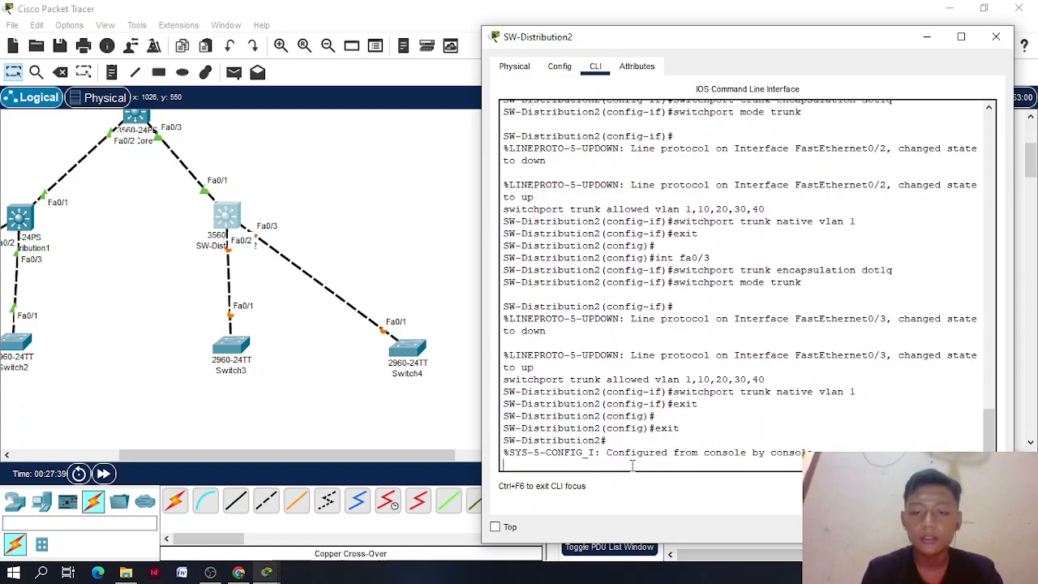
Display SW-Distribution2's running configuration through the interface trunk settings, then list its VLANs
key("Return")
type("sh run")
key("Return")
key("space")
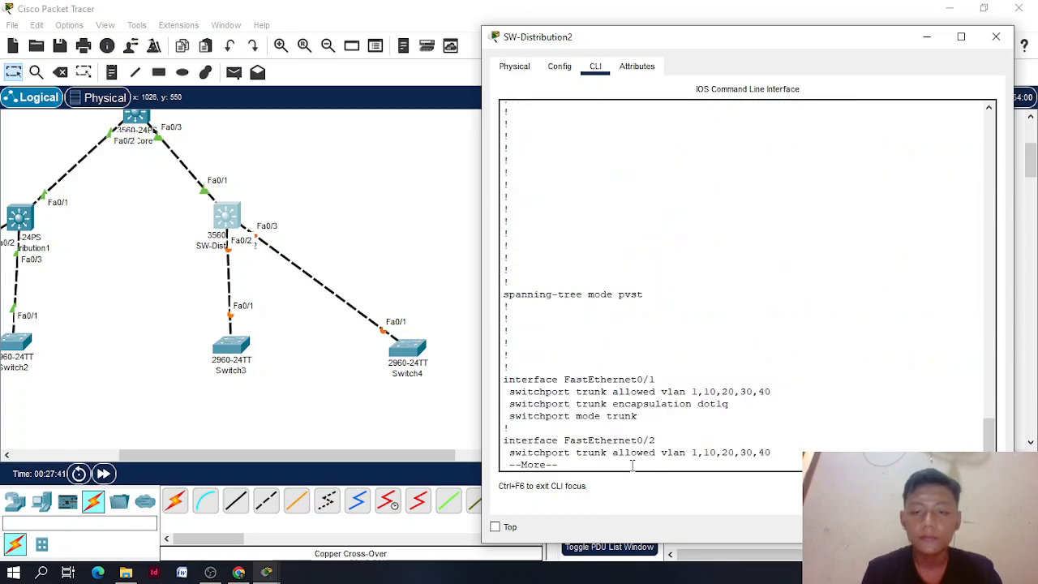
key("space")
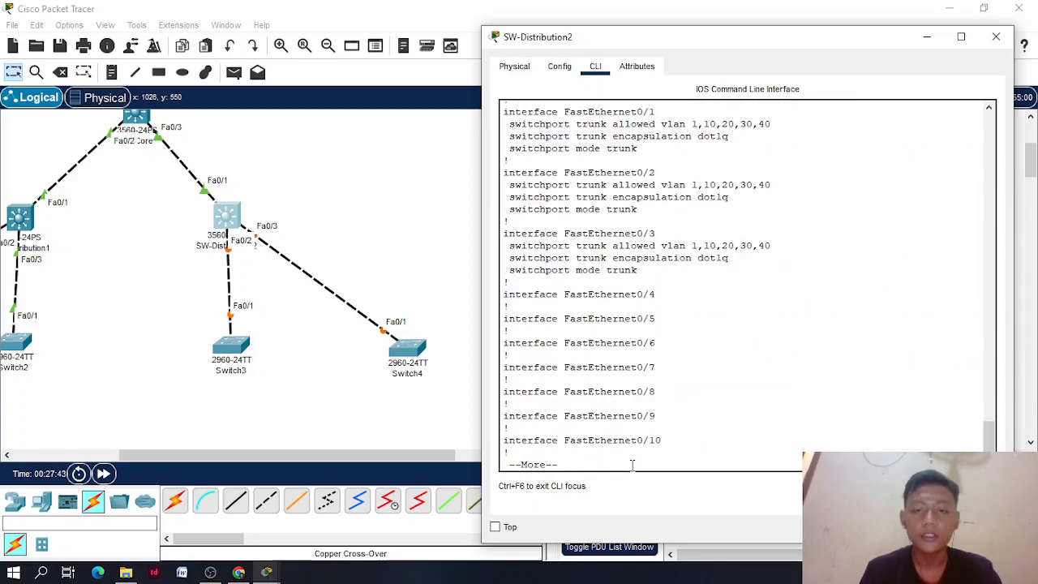
type("qsh vlan")
key("Return")
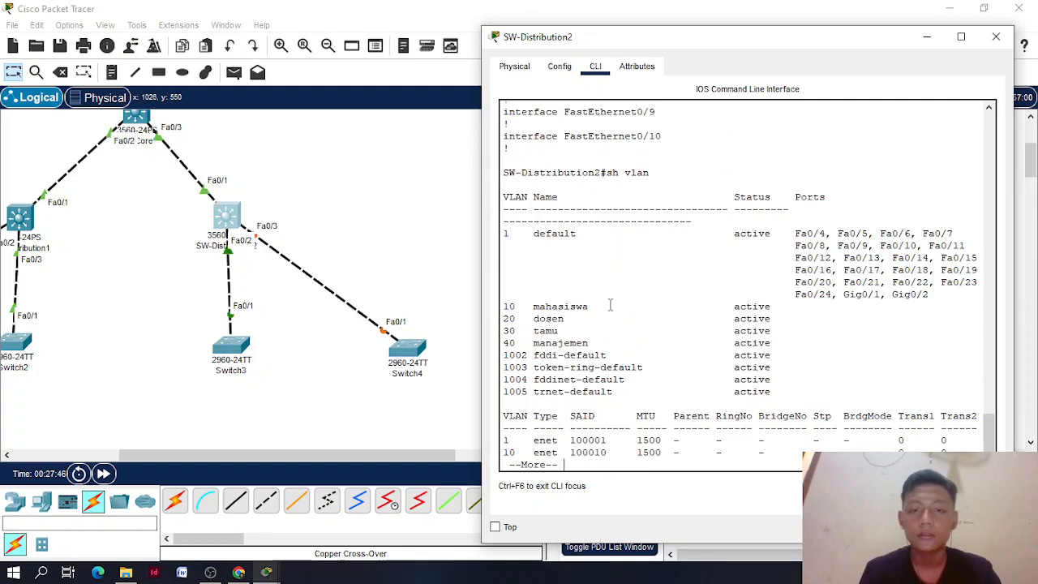
Close the SW-Distribution2 window and open the command line of Switch1, the access switch below Distribution1's fa0/2 link
left_click(996, 37)
left_click_drag(347, 456, 236, 466)
scroll(170, 317, "down", 1)
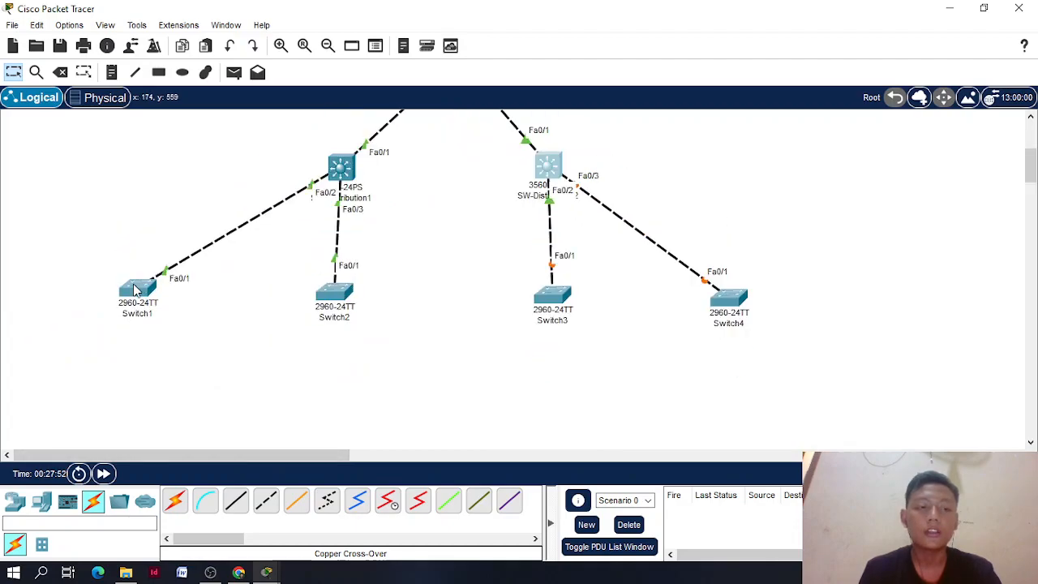
mouse_move(137, 289)
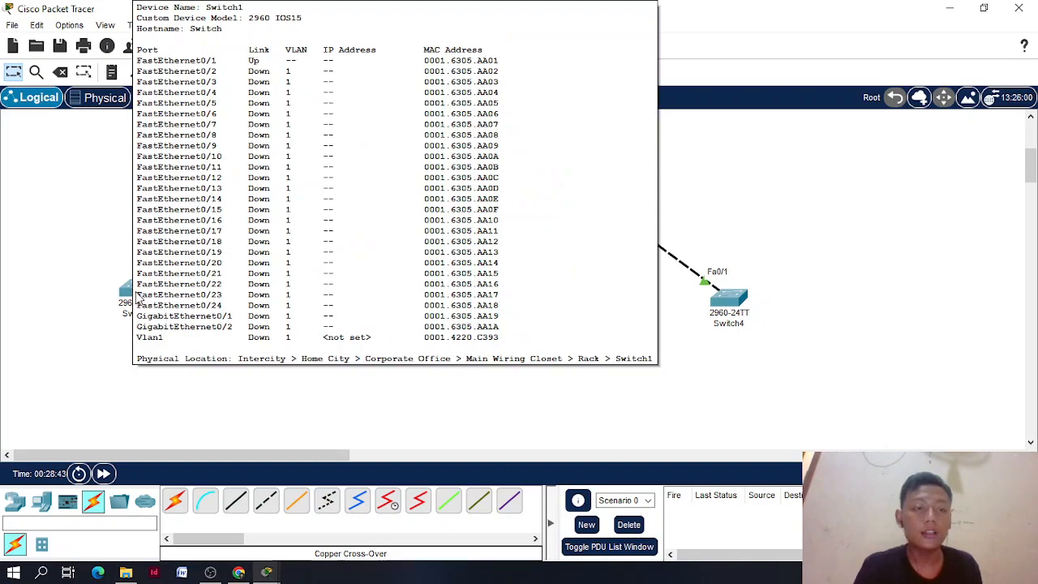
mouse_move(138, 298)
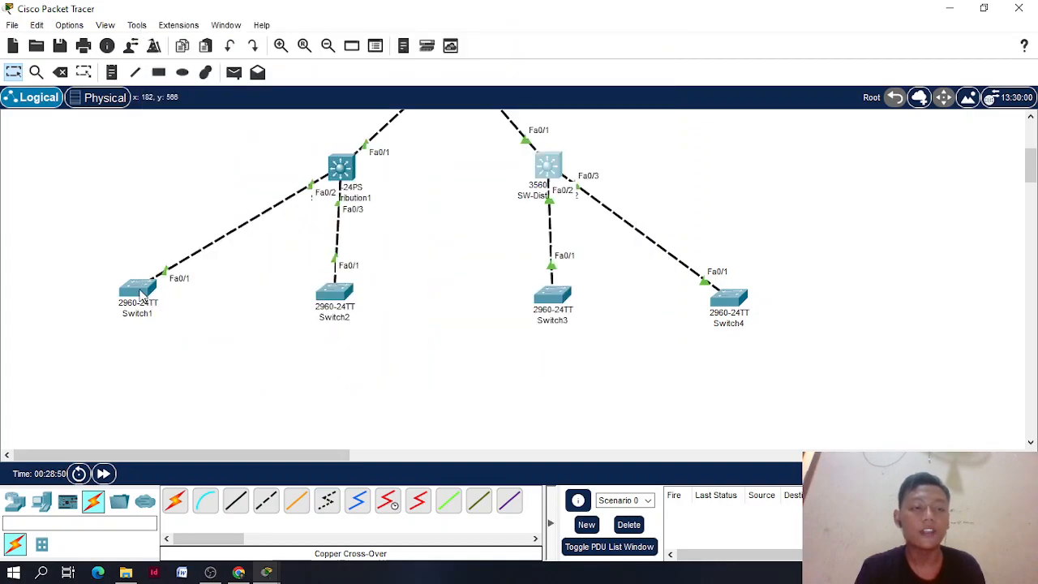
left_click(132, 295)
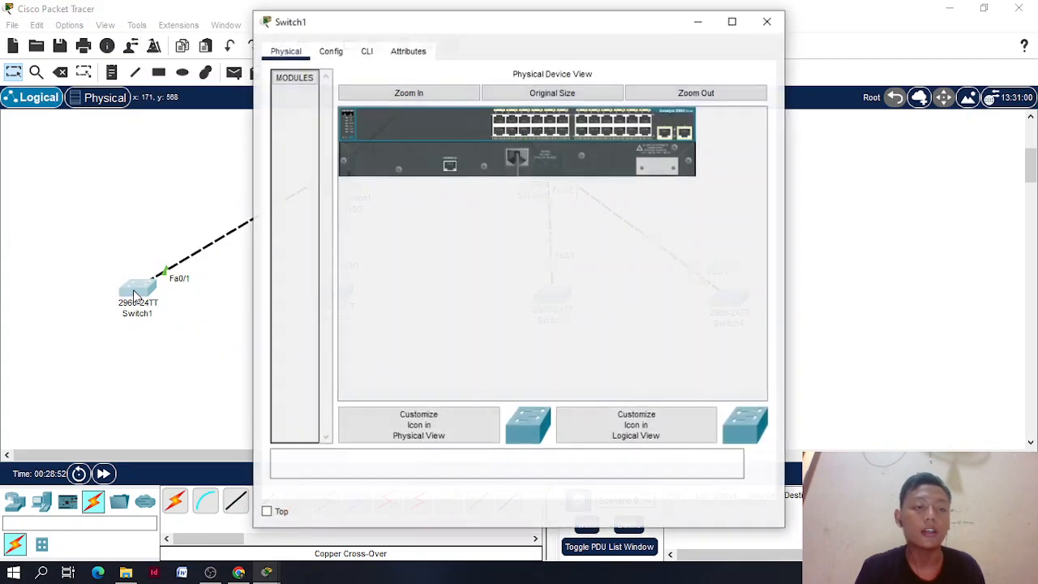
left_click(366, 51)
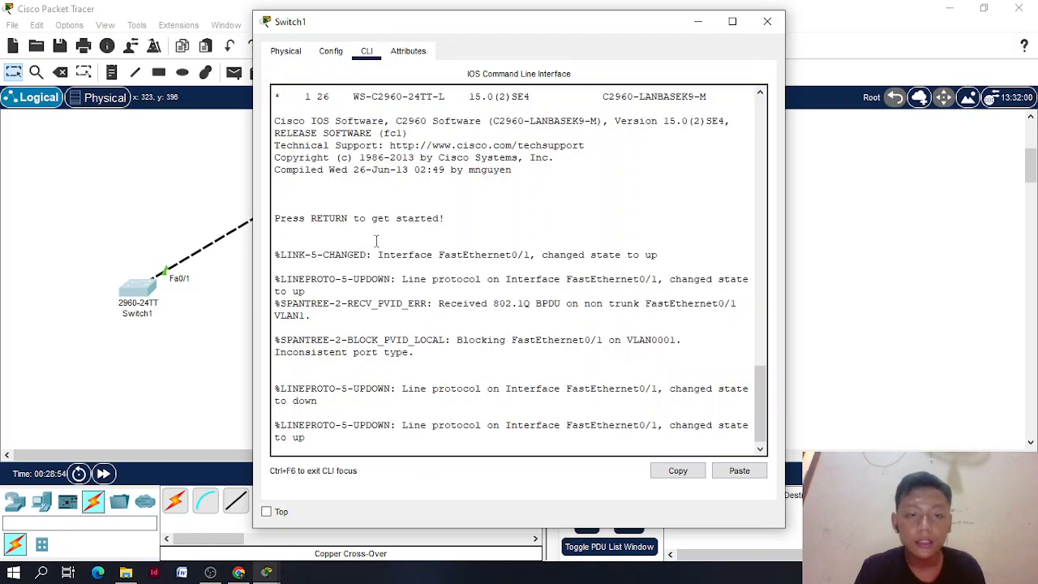
Set both the display name and the hostname of Switch1 to SW-Access1
left_click(330, 51)
key("ctrl+a")
type("SW-Access1")
key("Return")
key("ctrl+c")
key("Tab")
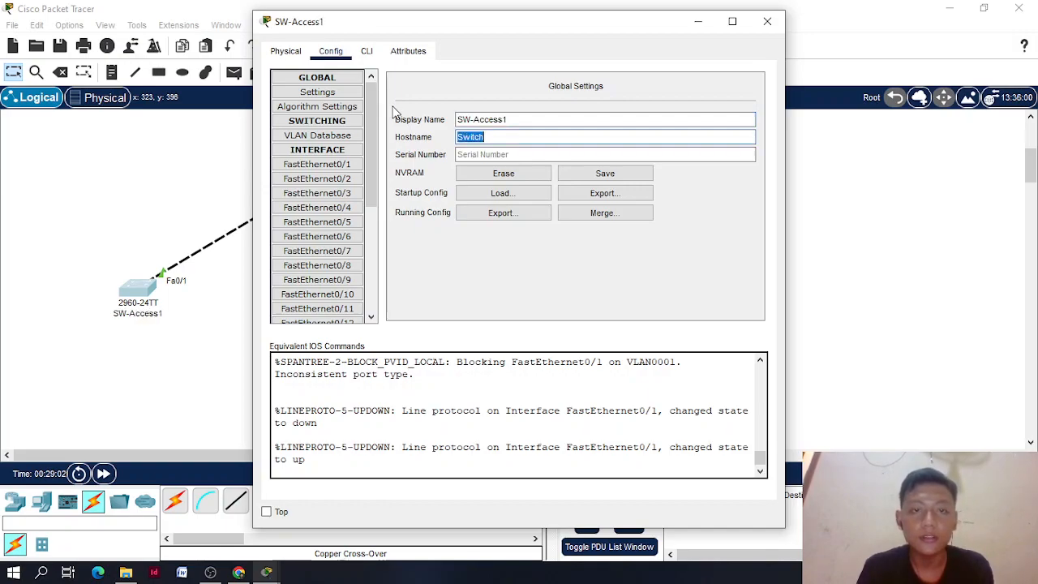
key("ctrl+v")
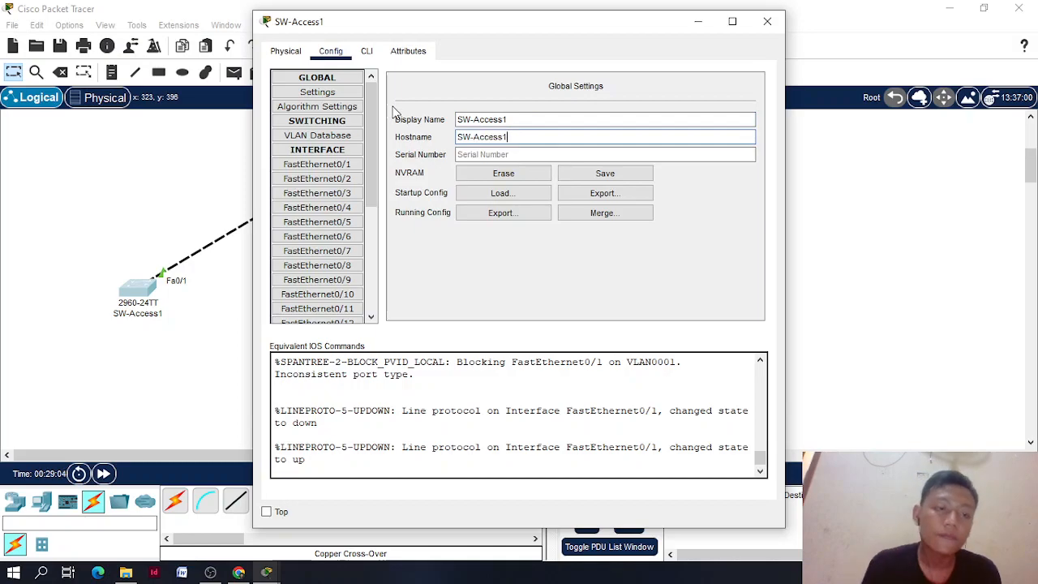
Create VLAN 10 named mahasiswa from the command line of SW-Access1
left_click(367, 51)
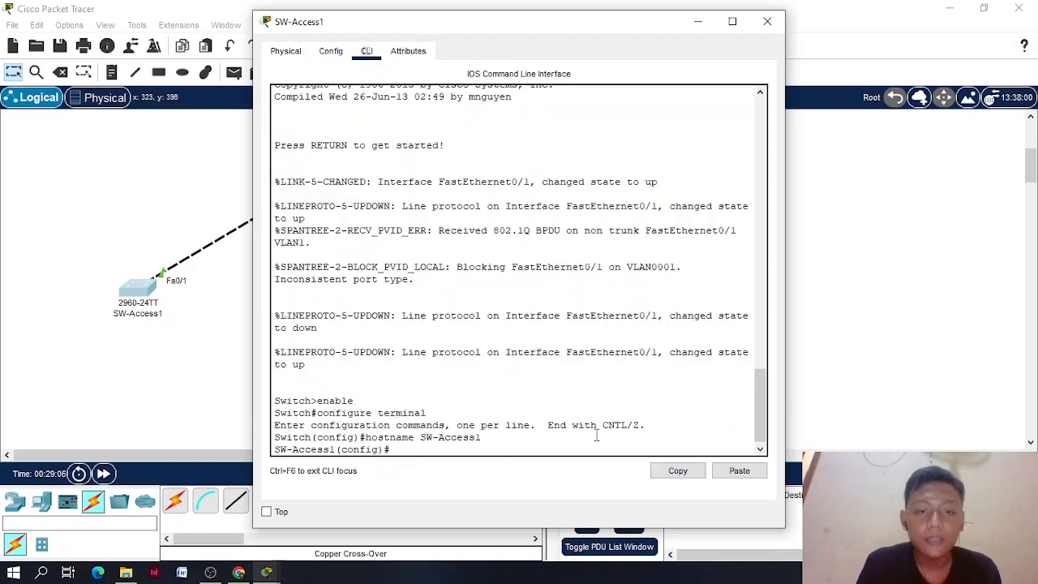
type("vlan 10")
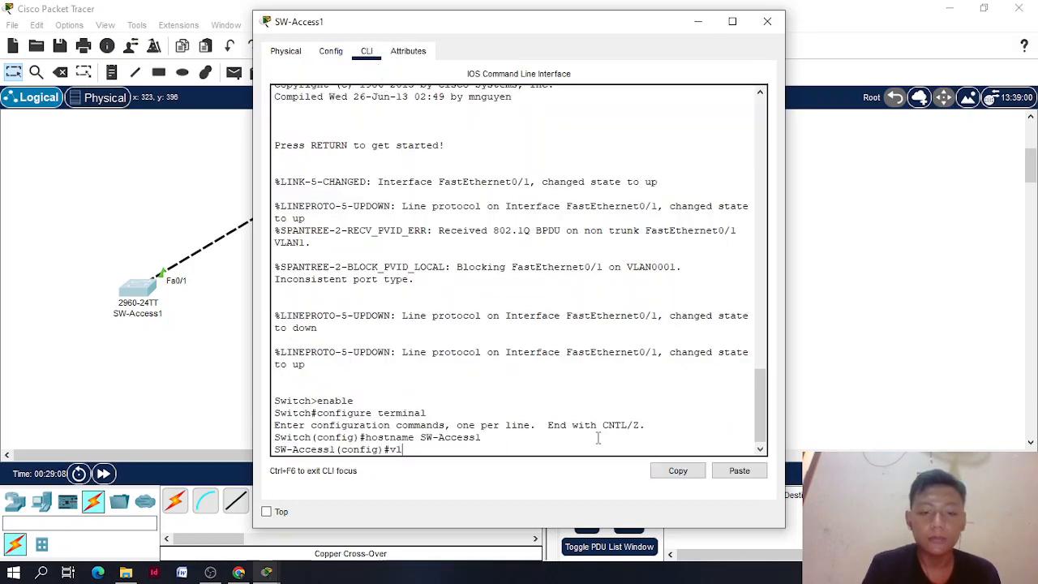
key("Return")
type("name")
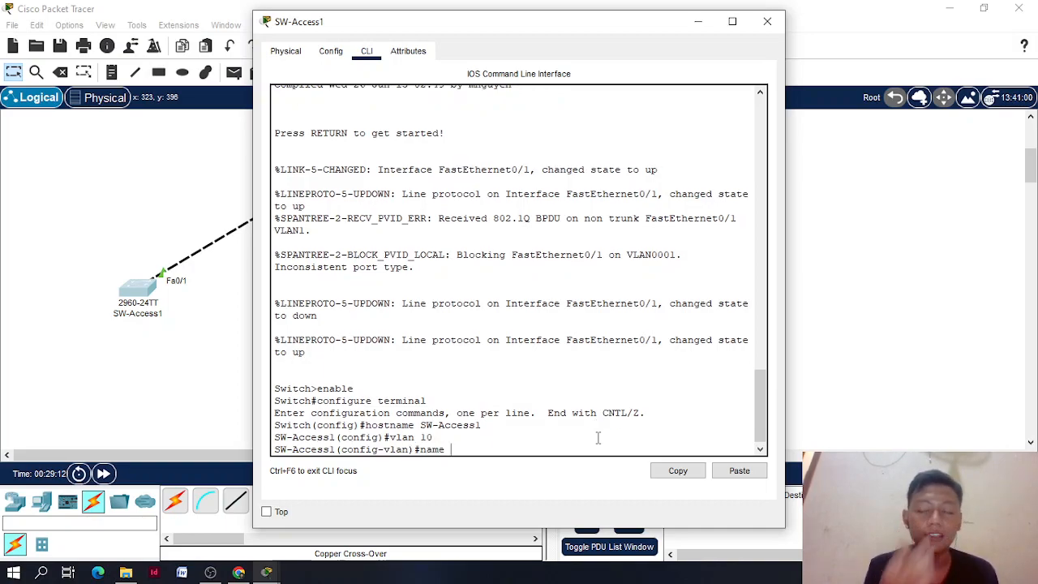
type(" mahasiswa")
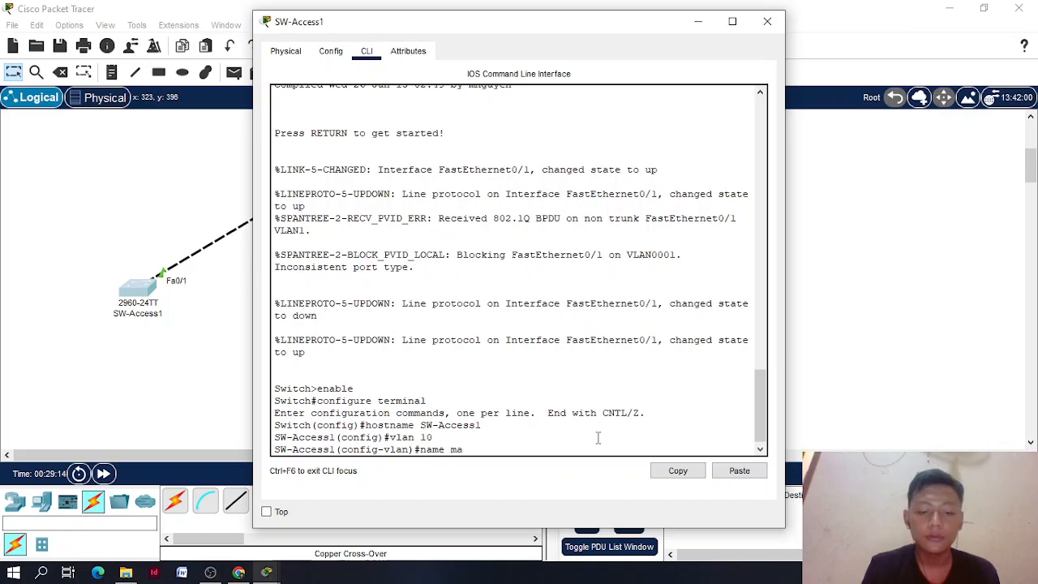
key("Return")
Create VLAN 20 named dosen on SW-Access1
type("vlan 20")
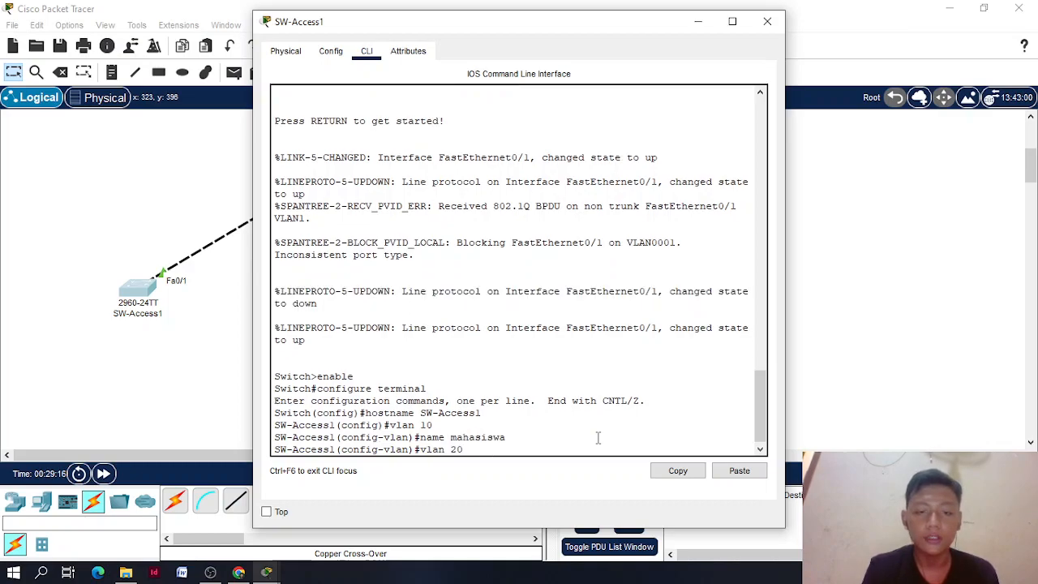
key("Return")
type("name dosen")
key("Return")
Create VLAN 30 named tamu on SW-Access1
type("vlan 30")
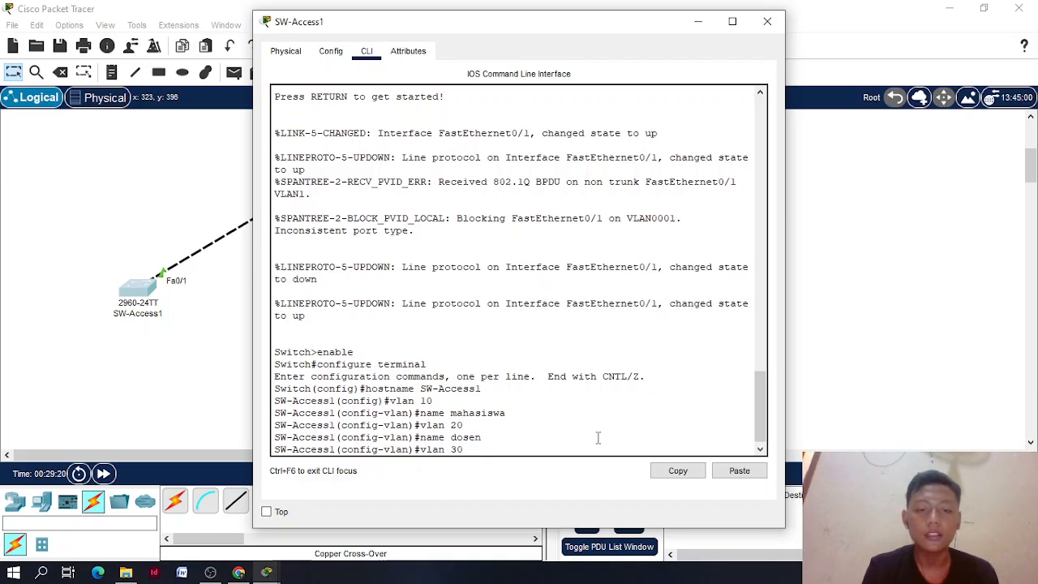
key("Return")
type("name tamu")
key("Return")
Create VLAN 40 named manajemen on SW-Access1 and leave configuration mode
type("vlan 40")
key("Return")
type("name manajemen")
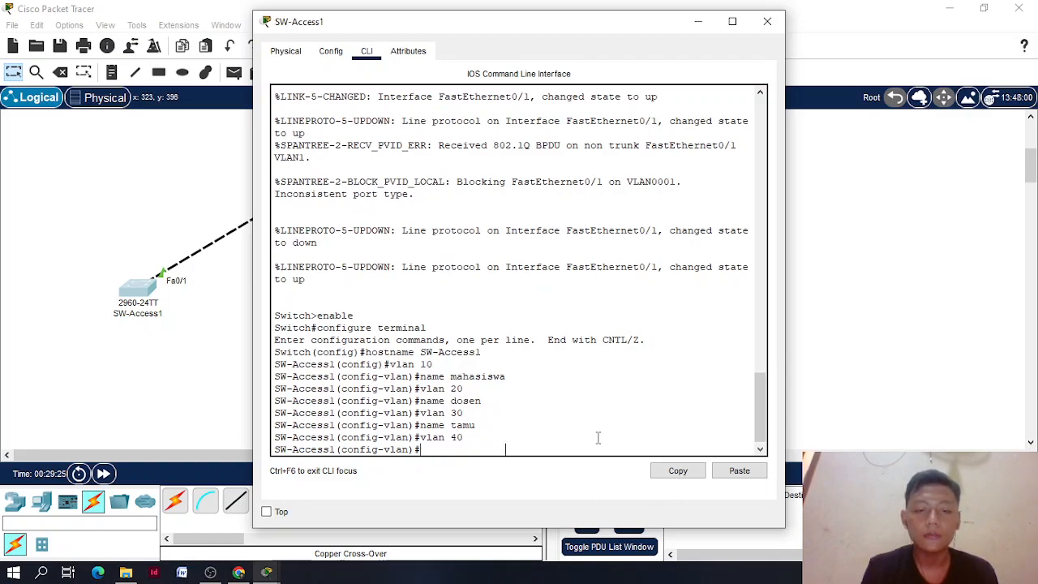
key("Return")
type("exit")
key("Return")
key("Return")
type("exit")
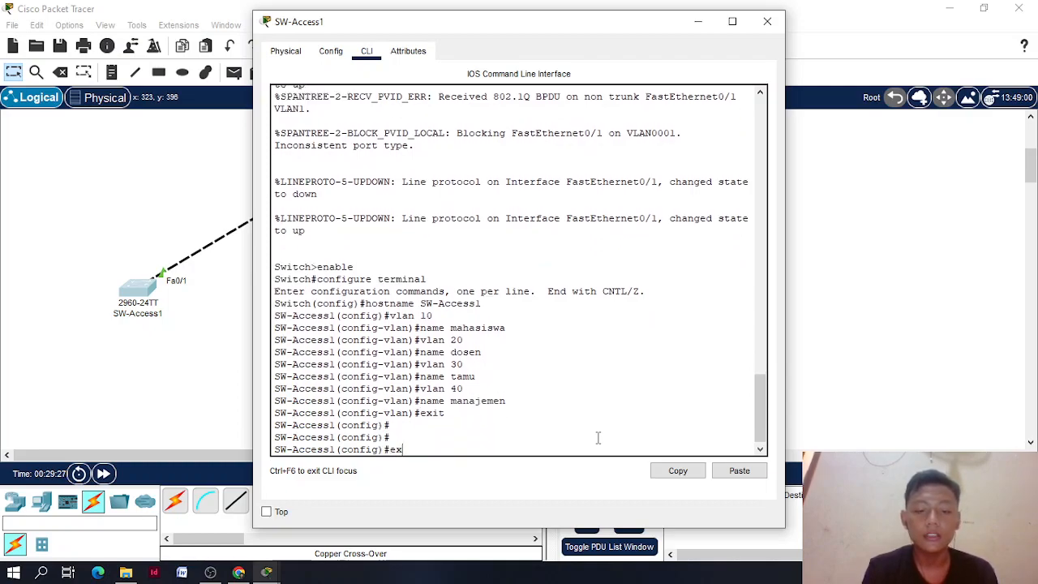
key("Return")
key("Return")
List the VLANs on SW-Access1 to check their names and port assignments
type("sh vlan")
key("Return")
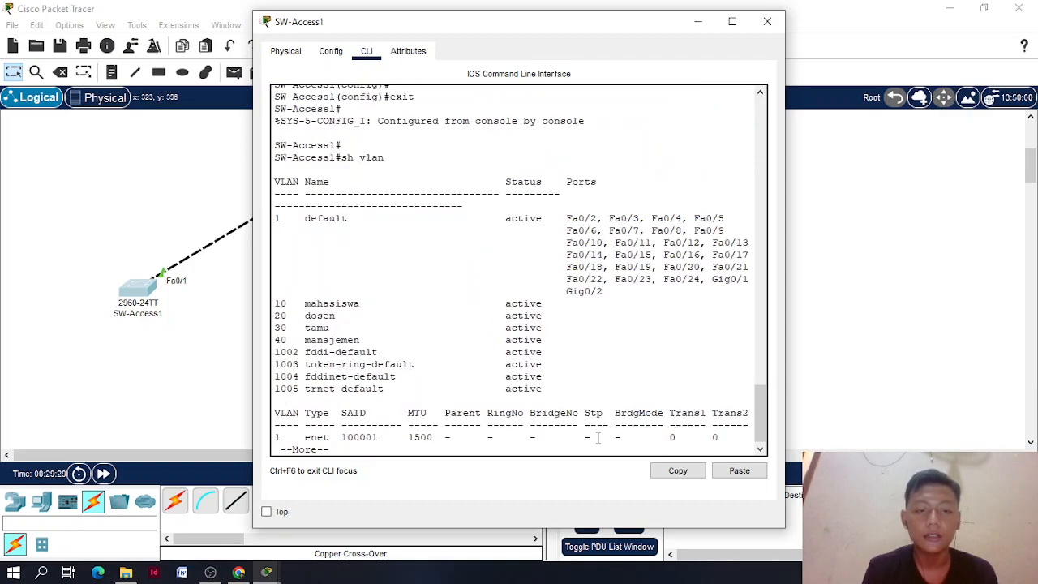
key("q")
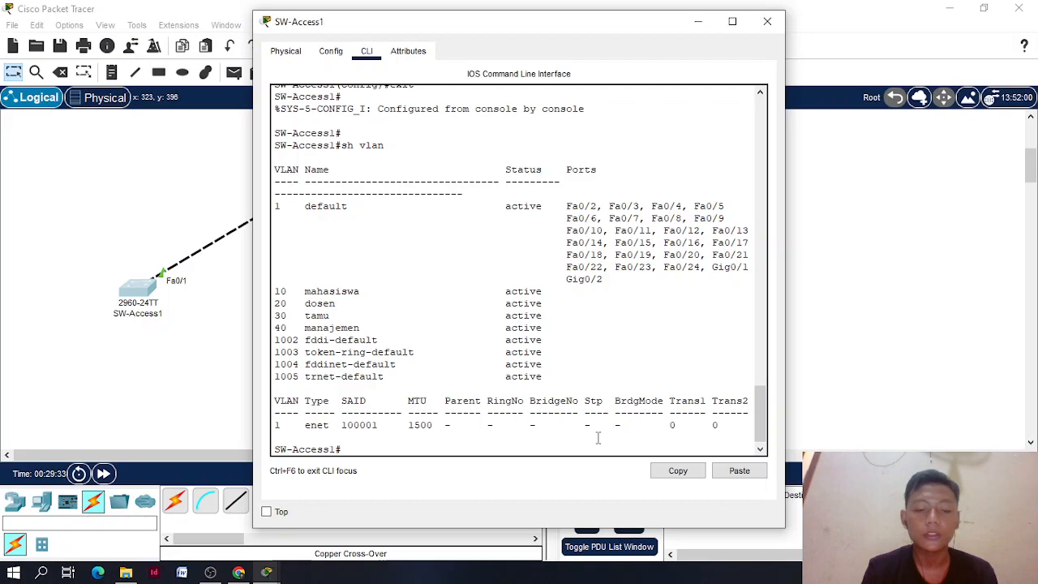
Set ports Fa0/2-11 on SW-Access1 to access mode from global configuration
type("conf te")
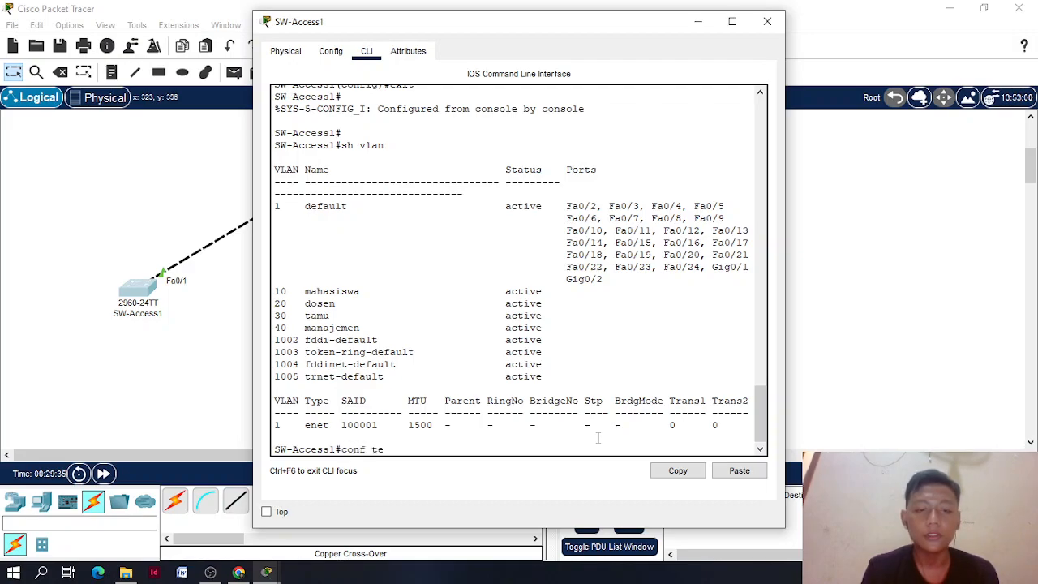
type("rm")
key("Return")
key("Return")
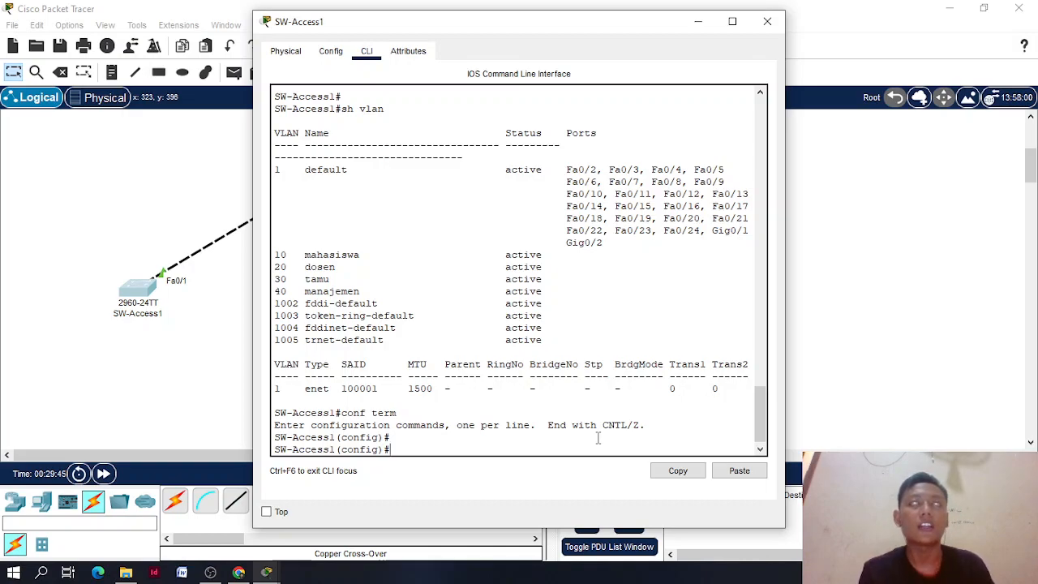
type("int ra")
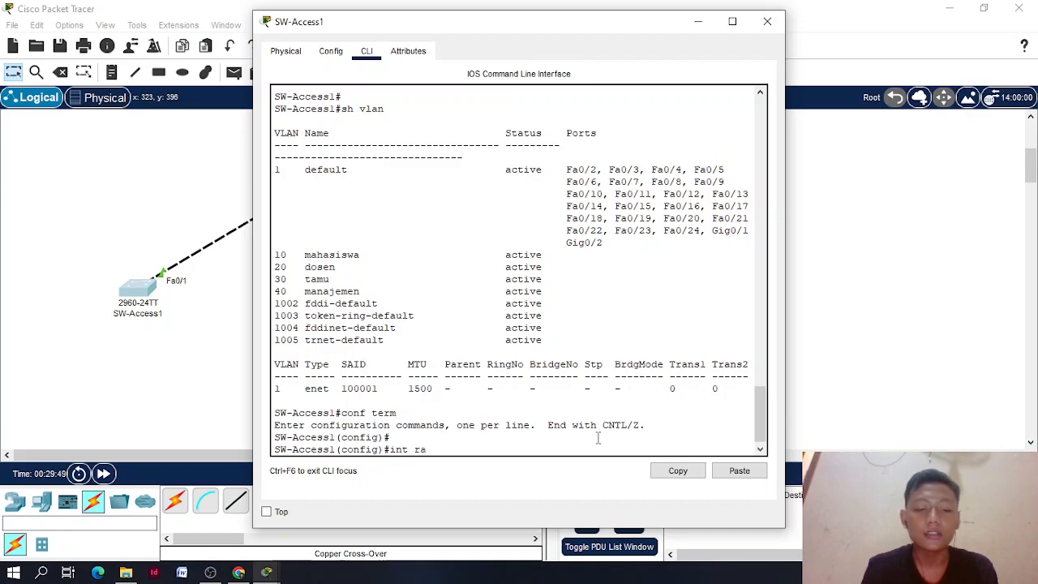
type("nge fa0/2-11")
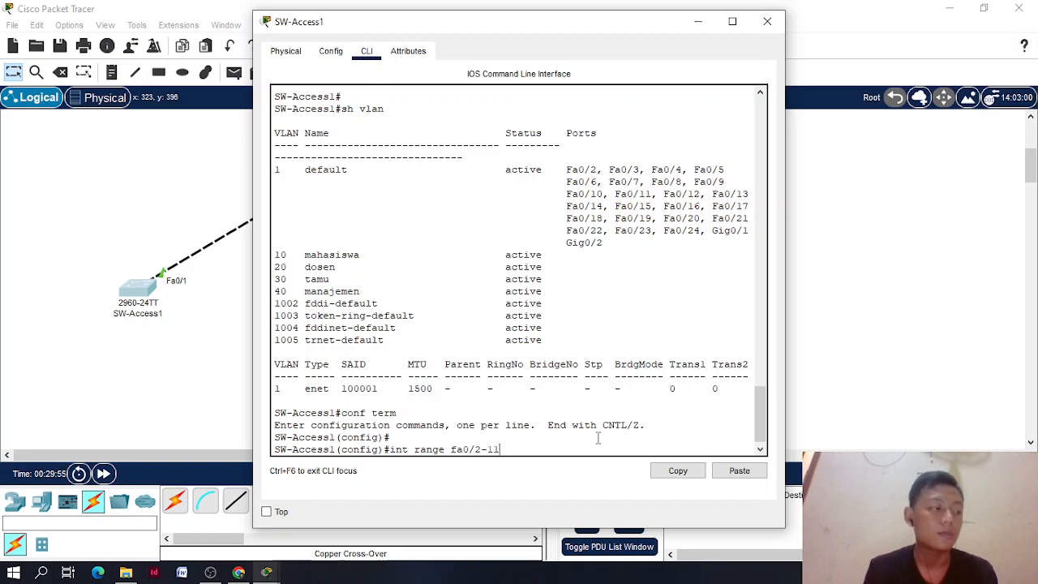
key("Return")
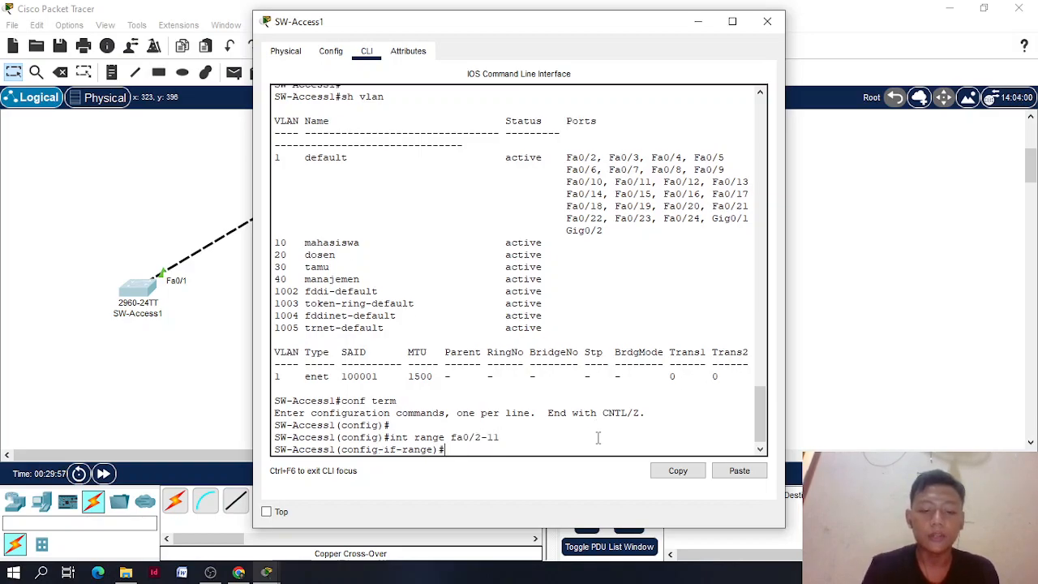
type("sw")
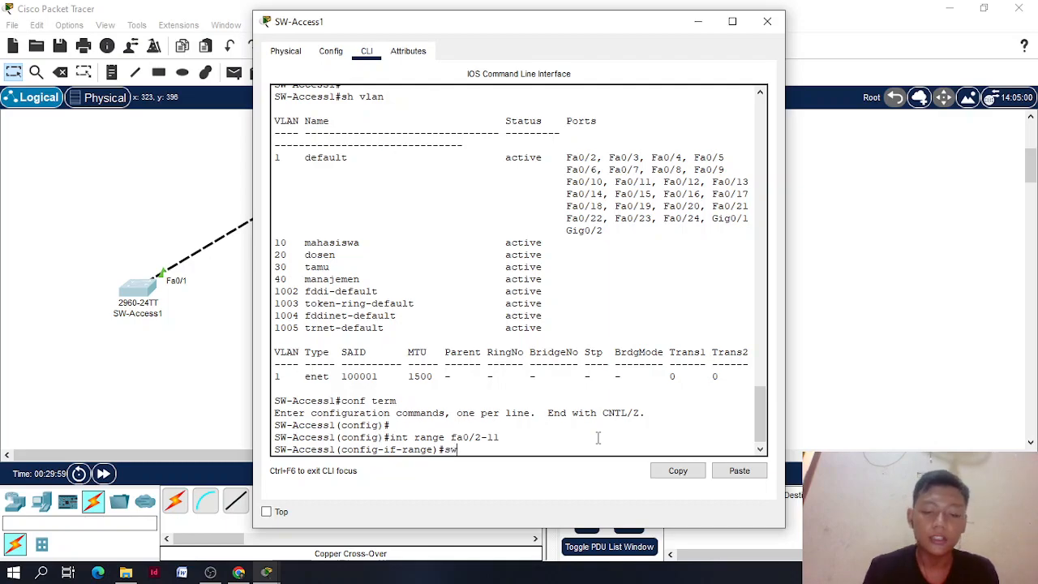
type("itchport mode access")
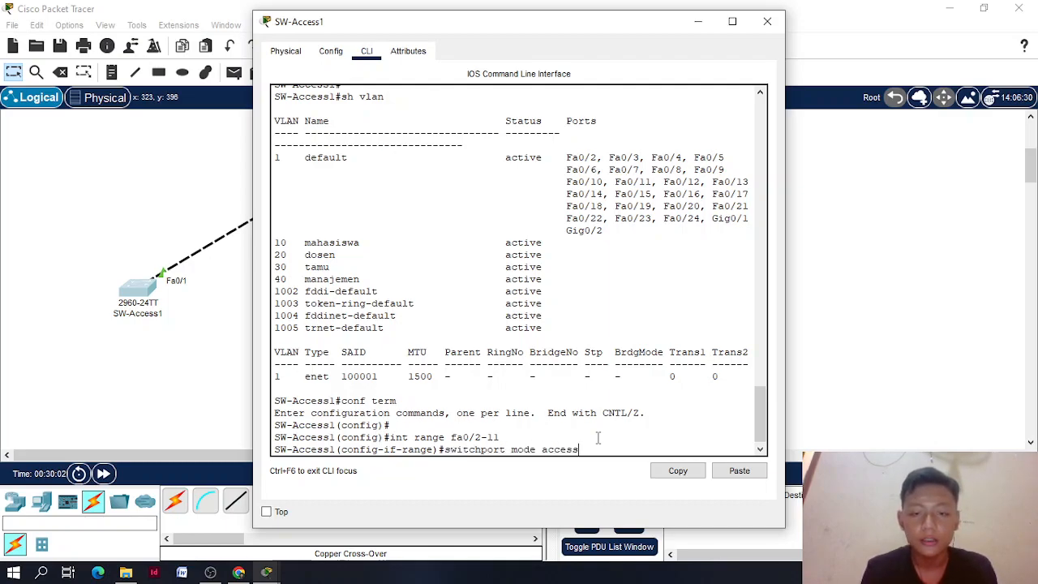
key("Return")
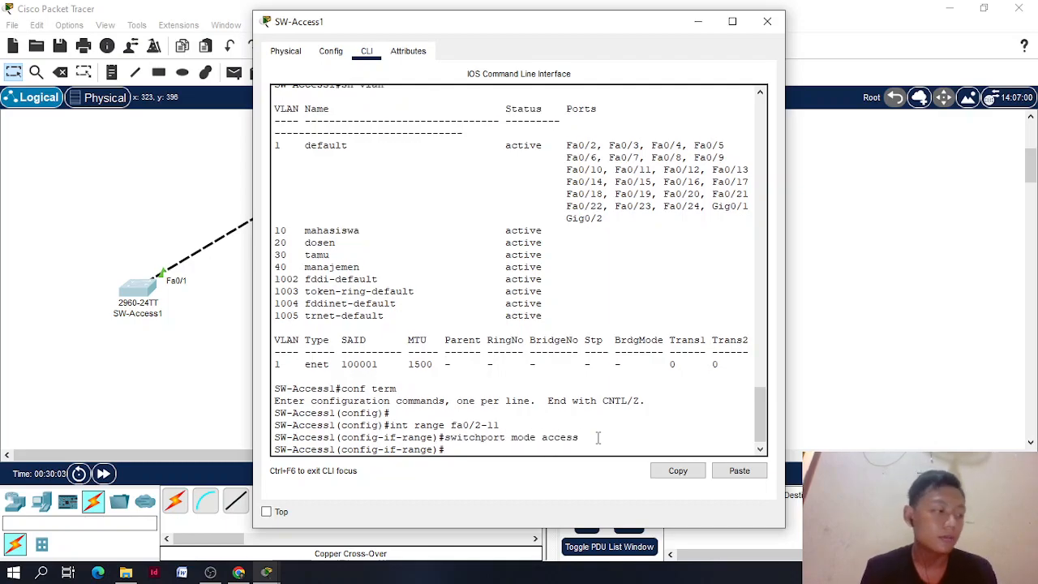
Assign ports Fa0/2-11 to access VLAN 10 and return to global configuration mode
type("switchport")
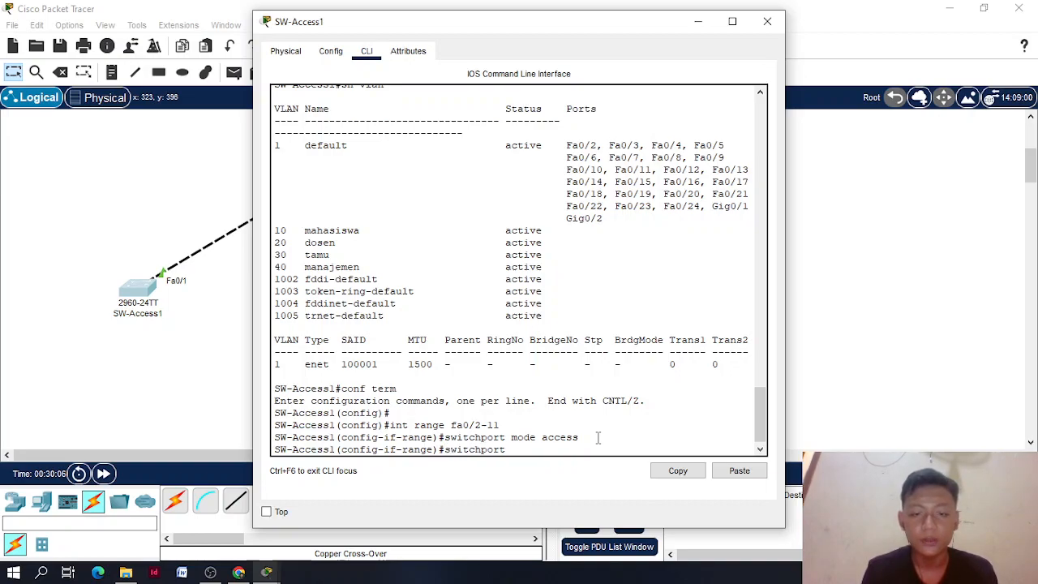
type(" axce")
key("BackSpace")
key("BackSpace")
key("BackSpace")
type("cce")
type("ss vlan")
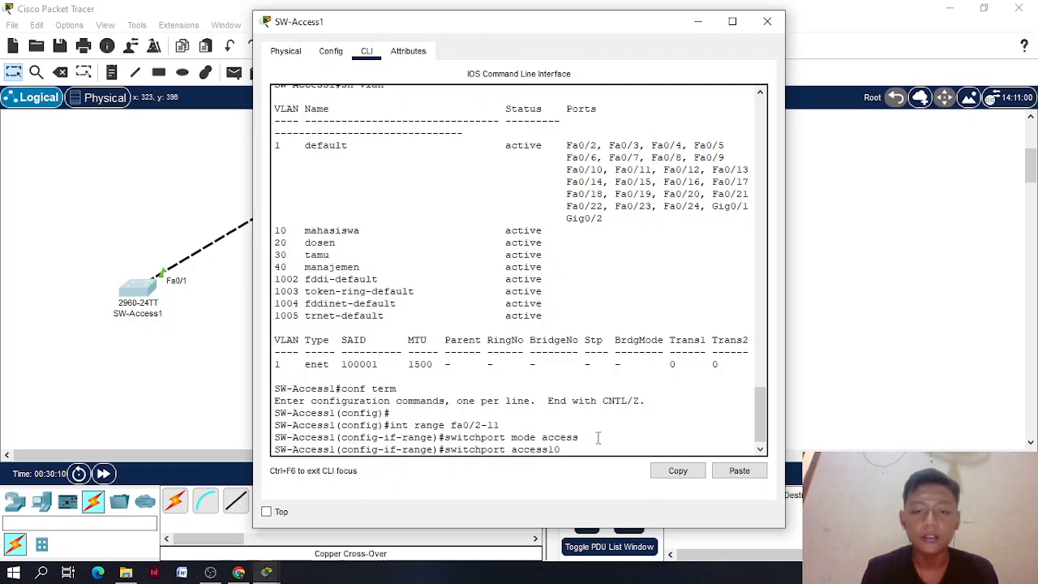
type(" 10")
key("Return")
type("exit")
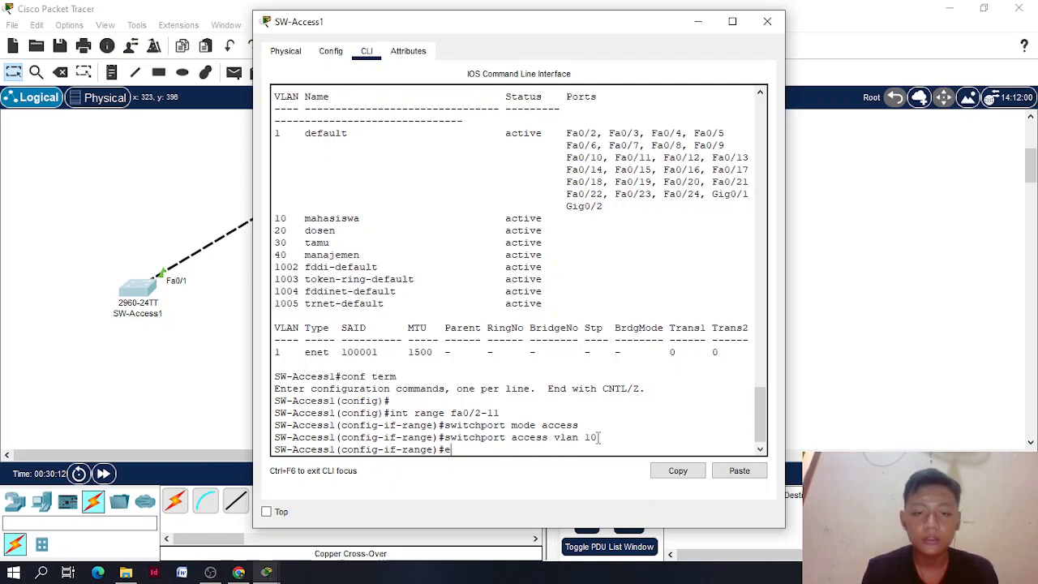
key("Return")
key("Return")
Set ports Fa0/12-16 on SW-Access1 to access mode
key("Up")
key("Up")
key("Up")
key("Up")
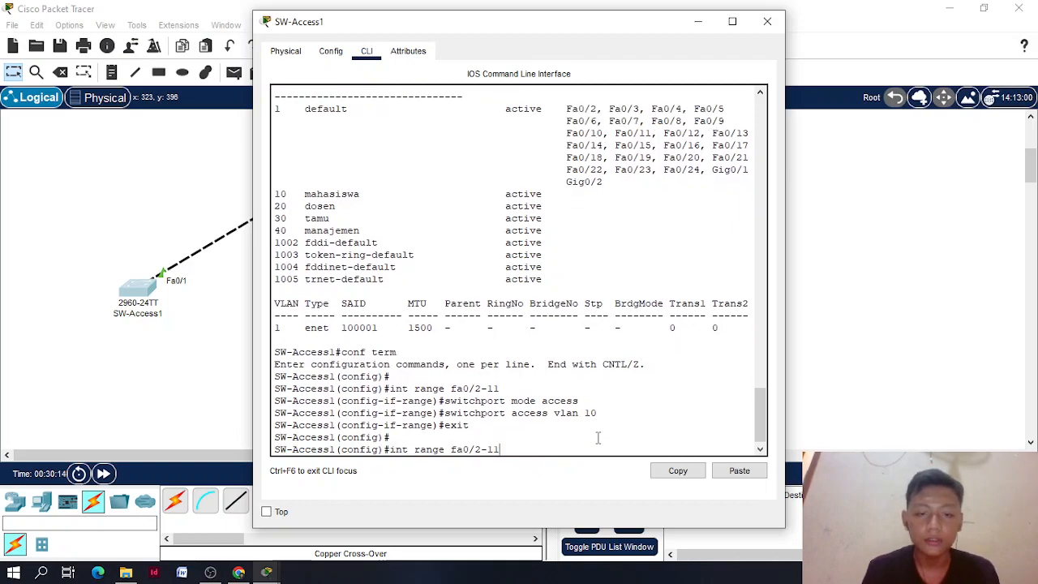
key("BackSpace")
type("12")
key("Right")
key("Right")
key("Right")
key("BackSpace")
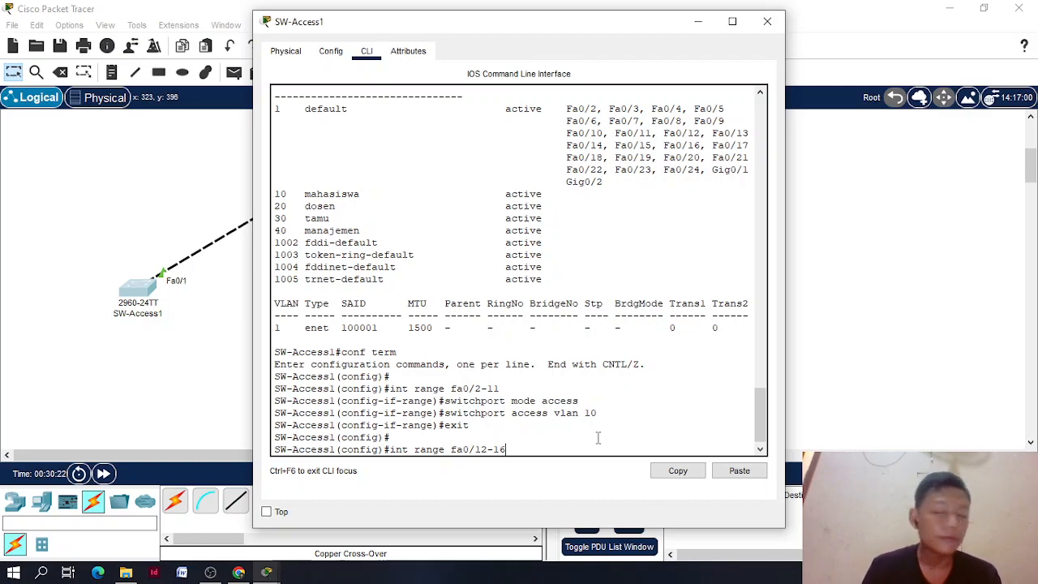
key("Return")
key("Up")
key("Up")
key("Up")
key("Up")
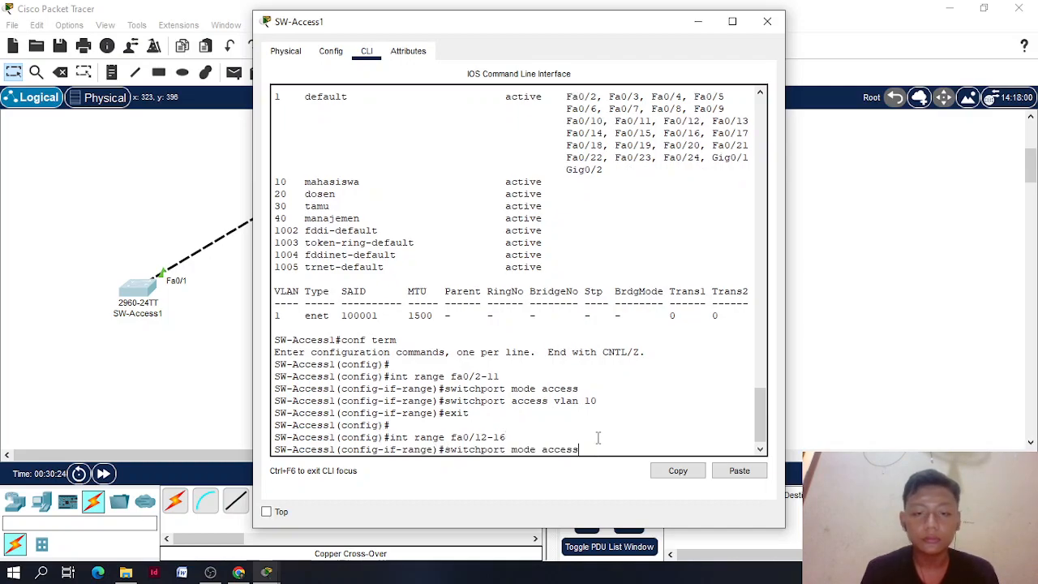
key("Return")
Assign ports Fa0/12-16 to access VLAN 20 and return to global configuration mode
key("Up")
key("Up")
key("Up")
key("Up")
key("BackSpace")
key("BackSpace")
type("20")
key("Return")
type("exit")
key("Return")
key("Return")
key("Return")
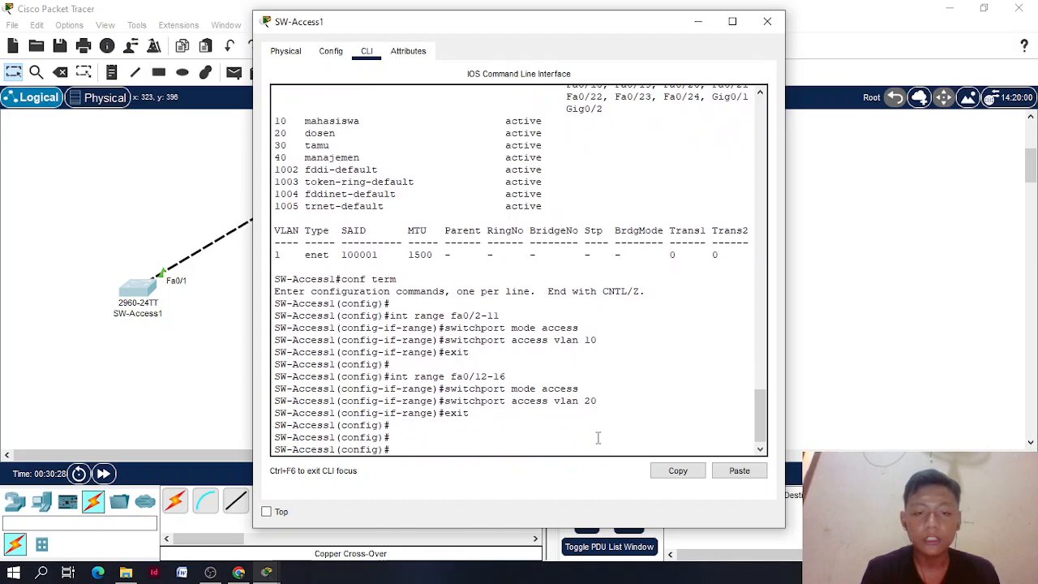
Set ports Fa0/17-21 on SW-Access1 to access mode
key("Up")
key("Up")
key("Up")
key("Up")
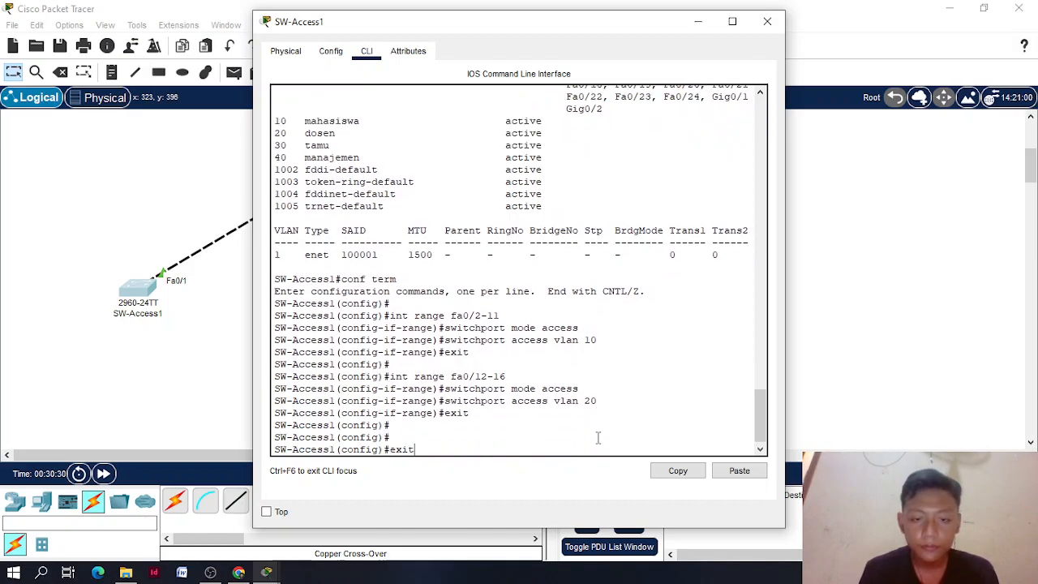
key("BackSpace")
type("7-16")
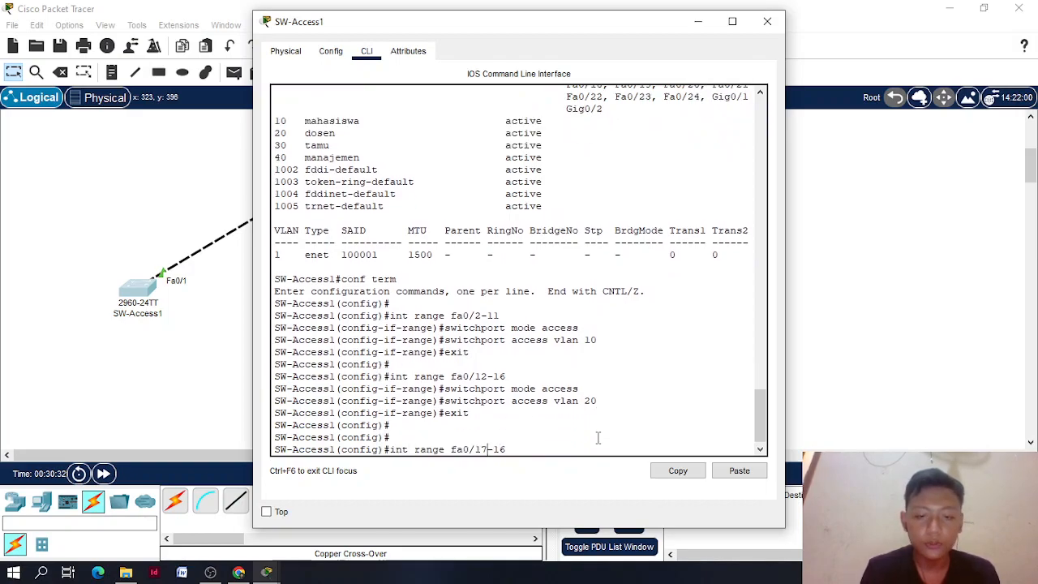
key("BackSpace")
type("21")
key("Return")
key("Up")
key("Up")
key("Up")
key("Up")
key("Return")
Assign ports Fa0/17-21 to access VLAN 30 and return to global configuration mode
key("Up")
key("Up")
key("Up")
key("Up")
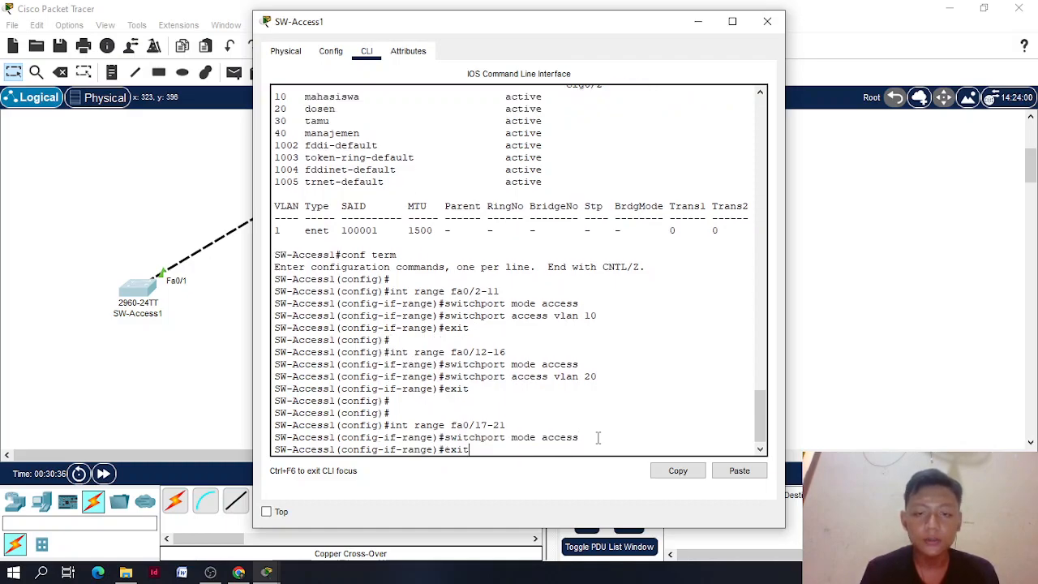
key("BackSpace")
key("BackSpace")
type("30")
key("Return")
type("exit")
key("Return")
Set port Fa0/22 on SW-Access1 to access mode
key("Up")
key("Up")
key("Up")
key("Up")
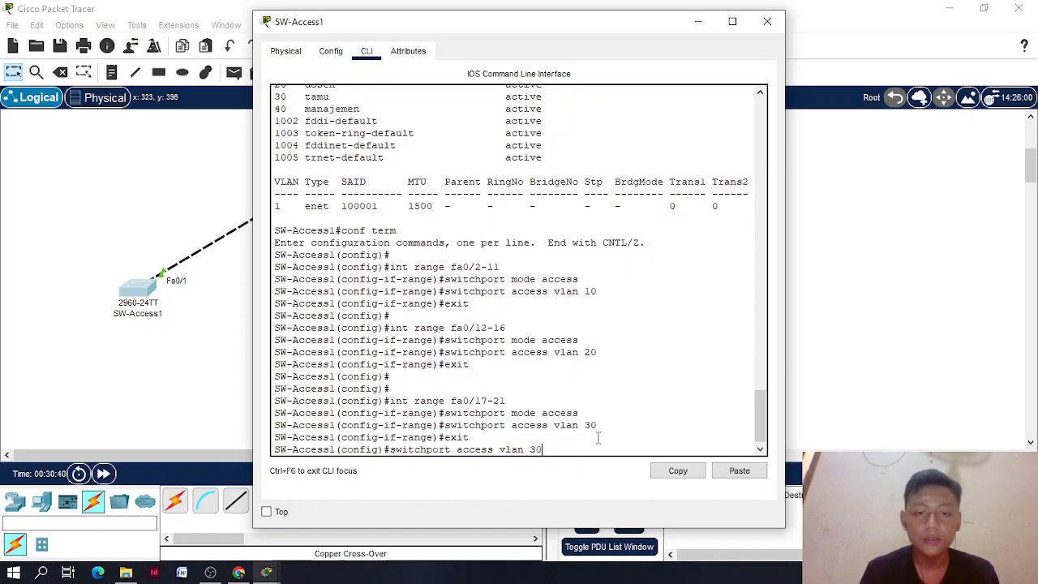
key("BackSpace")
key("BackSpace")
key("BackSpace")
key("BackSpace")
key("BackSpace")
type("22")
key("Return")
type("switchp")
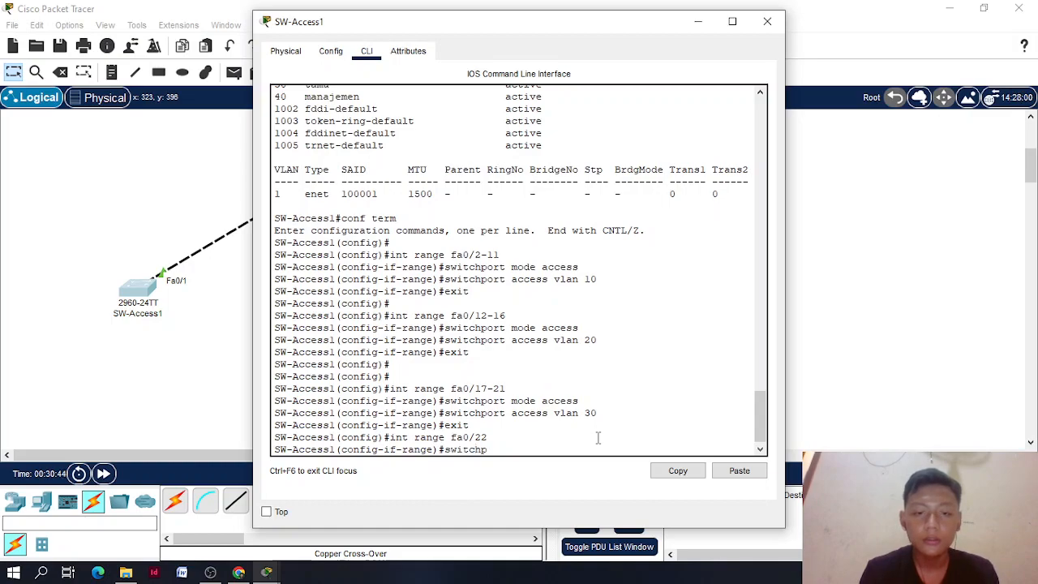
type("ort mode access")
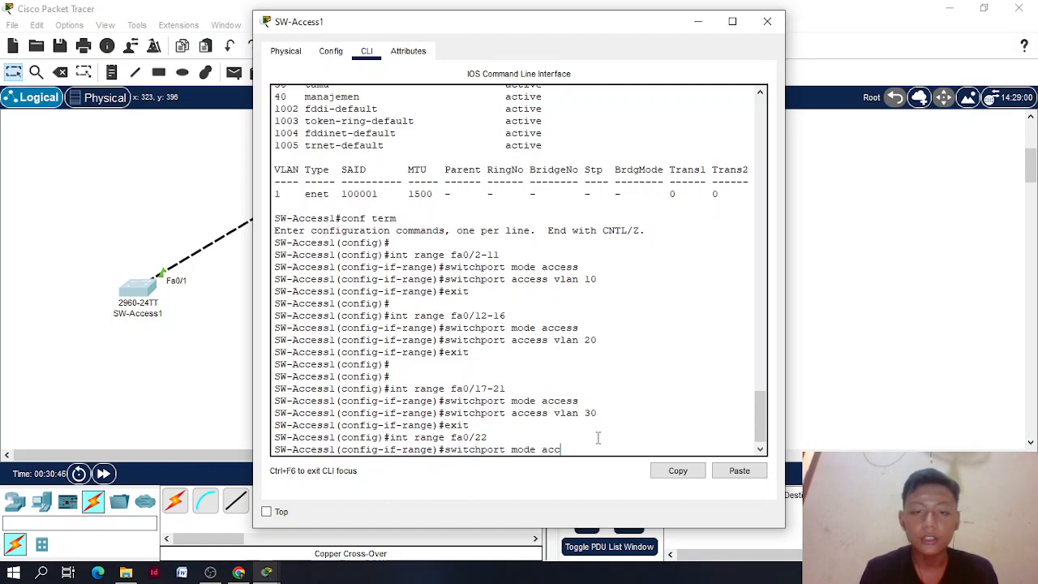
key("Return")
Assign port Fa0/22 on SW-Access1 to access VLAN 40
key("Up")
key("Up")
key("Up")
key("Up")
key("BackSpace")
key("BackSpace")
type("40")
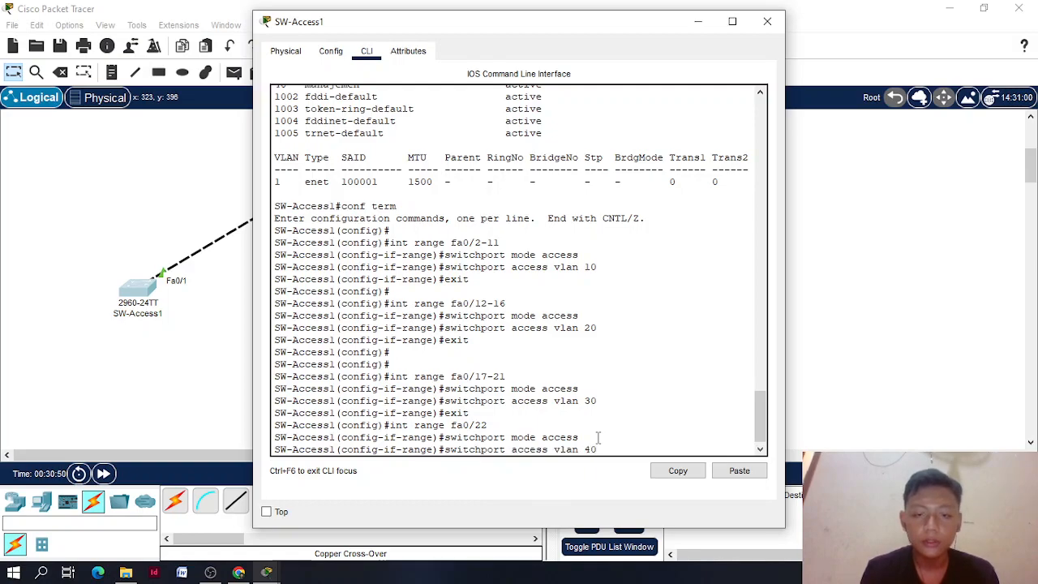
key("Return")
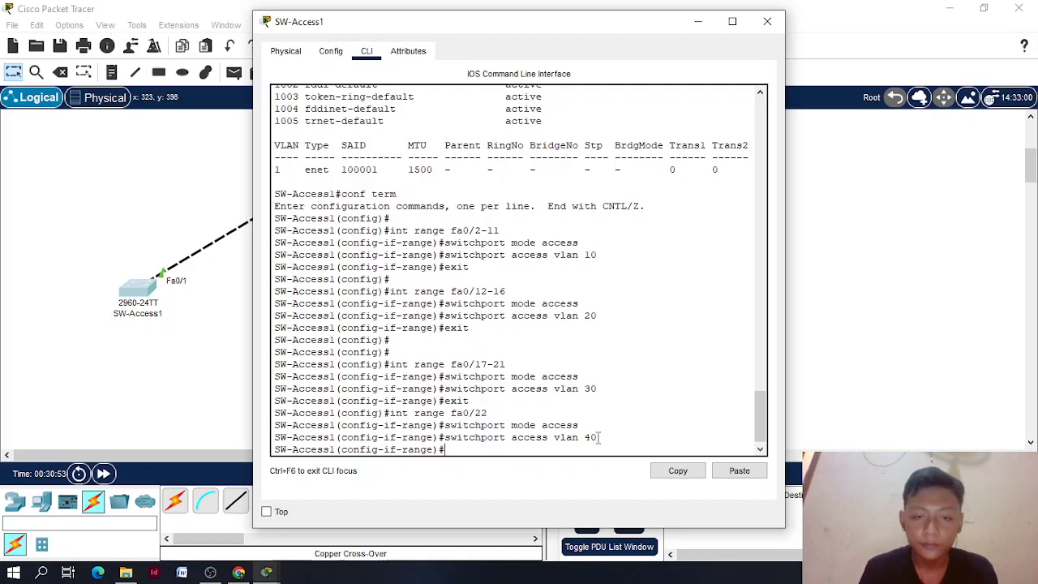
Set port Fa0/24 on SW-Access1 to access mode
key("Up")
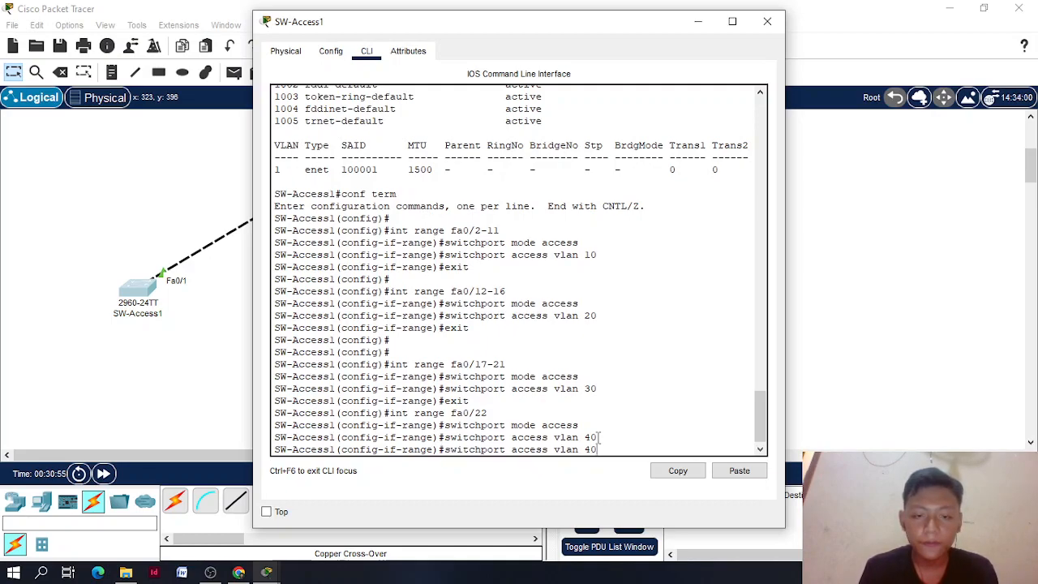
key("Down")
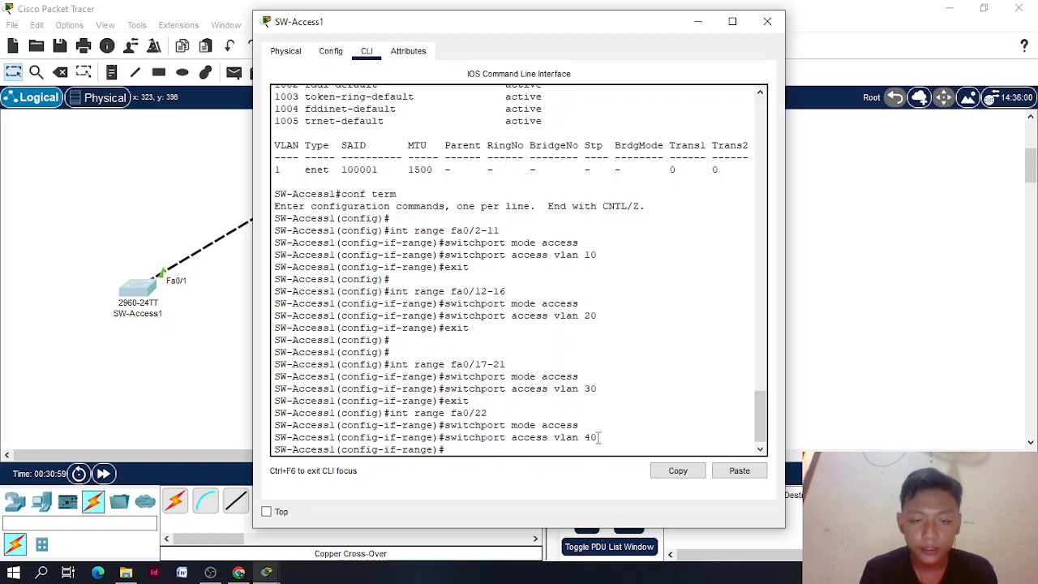
key("Up")
key("Up")
key("Up")
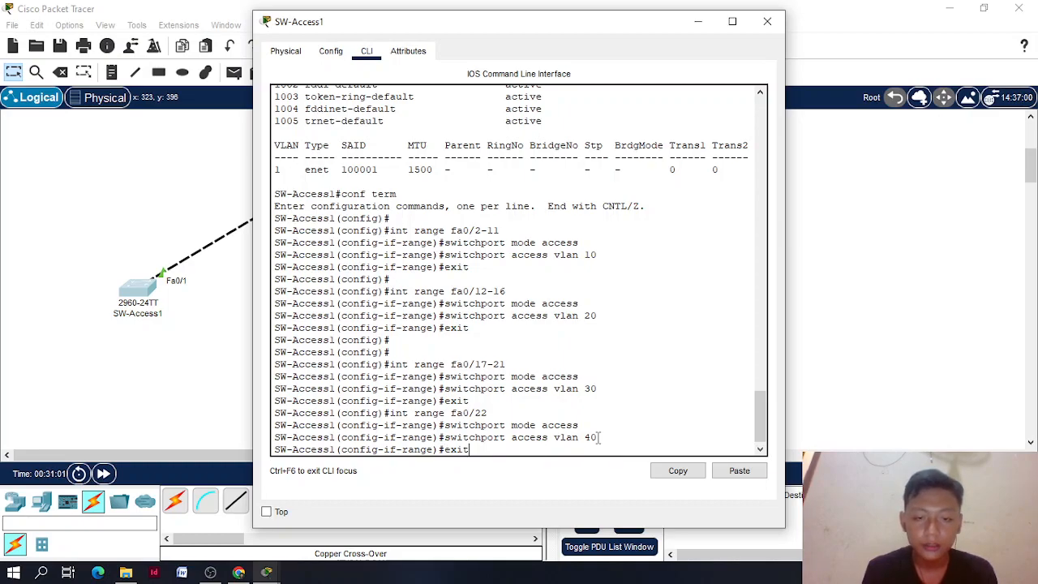
key("Left")
key("Left")
key("Left")
key("Left")
key("Left")
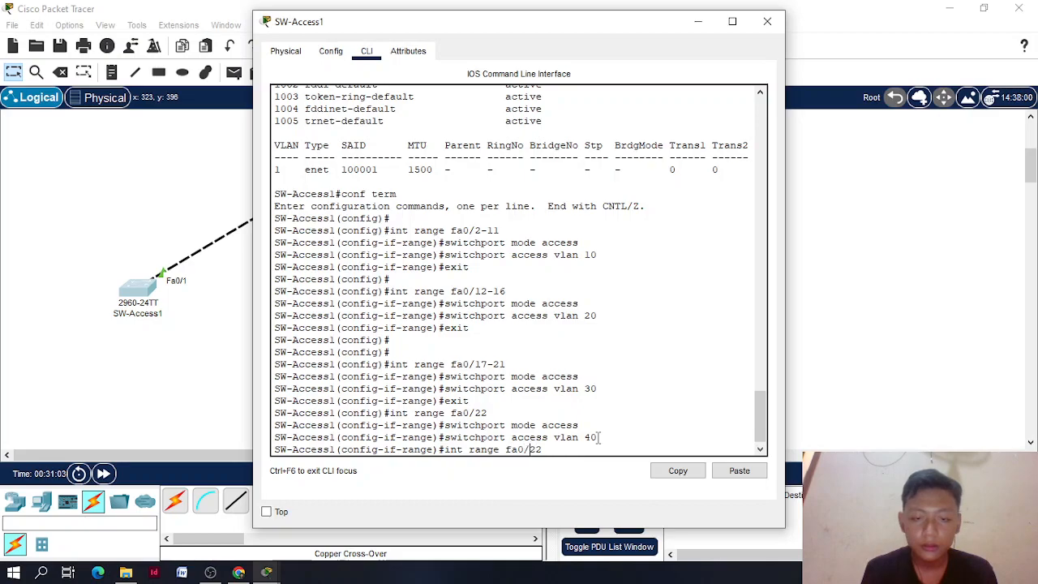
key("BackSpace")
key("BackSpace")
type("24")
key("BackSpace")
key("BackSpace")
key("BackSpace")
key("BackSpace")
key("BackSpace")
key("BackSpace")
key("Return")
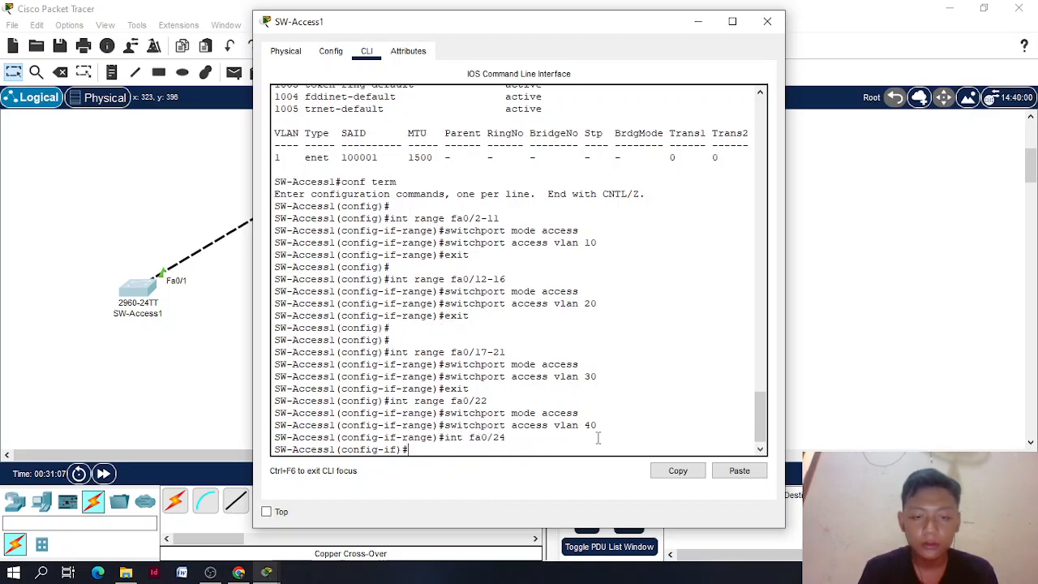
key("Up")
key("Up")
key("Up")
key("Up")
key("Down")
key("Return")
Assign port Fa0/24 to access VLAN 1 and leave configuration mode on SW-Access1
key("Up")
key("Up")
key("Up")
key("BackSpace")
key("BackSpace")
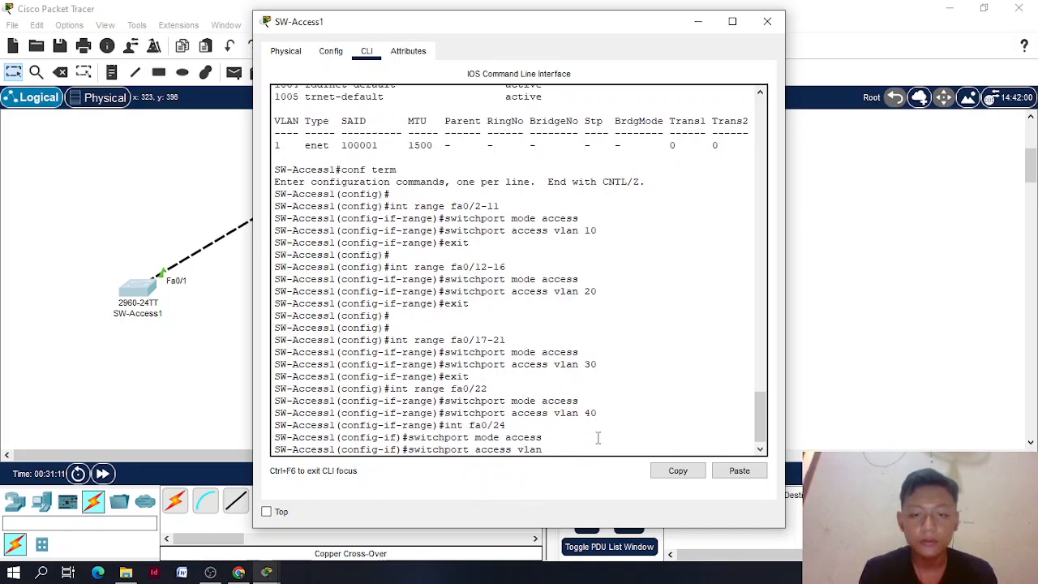
type("1")
key("Return")
type("exit")
key("Return")
type("exit")
key("Return")
Review SW-Access1's running configuration for each port's access mode and VLAN, then close the switch window
type("sh run")
key("Return")
key("space")
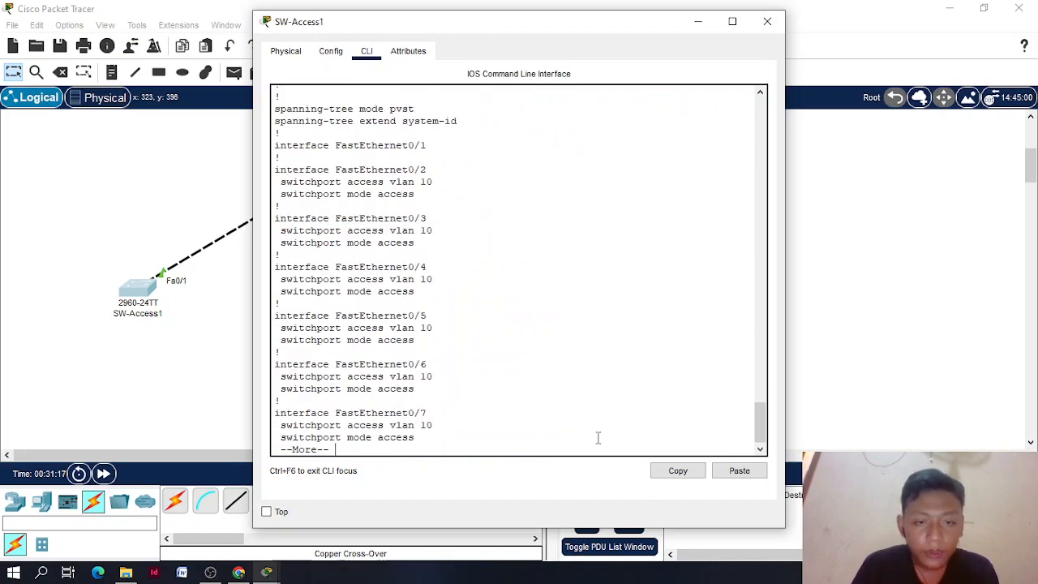
key("space")
key("space")
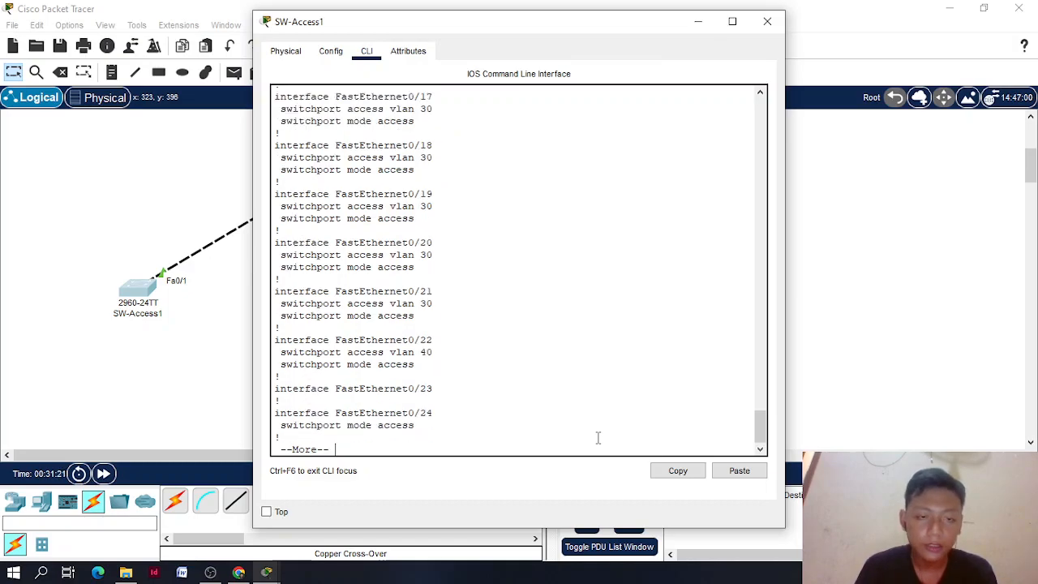
scroll(427, 205, "up", 15)
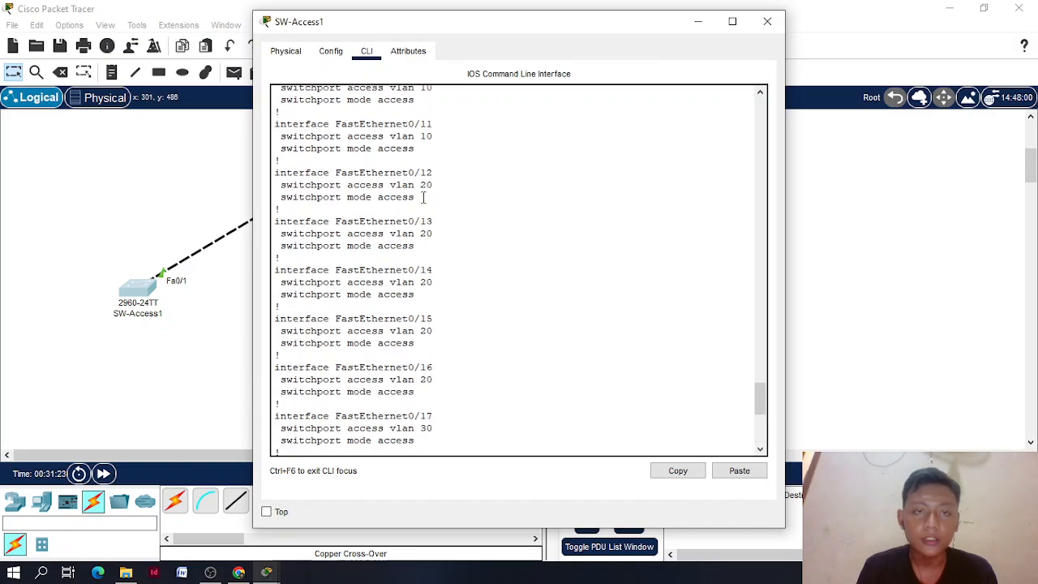
left_click(767, 21)
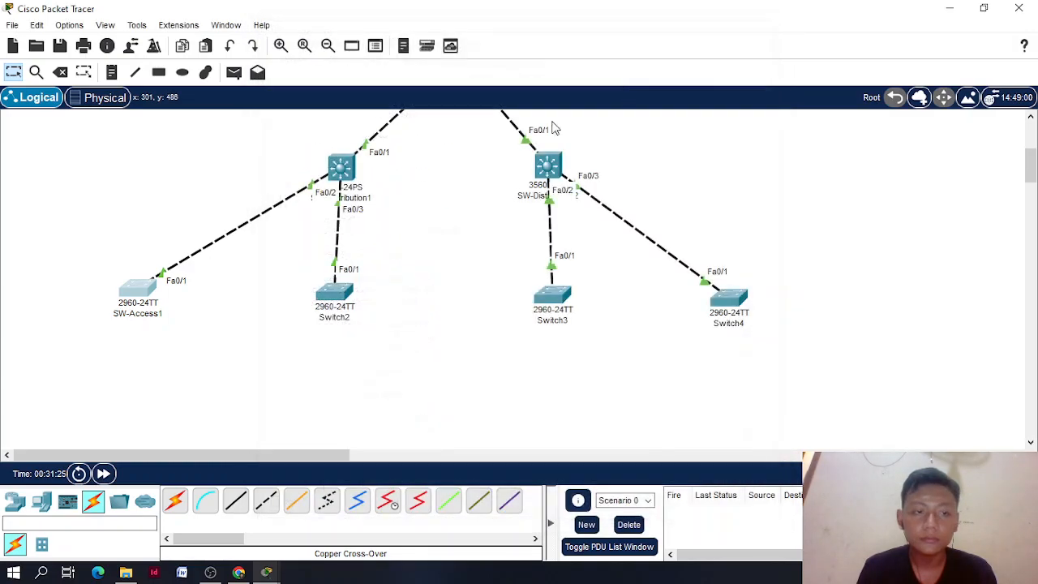
Set both the display name and the hostname of Switch2 to SW-Access2
left_click(334, 299)
left_click(367, 51)
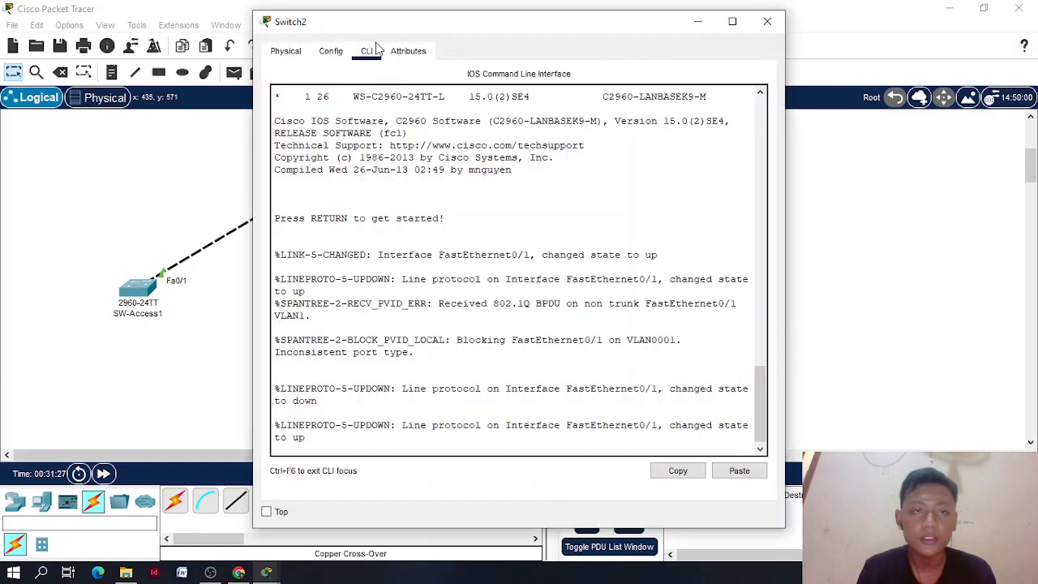
left_click(331, 51)
double_click(487, 120)
type("SW-Access1")
key("BackSpace")
type("2")
key("Tab")
type("SW-Access2")
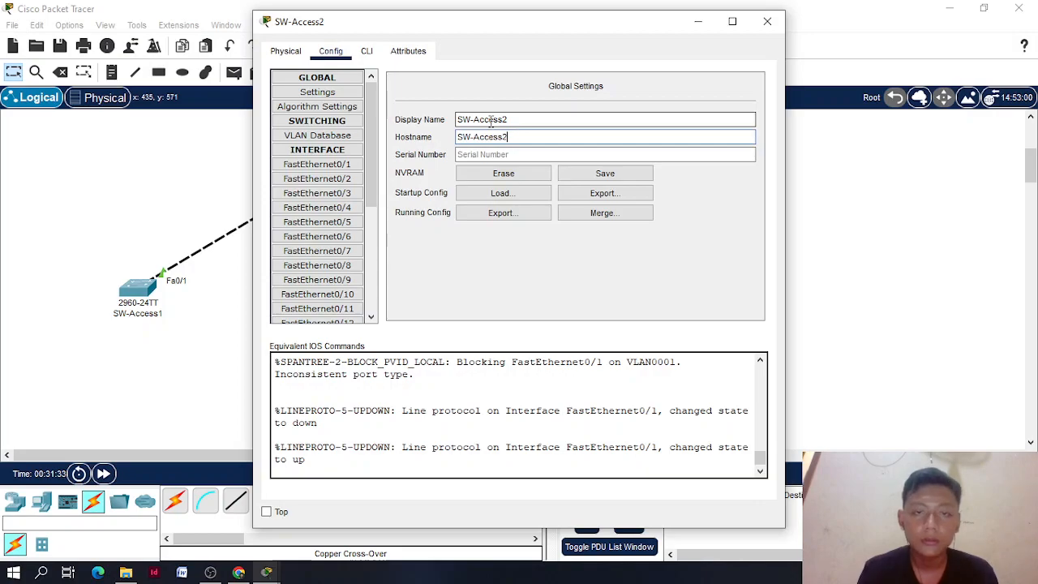
Copy the interface range command for Fa0/2-11 from SW-Access1's command-line history
left_click(367, 51)
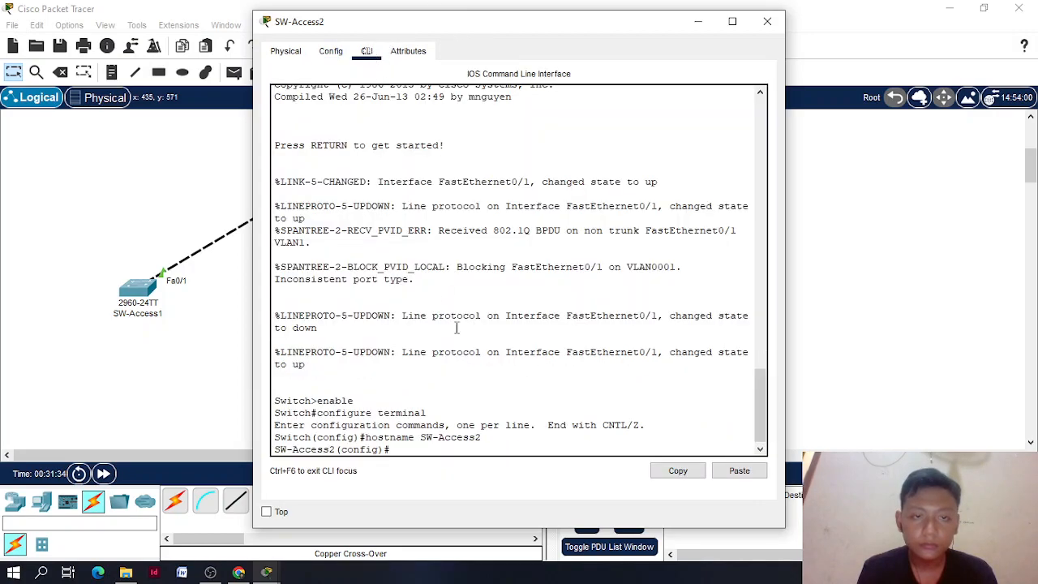
left_click(137, 288)
scroll(480, 372, "up", 20)
scroll(480, 371, "up", 10)
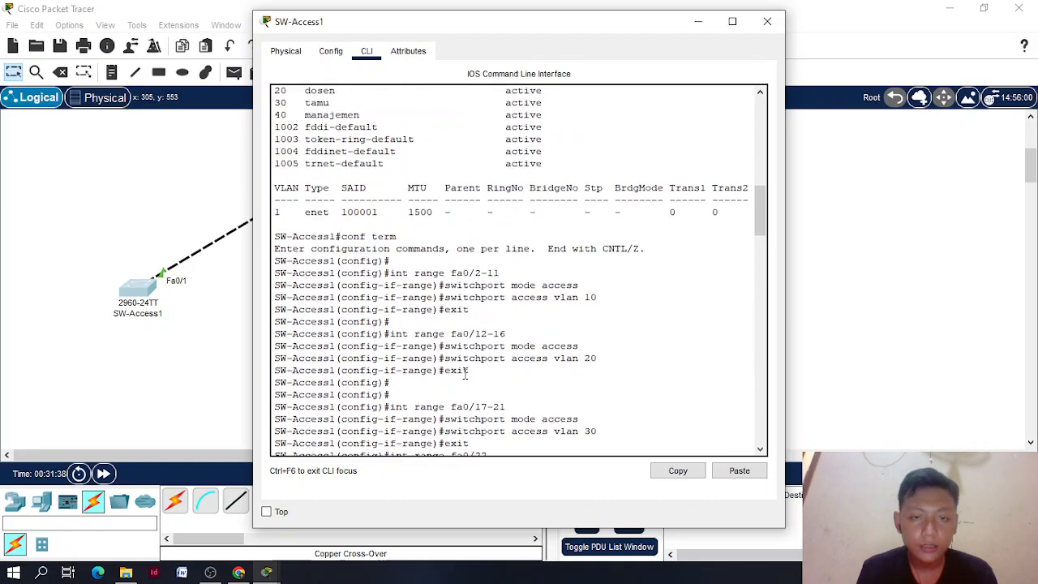
mouse_move(392, 273)
left_mouse_down()
mouse_move(492, 256)
mouse_move(390, 272)
left_mouse_up()
left_click_drag(501, 273, 390, 273)
right_click(396, 273)
left_click(412, 282)
left_click(226, 413)
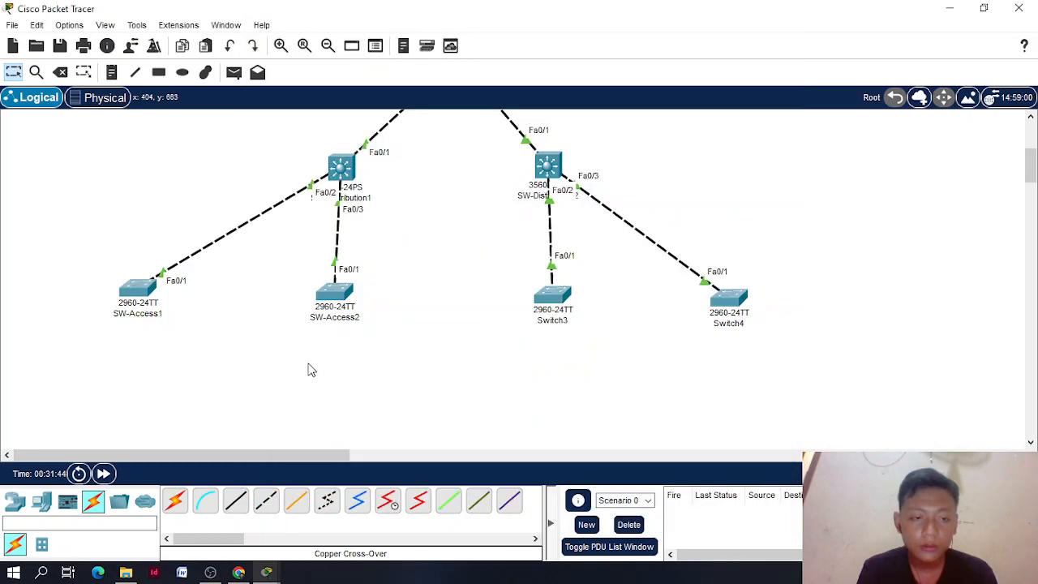
On SW-Access2, paste the interface range command for Fa0/2-11 and set those ports to access mode
left_click(333, 298)
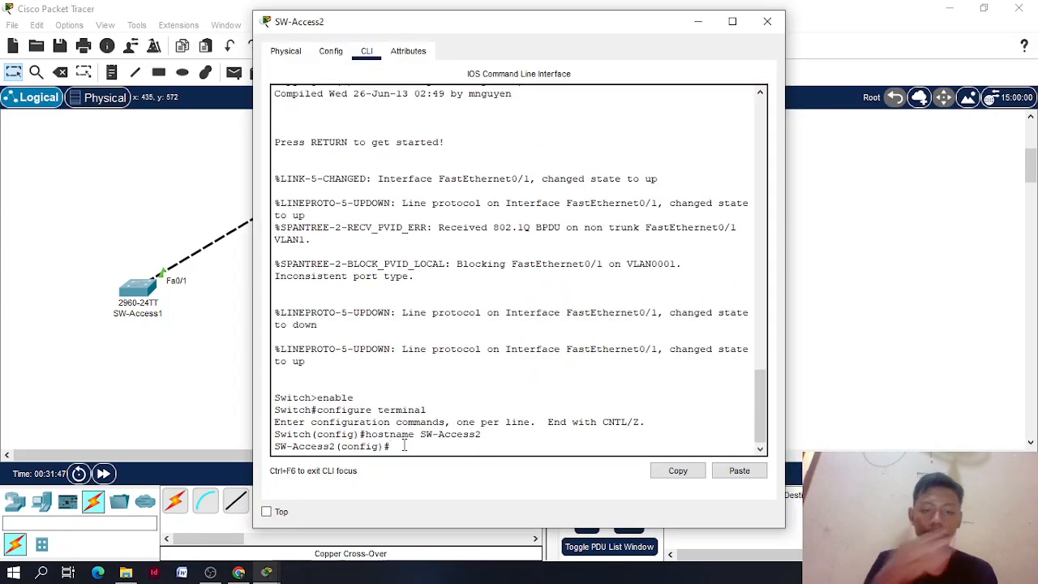
type("in")
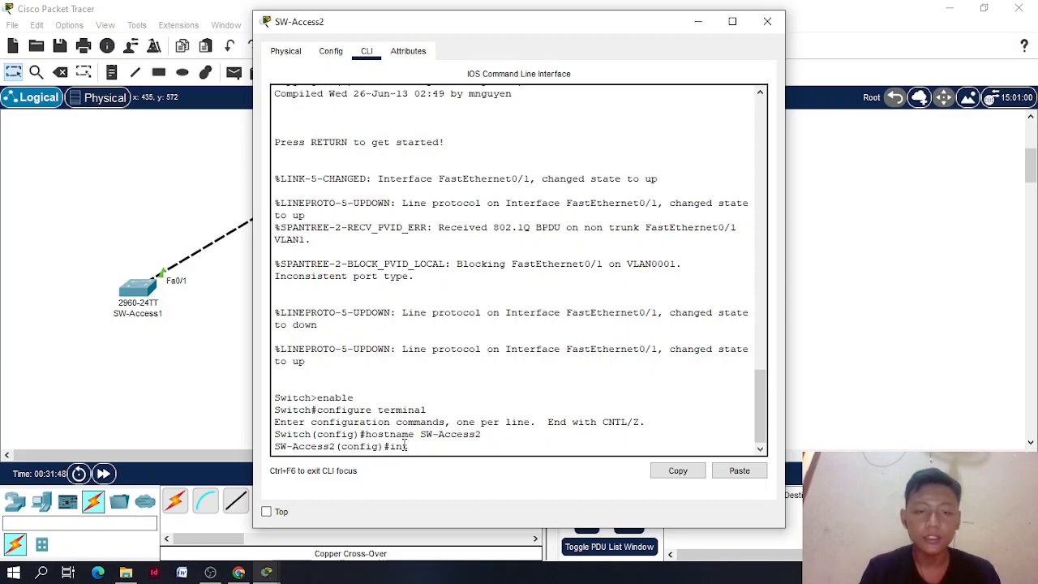
key("BackSpace")
key("BackSpace")
key("BackSpace")
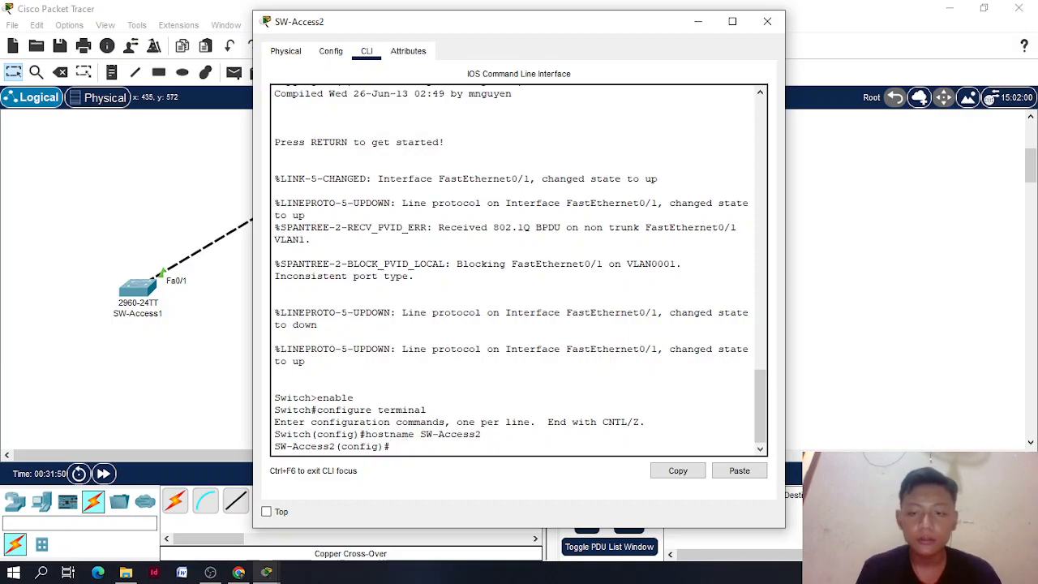
left_click(760, 472)
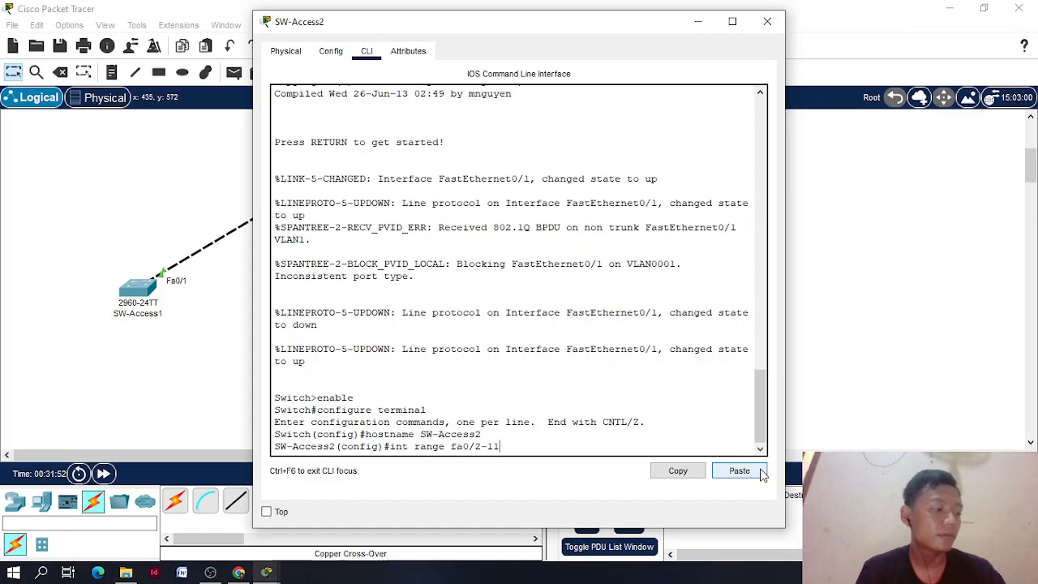
key("Return")
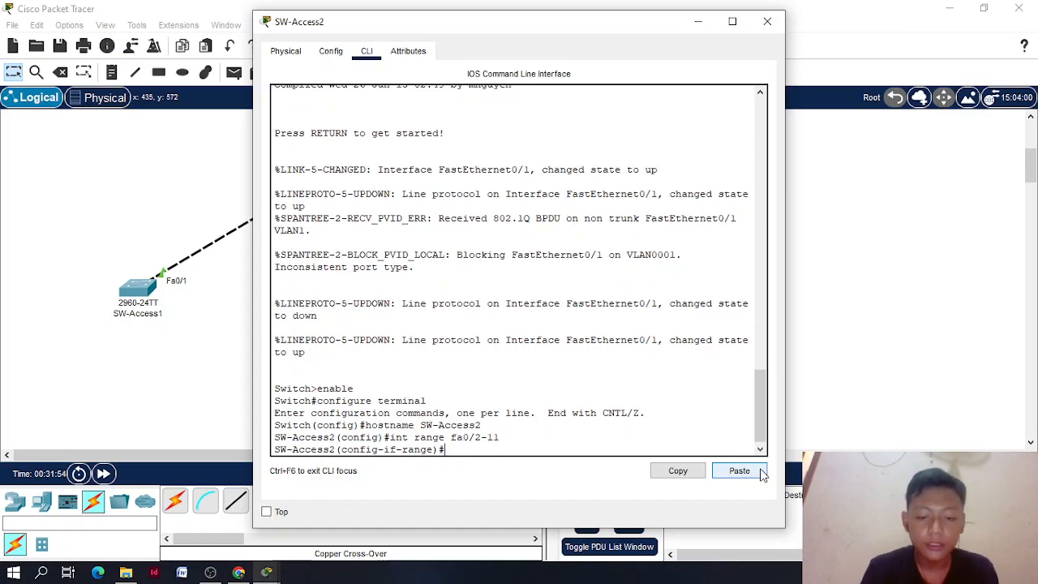
key("BackSpace")
key("BackSpace")
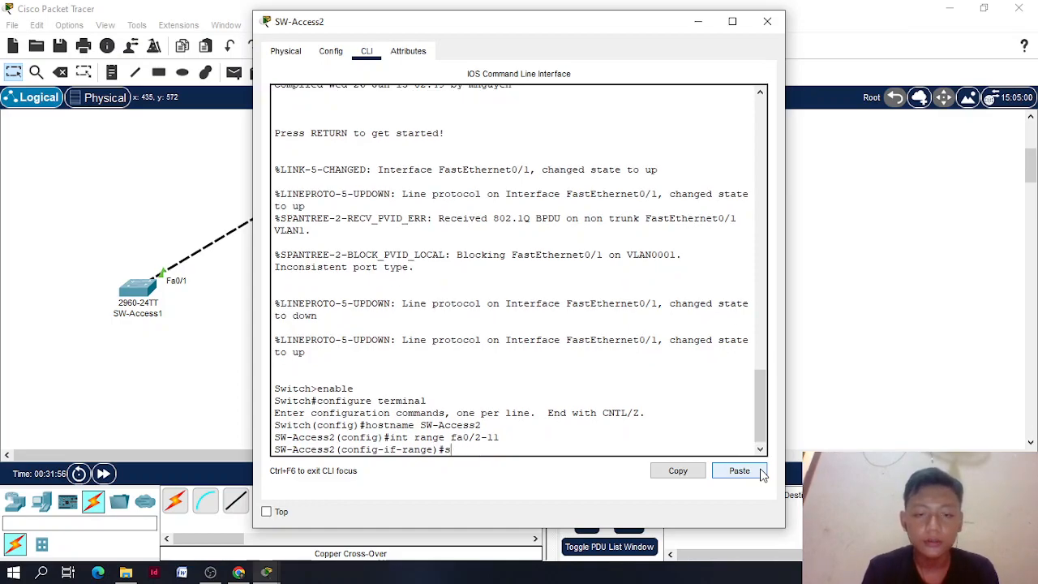
type("chport mode")
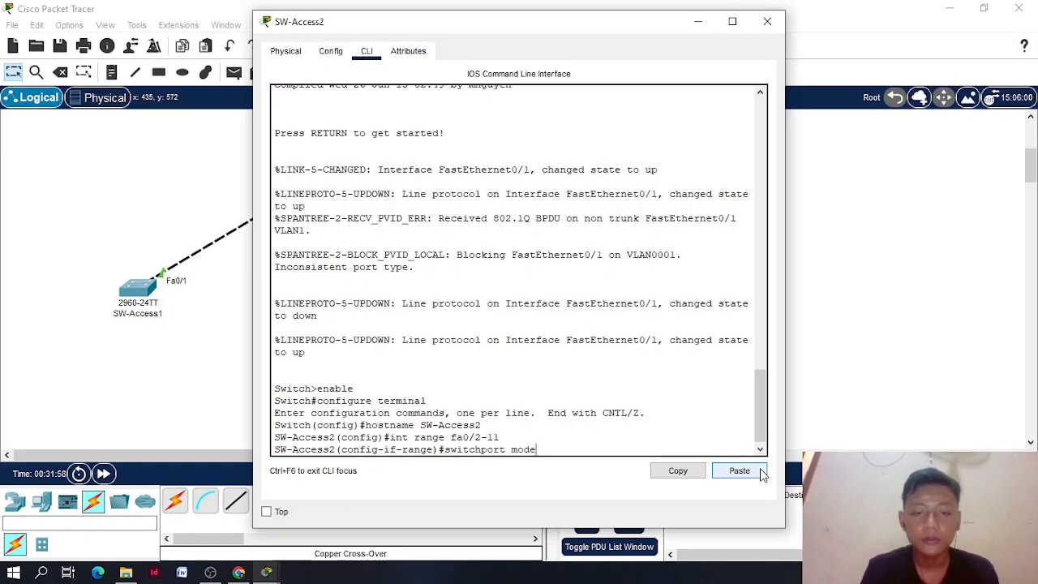
type(" access")
key("Return")
Assign ports Fa0/2-11 on SW-Access2 to access VLAN 10 and return to global configuration mode
type("switchport acc")
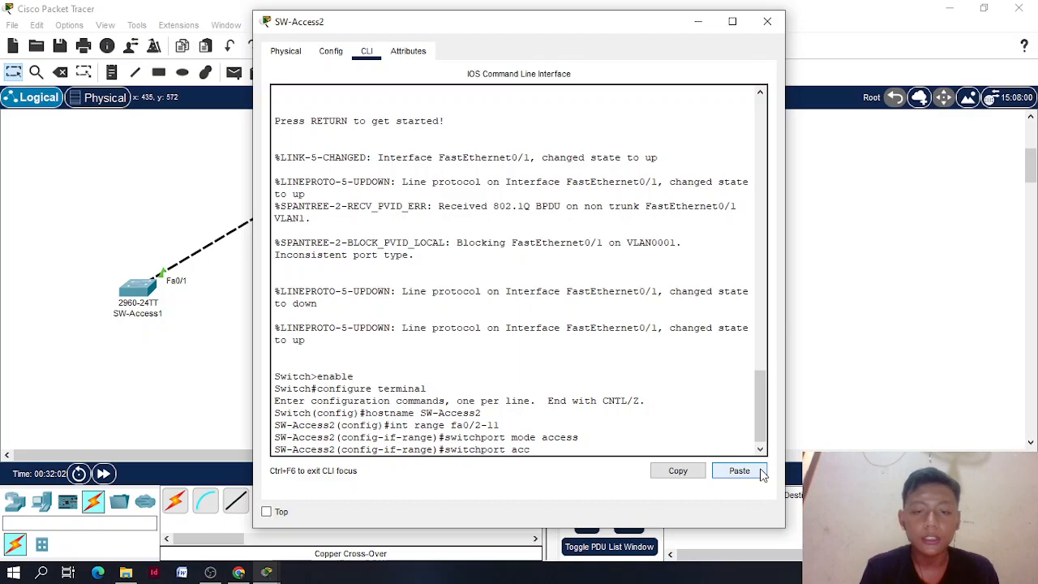
type("ess vlan")
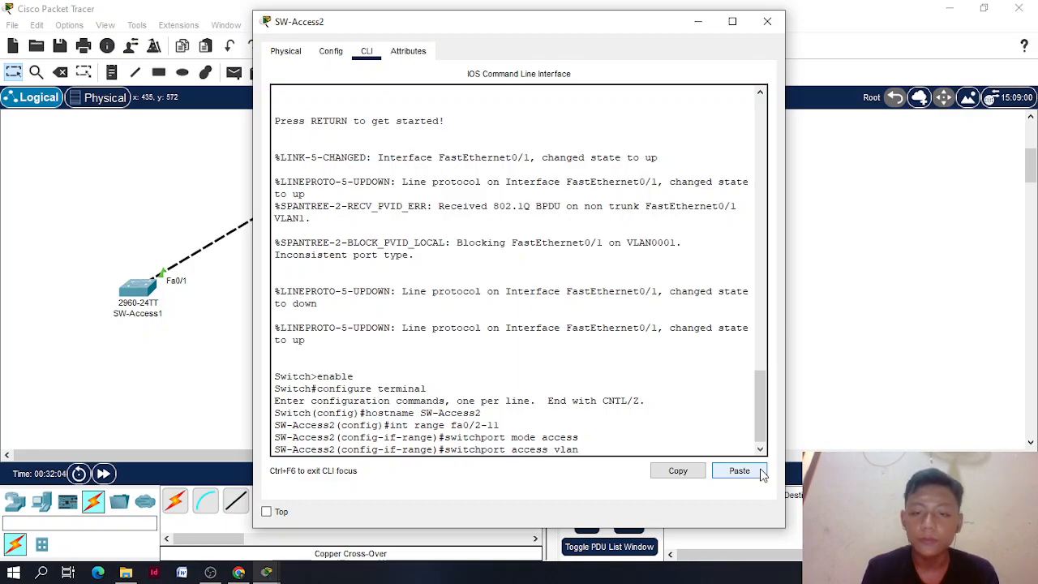
type(" 20")
key("Return")
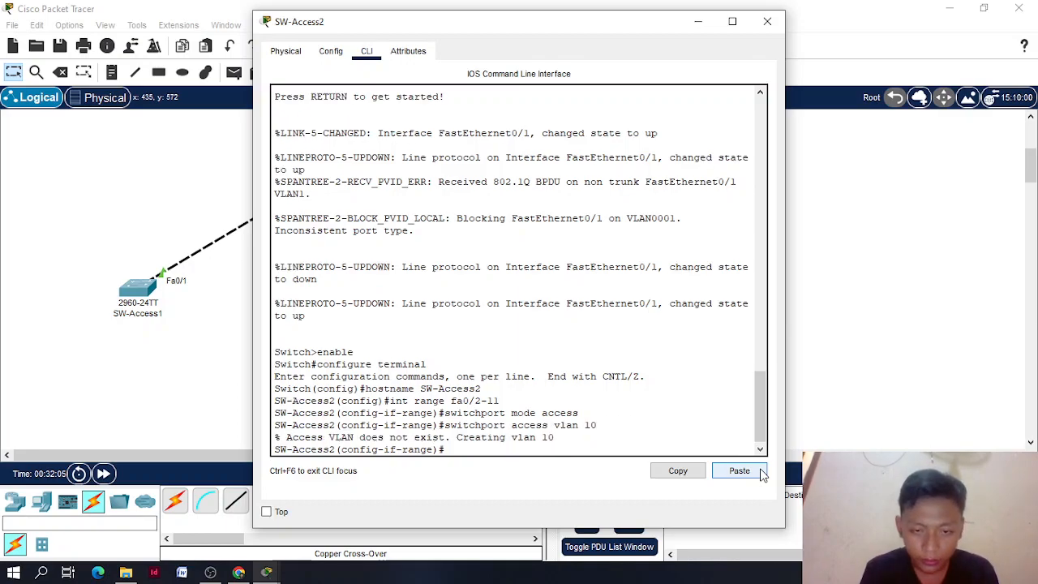
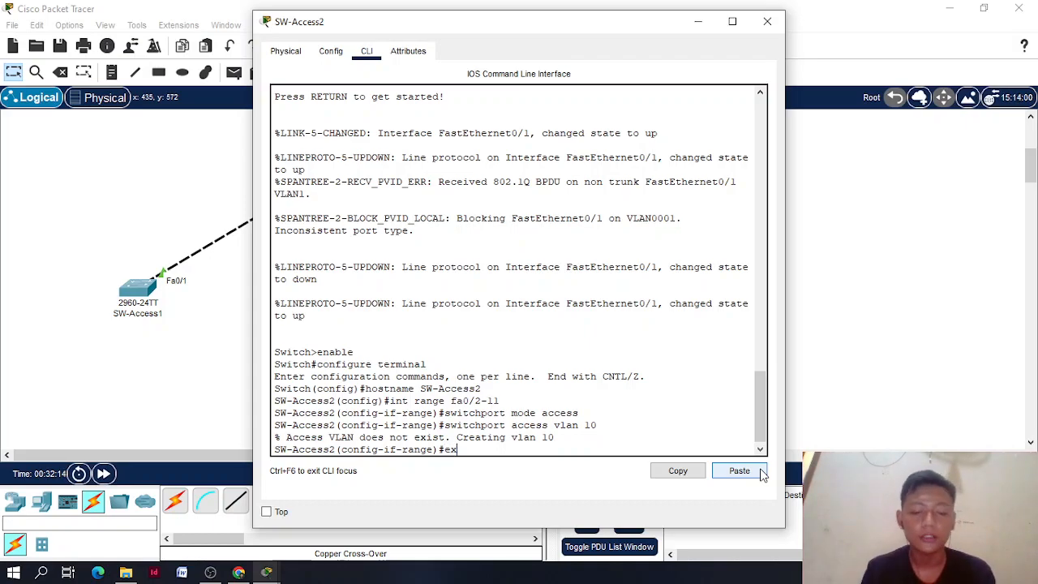
type("xit")
key("Return")
key("Return")
key("Return")
key("Return")
key("Return")
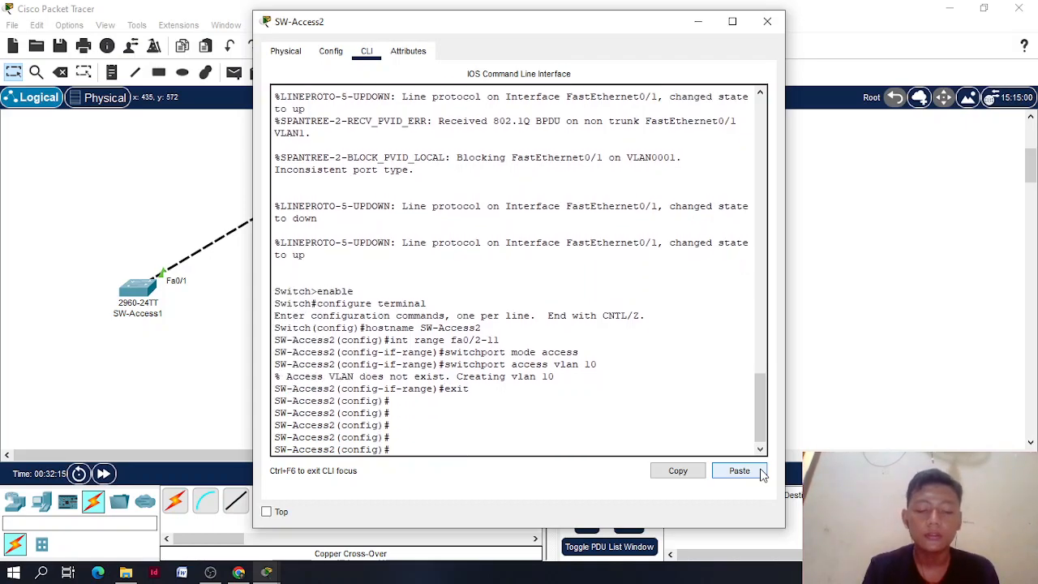
Name VLAN 10 mahasiswa on SW-Access2
type("vlan 10")
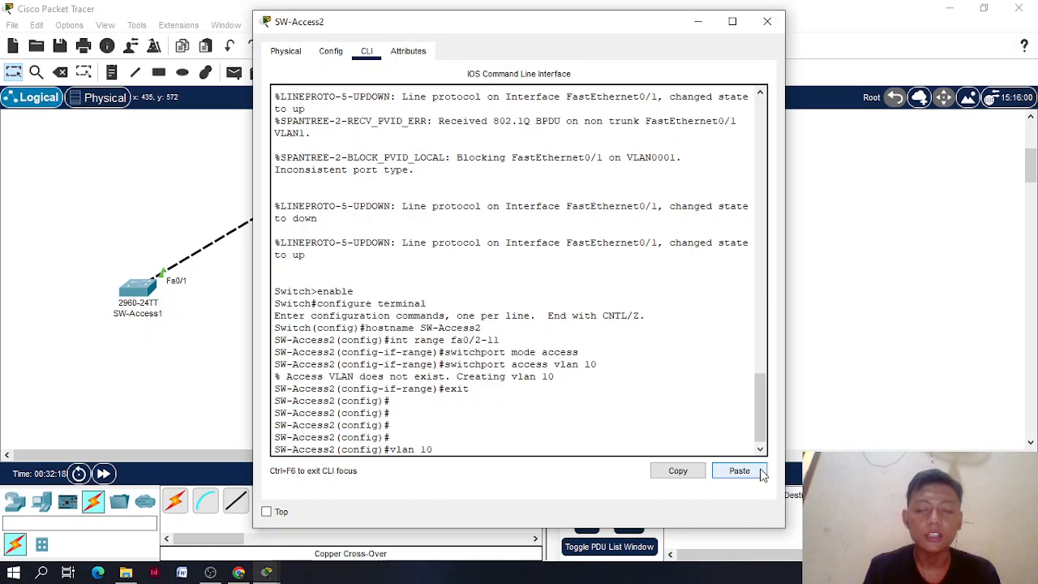
left_click_drag(524, 28, 649, 42)
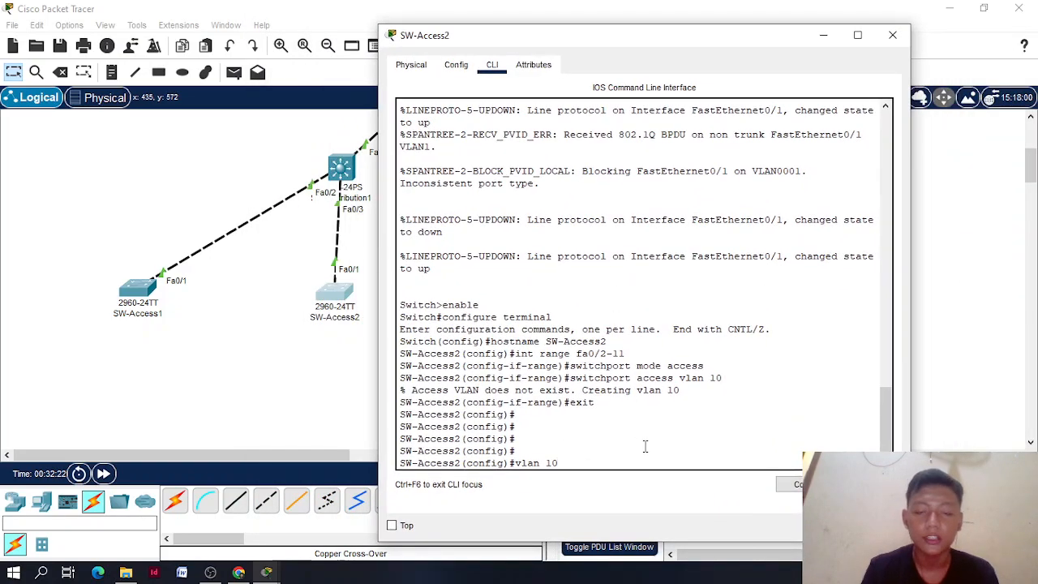
key("Return")
type("name ma")
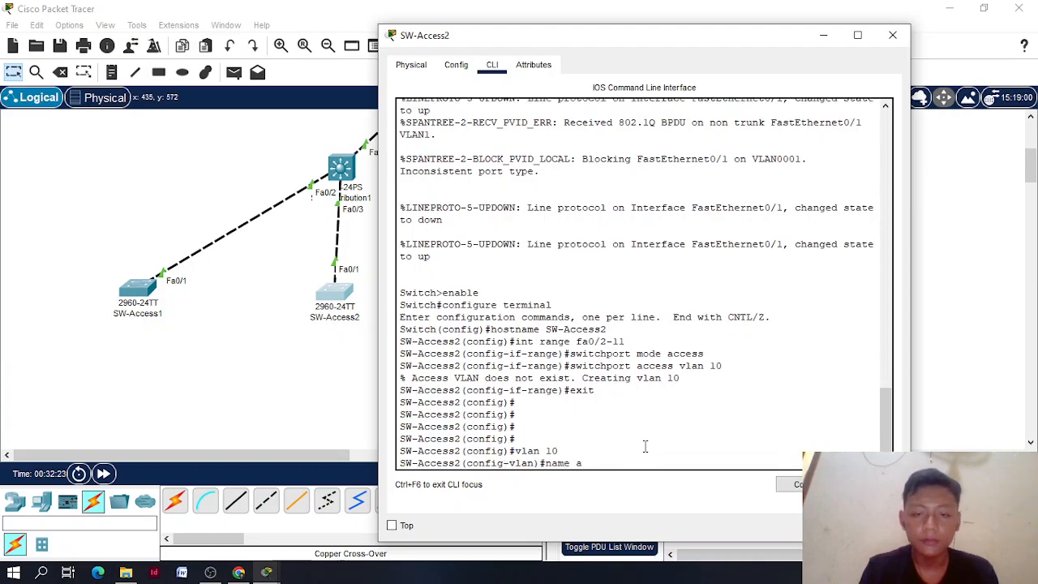
type("hasiswa")
key("Return")
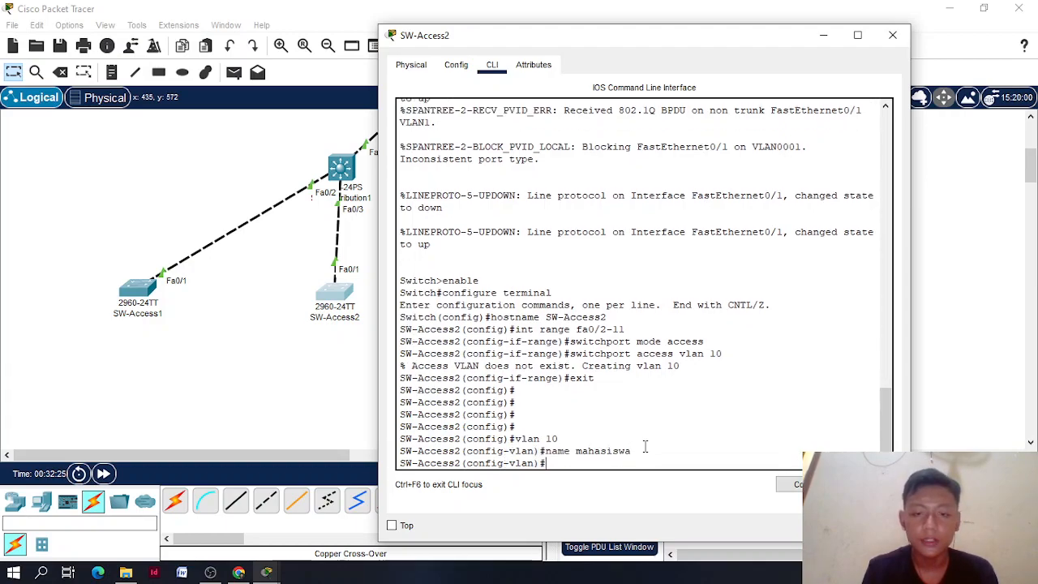
Create VLAN 20 named dosen and VLAN 30 named tamu on SW-Access2
type("vlan 20")
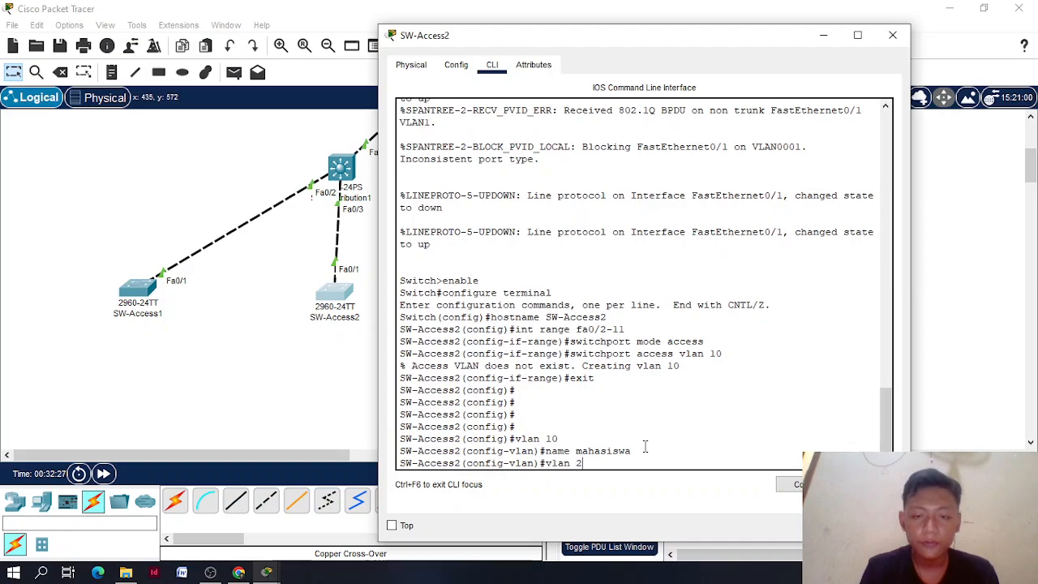
key("Return")
type("name dosen")
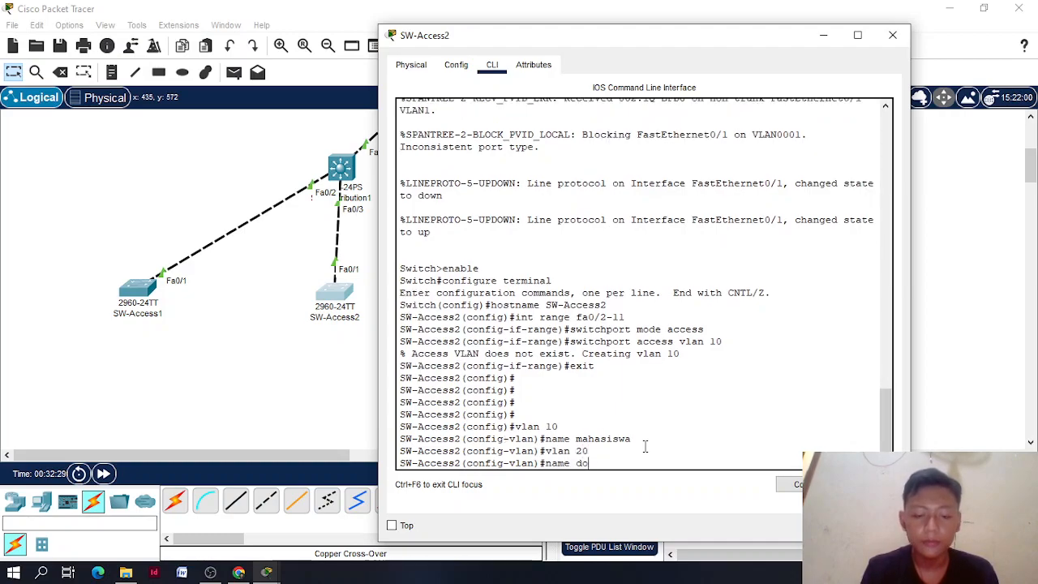
key("Return")
type("vlan 30")
key("Return")
type("name tamu")
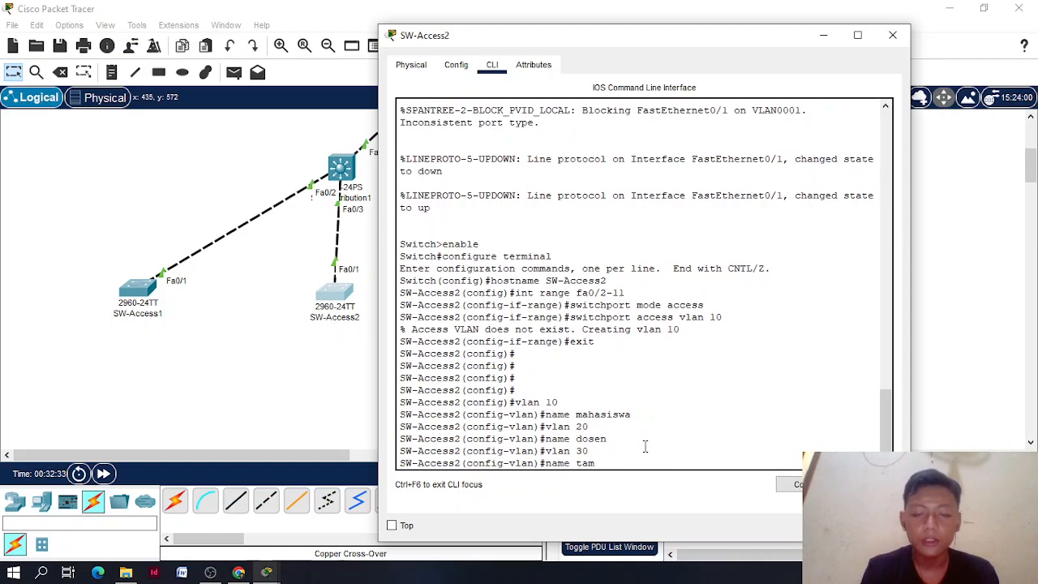
key("Return")
Create VLAN 40 named manajemen on SW-Access2 and leave VLAN configuration mode
type("vlan 40")
key("Return")
type("name manajemen")
key("Return")
type("exit")
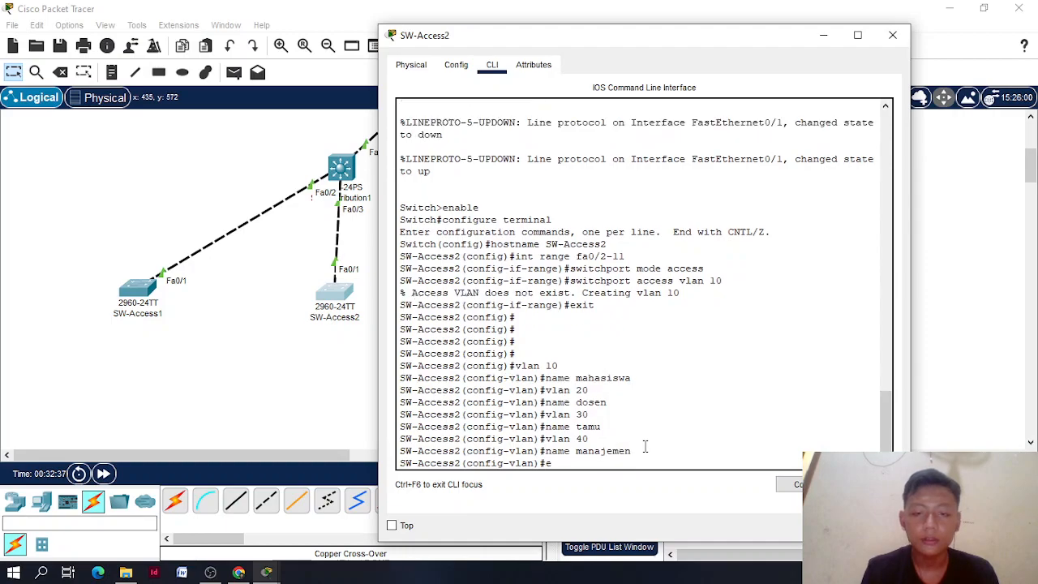
key("Return")
key("Return")
key("Return")
key("Return")
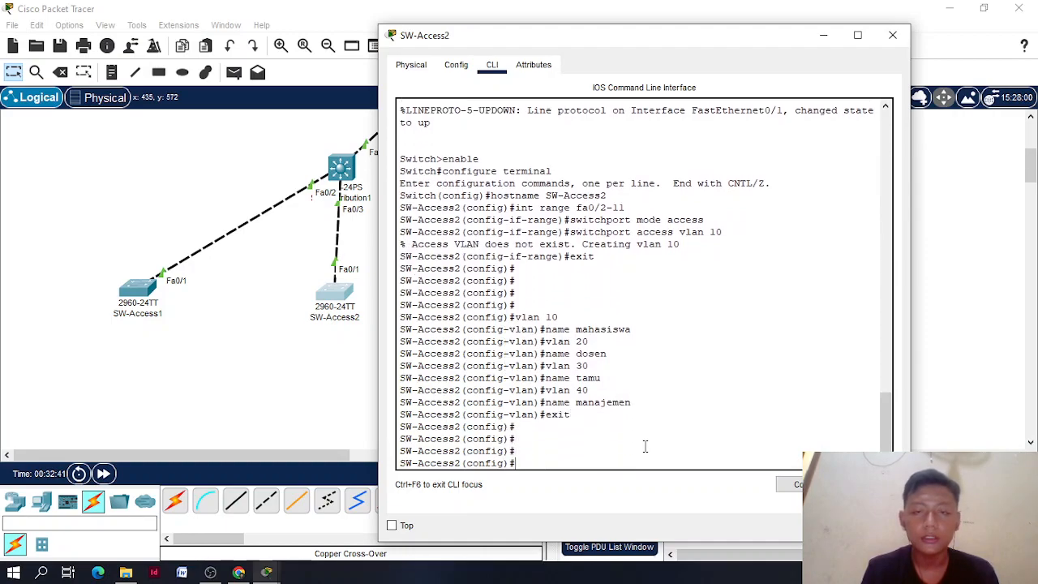
key("Up")
key("Up")
key("Up")
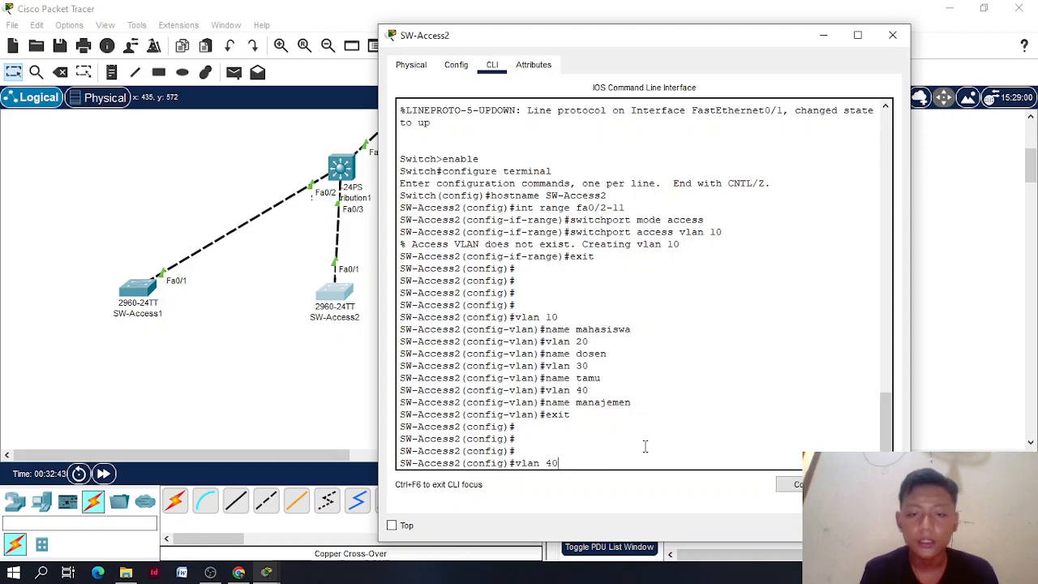
key("Up")
key("Up")
key("Up")
key("Up")
key("Up")
key("Up")
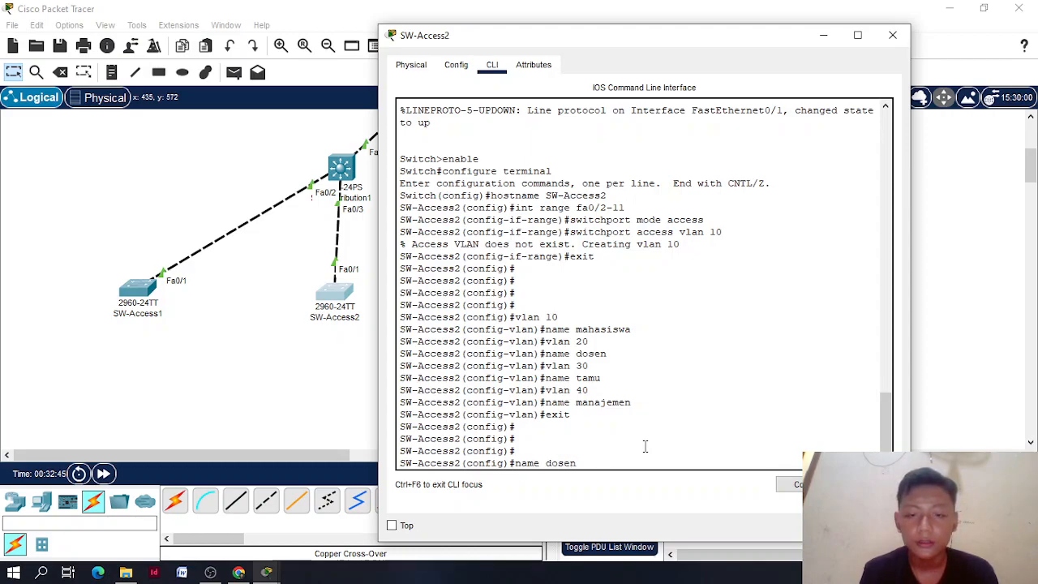
key("Up")
key("Down")
key("Down")
key("Down")
key("Down")
key("Down")
key("Down")
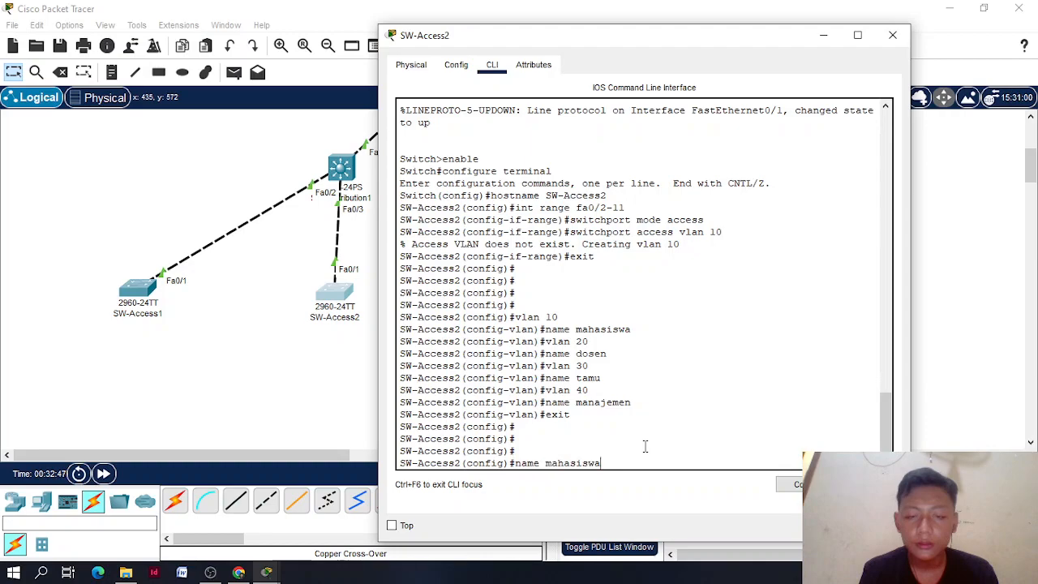
key("Down")
key("Down")
key("Down")
key("Down")
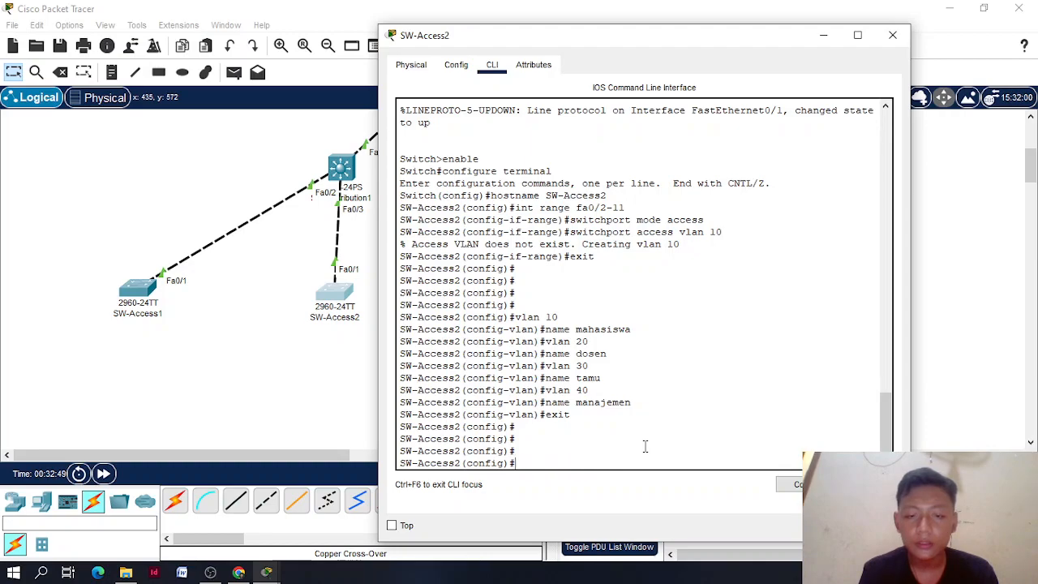
Enter the Fa0/2-11 interface range on SW-Access2 again and set its ports to access mode
type("int range ")
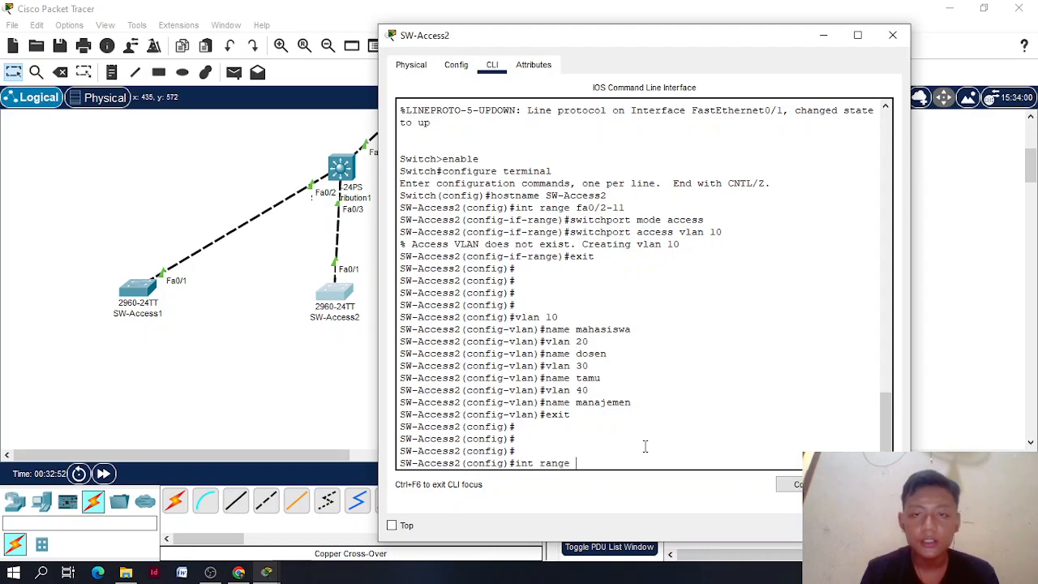
type("fa0/2-11")
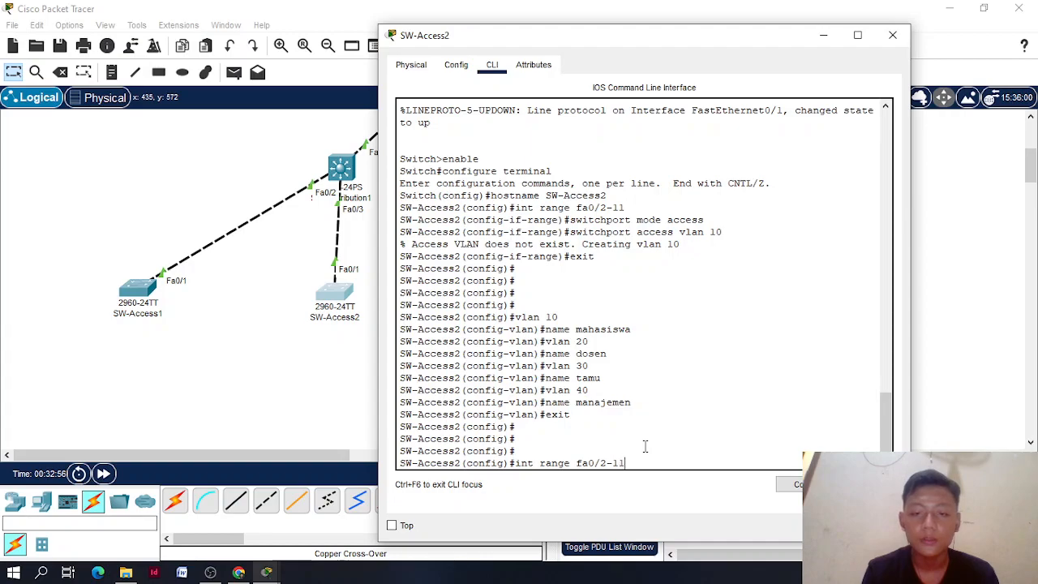
key("Return")
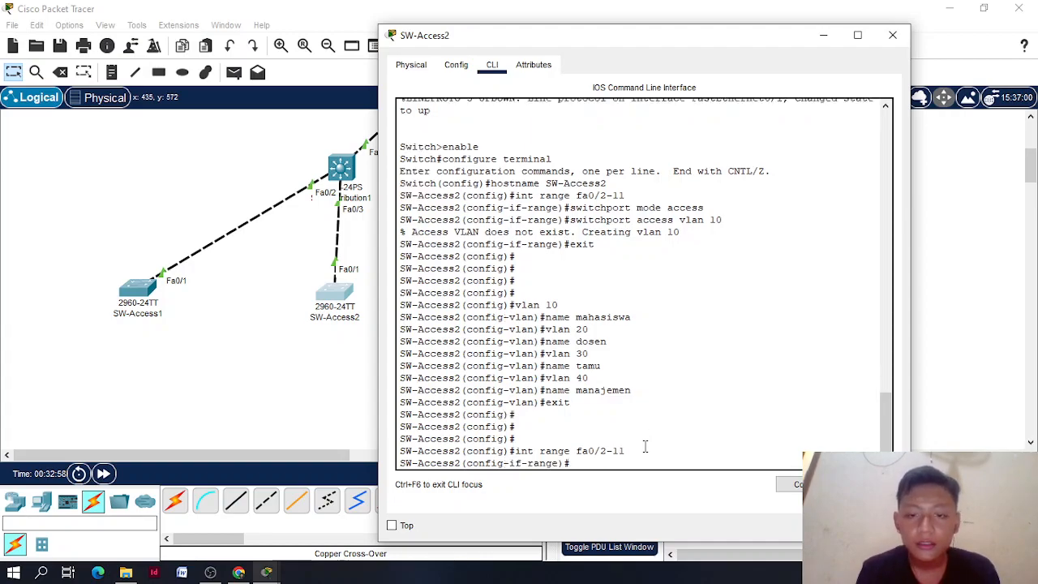
key("Up")
key("Up")
key("Up")
key("Up")
key("Up")
key("Up")
key("Up")
key("BackSpace")
key("BackSpace")
key("BackSpace")
key("BackSpace")
key("BackSpace")
key("BackSpace")
key("BackSpace")
key("BackSpace")
key("BackSpace")
type("switchport mode acce")
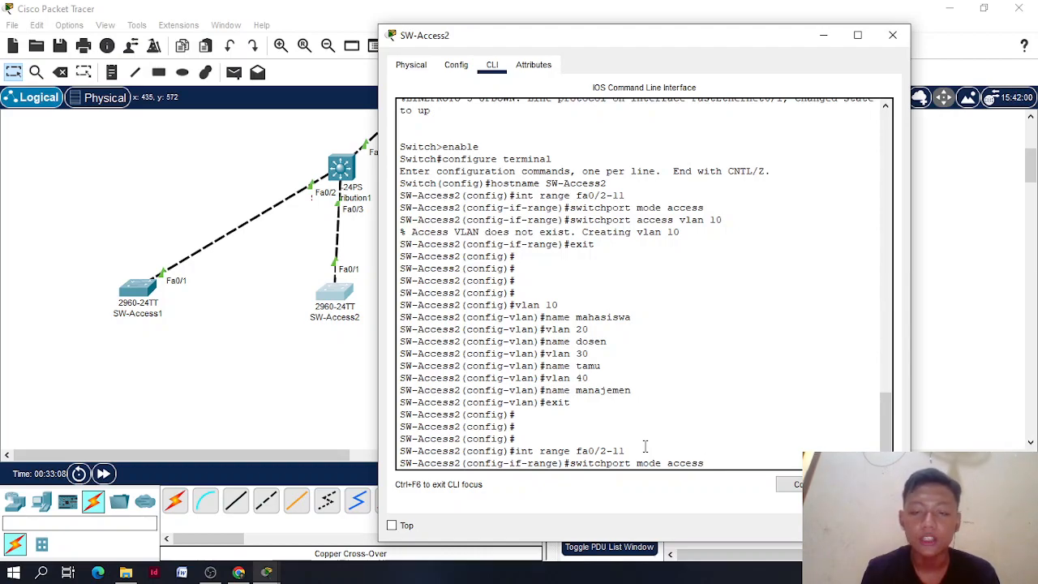
type("ss")
key("Return")
Assign the Fa0/2-11 port range to access VLAN 10 and exit interface range configuration
key("Up")
key("BackSpace")
key("BackSpace")
key("BackSpace")
key("BackSpace")
key("BackSpace")
key("BackSpace")
key("BackSpace")
key("BackSpace")
key("BackSpace")
key("BackSpace")
type("c")
key("BackSpace")
type("access vlan ")
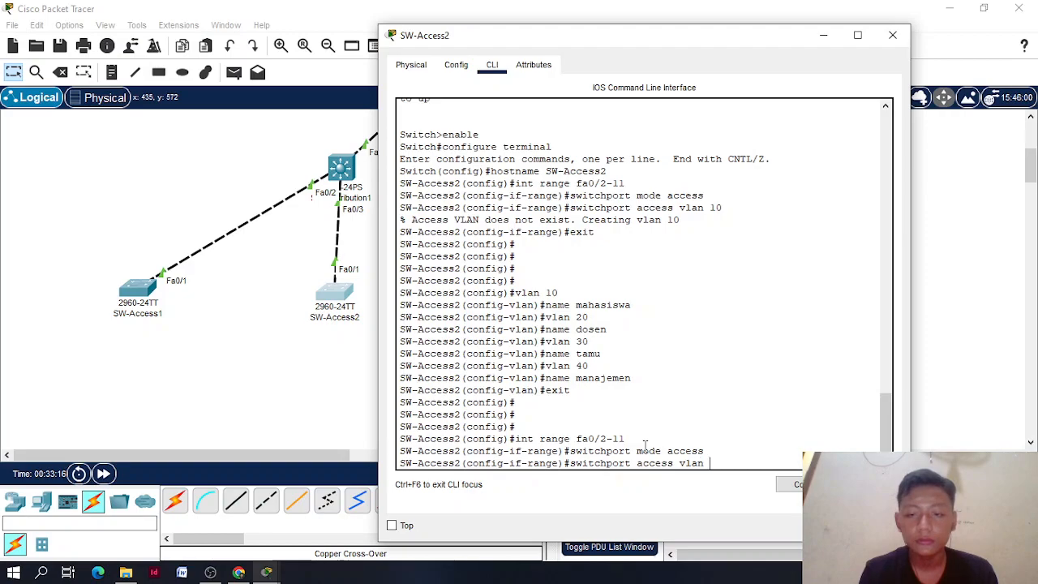
type("10")
key("Return")
type("exit")
key("Return")
key("Return")
Enter the Fa0/12-16 interface range on SW-Access2 and set its ports to access mode
key("Up")
key("Up")
key("Up")
key("Up")
key("BackSpace")
key("BackSpace")
key("BackSpace")
key("BackSpace")
type("12-16")
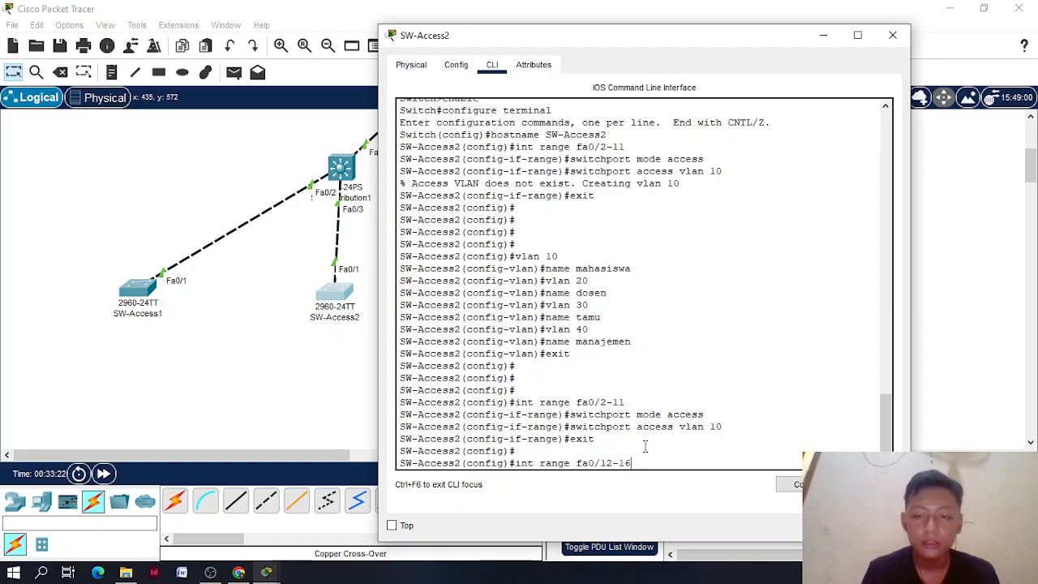
key("Return")
key("Up")
key("Up")
key("Up")
key("Up")
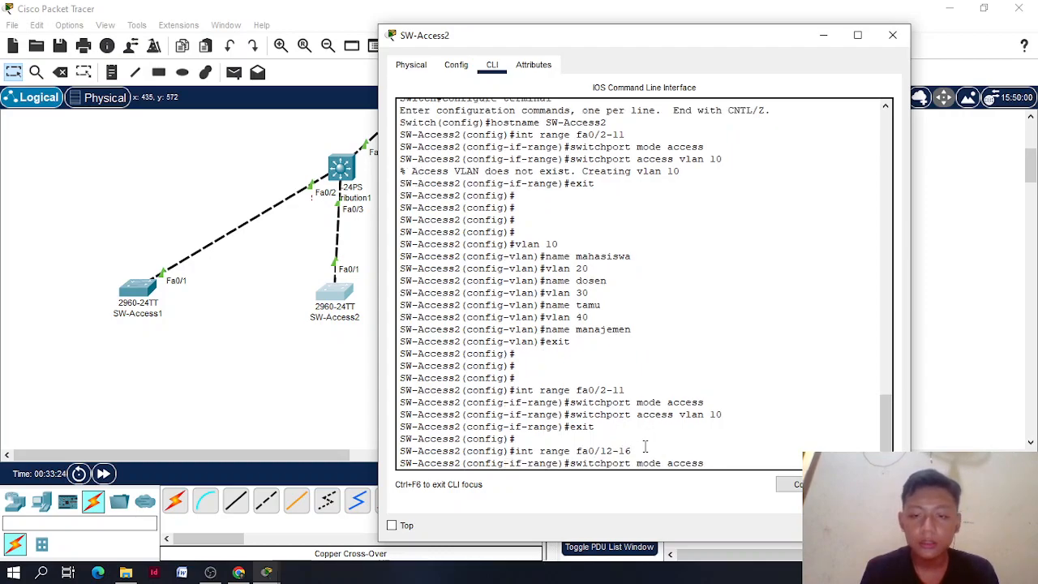
key("Return")
Assign the Fa0/12-16 port range to access VLAN 20 and exit interface range configuration
key("Up")
key("Up")
key("Up")
key("Up")
key("BackSpace")
key("BackSpace")
type("20")
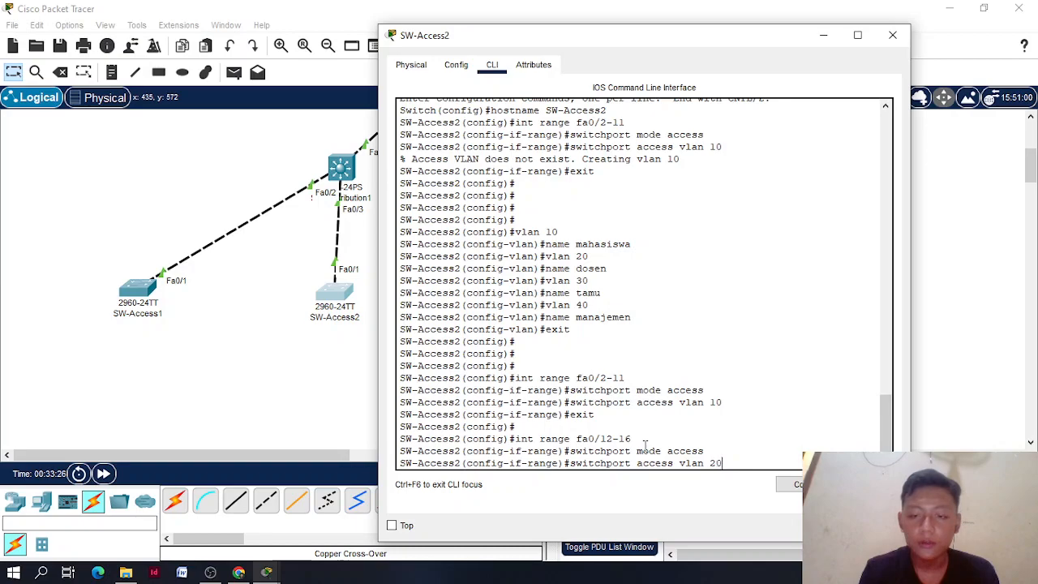
key("Return")
type("exit")
key("Return")
key("Return")
Enter the Fa0/17-21 interface range on SW-Access2 and set its ports to access mode
key("Up")
key("Up")
key("Up")
key("Up")
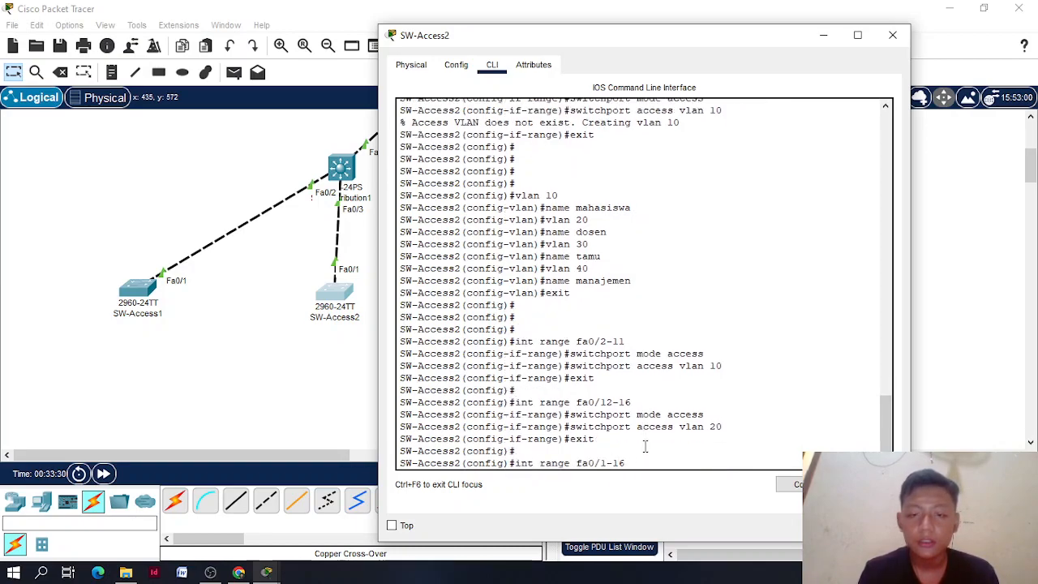
key("Down")
key("Down")
key("Down")
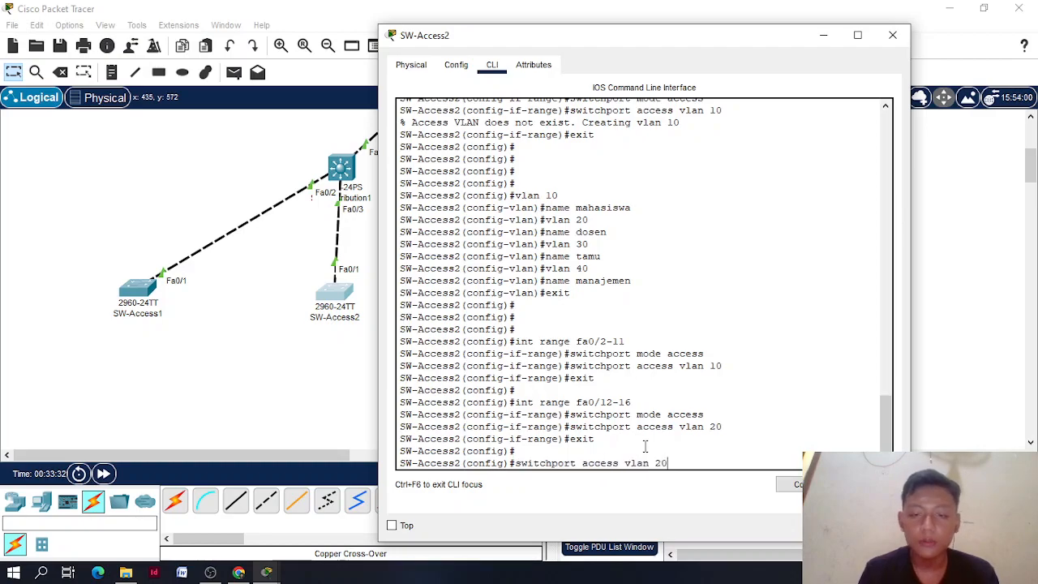
key("Up")
key("Up")
key("Up")
key("BackSpace")
key("BackSpace")
key("BackSpace")
key("BackSpace")
type("7-21")
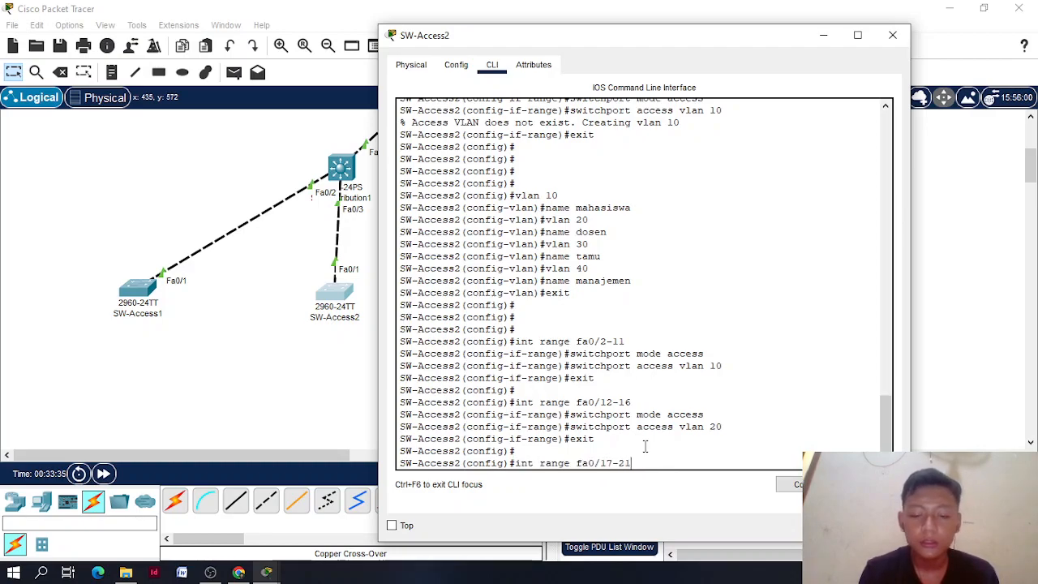
key("Return")
type("switchport mode access")
key("Return")
Assign the Fa0/17-21 port range to access VLAN 30 and exit interface range configuration
key("Up")
key("Up")
key("Up")
key("Up")
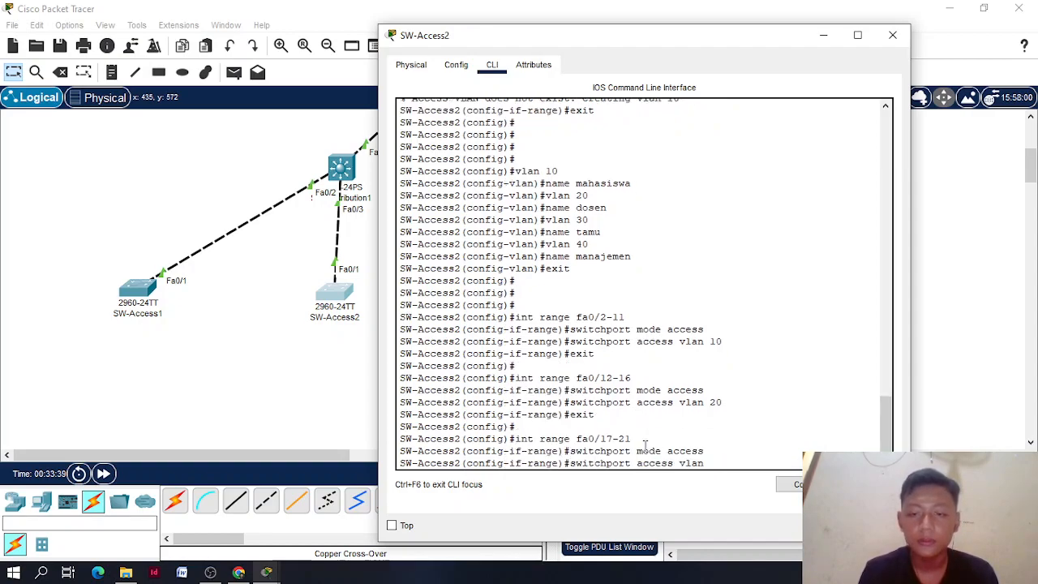
type("30")
key("Return")
type("exit")
key("Return")
Enter interface configuration for the single port Fa0/22 on SW-Access2
key("Up")
key("Up")
key("Up")
key("Up")
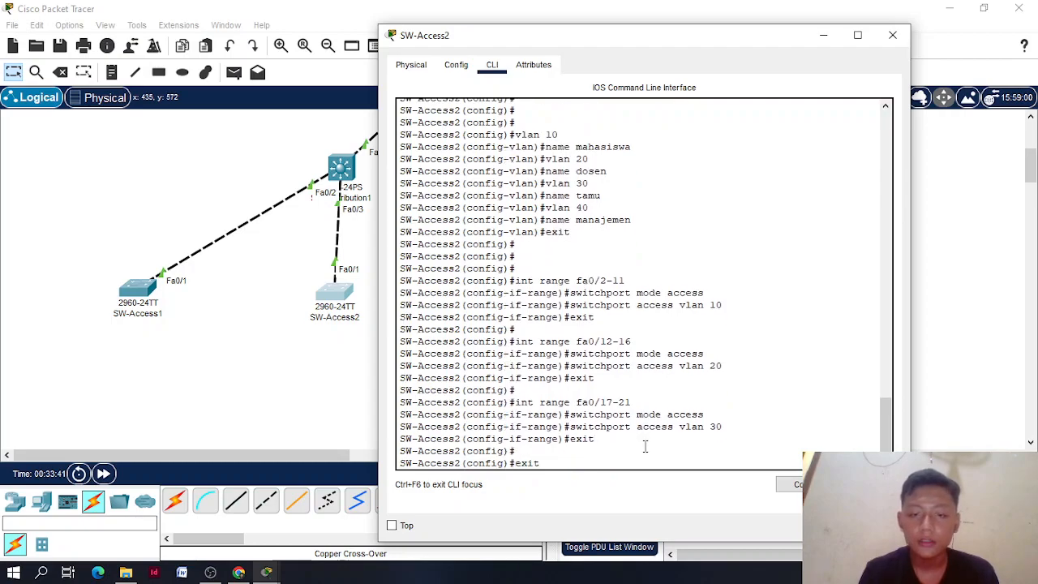
key("BackSpace")
key("BackSpace")
key("BackSpace")
key("BackSpace")
key("BackSpace")
key("BackSpace")
key("Right")
key("Right")
key("Right")
key("Right")
key("Right")
key("Right")
key("Right")
key("Right")
key("BackSpace")
type("2")
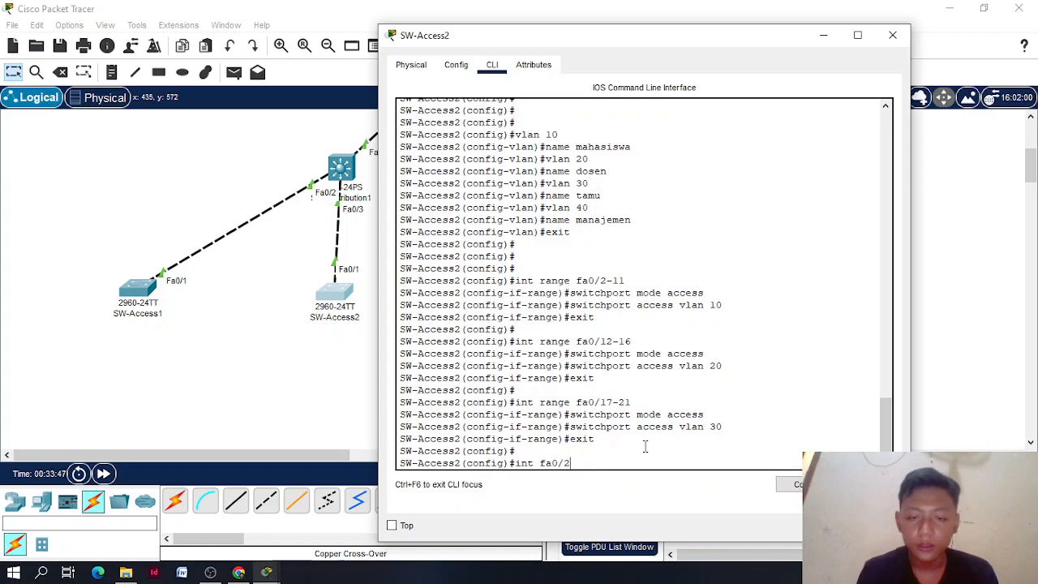
type("2")
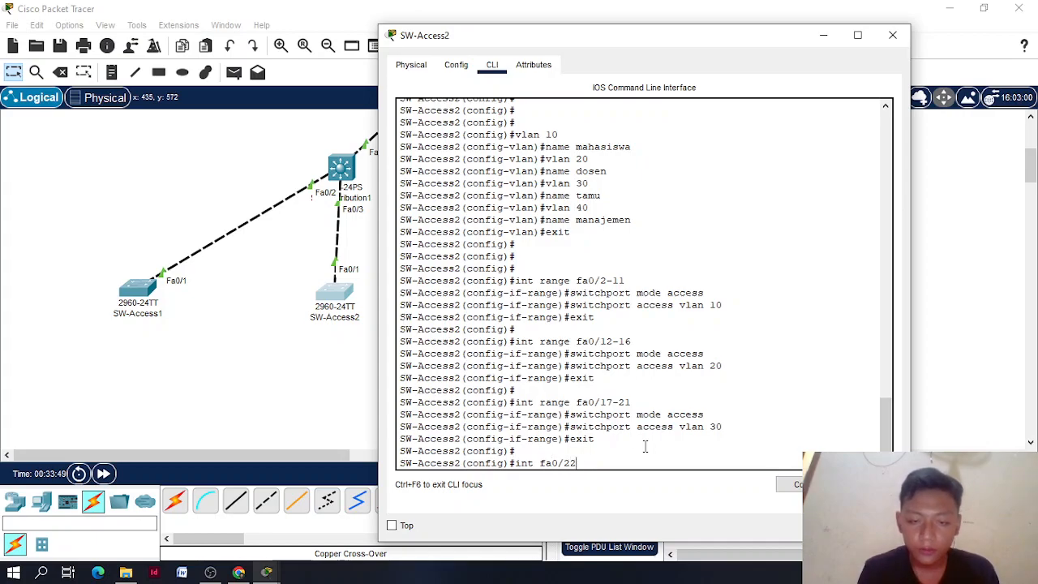
key("Return")
Set port Fa0/22 on SW-Access2 to access mode
type("switchport mode access")
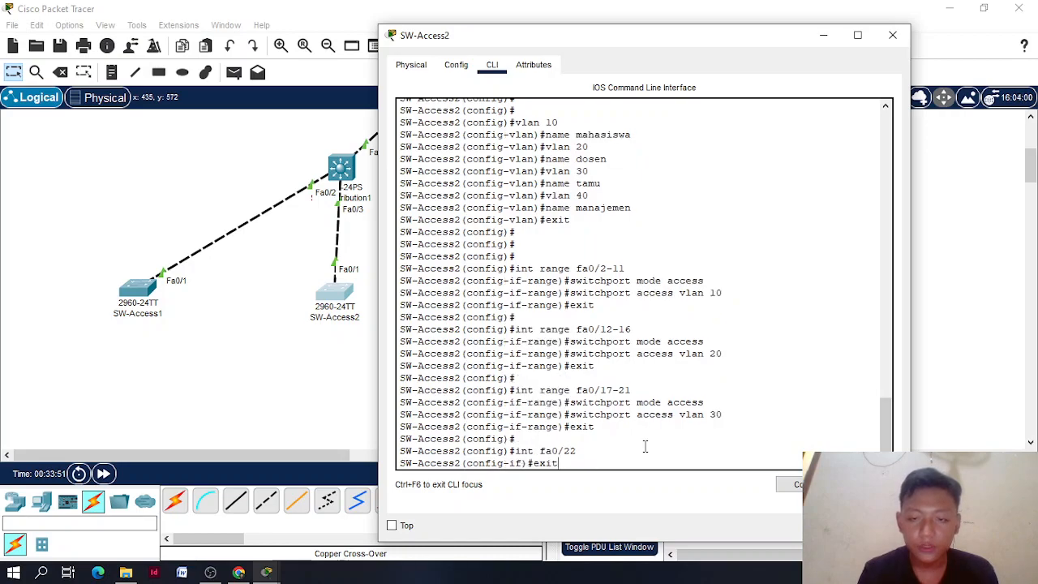
key("Up")
key("Up")
key("Up")
key("Up")
key("Up")
key("Up")
key("Up")
key("Up")
key("Return")
Assign port Fa0/22 to access VLAN 40 and exit its interface configuration
key("Up")
key("Up")
key("Up")
key("Up")
key("Up")
key("BackSpace")
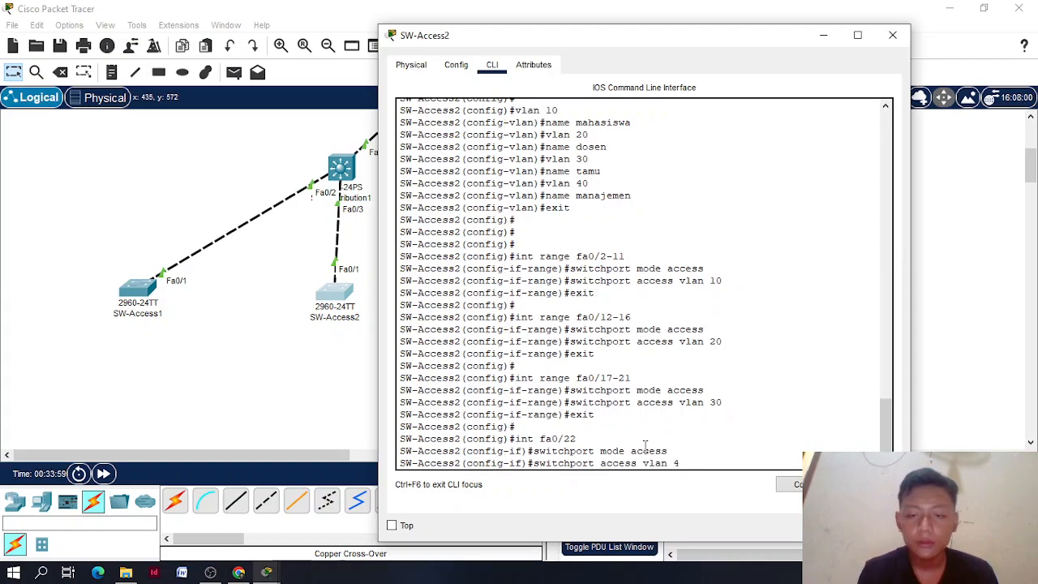
type("40")
key("Return")
type("exit")
key("Return")
key("Return")
key("Return")
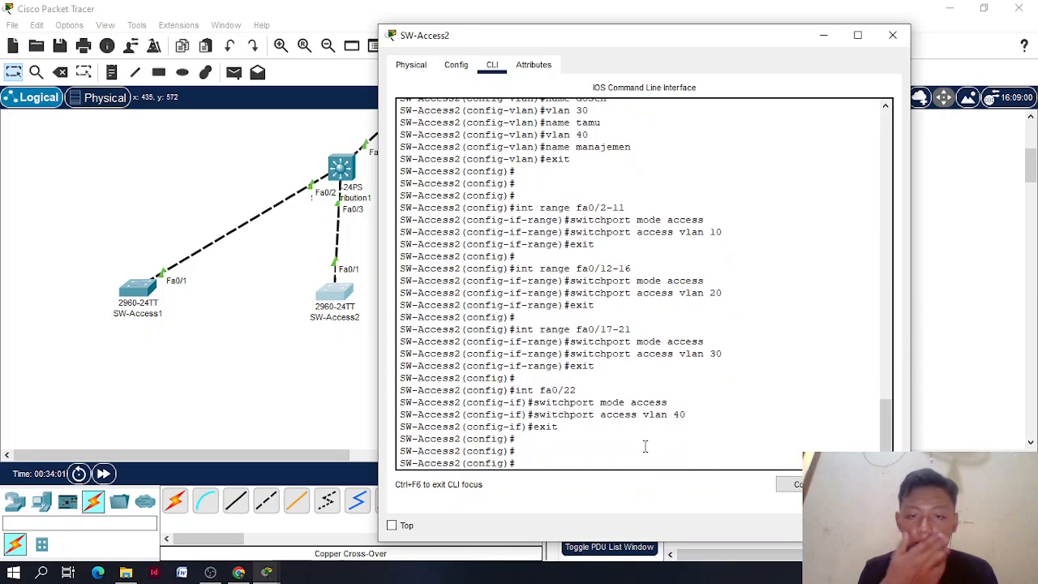
Enter interface configuration for Fa0/24 on SW-Access2 and set the port to access mode
key("Up")
key("Up")
key("Up")
key("Up")
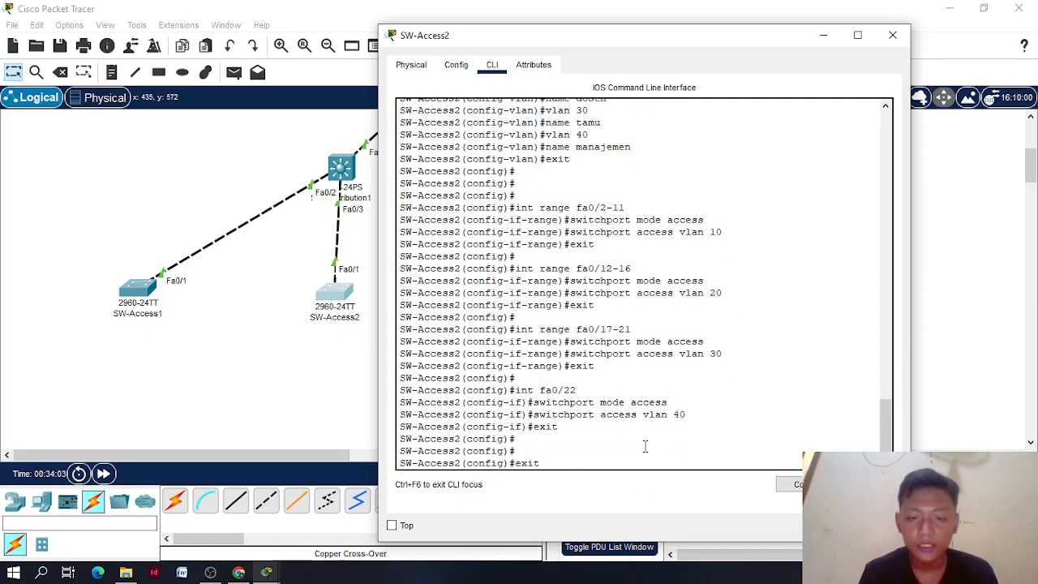
key("BackSpace")
key("BackSpace")
type("24")
key("Return")
key("Up")
key("Up")
key("Up")
key("Up")
key("Return")
Assign port Fa0/24 to access VLAN 1 and exit its interface configuration
key("Up")
key("Up")
key("Up")
key("Up")
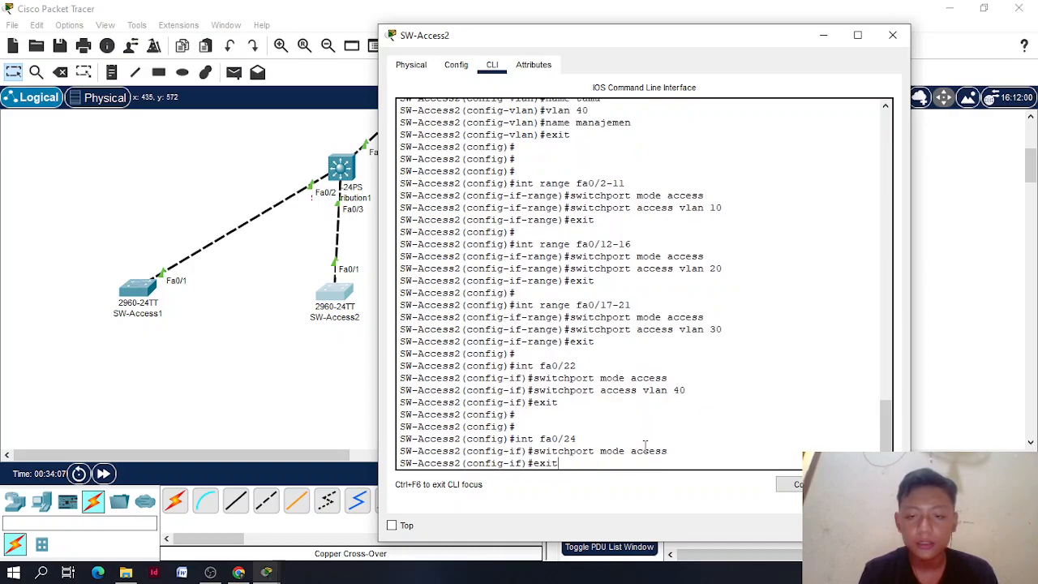
key("BackSpace")
key("BackSpace")
type("1")
key("Return")
type("exit")
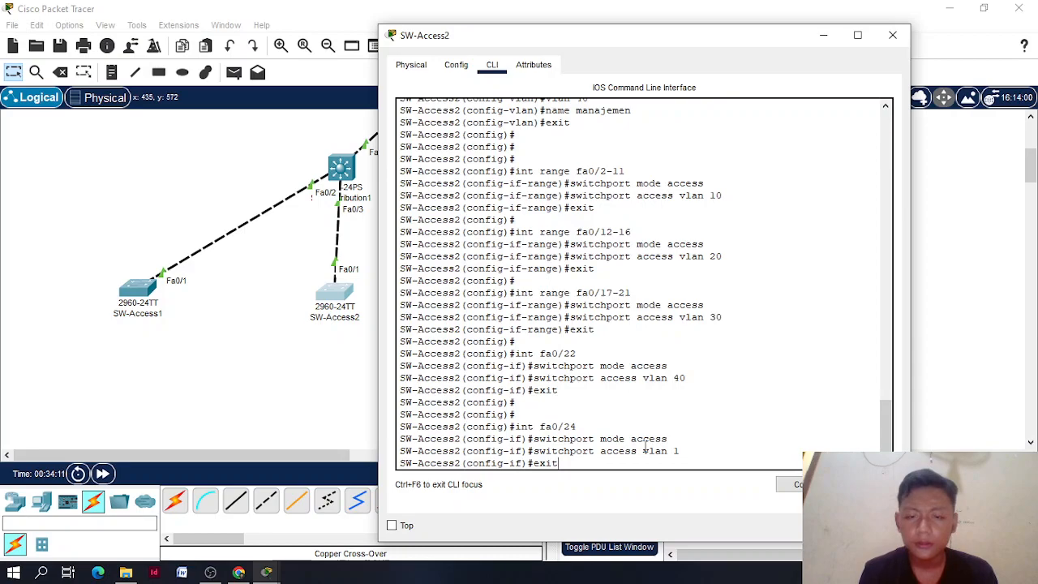
key("Return")
key("Return")
key("Return")
Leave global configuration mode on SW-Access2 and review the VLAN assignments of its ports in the running configuration
type("exit")
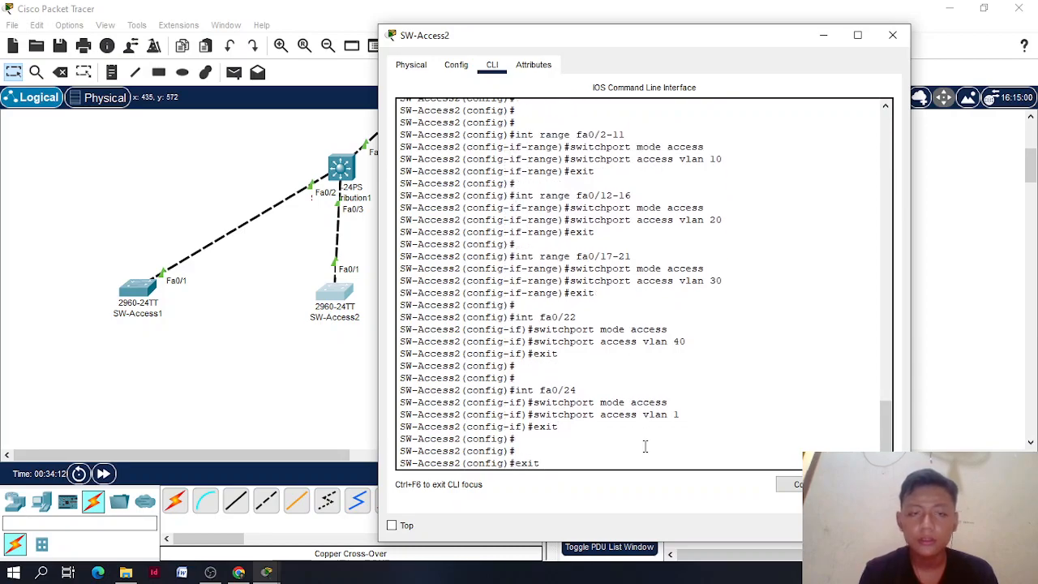
key("Return")
key("Return")
type("sh run")
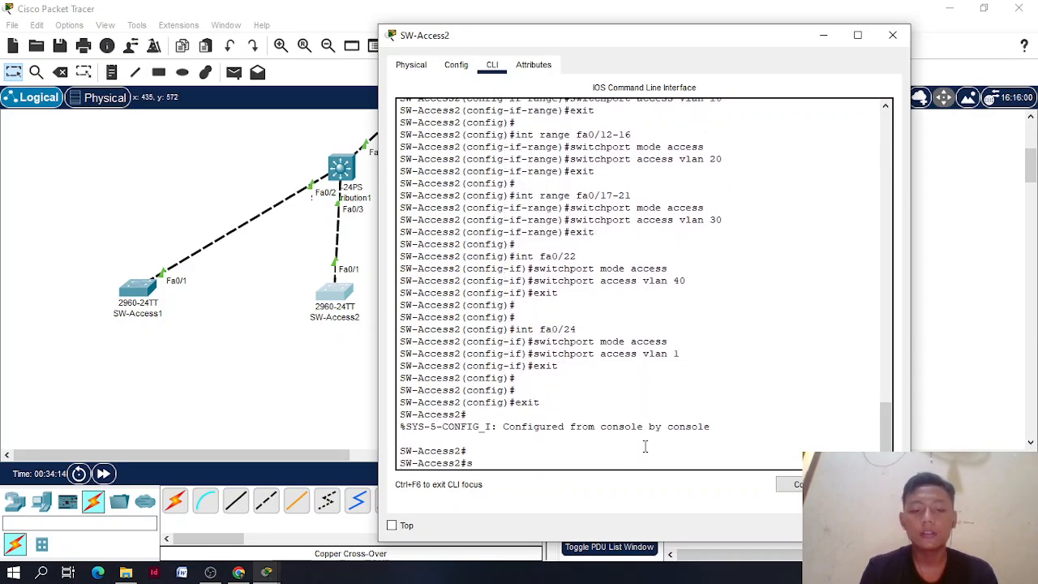
key("Return")
key("space")
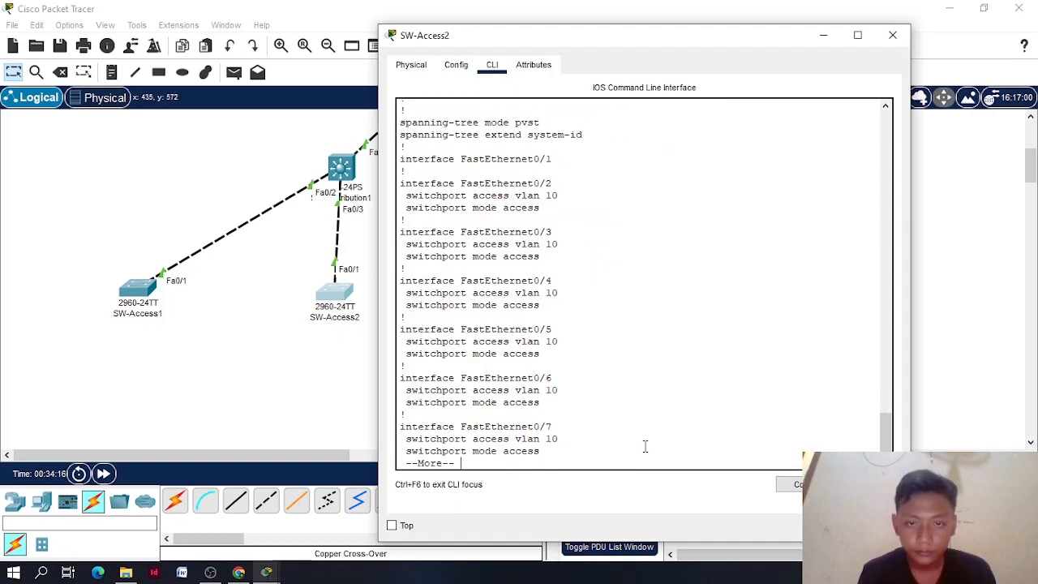
key("space")
key("space")
key("space")
key("space")
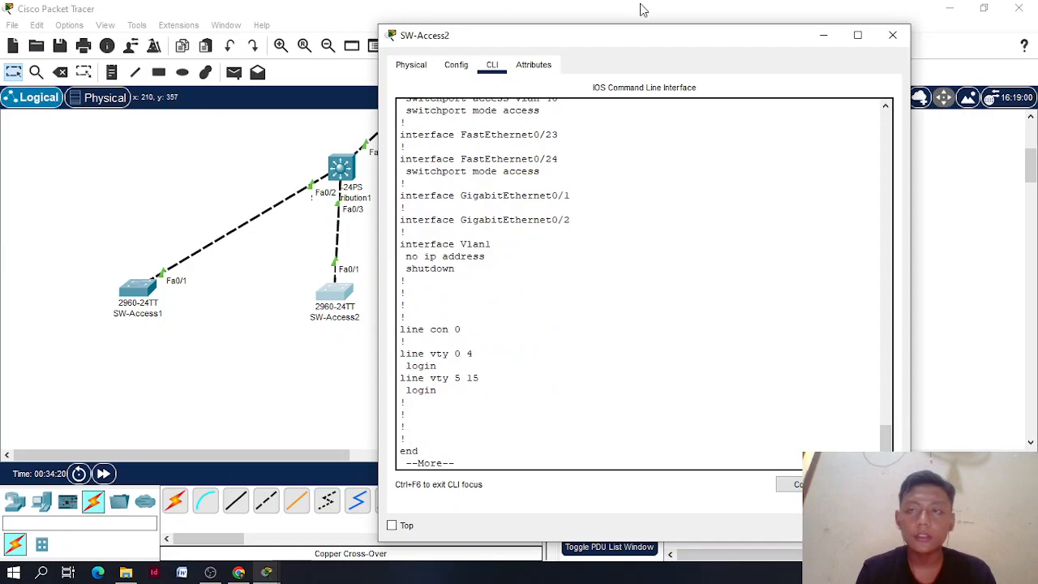
Close SW-Access2's window and set both the display name and the hostname of Switch3 to SW-Access3
left_click(906, 40)
scroll(412, 319, "up", 1)
scroll(412, 318, "down", 1)
left_click(567, 308)
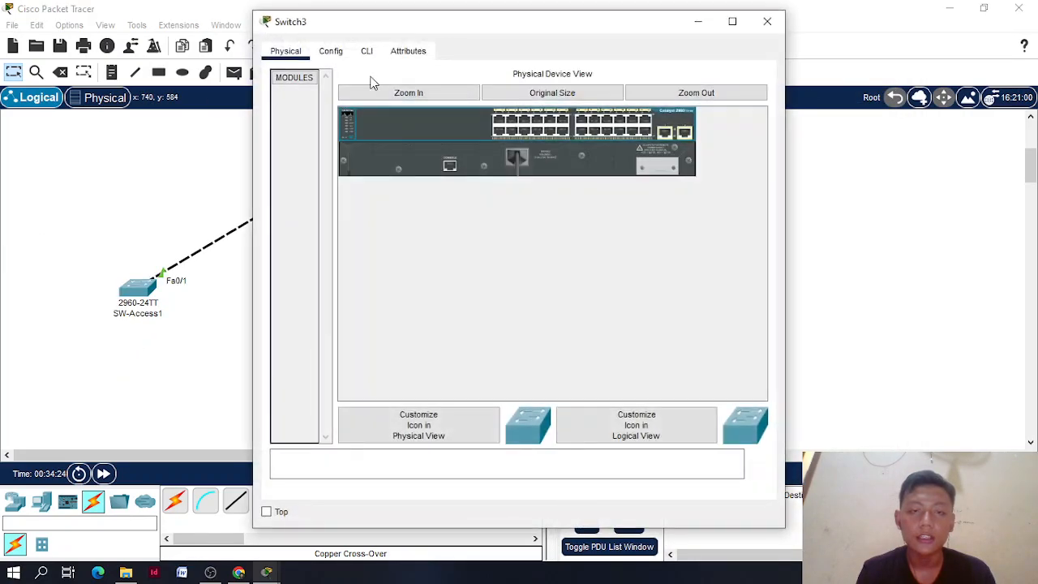
left_click(367, 51)
left_click(331, 51)
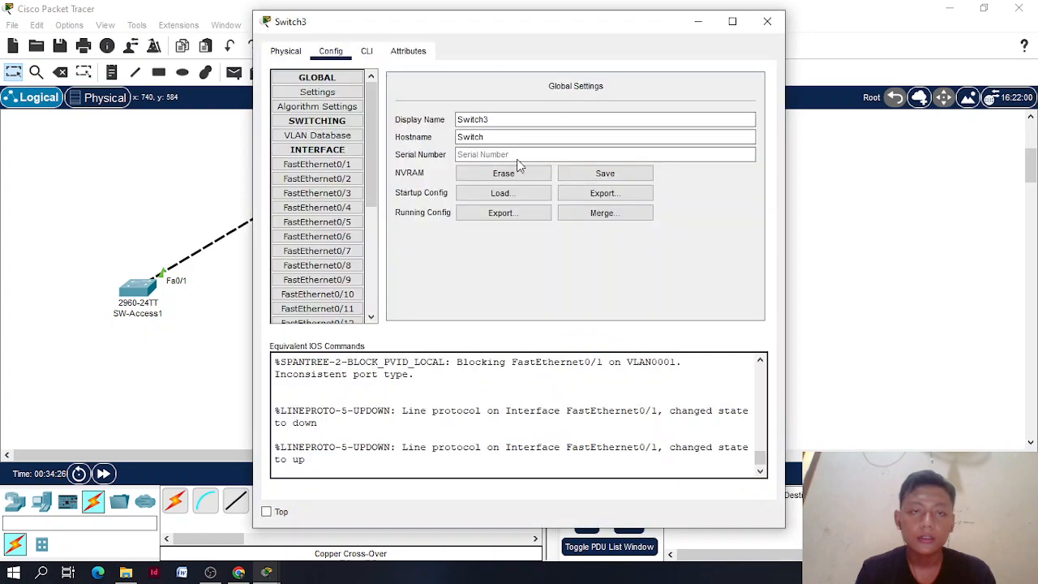
left_click_drag(528, 118, 385, 123)
type("SW")
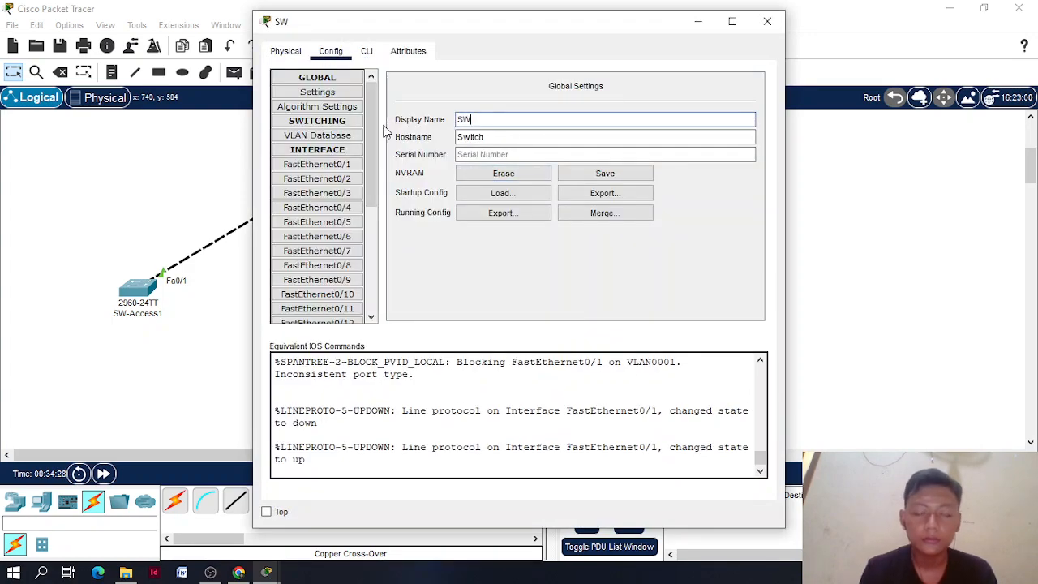
type("-Access3")
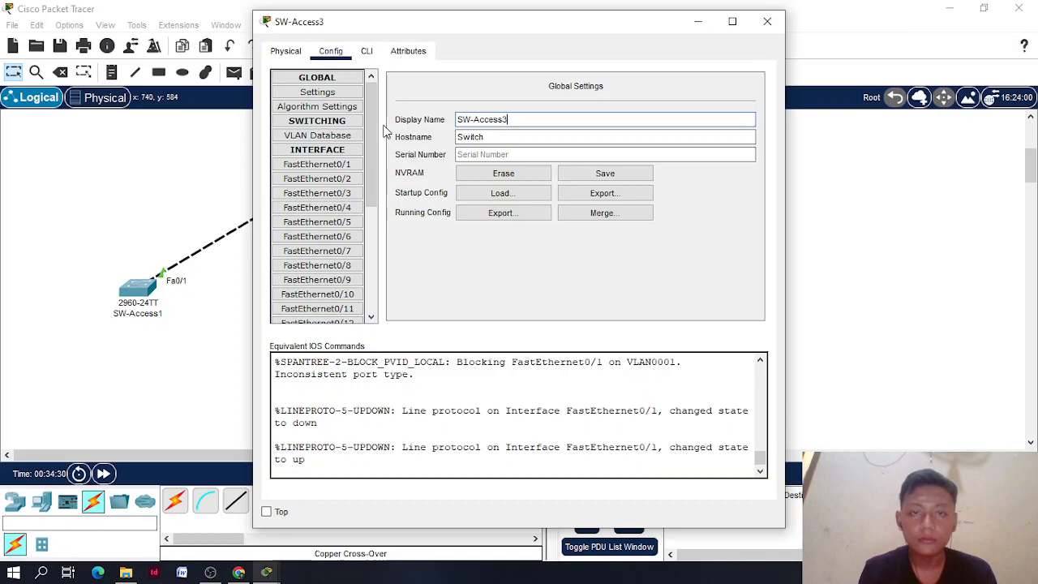
key("Return")
key("Tab")
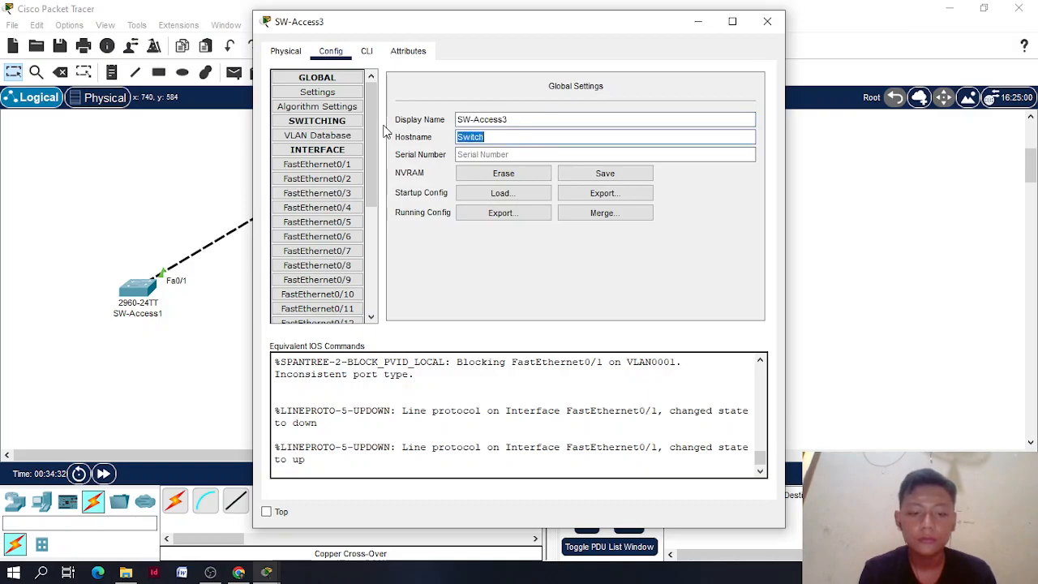
type("SW-Access3")
Create VLAN 10 named mahasiswa from the command line of SW-Access3
left_click(483, 442)
type("name")
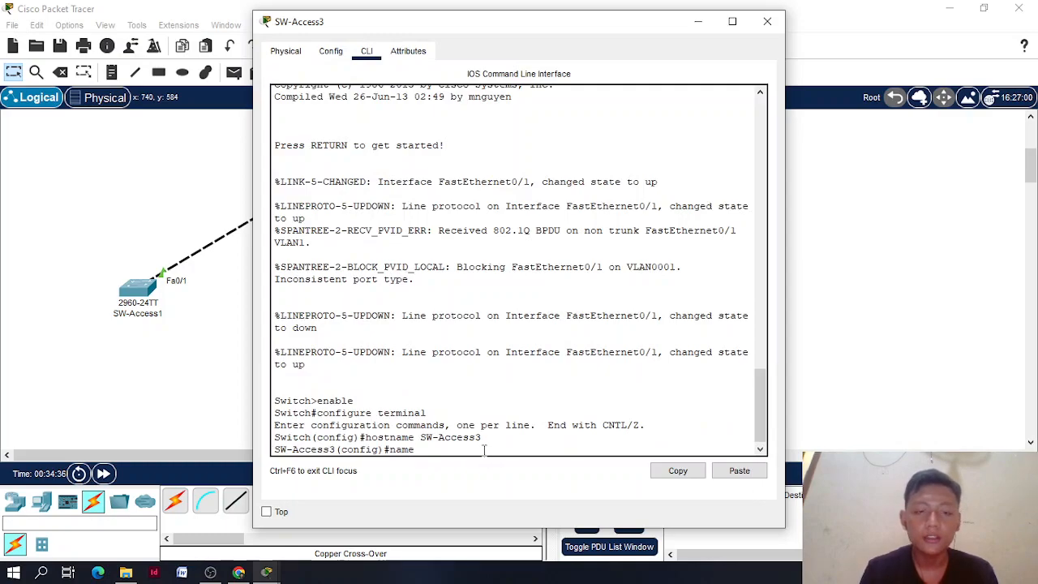
key("BackSpace")
key("BackSpace")
key("BackSpace")
type("vlan 10")
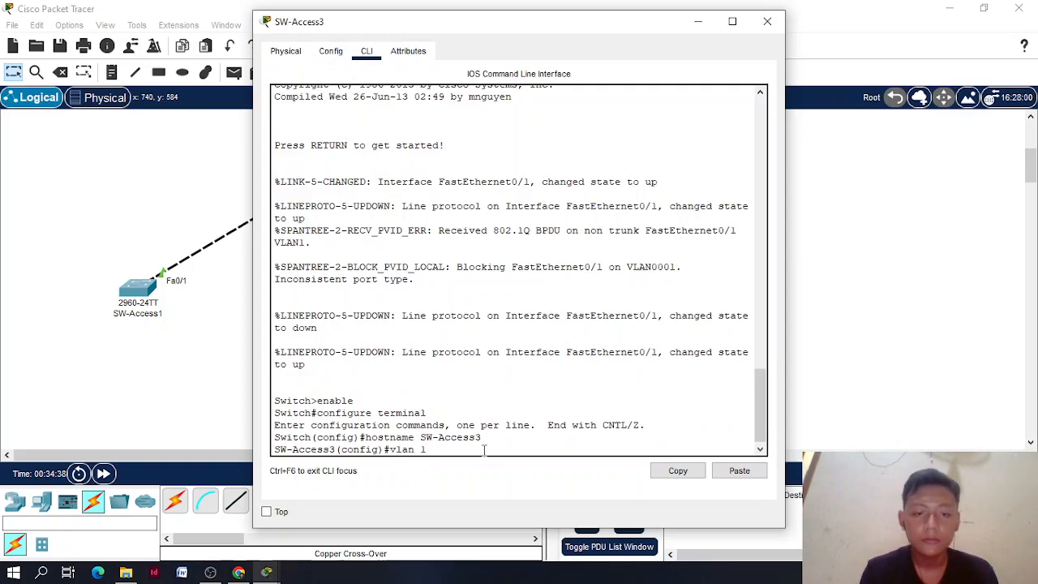
key("Return")
type("name maha")
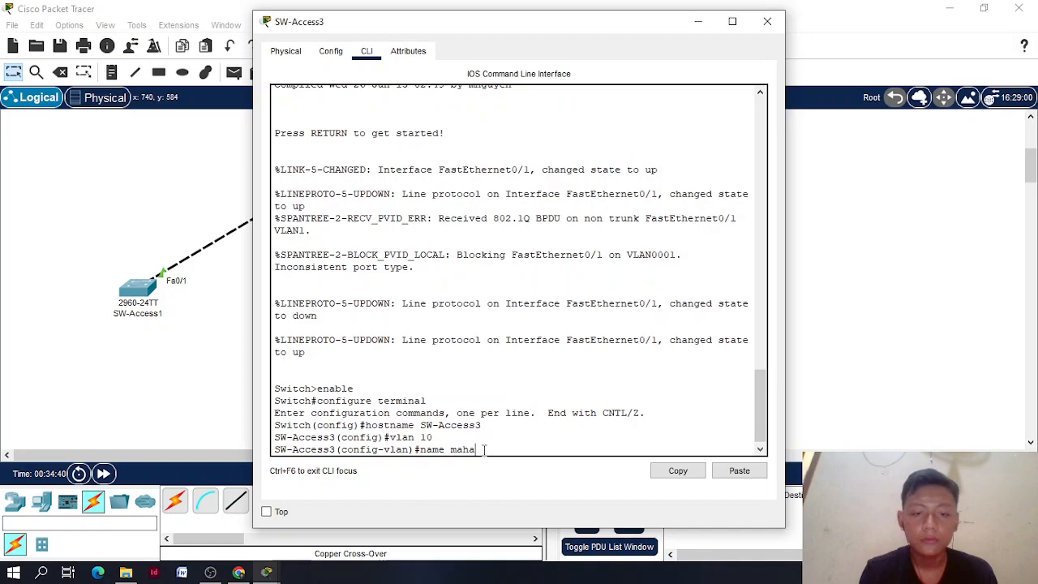
type("siswa")
key("Return")
Create VLAN 20 named dosen and VLAN 30 named tamu on SW-Access3
type("vla")
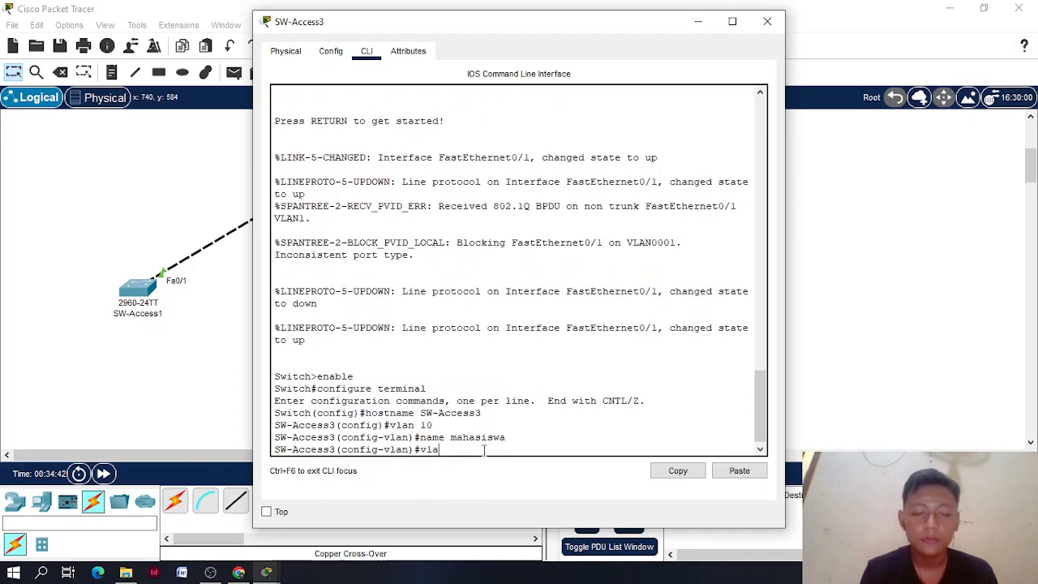
type("n 20")
key("Return")
type("name dosen")
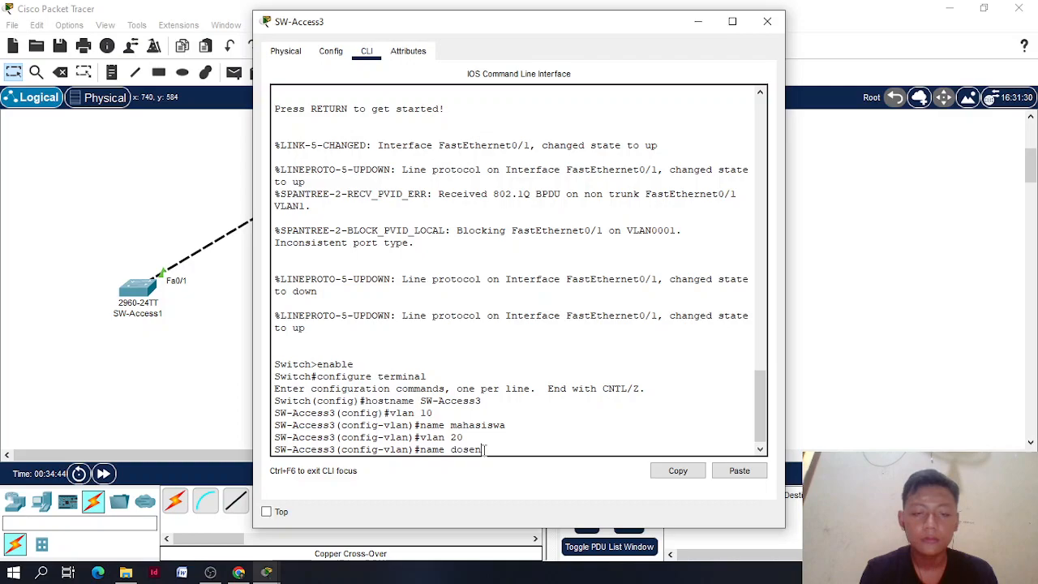
key("Return")
type("vlan 30")
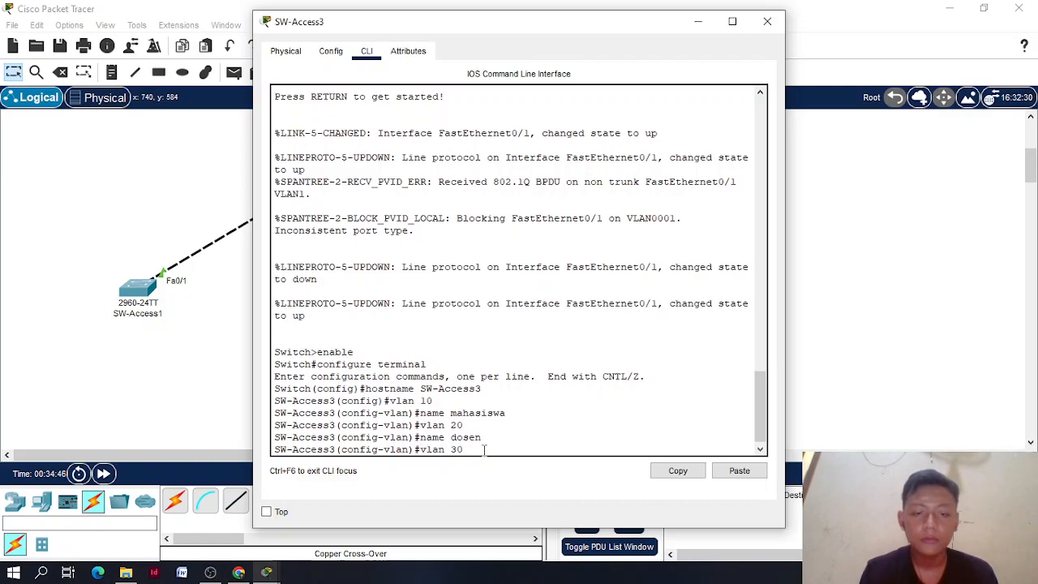
key("Return")
type("name")
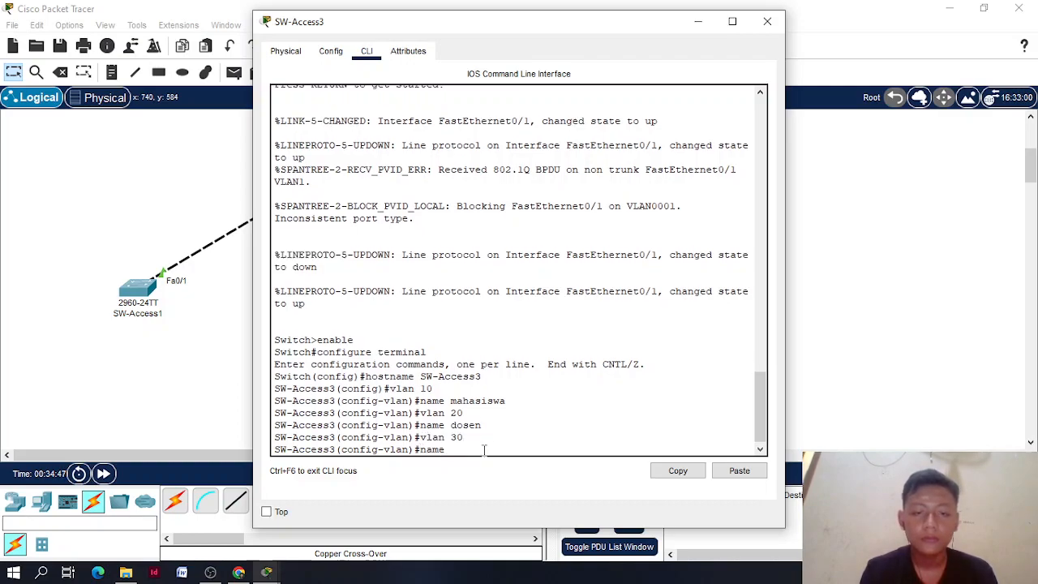
type(" tamu")
key("Return")
Create VLAN 40 named manajemen on SW-Access3 and exit VLAN configuration
type("valn")
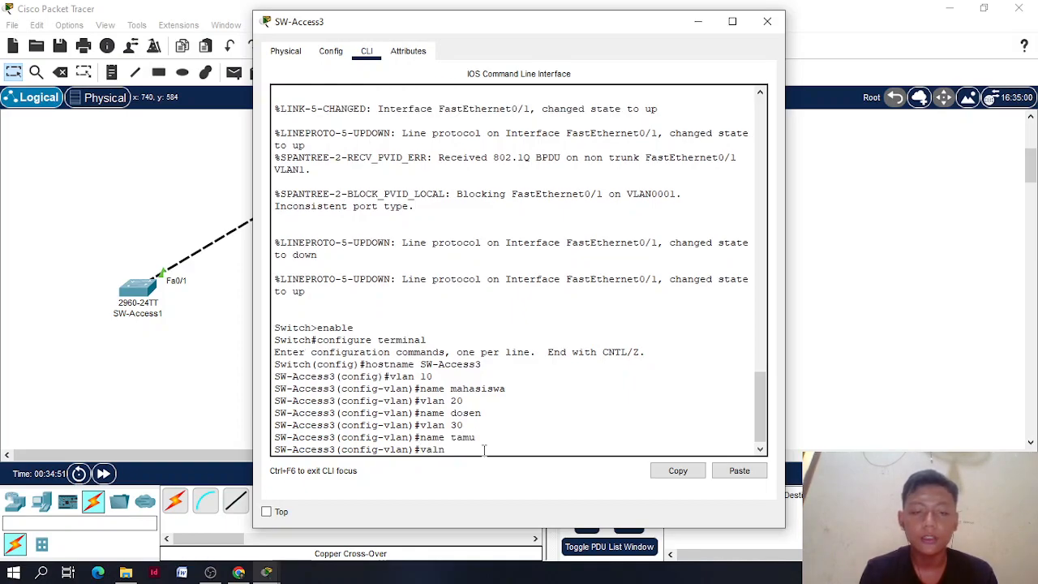
key("BackSpace")
key("BackSpace")
key("BackSpace")
type("lan 30")
key("BackSpace")
key("BackSpace")
type("40")
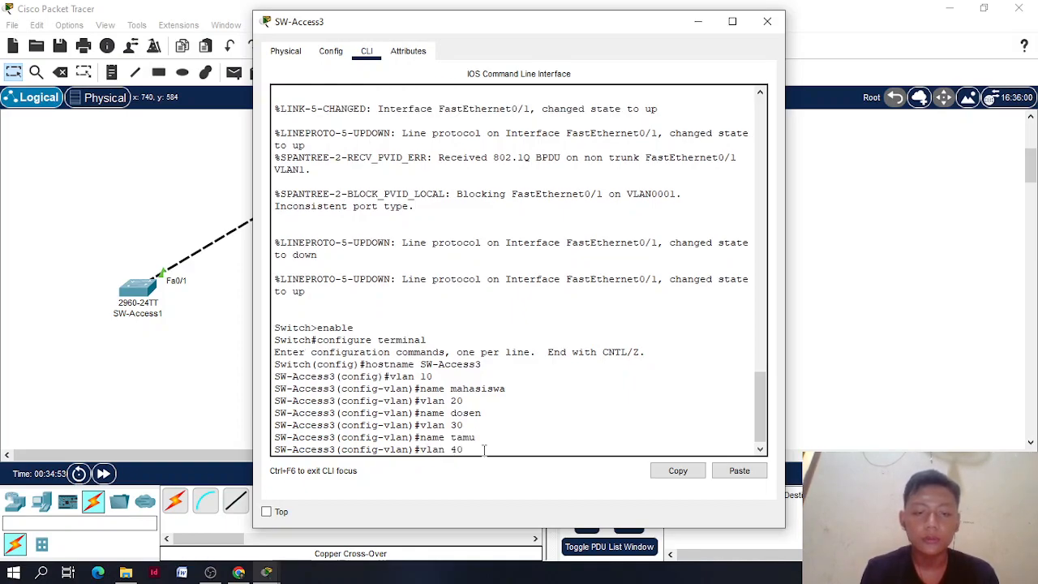
key("Return")
type("majamene")
key("BackSpace")
key("BackSpace")
key("BackSpace")
key("BackSpace")
key("BackSpace")
key("BackSpace")
key("BackSpace")
key("BackSpace")
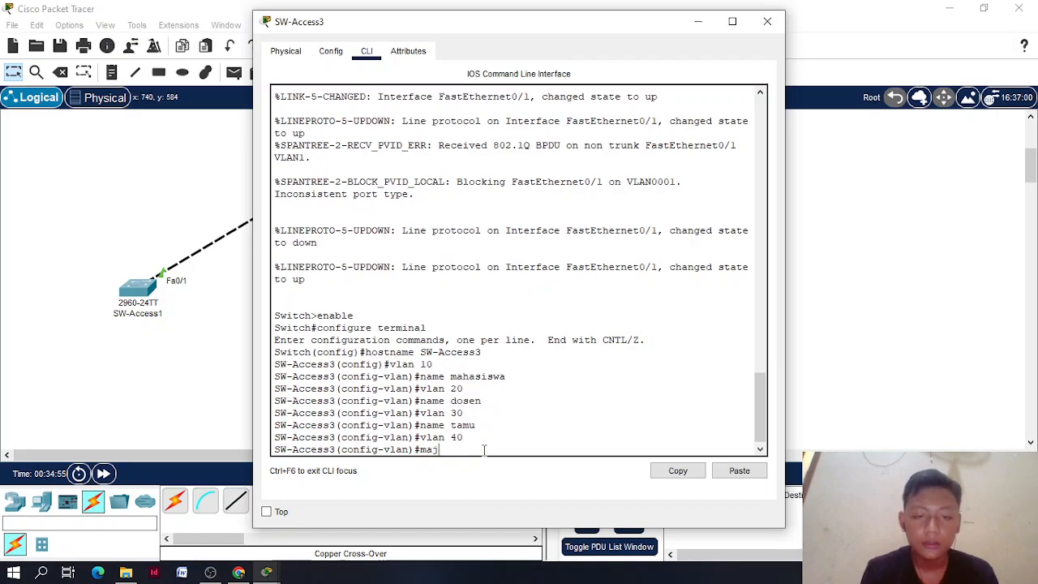
type("name mana")
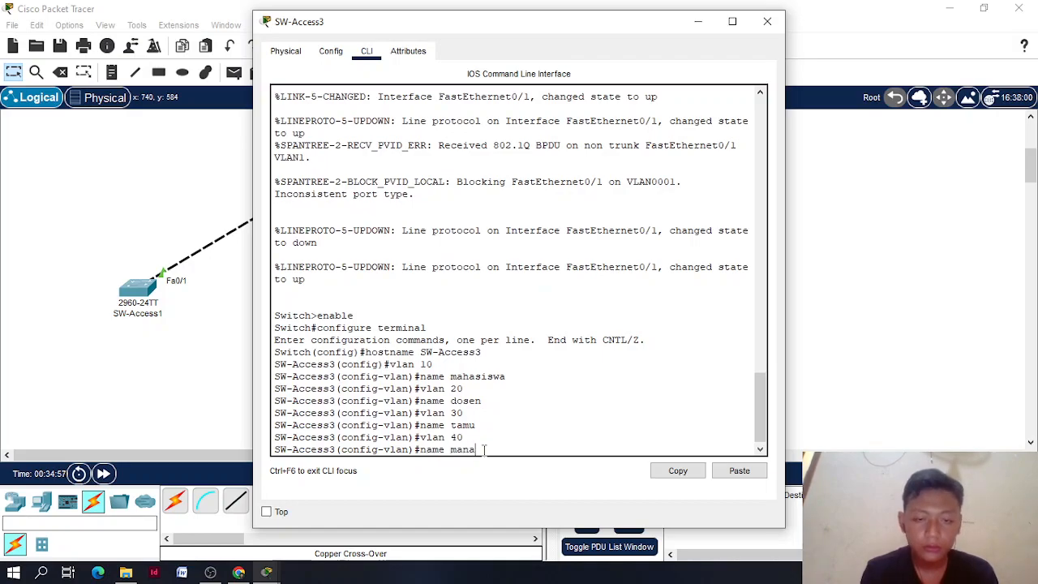
type("jemen")
key("Return")
type("exit")
key("Return")
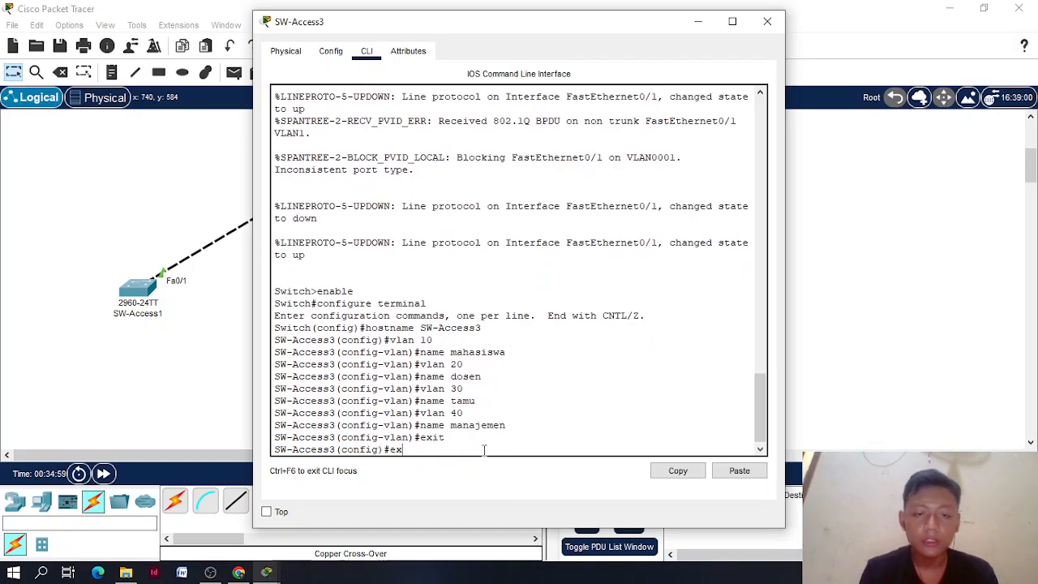
Set ports Fa0/2-11 to access mode on VLAN 10 and exit their interface range configuration
type("int fa")
key("BackSpace")
key("BackSpace")
type("range fa0")
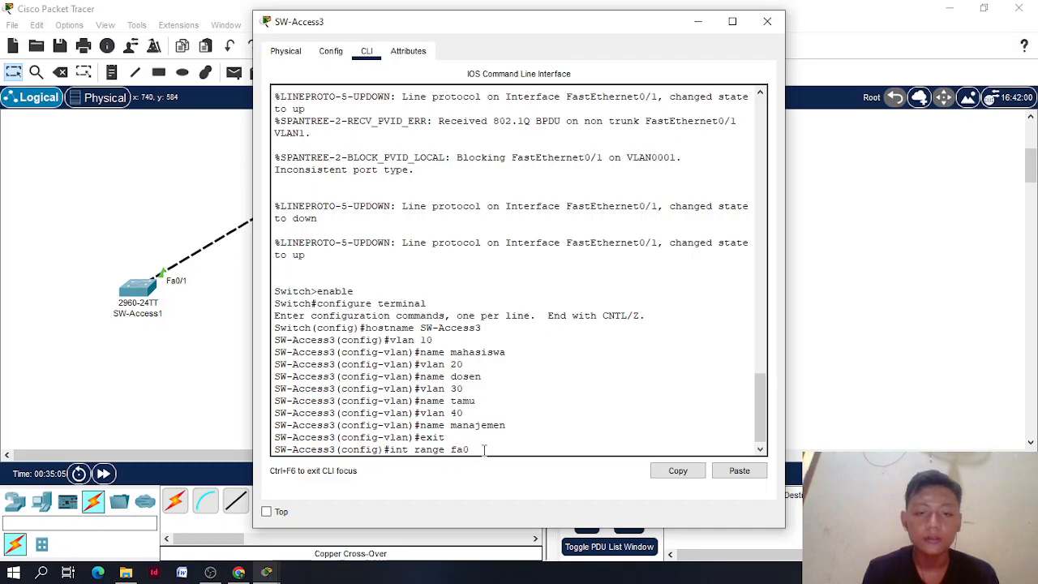
type("/2-11")
key("Return")
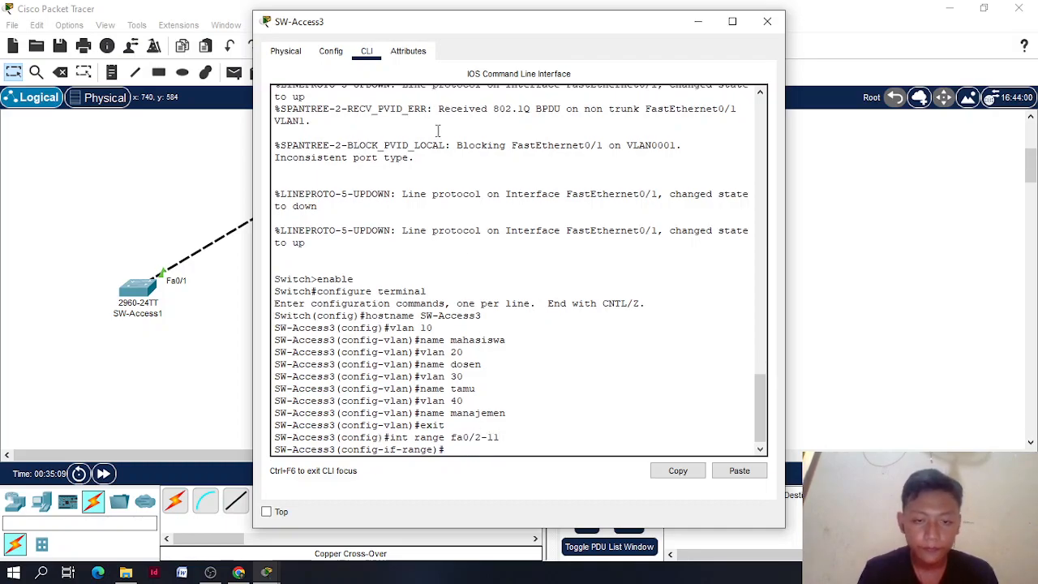
left_click_drag(434, 33, 577, 37)
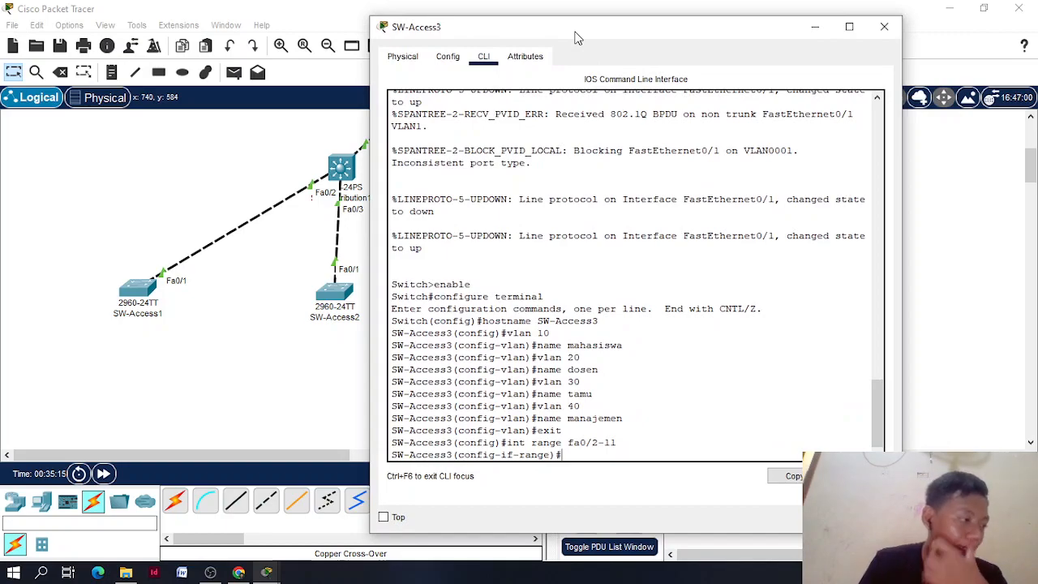
type("switchport mode access")
key("Return")
type("switchport access vlan 10")
key("Return")
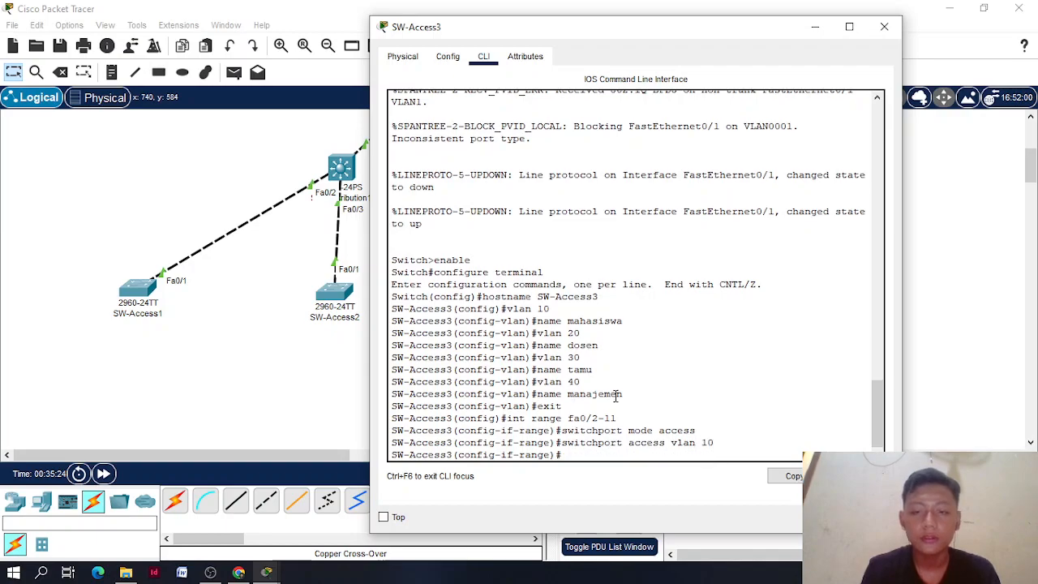
type("exit")
key("Return")
Prepare the interface range command for ports Fa0/12-16, reusing the earlier range command without running it
key("Up")
key("Up")
key("Up")
key("Up")
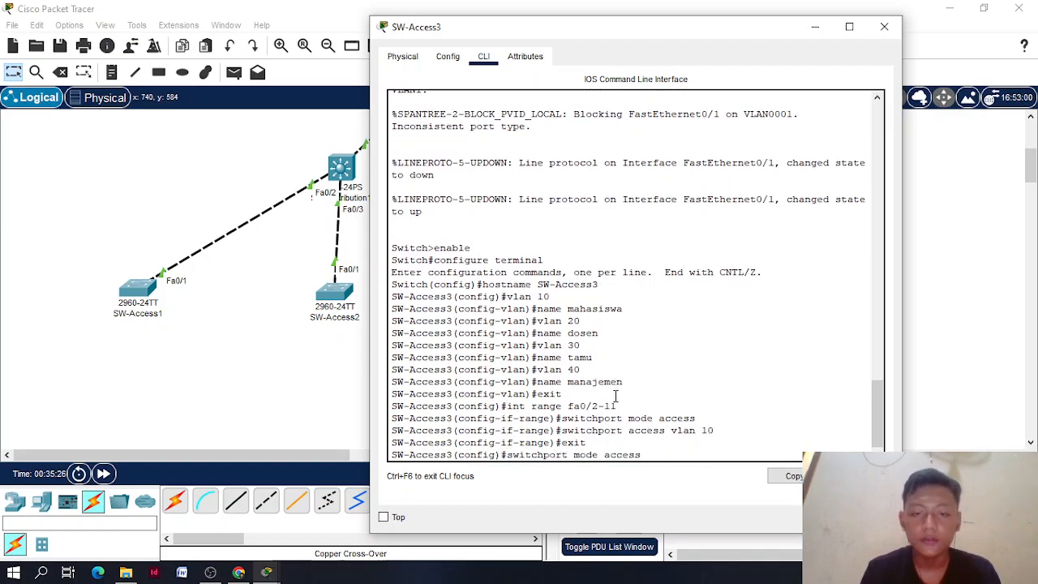
key("BackSpace")
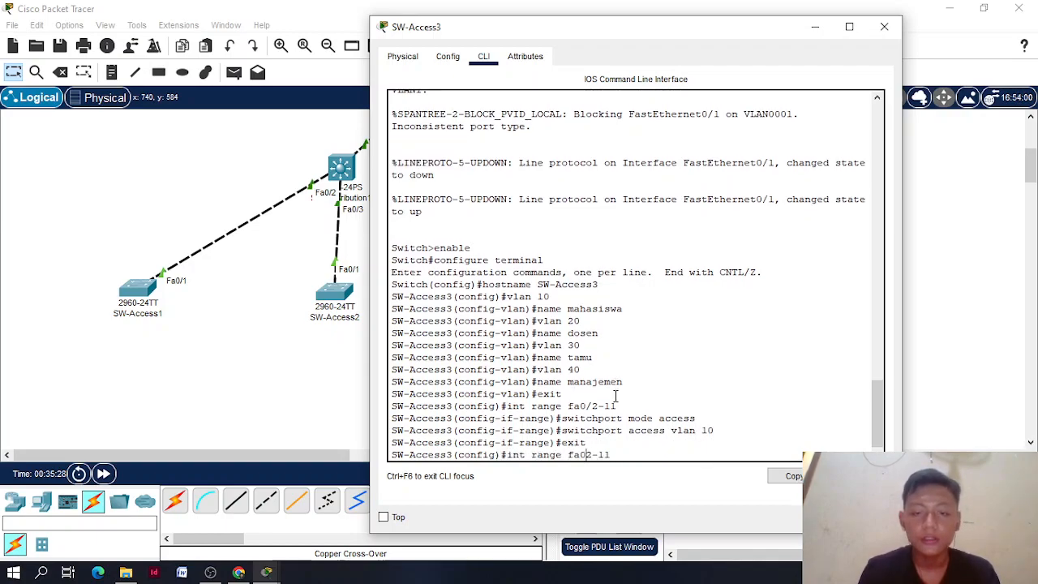
type("/1")
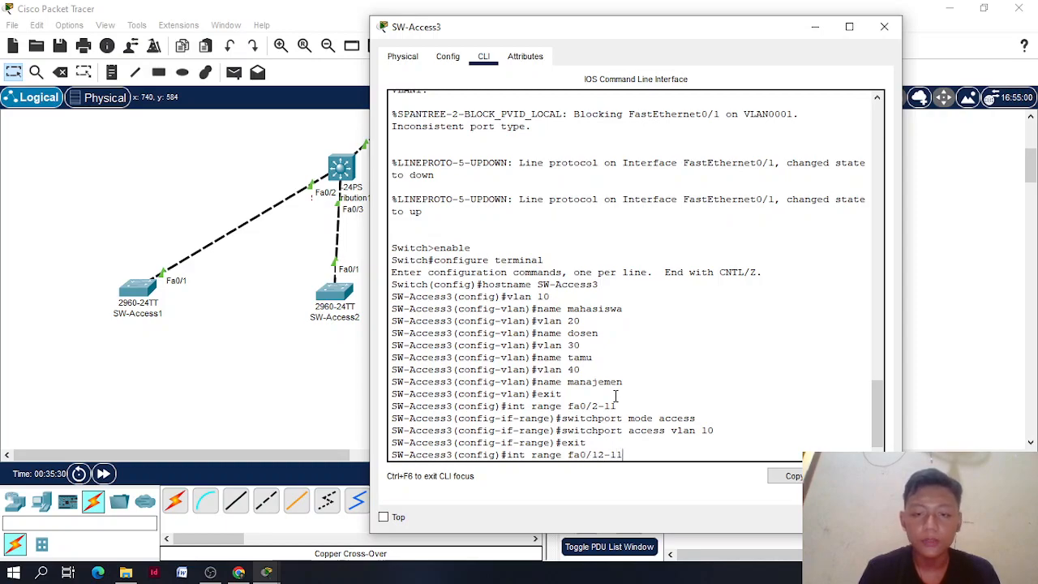
key("BackSpace")
type("6")
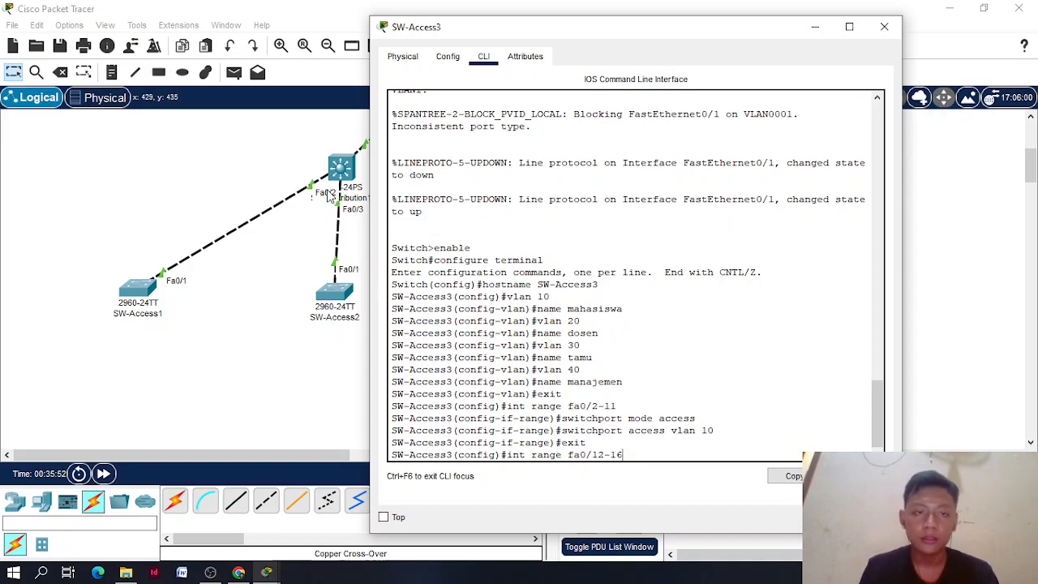
Examine the port range and VLAN assignment commands in SW-Access1's command line history, and return to SW-Access3's command line
left_click(339, 177)
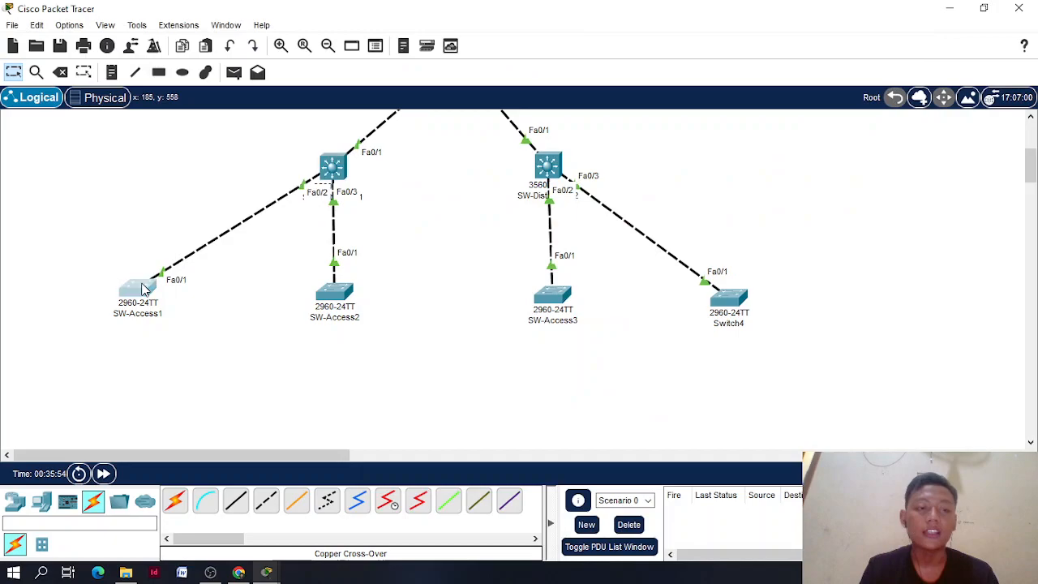
left_click(138, 289)
scroll(527, 405, "down", 7)
scroll(511, 356, "up", 4)
scroll(503, 318, "up", 3)
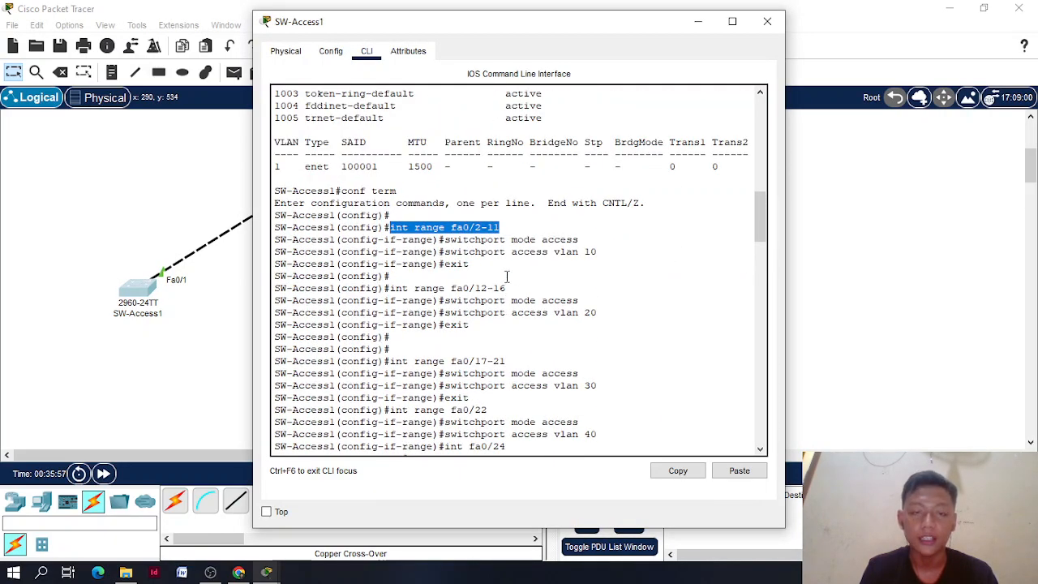
scroll(501, 268, "down", 7)
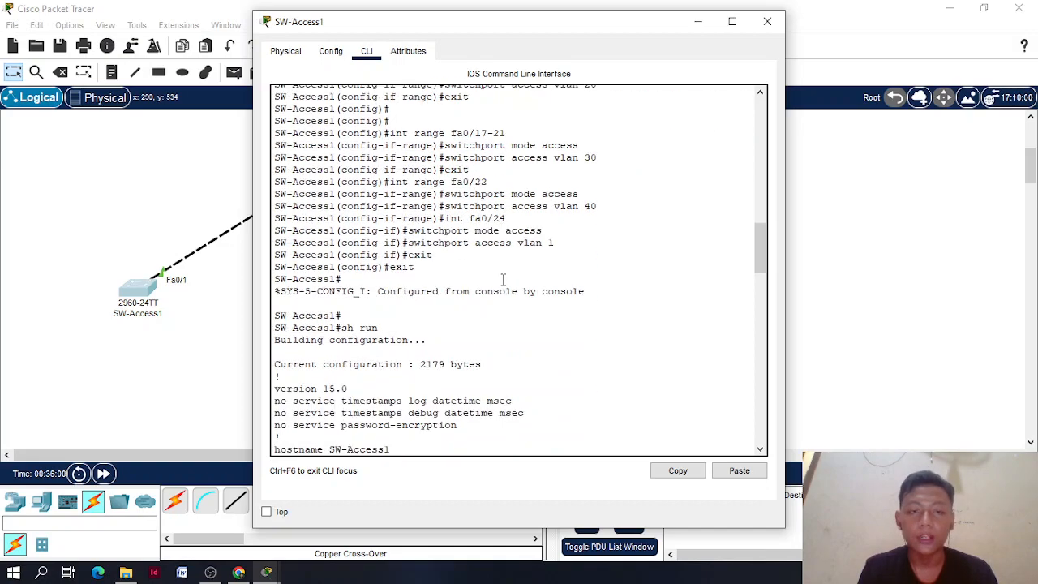
scroll(498, 276, "down", 5)
scroll(478, 316, "down", 20)
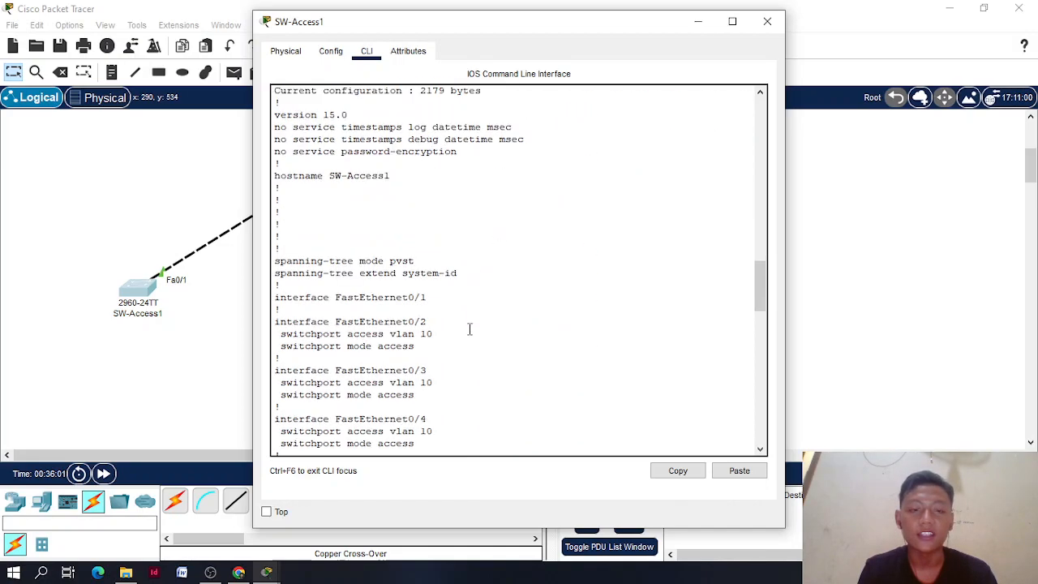
scroll(470, 340, "down", 2)
scroll(478, 366, "up", 20)
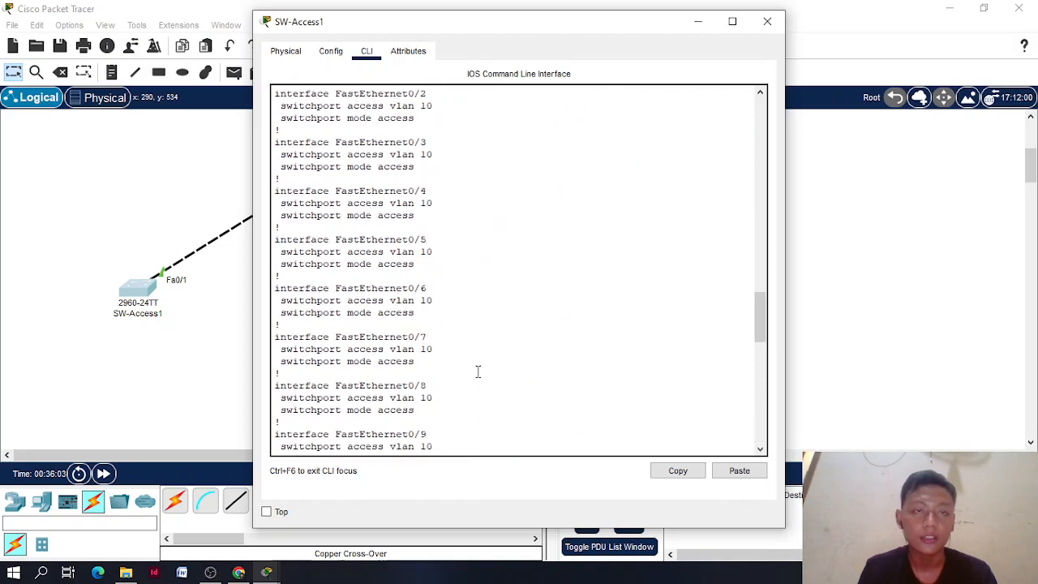
left_click(695, 23)
left_click(558, 296)
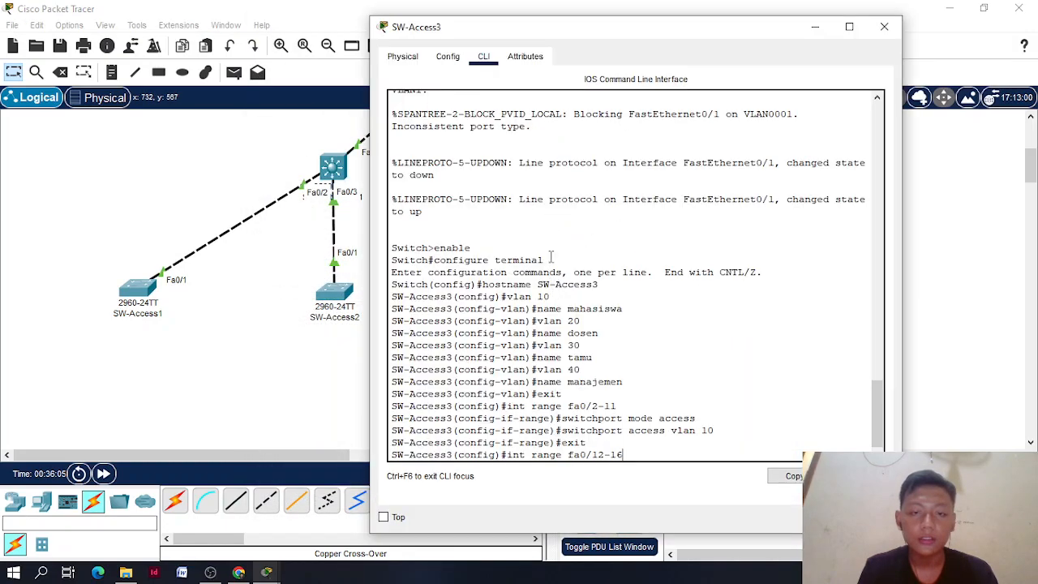
left_click_drag(579, 39, 636, 35)
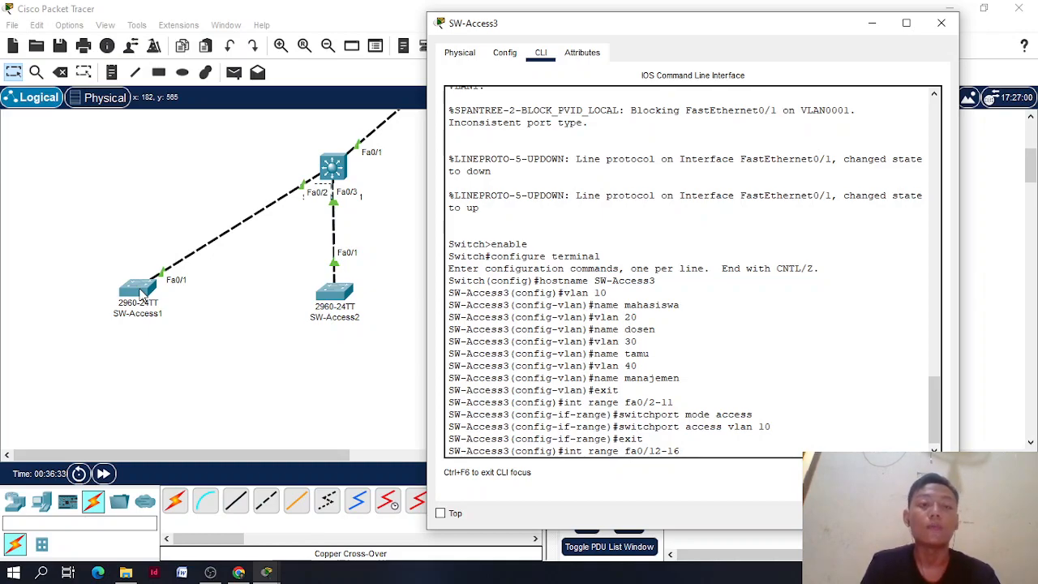
scroll(684, 403, "down", 1)
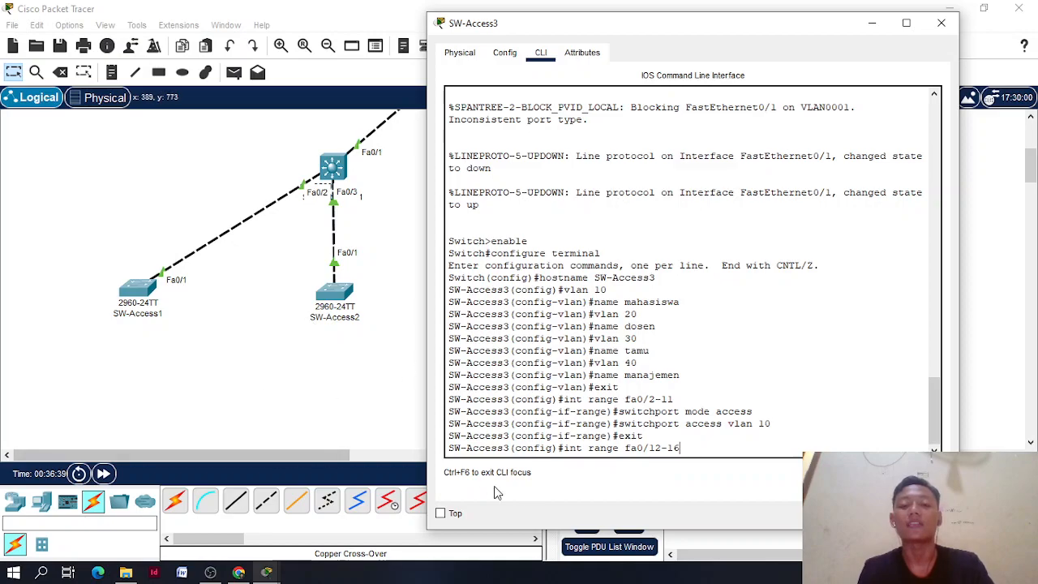
Enter interface configuration for ports Fa0/12-16 on SW-Access3 and set them to access mode
key("Return")
key("Up")
key("Up")
key("Up")
key("Up")
key("Return")
Assign ports Fa0/12-16 to access VLAN 20 and exit their interface range configuration
key("Up")
key("Up")
key("Up")
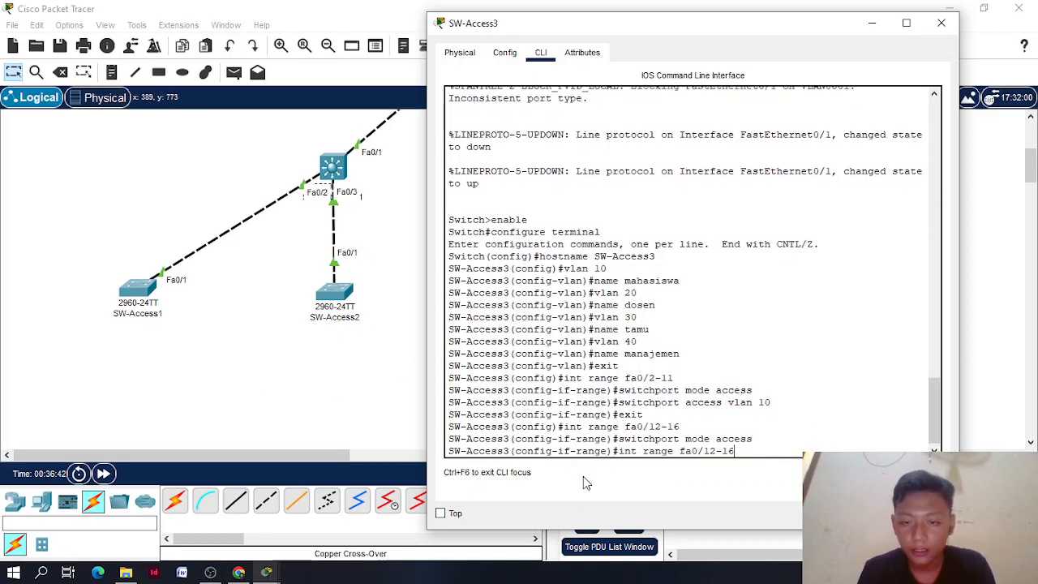
key("Down")
key("Down")
key("Up")
key("Up")
key("Up")
key("BackSpace")
key("BackSpace")
type("20")
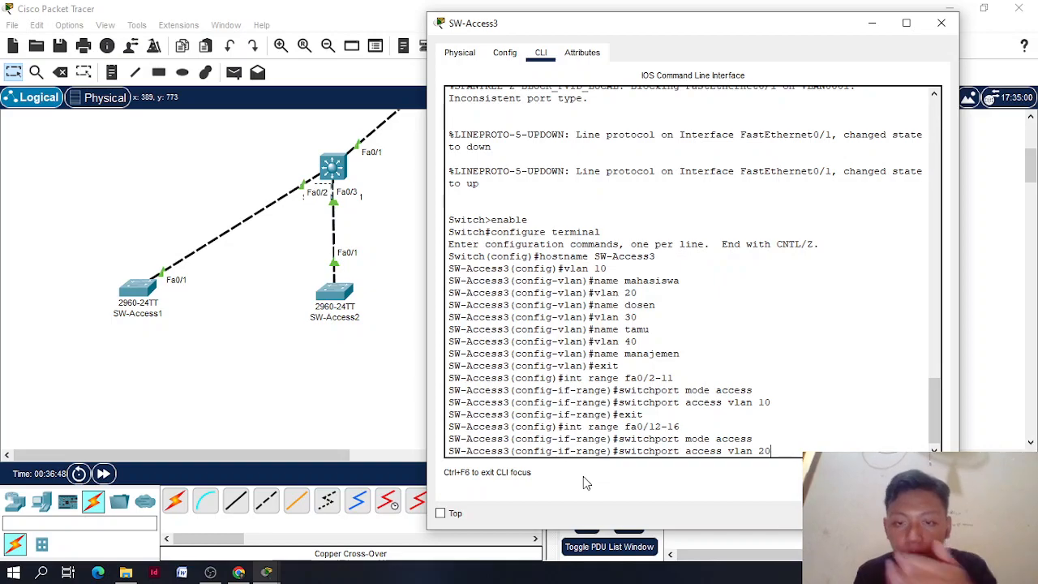
key("Return")
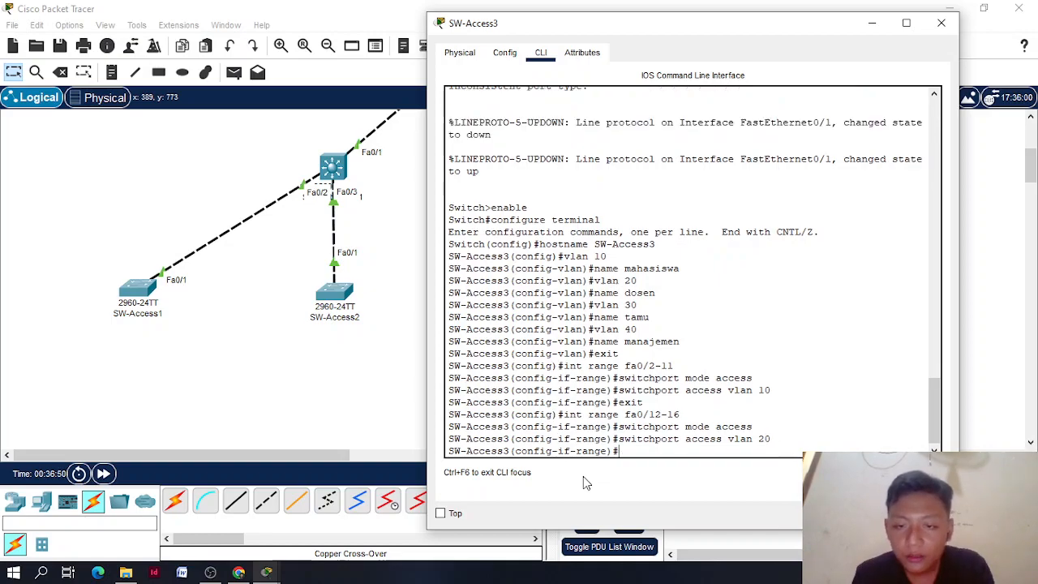
key("Up")
key("Up")
key("Up")
key("Up")
key("Up")
key("Down")
key("Down")
key("Up")
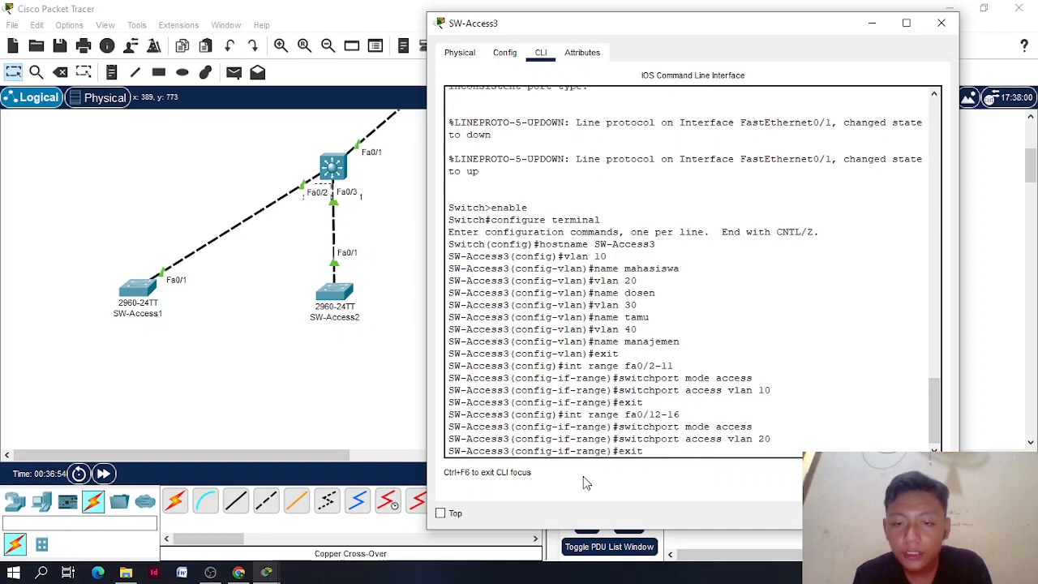
key("Return")
Enter interface configuration for ports Fa0/17-21 and set them to access mode
key("Up")
key("Left")
key("Left")
key("Left")
key("BackSpace")
type("7")
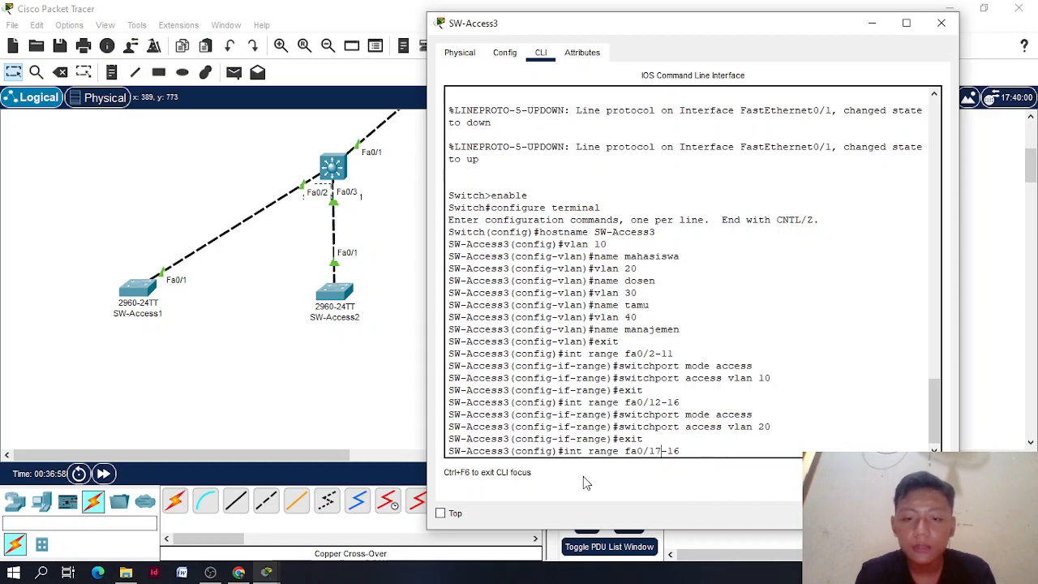
key("Right")
key("Right")
key("Right")
key("BackSpace")
key("BackSpace")
type("21")
key("Return")
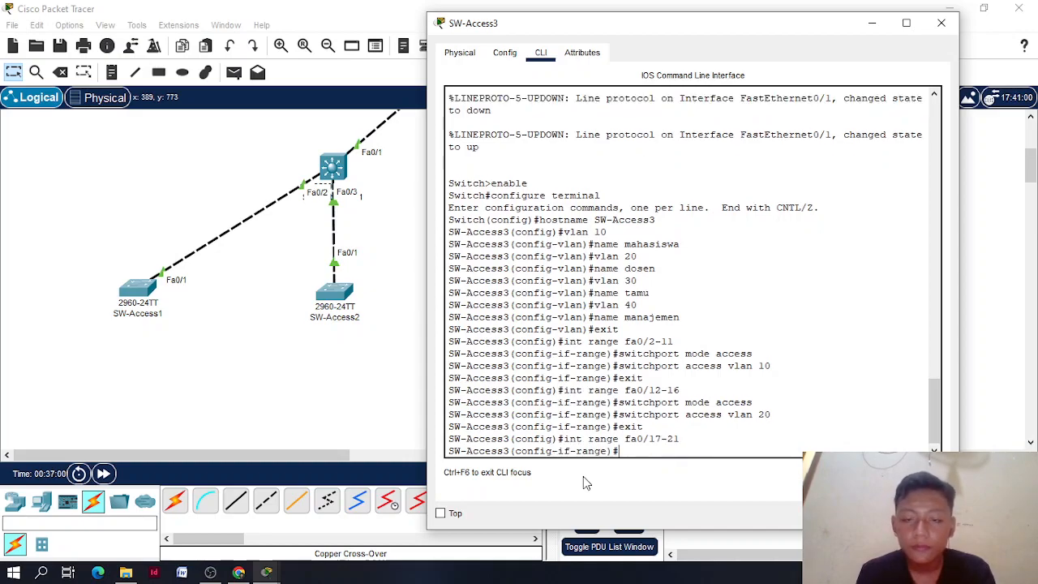
key("Up")
key("Up")
key("Up")
key("Up")
key("Return")
Assign ports Fa0/17-21 to access VLAN 30 and exit their interface range configuration
key("Up")
key("Up")
key("Up")
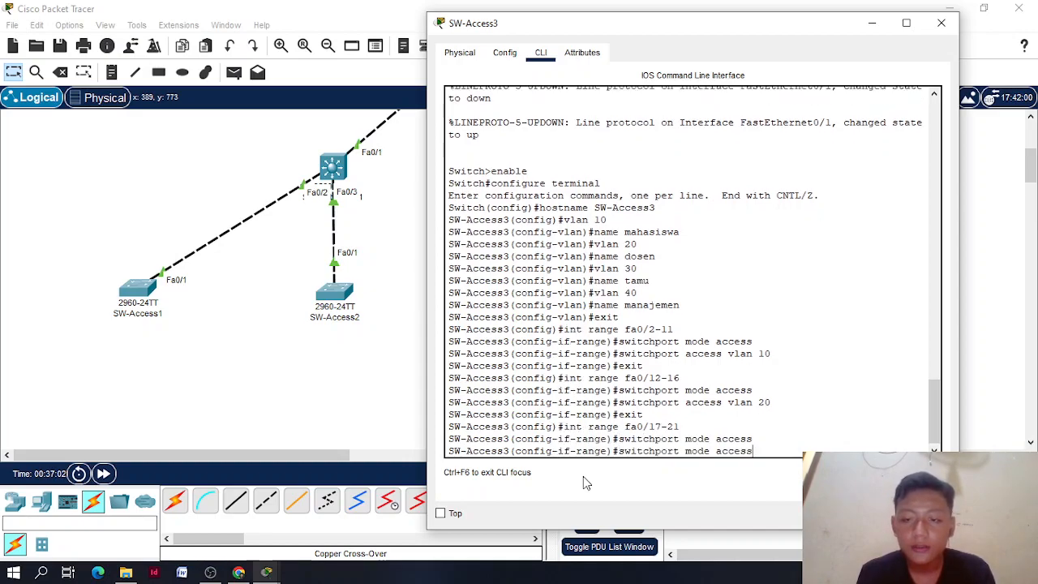
key("Up")
key("BackSpace")
key("BackSpace")
type("30")
key("Return")
type("exit")
key("Return")
Enter interface configuration for the single port Fa0/22 and set it to access mode
key("Up")
key("Up")
key("Up")
key("Up")
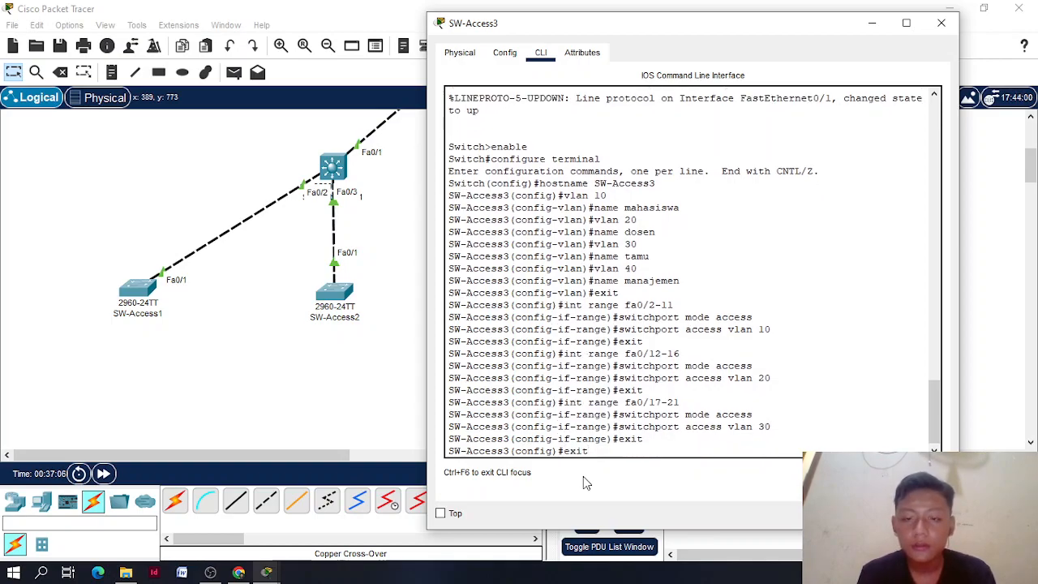
key("BackSpace")
key("BackSpace")
key("BackSpace")
key("BackSpace")
key("Left")
key("Left")
key("Left")
key("Left")
key("Left")
key("Left")
key("Left")
key("BackSpace")
key("BackSpace")
key("BackSpace")
key("BackSpace")
key("BackSpace")
key("BackSpace")
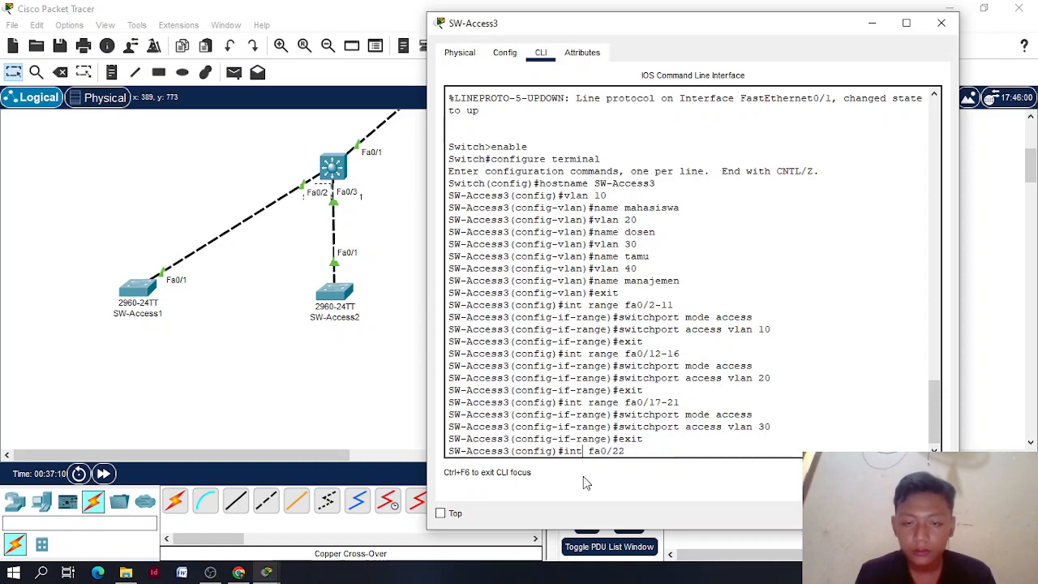
key("Return")
type("switchport mode access")
key("Return")
Assign port Fa0/22 to access VLAN 30
key("Up")
key("Up")
key("Up")
key("Up")
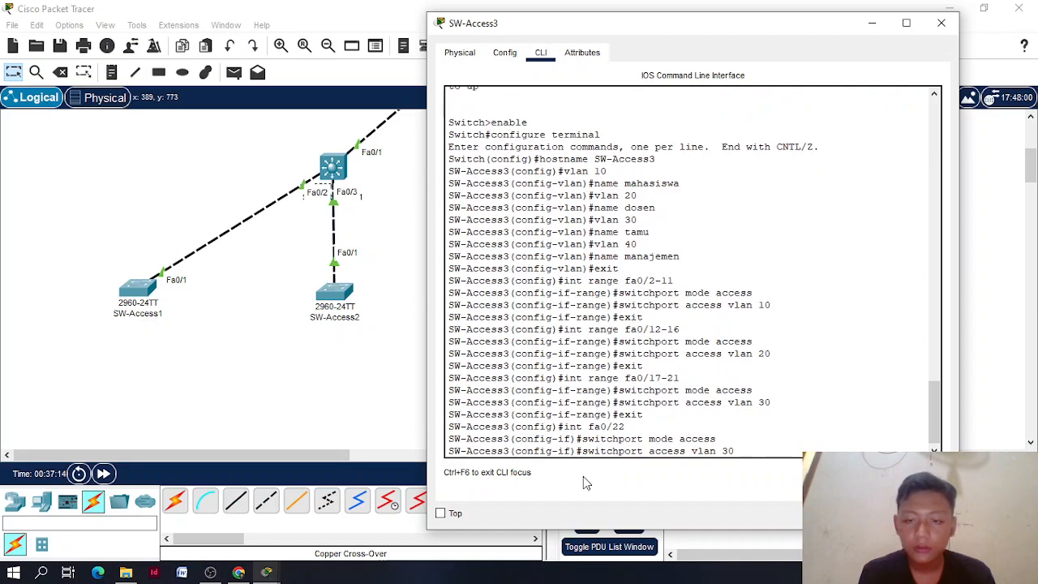
key("Return")
Remove the access VLAN 30 assignment from port Fa0/22
key("Up")
key("Up")
key("Down")
key("Up")
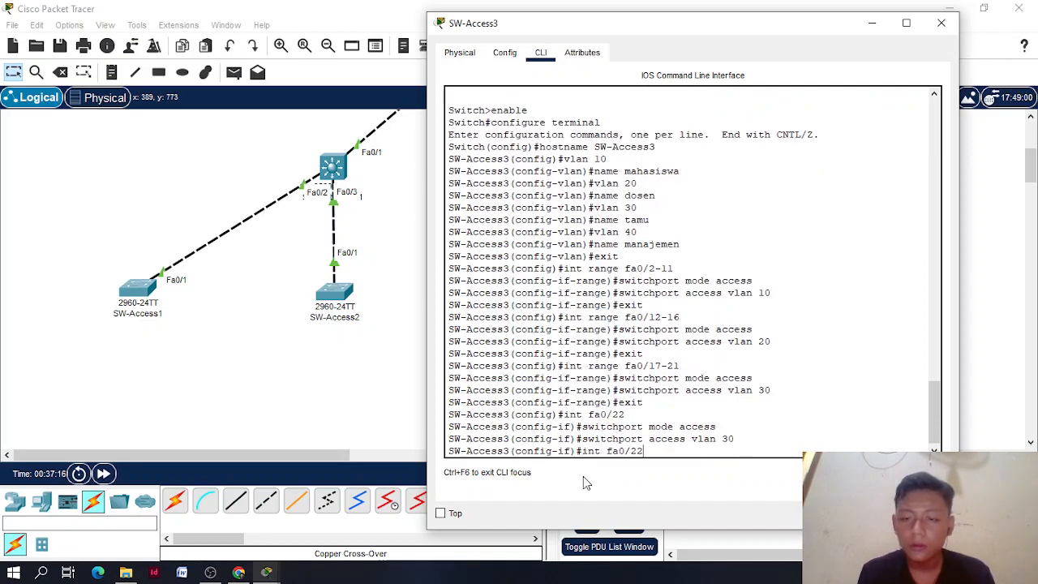
key("Down")
key("Left")
key("Left")
key("Left")
key("Left")
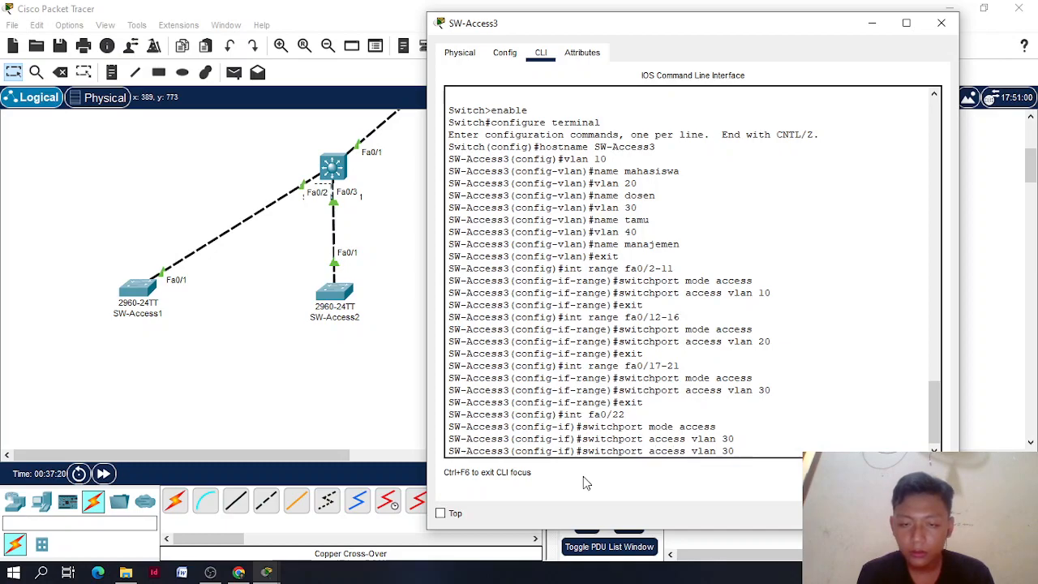
type("no")
key("Return")
Assign port Fa0/22 to access VLAN 40 and exit its interface configuration
key("Up")
key("Up")
key("BackSpace")
key("BackSpace")
type("40")
key("Return")
type("exit")
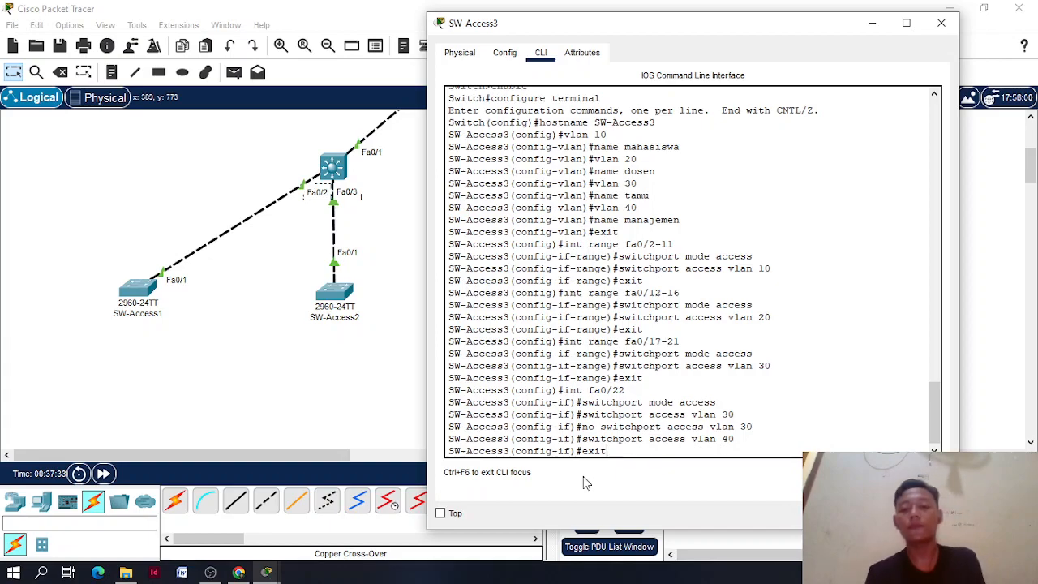
key("Return")
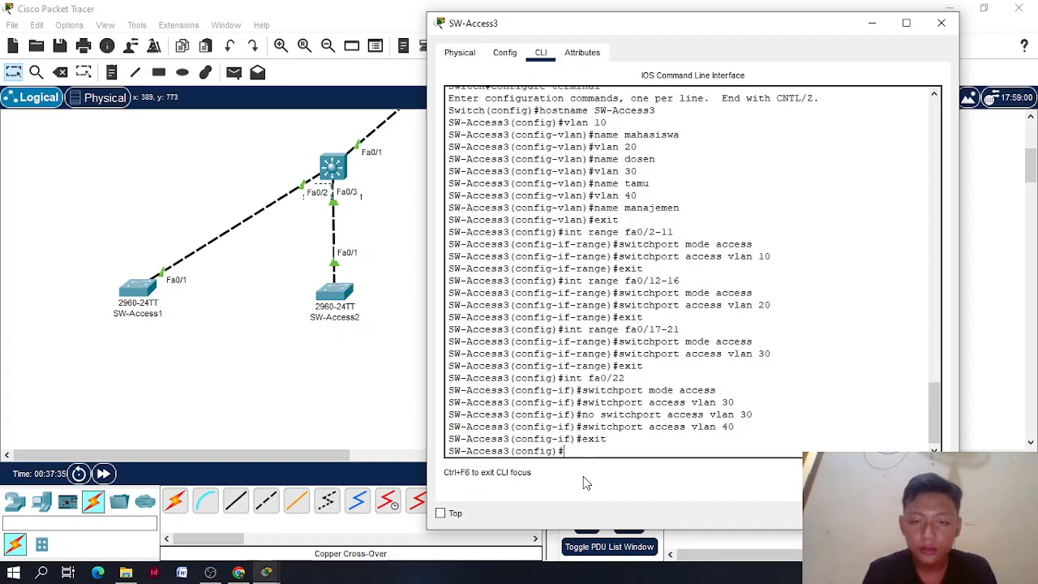
Enter interface configuration for the single port Fa0/24 and set it to access mode
key("Up")
key("Up")
key("Up")
key("Up")
key("Up")
key("Up")
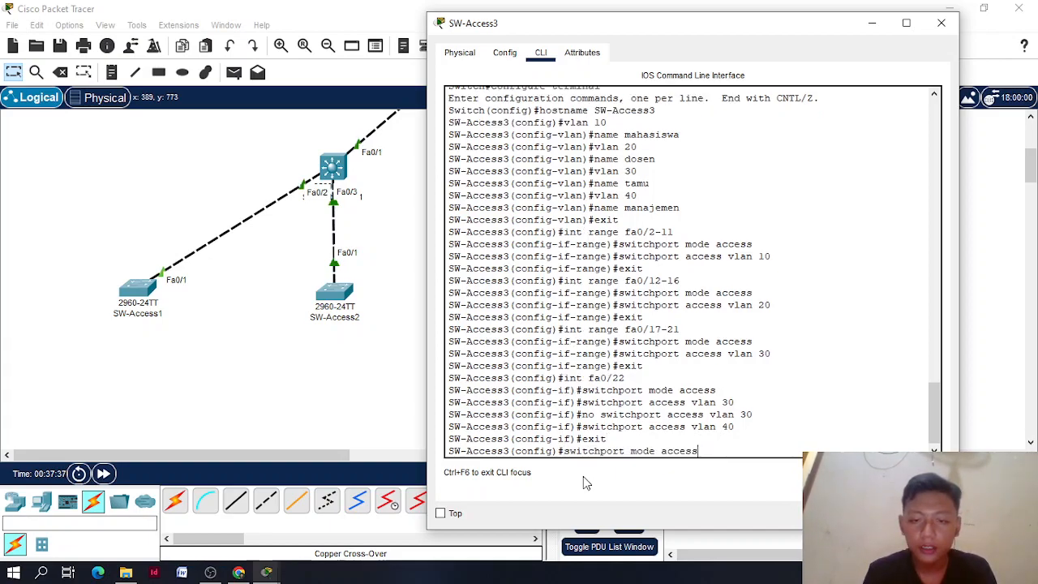
key("BackSpace")
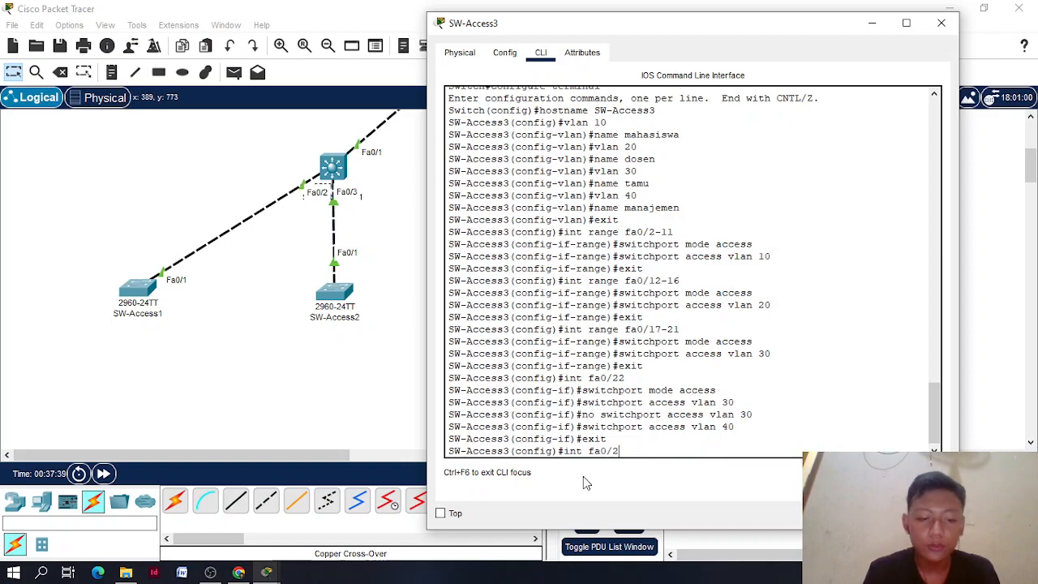
type("4")
key("Return")
key("Up")
key("Up")
key("Up")
key("Up")
key("Up")
key("Up")
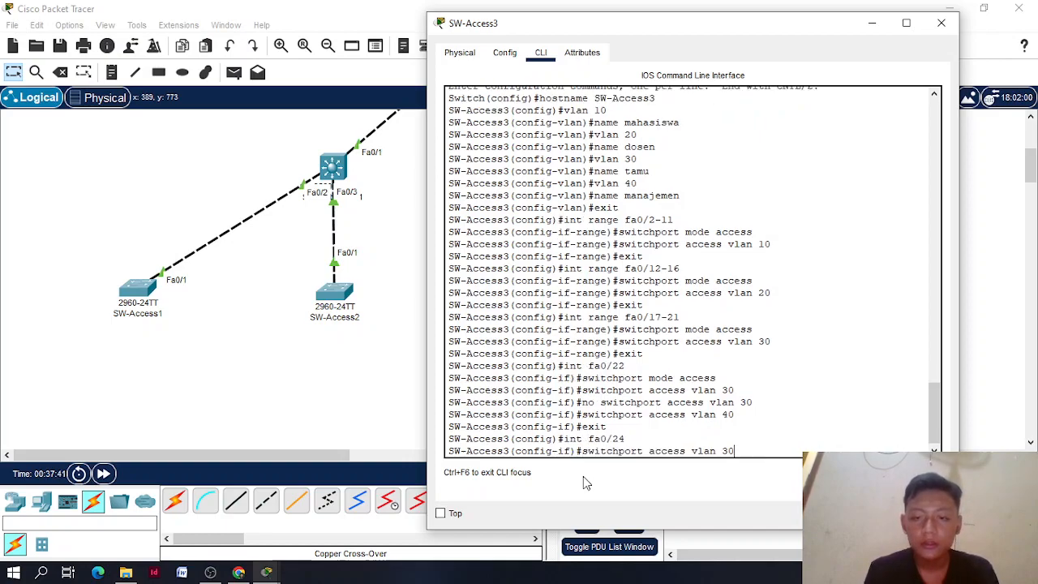
key("Return")
Assign port Fa0/24 to access VLAN 1 and exit its interface configuration
key("Up")
key("Up")
key("Up")
key("Up")
key("BackSpace")
key("BackSpace")
type("1")
key("Return")
type("exit")
key("Return")
key("Return")
key("Return")
key("Return")
Review the port VLAN assignments in SW-Access3's running configuration and close the switch's window
type("do sh ru")
key("space")
key("space")
key("space")
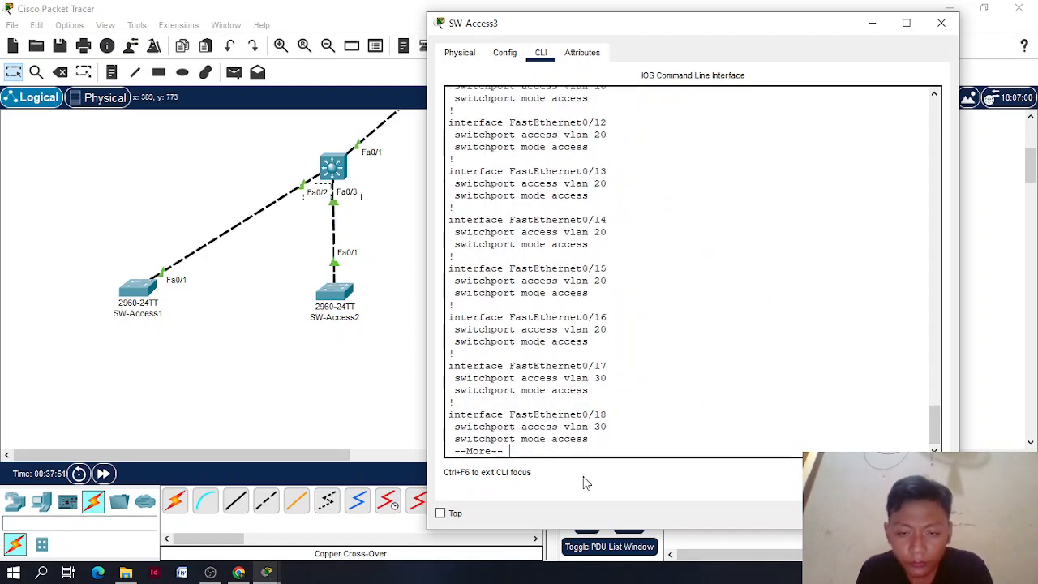
key("space")
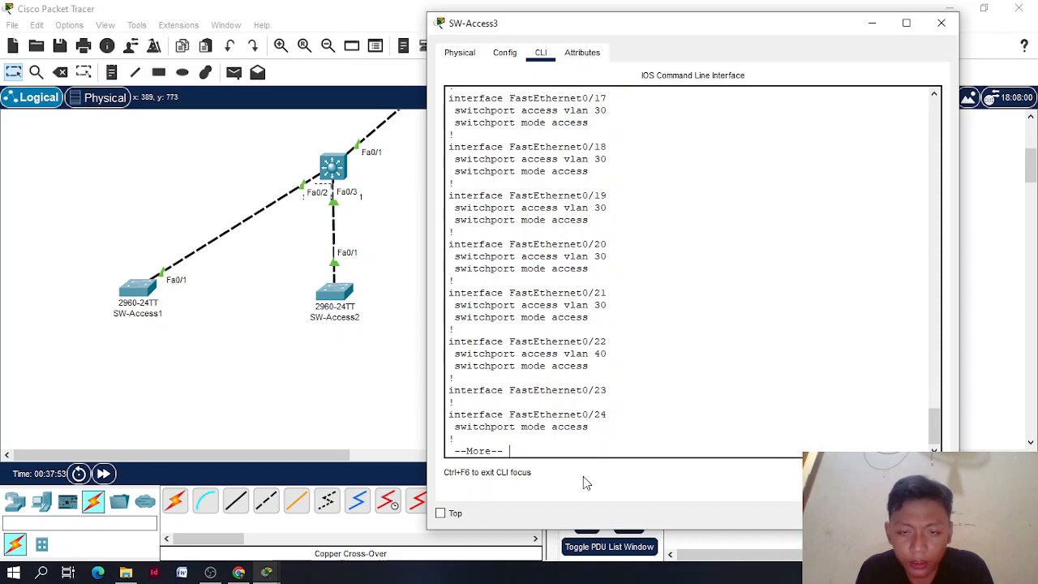
key("space")
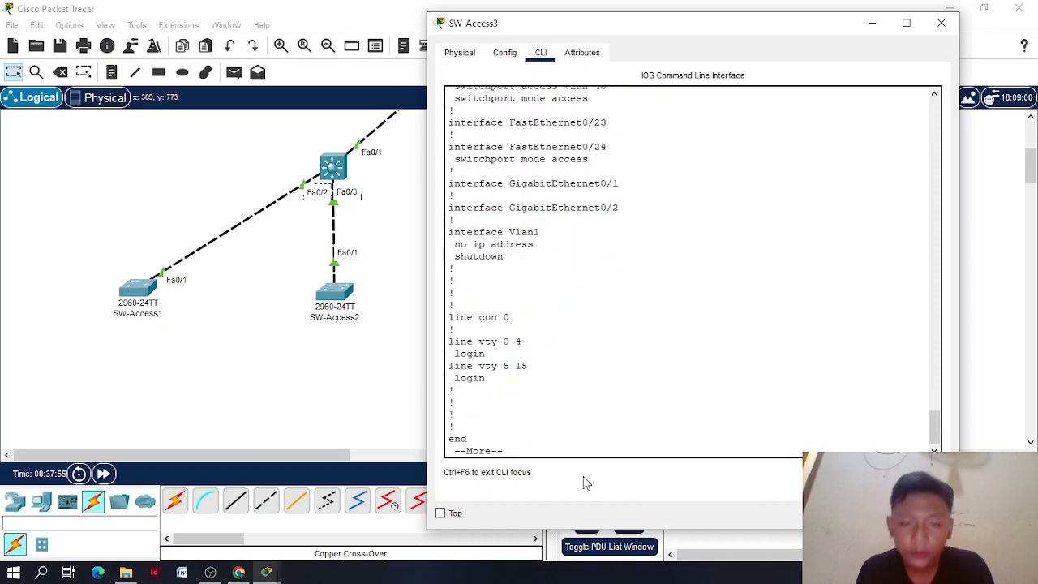
left_click(940, 22)
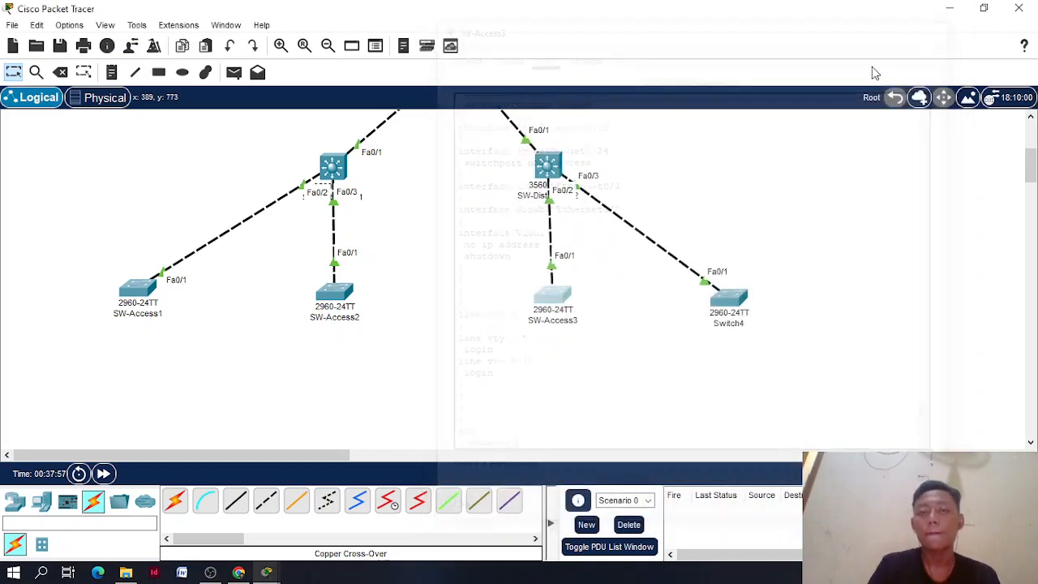
Open Switch4's configuration and set both its display name and hostname to SW-Access4
left_click(730, 300)
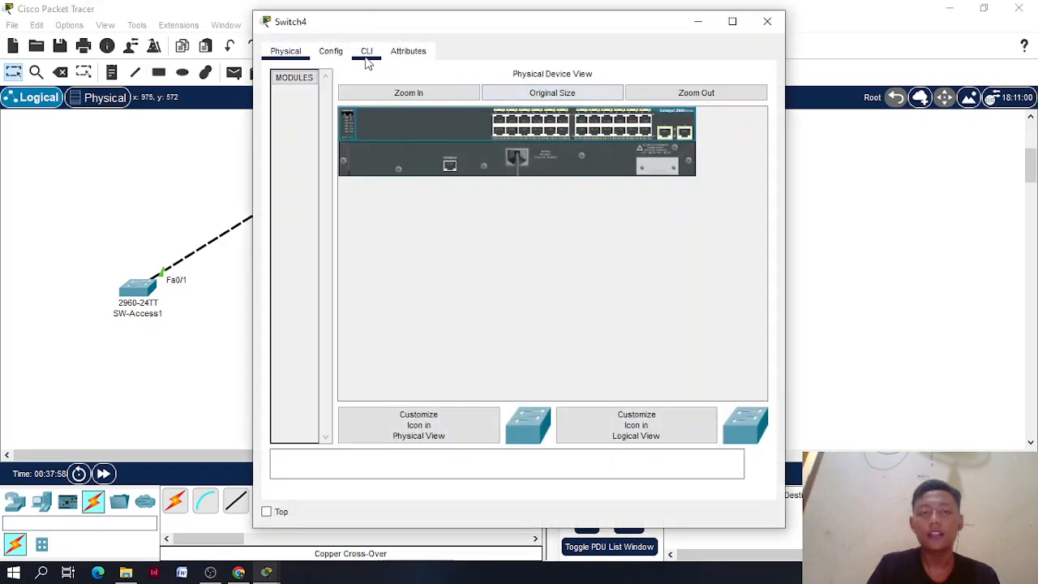
left_click(366, 51)
left_click(331, 52)
left_click_drag(485, 119, 401, 119)
type("SWp0")
key("BackSpace")
key("BackSpace")
type("-Access4")
key("Tab")
type("SW-Access4")
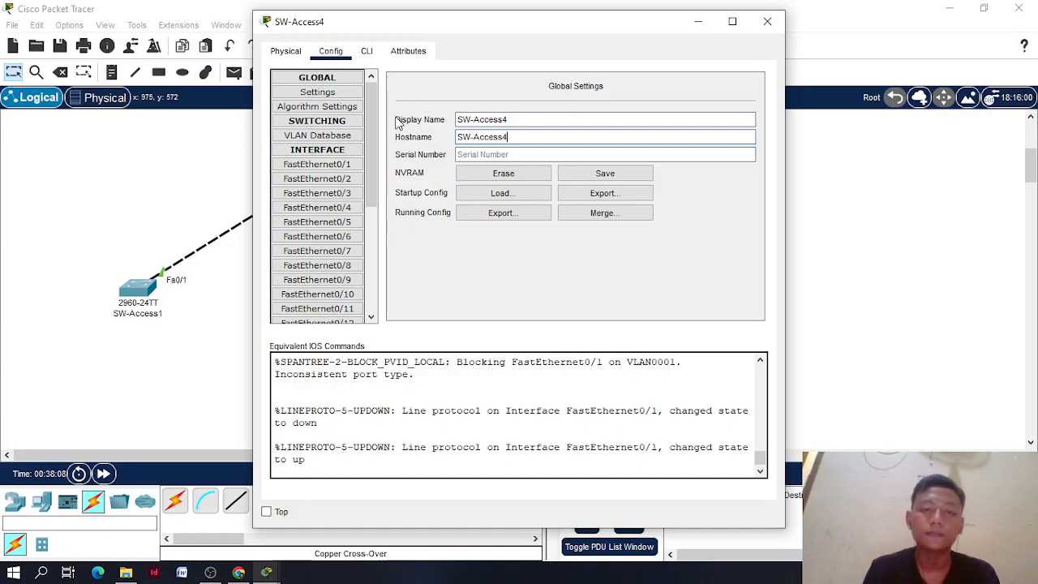
Create VLAN 10 named mahasiswa from SW-Access4's command line
left_click(366, 51)
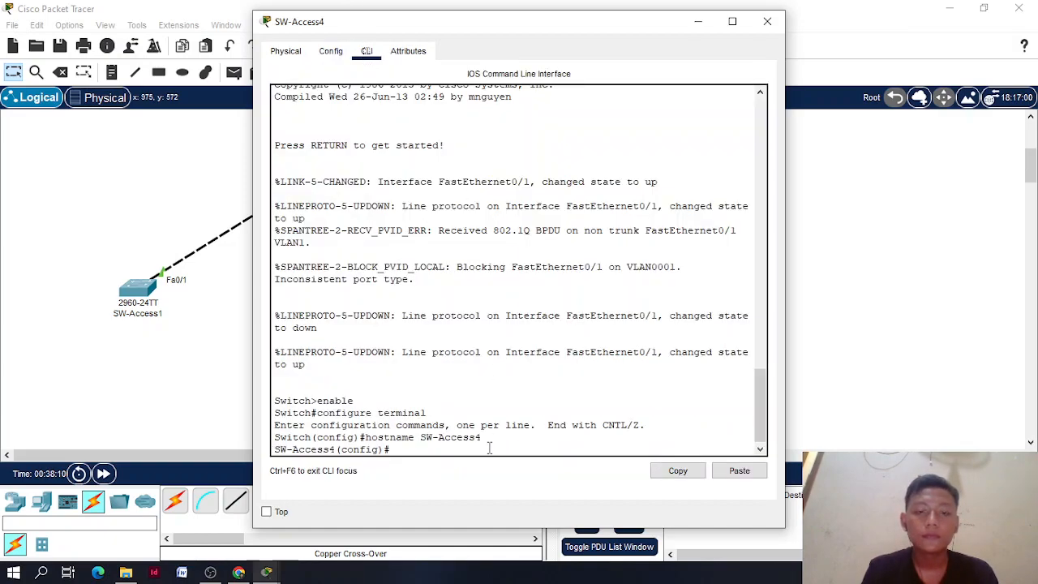
type("vlan 10")
key("Return")
type("name mahasiswa")
key("Return")
Create VLAN 29 on SW-Access4 and exit VLAN configuration
type("vlan 29")
key("Return")
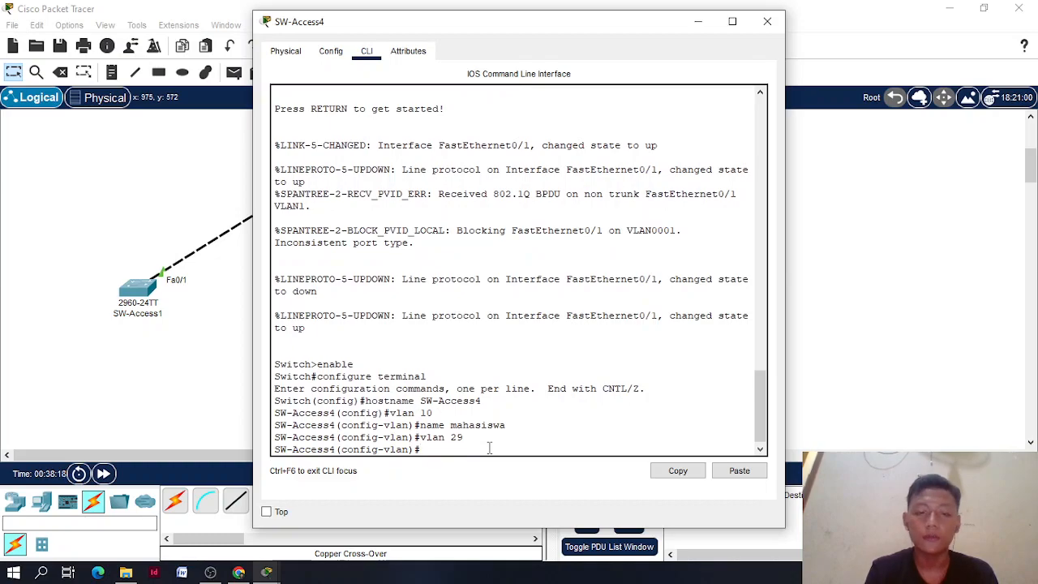
type("exit")
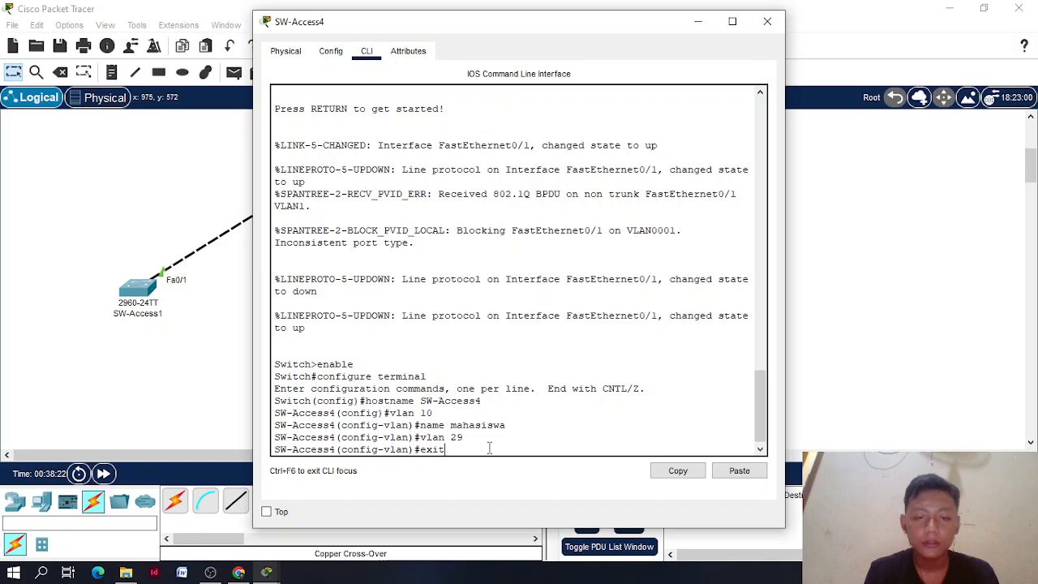
key("Return")
Create VLAN 20 on SW-Access4 and name it dosen
type("vlan")
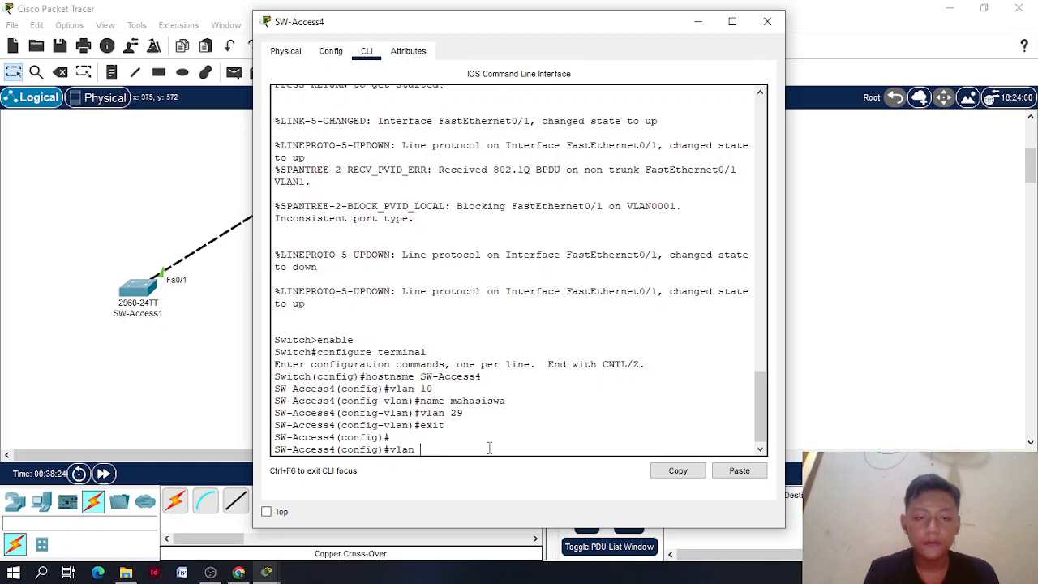
type(" 20")
key("Return")
type("nam")
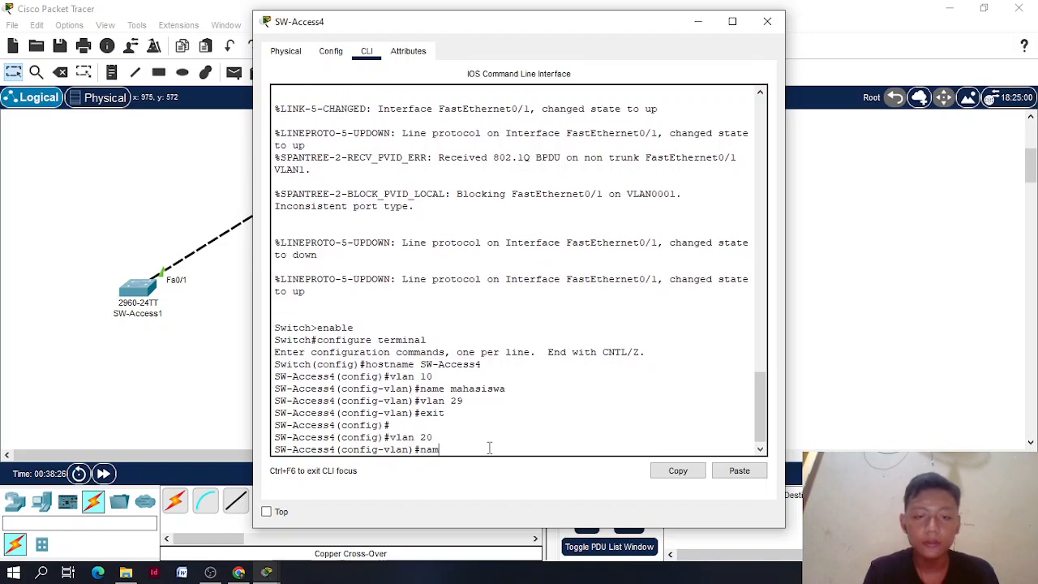
type("e dosen")
key("Return")
Create VLAN 30 on SW-Access4 and name it tamu
type("vlan 30")
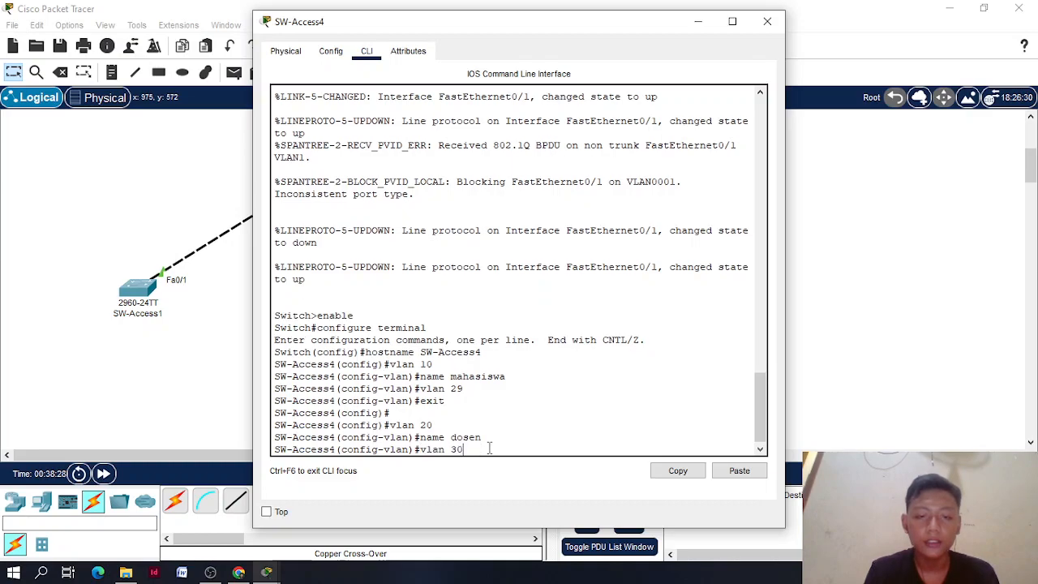
key("Return")
type("name")
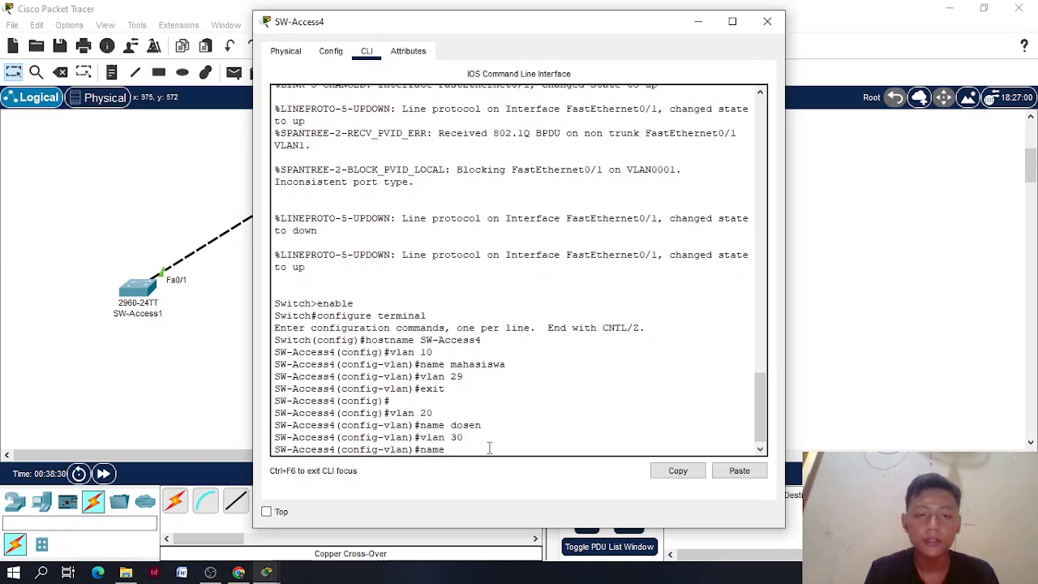
type(" tamu")
key("Return")
Create VLAN 40 named manajemen on SW-Access4 and exit VLAN configuration
type("va")
key("BackSpace")
type("lan 40")
key("Return")
type("name manajemen")
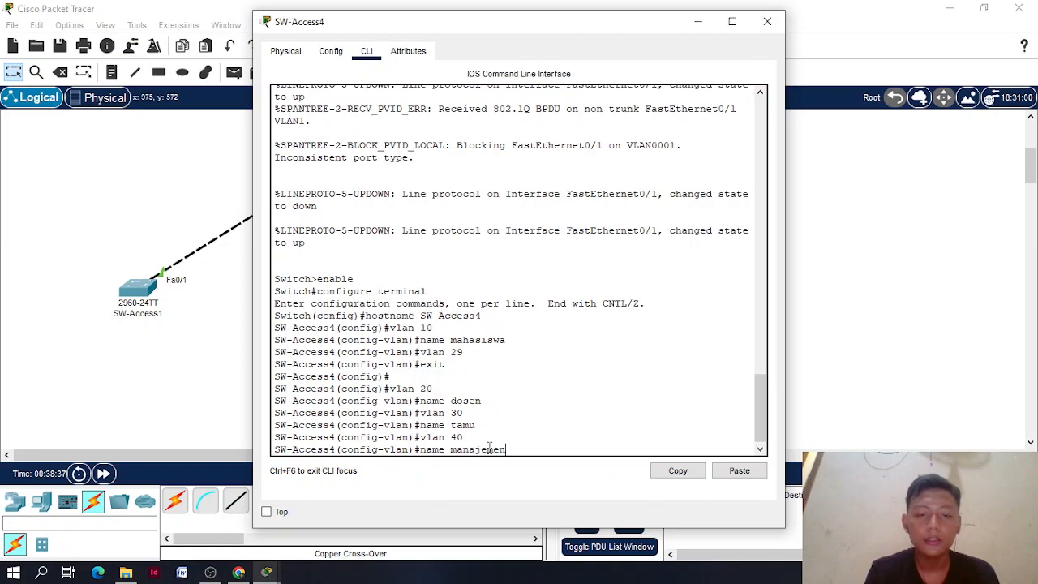
key("Return")
type("exit")
key("Return")
key("Return")
key("Return")
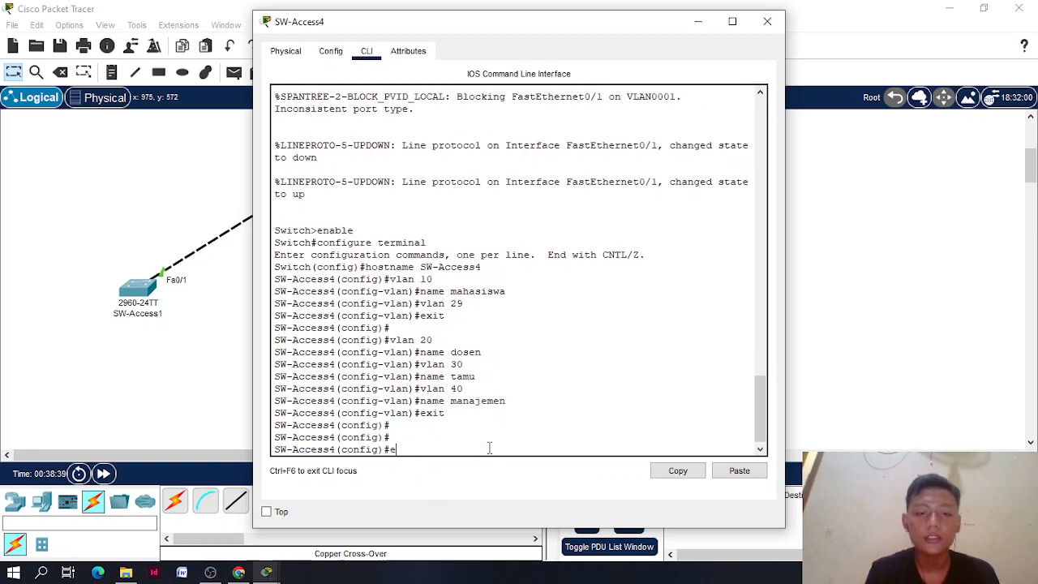
Display SW-Access4's VLAN table and check the VLAN numbers and names through to the end of the listing
type("do")
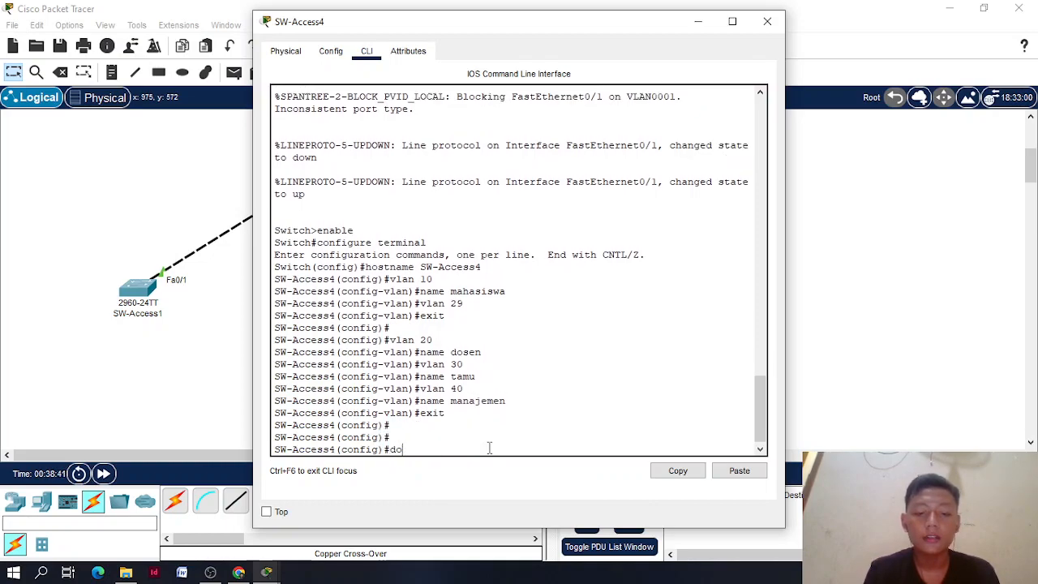
type(" sh vlan")
key("Return")
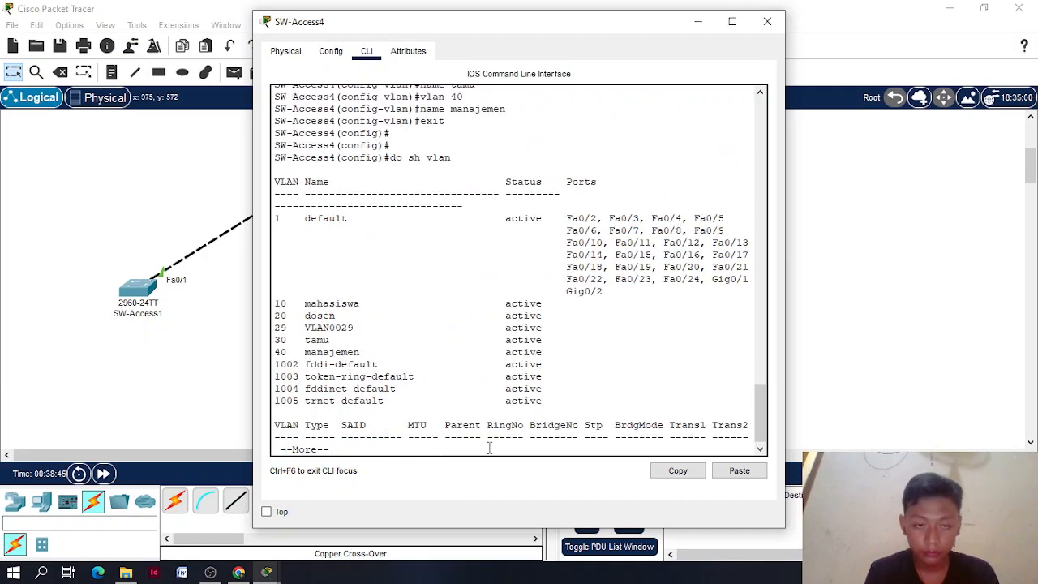
key("Return")
key("Return")
key("Return")
key("Return")
key("Return")
key("Return")
key("Return")
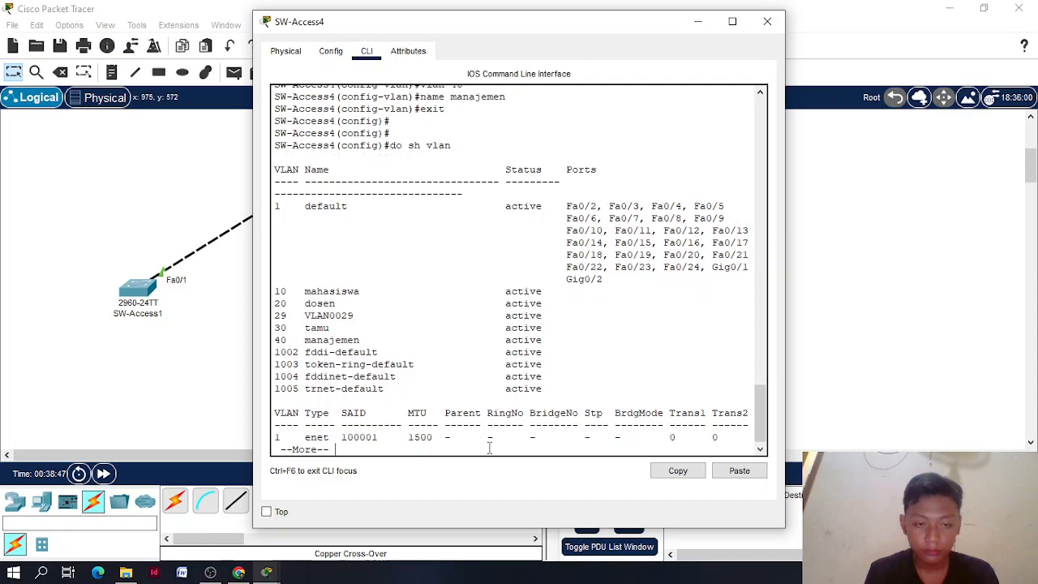
key("Return")
key("Return")
key("Return")
key("Return")
key("Return")
key("Return")
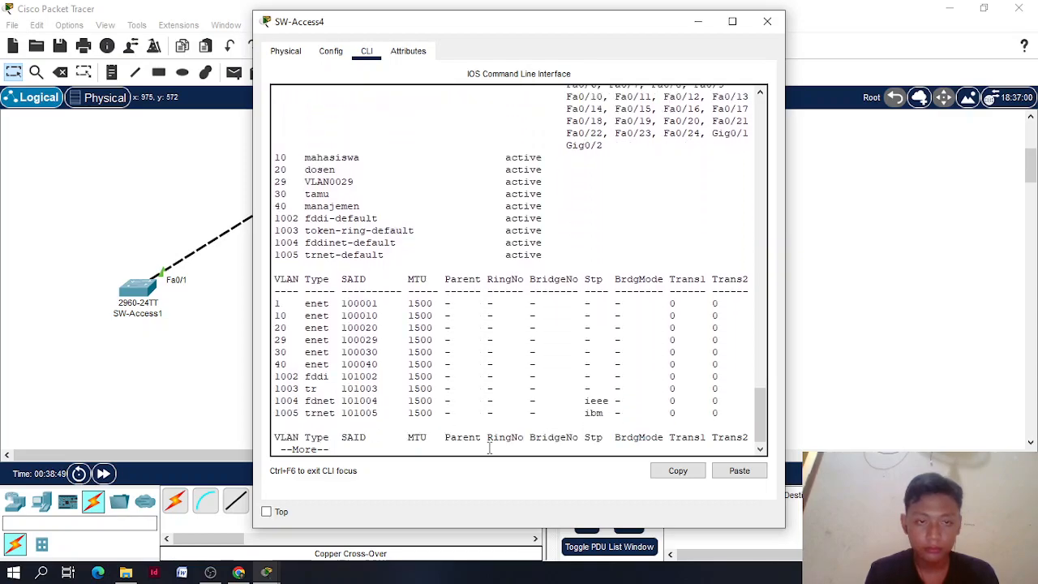
key("Return")
key("Return")
key("Return")
key("Return")
key("Return")
key("Return")
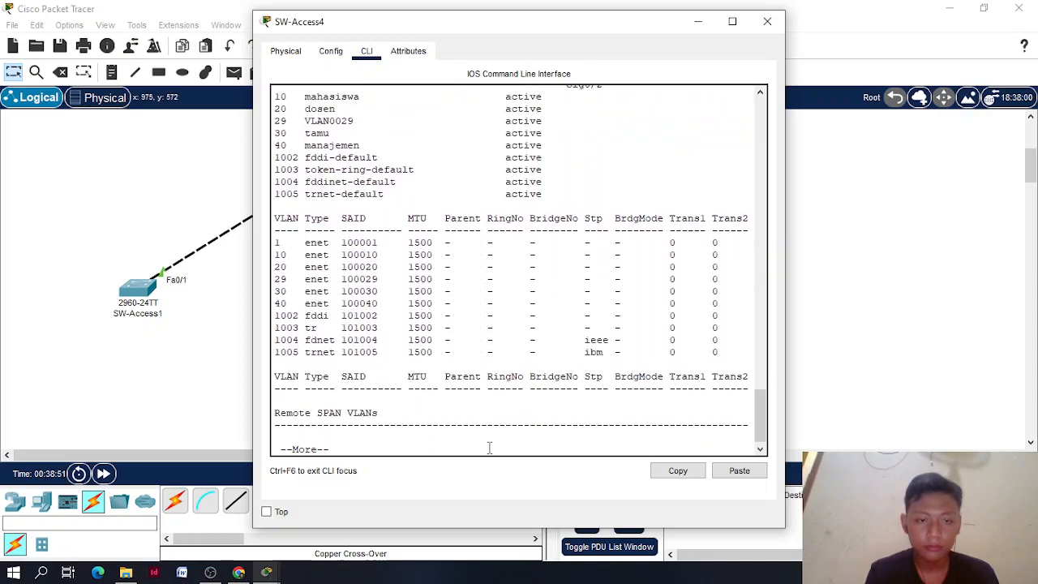
scroll(455, 317, "up", 10)
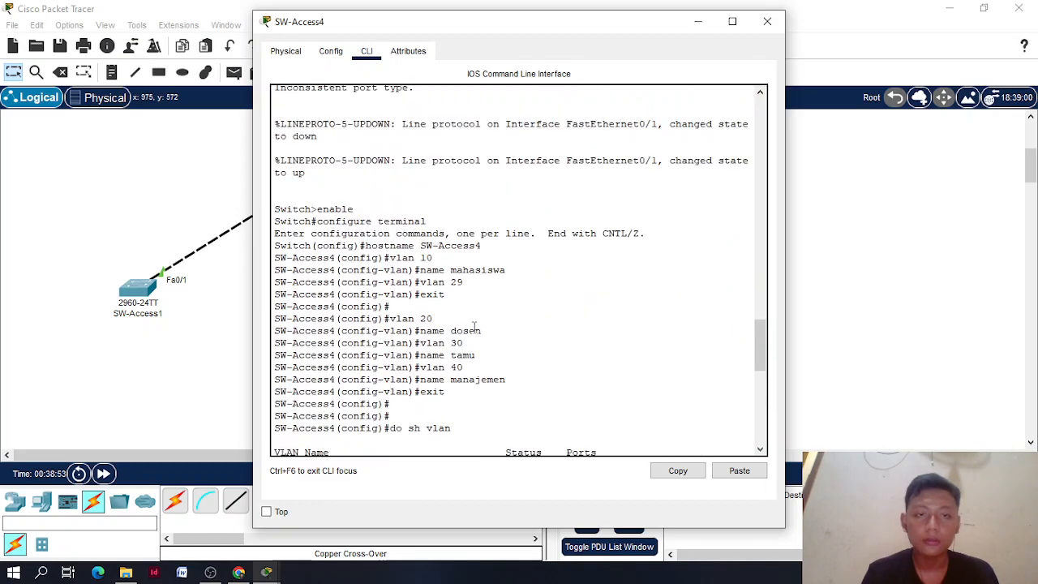
scroll(425, 330, "down", 10)
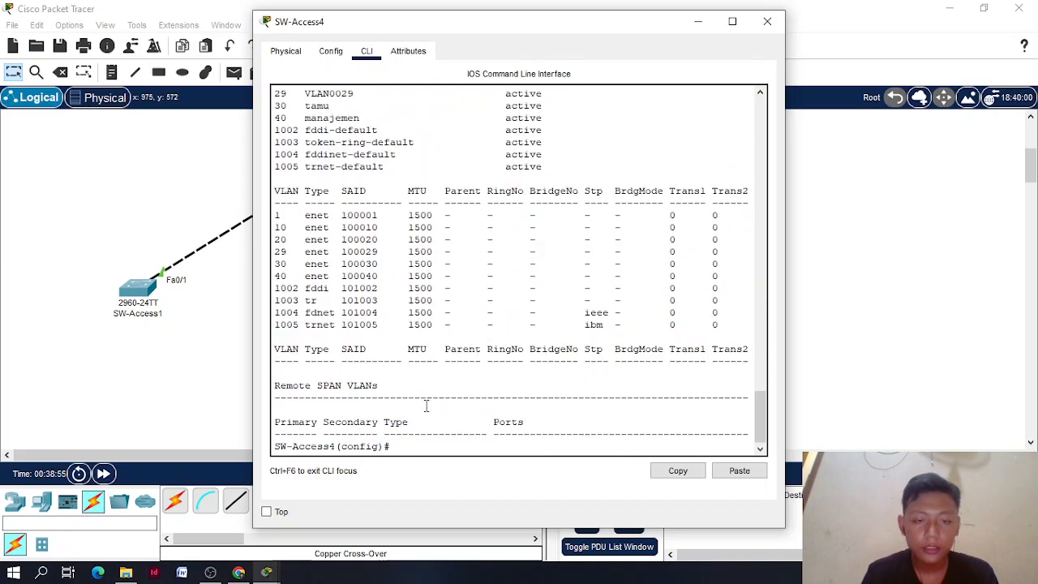
Delete the mistakenly created VLAN 29 from SW-Access4
type("no vlan")
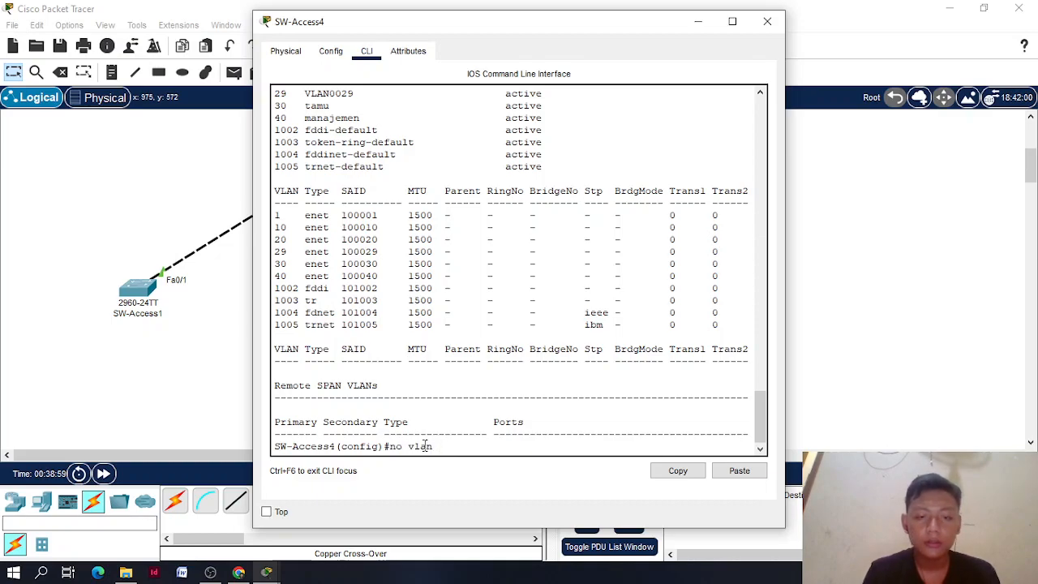
type(" 29")
scroll(425, 429, "up", 10)
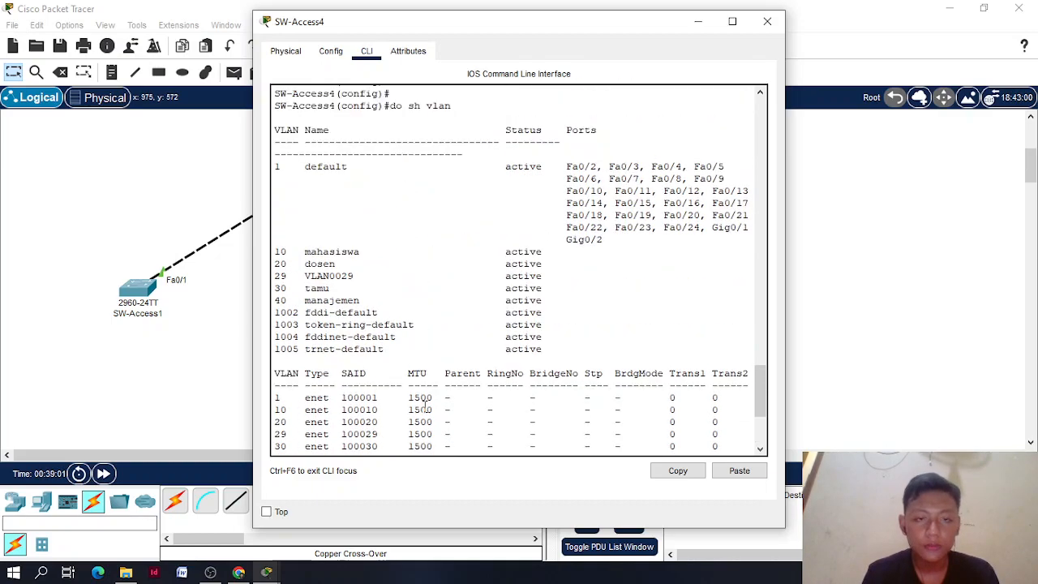
scroll(425, 406, "up", 1)
scroll(425, 406, "down", 12)
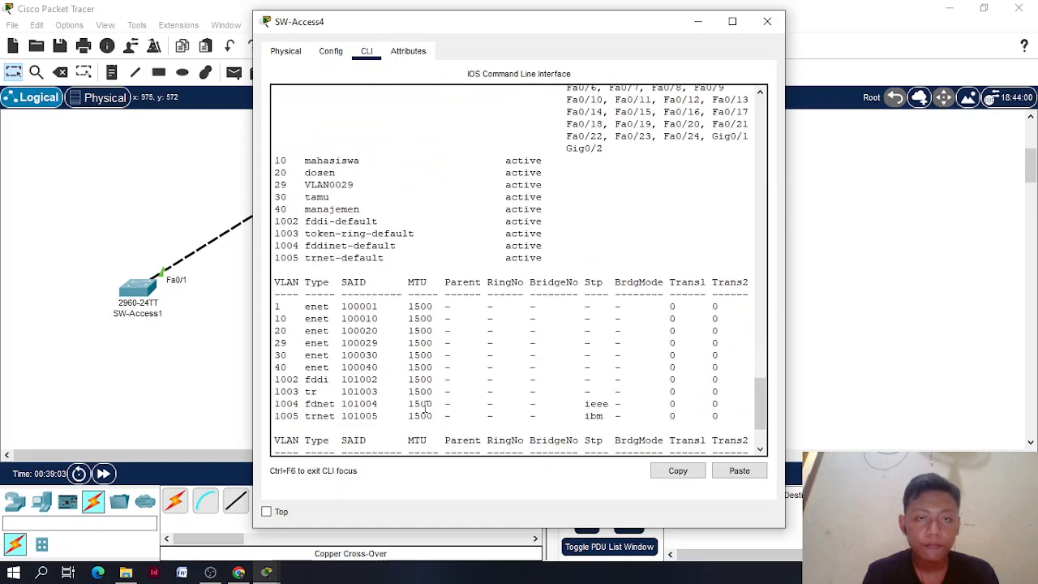
key("Return")
Exit configuration mode on SW-Access4 and display its full VLAN table to check the VLAN list
type("exi")
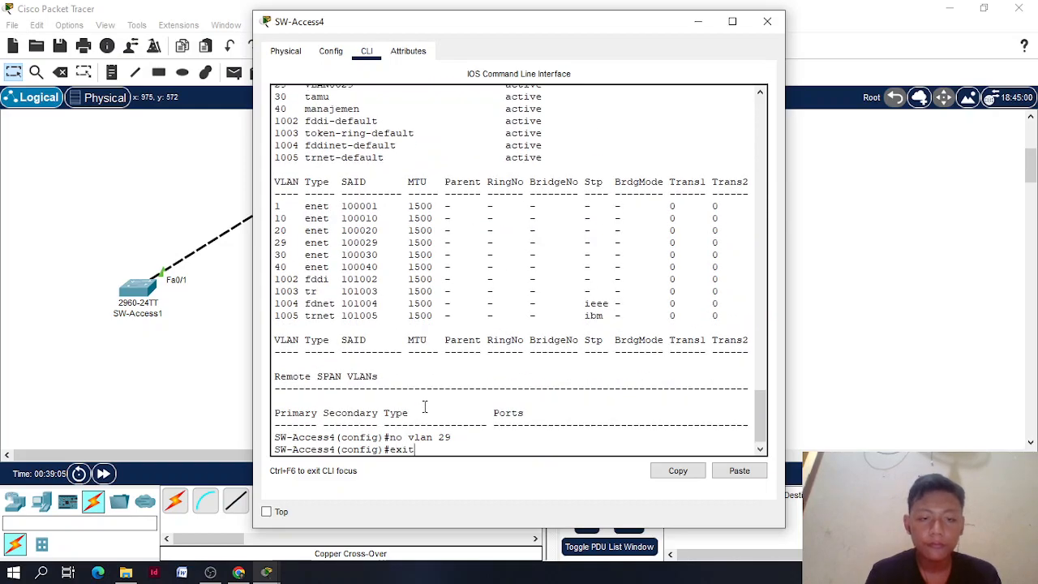
type("t")
key("Return")
type("do sh run")
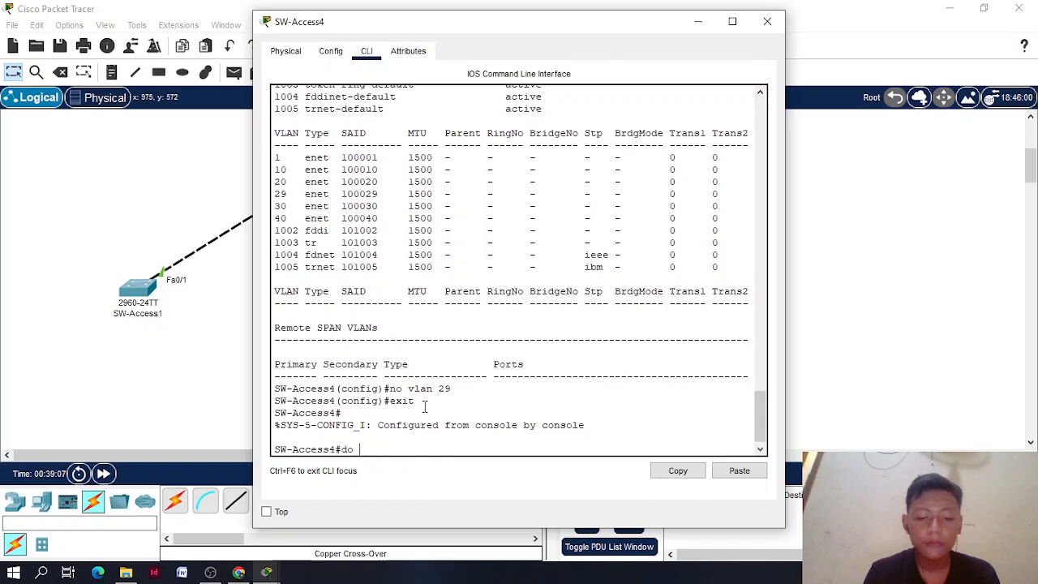
key("Return")
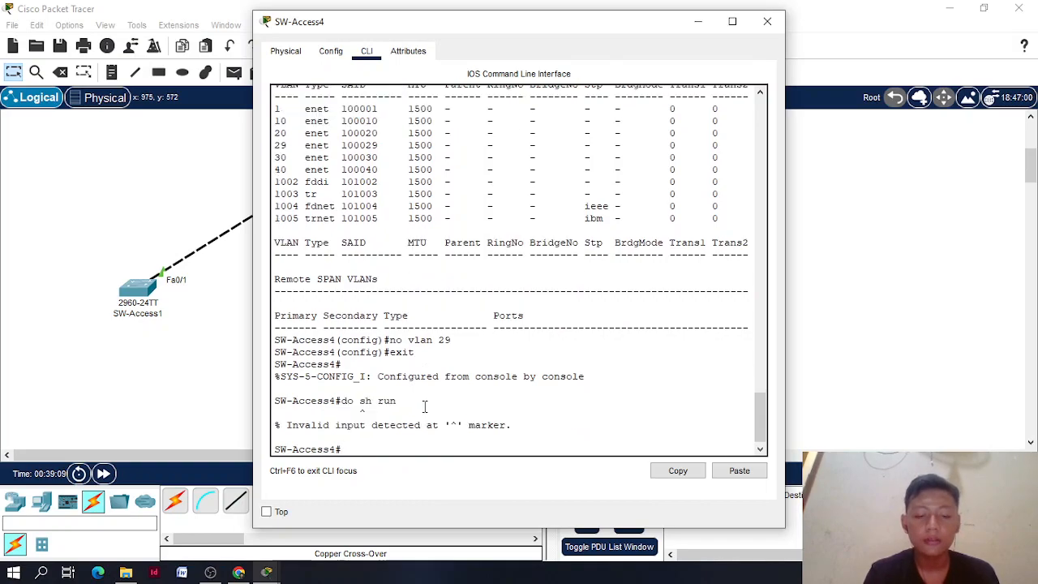
type("sh vlan")
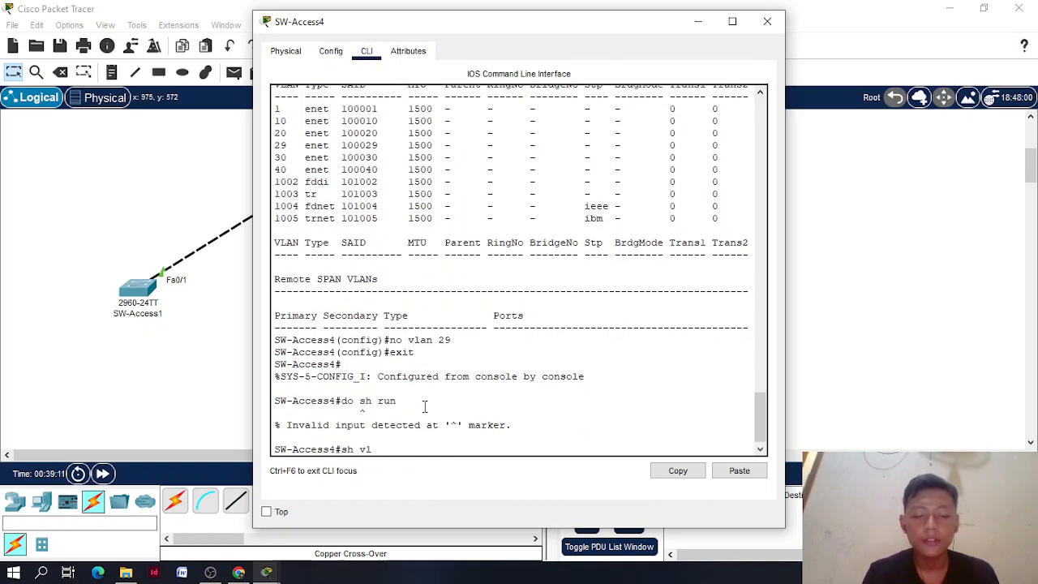
key("Return")
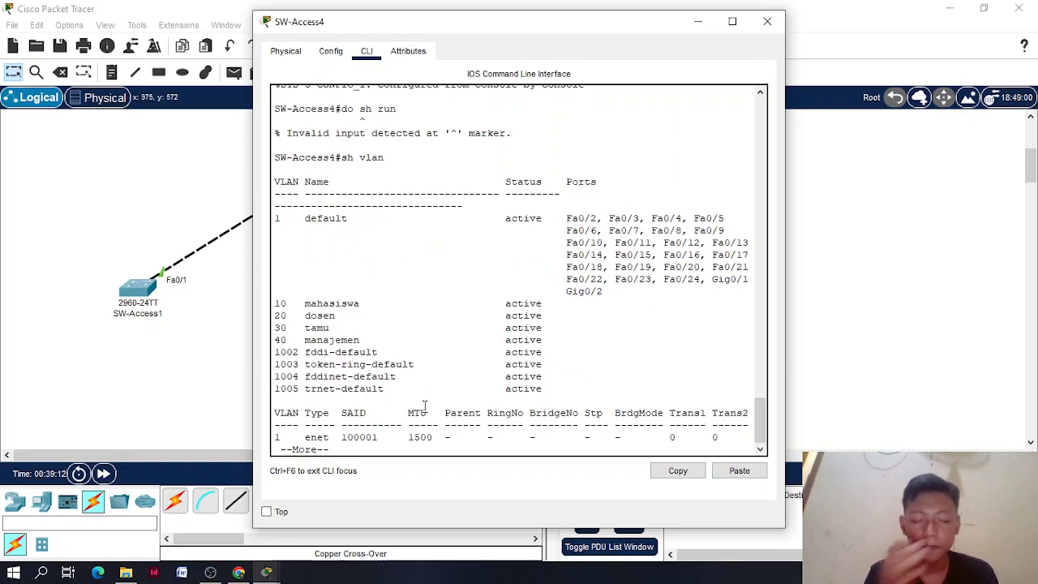
key("space")
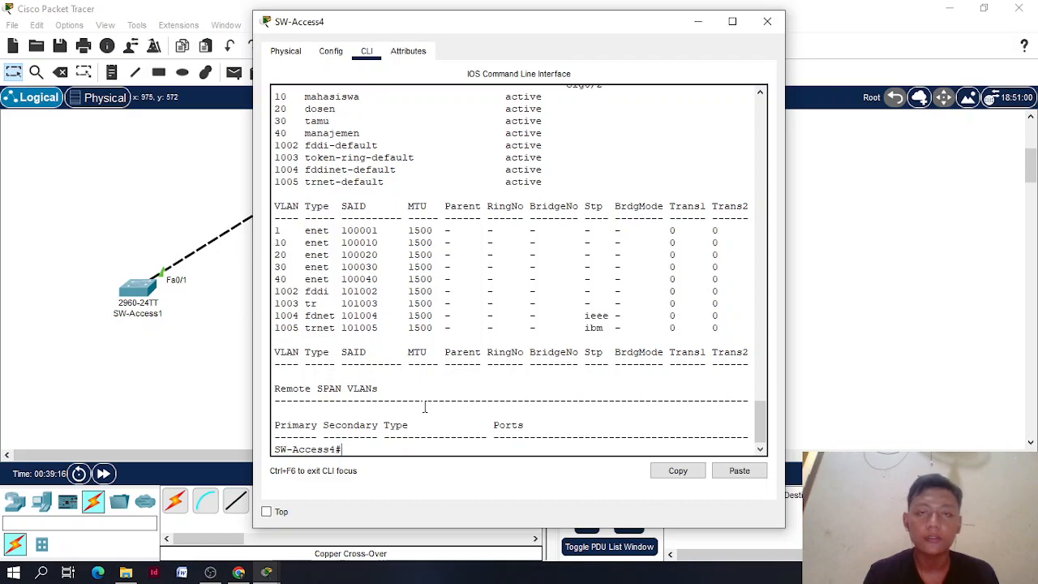
left_click_drag(508, 27, 631, 42)
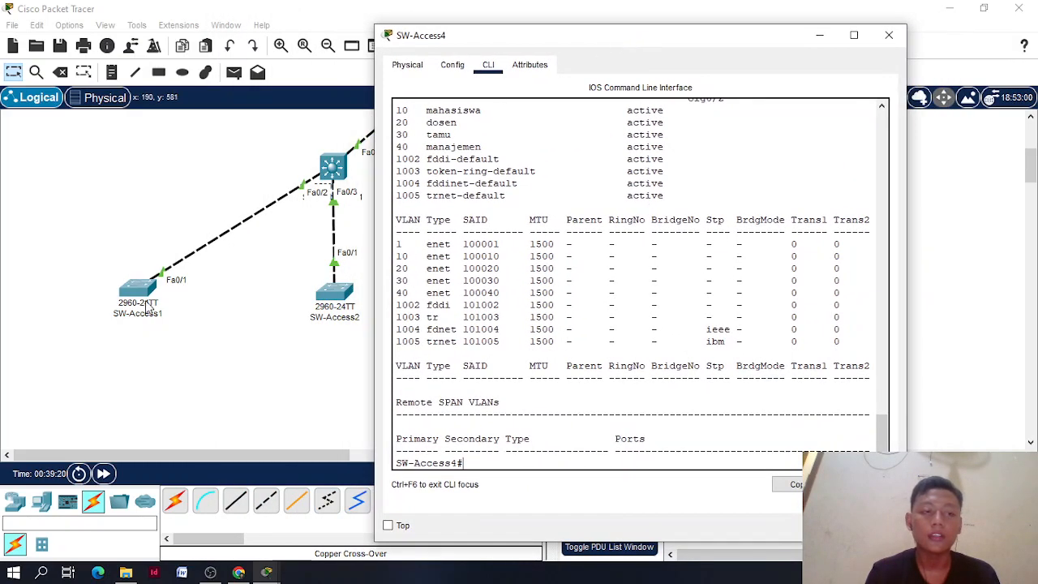
left_click_drag(541, 43, 284, 27)
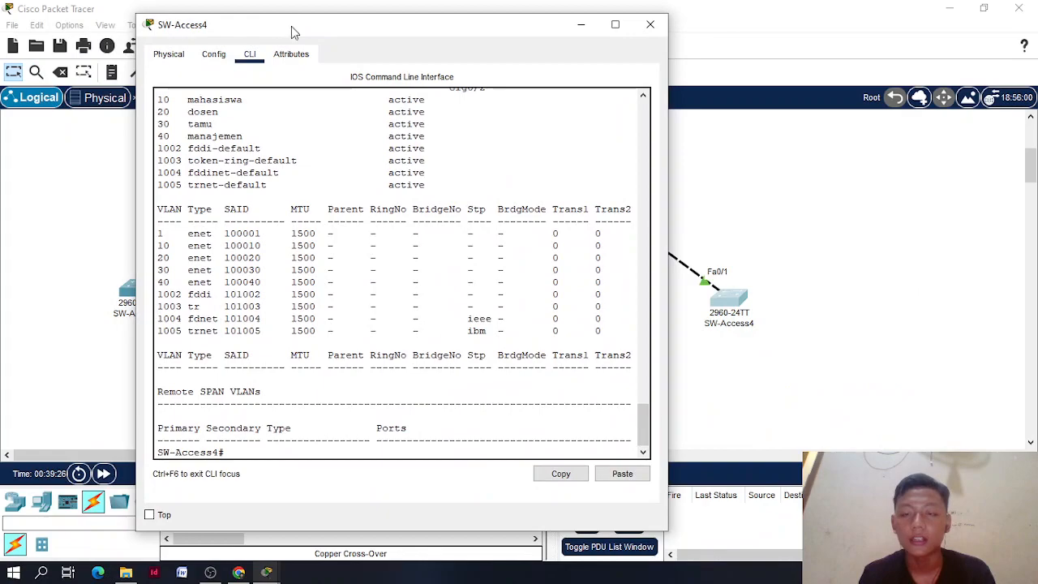
left_click_drag(482, 29, 511, 30)
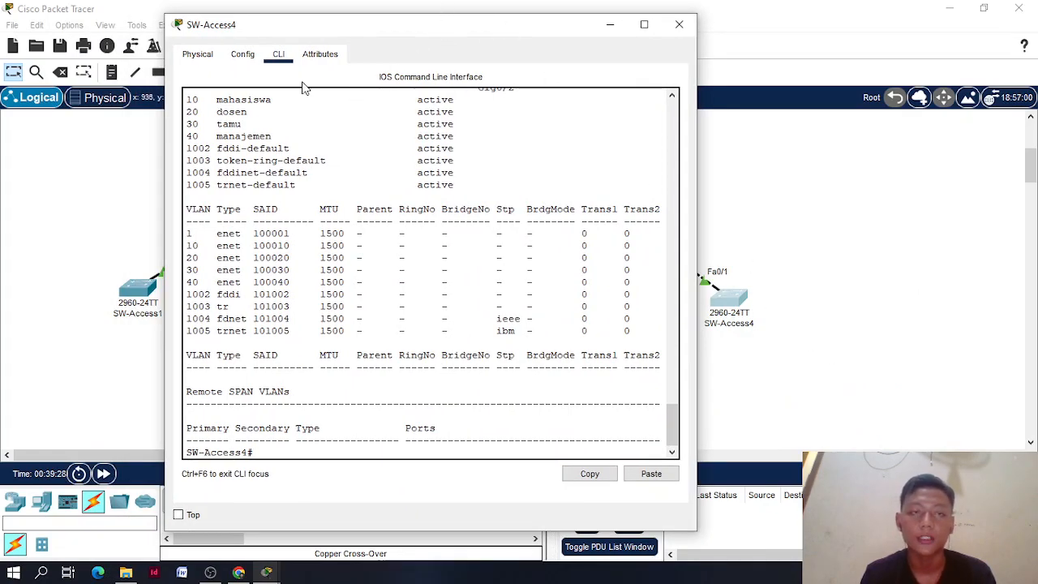
left_click(197, 54)
left_click(242, 53)
left_click(278, 55)
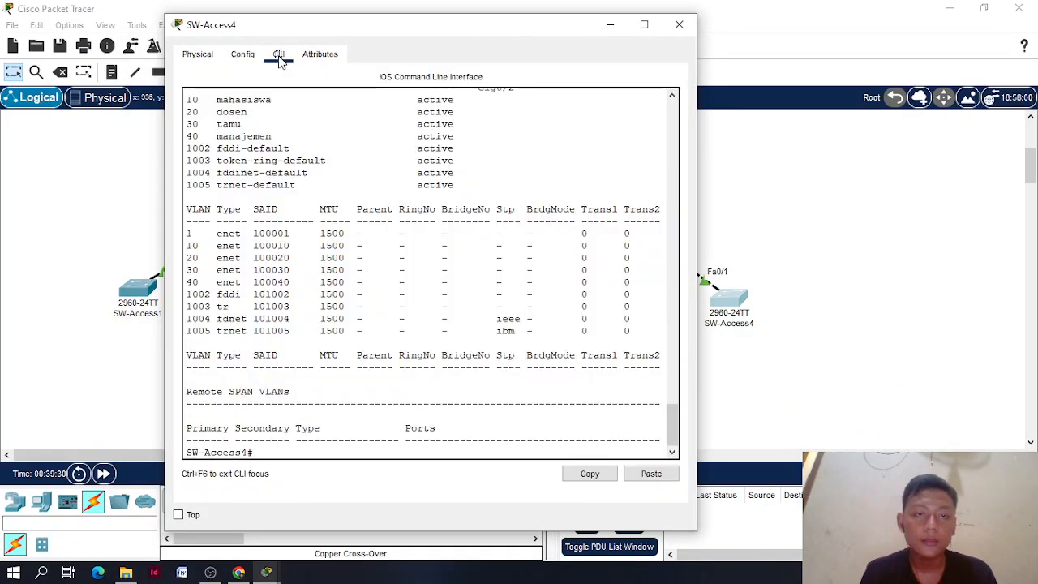
Bring SW-Access4 into view beside its command line and try to select interface fa 0/2-11 from privileged mode
left_click_drag(376, 34, 640, 21)
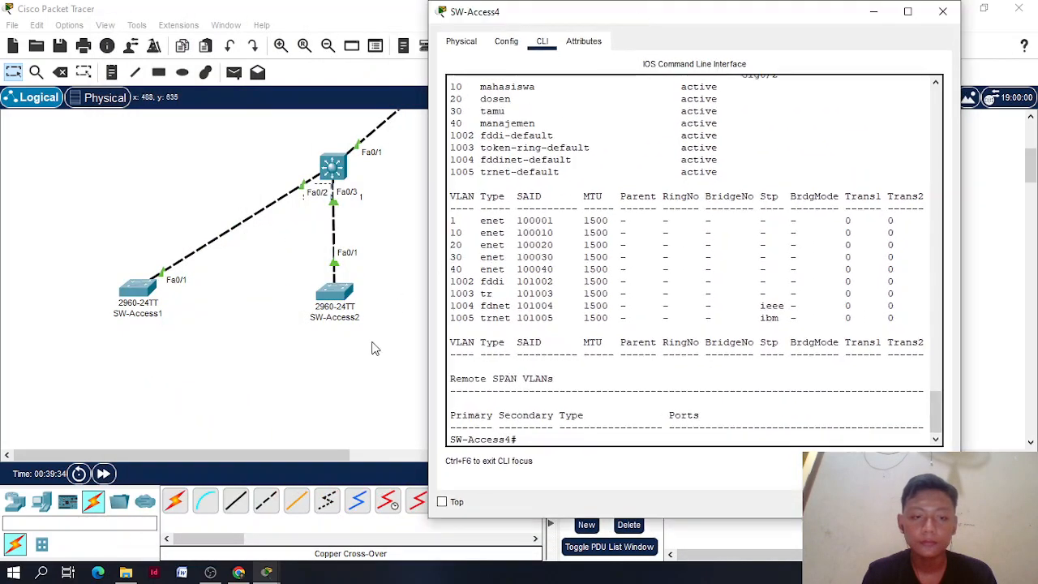
left_click_drag(320, 455, 472, 455)
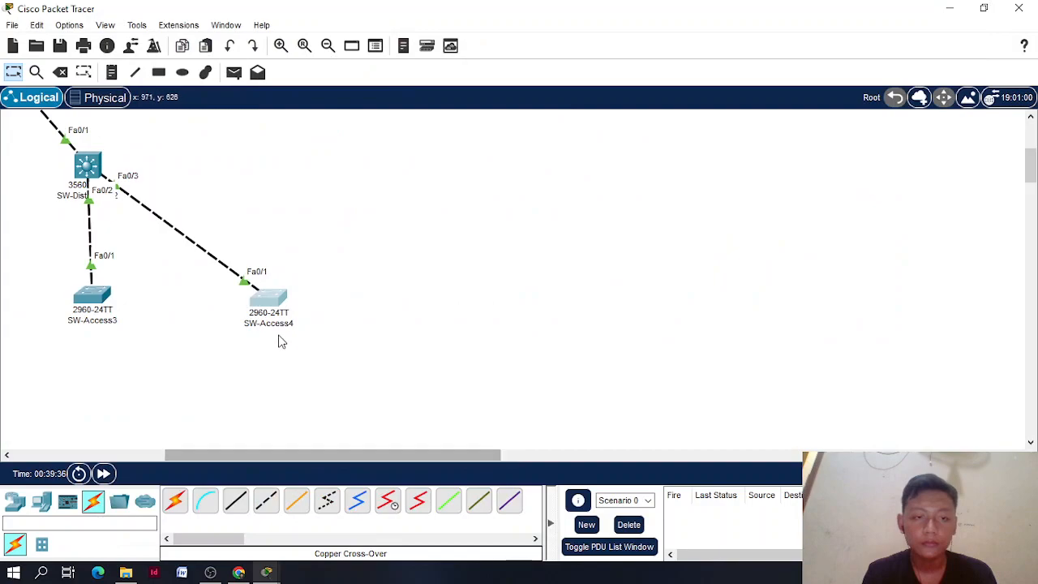
left_click(269, 300)
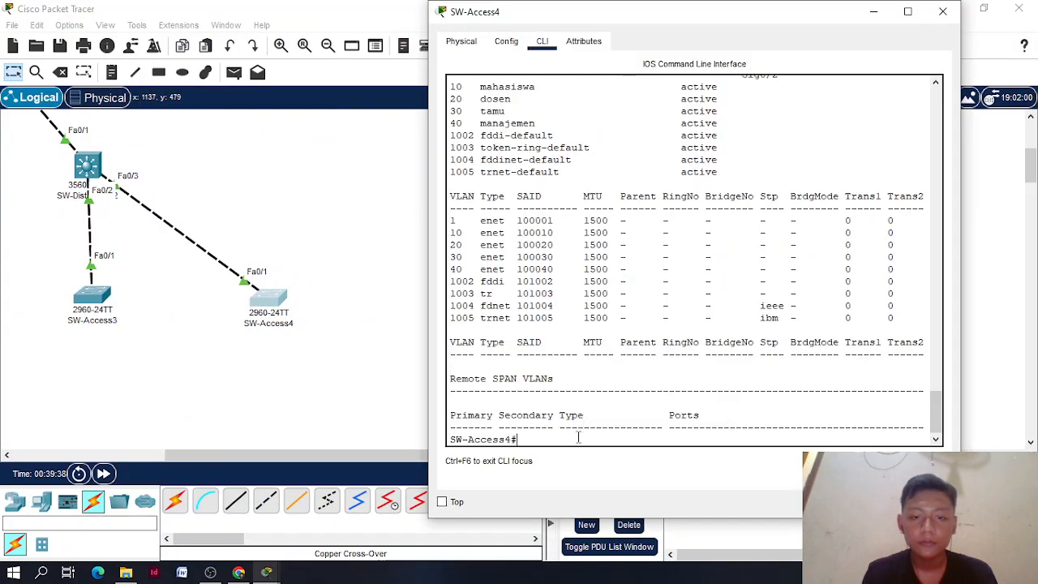
type("int fa")
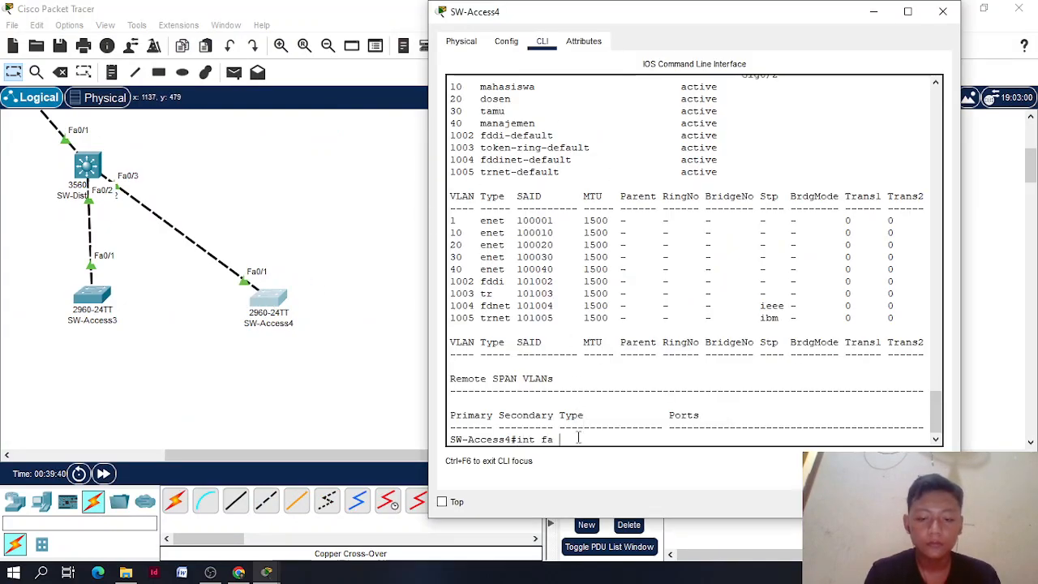
type(" 0/")
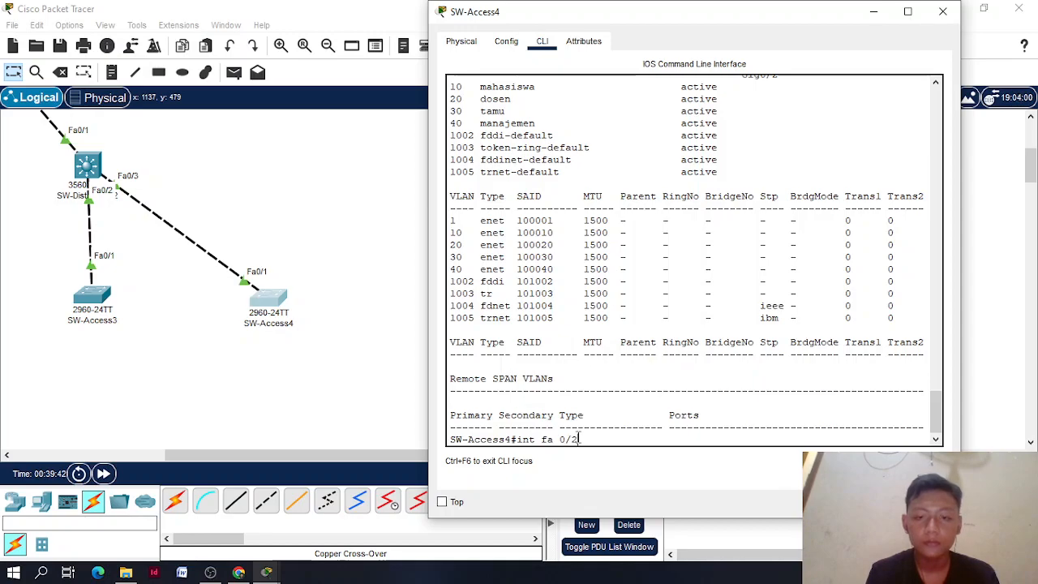
type("2-11")
key("Return")
Enter global configuration mode on SW-Access4 and select the interface range fa0/2-11
type("conf term")
key("Return")
type("do sh vlan")
key("BackSpace")
key("BackSpace")
key("BackSpace")
key("BackSpace")
key("BackSpace")
key("BackSpace")
key("BackSpace")
key("BackSpace")
key("BackSpace")
key("BackSpace")
type("int fa")
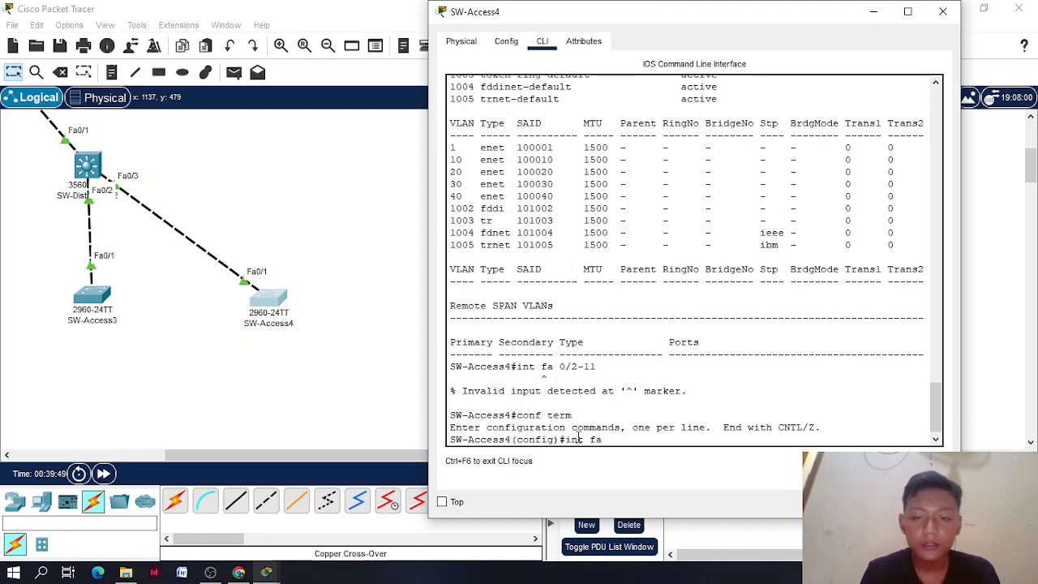
type("0/1-11")
key("Return")
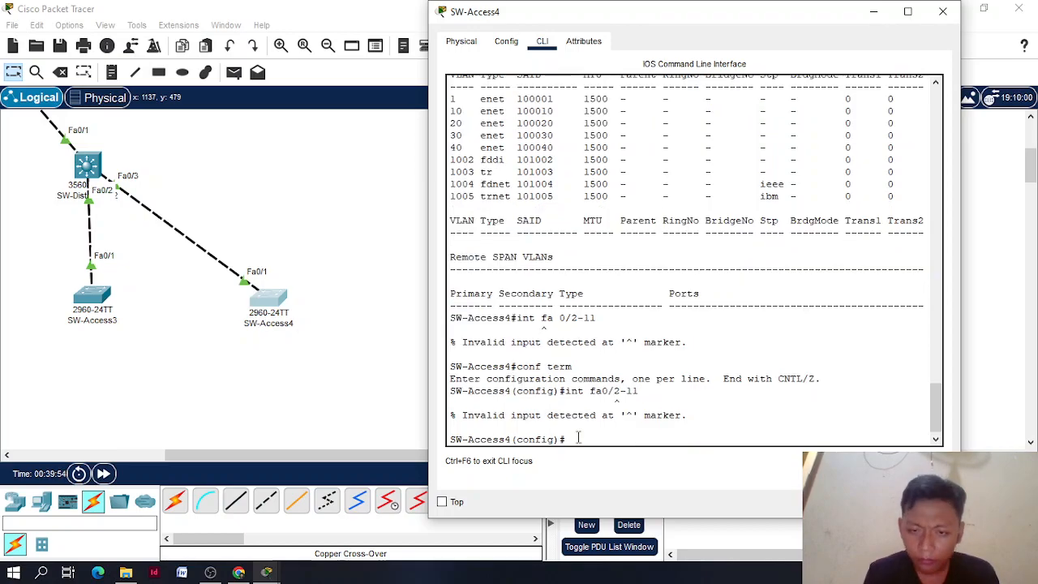
key("Up")
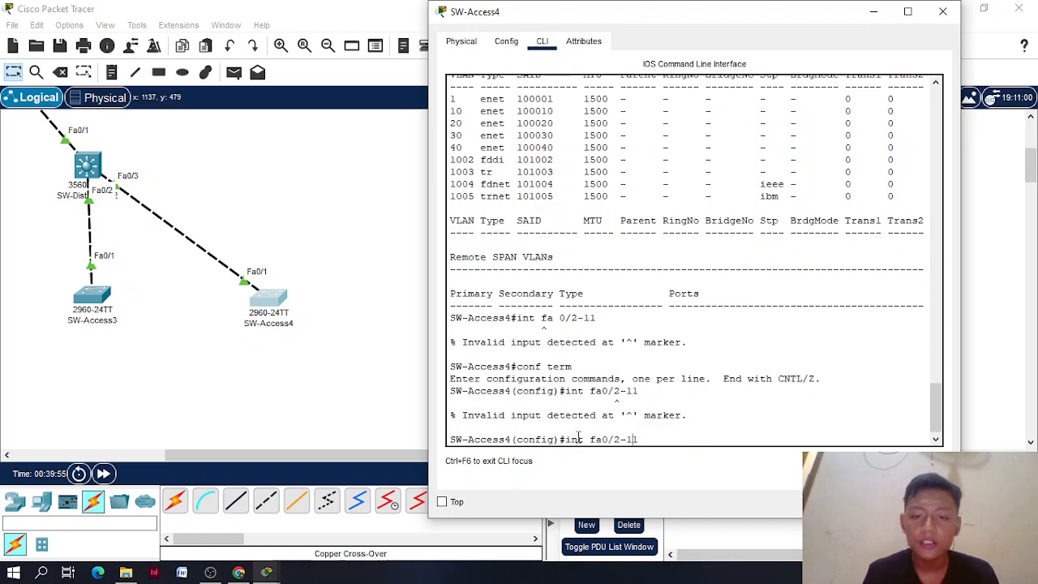
type("range")
key("Return")
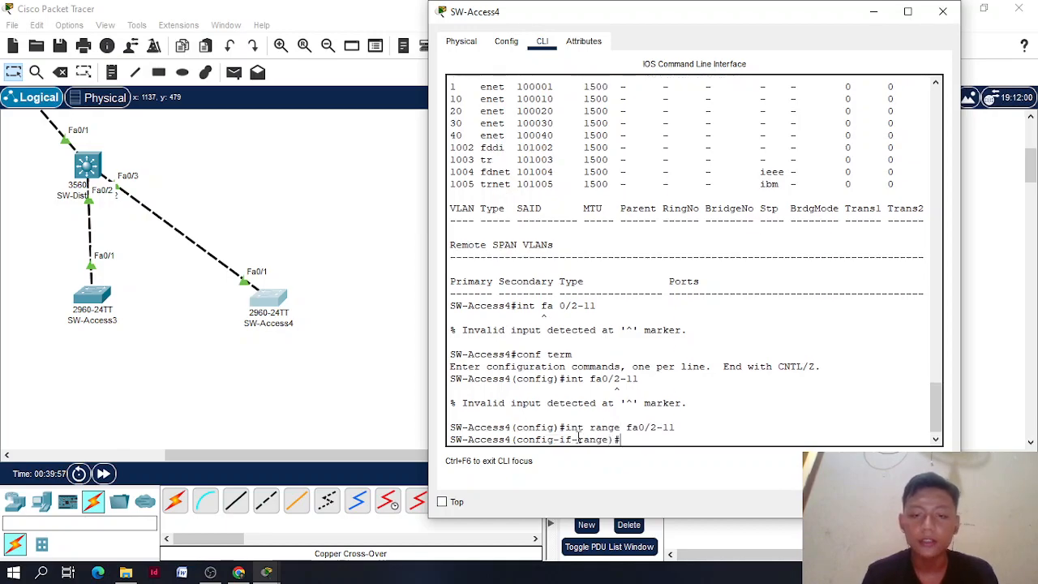
Set the ports fa0/2-11 to access mode and assign them to VLAN 10
type("swit")
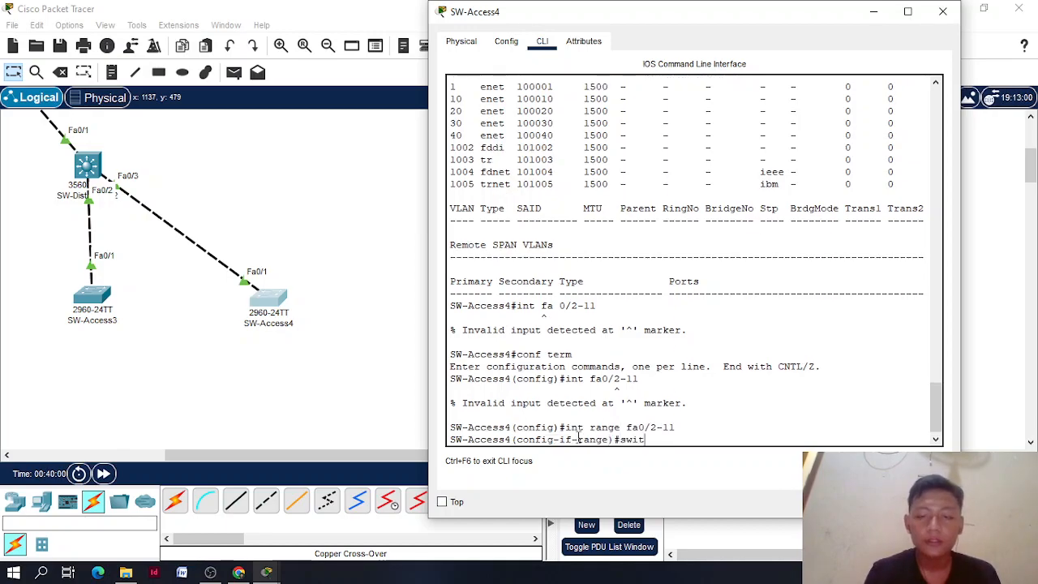
type("chport mode access")
key("Return")
type("switchport access")
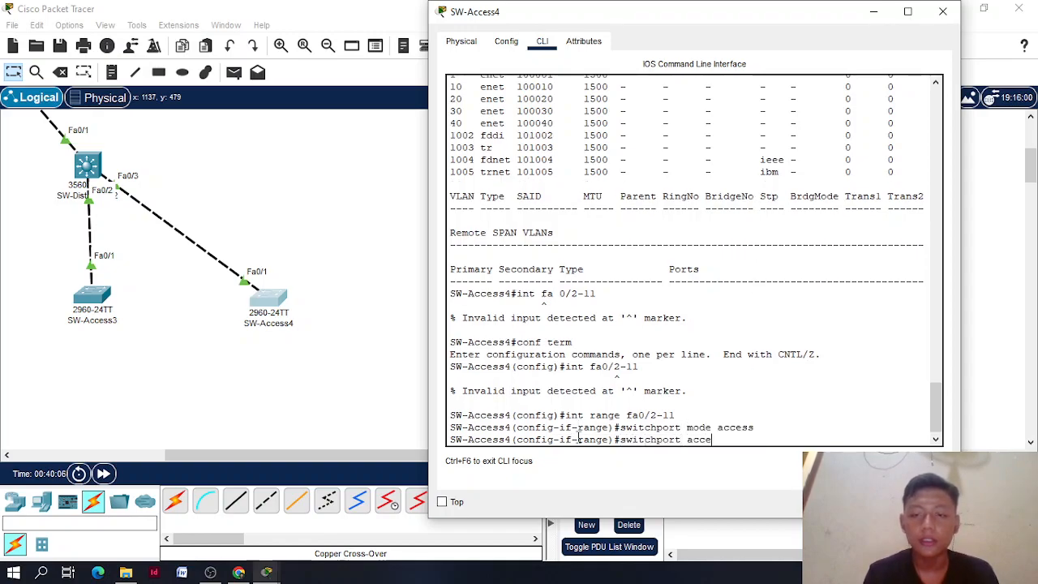
type(" vlan 10")
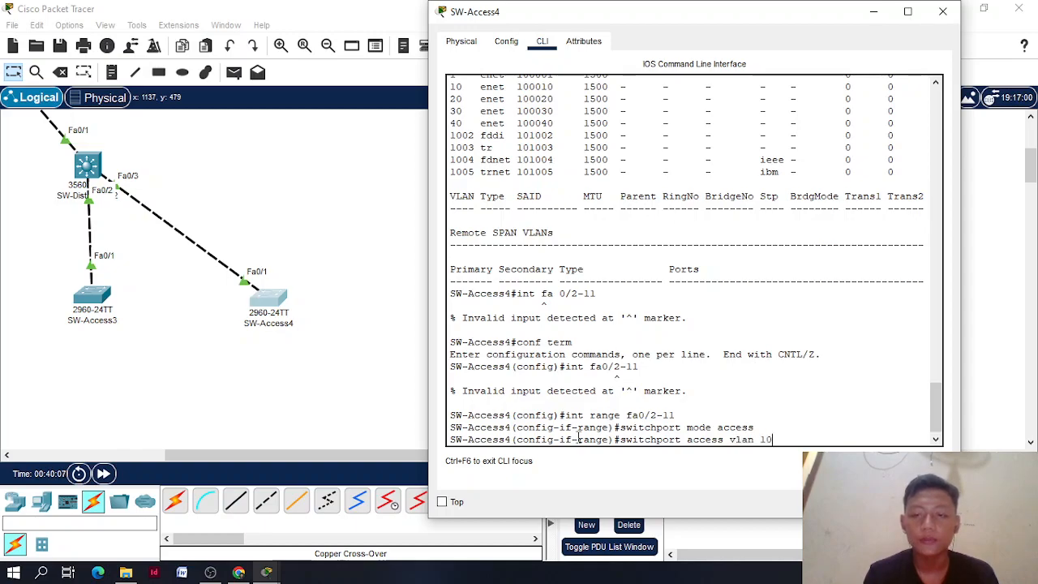
key("Return")
Select the interface range fa0/12-16 on SW-Access4 for configuration
type("int fa0/2-11")
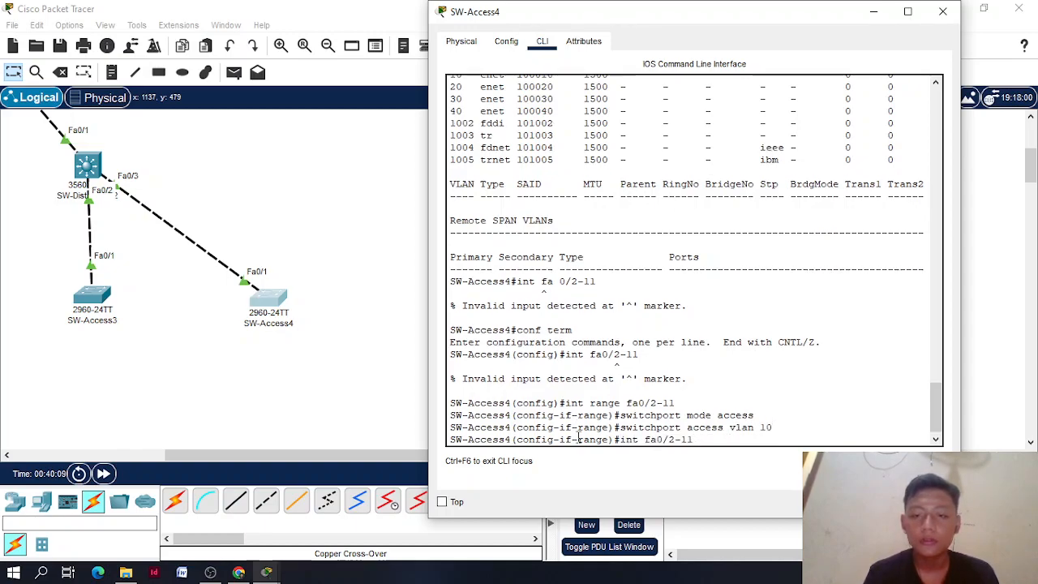
key("BackSpace")
type("12")
key("Right")
key("Right")
key("Right")
key("BackSpace")
type("6")
key("Return")
key("Up")
key("Left")
key("Left")
key("Left")
key("Left")
key("Left")
key("Left")
key("Left")
type("range")
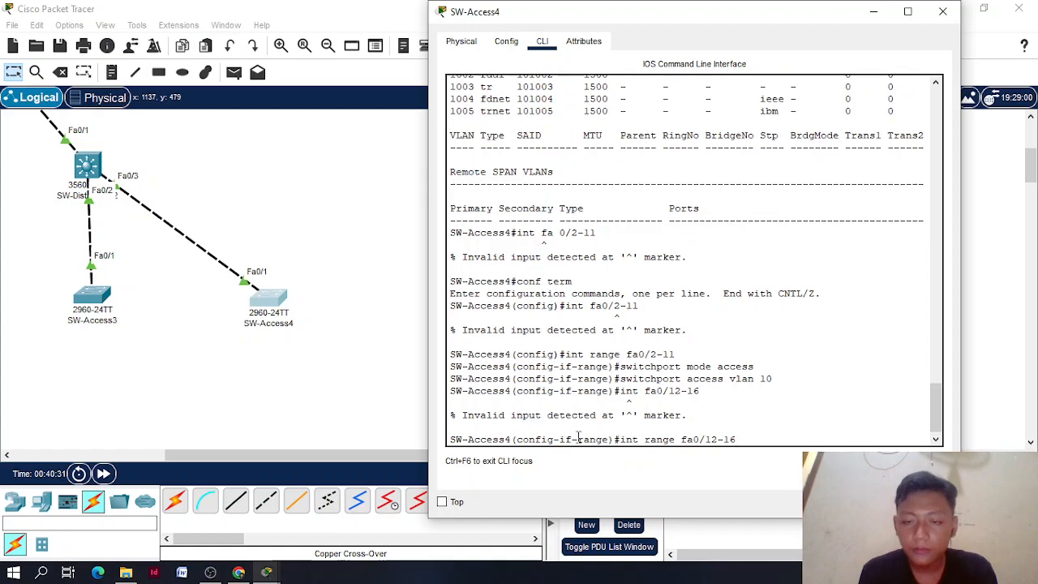
key("Return")
Set the ports fa0/12-16 to access mode, assign them to VLAN 20 and exit the range configuration
type("switchport mode access")
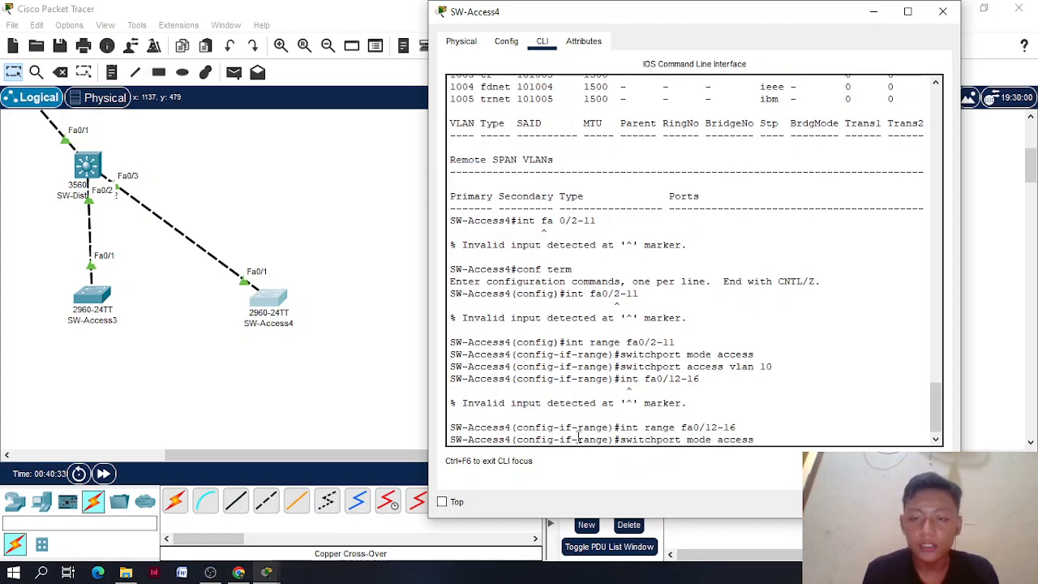
key("Return")
key("Up")
key("Up")
key("Up")
key("BackSpace")
key("BackSpace")
type("20")
key("Return")
type("exit")
key("Return")
key("Return")
Select the interface range fa0/17-21 on SW-Access4 for configuration
type("exit")
key("Up")
key("Up")
key("Up")
key("Down")
key("BackSpace")
type("7")
key("Right")
key("Right")
key("Right")
key("BackSpace")
key("BackSpace")
type("21")
key("Return")
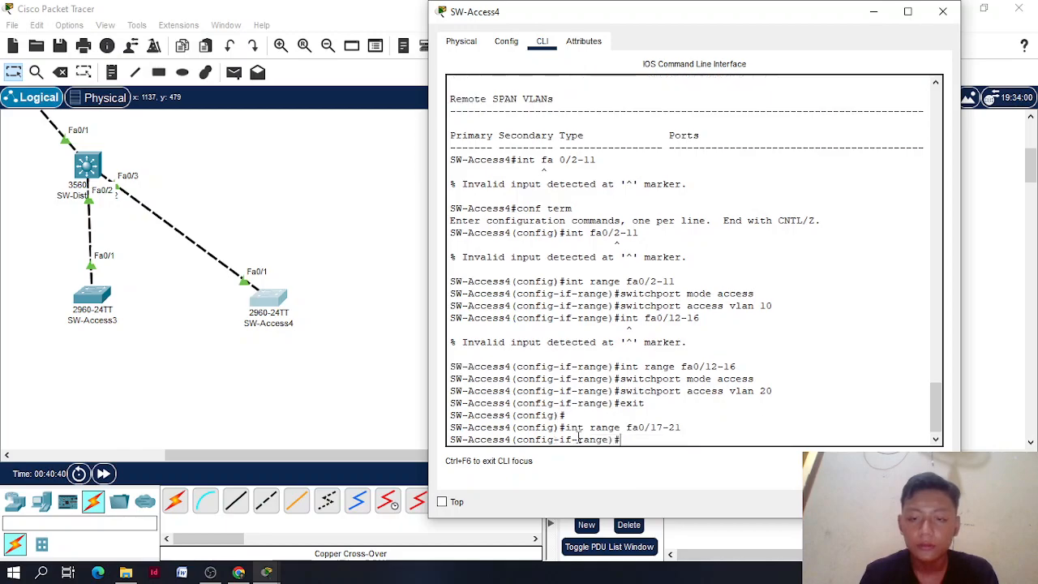
Set the ports fa0/17-21 to access mode, assign them to VLAN 30 and exit the range configuration
type("switchp")
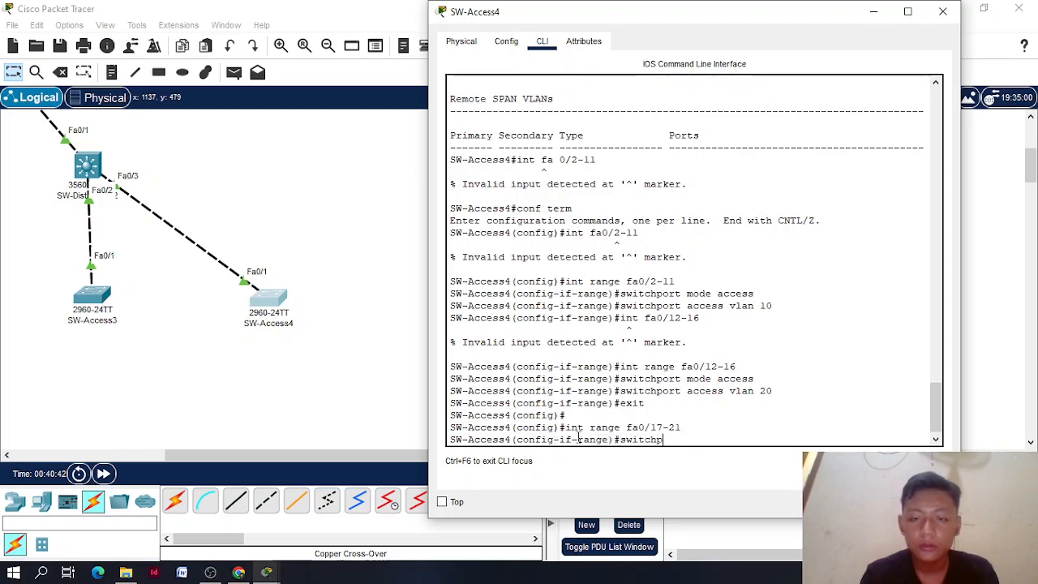
type("ort mode acce")
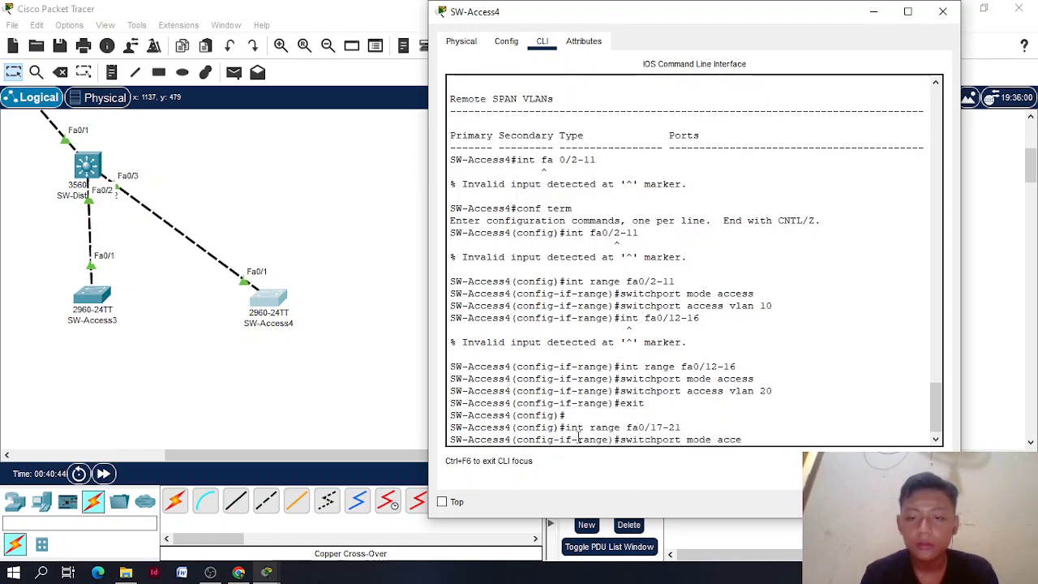
type("ss")
key("Return")
key("Up")
key("Up")
key("Up")
key("Up")
key("BackSpace")
key("BackSpace")
type("30")
key("Return")
type("exit")
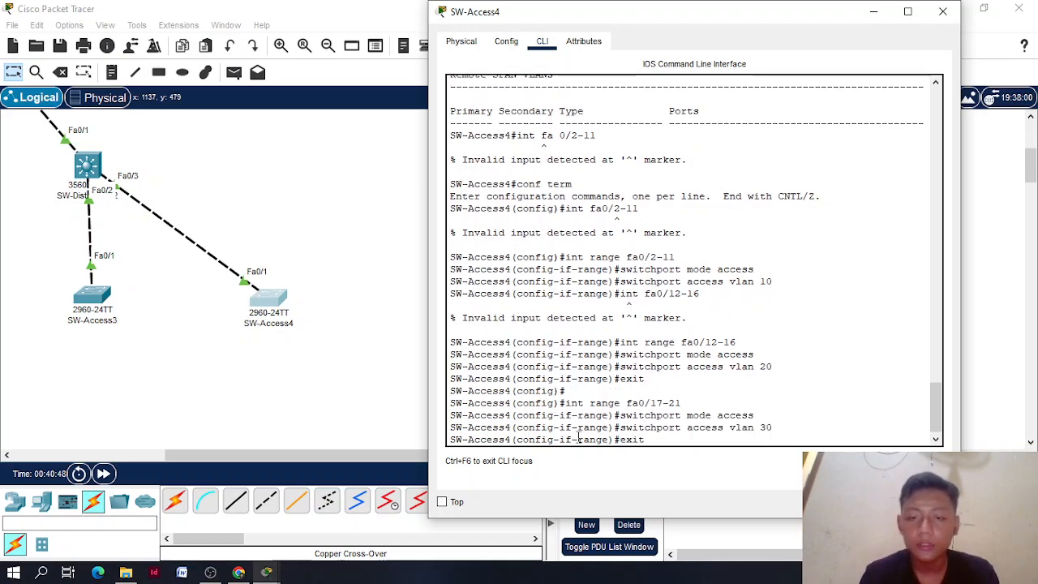
key("Return")
Select the single interface fa0/22 on SW-Access4 for configuration
key("Up")
key("Up")
key("Up")
key("Up")
key("Down")
key("Up")
key("BackSpace")
key("BackSpace")
key("BackSpace")
key("BackSpace")
key("BackSpace")
type("22")
key("BackSpace")
key("BackSpace")
key("BackSpace")
key("BackSpace")
key("BackSpace")
key("BackSpace")
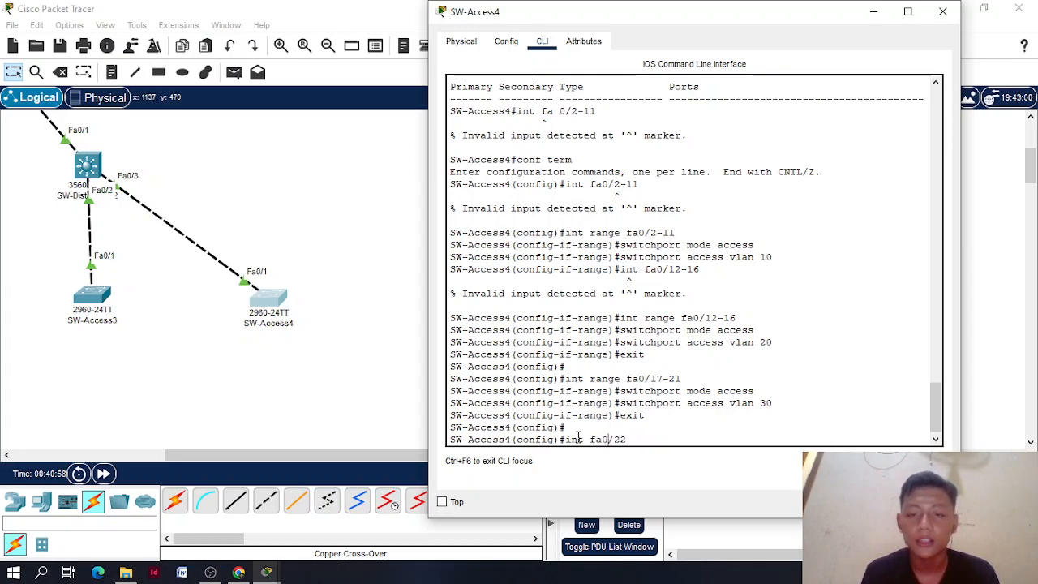
key("Return")
Set port fa0/22 to access mode and assign it to VLAN 40
type("switchport mode access")
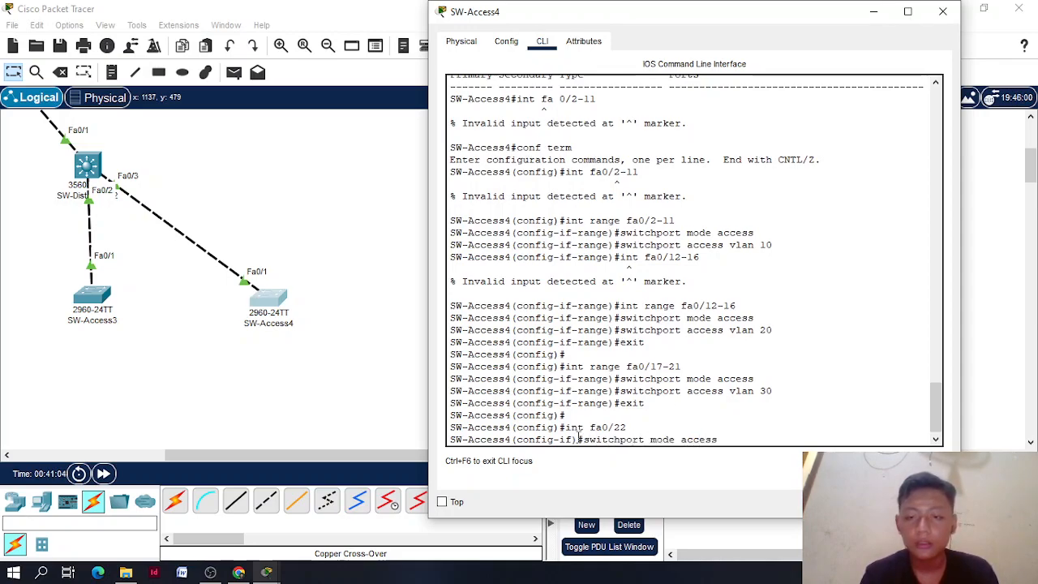
key("Return")
type("switchport access vlan 30")
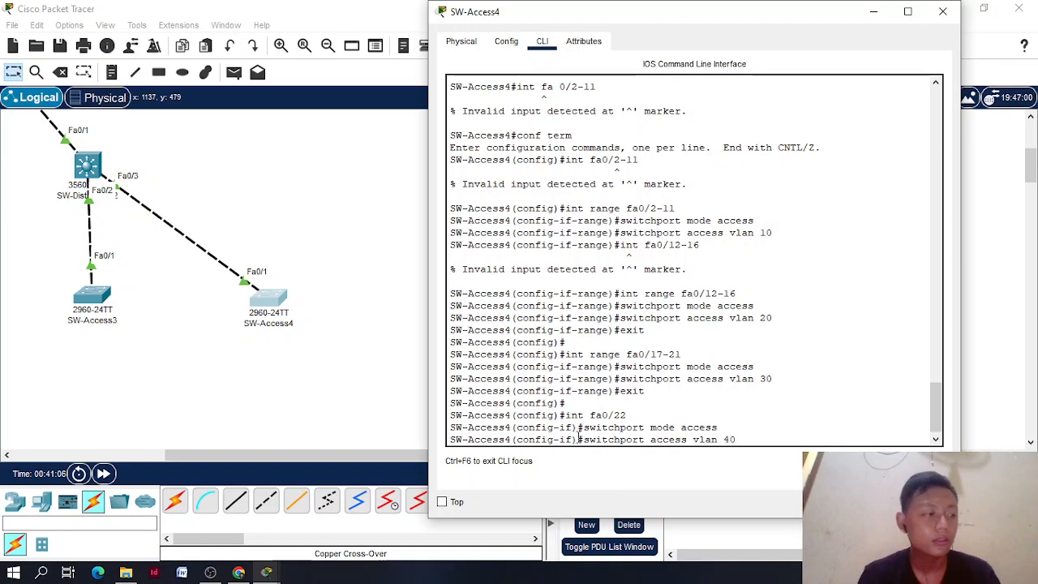
key("Return")
Select the single interface fa0/24 on SW-Access4 for configuration
key("Up")
key("Up")
key("Up")
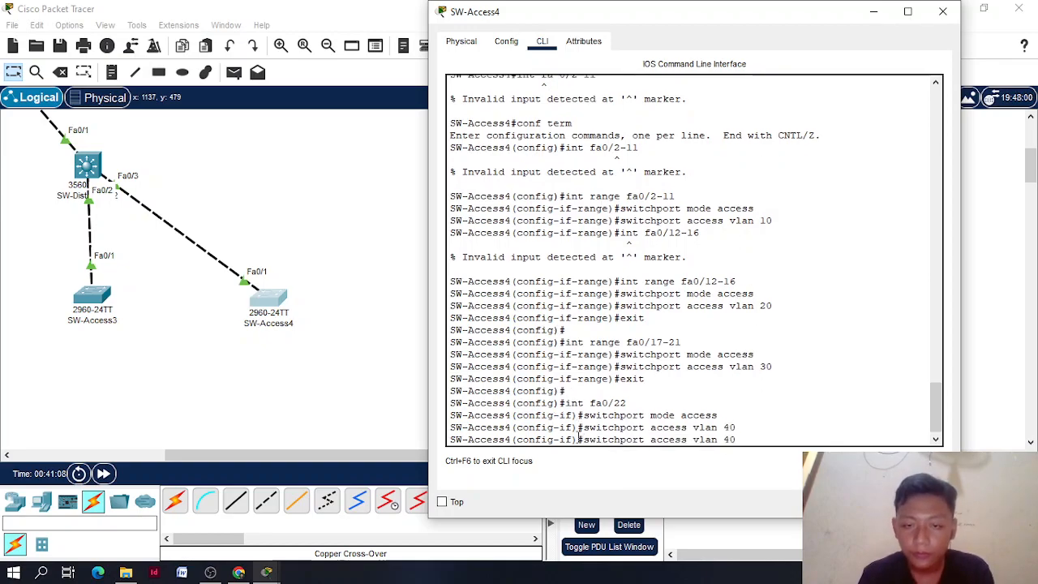
key("BackSpace")
type("4")
key("Return")
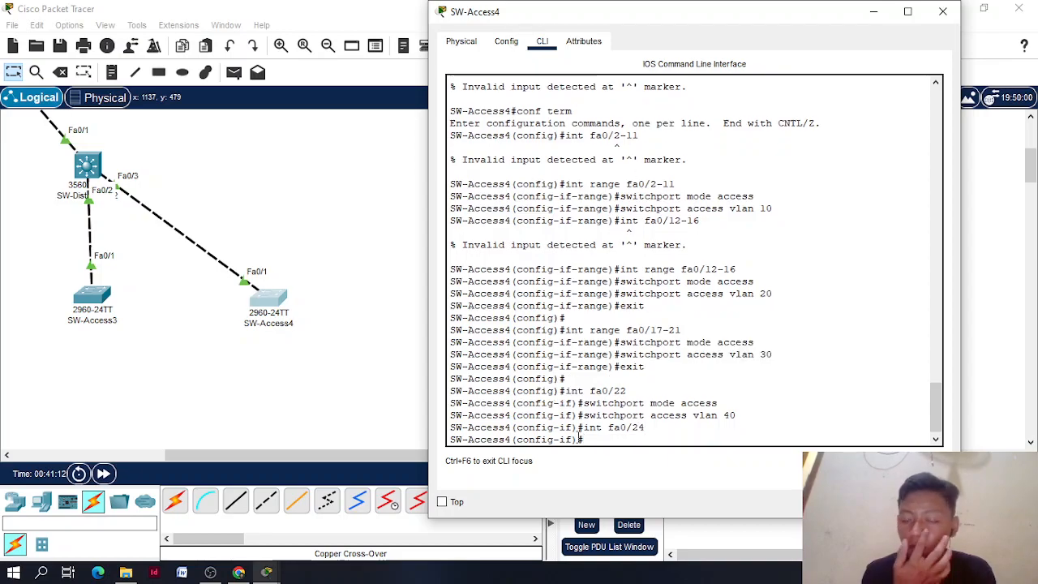
Set port fa0/24 to access mode and assign it to VLAN 1
key("Up")
key("Up")
key("Up")
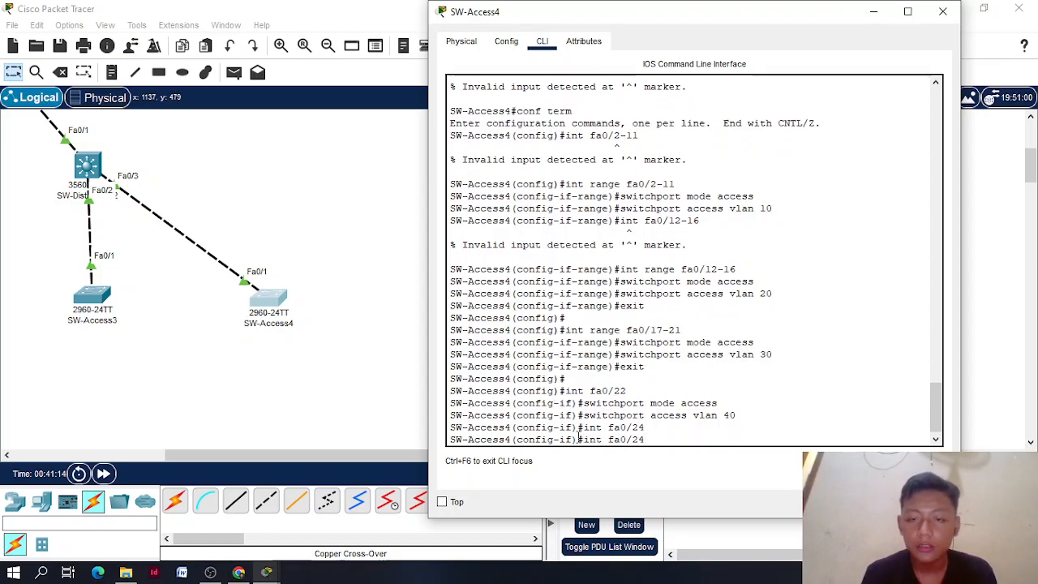
key("Return")
key("Up")
key("Up")
key("Up")
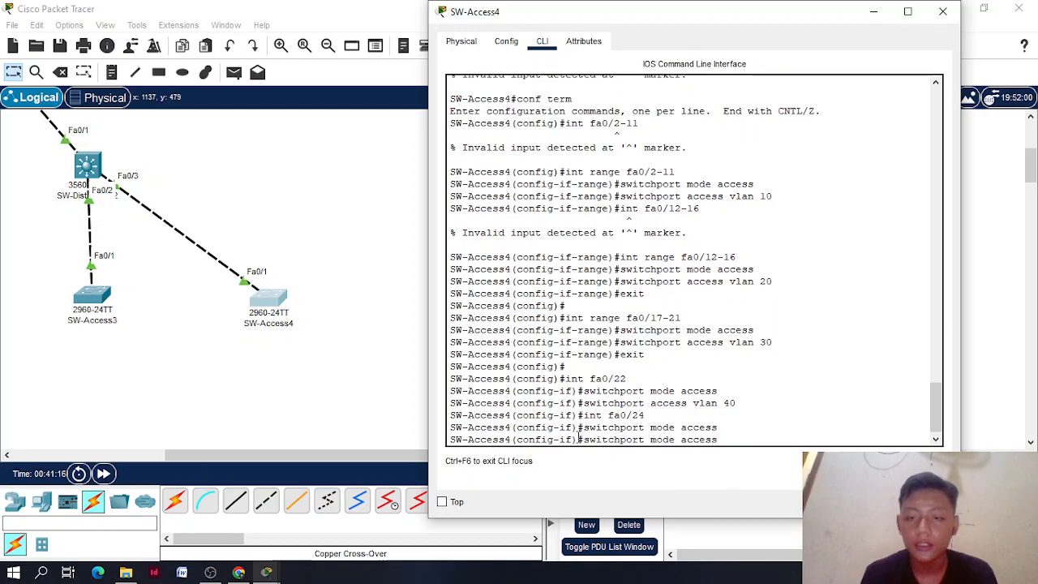
key("BackSpace")
type("1")
key("Return")
Exit interface and global configuration on SW-Access4, returning to privileged mode
type("exit")
key("Return")
key("Return")
type("exit")
key("Return")
key("Return")
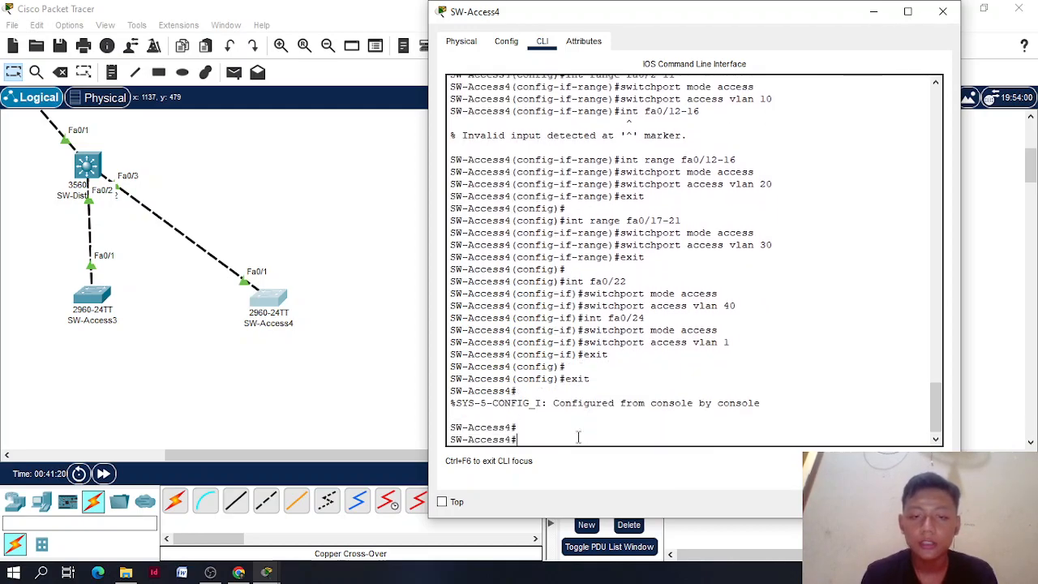
Display SW-Access4's full running configuration with sh run to check the VLAN assignments of its ports
type("sh run")
key("Return")
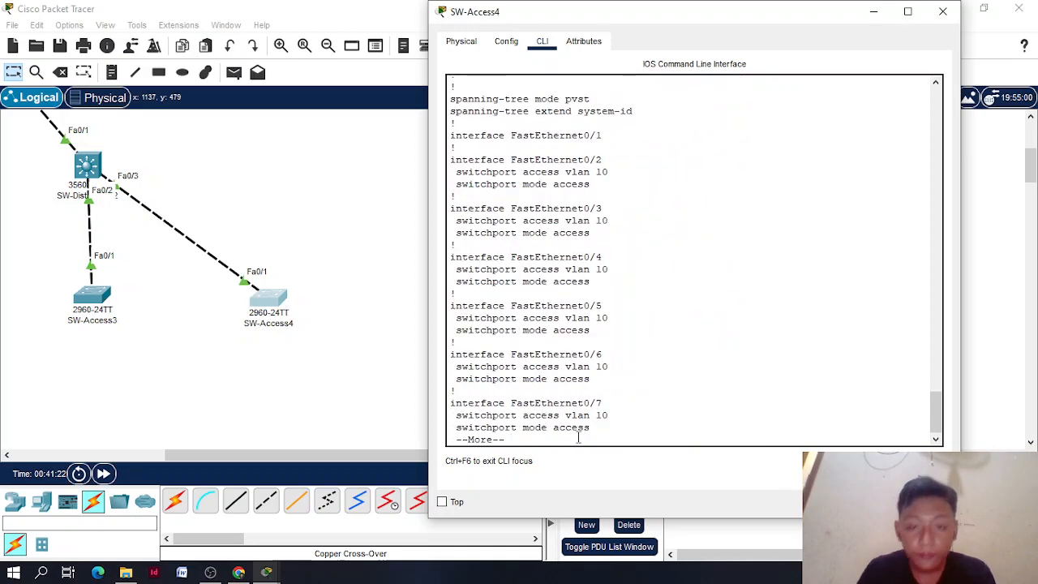
key("space")
key("space")
key("space")
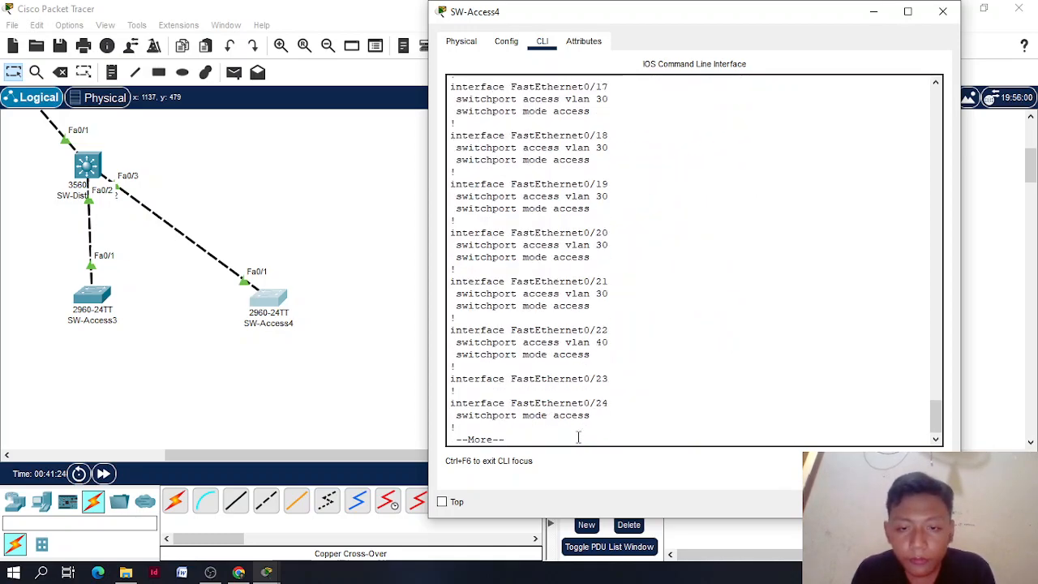
key("space")
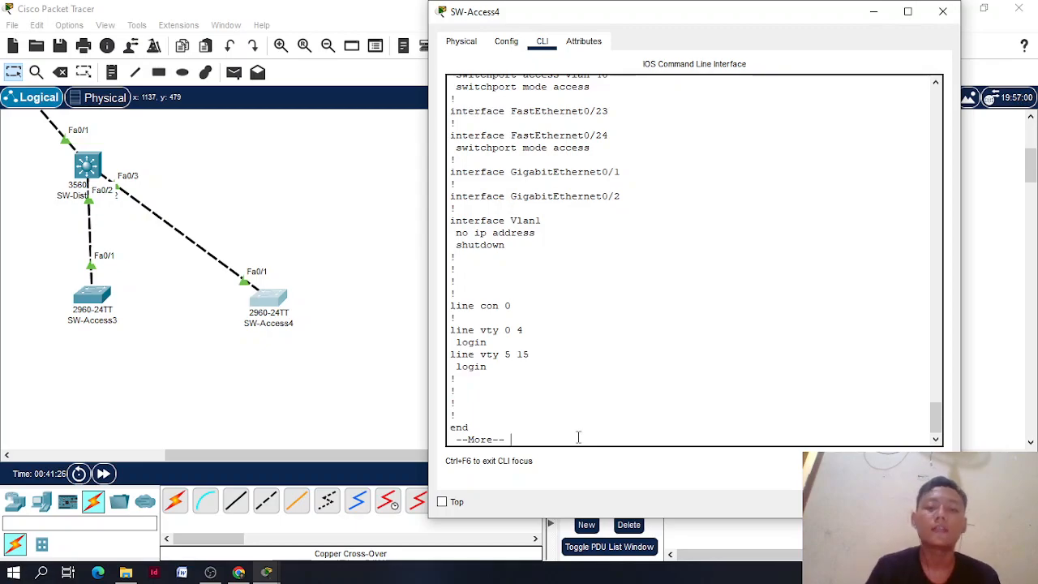
key("space")
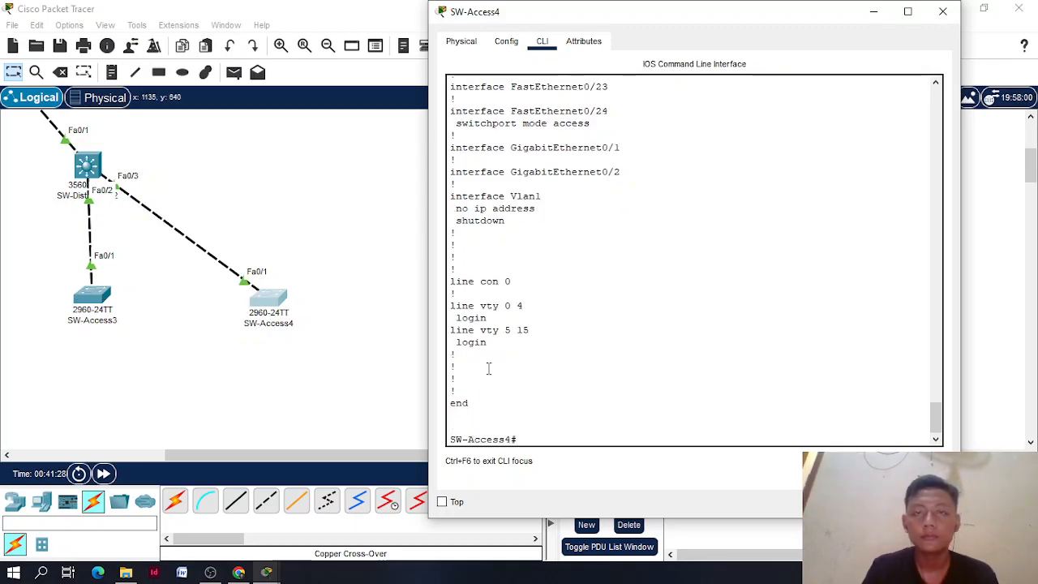
Review the DHCP pool settings on the DHCP Server, then minimize its window and return to the access switches
left_click_drag(302, 453, 146, 451)
scroll(186, 373, "up", 5)
left_click(182, 187)
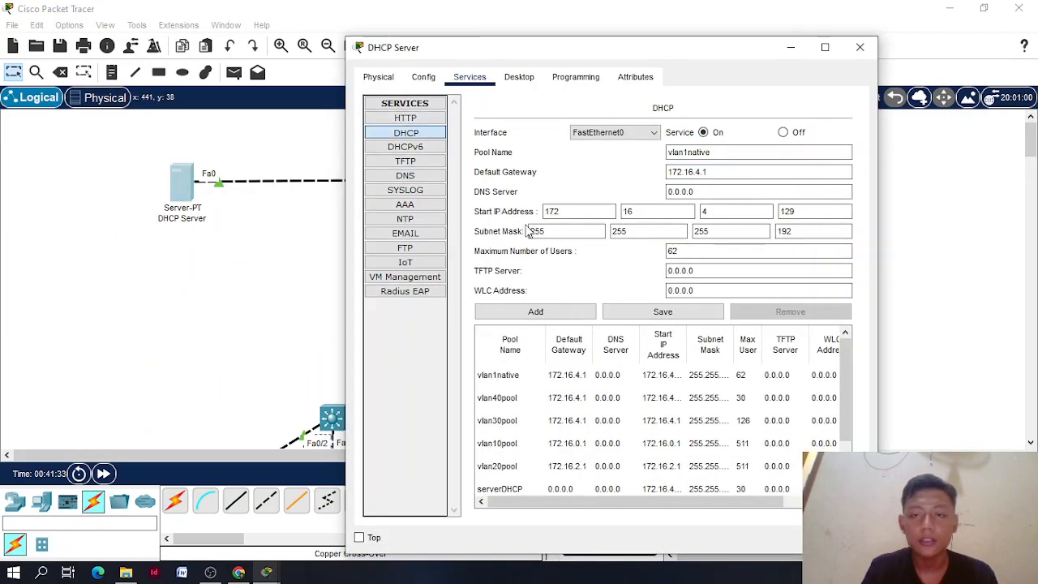
left_click(789, 52)
scroll(332, 262, "down", 5)
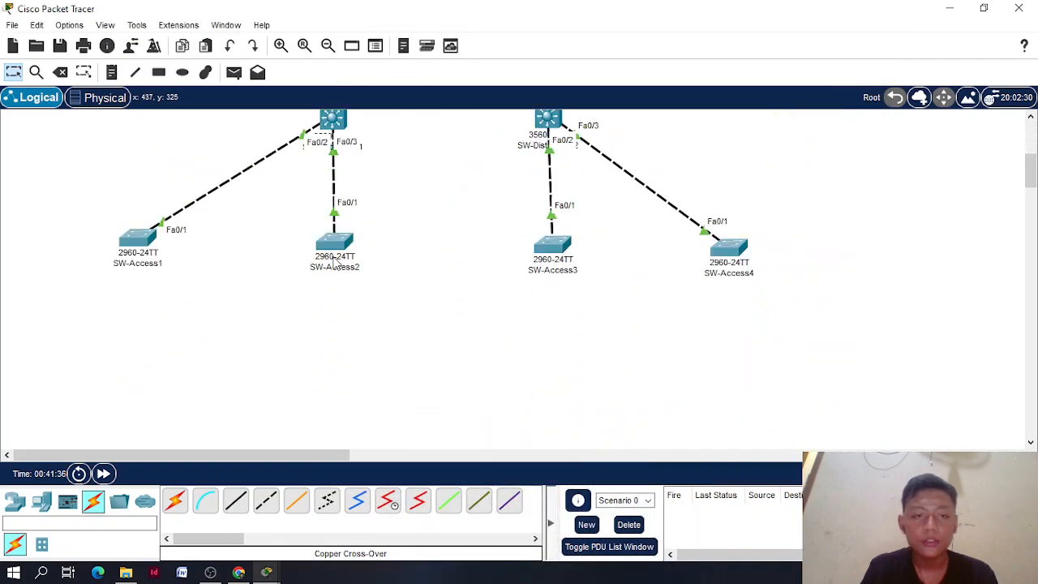
Switch to the browser and check the access-layer devices in the topology diagram of Project 1 RBJK -2023 (2).pdf, then return to Packet Tracer
left_click(14, 500)
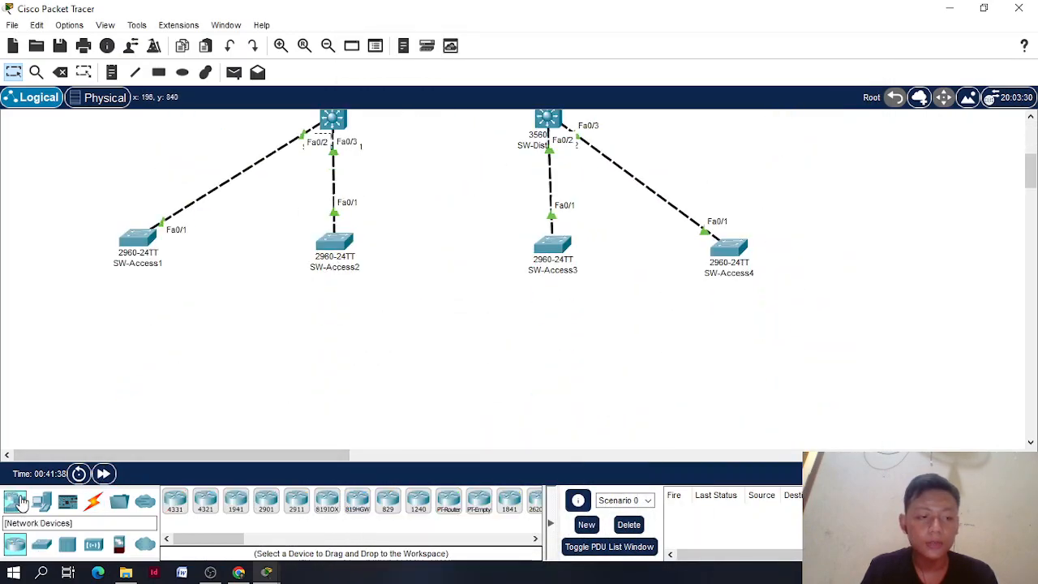
left_click(252, 573)
scroll(353, 344, "up", 5)
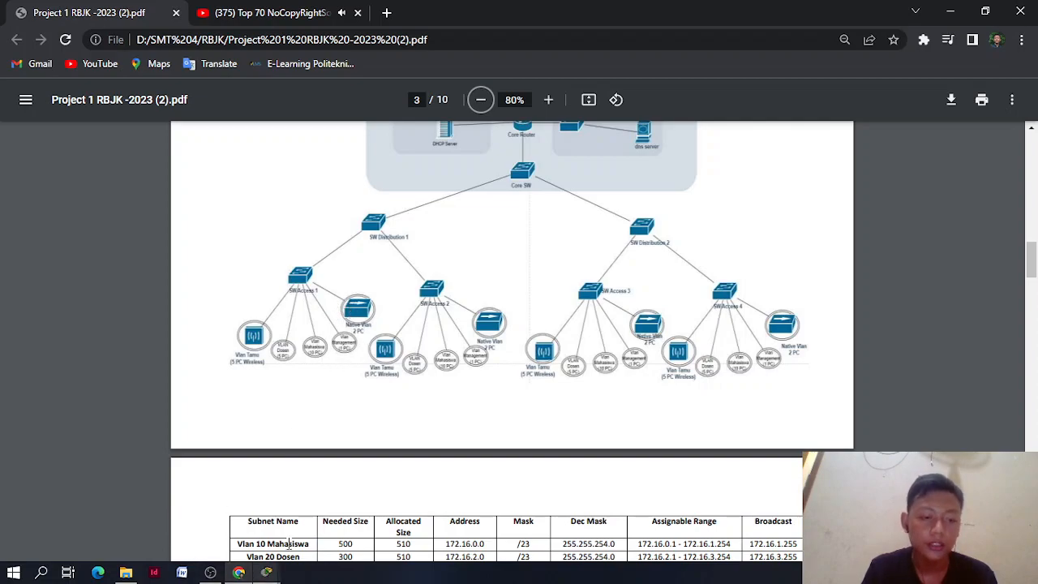
left_click(266, 573)
Place two PC-PT end devices, one above SW-Access1 and one to its upper left
left_click(113, 511)
scroll(168, 330, "down", 1)
scroll(168, 329, "up", 1)
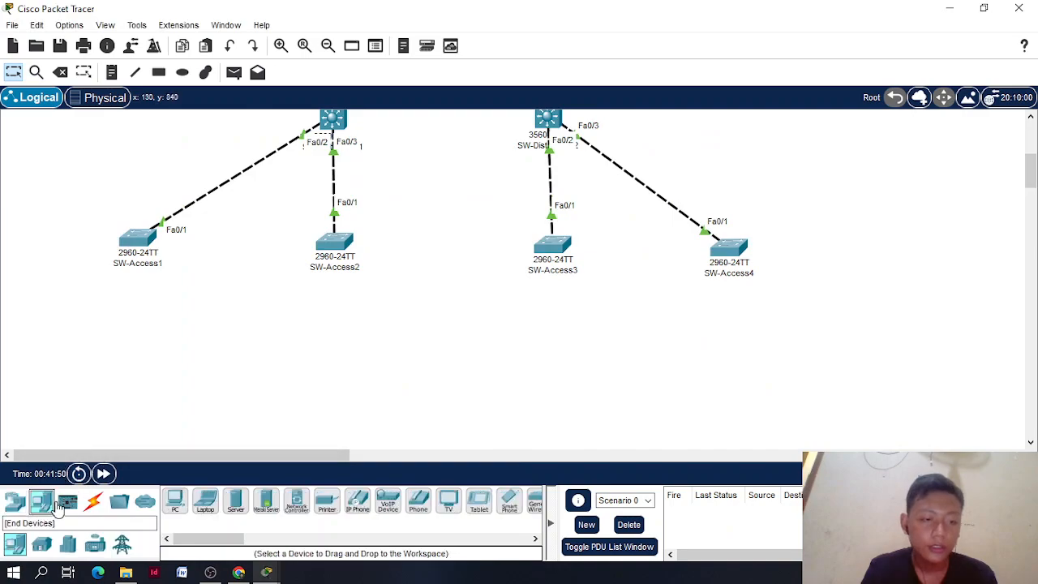
left_click(175, 501)
left_click(136, 126)
scroll(138, 150, "up", 2)
scroll(144, 176, "down", 2)
left_click(176, 501)
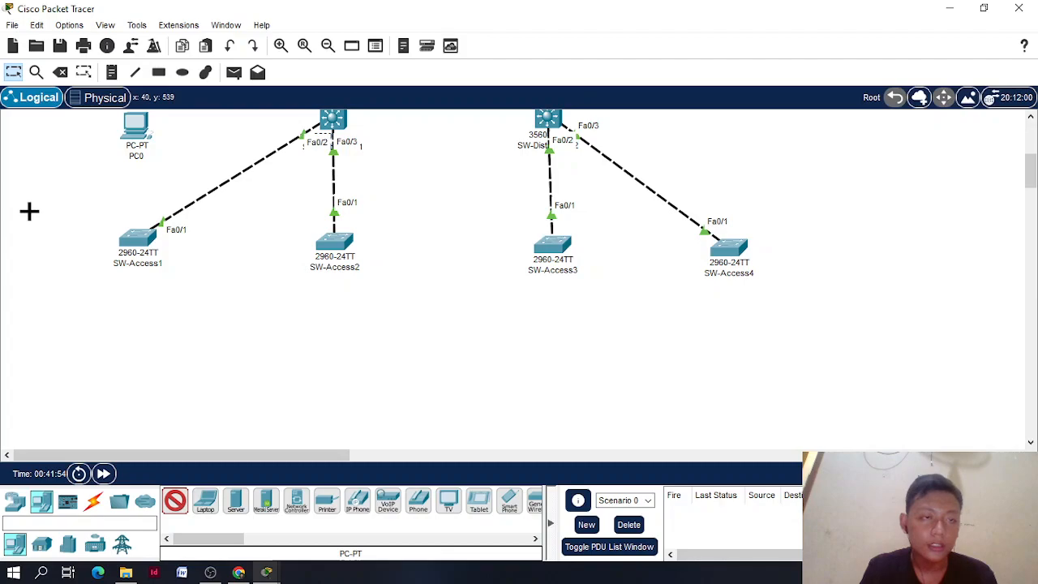
left_click(27, 145)
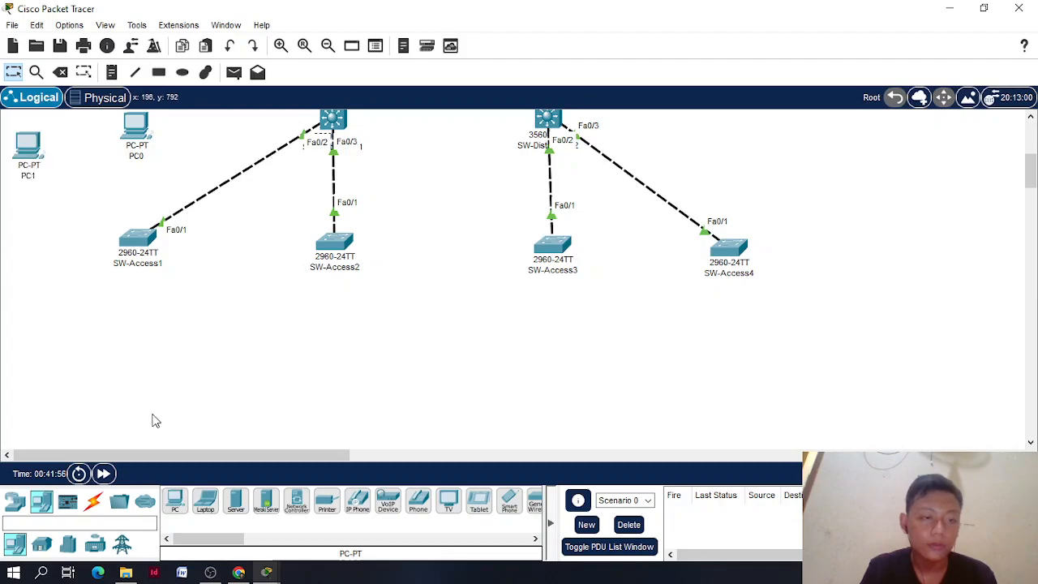
Place four laptops in a row, one well below each of the switches SW-Access1 to SW-Access4
left_click(205, 501)
left_click(83, 382)
left_click(331, 395)
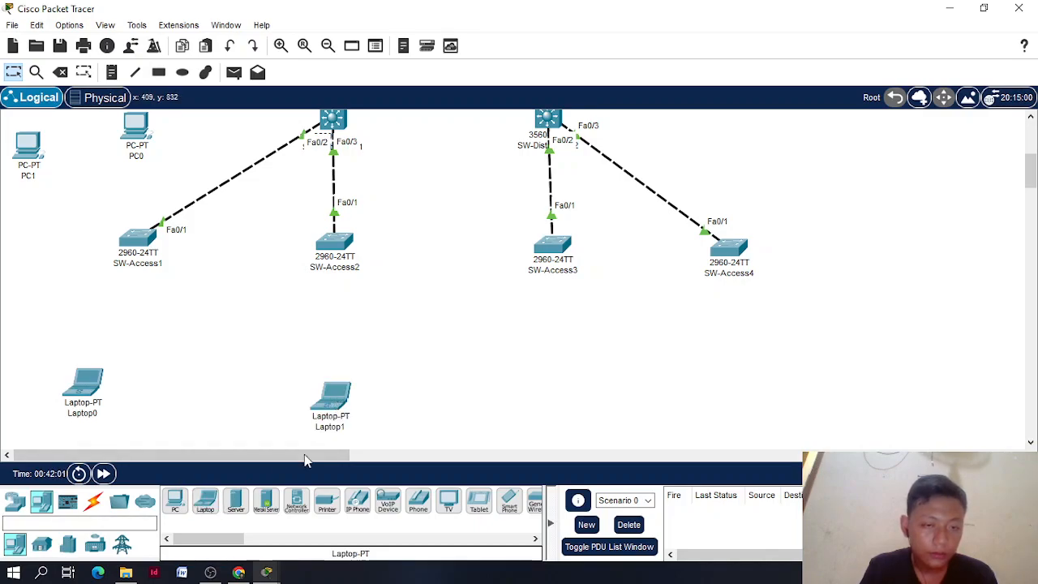
left_click(206, 503)
left_click(568, 392)
left_click(205, 503)
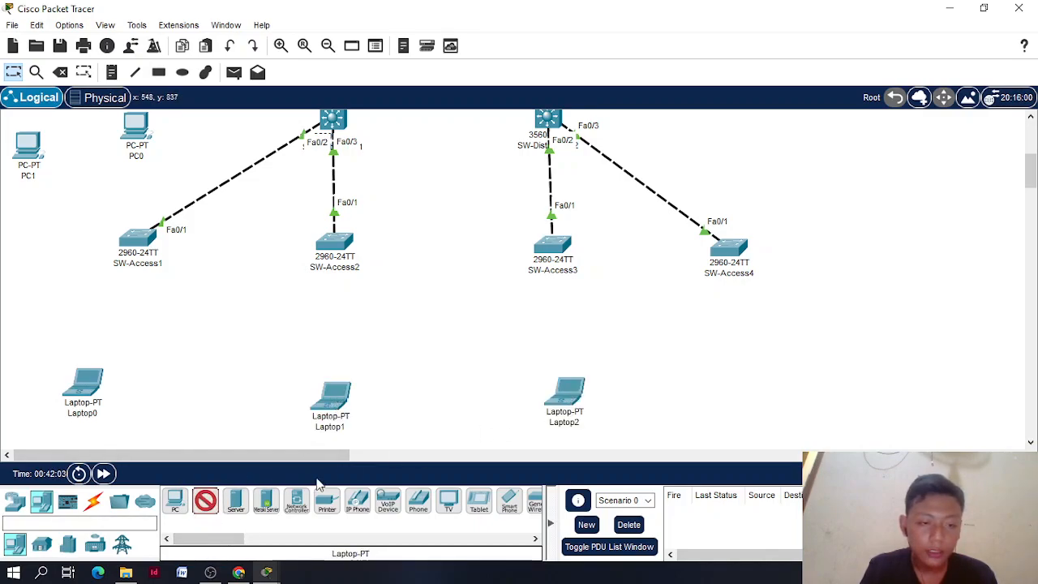
left_click(788, 396)
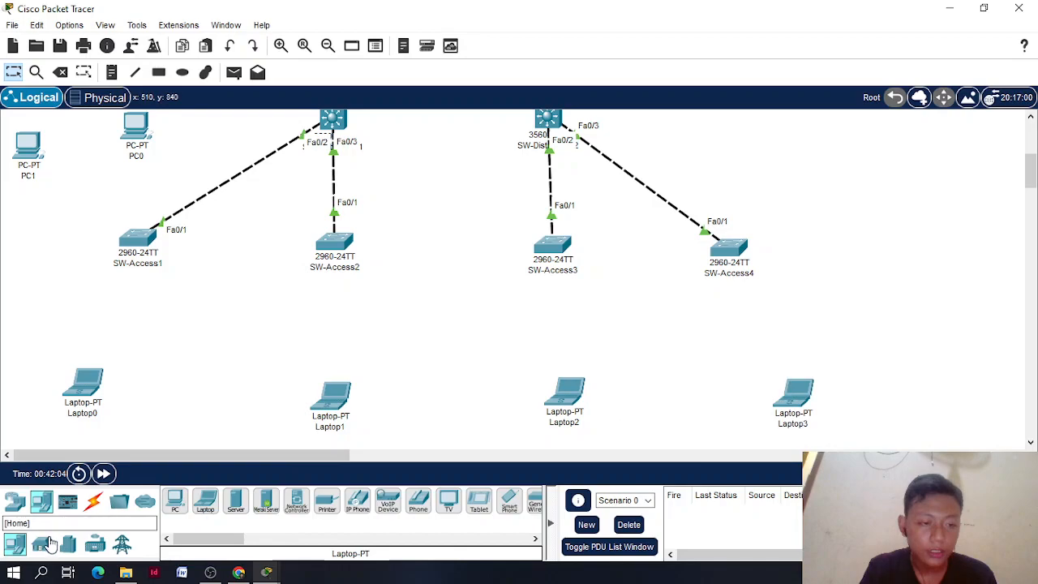
Place four 2960 switches, one between each access switch and the laptop below it
left_click(14, 501)
left_click(38, 547)
left_click(175, 501)
left_click(125, 308)
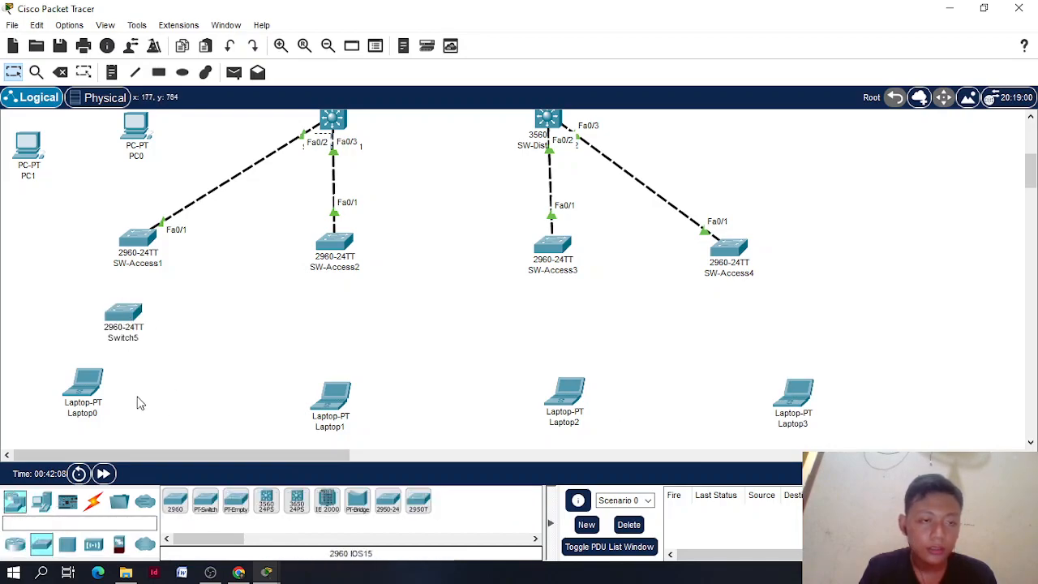
left_click(175, 501)
left_click(337, 325)
left_click(175, 501)
left_click(559, 321)
left_click(175, 501)
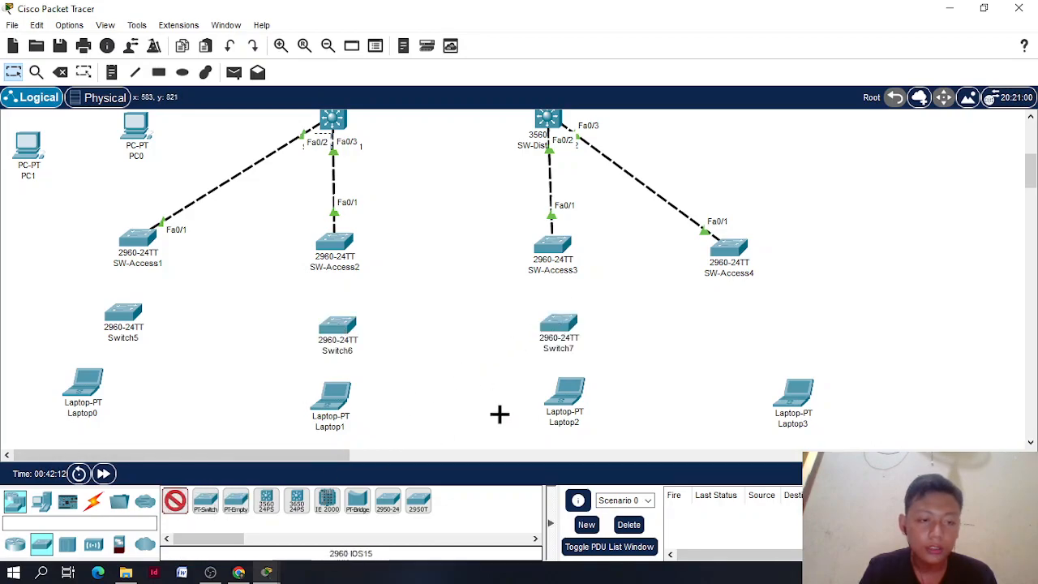
left_click(758, 323)
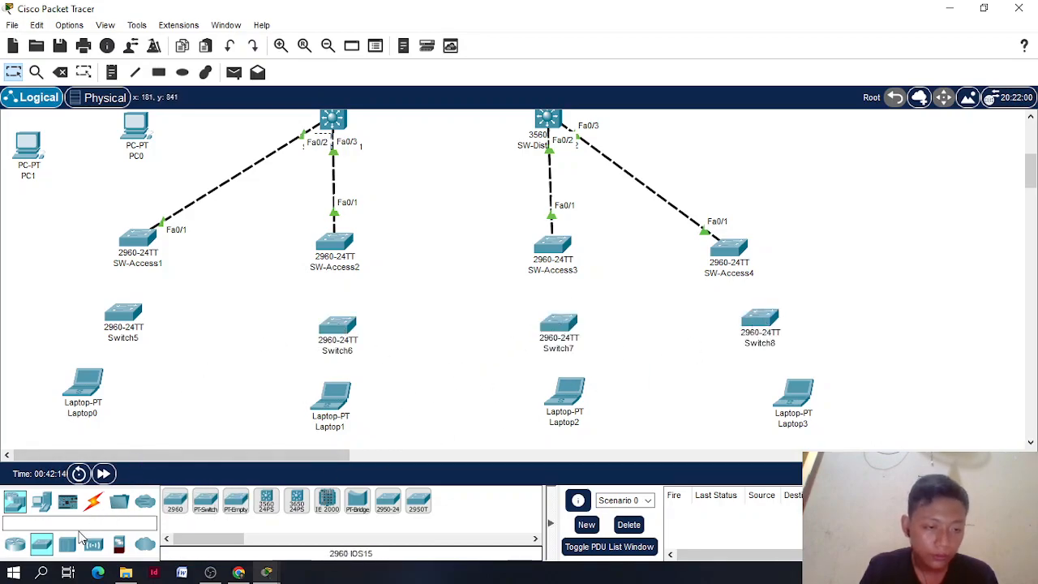
Add two more PCs to the SW-Access1 group, one left of SW-Access1 and one at the lower right of the switch beneath it
left_click(41, 501)
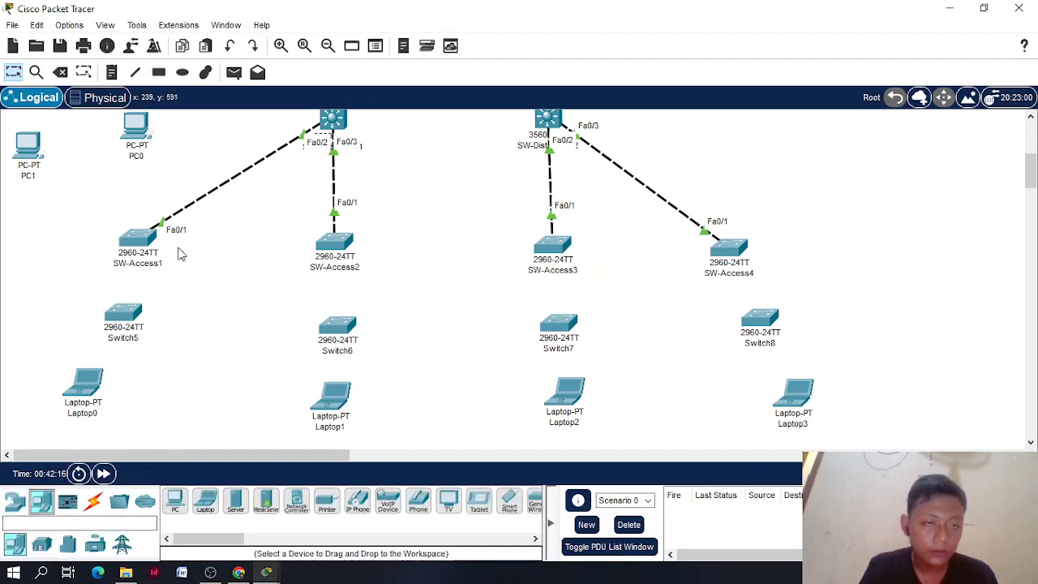
left_click(175, 501)
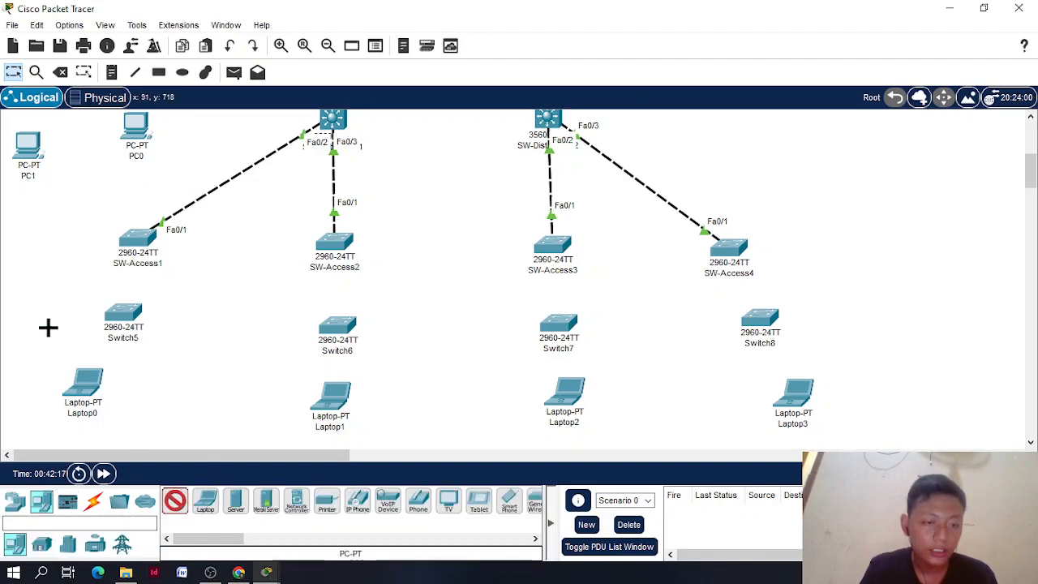
left_click(35, 259)
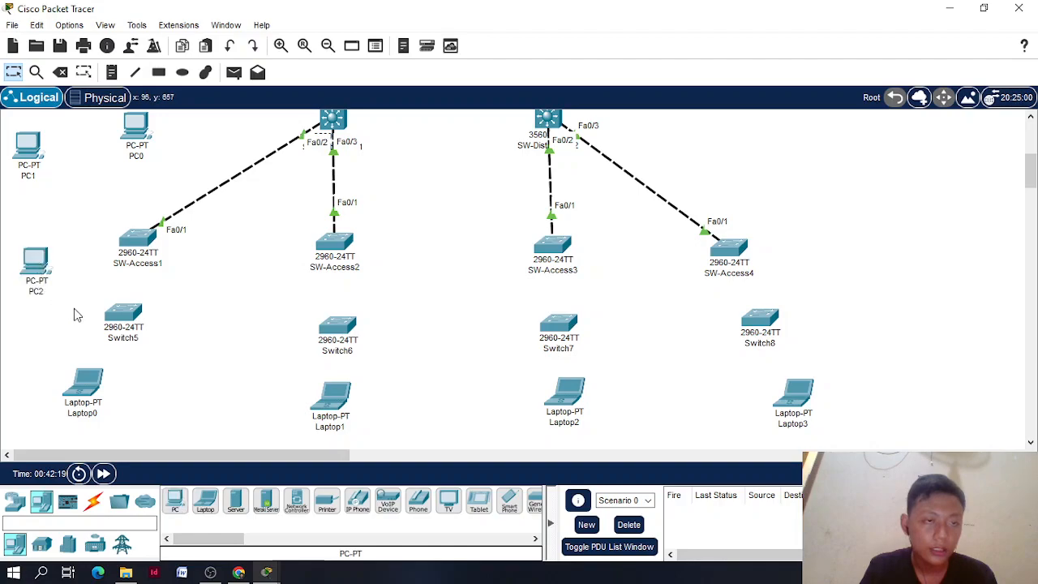
left_click(175, 503)
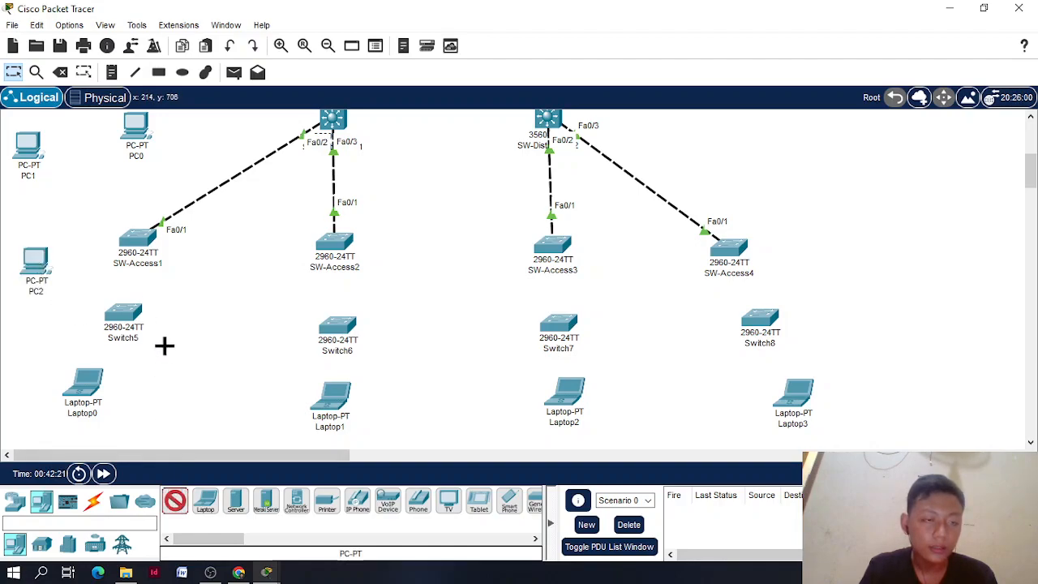
left_click(175, 344)
Place four PCs around the 2960 switch below SW-Access2, two on each side
left_click(176, 502)
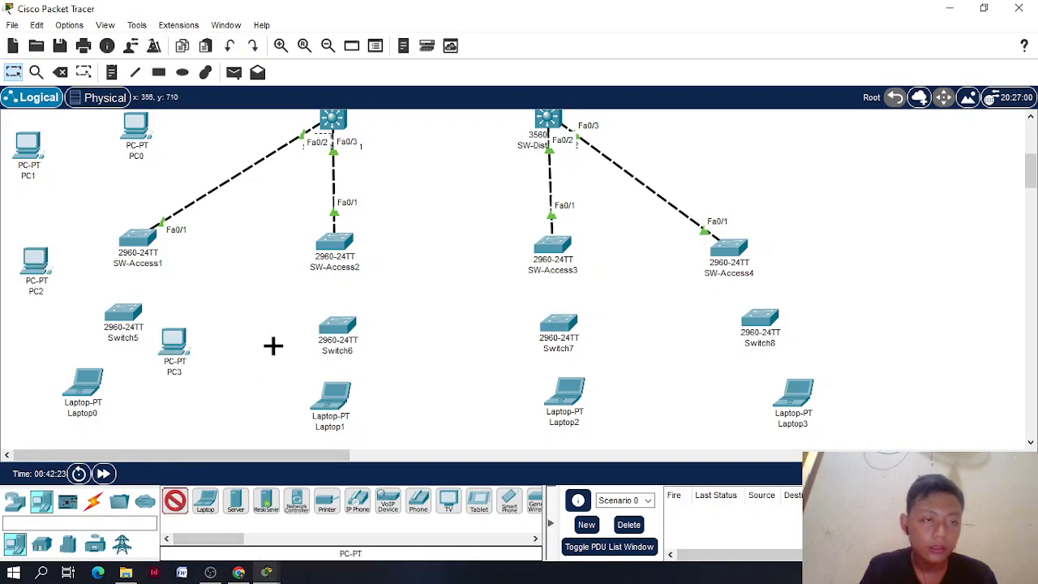
left_click(278, 290)
left_click(175, 503)
left_click(269, 363)
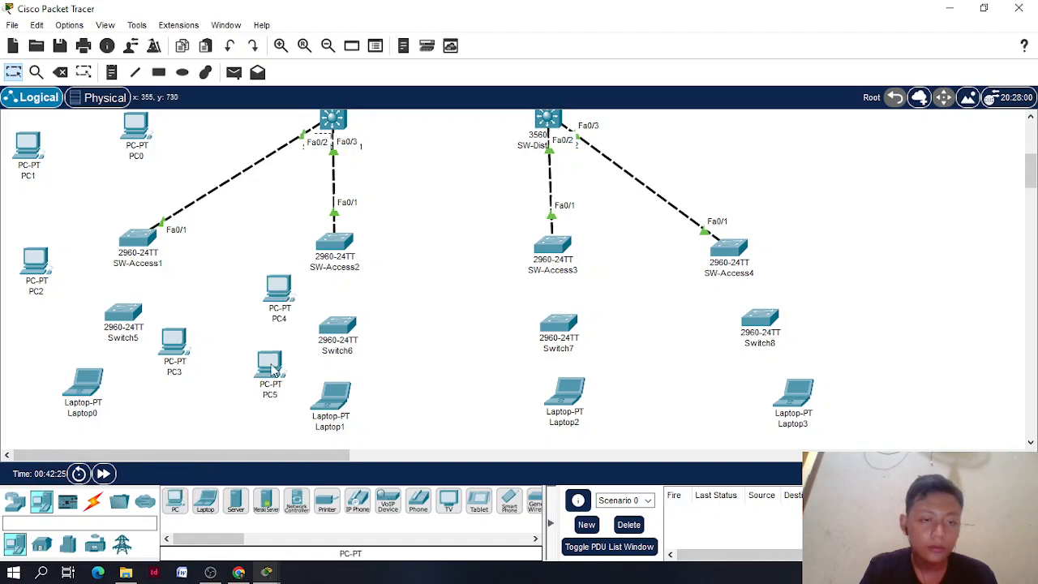
left_click(175, 503)
left_click(404, 288)
left_click(175, 503)
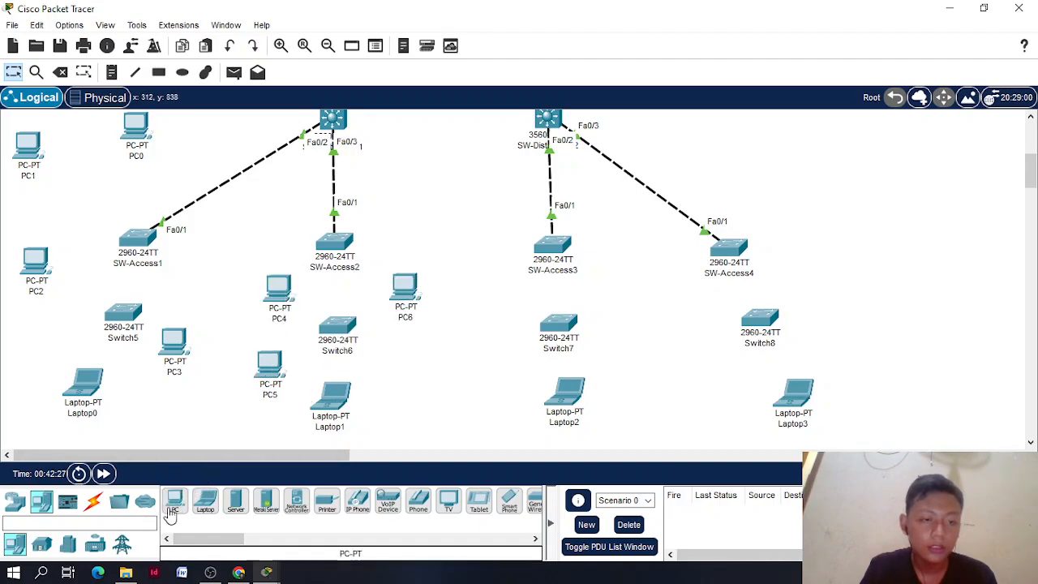
left_click(400, 365)
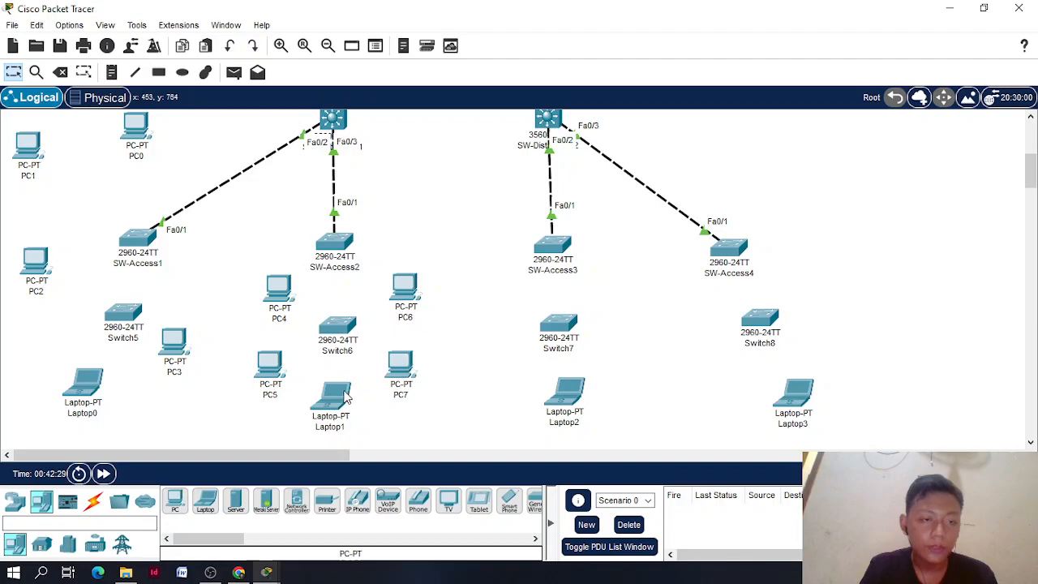
Place four PCs around the 2960 switch below SW-Access3, two on each side
left_click(175, 502)
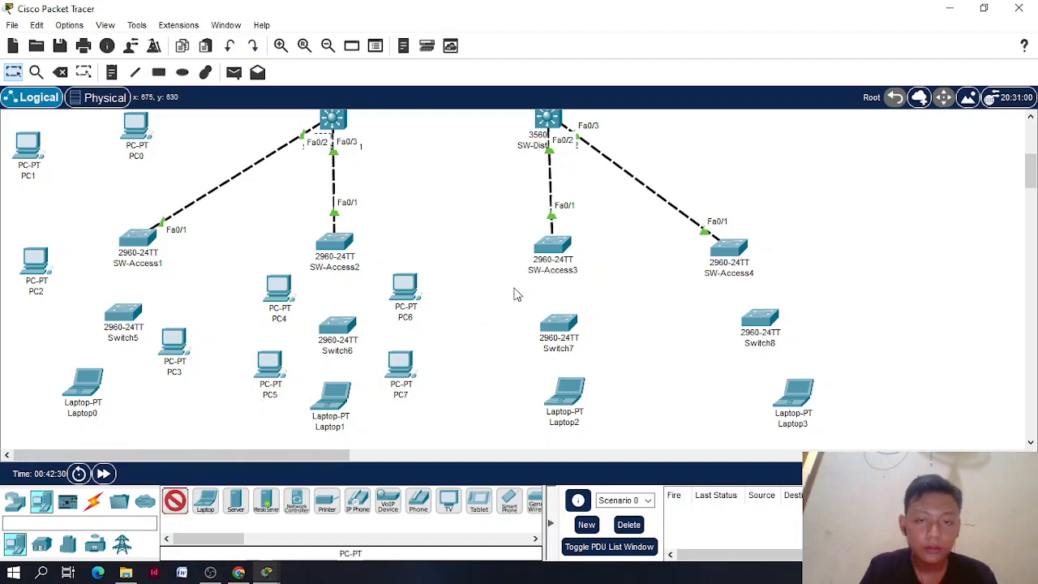
left_click(513, 289)
left_click(175, 502)
left_click(507, 351)
left_click(175, 503)
left_click(608, 281)
left_click(175, 502)
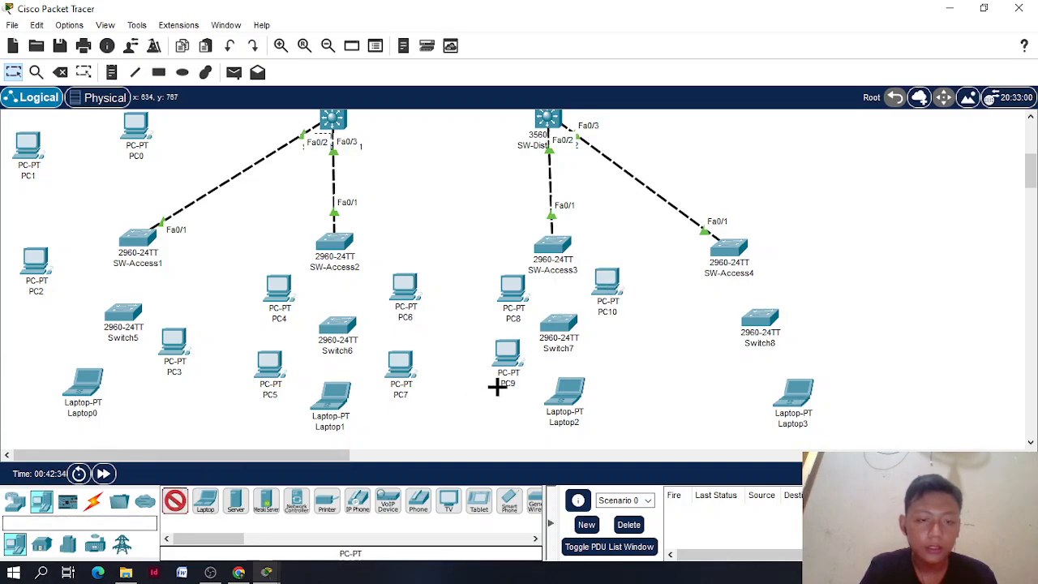
left_click(629, 358)
Place four PCs around SW-Access4 and the 2960 switch below it, two on each side
left_click(175, 503)
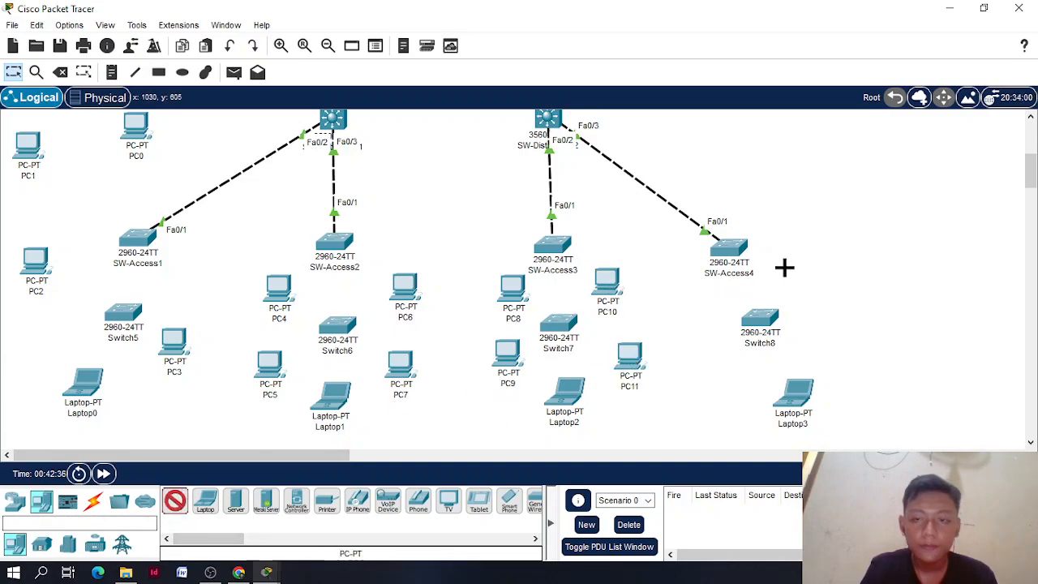
left_click(798, 250)
left_click(175, 503)
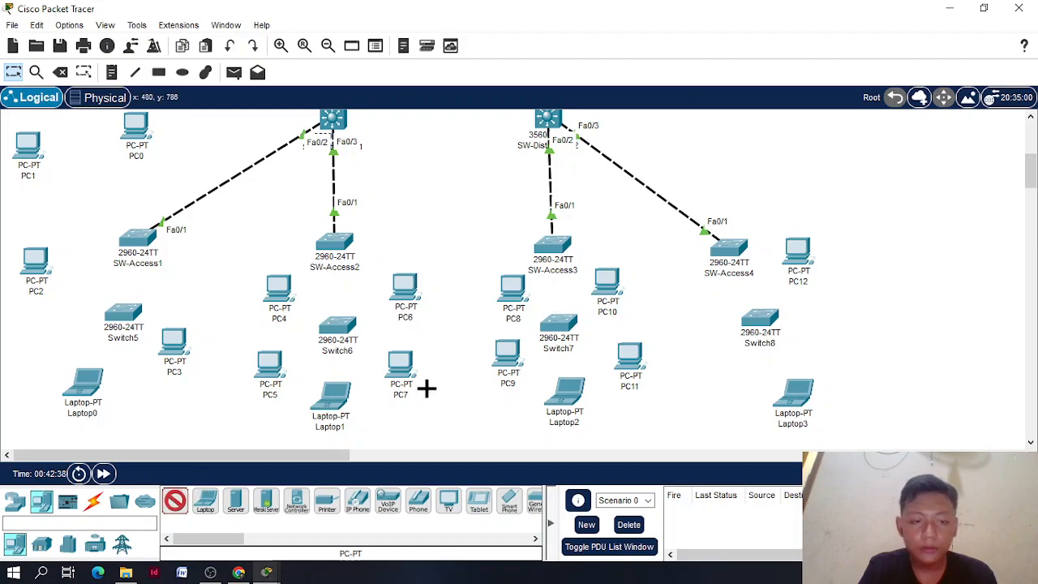
left_click(702, 303)
left_click(175, 503)
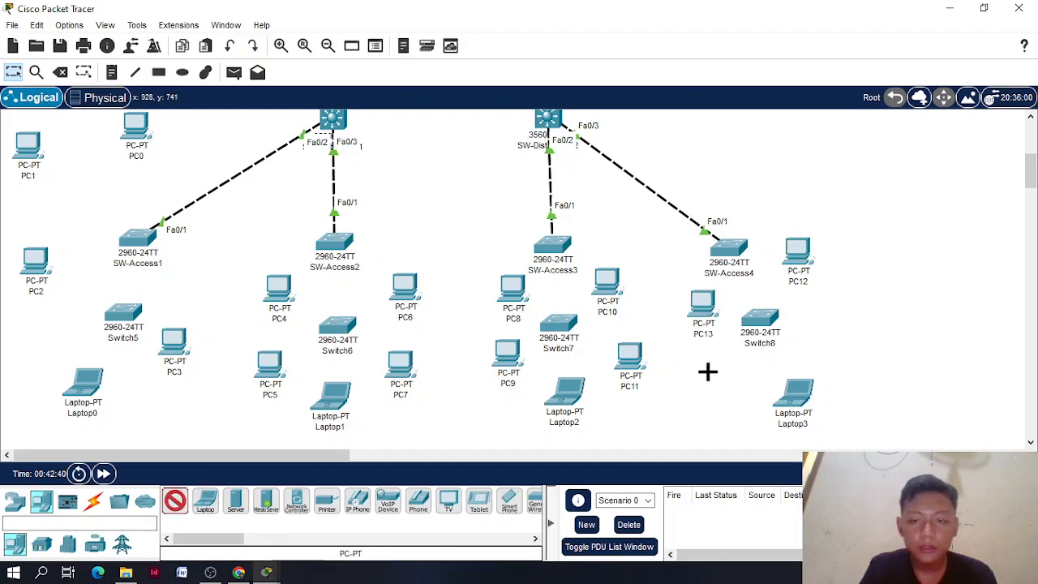
left_click(705, 371)
left_click(177, 502)
left_click(822, 340)
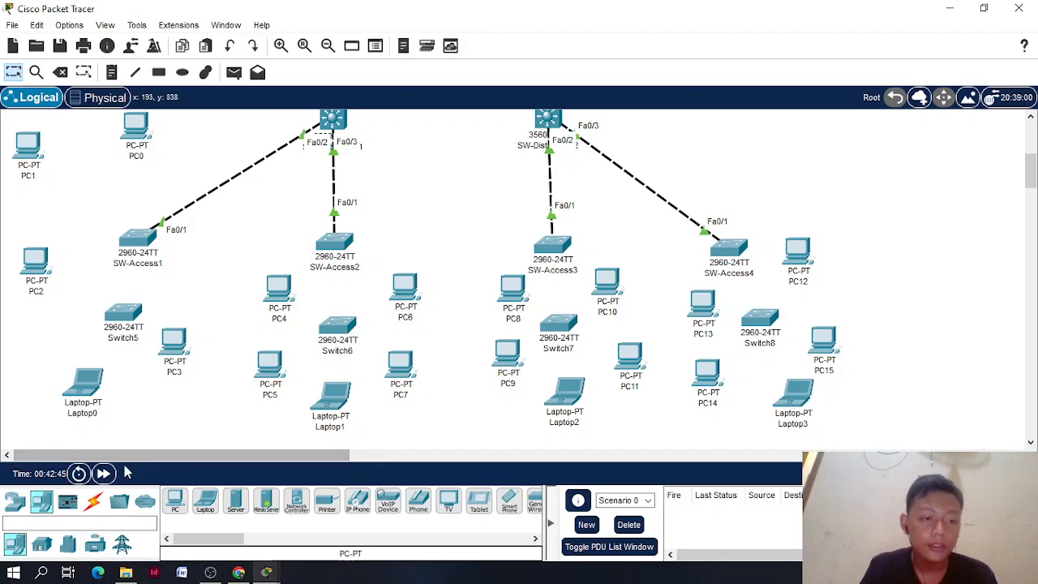
Place four AccessPoint-PT wireless devices, one in each group of SW-Access1 to SW-Access4
left_click(15, 501)
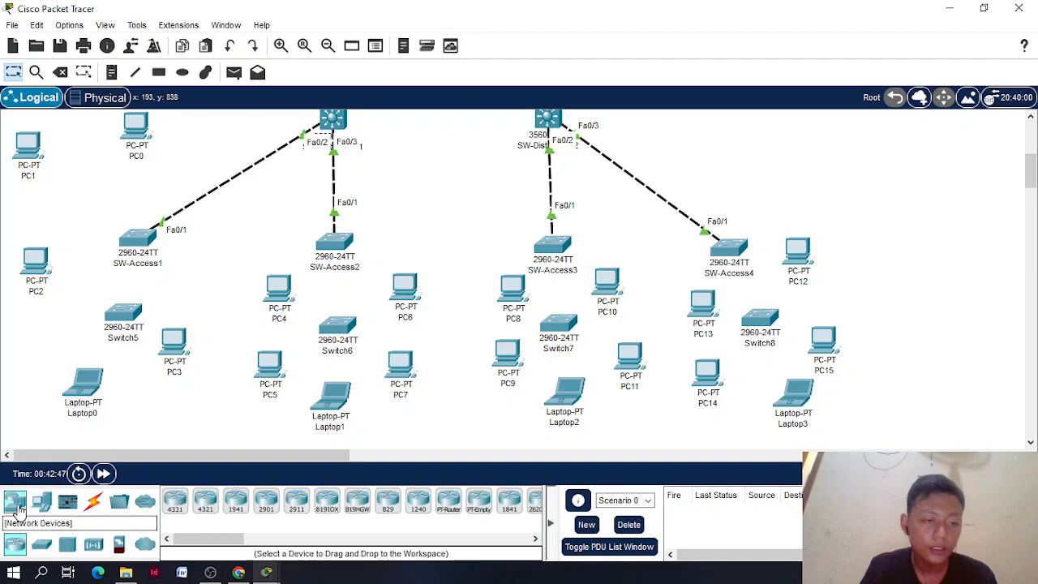
left_click(91, 546)
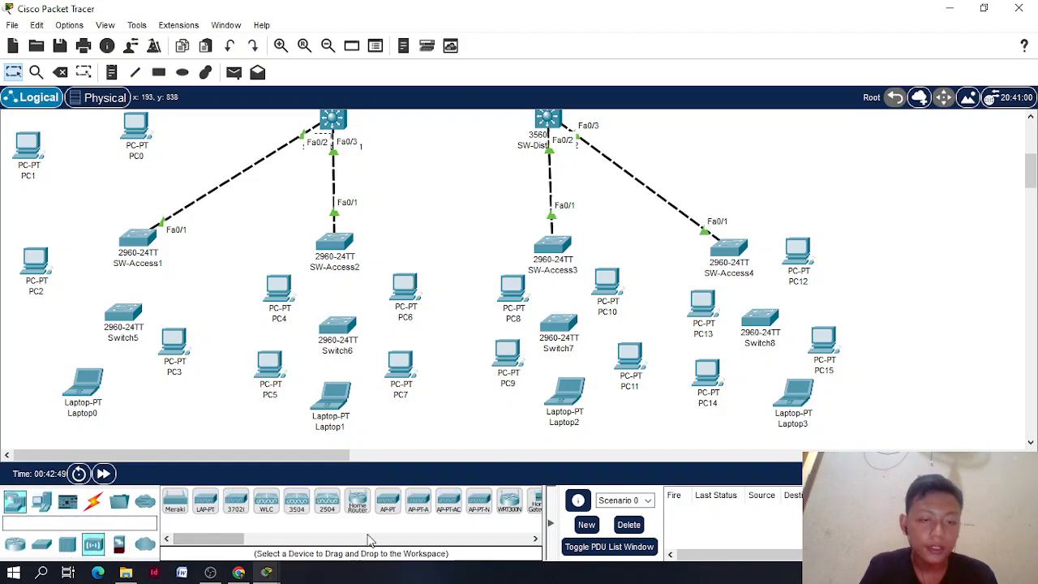
left_click(389, 506)
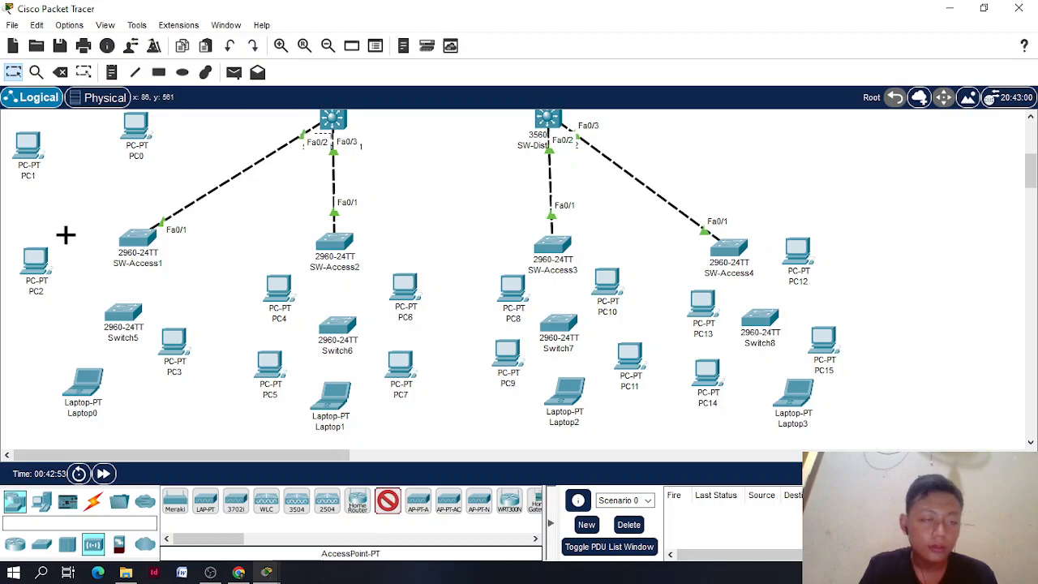
left_click(35, 323)
left_click(389, 503)
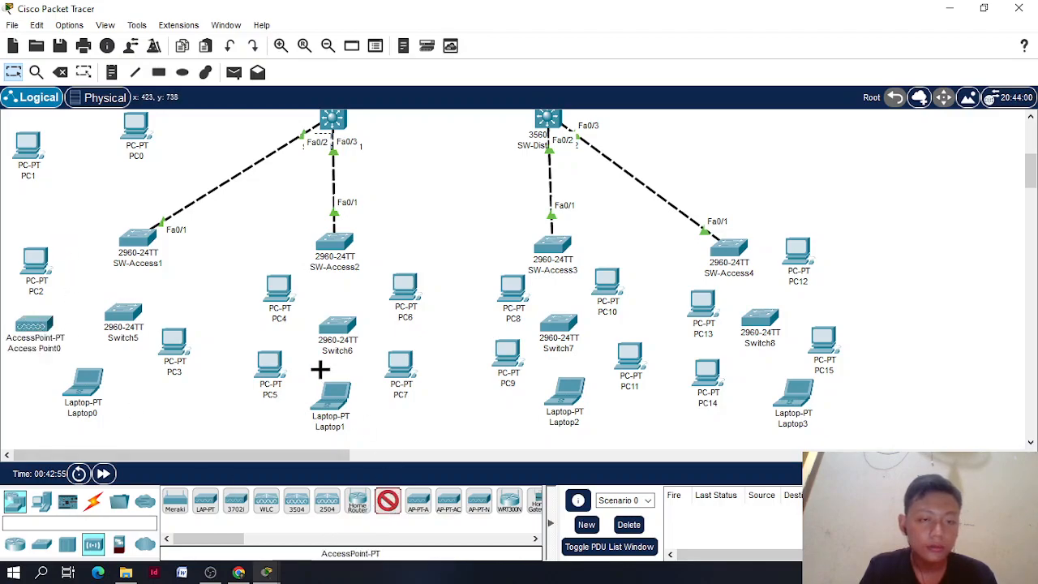
left_click(413, 213)
left_click(389, 502)
left_click(624, 242)
left_click(389, 502)
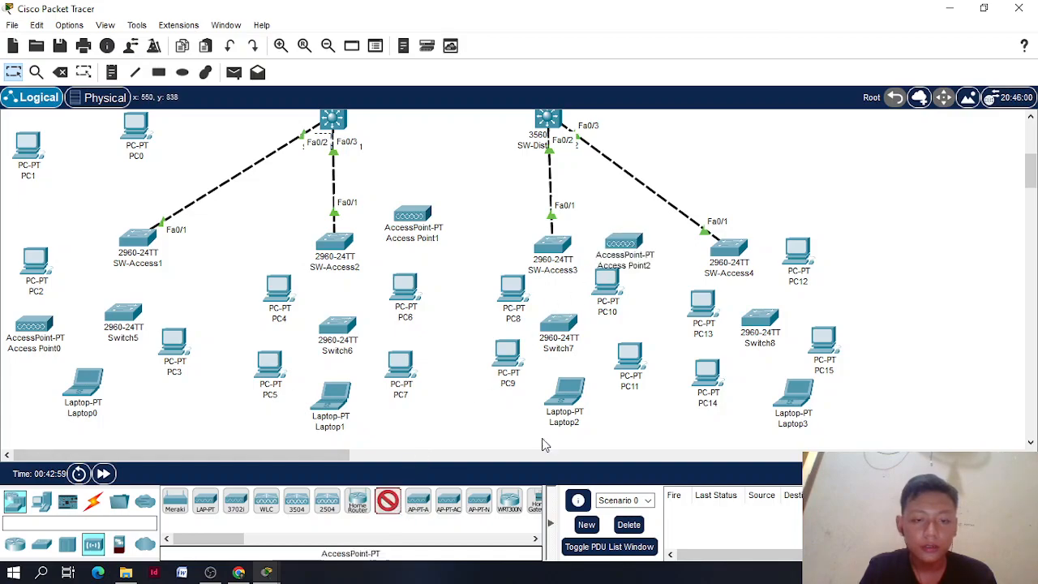
left_click(851, 234)
Review the DHCP pools configured on the DHCP Server and close its window
scroll(359, 335, "up", 4)
scroll(359, 336, "down", 6)
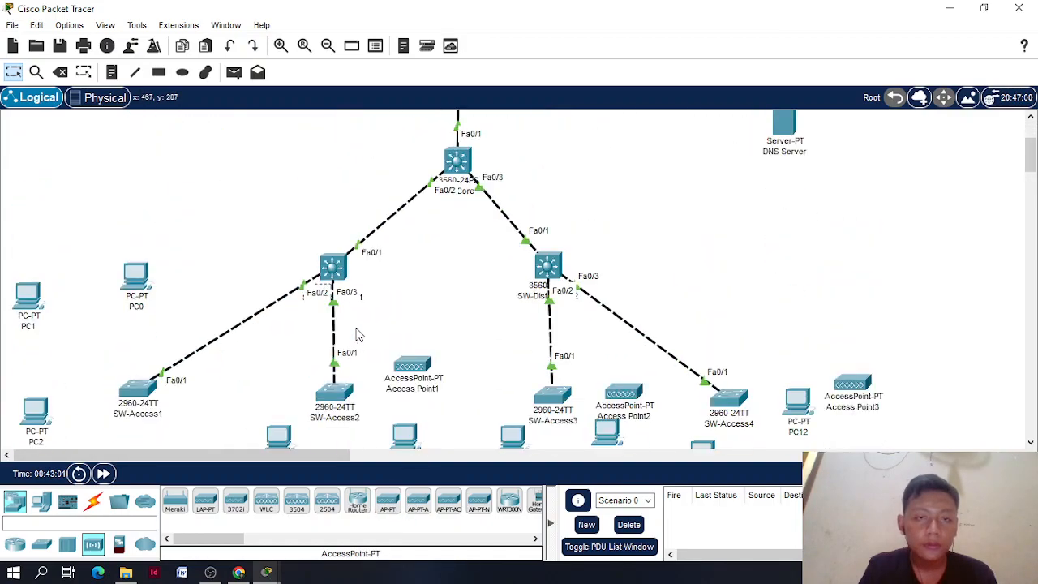
scroll(359, 336, "up", 6)
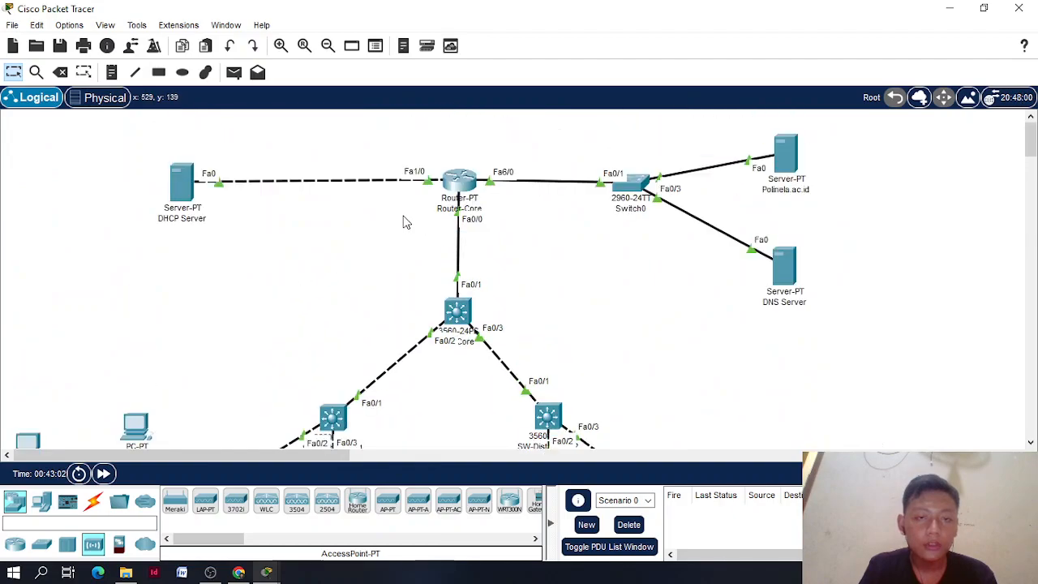
left_click(182, 183)
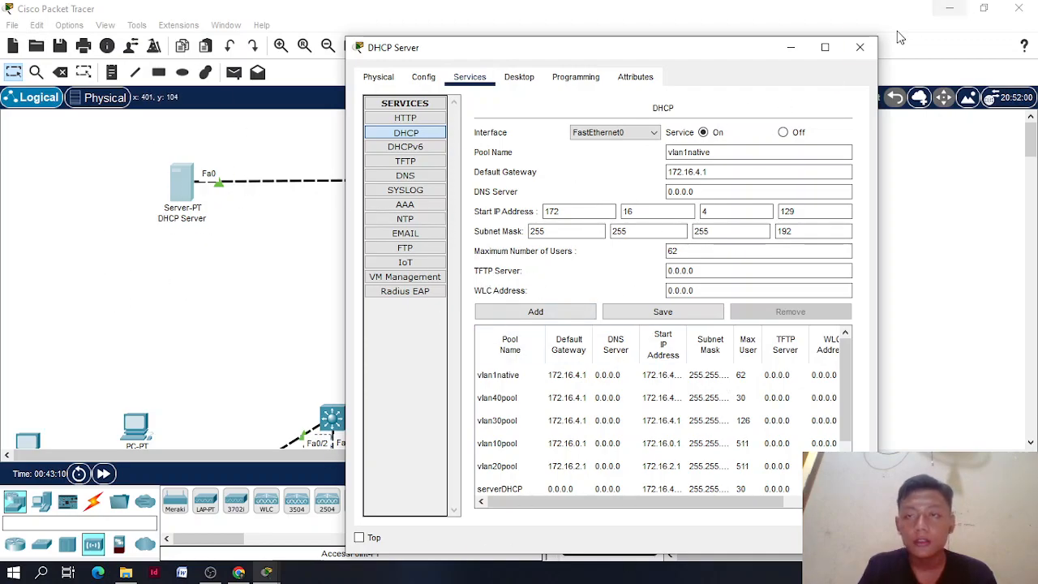
left_click(860, 47)
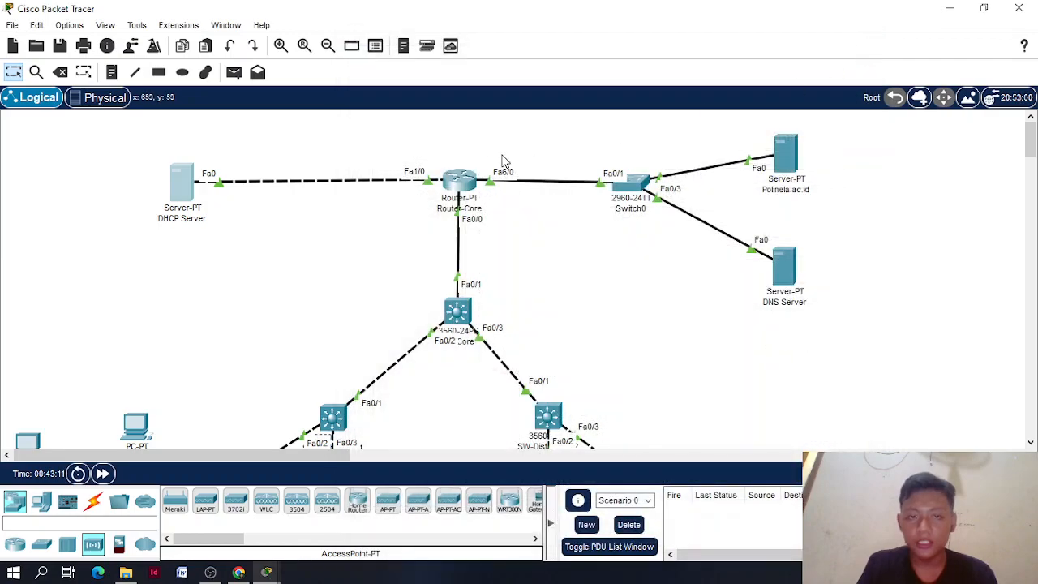
Open Router-Core's command line, start a session at the user prompt and move the window clear of the DHCP Server
left_click(459, 179)
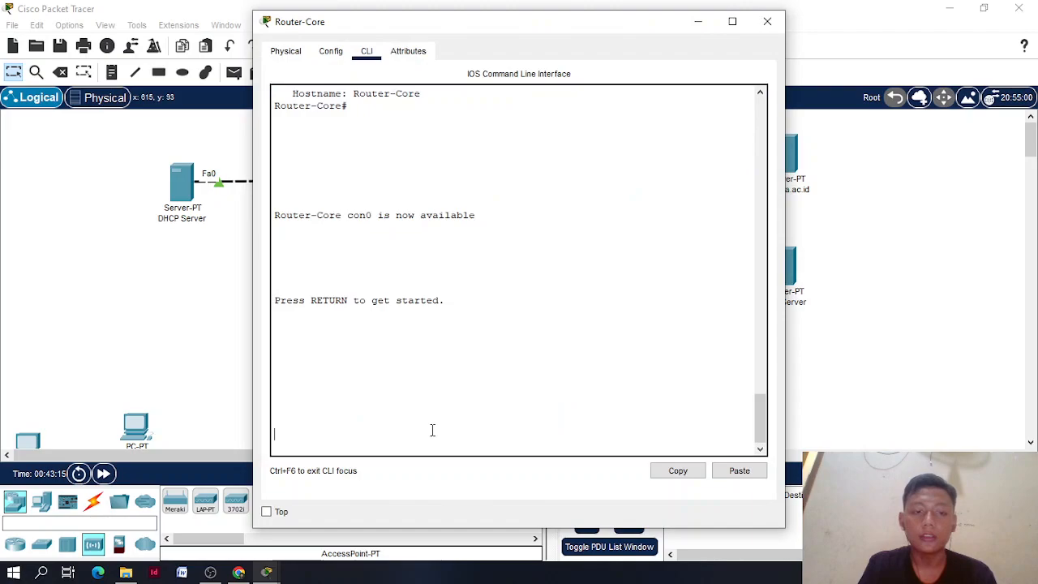
key("Return")
key("Return")
key("Return")
key("Return")
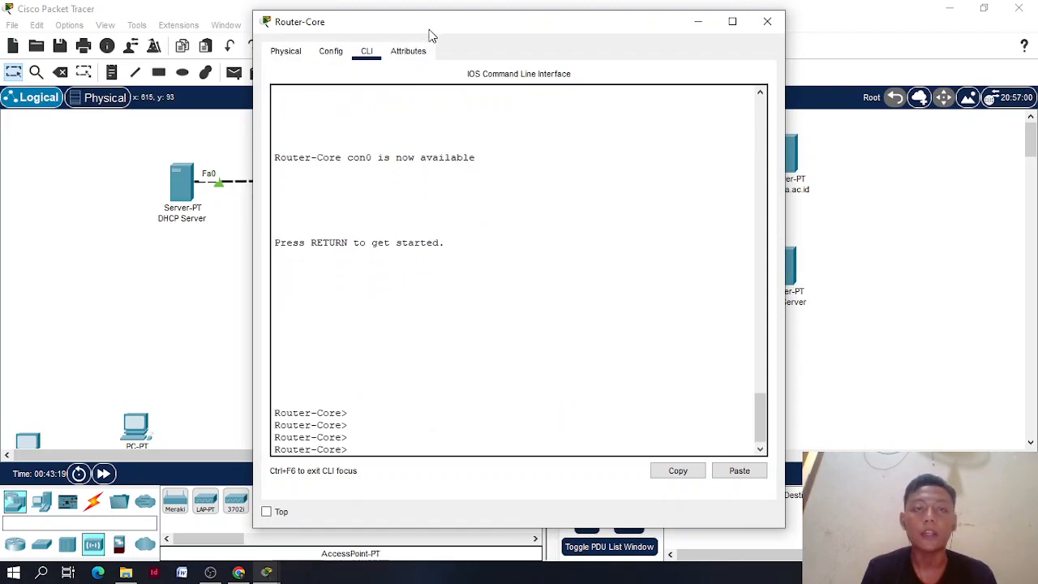
left_click_drag(432, 30, 671, 99)
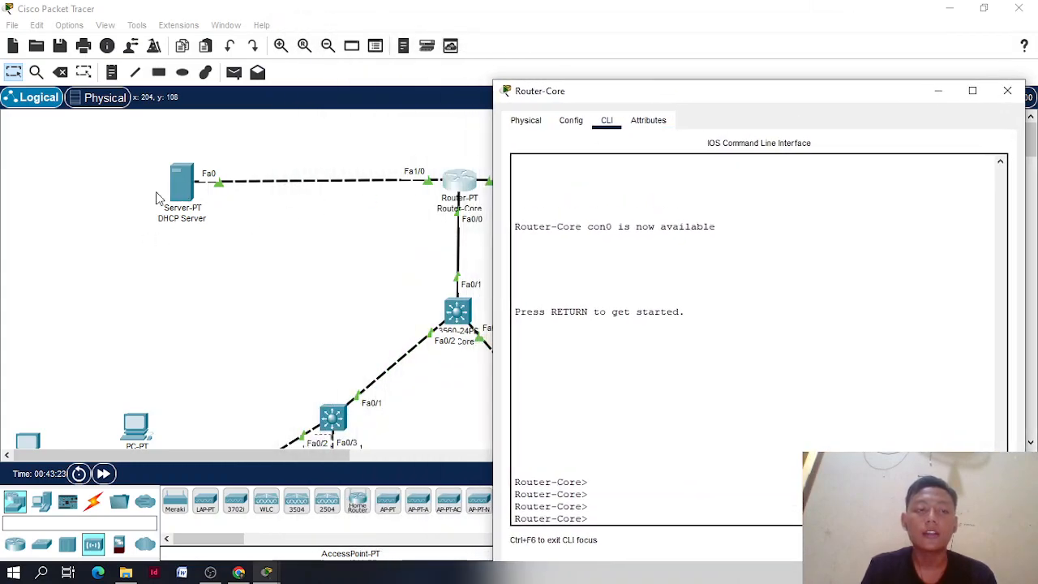
Look up the DHCP Server's static IPv4 address in its IP configuration and minimize the server window
left_click(183, 184)
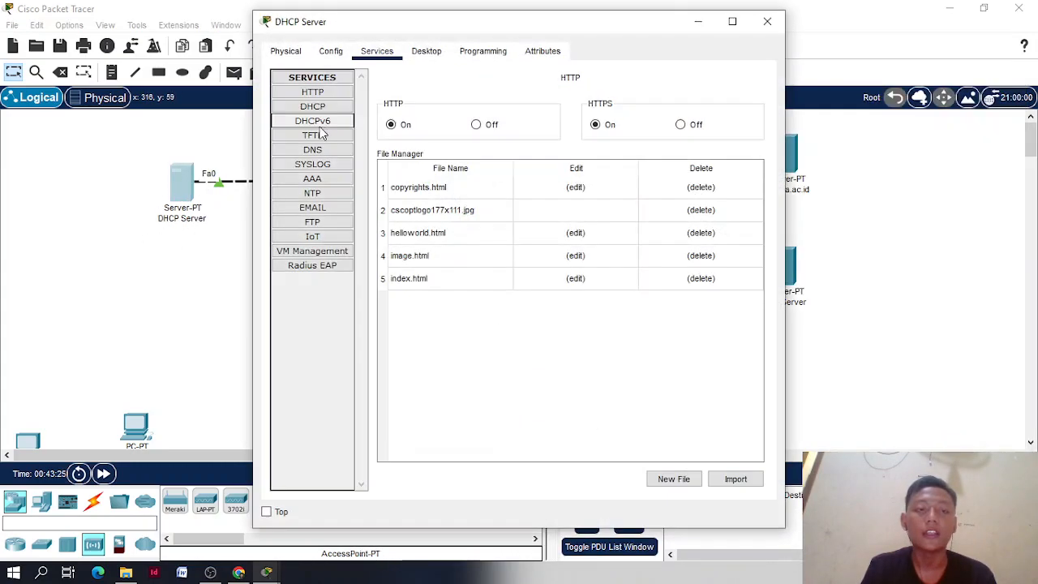
left_click(426, 51)
left_click(352, 114)
left_click_drag(490, 140, 421, 147)
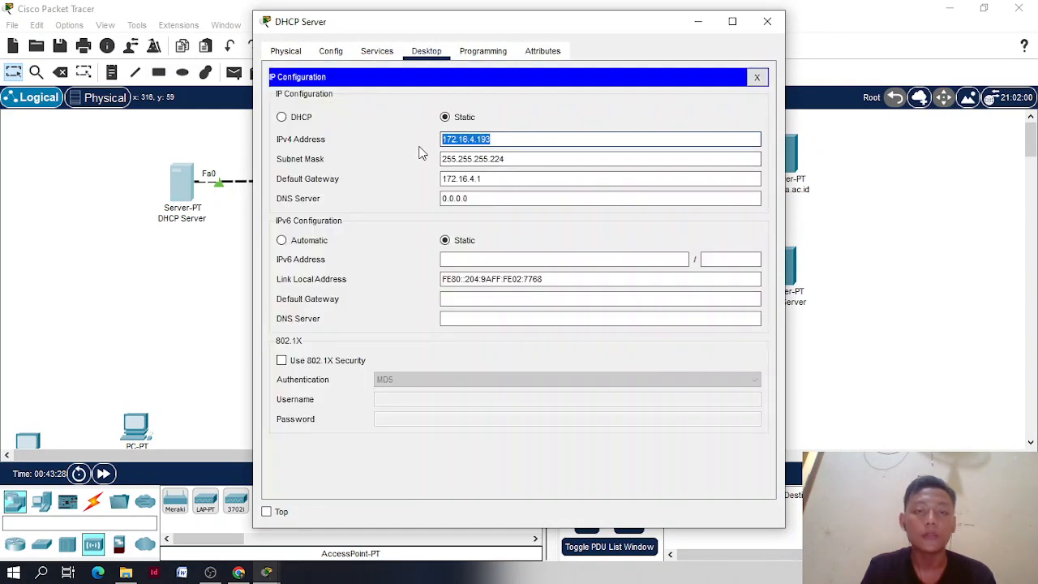
left_click(698, 21)
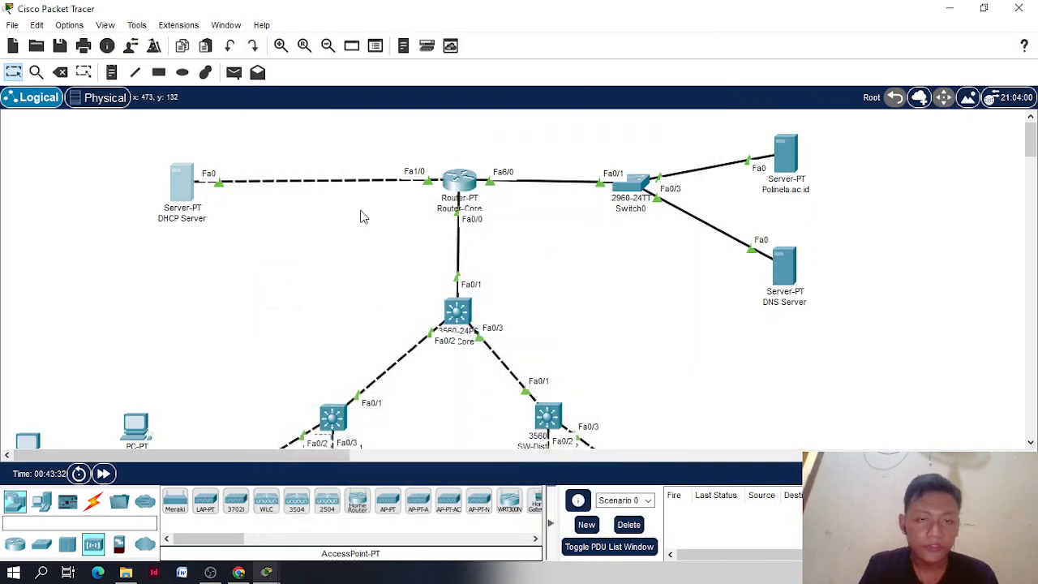
Return to Router-Core's command line and enter global configuration mode from privileged mode with conf term
mouse_move(452, 183)
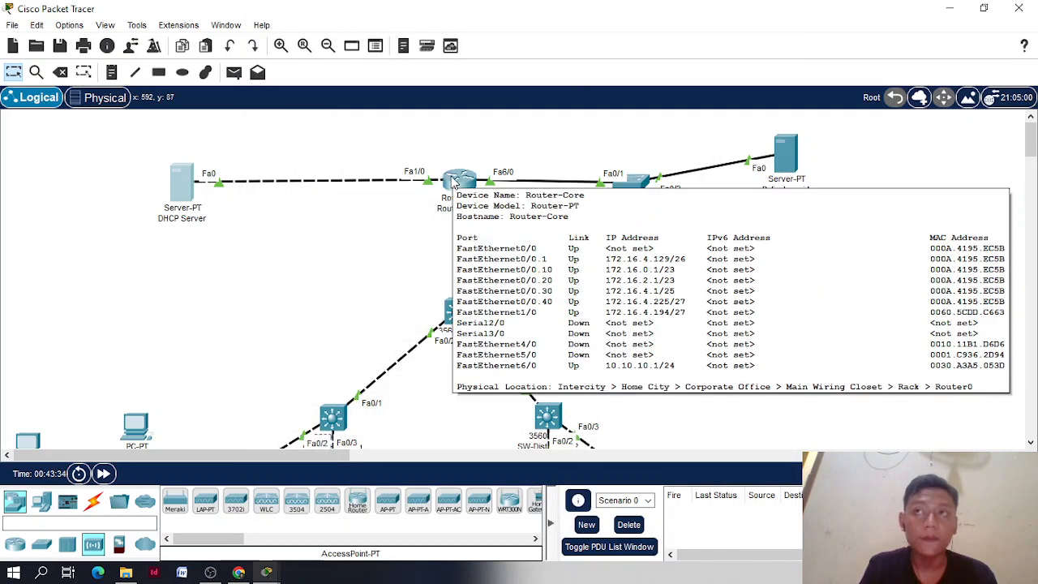
left_click(452, 183)
left_click_drag(581, 98, 576, 50)
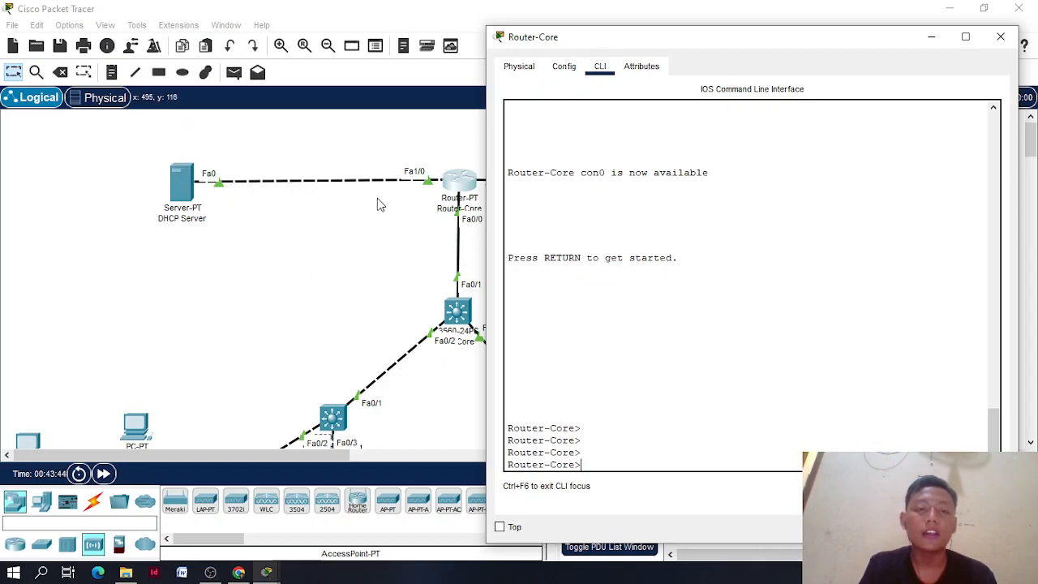
scroll(377, 199, "down", 2)
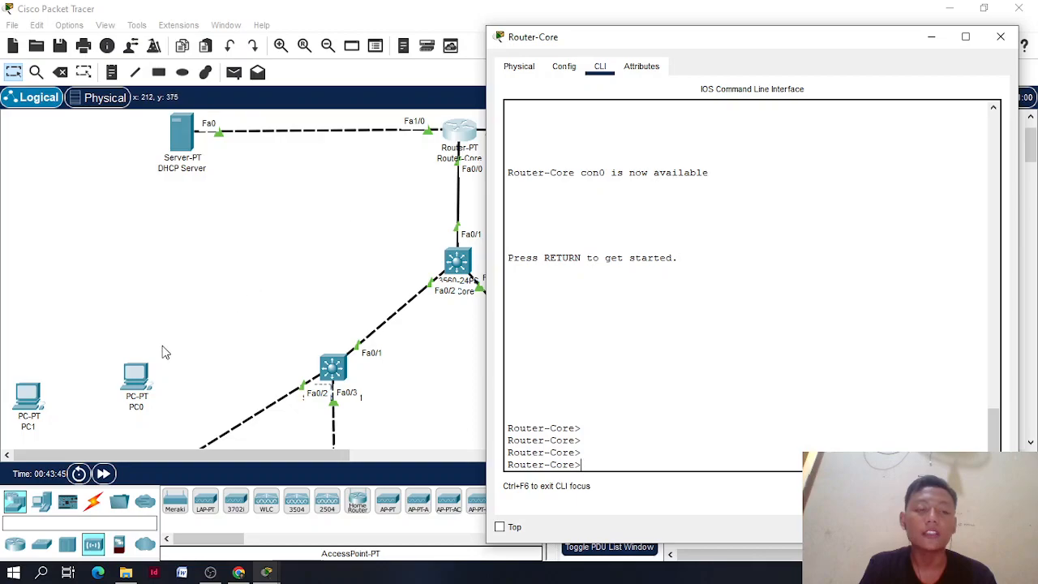
scroll(144, 398, "down", 2)
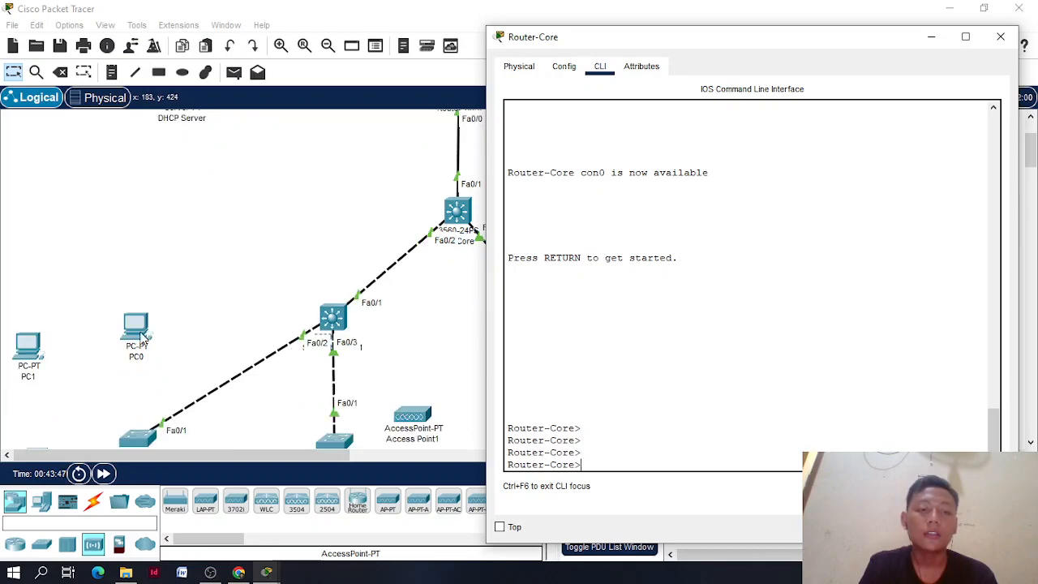
scroll(151, 366, "down", 2)
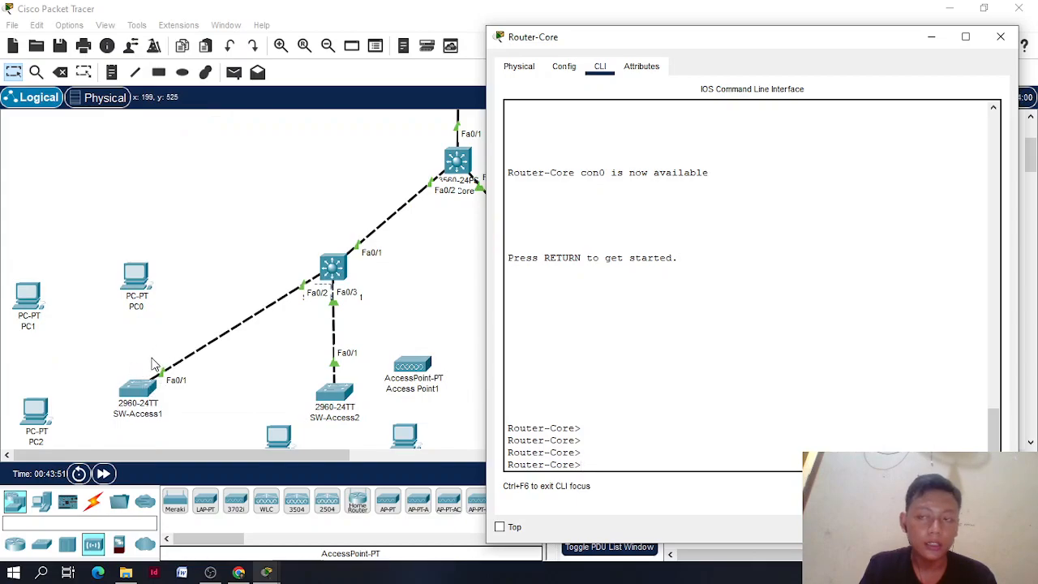
scroll(130, 401, "up", 6)
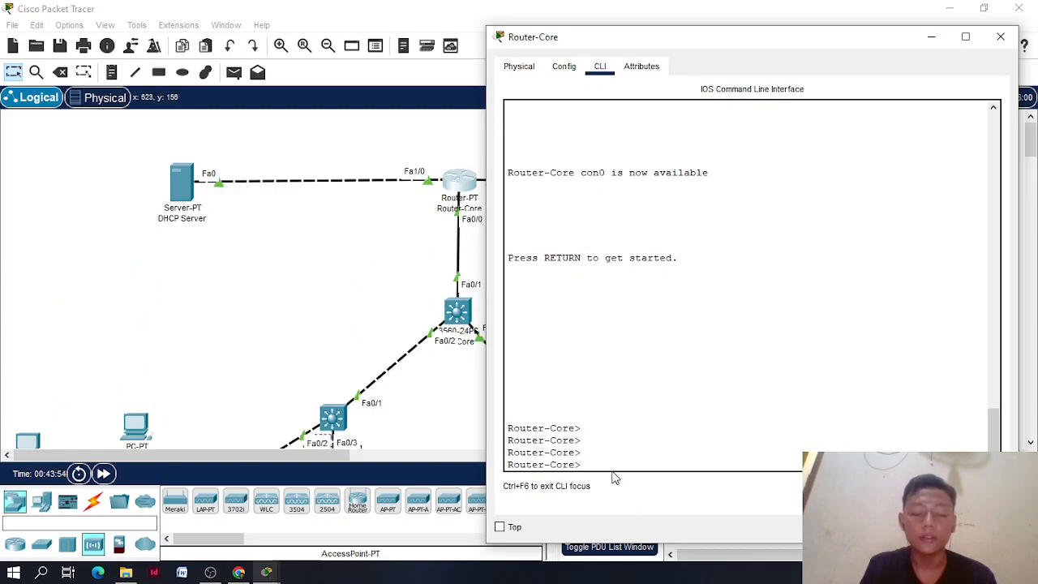
key("Return")
type("conf term")
key("Return")
key("Return")
key("Return")
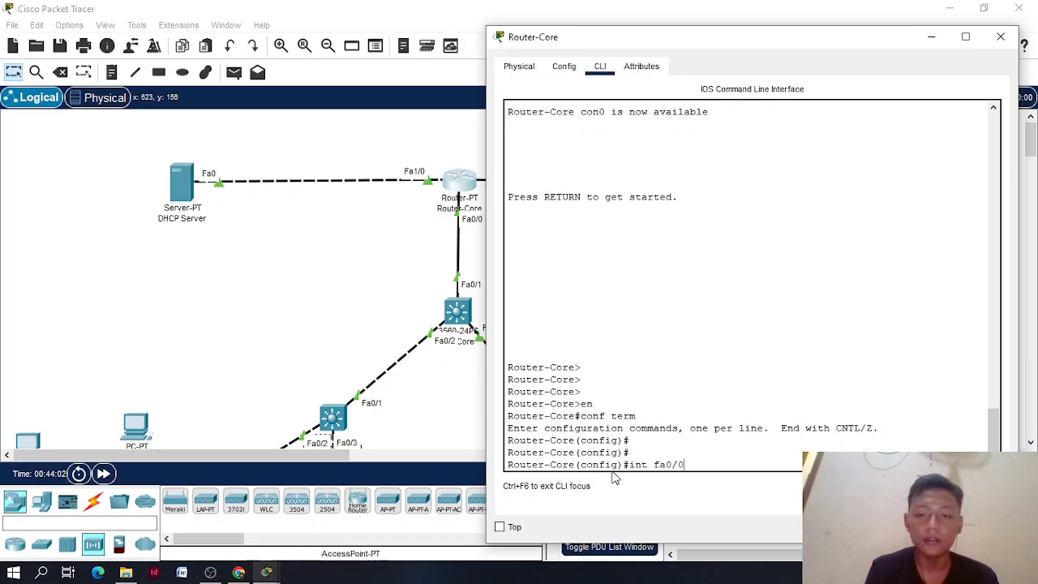
Set ip helper-address 172.16.4.193 on subinterface fa0/0.1 of Router-Core and exit the subinterface
type("int fa0/0.1")
key("Return")
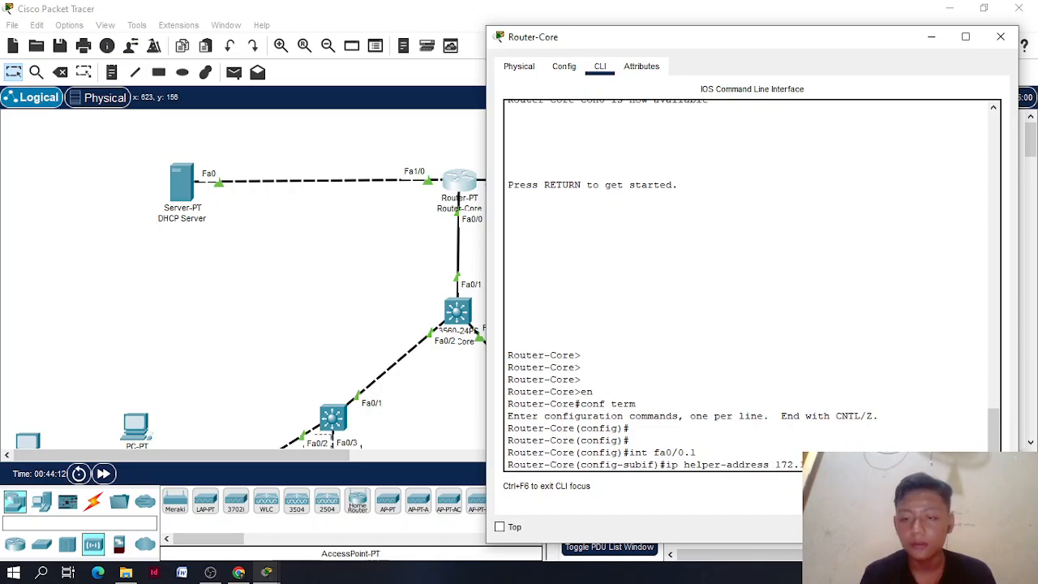
key("Return")
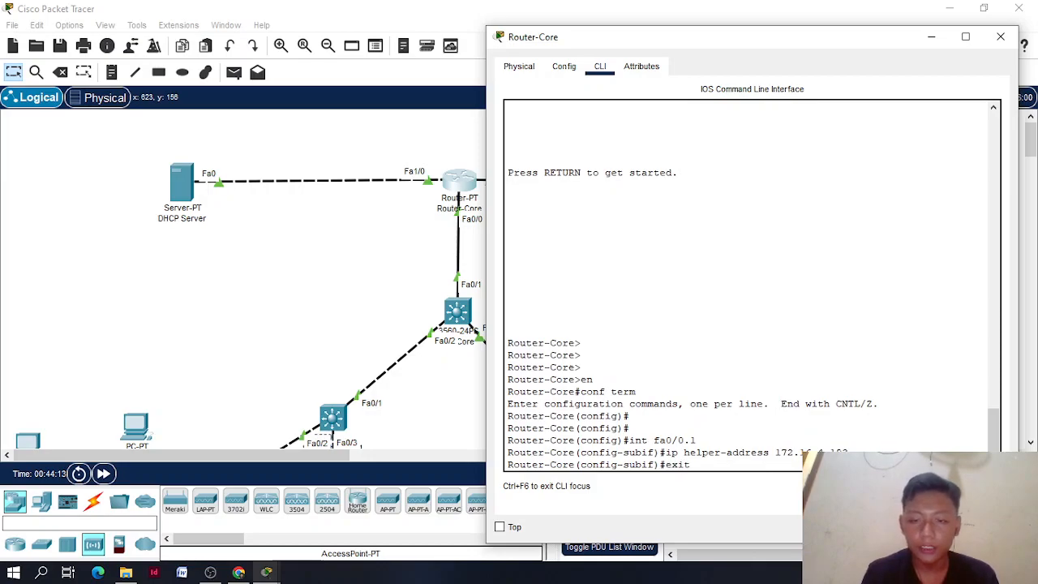
key("Return")
Set ip helper-address 172.16.4.193 on subinterface fa0/0.10 and exit the subinterface
key("Up")
key("Up")
key("Up")
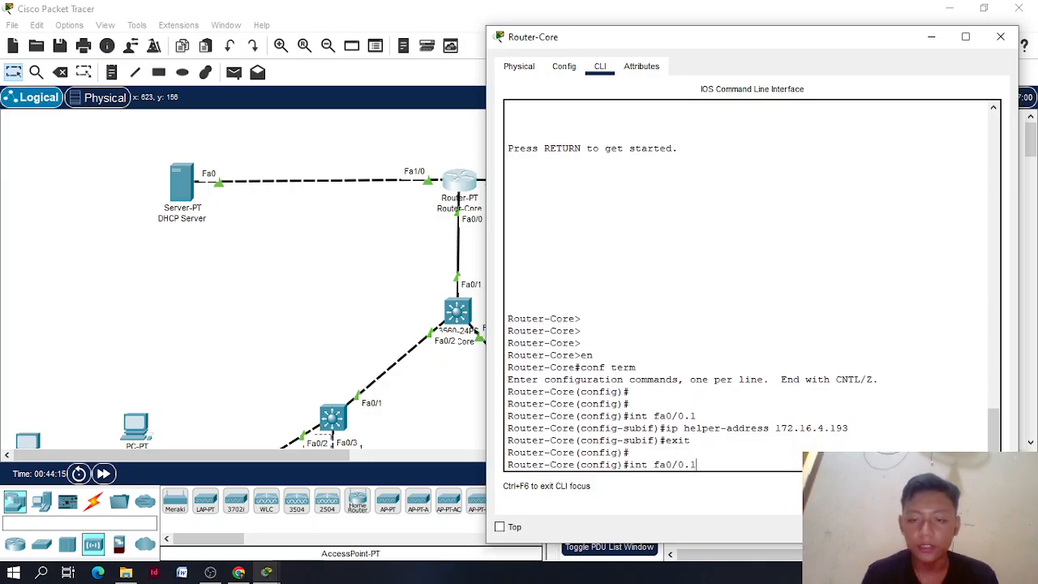
type("0")
key("Return")
key("Up")
key("Up")
key("Up")
key("Return")
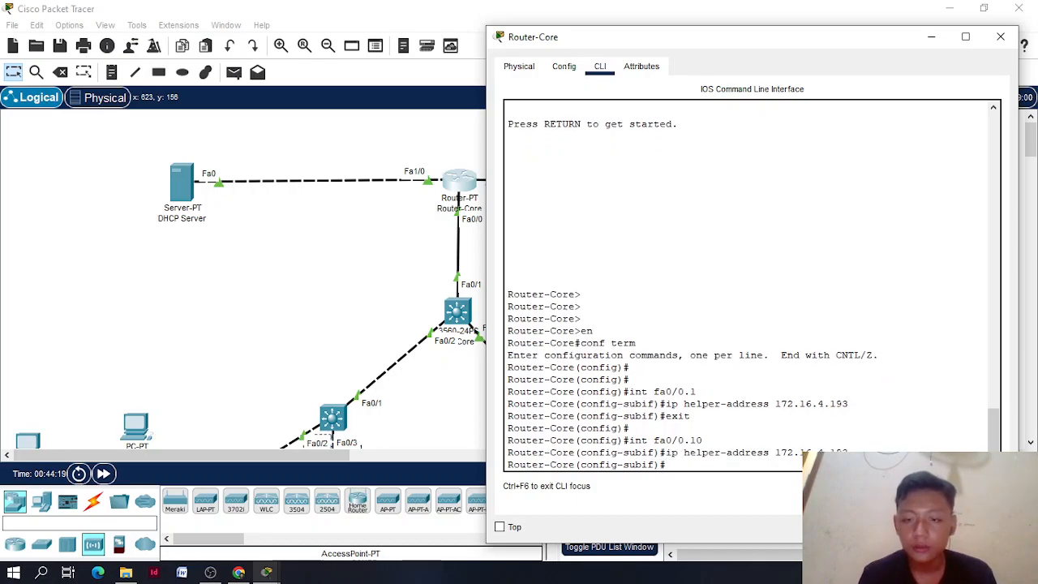
type("exit")
key("Return")
key("Return")
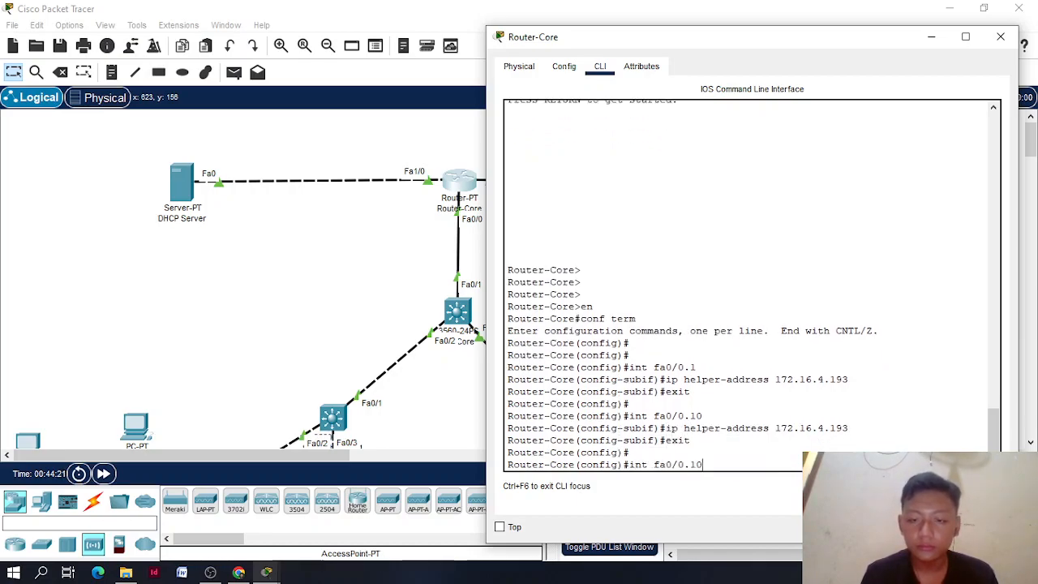
Set ip helper-address 172.16.4.193 on subinterface fa0/0.20 and exit the subinterface
type("int fa0/0.20")
key("Return")
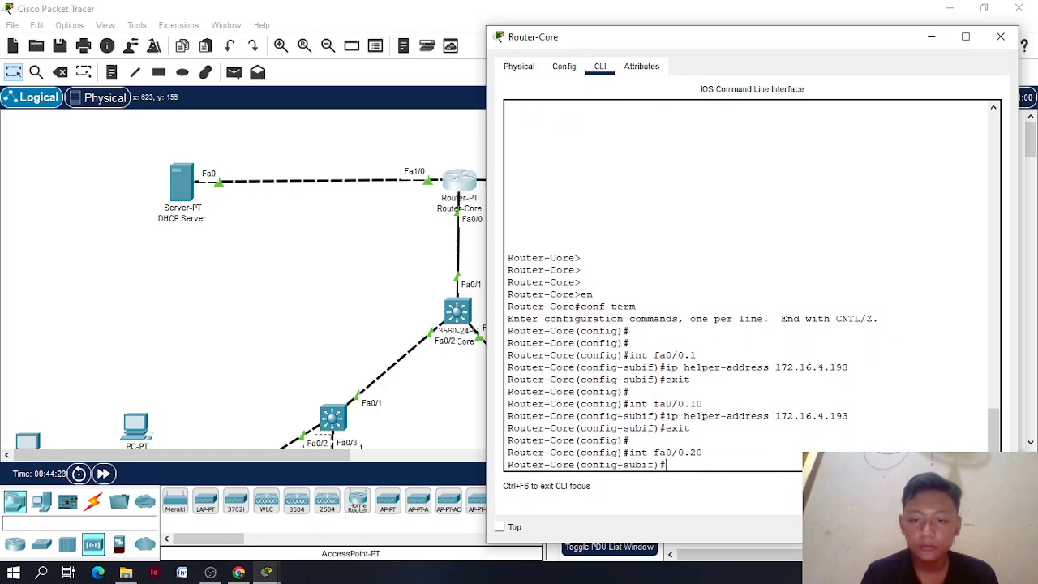
key("Up")
key("Return")
type("exit")
key("Return")
Set ip helper-address 172.16.4.193 on subinterface fa0/0.30 and exit the subinterface
type("exit")
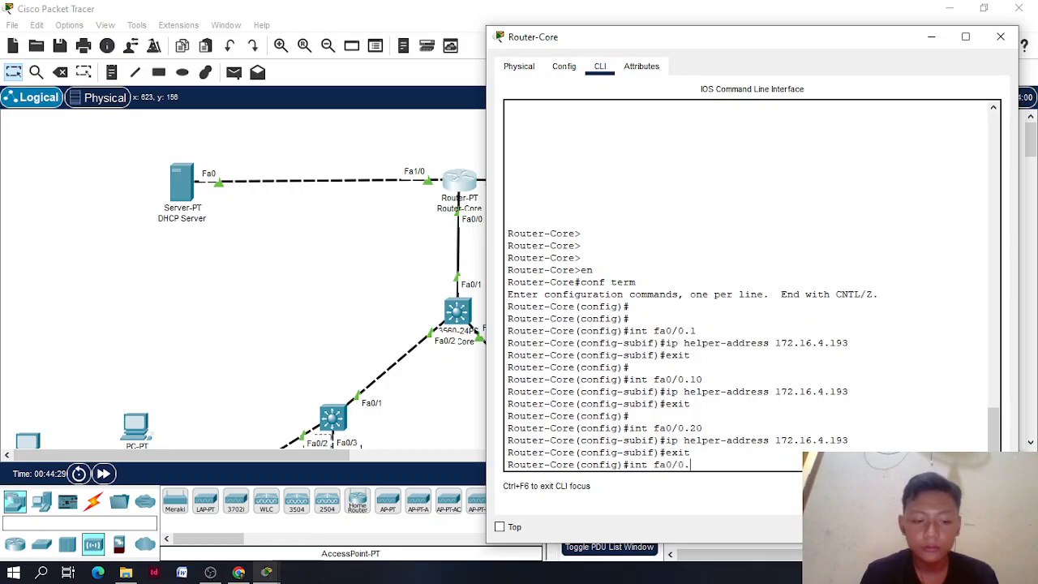
type("30")
key("Return")
key("Up")
key("Up")
key("Up")
key("Return")
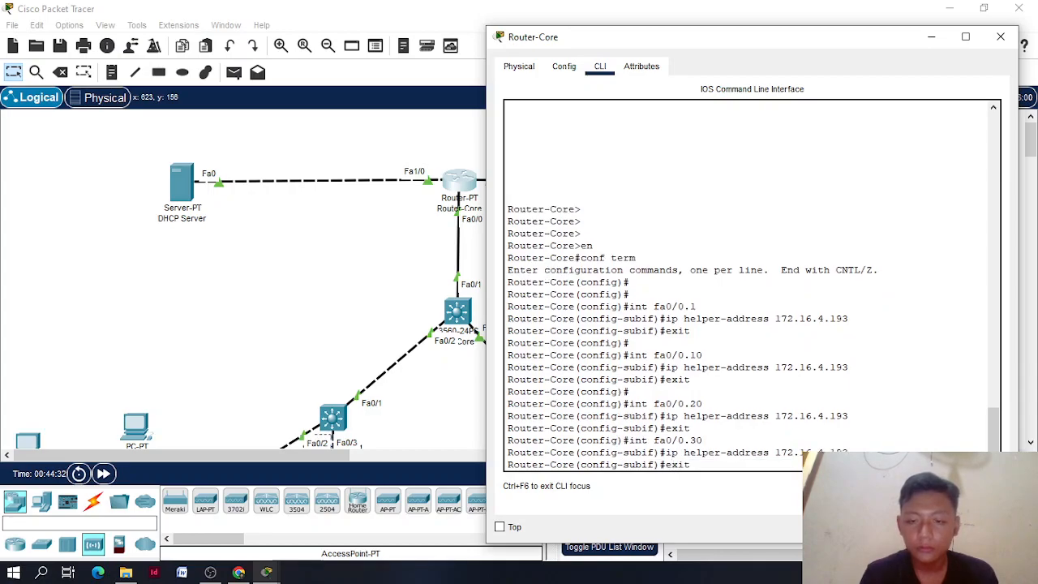
key("Return")
Set ip helper-address 172.16.4.193 on subinterface fa0/0.40 and exit the subinterface
key("Up")
key("Up")
key("Up")
type("40")
key("Return")
key("Up")
key("Up")
key("Up")
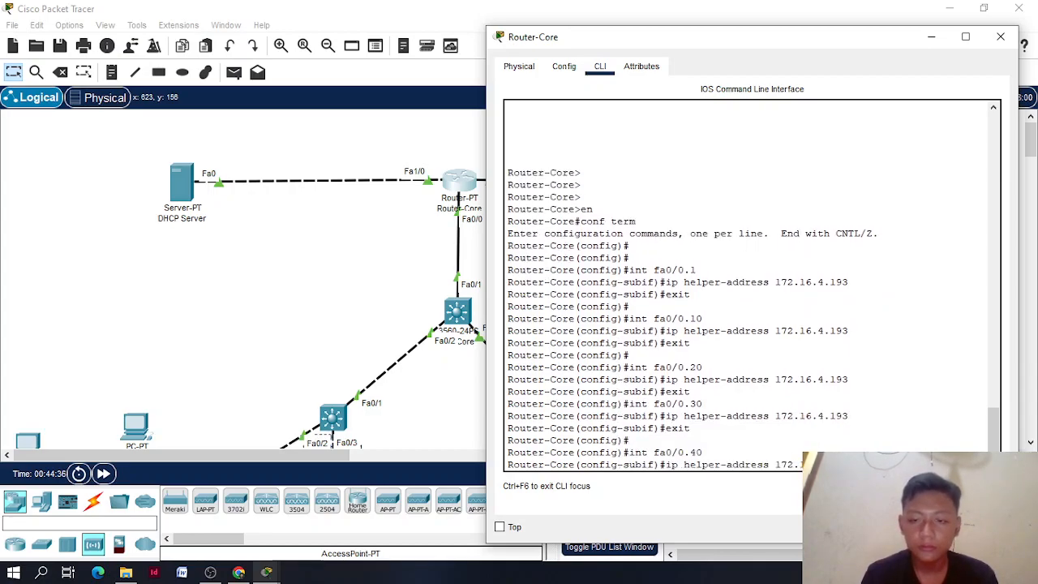
key("Return")
type("exit")
key("Return")
key("Return")
key("Return")
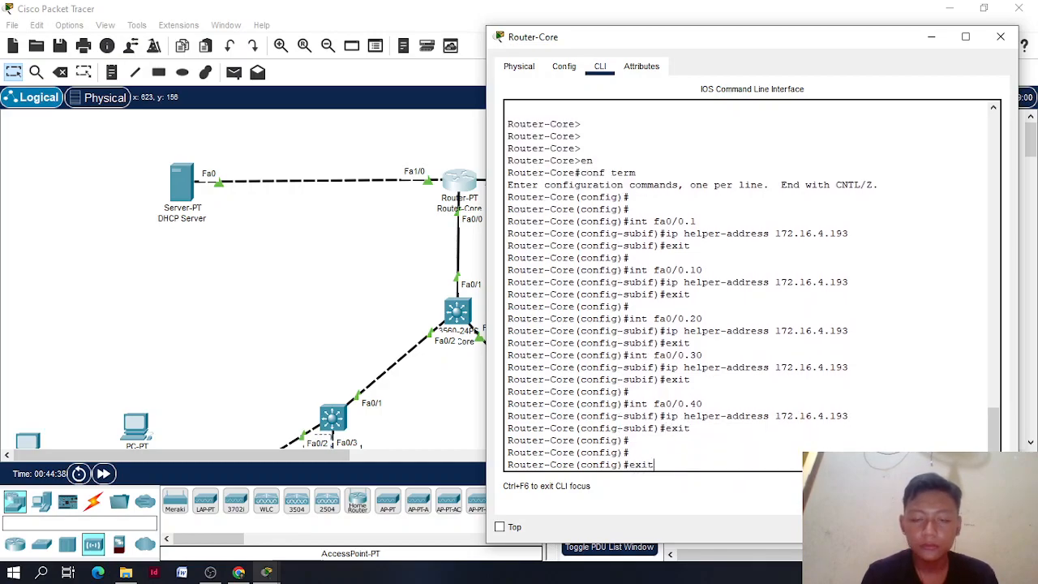
Leave configuration mode, check the helper addresses on the subinterfaces with sh run, and close the Router-Core window
type("exit")
key("Return")
key("Return")
key("Return")
type("sh run")
key("Return")
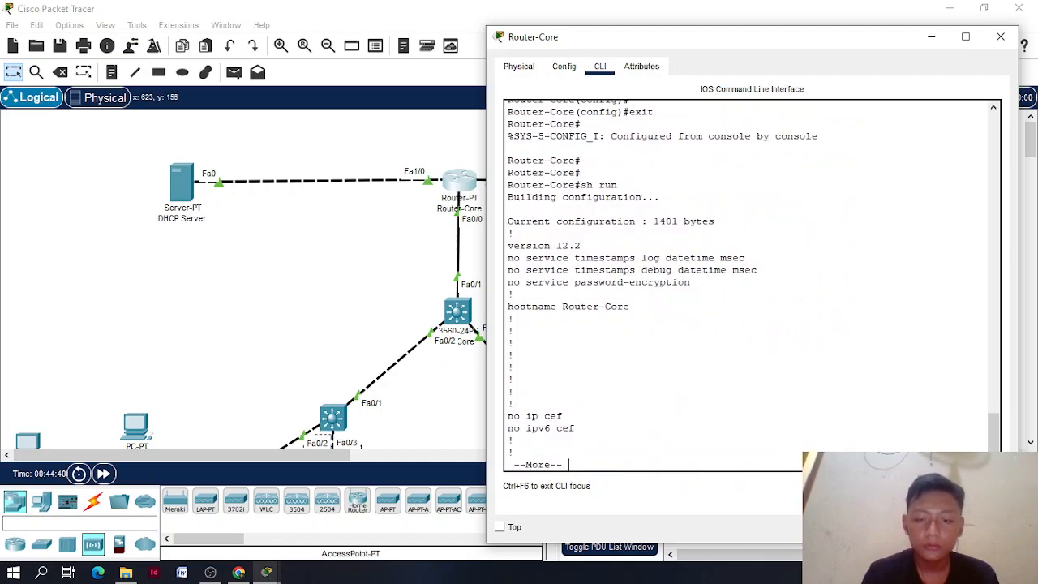
key("space")
key("space")
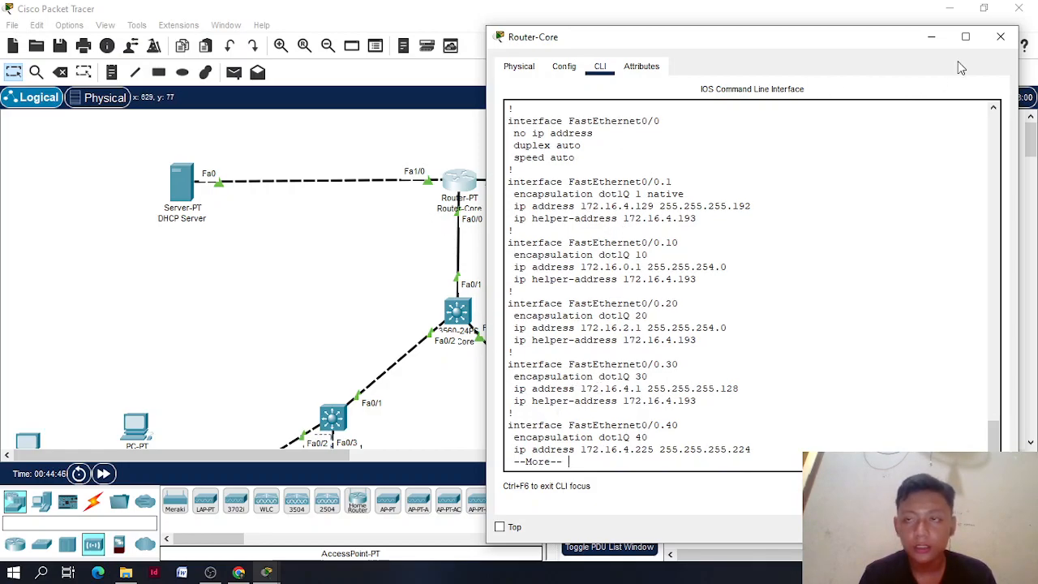
left_click(1000, 36)
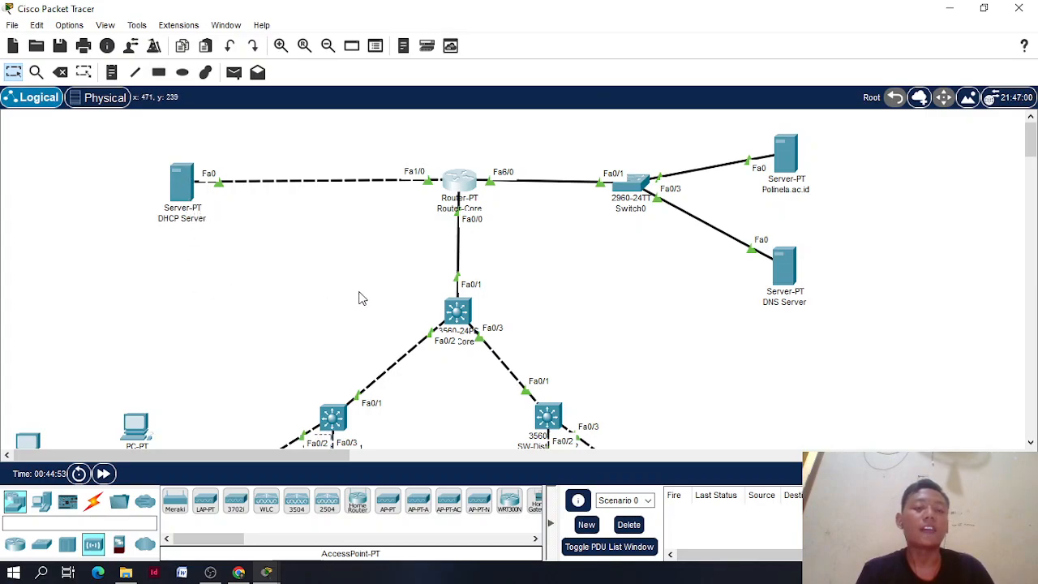
Examine the topology from the core switch down to the PCs and access points around each access switch
scroll(362, 298, "down", 3)
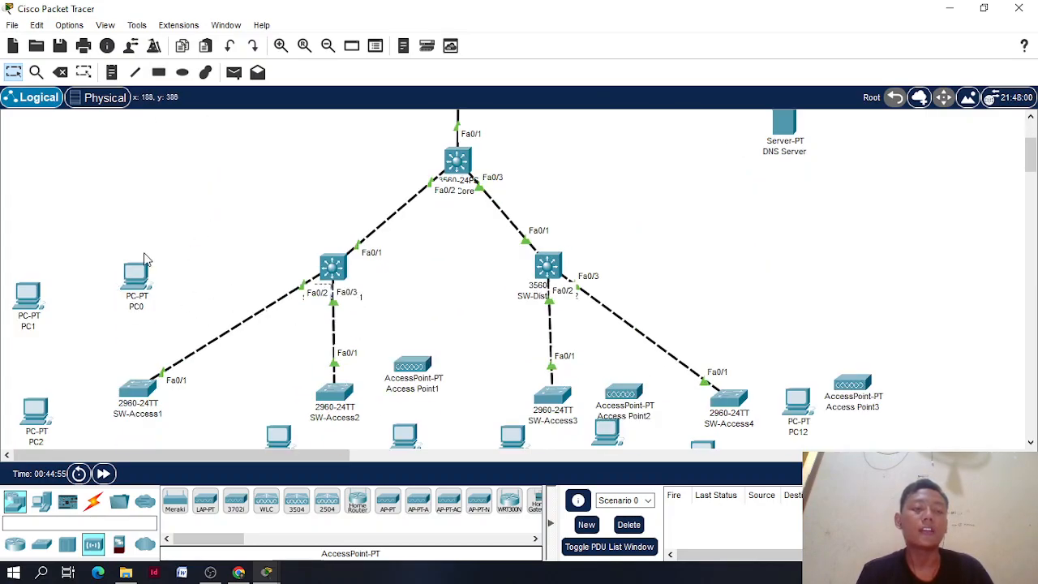
scroll(142, 293, "down", 2)
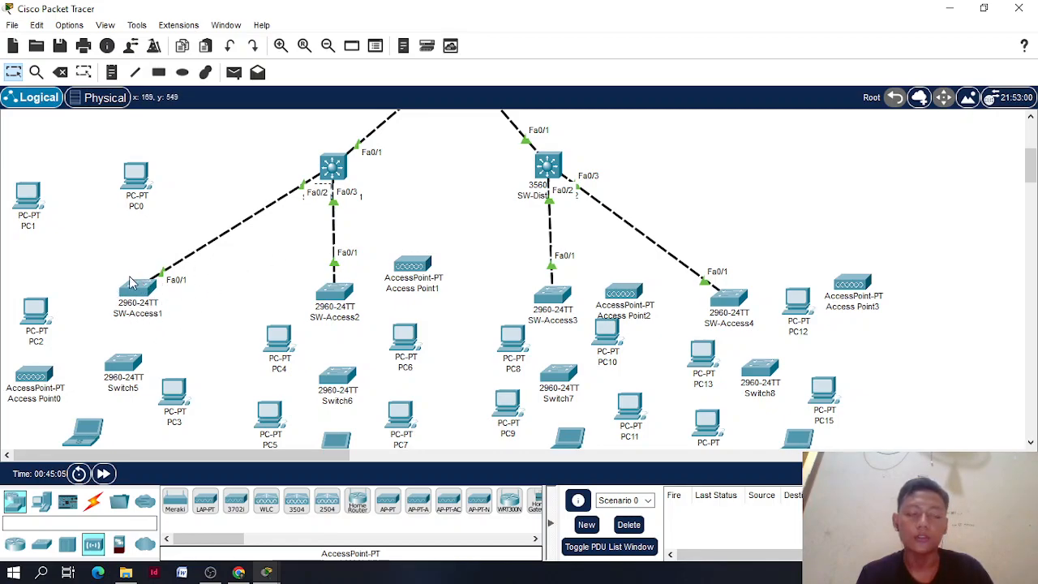
scroll(250, 268, "up", 3)
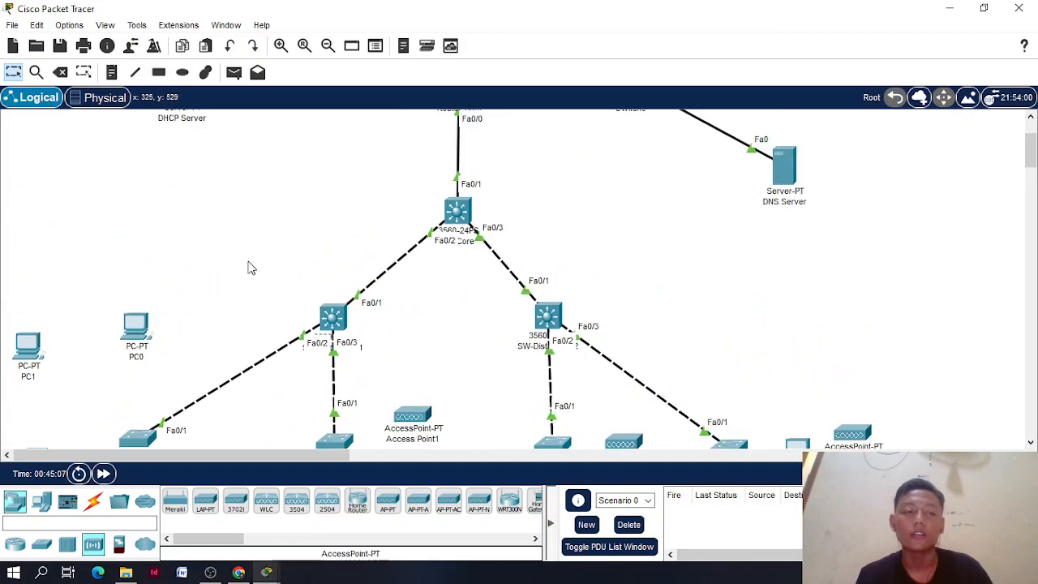
scroll(250, 267, "down", 3)
scroll(249, 267, "down", 3)
scroll(247, 259, "up", 5)
scroll(248, 260, "down", 5)
scroll(247, 257, "up", 5)
scroll(247, 258, "down", 2)
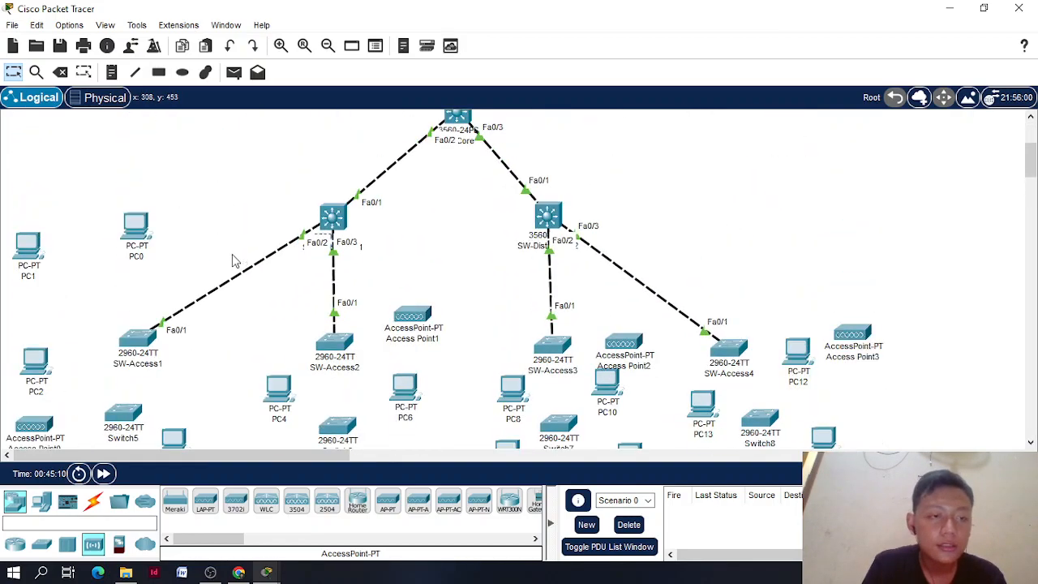
Rename PC0 as VLAN 10a and PC1 as VLAN 20a in the SW-Access1 group
left_click(136, 258)
type("VLAN")
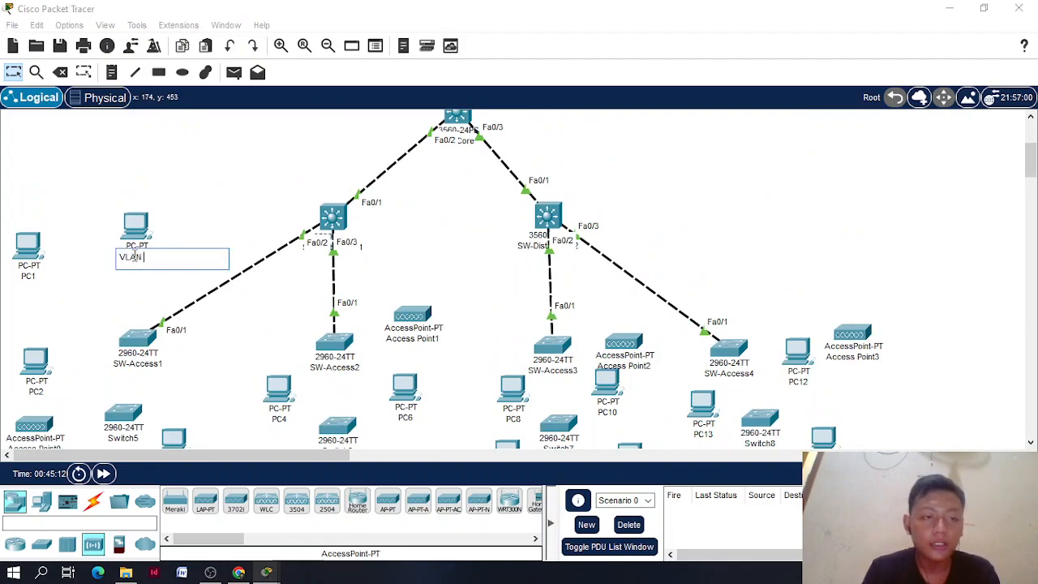
type(" 10A")
key("BackSpace")
type("a")
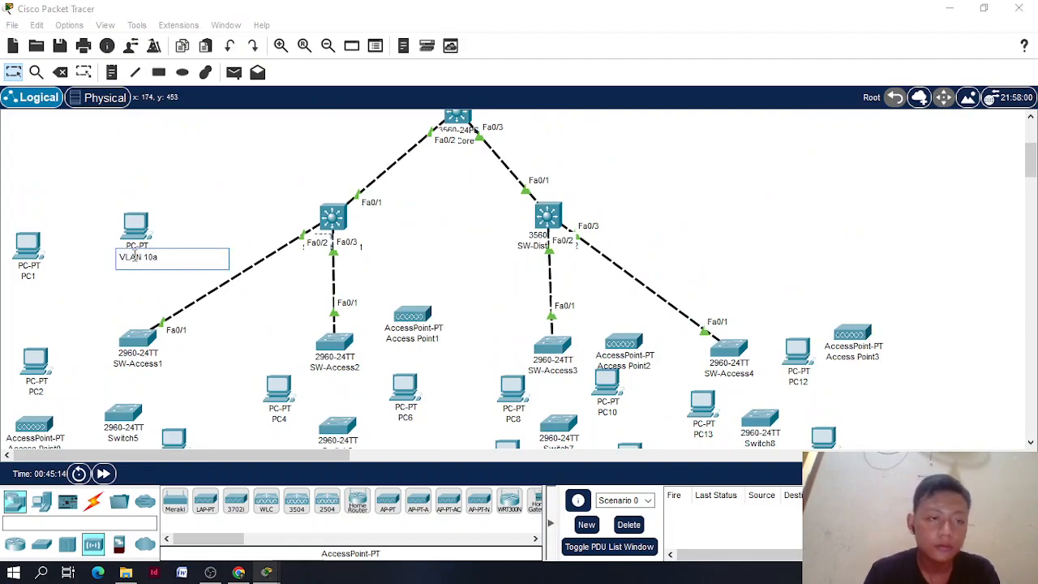
left_click(27, 277)
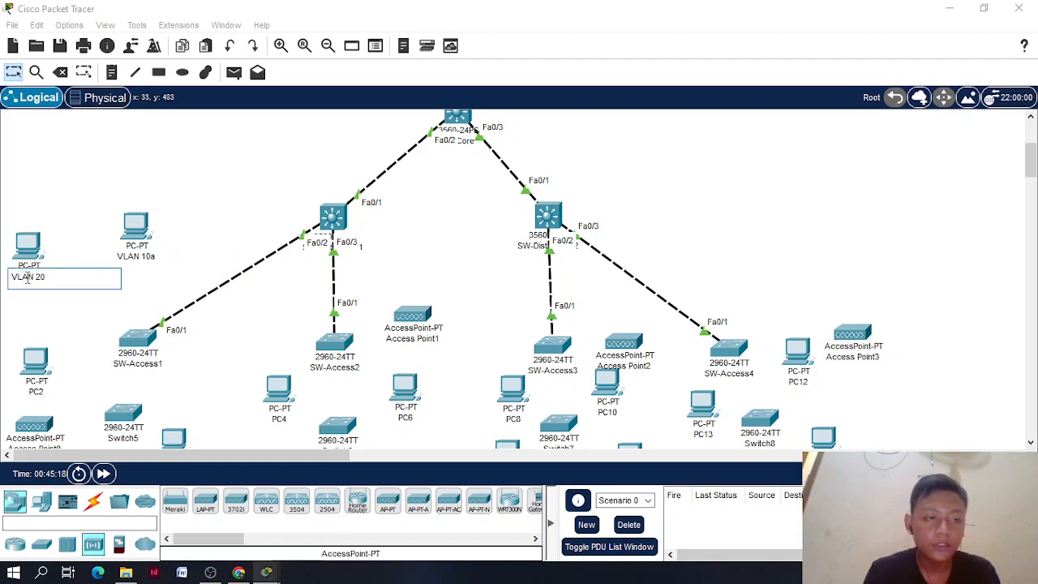
left_click(203, 218)
Move PC2 of the SW-Access1 group beside Laptop0 and rename it VLAN 40A
scroll(154, 242, "down", 1)
left_click(34, 318)
scroll(57, 324, "down", 1)
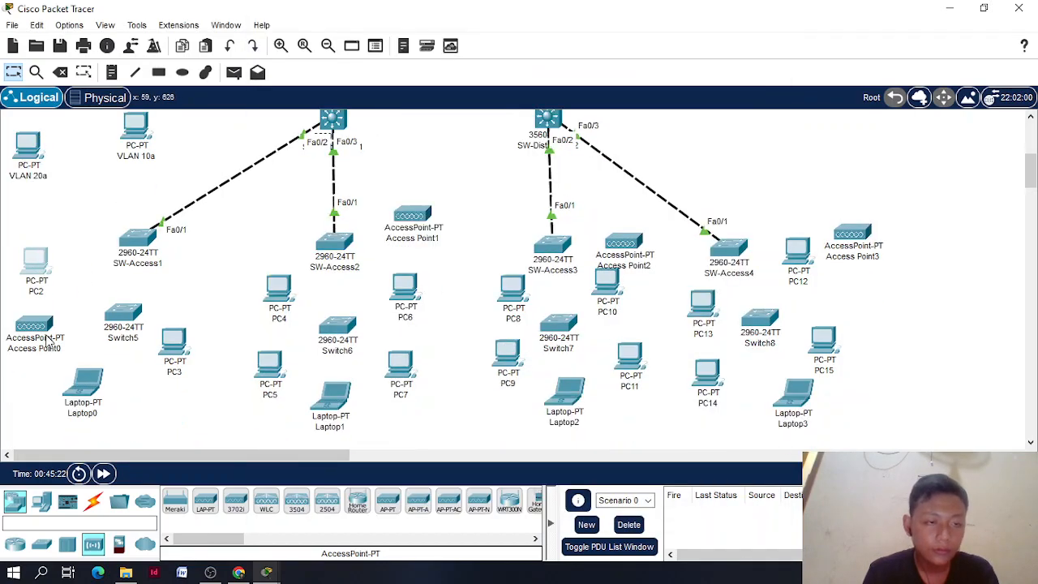
left_click_drag(36, 292, 142, 427)
left_click(142, 422)
type("VLAN 3")
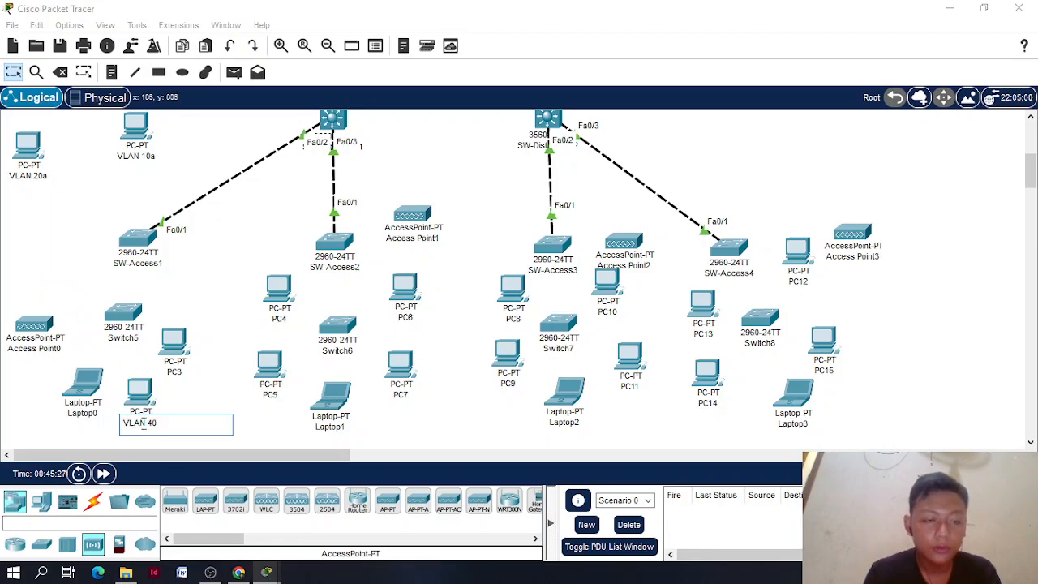
Rename PC3 as VLAN 1A and Laptop0 as VLAN 30A in the SW-Access1 group
left_click(181, 371)
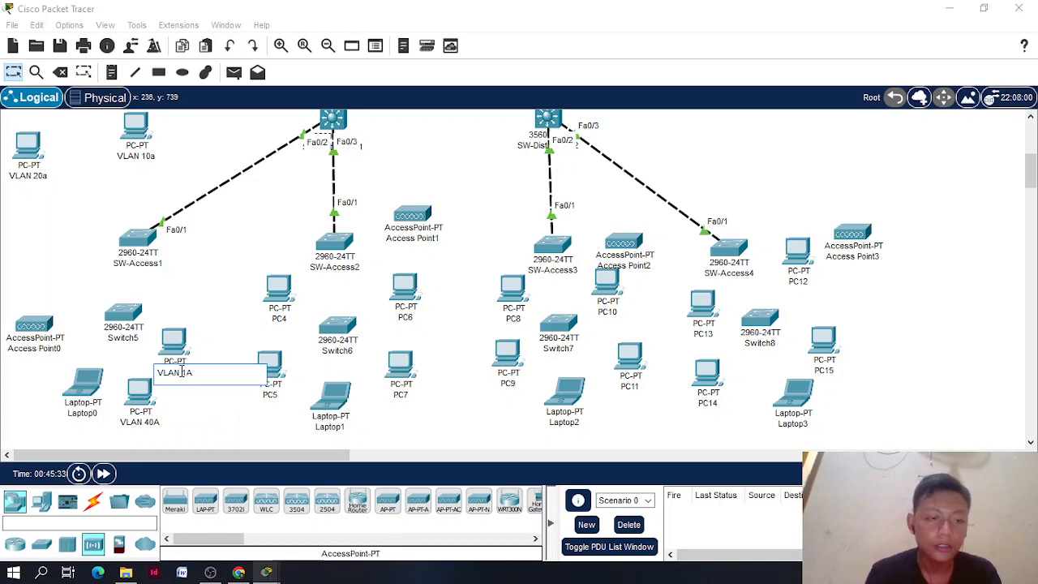
left_click(90, 415)
type("VLA")
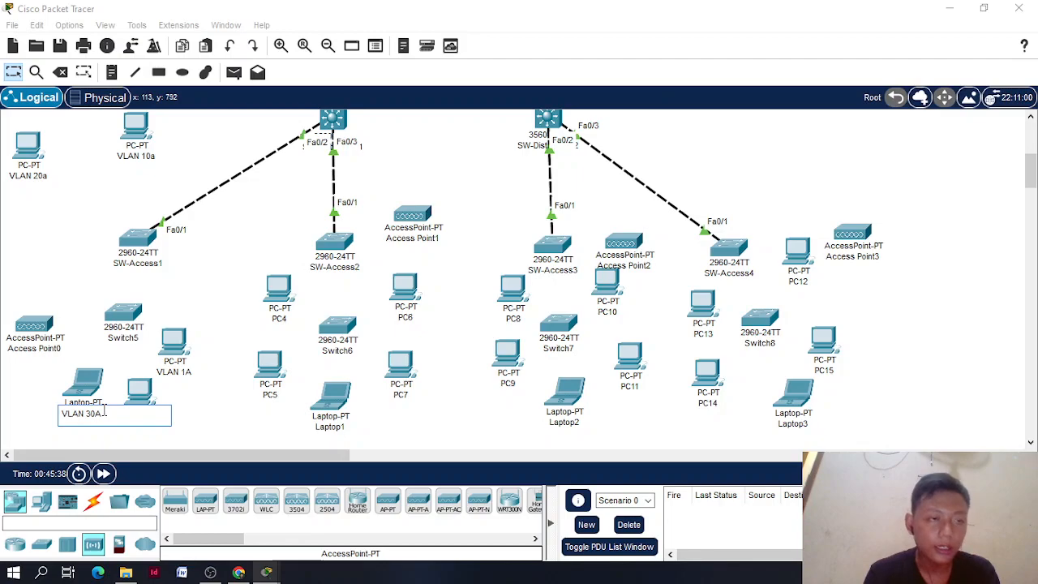
type("N 30A")
left_click(71, 288)
Rearrange the SW-Access1 group with VLAN 20a level with VLAN 10a, Access Point0 beside SW-Access1, and the VLAN 30A laptop beneath Access Point0
left_click_drag(102, 397, 48, 409)
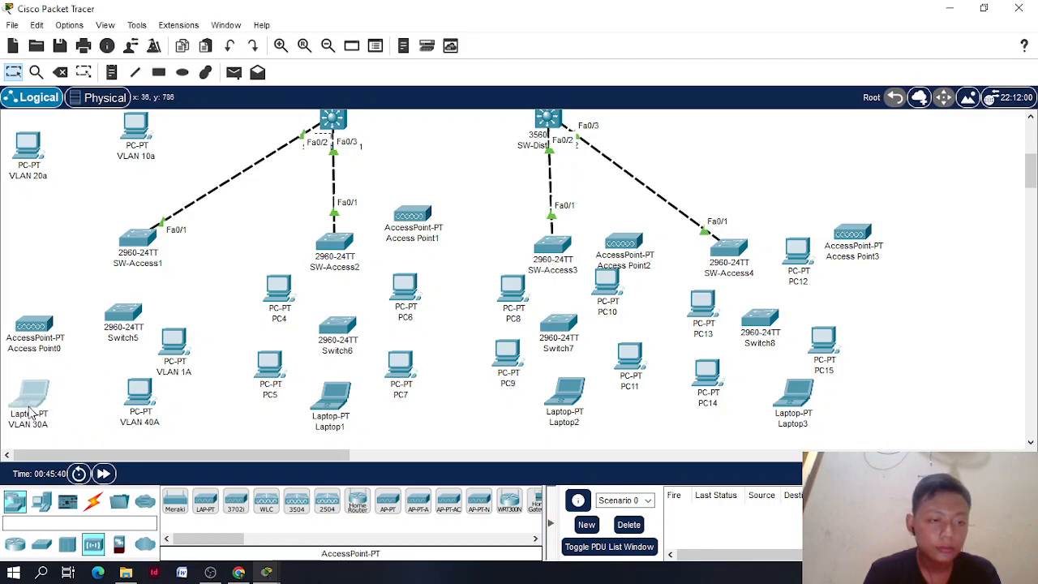
left_click_drag(43, 337, 52, 250)
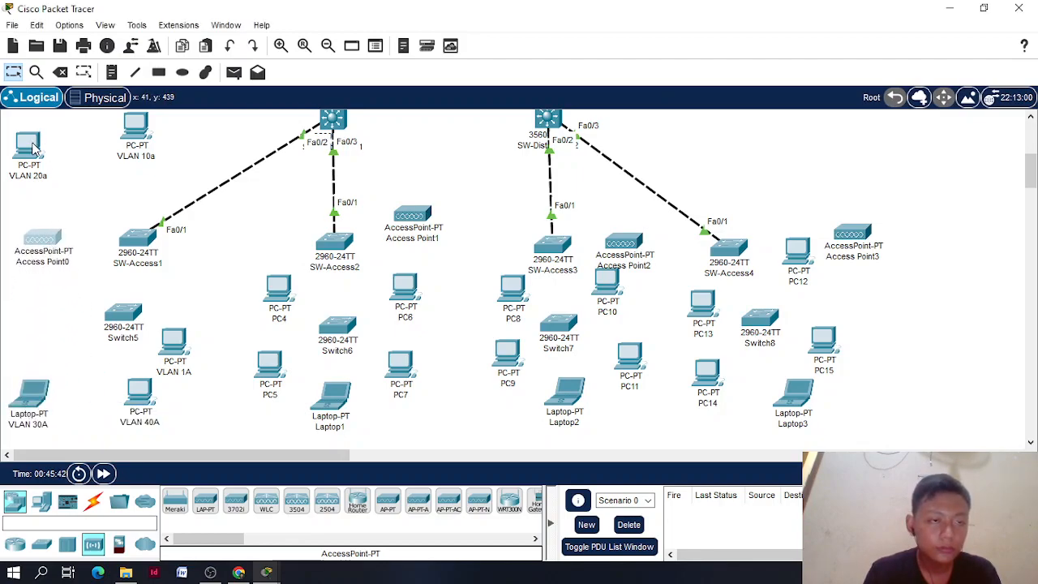
left_click_drag(33, 146, 52, 130)
left_click_drag(132, 324, 142, 316)
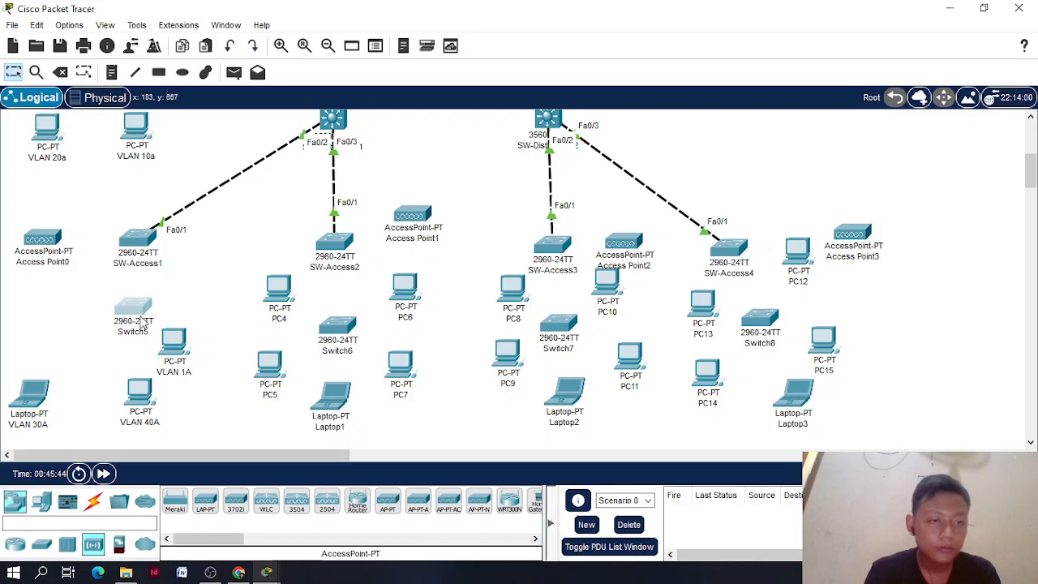
left_click_drag(145, 395, 112, 398)
left_click_drag(183, 358, 187, 407)
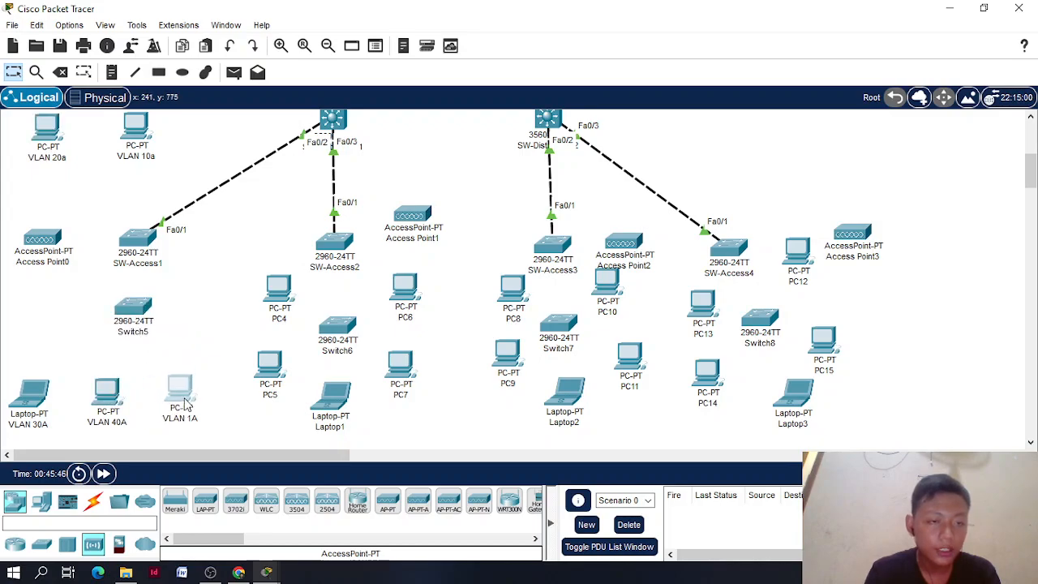
left_click_drag(41, 392, 57, 323)
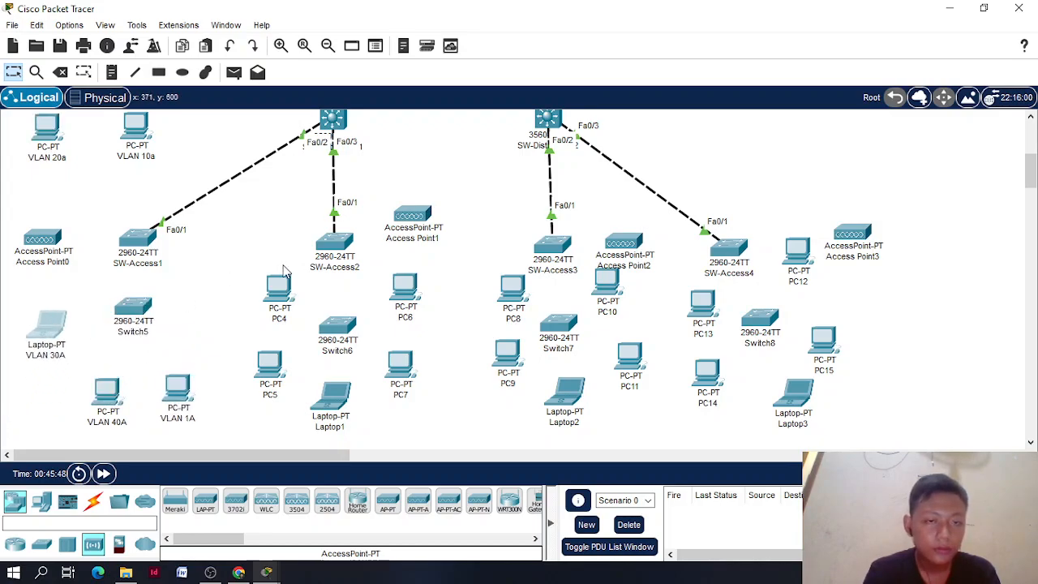
Place Switch5 beside SW-Access1 and line up VLAN 40A and VLAN 1A beneath the two switches, level with the VLAN 30A laptop
left_click_drag(125, 408, 212, 320)
left_click_drag(143, 307, 232, 233)
left_click_drag(213, 301, 229, 329)
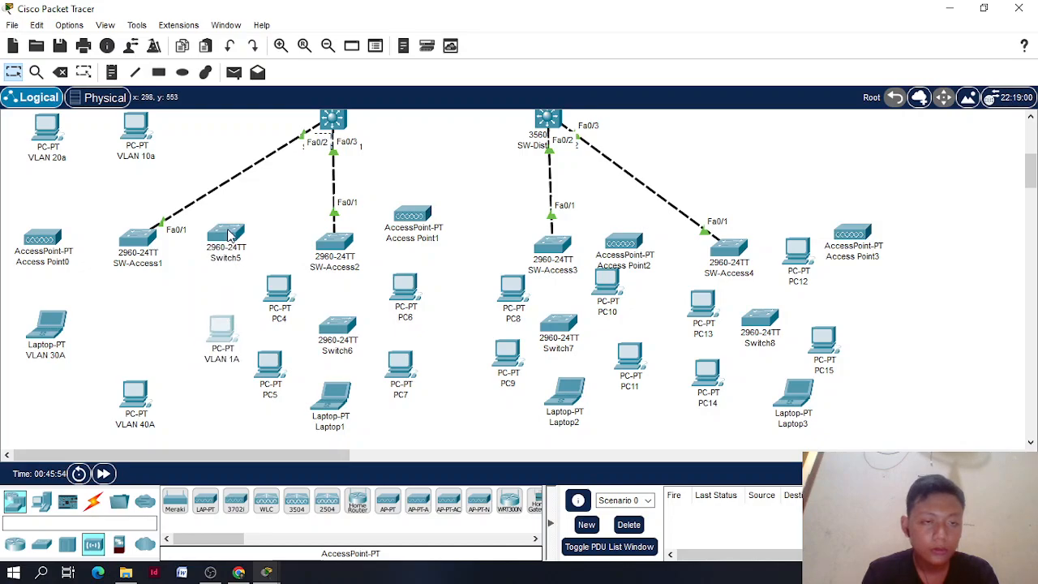
left_click_drag(230, 236, 228, 248)
left_click_drag(128, 408, 132, 341)
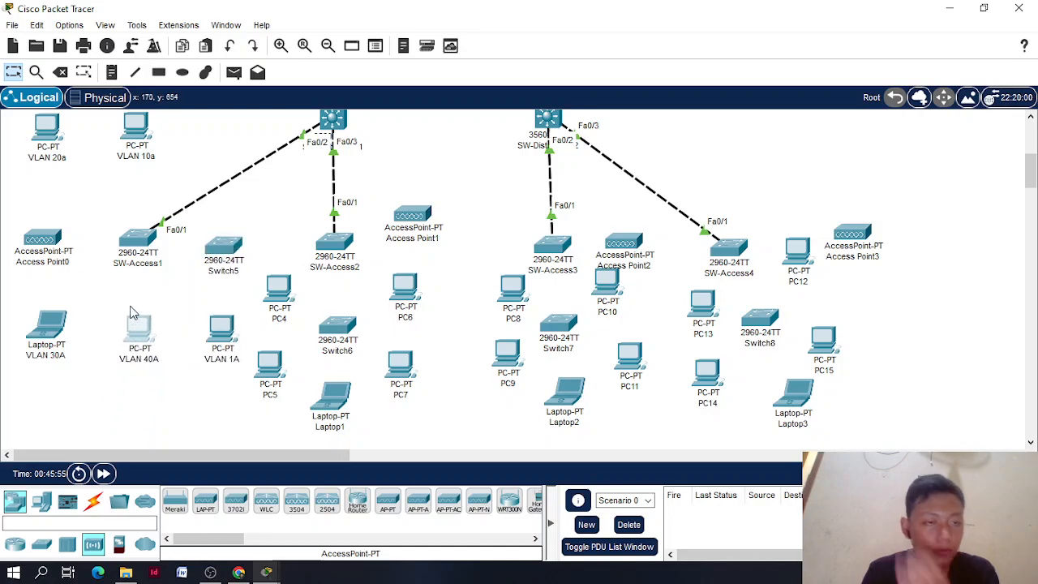
Set the SSID on Port 1 of Access Point0 to Access1
left_click(43, 238)
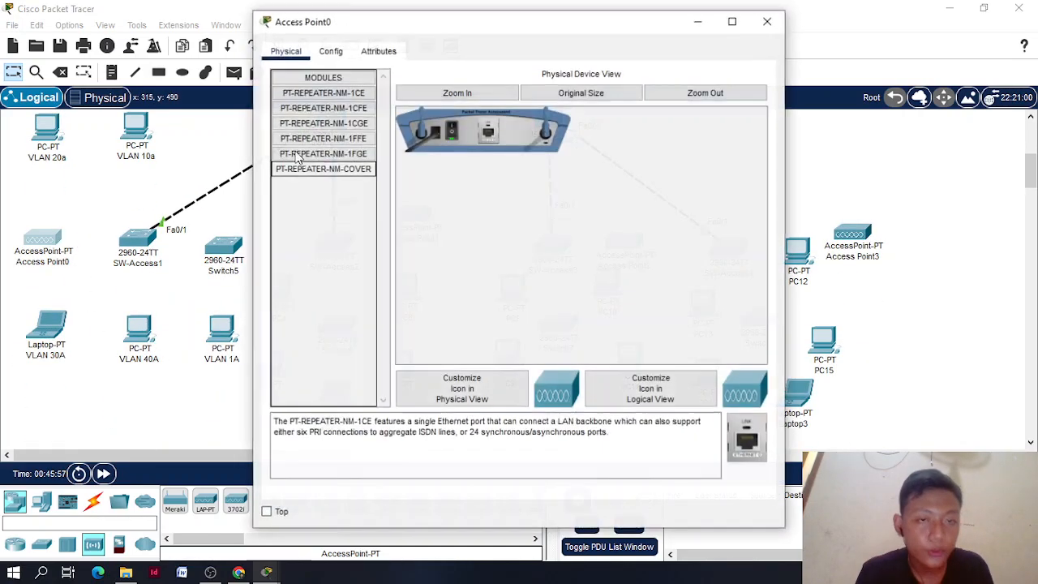
left_click(330, 50)
left_click(321, 122)
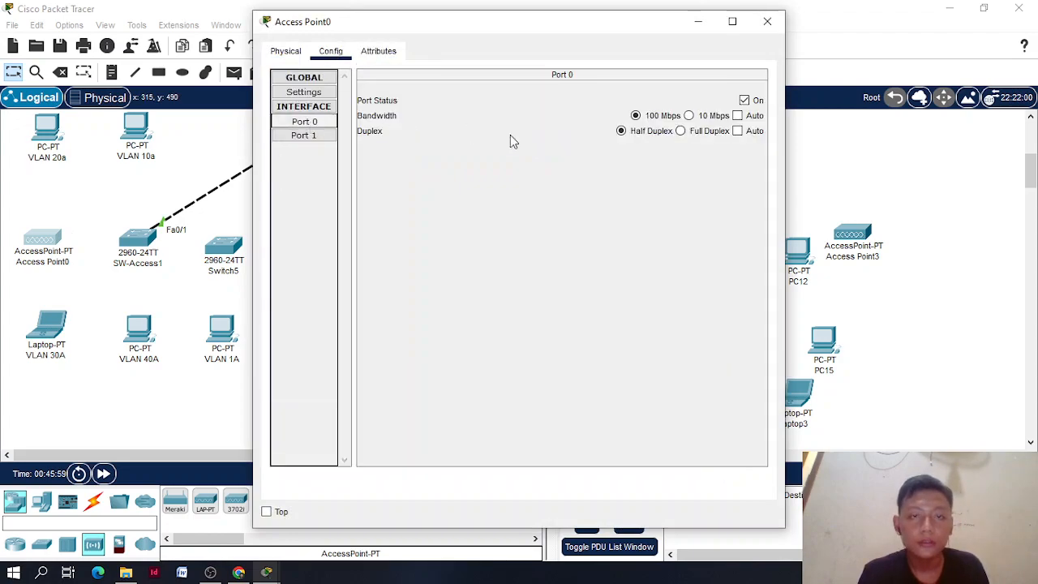
left_click(324, 135)
left_click(640, 115)
key("ctrl+a")
type("Acces")
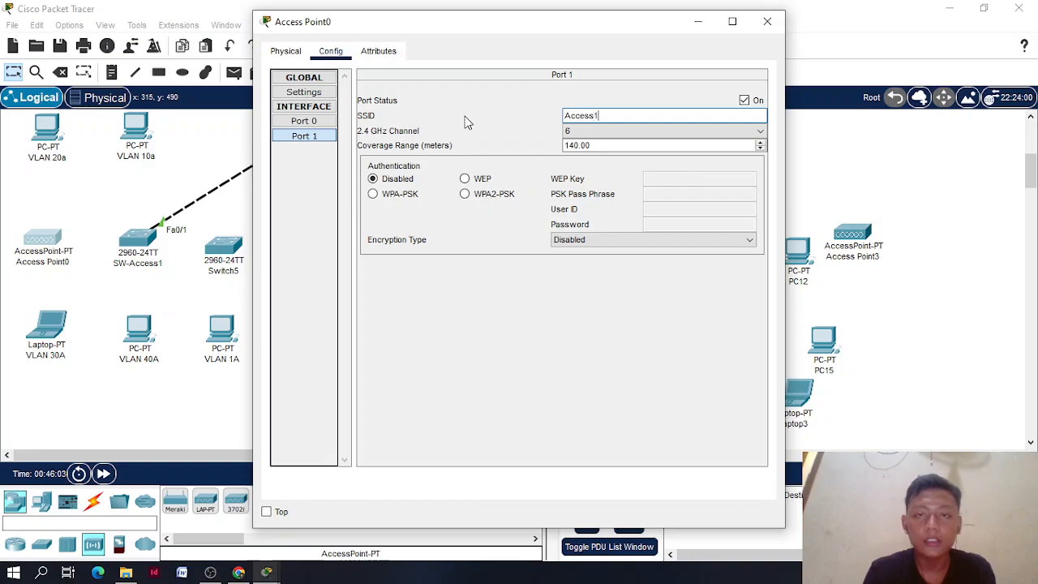
type("s1")
left_click(767, 21)
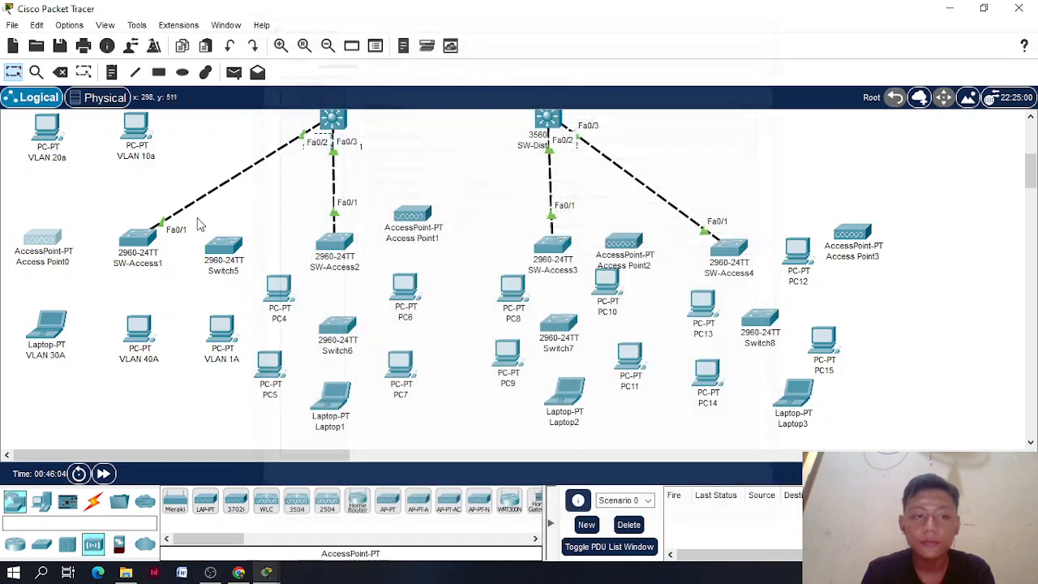
Replace the wired network module of the VLAN 30A laptop with the PT-LAPTOP-NM-1W wireless module and power the laptop back on
left_click(45, 326)
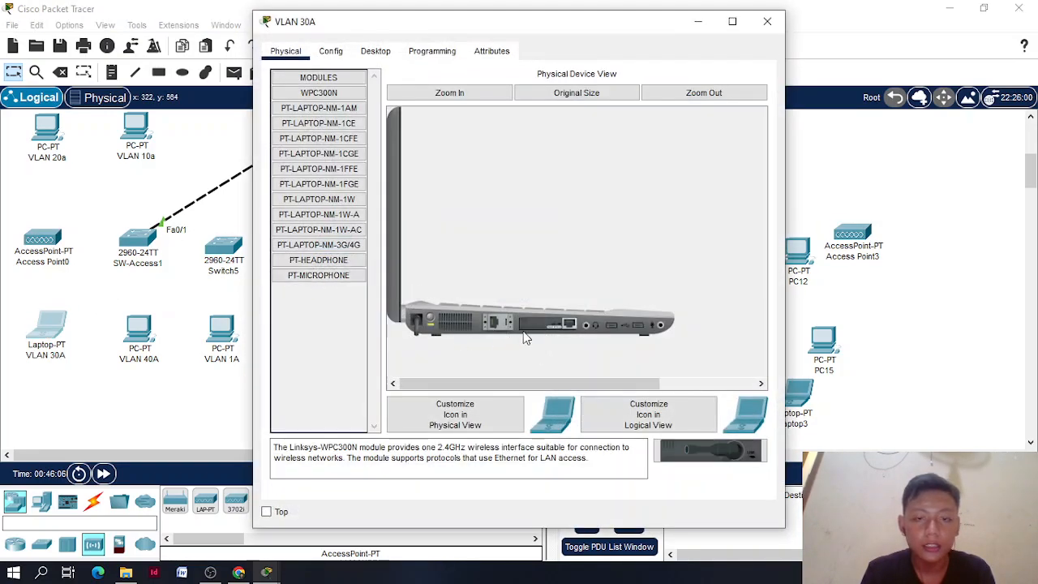
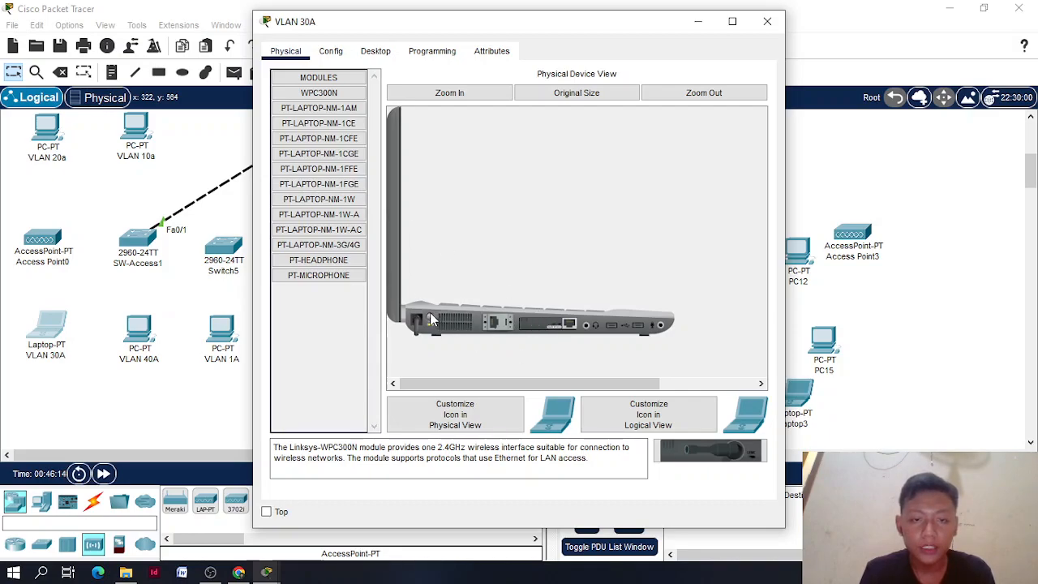
left_click_drag(545, 324, 329, 327)
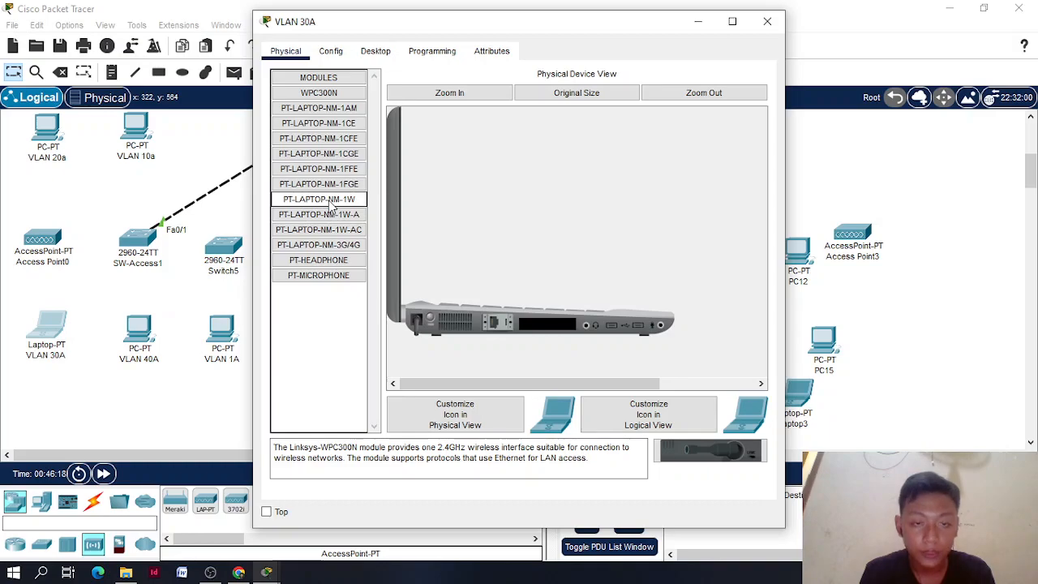
left_click(330, 206)
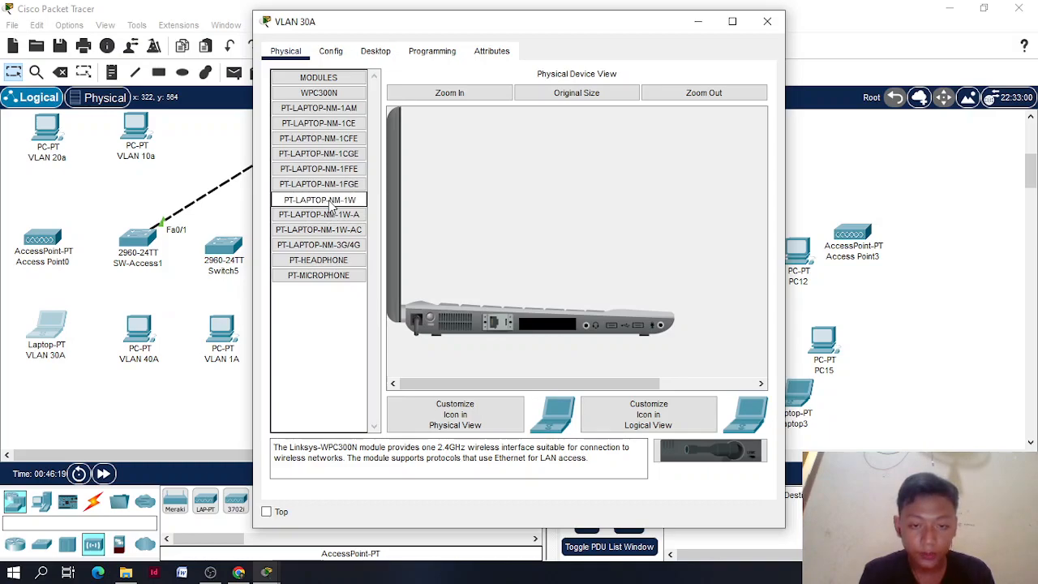
left_click_drag(330, 207, 546, 331)
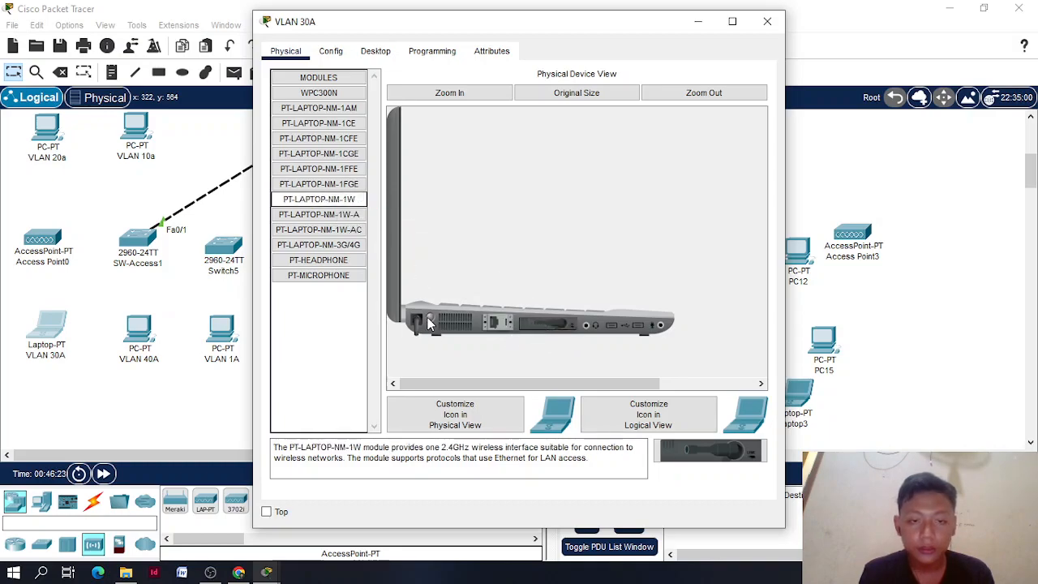
left_click(427, 321)
left_click(767, 21)
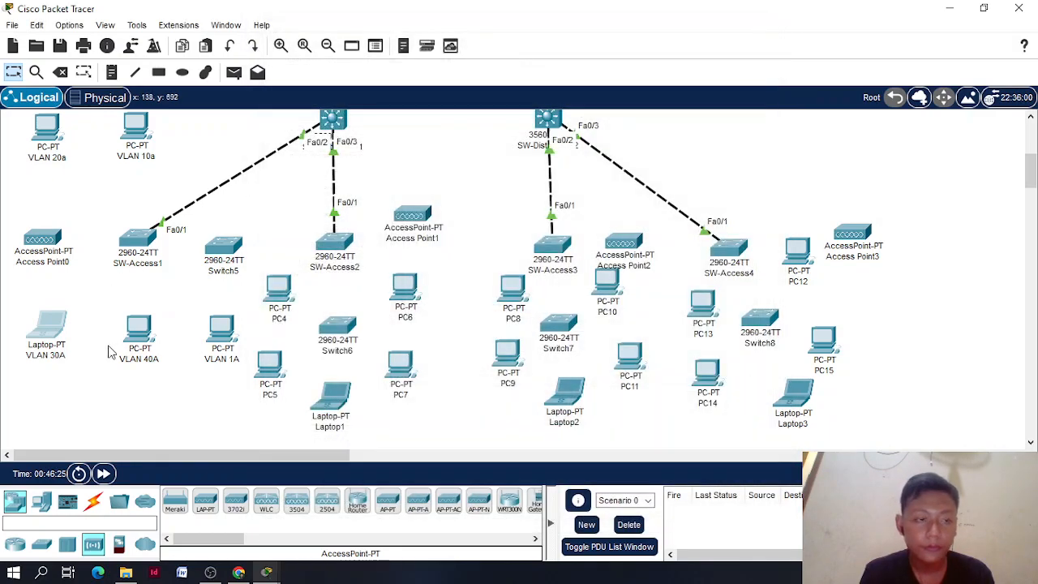
Set the SSID on Port 1 of Access Point1 to Access2
left_click(93, 500)
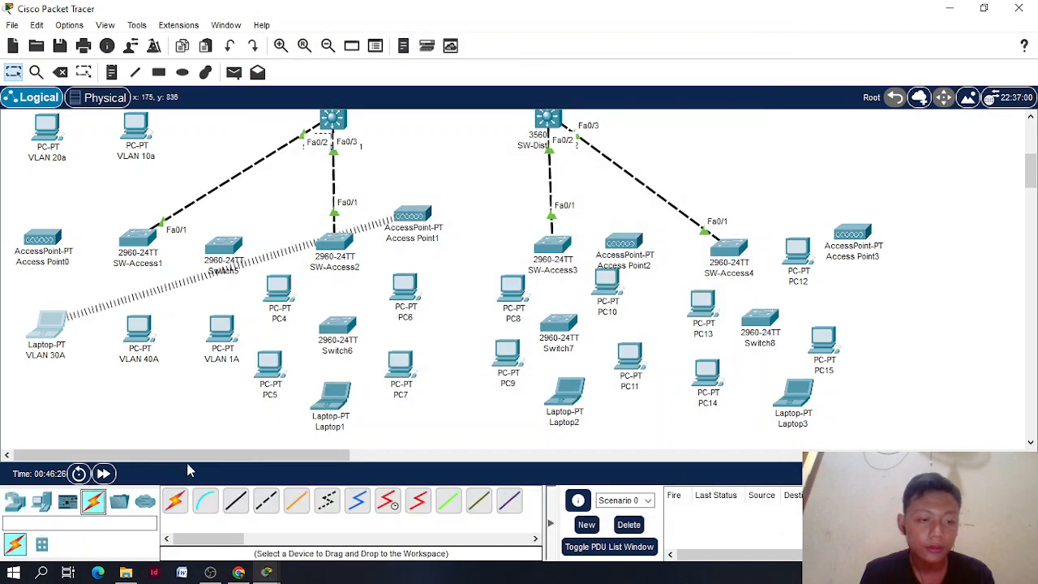
left_click(236, 500)
left_click(414, 218)
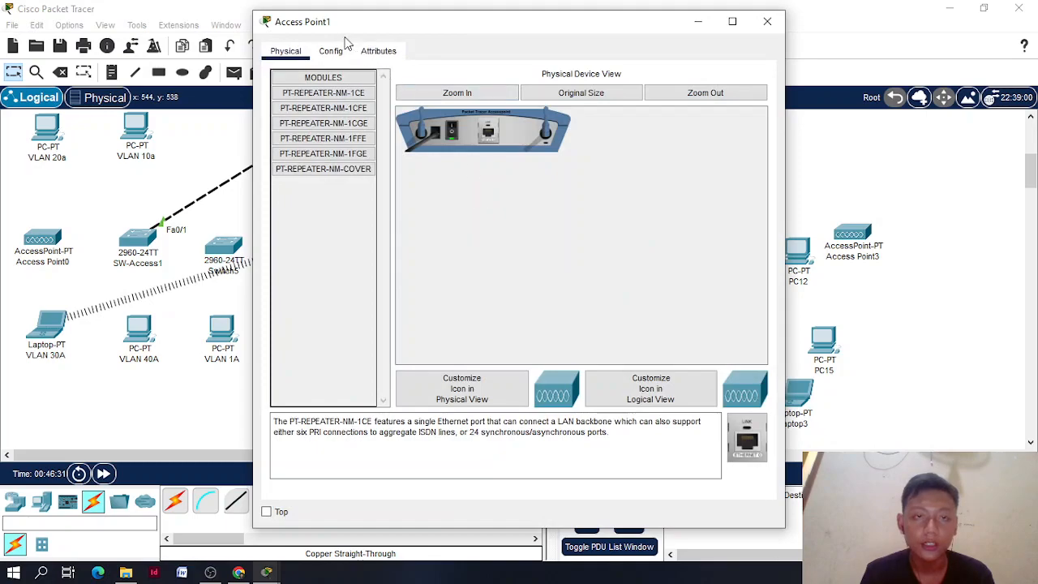
left_click(332, 48)
left_click(316, 135)
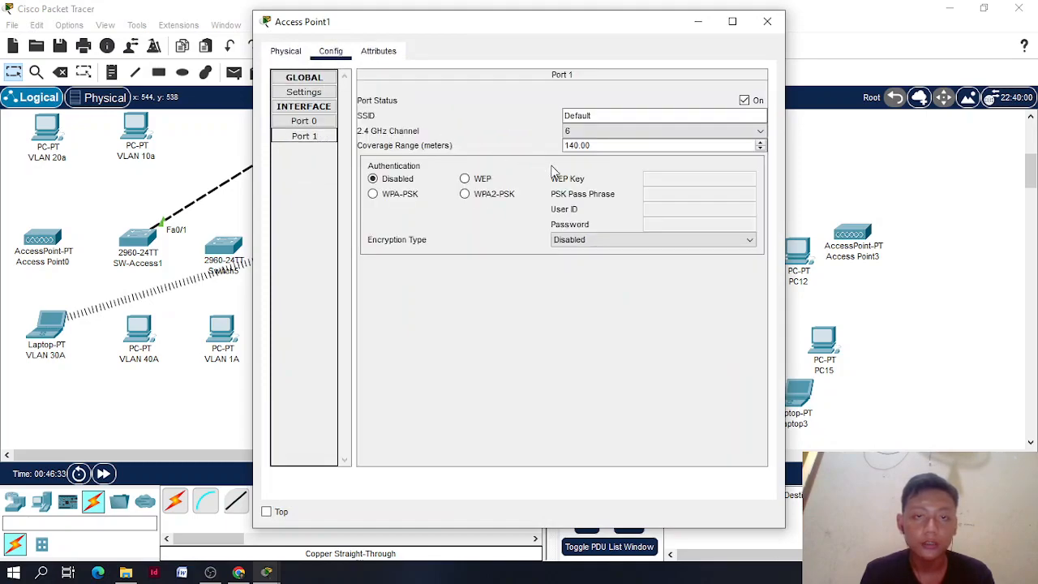
double_click(578, 115)
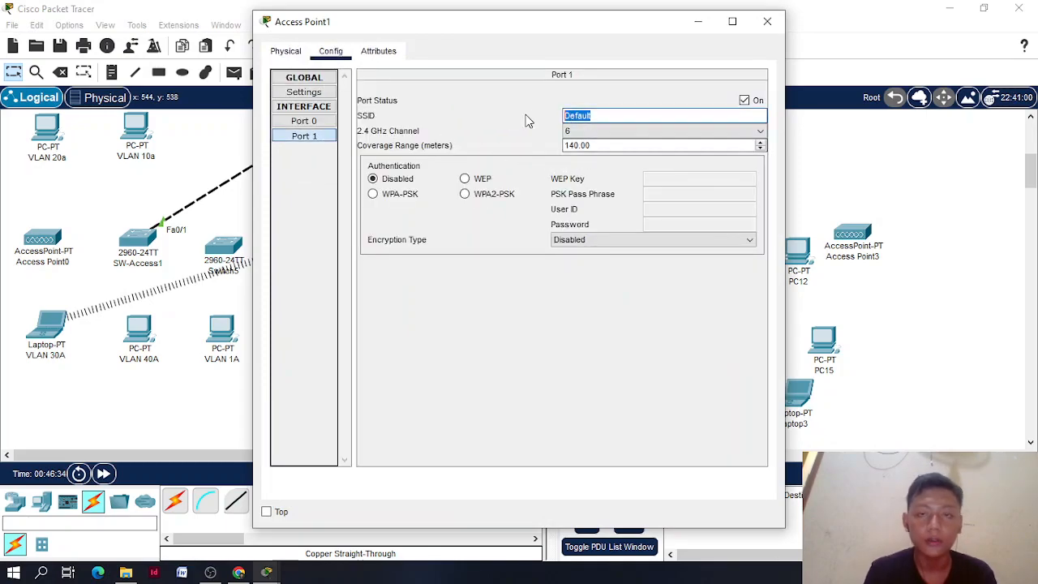
type("Access2")
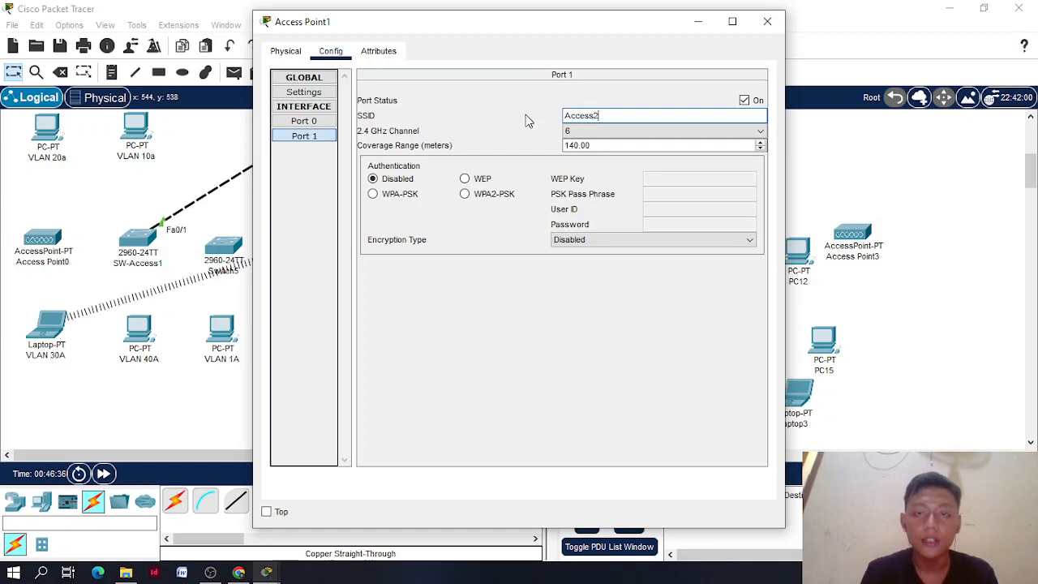
left_click(766, 21)
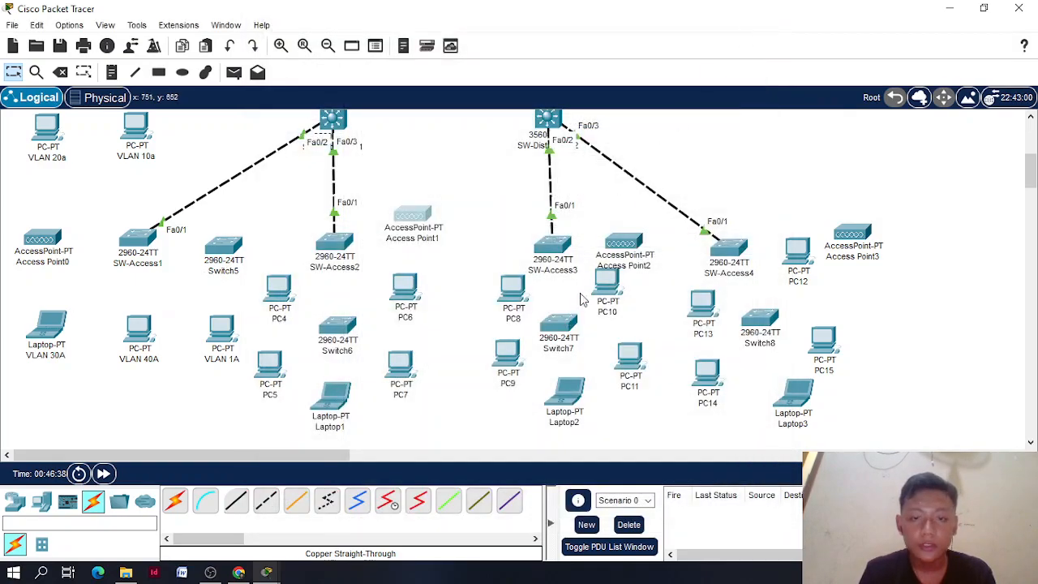
Set the SSID on Port 1 of Access Point2 to Access3
left_click(624, 256)
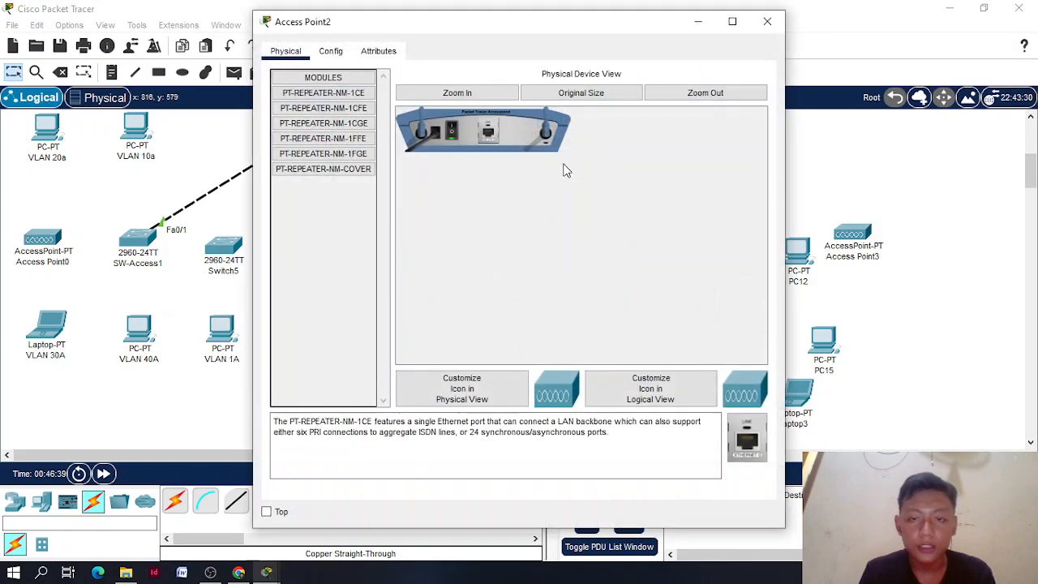
left_click(330, 50)
left_click(333, 135)
left_click(617, 114)
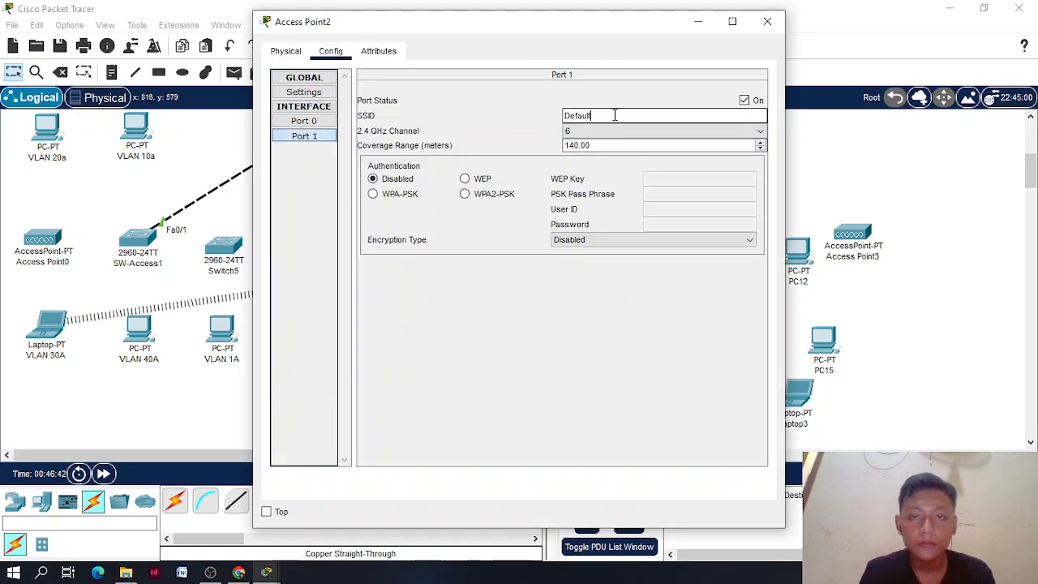
key("ctrl+a")
type("Ac")
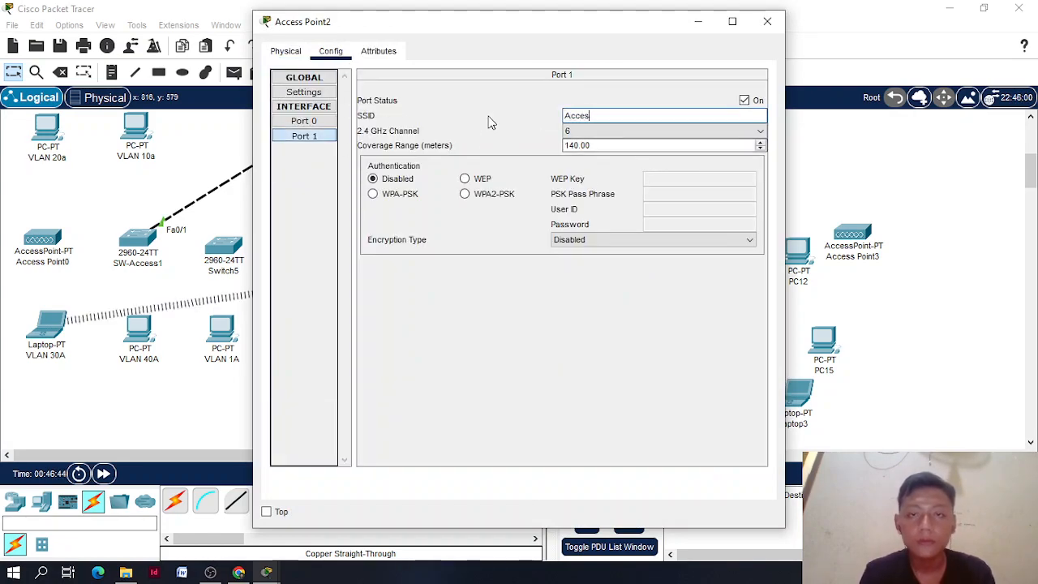
left_click(852, 180)
Set the SSID on Port 1 of Access Point3 to Access4 and recheck the SSID of Access Point2
left_click(839, 231)
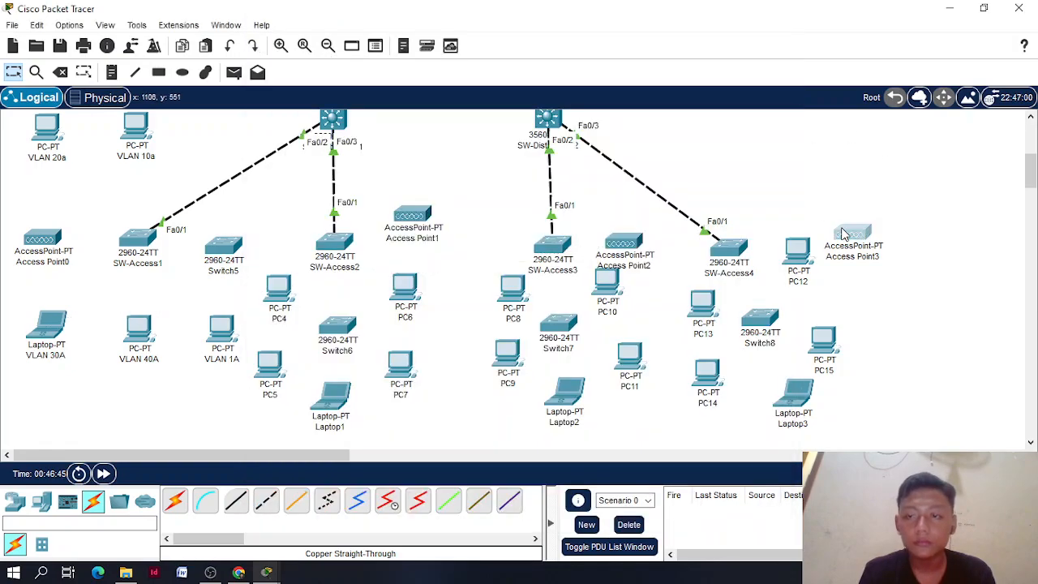
left_click(852, 235)
left_click(330, 50)
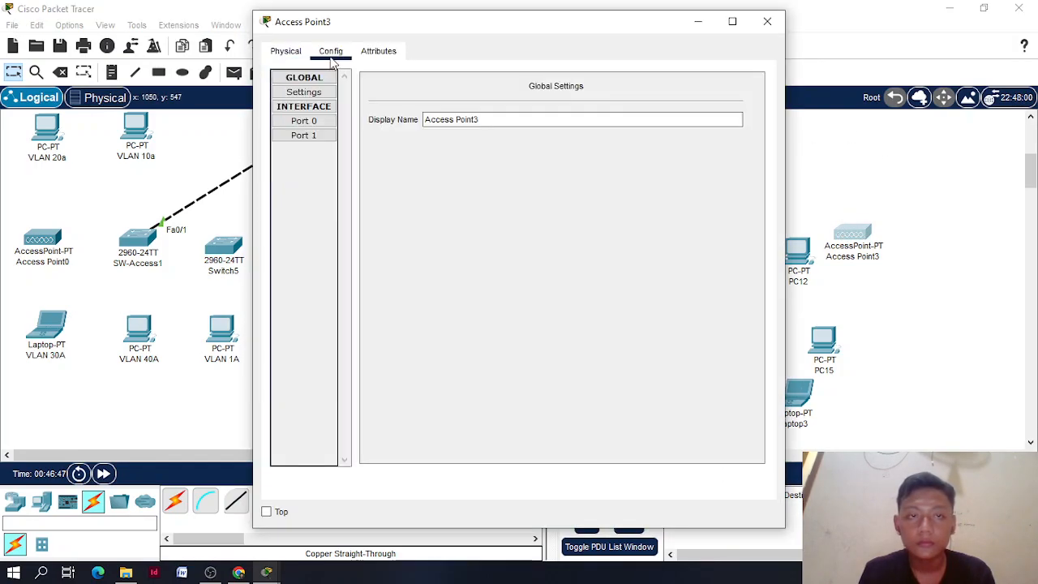
left_click(333, 135)
key("ctrl+a")
type("Ac")
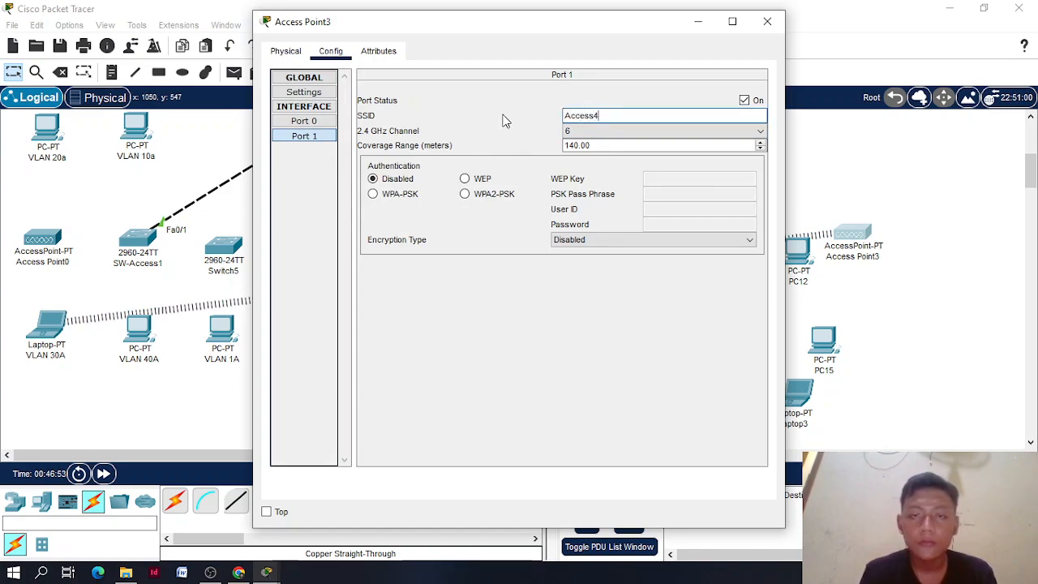
left_click(939, 251)
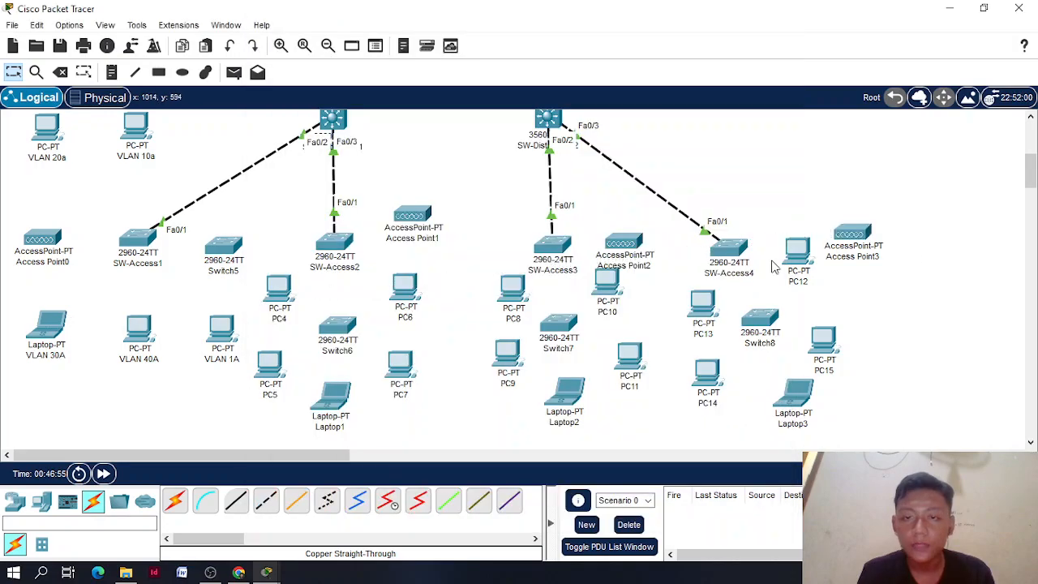
double_click(601, 246)
left_click(747, 23)
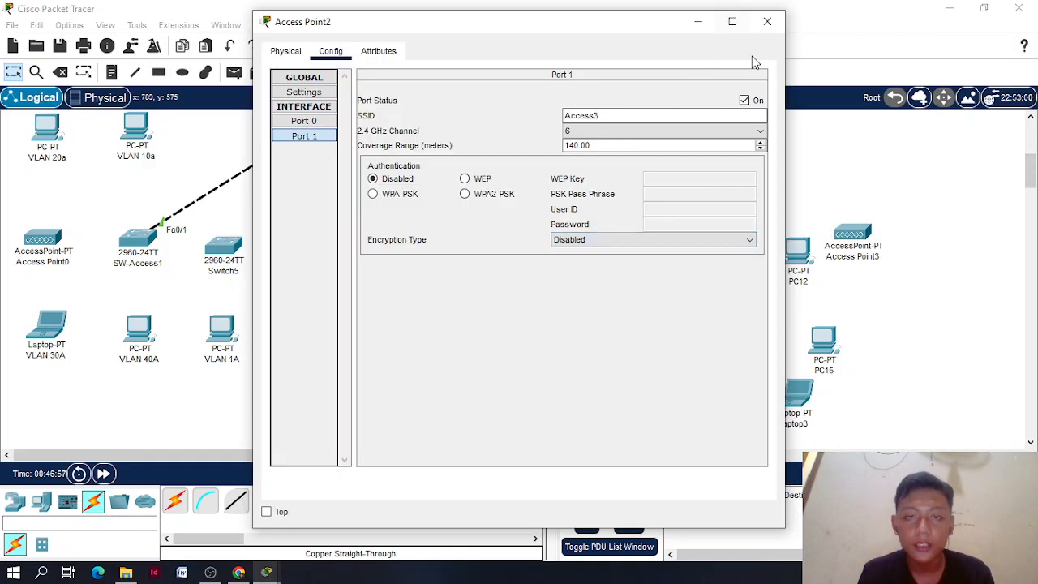
Connect FastEthernet0/2 of SW-Access1 to FastEthernet0 of the VLAN 10a PC with a copper straight-through cable
left_click(767, 21)
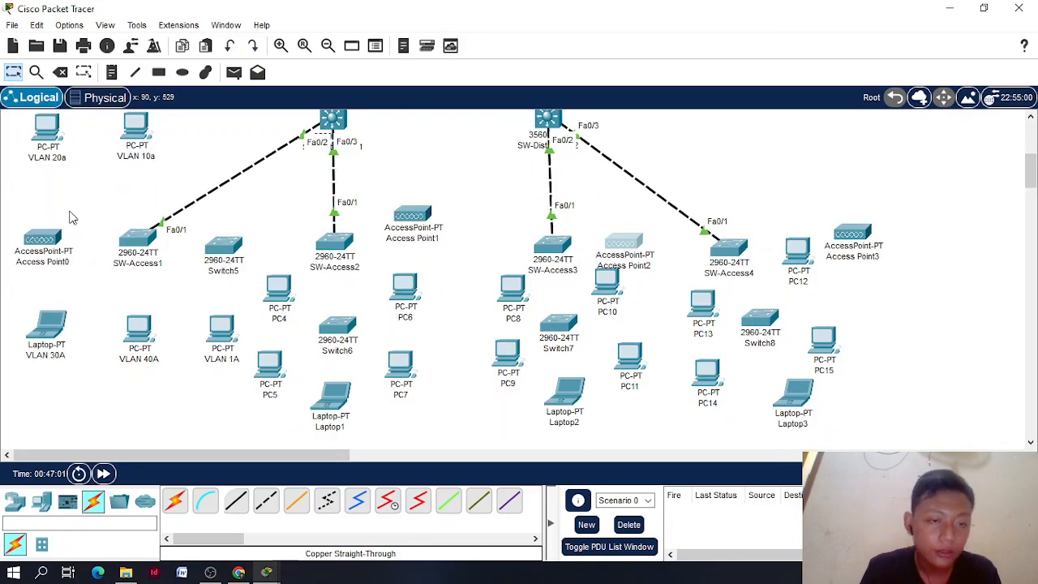
left_click(235, 499)
scroll(138, 271, "up", 1)
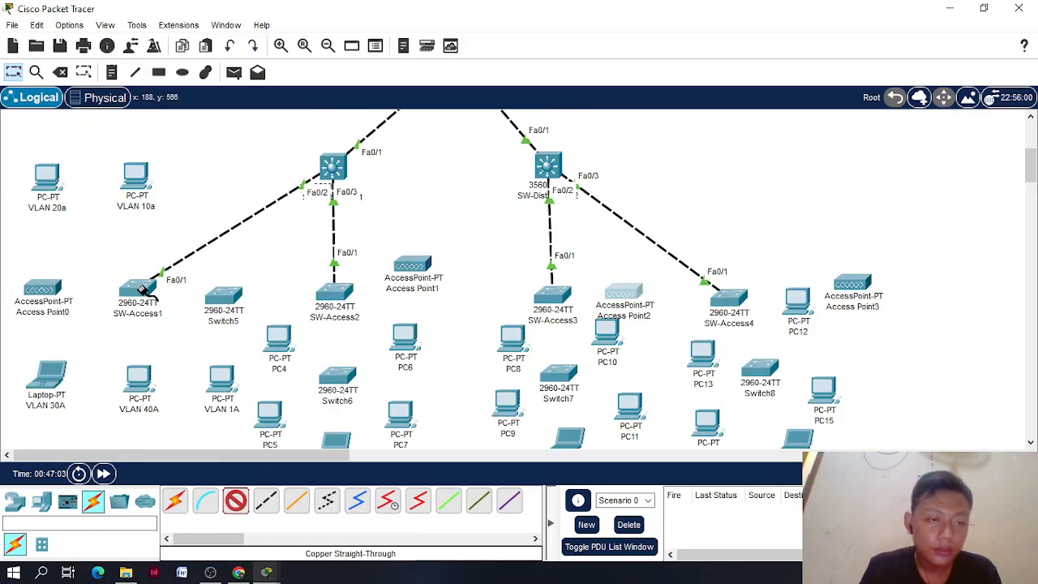
left_click(145, 286)
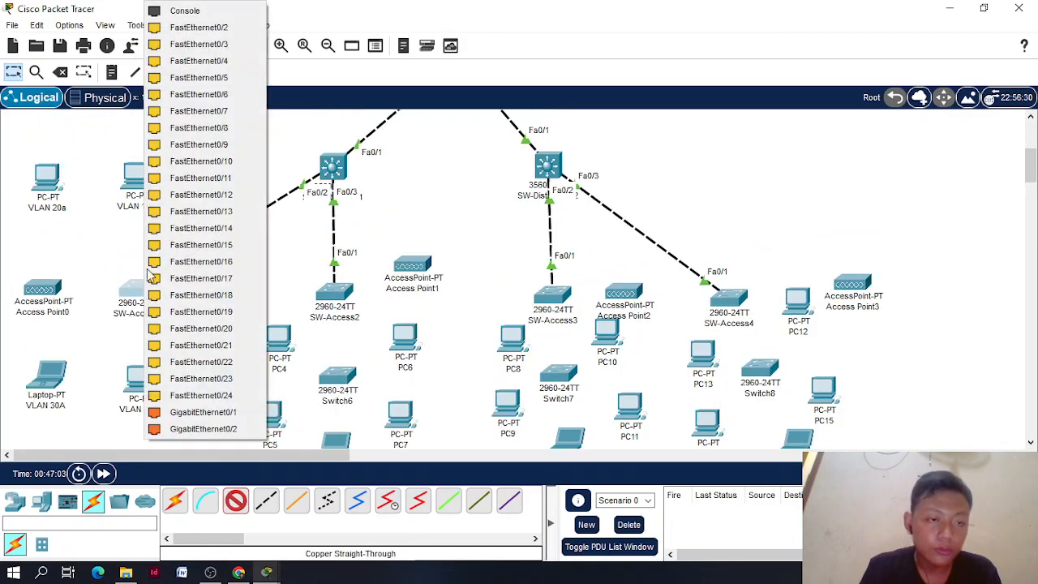
left_click(188, 33)
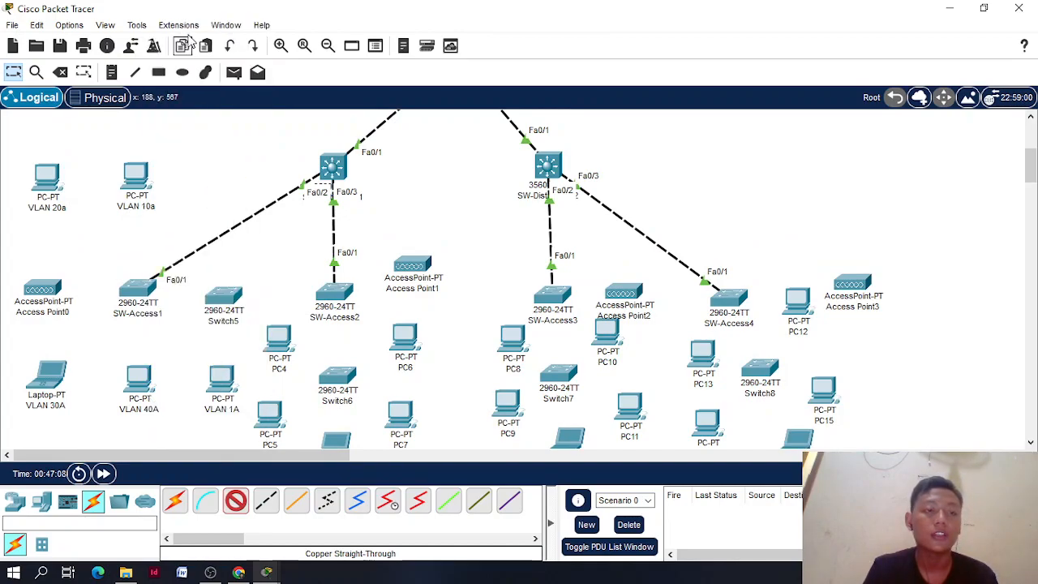
left_click(142, 176)
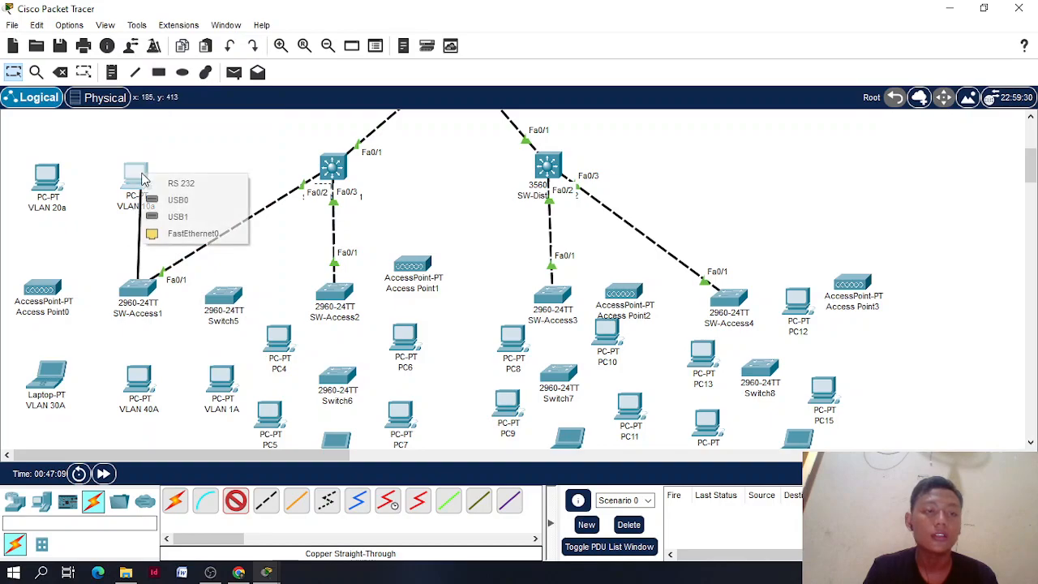
left_click(190, 233)
Connect FastEthernet0/12 of SW-Access1 to FastEthernet0 of the VLAN 20a PC with a copper straight-through cable
left_click(235, 501)
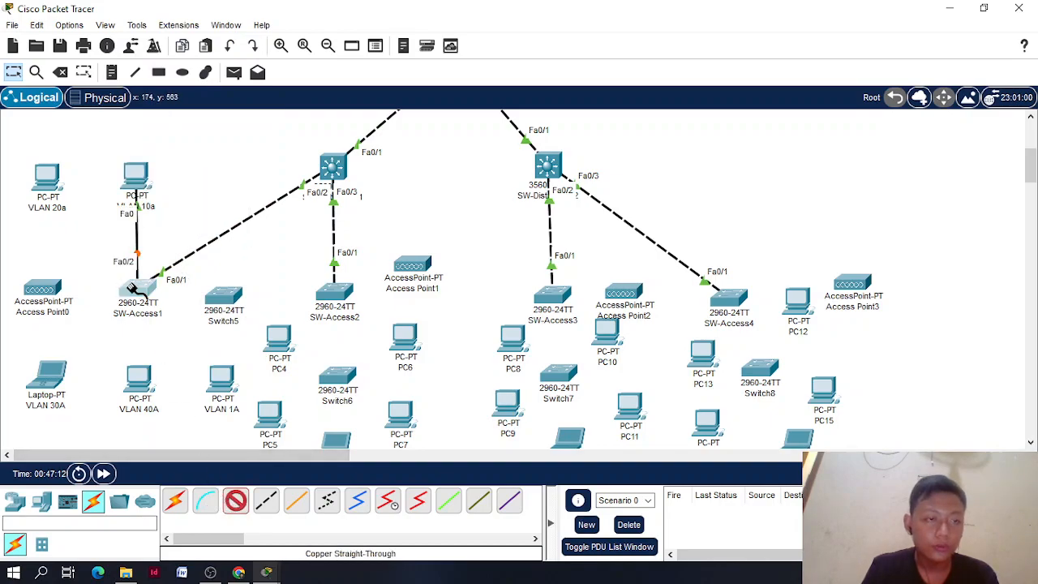
left_click(138, 285)
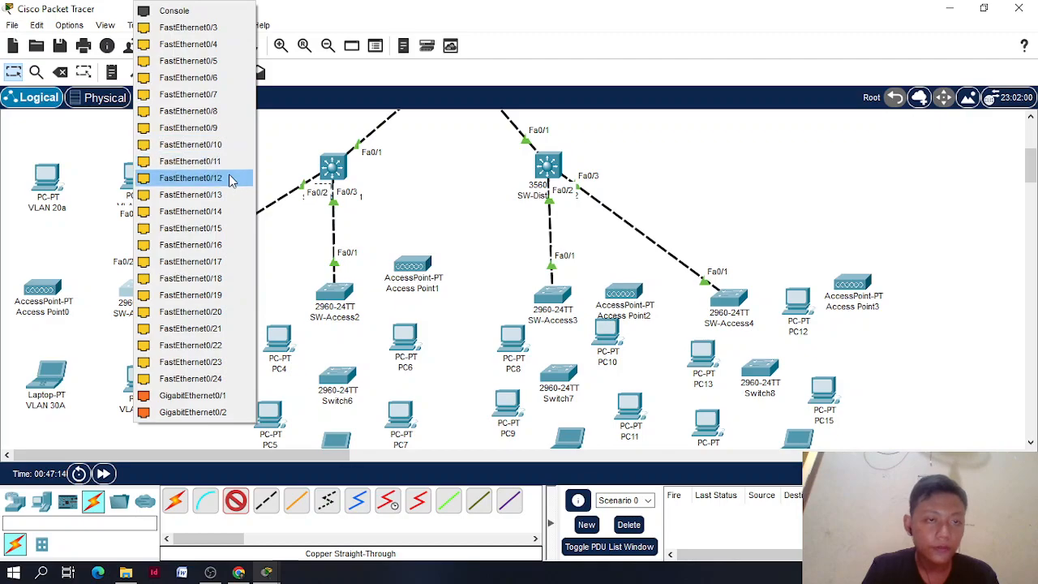
left_click(229, 180)
left_click(47, 182)
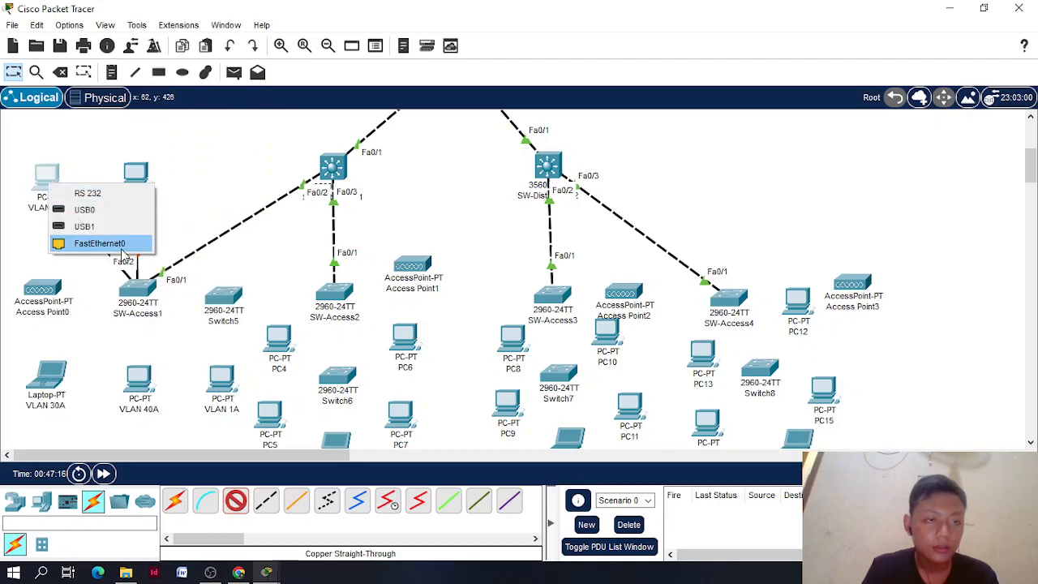
left_click(123, 249)
Connect FastEthernet0/17 of SW-Access1 to Access Point0 with a copper straight-through cable
left_click(235, 500)
left_click(143, 298)
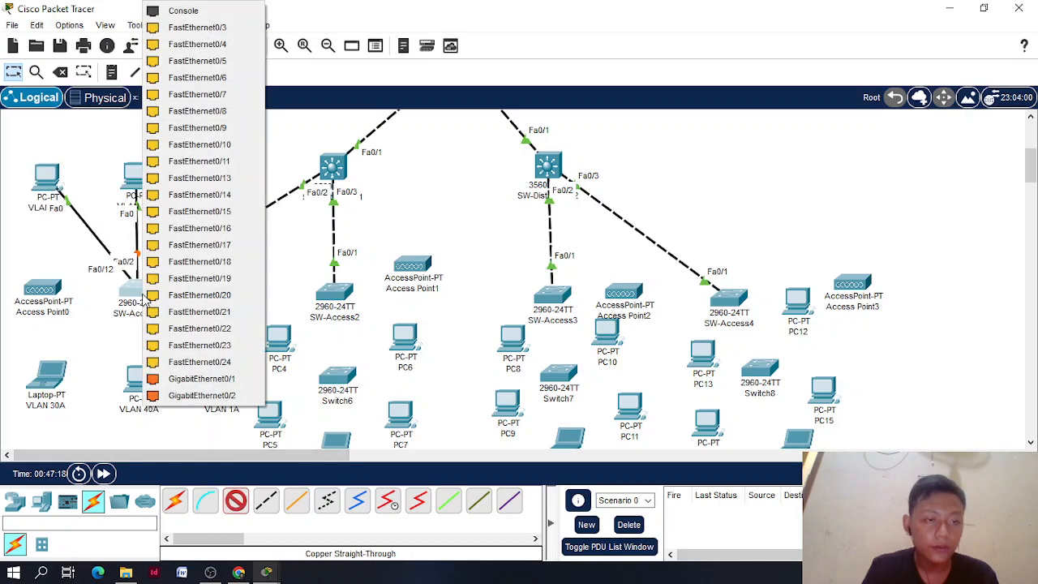
left_click(197, 244)
left_click(50, 290)
left_click(80, 305)
Connect FastEthernet0/22 of SW-Access1 to FastEthernet0 of the VLAN 40A PC with a straight-through cable
left_click(140, 293)
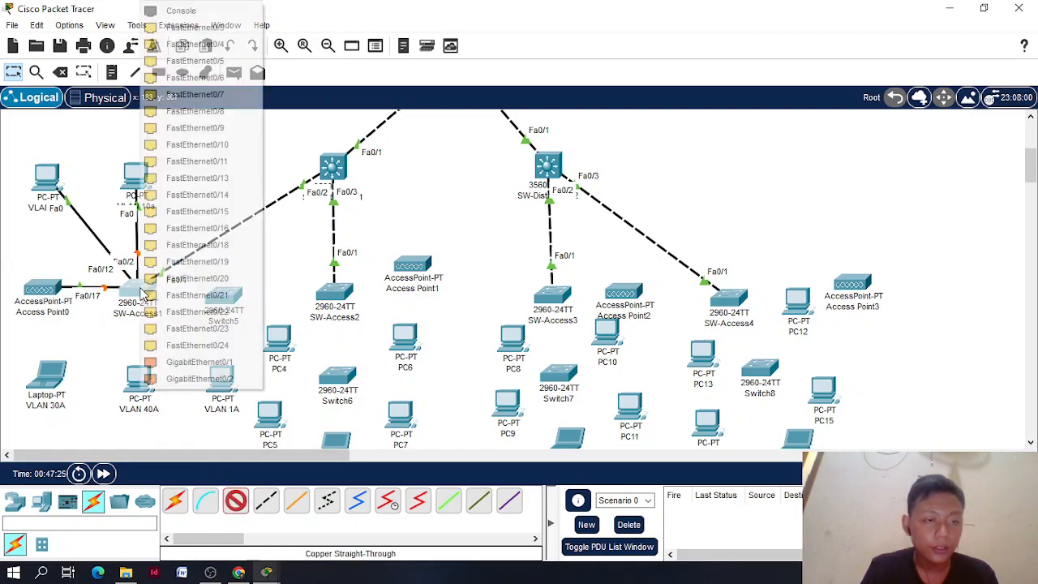
left_click(186, 311)
left_click(146, 375)
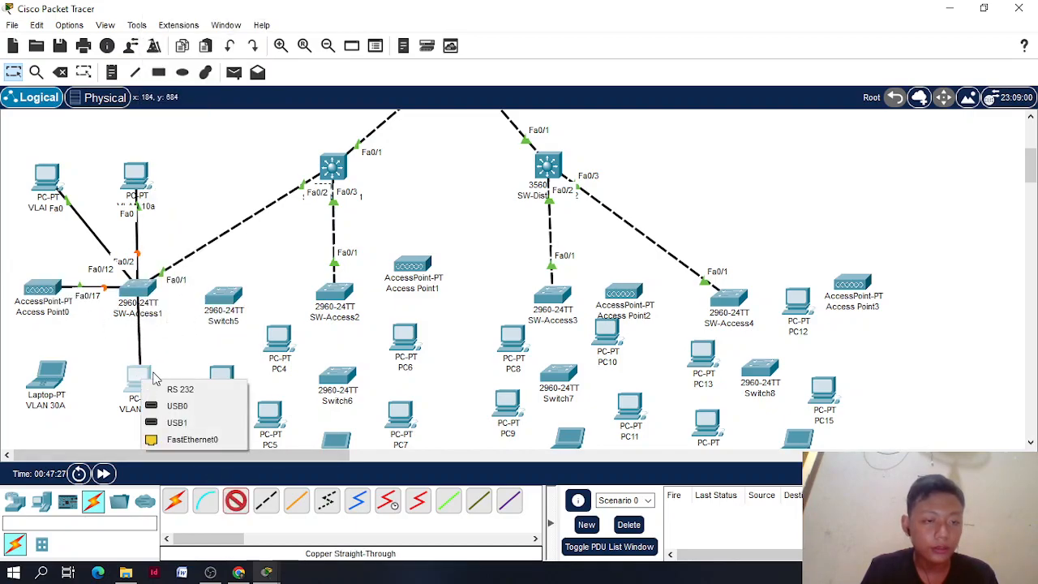
left_click(187, 438)
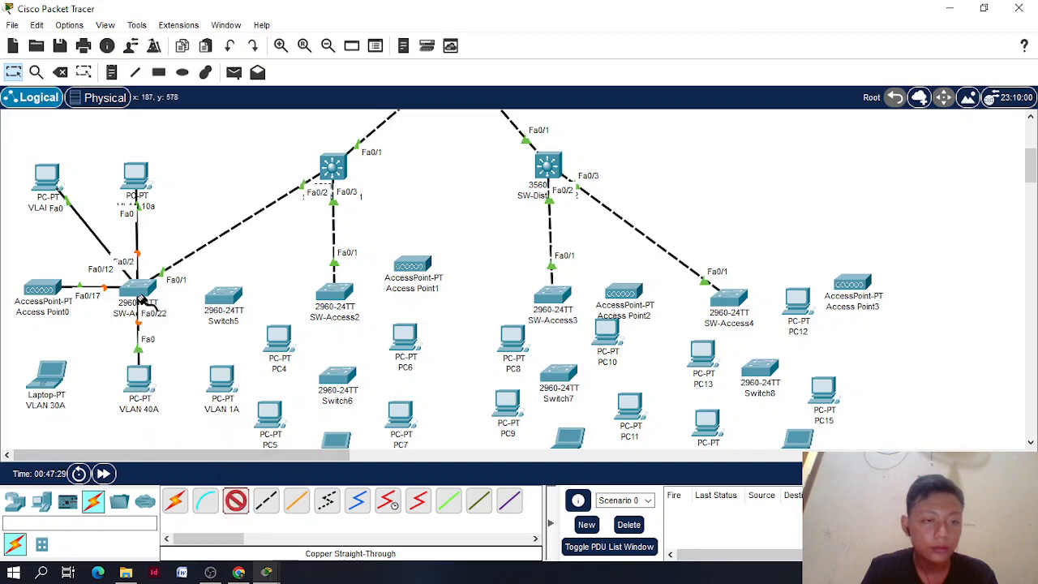
Link SW-Access1 to FastEthernet0/1 of Switch5 with a copper straight-through cable
left_click(139, 296)
left_click(194, 294)
left_click(227, 296)
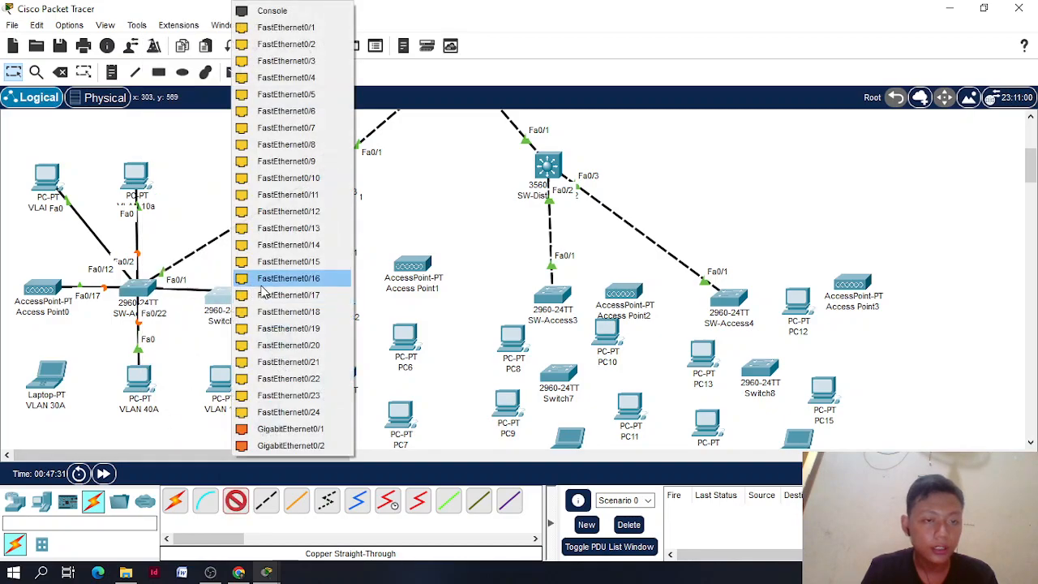
left_click(284, 27)
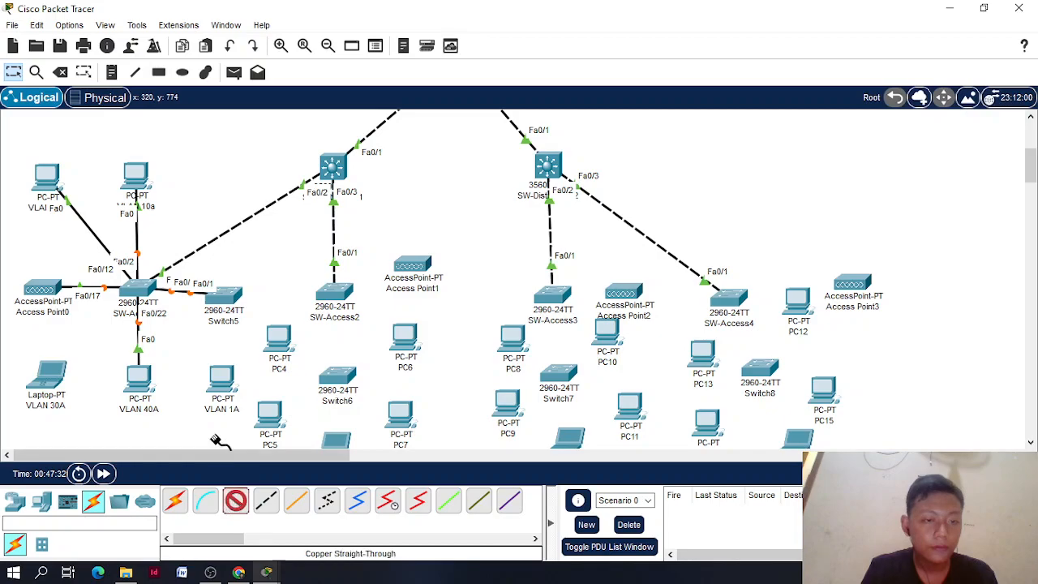
Connect FastEthernet0/2 of Switch5 to FastEthernet0 of the VLAN 1A PC with a straight-through cable
left_click(223, 295)
left_click(284, 27)
left_click(217, 389)
left_click(252, 442)
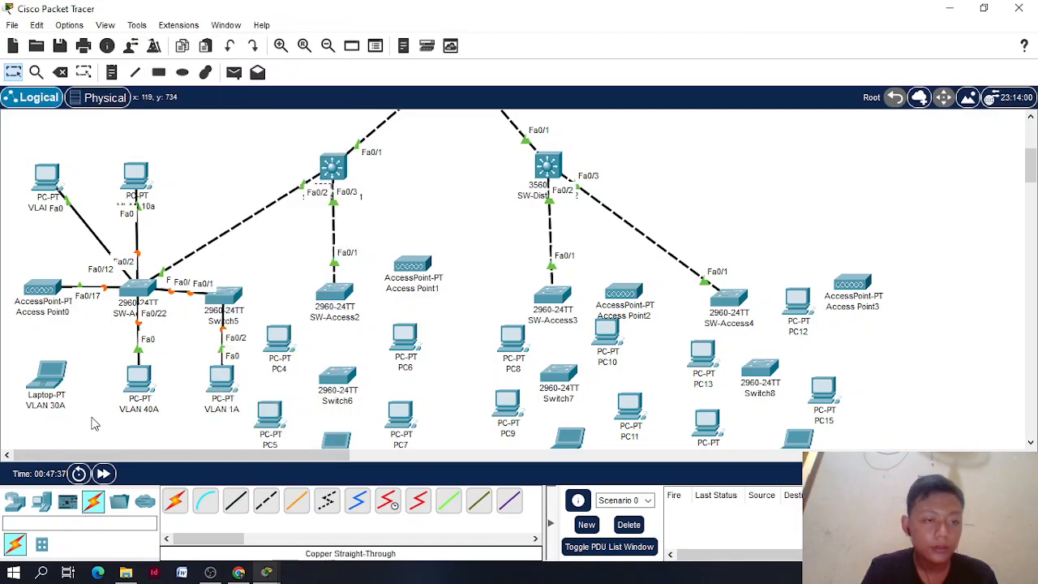
Set the SSID on the Wireless0 interface of the VLAN 30A laptop to Access1
left_click(47, 377)
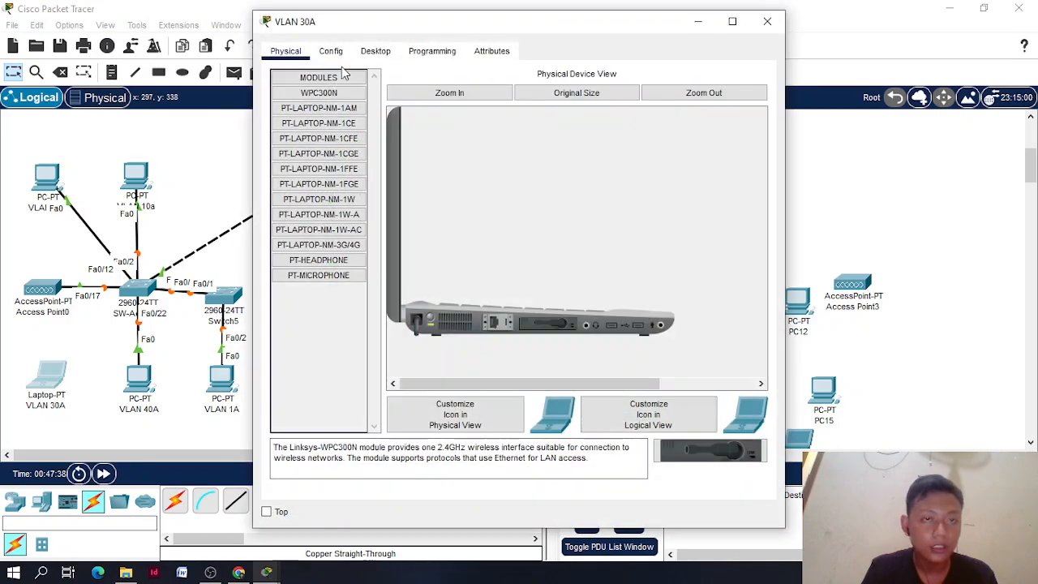
left_click(375, 51)
left_click(334, 54)
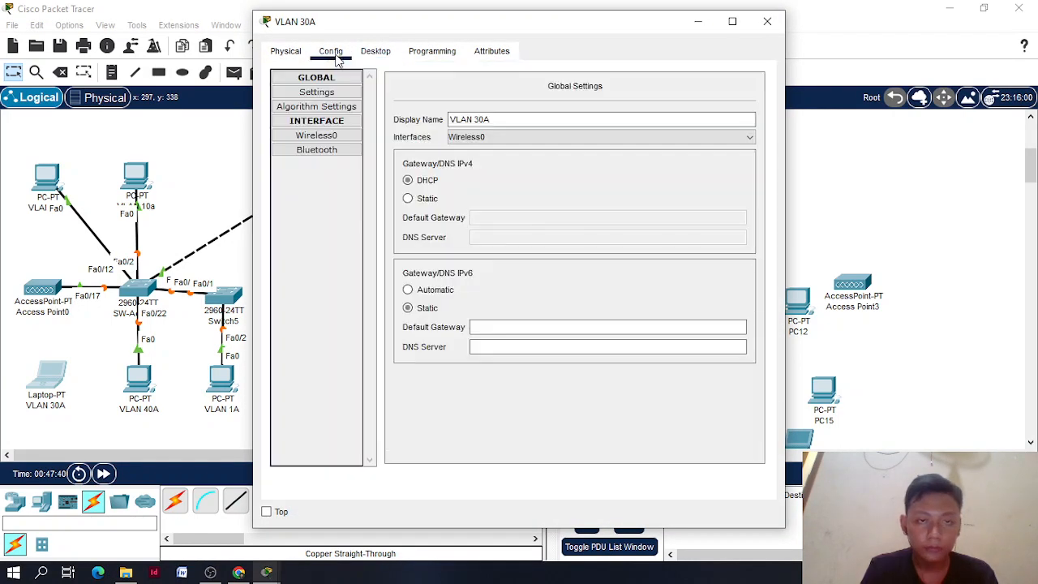
left_click(329, 138)
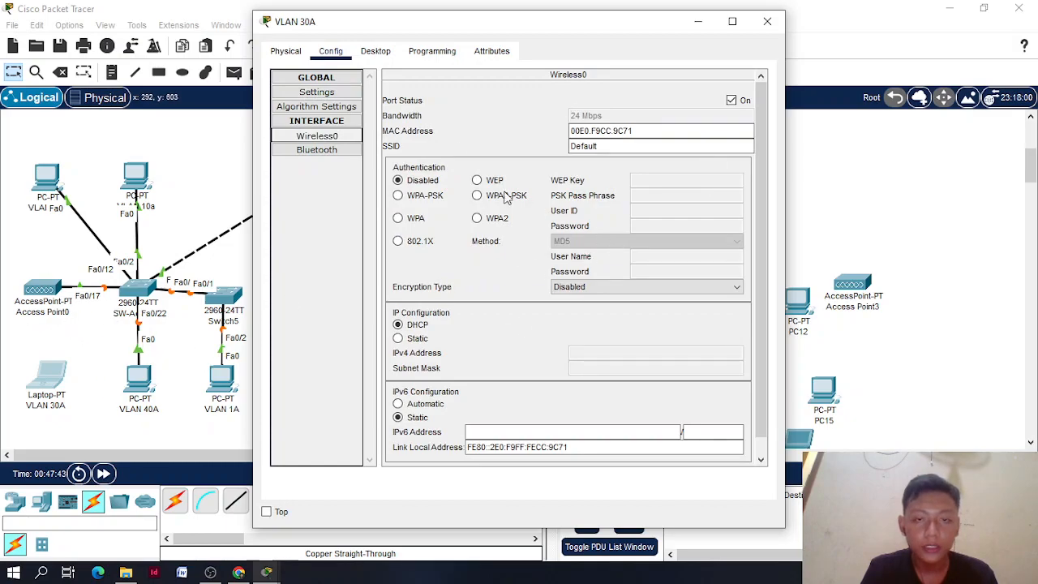
left_click_drag(665, 145, 513, 149)
key("BackSpace")
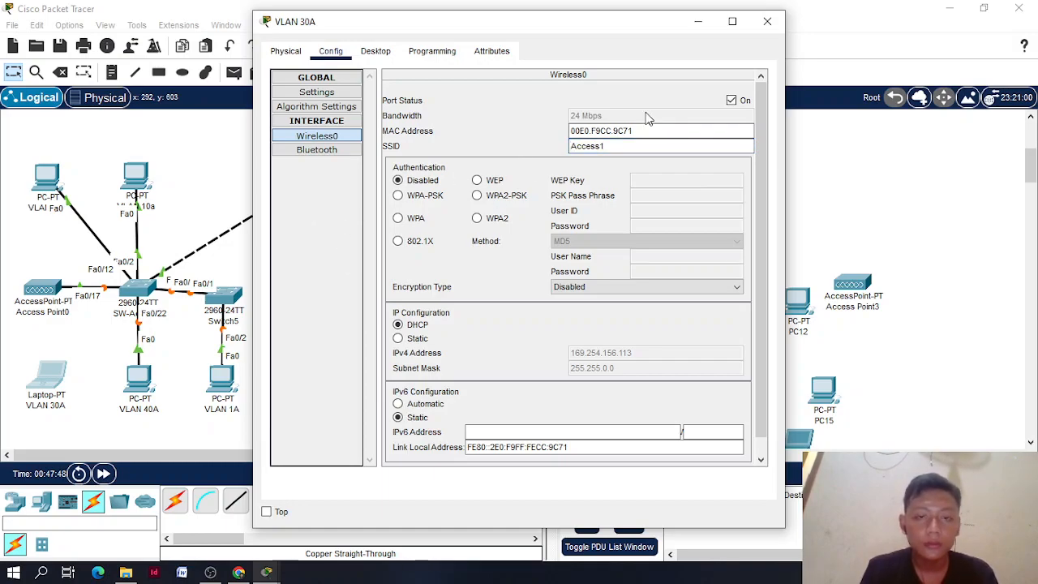
left_click(767, 22)
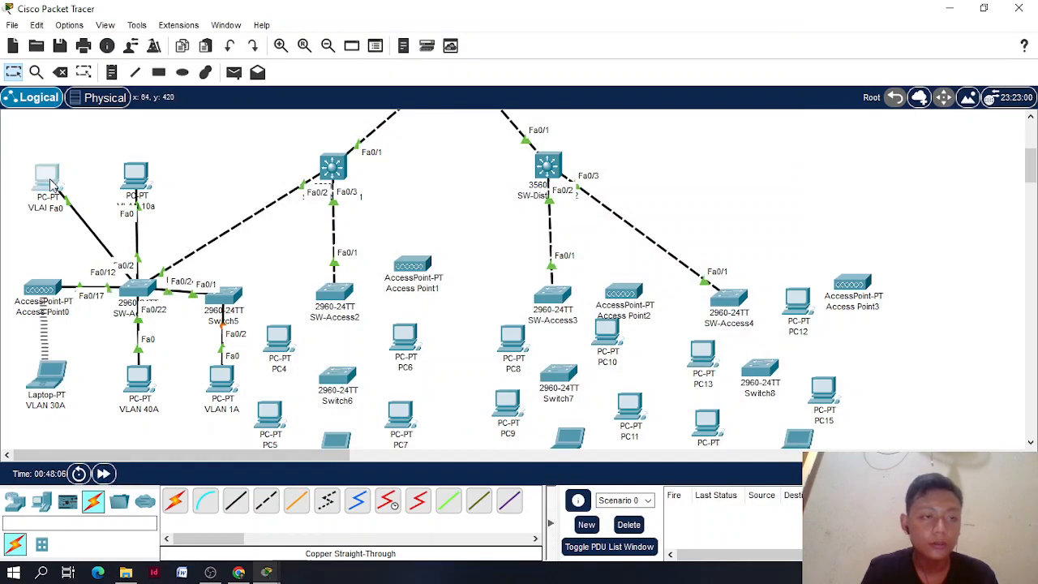
Switch the IP configuration of the VLAN 10a PC from static to DHCP
scroll(203, 207, "up", 3)
scroll(209, 209, "down", 3)
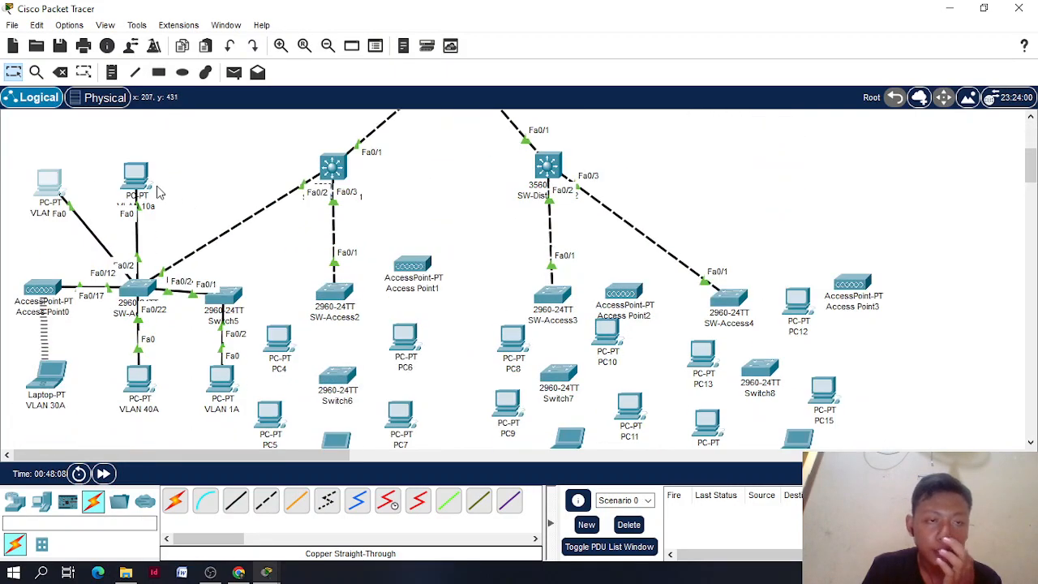
left_click(136, 174)
left_click(372, 50)
left_click(307, 103)
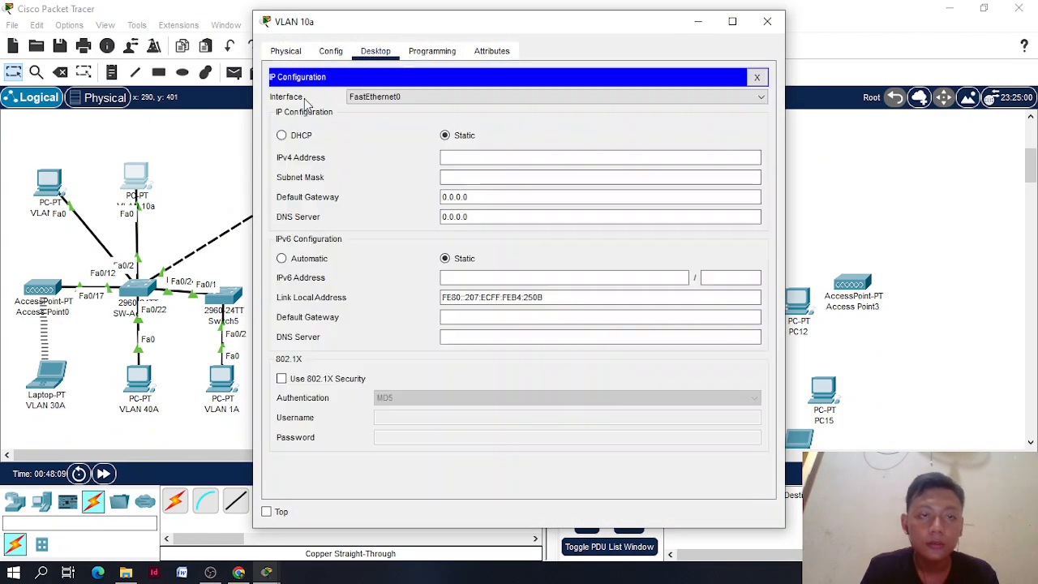
left_click(282, 134)
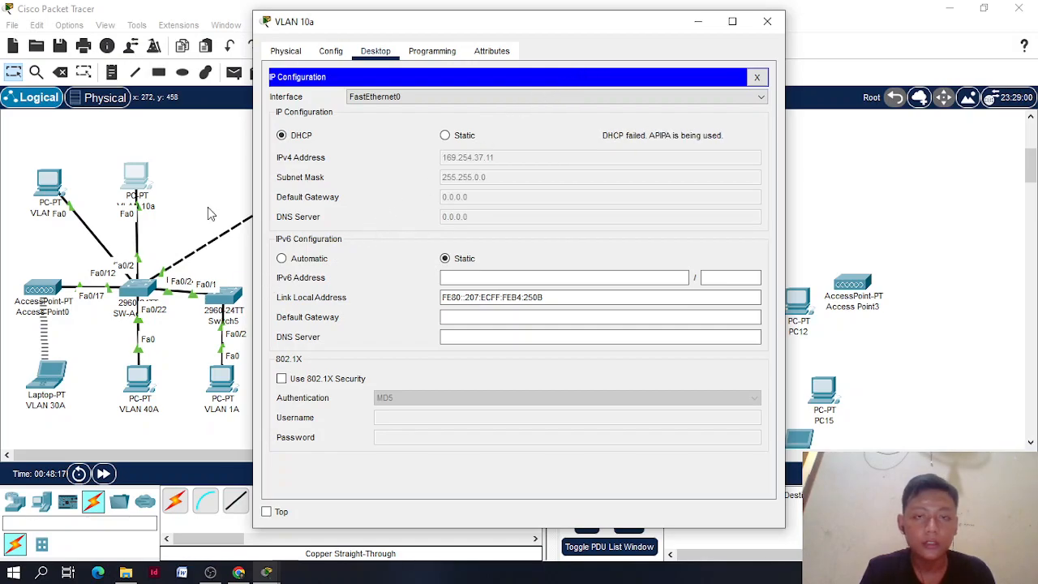
Fast-forward the simulation time and recheck the DHCP address assignment of the VLAN 10a PC
scroll(207, 213, "up", 5)
scroll(216, 213, "down", 3)
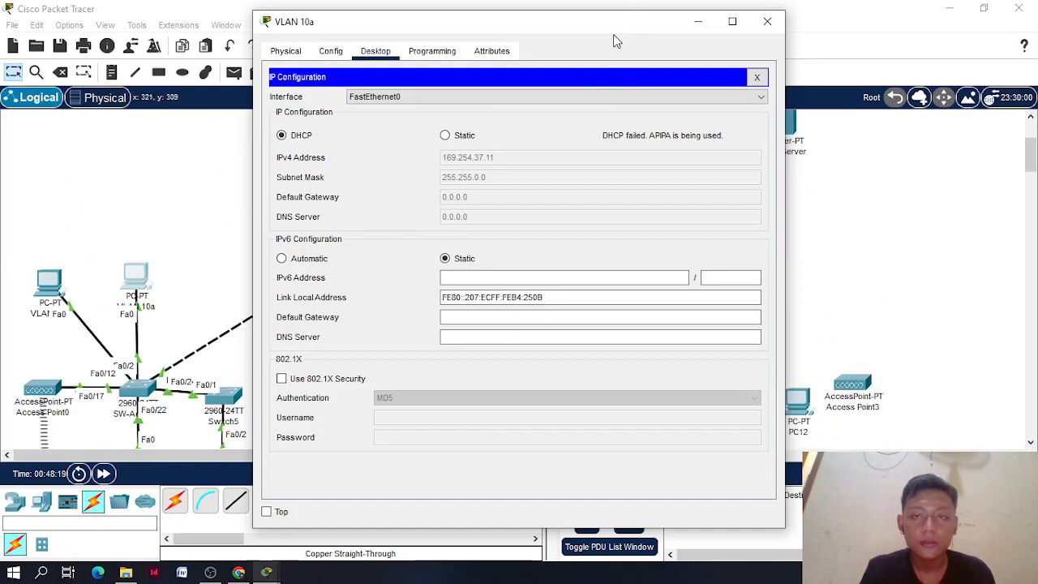
left_click_drag(618, 35, 755, 35)
left_click(274, 225)
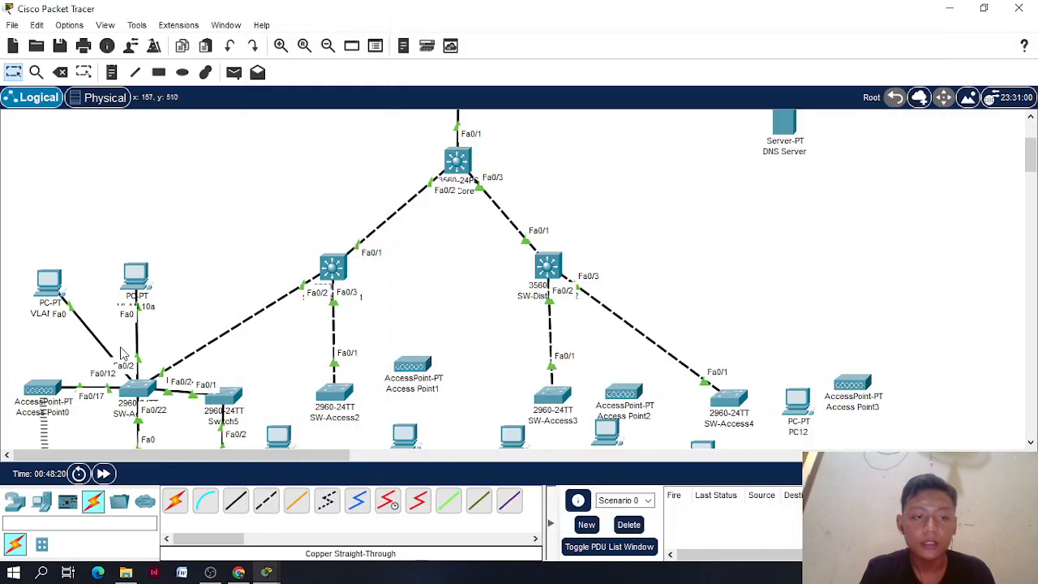
left_click(103, 474)
left_click(142, 276)
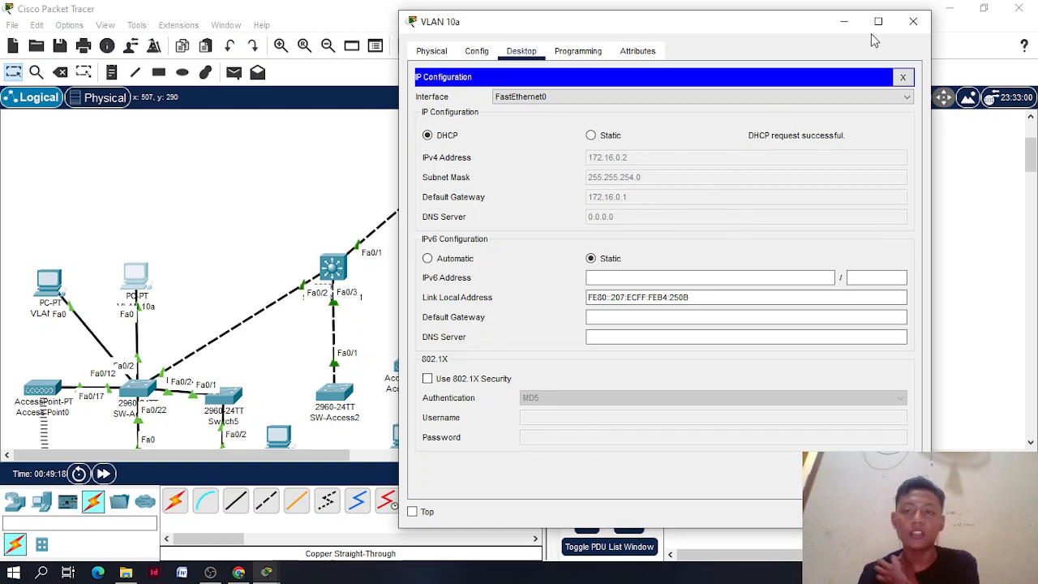
left_click(913, 21)
Set the IP configuration of the VLAN 20a PC to DHCP
left_click(49, 281)
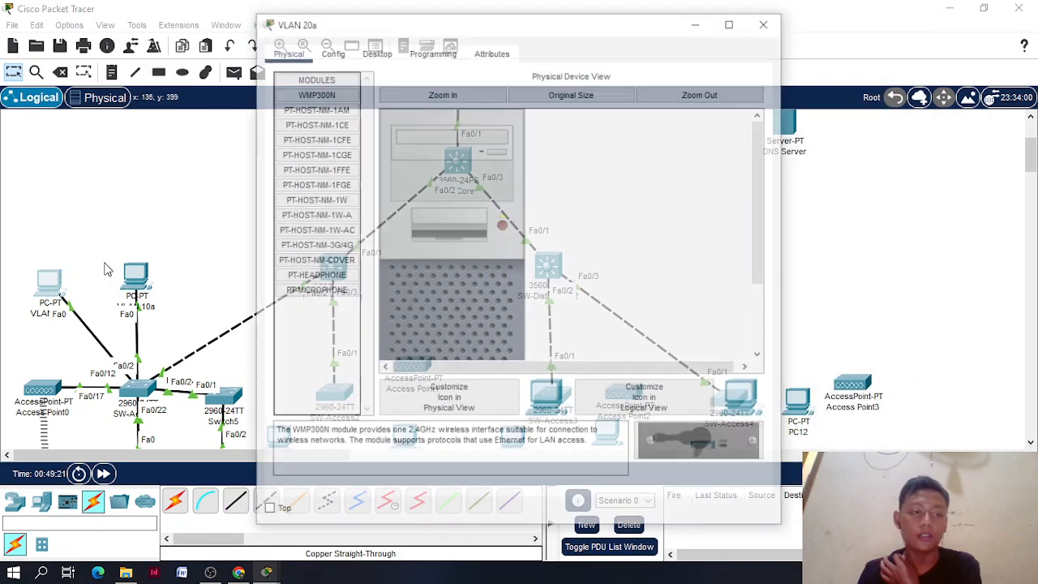
left_click(344, 51)
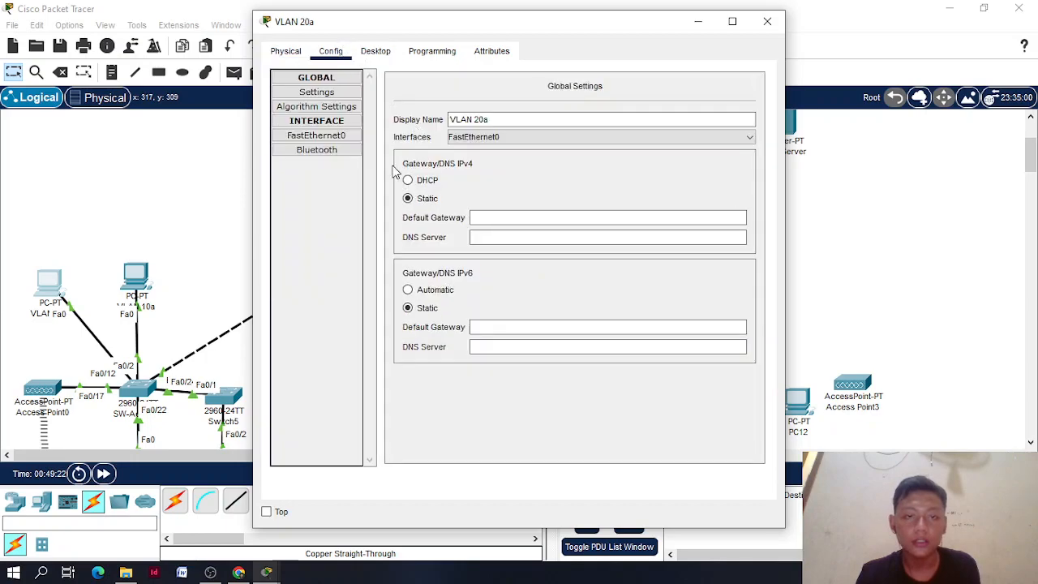
left_click(376, 51)
left_click(312, 105)
left_click(302, 137)
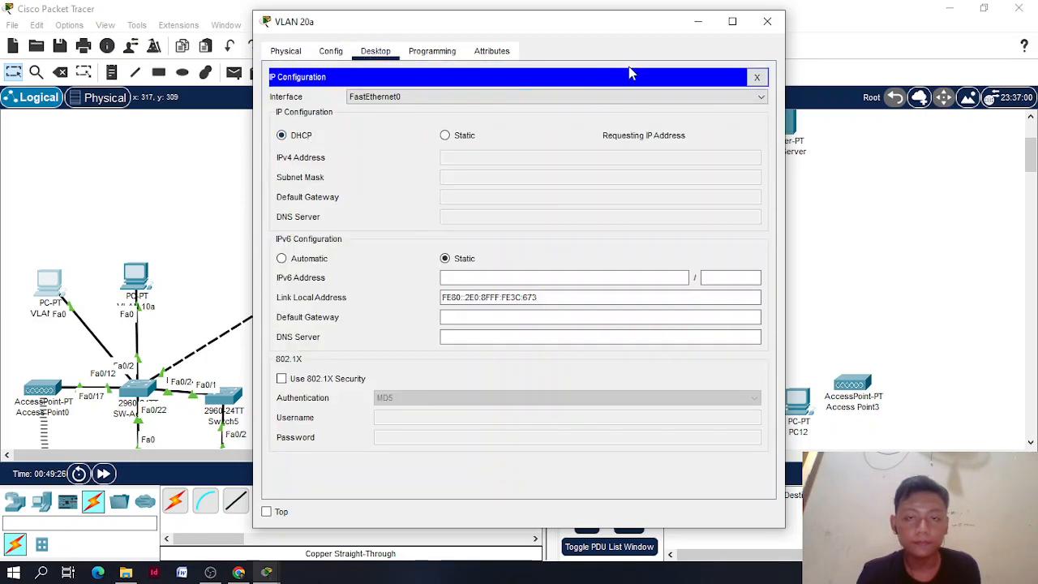
left_click(771, 24)
Check the gateway that the VLAN 30A laptop obtained over DHCP in its global settings
scroll(130, 284, "down", 3)
left_click(45, 328)
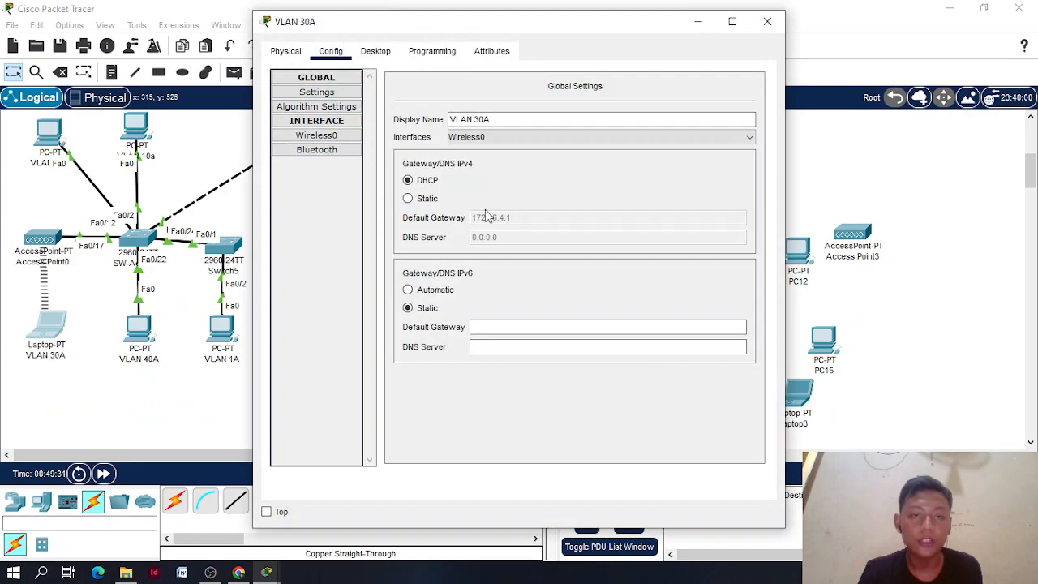
left_click(767, 21)
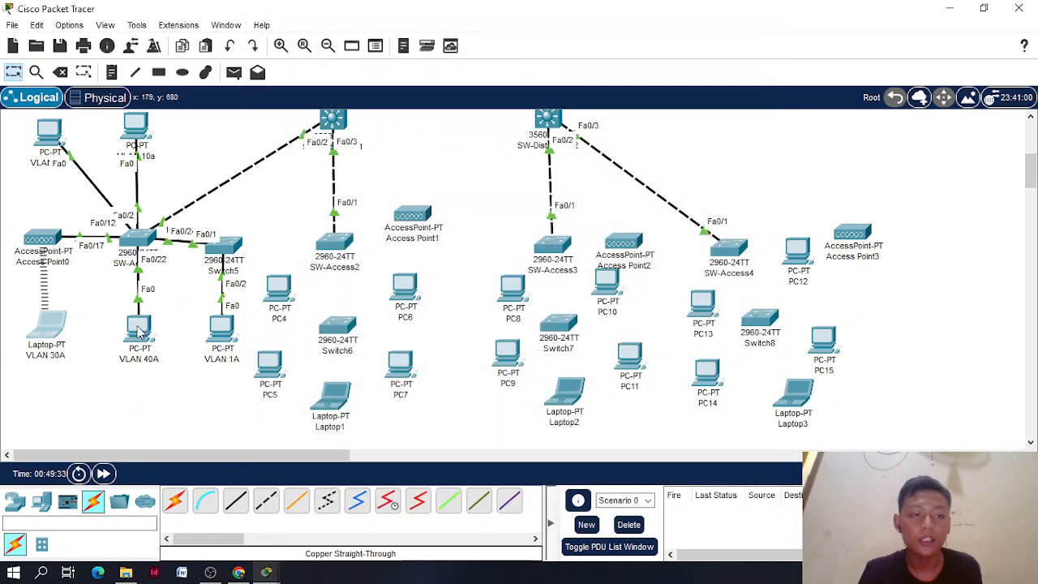
Set the IP configuration of the VLAN 40A PC to DHCP
left_click(139, 331)
left_click(331, 51)
left_click(374, 51)
left_click(350, 86)
left_click(281, 137)
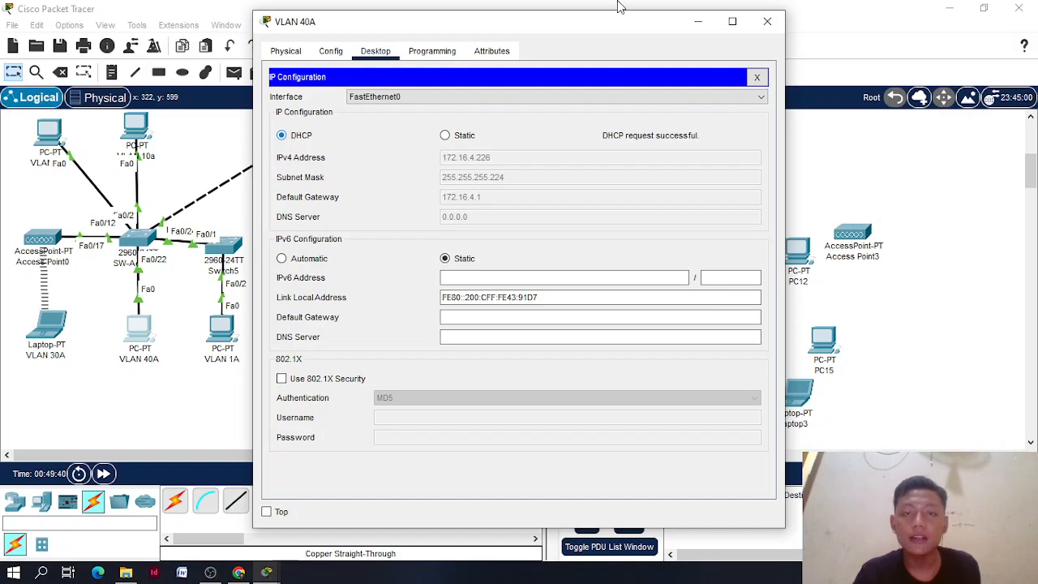
left_click(767, 21)
Set the IP configuration of the VLAN 1A PC to DHCP
left_click(222, 328)
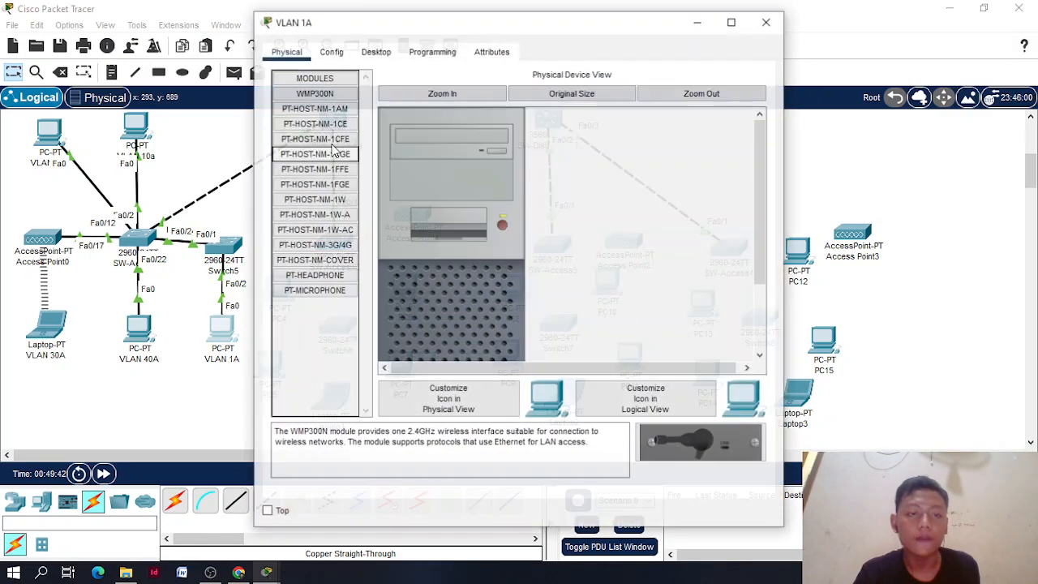
left_click(379, 52)
left_click(312, 115)
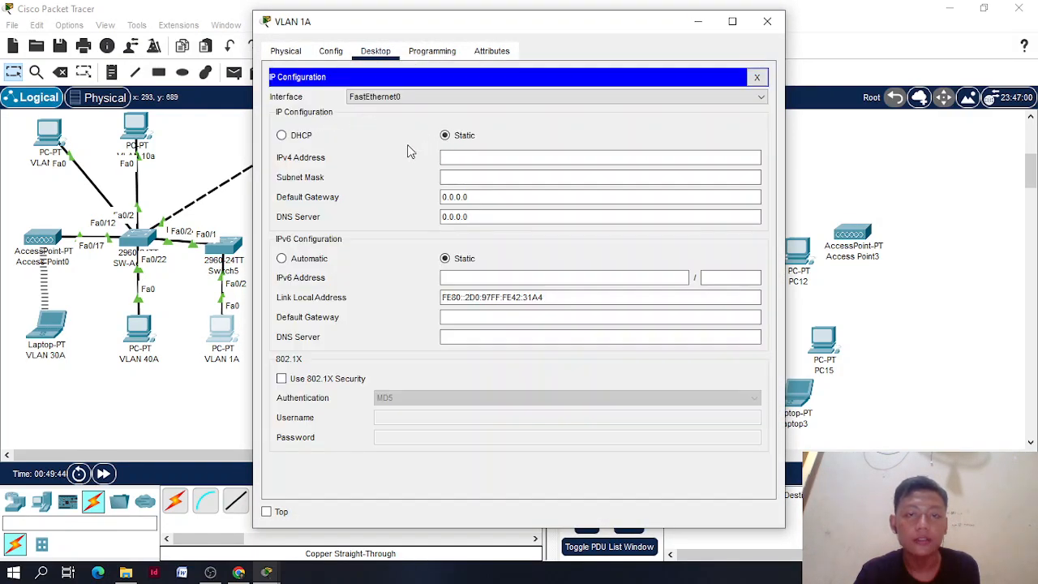
left_click(282, 135)
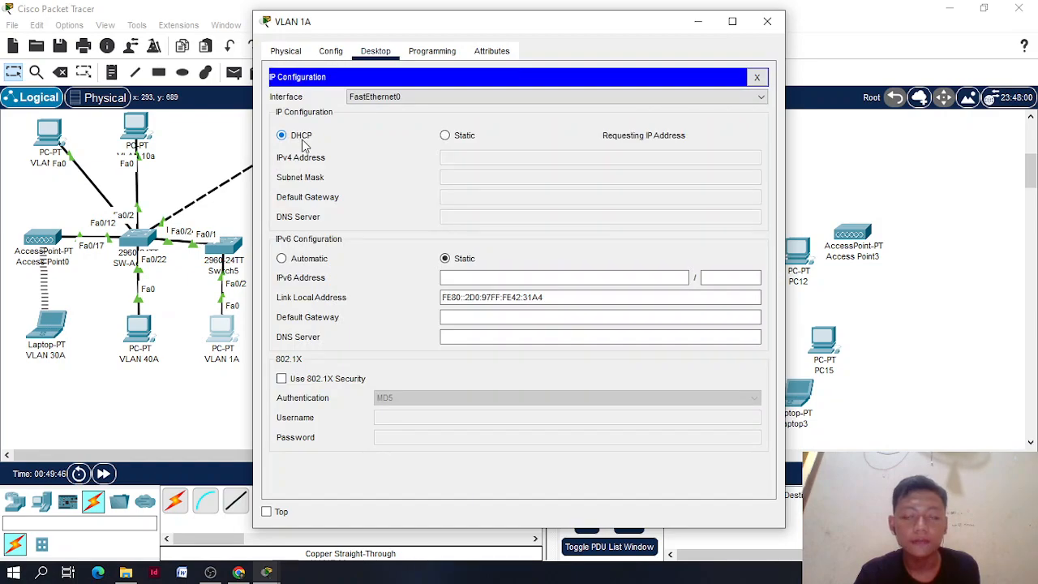
Review the topology from the core router and servers down to the access switches and end devices
left_click(767, 22)
scroll(258, 262, "up", 5)
scroll(256, 262, "down", 3)
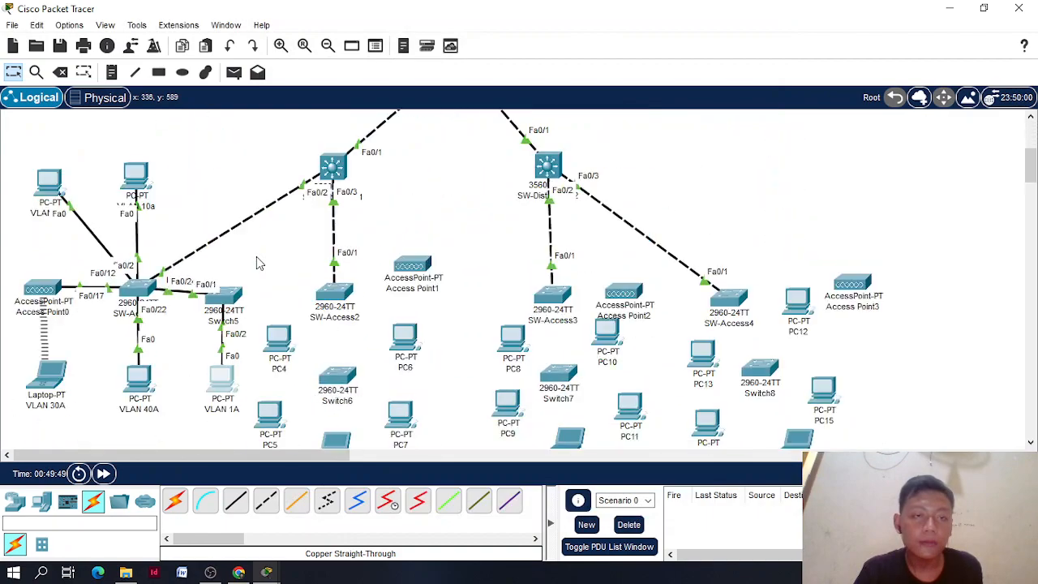
scroll(405, 183, "up", 3)
scroll(409, 182, "up", 2)
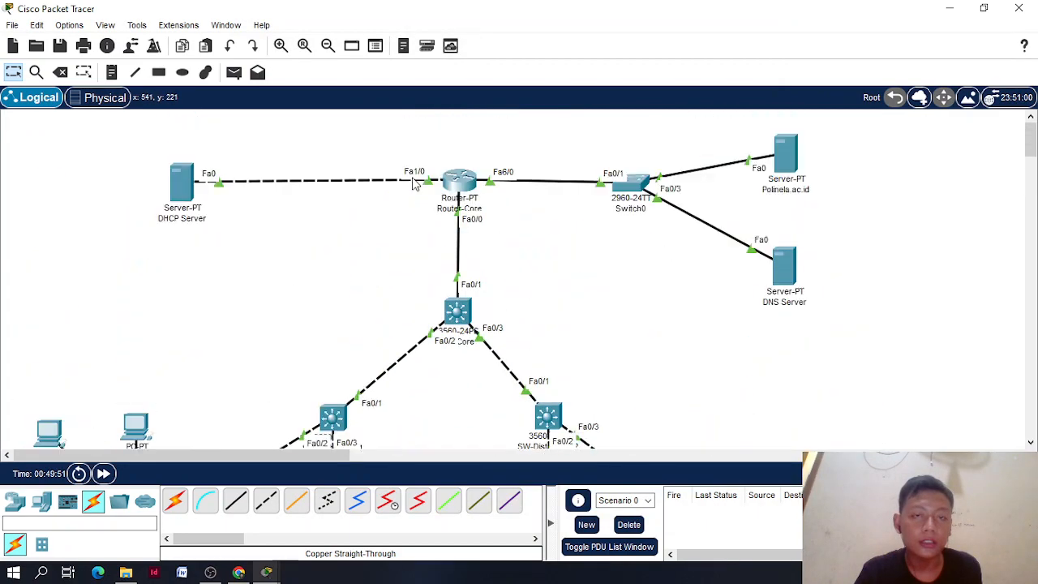
scroll(142, 213, "down", 3)
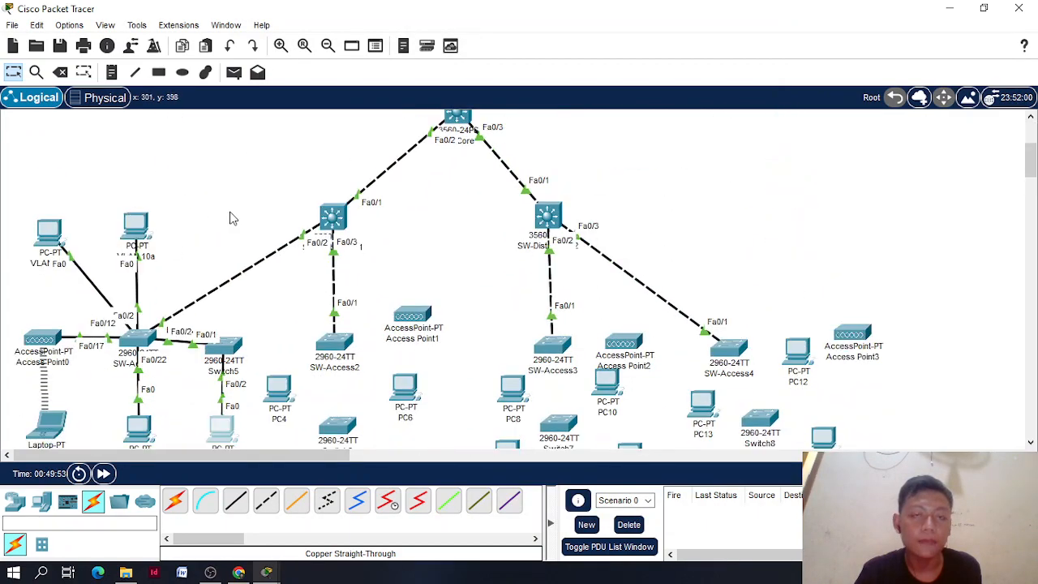
scroll(232, 215, "up", 3)
scroll(179, 226, "down", 3)
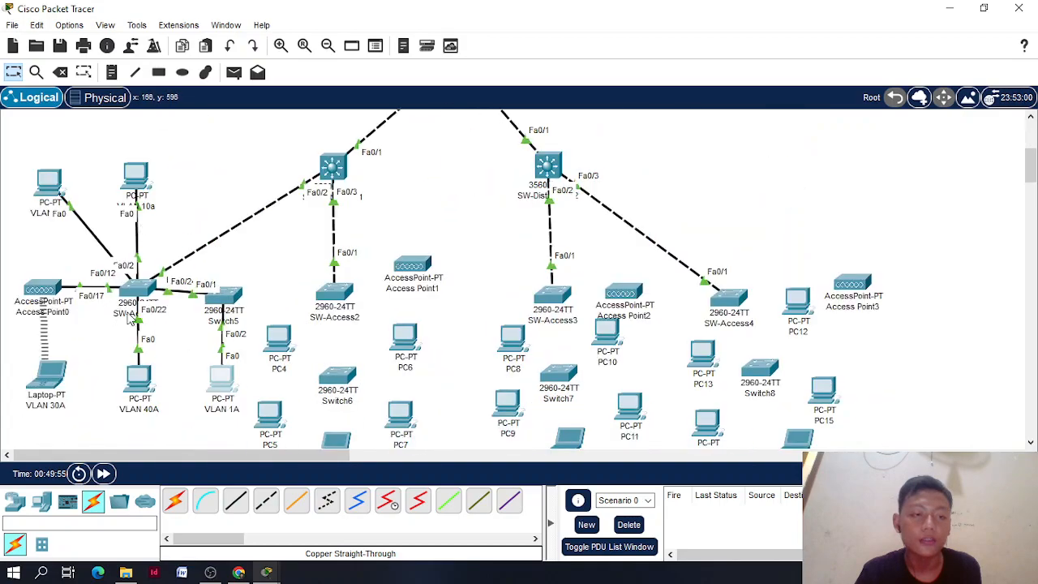
scroll(235, 264, "down", 1)
scroll(245, 266, "up", 2)
scroll(247, 266, "down", 2)
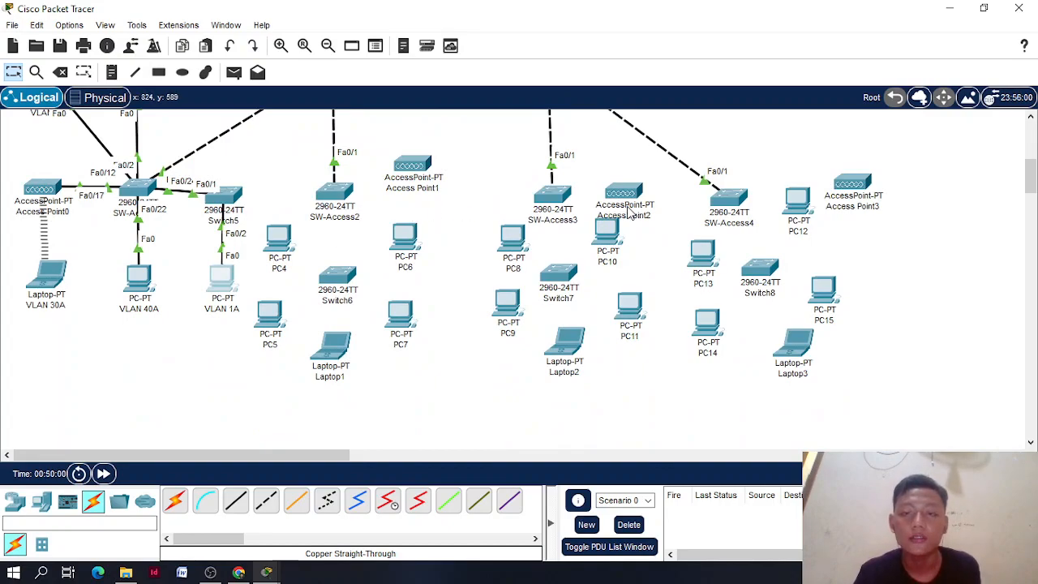
scroll(438, 207, "up", 1)
scroll(401, 215, "down", 1)
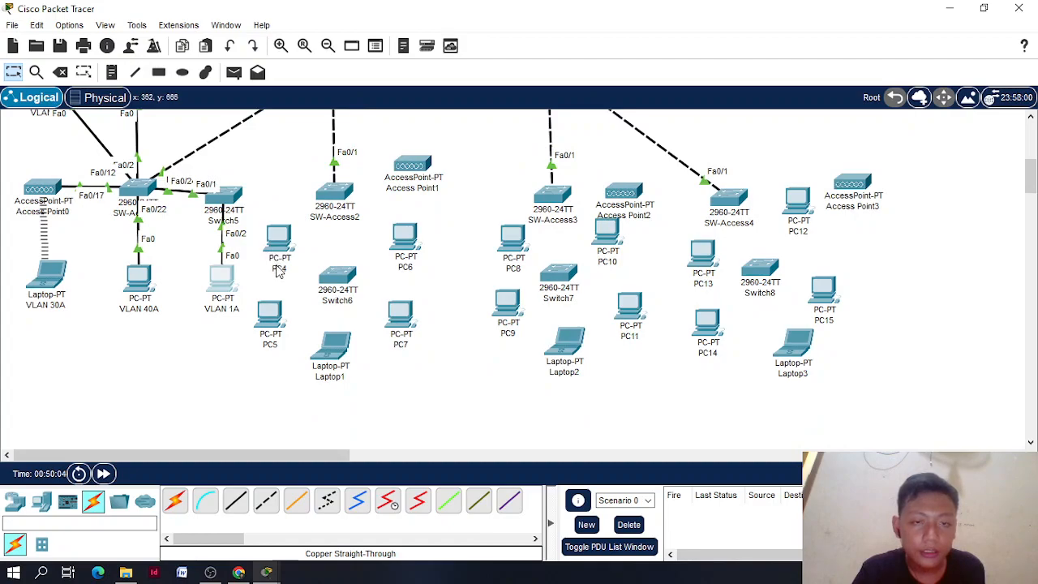
Spread out the layout by repositioning PC4, SW-Access4, Access Point2, PC10 and SW-Access3
left_click_drag(278, 271, 282, 245)
scroll(377, 192, "up", 3)
left_click_drag(739, 350, 806, 218)
left_click_drag(637, 340, 732, 337)
left_click_drag(600, 379, 660, 379)
left_click_drag(555, 347, 638, 302)
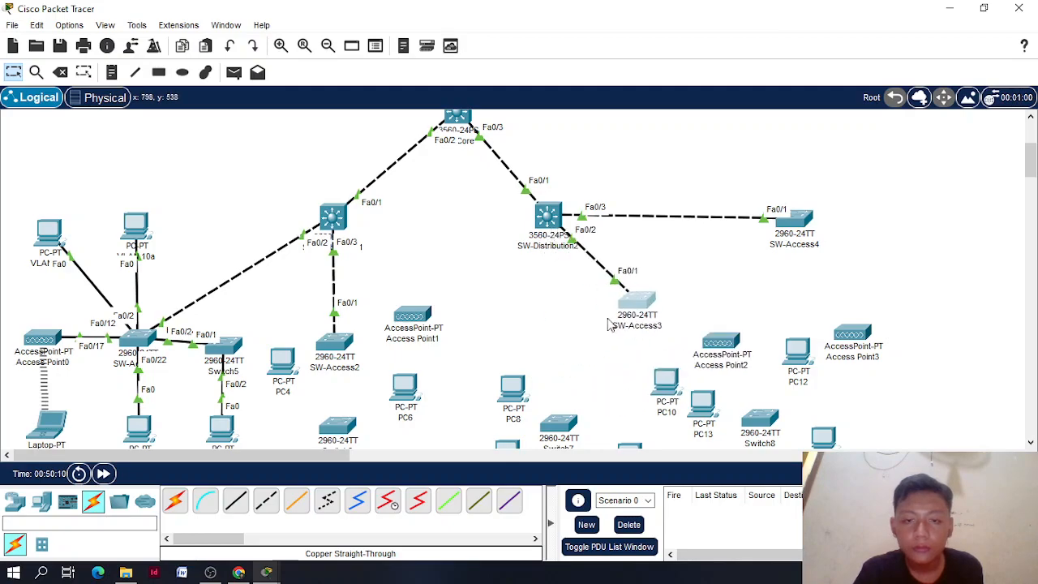
Reposition SW-Access2, PC6, Switch6 and Access Point1 to make room around SW-Access2
scroll(625, 320, "down", 2)
left_click_drag(337, 247, 385, 252)
left_click_drag(403, 290, 439, 415)
left_click_drag(424, 221, 450, 262)
left_click(396, 334)
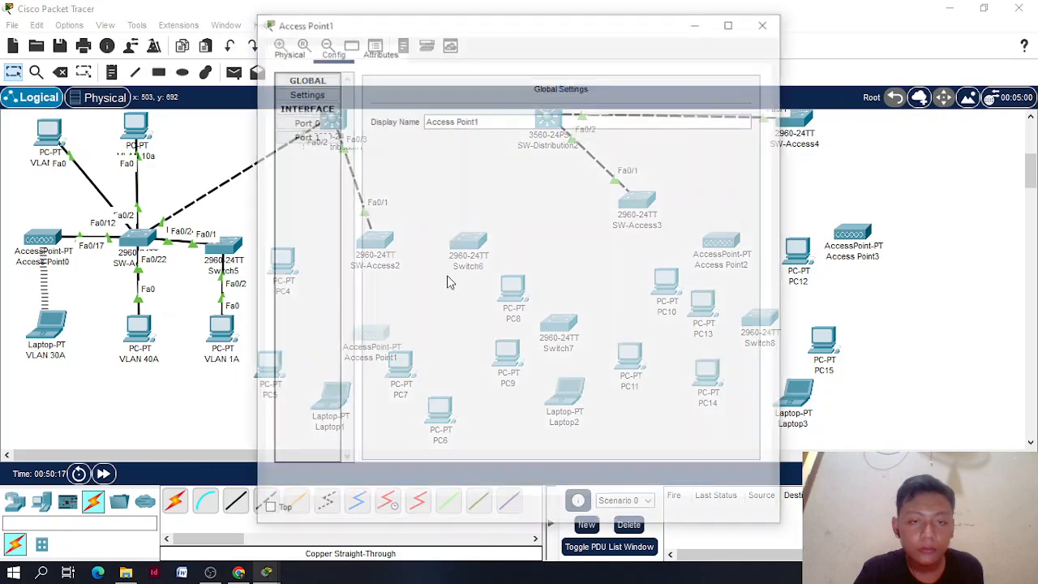
left_click(764, 24)
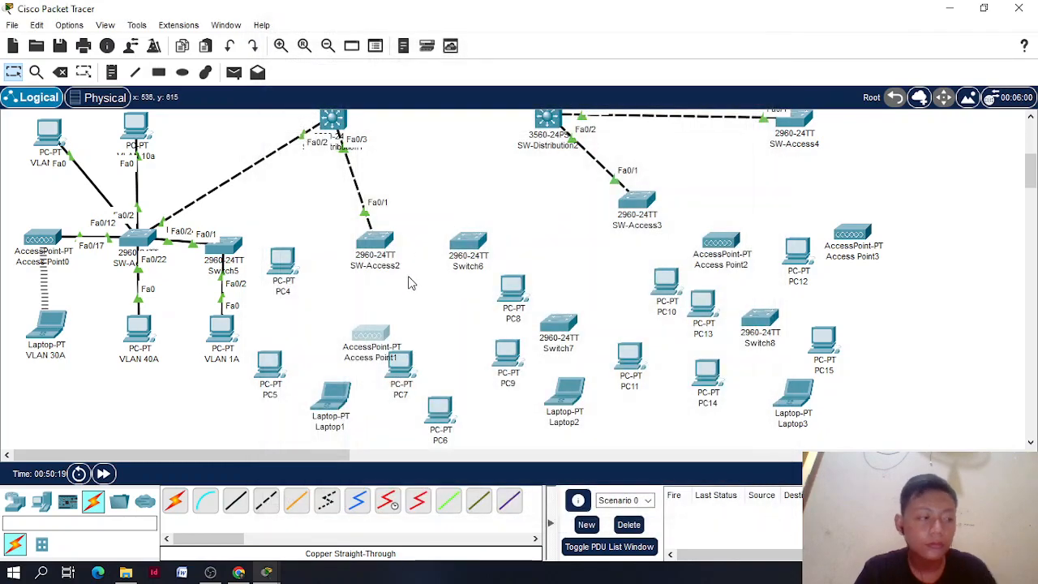
Rename PC4 as VLAN 10b, PC5 as VLAN 20b and Laptop1 as VLAN 30b
left_click(285, 294)
type("VLAN 10b")
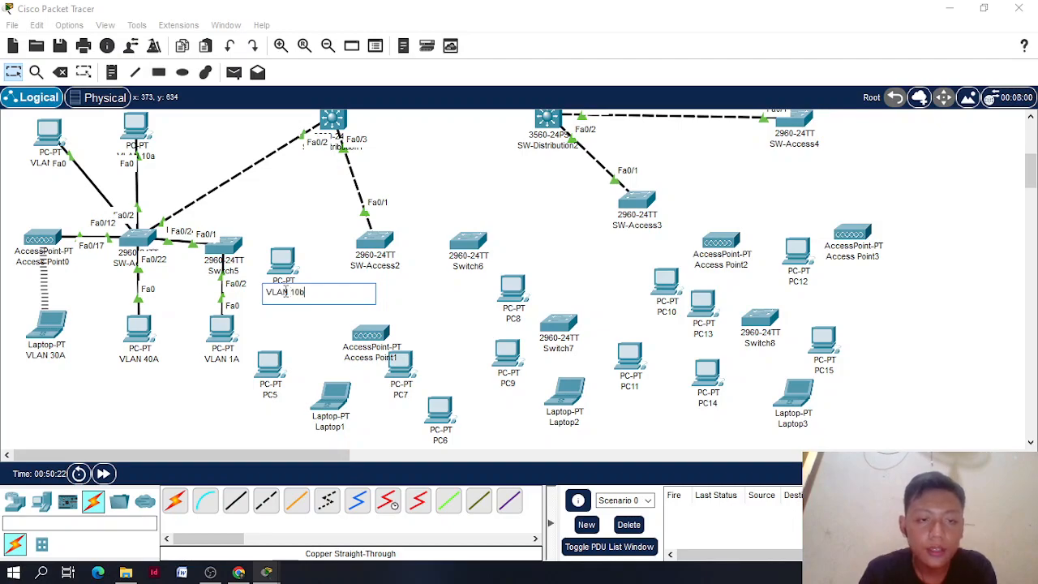
left_click(270, 394)
left_click(272, 395)
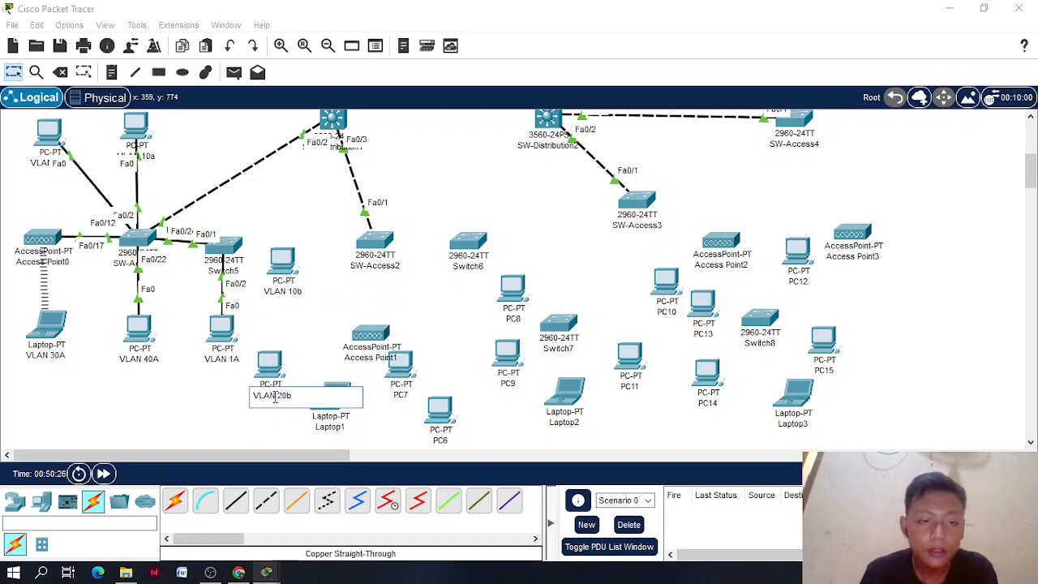
left_click(331, 426)
left_click(341, 427)
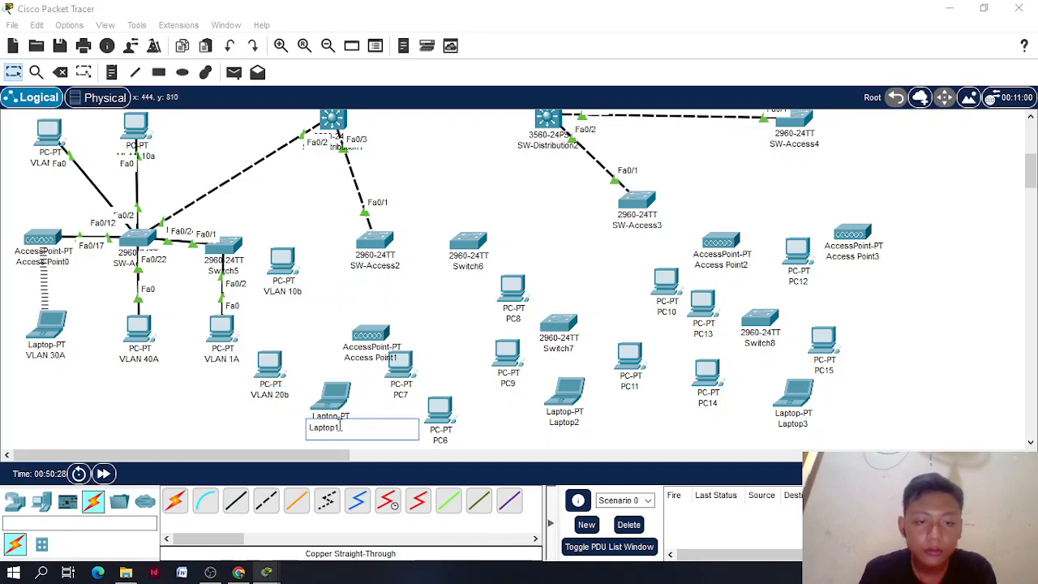
type("VLAN")
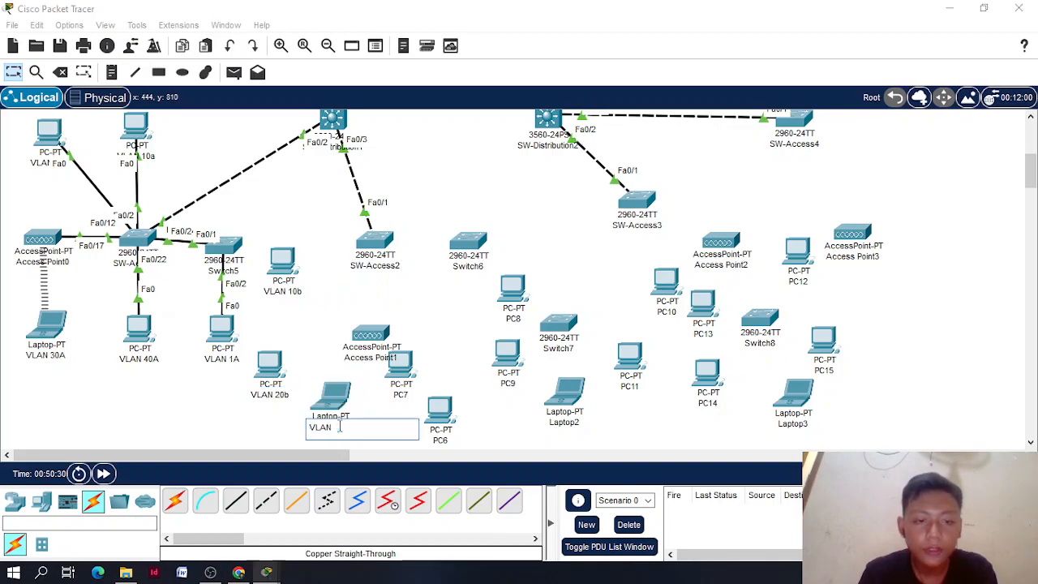
type(" 30b")
Replace the wired network module of the VLAN 30b laptop with the PT-LAPTOP-NM-1W wireless module
left_click(322, 405)
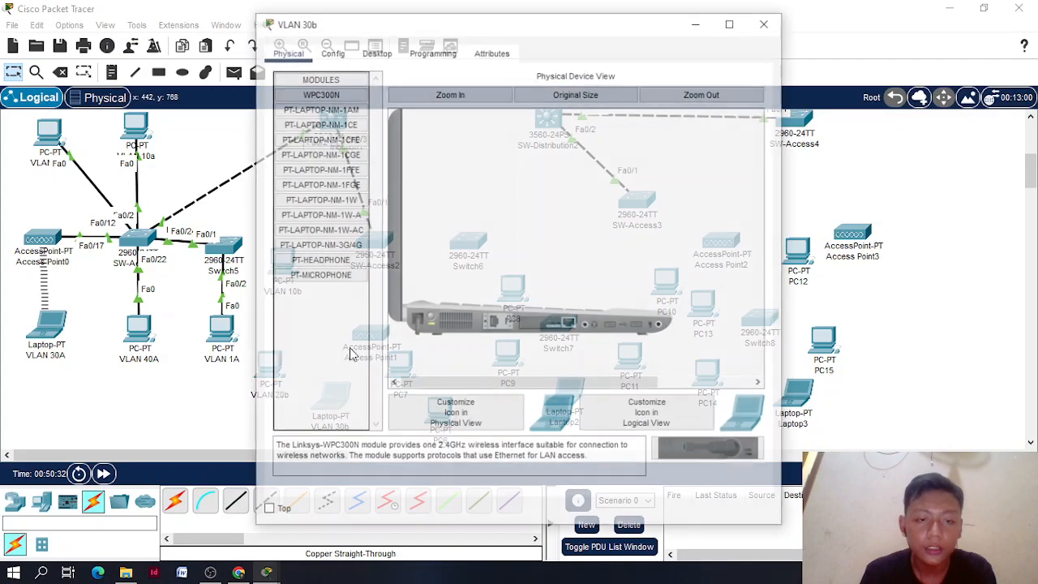
left_click(330, 51)
left_click(337, 137)
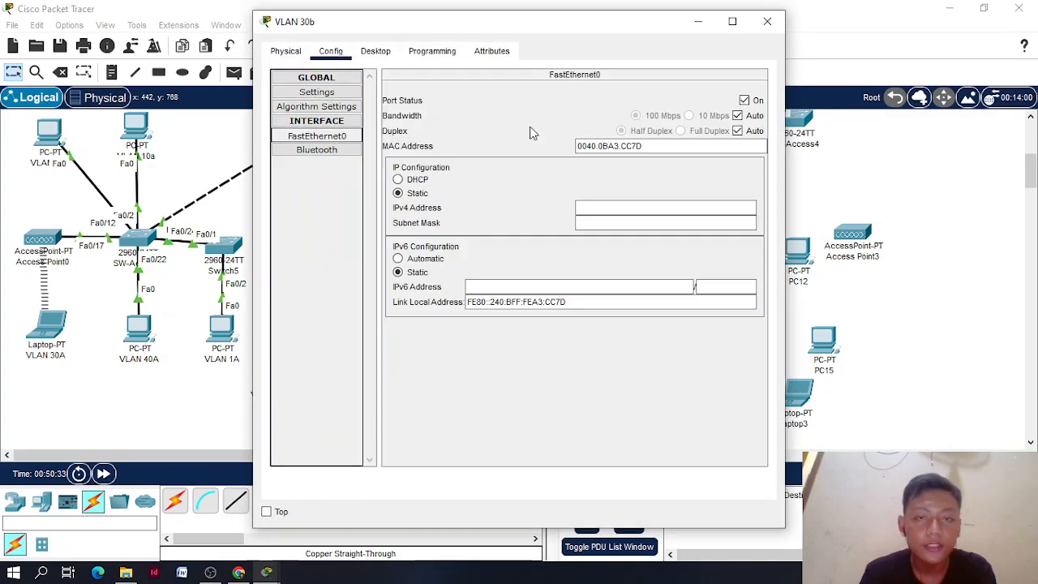
left_click(377, 57)
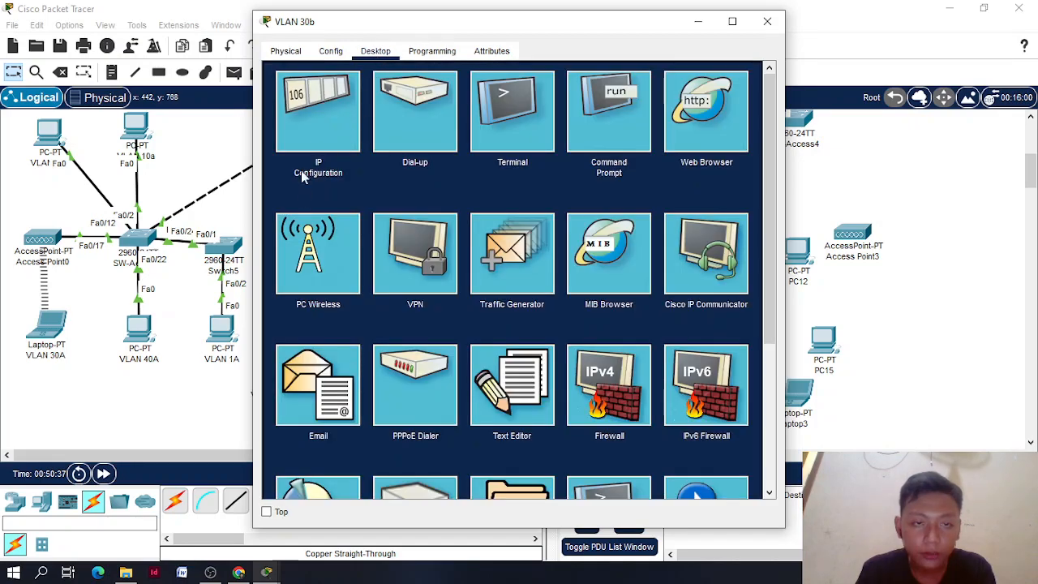
left_click(286, 51)
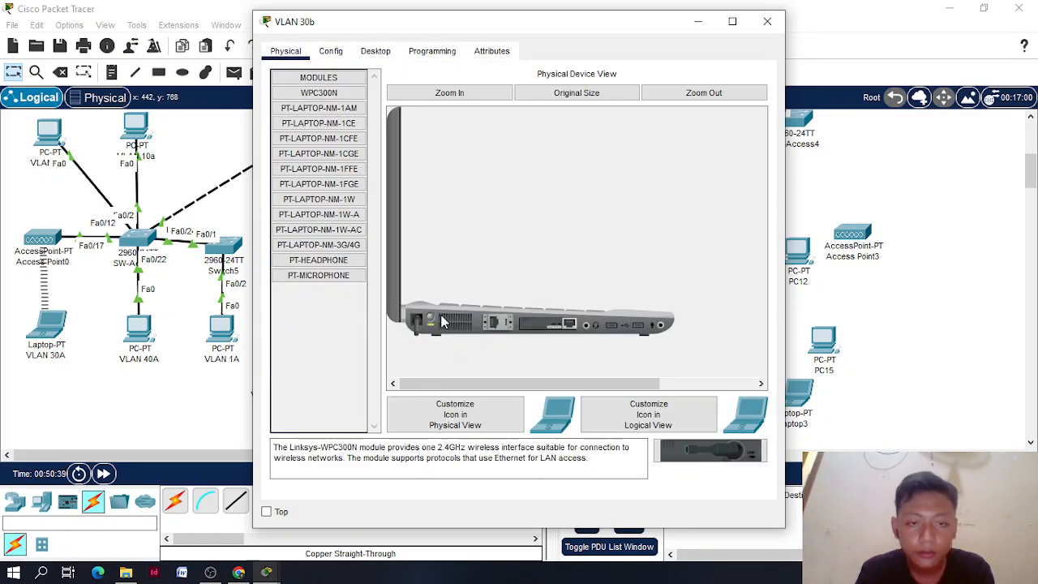
left_click_drag(542, 318, 339, 302)
left_click_drag(327, 204, 549, 324)
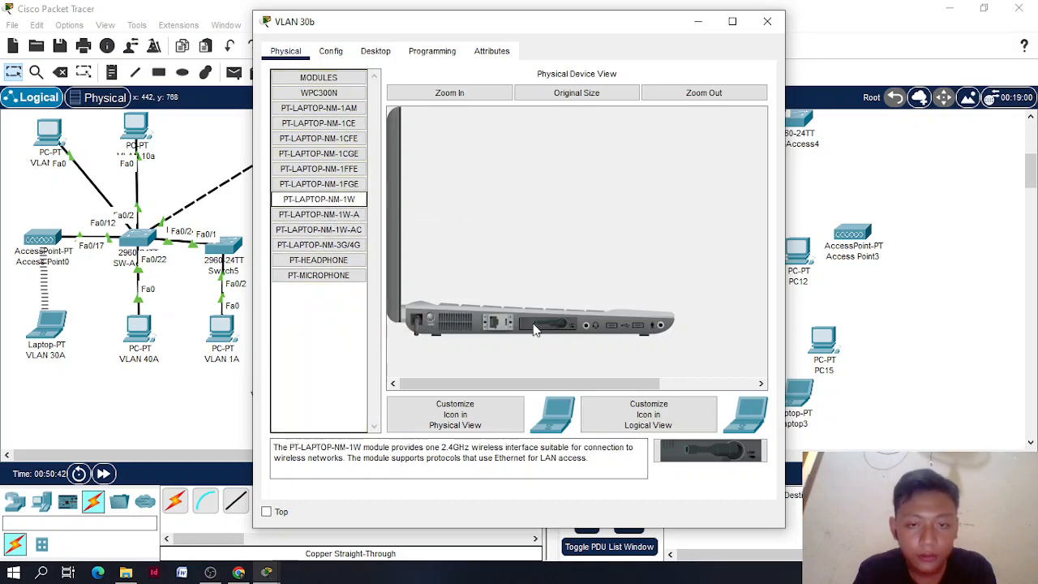
Set the SSID of the VLAN 30b laptop's Wireless0 interface to Access2
left_click(375, 51)
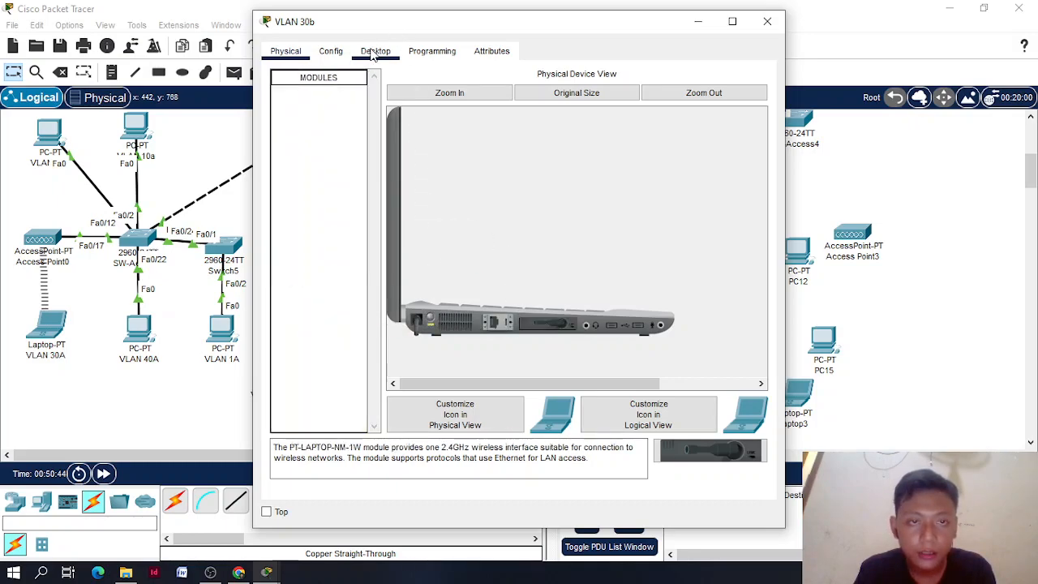
left_click(330, 52)
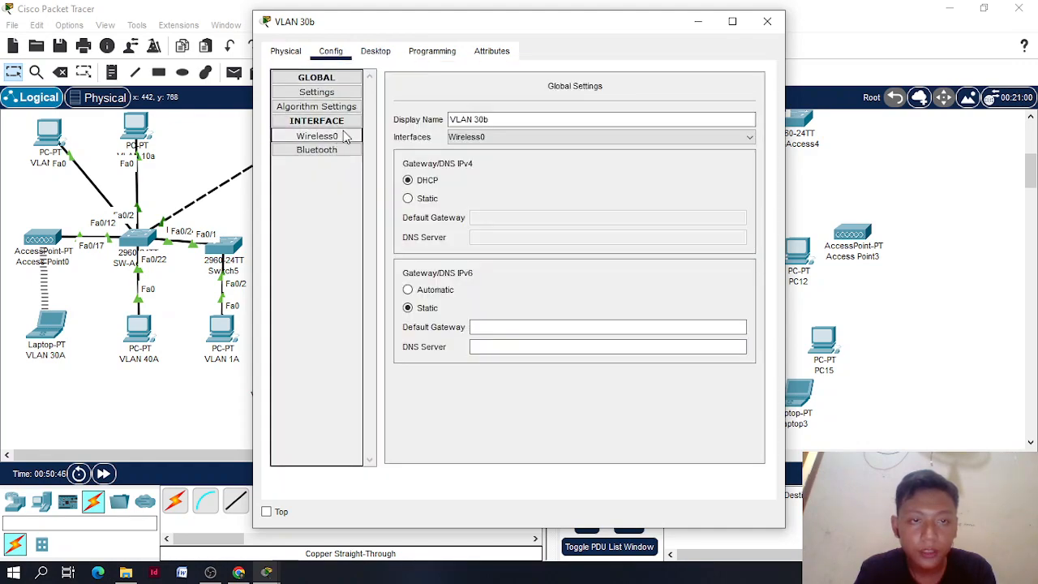
left_click(338, 134)
type("Ac")
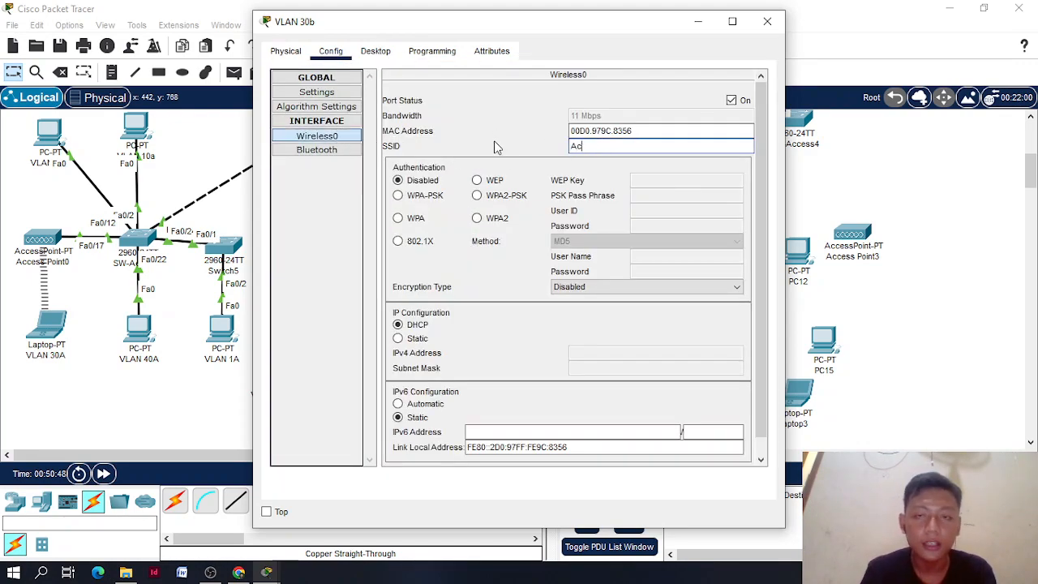
type("cess2")
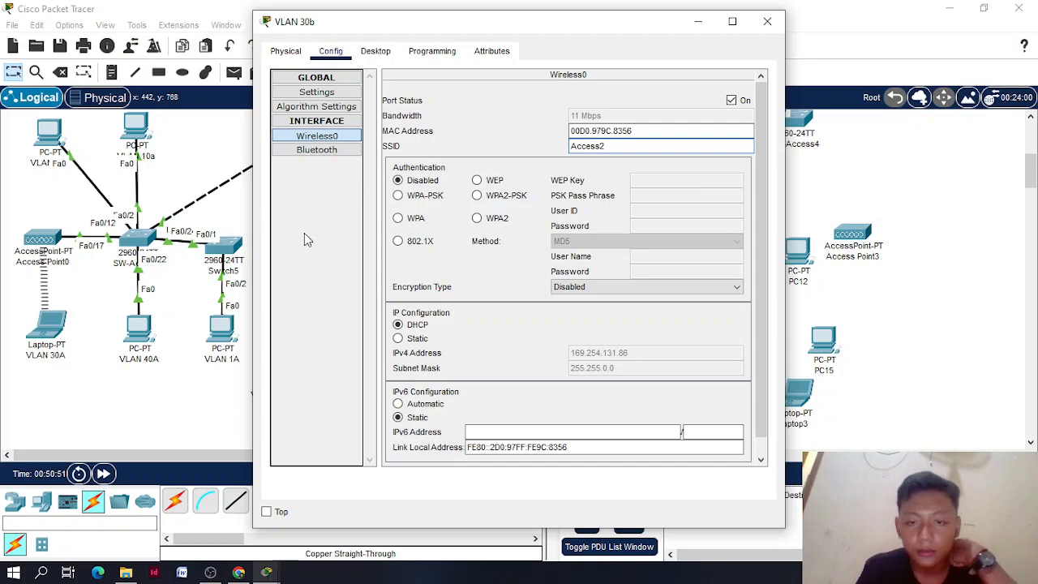
left_click(918, 180)
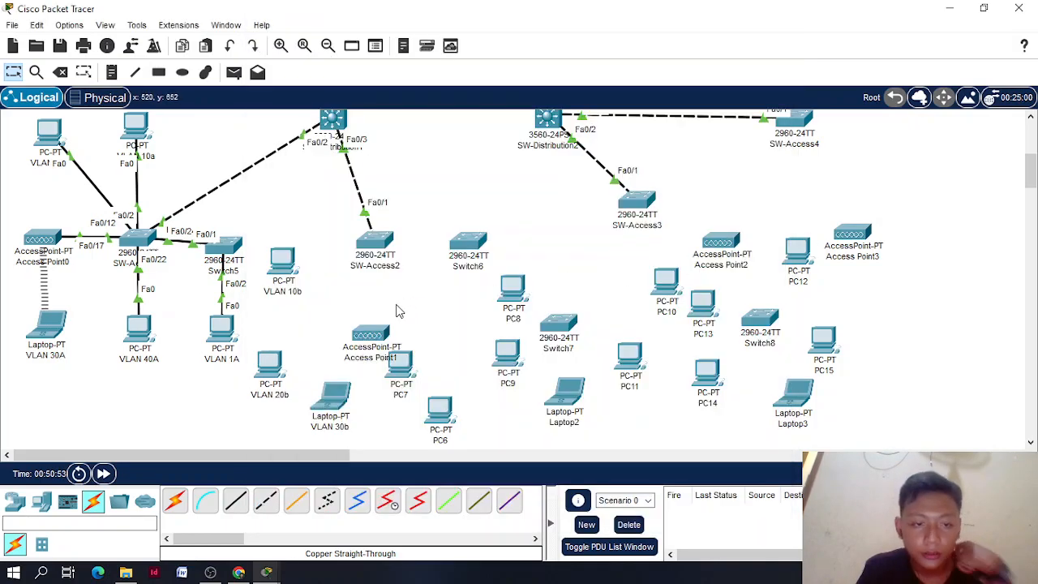
Rename PC7 as VLAN 40b
left_click(401, 394)
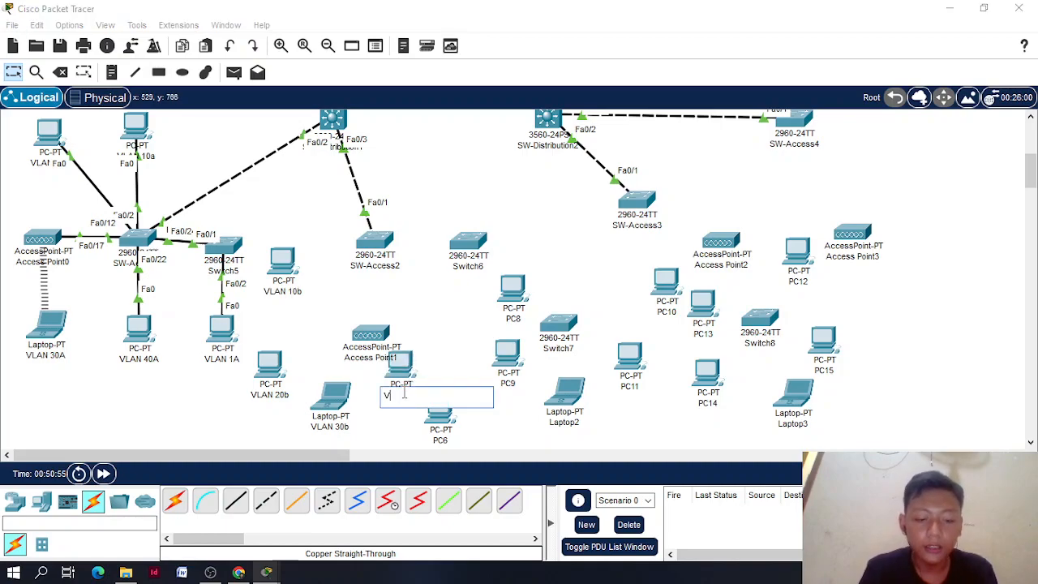
type("VLAN 30b")
key("BackSpace")
key("BackSpace")
key("BackSpace")
type("40b")
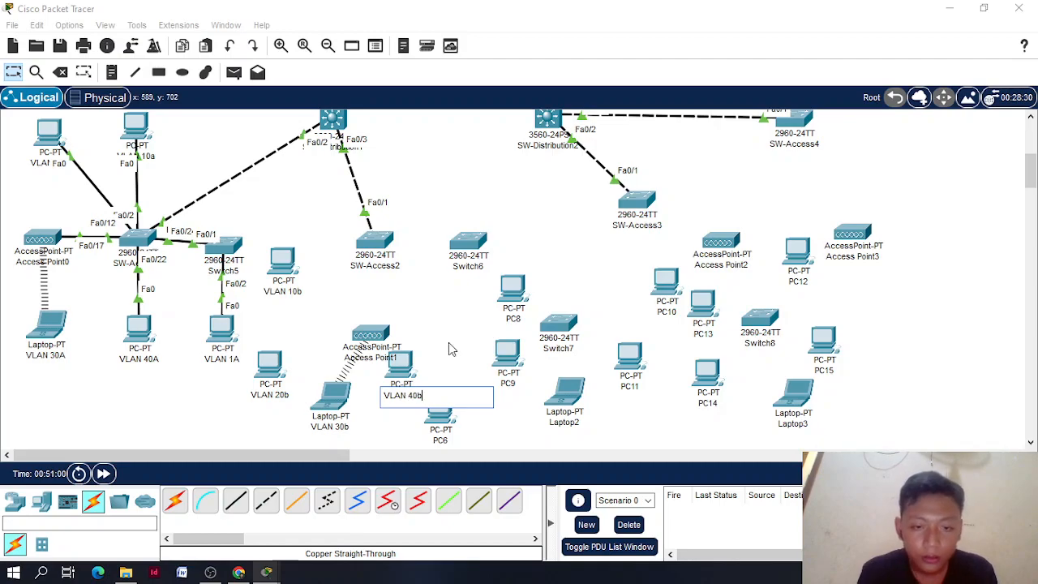
left_click(448, 343)
Rename PC6 as VLAN 1B
double_click(438, 416)
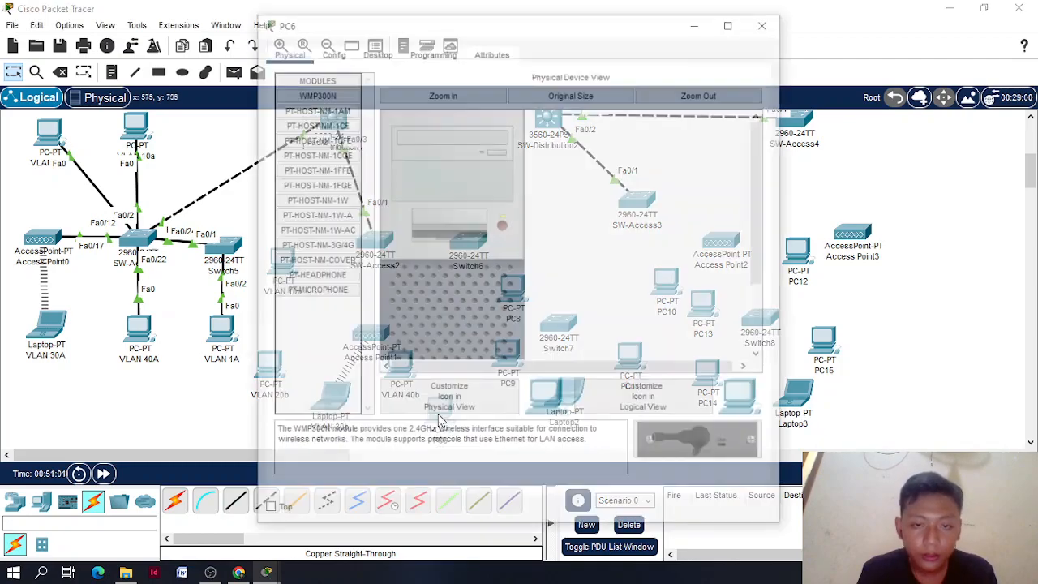
left_click(707, 140)
left_click(767, 21)
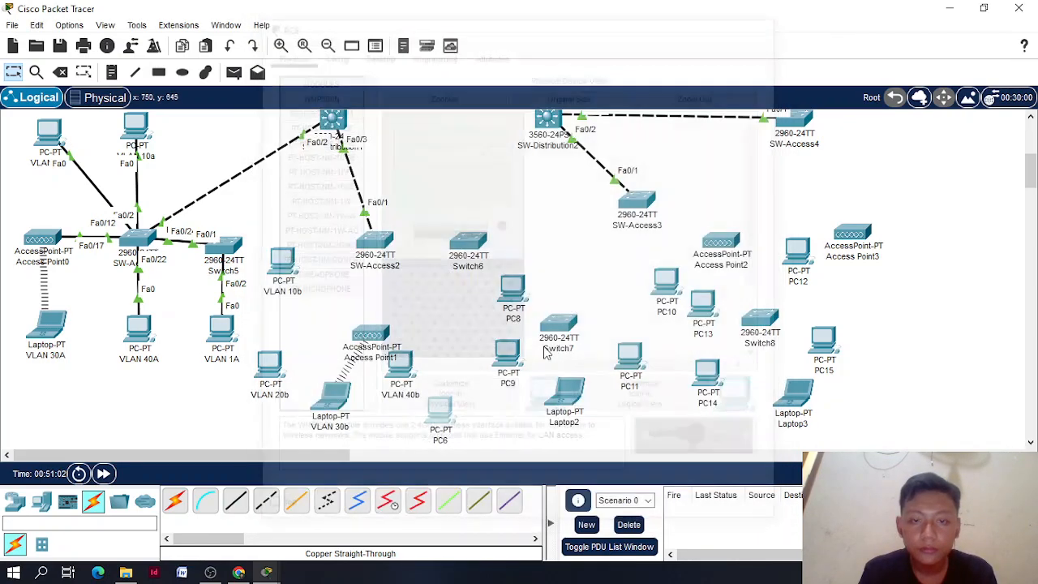
left_click(436, 441)
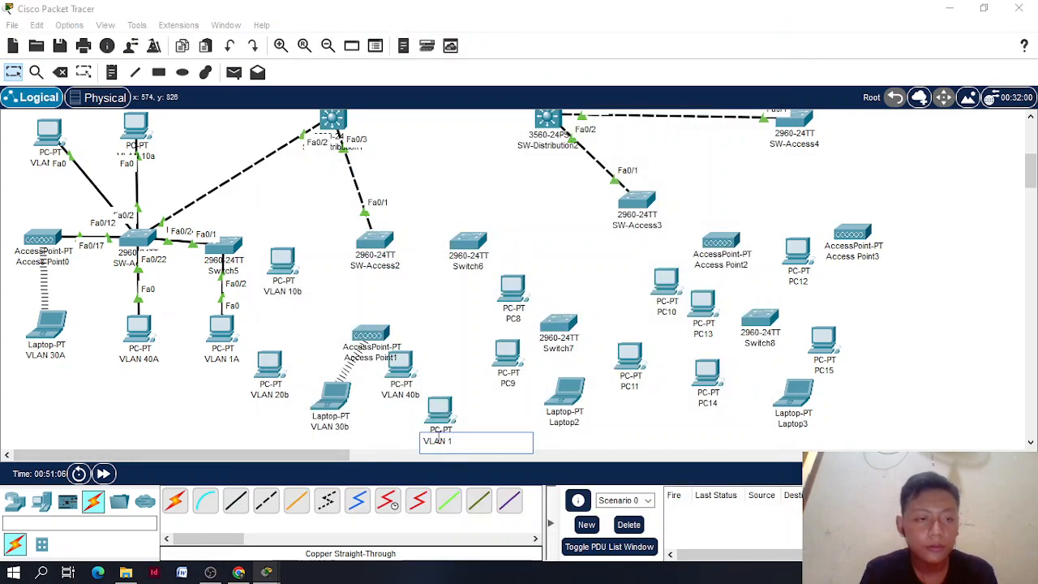
left_click(463, 364)
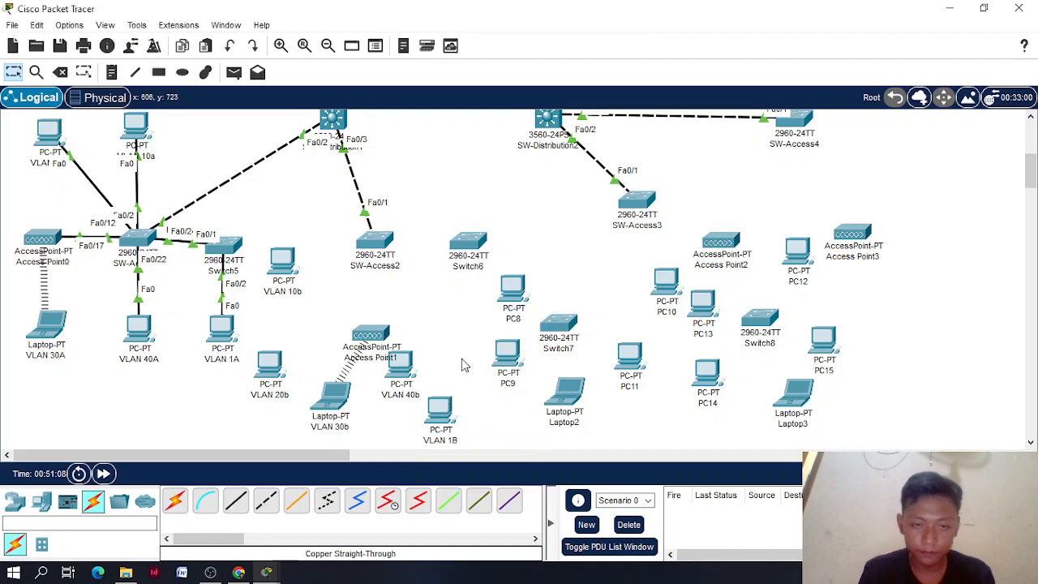
Arrange the VLAN 20b, 10b, 40b and 1B PCs, Switch6 and the VLAN 30b laptop around SW-Access2
left_click_drag(269, 363, 286, 333)
left_click_drag(283, 267, 301, 248)
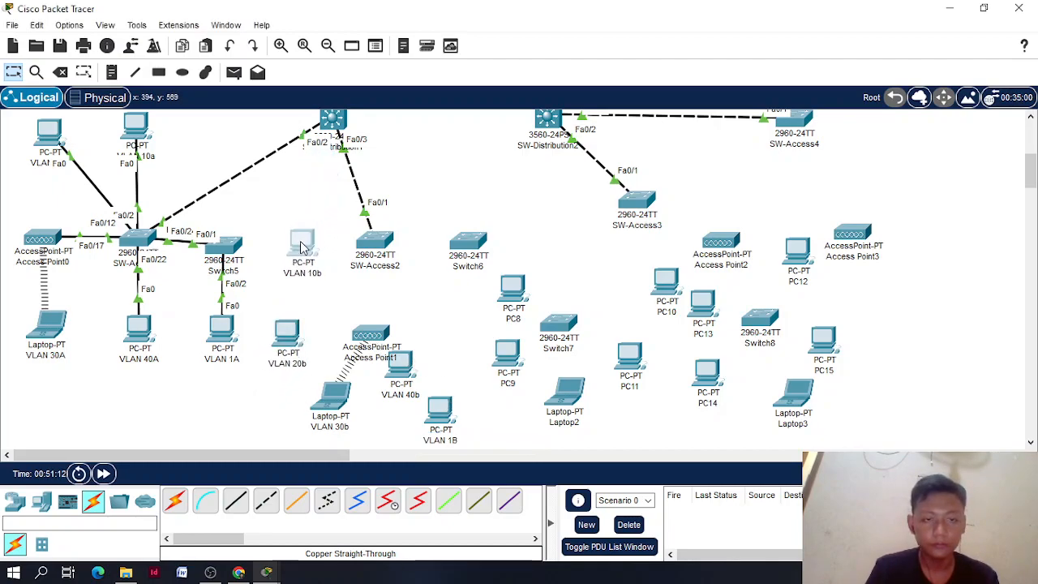
left_click_drag(292, 336, 303, 335)
left_click_drag(399, 369, 442, 343)
left_click_drag(478, 241, 457, 246)
left_click_drag(440, 412, 447, 180)
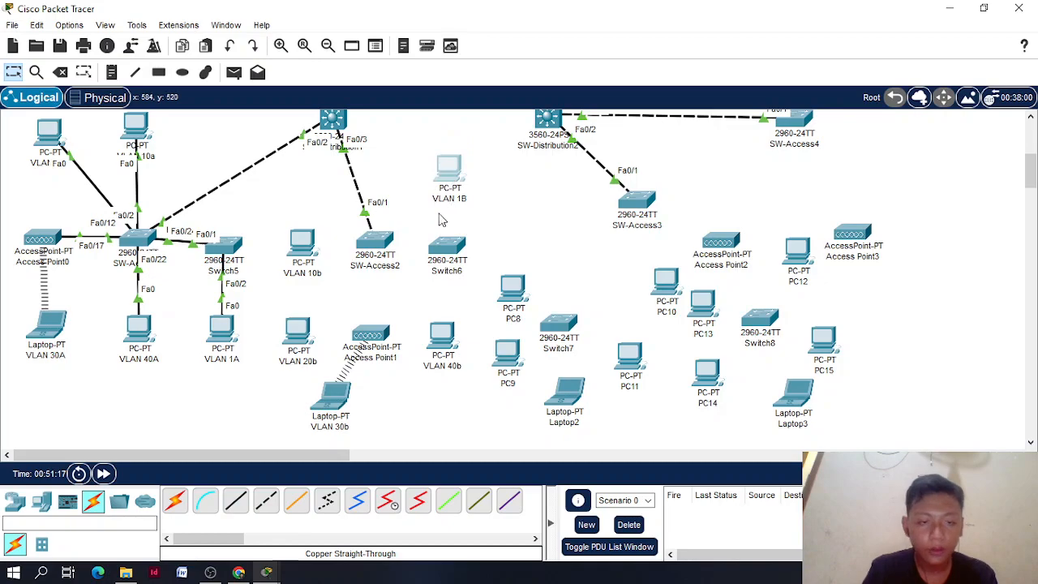
left_click_drag(340, 393, 368, 403)
Connect SW-Access2 port Fa0/2 to the VLAN 10b PC's Fa0 port with a copper straight-through cable
left_click(237, 501)
left_click(377, 253)
left_click(458, 42)
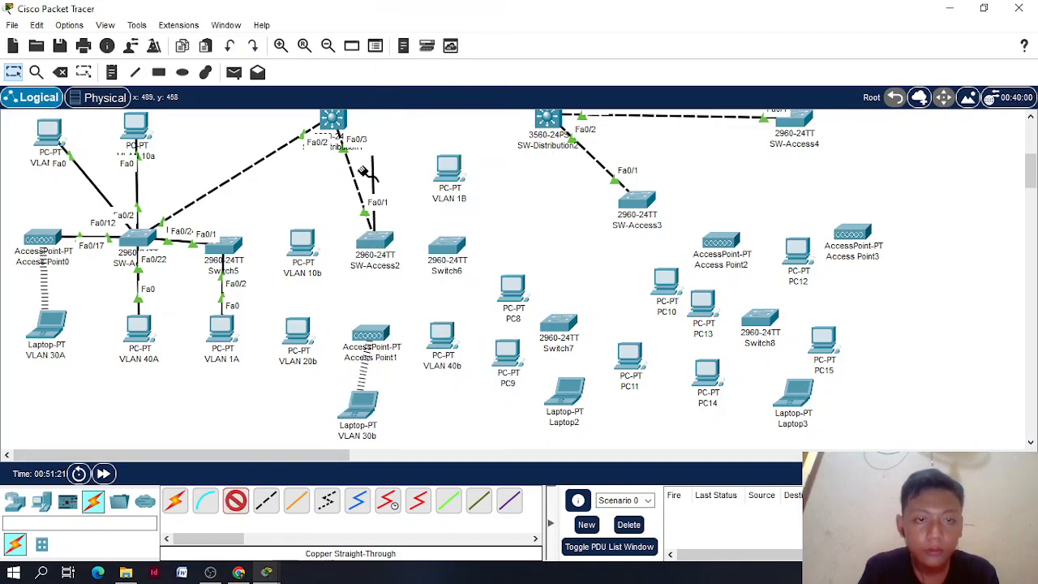
left_click(310, 250)
left_click(356, 302)
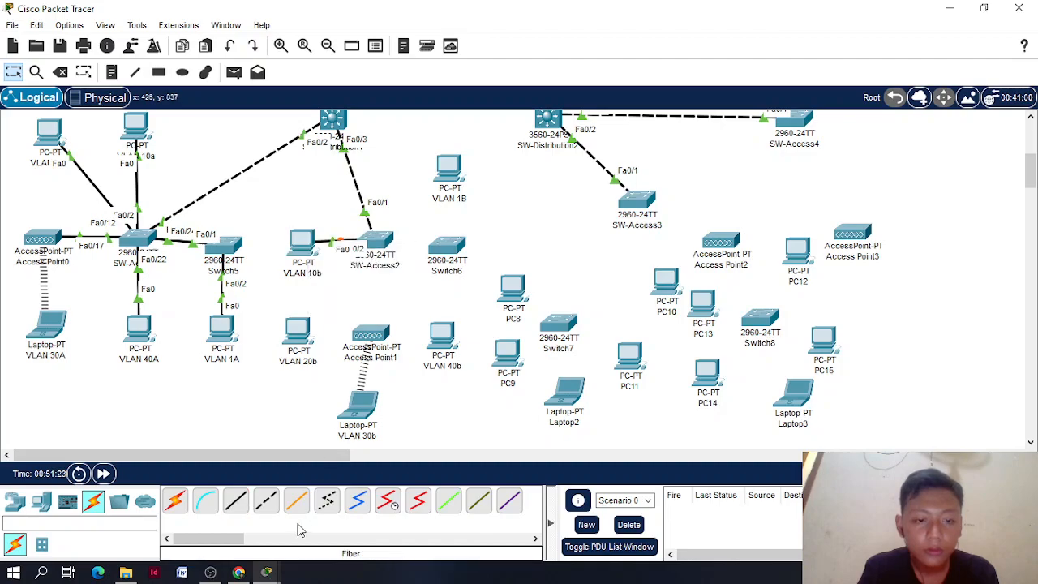
Connect SW-Access2 port Fa0/12 to the VLAN 20b PC's Fa0 port with a copper straight-through cable
left_click(235, 501)
left_click(382, 242)
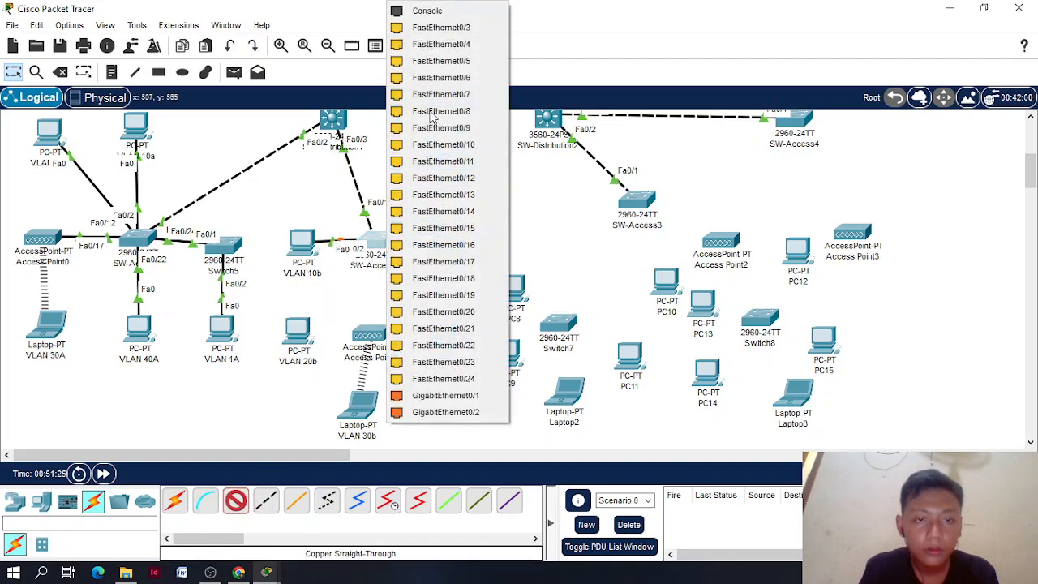
left_click(450, 194)
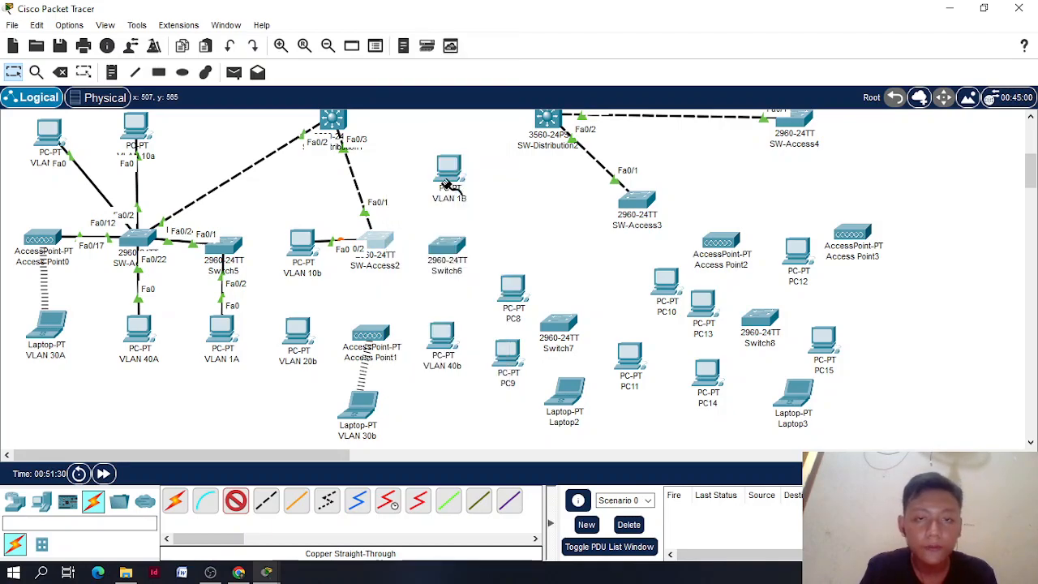
left_click(305, 334)
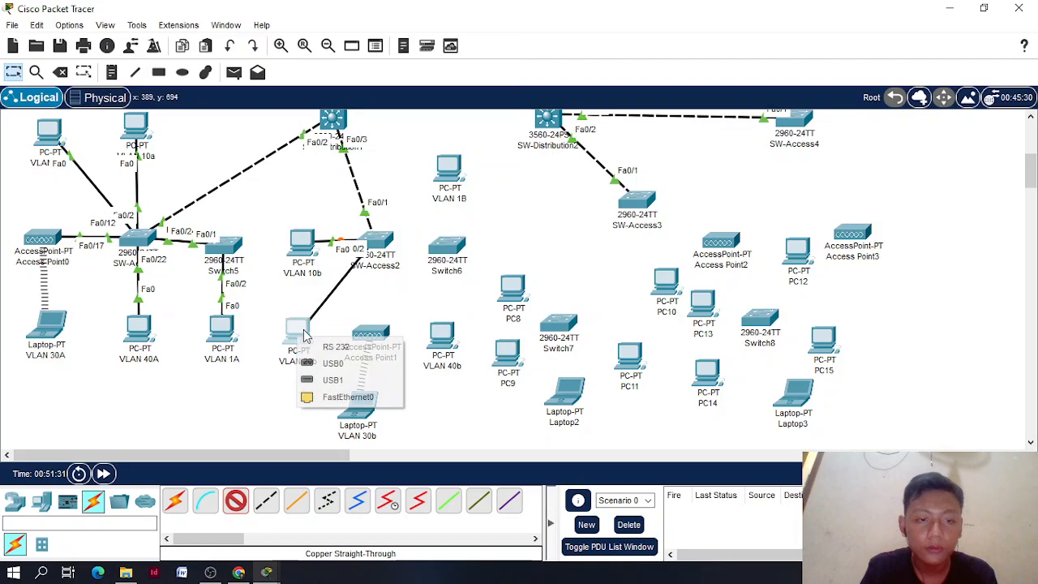
left_click(367, 396)
Connect SW-Access2 port Fa0/17 to Access Point1 with a copper straight-through cable
left_click(379, 251)
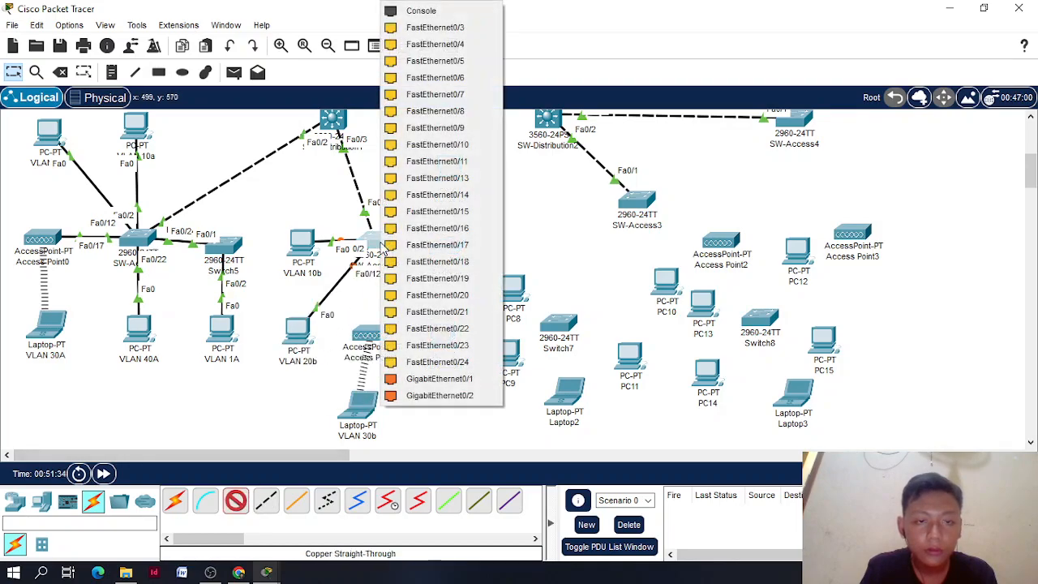
left_click(462, 261)
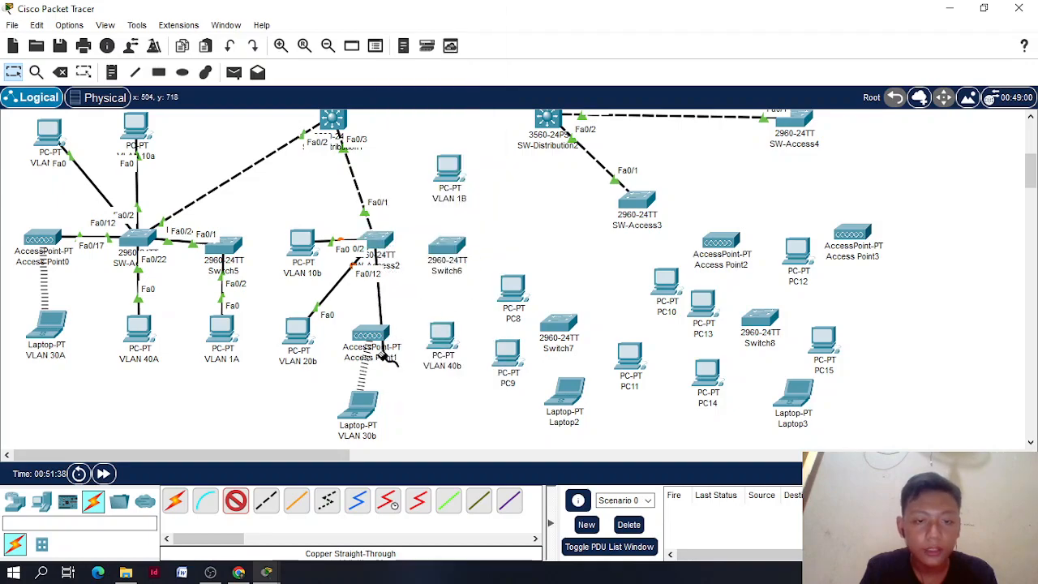
left_click(376, 334)
left_click(414, 341)
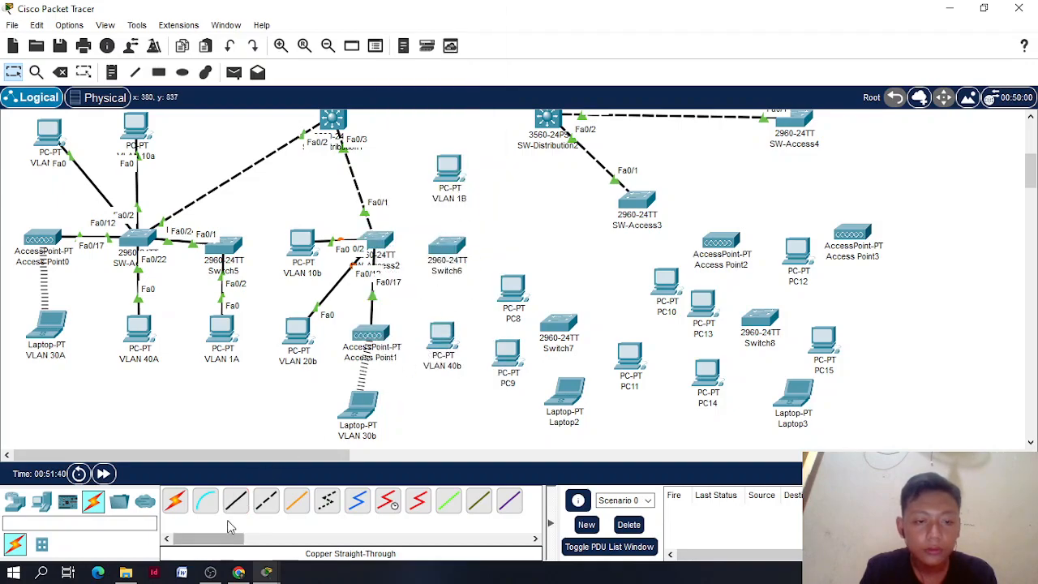
Connect SW-Access2 port Fa0/24 to Switch6 port Fa0/24 with a copper straight-through cable
left_click(236, 500)
left_click(375, 242)
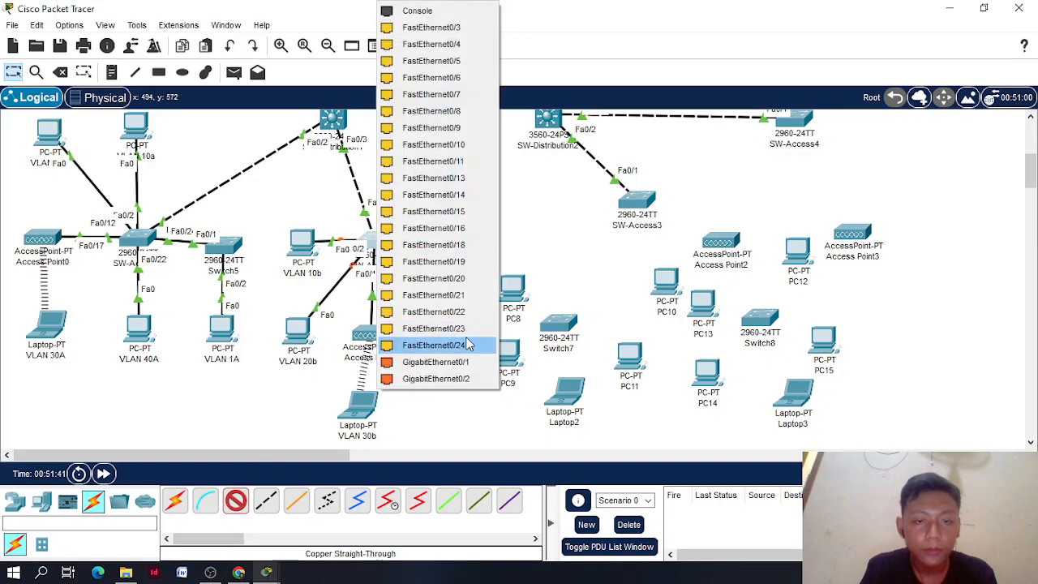
left_click(430, 345)
left_click(450, 258)
left_click(504, 412)
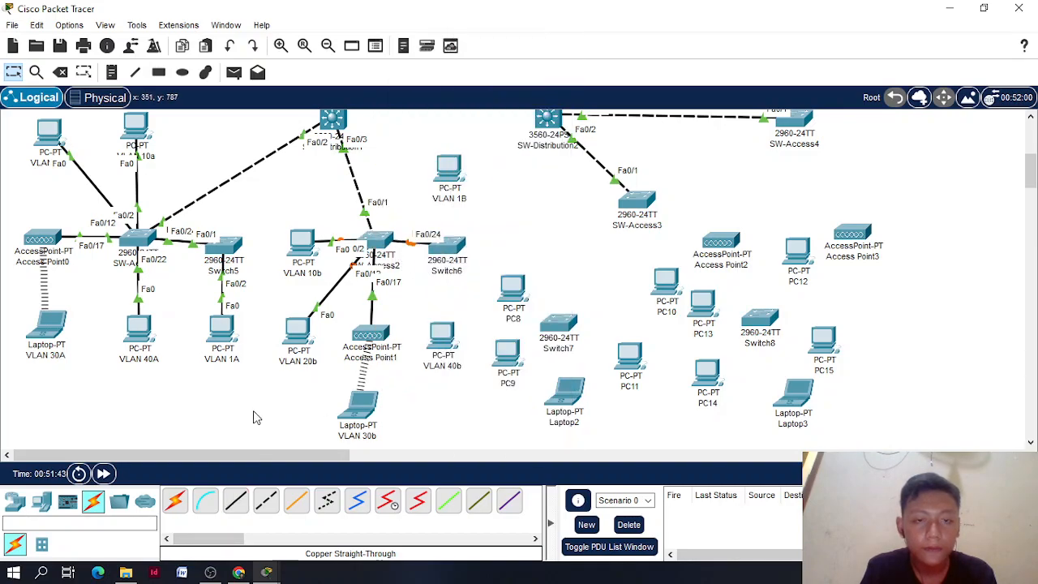
Connect SW-Access2 port Fa0/22 to the VLAN 40b PC's Fa0 port with a copper straight-through cable
left_click(381, 242)
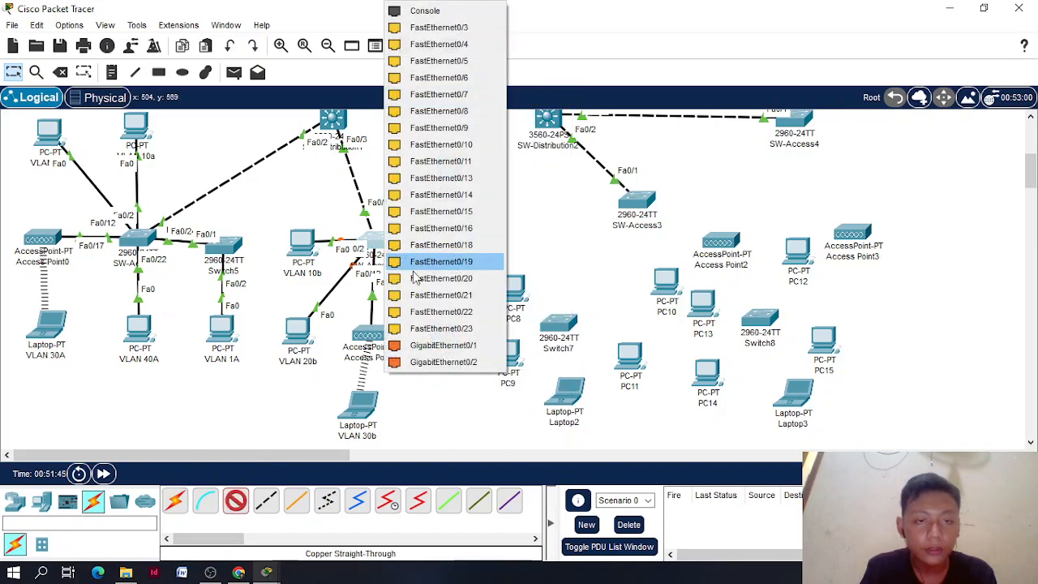
left_click(434, 313)
left_click(442, 333)
left_click(488, 396)
Connect Switch6 port Fa0/1 to the VLAN 1B PC's Fa0 port with a copper straight-through cable
left_click(236, 501)
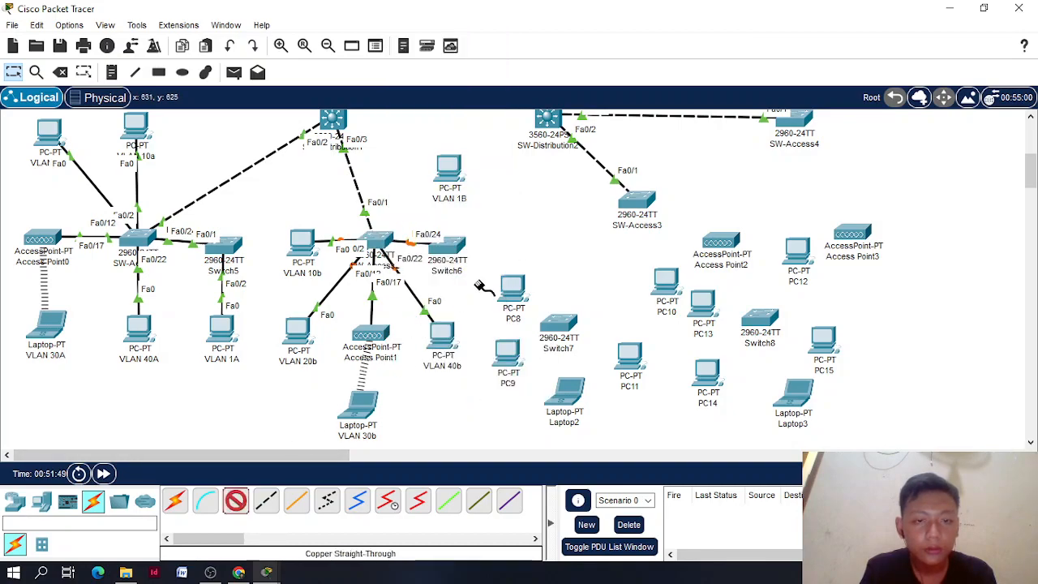
left_click(450, 251)
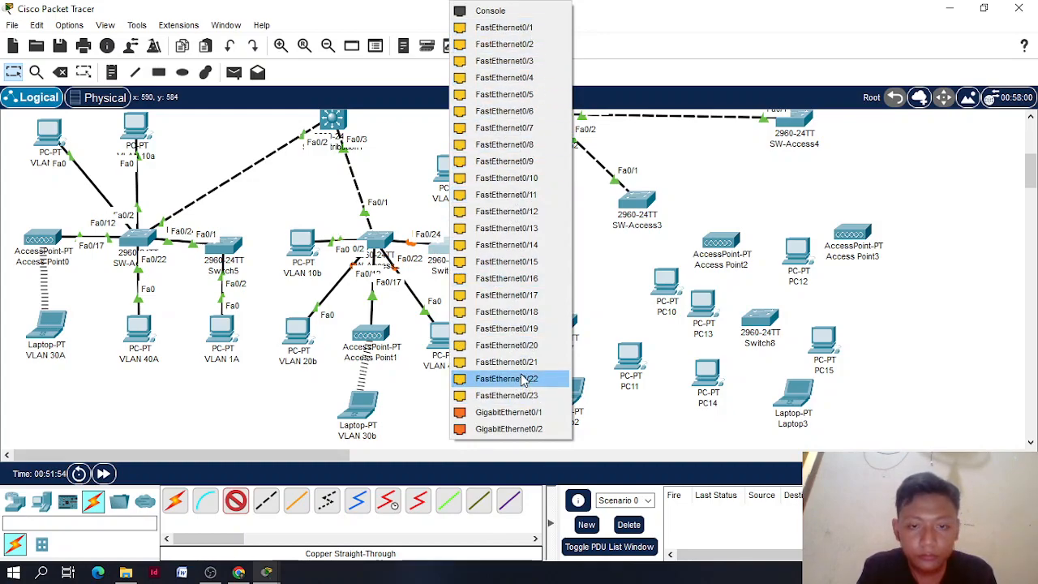
left_click(504, 27)
left_click(451, 168)
left_click(495, 229)
Move Switch7 and PC8 nearer to SW-Access3 and rename PC8 as VLAN 10C
scroll(519, 296, "down", 3)
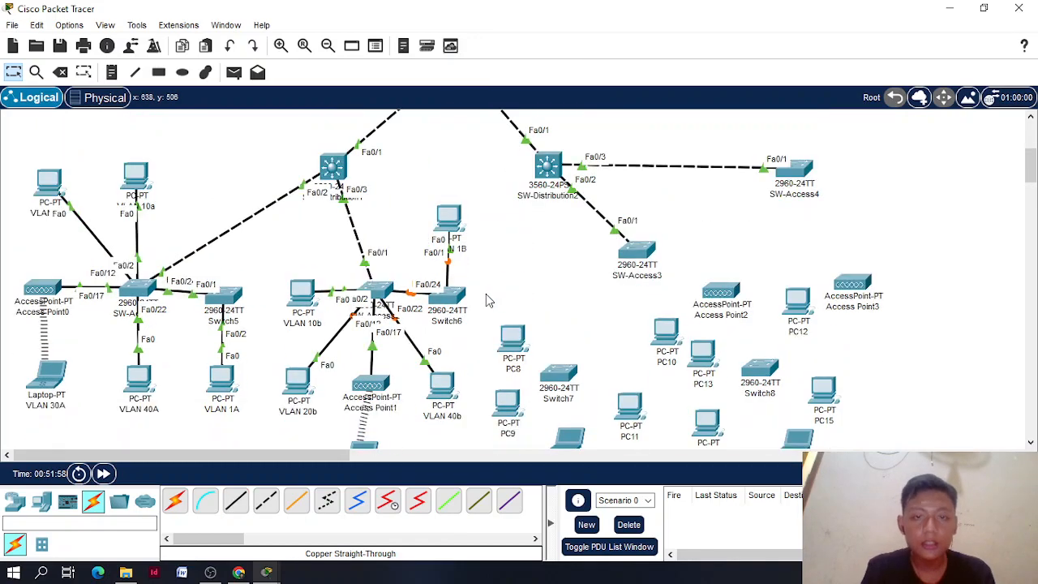
left_click_drag(553, 286, 598, 261)
left_click_drag(513, 264, 551, 215)
left_click(551, 216)
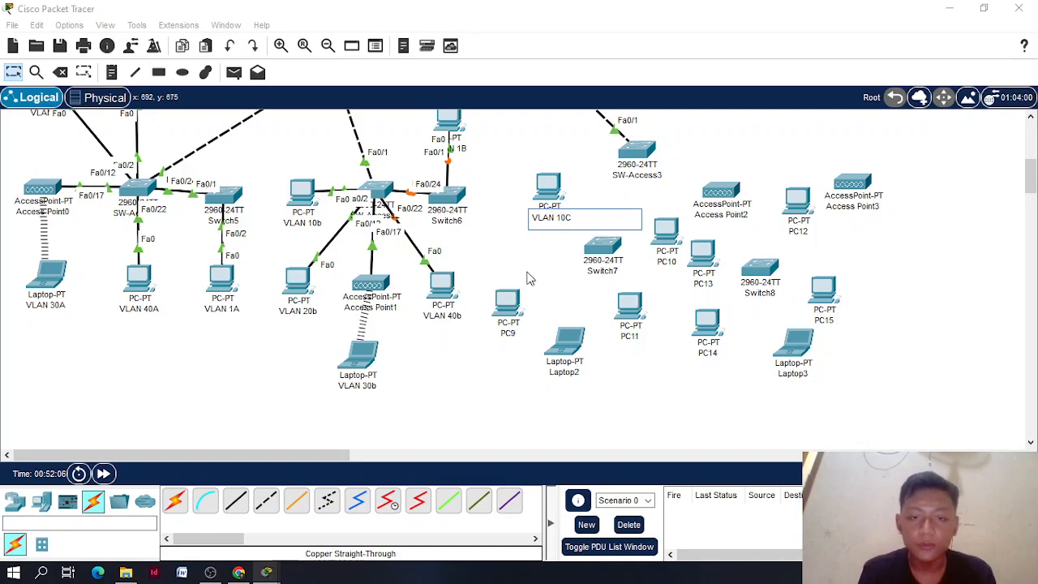
Rename PC9 as VLAN 20C and Laptop2 as VLAN 30C
left_click(510, 333)
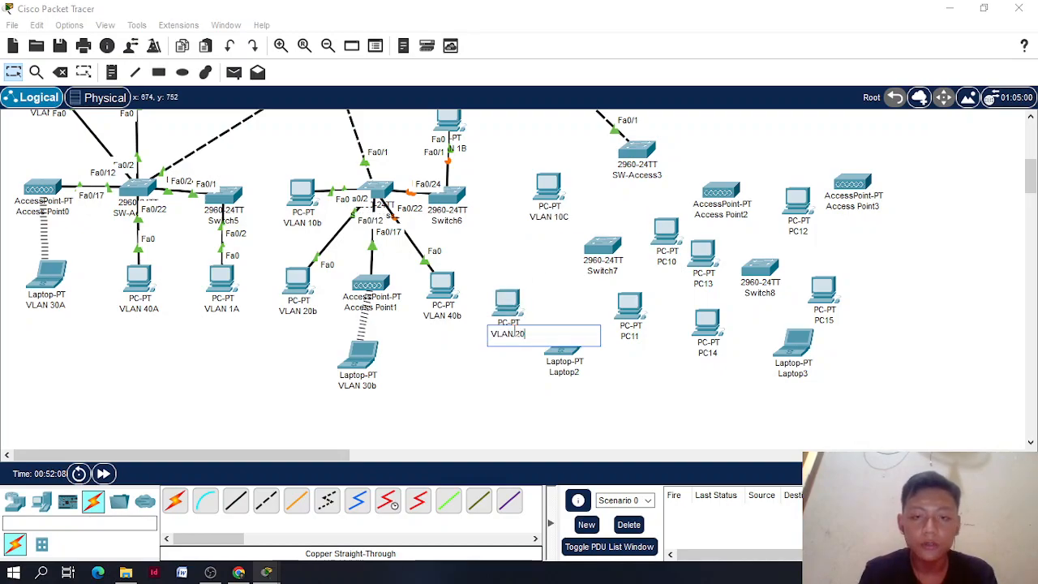
left_click(571, 371)
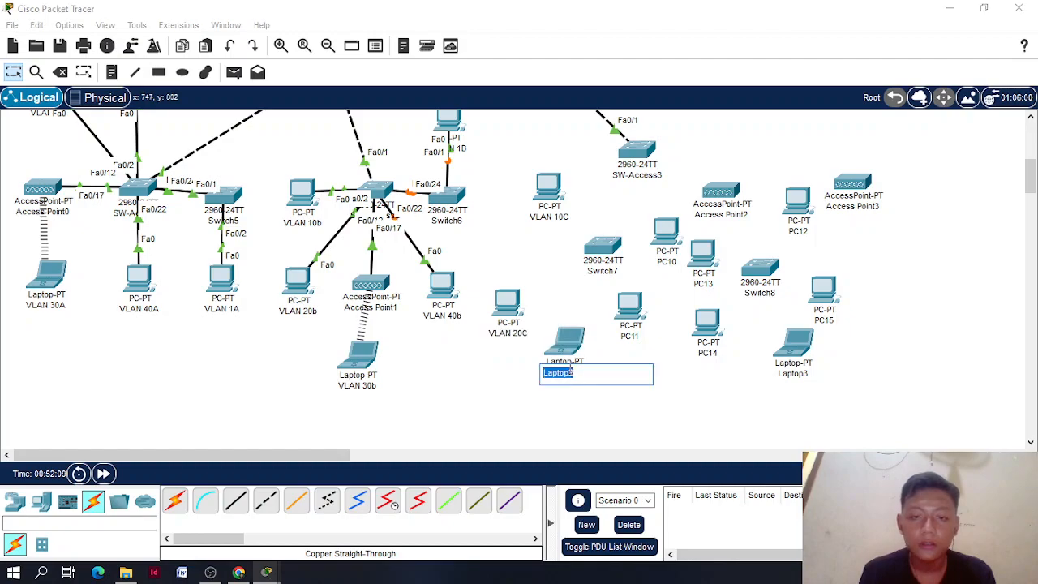
type("VLAN 30C")
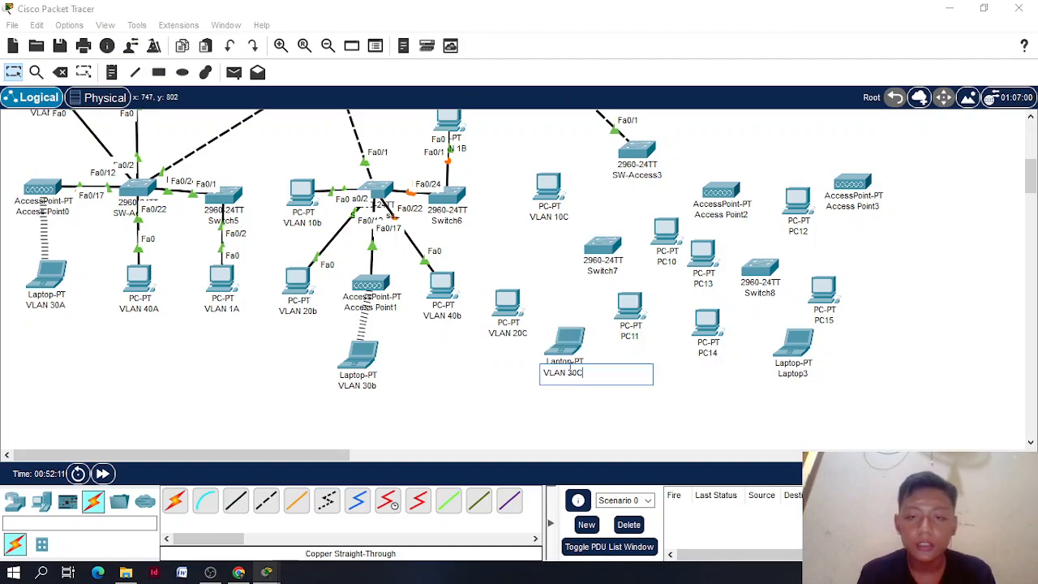
Rename PC11 as VLAN 40C and PC10 as VLAN 1C
left_click(622, 336)
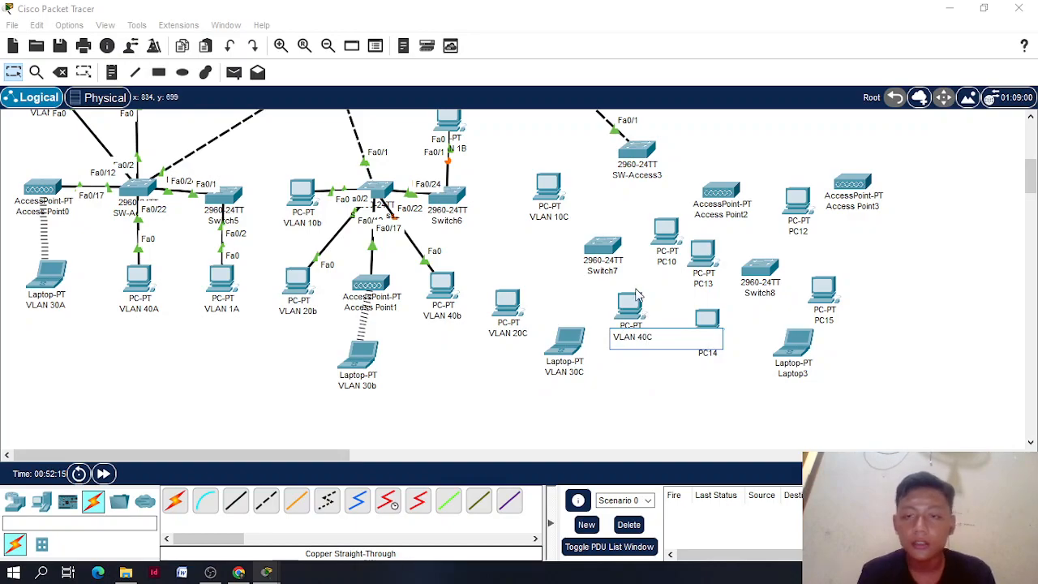
left_click(661, 262)
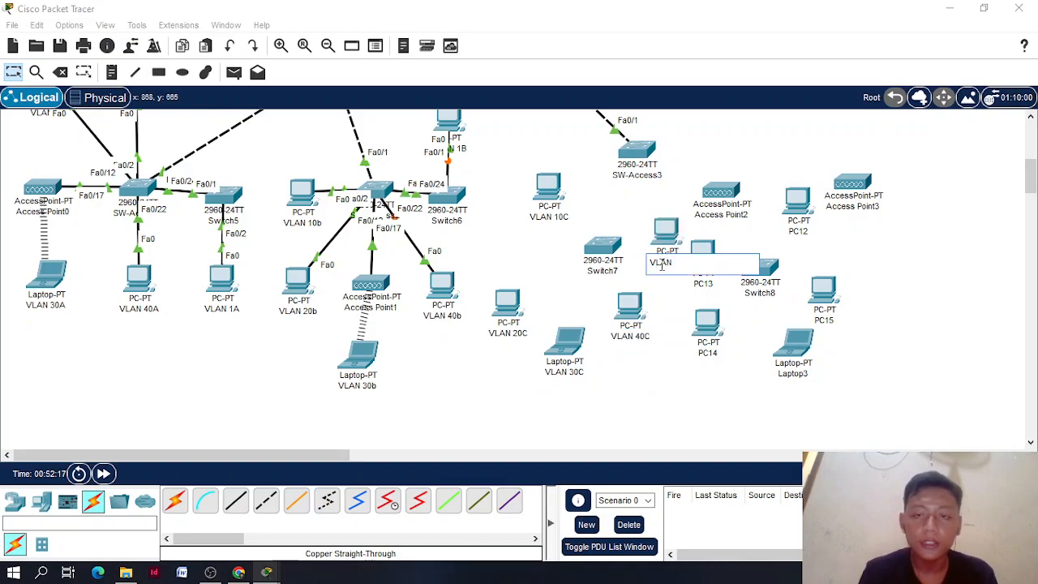
type("VLAN 1")
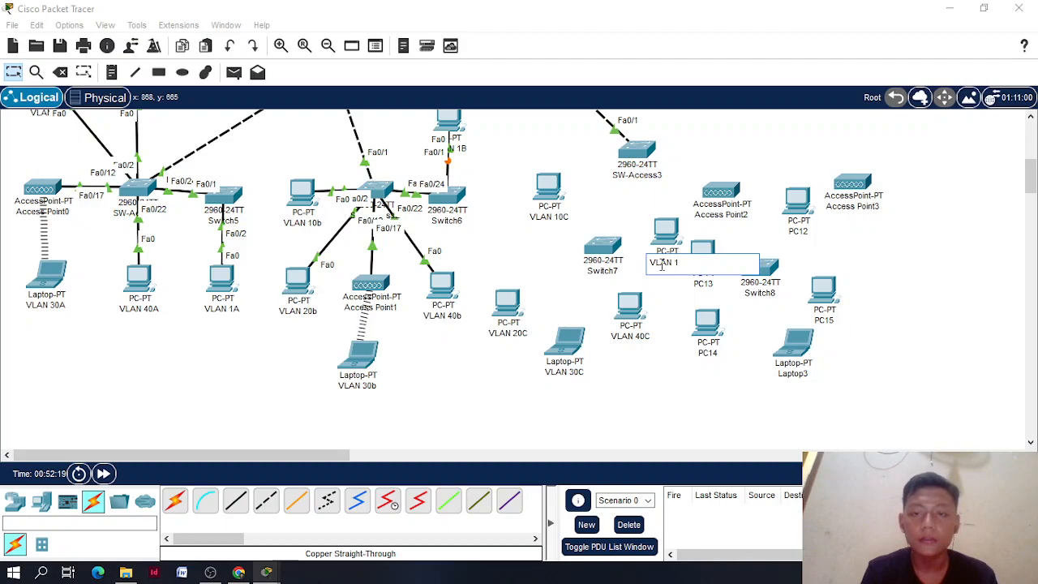
type("C")
left_click(671, 379)
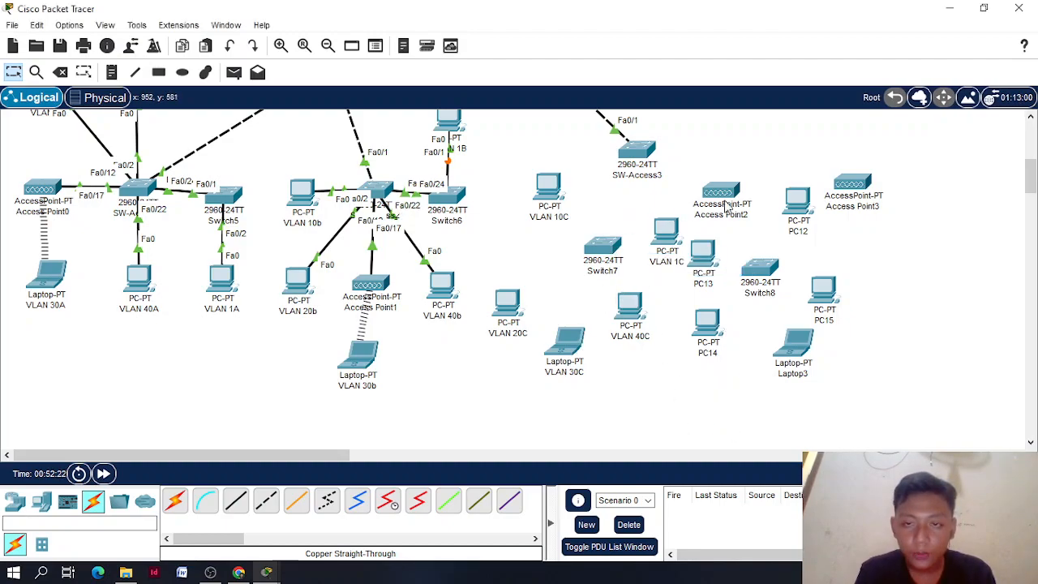
Separate Access Point2 from the SW-Access4 devices, moving PC12 to PC15, Switch8 and Laptop3 away from the SW-Access3 group
left_click_drag(729, 195, 560, 237)
scroll(567, 235, "up", 2)
left_click_drag(805, 278, 953, 281)
left_click_drag(716, 298, 841, 203)
left_click_drag(704, 381, 953, 370)
left_click_drag(820, 347, 907, 299)
left_click_drag(766, 318, 866, 314)
left_click_drag(794, 396, 892, 368)
Arrange the VLAN 1C, 40C and 20C PCs, Switch7, Access Point2 and the VLAN 30C laptop around SW-Access3
left_click_drag(667, 280, 699, 326)
left_click_drag(639, 213, 642, 247)
left_click_drag(560, 291, 678, 412)
left_click_drag(517, 358, 735, 243)
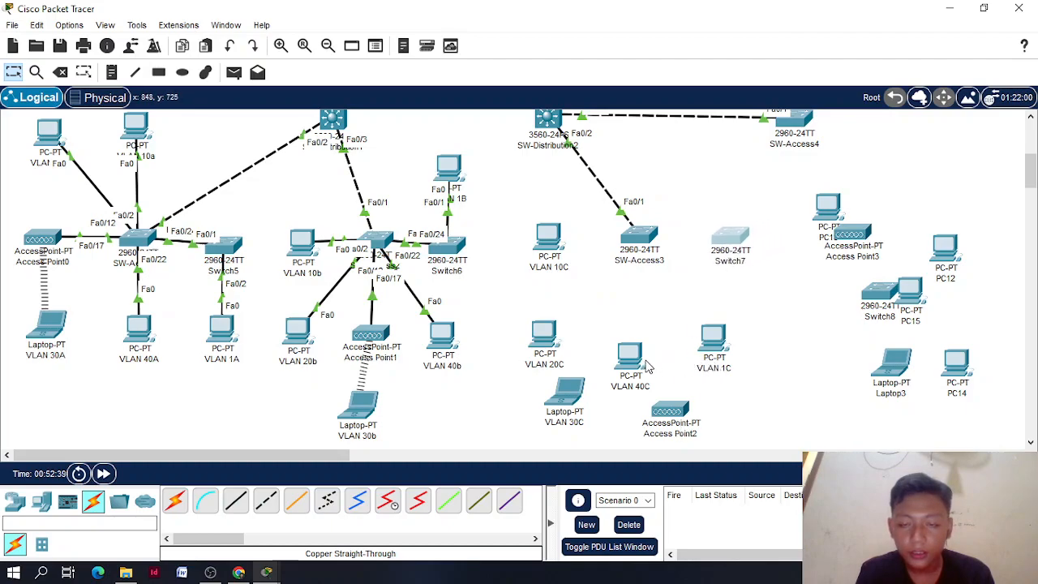
left_click_drag(715, 350, 722, 173)
left_click_drag(618, 383, 730, 355)
left_click_drag(565, 387, 625, 349)
left_click_drag(670, 410, 646, 316)
left_click_drag(626, 373, 638, 432)
left_click_drag(646, 320, 637, 352)
Replace the VLAN 30C laptop's Ethernet module with a PT-LAPTOP-NM-1W wireless module and power the laptop on
double_click(639, 401)
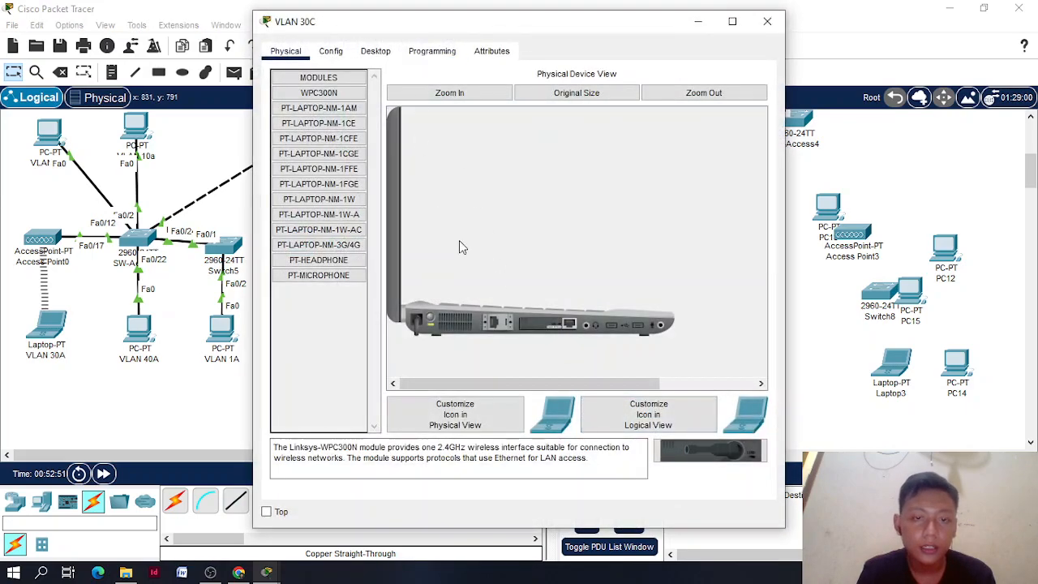
left_click_drag(548, 320, 310, 163)
left_click_drag(322, 207, 552, 325)
left_click(431, 321)
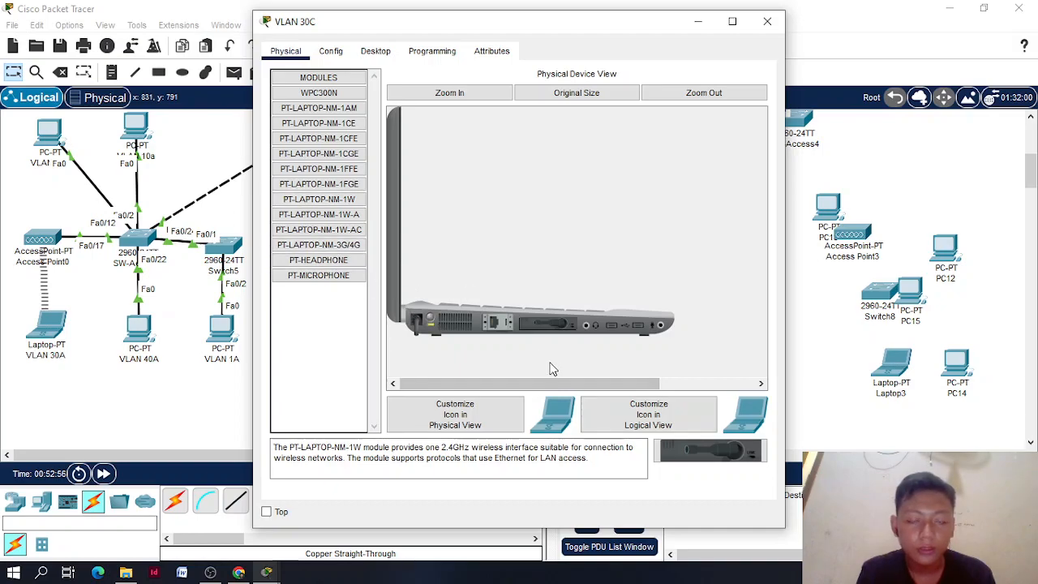
Set the SSID of the VLAN 30C laptop's Wireless0 interface to Access3 and close its configuration
left_click(377, 51)
left_click(331, 51)
left_click(316, 136)
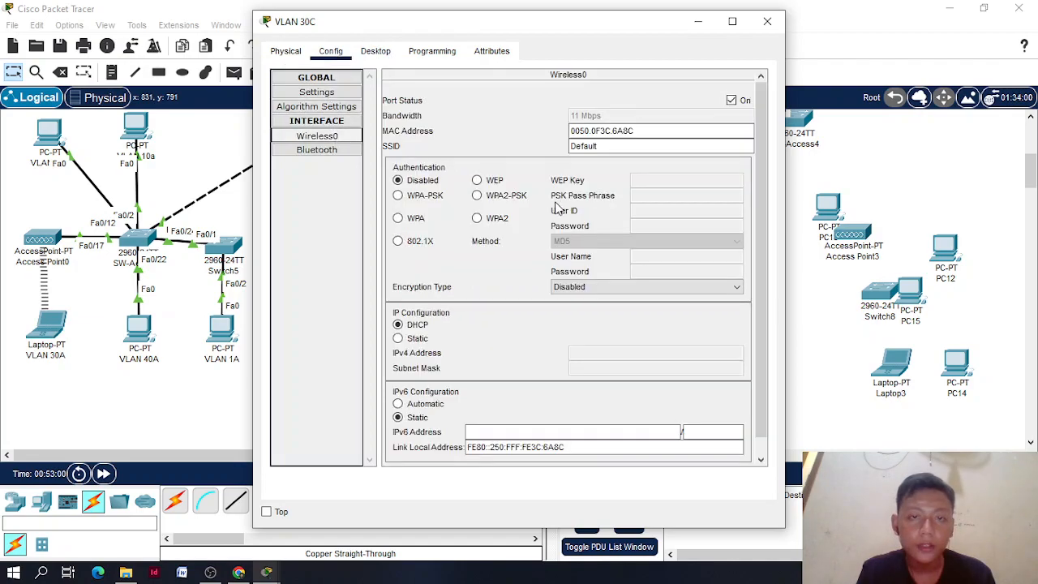
left_click_drag(604, 146, 506, 150)
type("Access3")
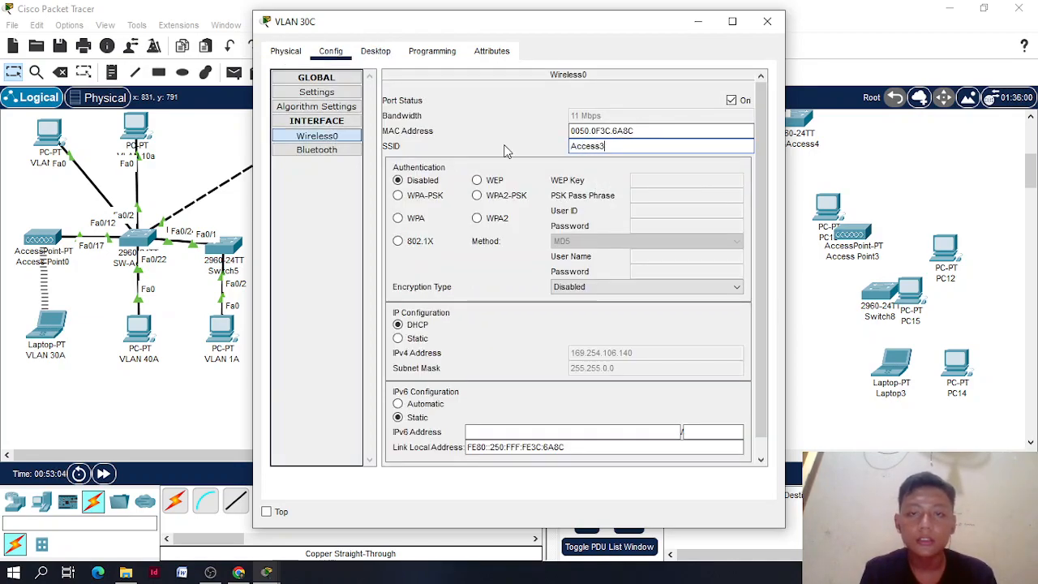
left_click_drag(638, 30, 376, 111)
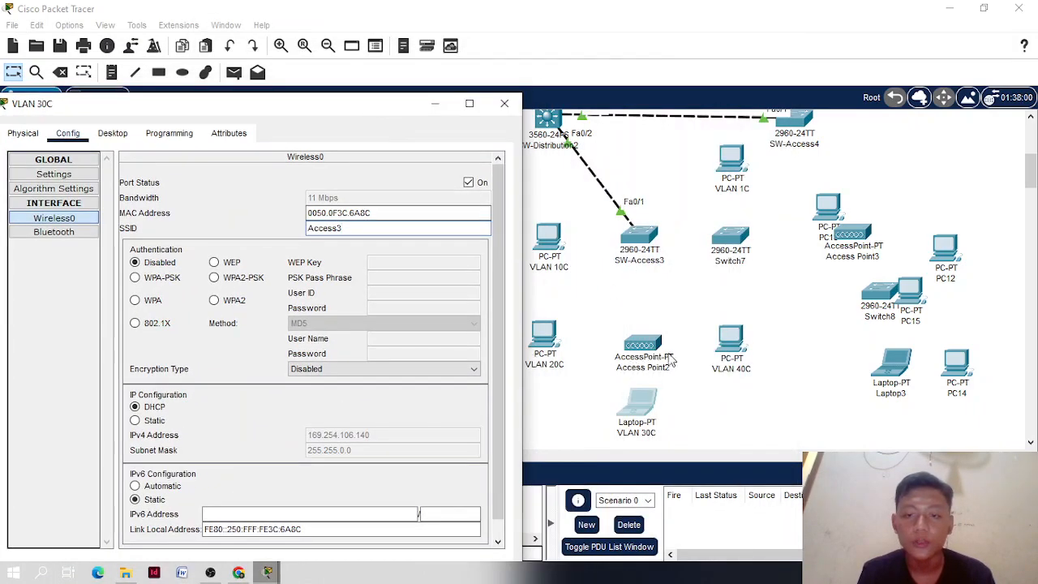
left_click_drag(321, 110, 766, 2)
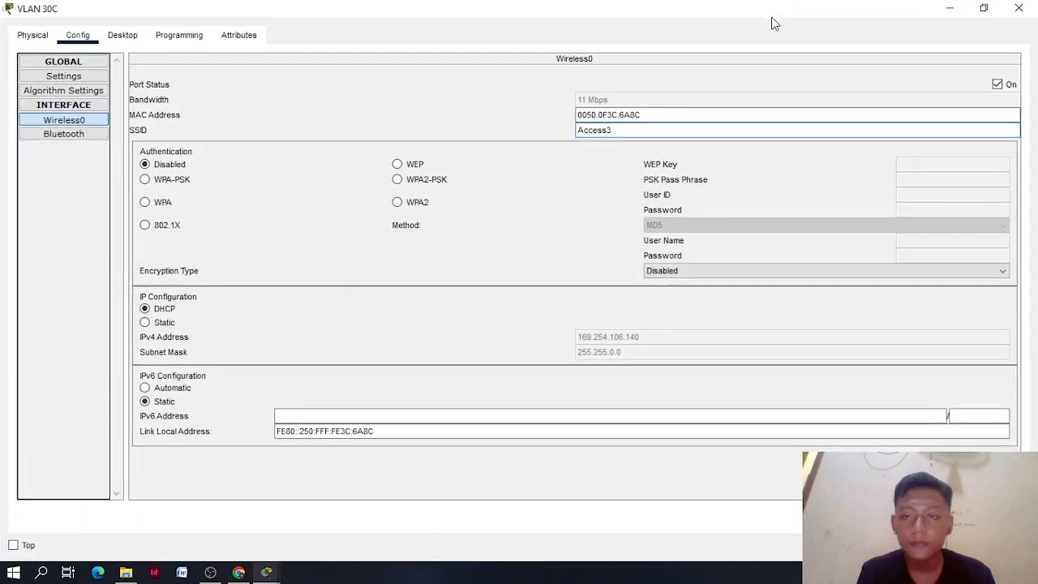
left_click(1020, 7)
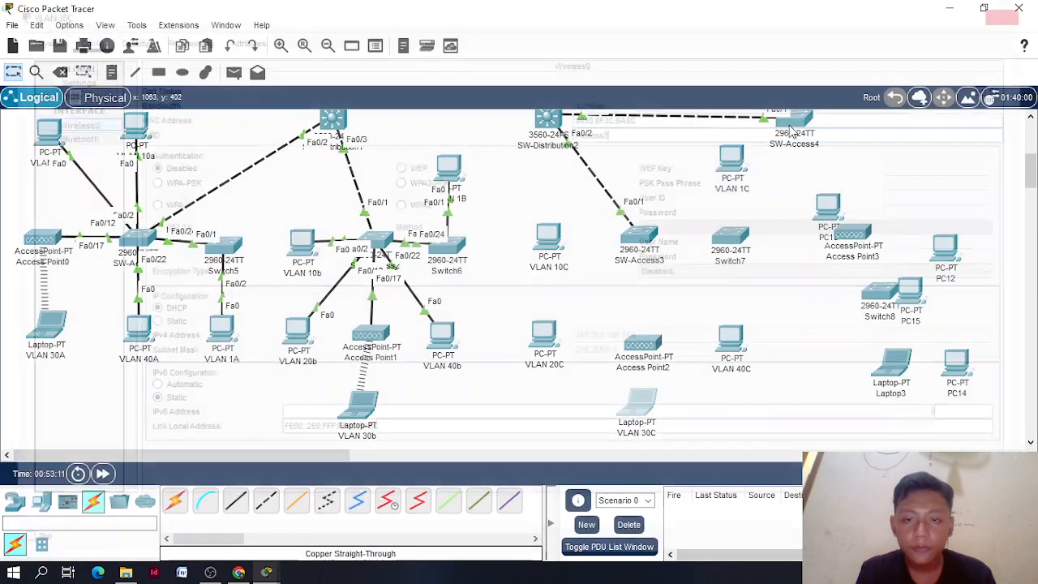
Move Access Point2 slightly closer to SW-Access3 and check its Port 0 and Port 1 settings
left_click_drag(640, 349, 640, 327)
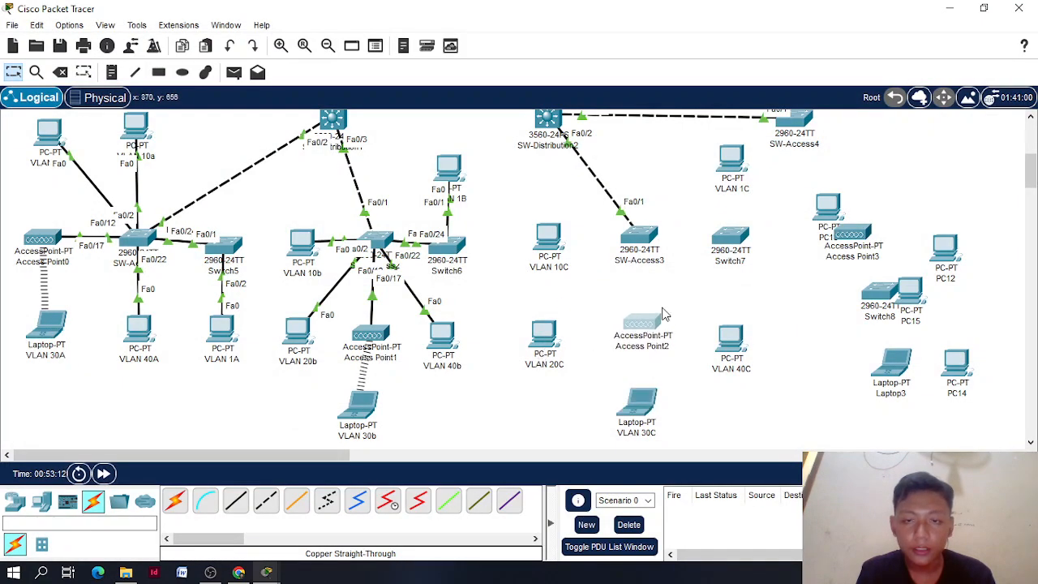
left_click(641, 331)
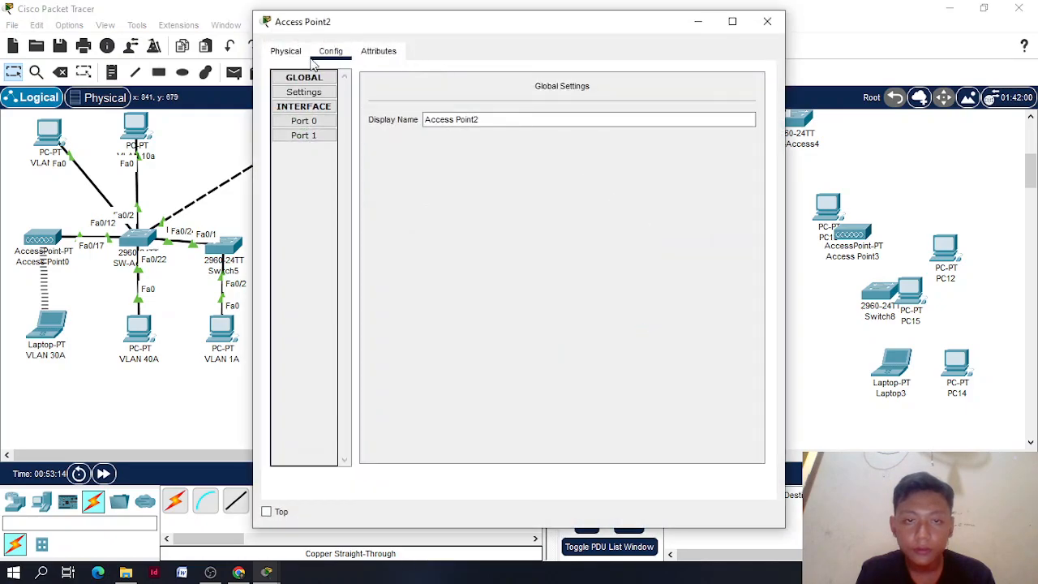
left_click(304, 121)
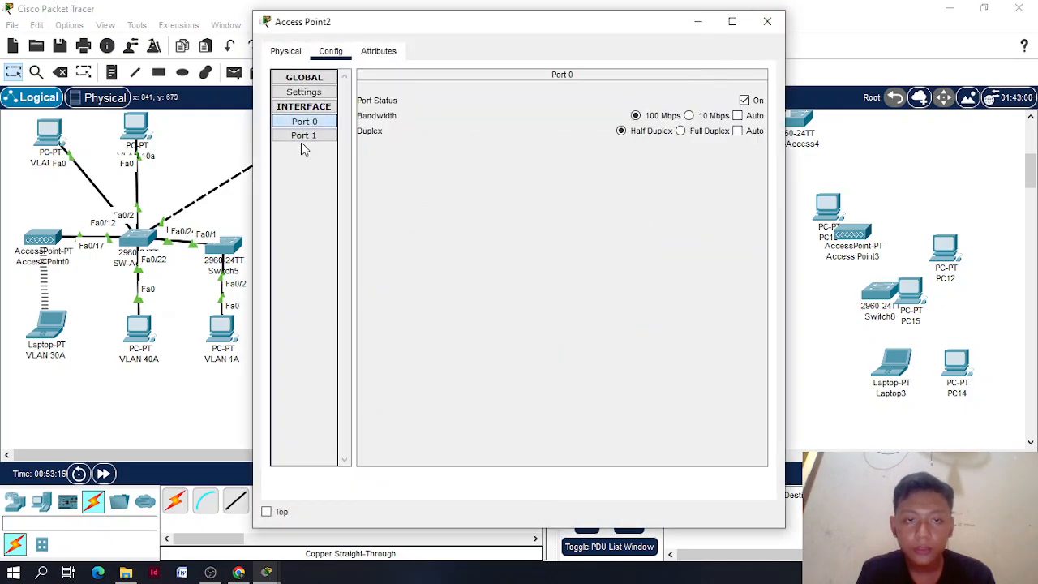
left_click(302, 135)
left_click(767, 21)
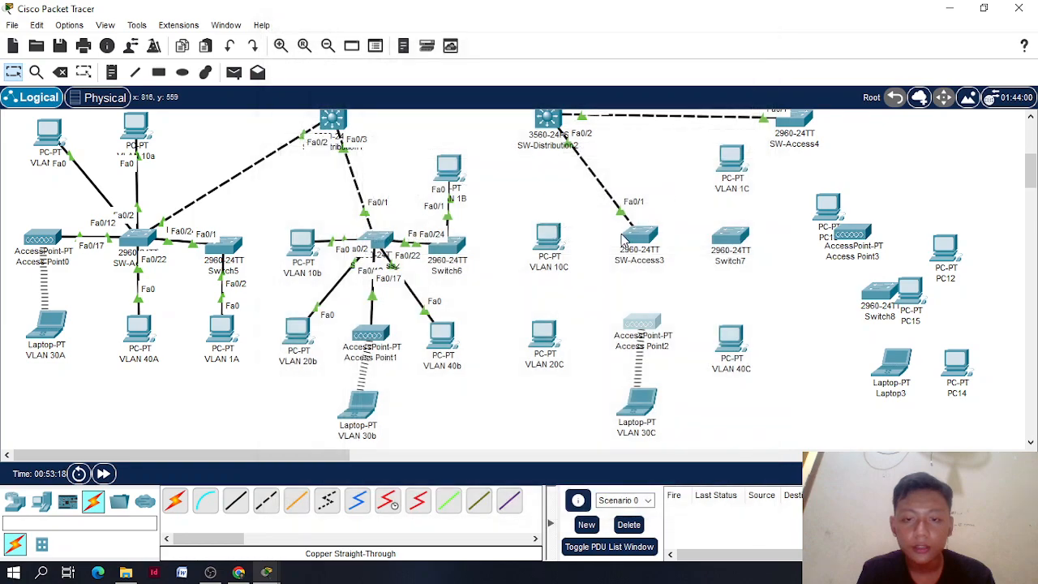
Connect SW-Access3 port Fa0/2 to the VLAN 10C PC's Fa0 port with a copper straight-through cable
left_click(244, 501)
left_click(639, 243)
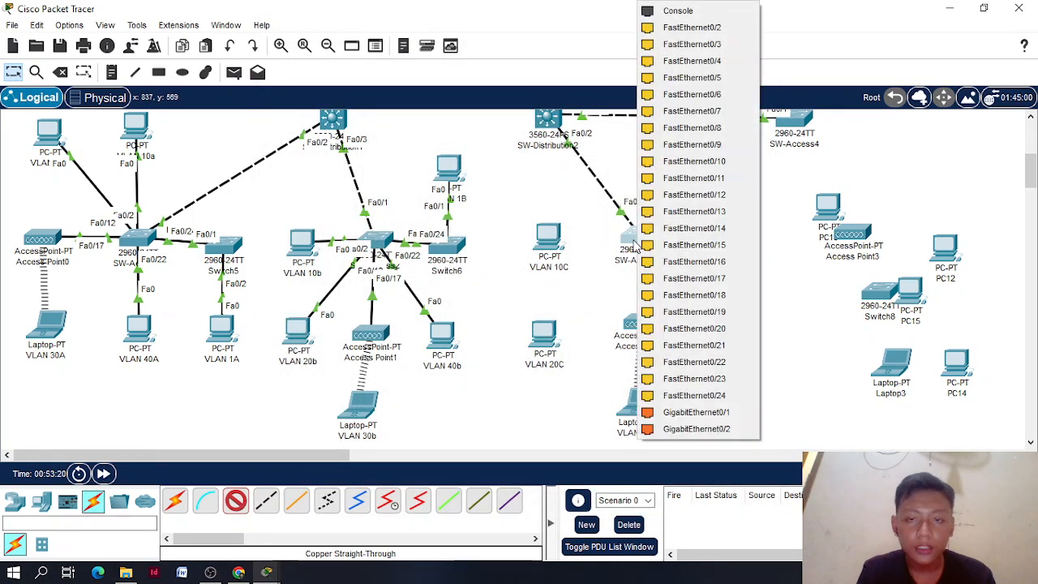
left_click(689, 39)
left_click(541, 232)
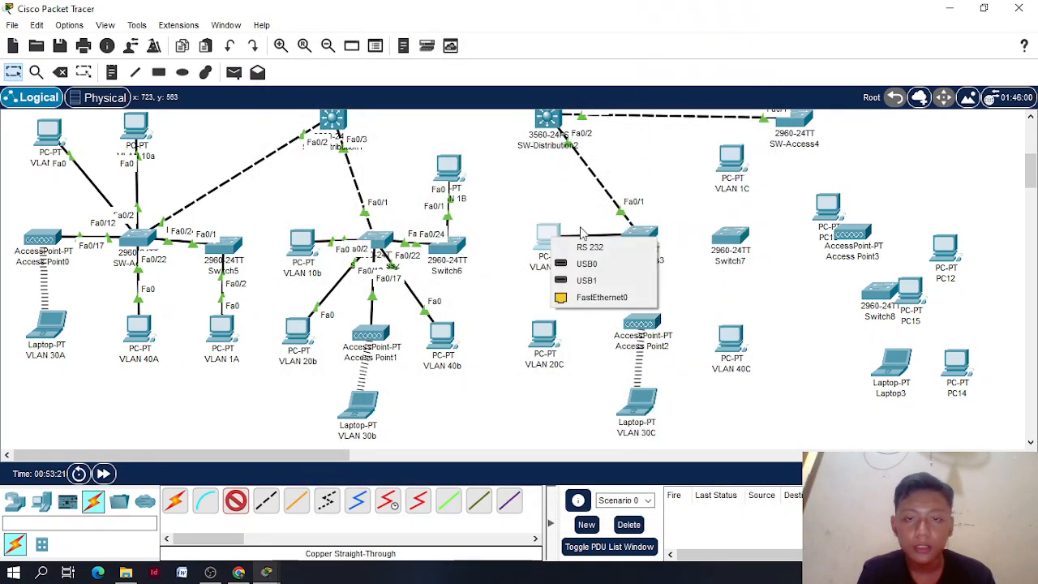
left_click(604, 297)
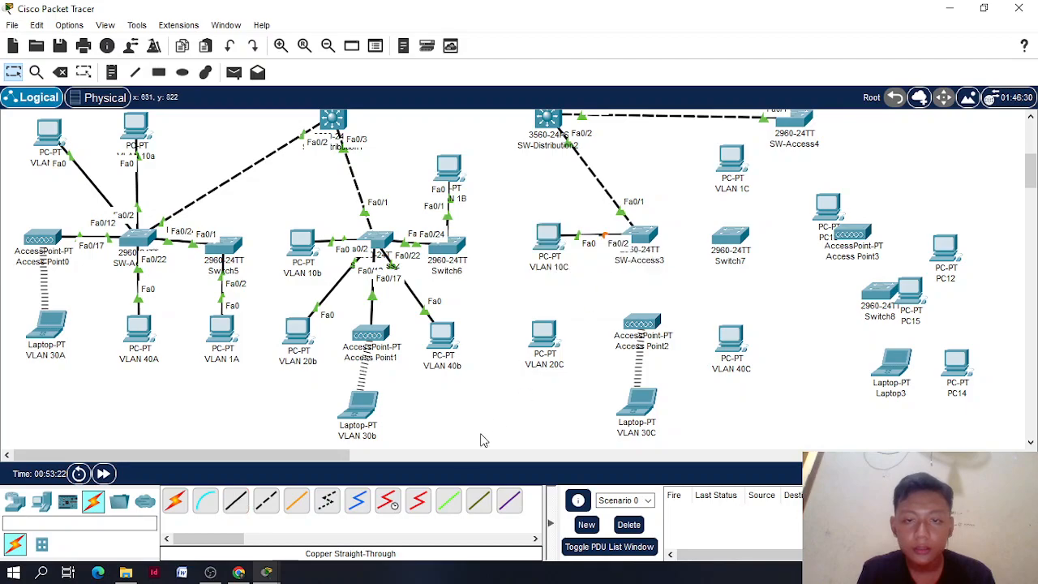
Connect SW-Access3 port Fa0/12 to the VLAN 20C PC's Fa0 port with a copper straight-through cable
left_click(235, 501)
left_click(641, 245)
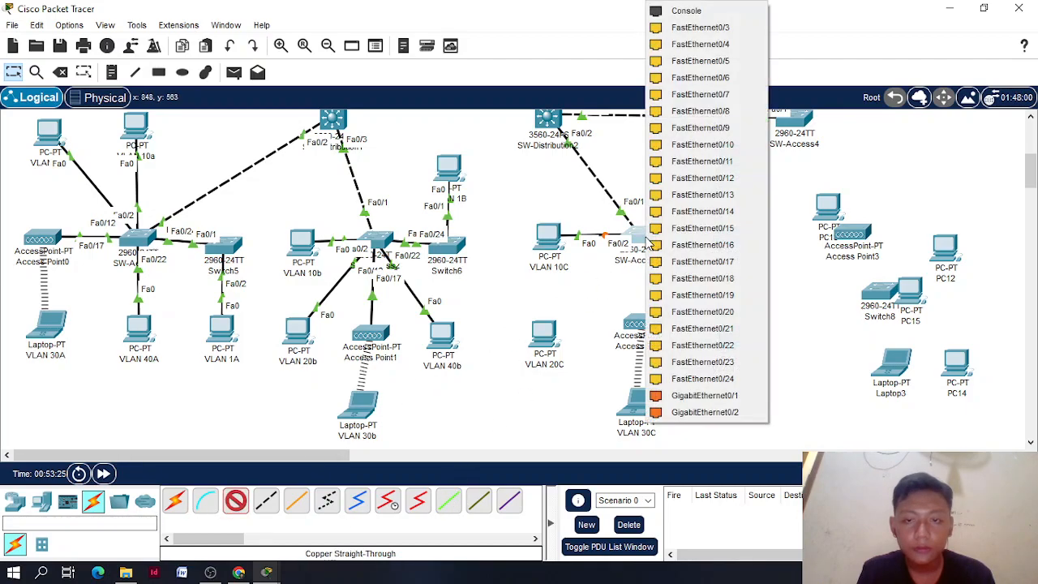
left_click(702, 178)
left_click(543, 331)
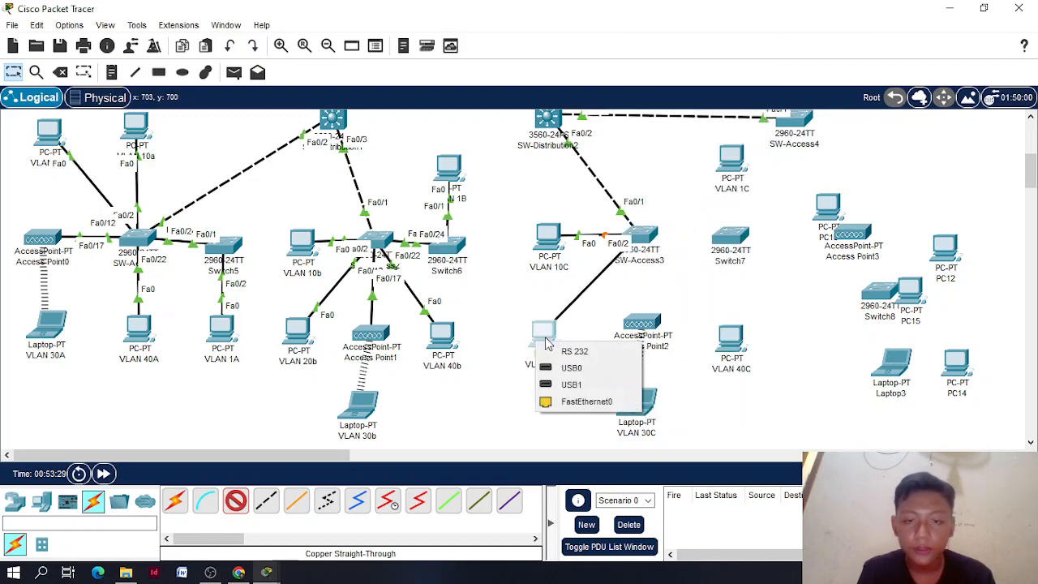
left_click(585, 402)
Connect SW-Access3 port Fa0/17 to Access Point2 with a copper straight-through cable
left_click(235, 501)
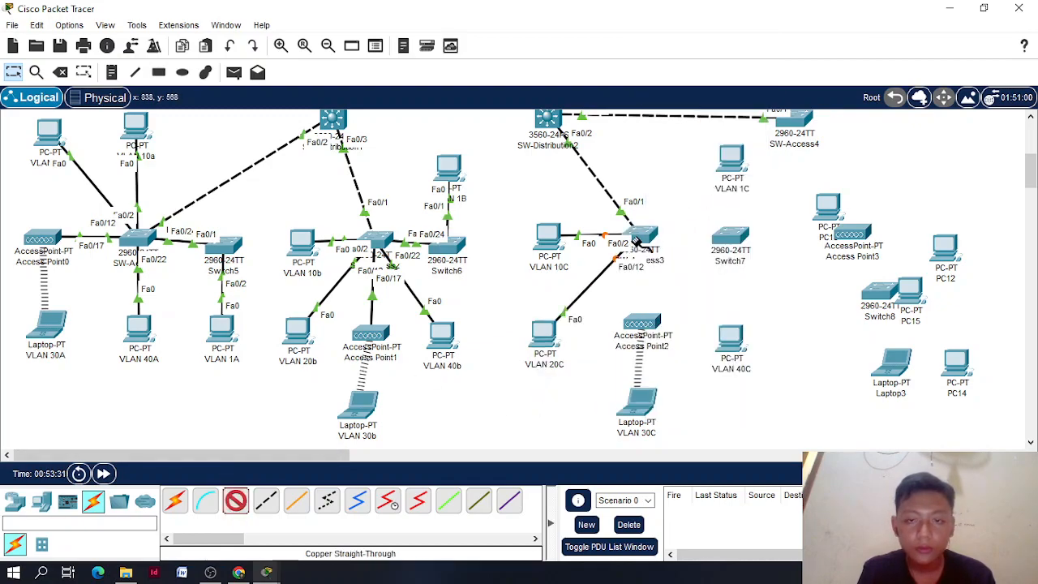
left_click(643, 244)
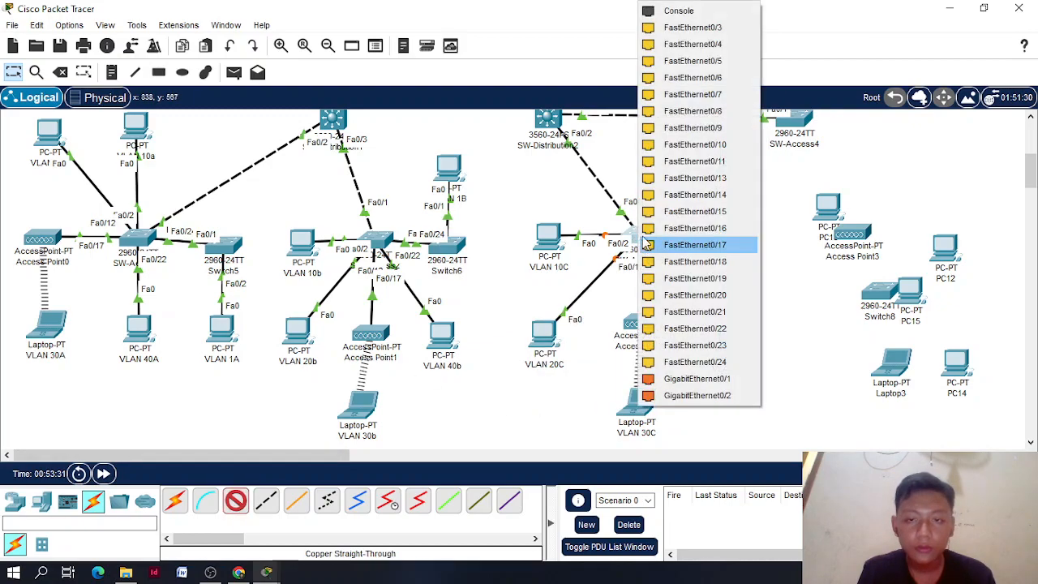
left_click(695, 245)
left_click(655, 326)
left_click(681, 327)
Connect SW-Access3 port Fa0/22 to the VLAN 40C PC's Fa0 port with a copper straight-through cable
left_click(235, 501)
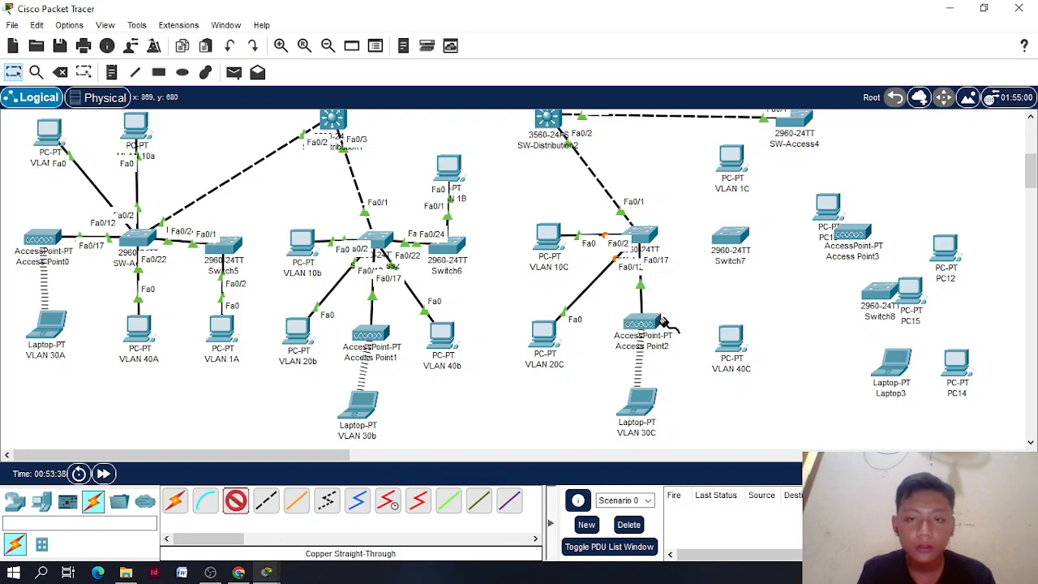
left_click(647, 243)
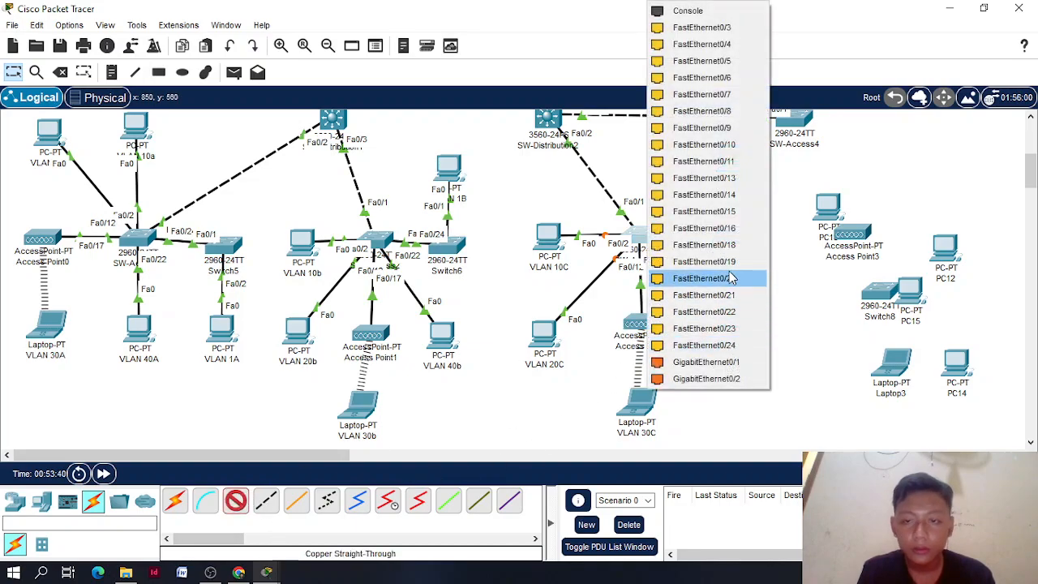
left_click(740, 312)
left_click(738, 336)
left_click(783, 396)
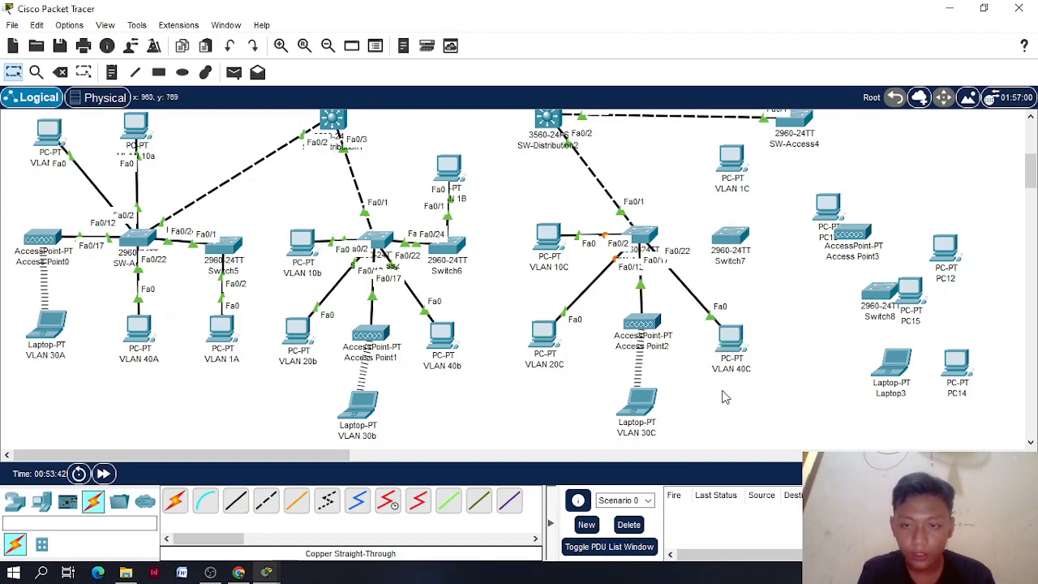
Connect SW-Access3 port Fa0/24 to Switch7 port Fa0/1 with a copper straight-through cable
left_click(235, 501)
left_click(639, 237)
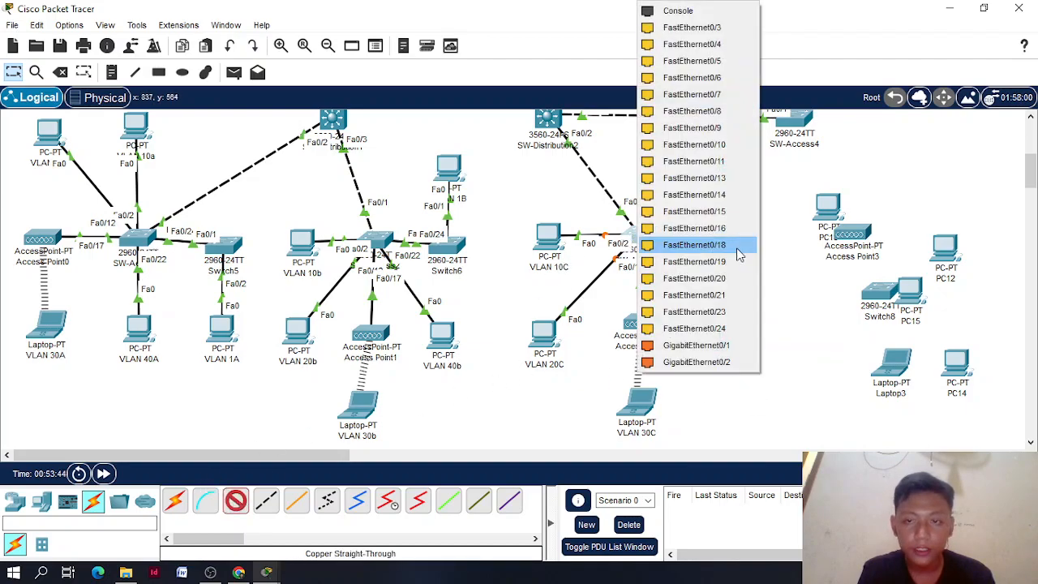
left_click(699, 329)
left_click(732, 240)
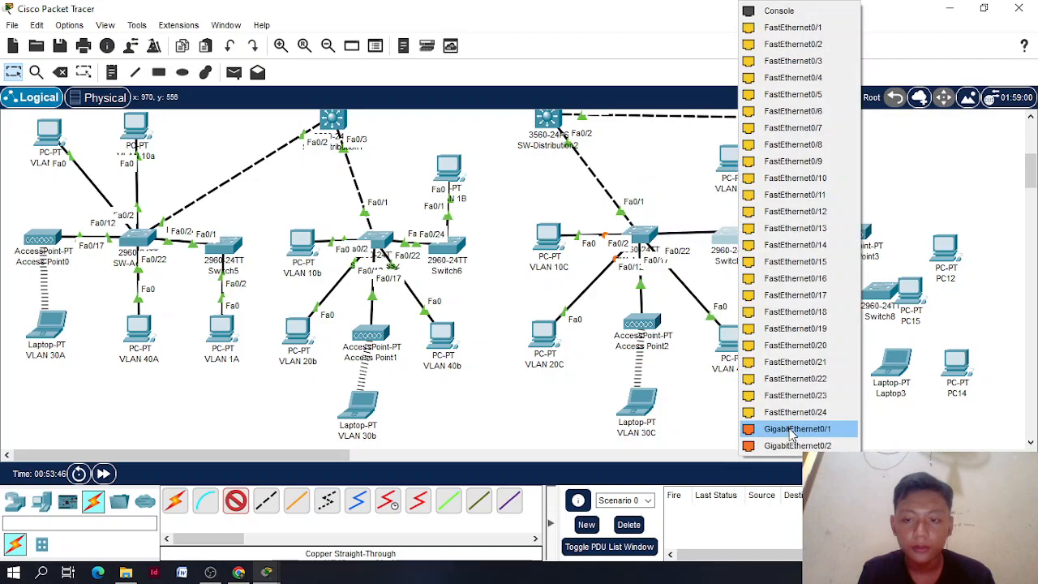
left_click(793, 28)
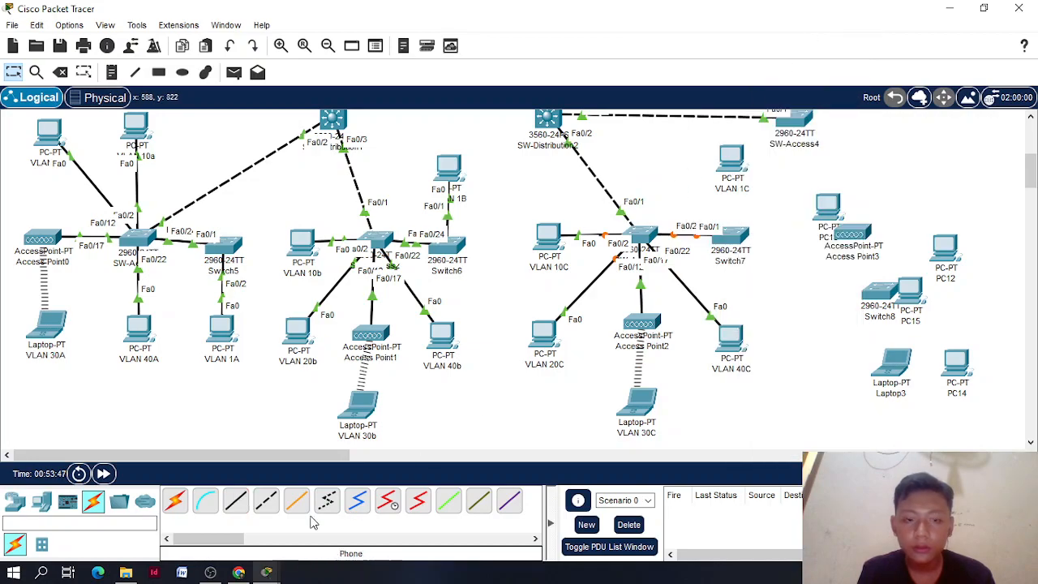
Connect Switch7 port Fa0/2 to the VLAN 1C PC's Fa0 port with a copper straight-through cable
left_click(235, 501)
left_click(729, 235)
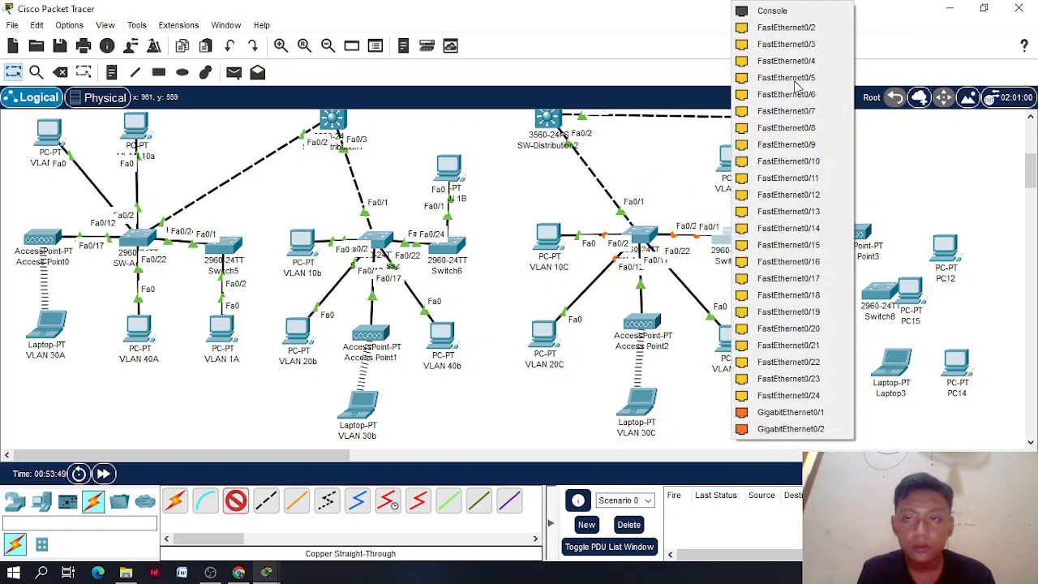
left_click(801, 29)
left_click(734, 156)
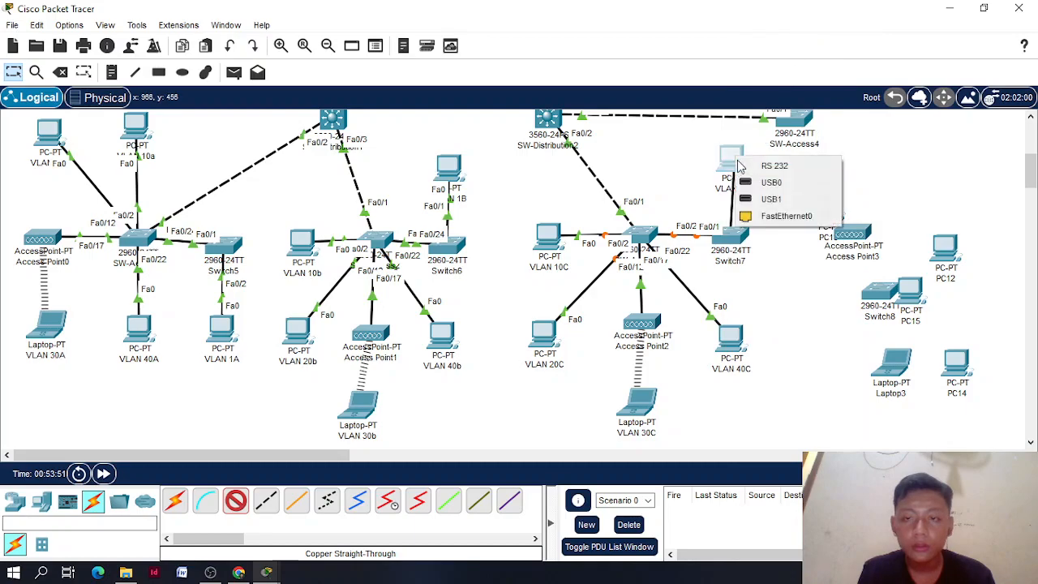
left_click(778, 217)
left_click(734, 159)
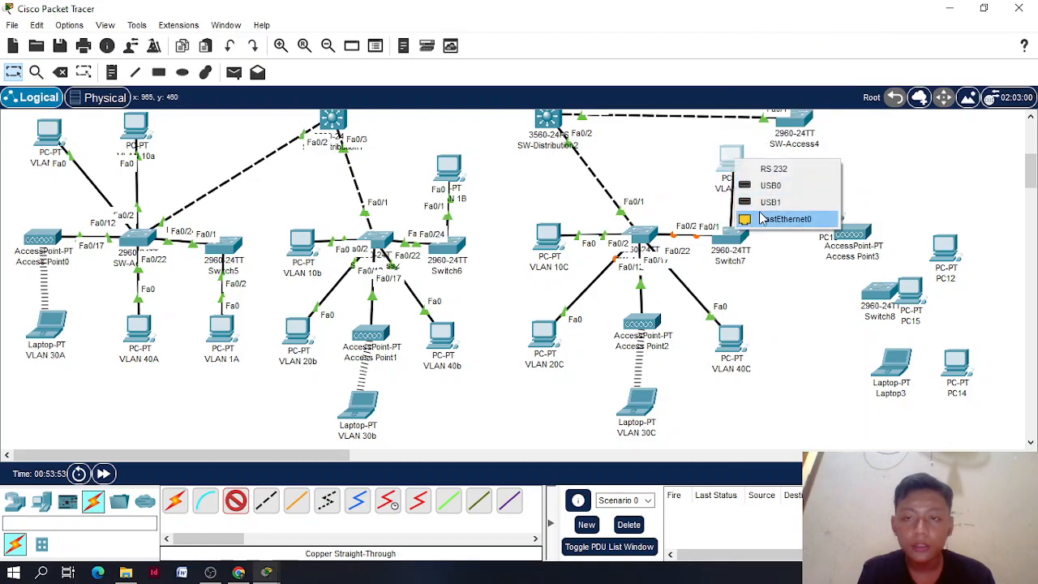
left_click(770, 215)
Move Access Point3 away from PC13 into the free space beside SW-Access4
scroll(762, 217, "up", 3)
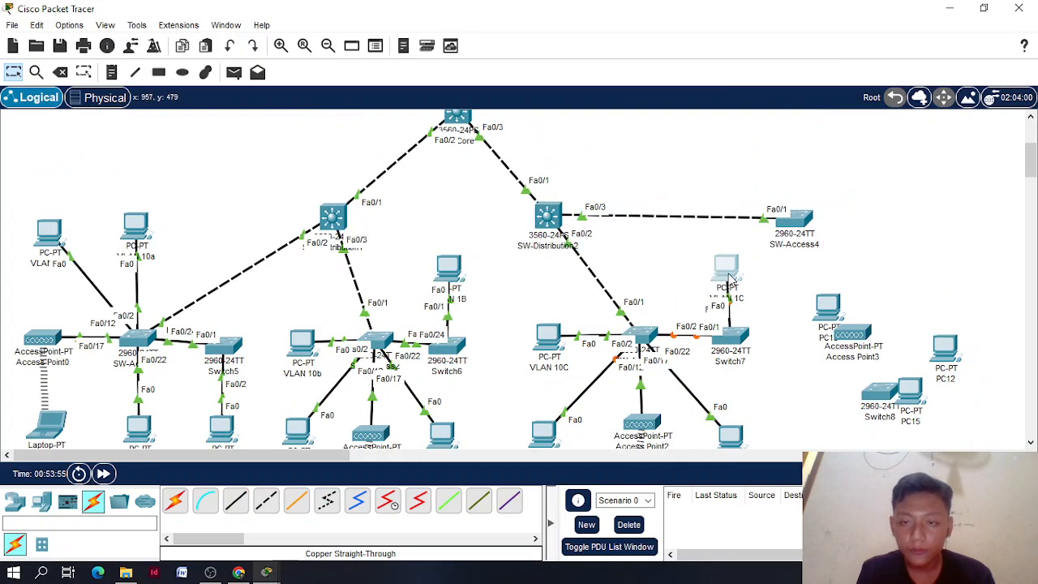
scroll(745, 274, "down", 3)
scroll(727, 288, "up", 2)
scroll(725, 290, "up", 2)
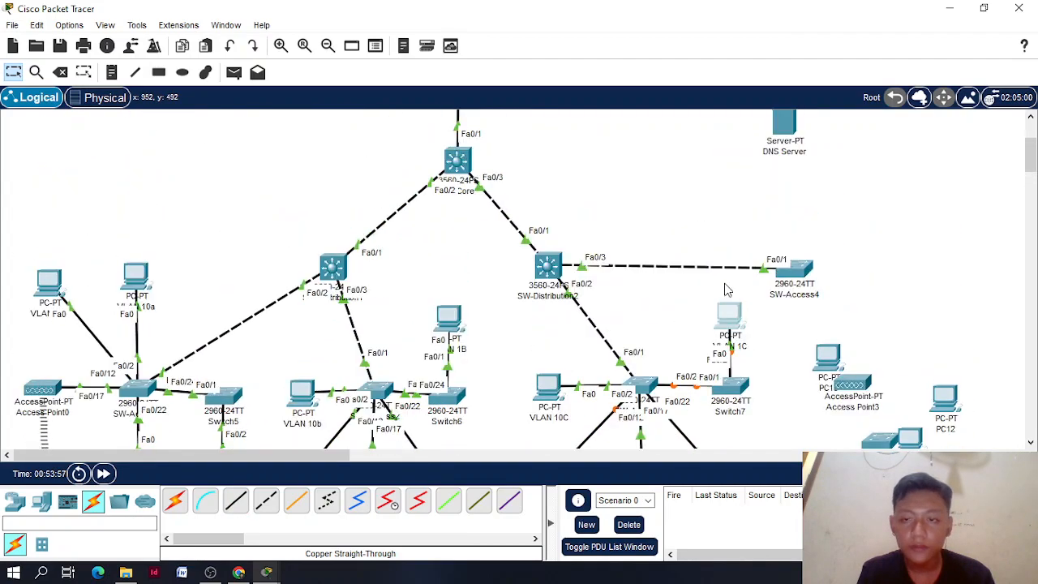
scroll(736, 155, "down", 2)
left_click_drag(864, 284, 947, 185)
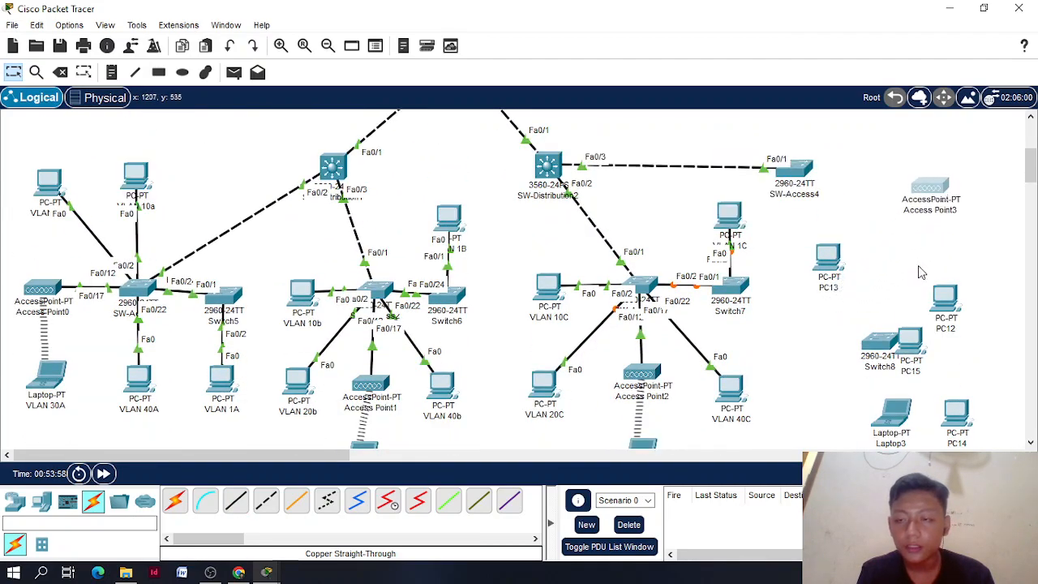
Rename PC13 as VLAN 10D, PC15 as VLAN 20D and Laptop3 as VLAN 30D
left_click(833, 288)
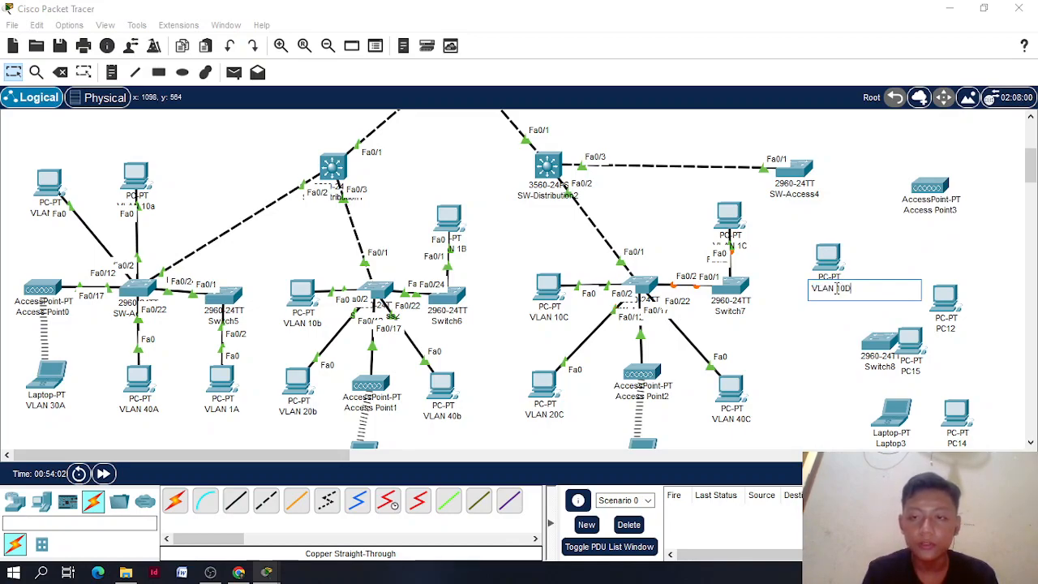
left_click(911, 371)
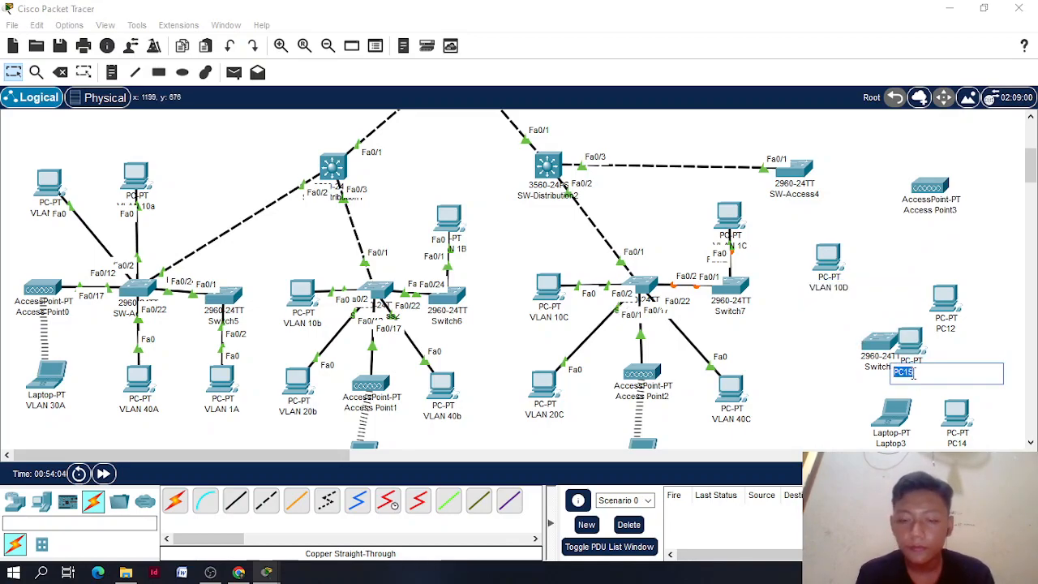
left_click(889, 443)
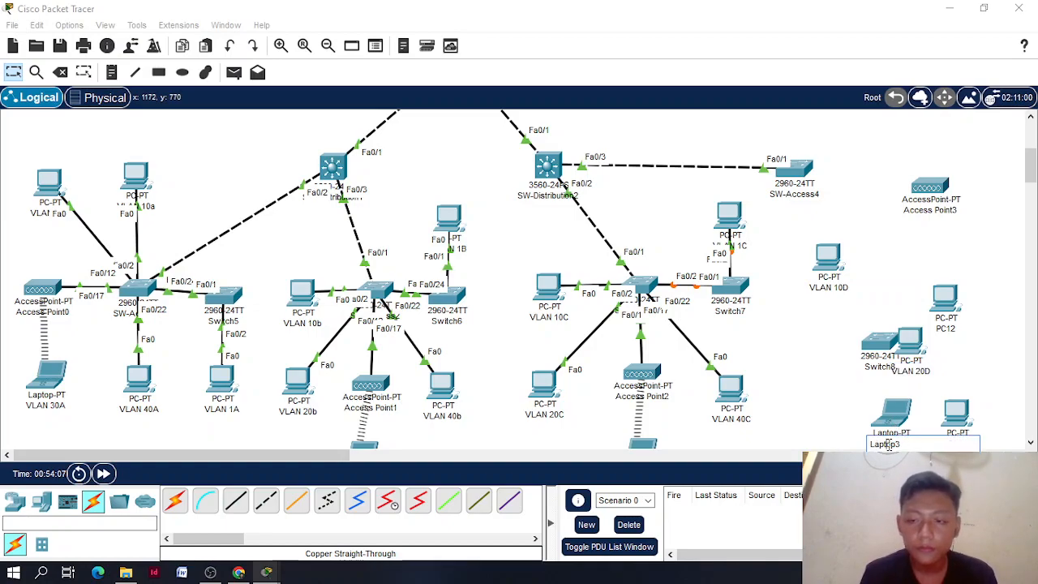
type("VLAN 3")
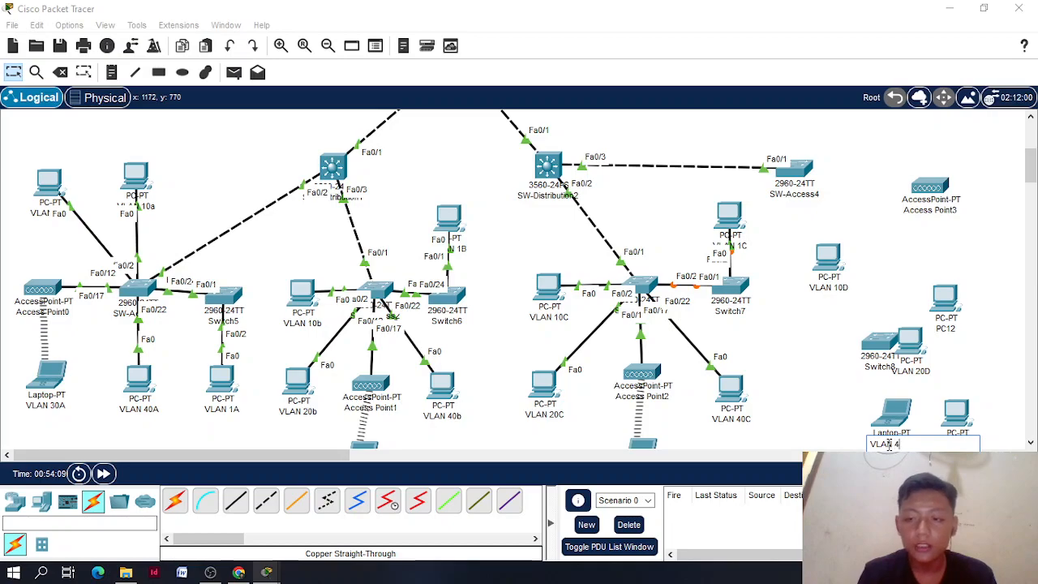
type("0D")
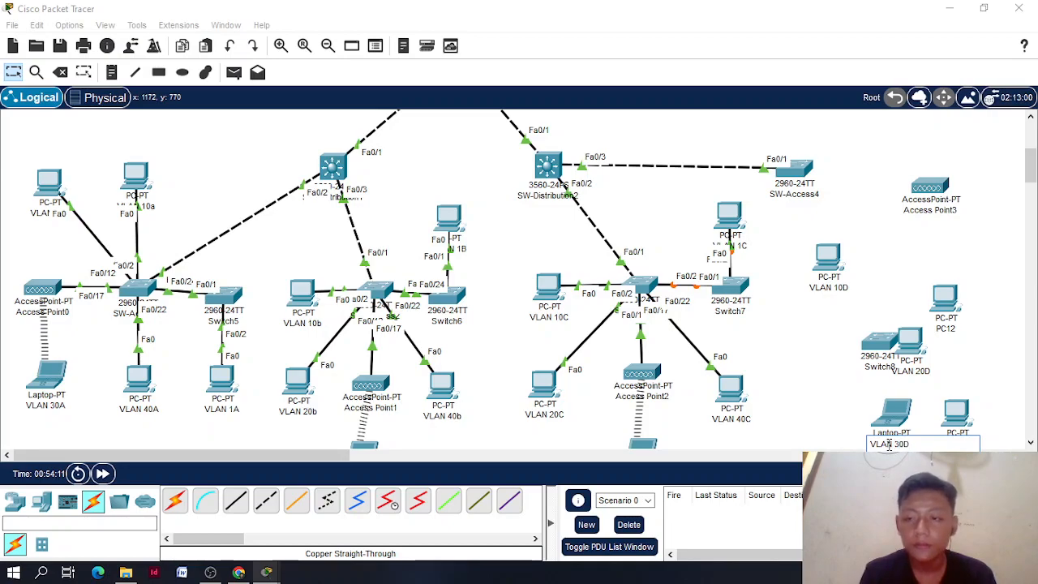
Rename PC14 as VLAN 40D and PC12 as VLAN 1D
scroll(940, 361, "down", 2)
left_click(964, 344)
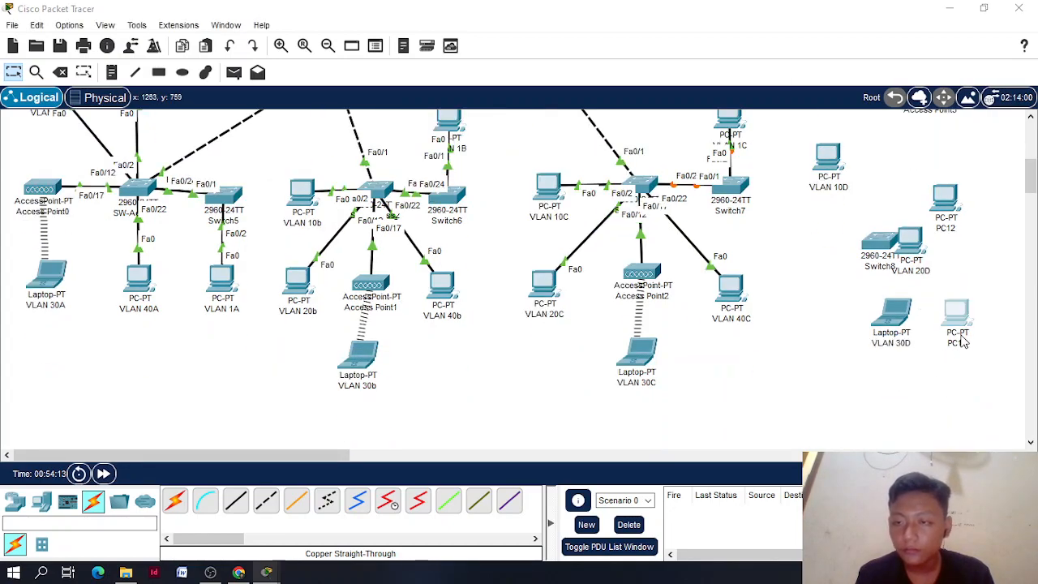
type("VLAN 40D")
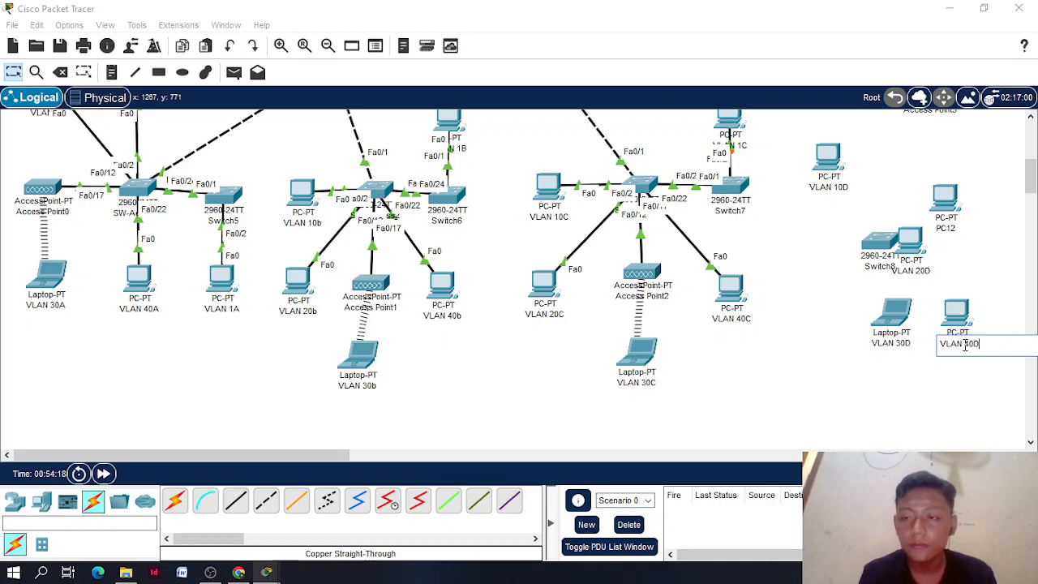
left_click(953, 230)
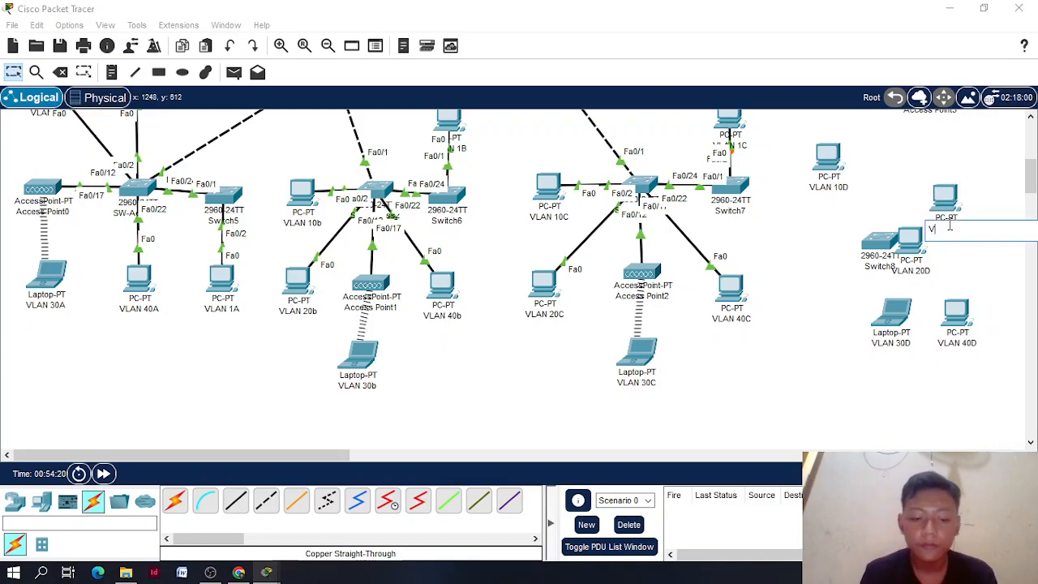
type("VLAN 1D")
key("Return")
Shift SW-Access4 slightly away from SW-Distribution2, placing the VLAN 10D PC above and beside it and Access Point3 below it
scroll(924, 214, "up", 3)
left_click_drag(932, 195, 911, 176)
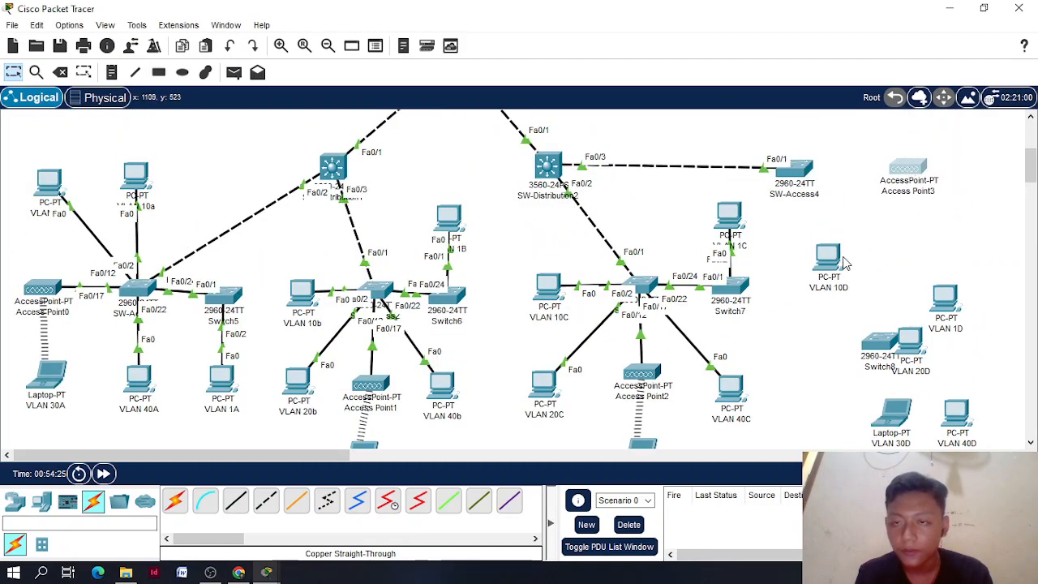
scroll(914, 180, "up", 3)
left_click_drag(828, 359, 911, 191)
left_click_drag(916, 272, 879, 322)
left_click_drag(802, 269, 840, 265)
left_click_drag(878, 321, 851, 347)
Move the VLAN 1D PC beside Switch8 and stack the VLAN 10D PC, VLAN 20D PC and Access Point3 in a column near SW-Access4
scroll(856, 341, "down", 1)
left_click_drag(945, 360, 874, 367)
left_click_drag(847, 300, 935, 299)
left_click_drag(920, 387, 939, 212)
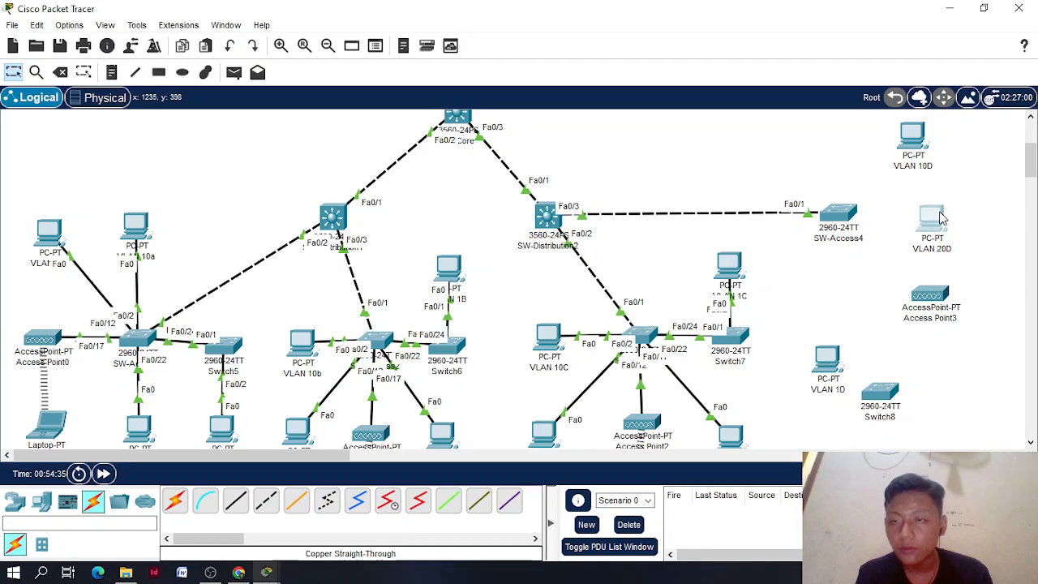
left_click_drag(913, 141, 936, 136)
Move the VLAN 30D laptop up beside Switch8, and place the VLAN 10D PC above SW-Access4 with the VLAN 20D PC next to it
scroll(881, 416, "down", 3)
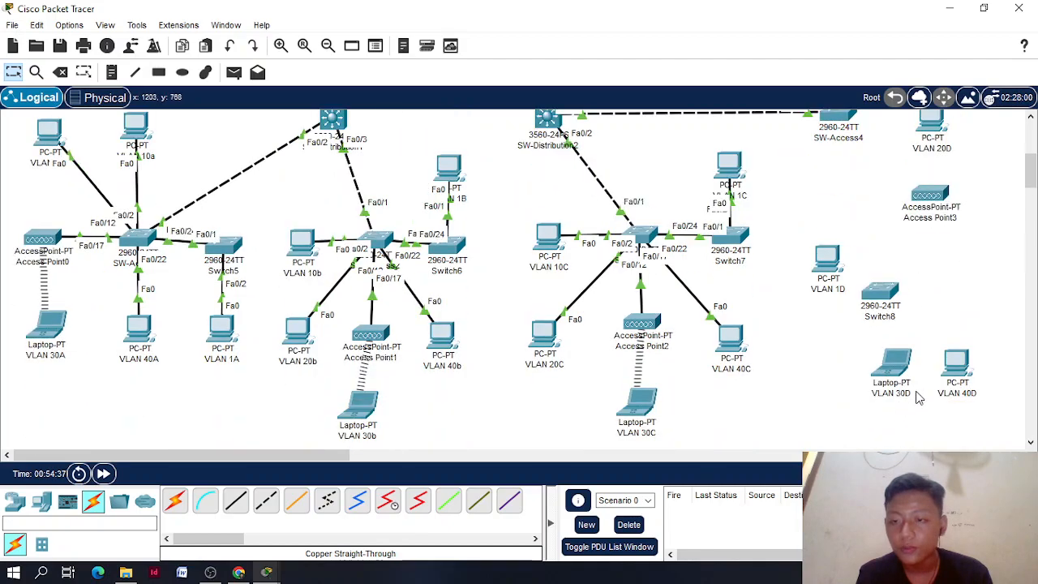
left_click_drag(916, 380, 969, 295)
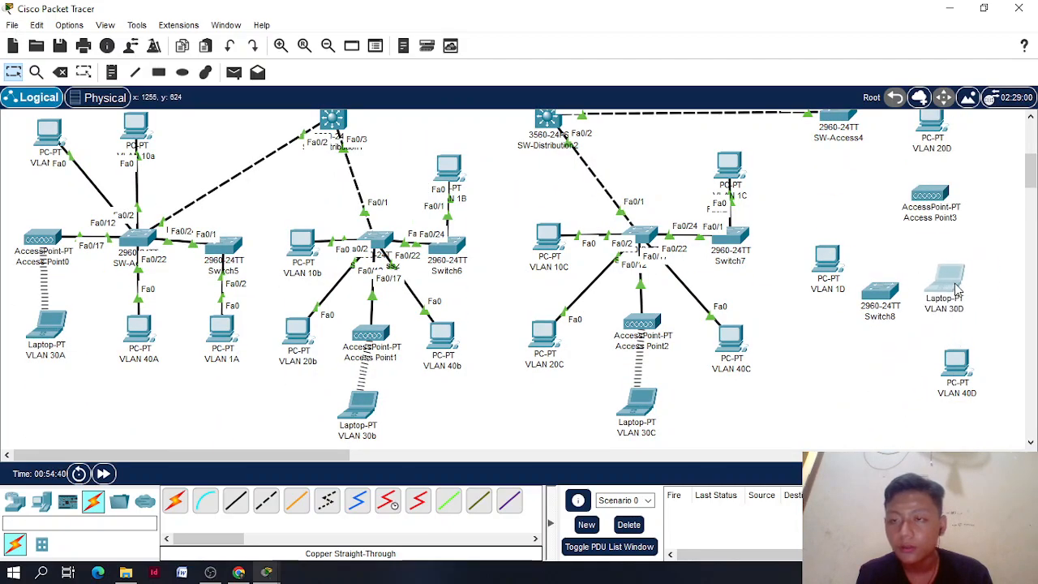
scroll(951, 195, "up", 3)
scroll(951, 194, "up", 2)
left_click_drag(950, 195, 843, 186)
left_click_drag(932, 267, 947, 172)
Align Access Point3 in a row with SW-Access4 and place the VLAN 30D laptop just beyond it
left_click_drag(945, 347, 952, 276)
left_click_drag(957, 438, 953, 358)
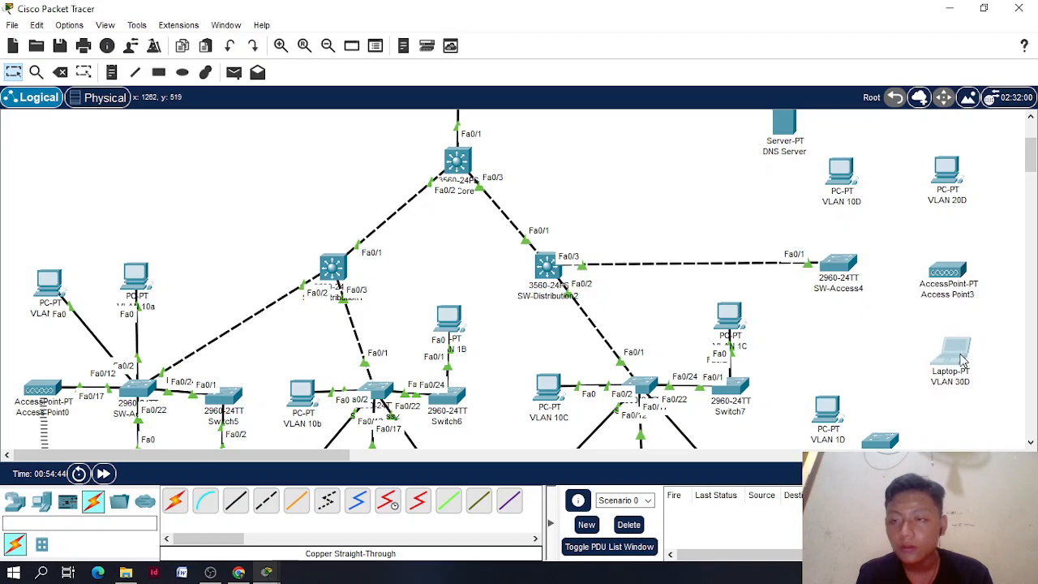
left_click_drag(947, 281, 920, 274)
left_click_drag(973, 362, 1013, 276)
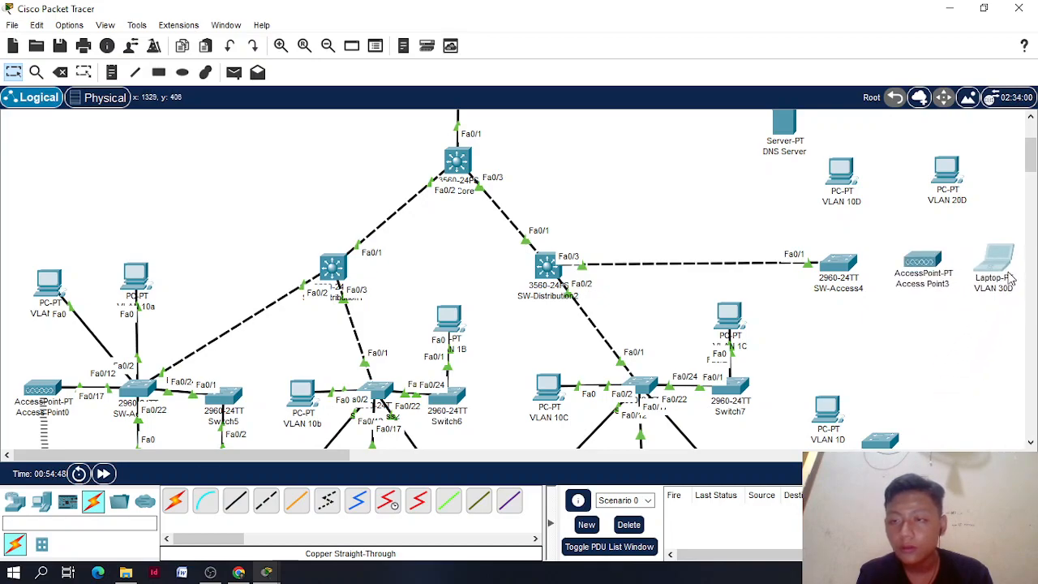
Place Switch8 below SW-Access4, with the VLAN 1D PC beneath Switch8 and the VLAN 40D PC beside it
scroll(1005, 284, "down", 3)
left_click_drag(890, 344, 851, 262)
left_click_drag(819, 333, 833, 369)
left_click_drag(965, 415, 941, 261)
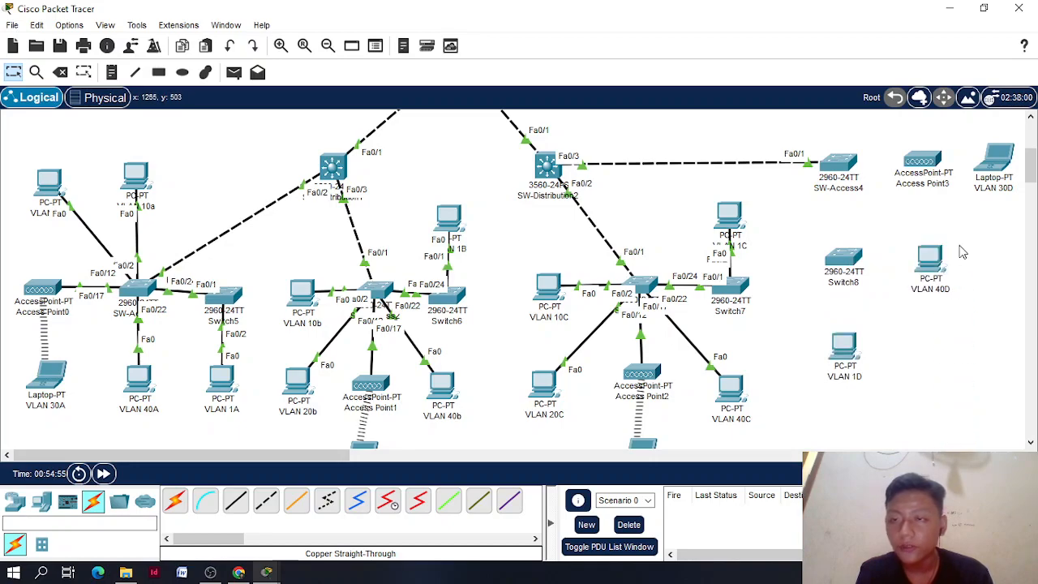
Connect SW-Access4 port Fa0/2 to the VLAN 10D PC's Fa0 port with a copper straight-through cable
scroll(965, 247, "up", 3)
left_click(235, 500)
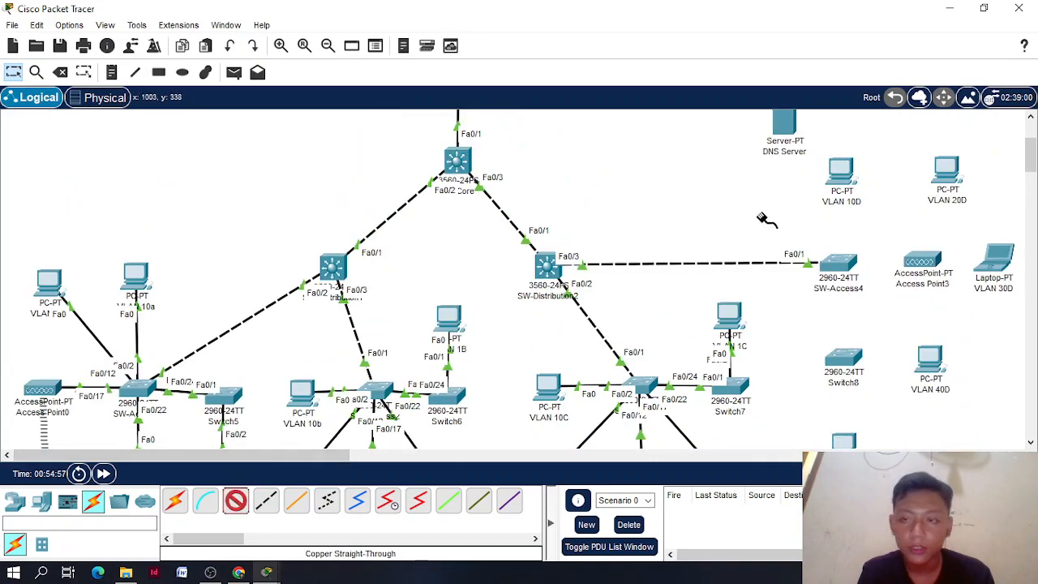
left_click(848, 271)
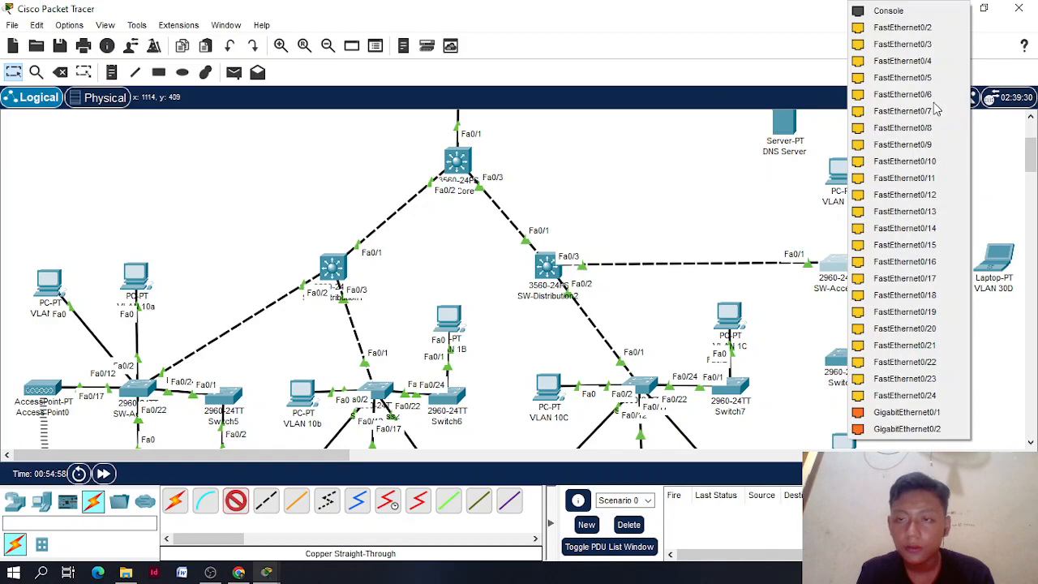
left_click(929, 33)
left_click(845, 164)
left_click(871, 213)
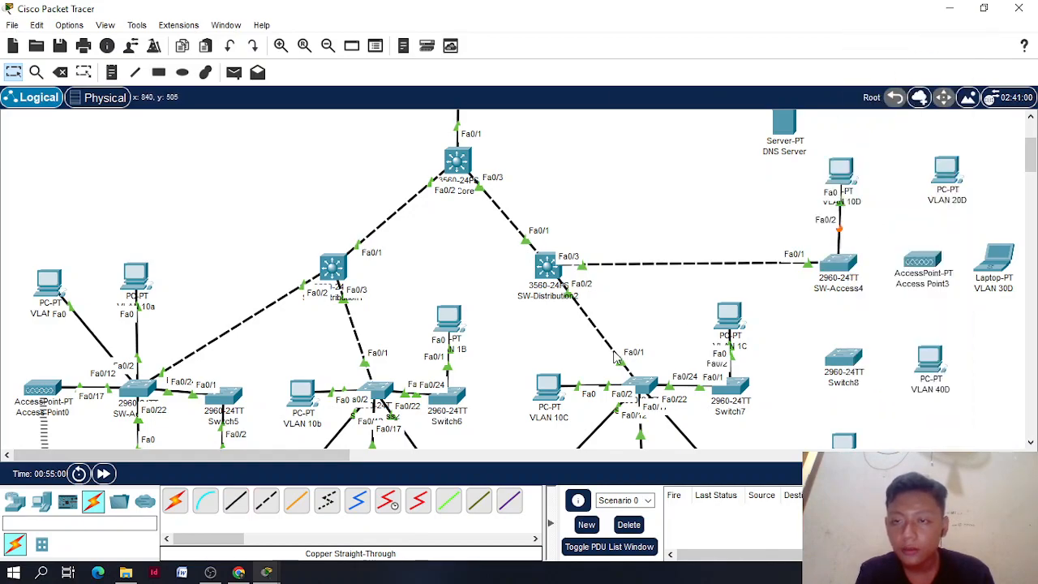
Connect SW-Access4 port Fa0/12 to the VLAN 20D PC's Fa0 port with a copper straight-through cable
left_click(236, 500)
left_click(843, 263)
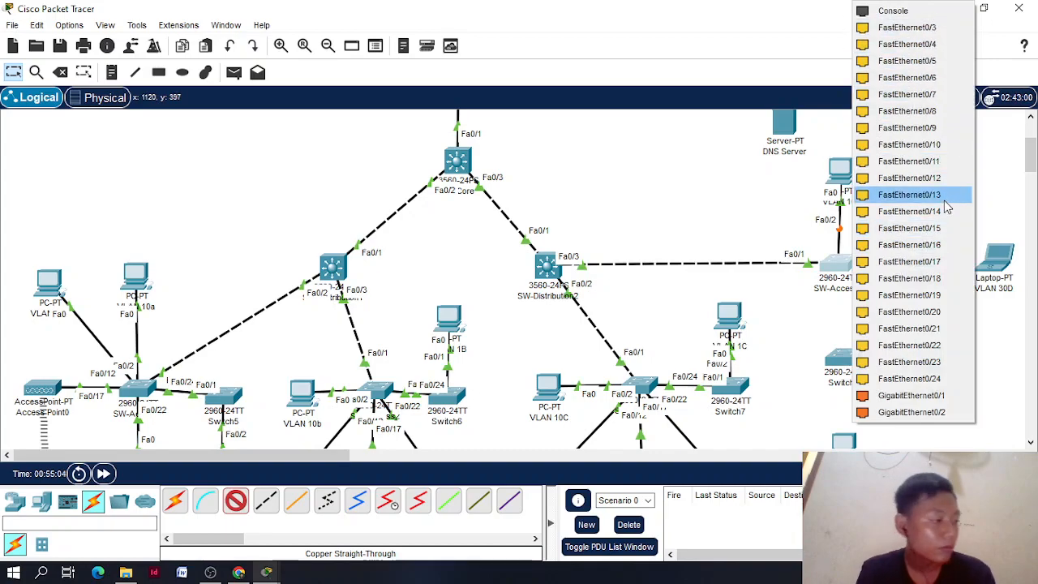
left_click(909, 178)
left_click(946, 168)
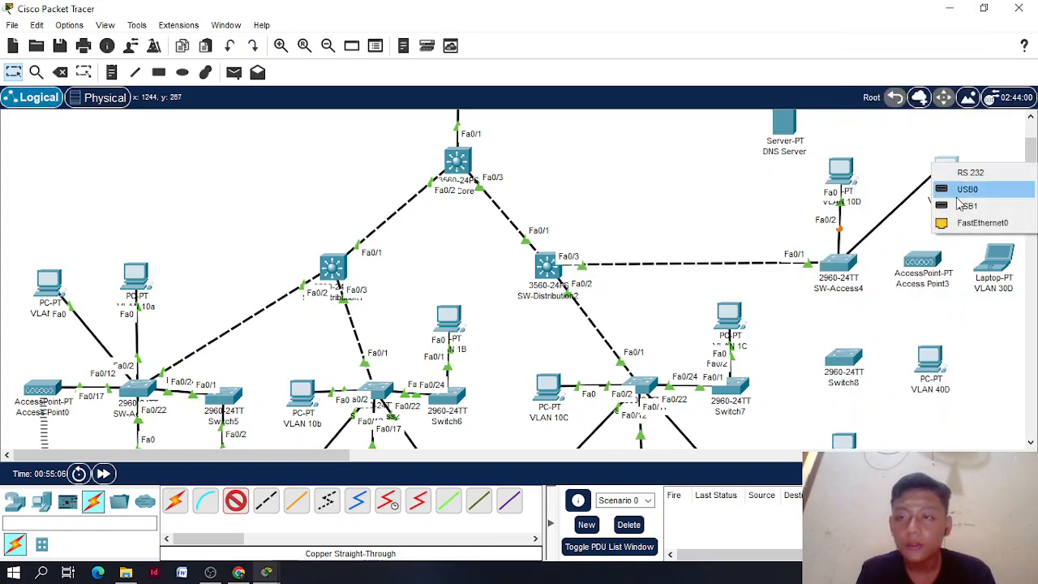
left_click(969, 209)
Connect SW-Access4 port Fa0/17 to Access Point3 with a copper straight-through cable
left_click(235, 500)
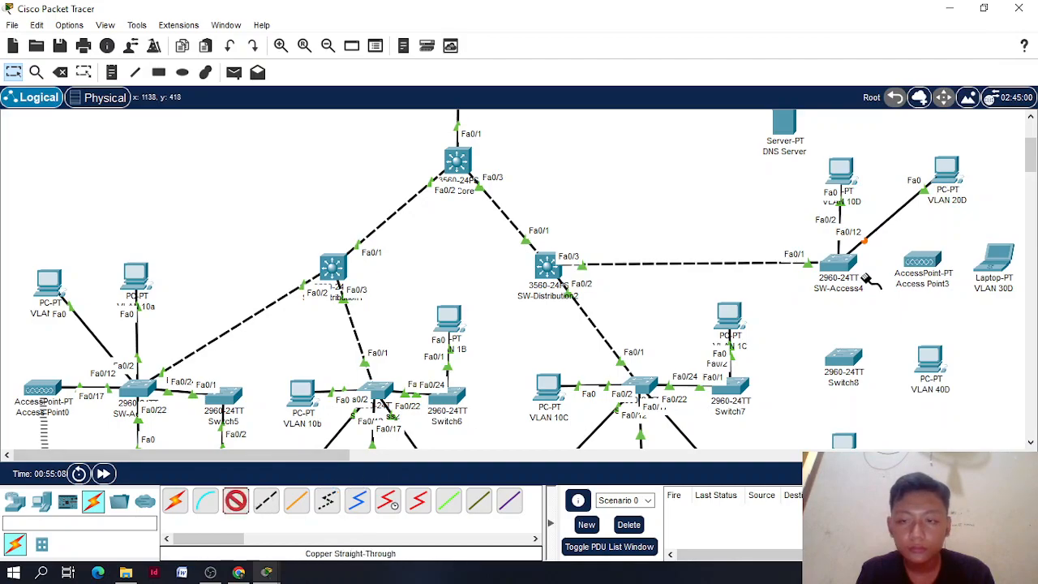
left_click(835, 265)
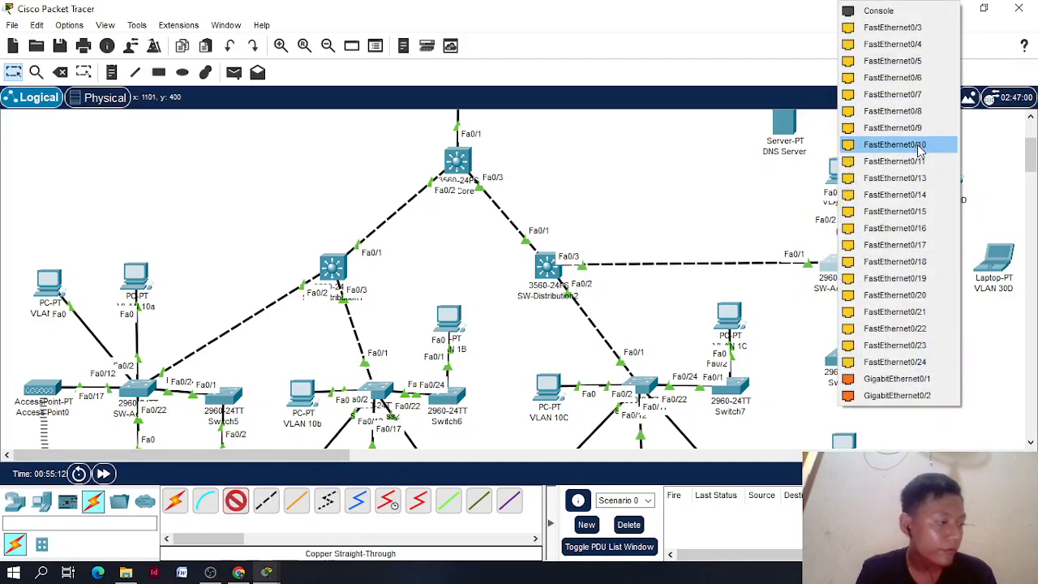
left_click(919, 244)
left_click(924, 262)
left_click(957, 270)
Replace the VLAN 30D laptop's Ethernet module with the PT-LAPTOP-NM-1W wireless module
left_click(995, 258)
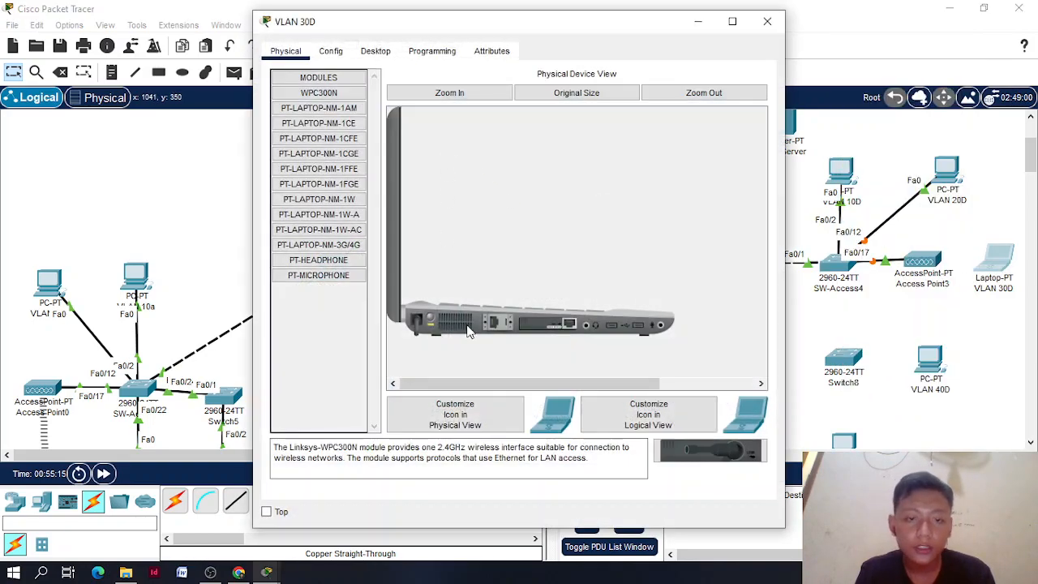
left_click_drag(539, 328, 282, 324)
left_click_drag(319, 199, 558, 325)
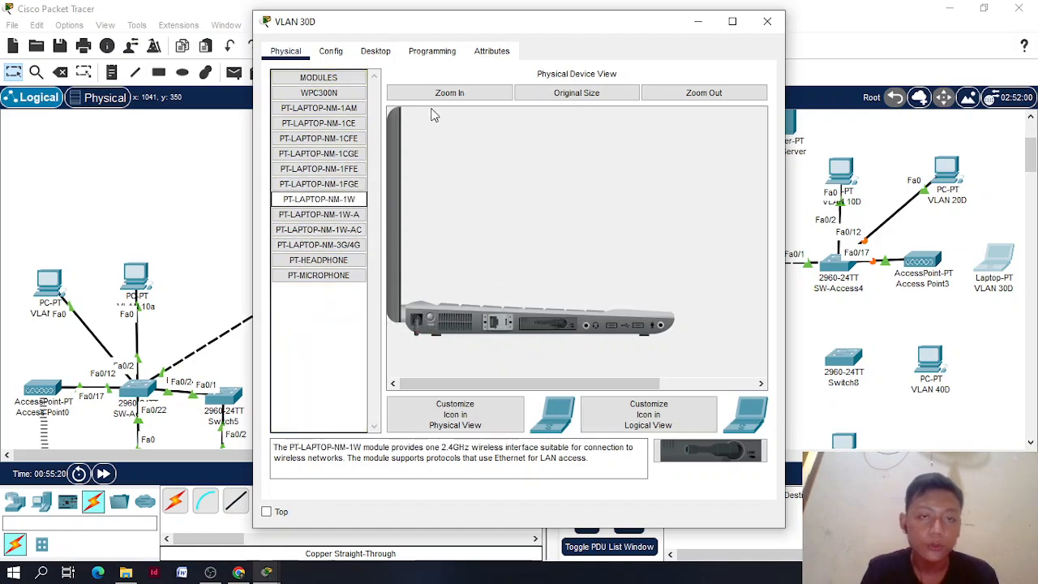
Set the SSID of the VLAN 30D laptop's Wireless0 interface to Access4 and close its window
left_click(375, 51)
left_click(325, 111)
left_click(332, 51)
left_click(336, 136)
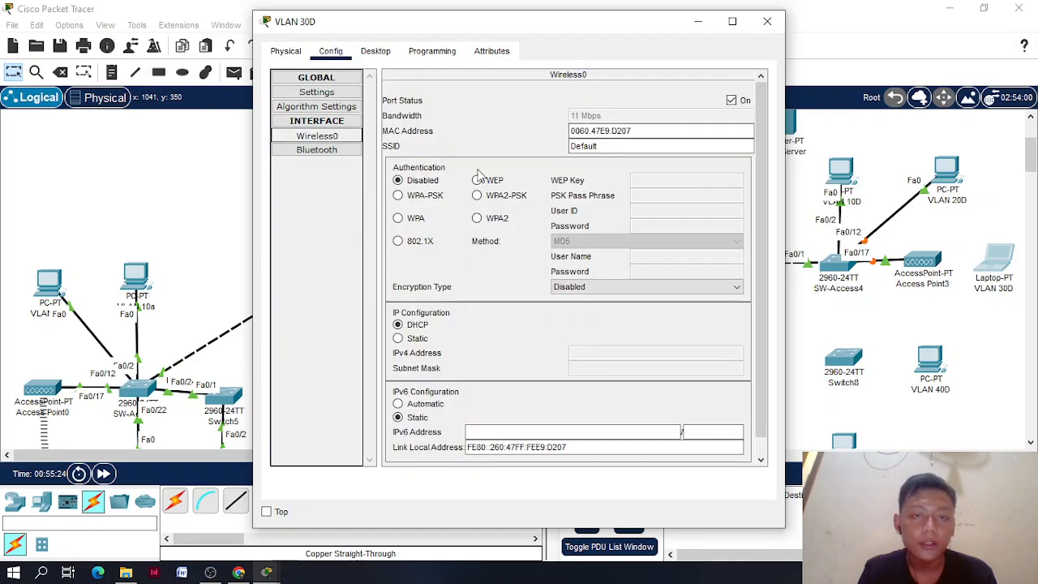
double_click(610, 145)
type("S")
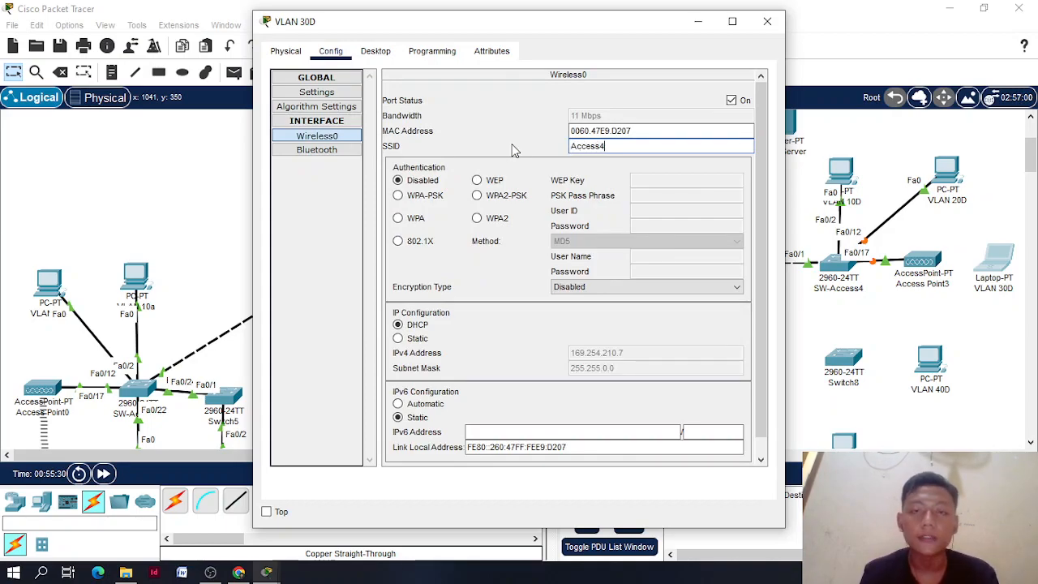
left_click(767, 22)
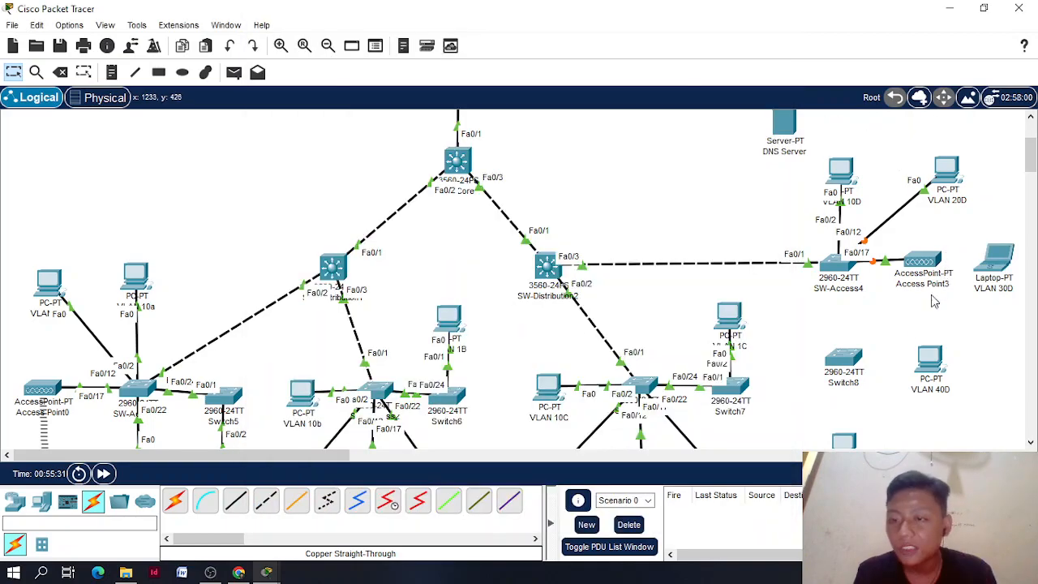
Connect SW-Access4 port Fa0/24 to Switch8 port Fa0/1 with a copper straight-through cable
left_click(236, 500)
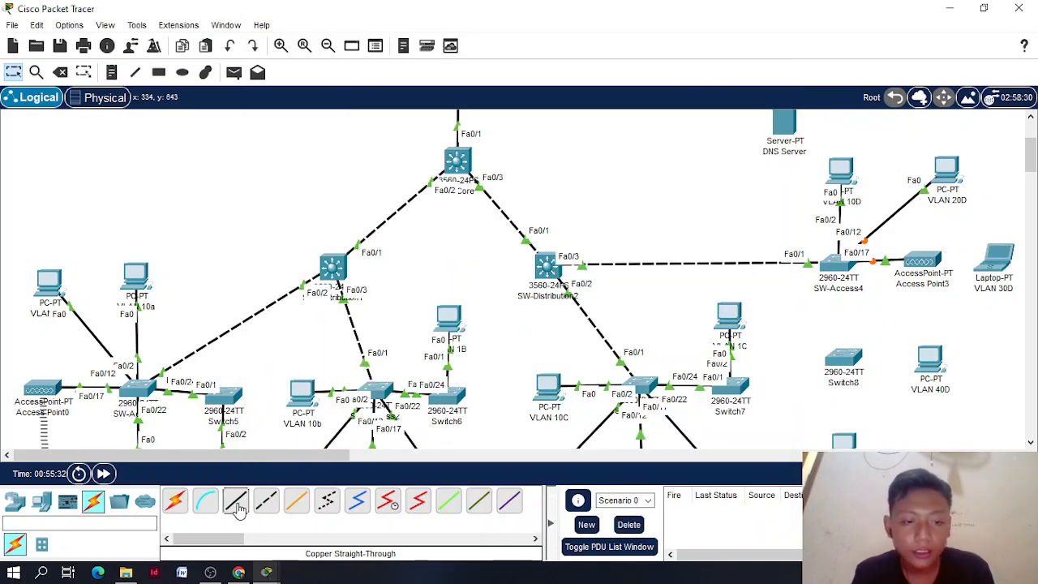
left_click(841, 269)
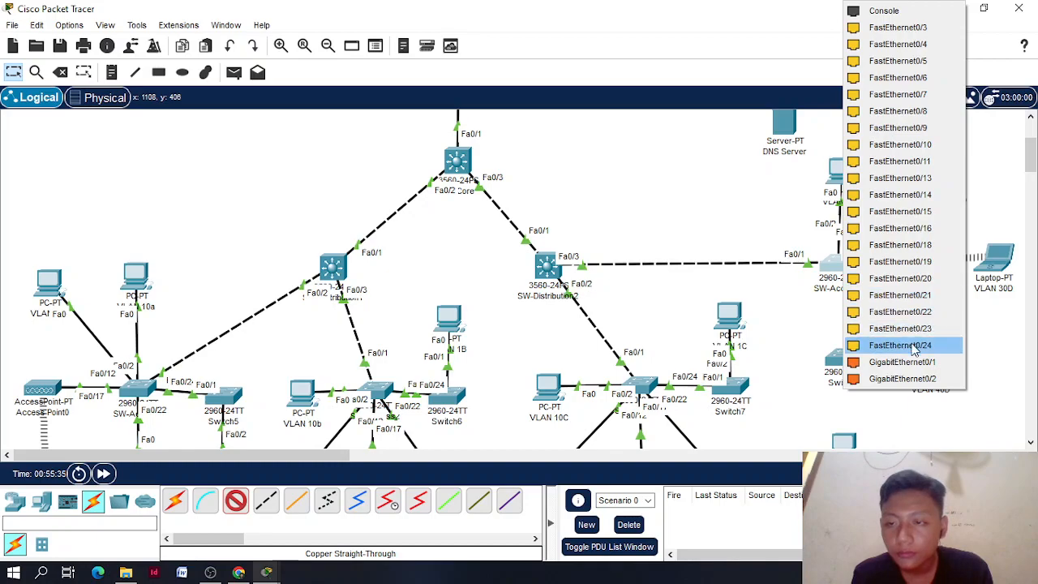
left_click(913, 345)
left_click(837, 359)
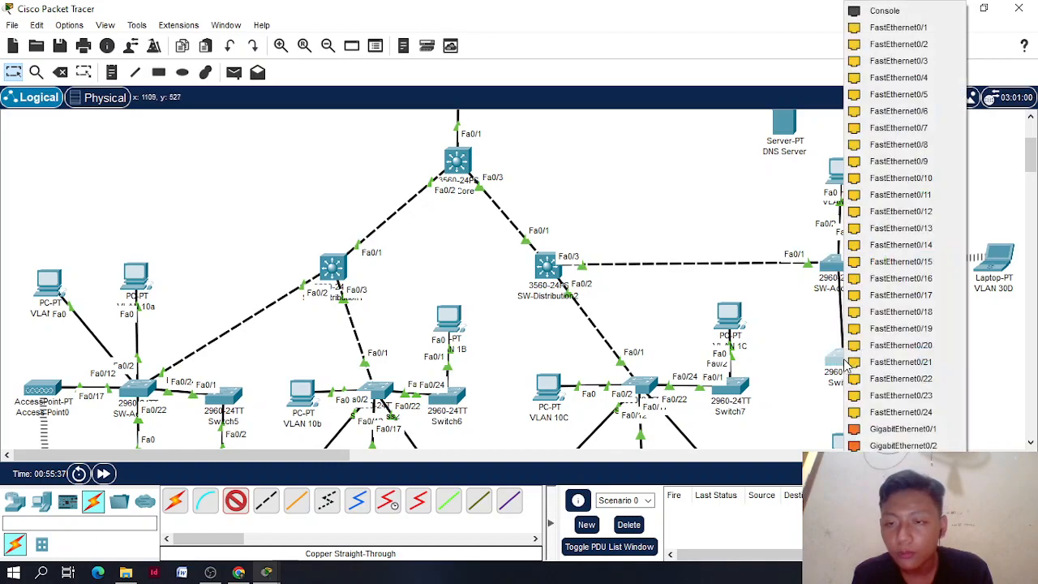
left_click(940, 31)
scroll(843, 352, "down", 3)
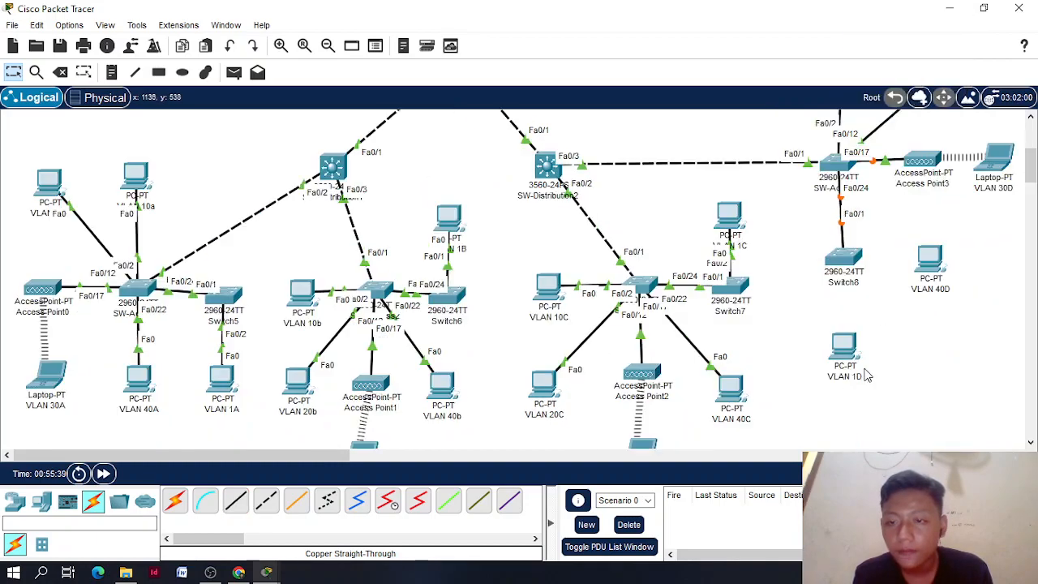
Connect Switch8 port Fa0/2 to the VLAN 1D PC's Fa0 port with a copper straight-through cable
left_click(232, 500)
left_click(843, 258)
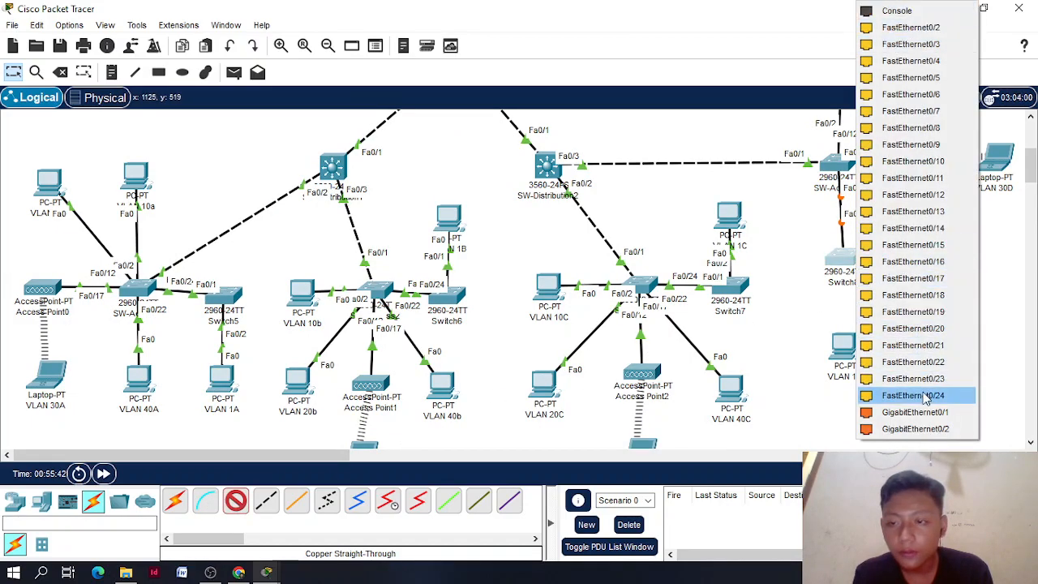
left_click(941, 27)
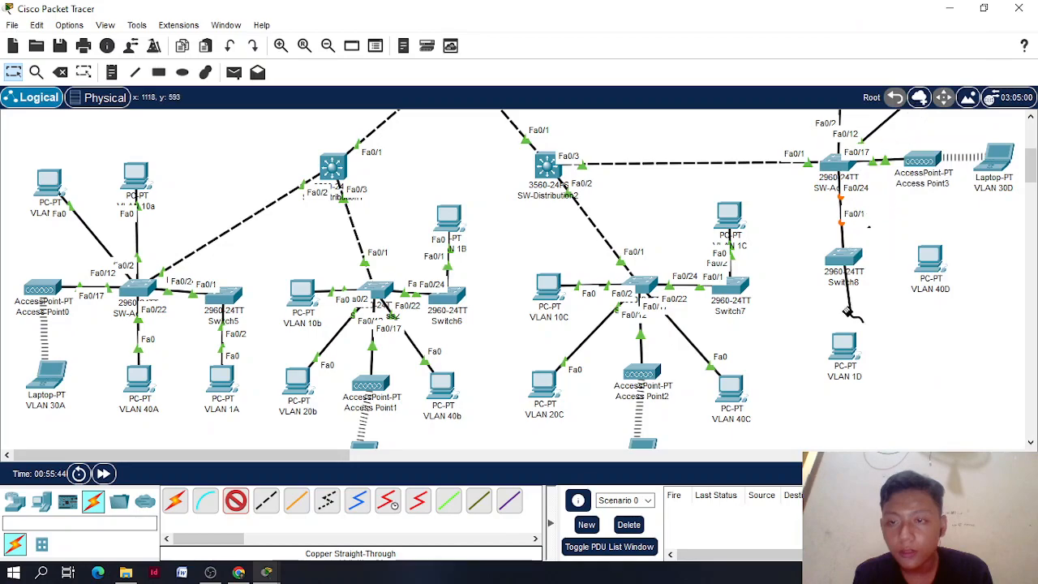
left_click(855, 336)
left_click(879, 391)
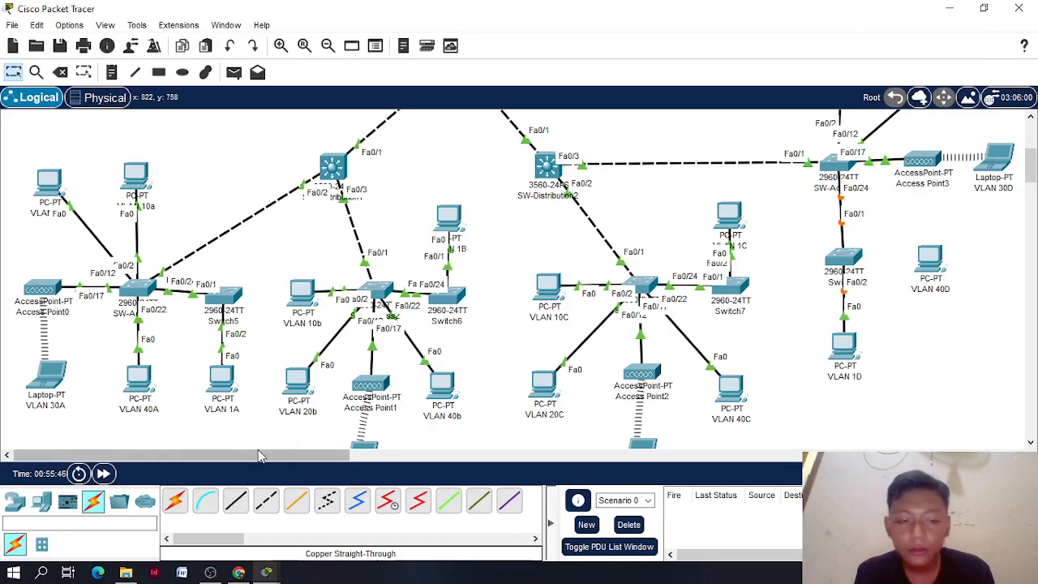
Connect SW-Access4 port Fa0/22 to the VLAN 40D PC's Fa0 port with a copper straight-through cable
left_click(230, 511)
left_click(843, 166)
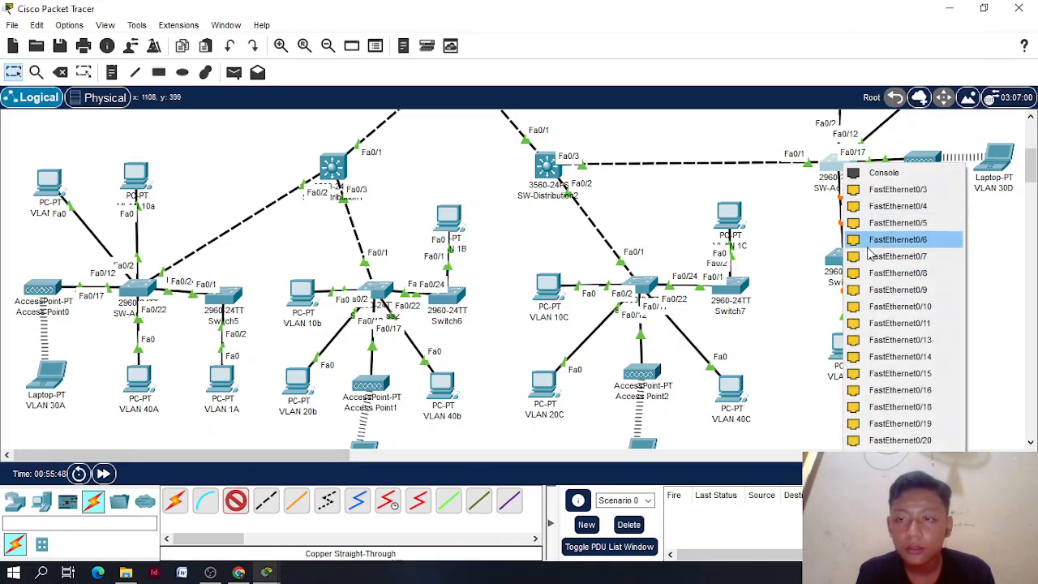
left_click(900, 474)
left_click(932, 266)
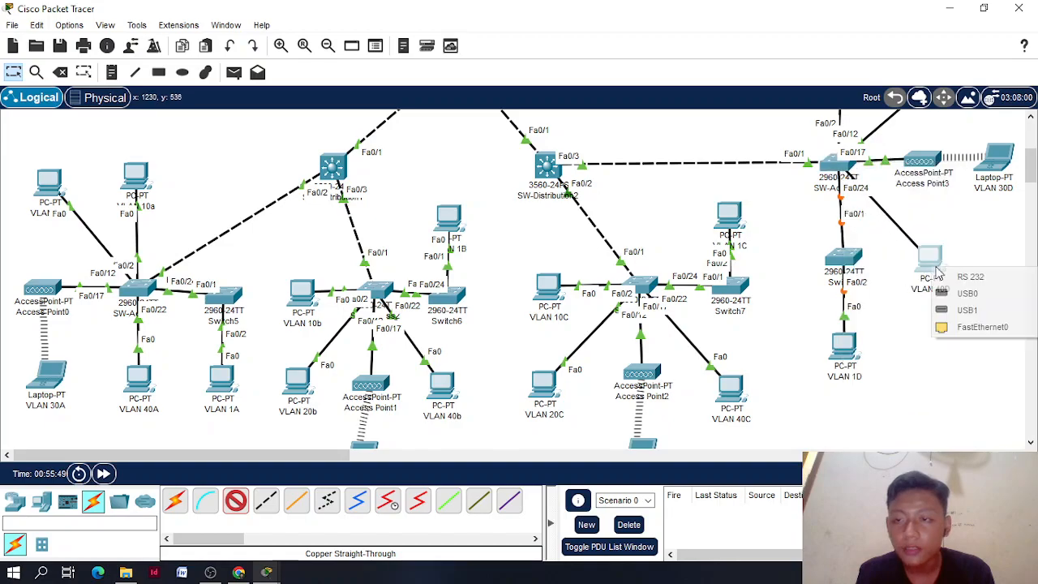
left_click(964, 340)
left_click(937, 280)
left_click(963, 304)
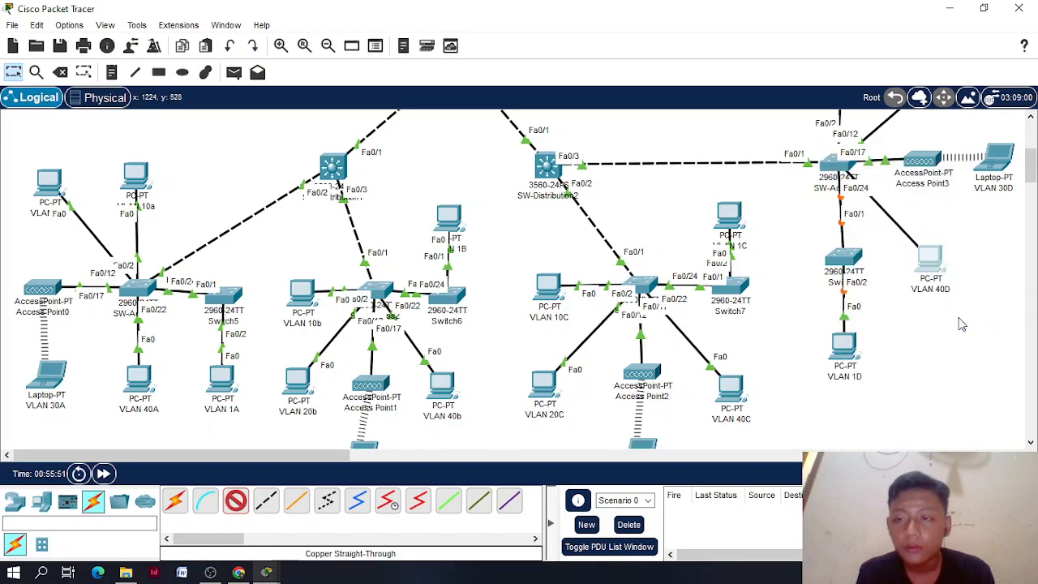
Align the laptop beneath Access Point1 and move the DNS Server up closer to the Polinela.ac.id server
scroll(606, 262, "up", 2)
scroll(604, 257, "down", 1)
scroll(604, 257, "up", 1)
scroll(605, 257, "down", 3)
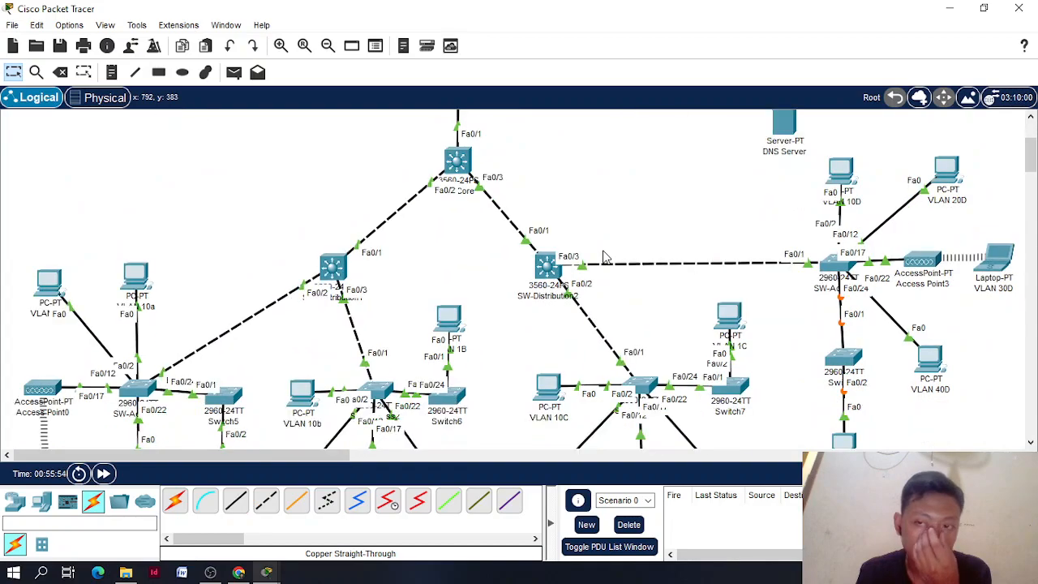
left_click_drag(352, 416, 363, 415)
scroll(405, 304, "up", 1)
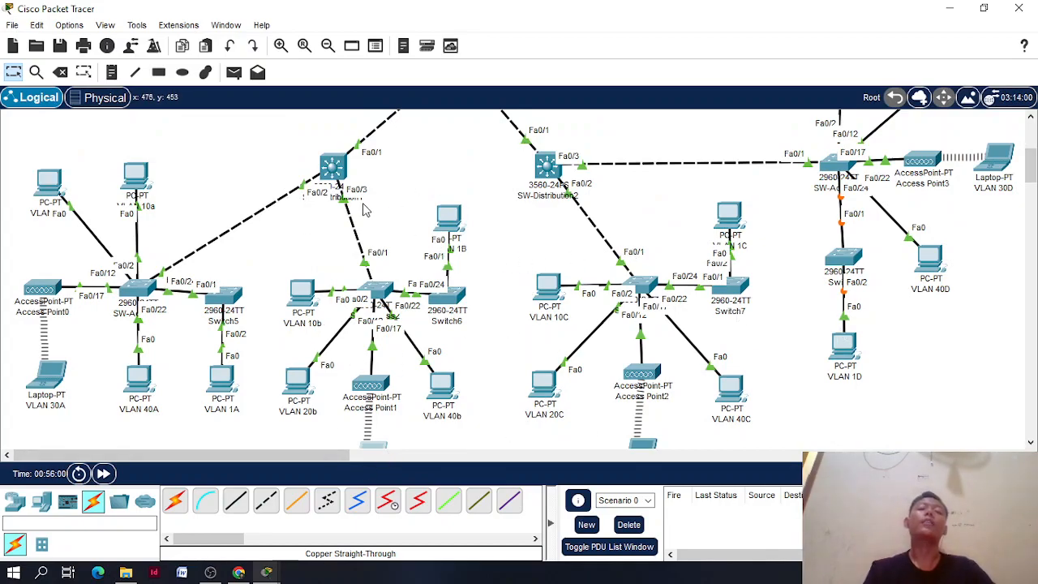
scroll(364, 209, "up", 5)
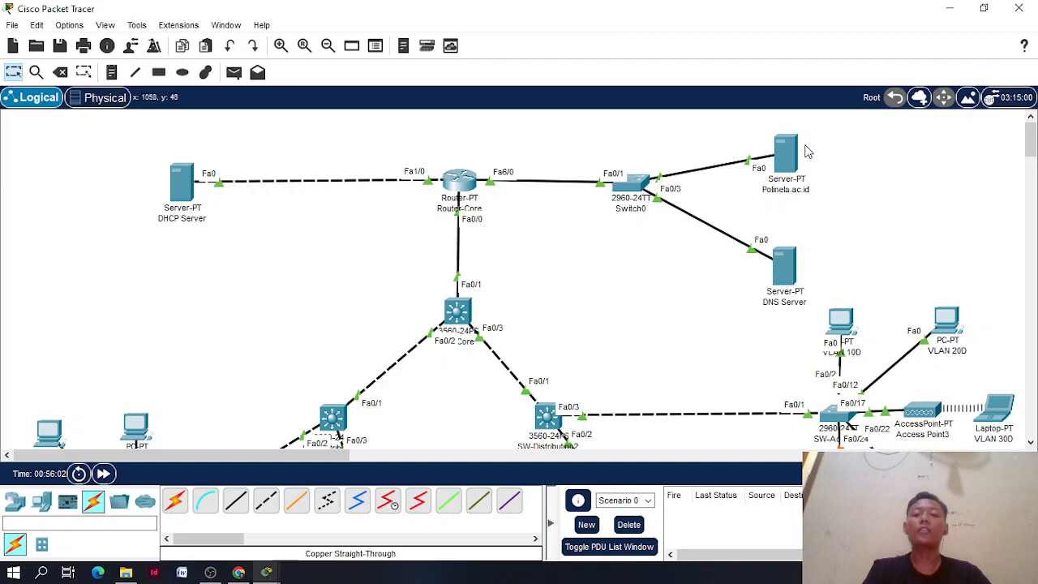
left_click_drag(786, 282, 788, 258)
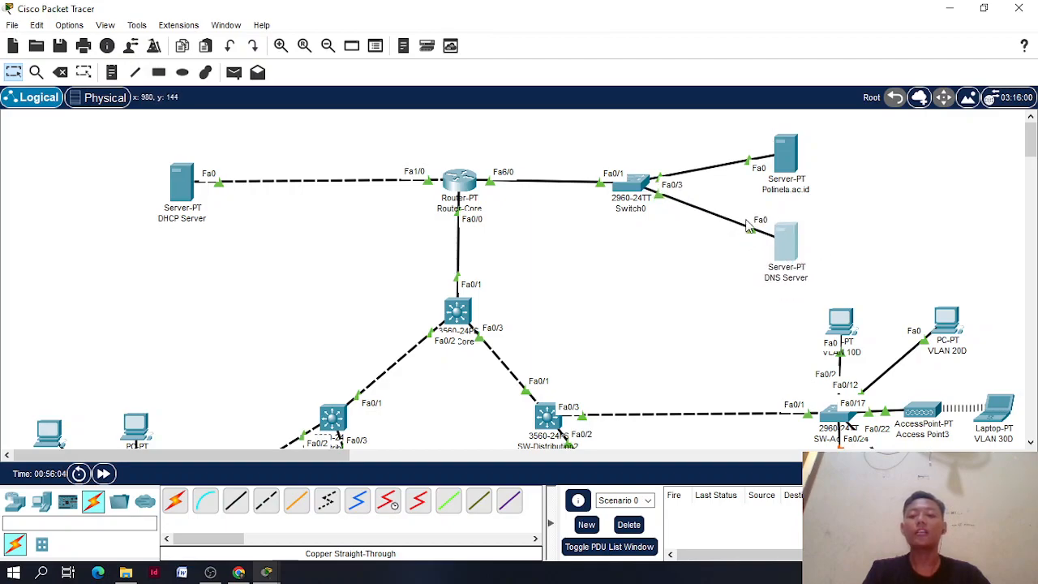
Give the DNS Server the static IPv4 address 10.10.10.2 with subnet mask 255.255.255.0
mouse_move(784, 258)
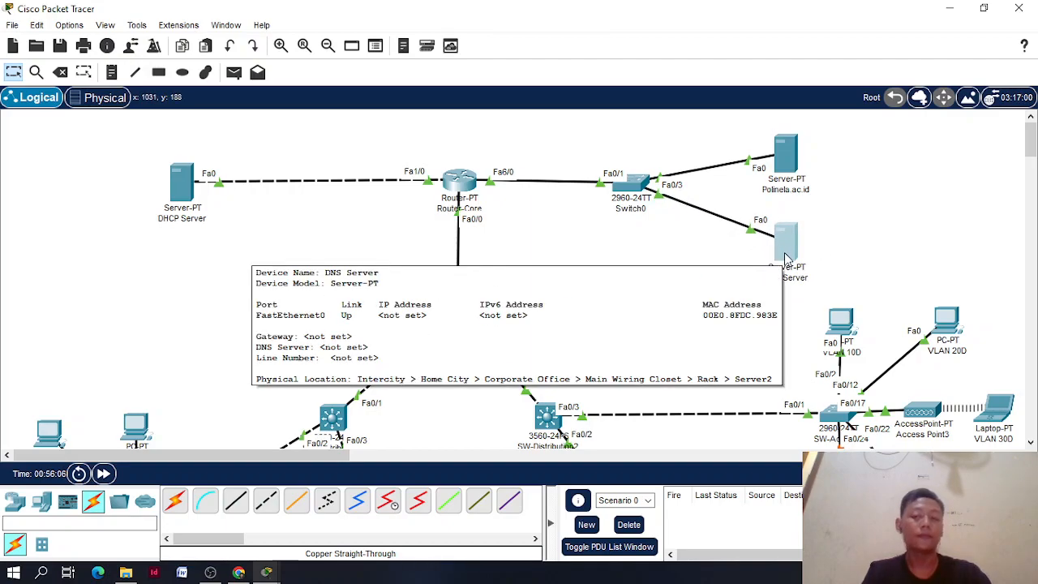
double_click(781, 278)
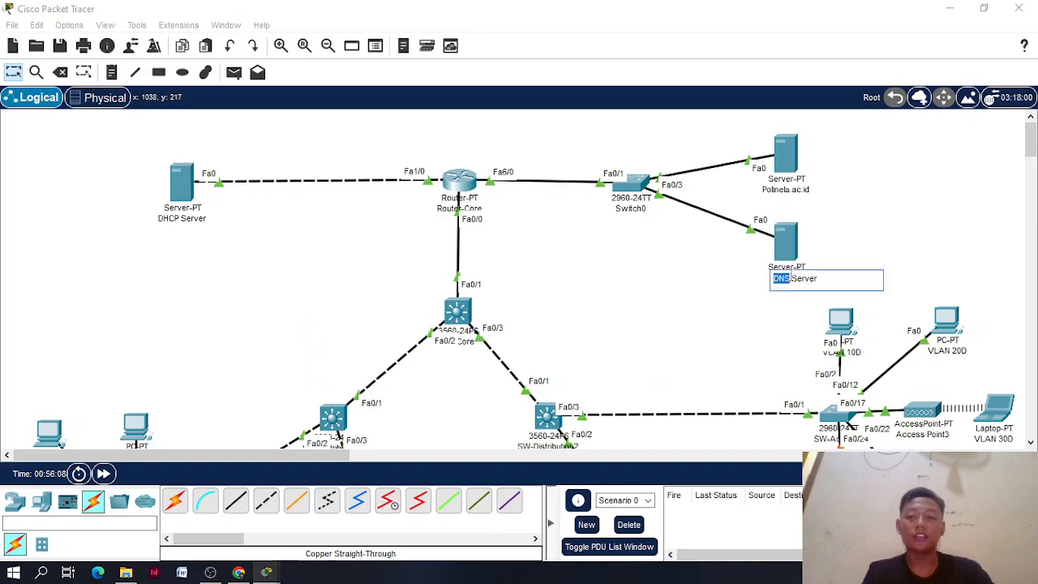
left_click(774, 253)
left_click(389, 51)
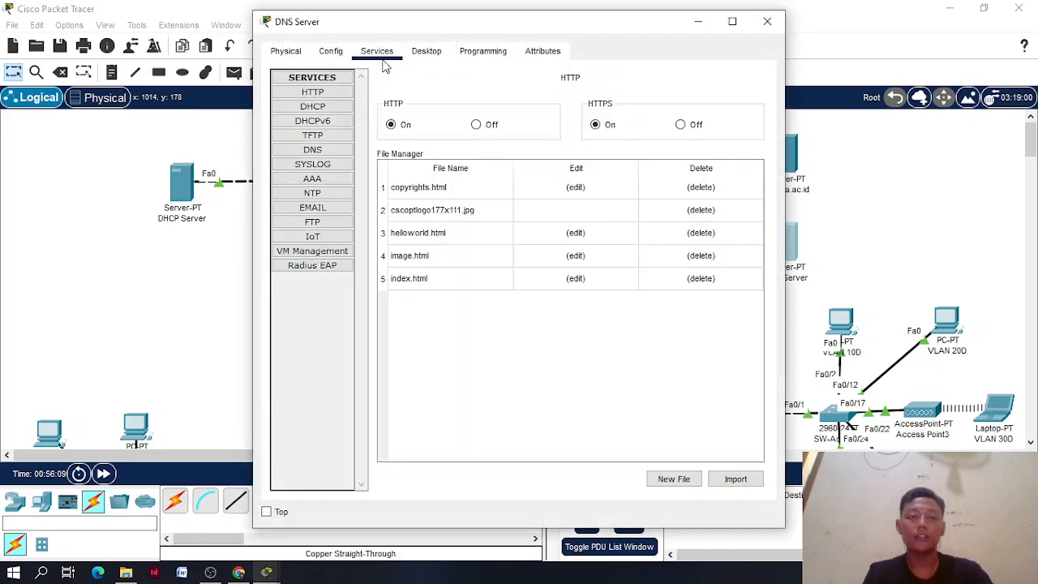
left_click(430, 53)
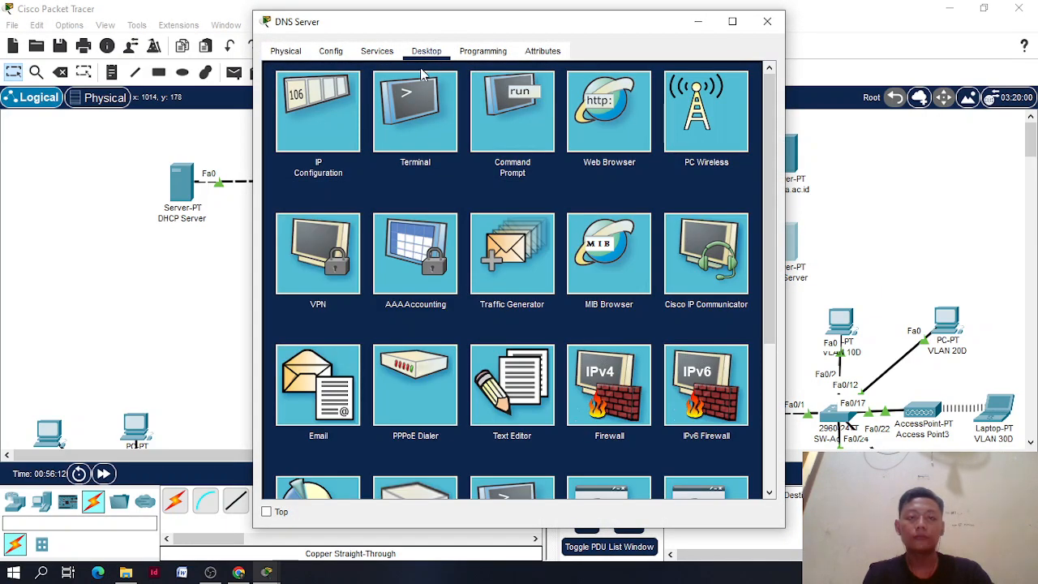
left_click(342, 109)
left_click(465, 138)
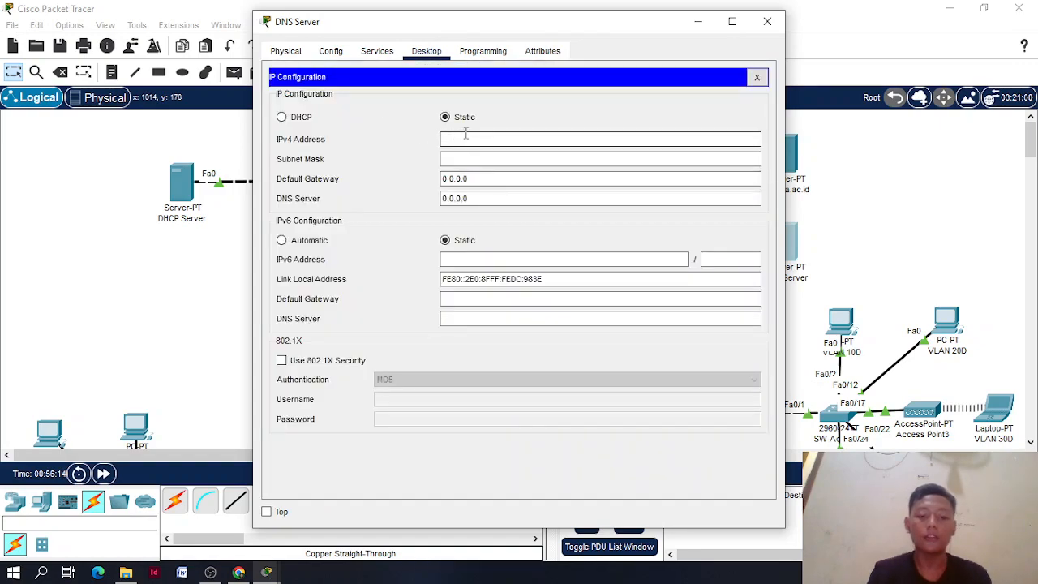
key("Tab")
type("255.2")
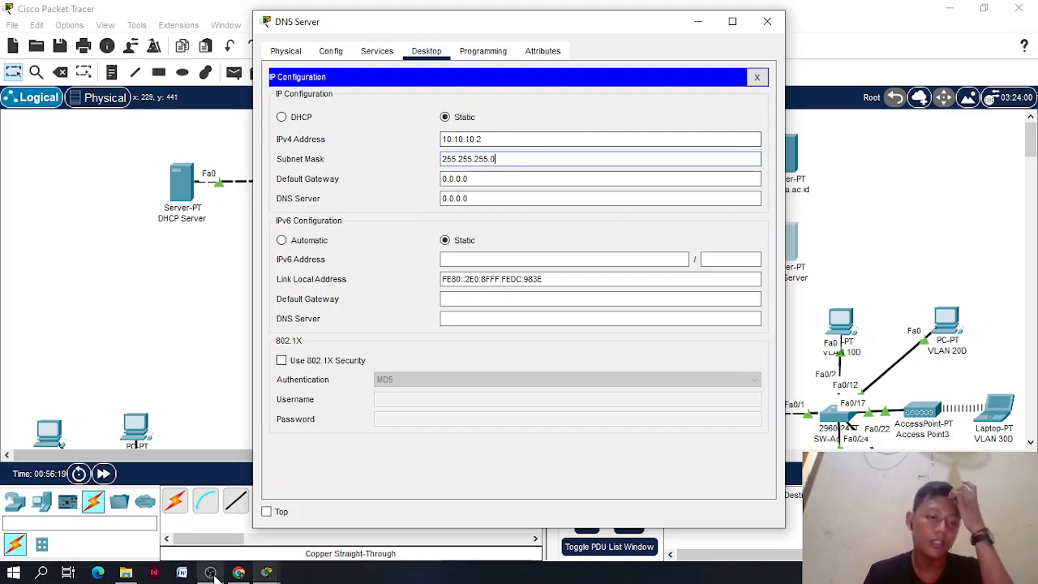
Check the External Server range in the project PDF's subnet table in Chrome, and set the DNS Server's default gateway to 10.10.10.1 in Packet Tracer
left_click(239, 573)
scroll(292, 451, "down", 1)
scroll(292, 450, "down", 3)
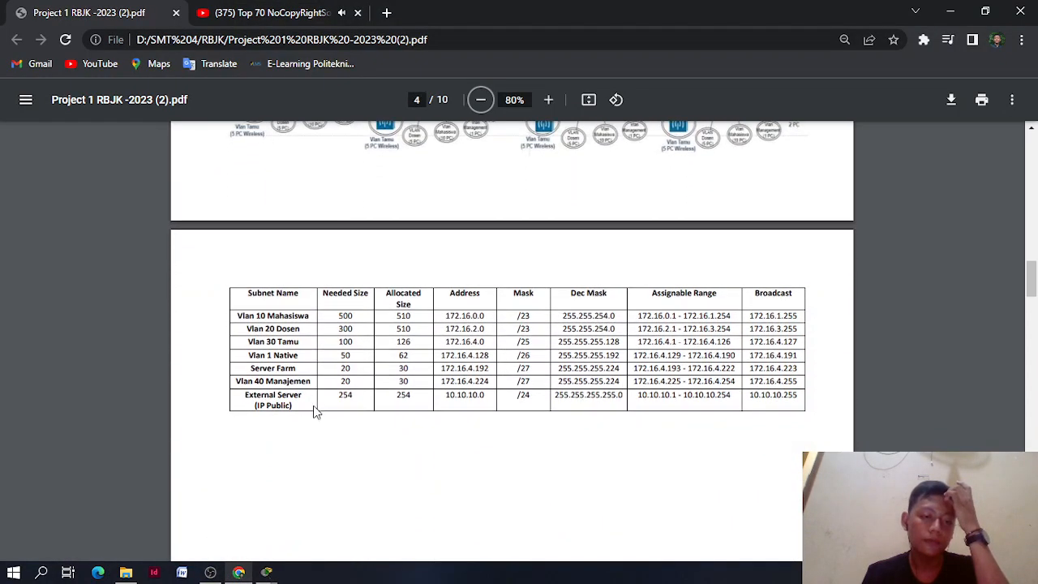
left_click(548, 98)
scroll(401, 259, "down", 2)
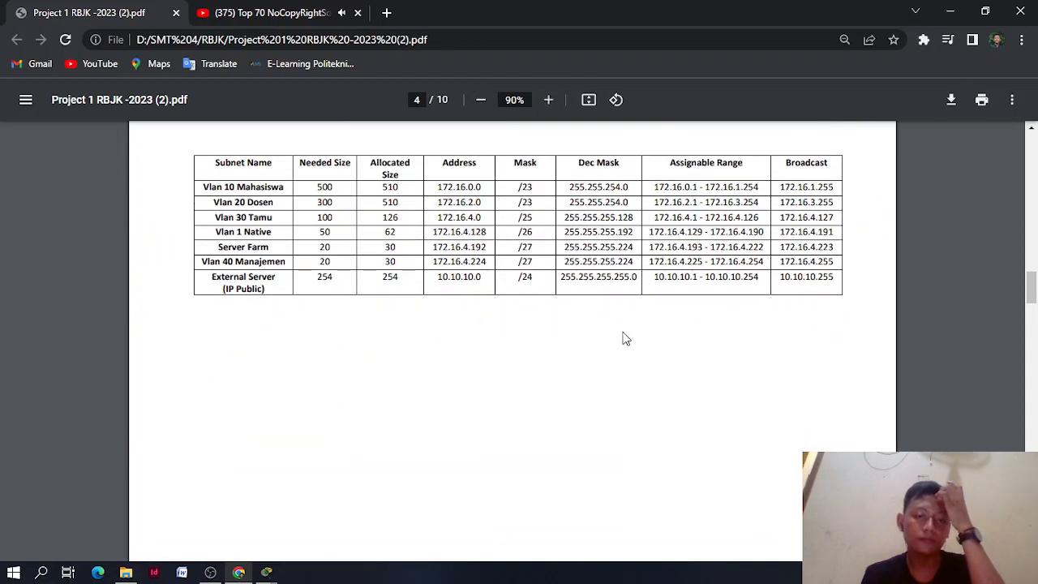
left_click(950, 11)
triple_click(527, 183)
type("10.10.10.1")
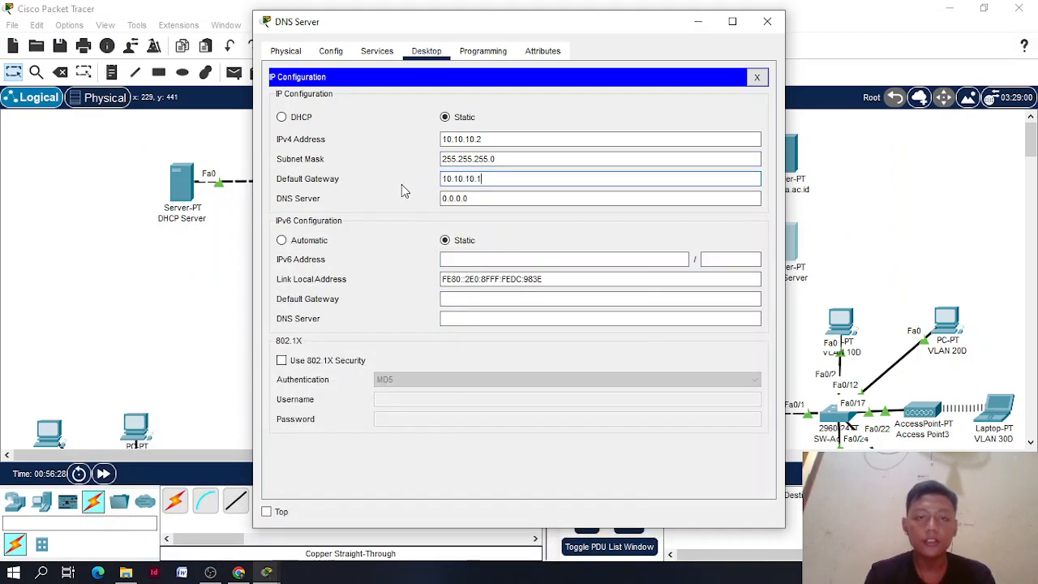
Turn on the DNS service of the DNS Server
left_click(377, 50)
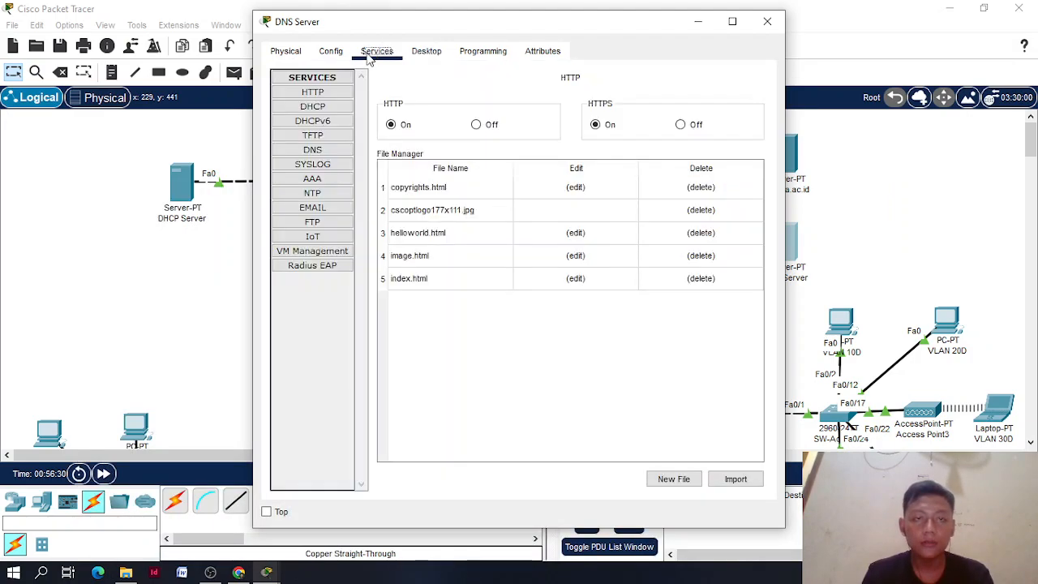
left_click(336, 149)
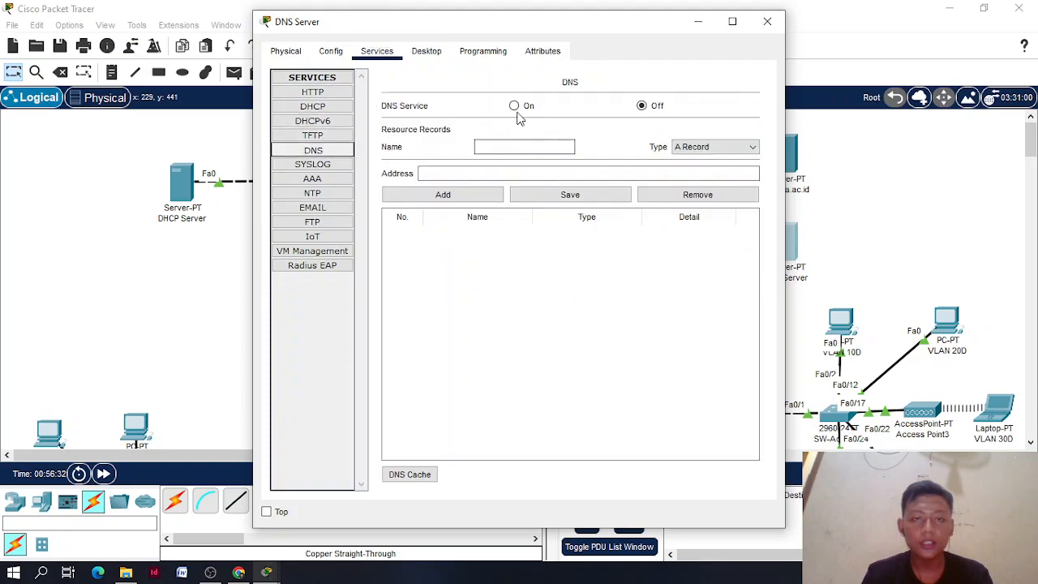
left_click(514, 106)
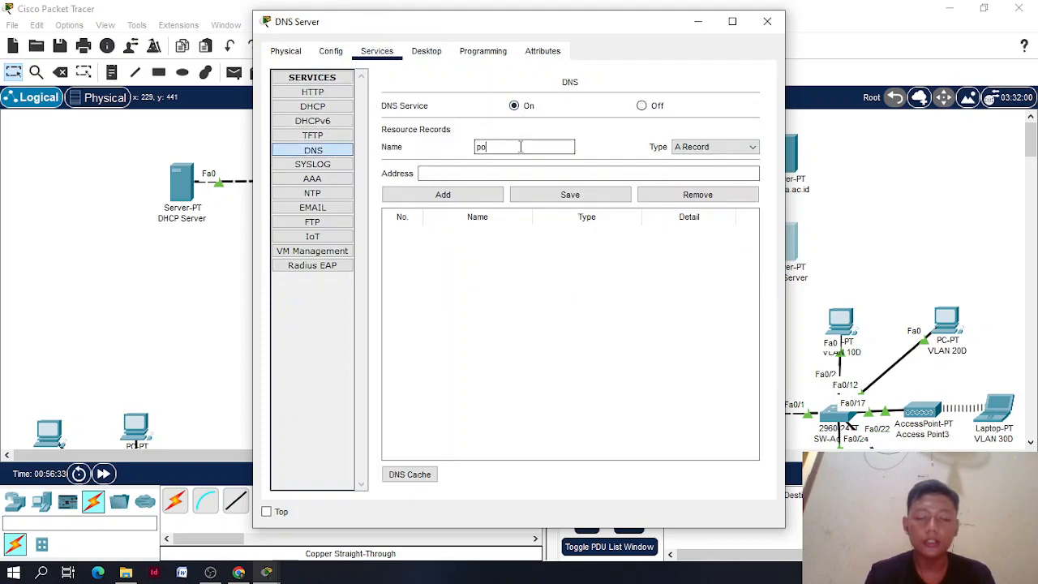
Add an A record on the DNS Server that maps polinela.ac.id to the address 10.10.10.3
left_click(521, 147)
type("polinela.ac.id")
key("Tab")
left_click(536, 173)
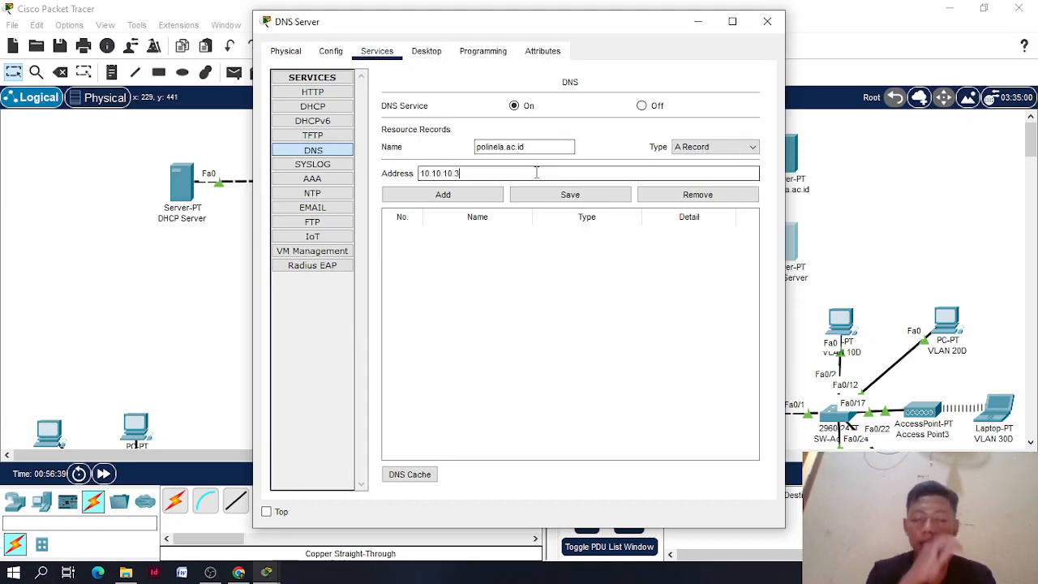
left_click(453, 200)
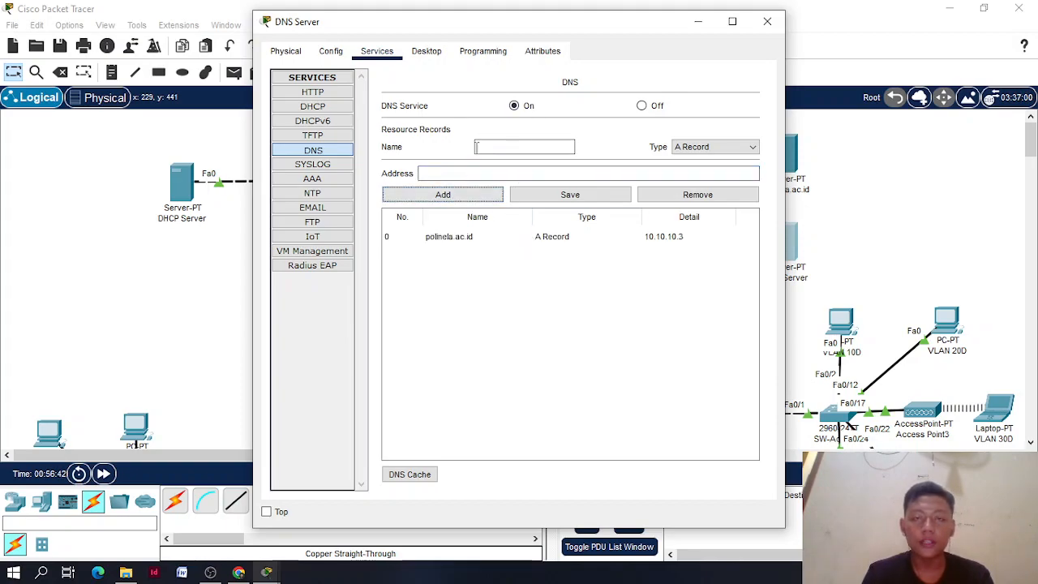
left_click(767, 22)
Give the Polinela.ac.id server the static IPv4 address 10.10.10.3 with subnet mask 255.255.255.0
left_click(782, 158)
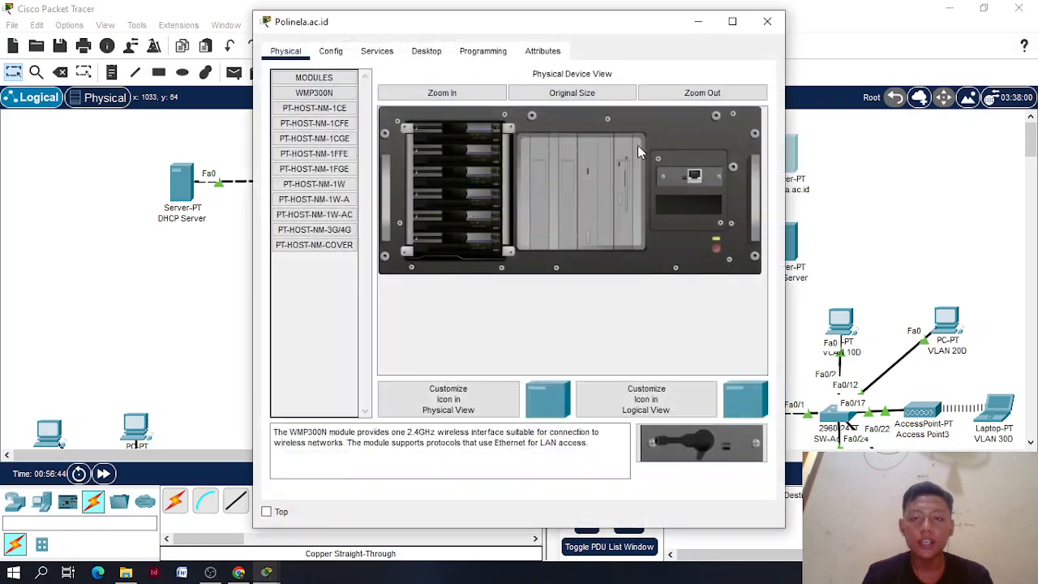
left_click(377, 52)
left_click(287, 52)
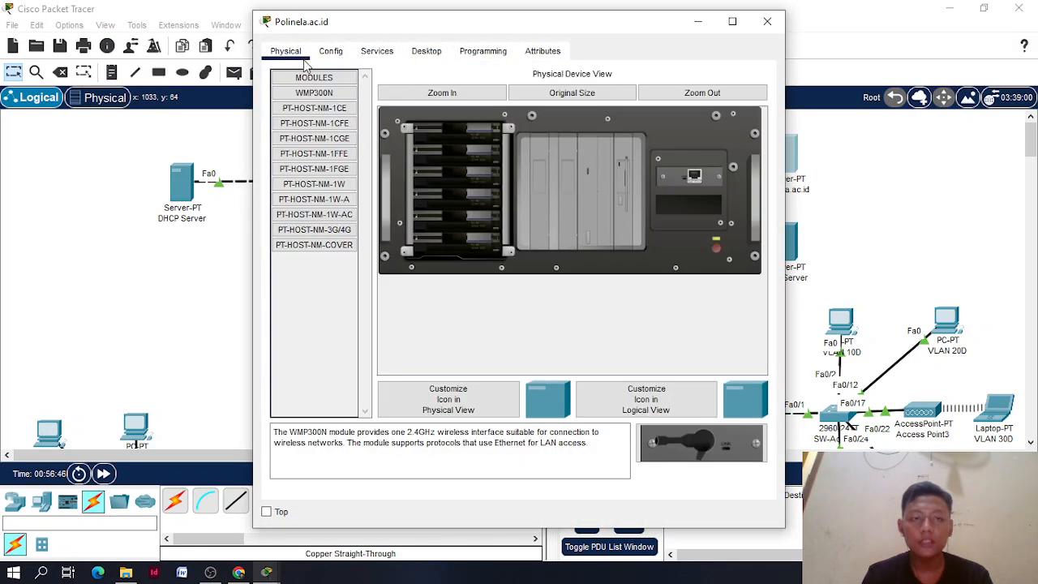
left_click(375, 52)
left_click(426, 51)
left_click(326, 111)
left_click(498, 138)
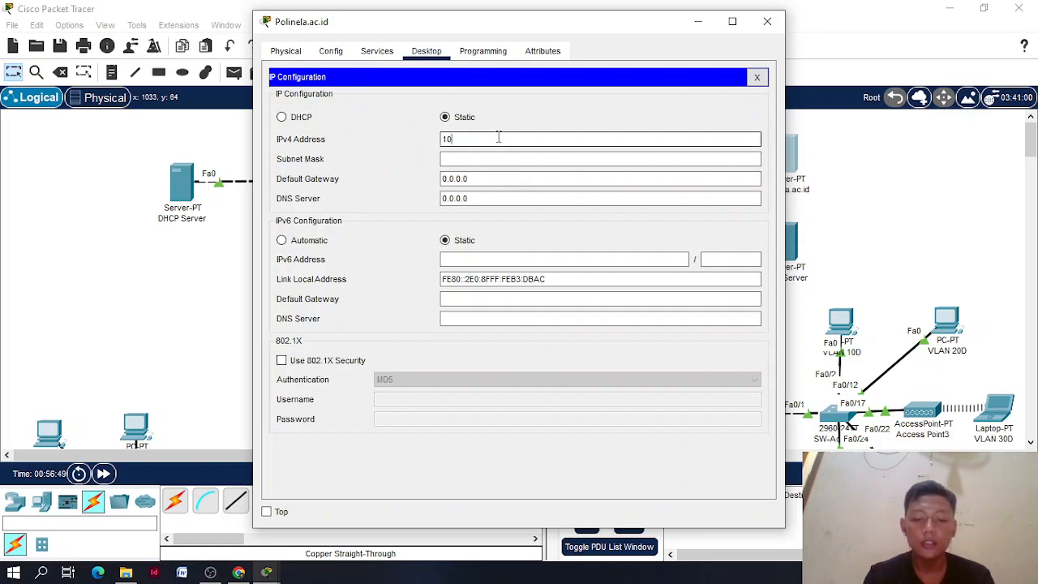
type("10.10.10.3")
key("Tab")
type("25")
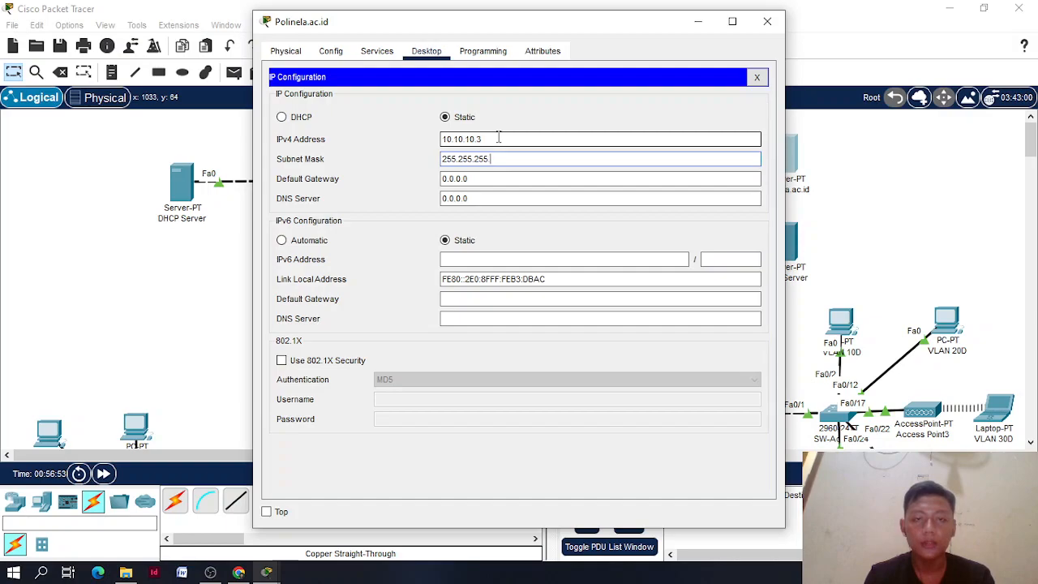
Set the Polinela.ac.id server's default gateway to 10.10.10.1 and its DNS server to 10.10.10.2
key("Tab")
type("10.10")
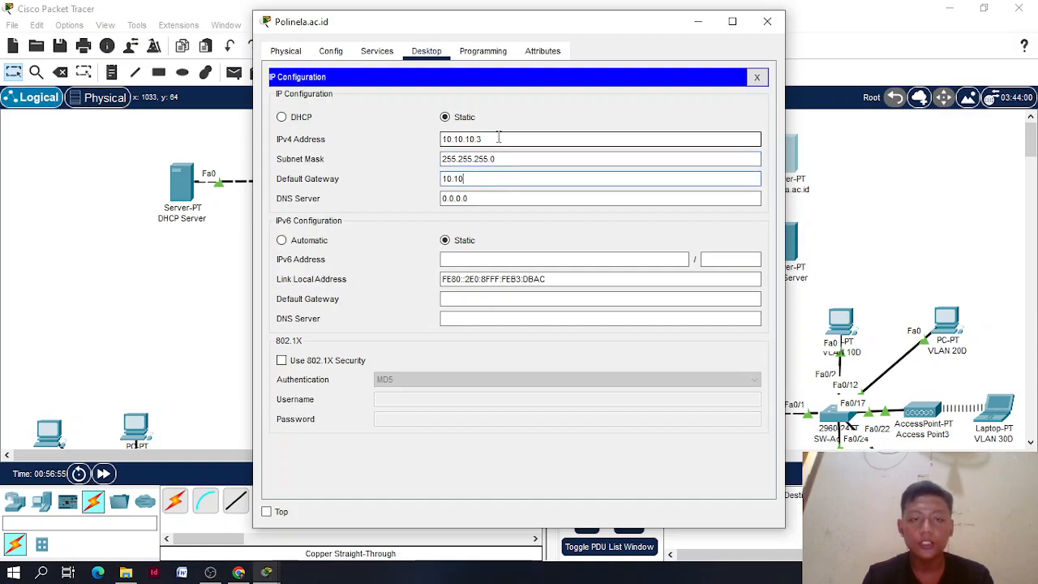
key("Tab")
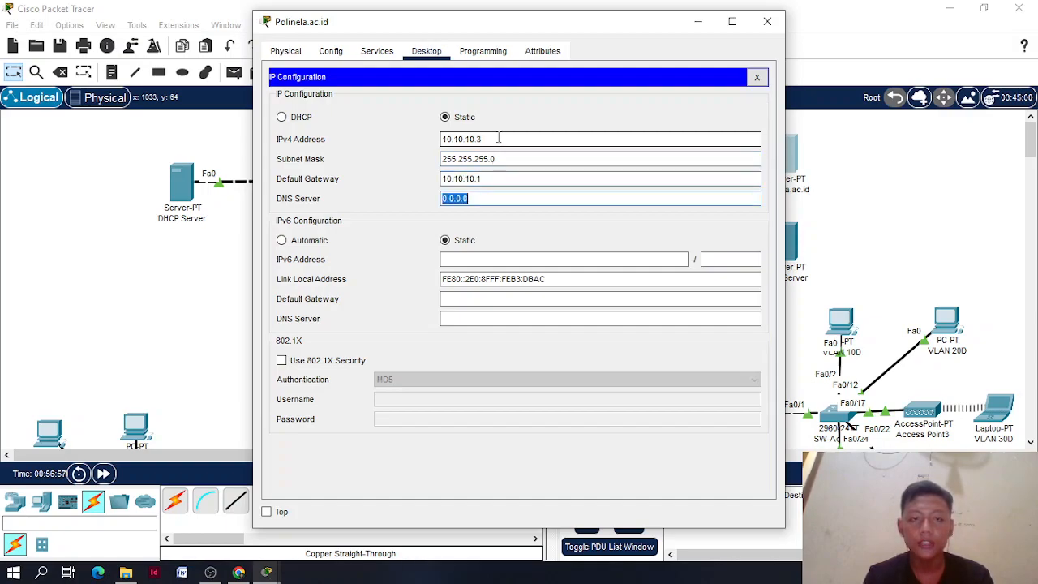
type("10.10.10")
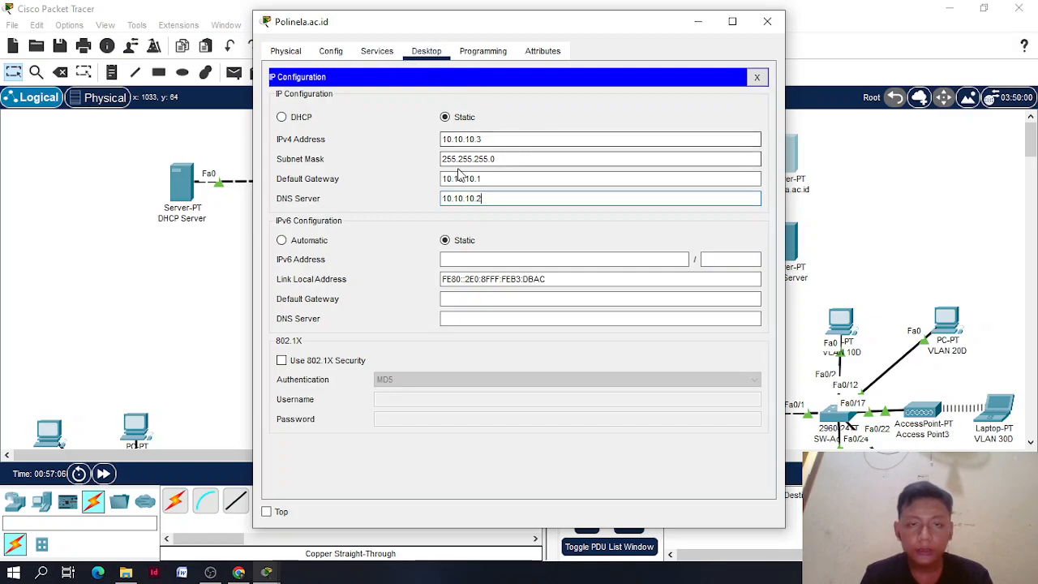
Replace the heading text in index.html of the Polinela.ac.id server's HTTP service with "Web Polinela"
left_click(380, 54)
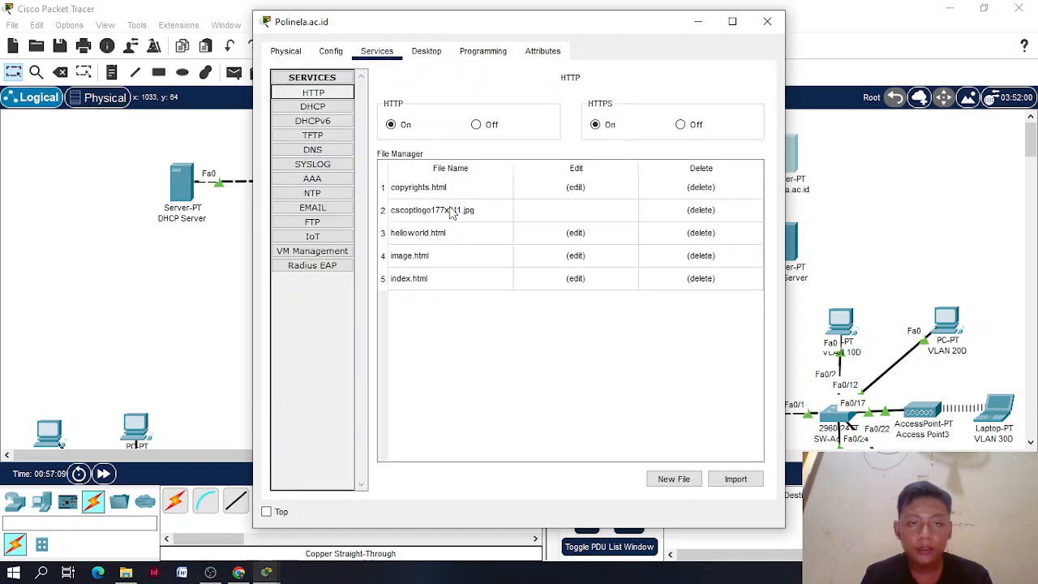
left_click(577, 279)
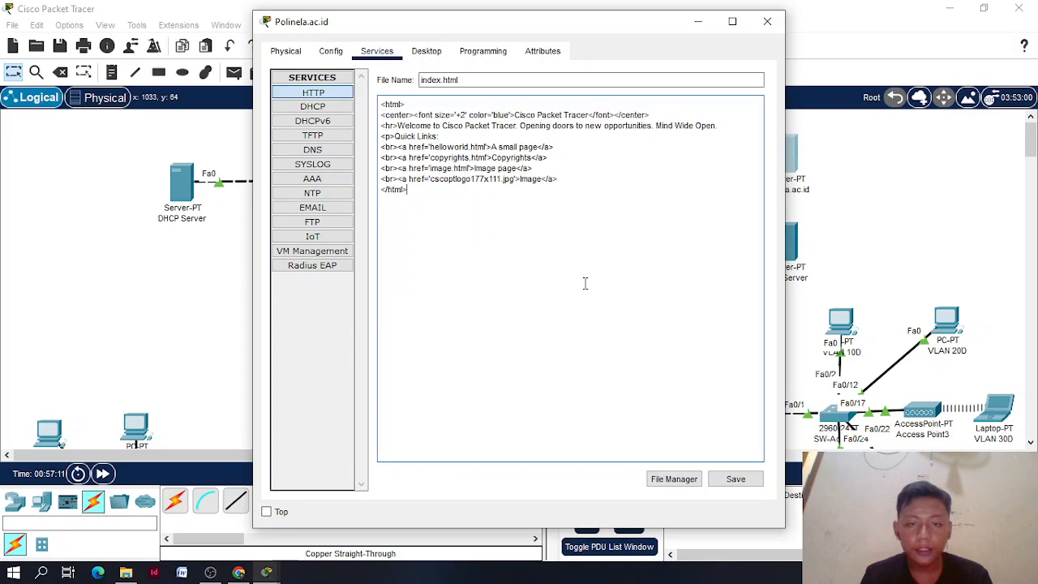
left_click_drag(397, 126, 430, 125)
left_click_drag(514, 115, 588, 115)
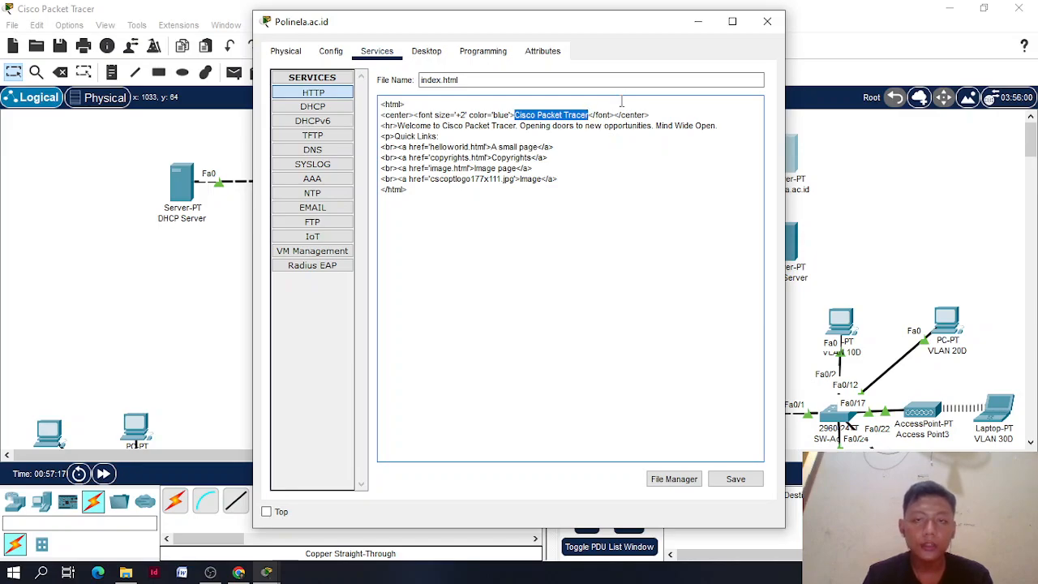
key("BackSpace")
type("Web Polinela")
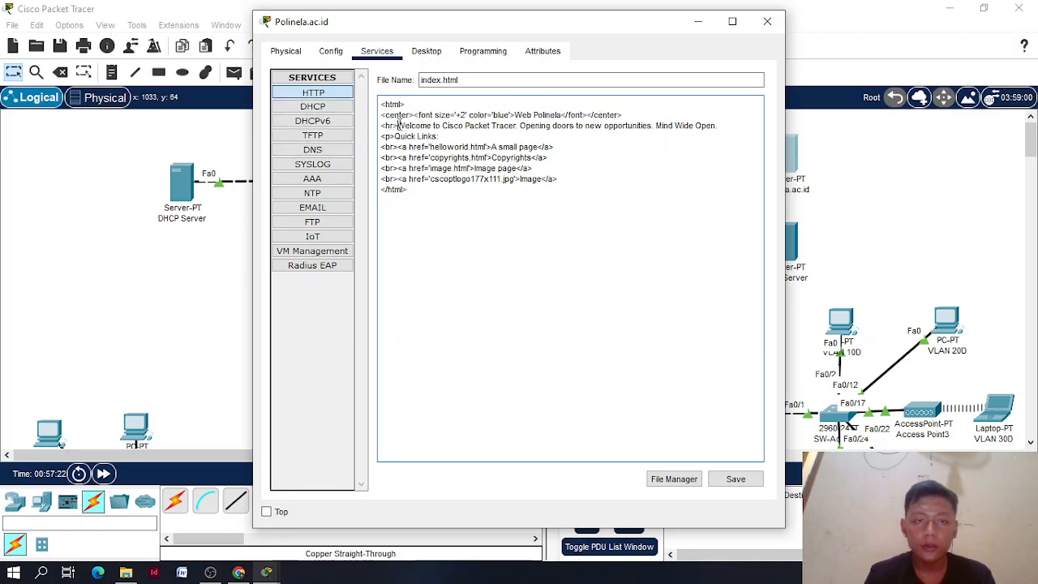
Replace the welcome line of index.html with "Selamat Datang di Website Politeknik Negeri Lampung" and save it, overwriting the existing file
left_click_drag(398, 125, 617, 141)
left_click_drag(679, 135, 722, 125)
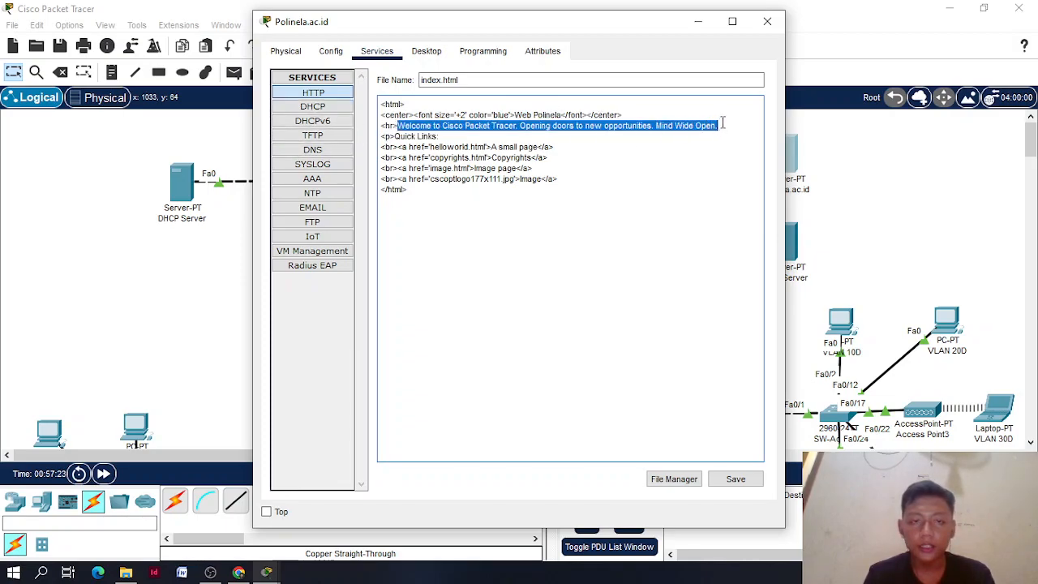
key("BackSpace")
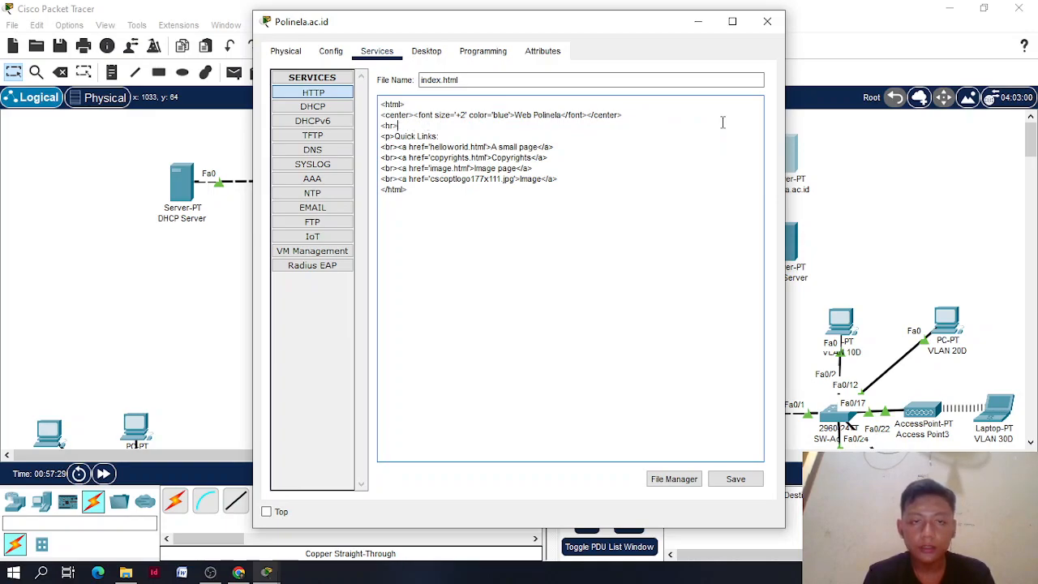
key("ctrl+z")
key("BackSpace")
key("BackSpace")
key("BackSpace")
key("BackSpace")
key("BackSpace")
key("BackSpace")
key("BackSpace")
key("BackSpace")
key("BackSpace")
key("BackSpace")
key("BackSpace")
key("BackSpace")
key("BackSpace")
key("BackSpace")
key("BackSpace")
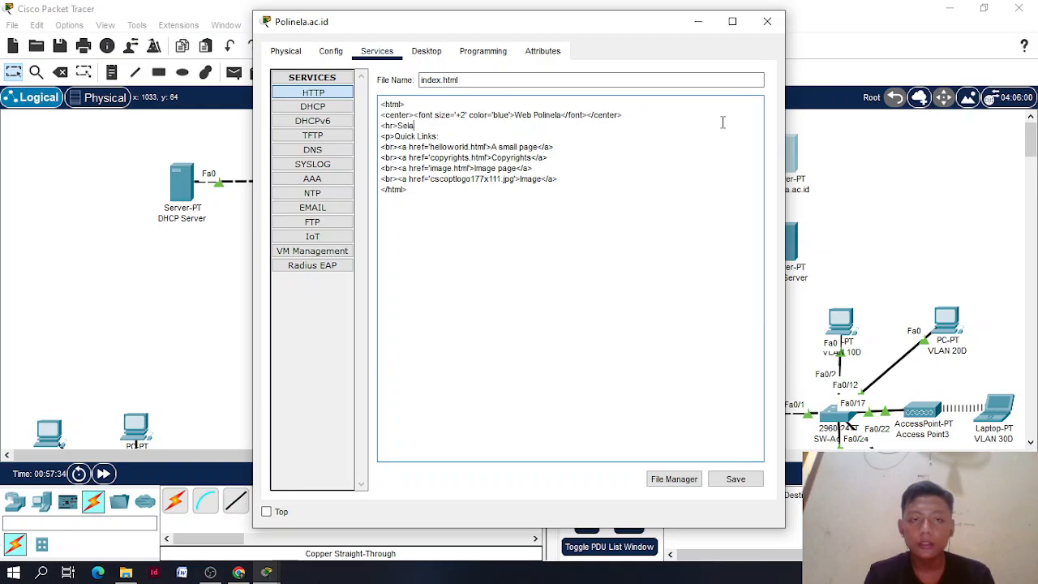
type("i Web")
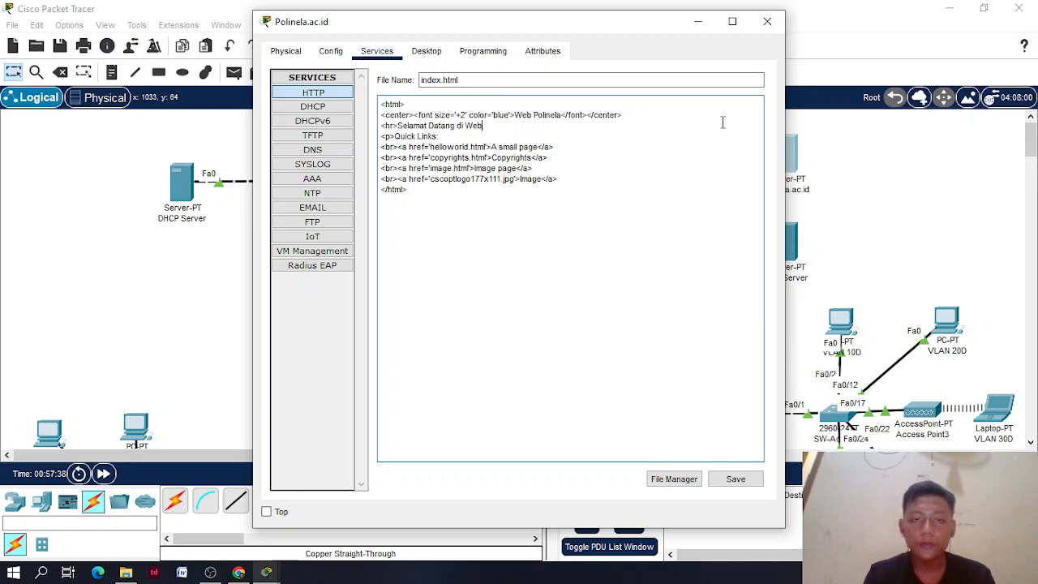
type("site Politekni")
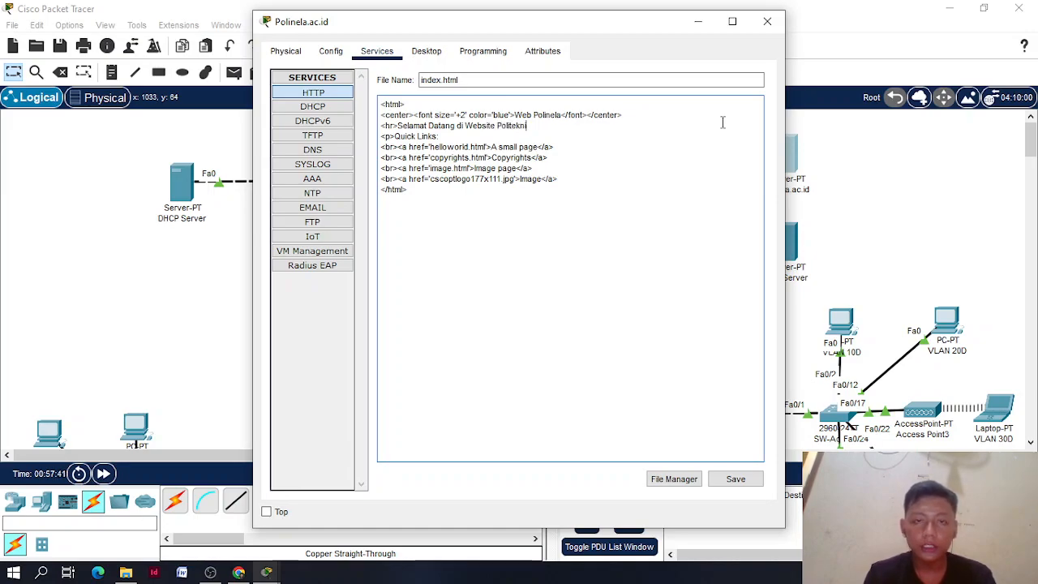
type("k NEge")
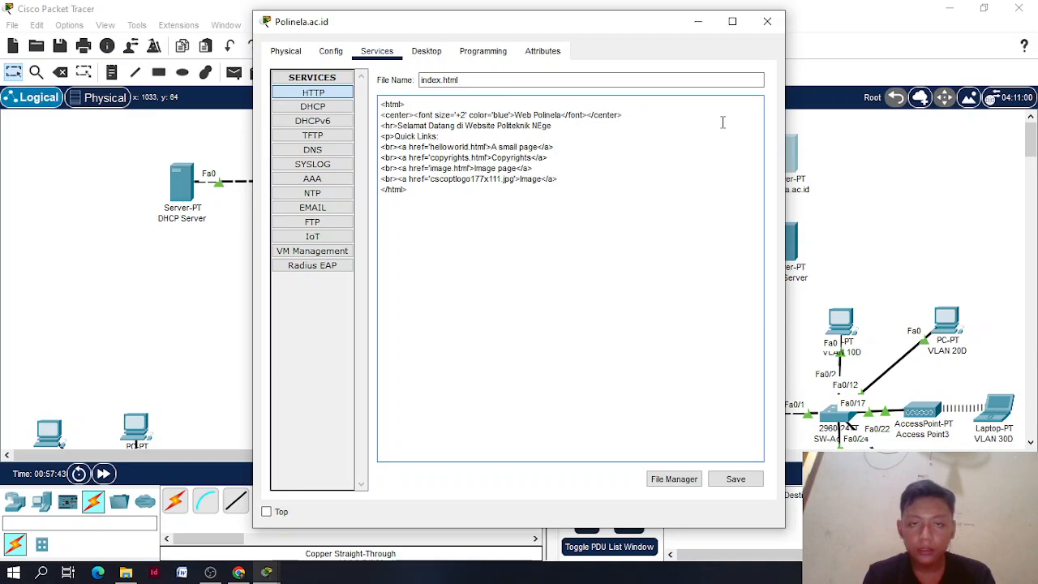
key("BackSpace")
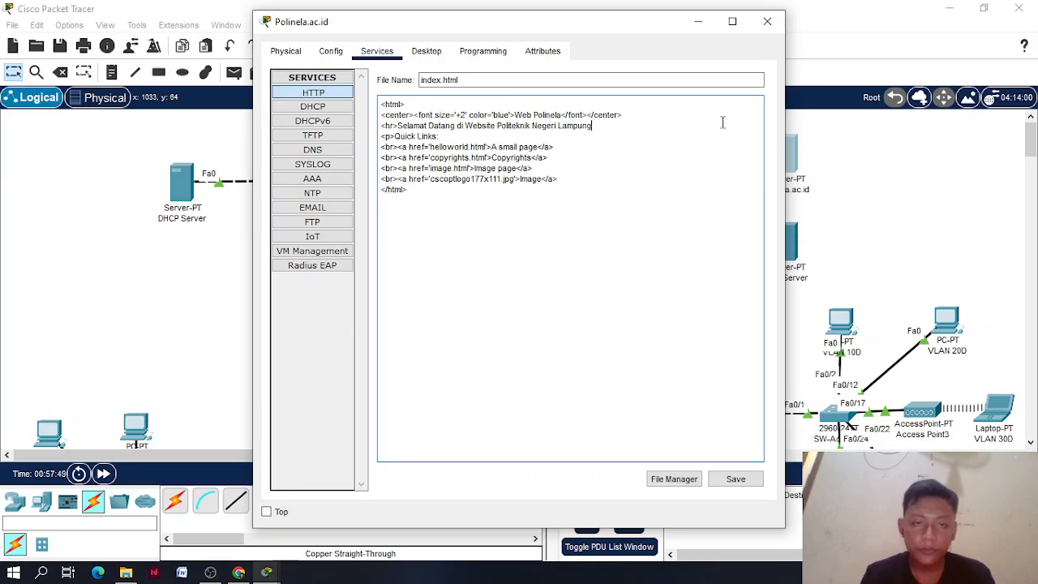
left_click(736, 479)
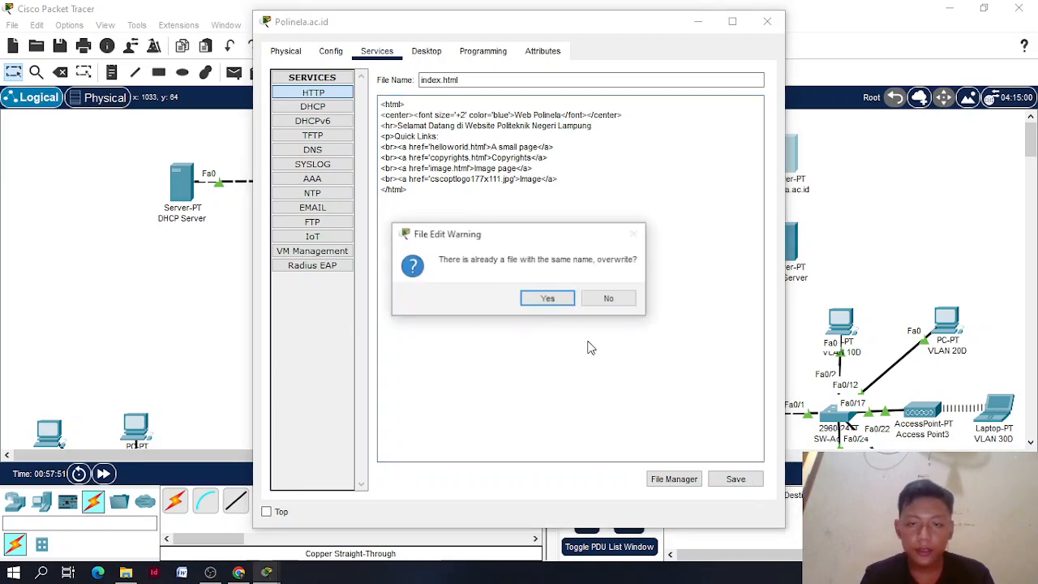
left_click(548, 298)
left_click(766, 22)
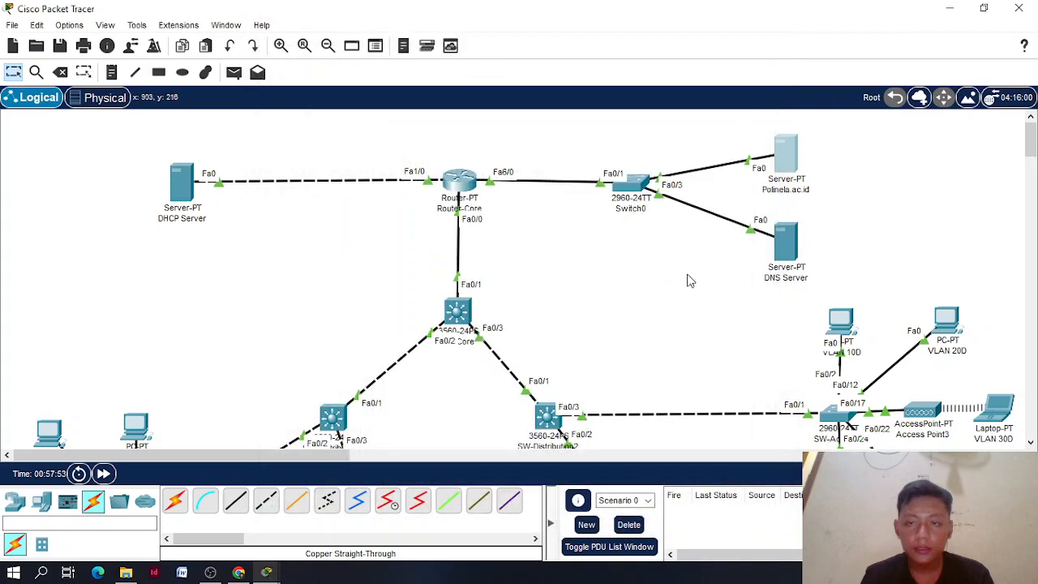
Request polinela.ac.id in the web browser of the VLAN 10a PC
scroll(504, 225, "down", 3)
scroll(504, 225, "up", 5)
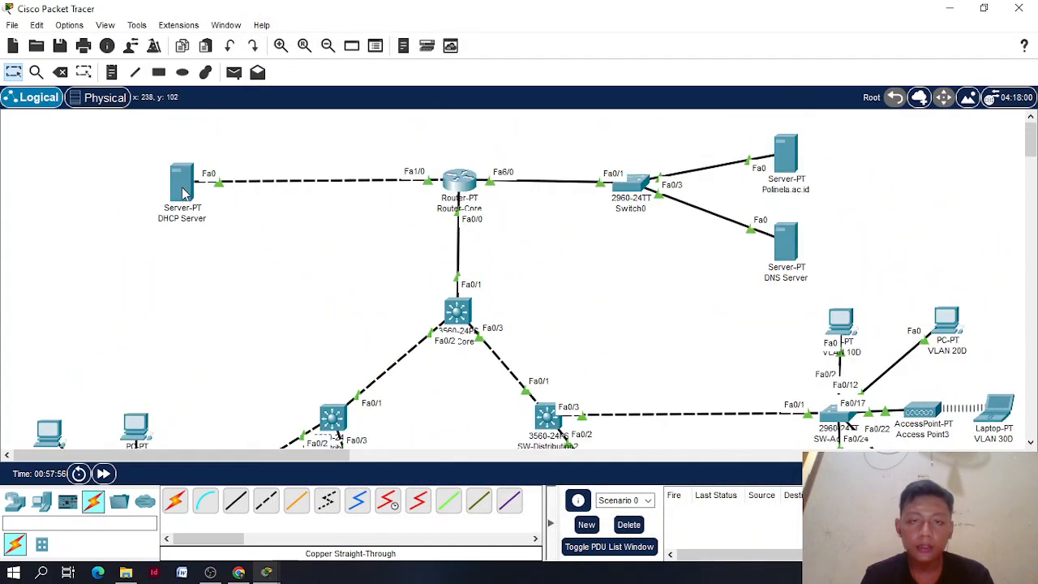
scroll(92, 294, "down", 3)
left_click(136, 324)
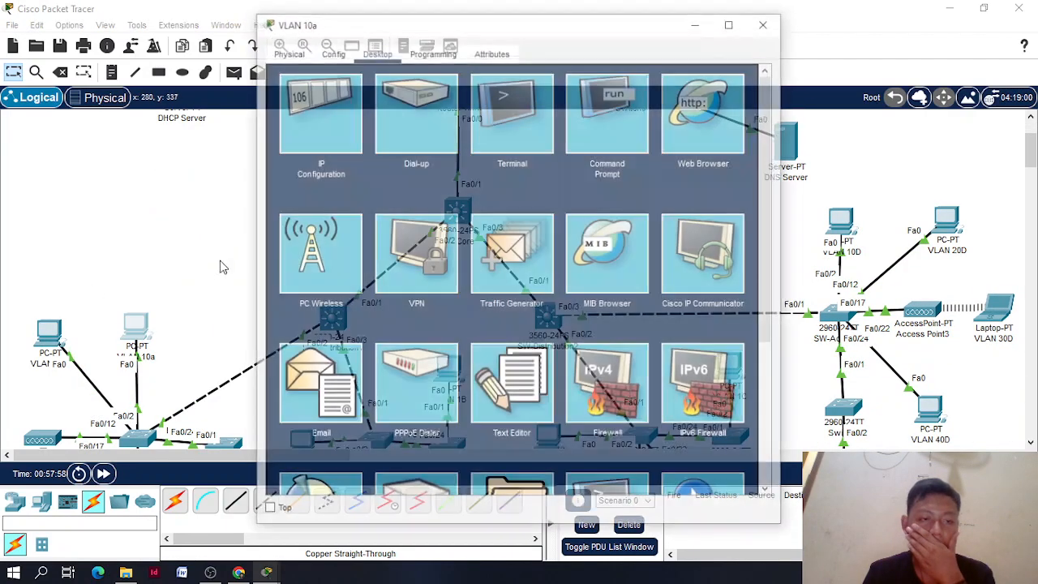
left_click(702, 109)
left_click(431, 95)
type("polinela.ac.id")
key("Return")
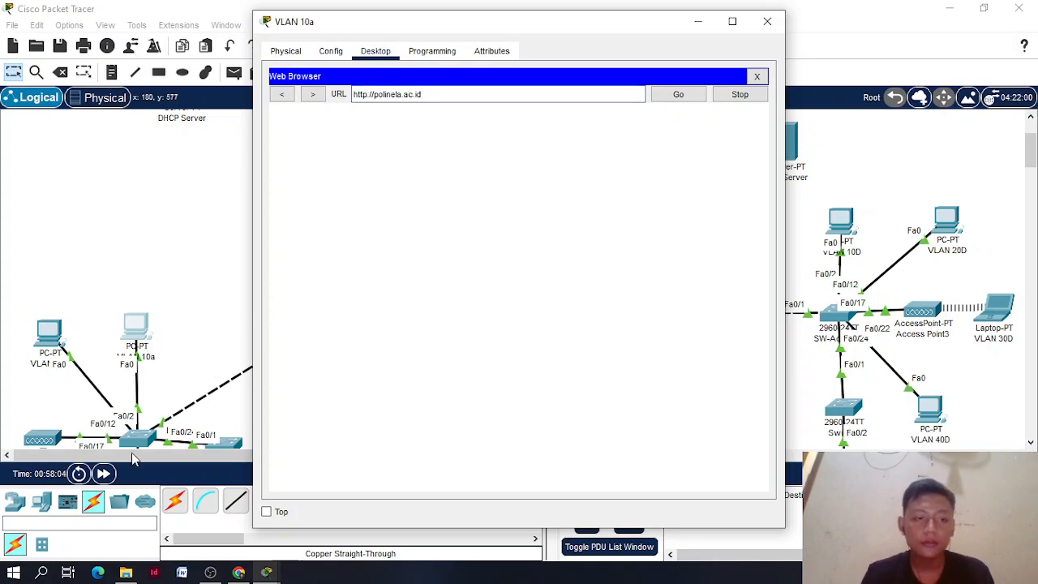
Fast-forward the simulation time without resetting the network and check the polinela.ac.id page again on the VLAN 10a PC
left_click(92, 485)
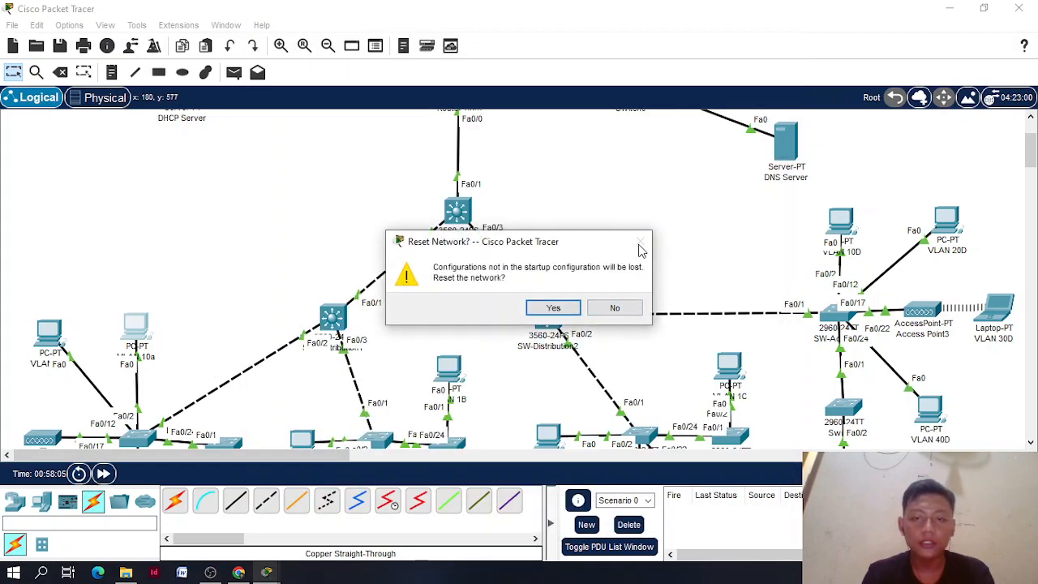
left_click(615, 308)
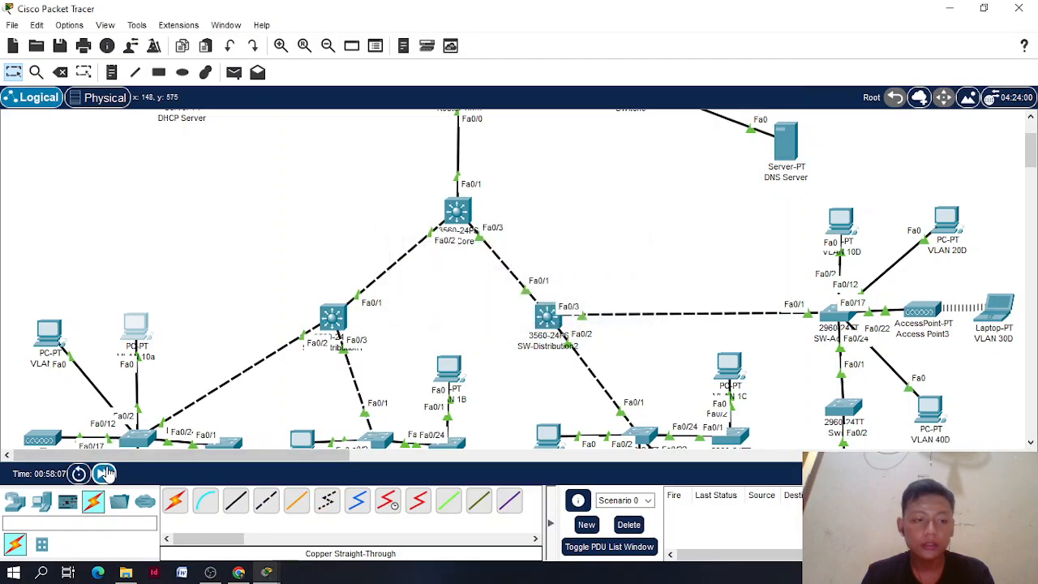
left_click(138, 336)
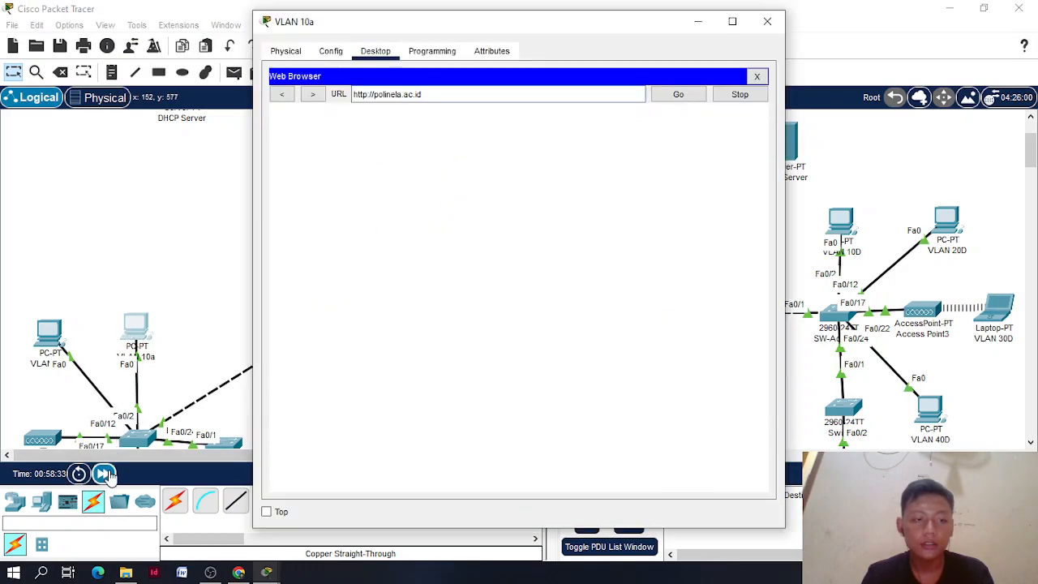
left_click(103, 474)
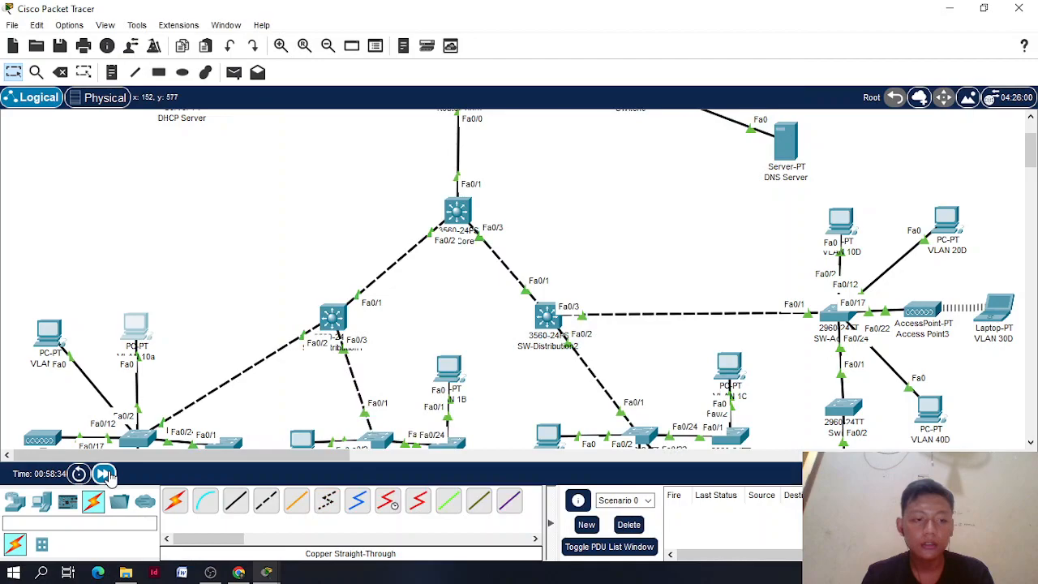
left_click(137, 339)
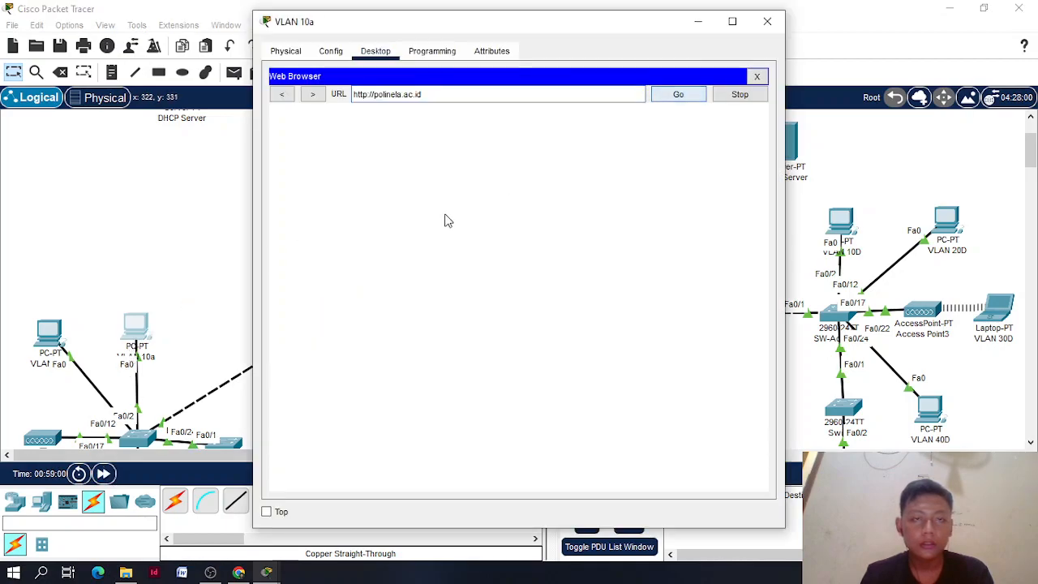
left_click(104, 473)
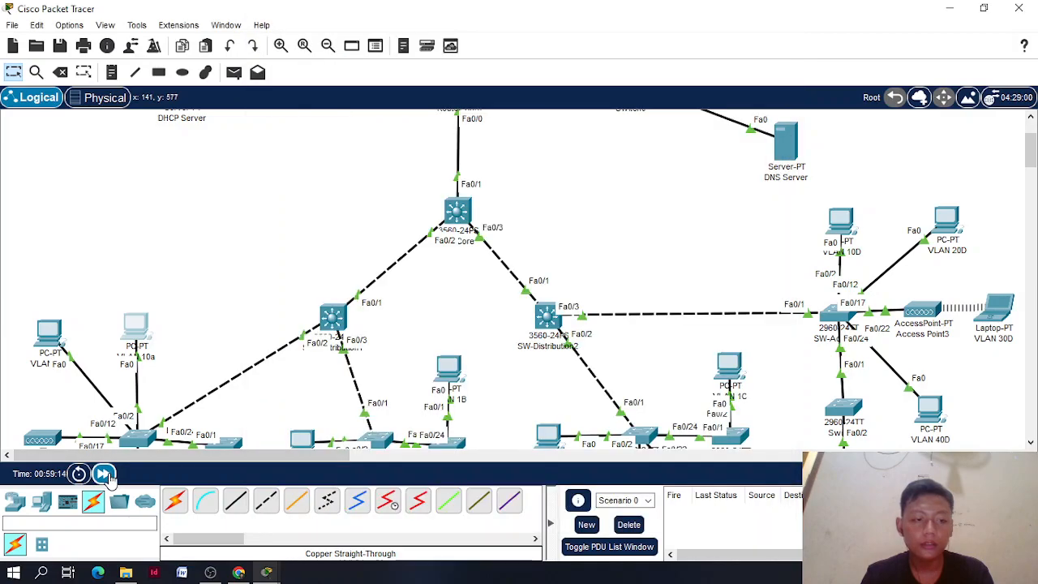
left_click(133, 347)
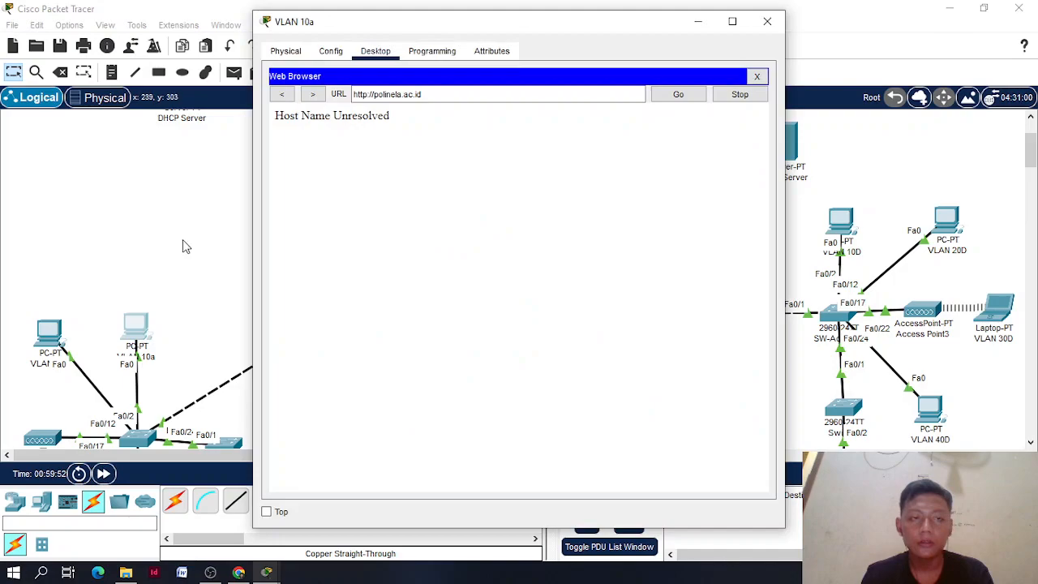
Put away the VLAN 10a PC's window and open the DHCP service settings of the DHCP Server
scroll(186, 245, "up", 2)
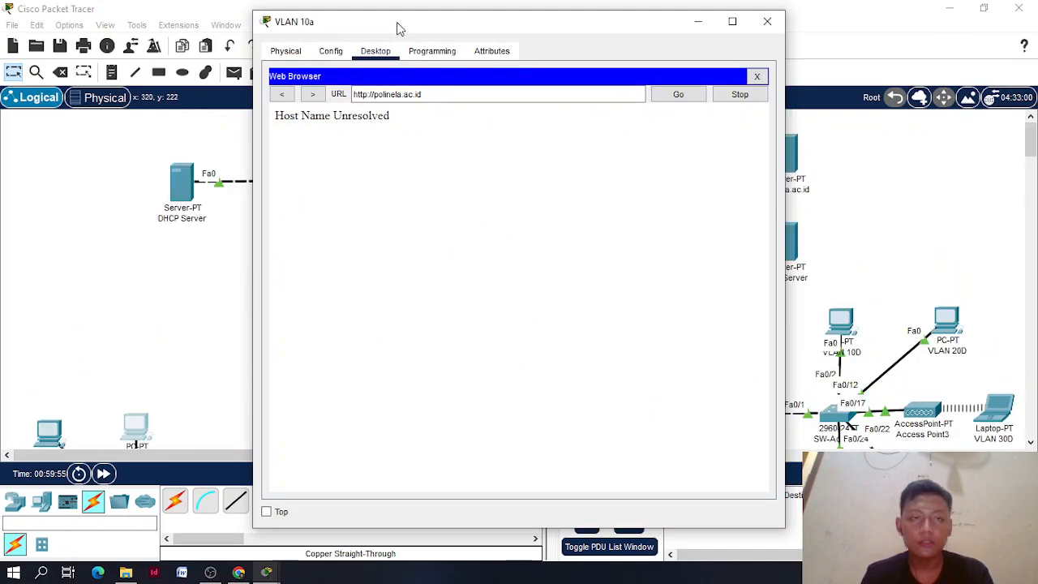
left_click_drag(398, 26, 494, 34)
left_click(853, 36)
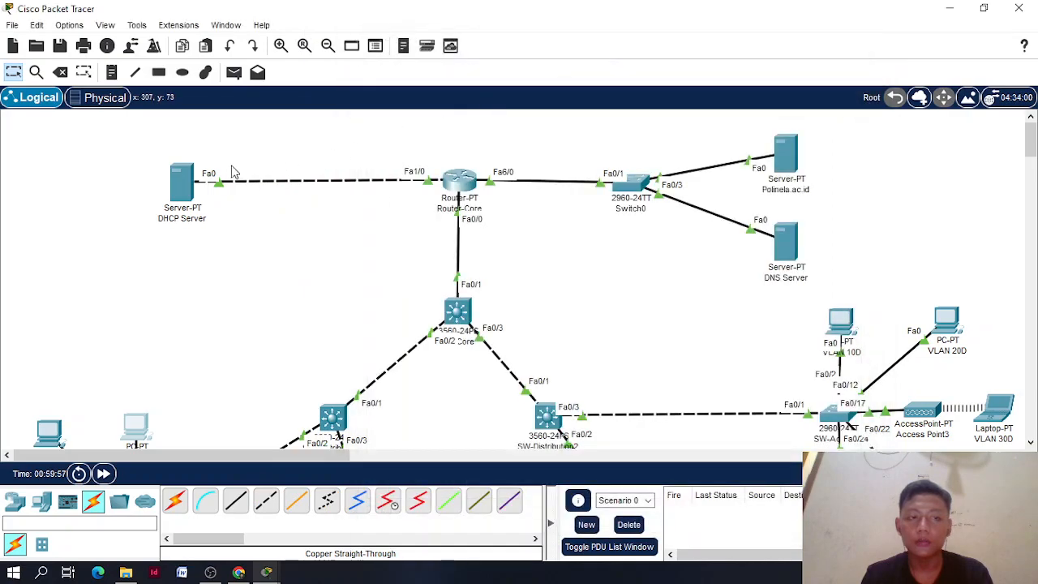
left_click(184, 183)
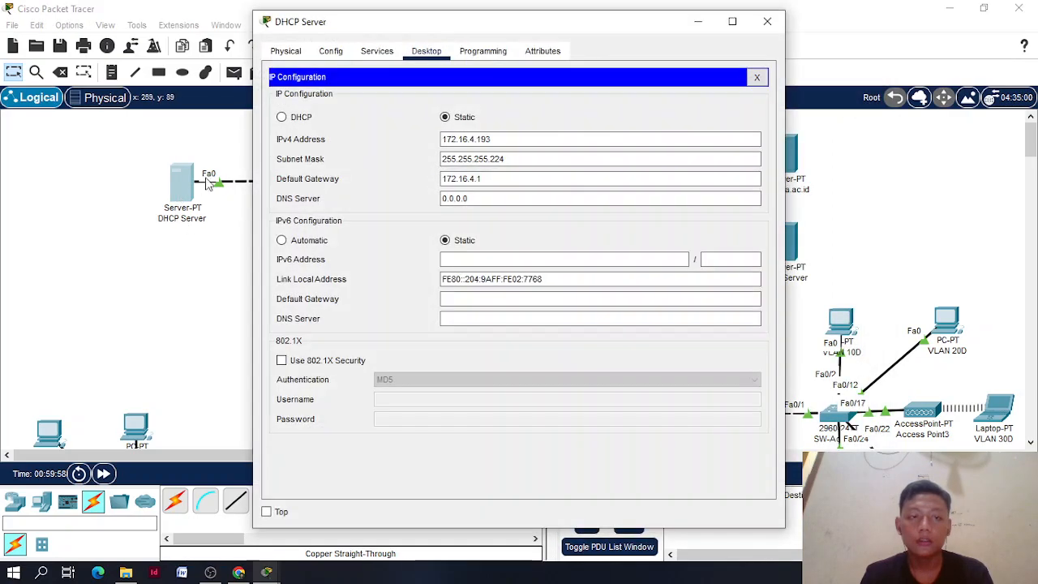
left_click(377, 51)
left_click(321, 107)
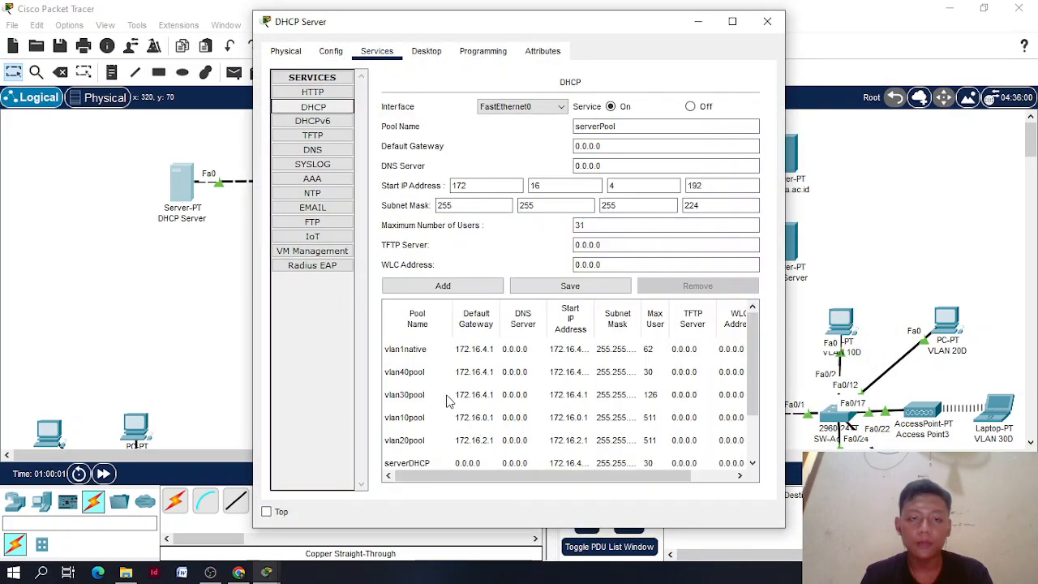
Review the DHCP pool list and check the DNS server entries of the VLAN pools, including vlan1native
scroll(437, 369, "down", 1)
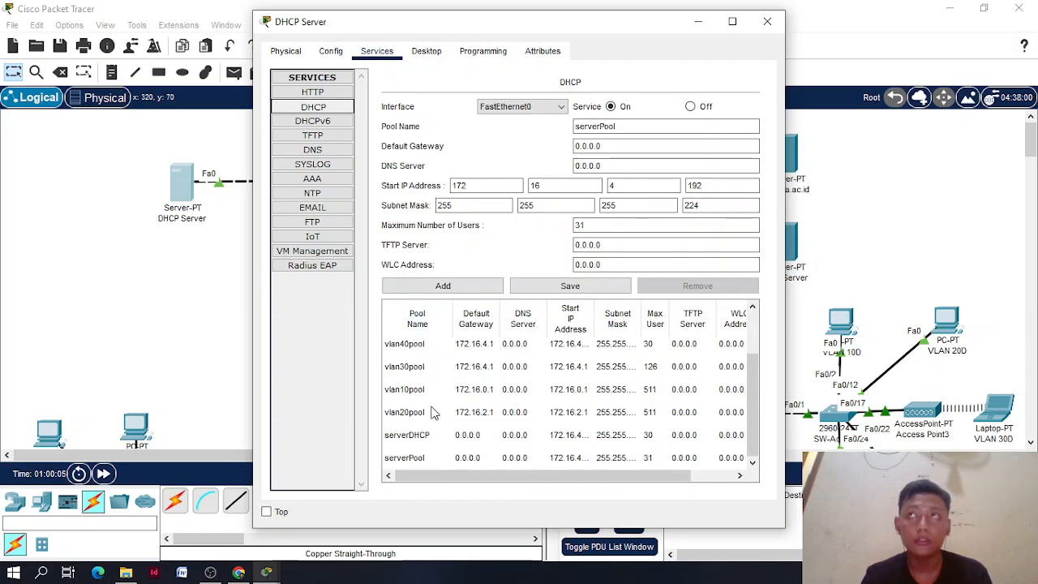
scroll(432, 413, "up", 1)
scroll(433, 412, "down", 1)
scroll(433, 413, "up", 1)
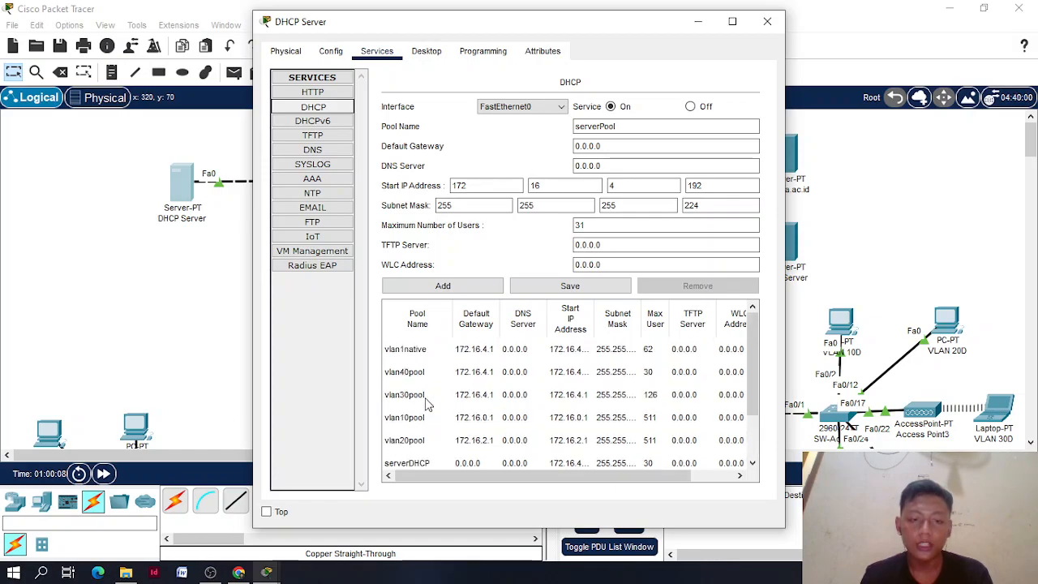
left_click(425, 422)
left_click(436, 355)
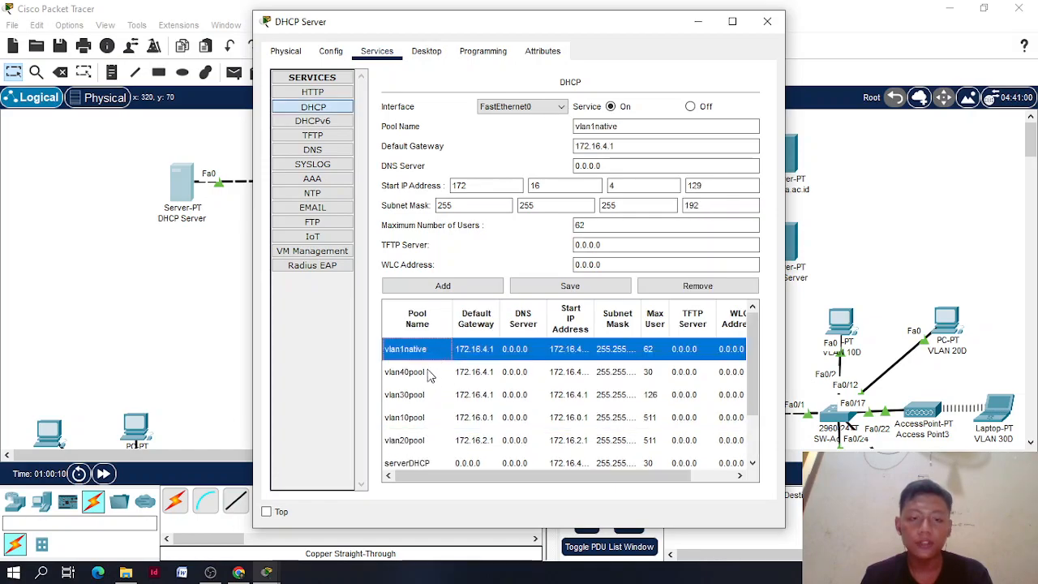
Examine the topology around the DHCP settings, from the DNS and Polinela.ac.id servers down to the VLAN clients
left_click_drag(544, 8, 400, 10)
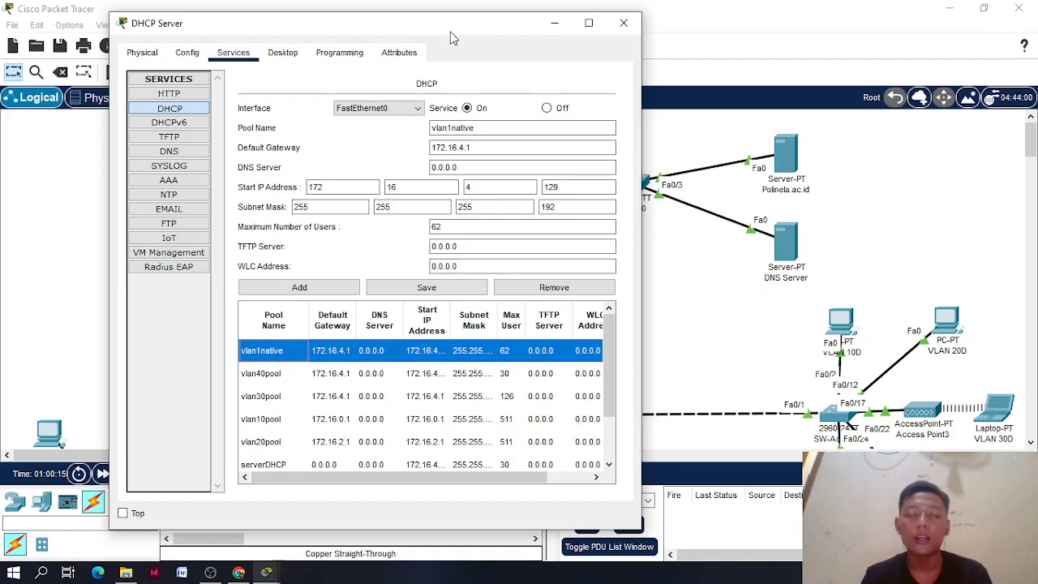
left_click_drag(445, 29, 457, 30)
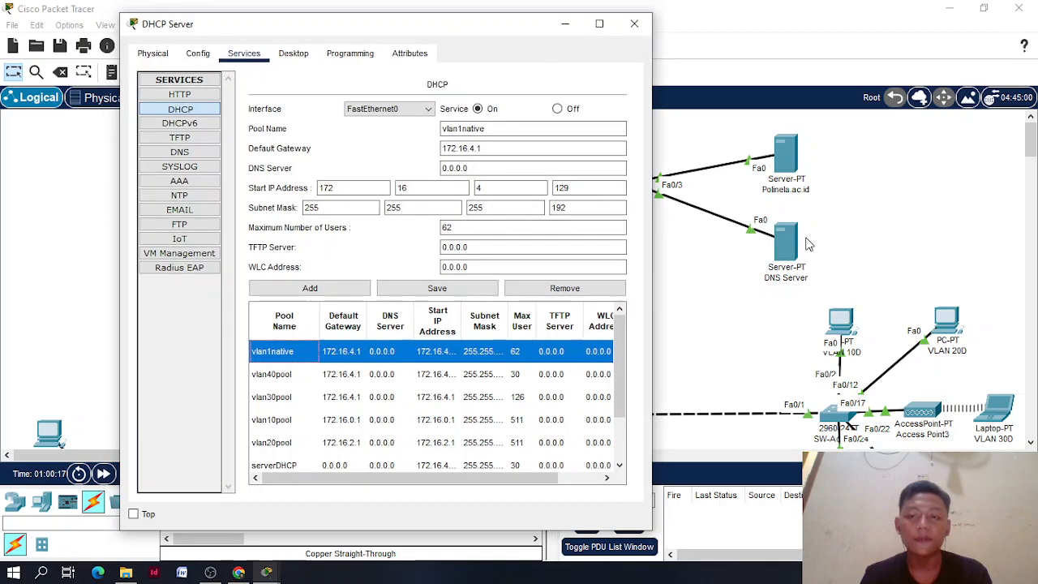
left_click_drag(510, 14, 729, 28)
scroll(272, 244, "down", 5)
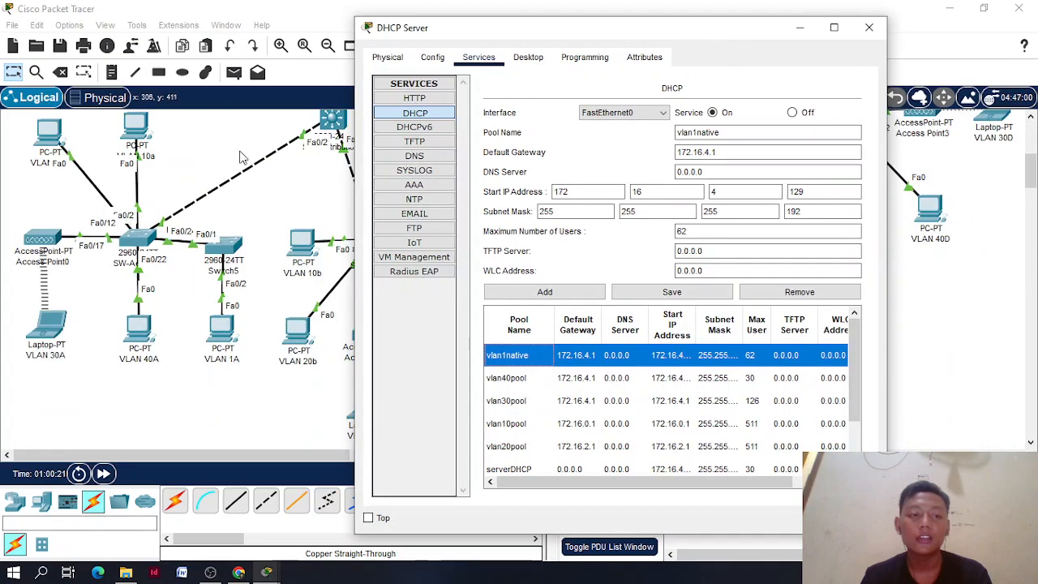
left_click_drag(473, 35, 573, 271)
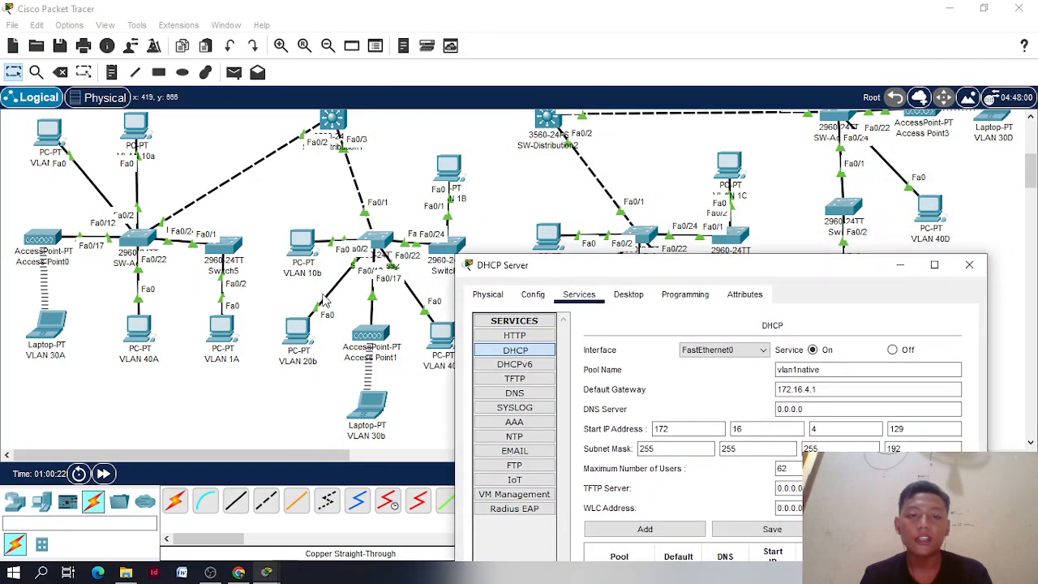
scroll(688, 217, "up", 3)
scroll(688, 217, "down", 4)
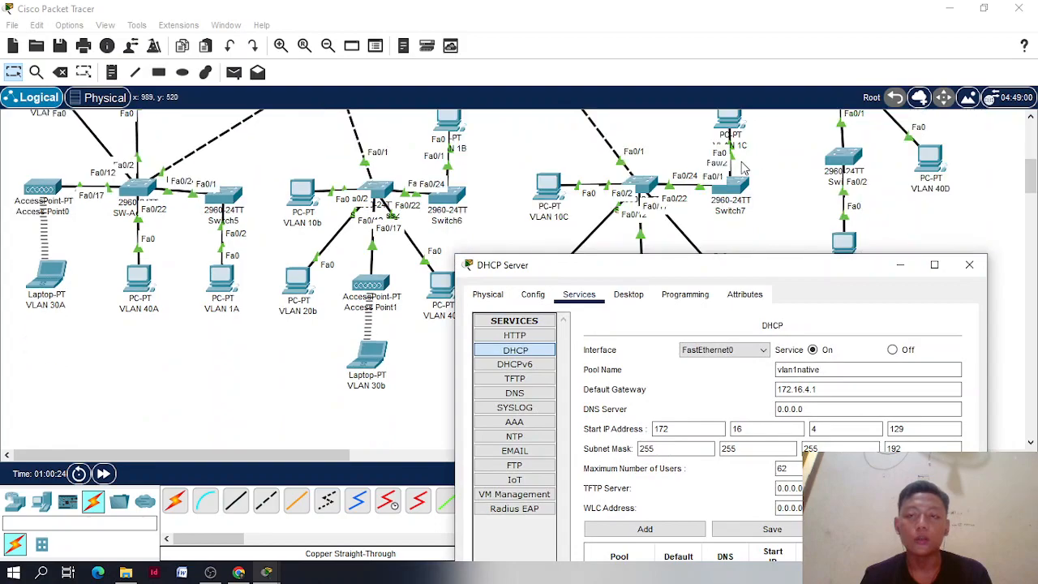
left_click_drag(734, 270, 639, 112)
scroll(285, 183, "up", 1)
scroll(286, 182, "up", 2)
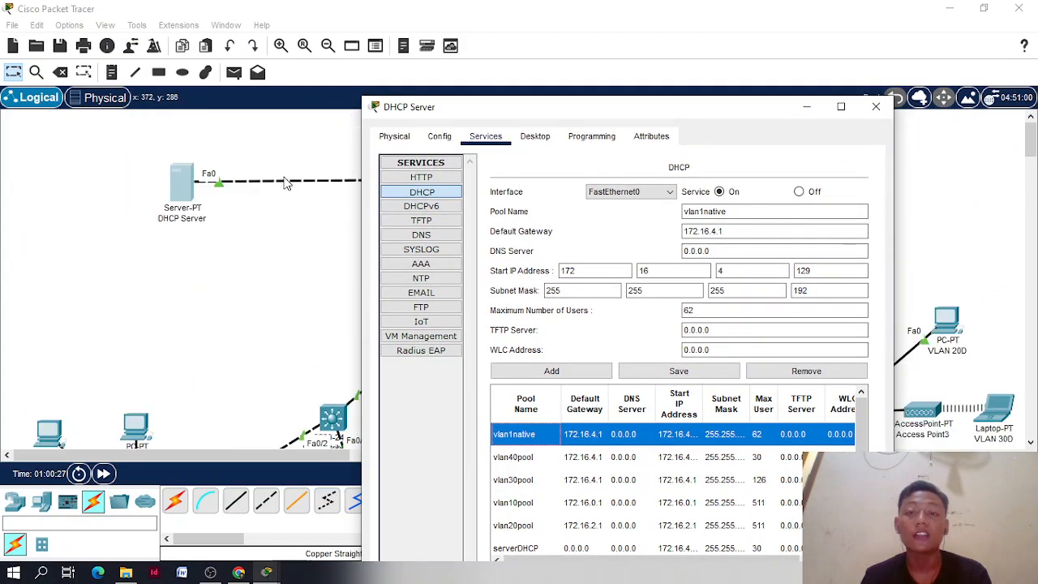
left_click_drag(512, 106, 216, 143)
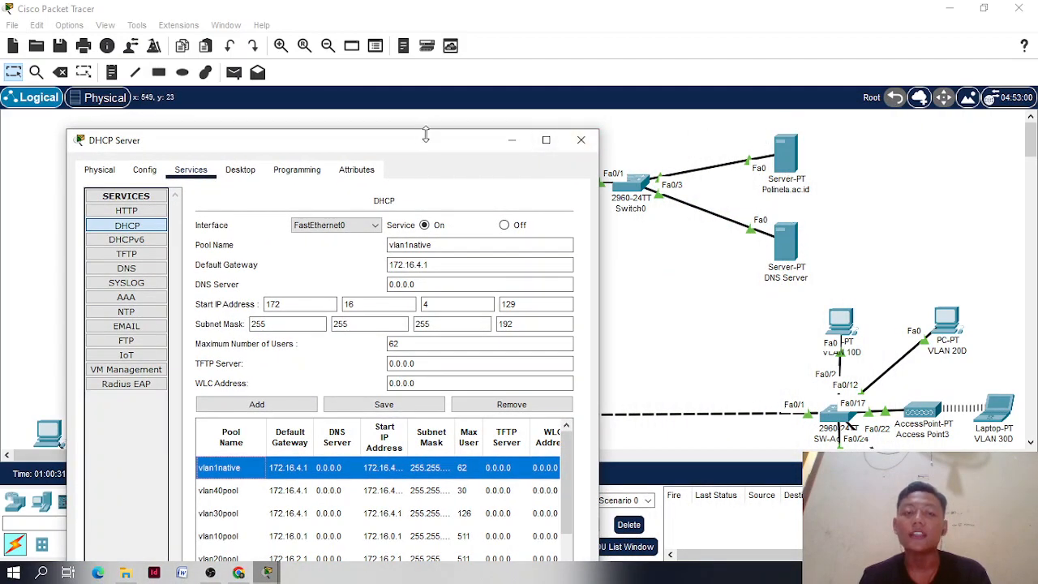
left_click_drag(415, 147, 785, 60)
scroll(409, 304, "down", 2)
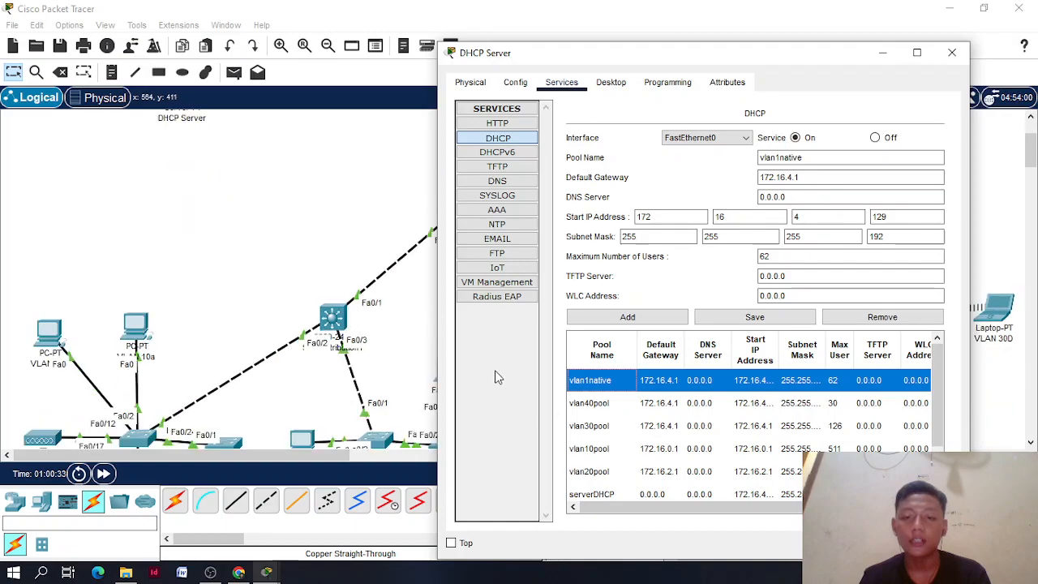
Set the DNS server of vlan10pool to 10.10.10.2 and save the pool
left_click(590, 453)
left_click_drag(791, 197, 741, 198)
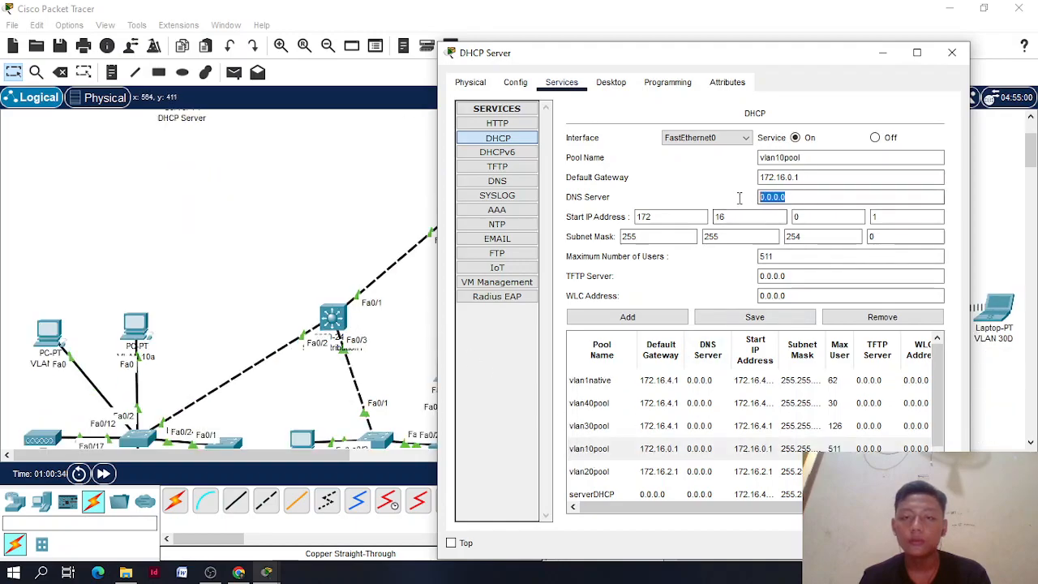
type("10")
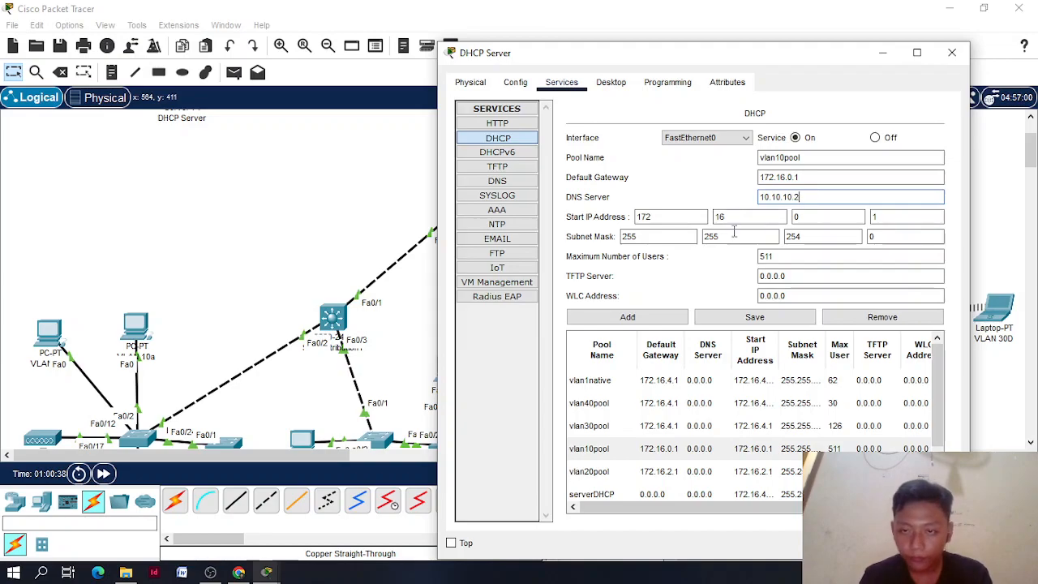
left_click(738, 317)
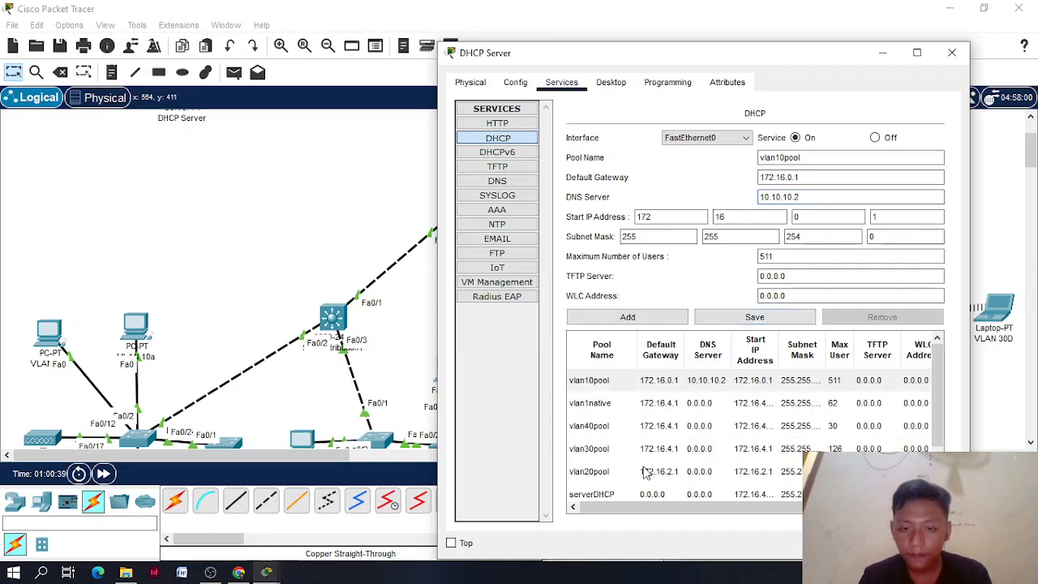
Set the DNS server of vlan20pool to 10.10.10.2 and copy that address for reuse
left_click(646, 473)
left_click_drag(791, 197, 714, 201)
type("1")
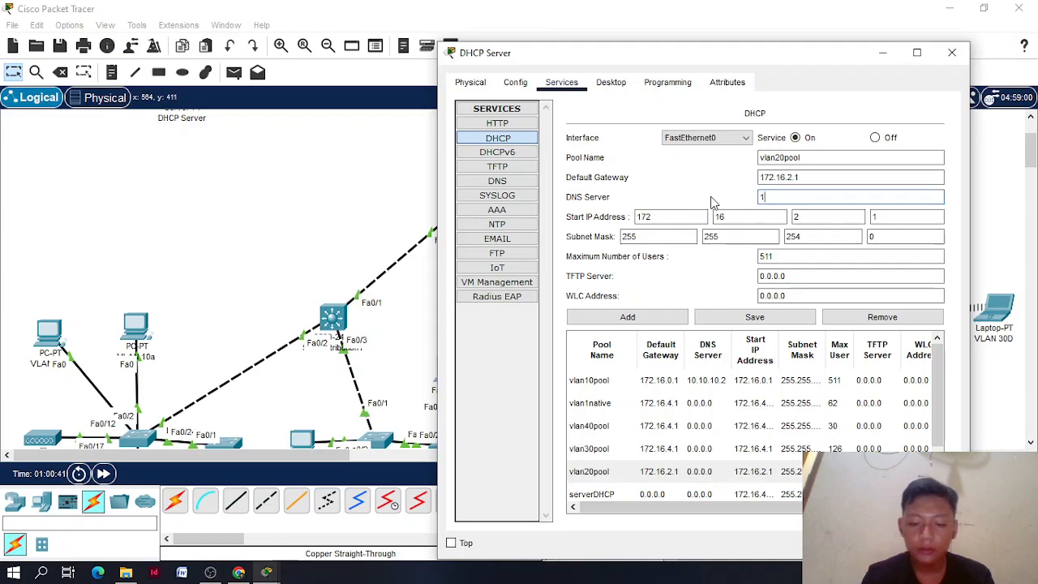
type("0.10.10.2")
key("ctrl+a")
key("ctrl+c")
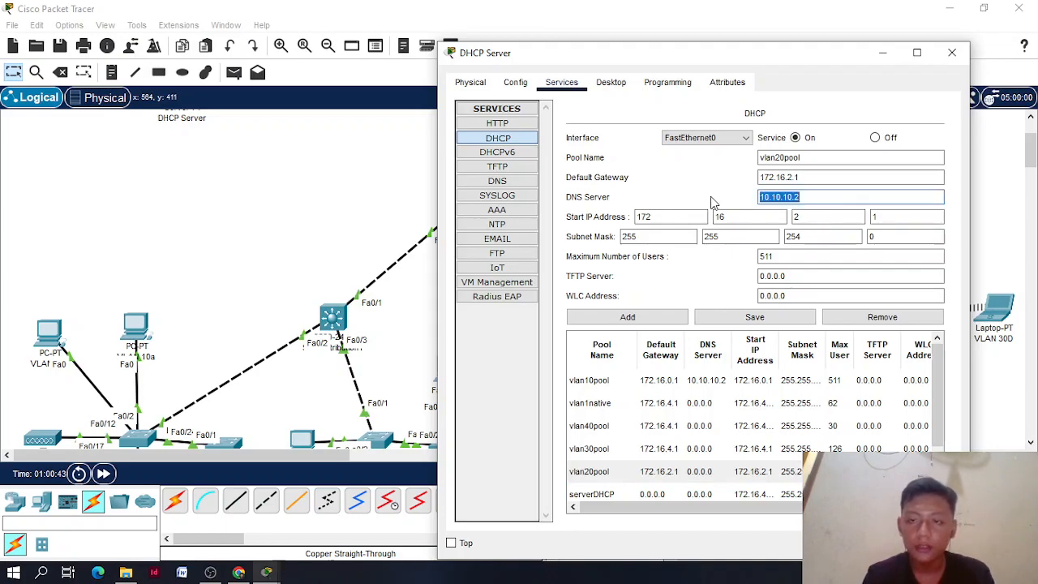
Save vlan20pool with its entered DNS server, and set the DNS server of vlan30pool to 10.10.10.2 and save it
left_click(736, 316)
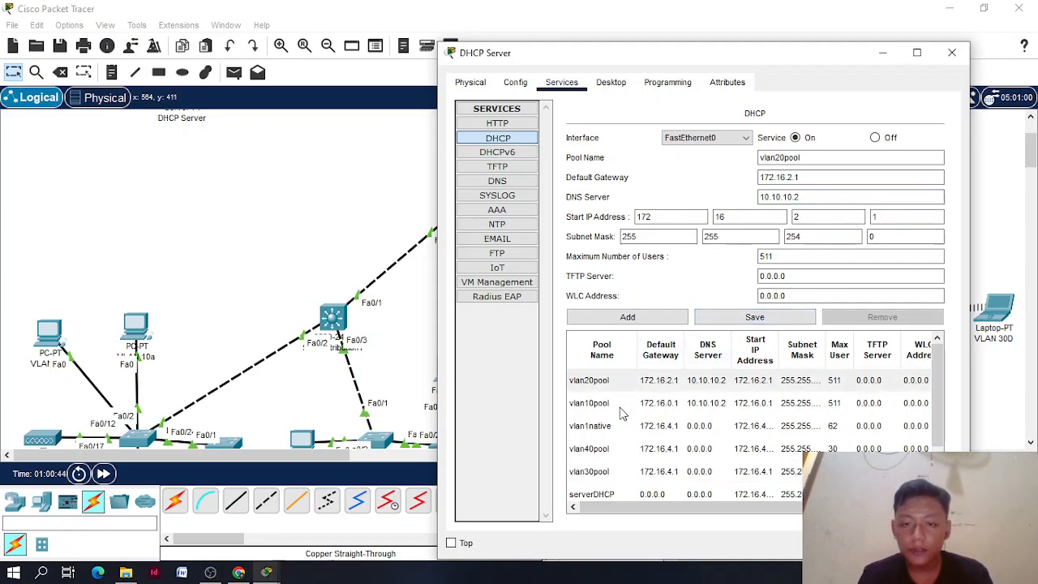
left_click(603, 471)
left_click(803, 197)
key("ctrl+a")
key("ctrl+v")
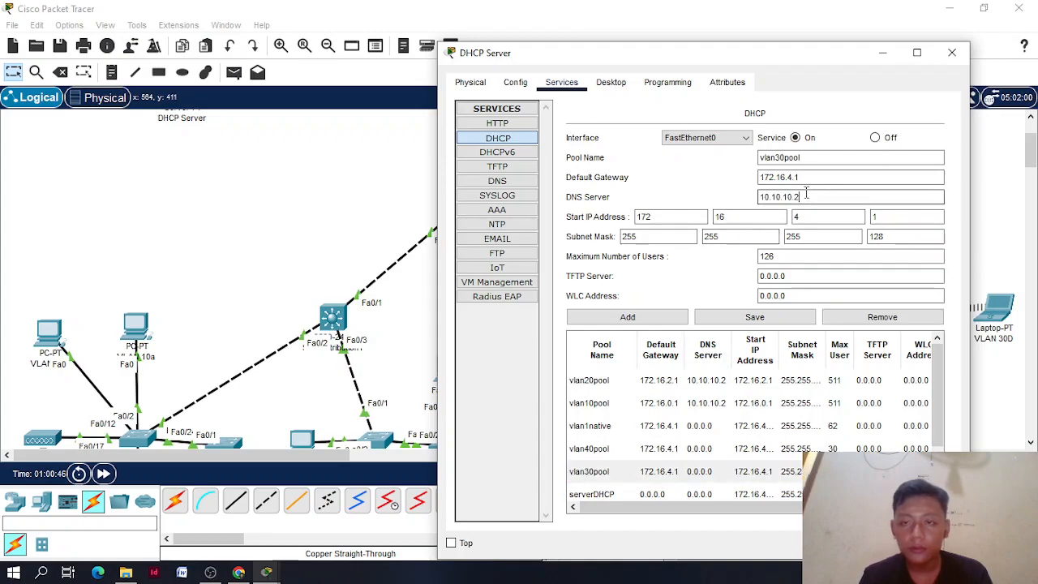
left_click(699, 322)
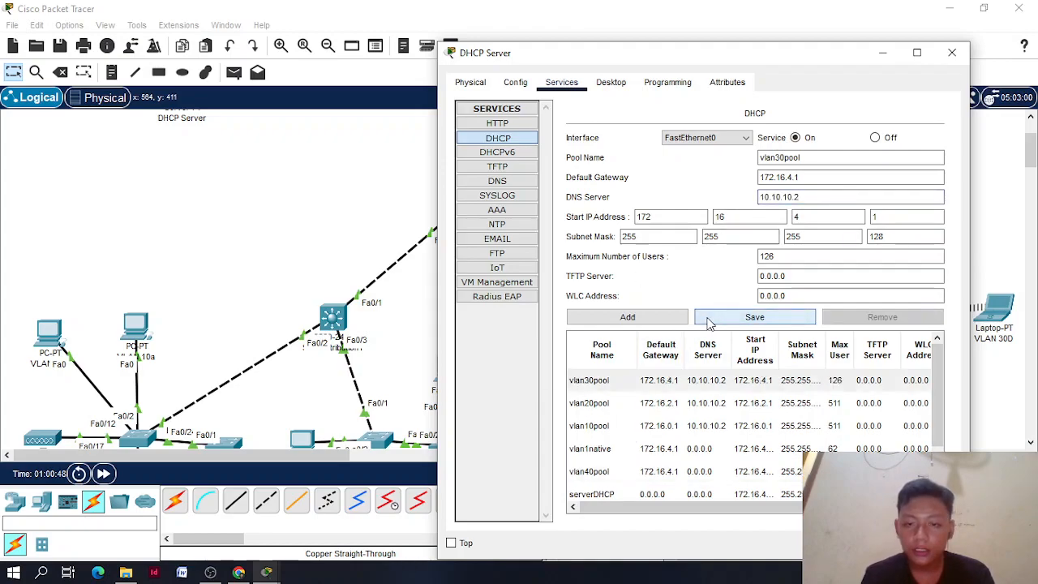
Set the DNS server of the DHCP pool vlan40pool to 10.10.10.2 and save the pool
left_click(636, 470)
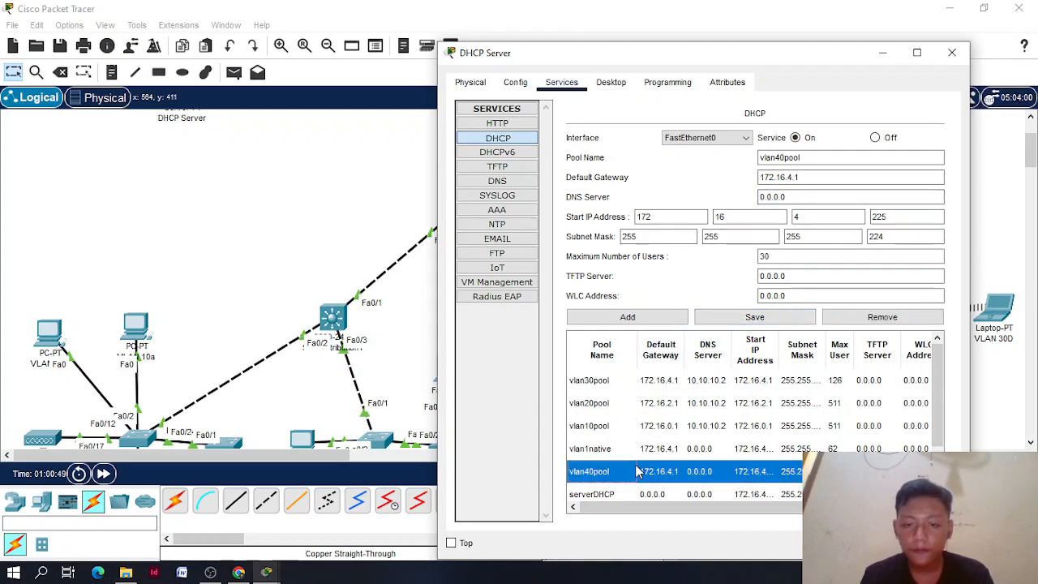
left_click(823, 196)
key("ctrl+a")
key("ctrl+v")
left_click(725, 318)
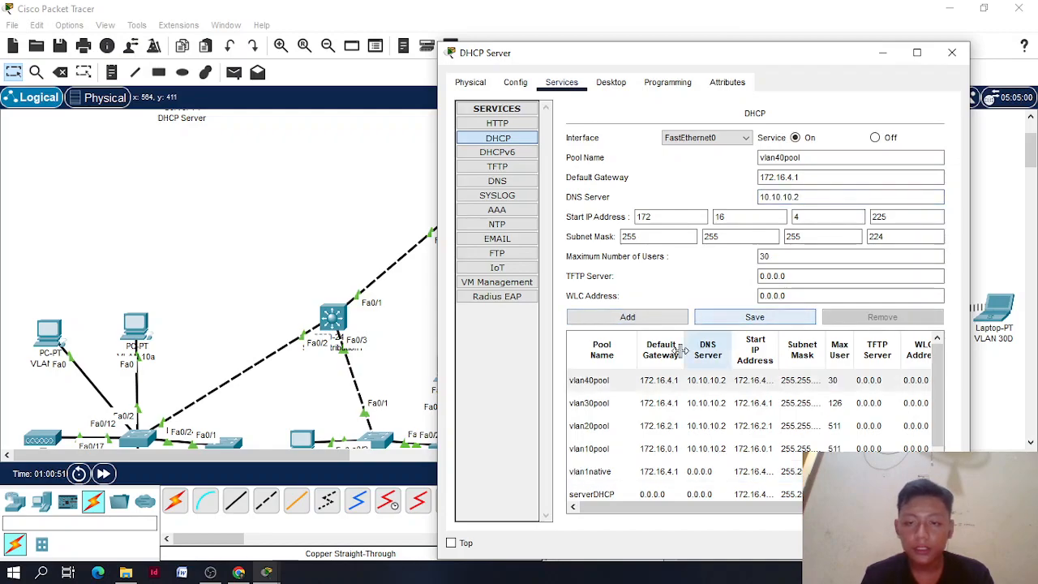
Set the DNS server of the DHCP pool vlan1native to 10.10.10.2, save it, and close the DHCP Server window
left_click(636, 471)
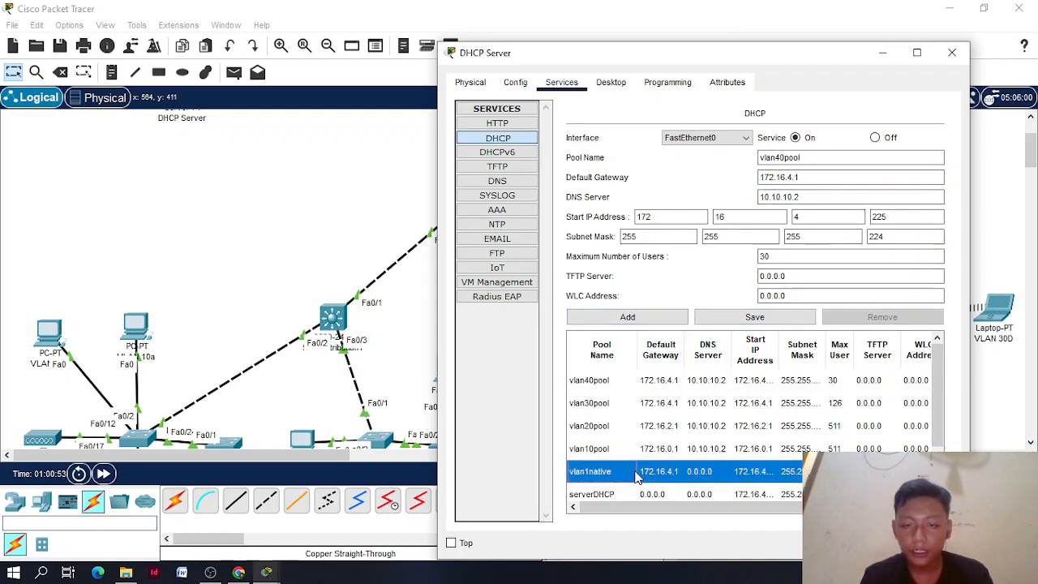
left_click(835, 197)
key("ctrl+a")
key("ctrl+v")
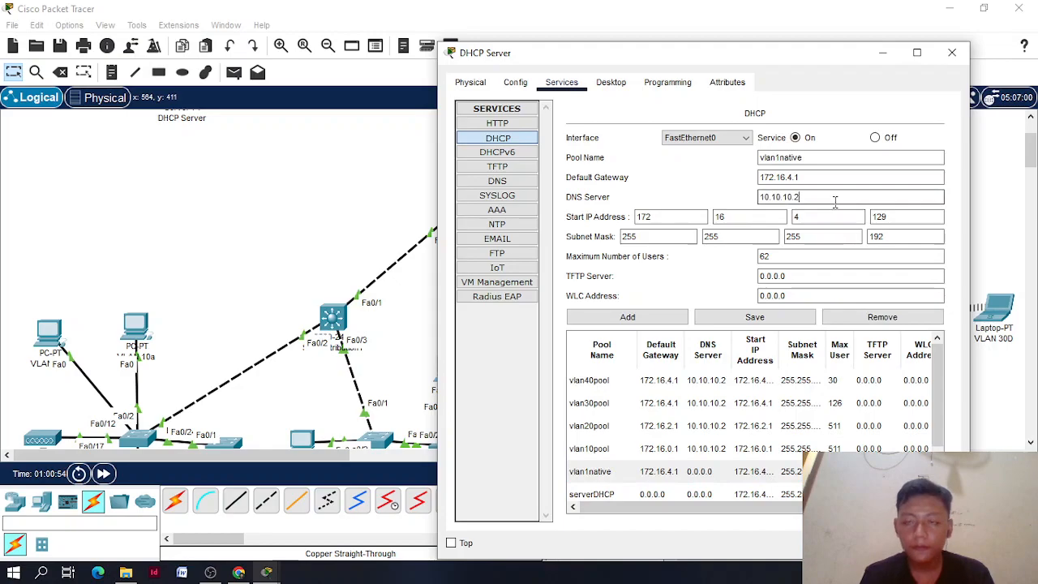
left_click(714, 321)
scroll(670, 384, "down", 1)
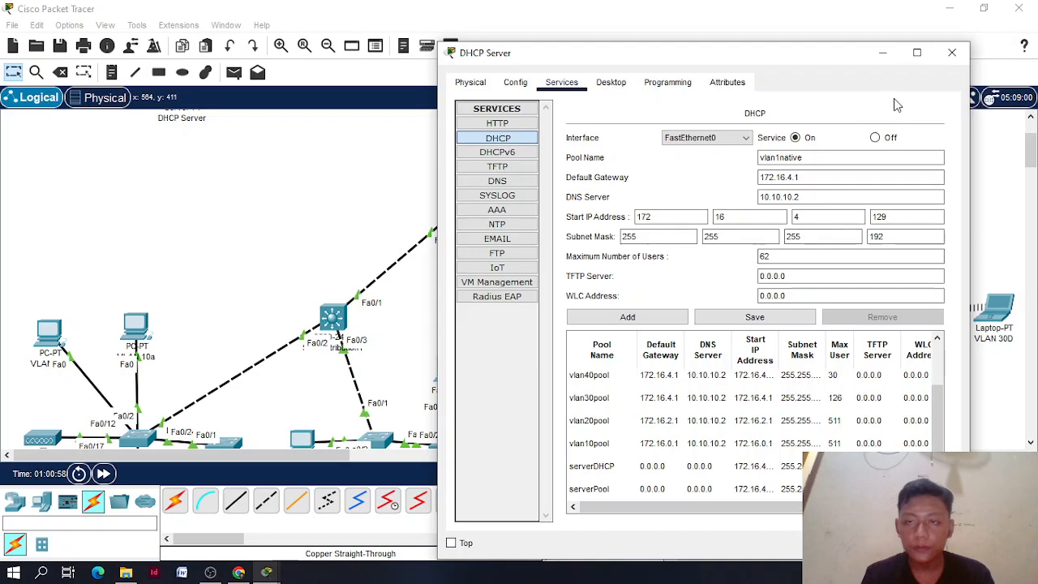
left_click(952, 52)
Renew the VLAN 10a PC's IP configuration by switching it to static and back to DHCP
scroll(314, 249, "down", 5)
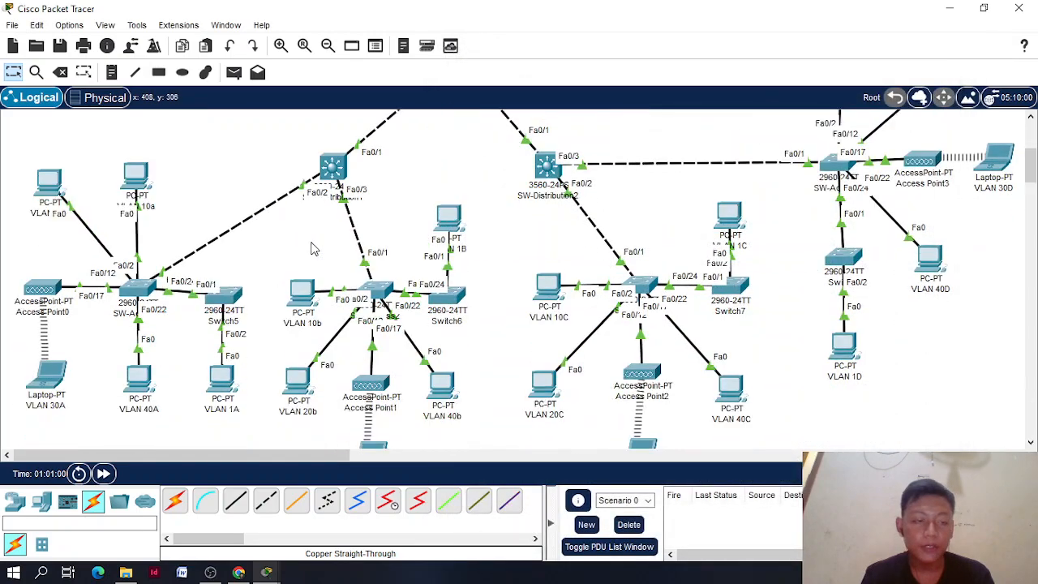
left_click(138, 180)
left_click(299, 111)
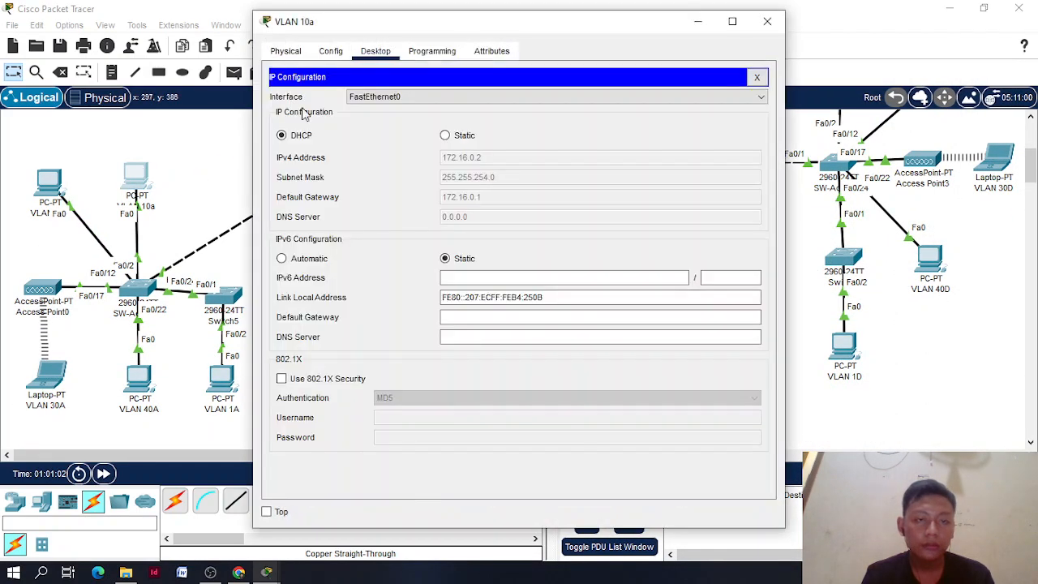
left_click(445, 136)
left_click(297, 138)
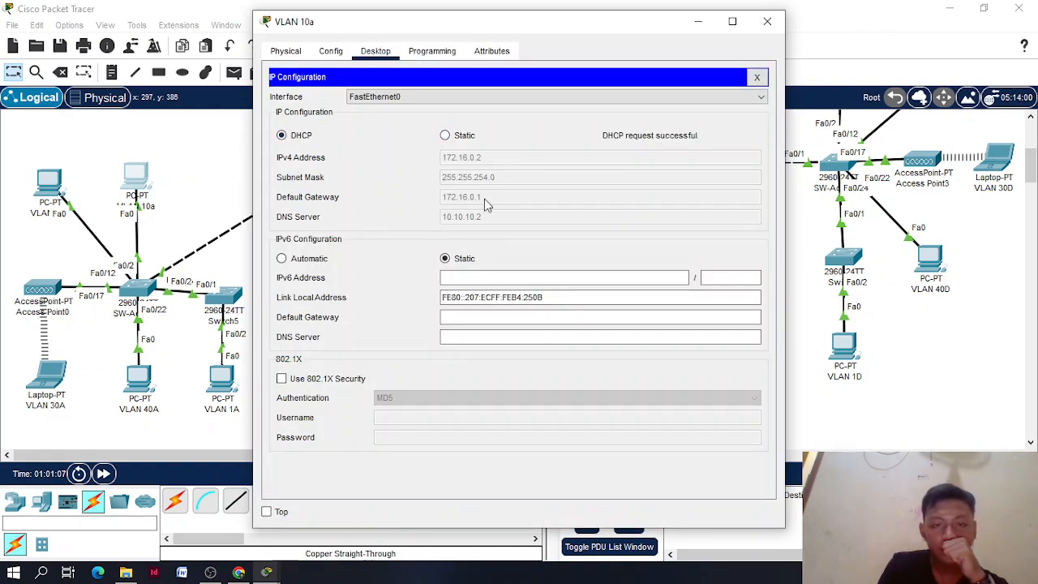
left_click(767, 21)
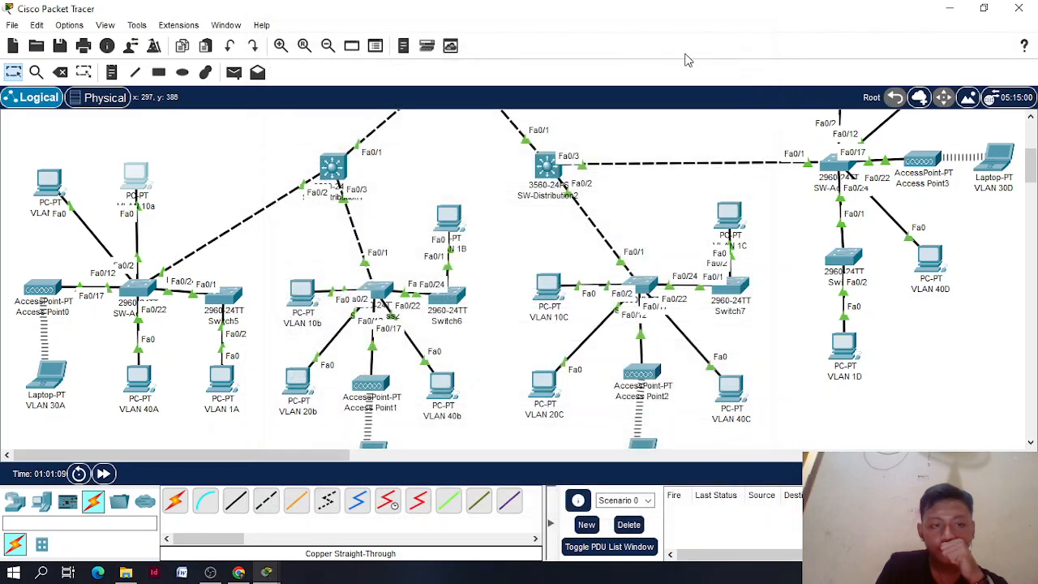
Load polinela.ac.id in the VLAN 10a PC's web browser, fast-forwarding the simulation time, and check the page
left_click(155, 177)
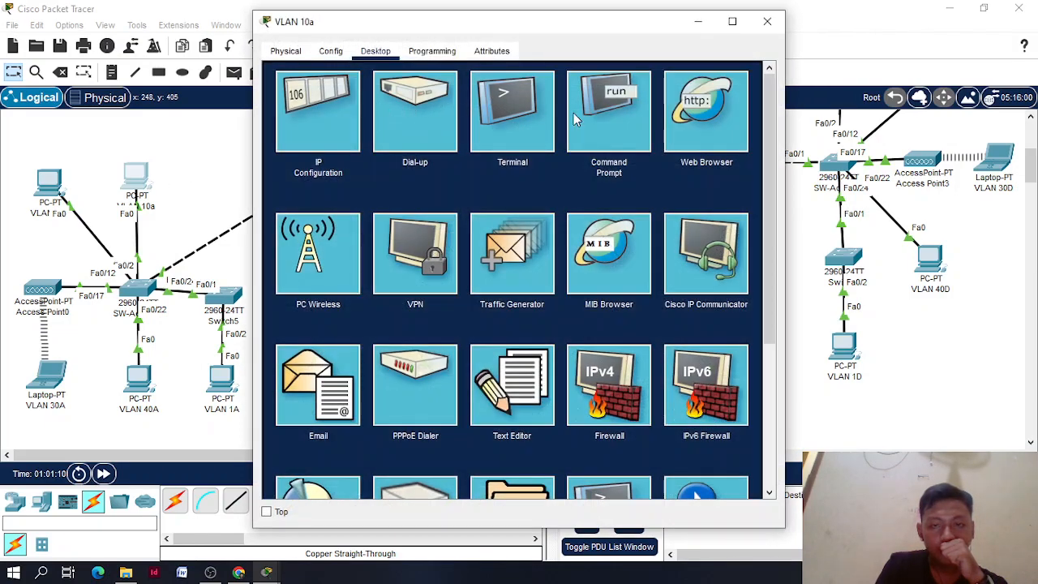
left_click(704, 112)
left_click(525, 101)
type("poline")
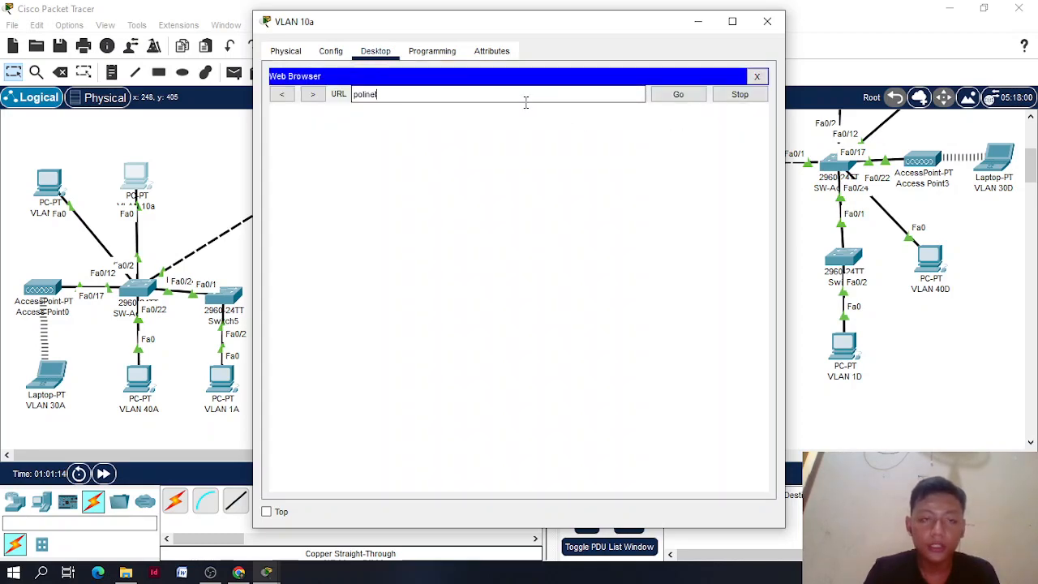
type("la.ac.id")
key("Return")
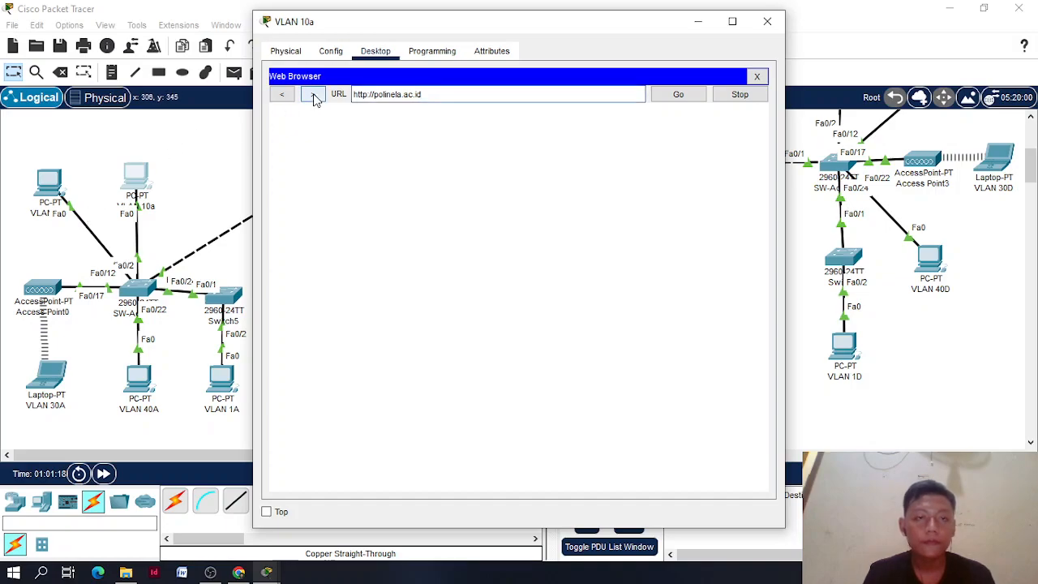
left_click(104, 477)
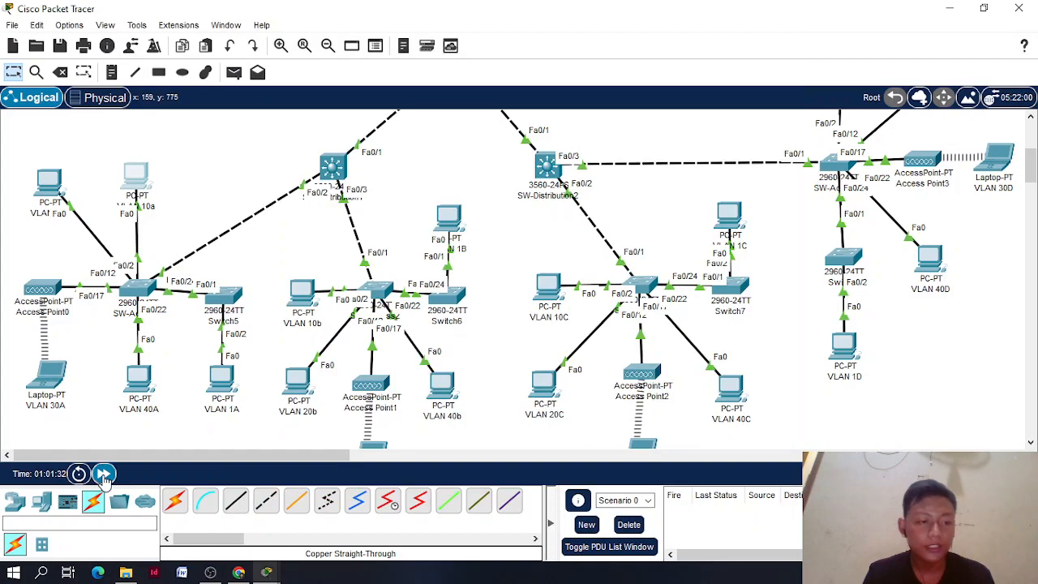
left_click(137, 180)
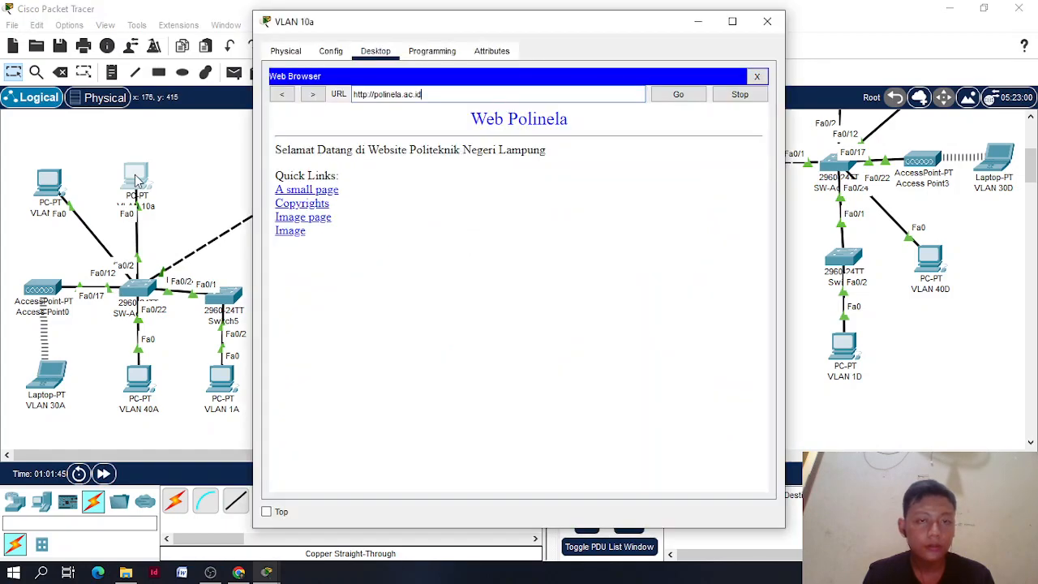
left_click(767, 21)
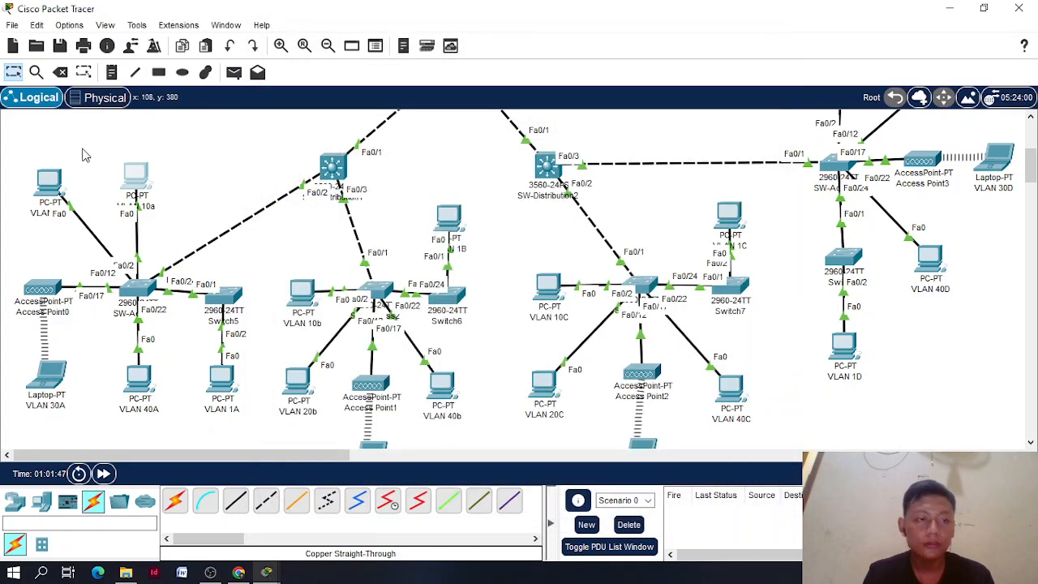
Request an IP configuration through DHCP on the VLAN 20a PC
left_click(49, 181)
left_click(355, 113)
left_click(298, 136)
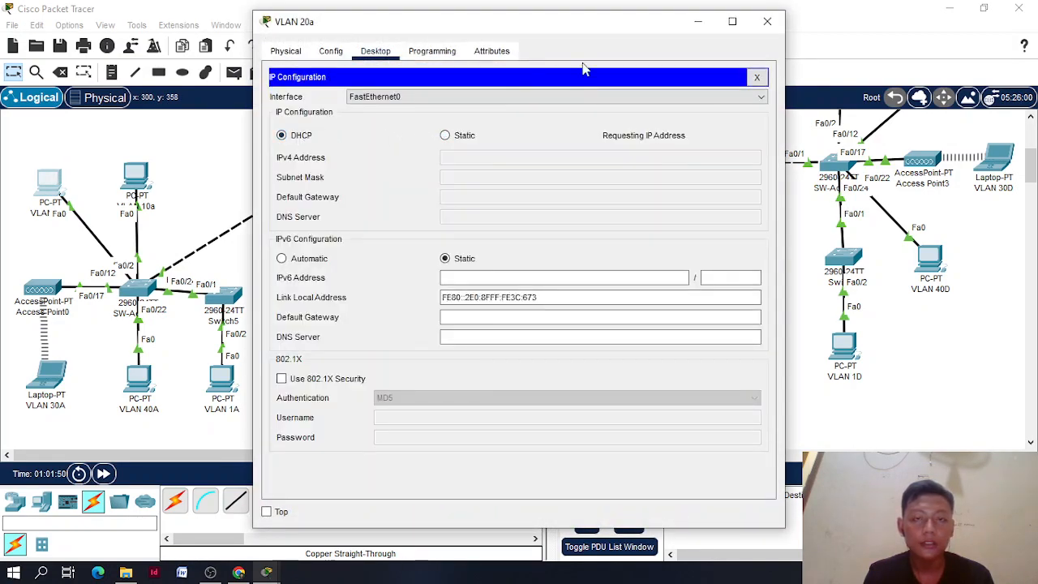
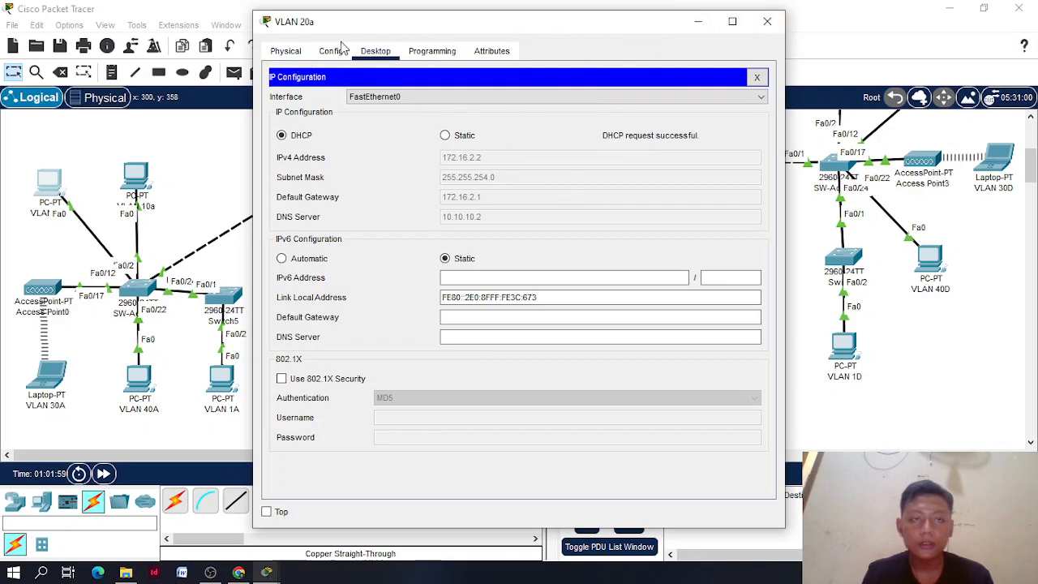
Load polinela.ac.id in the VLAN 20a PC's web browser to test name resolution, and close the device
left_click(763, 75)
left_click(723, 115)
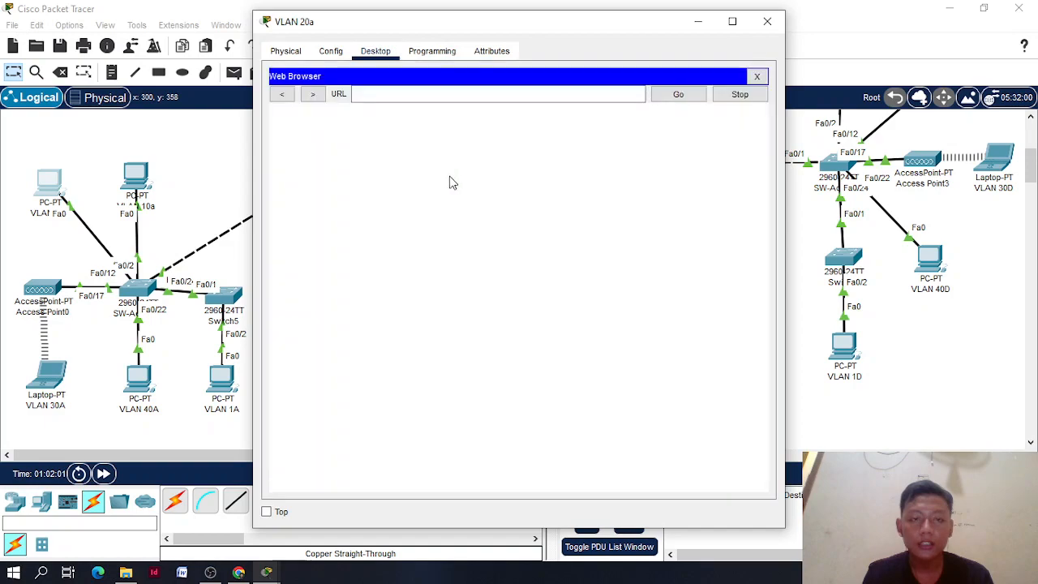
left_click(398, 98)
type("polinela")
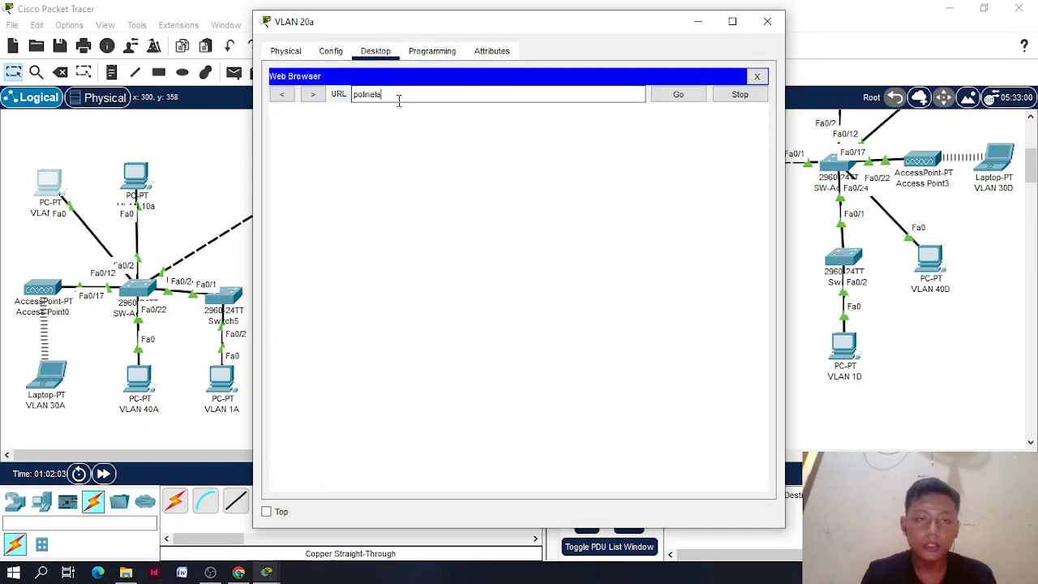
type(".ac.id")
key("Return")
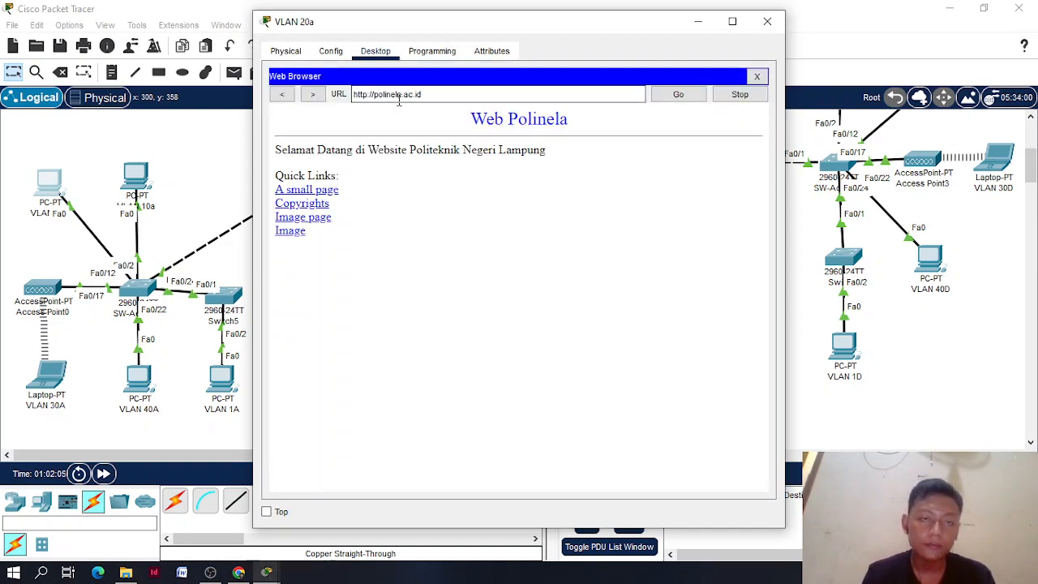
left_click(772, 17)
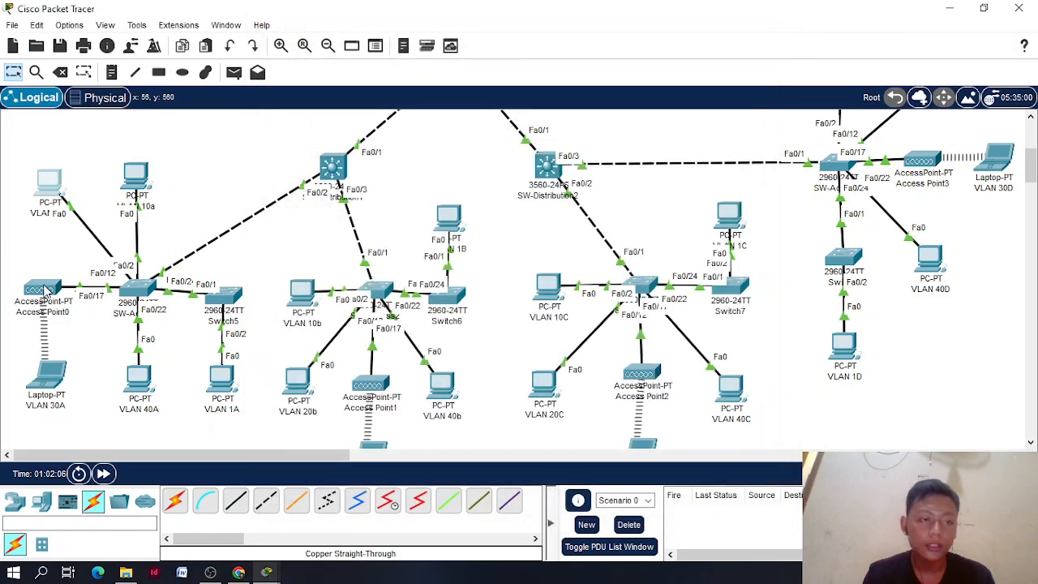
Renew the VLAN 30A laptop's Wireless0 IP configuration by switching it to static and back to DHCP
left_click(43, 288)
left_click(53, 378)
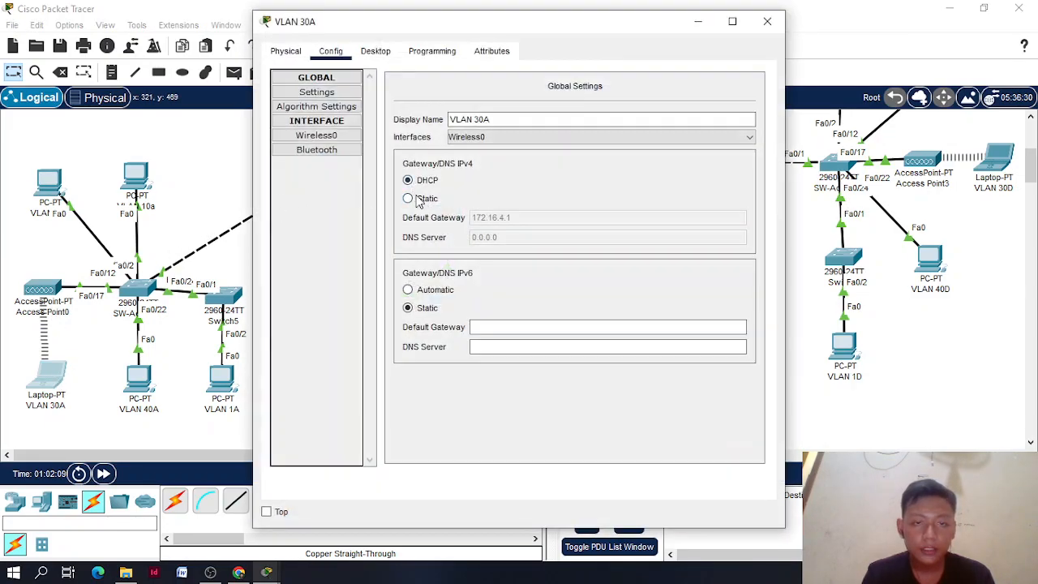
left_click(316, 135)
left_click(408, 339)
left_click(408, 326)
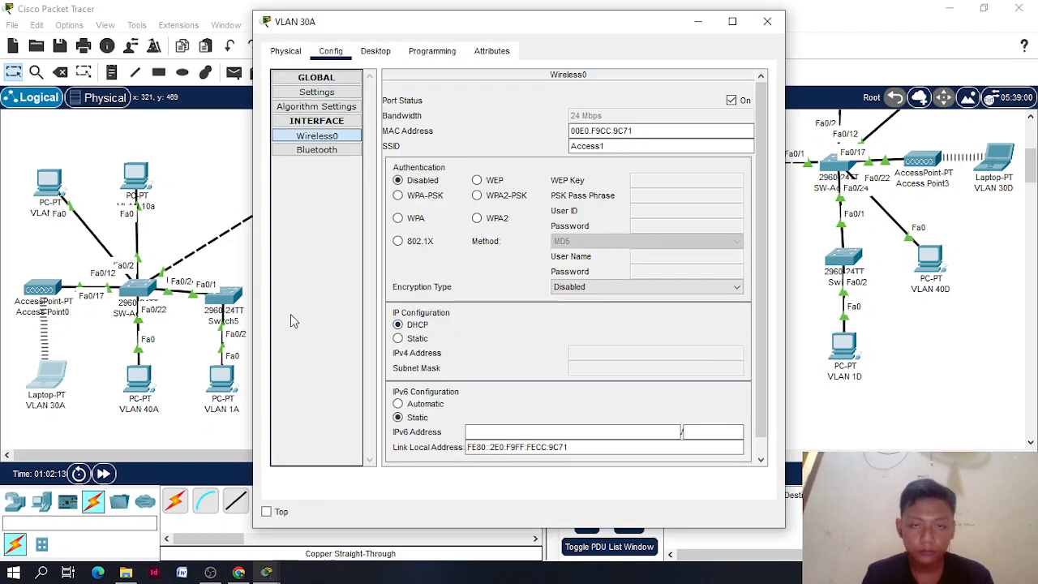
left_click(767, 21)
Renew the VLAN 40A PC's IP configuration by switching it to static and back to DHCP
left_click(136, 379)
left_click(334, 112)
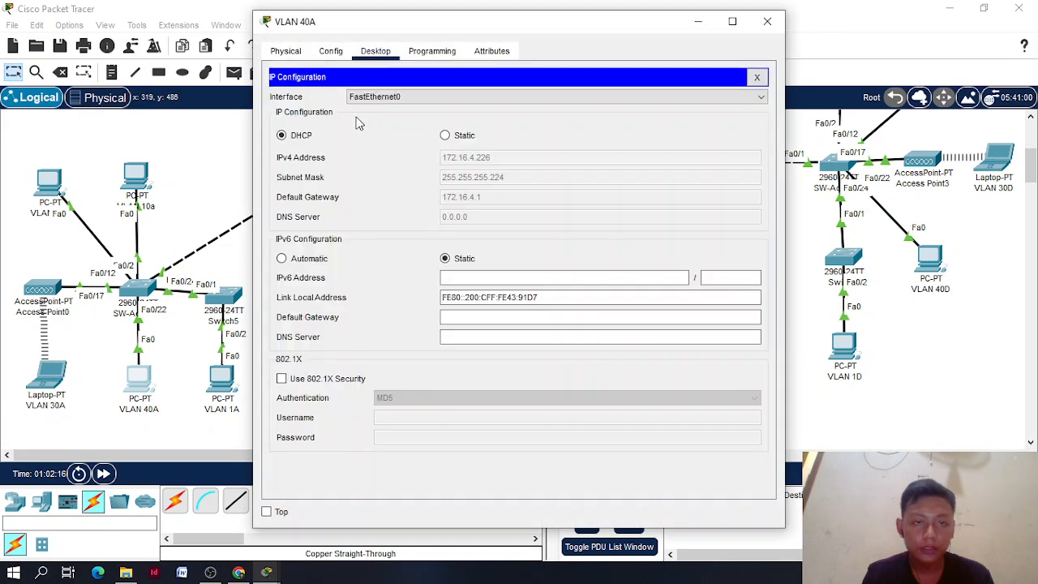
left_click(451, 135)
left_click(300, 138)
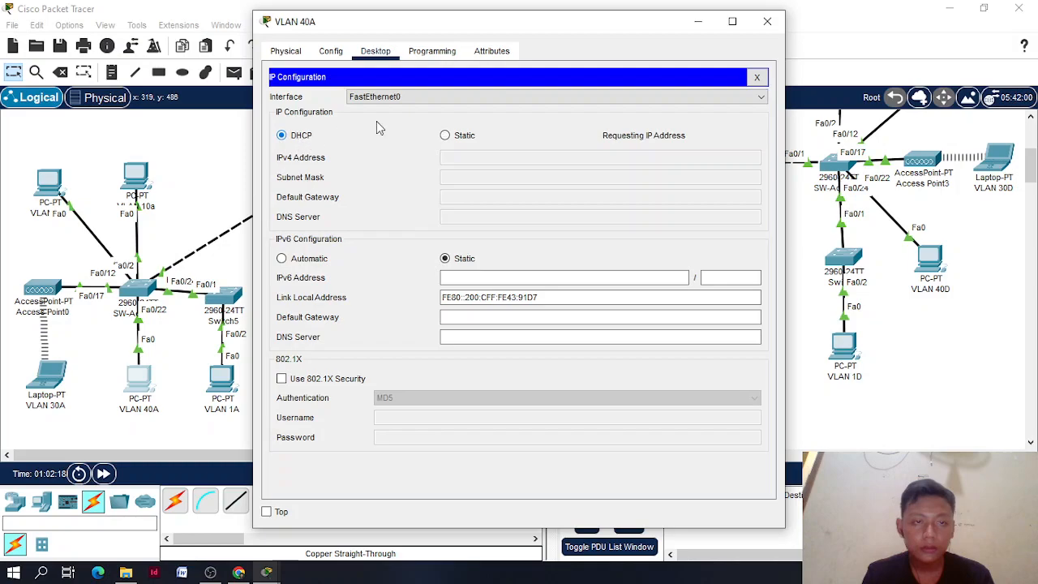
left_click(767, 21)
Renew the VLAN 1A PC's IP configuration by switching it to static and back to DHCP
left_click(221, 378)
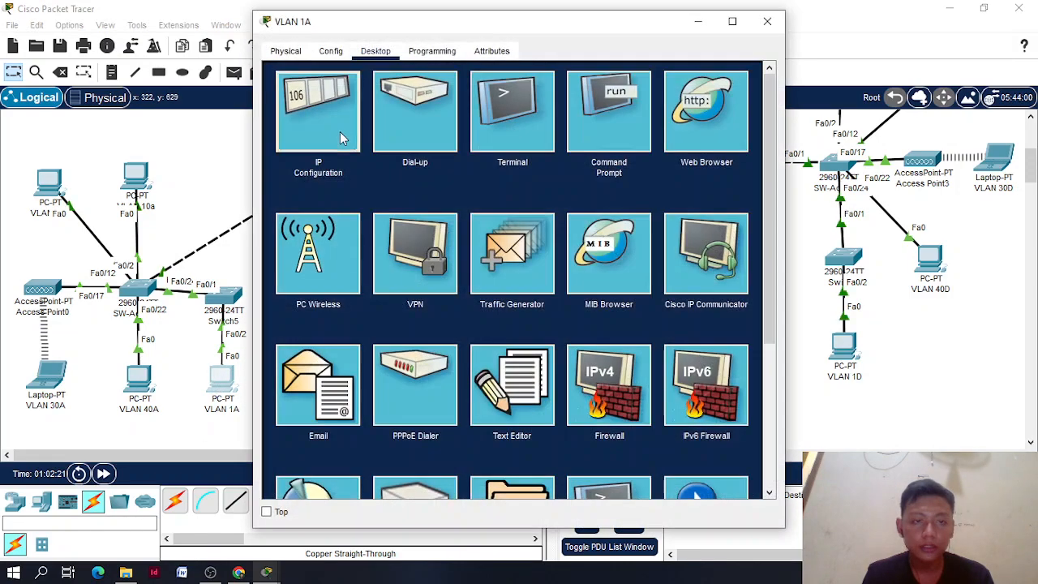
left_click(339, 137)
left_click(453, 136)
left_click(306, 136)
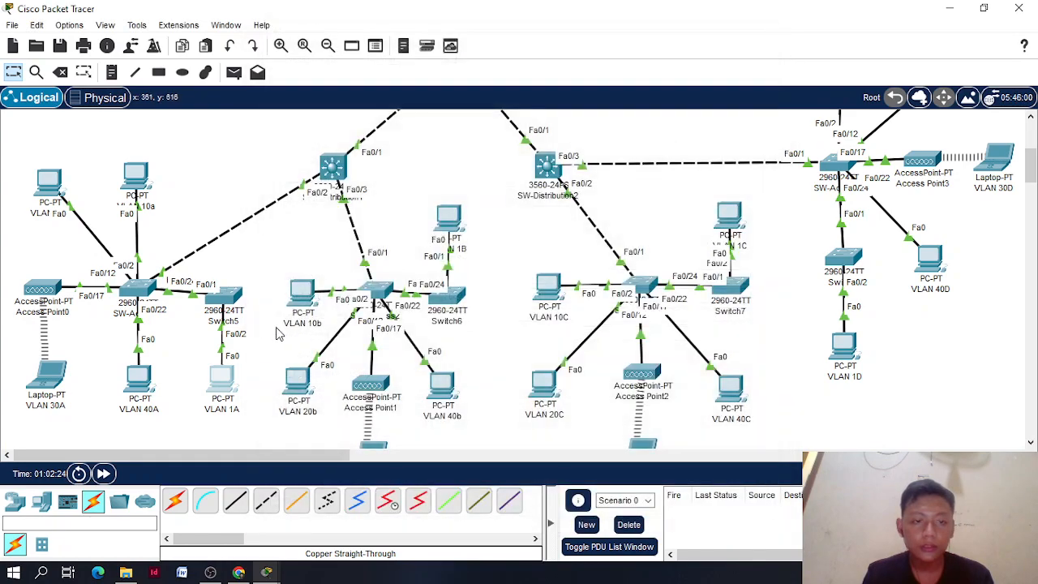
Set the VLAN 10b PC to obtain its IP configuration through DHCP
left_click(300, 294)
left_click(375, 51)
left_click(326, 88)
left_click(281, 135)
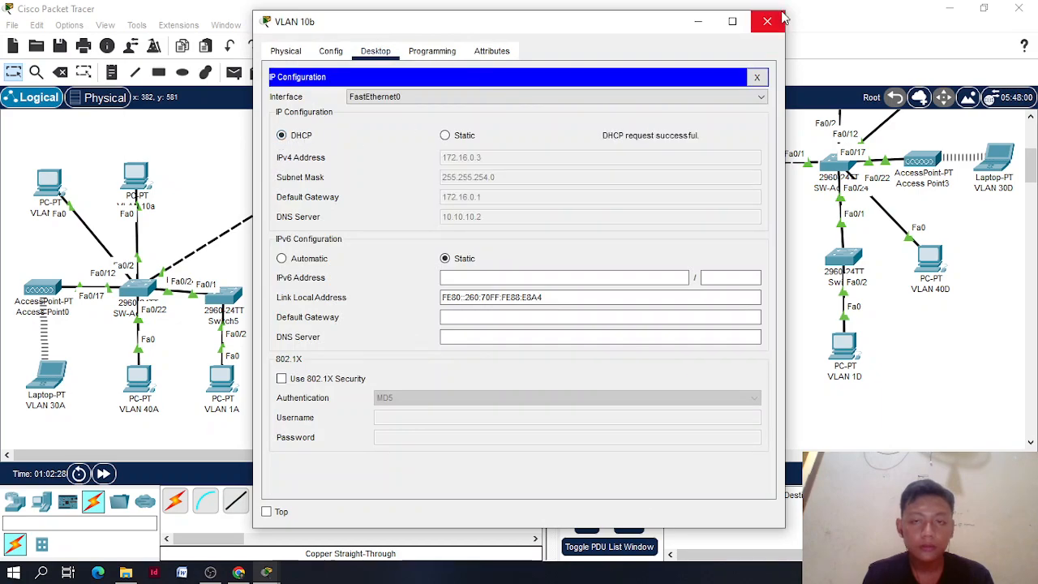
left_click(769, 21)
Set the VLAN 20b PC to obtain its IP configuration through DHCP
left_click(302, 292)
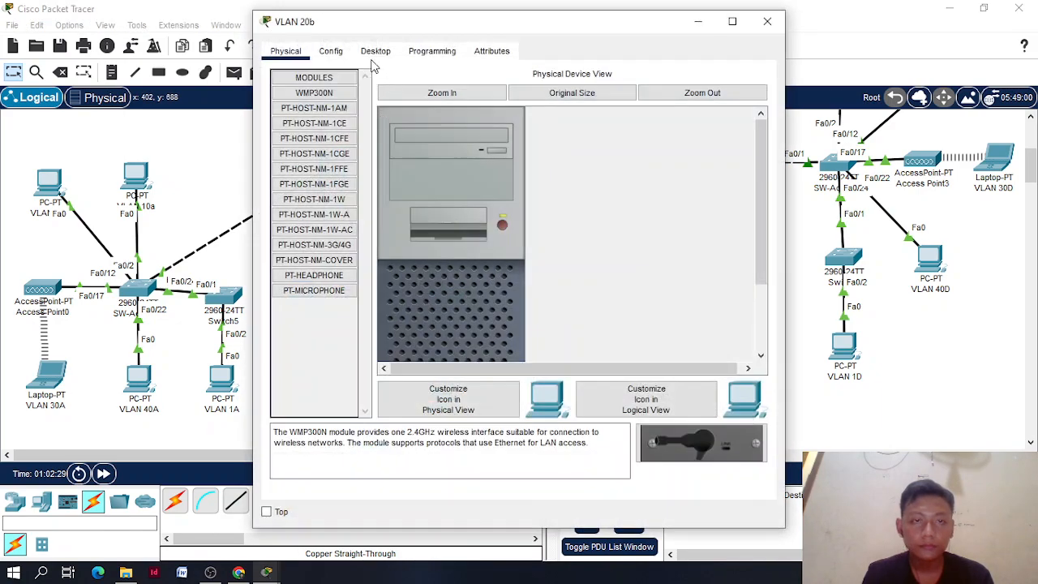
left_click(376, 51)
left_click(316, 97)
left_click(303, 137)
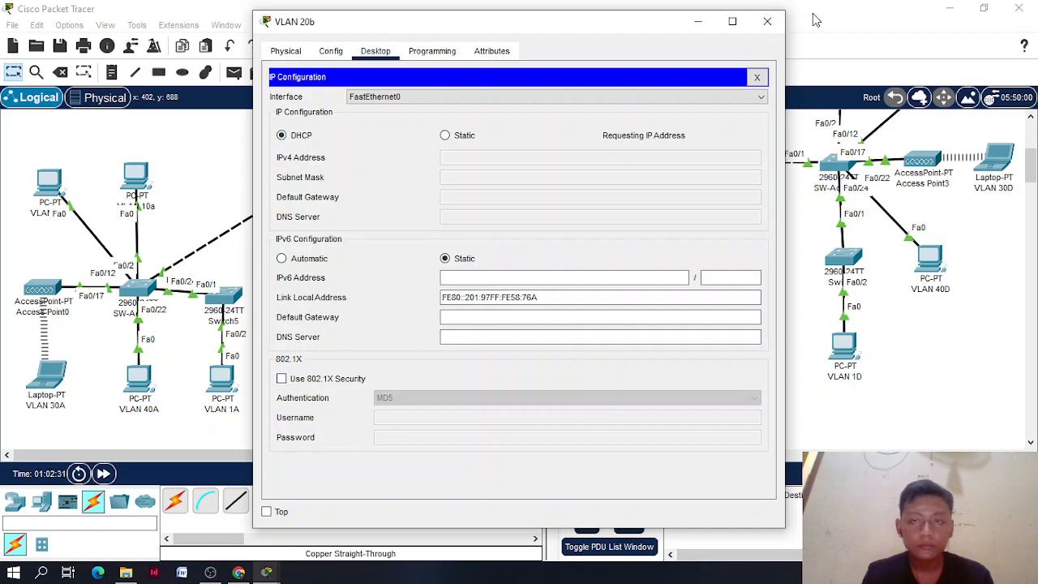
left_click(767, 21)
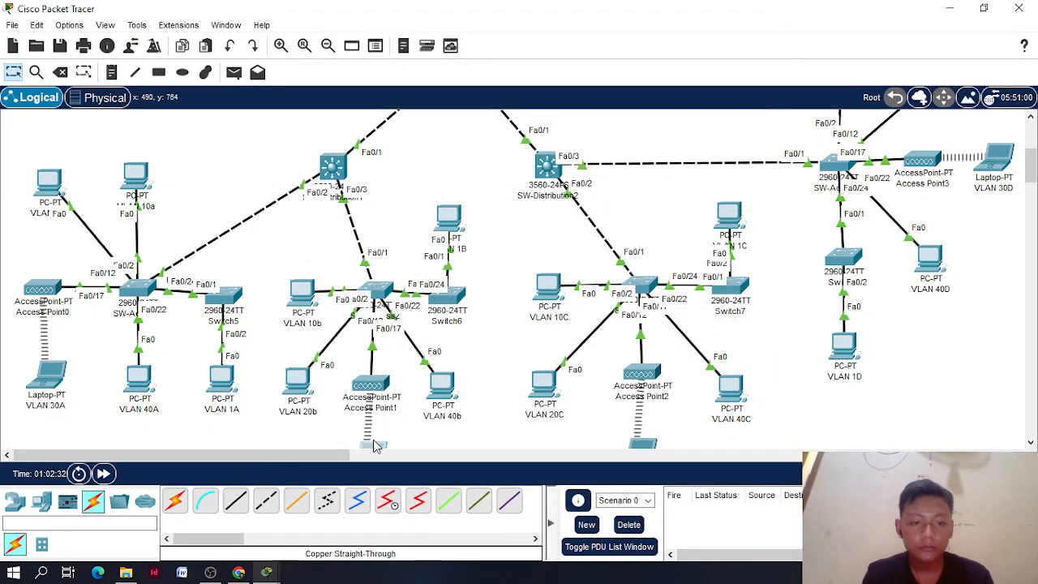
Set the VLAN 30b laptop's wireless interface to obtain its IP configuration through DHCP
left_click(373, 445)
left_click(397, 324)
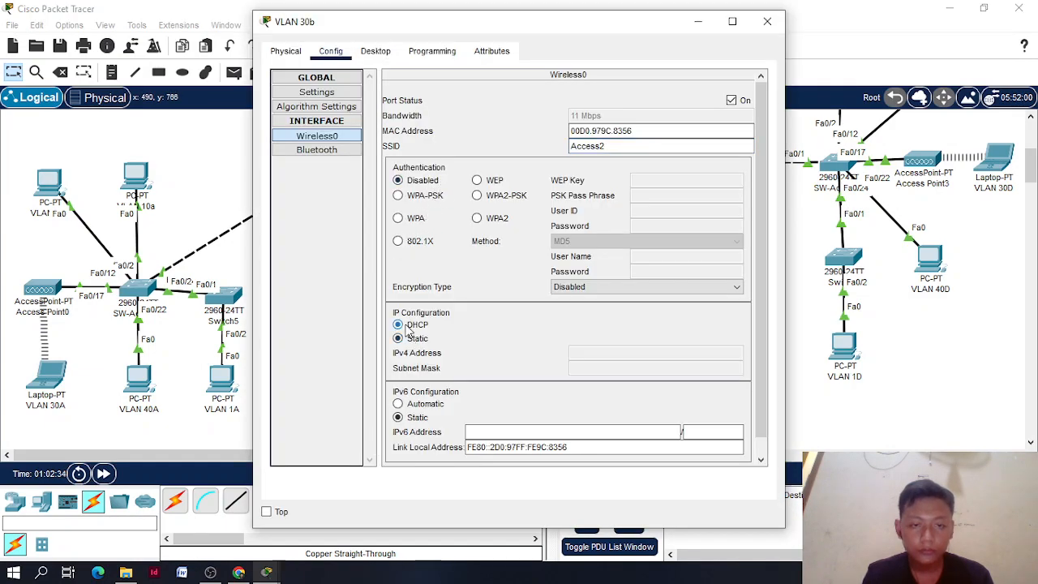
left_click(775, 22)
Set the VLAN 40b PC to obtain its IP configuration through DHCP
left_click(440, 378)
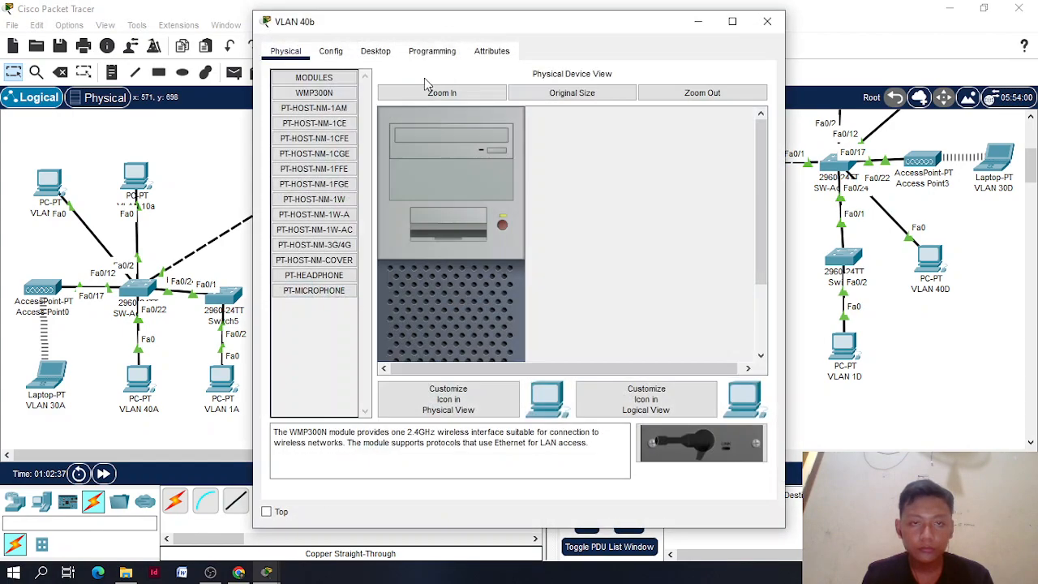
left_click(375, 50)
left_click(339, 105)
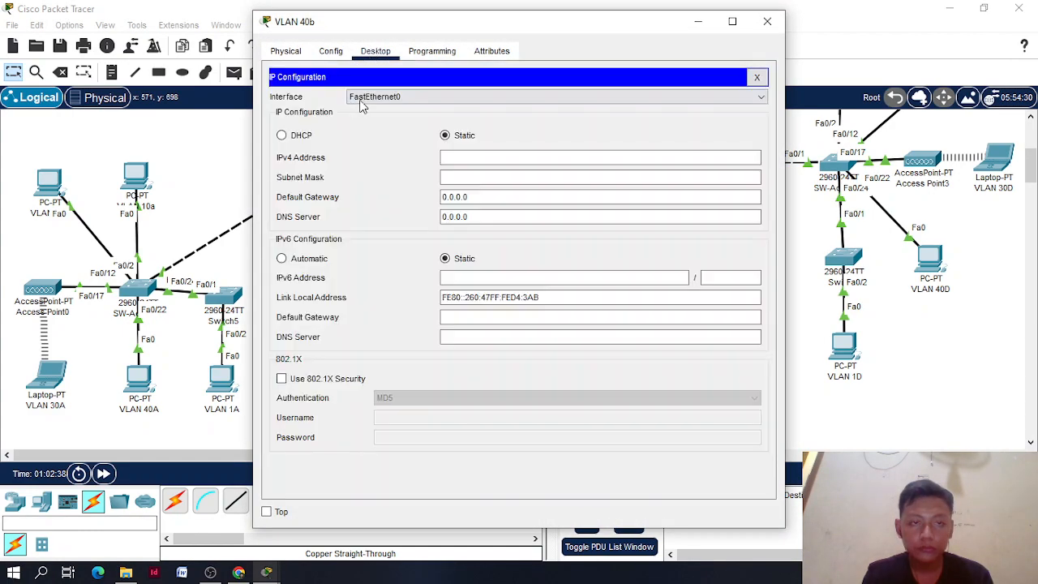
left_click(281, 135)
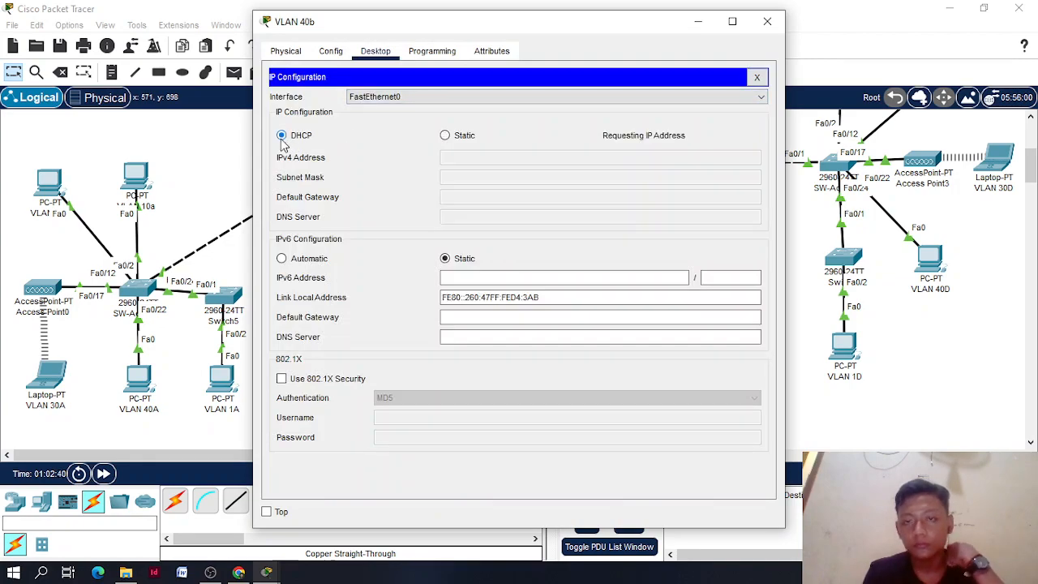
left_click(767, 21)
Set the VLAN 1B PC to obtain its IP configuration through DHCP
scroll(420, 254, "down", 1)
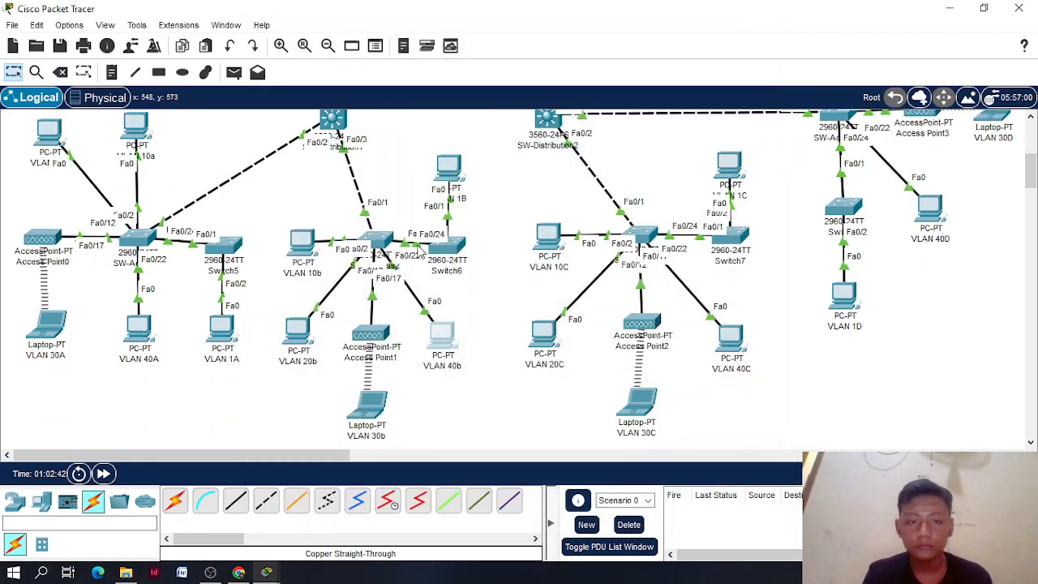
left_click(448, 172)
left_click(375, 51)
left_click(318, 97)
left_click(282, 135)
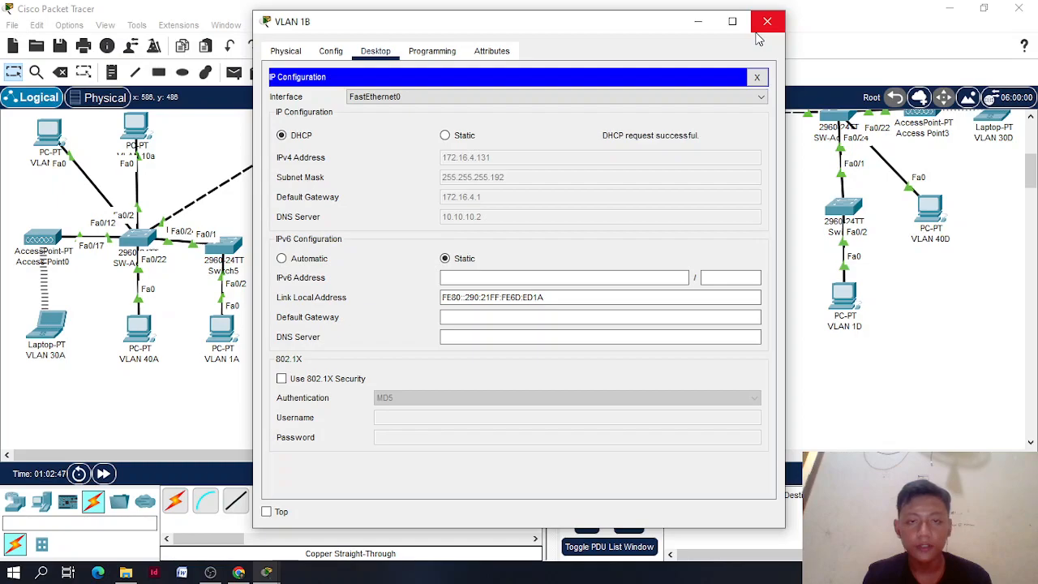
left_click(757, 32)
Set the VLAN 10C PC to obtain its IP configuration through DHCP
left_click(540, 244)
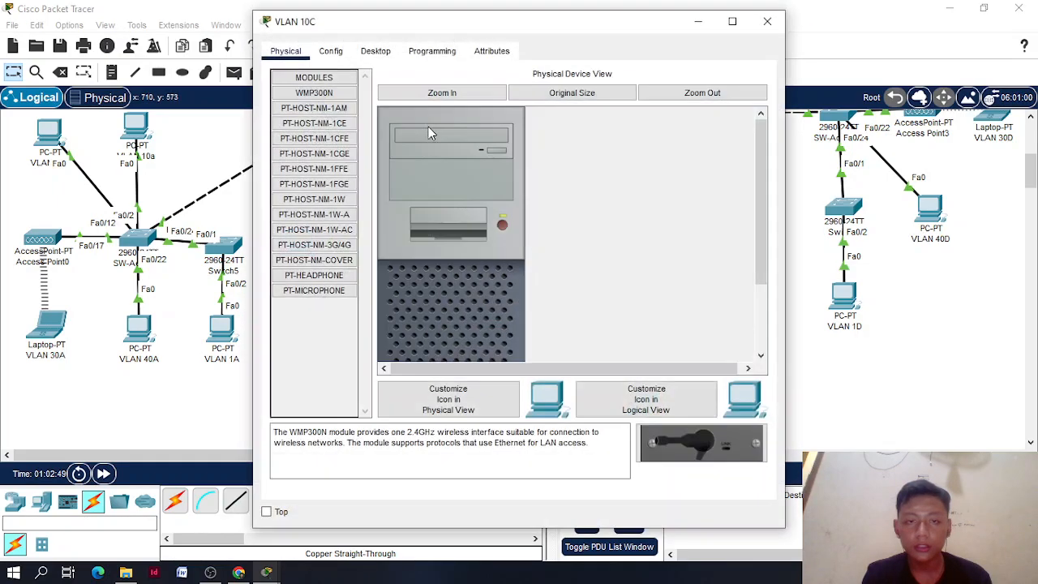
left_click(376, 50)
left_click(295, 93)
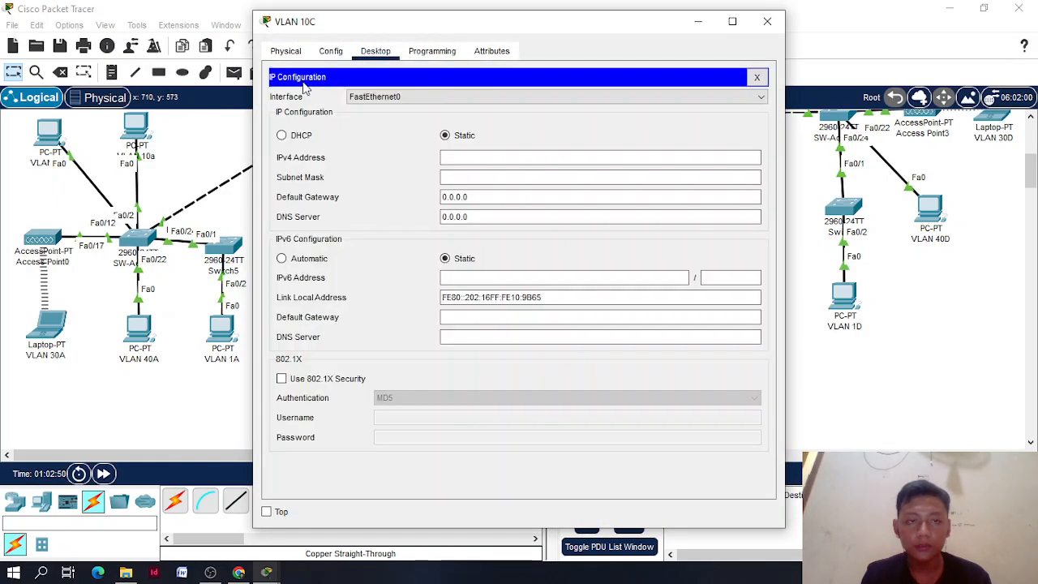
left_click(284, 135)
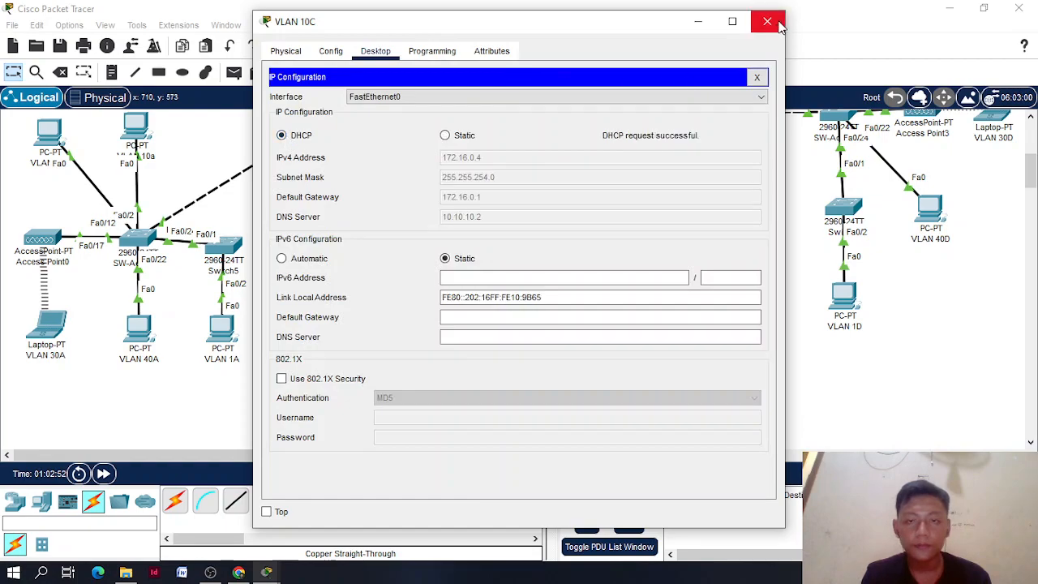
left_click(767, 22)
Set the VLAN 20C PC to obtain its IP configuration through DHCP
left_click(548, 237)
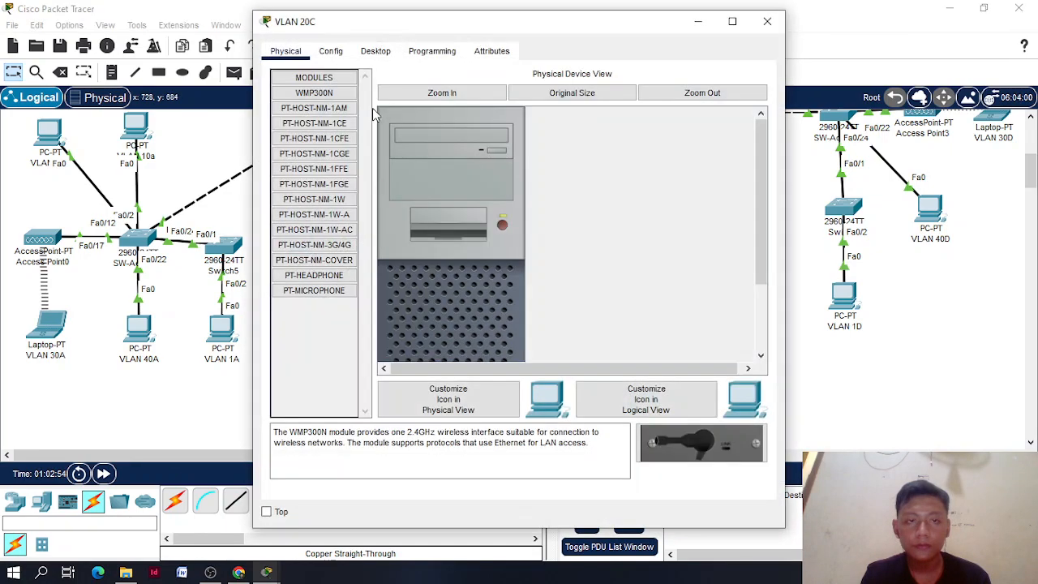
left_click(376, 50)
left_click(324, 106)
left_click(282, 135)
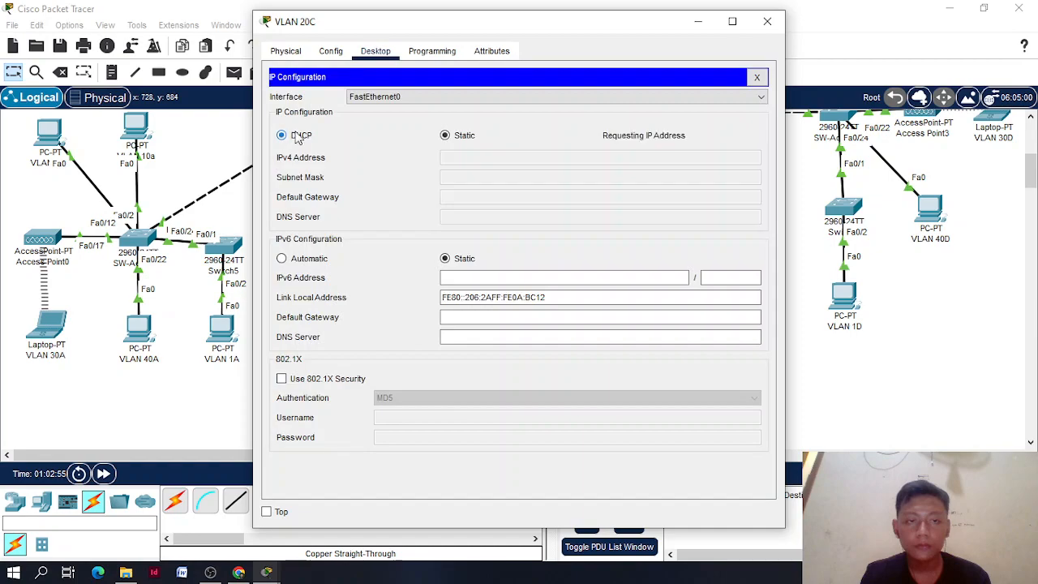
left_click(763, 20)
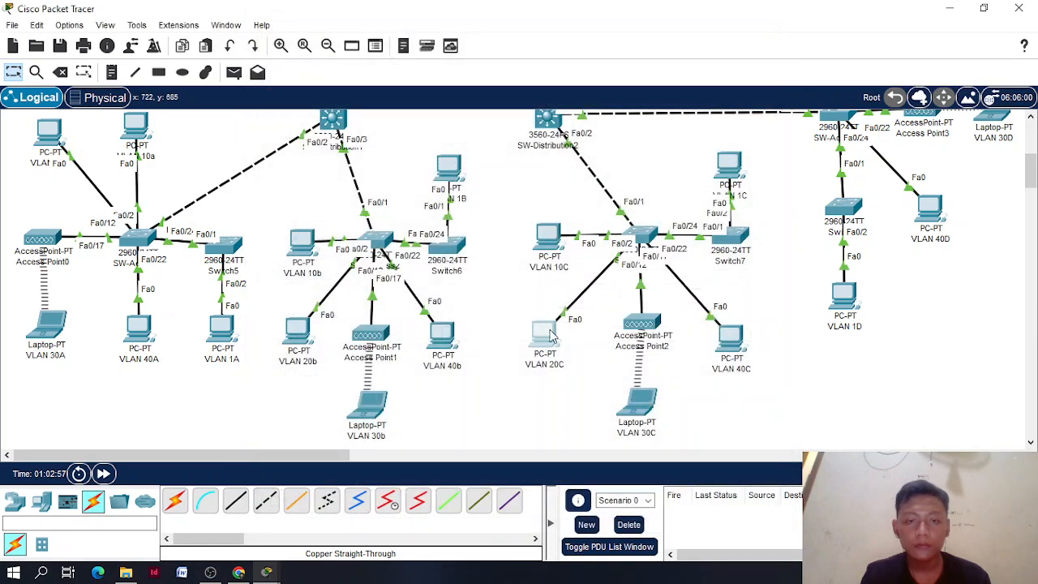
Renew the VLAN 30C laptop's IPv4 gateway and DNS settings by switching them to static and back to DHCP
left_click(637, 406)
left_click(420, 196)
left_click(417, 178)
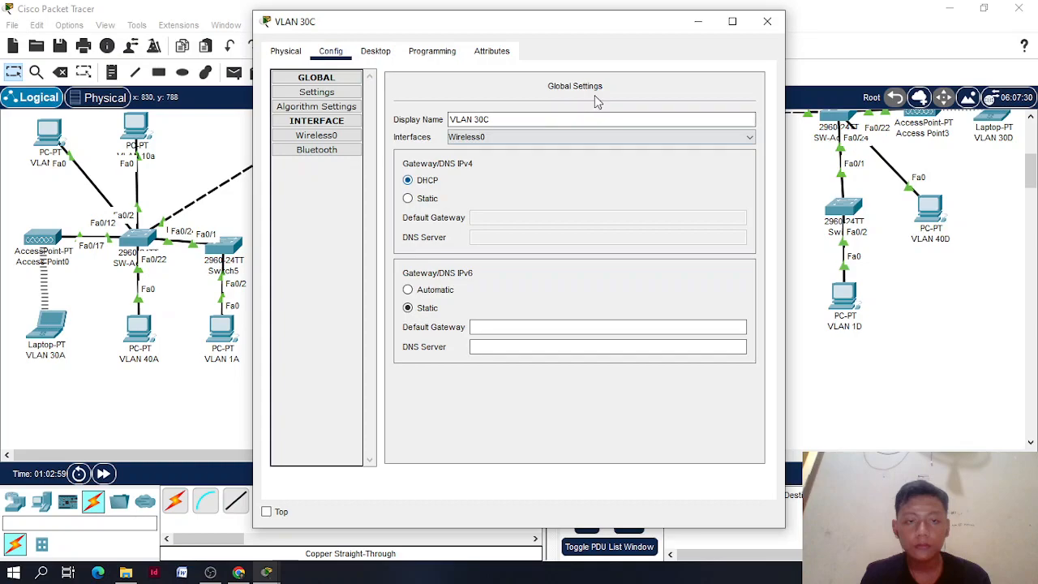
left_click(767, 22)
Set the VLAN 40C PC to obtain its IP configuration through DHCP
left_click(497, 154)
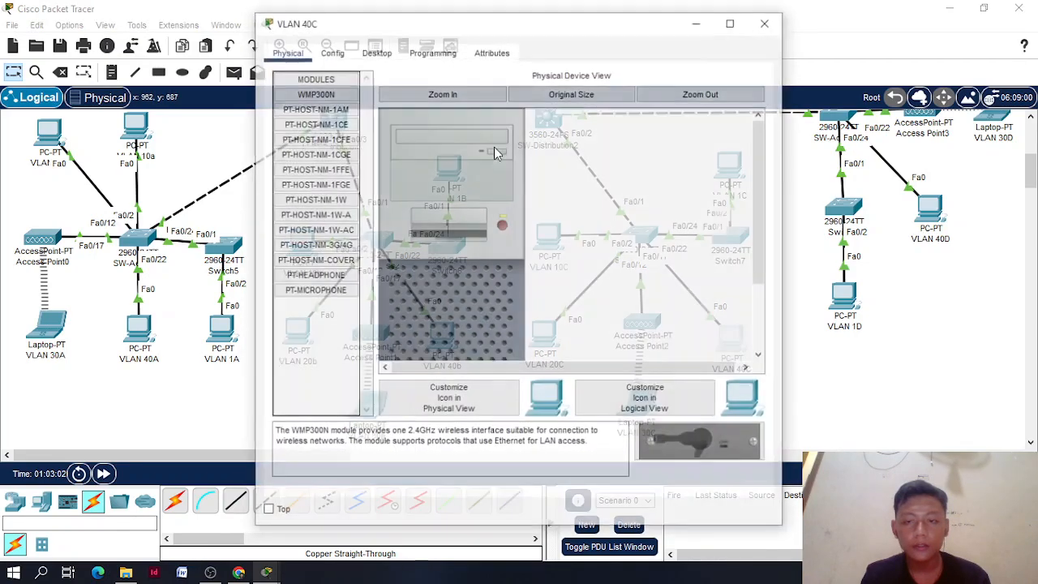
left_click(376, 52)
left_click(329, 114)
left_click(282, 134)
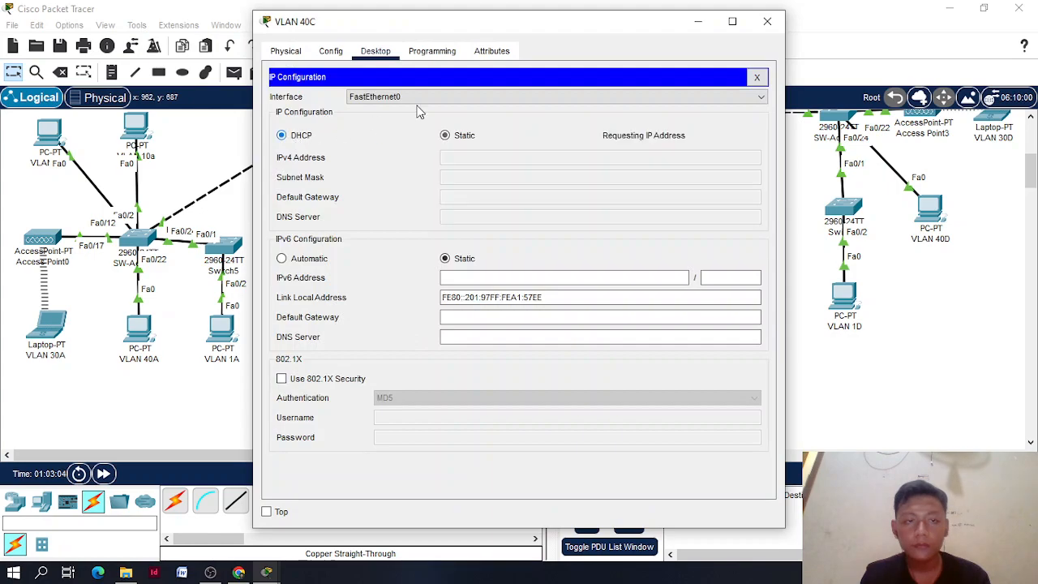
left_click(770, 24)
Set the VLAN 1C PC to obtain its IP configuration through DHCP
left_click(713, 168)
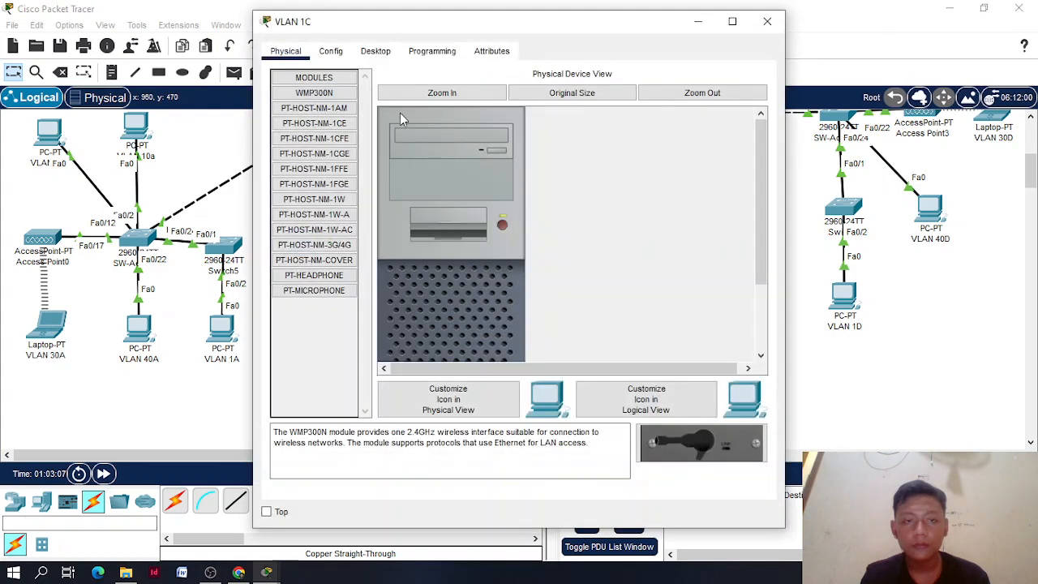
left_click(379, 52)
left_click(330, 107)
left_click(282, 134)
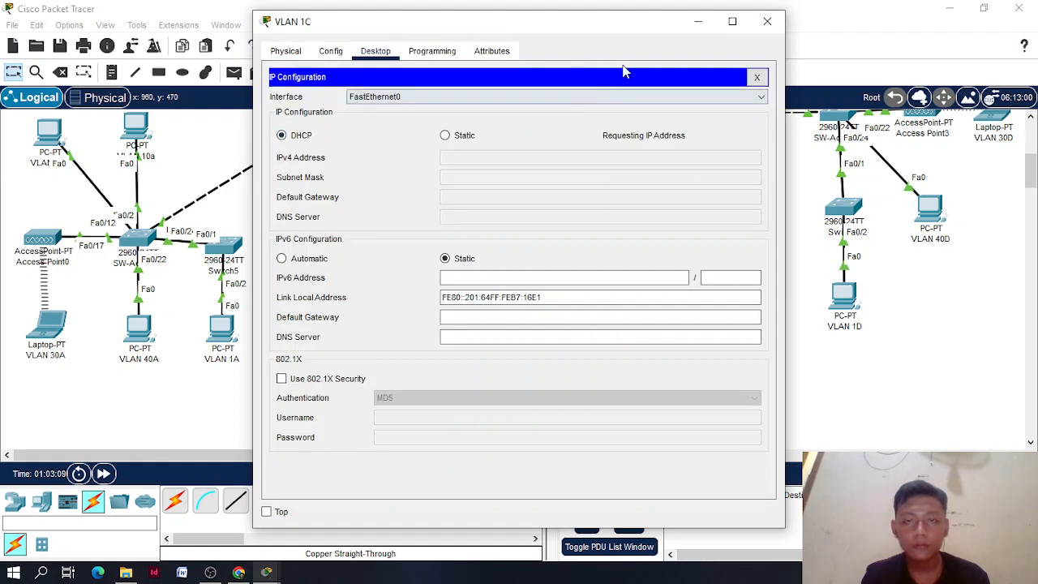
left_click(767, 21)
Set the VLAN 10D PC to obtain its IP configuration through DHCP
scroll(763, 264, "up", 3)
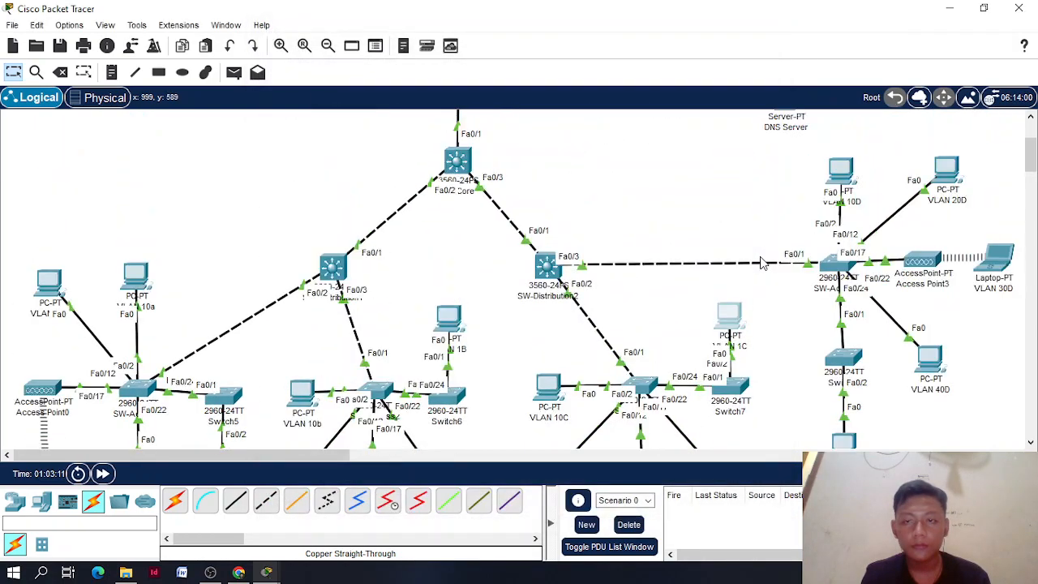
scroll(762, 263, "up", 1)
left_click(841, 218)
left_click(375, 51)
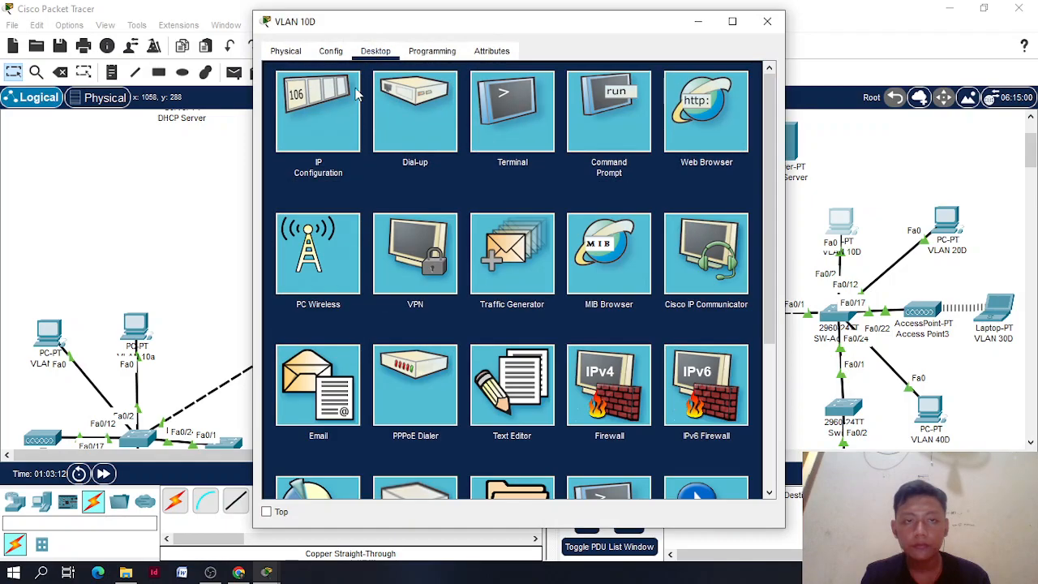
left_click(350, 101)
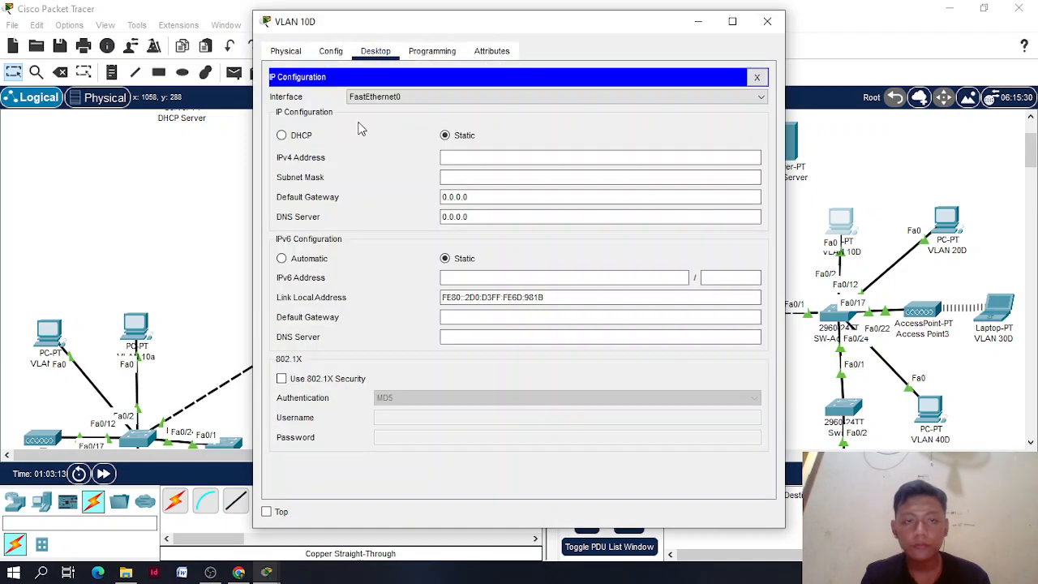
left_click(281, 136)
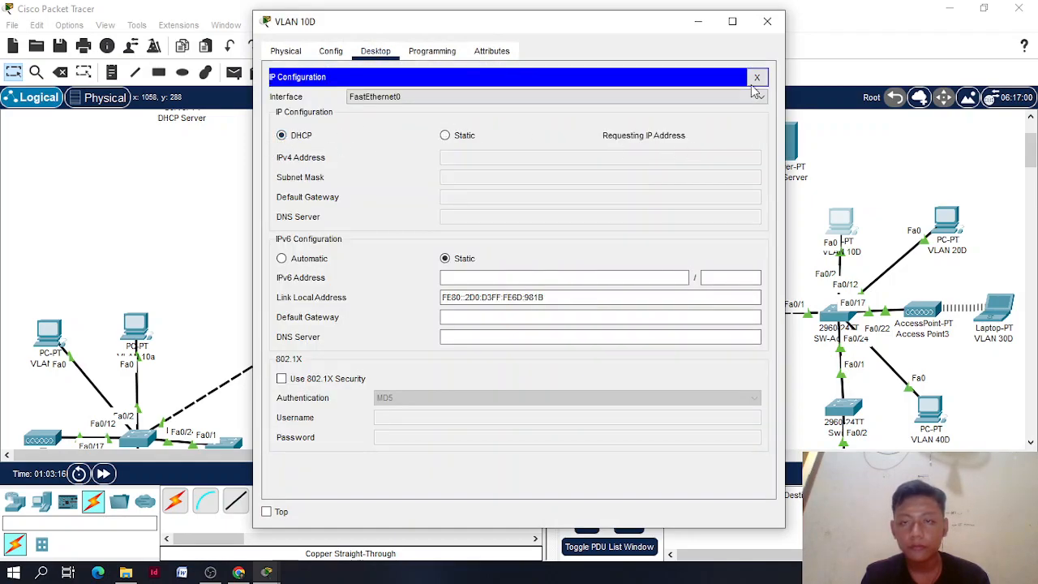
left_click(766, 21)
Set the VLAN 20D PC to obtain its IP configuration through DHCP
left_click(946, 218)
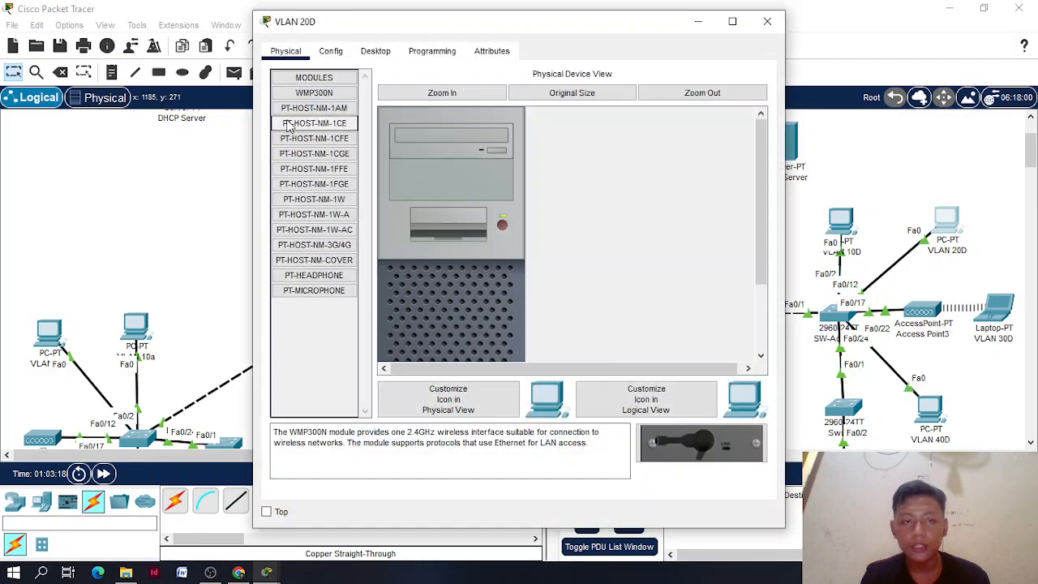
left_click(330, 51)
left_click(375, 50)
left_click(320, 113)
left_click(302, 136)
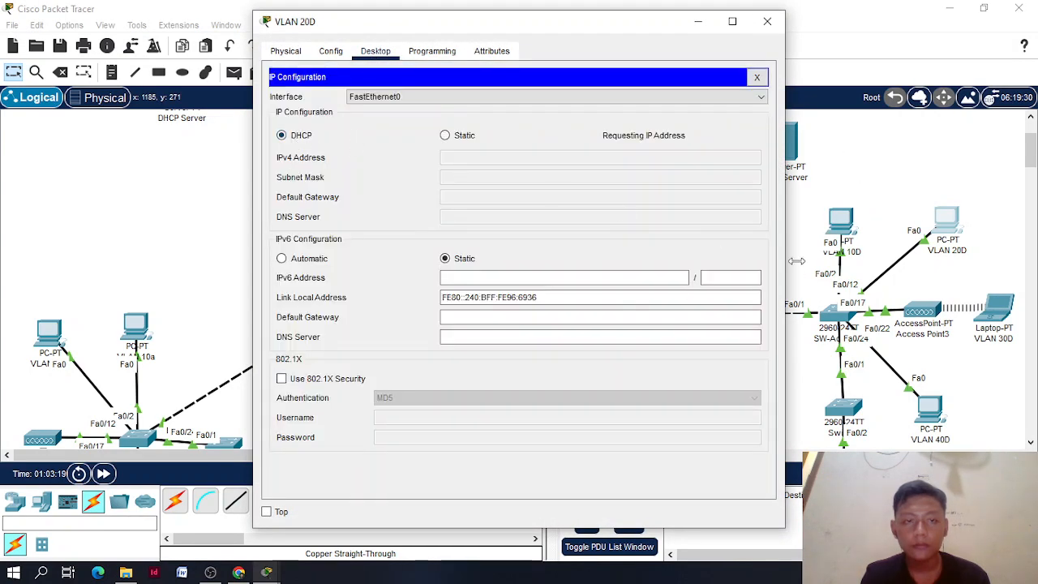
Renew the VLAN 30D laptop's IPv4 gateway and DNS settings by switching them to static and back to DHCP
left_click(1002, 322)
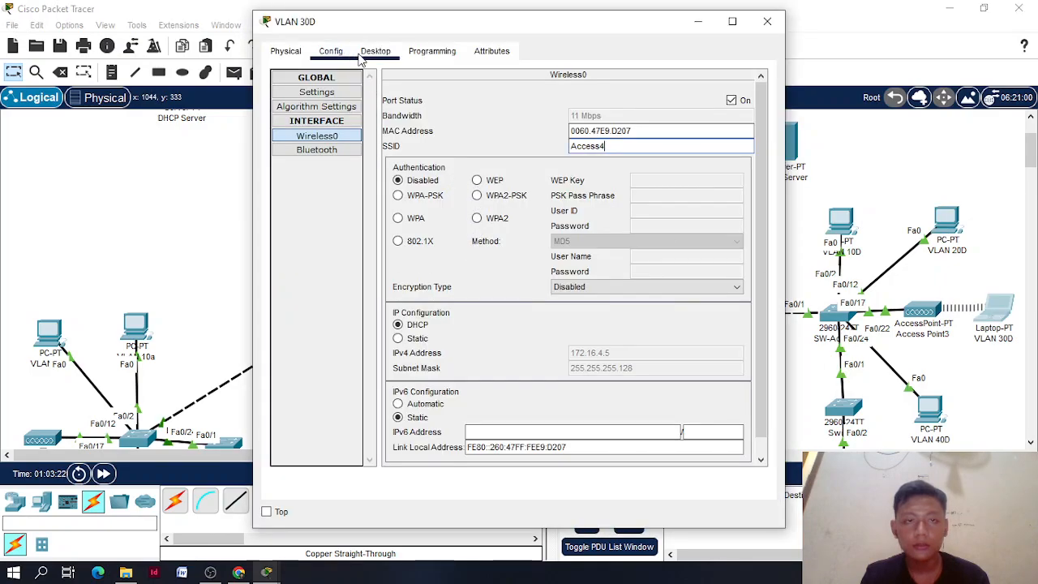
left_click(317, 94)
left_click(427, 200)
left_click(417, 181)
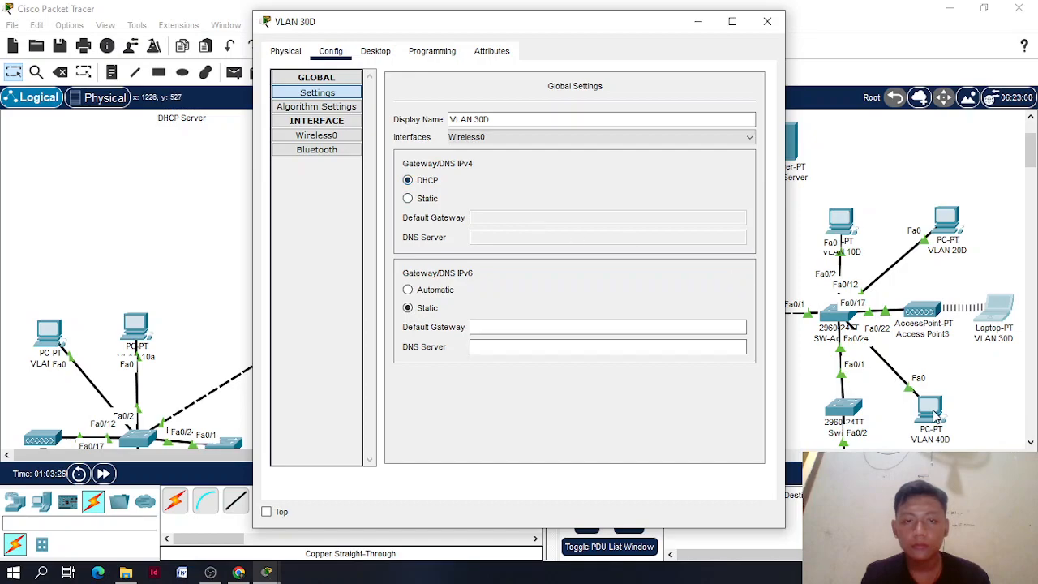
Set the VLAN 40D PC to obtain its IP configuration through DHCP
left_click(932, 412)
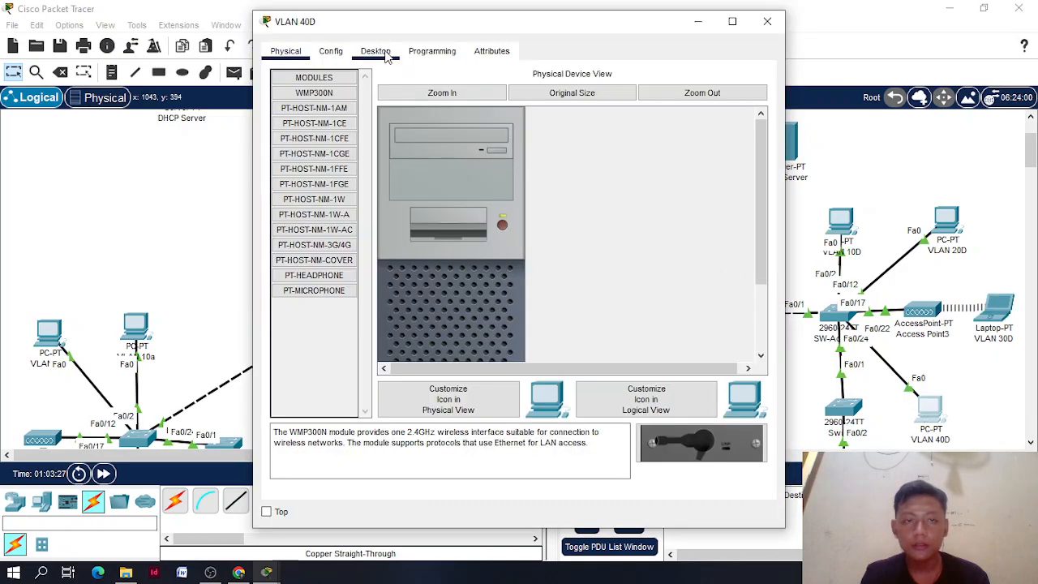
left_click(375, 51)
left_click(313, 115)
left_click(302, 140)
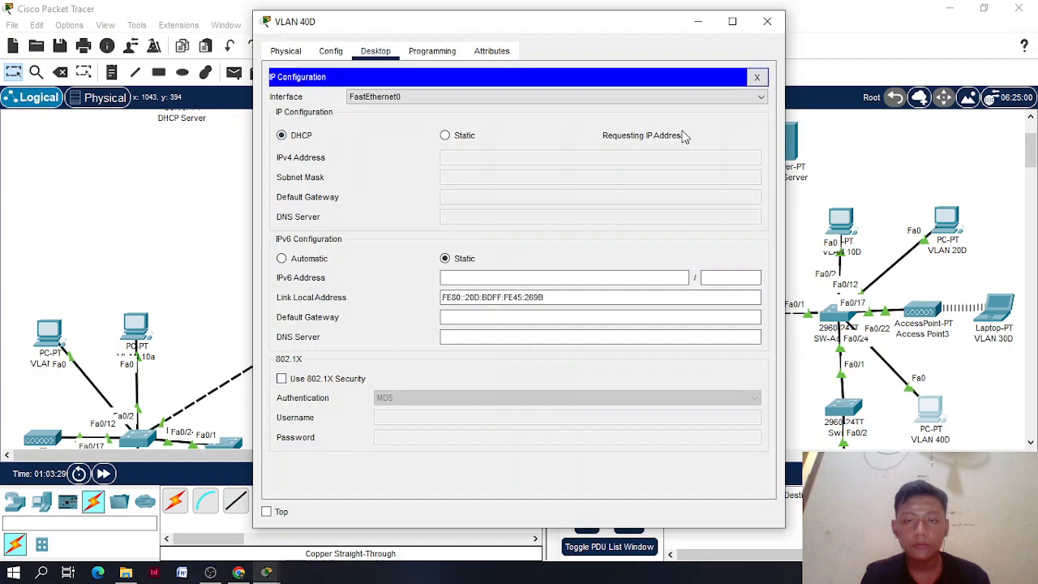
left_click(767, 21)
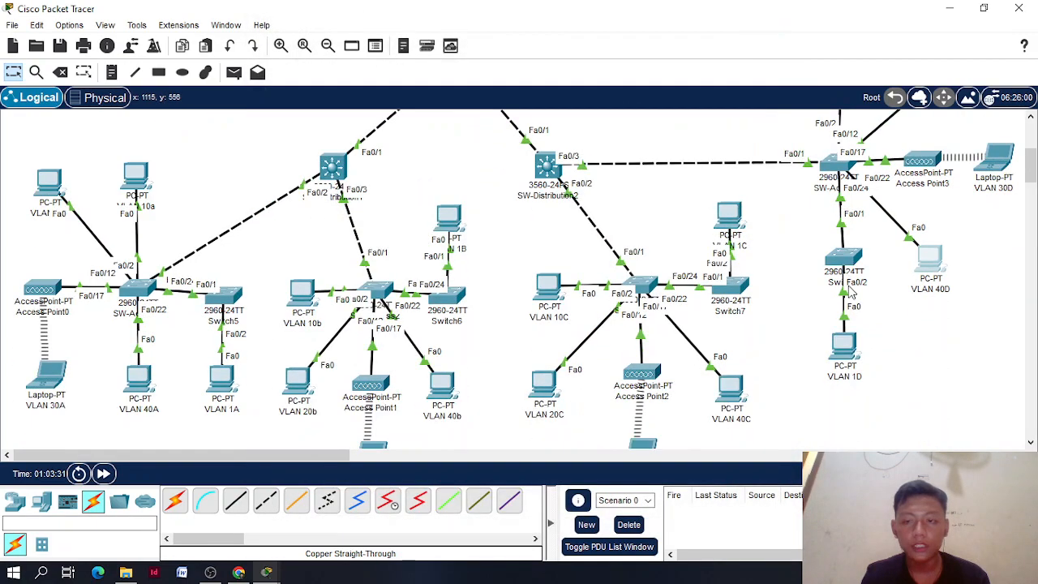
Set the VLAN 1D PC to obtain its IP configuration through DHCP
left_click(843, 347)
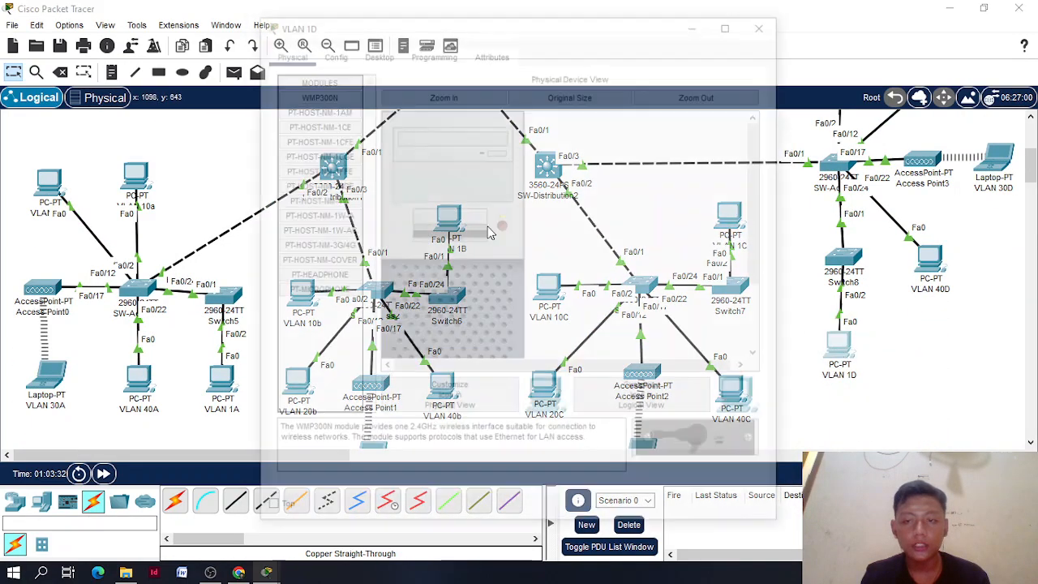
left_click(379, 52)
left_click(316, 116)
left_click(282, 135)
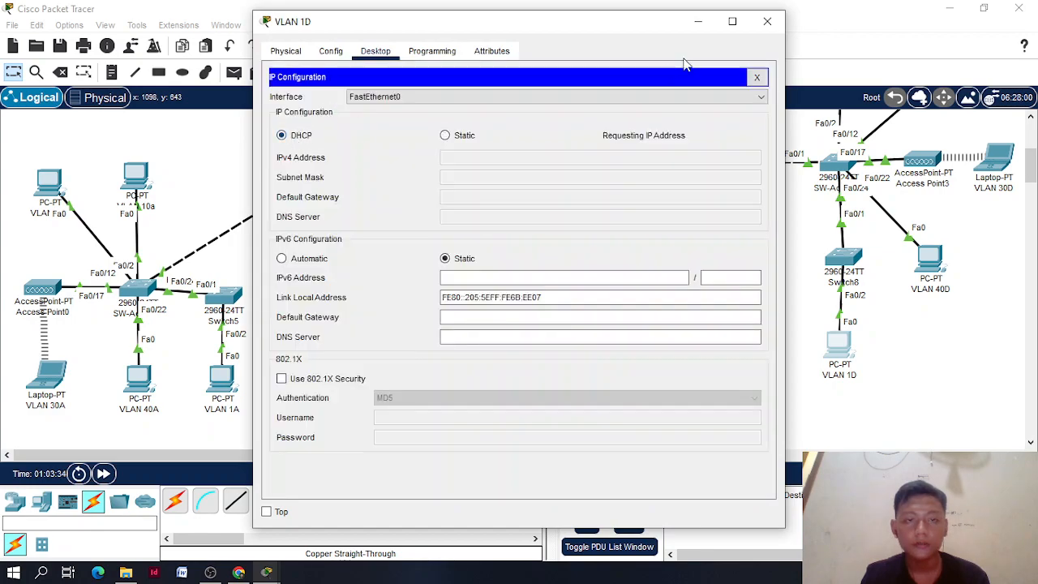
left_click(767, 21)
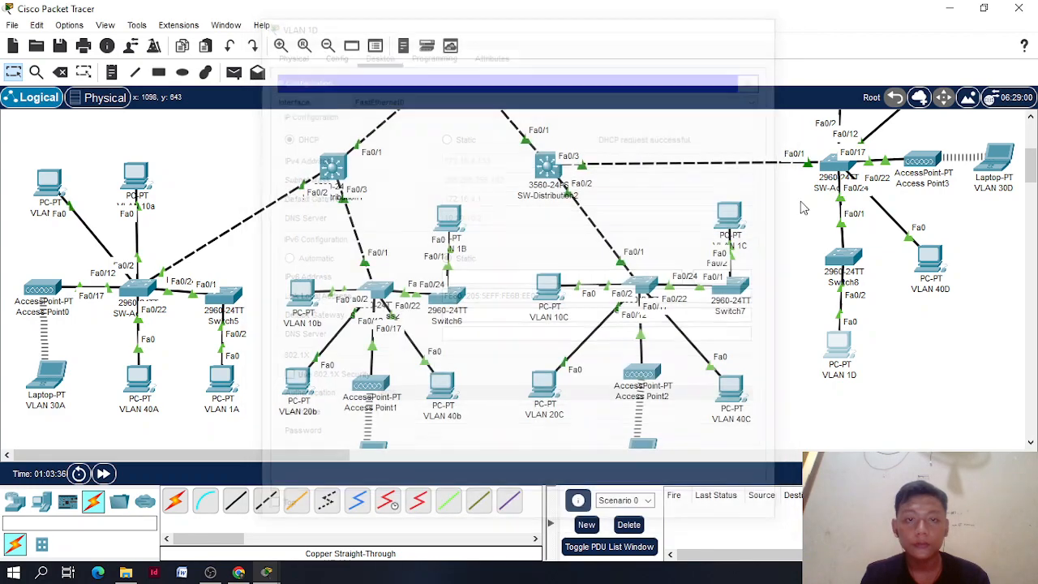
Test access to polinela.ac.id from the web browser on the VLAN 1D PC
left_click(842, 341)
left_click(675, 122)
type("po")
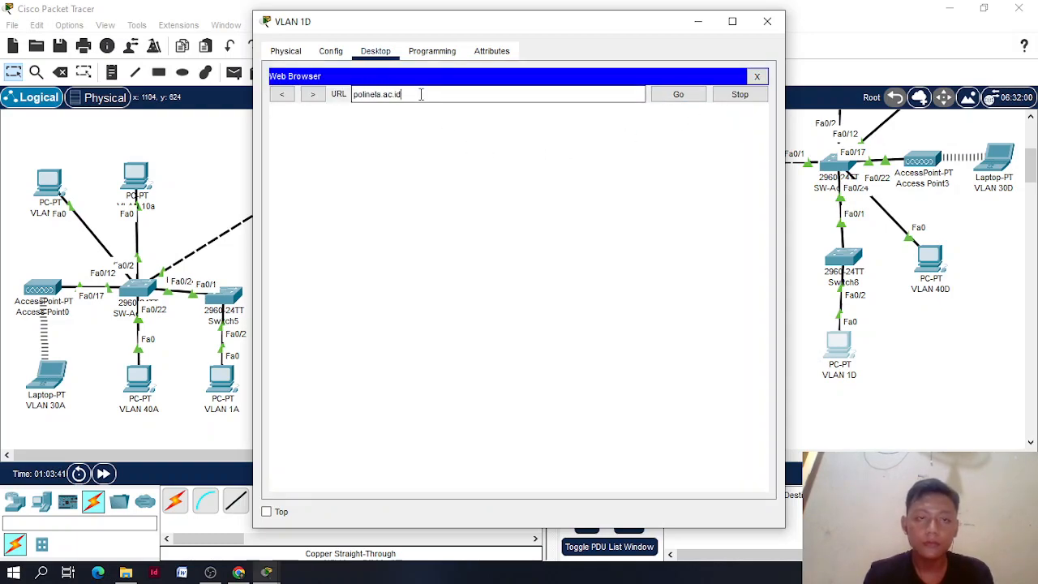
type("linela.ac.id")
key("Return")
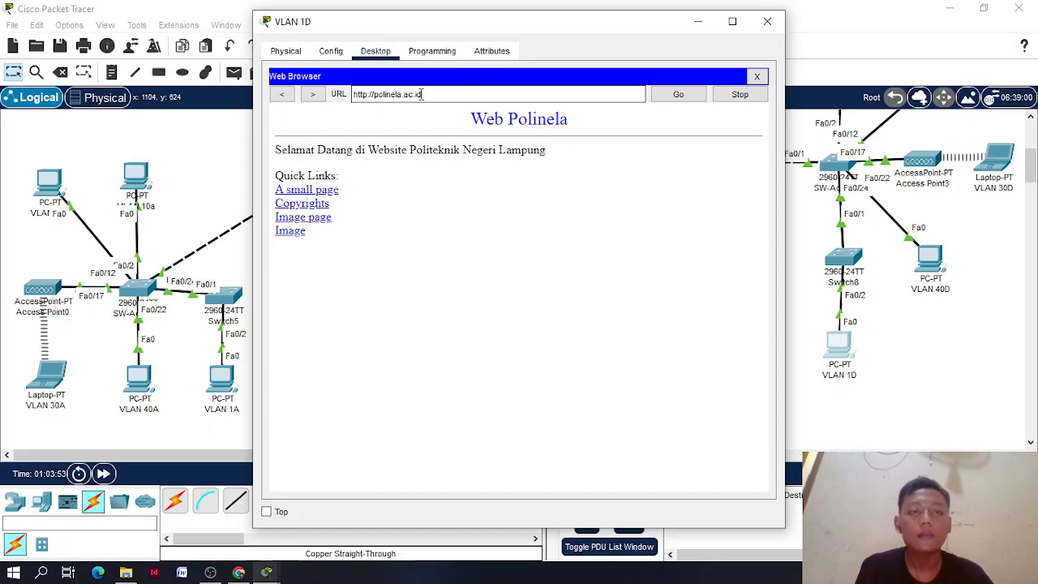
left_click(767, 21)
scroll(185, 201, "up", 2)
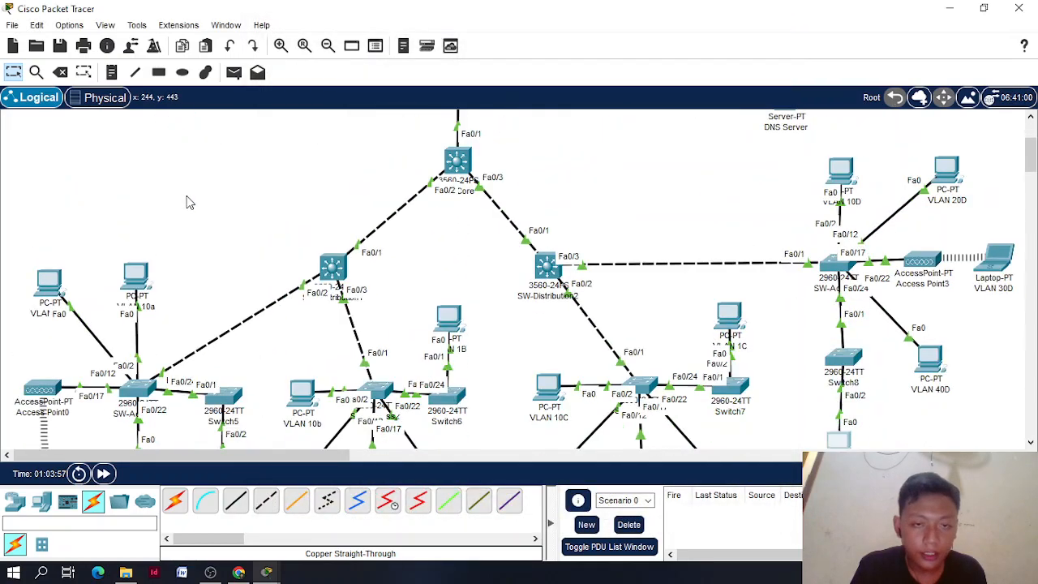
scroll(187, 202, "down", 3)
scroll(187, 202, "up", 2)
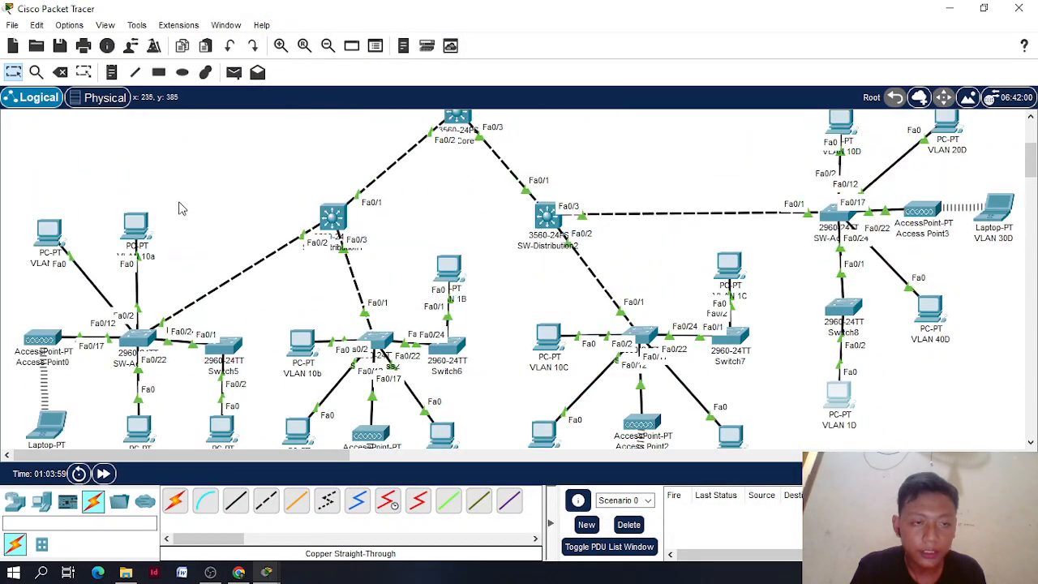
Look up the VLAN 10b PC's IPv4 address and ping 172.16.0.3 from the VLAN 10a PC's command prompt
scroll(267, 285, "down", 2)
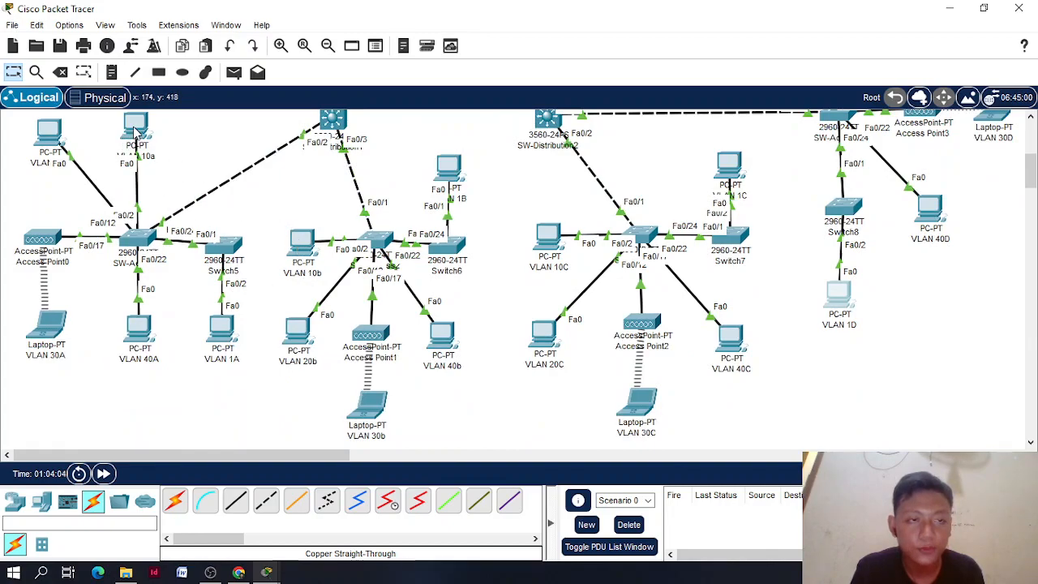
left_click(305, 254)
left_click(319, 134)
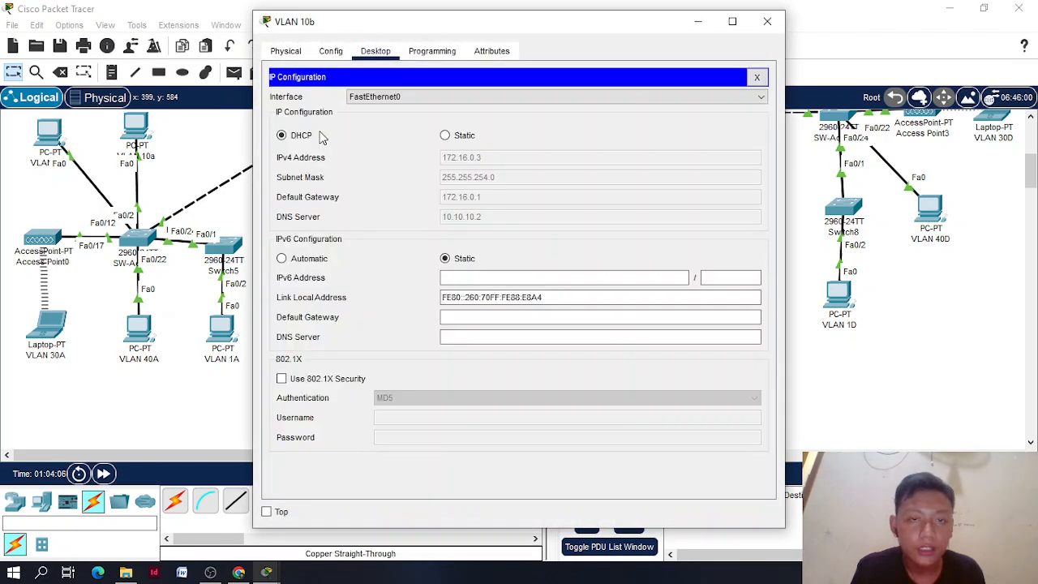
left_click(132, 123)
left_click(132, 123)
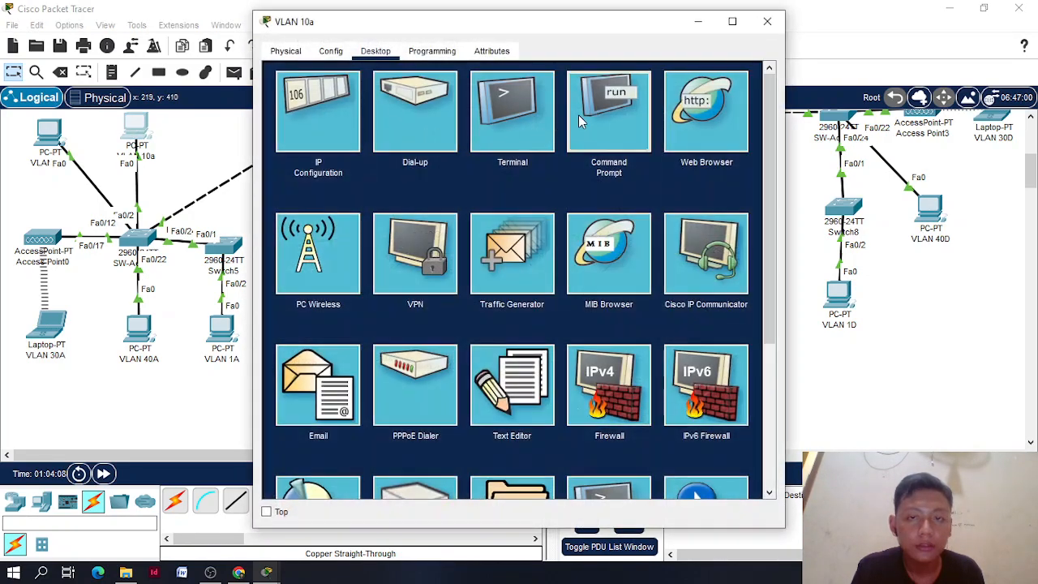
left_click(579, 115)
type("p")
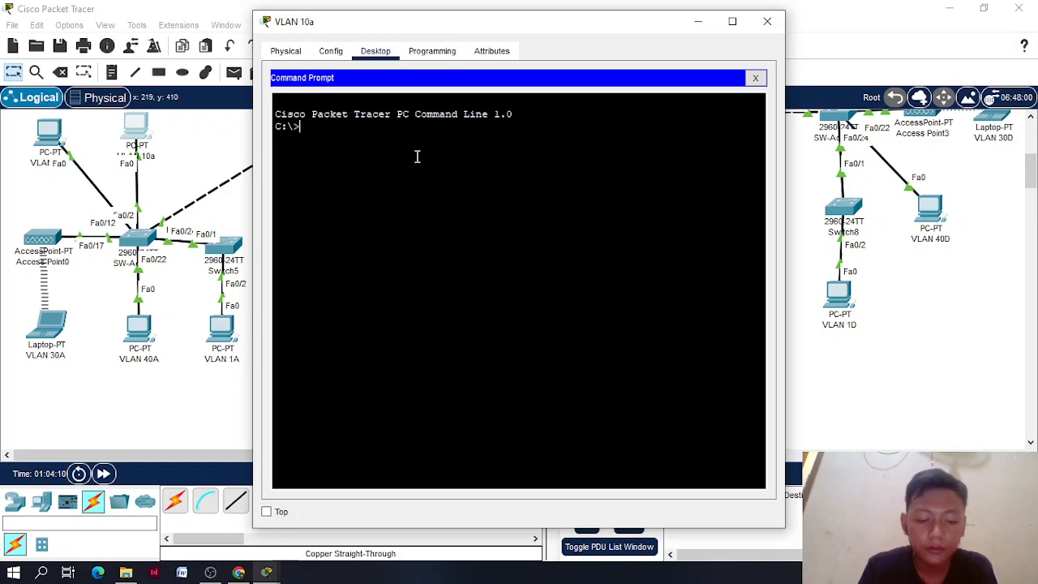
type("ing 172.1")
key("Return")
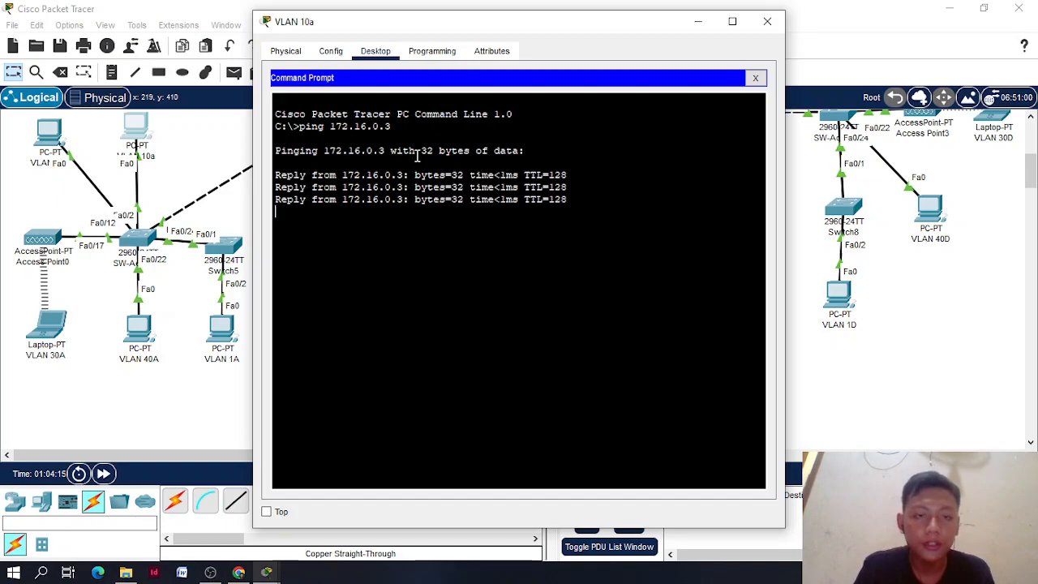
key("ctrl+c")
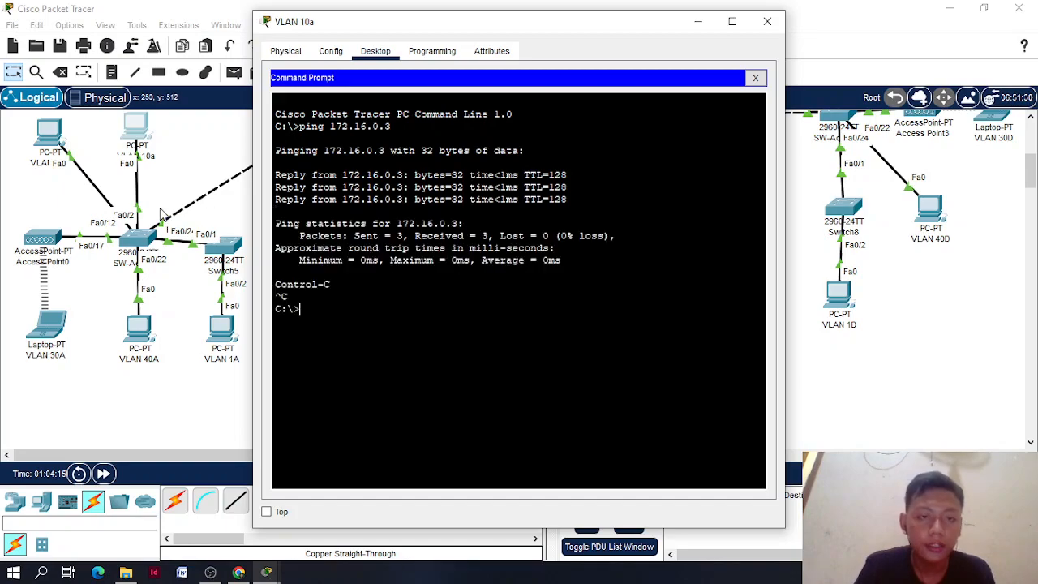
Look up the VLAN 40A PC's IPv4 address and ping 172.16.4.226 from the VLAN 10a PC's command prompt
left_click(140, 332)
left_click(318, 114)
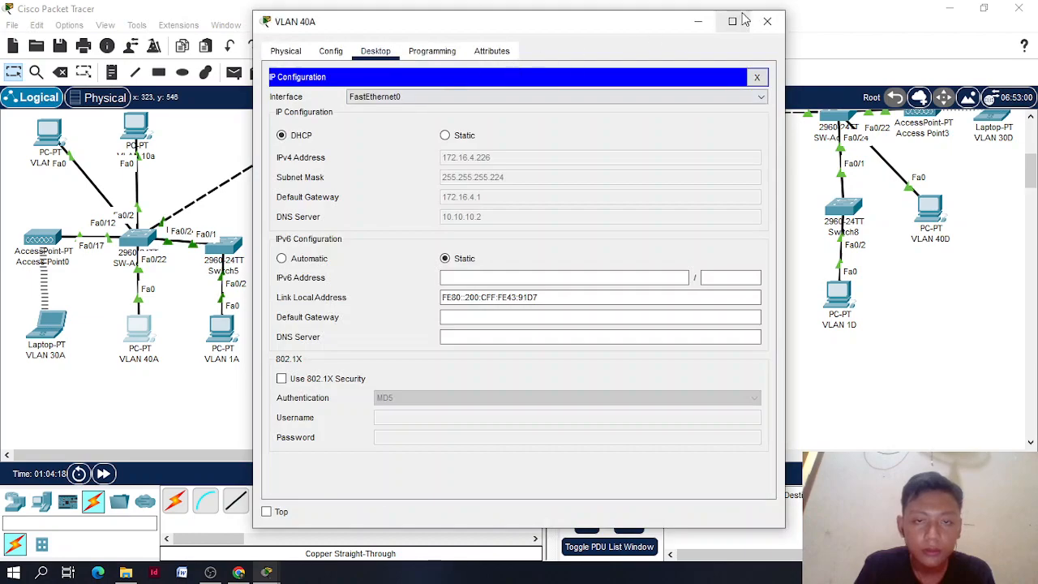
left_click(767, 21)
left_click(137, 139)
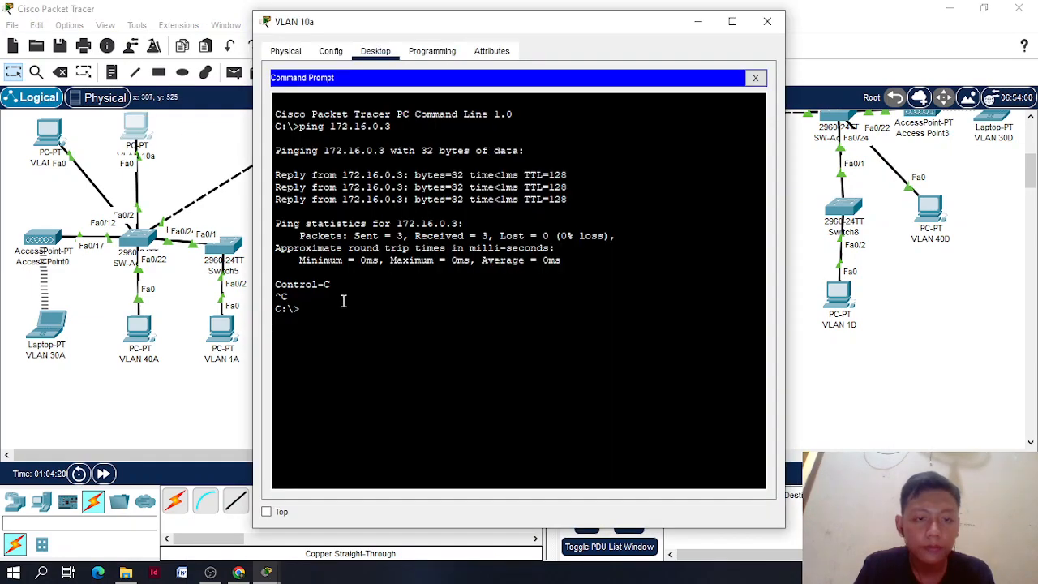
key("Up")
type("4.226")
key("Return")
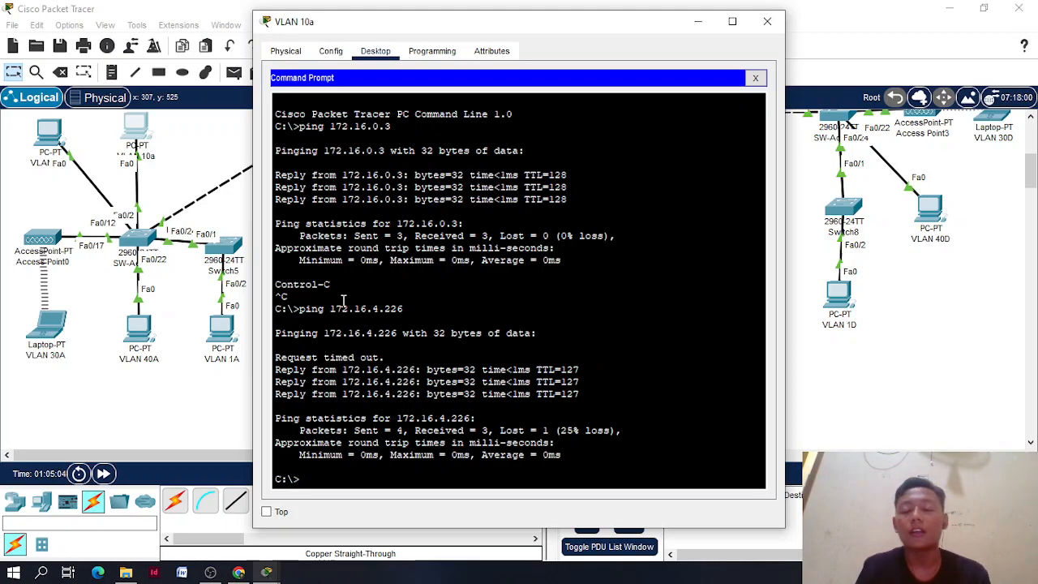
left_click(767, 21)
Open the Router-Core command line and enter privileged mode followed by global configuration mode
scroll(535, 252, "up", 6)
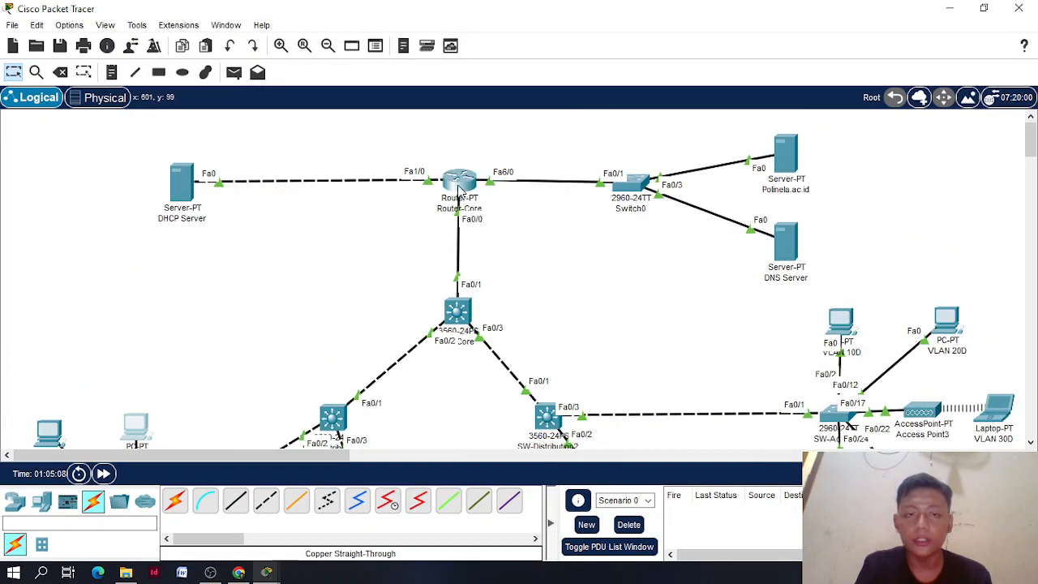
left_click(459, 185)
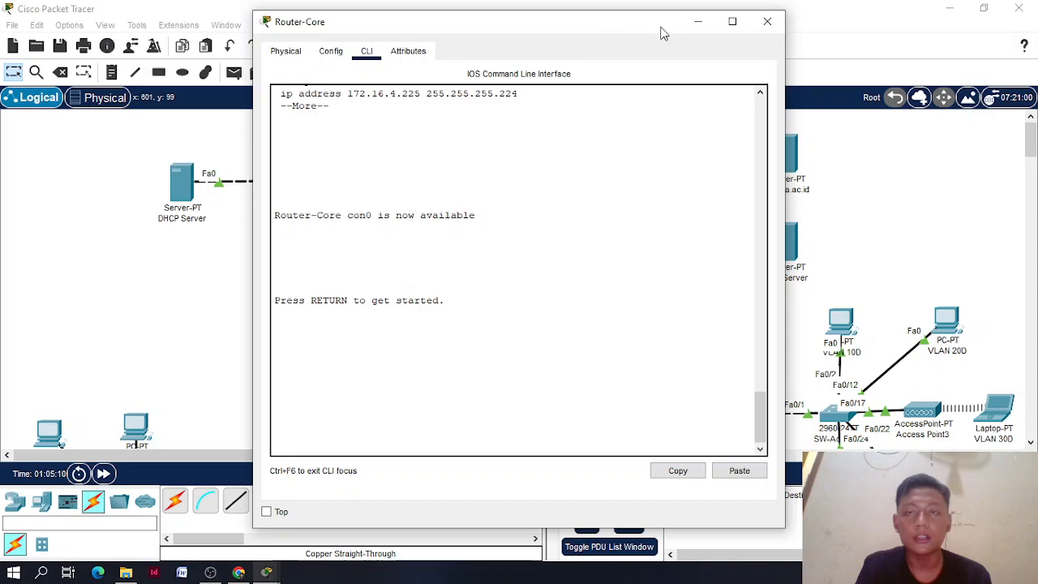
left_click_drag(660, 34, 672, 35)
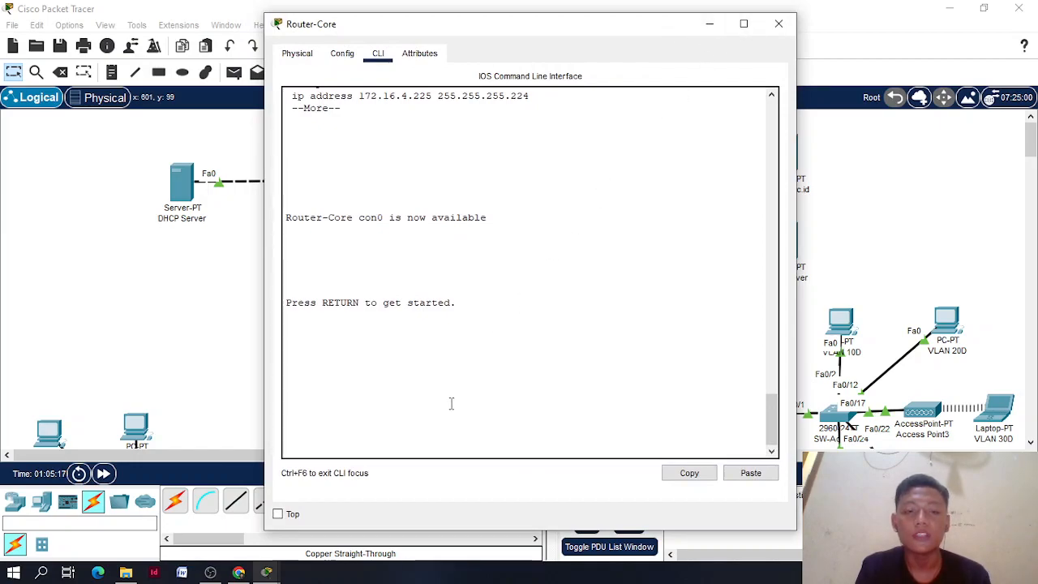
key("Return")
key("Return")
type("en")
key("Return")
type("conf term")
key("Return")
key("Return")
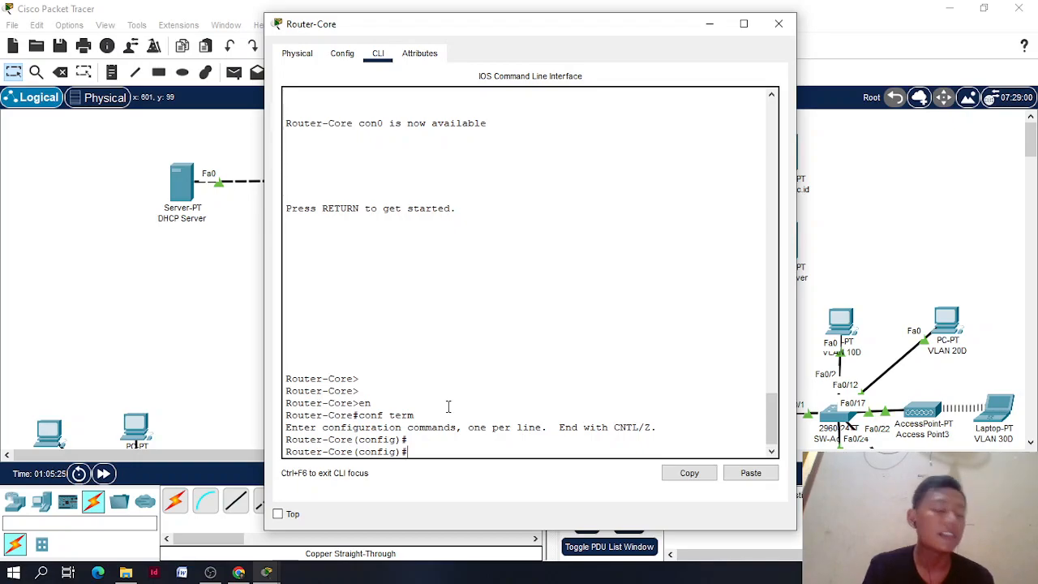
Create an extended IP access list named VLAN10-ACL on Router-Core
type("ip acc")
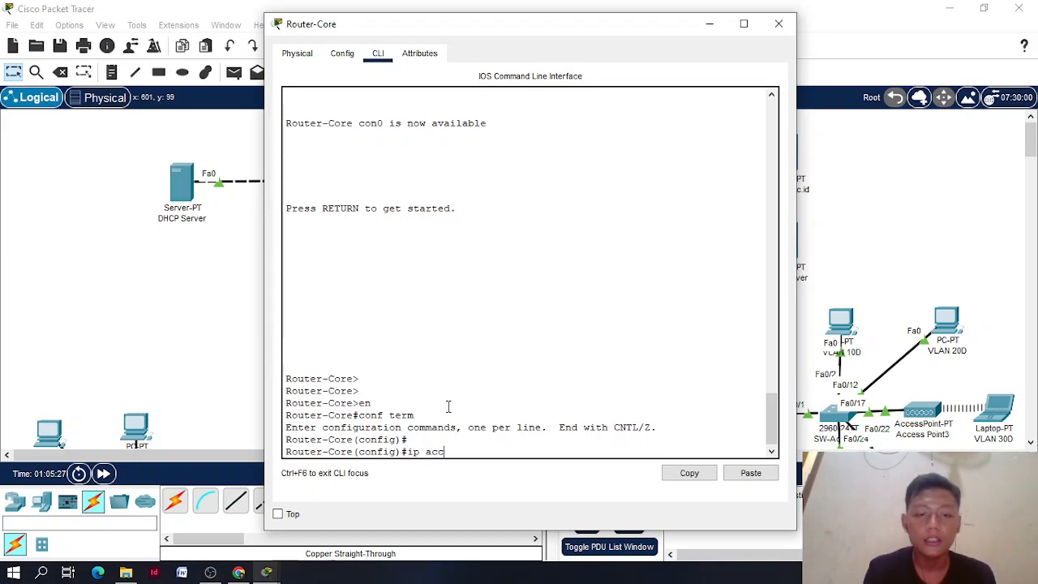
type("ess-li")
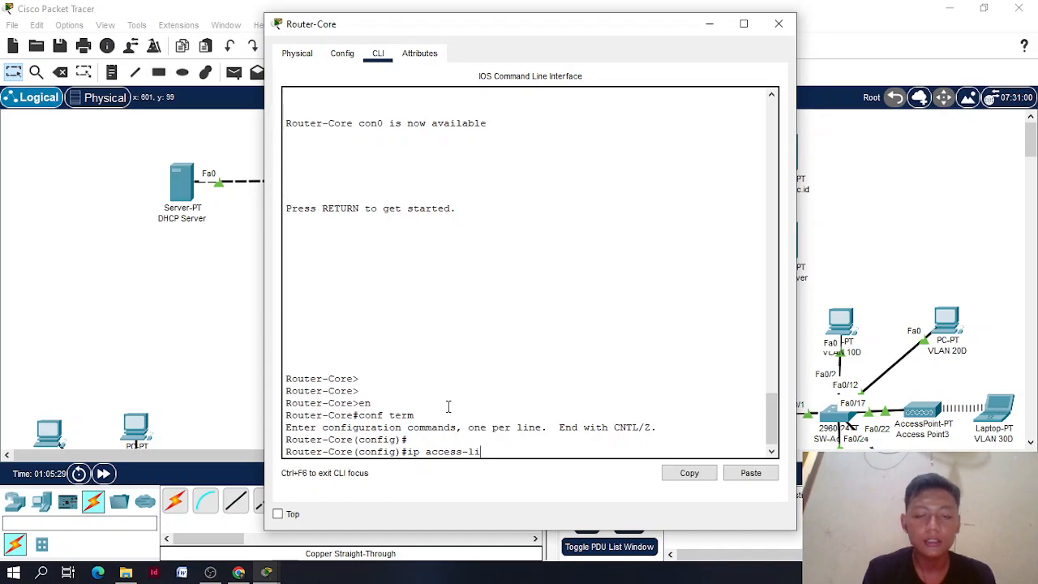
type("st exte")
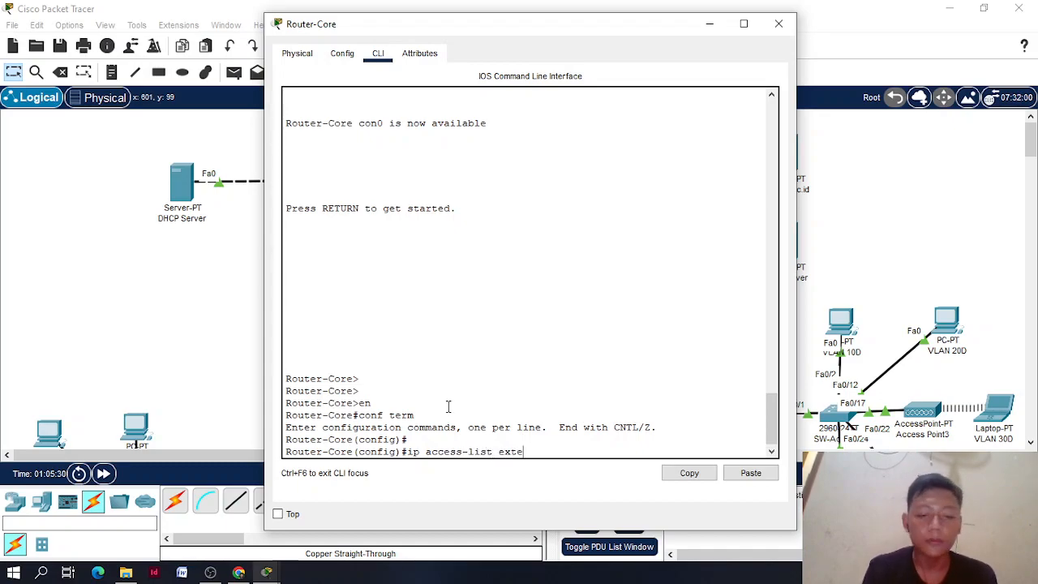
type("nded VL")
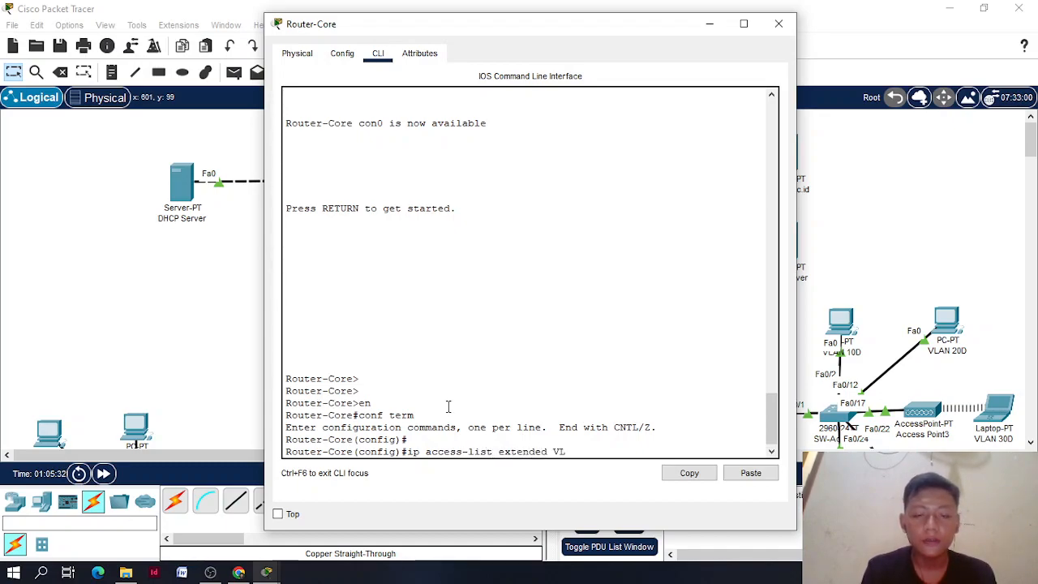
type("AN10-ACL")
key("Return")
type("ip address")
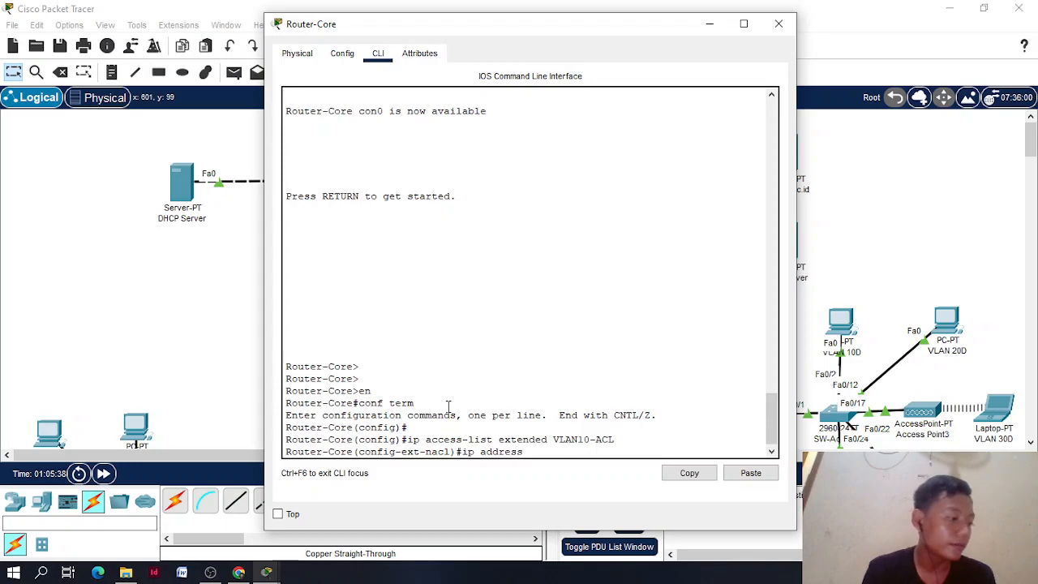
key("BackSpace")
key("BackSpace")
key("BackSpace")
key("BackSpace")
key("BackSpace")
key("BackSpace")
key("BackSpace")
key("BackSpace")
key("BackSpace")
key("BackSpace")
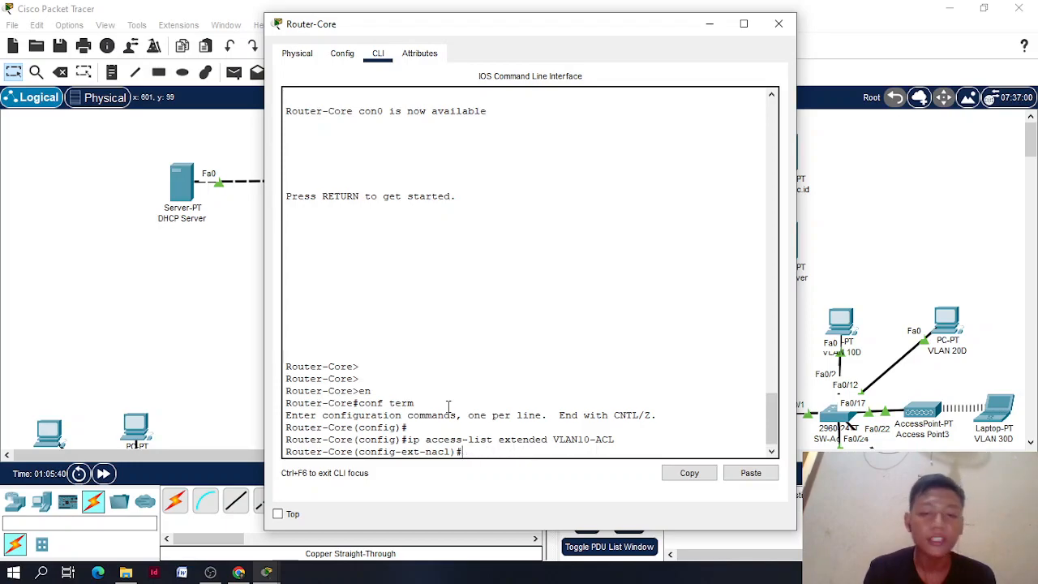
Add a VLAN10-ACL rule permitting IP from 172.16.0.0 0.0.1.225 to 172.16.0.0 0.0.1.225
type("per")
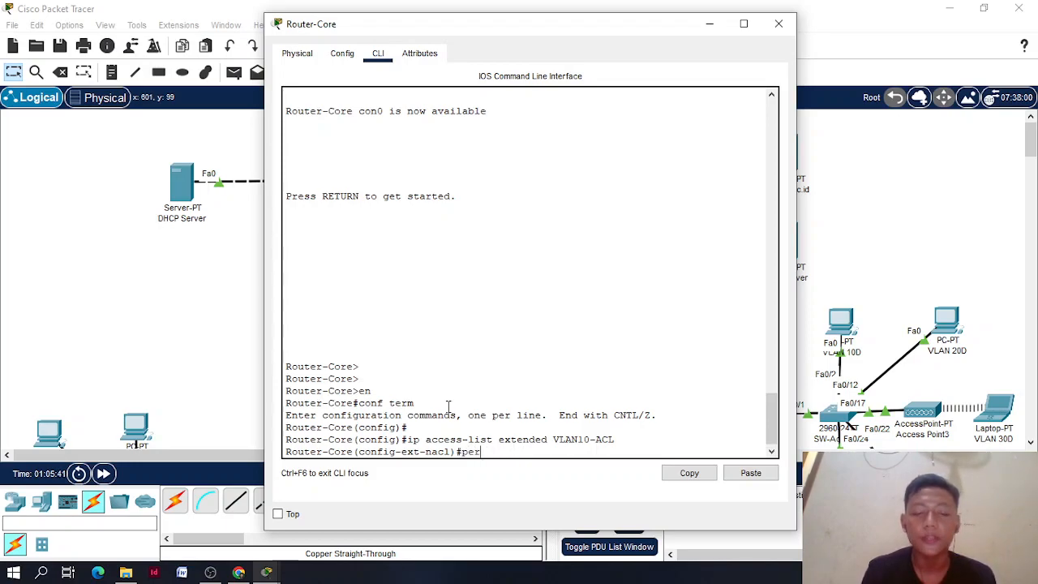
type("mit i")
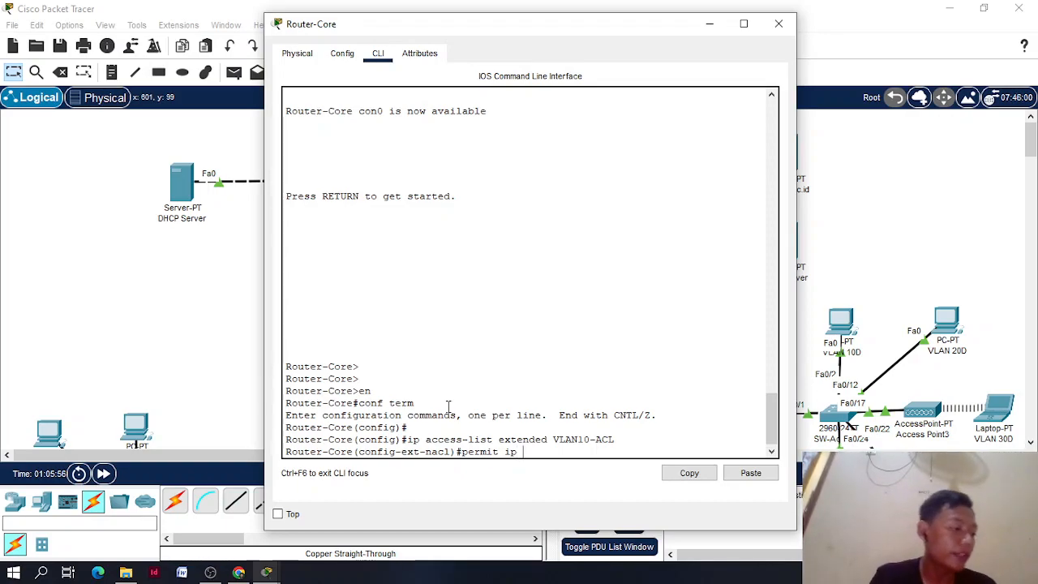
type("172.16.0.0 ")
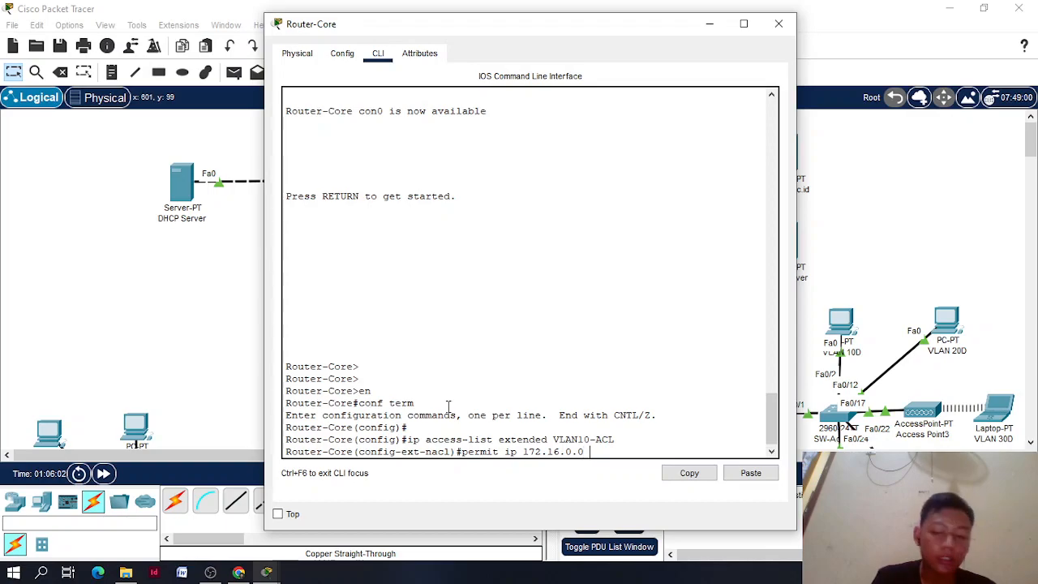
type("0")
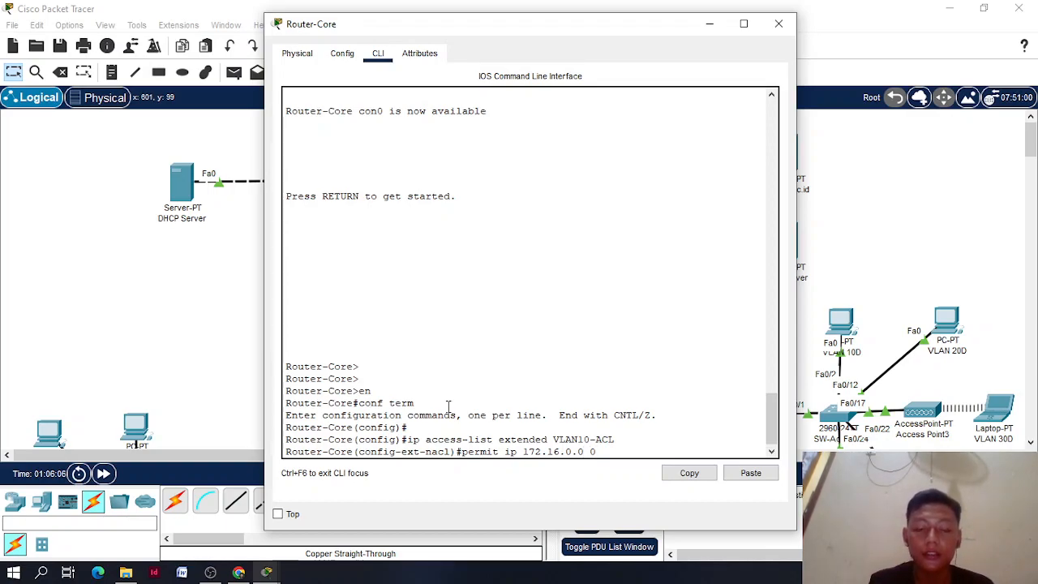
type(".0.0")
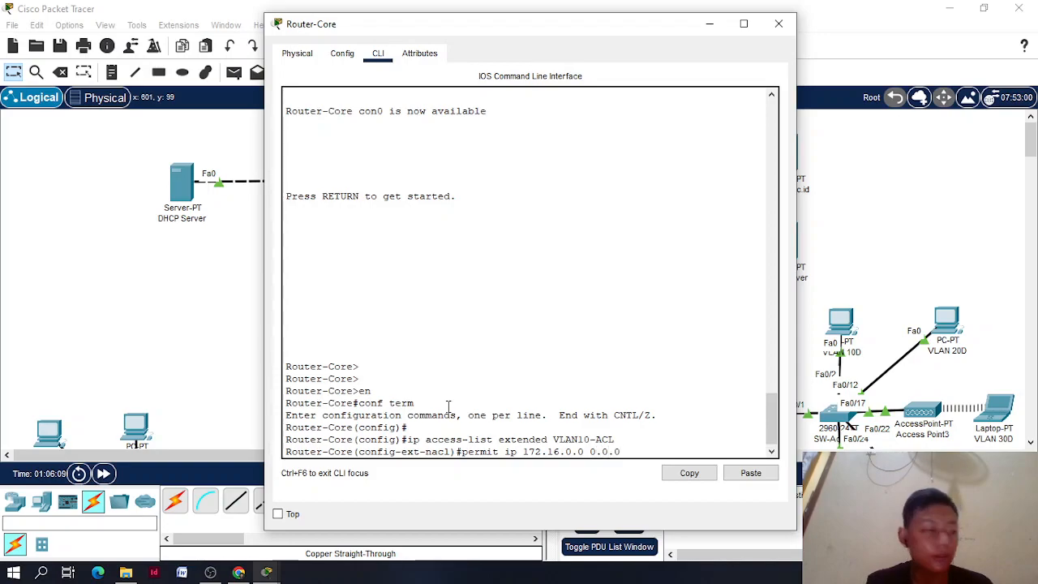
key("BackSpace")
type("1.225 172.16.0.0")
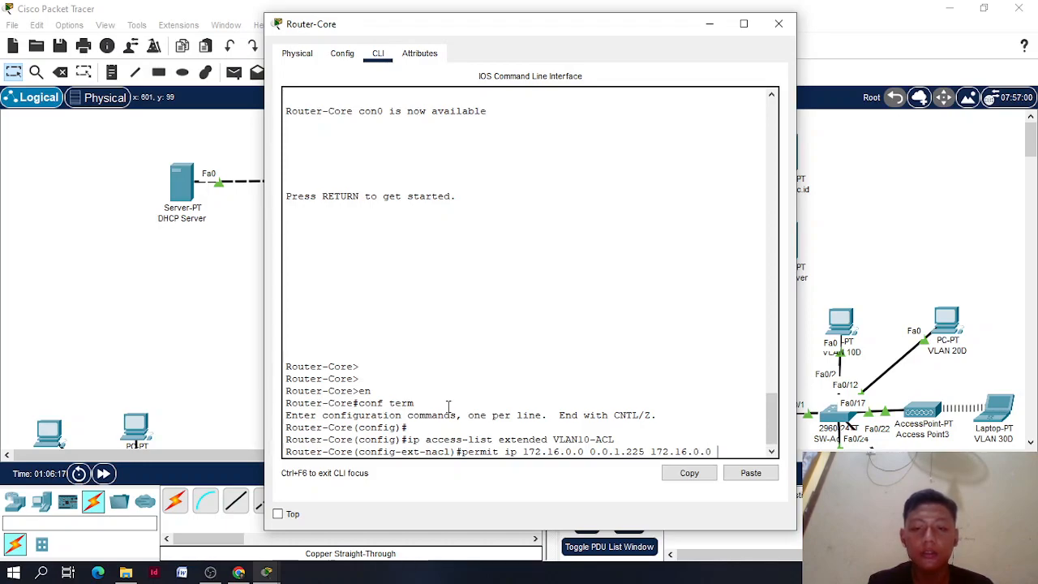
type(" 0.0.")
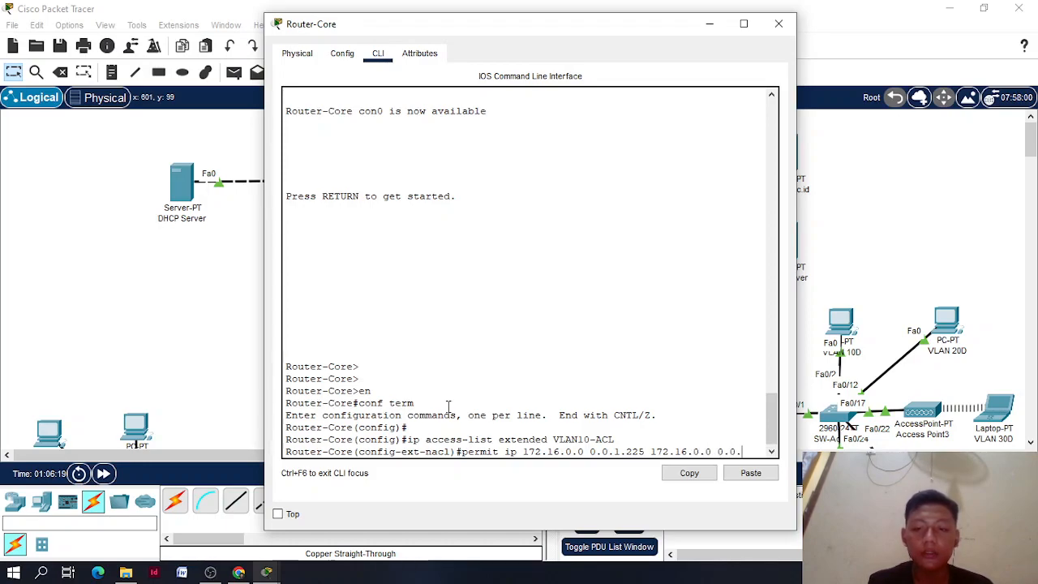
type("1.")
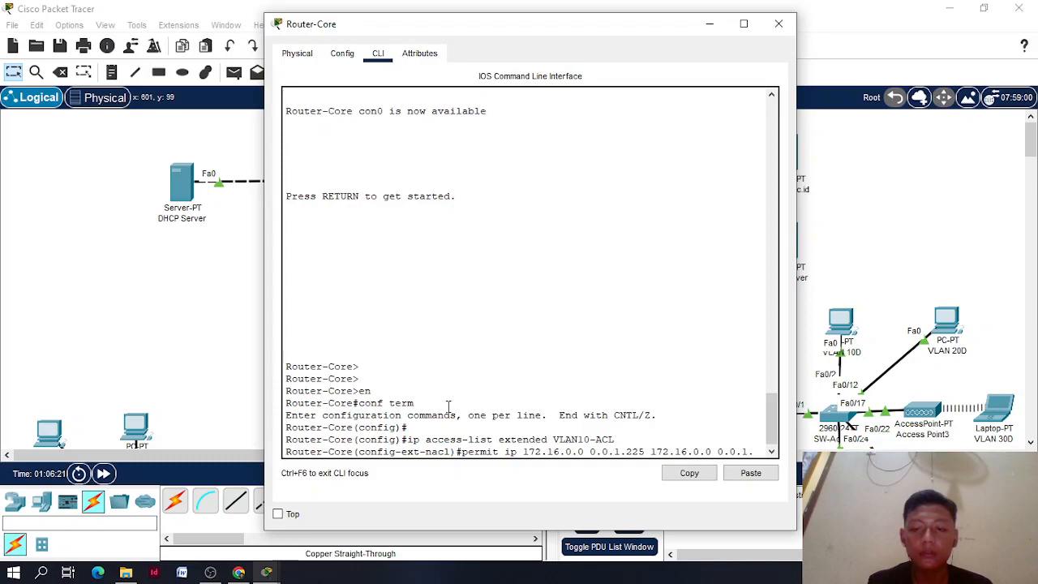
type("225")
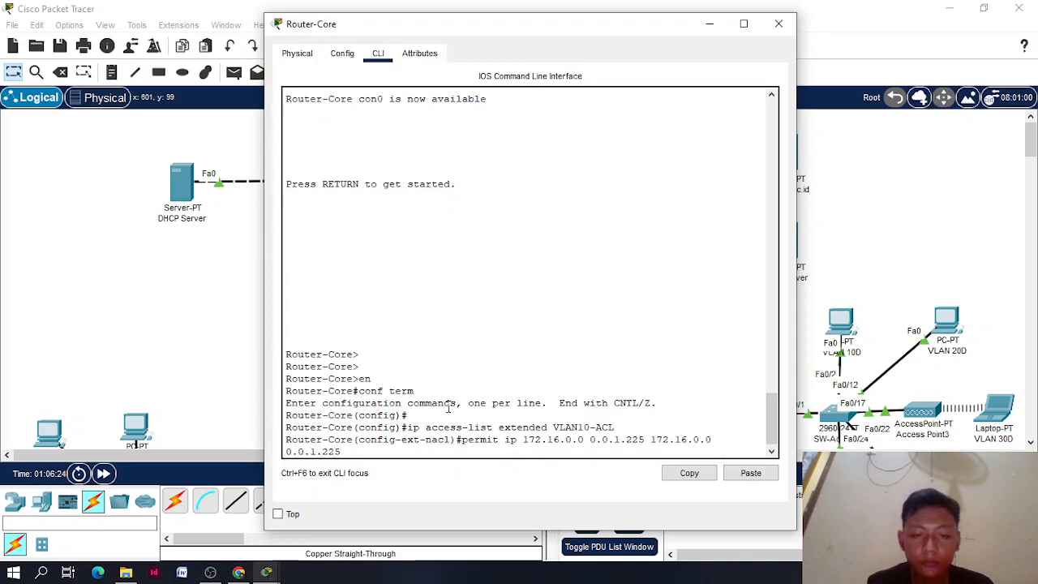
key("Return")
Add a rule denying IP from any to any to VLAN10-ACL and exit the access list configuration
type("deny")
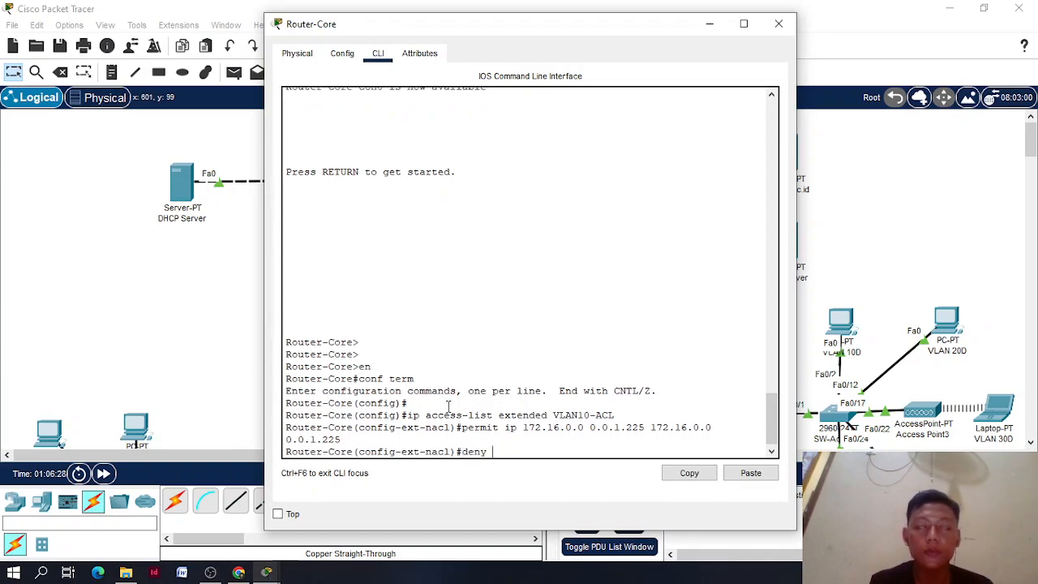
type(" ip any any")
key("Return")
type("exit")
key("Return")
Create an extended IP access list named VLAN20-ACL by reusing the VLAN10-ACL command
key("Up")
key("Up")
key("Up")
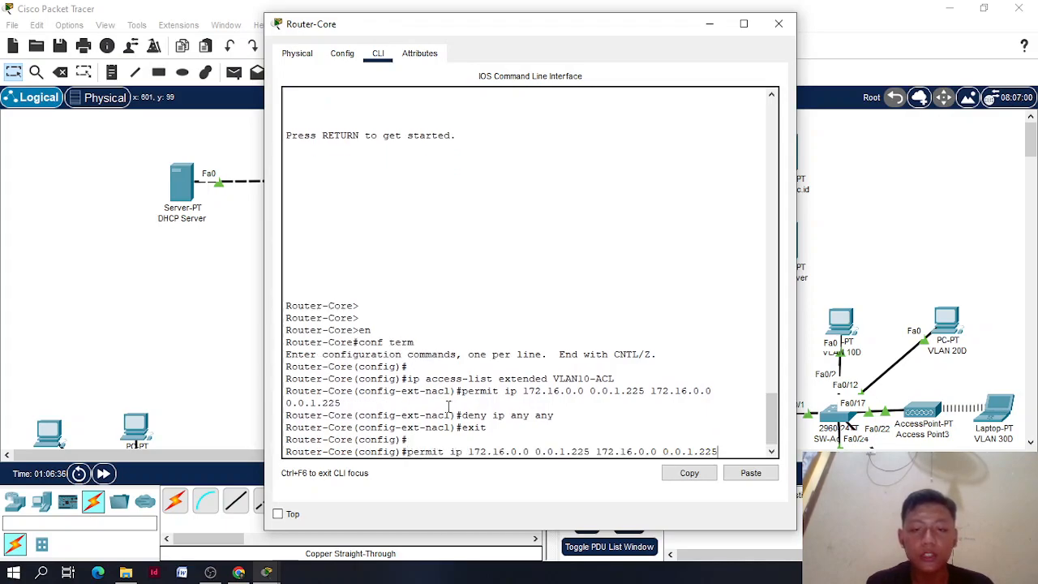
key("Up")
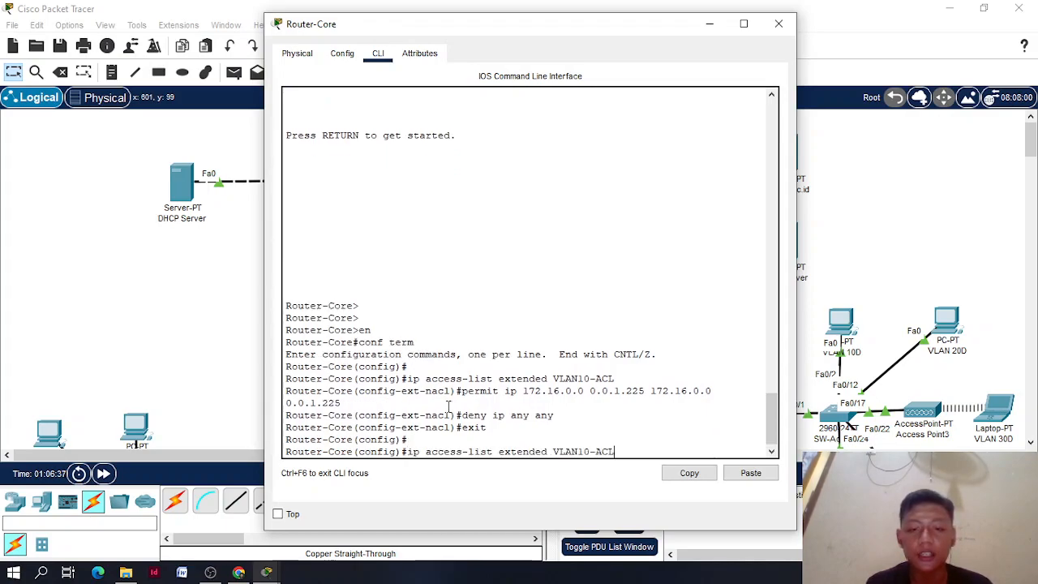
key("BackSpace")
type("2")
key("Return")
Add a VLAN20-ACL rule permitting IP from 172.16.2.0 0.0.1.225 to 172.16.2.0 0.0.1.225, based on the earlier permit command
key("Up")
key("Up")
key("Up")
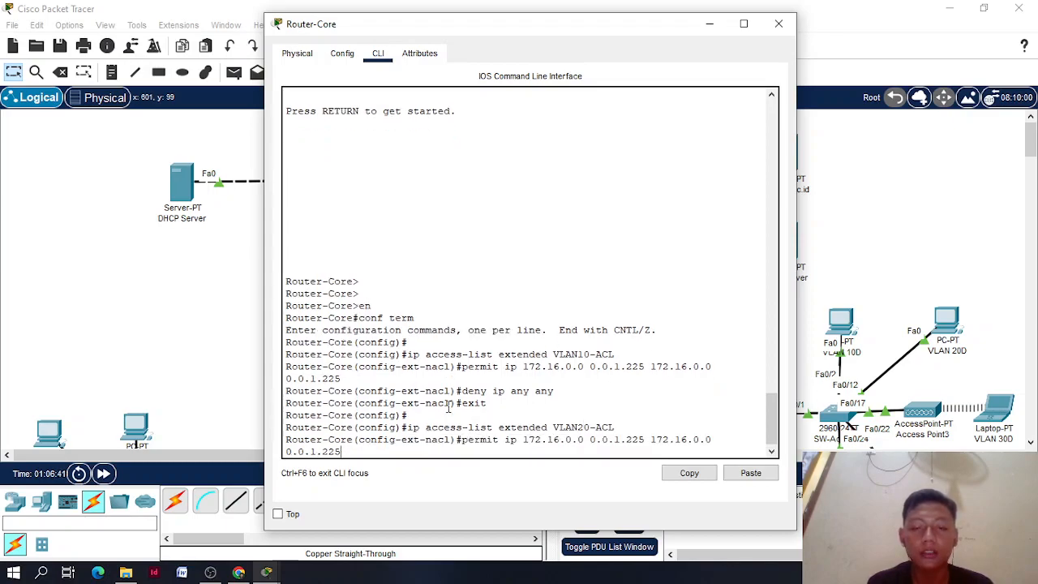
key("Left")
key("Left")
key("Left")
key("Left")
key("Left")
key("Left")
key("Left")
key("Left")
key("Left")
key("Left")
key("Left")
key("Left")
key("Left")
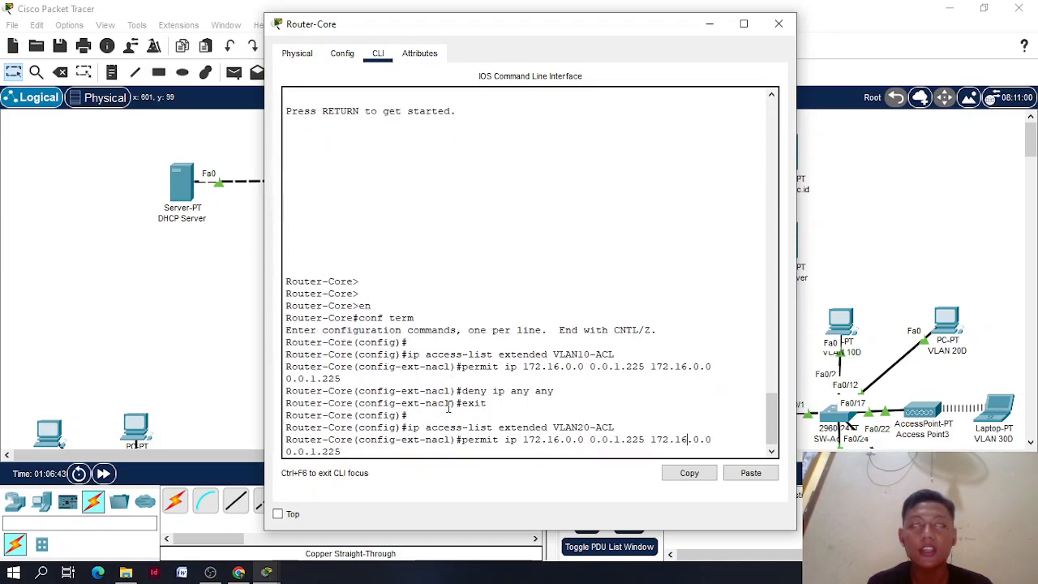
key("Left")
key("Left")
key("Left")
key("Left")
key("Left")
key("Left")
key("Left")
key("Left")
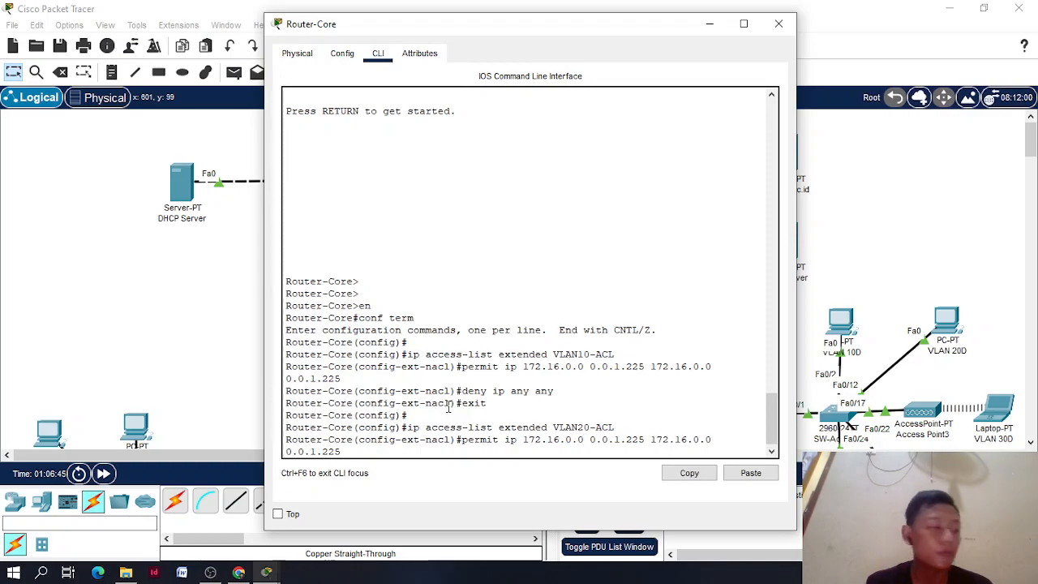
key("BackSpace")
type("2")
key("Right")
key("Right")
key("Right")
key("Right")
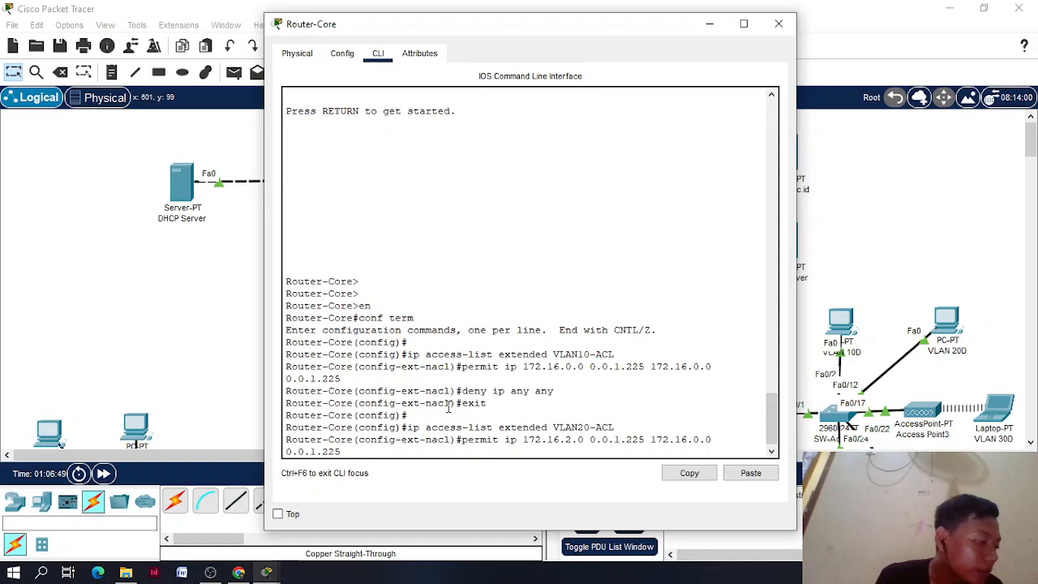
key("Right")
key("Right")
key("Right")
key("Right")
key("Right")
key("Right")
key("Right")
key("Right")
key("Right")
key("Right")
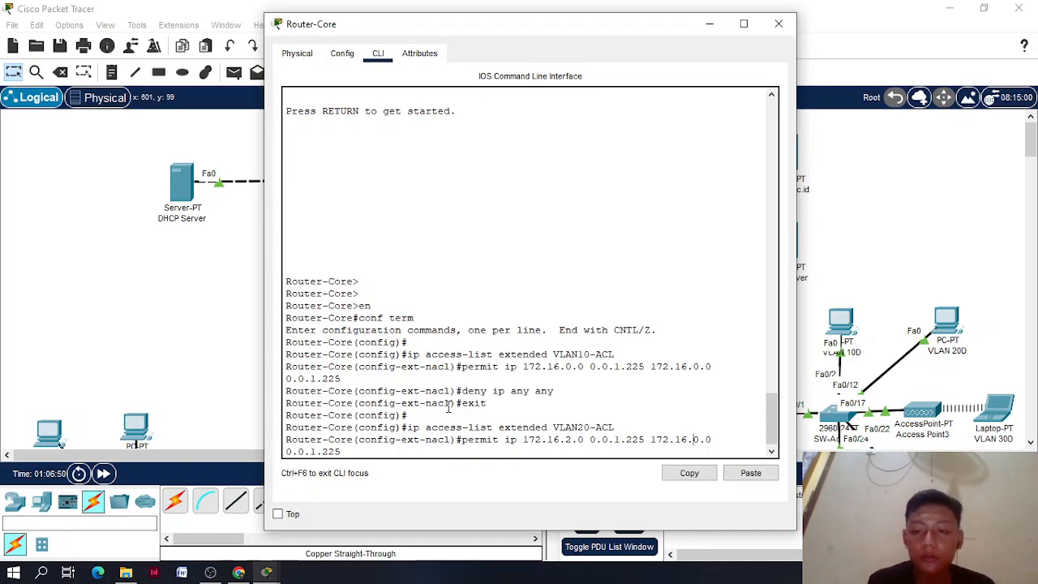
key("BackSpace")
type("2")
key("Return")
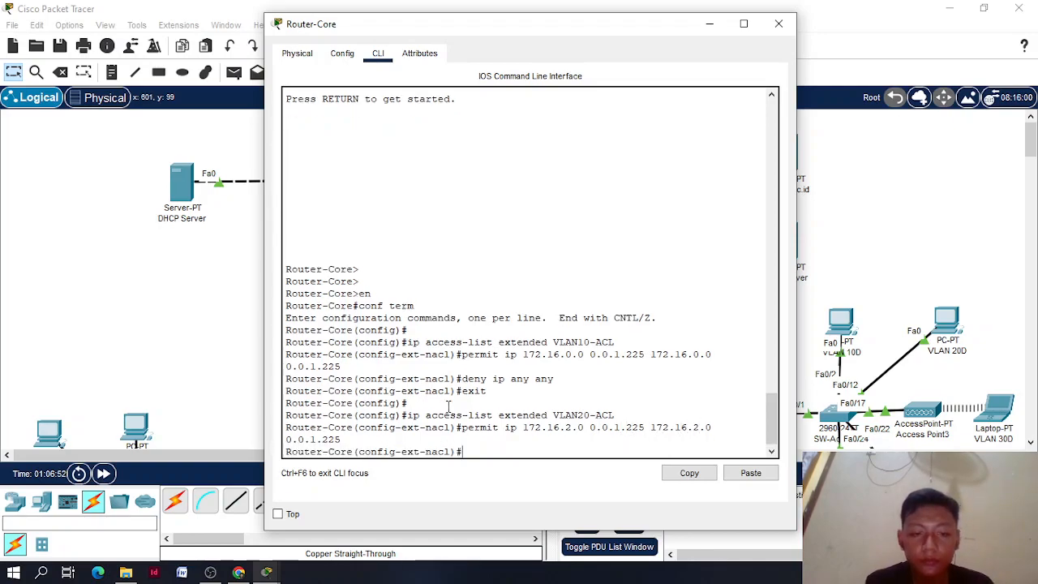
Add a rule denying IP from any to any to VLAN20-ACL and exit the access list configuration
key("Up")
key("Up")
key("Up")
key("Up")
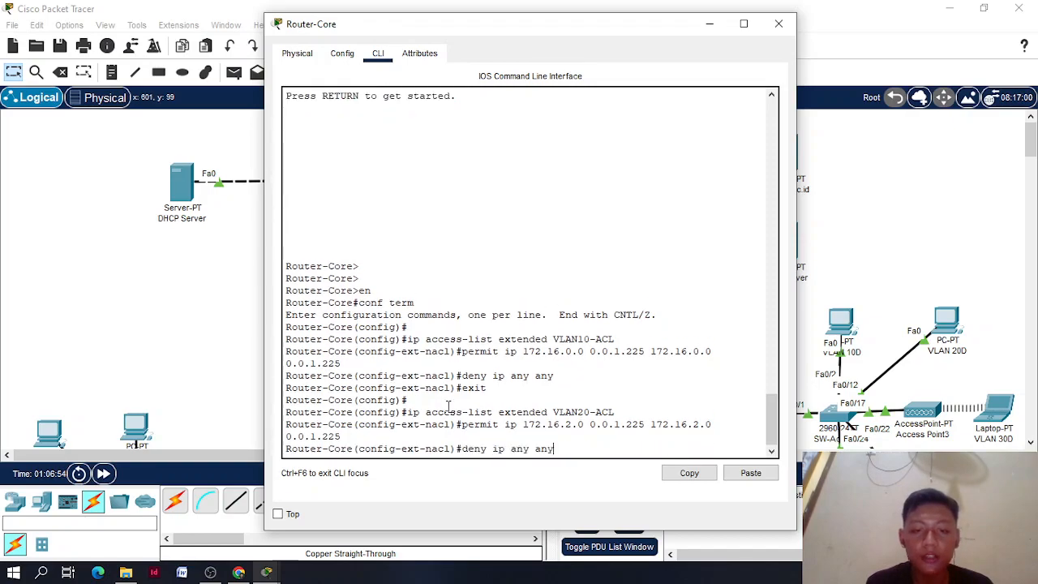
key("Return")
type("exit")
key("Return")
Create an extended IP access list named VLAN30-ACL by reusing the earlier access list command
key("Up")
key("Up")
key("Up")
key("Up")
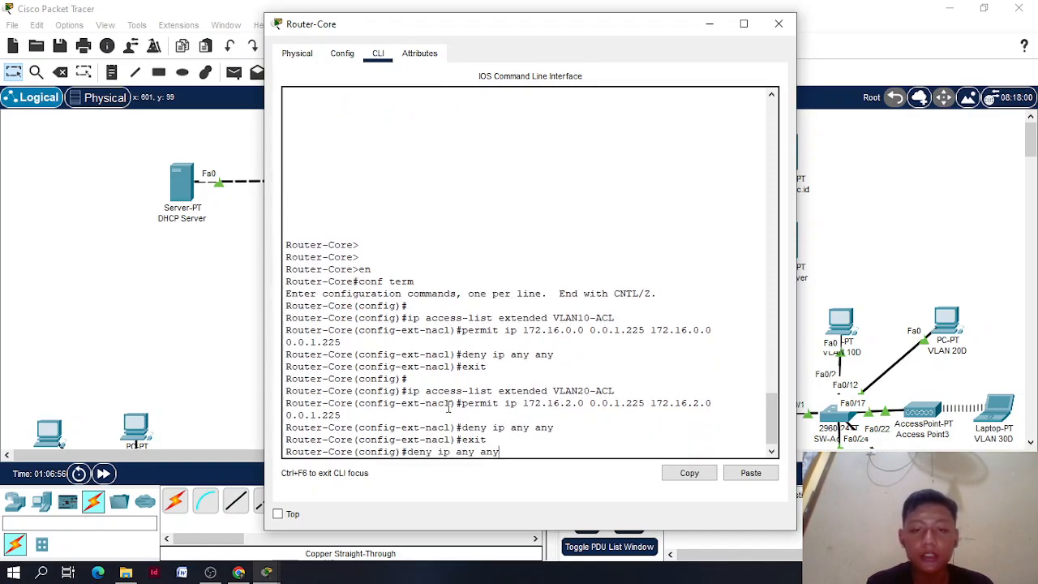
key("BackSpace")
key("BackSpace")
key("BackSpace")
key("BackSpace")
key("BackSpace")
key("BackSpace")
type("30-ACL")
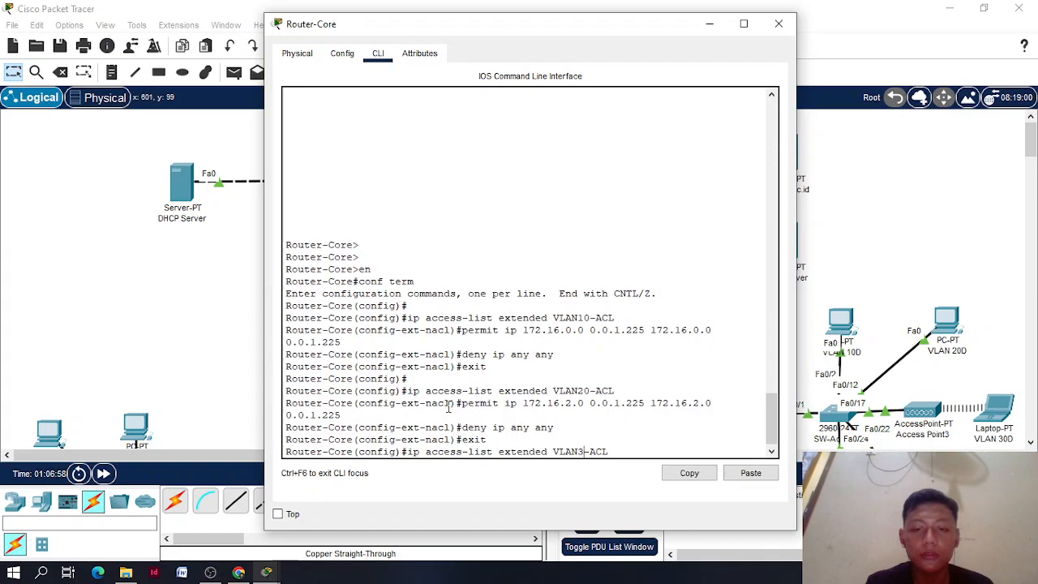
key("Return")
Reuse the previous permit IP command for VLAN30-ACL, setting its source to 172.16.4.0 with wildcard mask 0.0.0.127
key("Up")
key("Up")
key("Up")
key("Up")
key("Up")
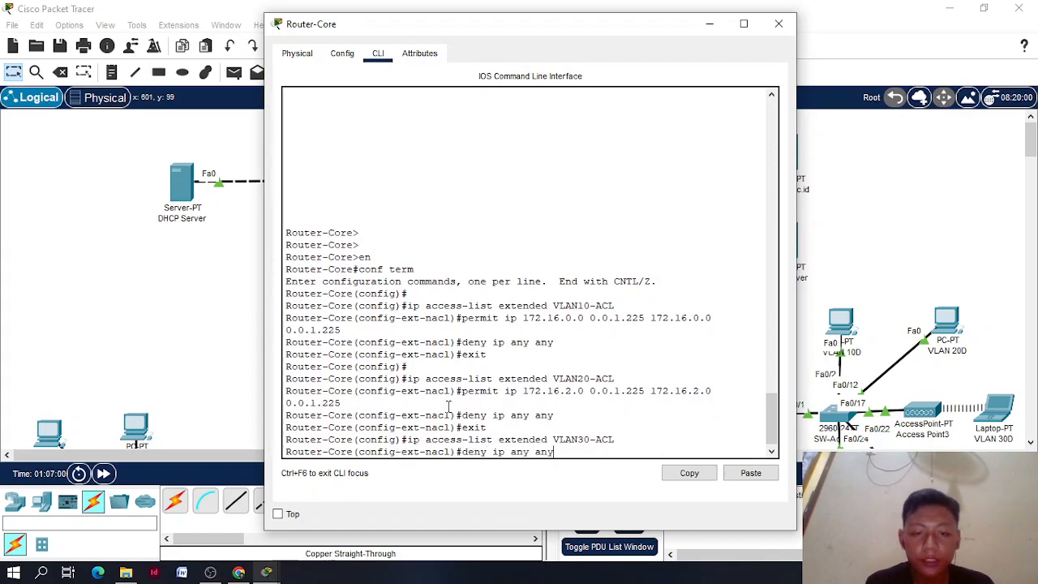
key("Down")
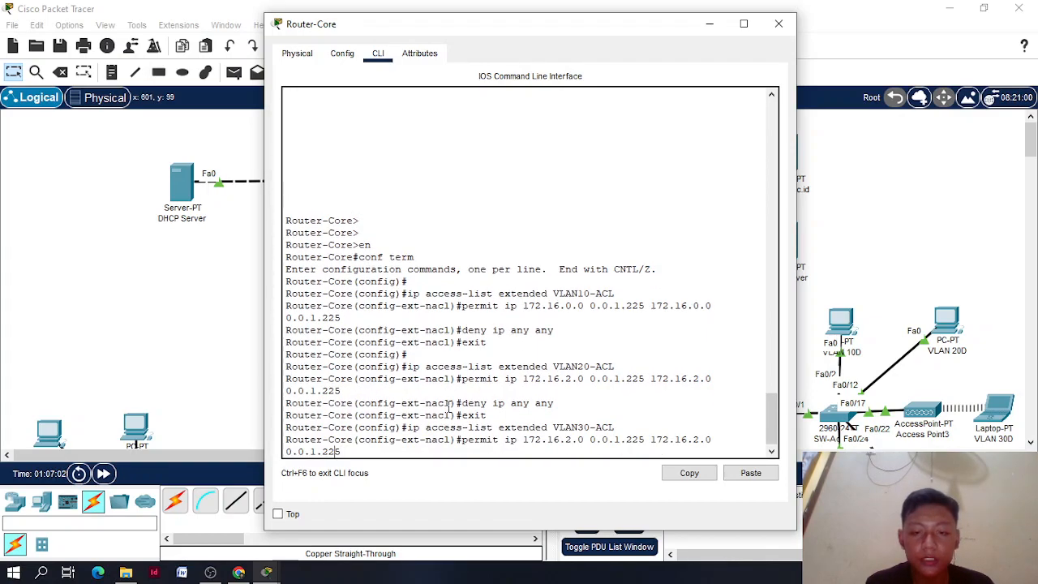
key("Left")
key("Left")
key("Left")
key("Left")
key("Left")
key("Left")
key("Left")
key("Left")
key("Left")
key("Left")
key("Left")
key("Left")
key("Left")
key("Left")
key("Left")
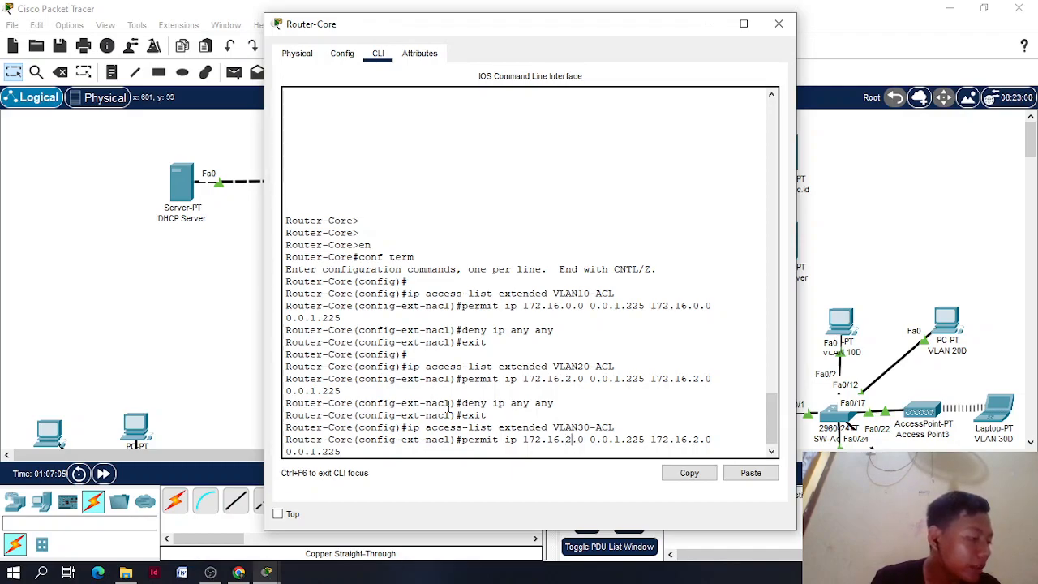
key("BackSpace")
type("4")
key("Right")
key("Right")
key("Right")
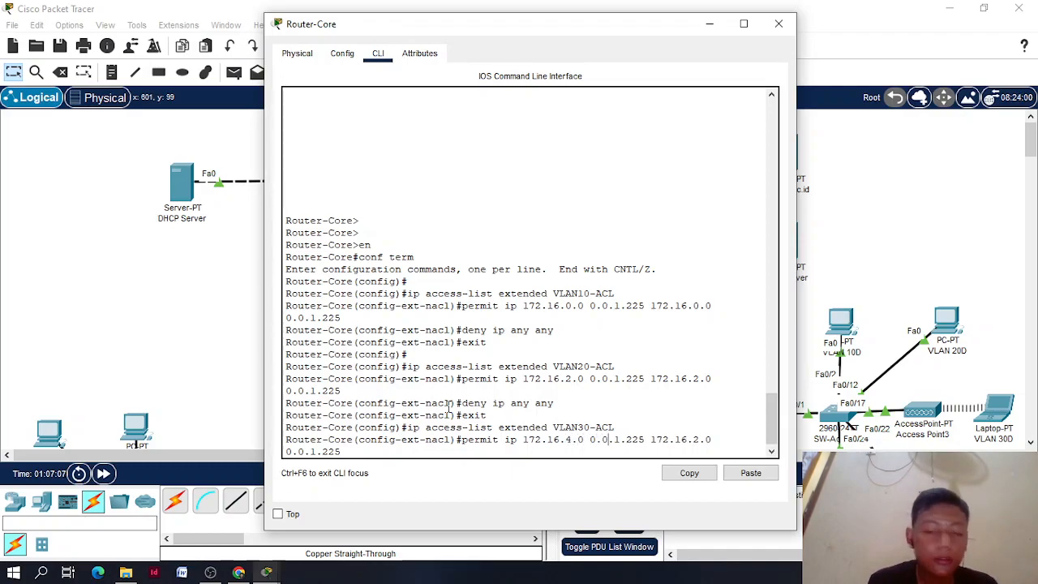
key("Right")
key("Right")
key("BackSpace")
type("0")
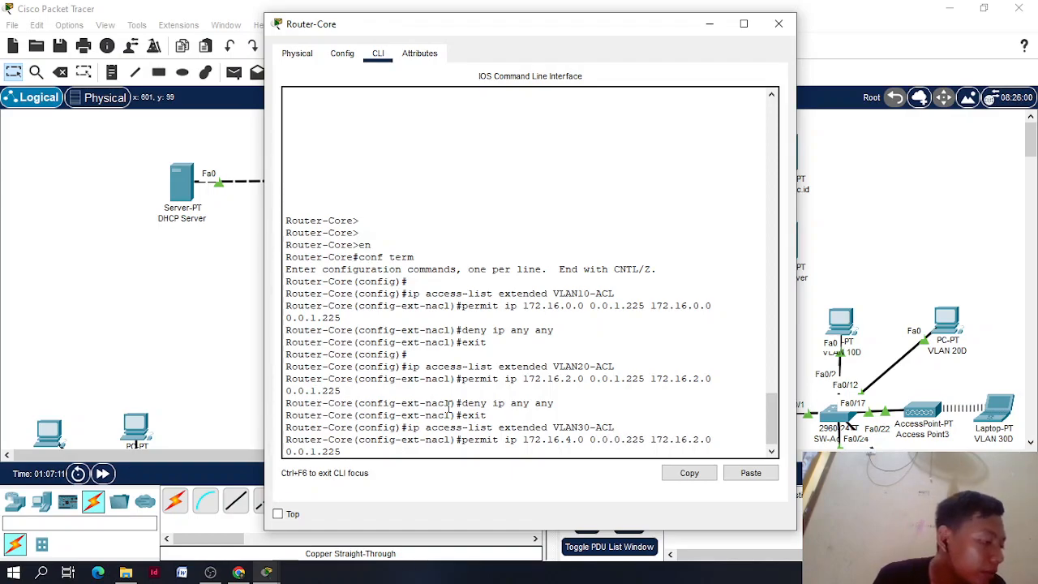
key("Delete")
key("Delete")
key("Delete")
key("Delete")
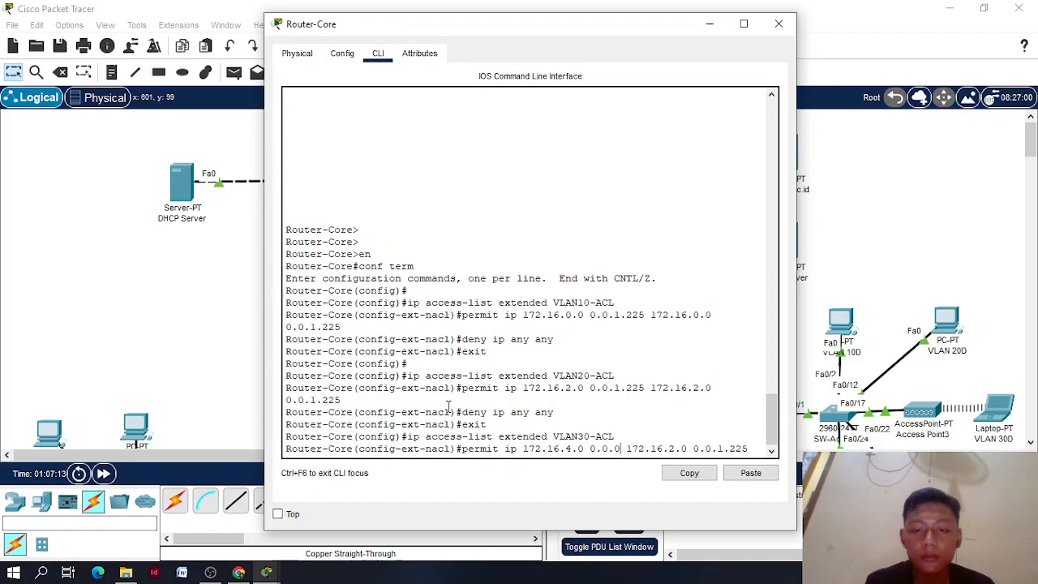
type(".12")
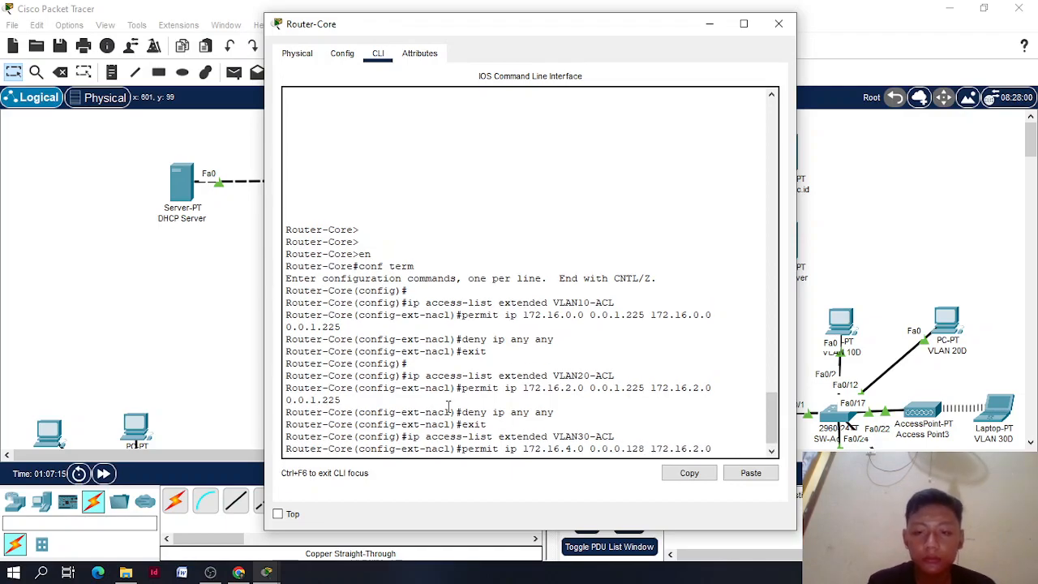
type("7")
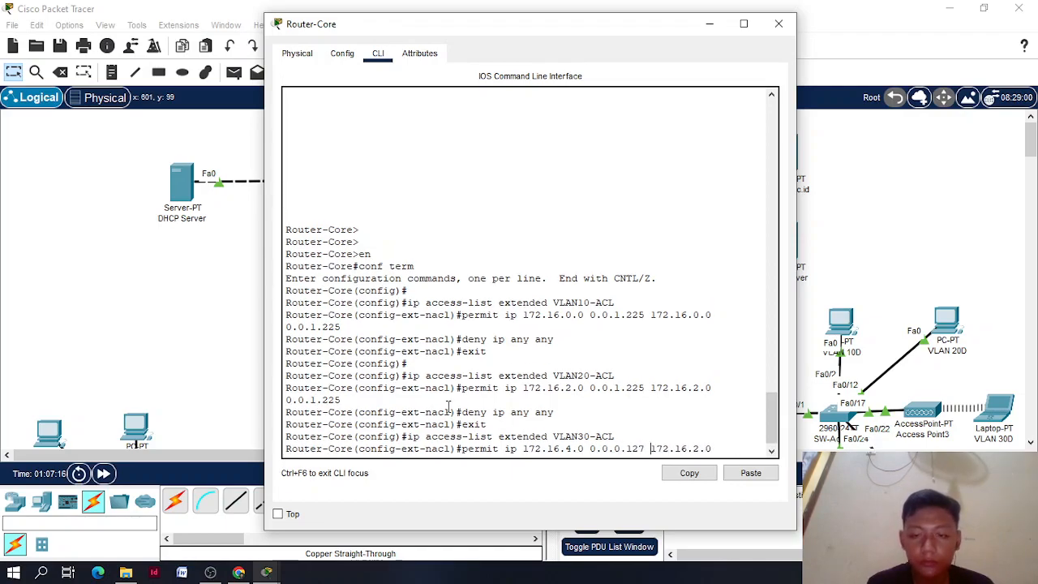
Set the VLAN30-ACL permit rule's destination to 172.16.4.0 with wildcard mask 0.0.0.227 and submit the rule
key("End")
key("BackSpace")
key("BackSpace")
key("BackSpace")
key("BackSpace")
key("BackSpace")
key("BackSpace")
type(".0227")
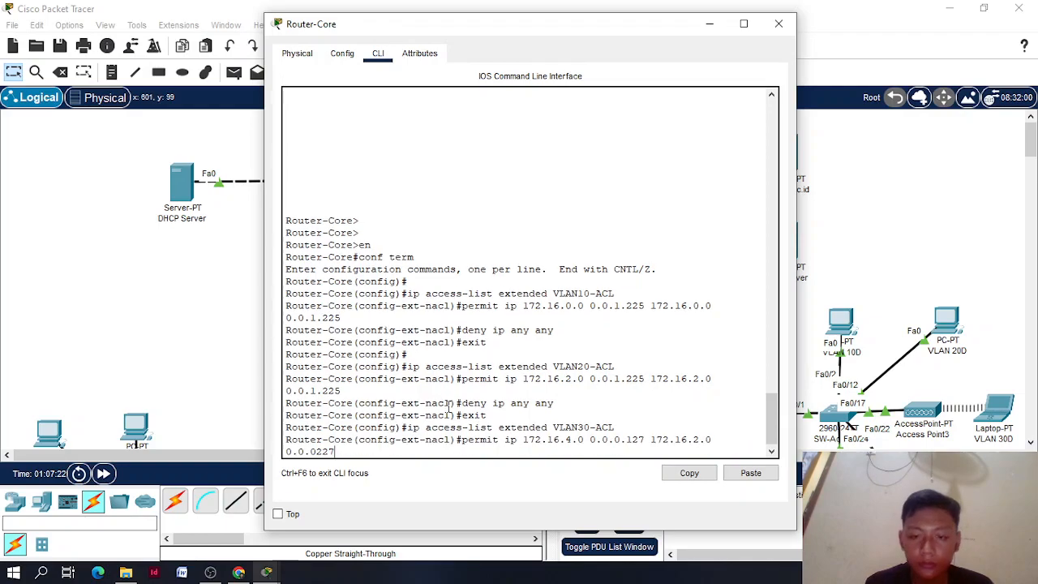
type(".")
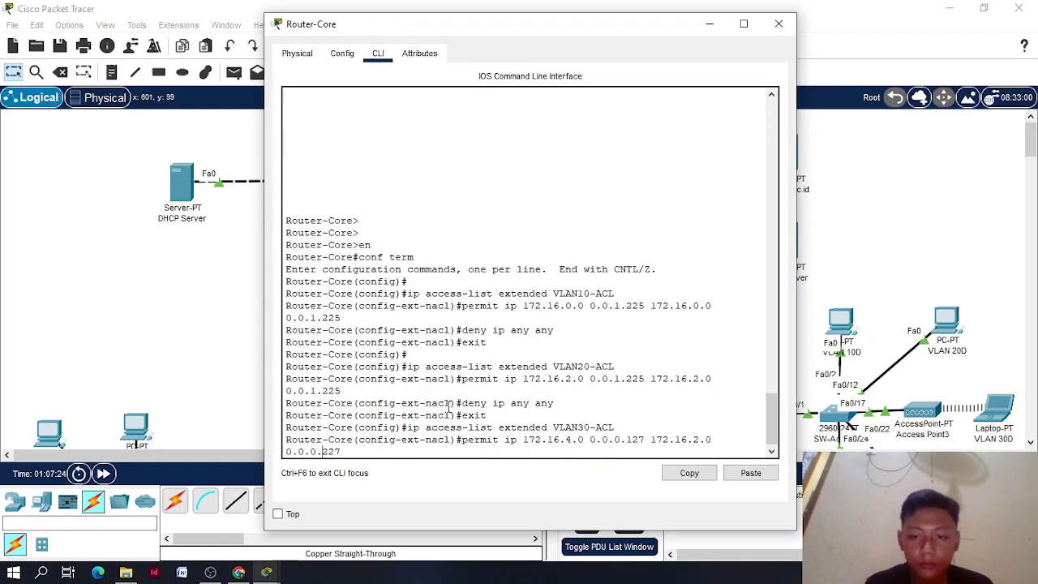
key("Left")
key("Left")
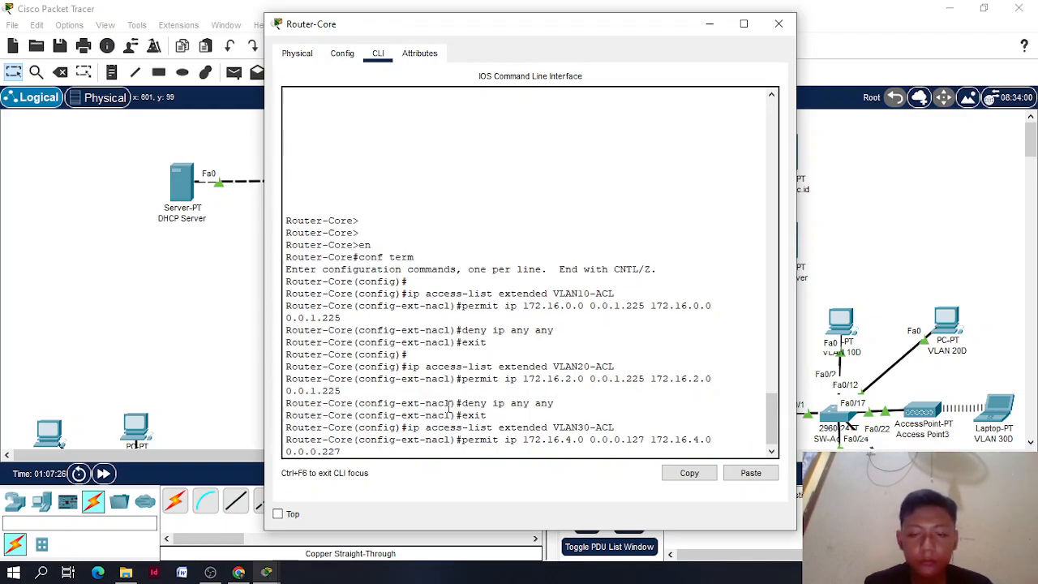
key("Return")
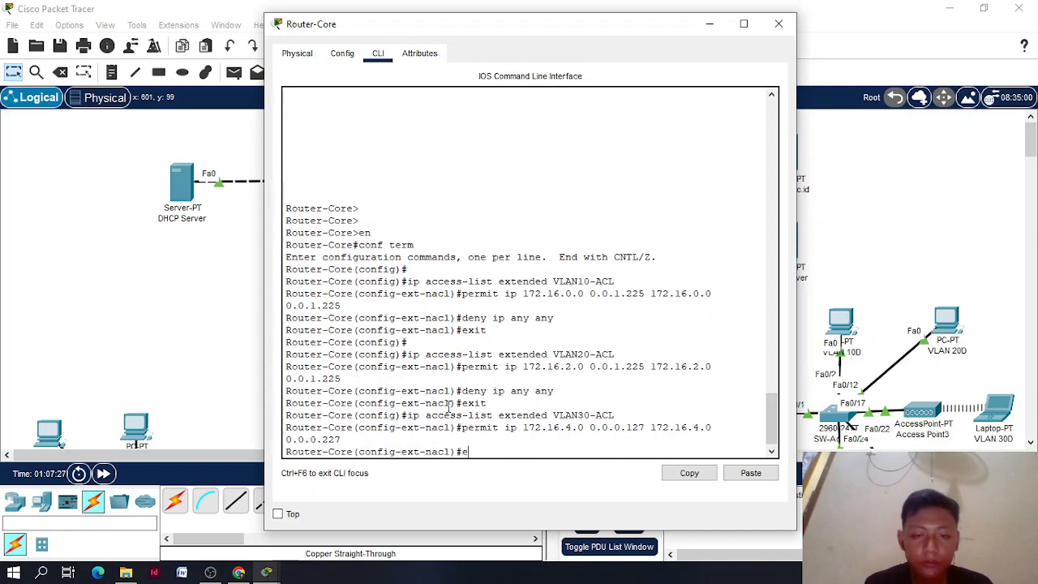
Add a rule denying IP from any to any to VLAN30-ACL
key("Up")
key("Up")
key("Up")
key("Up")
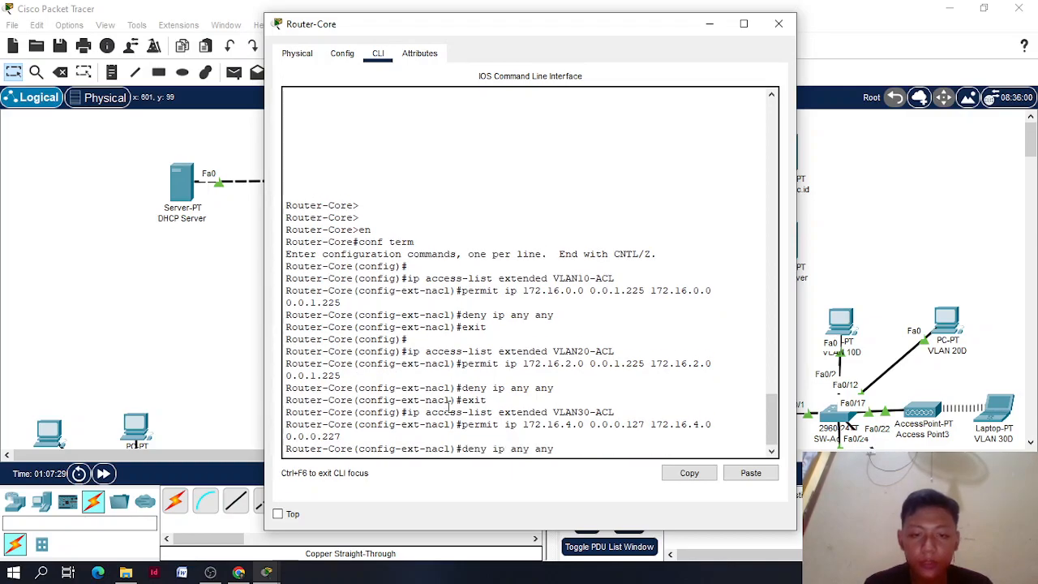
Create an extended IP access list named VLAN40-ACL by reusing the VLAN30-ACL command
key("Up")
key("Up")
key("Up")
key("Up")
key("Up")
key("BackSpace")
type("40-ACL")
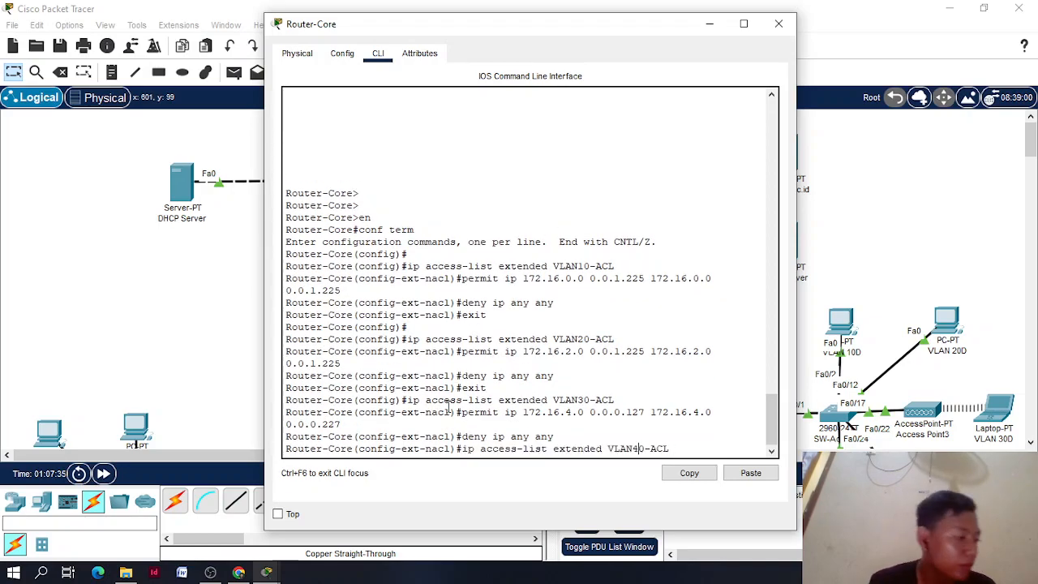
key("Return")
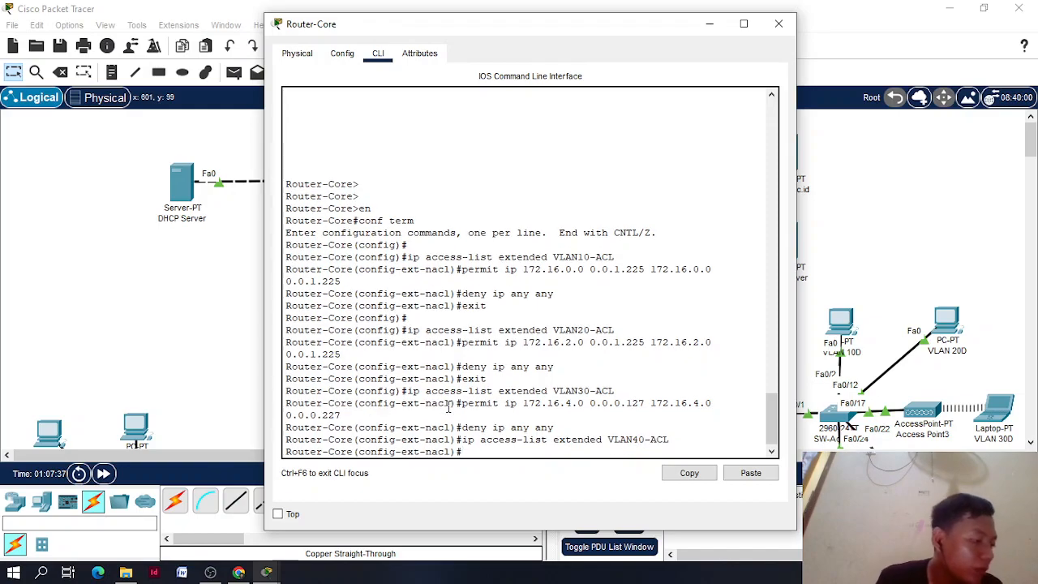
Reuse the VLAN30-ACL permit IP command for VLAN40-ACL, setting its source to 172.16.4.224 with wildcard mask 0.0.0.31
key("Up")
key("Up")
key("Up")
key("Left")
key("Left")
key("Left")
key("Left")
key("Left")
key("Left")
key("Left")
key("Left")
key("Left")
key("Left")
key("Left")
key("Left")
key("Left")
key("Left")
key("Left")
key("Left")
key("Left")
key("Left")
key("Left")
key("Left")
key("BackSpace")
type("224")
key("Right")
key("Right")
key("Right")
key("Right")
key("Right")
key("Right")
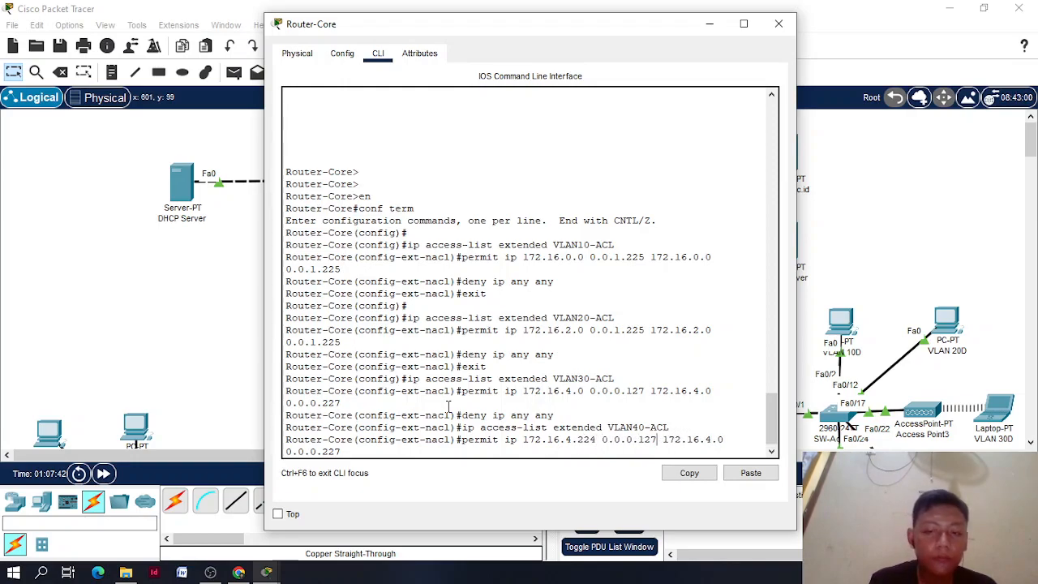
key("BackSpace")
key("BackSpace")
type("3")
Set the VLAN40-ACL permit rule's destination to 172.16.4.224 with wildcard mask 0.0.0.31 and submit the rule
key("Right")
key("Right")
key("Right")
key("Right")
key("Right")
key("Right")
key("Right")
key("Right")
key("BackSpace")
type("224")
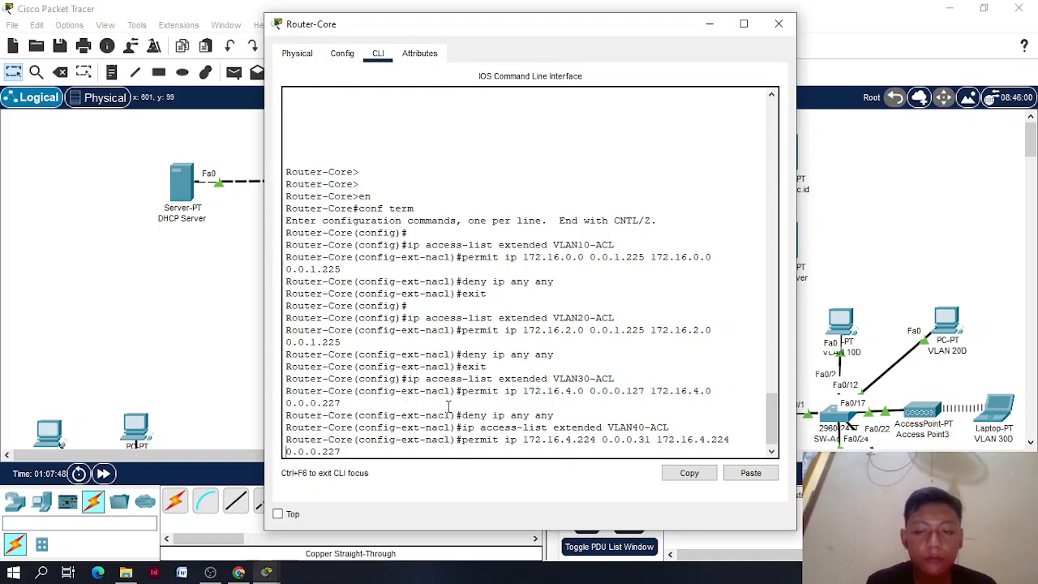
key("BackSpace")
key("BackSpace")
key("BackSpace")
type("31")
key("Return")
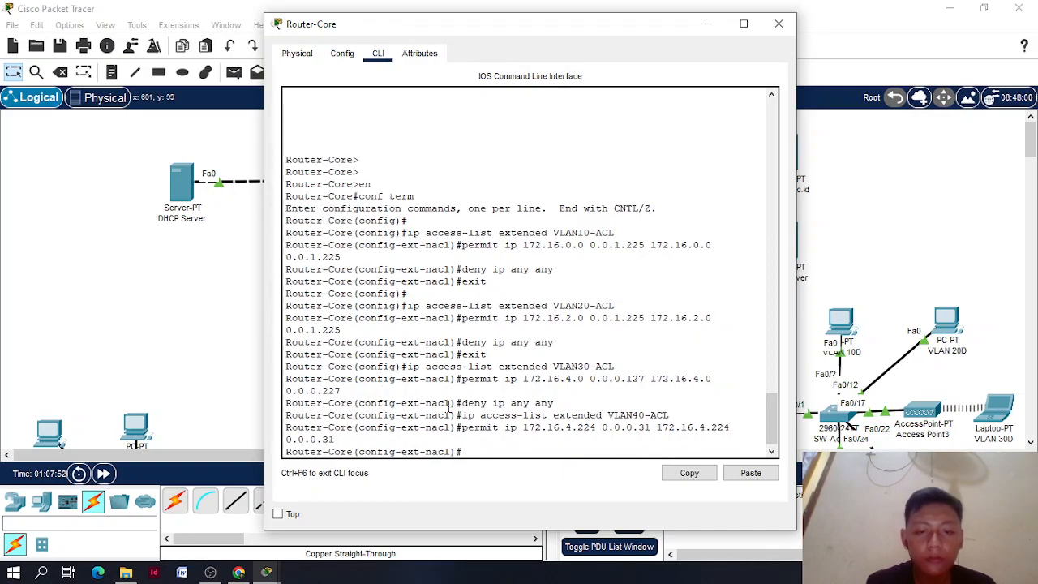
Add a rule denying IP from any to any to VLAN40-ACL
key("Up")
key("Up")
key("Up")
key("Return")
Create an extended IP access list named VLAN1-ACL by reusing the VLAN40-ACL command
key("Up")
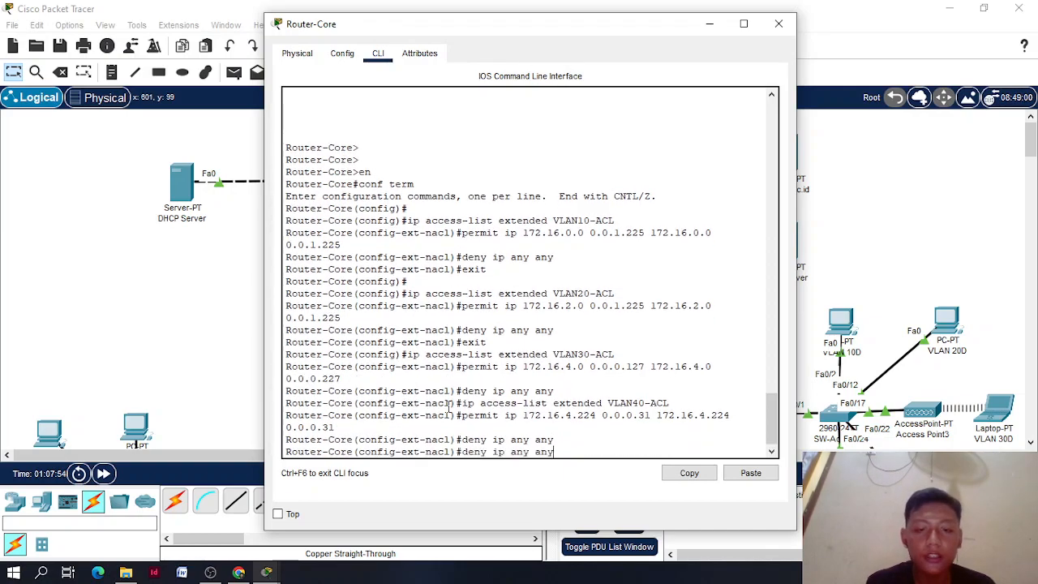
key("Up")
key("Up")
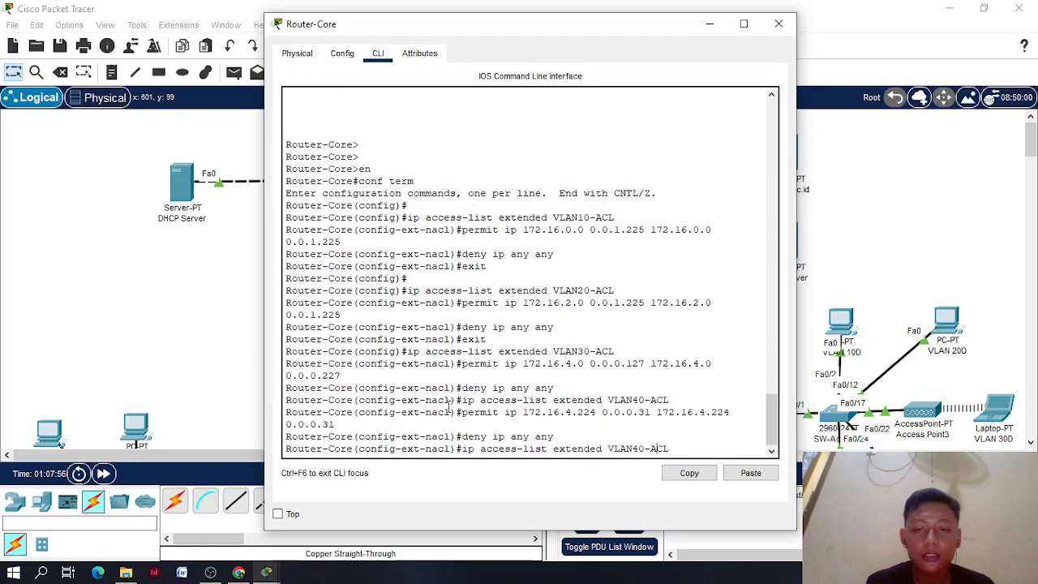
key("BackSpace")
key("BackSpace")
type("1")
key("Return")
Reuse the VLAN30-ACL permit IP command for VLAN1-ACL, setting its source to 172.16.4.128 with wildcard mask 0.0.0.63
key("Up")
key("Up")
key("Up")
key("Up")
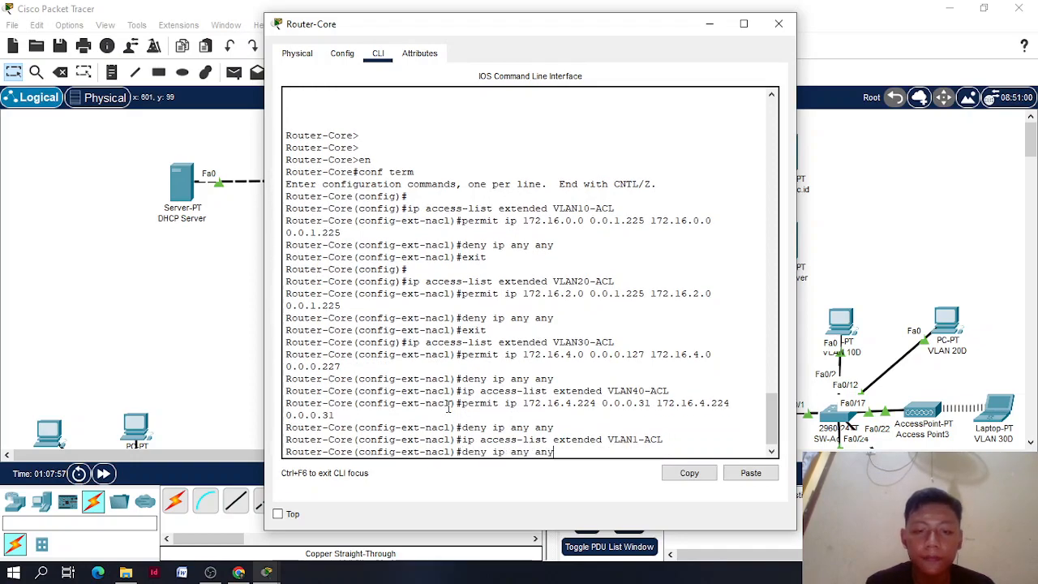
key("Up")
key("Up")
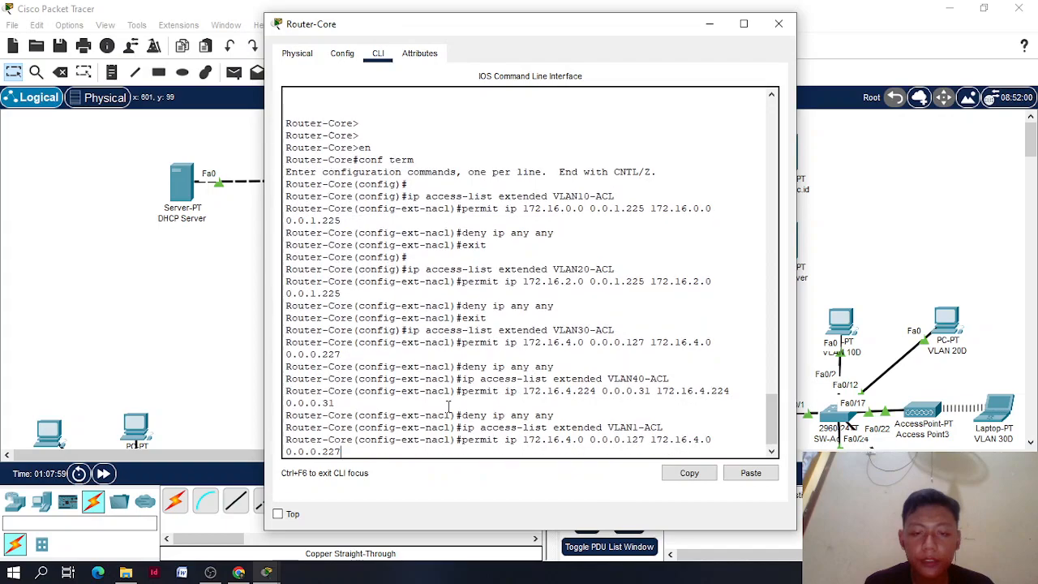
key("Left")
key("Left")
key("Left")
key("Left")
key("Left")
key("Left")
key("Left")
key("Left")
key("Left")
key("Left")
key("Left")
key("Left")
key("Left")
key("Left")
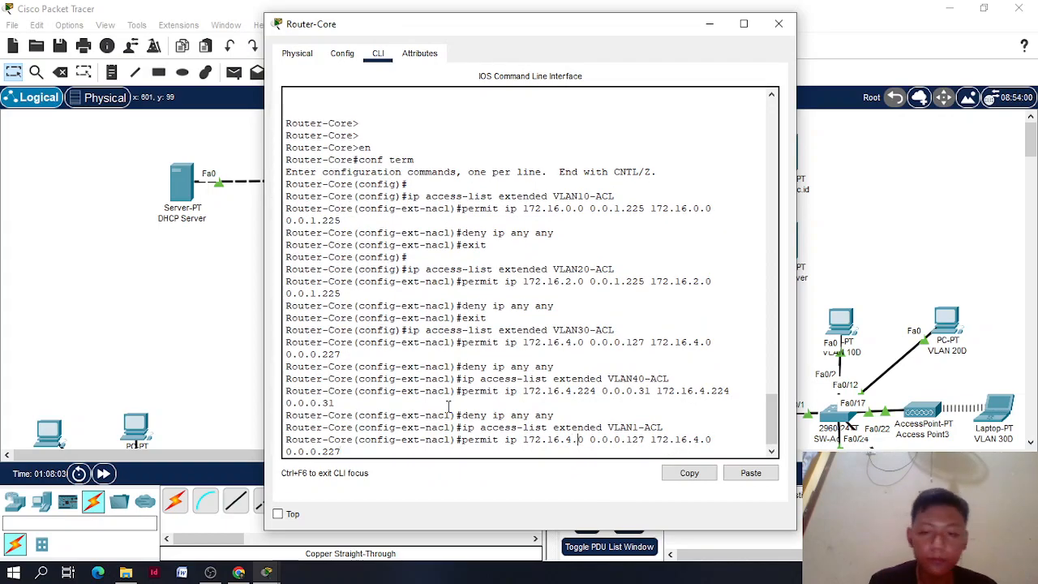
key("Delete")
type("128")
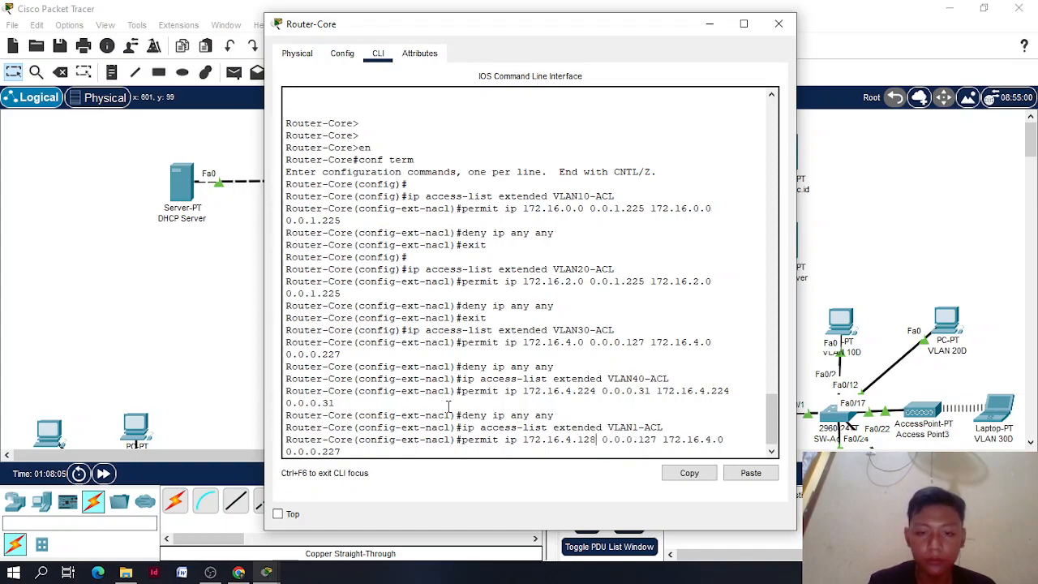
key("Right")
key("Right")
key("Right")
key("Right")
key("Right")
key("Right")
key("Right")
key("Right")
key("Right")
key("Right")
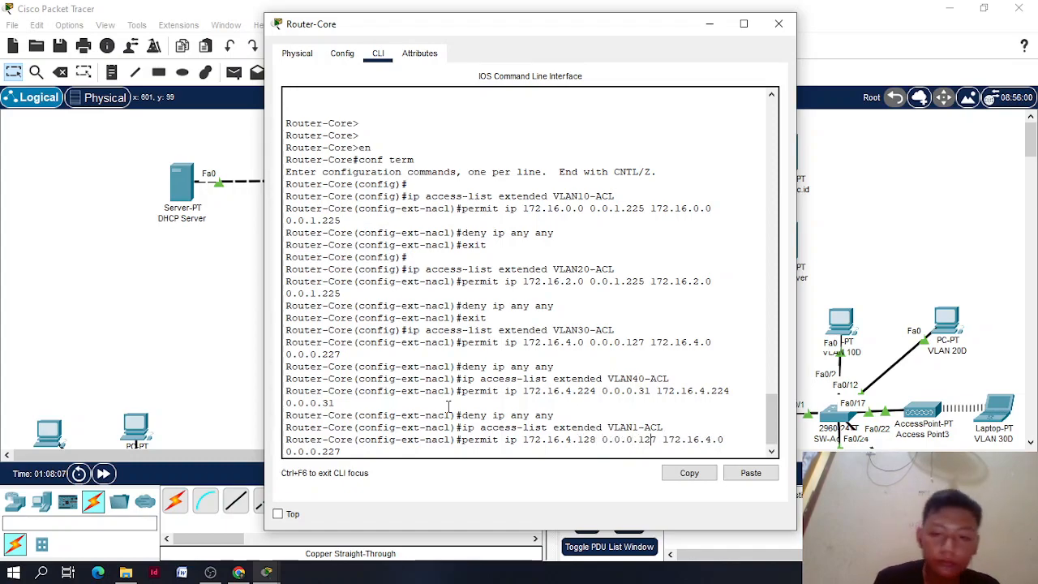
key("BackSpace")
key("BackSpace")
key("BackSpace")
type("63")
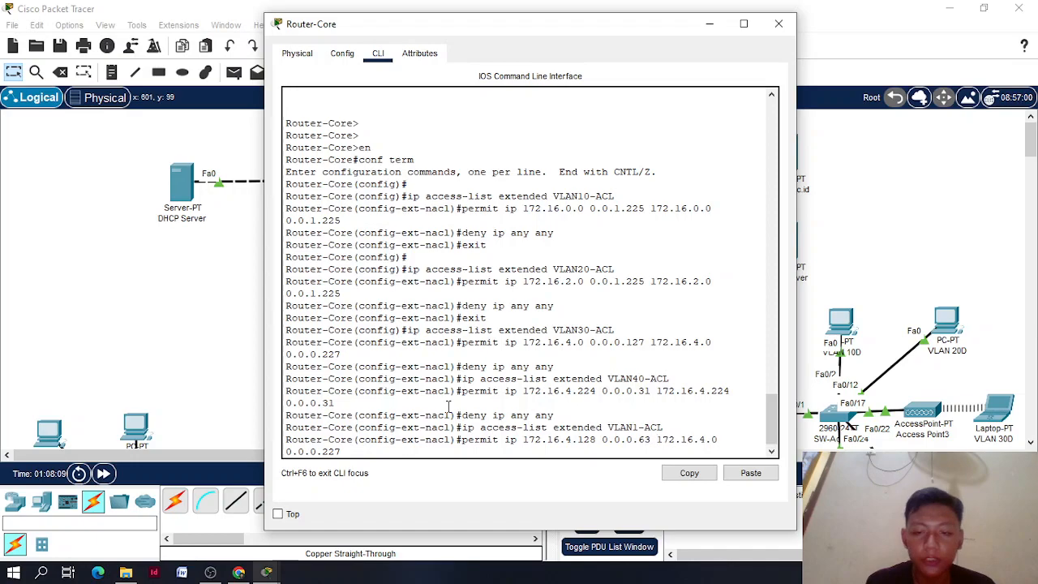
Set the VLAN1-ACL permit rule's destination to 172.16.4.128 with wildcard mask 0.0.0.63 and submit the rule
key("Right")
key("Right")
key("Right")
key("Right")
key("Right")
key("Right")
key("Right")
key("Right")
key("Right")
key("Right")
key("Right")
key("Right")
key("Right")
key("Right")
key("Right")
key("Right")
key("Right")
key("Right")
key("Right")
key("Right")
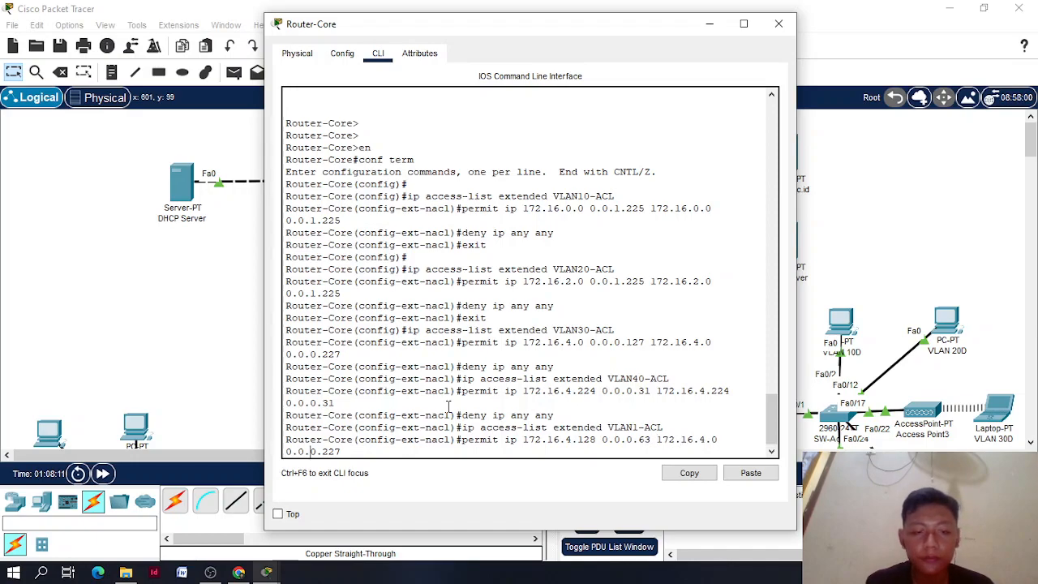
key("BackSpace")
key("BackSpace")
key("BackSpace")
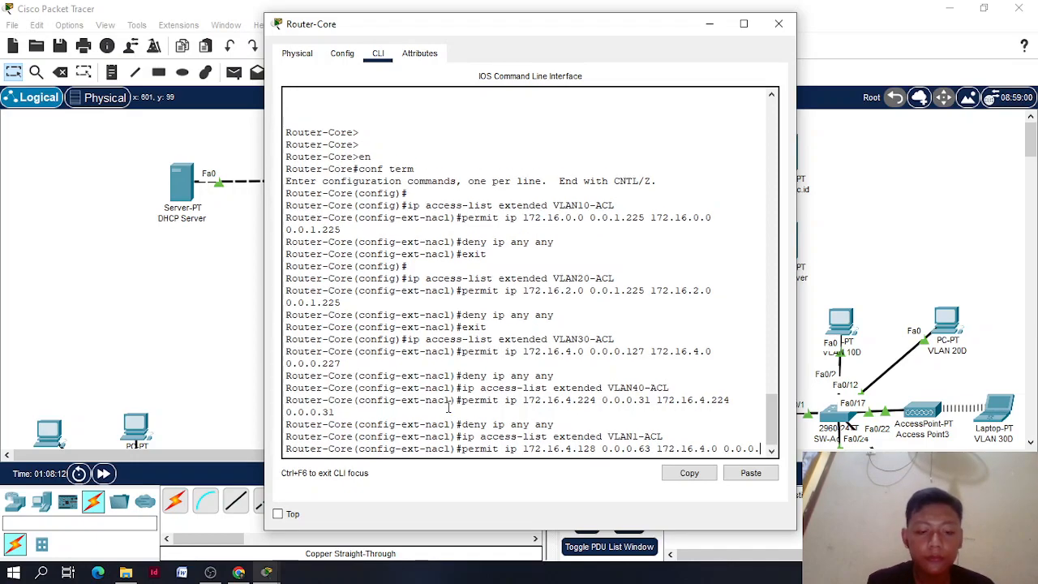
type("63")
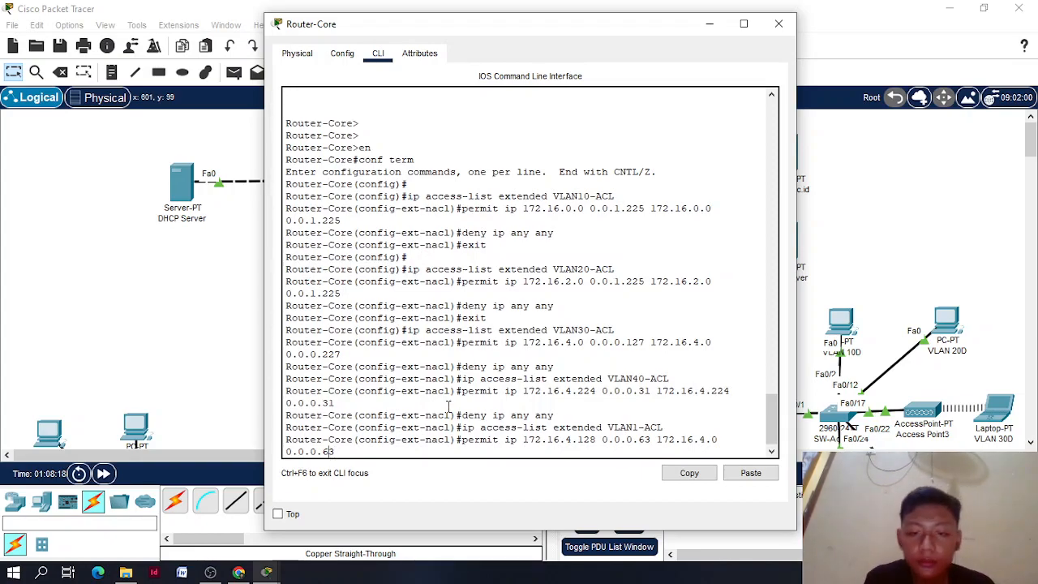
key("BackSpace")
type("128")
key("Return")
Add a rule denying IP from any to any to VLAN1-ACL and exit access-list configuration
type("deny ip any any")
key("Return")
type("exi")
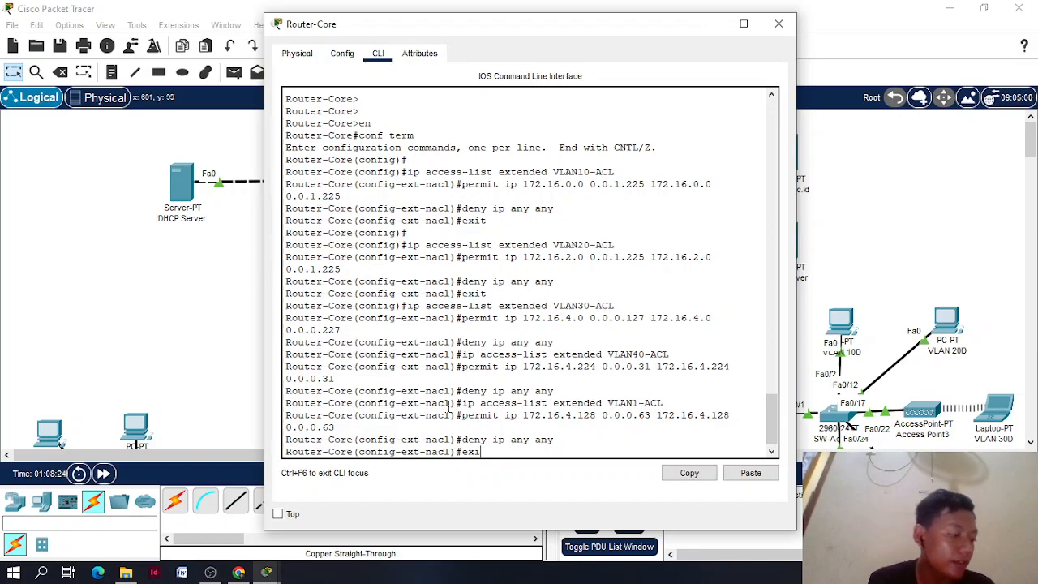
type("t")
key("Return")
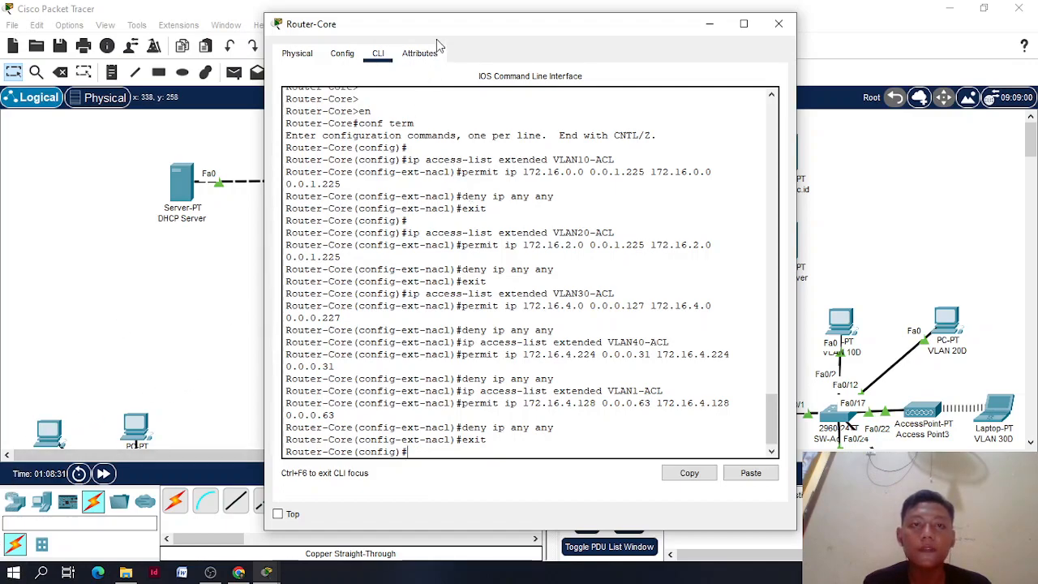
Move the Router-Core window off the central topology and exit global configuration mode
left_click_drag(442, 38, 678, 67)
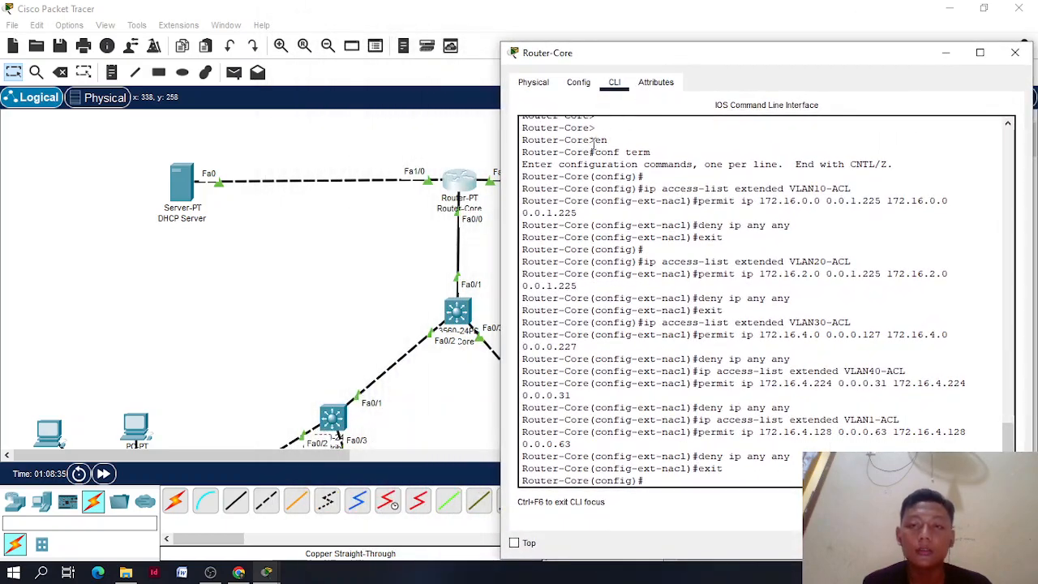
scroll(584, 177, "up", 6)
scroll(591, 181, "down", 6)
type("s")
key("BackSpace")
type("exit")
key("Return")
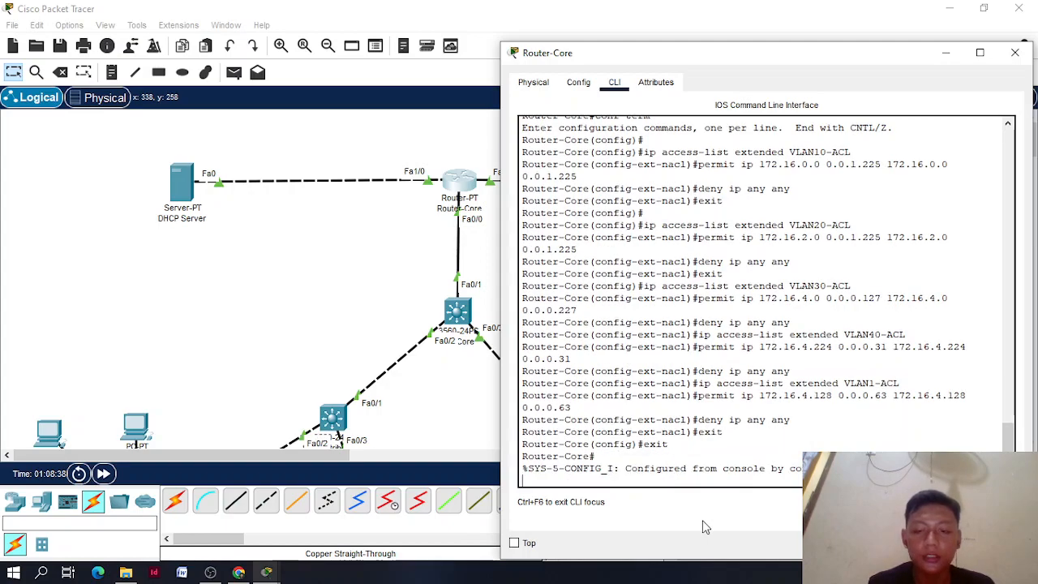
Display Router-Core's running configuration, paging as far as the FastEthernet0/0 subinterfaces
key("Return")
type("sh")
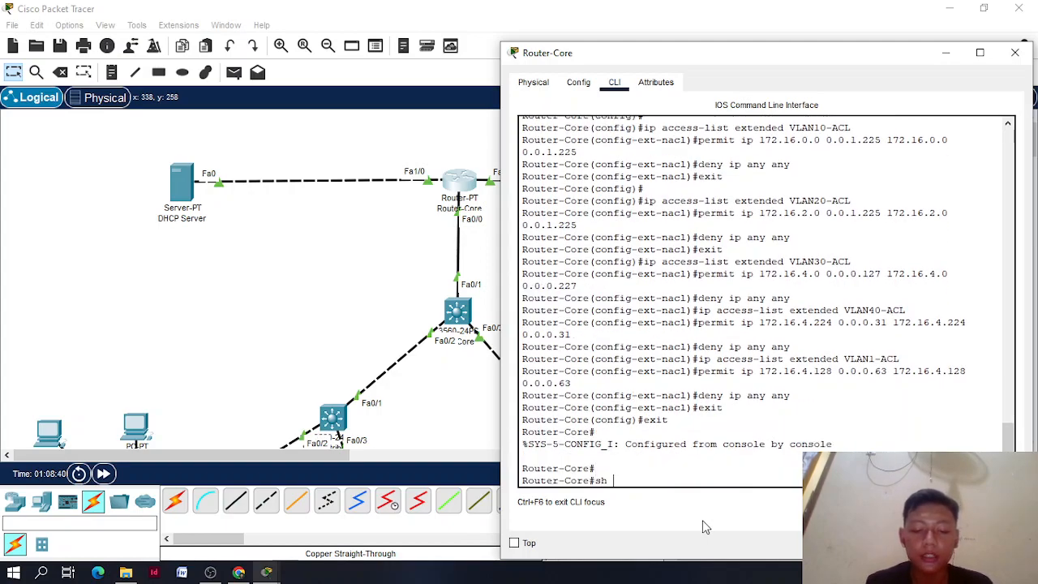
type(" run")
key("Return")
key("space")
key("space")
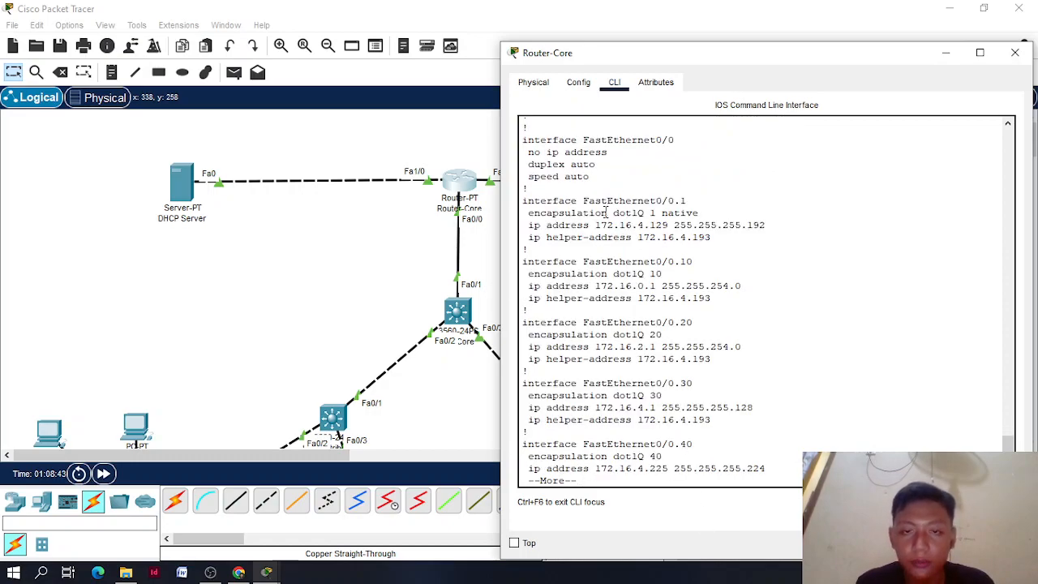
Examine the VLAN subinterfaces' addresses and the access lists through to the end of the running configuration
scroll(616, 215, "up", 15)
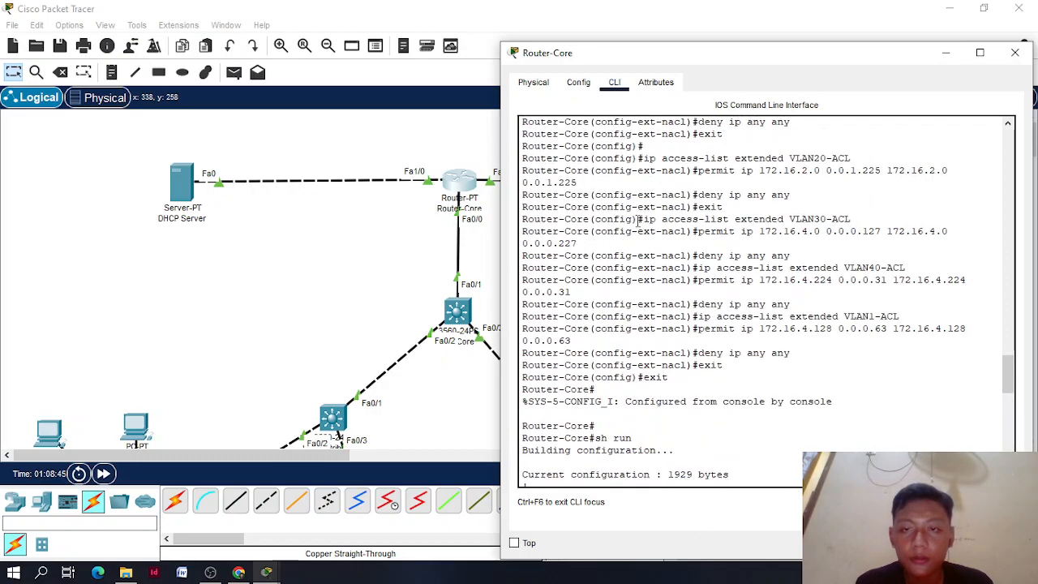
scroll(750, 322, "down", 7)
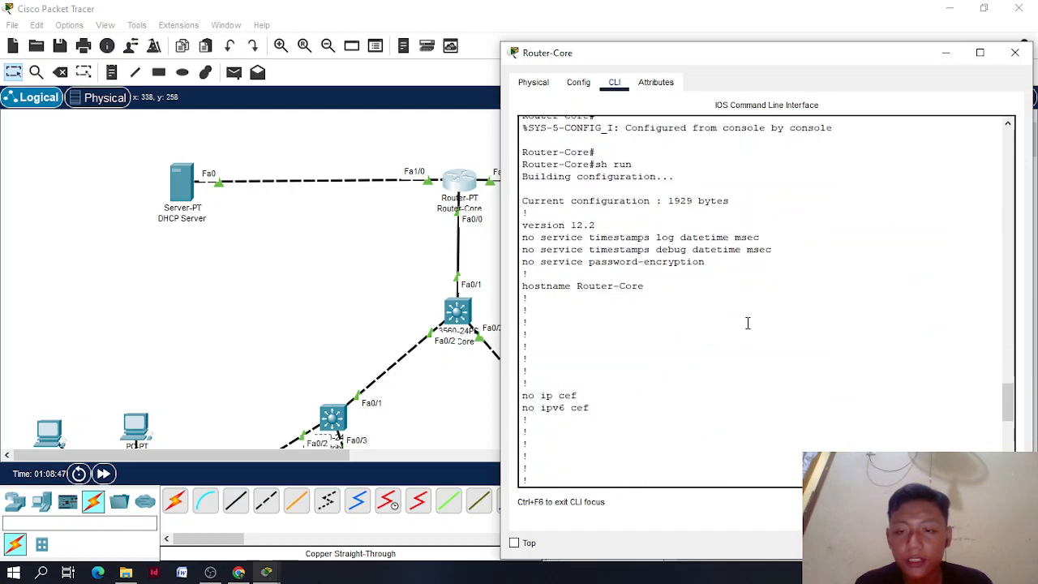
scroll(750, 323, "down", 8)
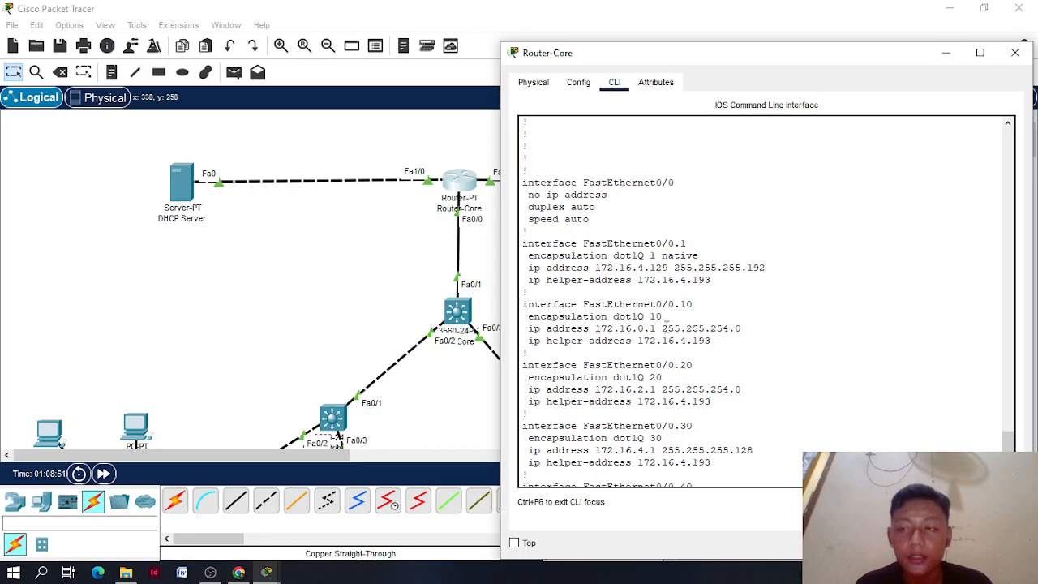
scroll(665, 325, "down", 2)
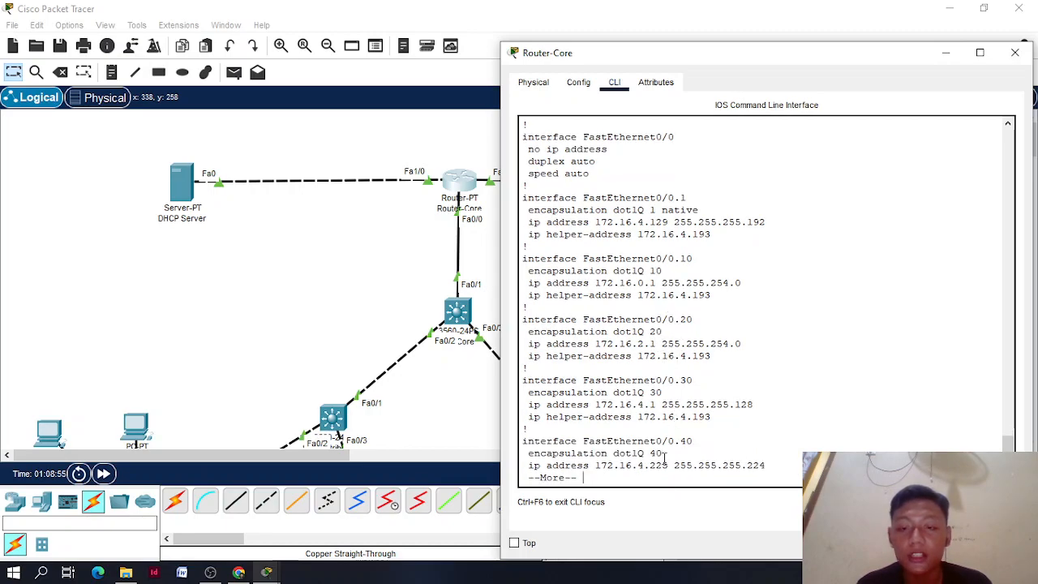
scroll(661, 461, "up", 2)
scroll(657, 462, "down", 2)
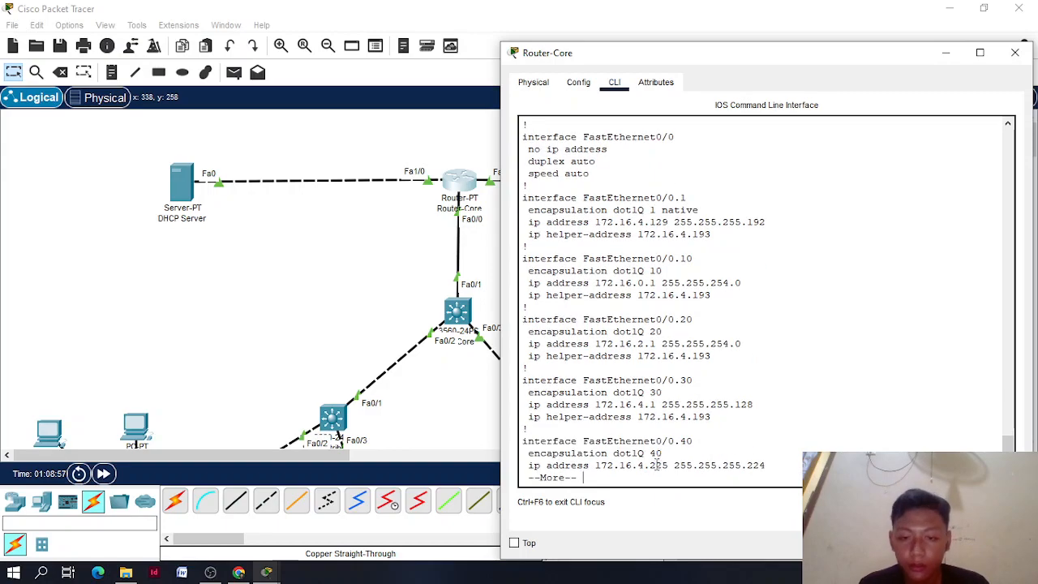
key("space")
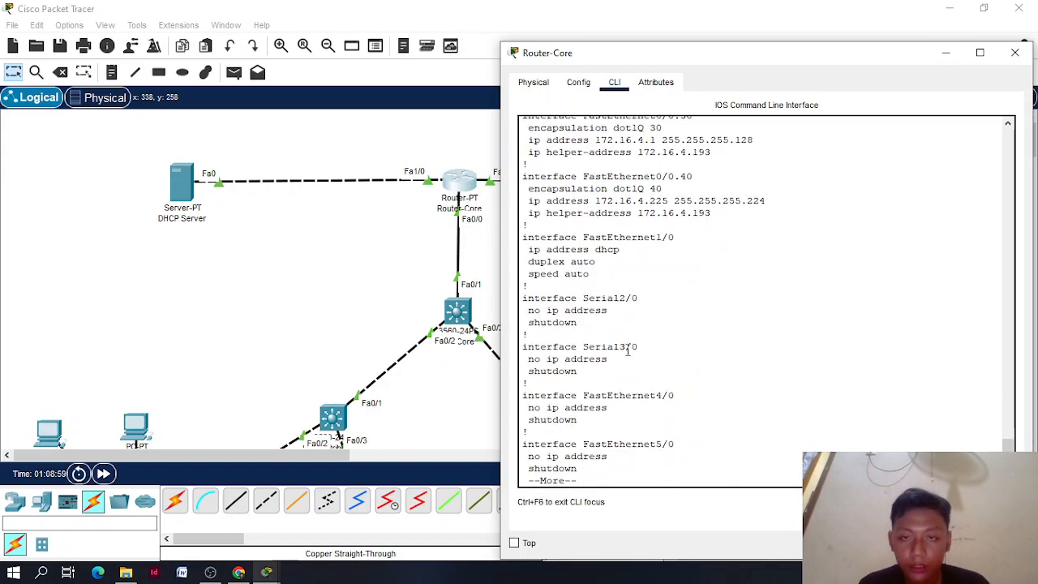
key("space")
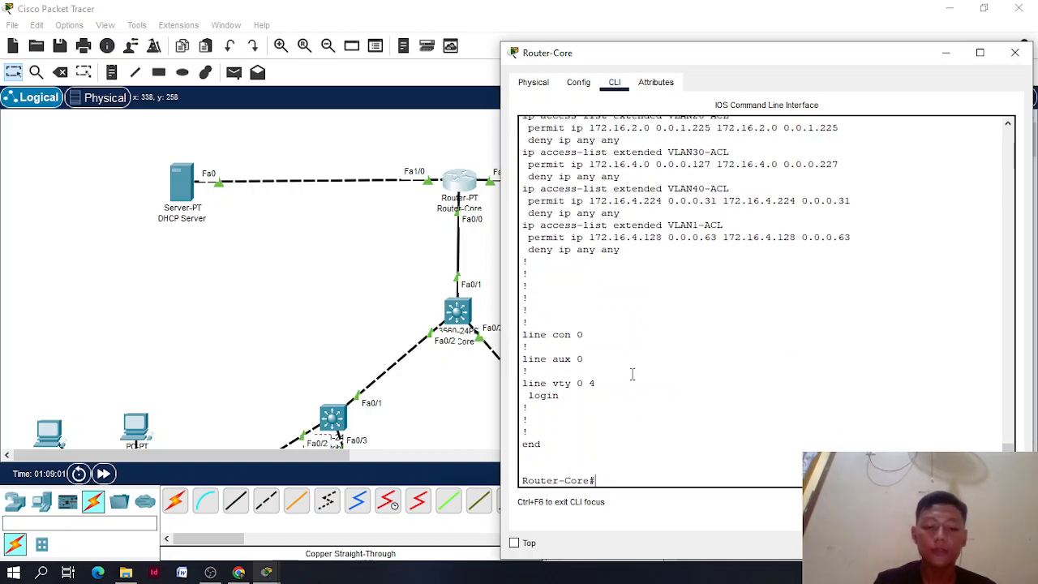
Enter Router-Core's global configuration mode and select subinterface fa0/0.1 for configuration
type("conf term")
key("Return")
type("int fa0/0.1")
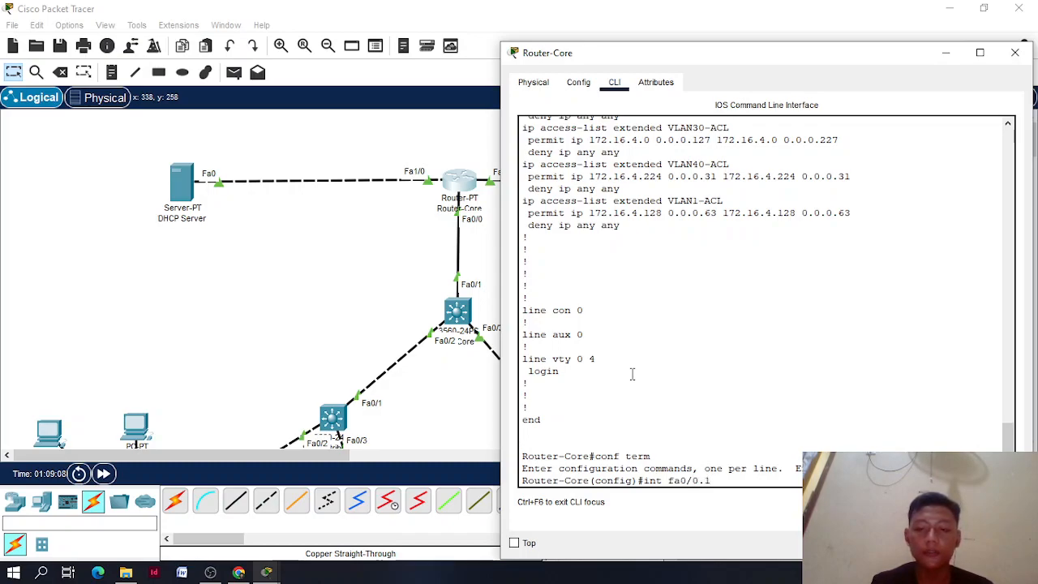
key("Return")
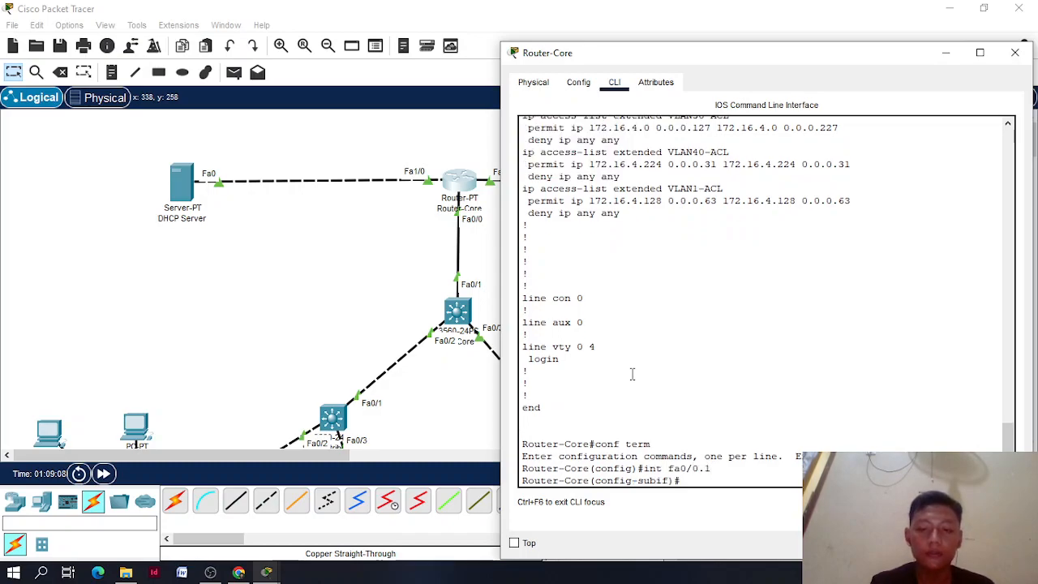
Apply access list VLAN10-ACL to inbound traffic on subinterface fa0/0.1
type("ip address")
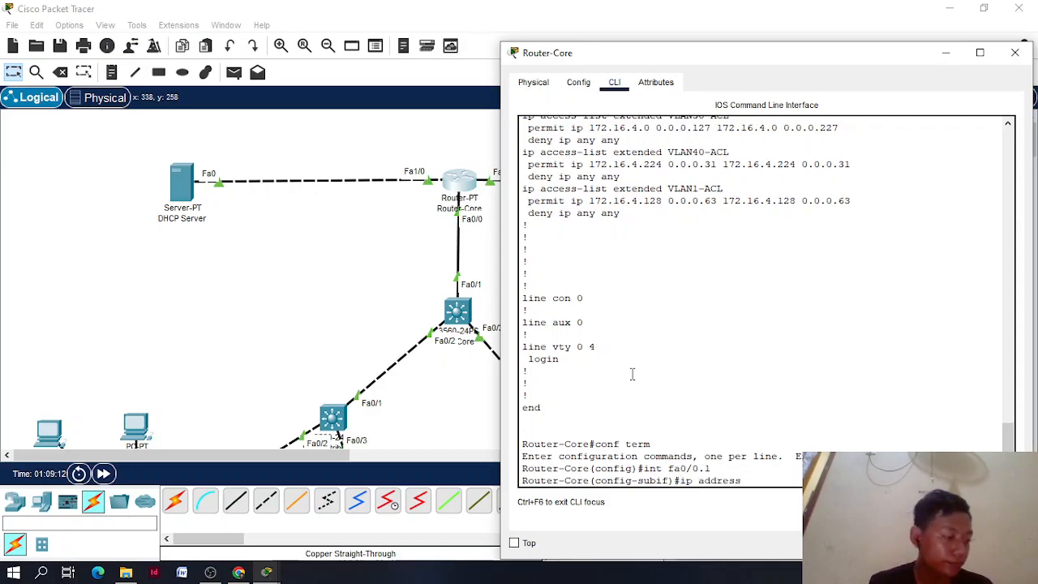
key("BackSpace")
key("BackSpace")
key("BackSpace")
key("BackSpace")
key("BackSpace")
key("BackSpace")
key("BackSpace")
type("ac")
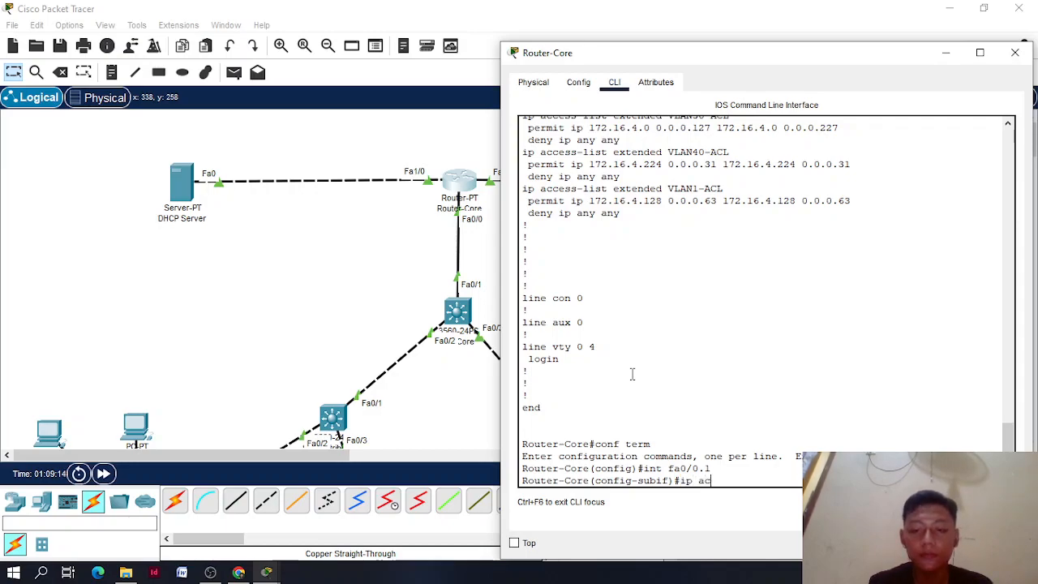
type("cess-gour")
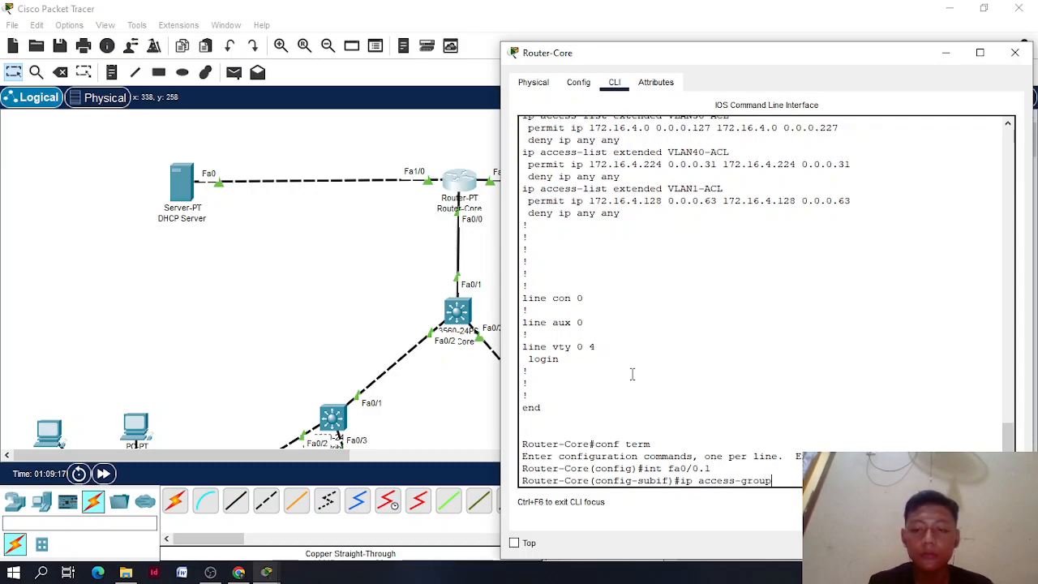
type("p VLAN")
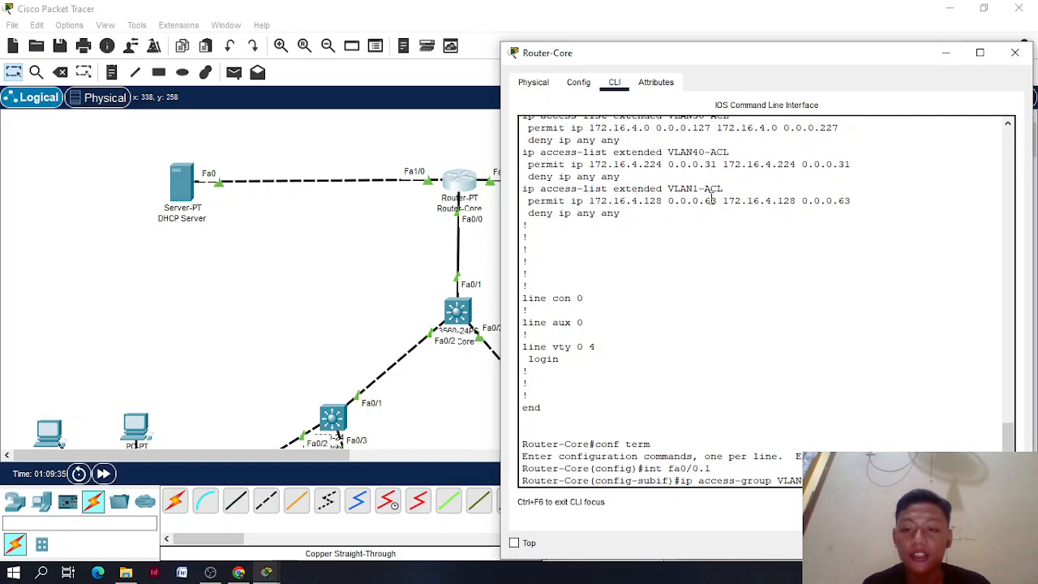
scroll(719, 216, "down", 1)
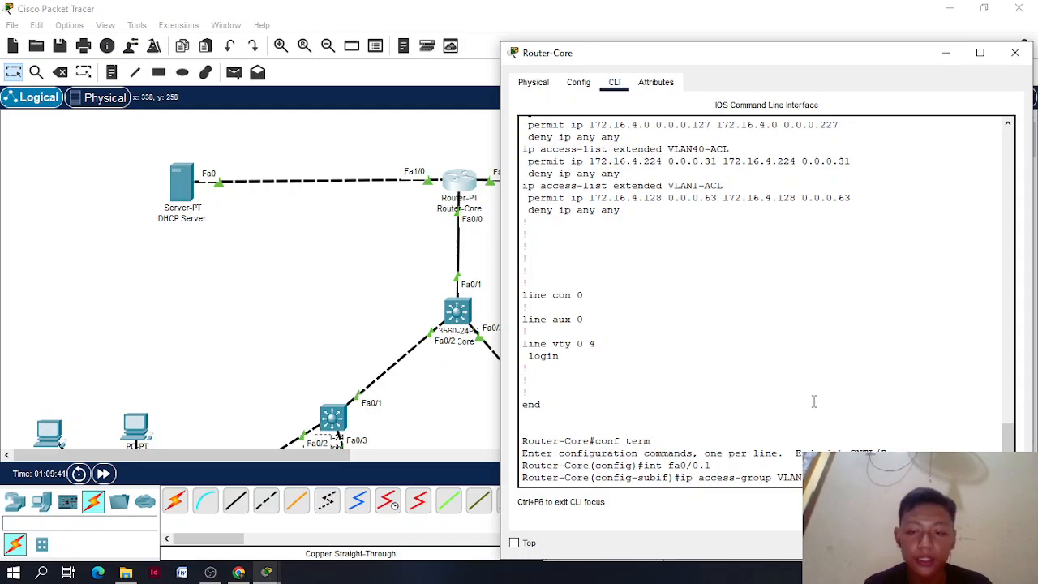
key("Return")
Switch to subinterface fa0/0.10 and apply access list VLAN10-ACL to its inbound traffic
key("Up")
key("Up")
key("Up")
key("Up")
key("Down")
key("Down")
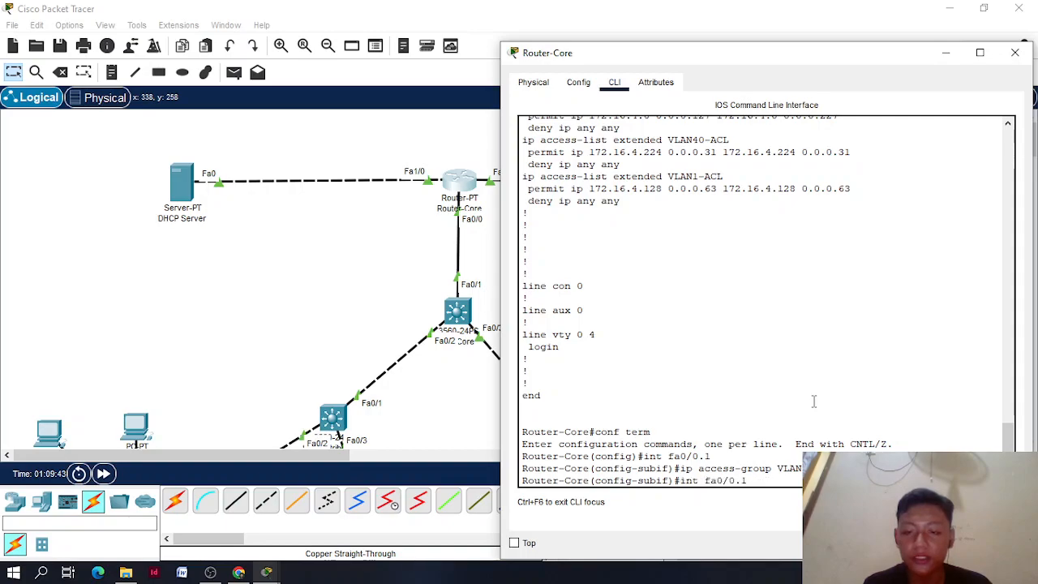
key("Return")
key("Up")
key("Up")
key("Up")
key("Down")
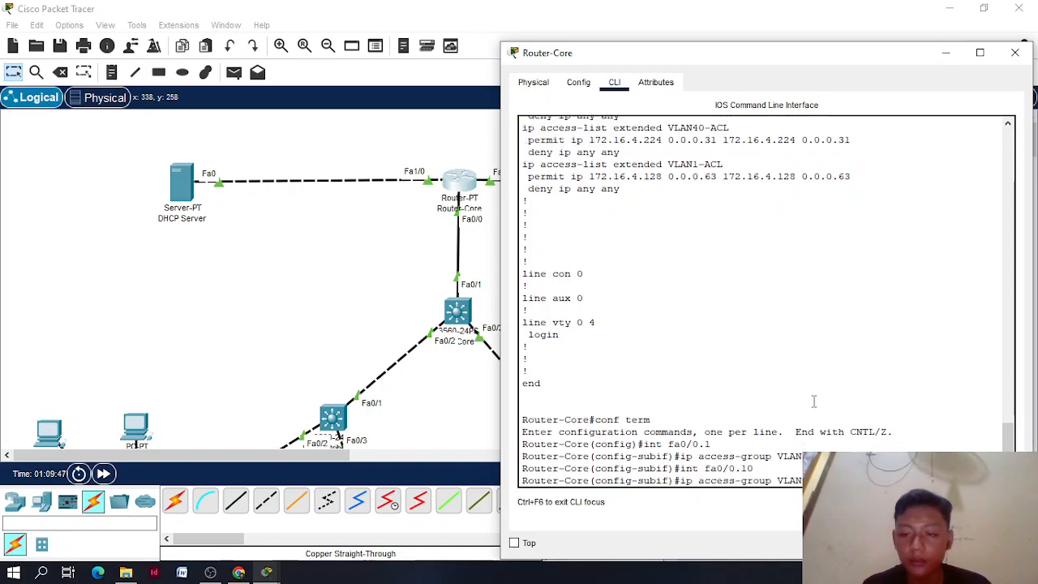
key("Up")
key("Up")
key("Down")
key("Down")
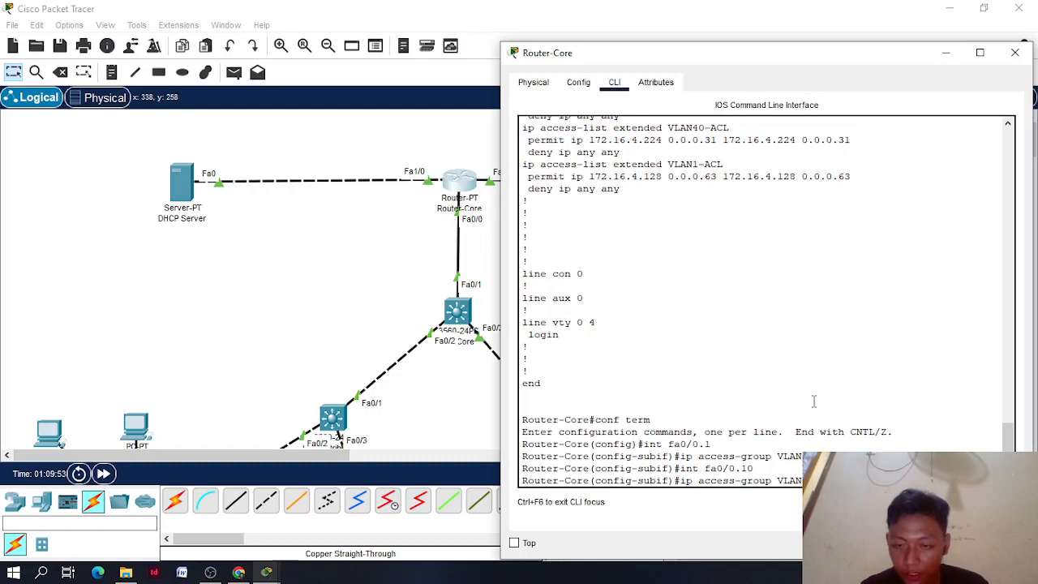
key("Return")
On subinterface fa0/0.1, remove the inbound VLAN10-ACL access group and apply VLAN1-ACL inbound instead
key("Up")
key("Up")
key("Up")
key("Up")
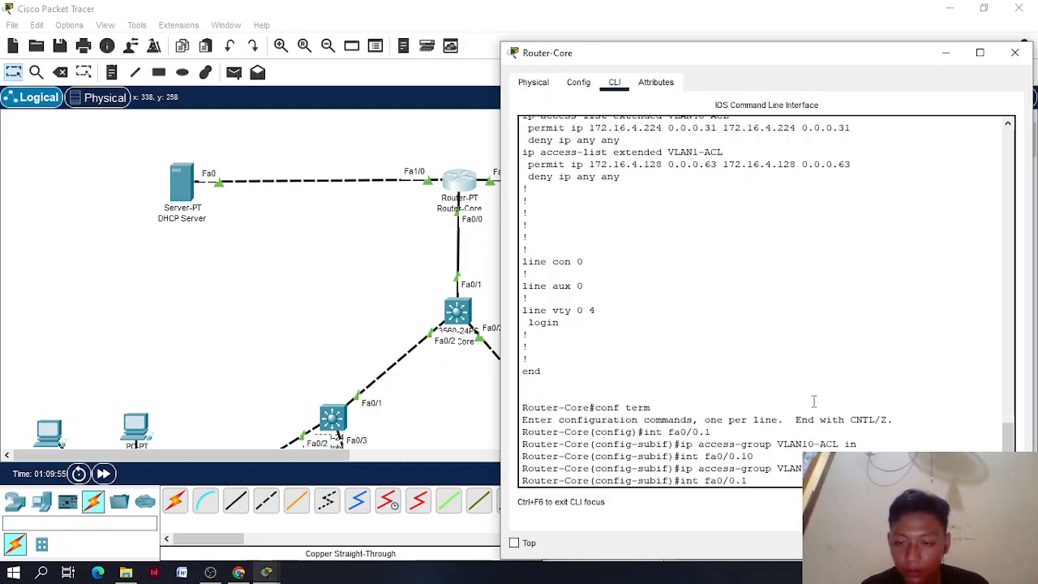
key("Return")
key("Up")
key("Up")
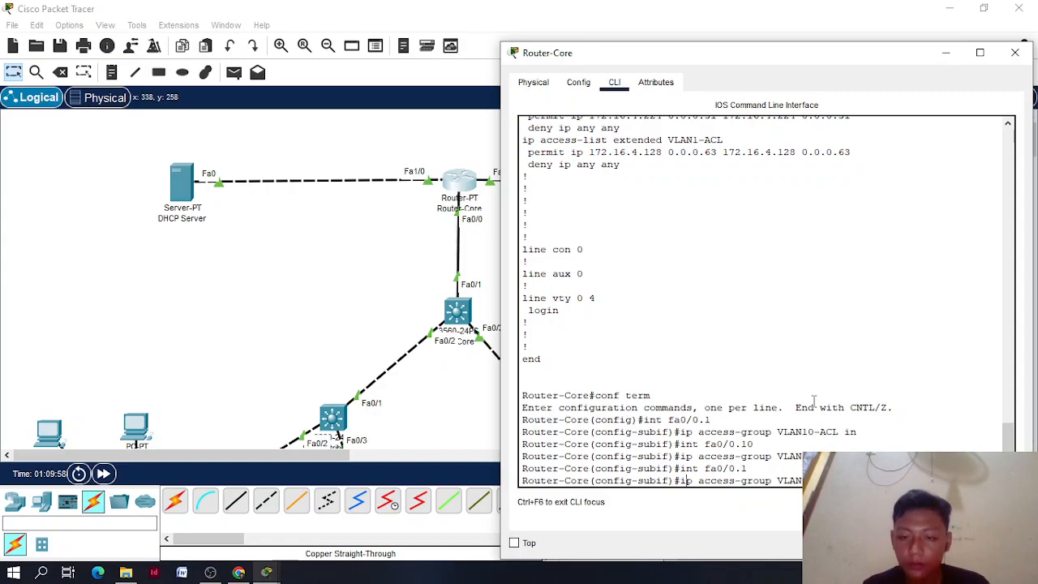
key("ctrl+a")
type("no")
key("Return")
key("Up")
key("Up")
key("Up")
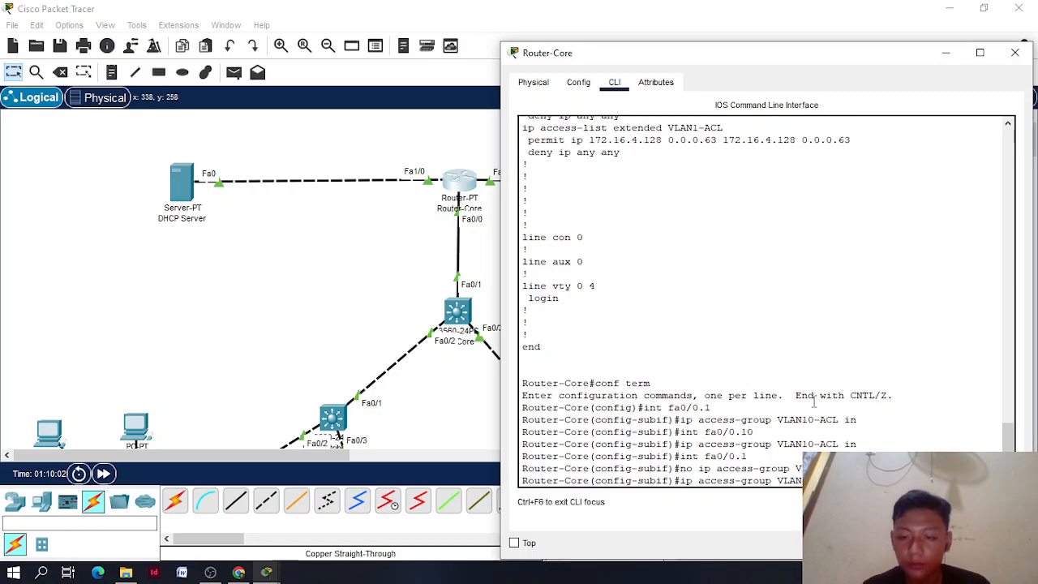
key("Return")
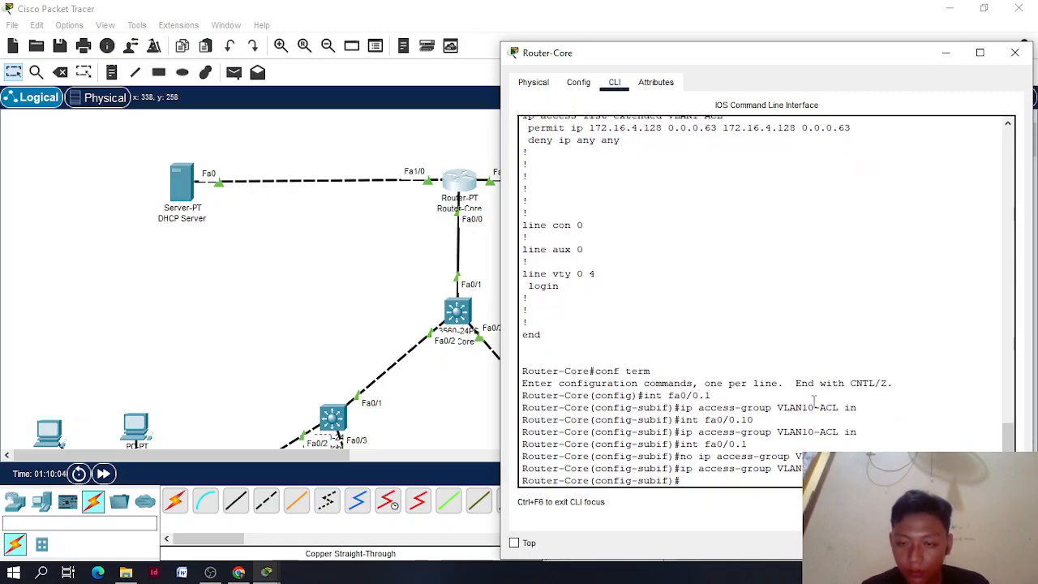
Switch to subinterface fa0/0.20 and apply access list VLAN20-ACL to its inbound traffic
key("Up")
key("Up")
key("Up")
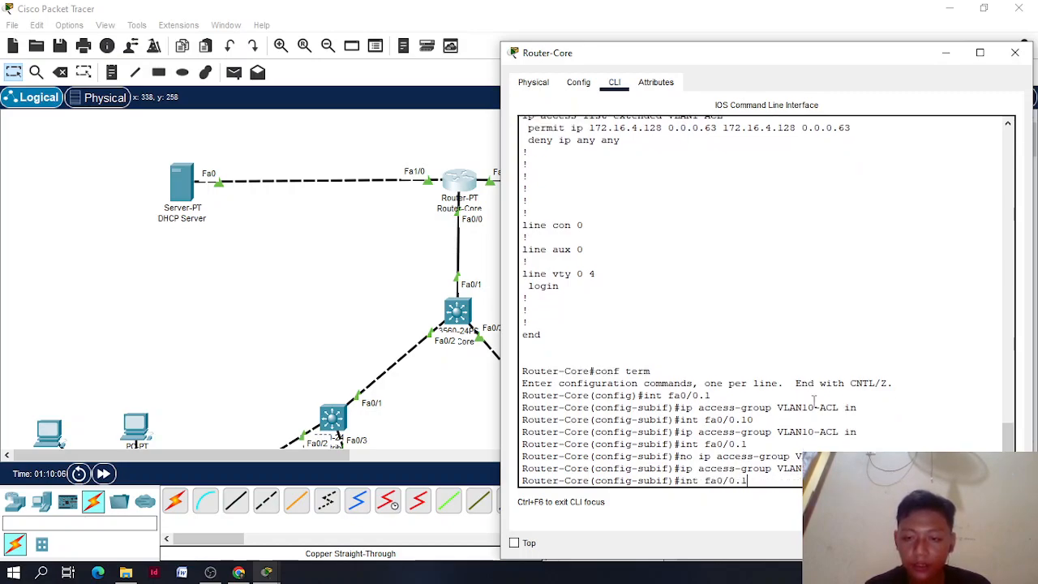
type("20")
key("Return")
key("Up")
key("Up")
key("Up")
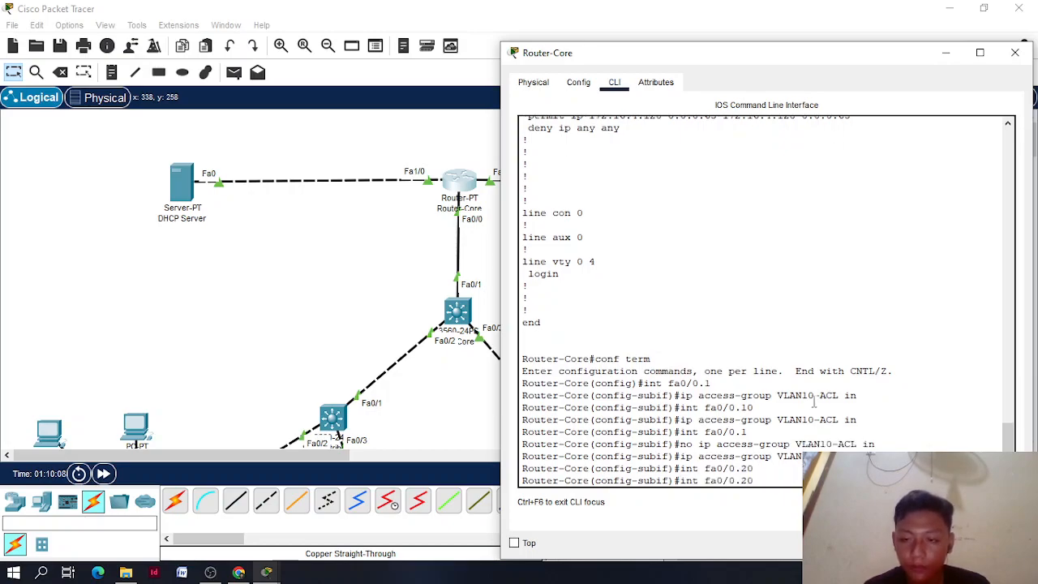
key("Down")
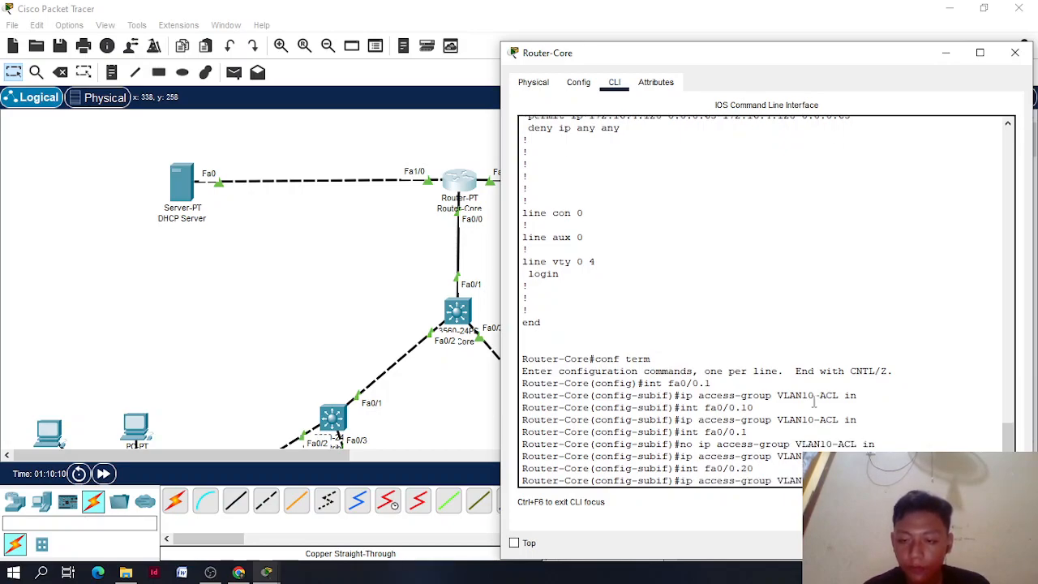
key("Return")
Switch to subinterface fa0/0.30 and apply access list VLAN30-ACL to its inbound traffic
key("Up")
key("Up")
type("30")
key("Return")
key("Up")
key("Up")
key("Down")
key("Up")
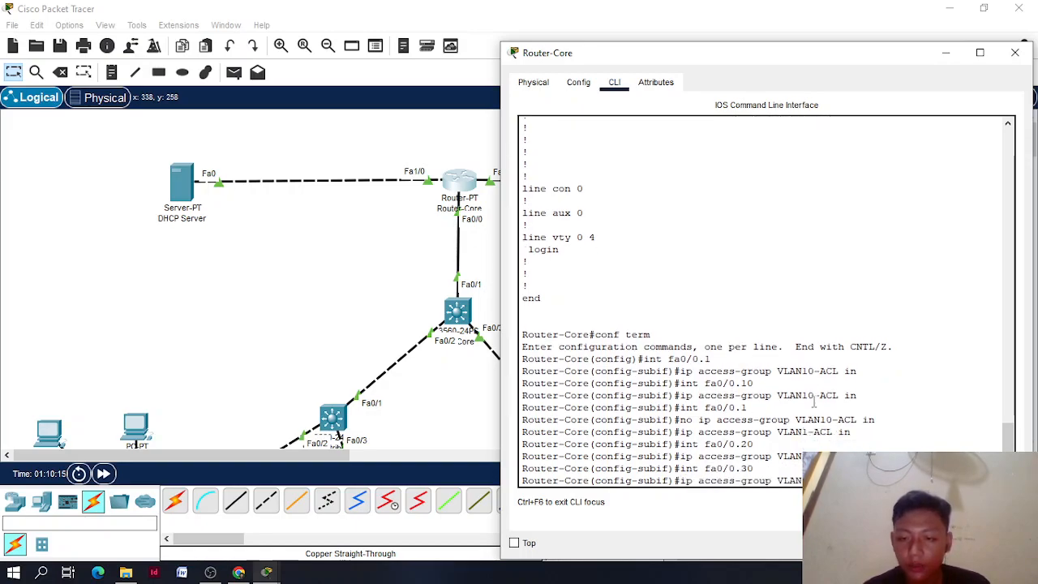
key("Return")
Switch to subinterface fa0/0.40 and apply access list VLAN40-ACL to its inbound traffic
key("Up")
key("Up")
key("Up")
key("Up")
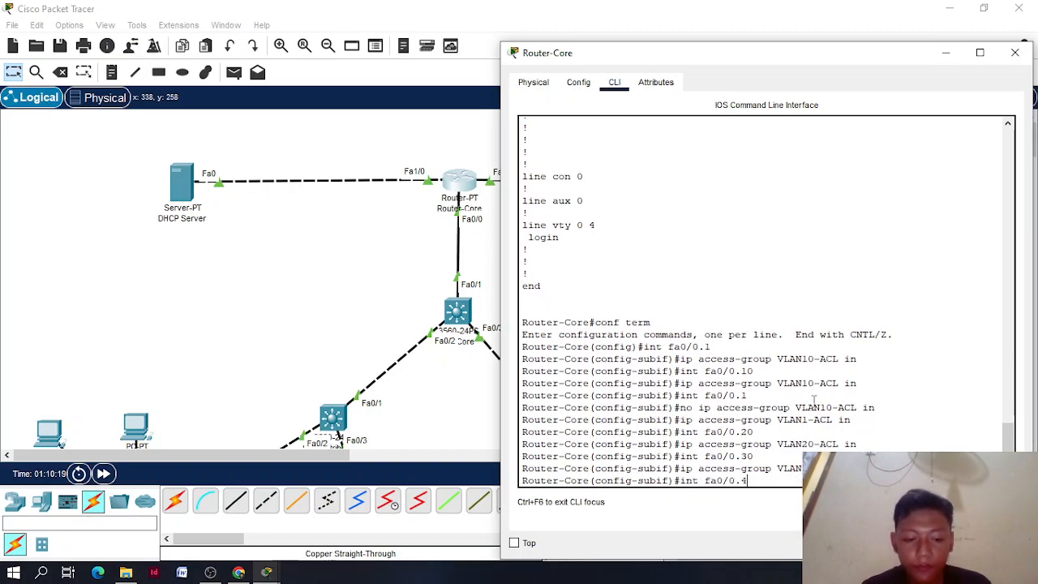
type("40")
key("Return")
key("Up")
key("Up")
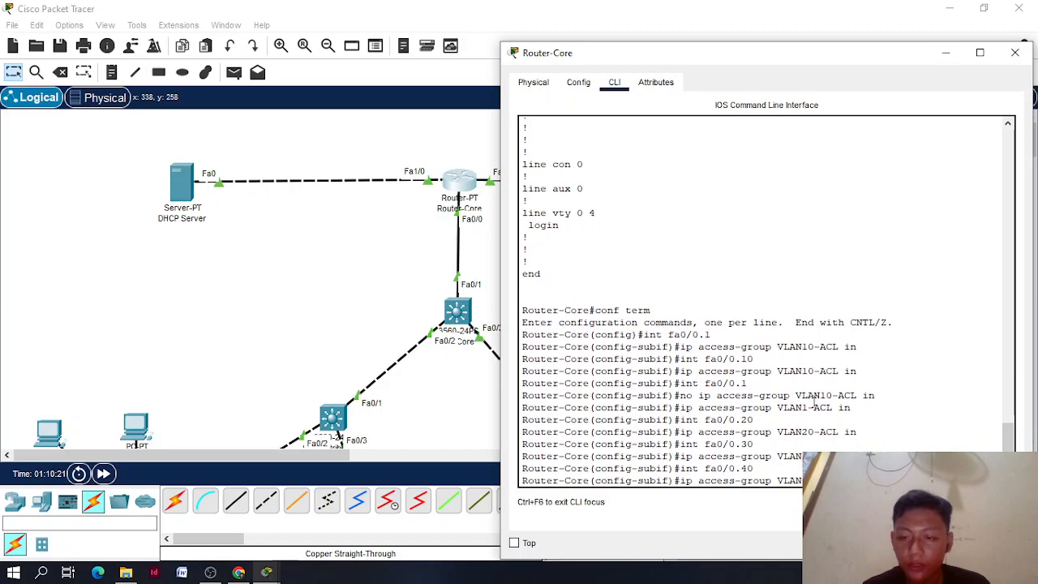
key("Return")
Exit configuration mode and display the running configuration, checking the access group on each FastEthernet0/0 VLAN subinterface
type("exit")
key("Return")
type("exit")
key("Return")
type("sh run")
key("Return")
key("space")
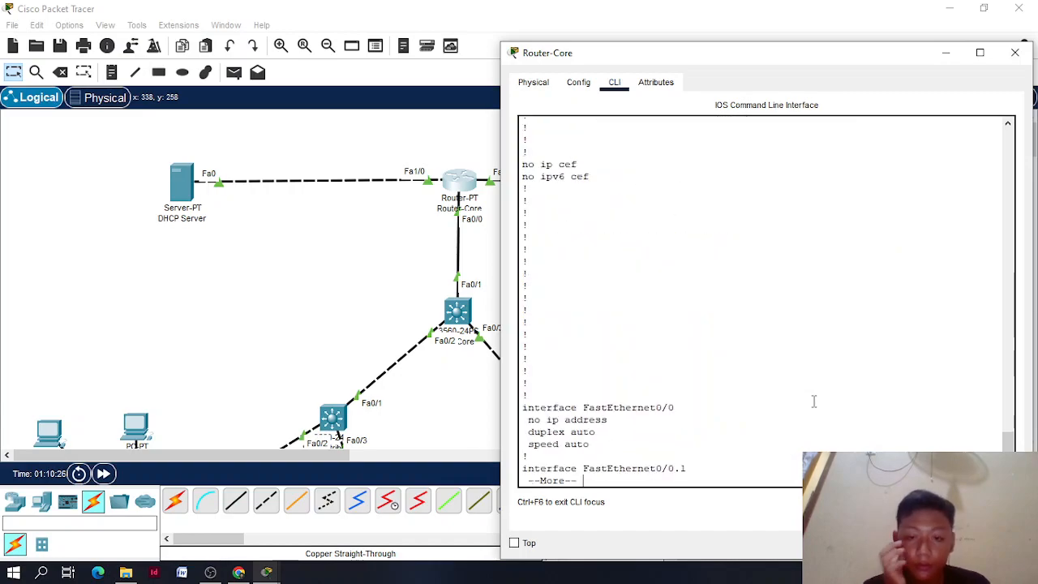
key("space")
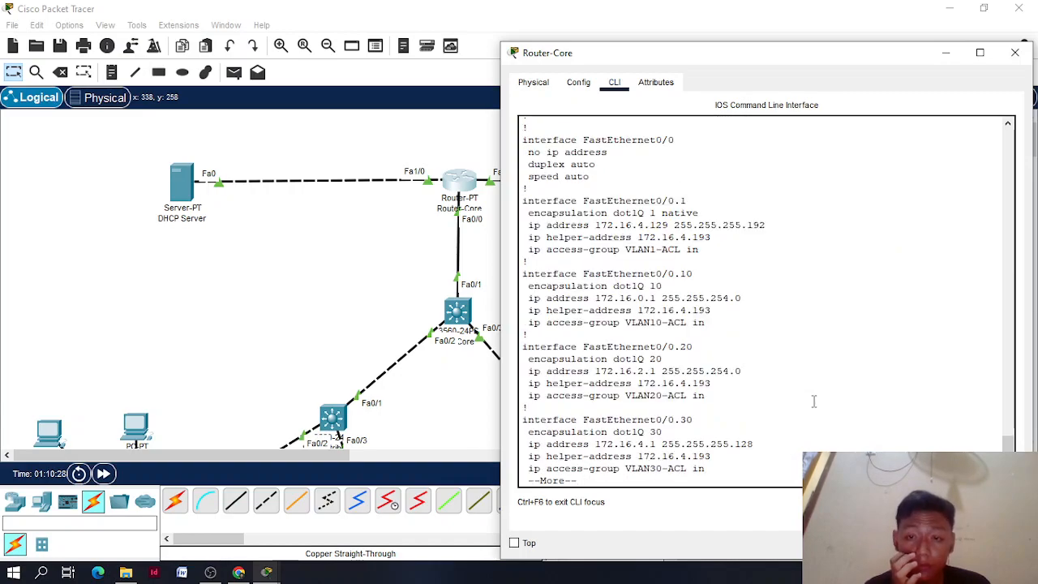
key("space")
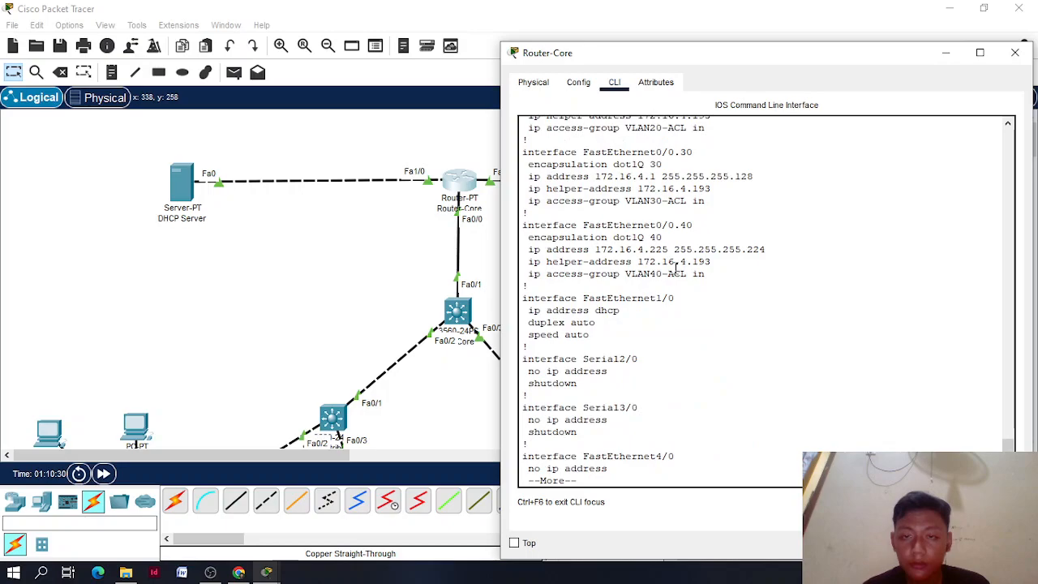
Examine the permit and deny rules of the extended VLAN access lists near the end of the running configuration
key("space")
key("space")
scroll(530, 331, "up", 2)
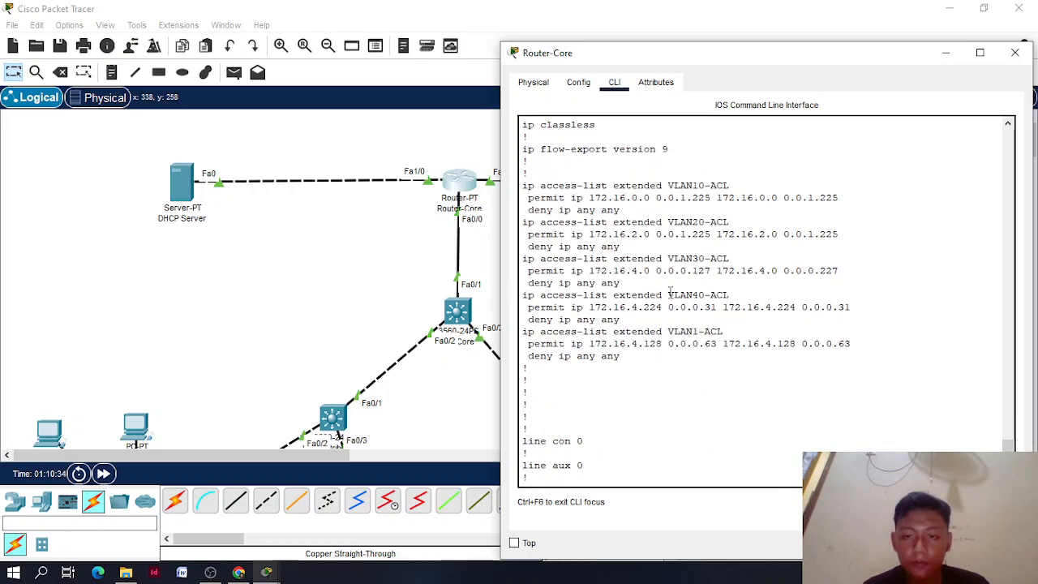
scroll(672, 292, "down", 2)
scroll(687, 243, "up", 4)
scroll(688, 244, "down", 2)
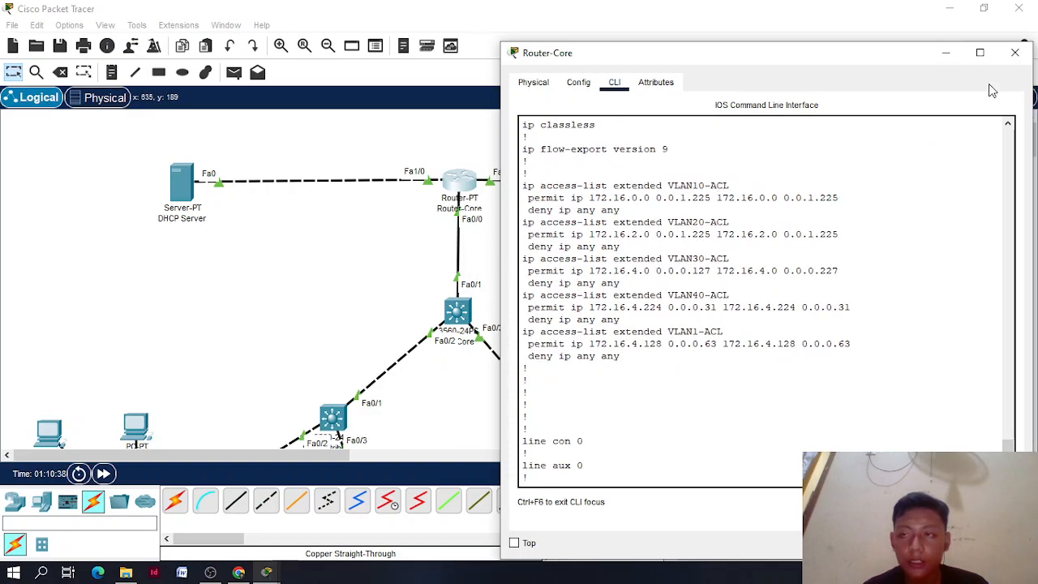
Close the Router-Core window and view the IP configuration of PC VLAN 10a
left_click(1015, 52)
scroll(685, 245, "down", 5)
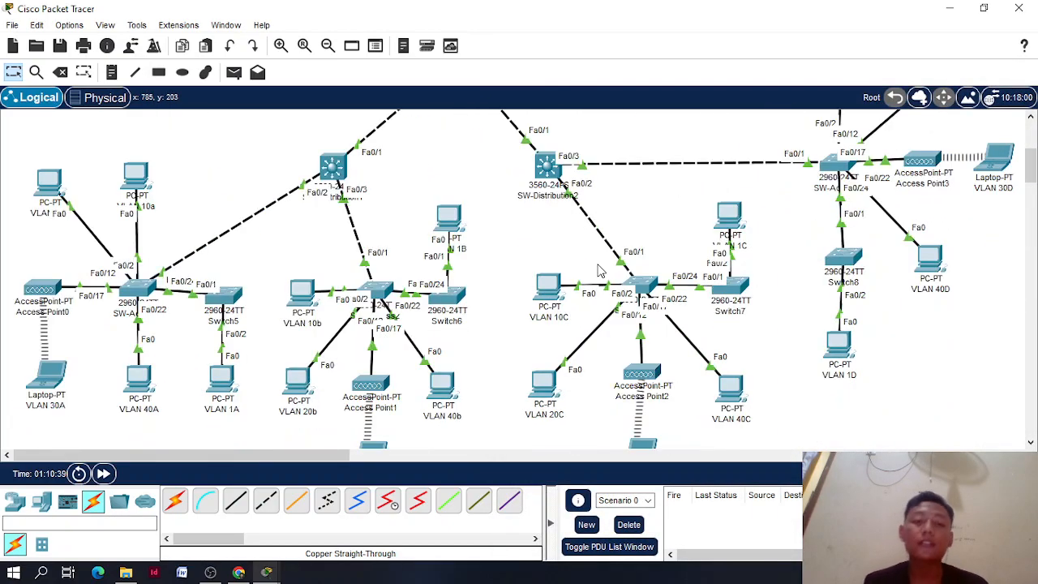
mouse_move(144, 172)
left_mouse_down()
mouse_move(145, 186)
mouse_move(146, 175)
left_mouse_up()
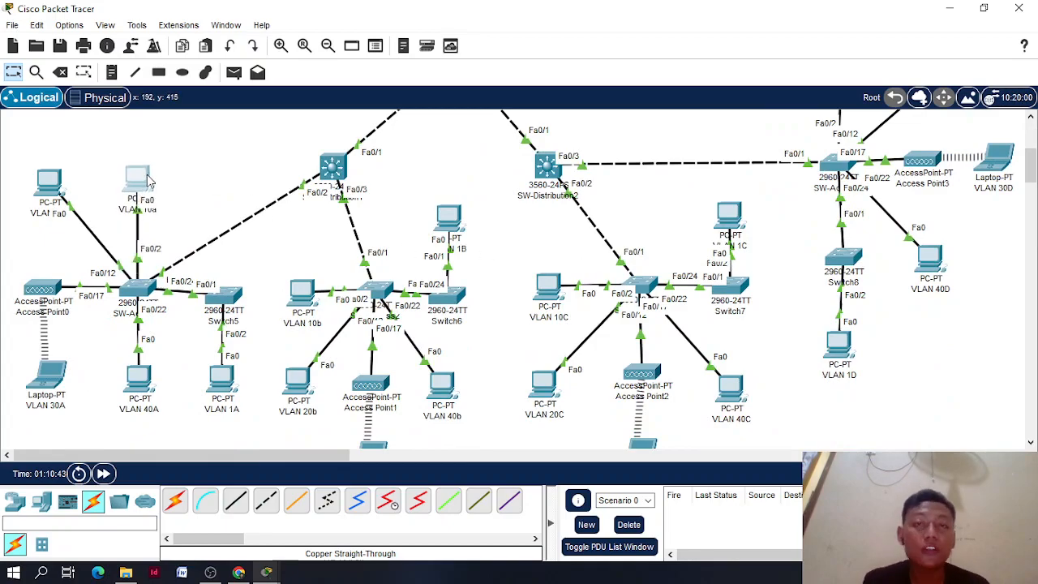
left_click(146, 178)
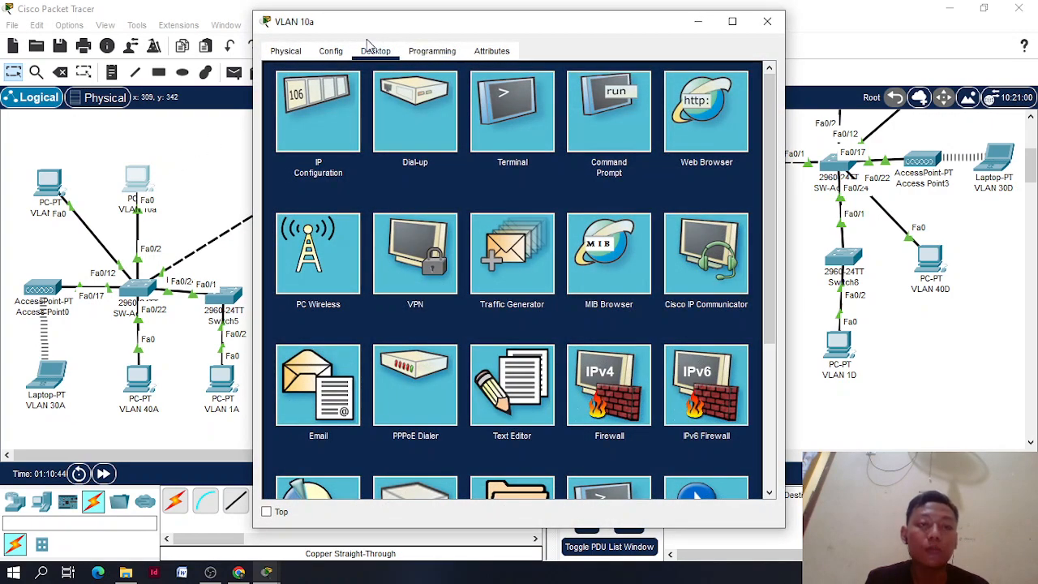
left_click_drag(369, 30, 470, 30)
left_click(440, 110)
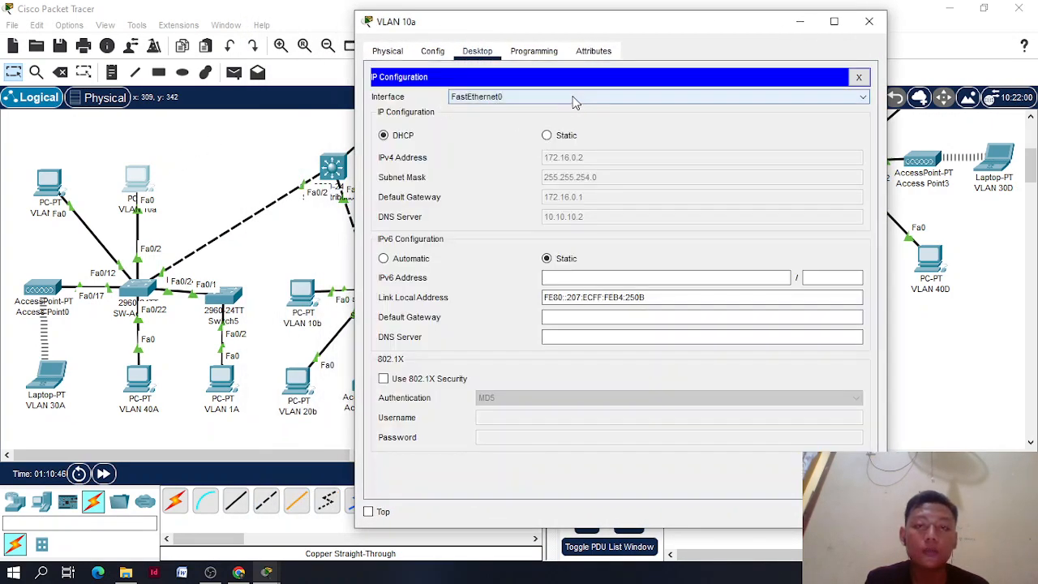
left_click(525, 53)
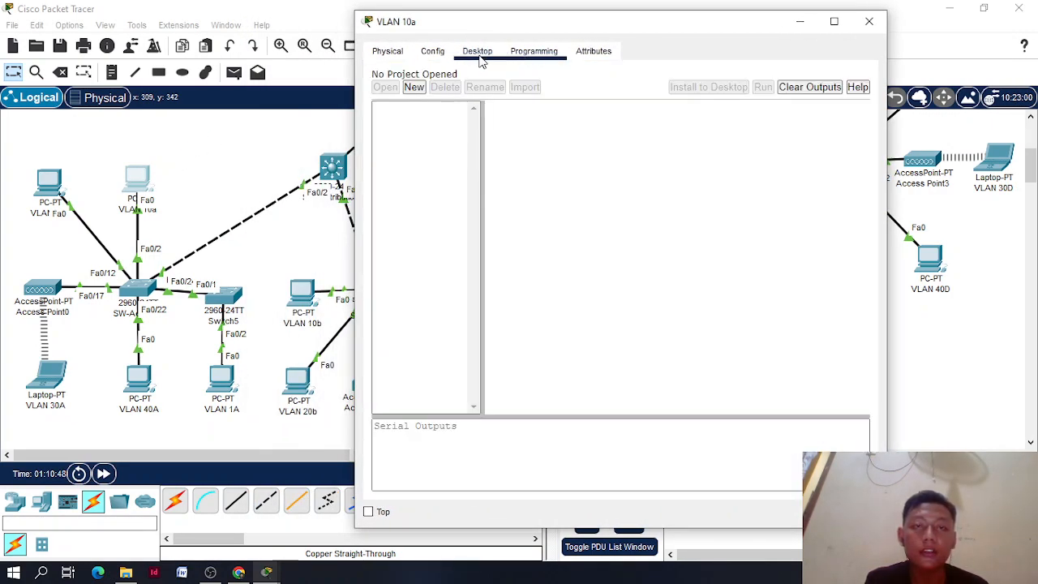
left_click(479, 55)
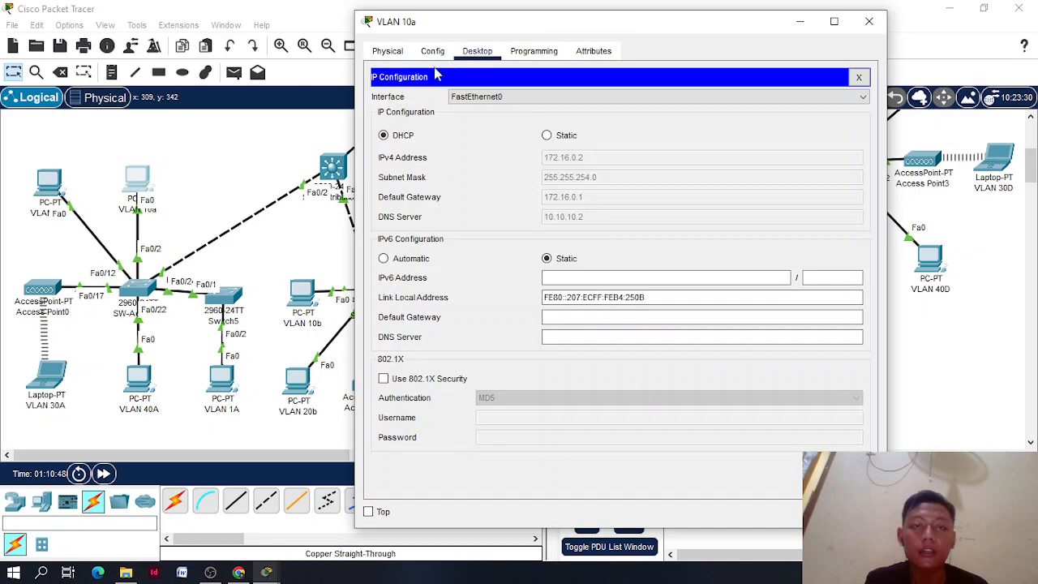
left_click(386, 57)
left_click(490, 57)
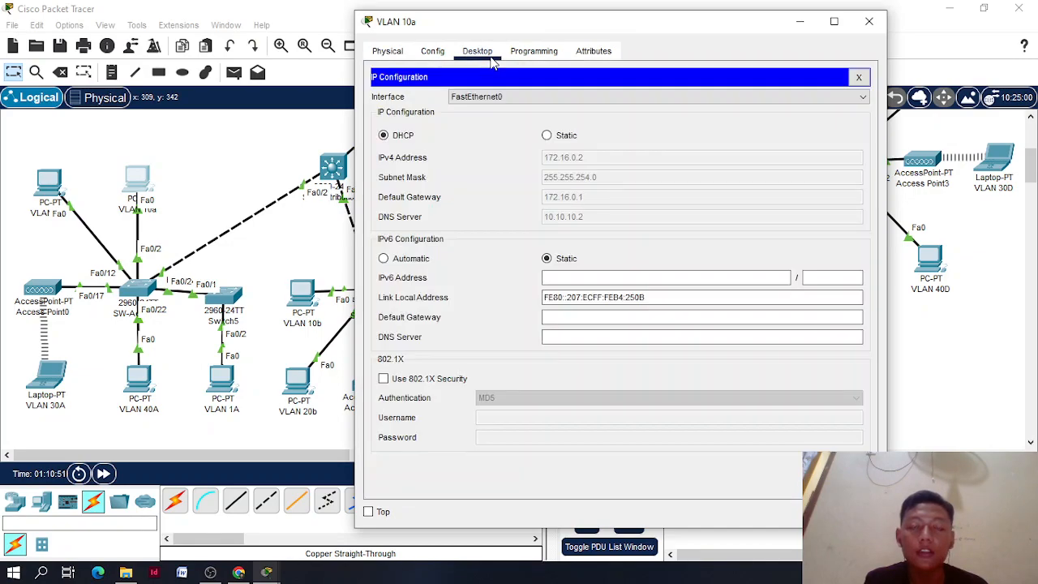
Switch PC VLAN 10a to its Command Prompt and recall the earlier ping to 172.16.0.3 without running it
left_click(858, 77)
left_click(712, 114)
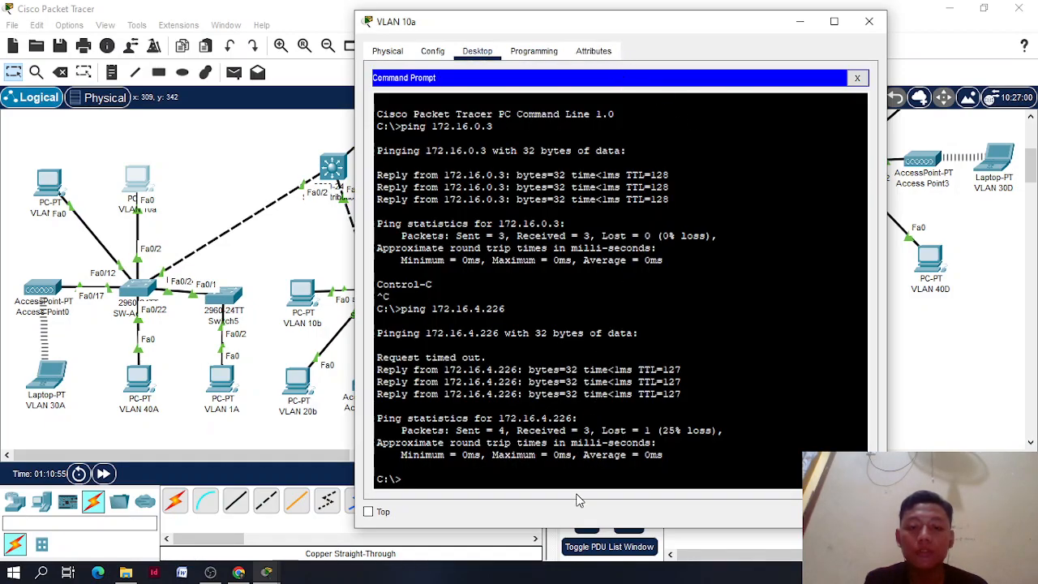
key("Up")
key("Up")
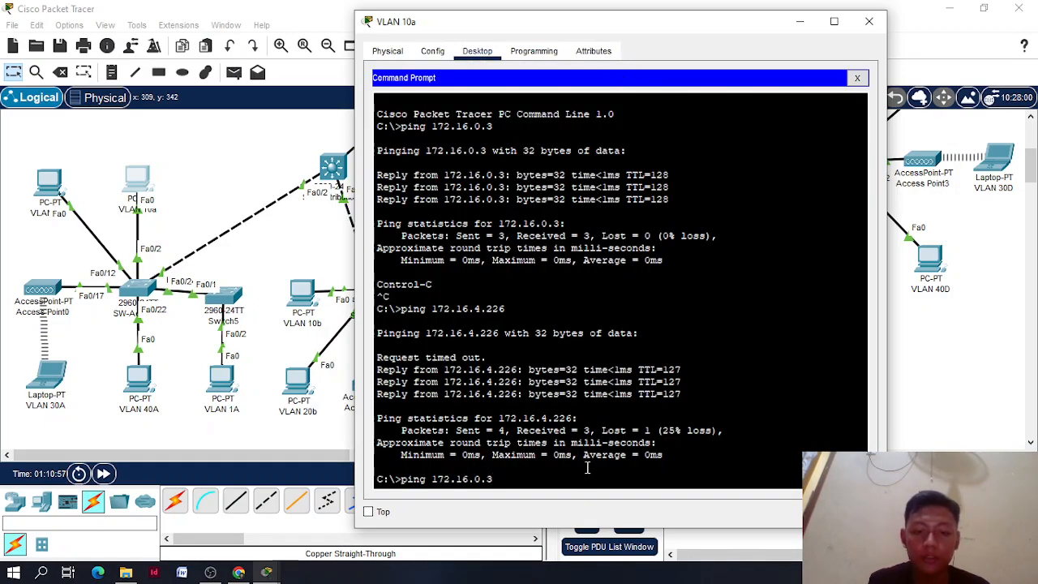
left_click_drag(642, 29, 387, 56)
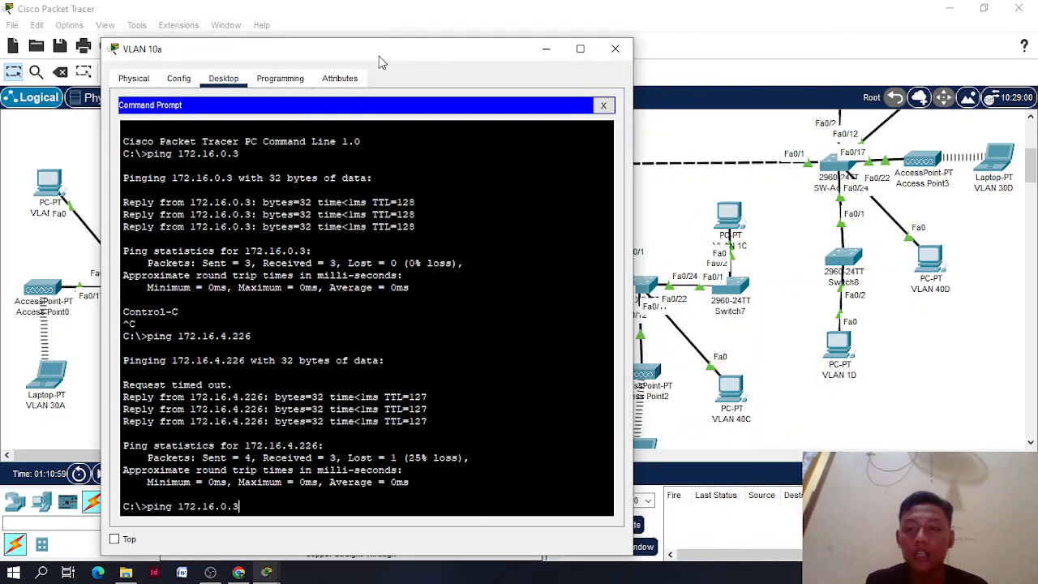
left_click_drag(687, 458, 344, 495)
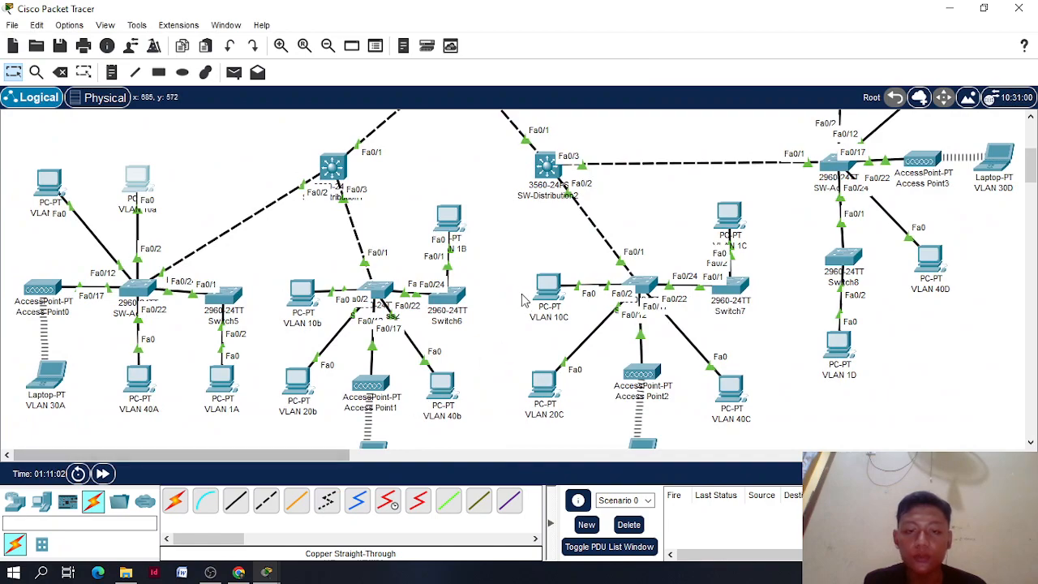
Look up the IP configuration of PC VLAN 10C and ping its address 172.16.0.4 from PC VLAN 10a, interrupting the ping
left_click(546, 287)
left_click(340, 120)
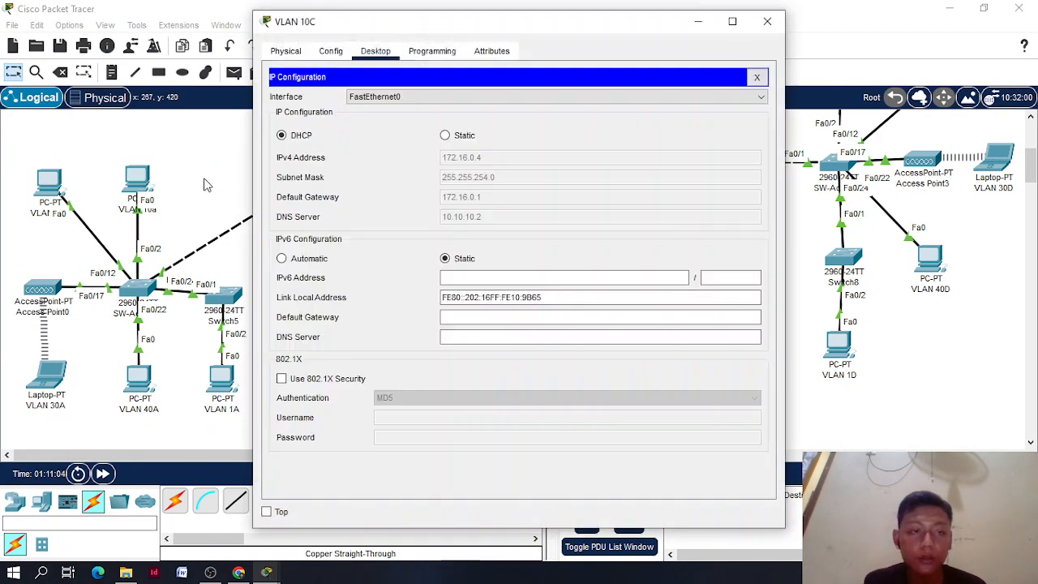
left_click(209, 185)
left_click(150, 180)
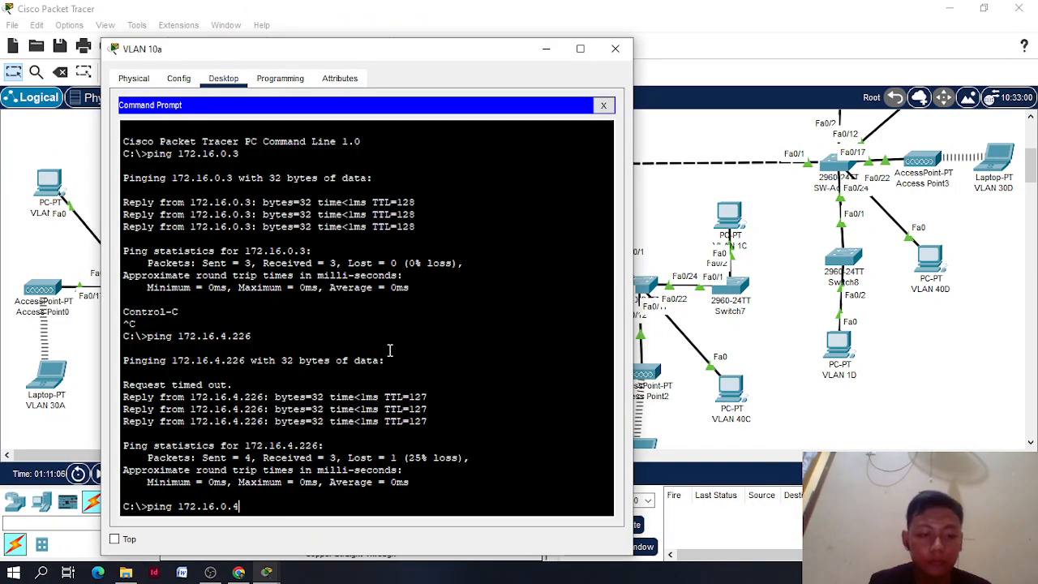
key("Return")
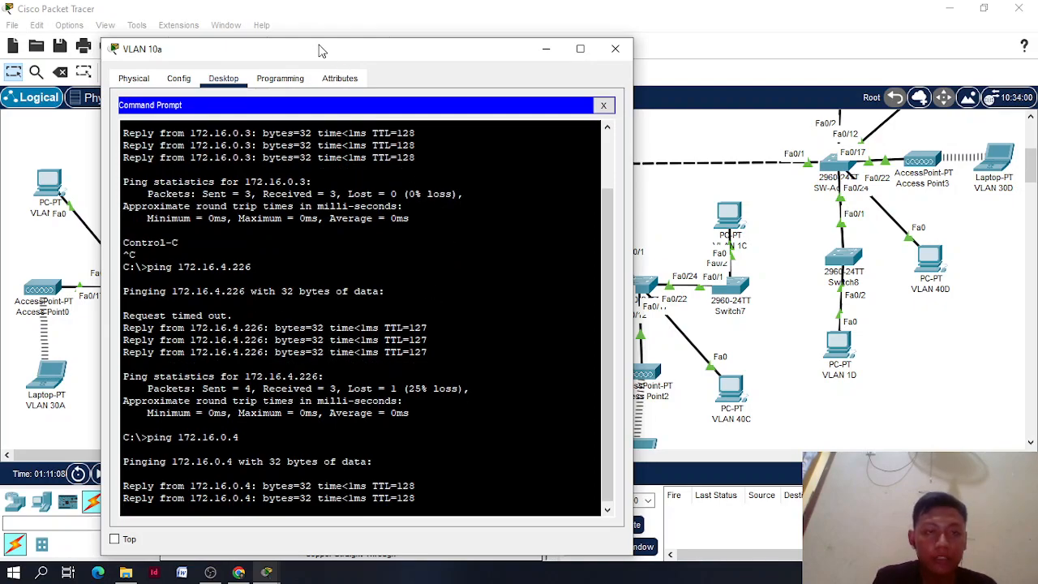
left_click_drag(321, 50, 691, 13)
key("ctrl+c")
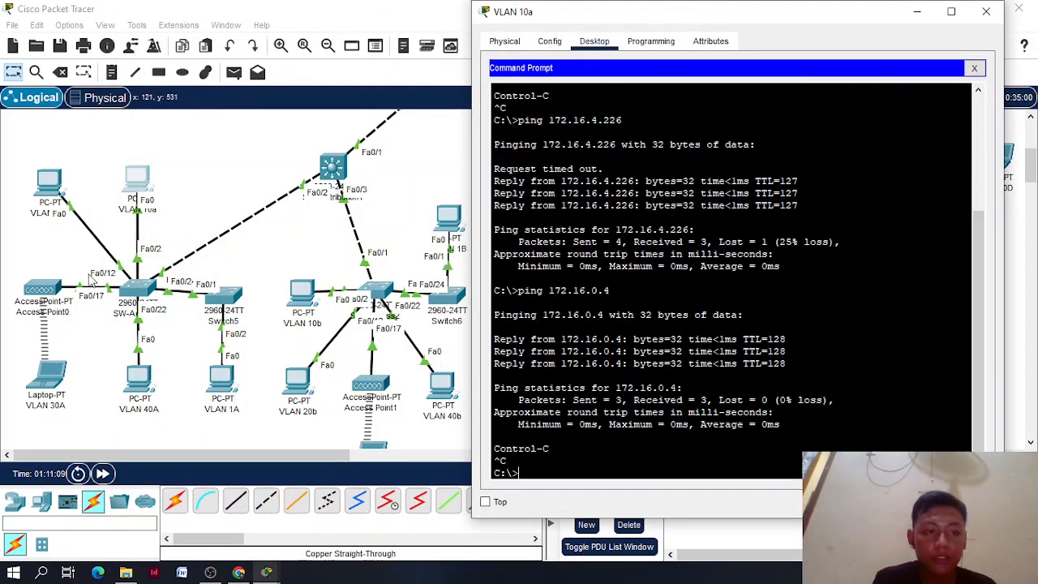
View the IP configuration of PC VLAN 20a and return to the Command Prompt of PC VLAN 10a
left_click(48, 203)
left_click(296, 126)
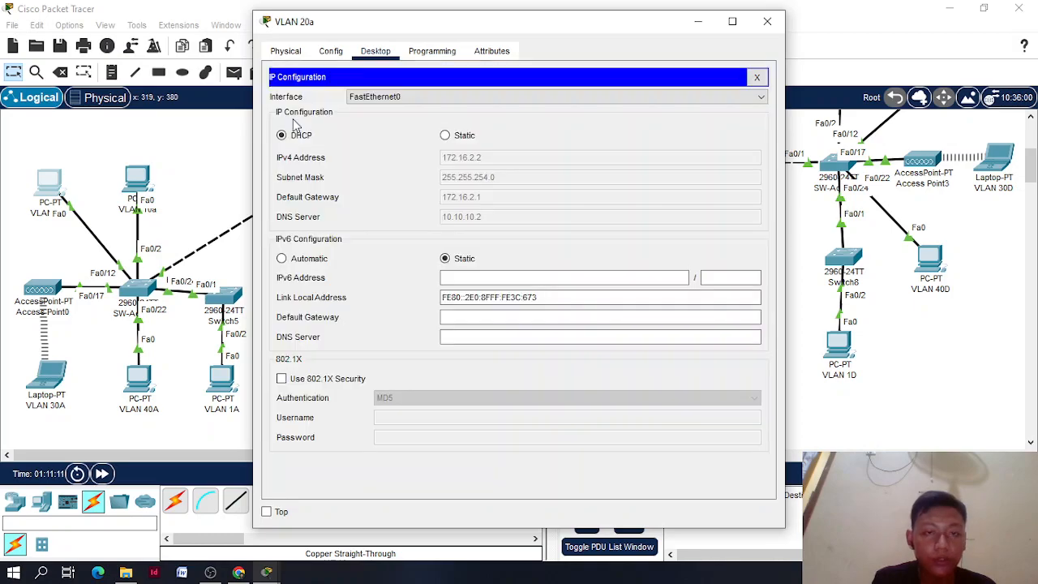
left_click(766, 22)
left_click(141, 180)
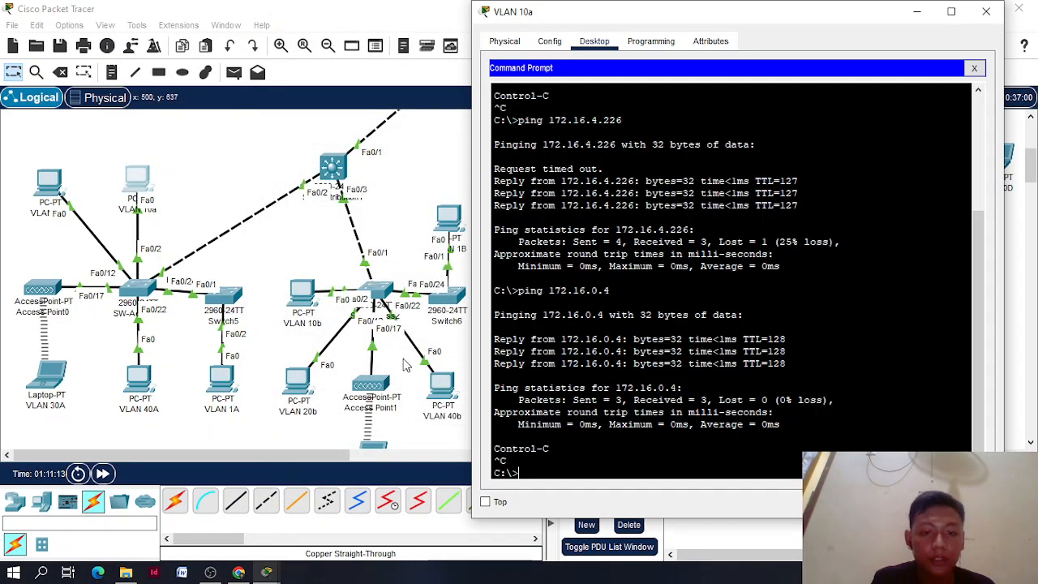
Ping 172.16.2.2 from PC VLAN 10a to test access to VLAN 20, and interrupt the ping
type("ping 172.16.0.3")
key("BackSpace")
key("BackSpace")
type("2.2")
key("Return")
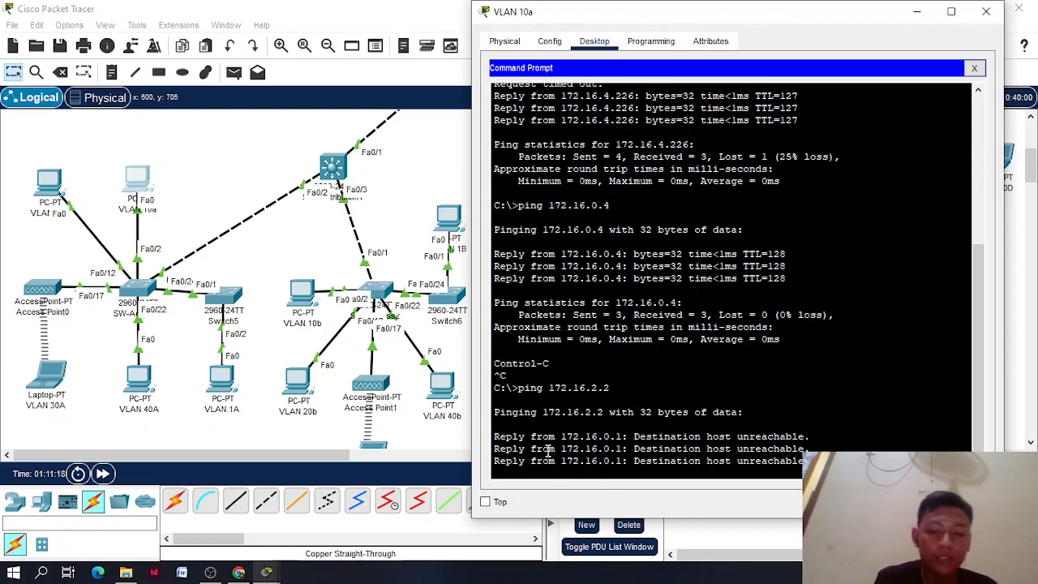
key("ctrl+c")
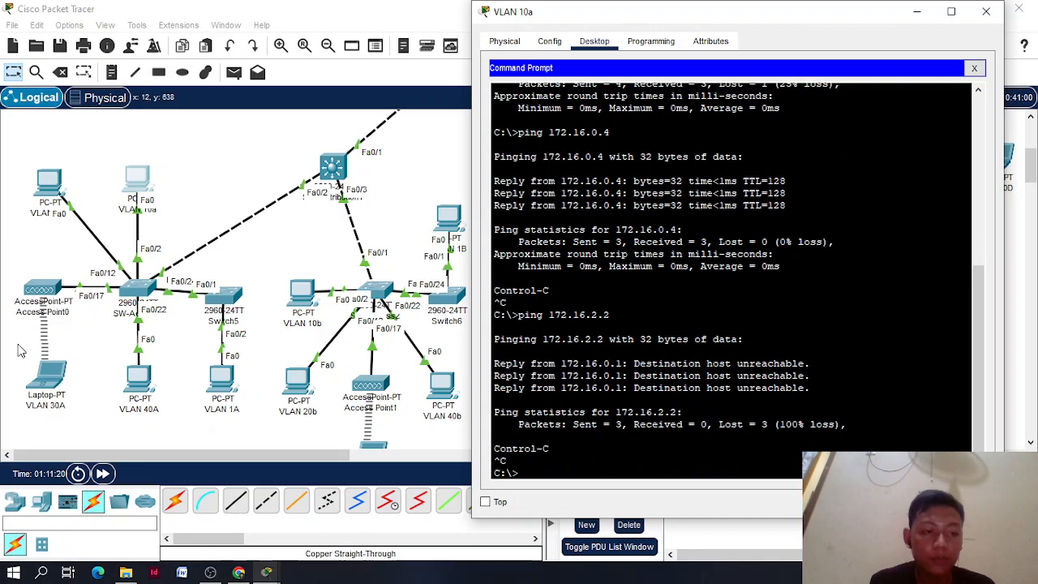
Look up the default gateway of laptop VLAN 30A and ping 172.16.4.1 from PC VLAN 10a
left_click(61, 372)
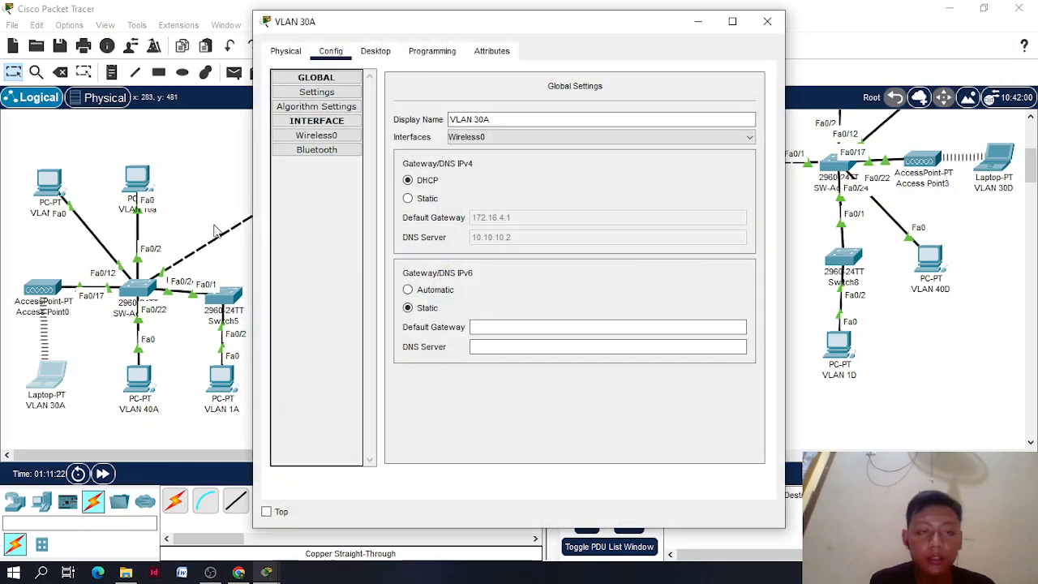
left_click(152, 183)
key("Up")
key("Up")
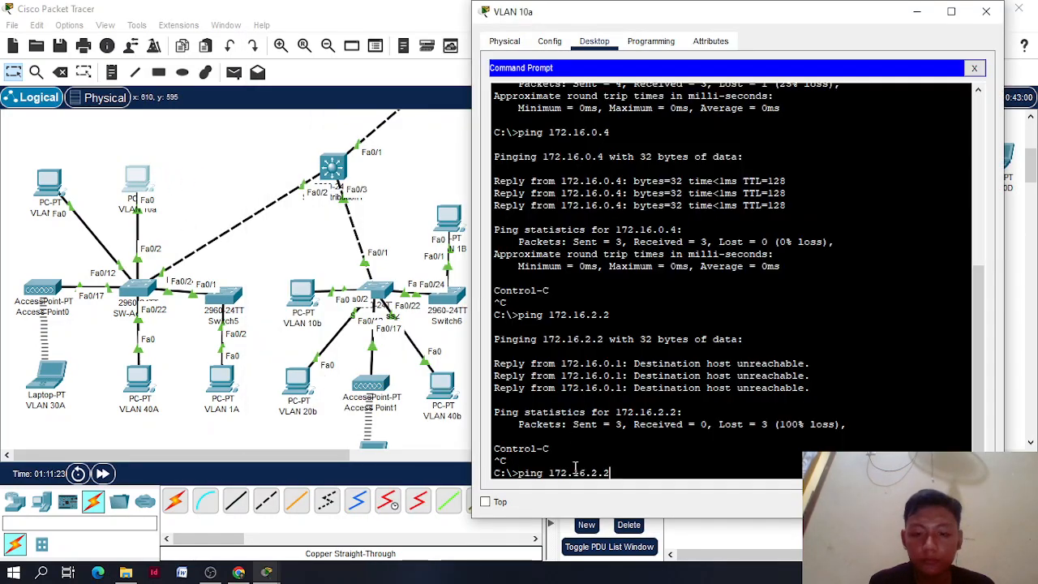
key("BackSpace")
key("BackSpace")
key("BackSpace")
type("4.")
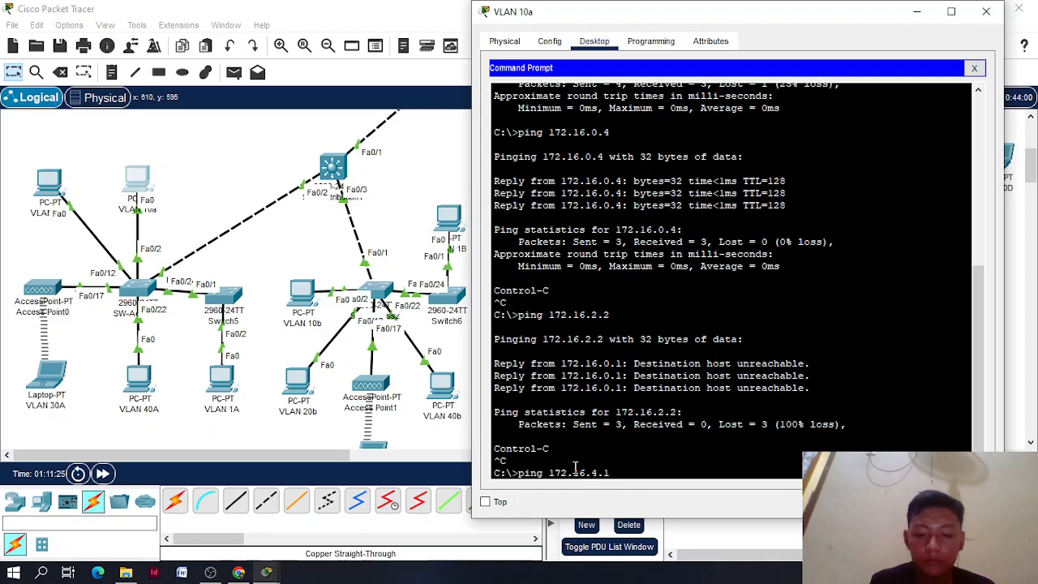
type("1")
key("Return")
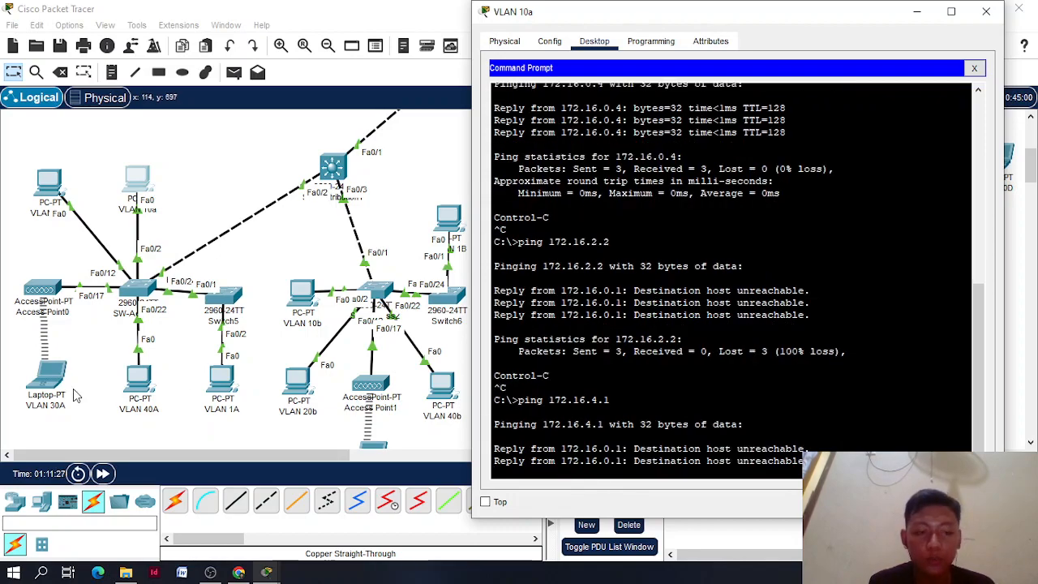
left_click(137, 381)
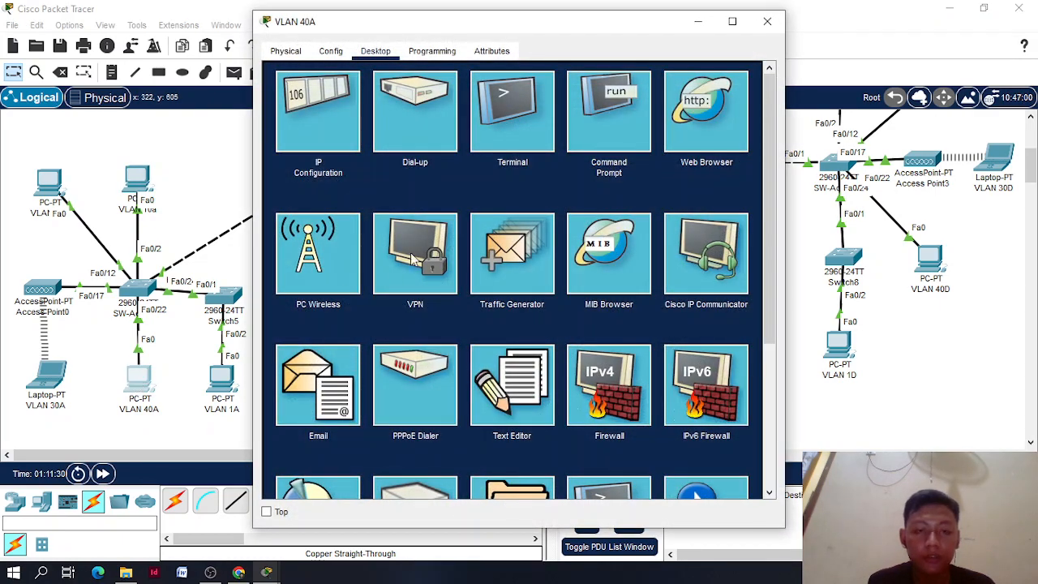
left_click_drag(581, 31, 620, 34)
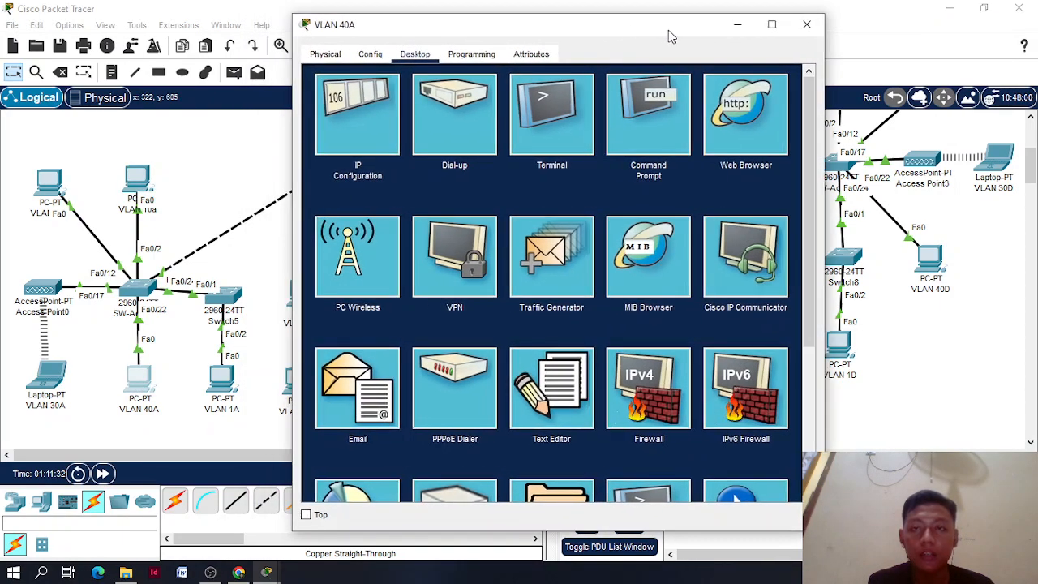
left_click(732, 24)
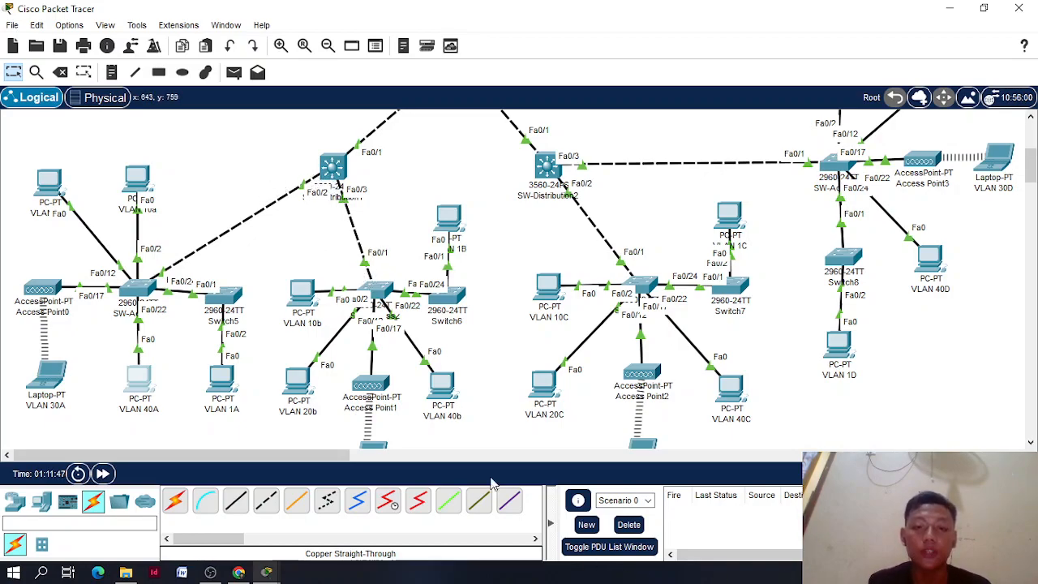
Locate PC VLAN 20D in the topology, view its IP configuration and close its window
scroll(524, 404, "down", 1)
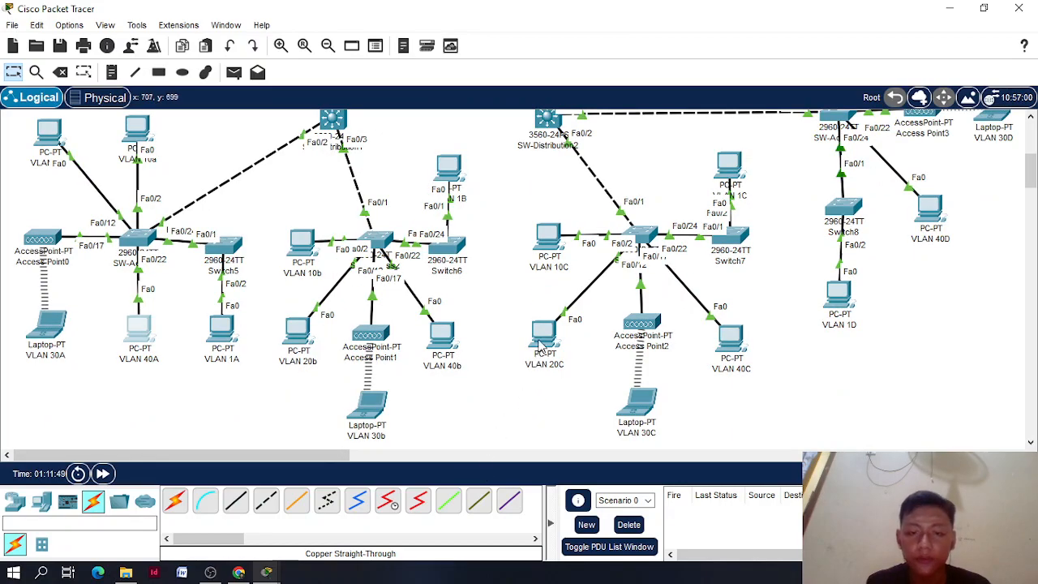
scroll(709, 300, "up", 2)
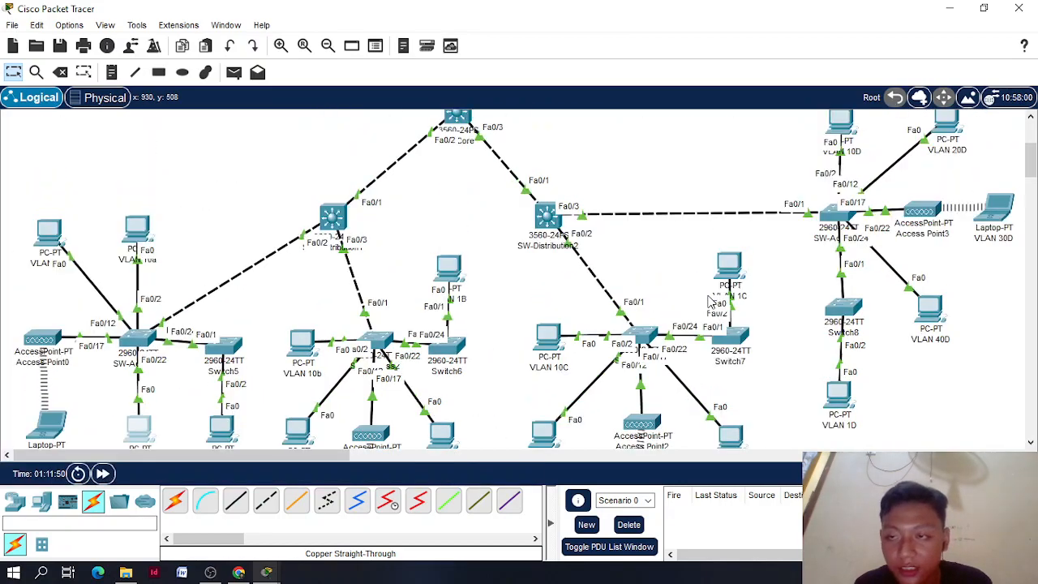
scroll(710, 283, "up", 1)
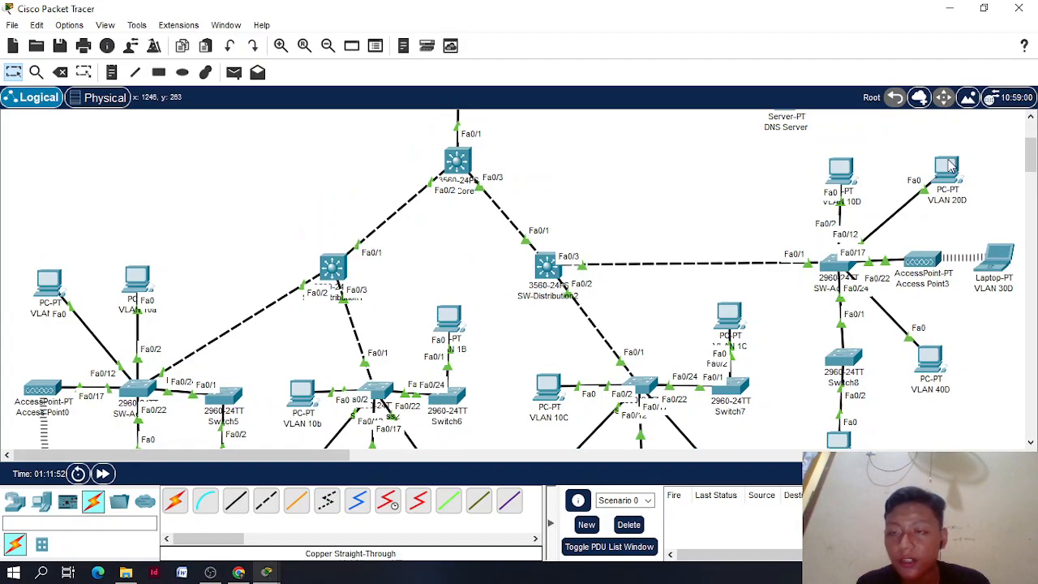
scroll(951, 170, "down", 1)
scroll(950, 146, "down", 1)
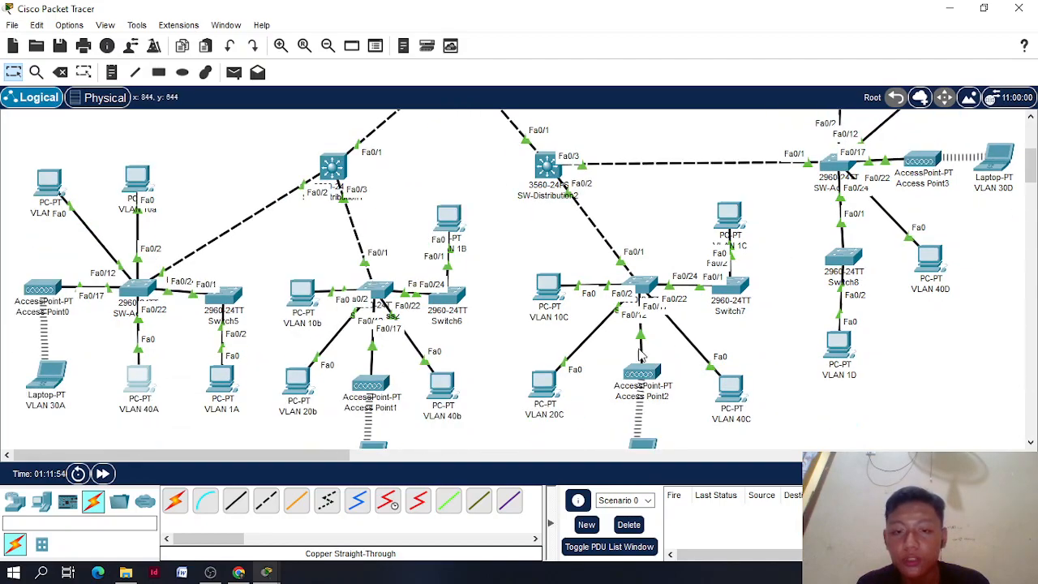
scroll(925, 166, "up", 1)
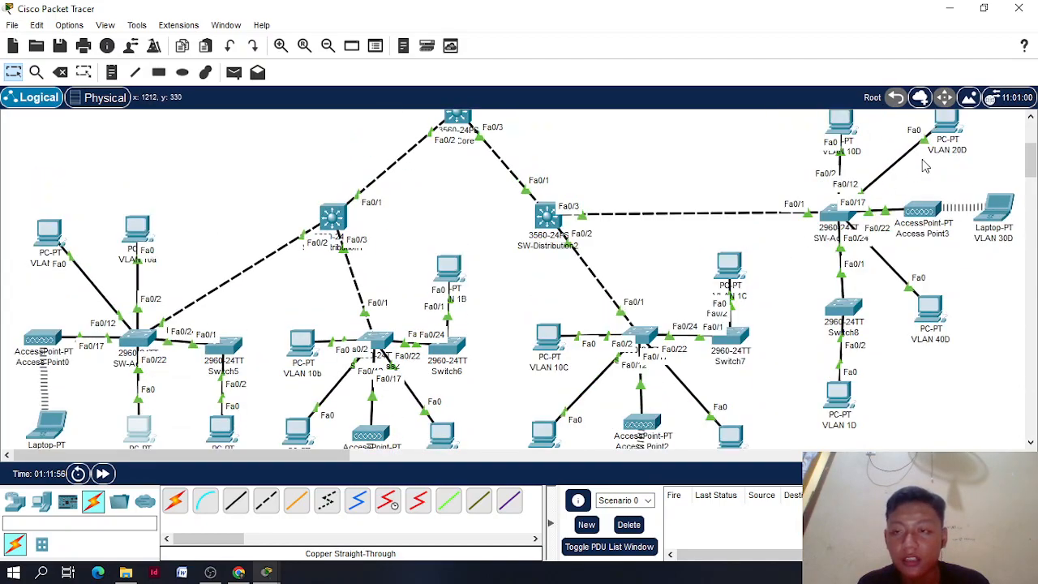
left_click(957, 129)
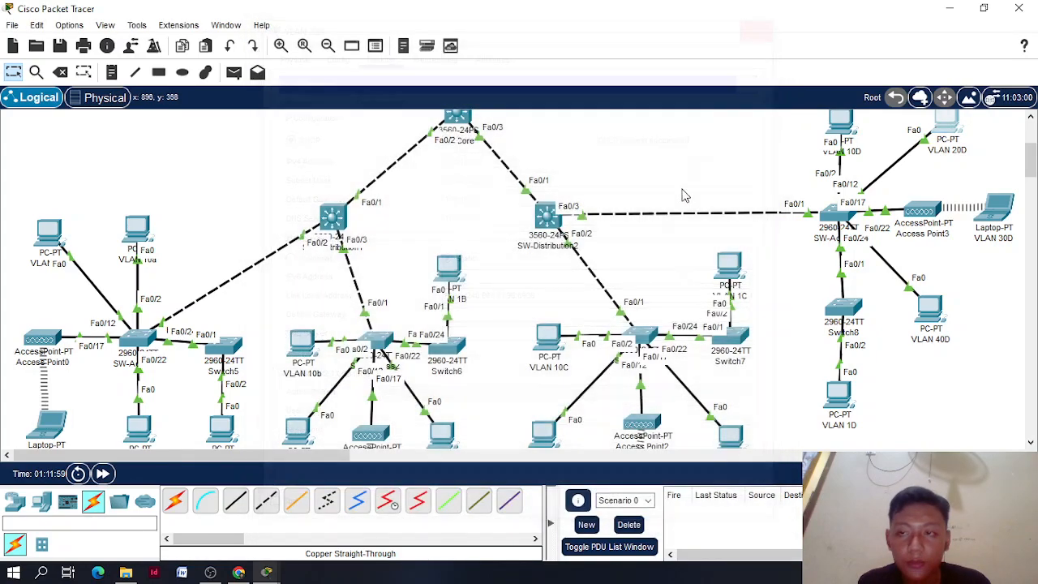
left_click(767, 21)
Open the Command Prompt on PC VLAN 20C and enter ping 172.16.4.25 without running it
scroll(548, 347, "down", 2)
left_click(545, 344)
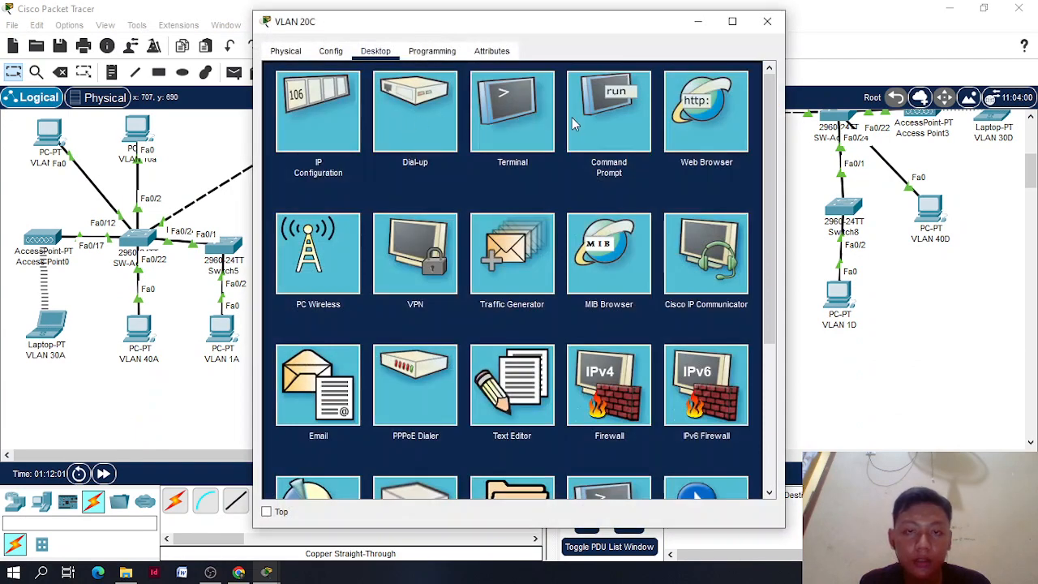
left_click(571, 118)
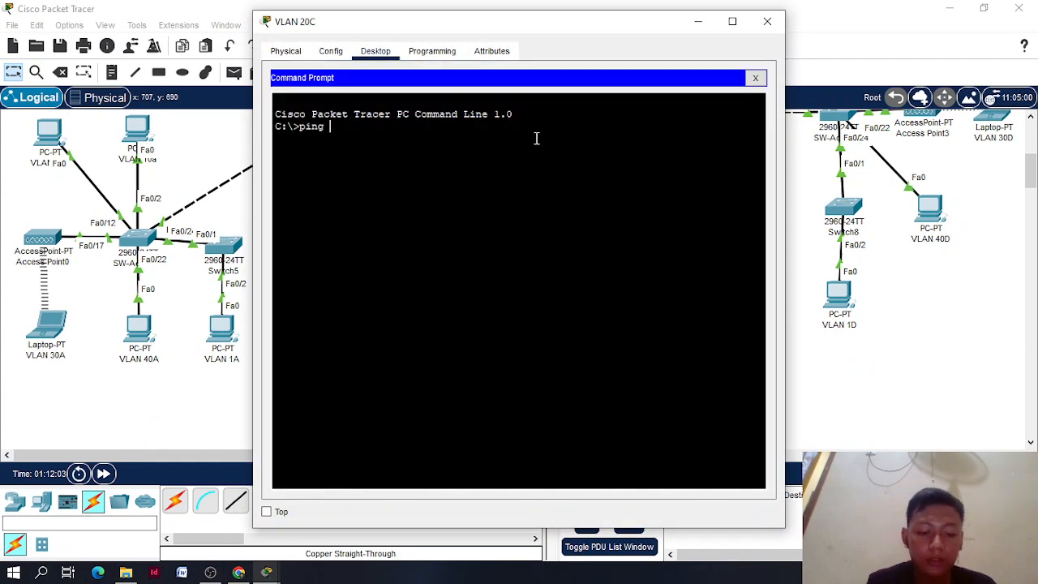
type("ping 172.16.4.25")
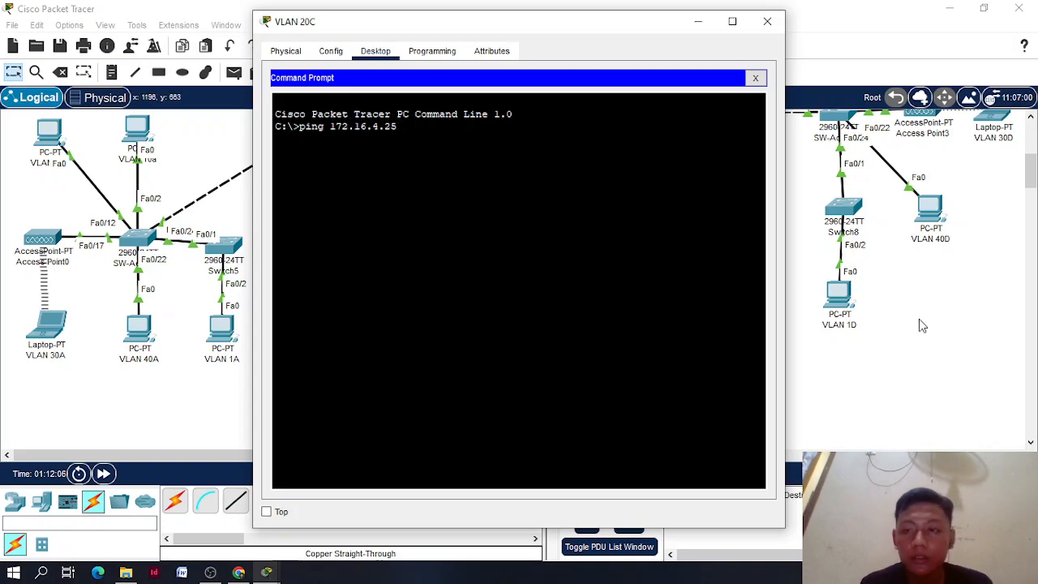
Recheck the IP configuration of PC VLAN 20D, correct the pending ping on PC VLAN 20C to 172.16.4.5 and run it
scroll(924, 324, "up", 2)
left_click(947, 128)
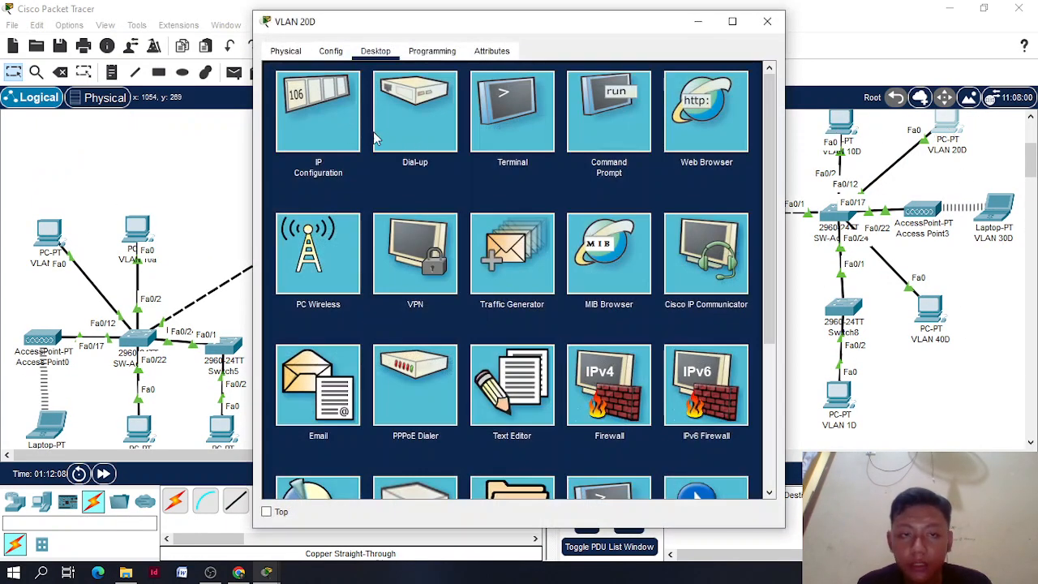
left_click(339, 130)
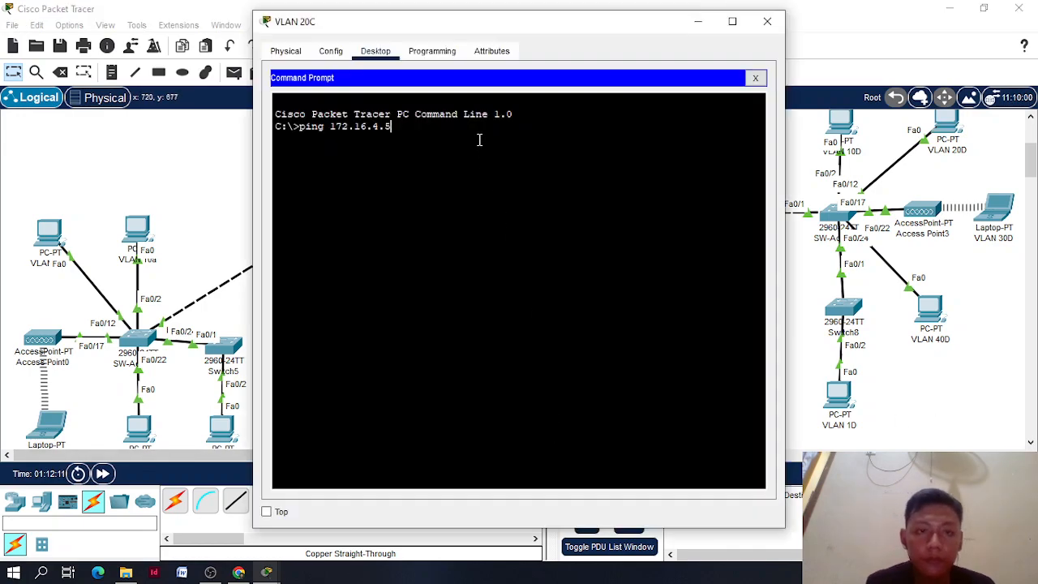
key("Return")
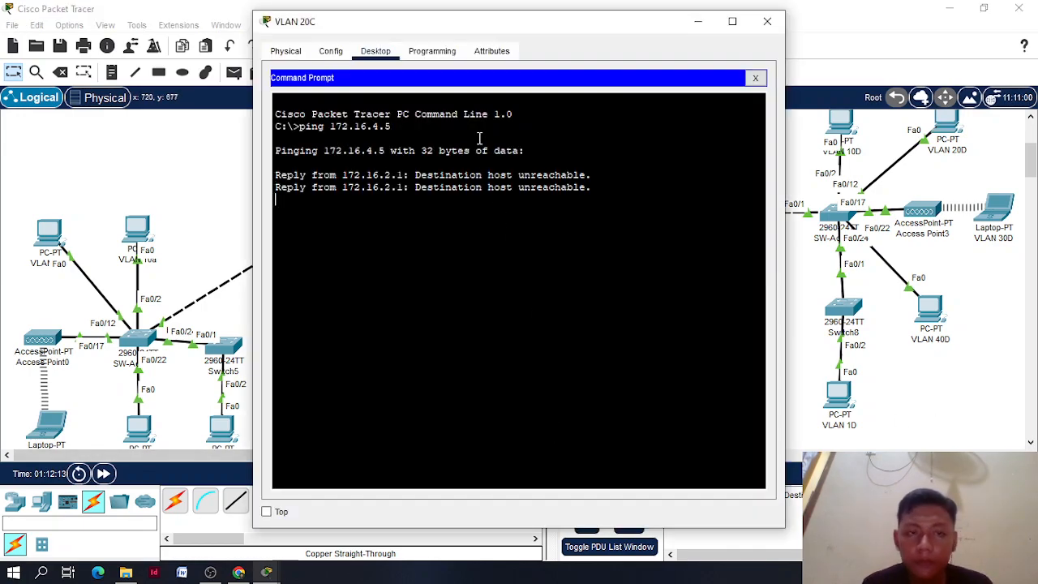
left_click_drag(498, 36, 225, 32)
scroll(545, 217, "down", 2)
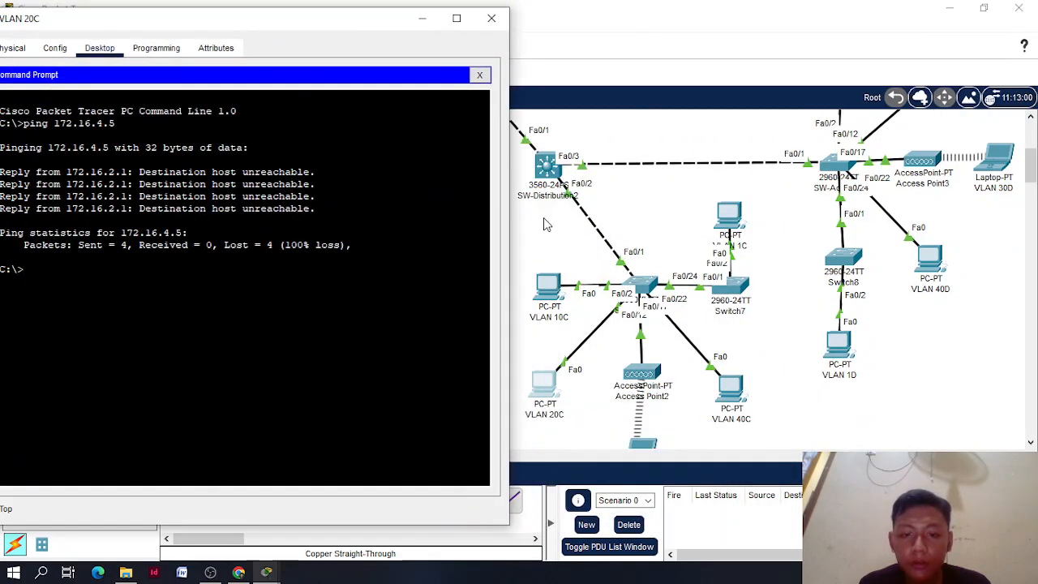
scroll(768, 220, "up", 4)
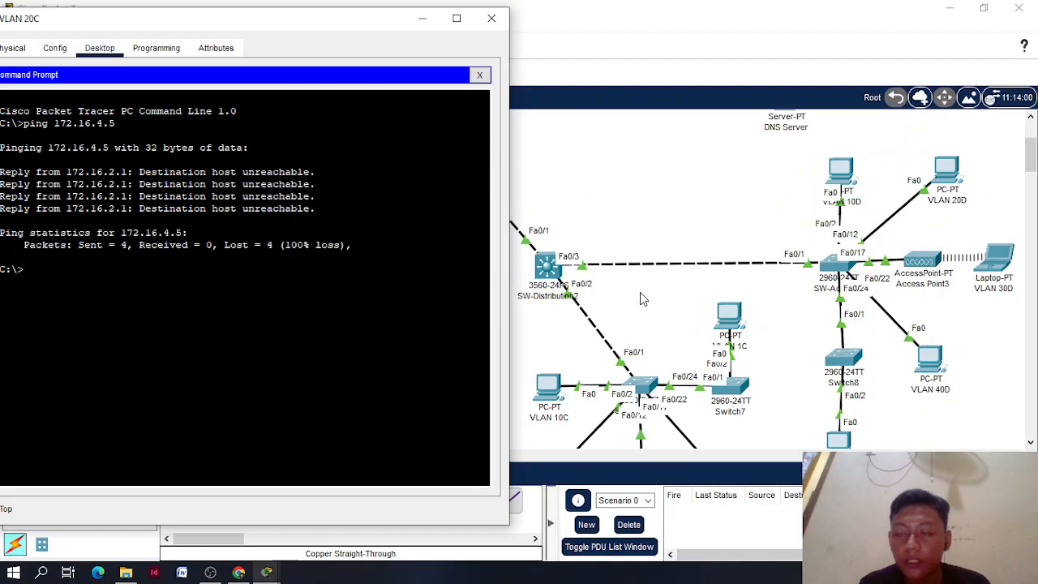
scroll(614, 316, "down", 4)
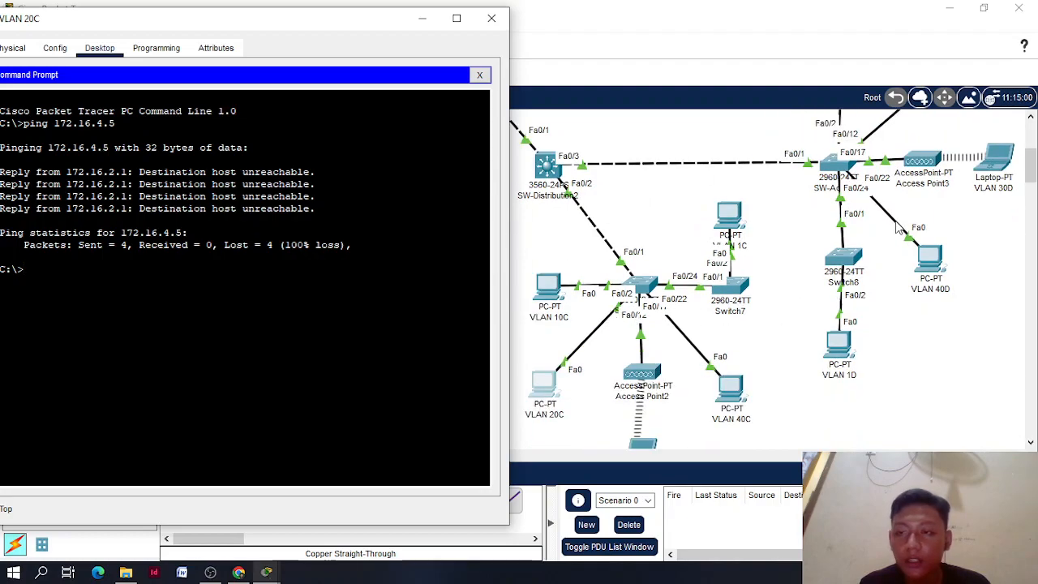
scroll(898, 230, "up", 2)
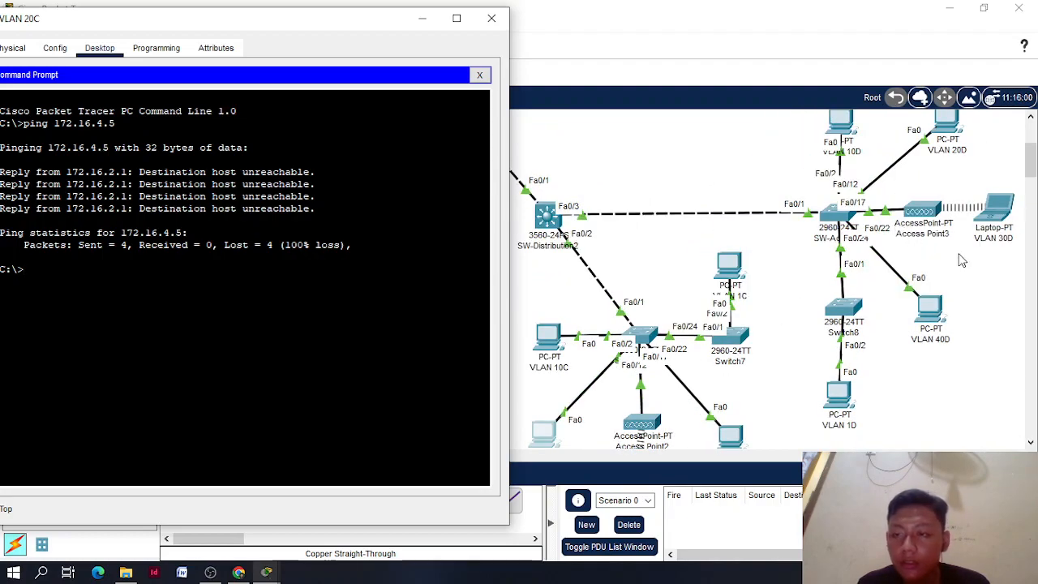
Recheck the IP configuration of PC VLAN 20D and minimise its window
scroll(961, 260, "down", 2)
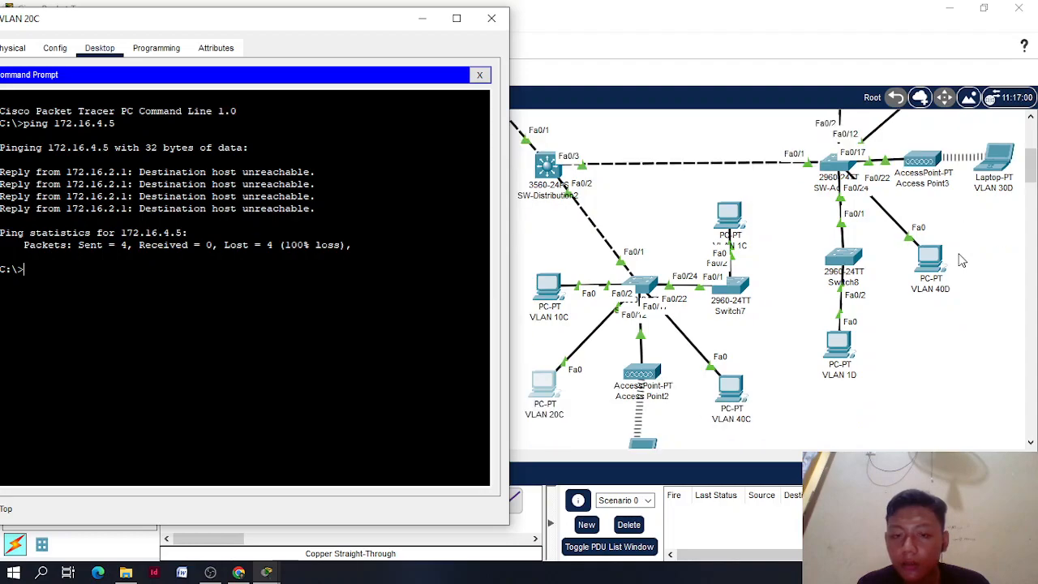
scroll(960, 261, "up", 2)
left_click_drag(233, 19, 349, 21)
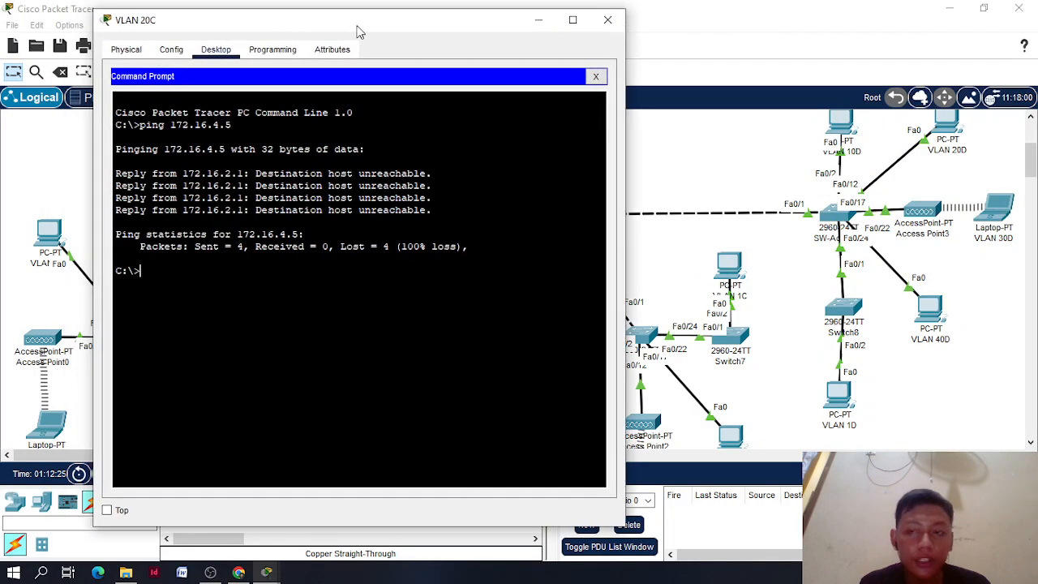
scroll(874, 274, "up", 2)
scroll(874, 274, "down", 6)
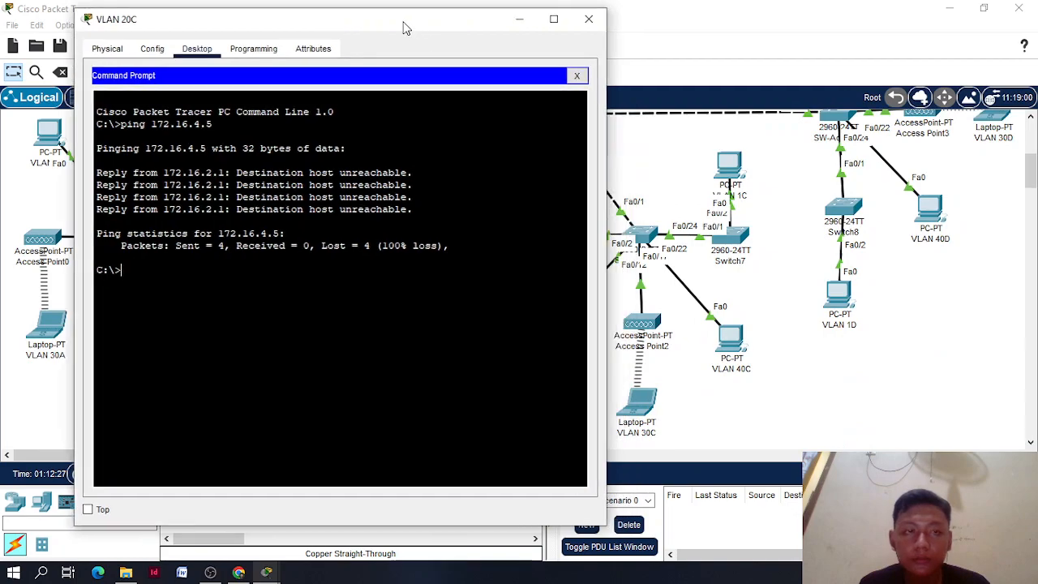
left_click_drag(413, 27, 298, 32)
scroll(747, 335, "up", 4)
left_click(938, 140)
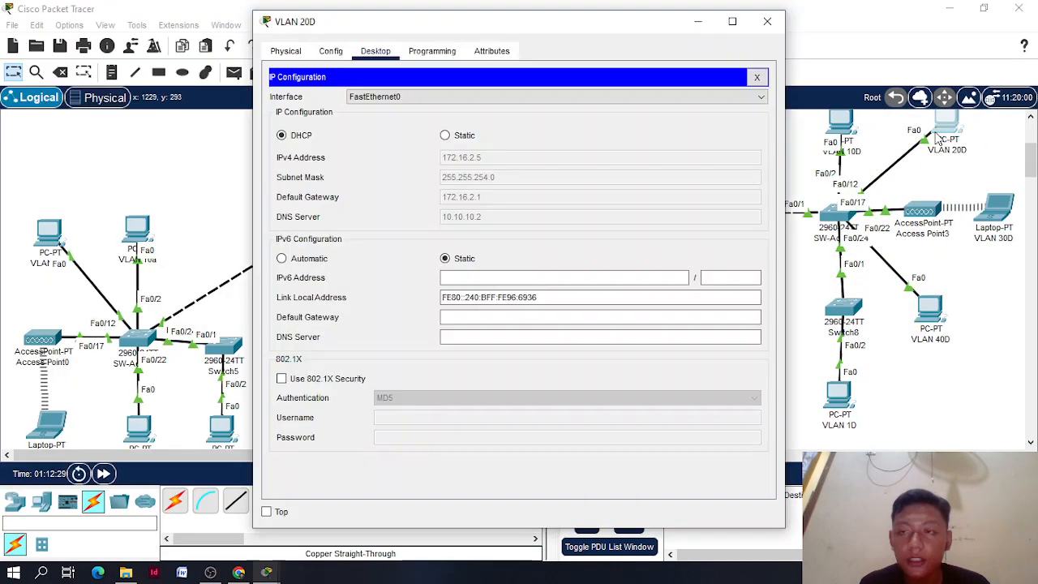
left_click_drag(579, 31, 521, 32)
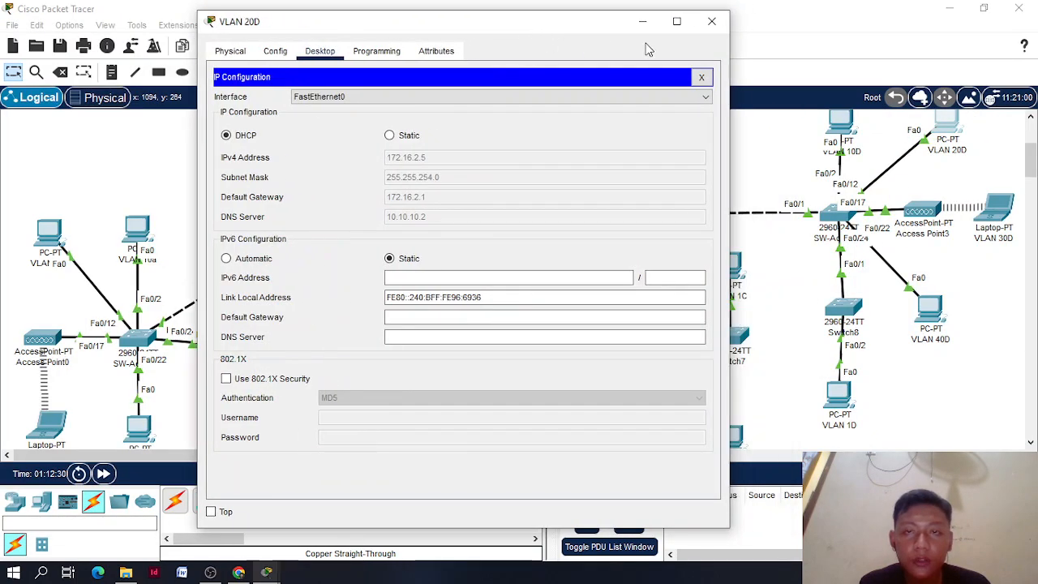
left_click(642, 22)
Look up the IPv4 address of PC VLAN 20b in its IP configuration and close its window
scroll(538, 348, "down", 6)
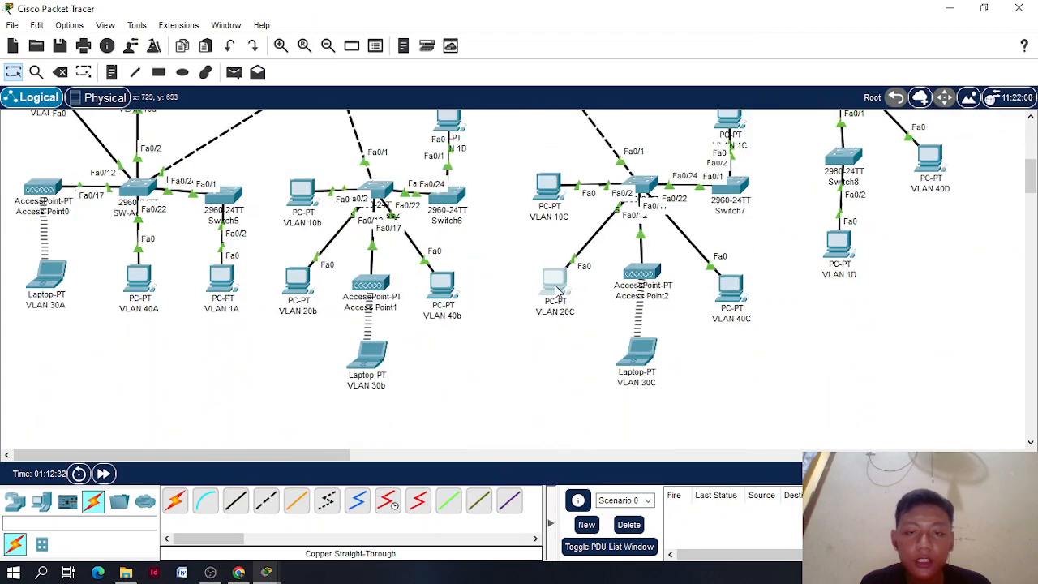
left_click(297, 288)
left_click(309, 145)
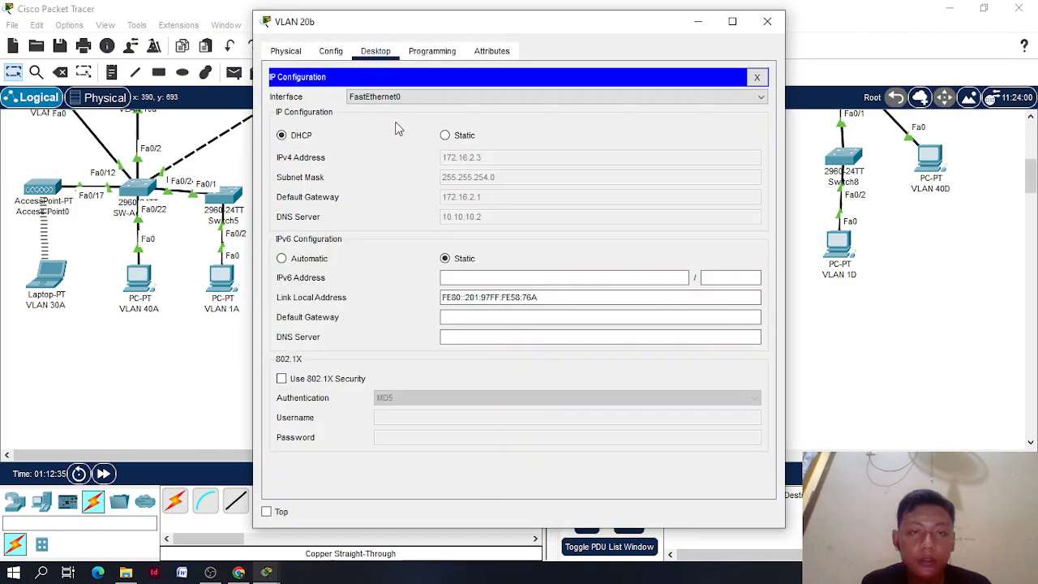
left_click(764, 24)
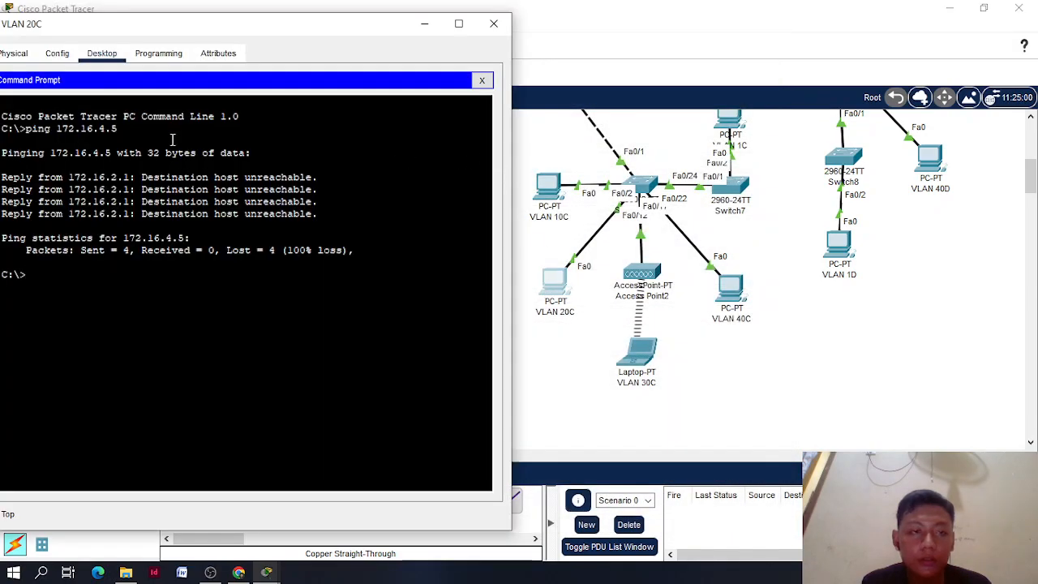
Ping 172.16.2.3 from the Command Prompt of PC VLAN 20C and close its window
key("Up")
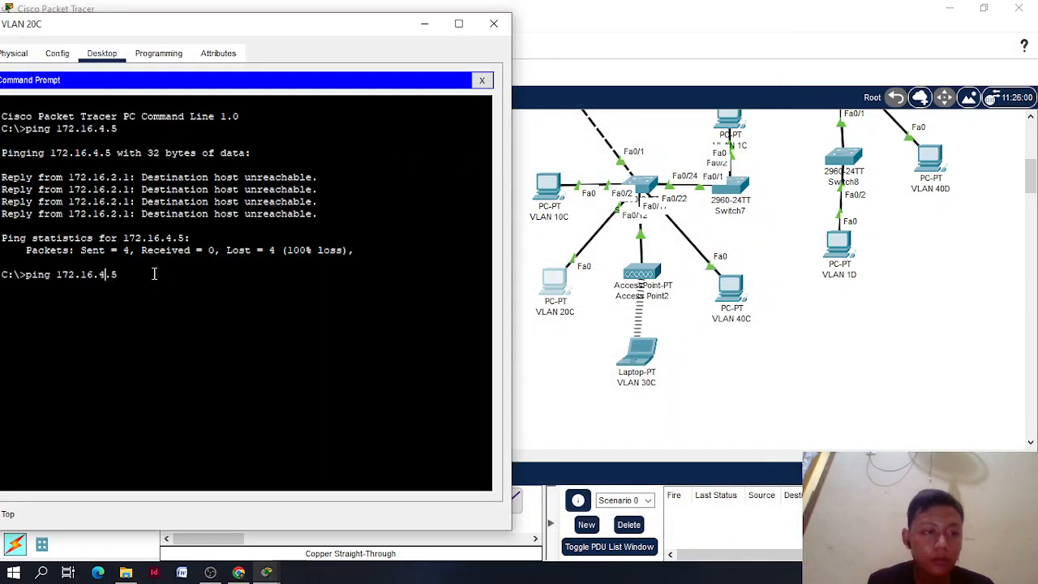
key("Return")
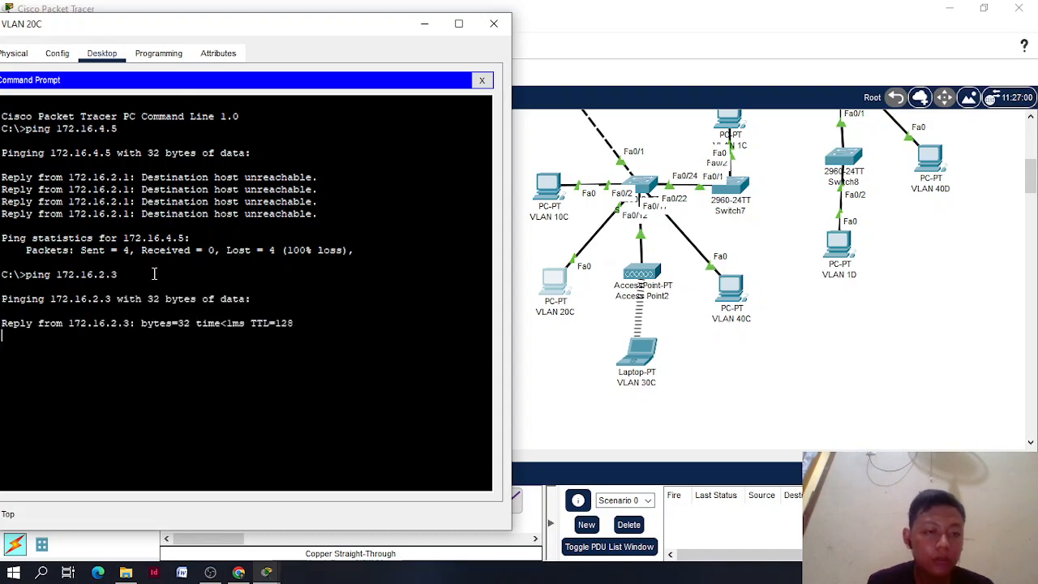
left_click_drag(254, 33, 349, 42)
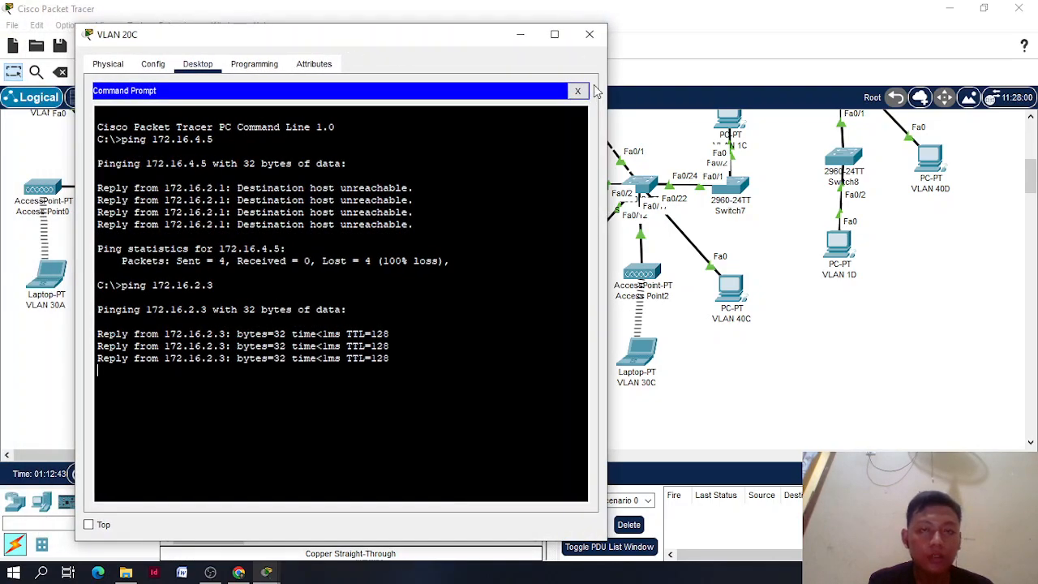
left_click(587, 36)
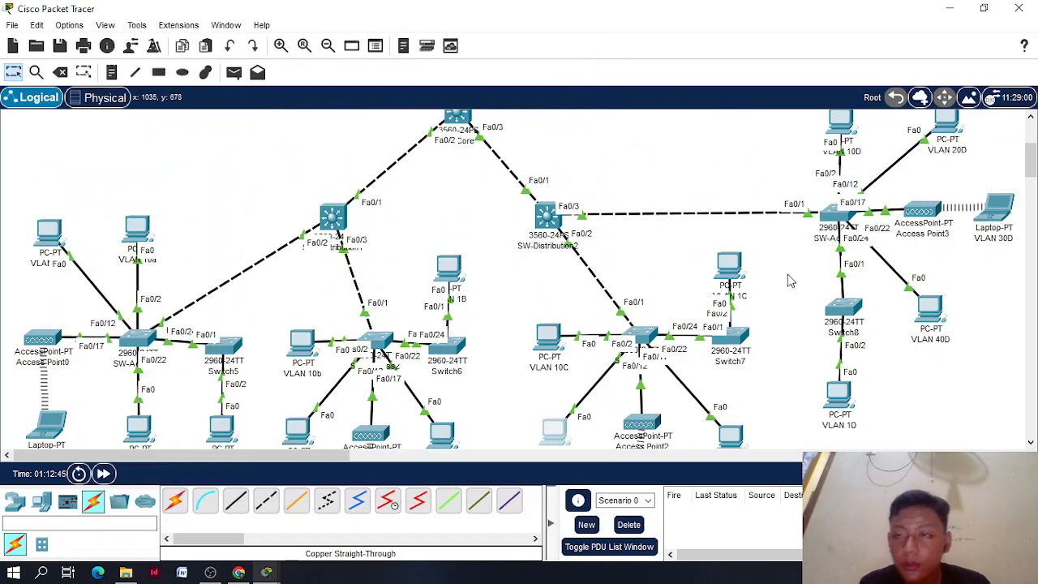
Move PC VLAN 20D's cable to port FastEthernet0/13 on SW-Access4 and fast-forward the simulation time
scroll(791, 280, "up", 2)
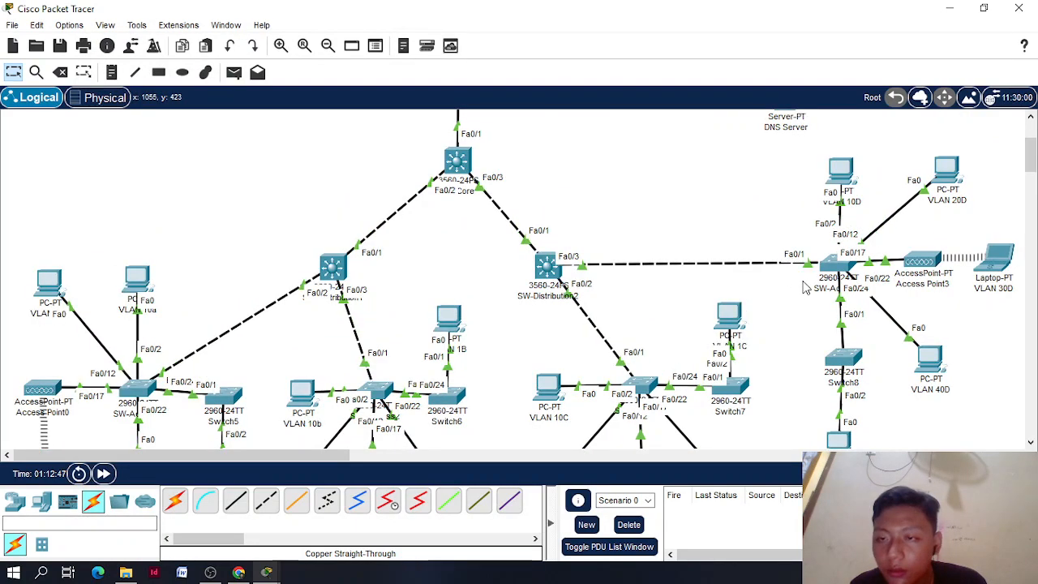
scroll(805, 287, "down", 2)
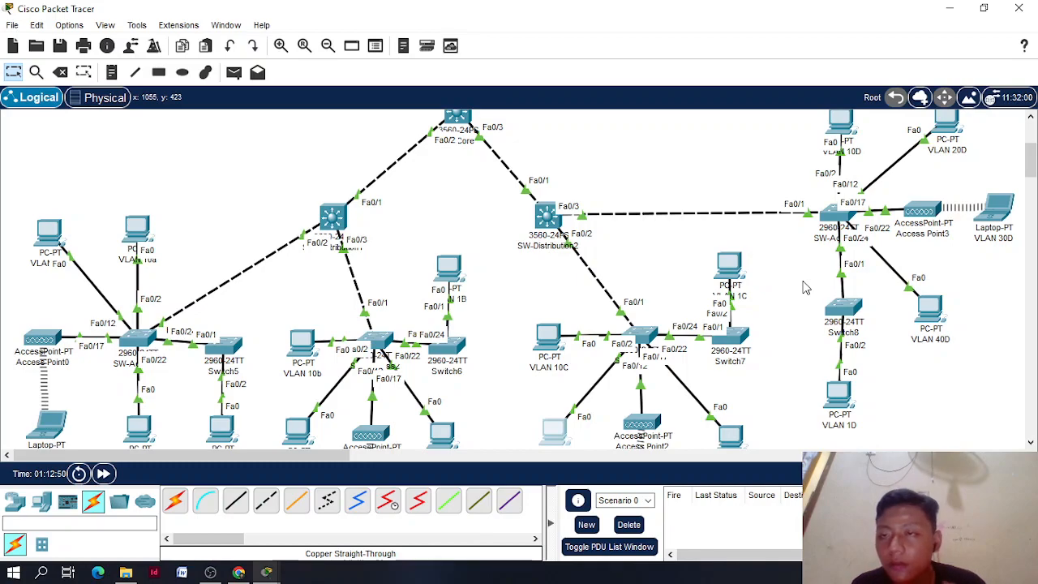
left_click(835, 212)
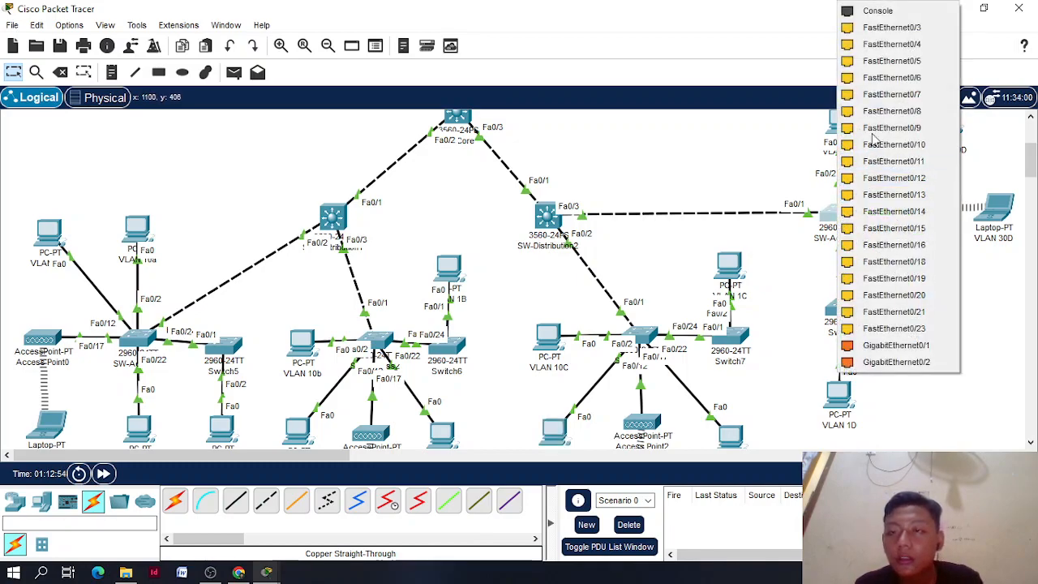
left_click(892, 194)
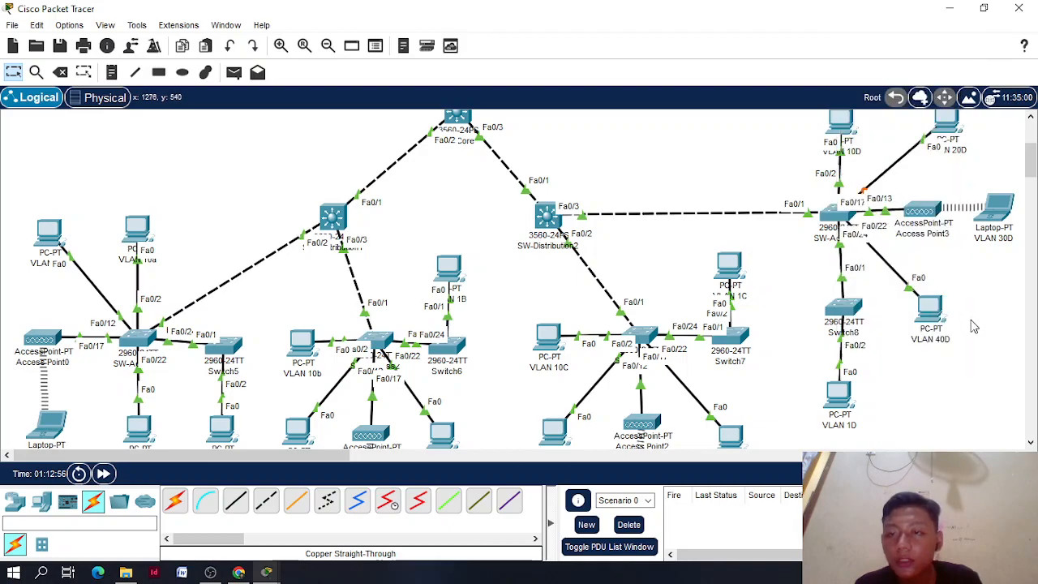
left_click(105, 475)
left_click(106, 474)
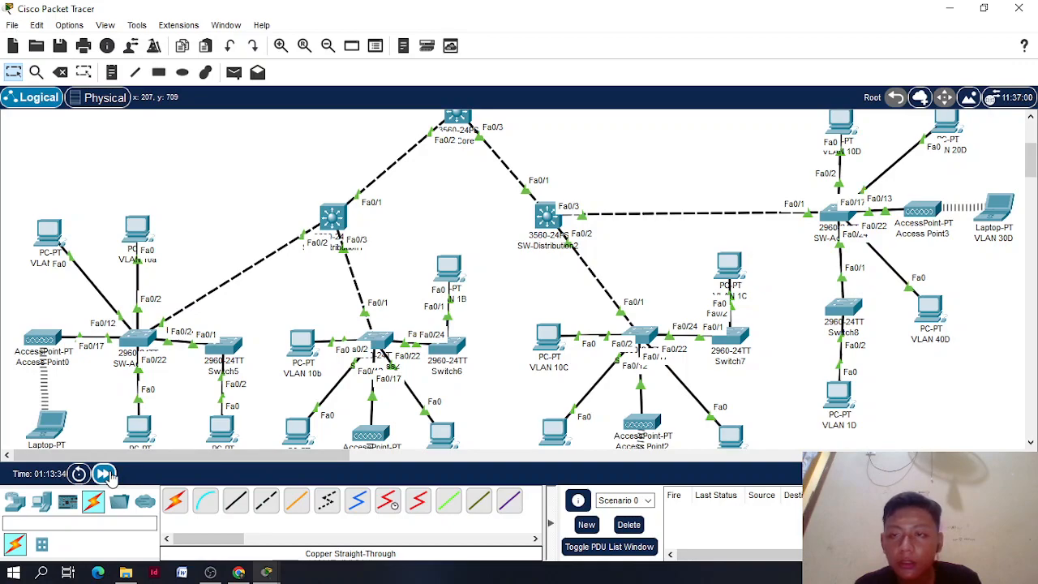
left_click(106, 474)
View the IP configurations of PC VLAN 10D and PC VLAN 20b, closing each window after checking
scroll(803, 355, "down", 3)
scroll(802, 354, "up", 4)
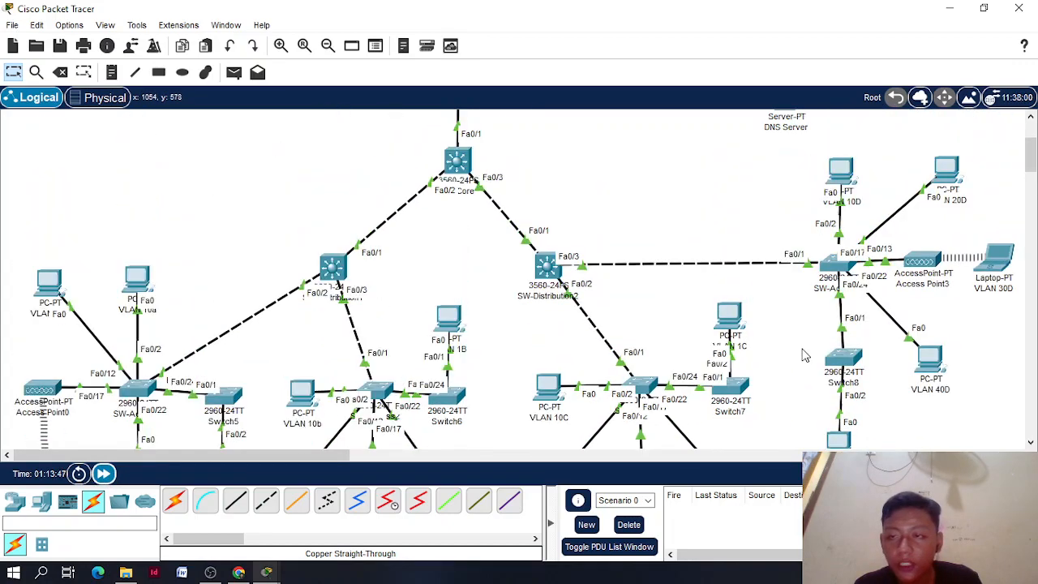
left_click(840, 170)
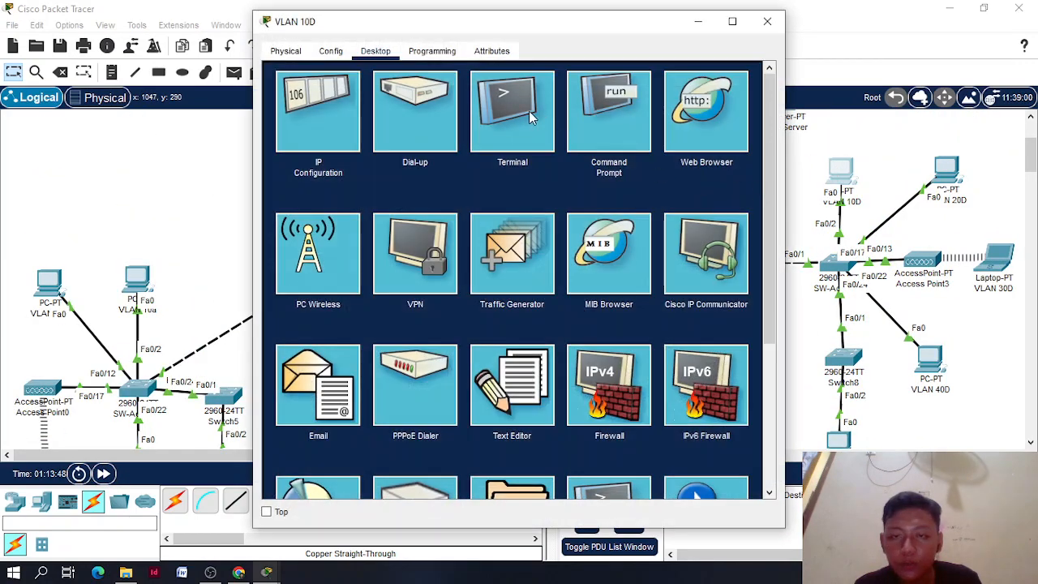
left_click(353, 127)
left_click(767, 22)
scroll(554, 300, "down", 5)
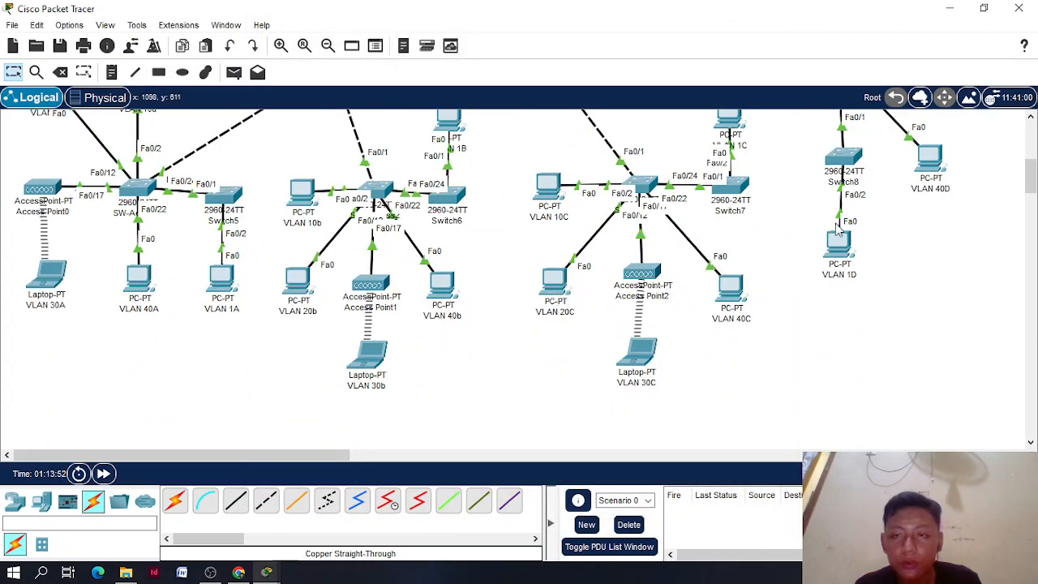
left_click(306, 288)
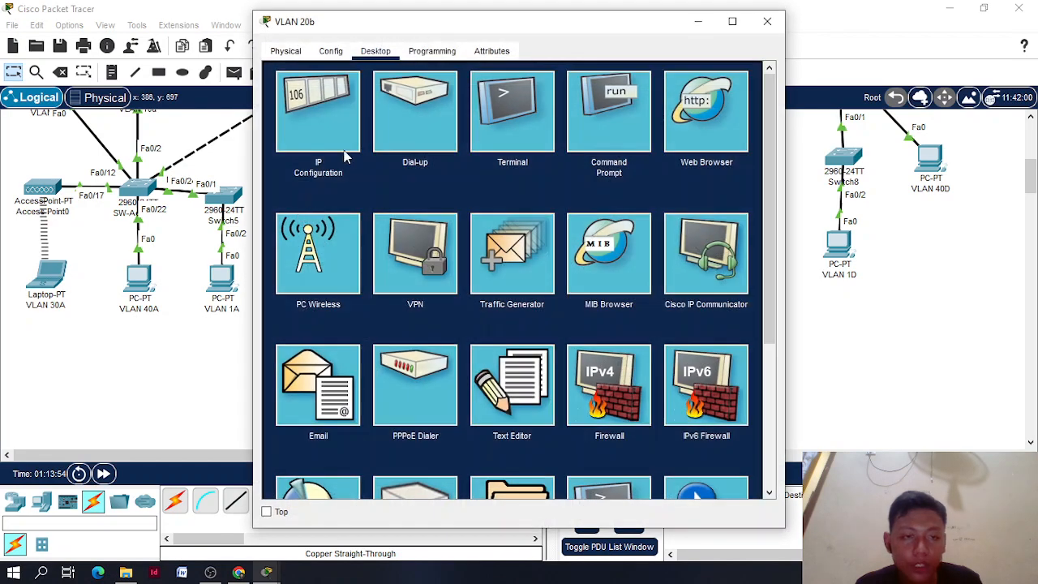
left_click(341, 146)
left_click(767, 21)
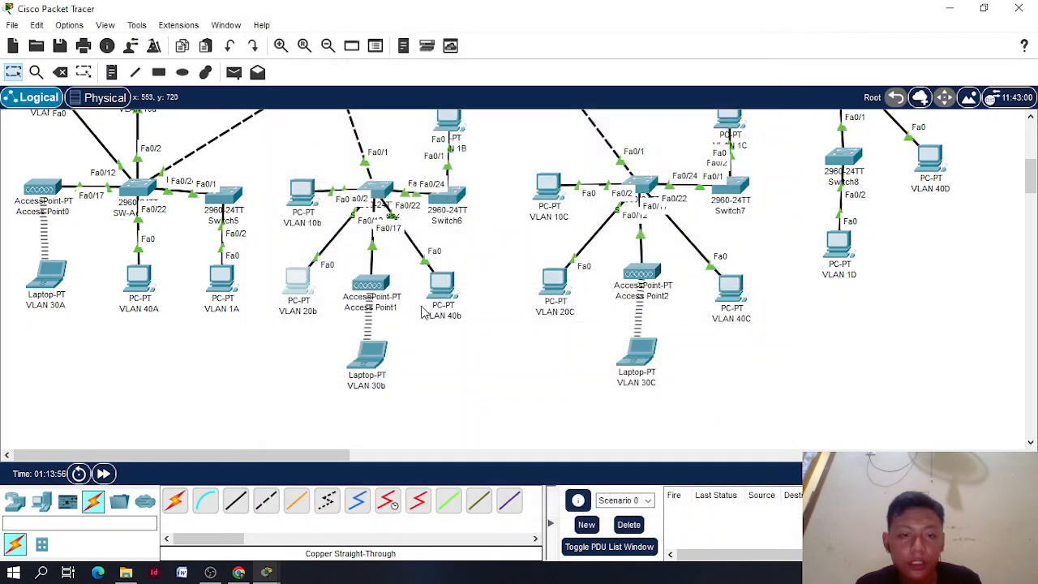
Open the Command Prompt on PC VLAN 20C and recall ping 172.16.2.3 without running it
left_click(554, 282)
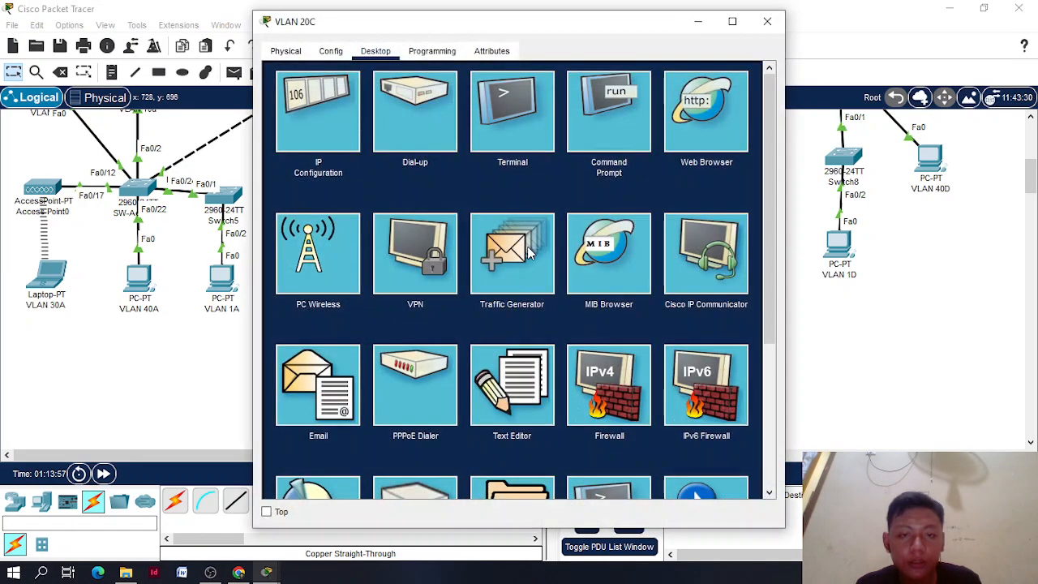
left_click(605, 134)
key("Up")
key("Up")
key("Down")
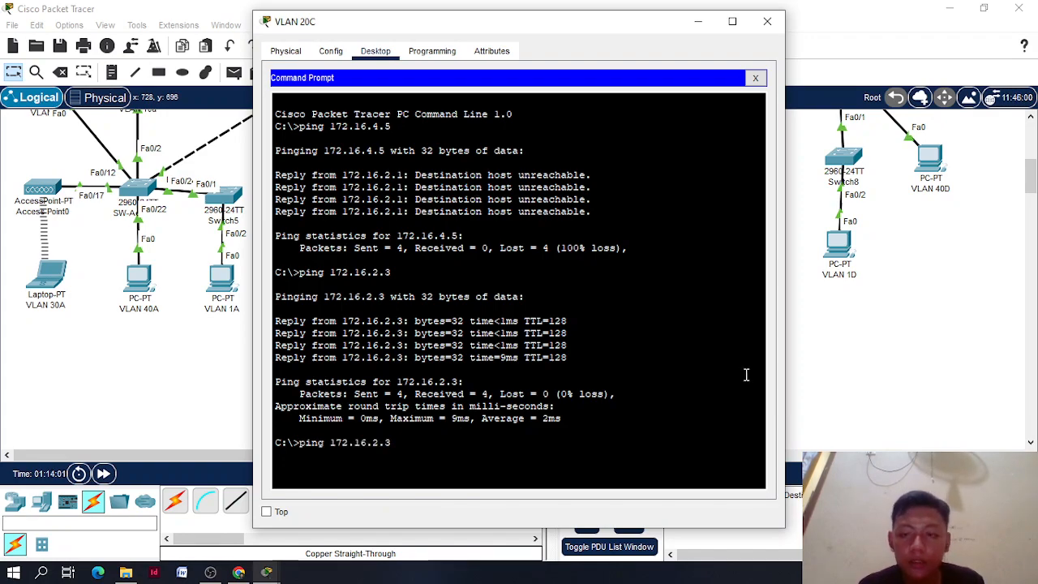
Check the IP configuration of PC VLAN 20D on its new switch port and close its window
scroll(791, 365, "up", 3)
left_click(953, 129)
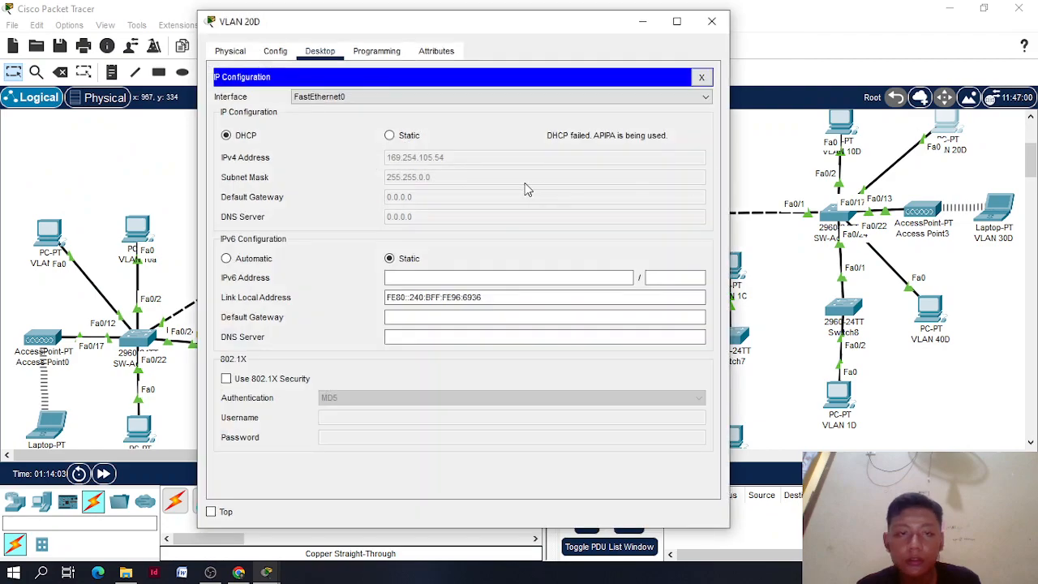
left_click(711, 21)
Move PC VLAN 20D's cable back to FastEthernet0/12 on SW-Access4, fast-forward the simulation and view the switch's CLI
scroll(775, 168, "up", 2)
left_click(862, 293)
left_click(837, 313)
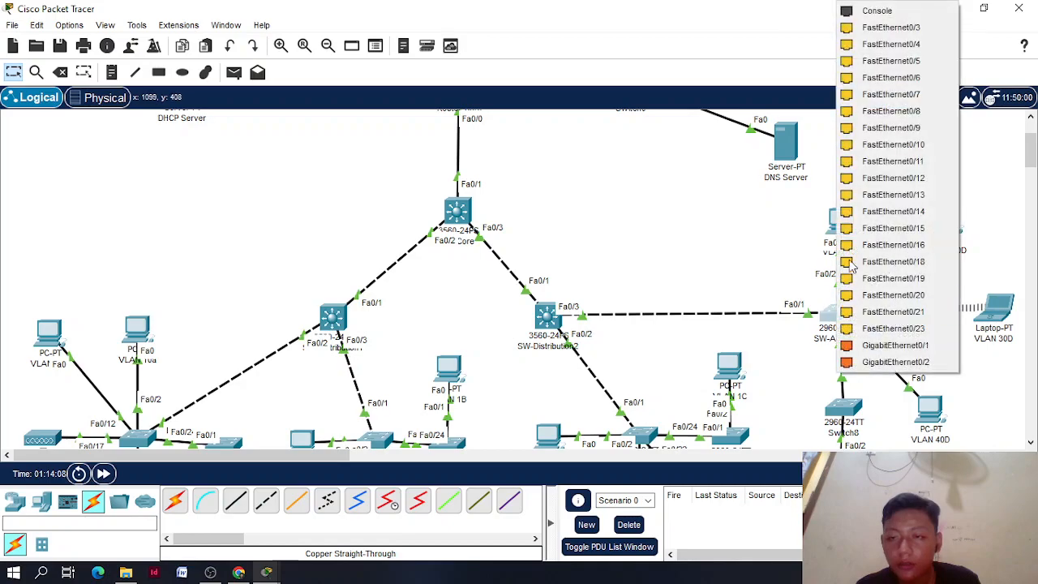
left_click(891, 177)
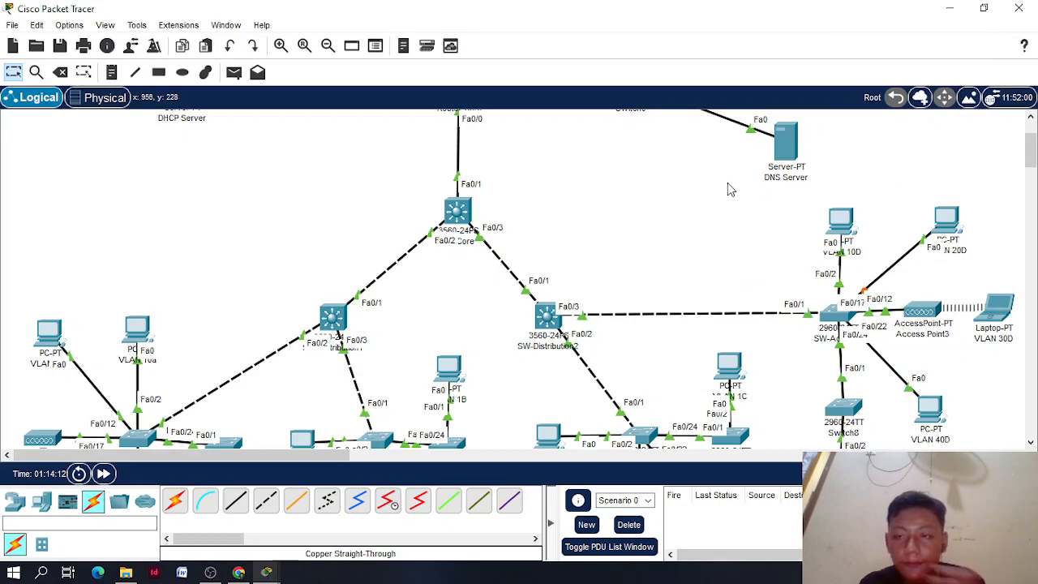
left_click(103, 474)
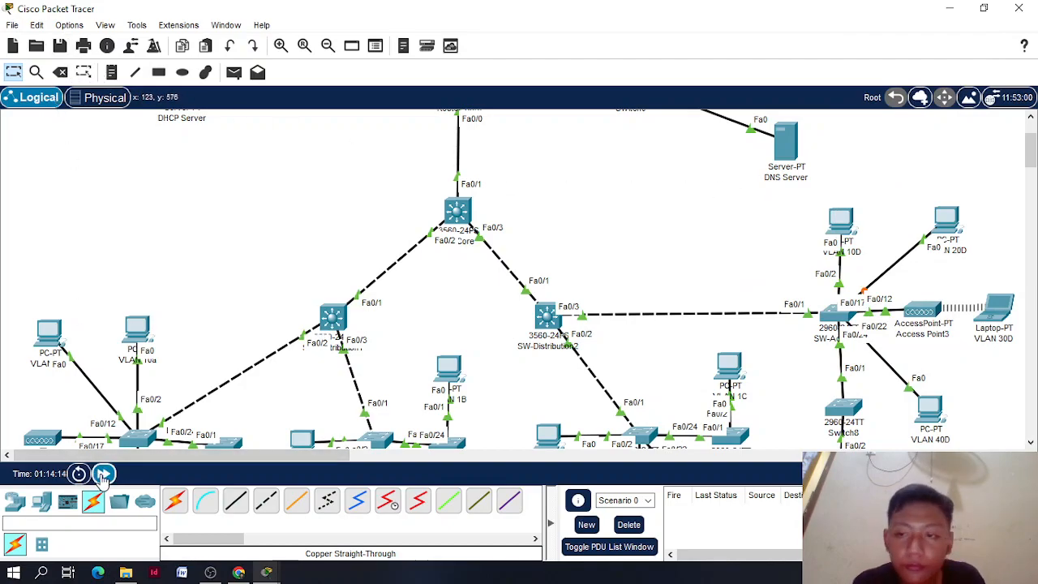
left_click(847, 316)
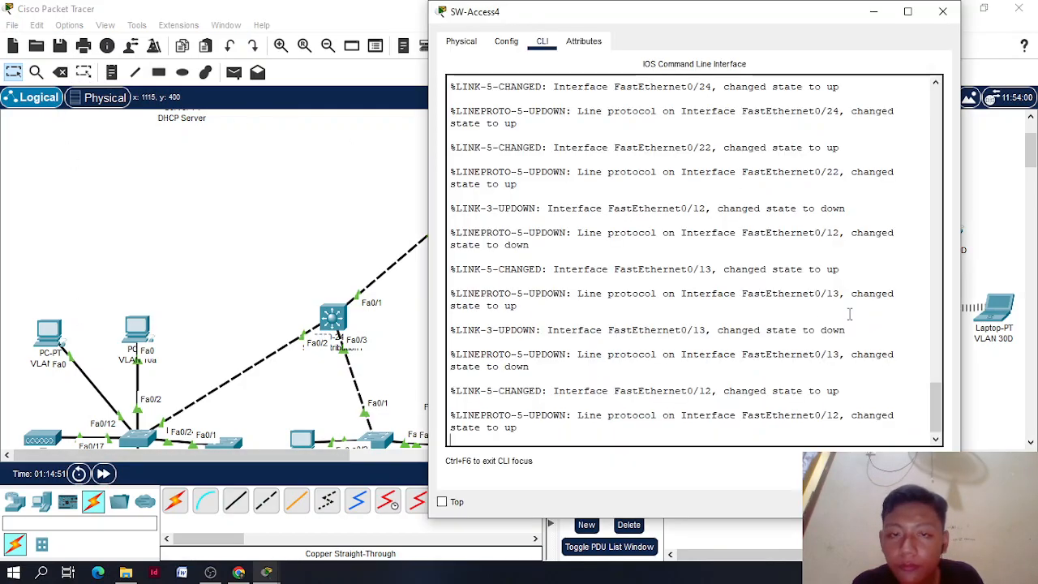
left_click(942, 11)
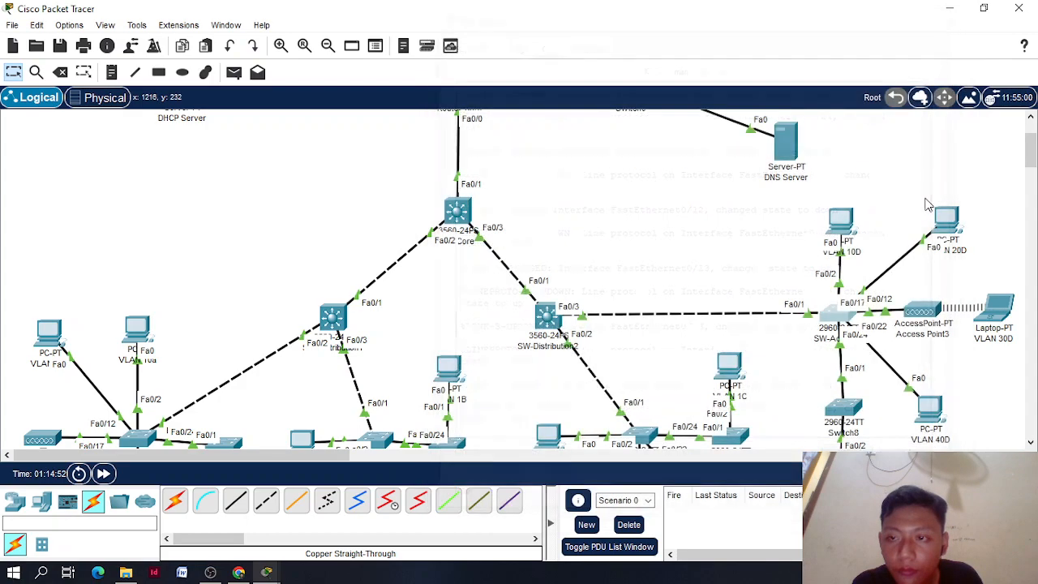
Request a new DHCP address on PC VLAN 20D by switching its IP configuration to Static and back to DHCP
left_click(947, 221)
left_click(319, 140)
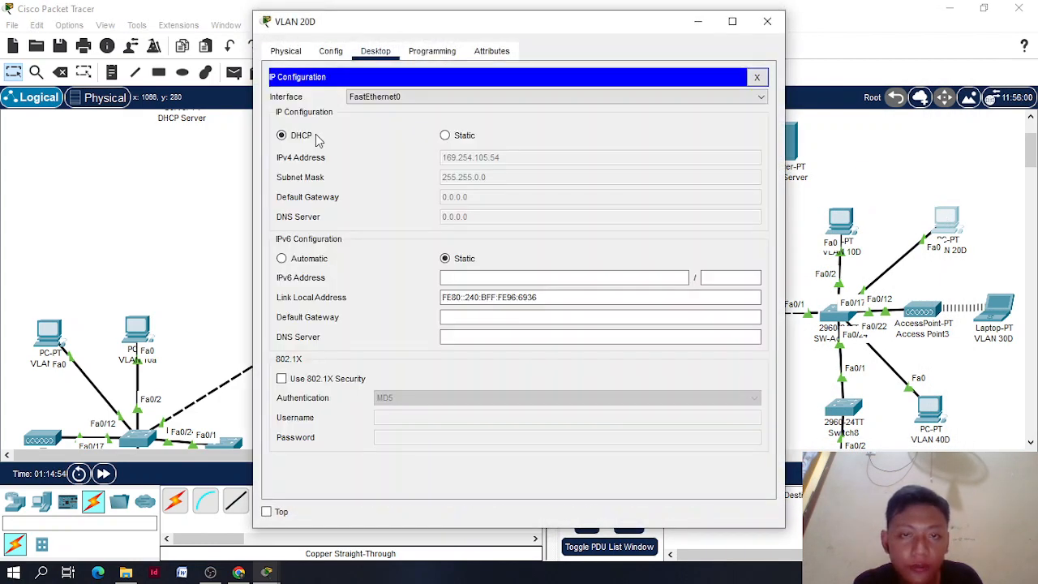
left_click(445, 135)
left_click(307, 135)
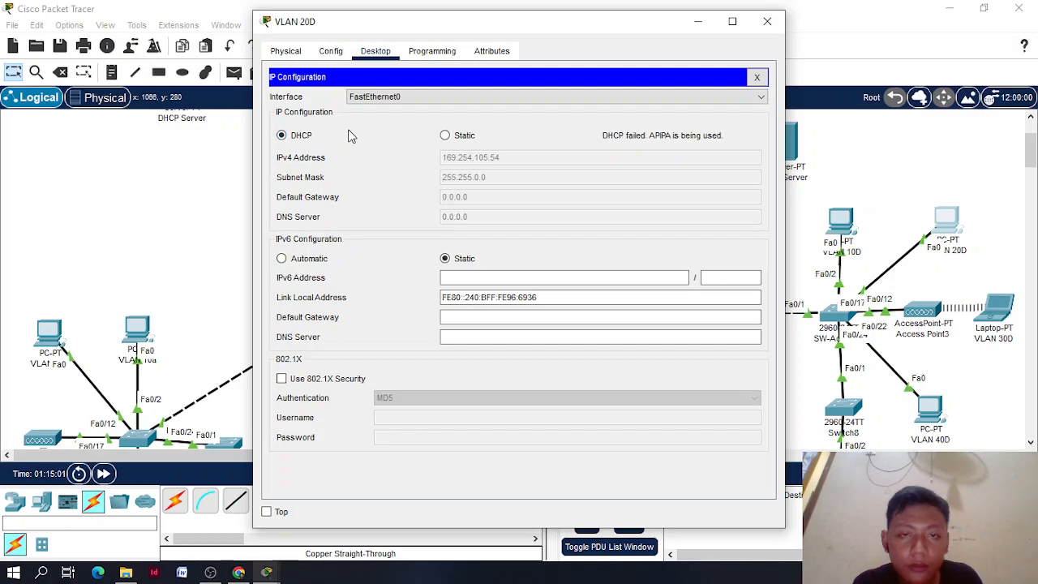
left_click_drag(593, 29, 584, 22)
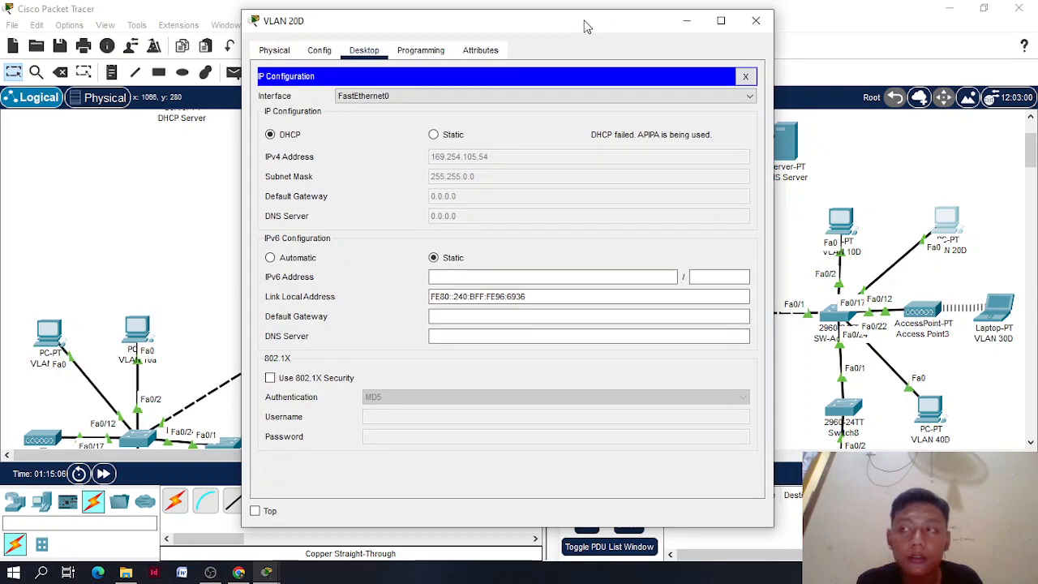
left_click_drag(587, 27, 593, 28)
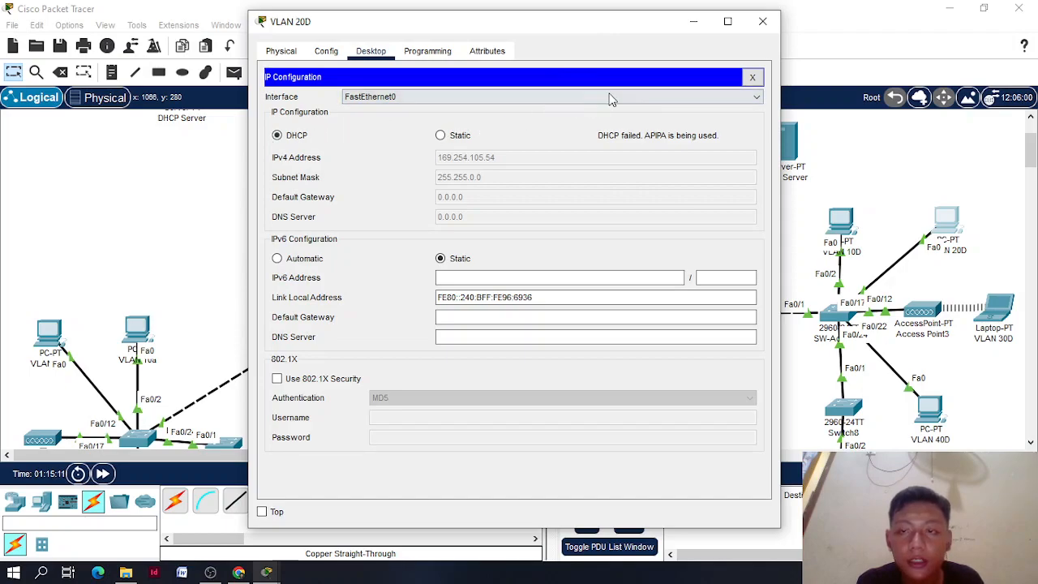
left_click_drag(637, 30, 652, 32)
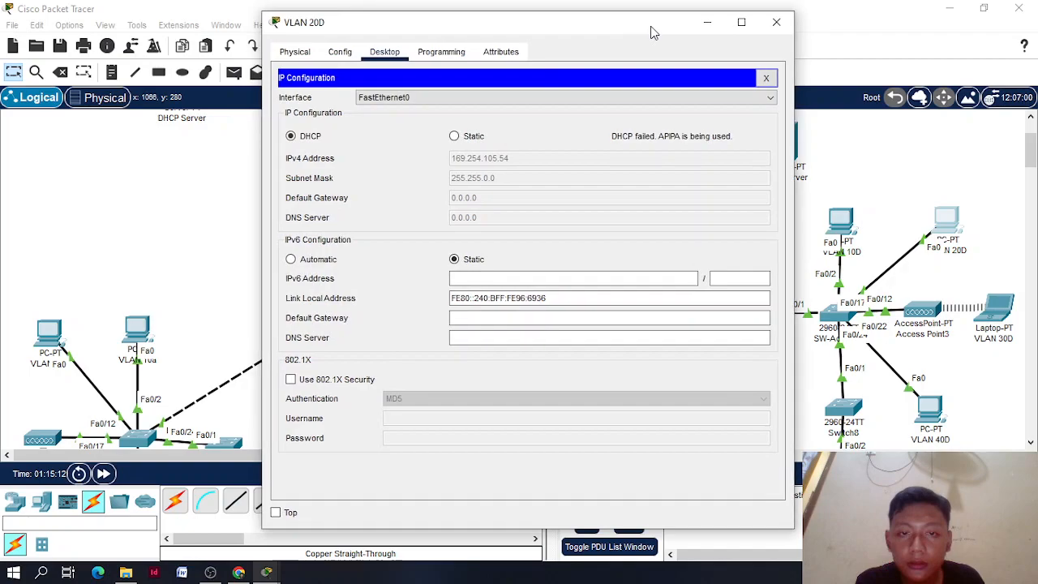
Close PC VLAN 20D, open Router-Core's CLI and page through the rest of the running configuration to its end
left_click(775, 25)
scroll(528, 121, "up", 3)
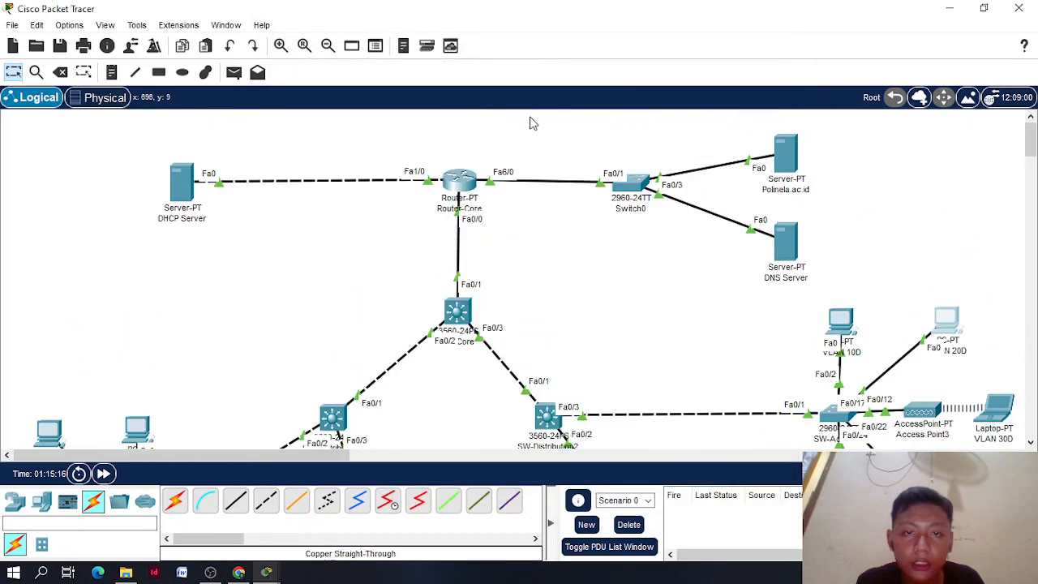
left_click(459, 186)
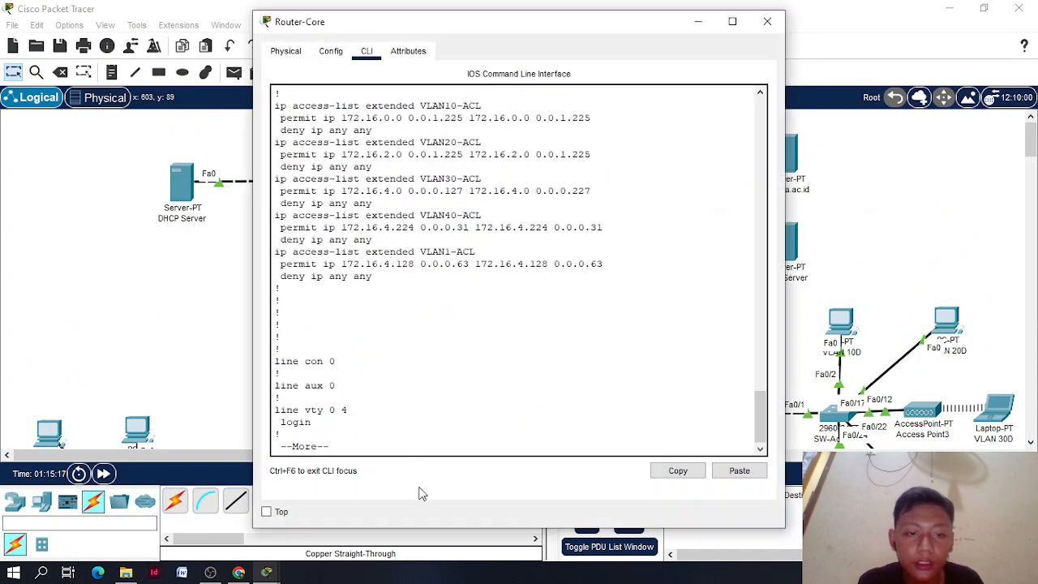
key("Return")
key("Return")
key("Return")
key("Return")
key("Return")
key("Return")
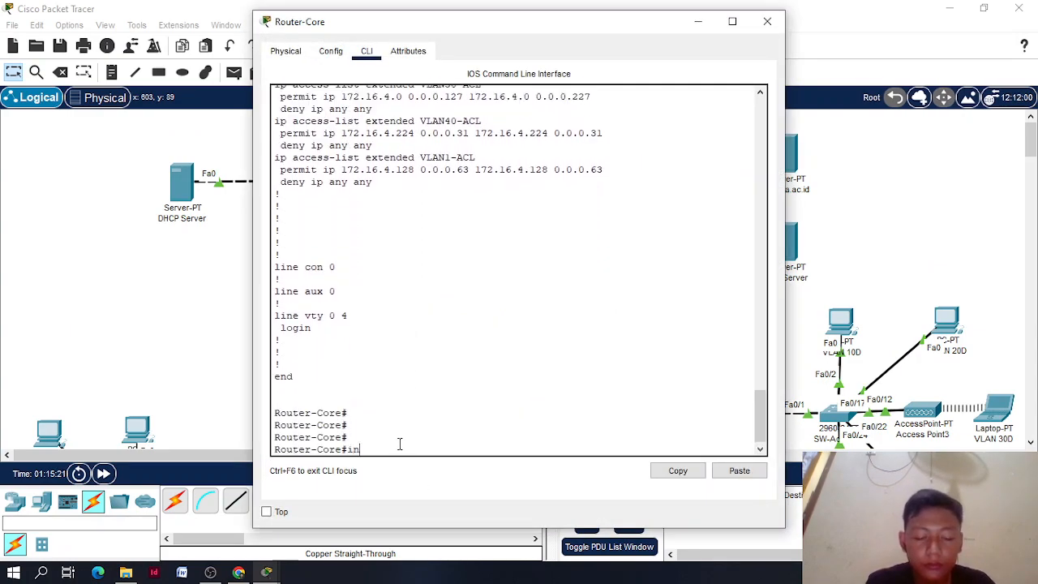
Enter global configuration mode on Router-Core and select subinterface fa0/0.20
type("conf term")
key("Return")
key("Return")
key("Up")
key("Up")
key("Up")
key("Up")
key("Up")
key("Up")
key("Up")
key("Up")
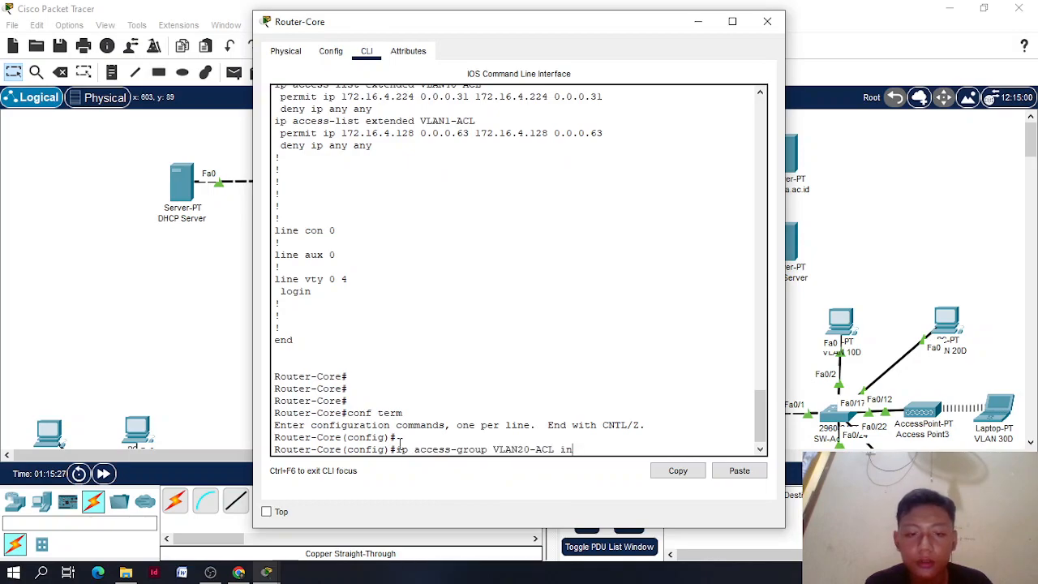
key("Return")
Apply VLAN20-ACL to the subinterface in the outbound direction, exit subinterface configuration and close the router window
key("Up")
key("Up")
key("Up")
key("Up")
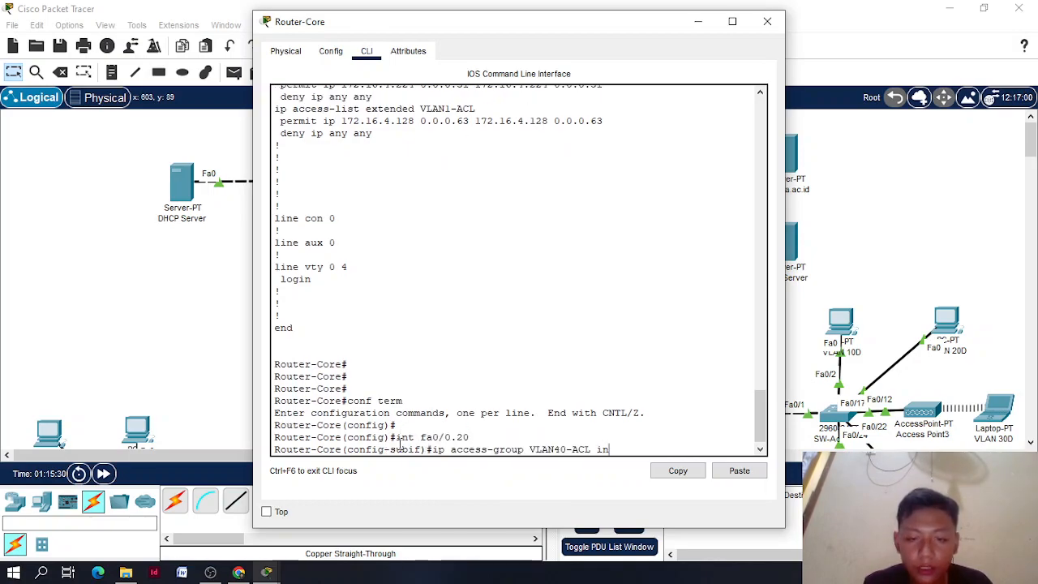
key("Up")
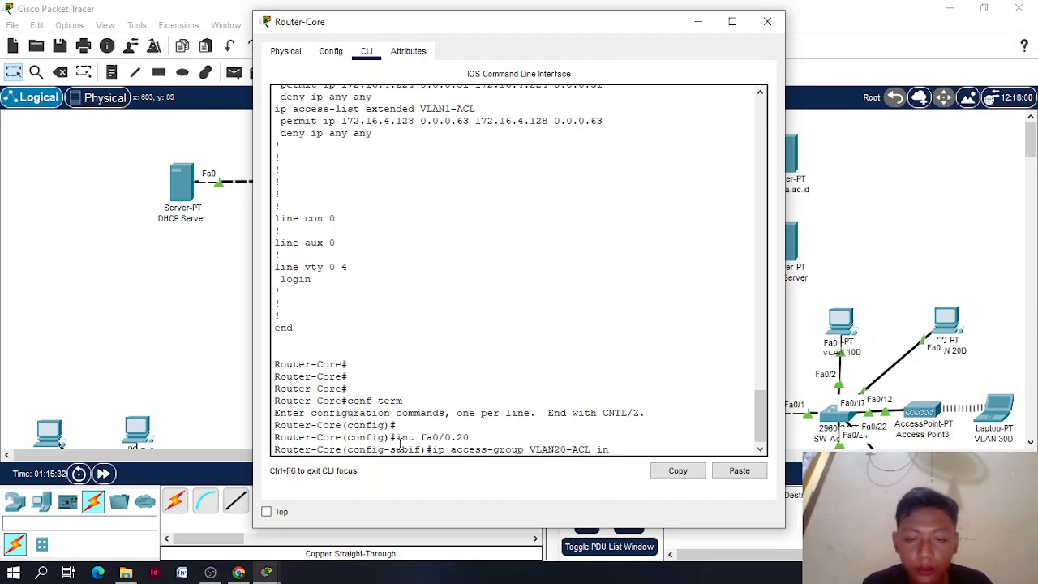
type("out")
key("Return")
type("exi")
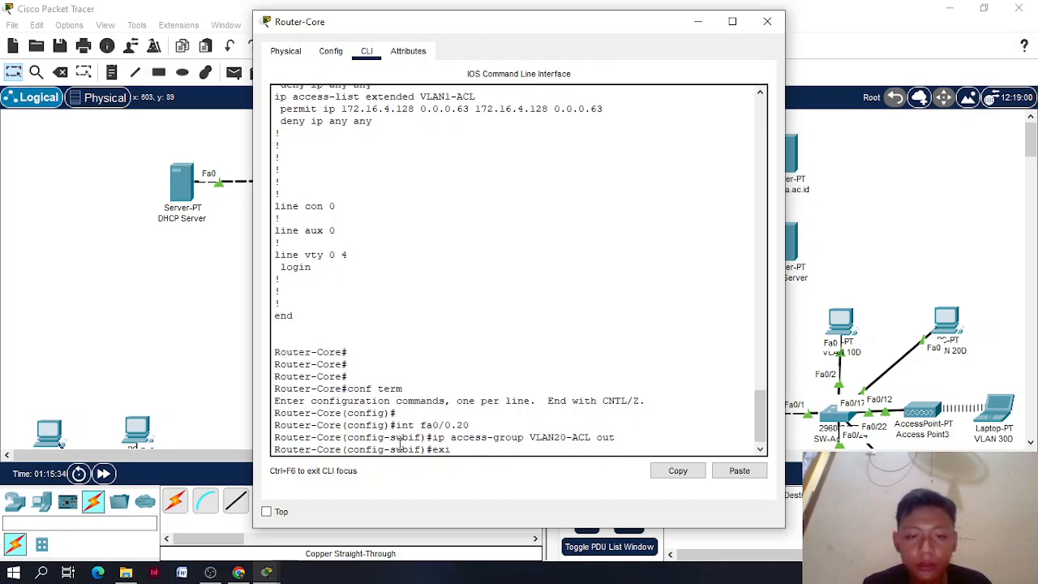
type("t")
key("Return")
key("Return")
key("Return")
left_click(767, 21)
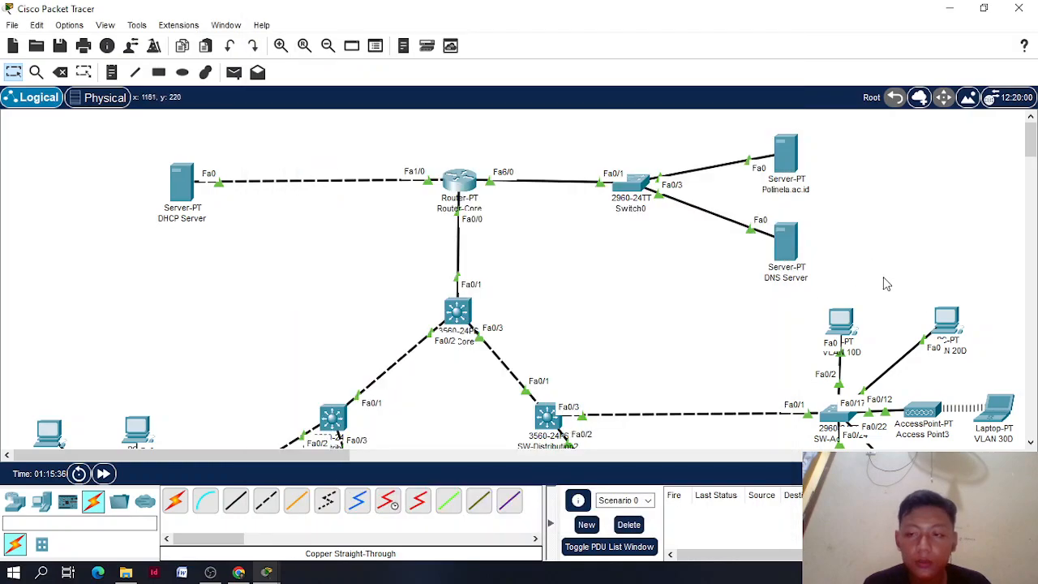
Request a new DHCP address on PC VLAN 20D by switching to Static and back to DHCP, and close its window
left_click(946, 321)
left_click(361, 146)
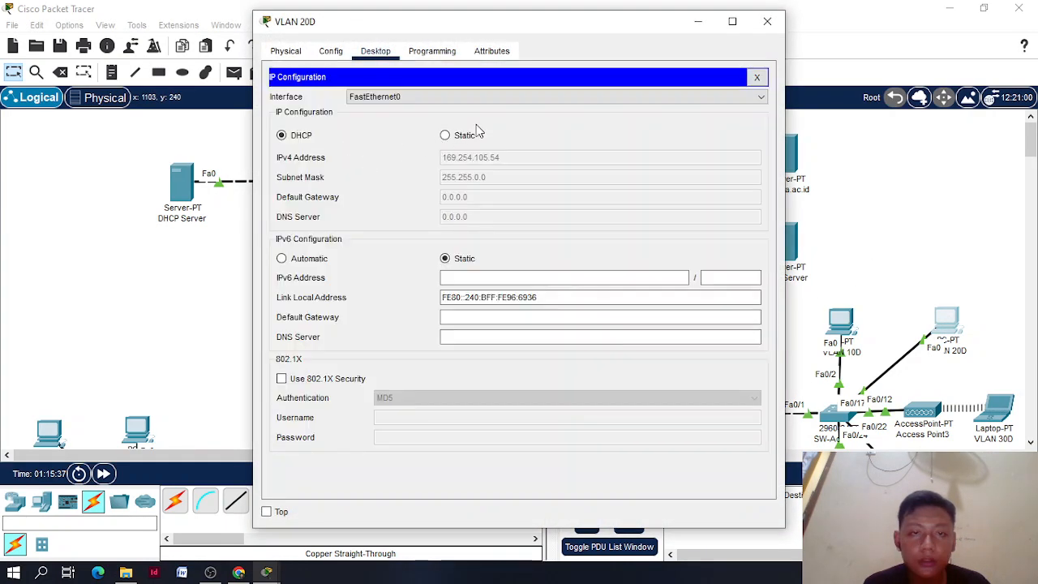
left_click(447, 138)
left_click(282, 138)
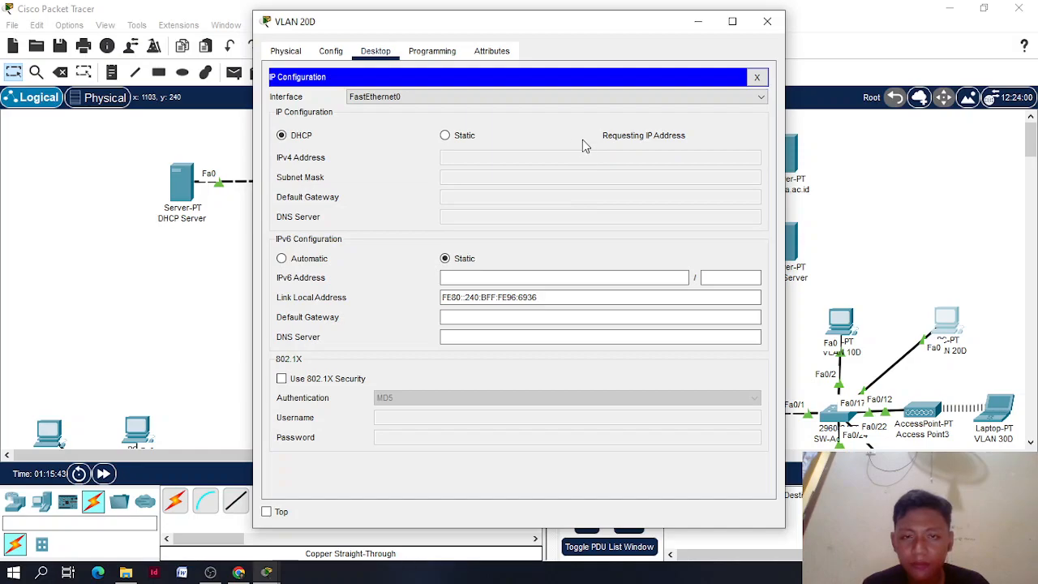
left_click(767, 21)
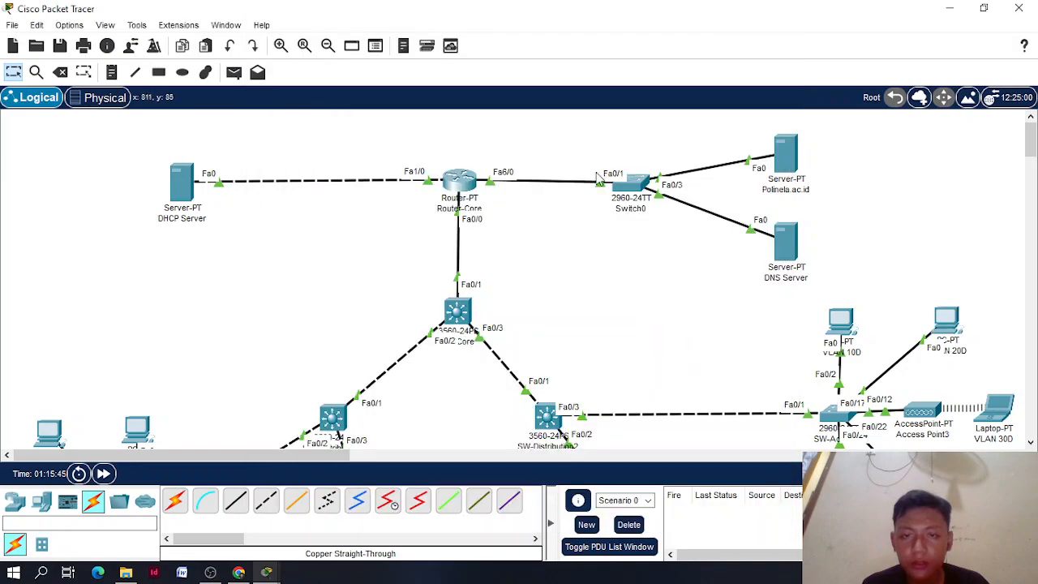
Try to remove the inbound ACL on Router-Core from global configuration mode with no ip access-group VLAN20-ACL in
left_click(444, 179)
key("Up")
key("Up")
key("Up")
key("Up")
key("Up")
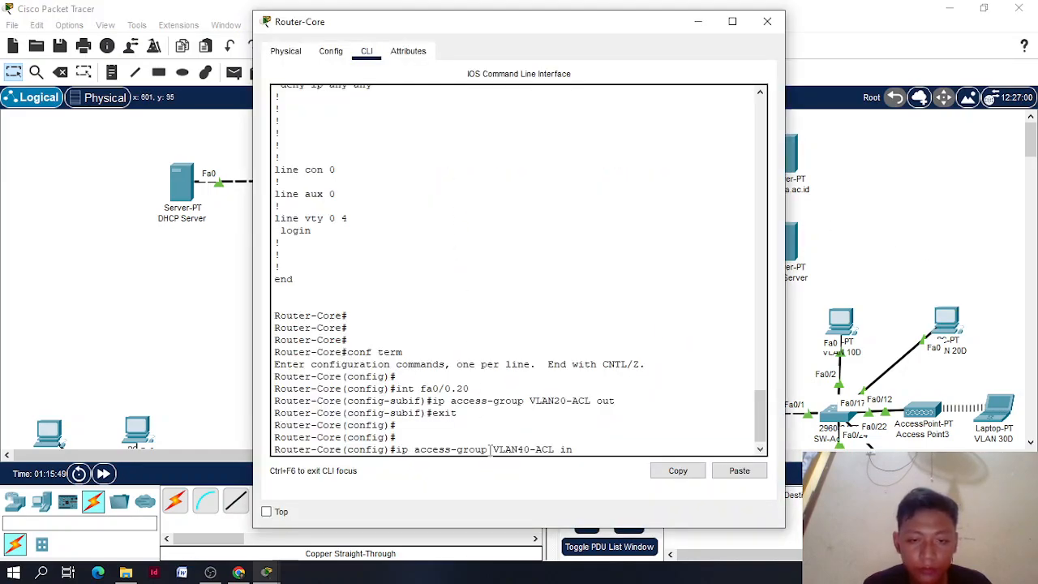
key("Up")
key("Up")
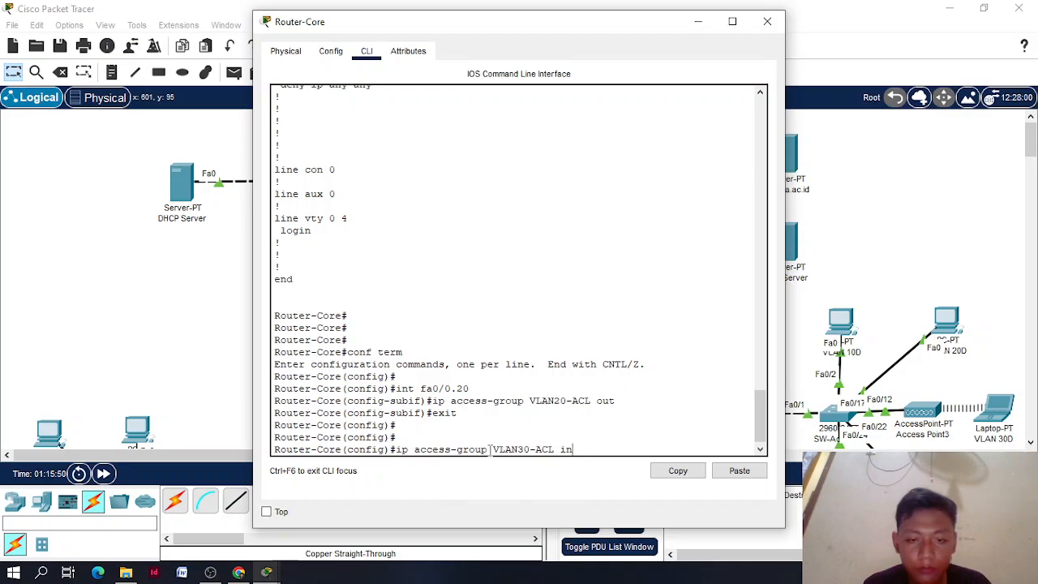
key("Up")
key("Up")
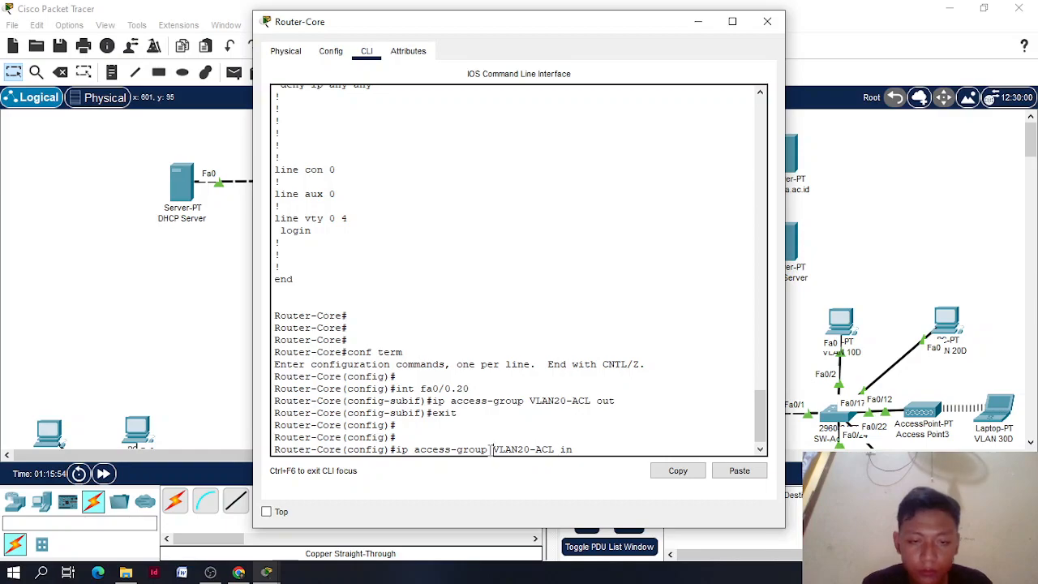
key("Home")
type("no")
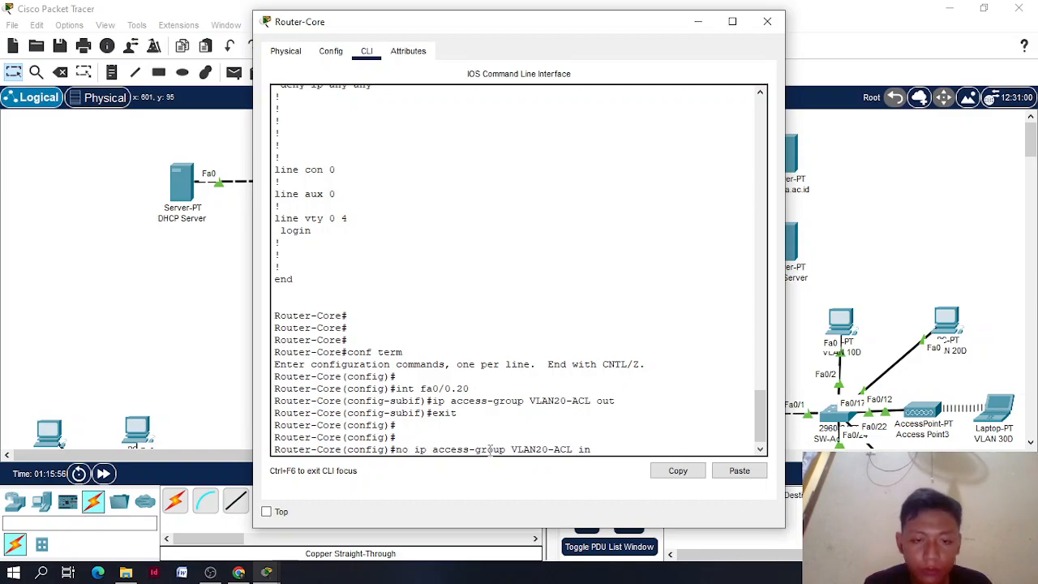
key("Return")
type("er-Core(config)#ex")
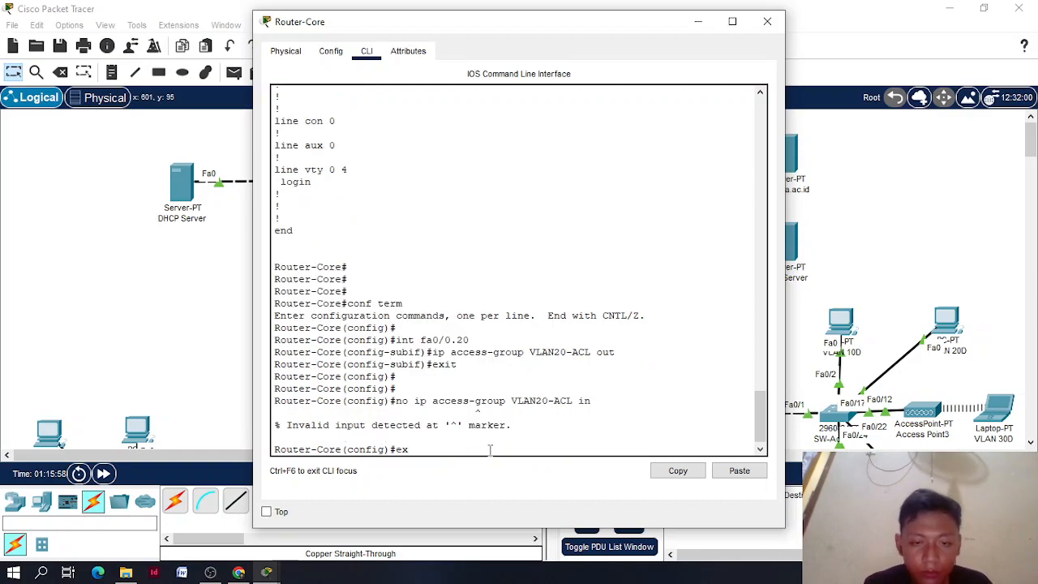
key("BackSpace")
key("BackSpace")
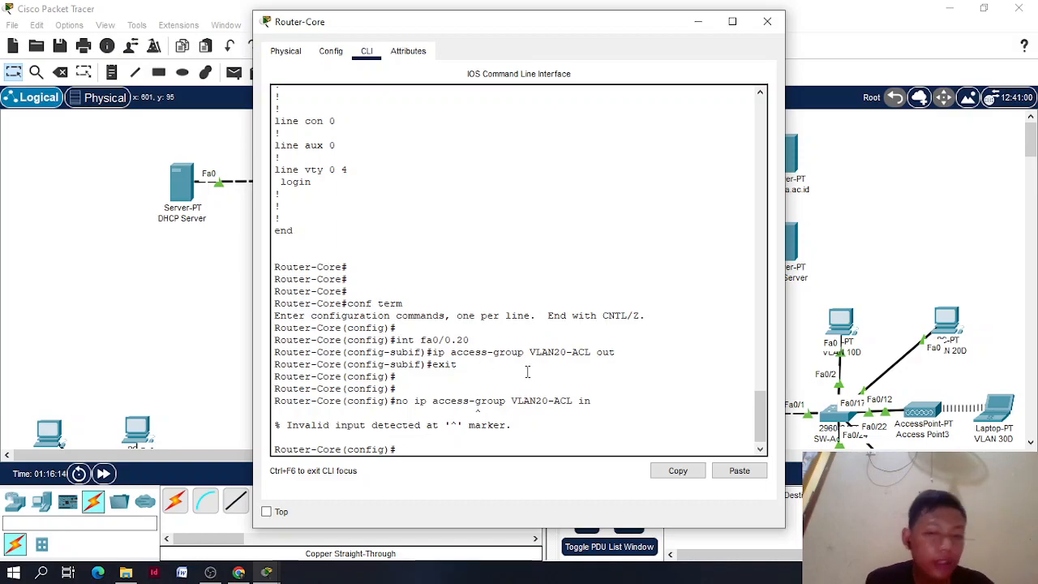
Try to delete the VLAN 20 access list with the command no ip access-list VLAN20-ACL
key("Up")
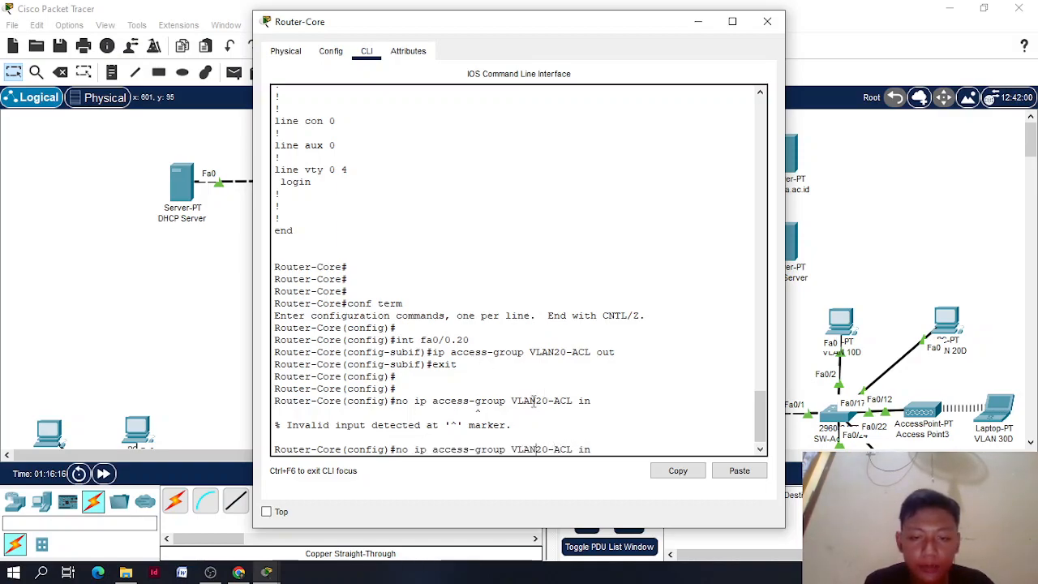
key("BackSpace")
key("BackSpace")
key("BackSpace")
key("BackSpace")
key("BackSpace")
key("BackSpace")
type("list")
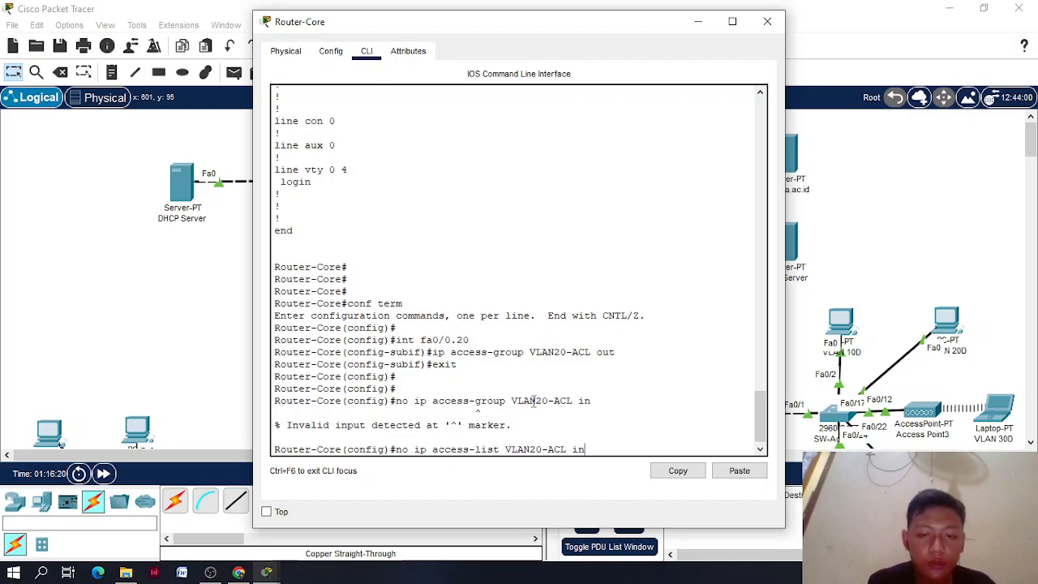
key("BackSpace")
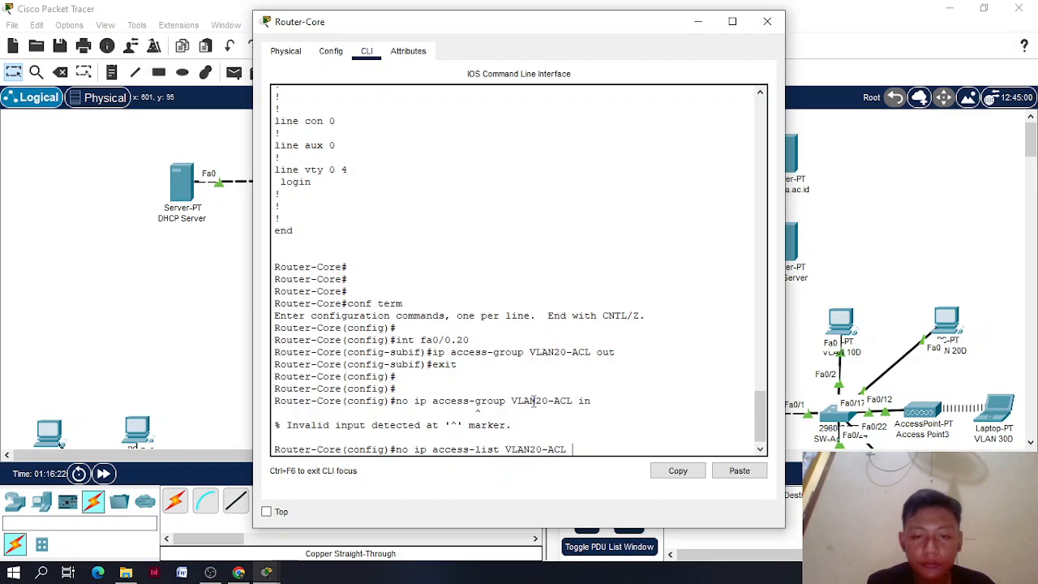
key("Return")
Delete the access list with no ip access-list extended VLAN20-ACL and exit global configuration mode
key("Up")
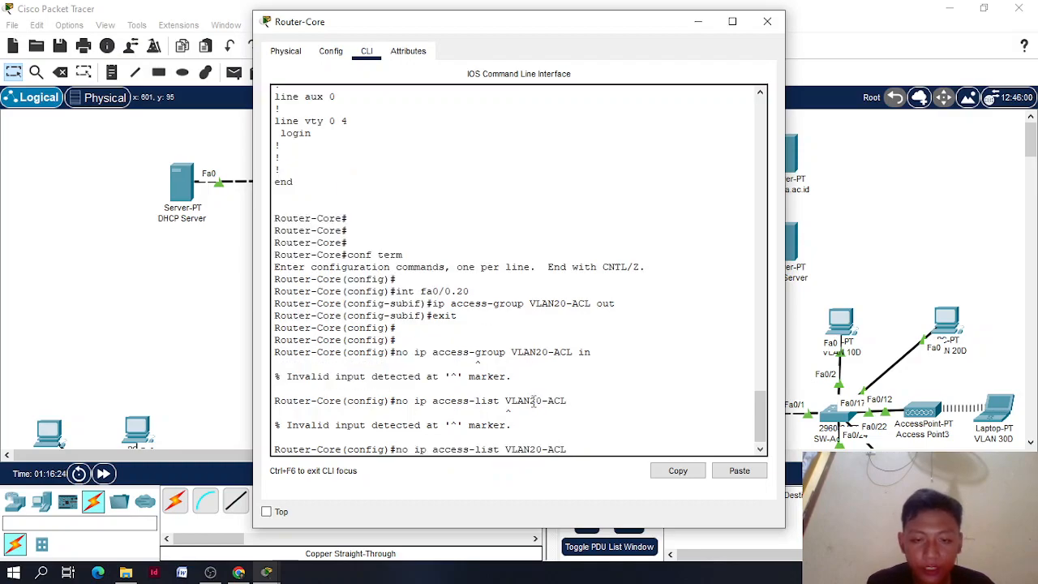
key("Left")
key("Left")
key("Left")
key("Left")
key("Left")
key("Left")
key("Left")
key("Left")
key("Left")
key("Left")
type("extend")
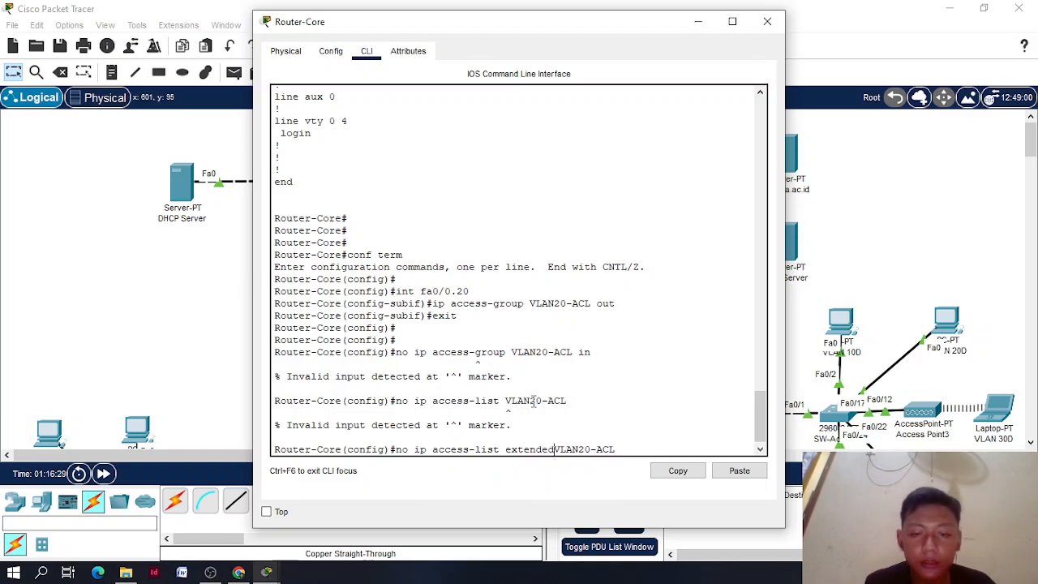
type("ed")
key("Return")
type("er-Core(config)#e")
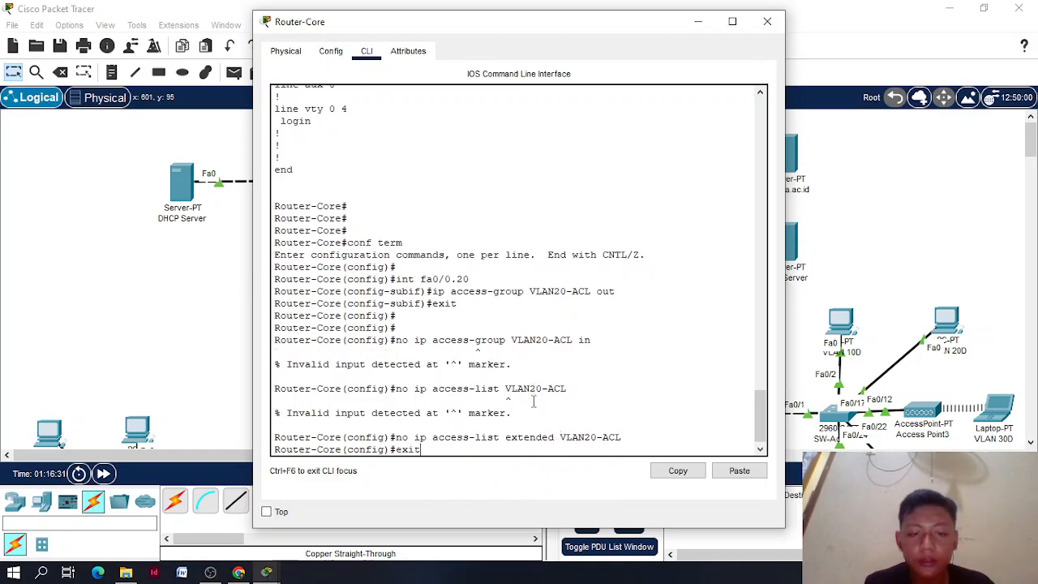
type("xit")
key("Return")
key("Return")
key("Return")
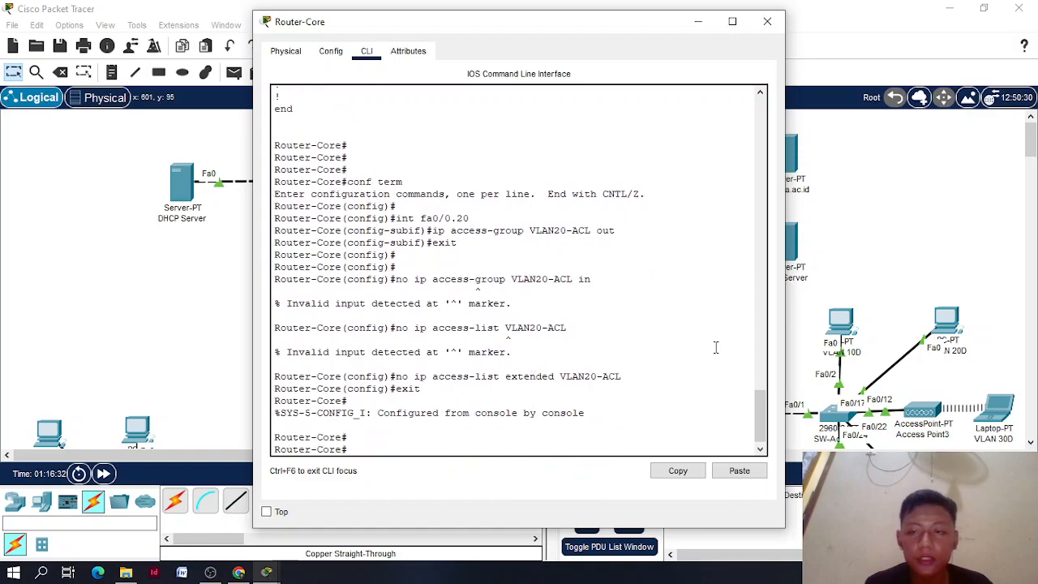
Retry the DHCP request on PC VLAN 20D by toggling its IP configuration from Static to DHCP, and close its window
left_click(937, 320)
left_click(444, 134)
left_click(304, 136)
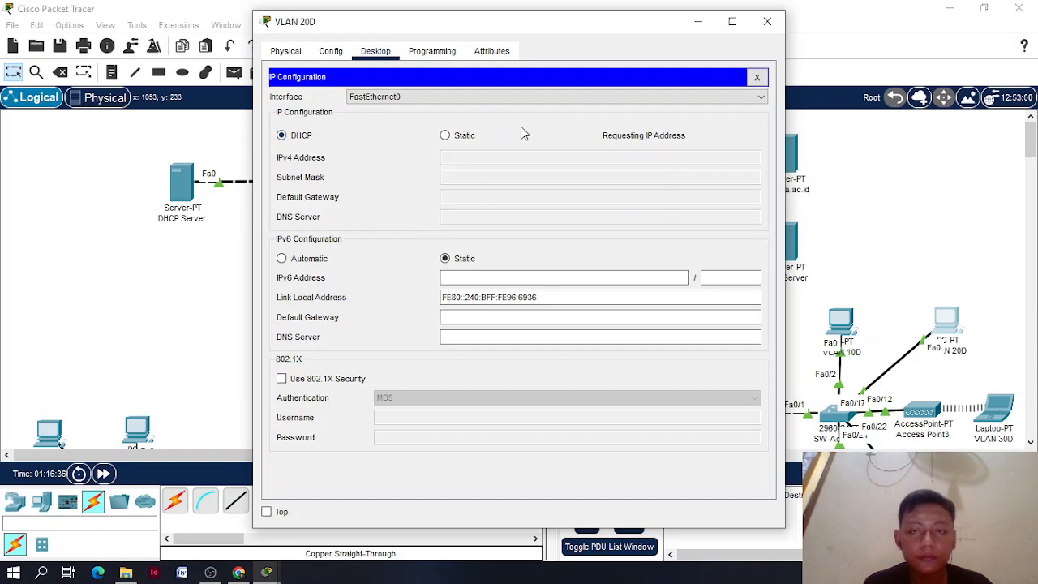
left_click(766, 21)
Reopen Router-Core's CLI and enter global configuration mode with conf term
scroll(880, 308, "down", 3)
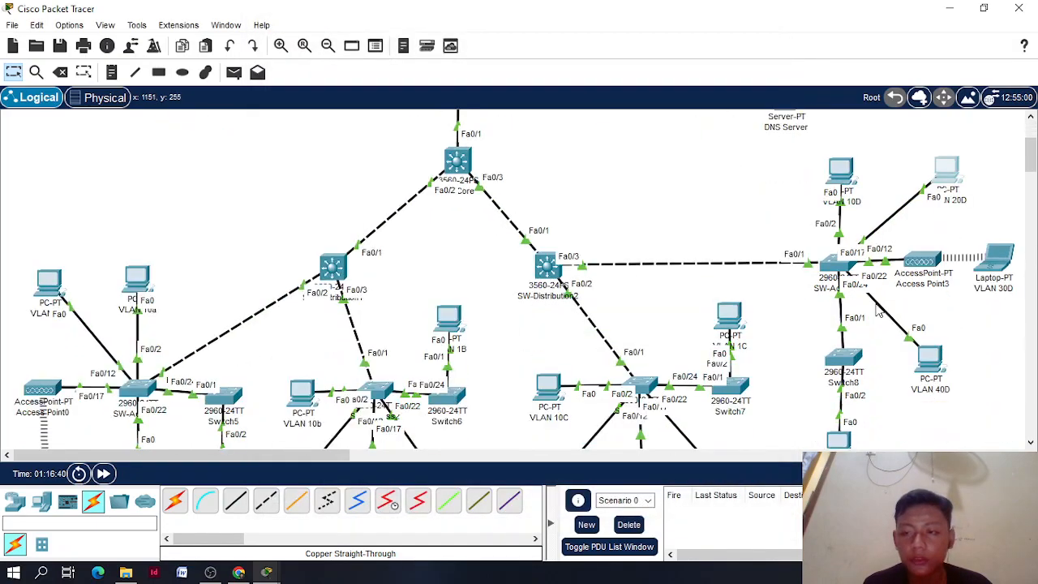
scroll(872, 280, "up", 1)
scroll(649, 227, "up", 2)
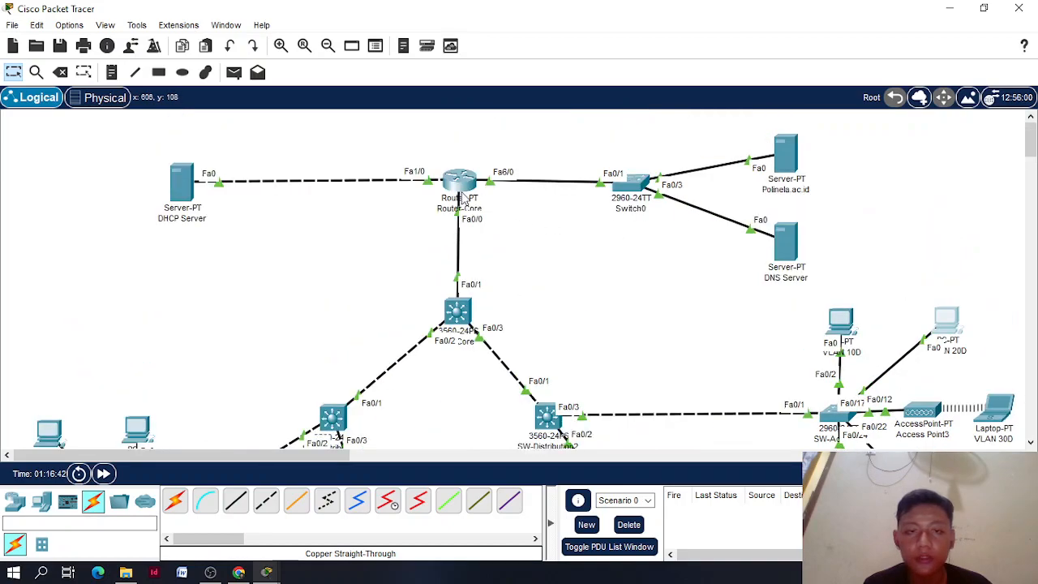
left_click(462, 199)
key("Up")
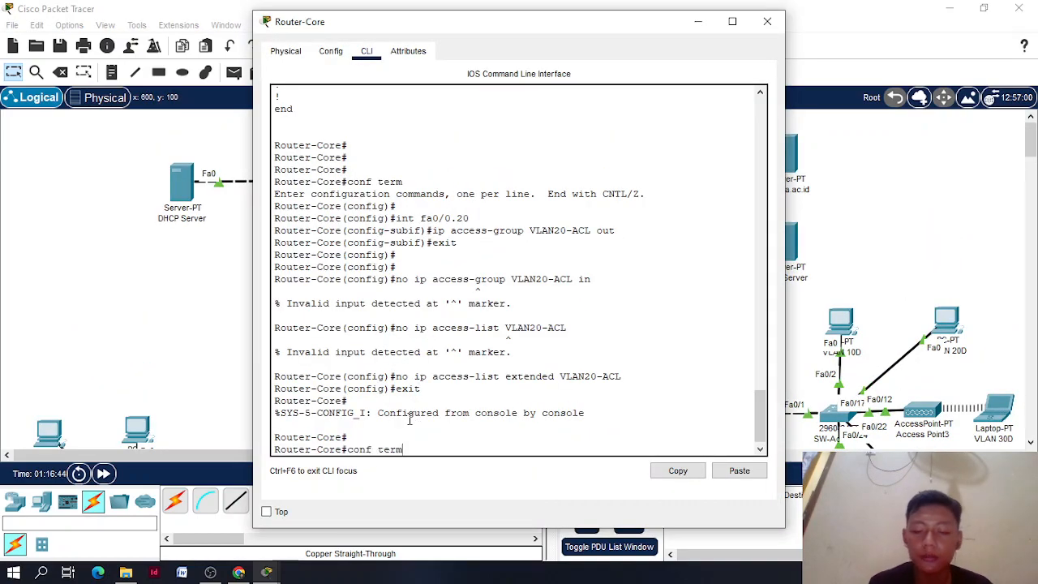
key("BackSpace")
key("BackSpace")
key("BackSpace")
key("BackSpace")
key("BackSpace")
key("BackSpace")
key("BackSpace")
key("BackSpace")
key("BackSpace")
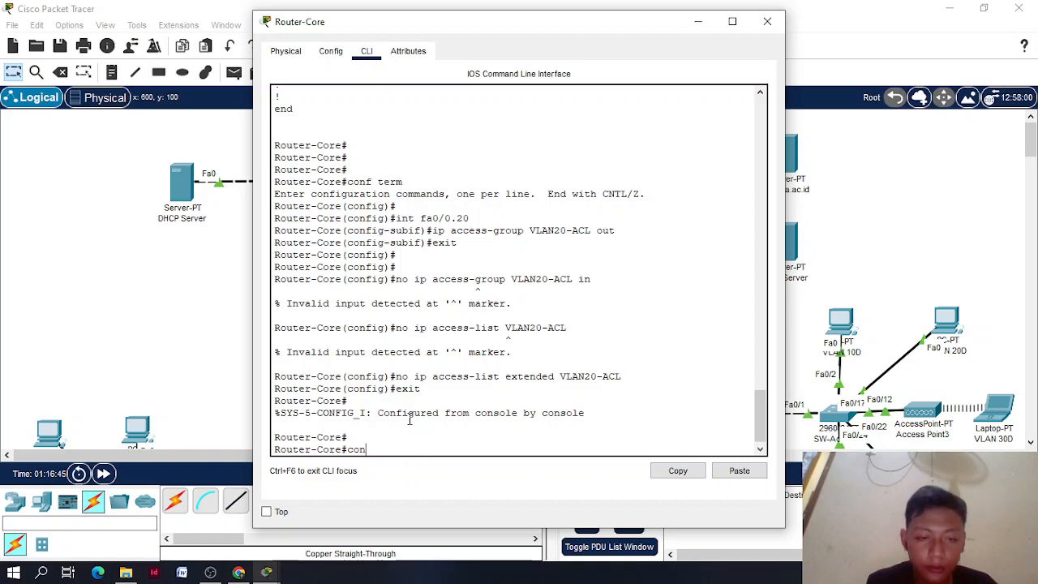
type("conf term")
key("Return")
Find int fa0/0.20 in the command history and run it to enter that subinterface's configuration
key("Up")
key("Up")
key("Up")
key("Up")
key("Up")
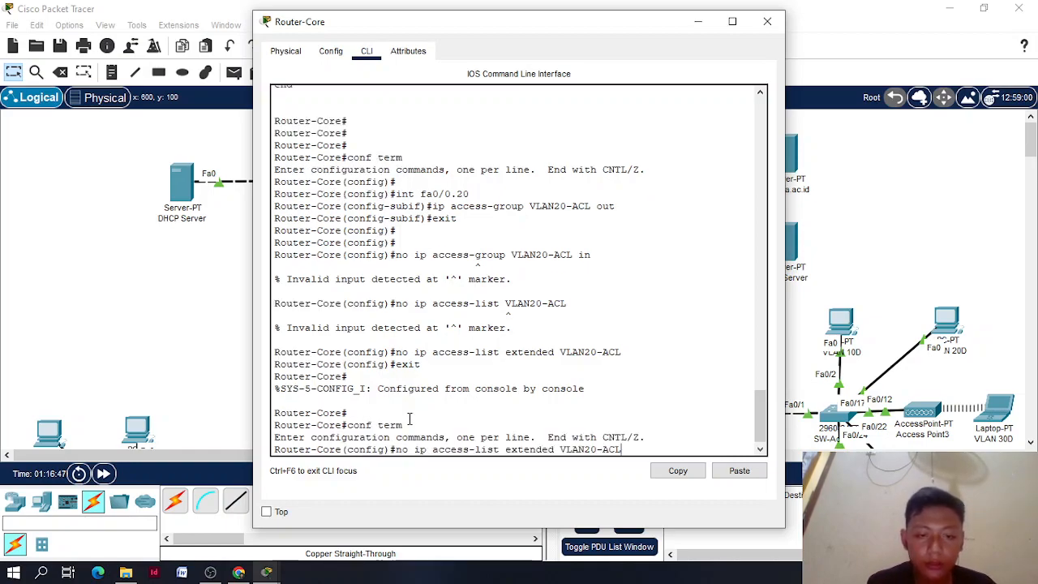
key("Up")
key("Up")
key("Up")
key("Up")
key("Up")
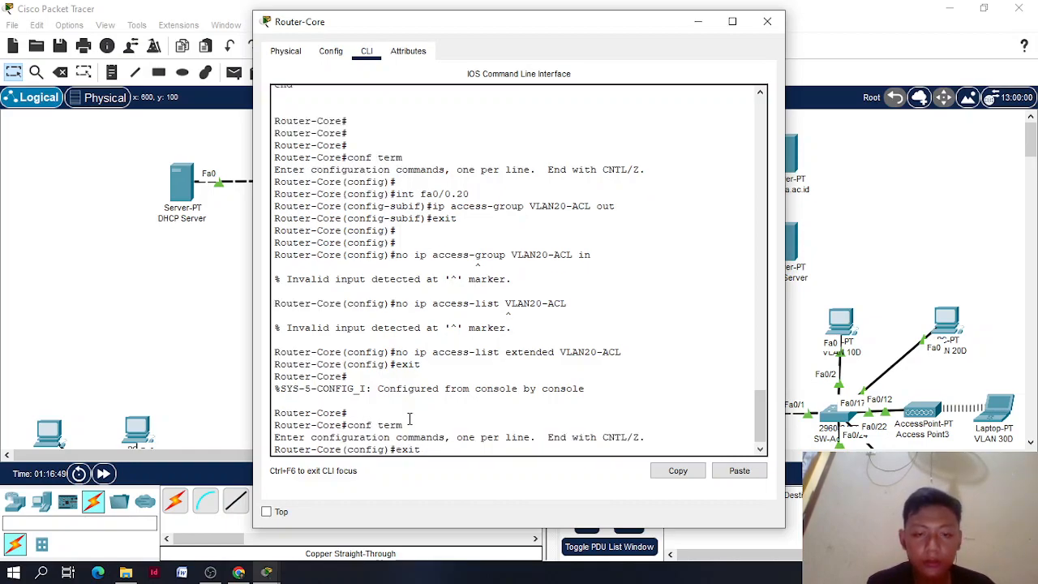
key("Down")
key("Up")
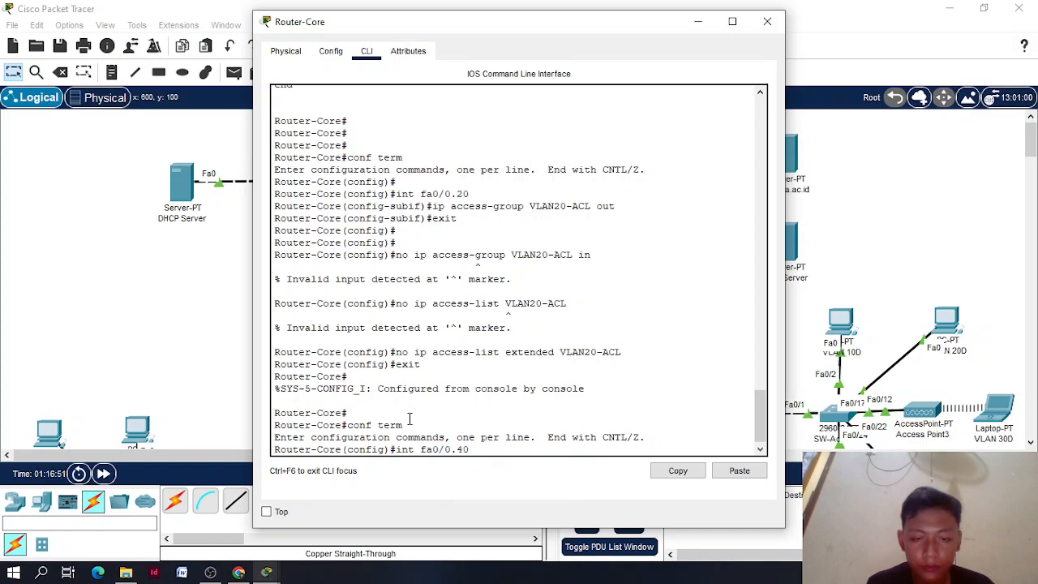
key("Down")
key("Up")
key("Down")
key("Down")
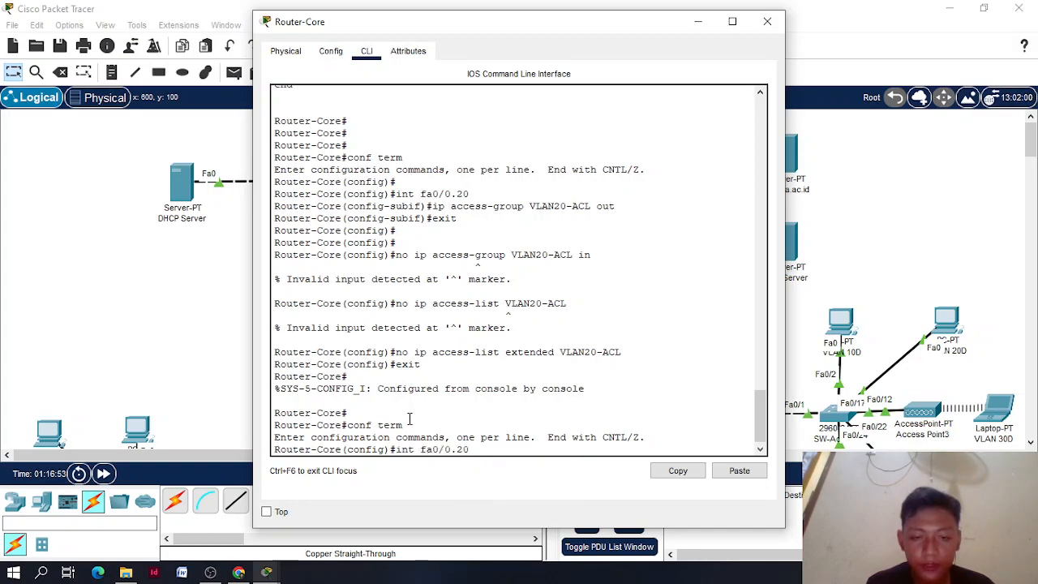
key("Return")
key("Up")
key("Up")
key("Up")
key("Up")
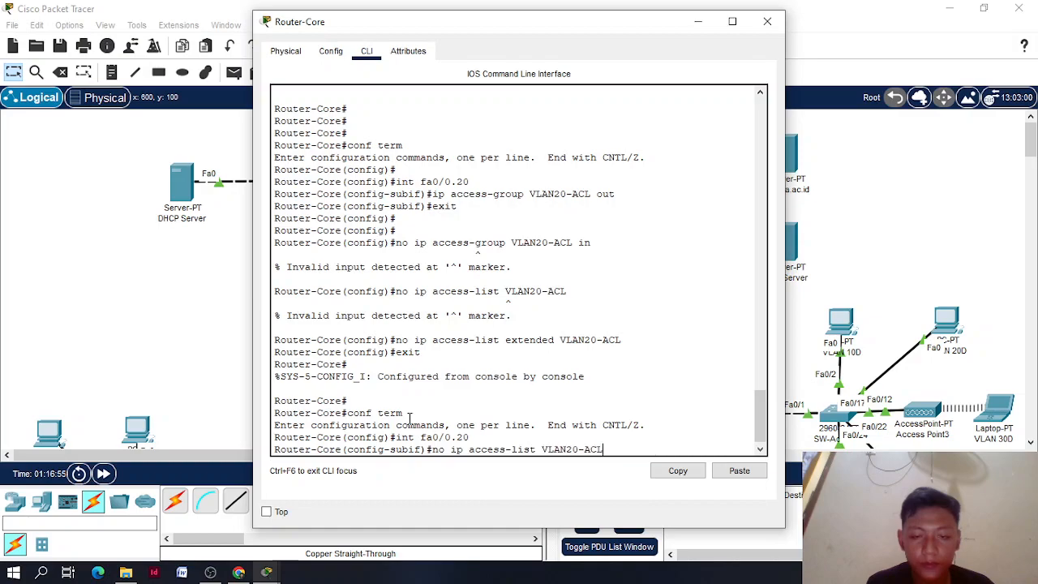
key("Up")
key("Up")
key("Up")
key("Down")
key("Down")
key("Down")
key("Down")
key("Down")
key("Down")
key("Up")
key("Up")
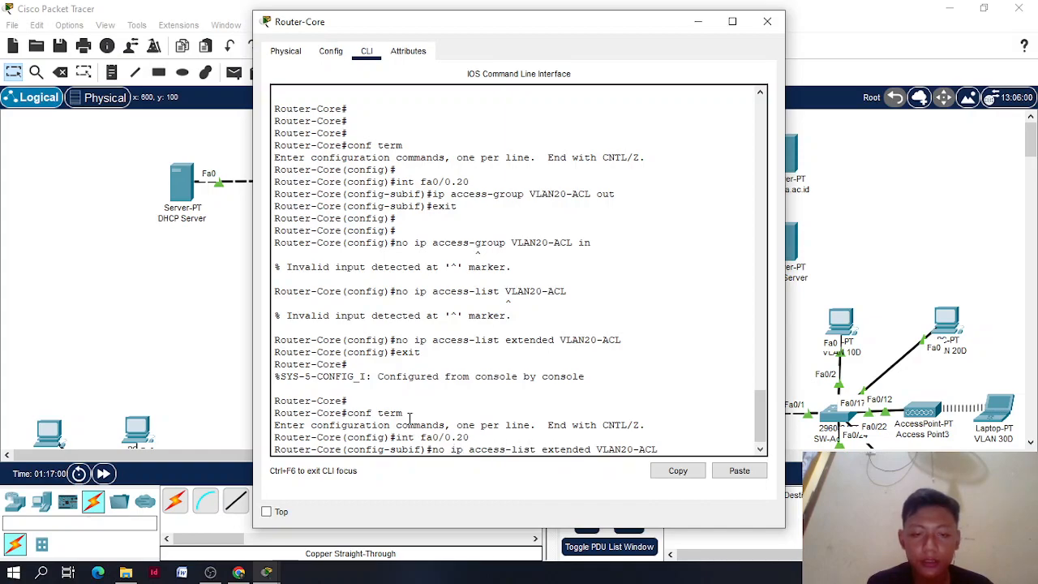
key("Home")
key("Delete")
key("Delete")
key("Delete")
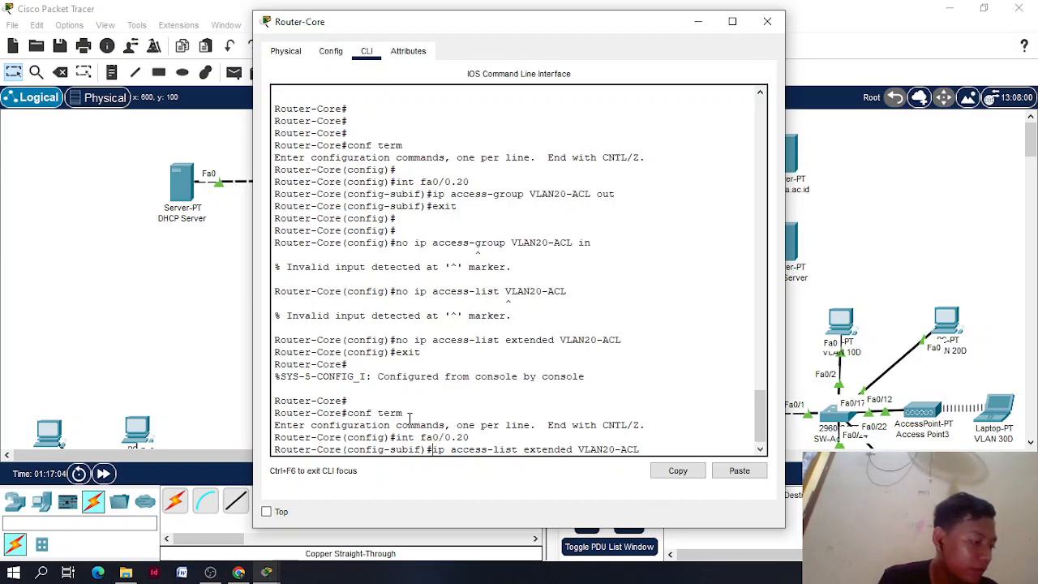
key("Right")
key("Right")
key("Right")
key("Right")
key("Right")
key("Right")
key("Right")
key("Right")
key("Right")
key("Right")
key("Right")
key("Right")
key("Right")
key("Right")
Apply the VLAN 20 access list inbound on the fa0/0.20 subinterface with ip access-group VLAN20-ACL in
key("Up")
key("Up")
key("Up")
key("Up")
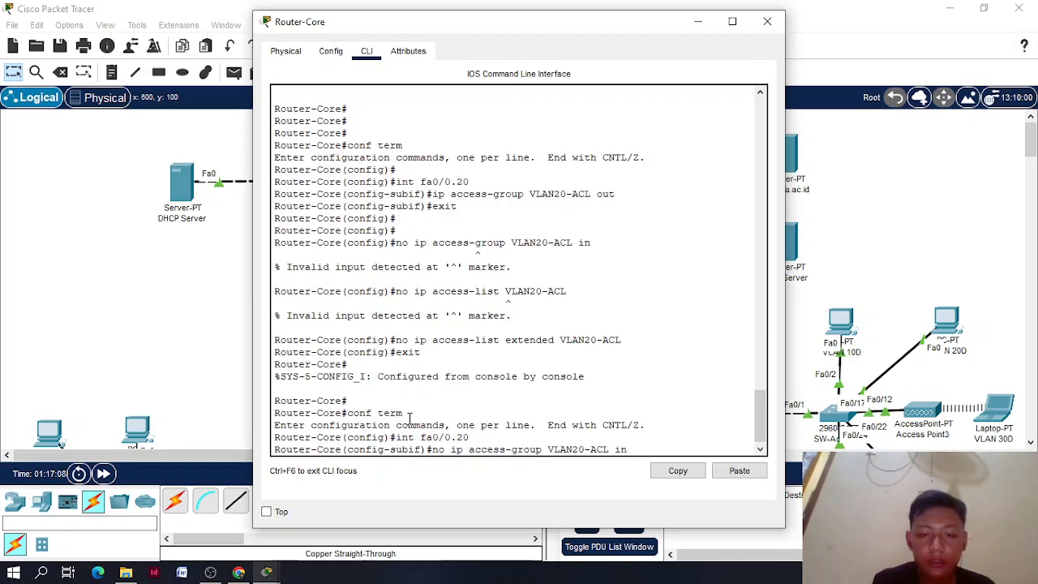
key("Left")
key("Left")
key("Left")
key("Left")
key("Left")
key("Left")
key("Left")
key("Left")
key("Left")
key("Left")
key("Left")
key("Left")
key("Left")
key("Left")
key("Left")
key("BackSpace")
key("BackSpace")
key("BackSpace")
key("Return")
Exit subinterface and global configuration modes on Router-Core, and put its window away
type("exit")
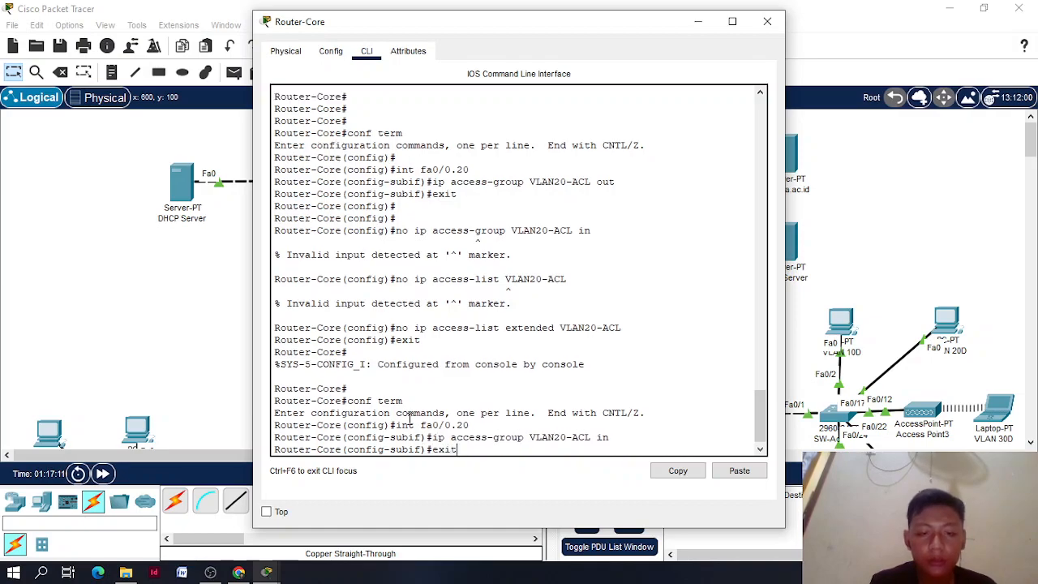
key("Return")
type("exit")
key("Return")
key("Return")
key("Return")
key("Return")
key("Return")
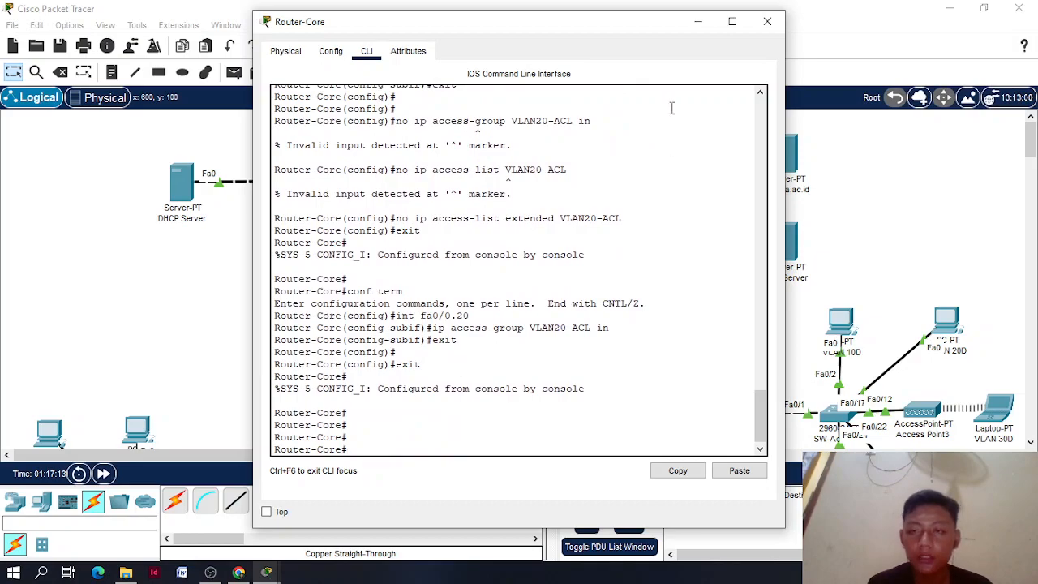
left_click(688, 23)
Locate PC VLAN 20D in the topology and check its IP configuration
scroll(794, 301, "down", 5)
scroll(793, 301, "down", 3)
scroll(794, 301, "up", 2)
scroll(794, 300, "up", 2)
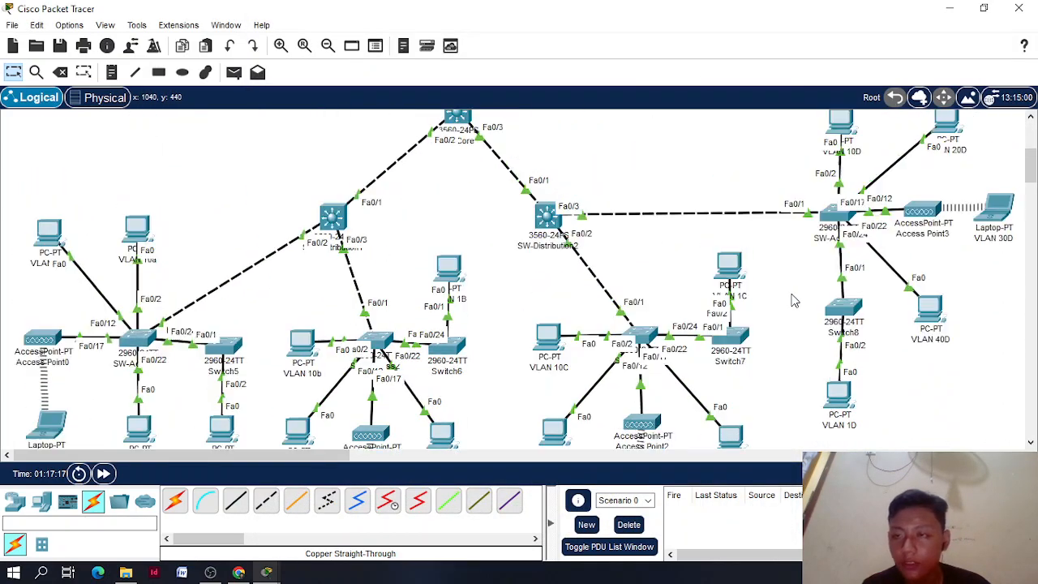
scroll(794, 301, "down", 2)
scroll(795, 297, "up", 2)
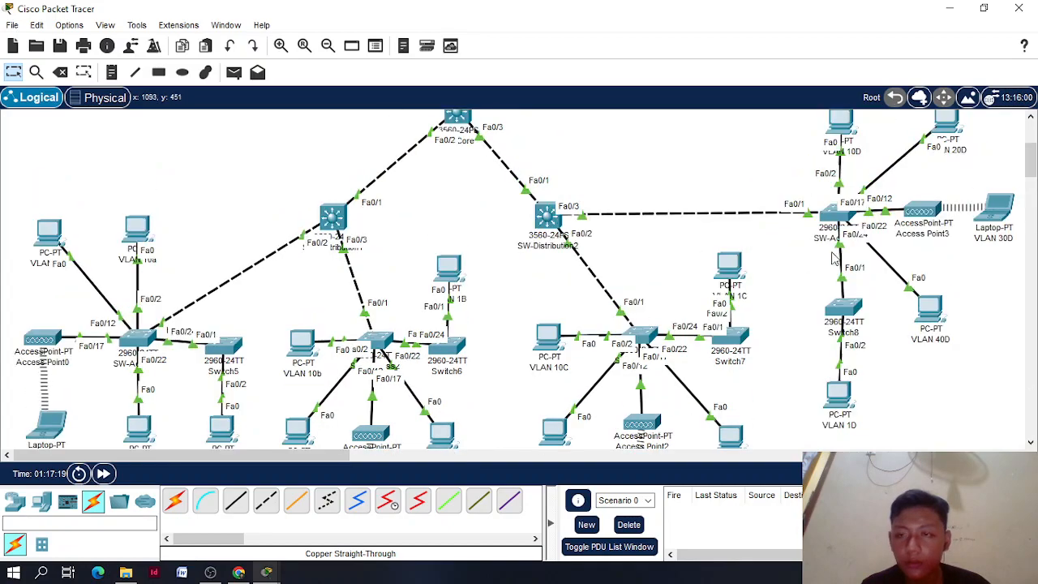
left_click(946, 126)
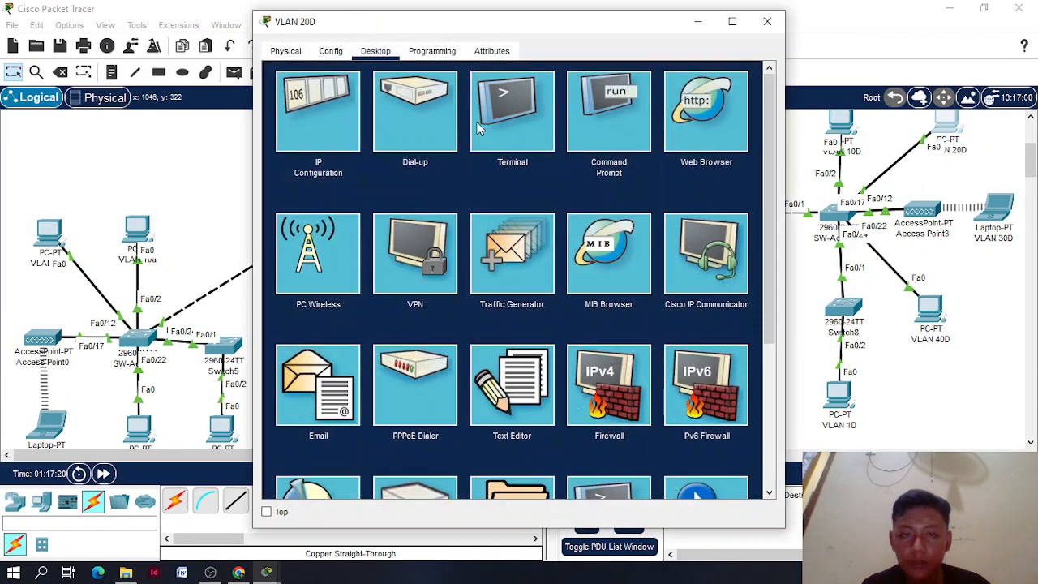
left_click(349, 112)
left_click(243, 172)
Ping 172.16.2.5 from PC VLAN 20C's command prompt, and close its window
scroll(548, 358, "down", 3)
left_click(557, 331)
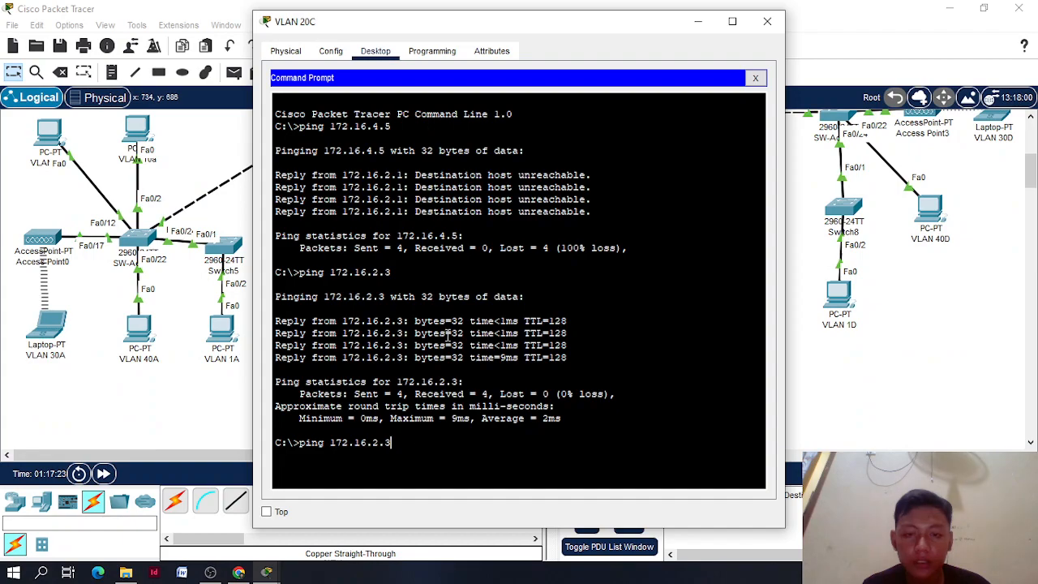
type("5")
key("Return")
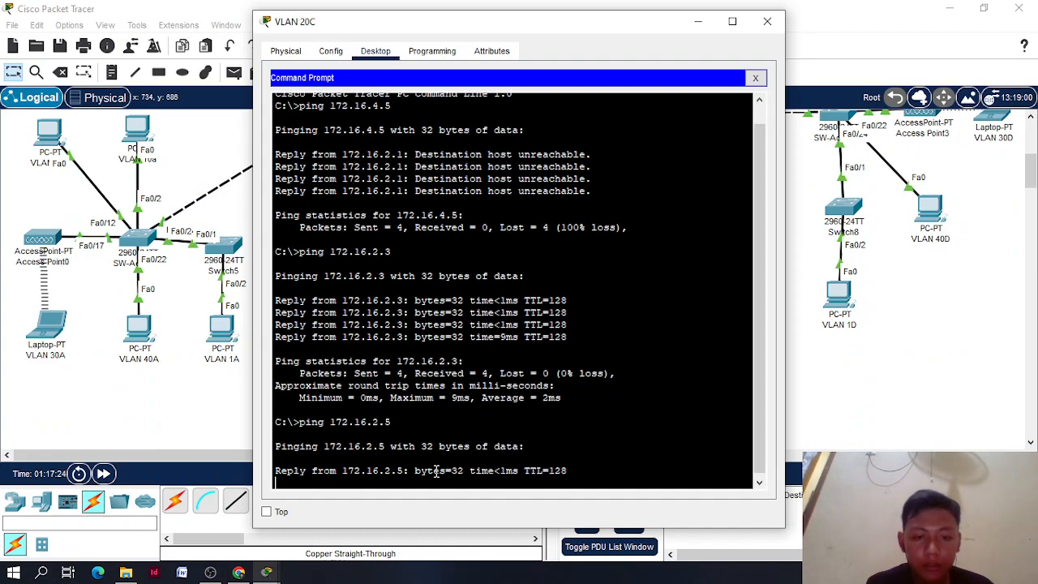
left_click(767, 21)
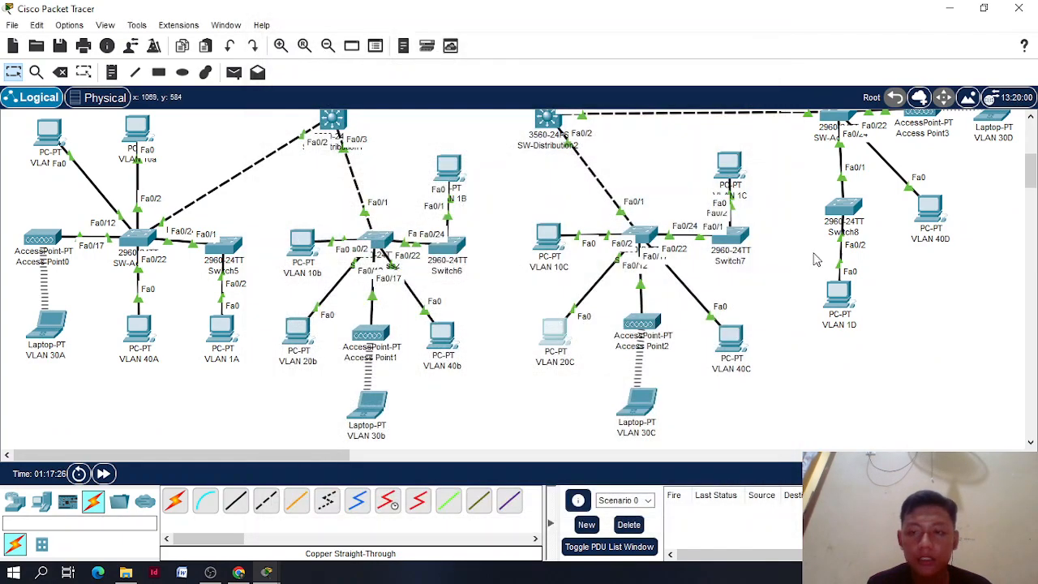
Check the IP configurations of PC VLAN 1D and PC VLAN 40D
left_click(838, 293)
left_click(325, 118)
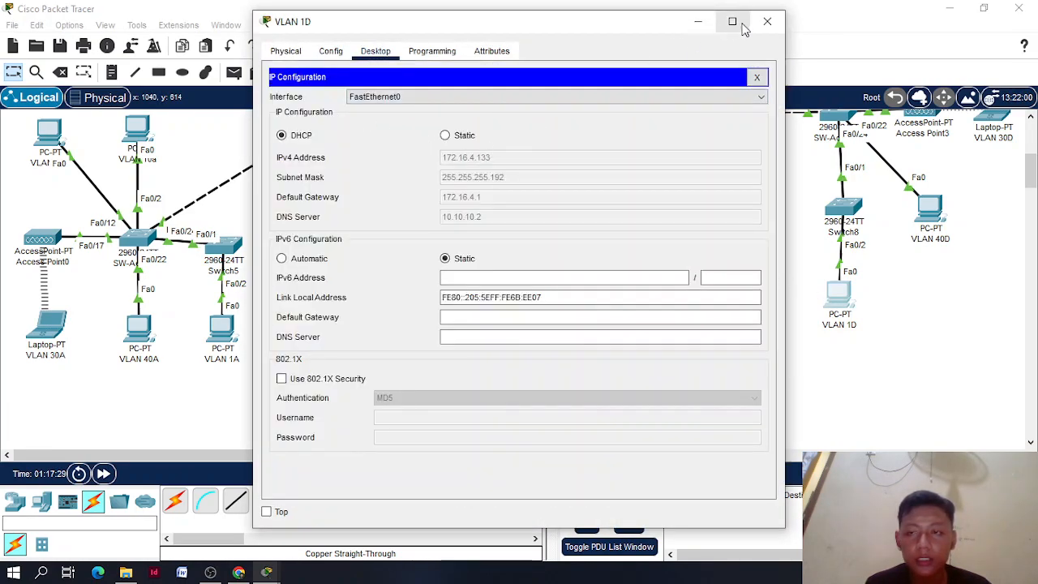
left_click(933, 217)
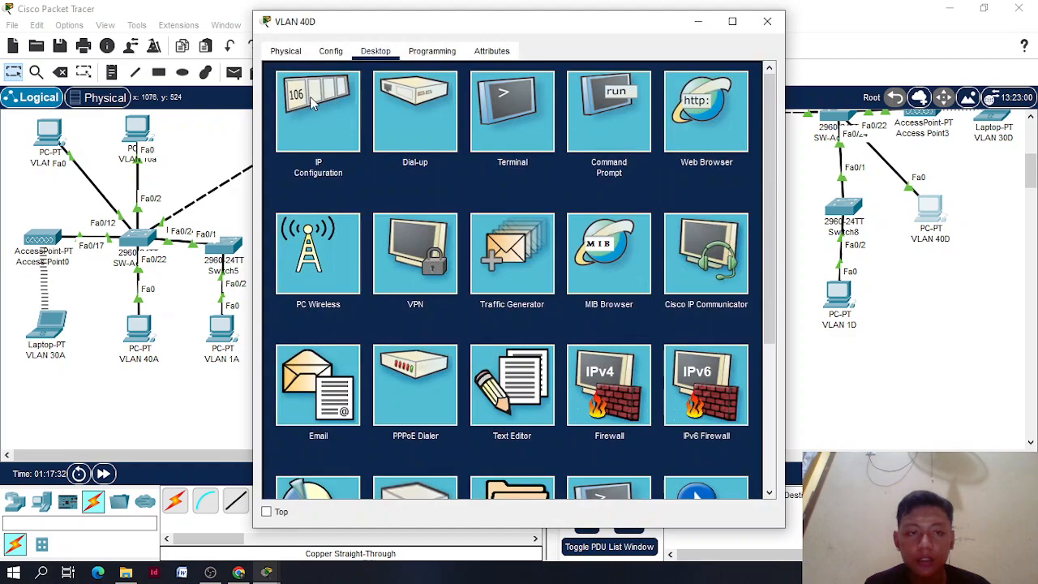
left_click(317, 105)
left_click(767, 30)
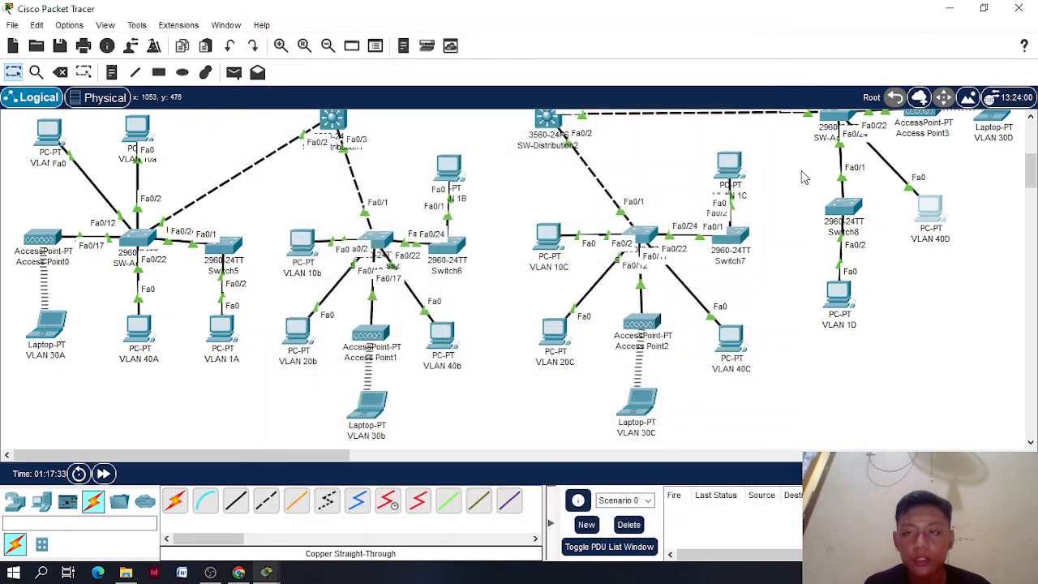
Look up PC VLAN 10D's IPv4 address in its IP configuration, and close its window
scroll(803, 175, "up", 3)
left_click(841, 130)
left_click(325, 118)
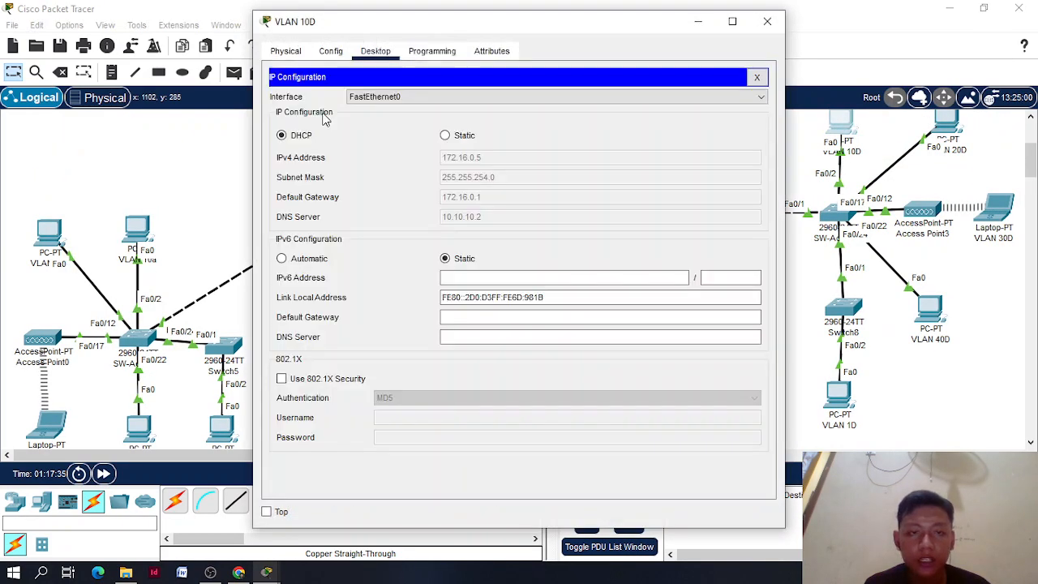
left_click(767, 21)
Test reachability of PC VLAN 10D from PC VLAN 1D by pinging 172.16.0.5, and put the window away
left_click(839, 393)
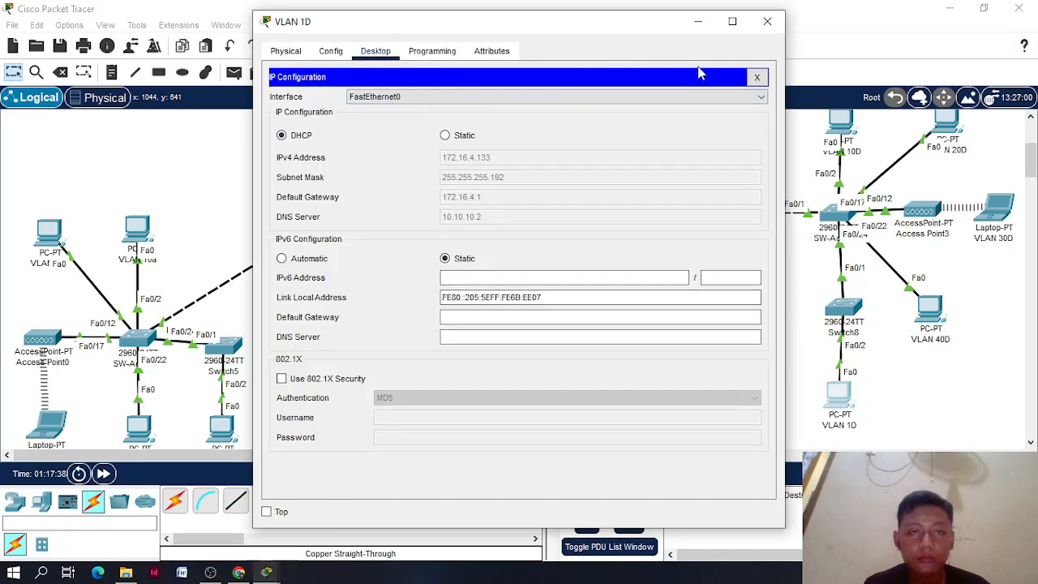
left_click(756, 77)
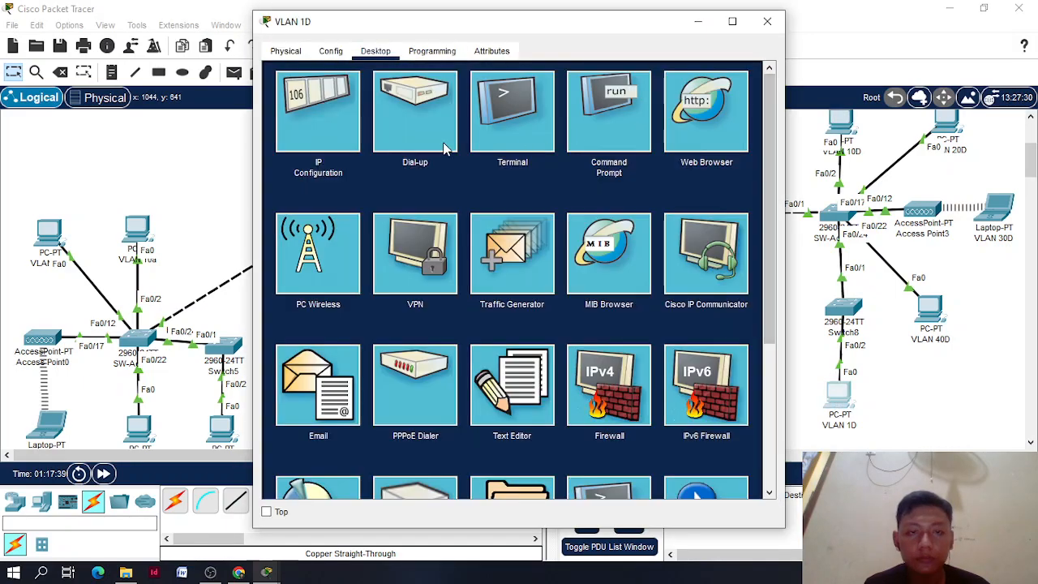
left_click(324, 140)
left_click(756, 77)
left_click(611, 110)
type("ping 172.16.0.5")
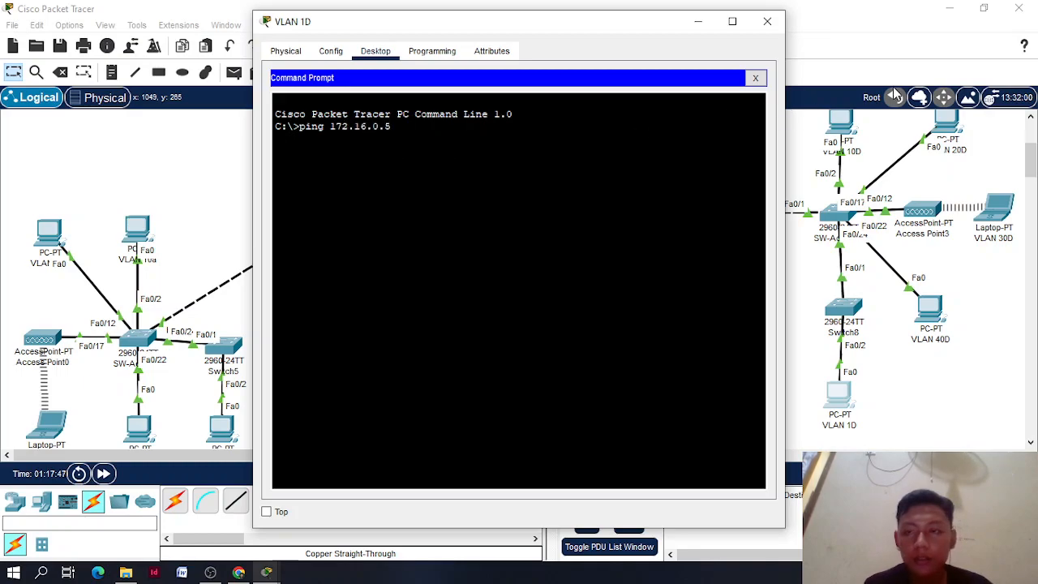
left_click(839, 122)
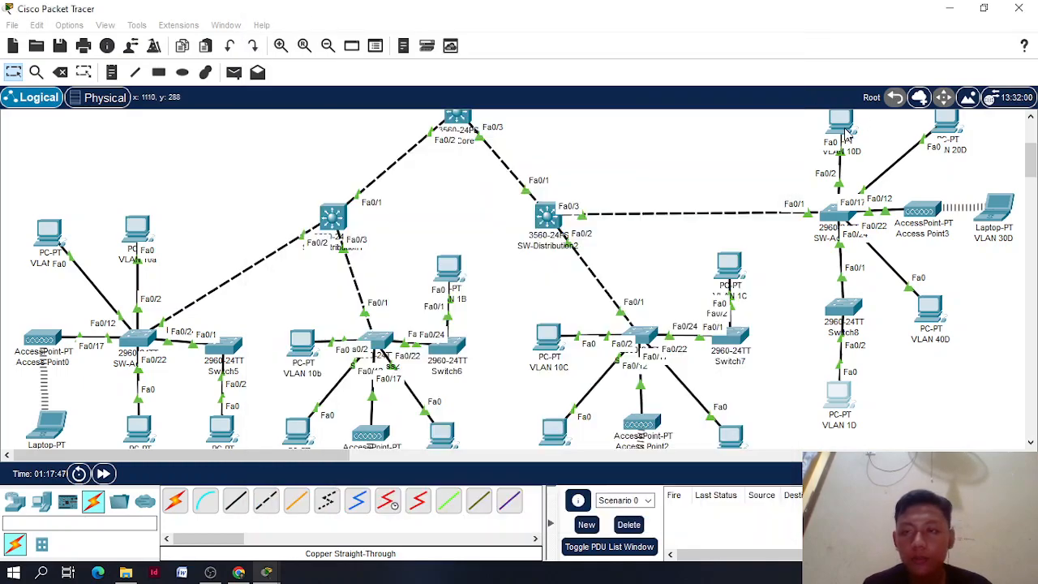
left_click(331, 113)
left_click(242, 162)
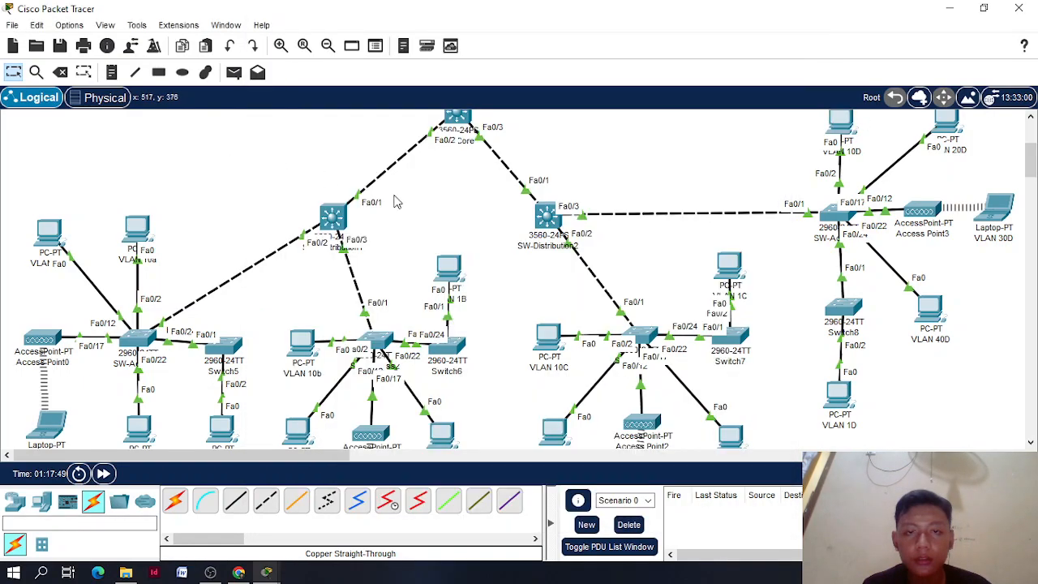
left_click(840, 397)
key("Return")
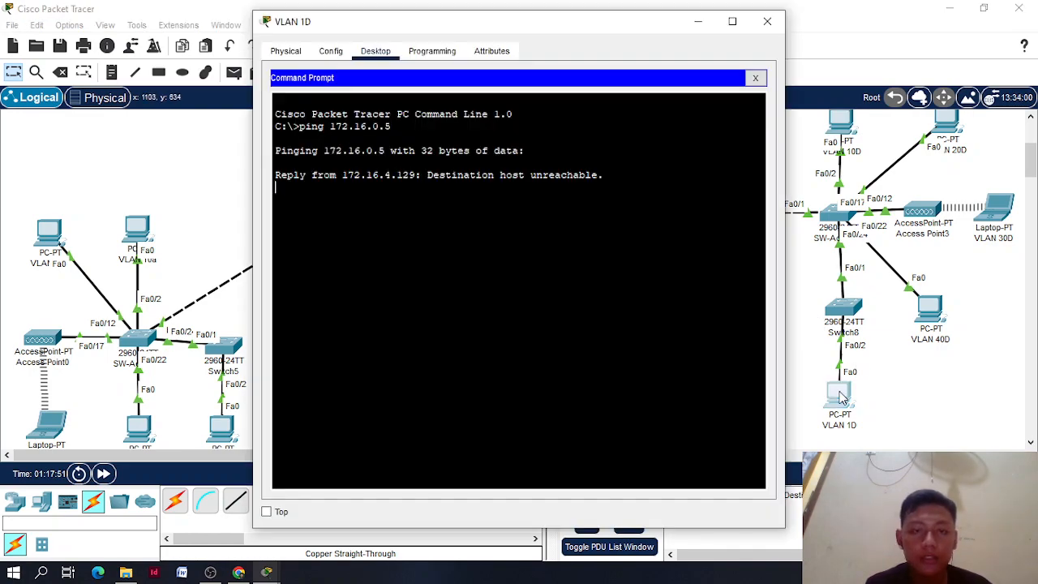
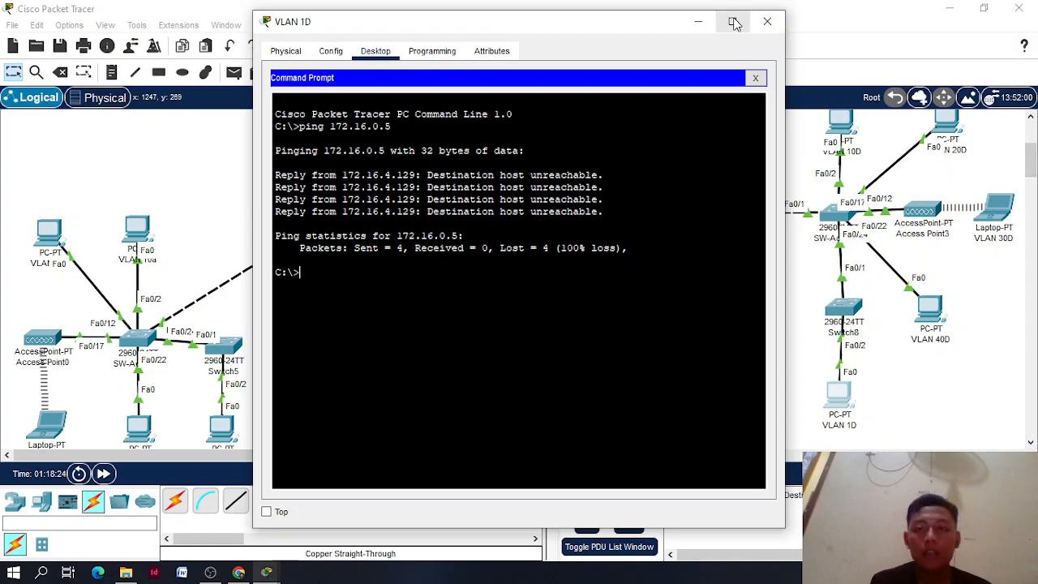
left_click(698, 21)
Review the whole network topology, from the core router and servers down to the end devices on the access switches
scroll(592, 197, "up", 5)
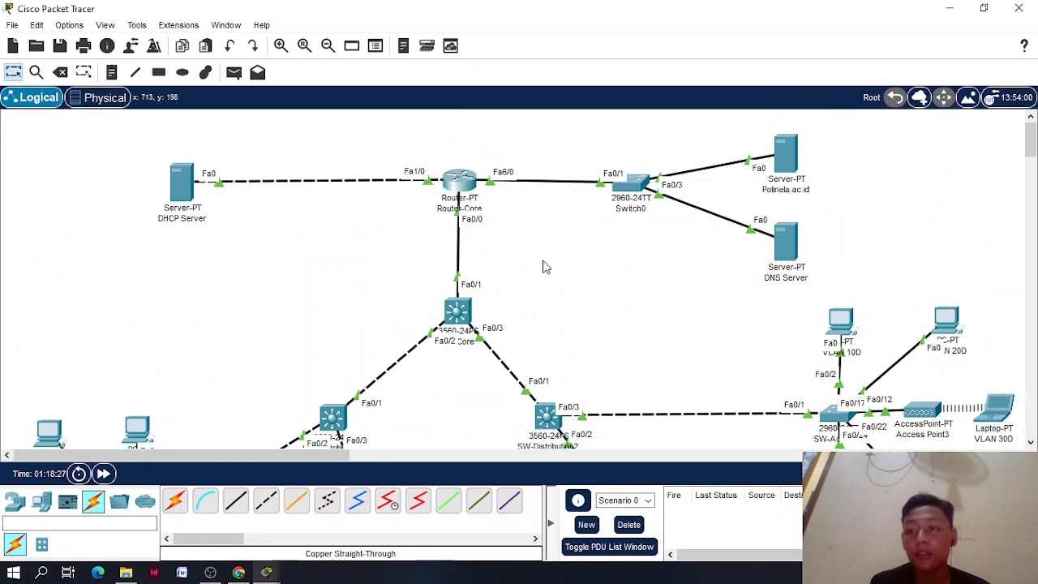
scroll(545, 268, "down", 9)
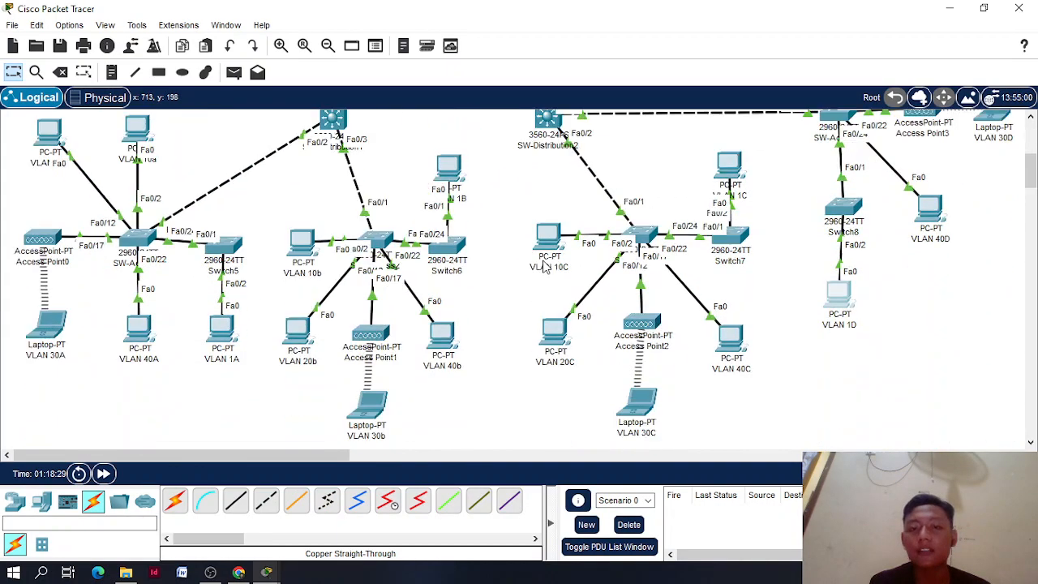
left_click_drag(626, 298, 637, 310)
scroll(800, 316, "up", 5)
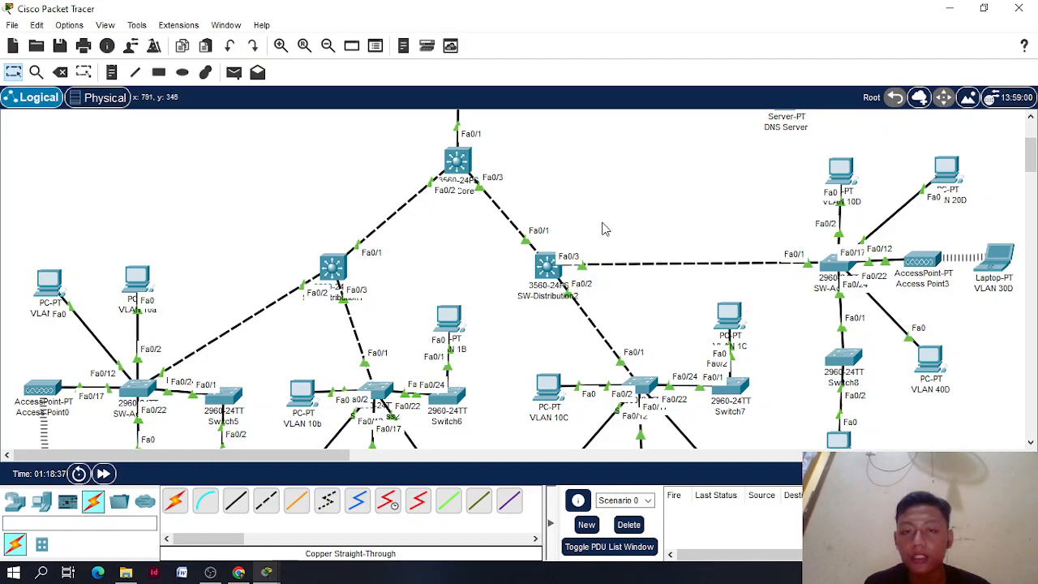
scroll(598, 229, "up", 3)
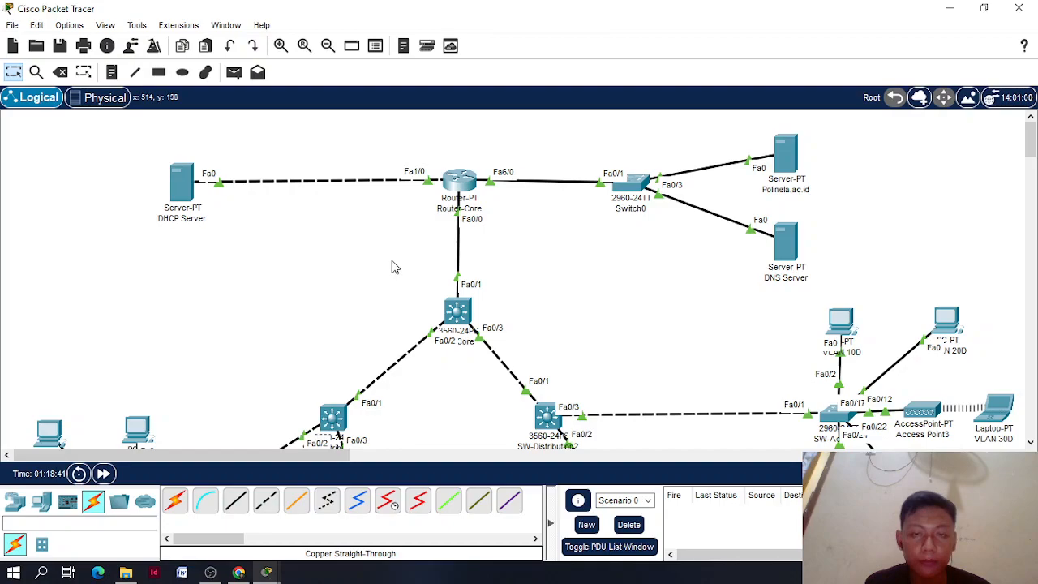
scroll(393, 268, "down", 5)
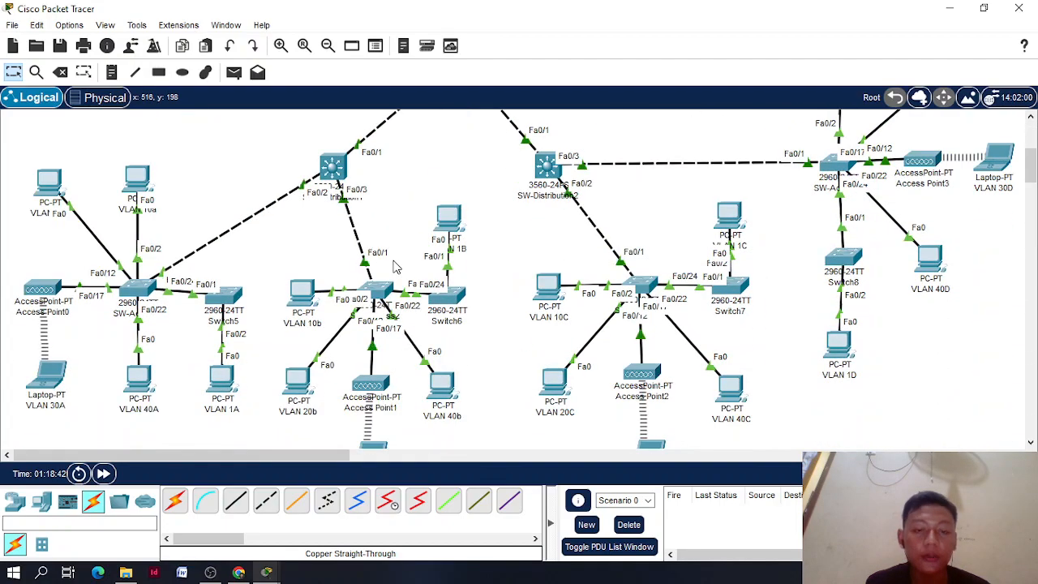
scroll(486, 290, "down", 5)
scroll(485, 289, "up", 5)
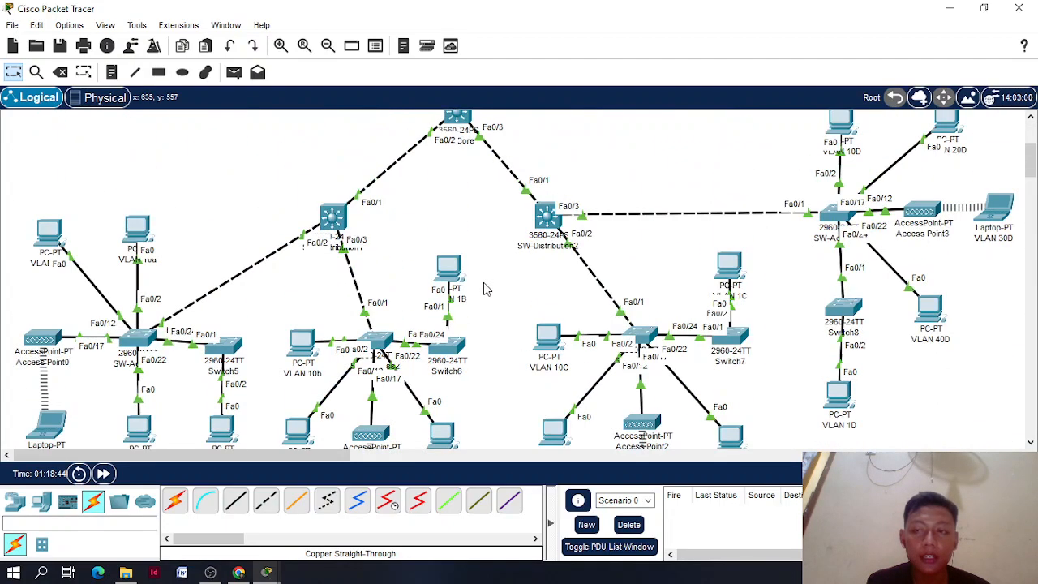
scroll(484, 288, "down", 5)
scroll(484, 287, "up", 2)
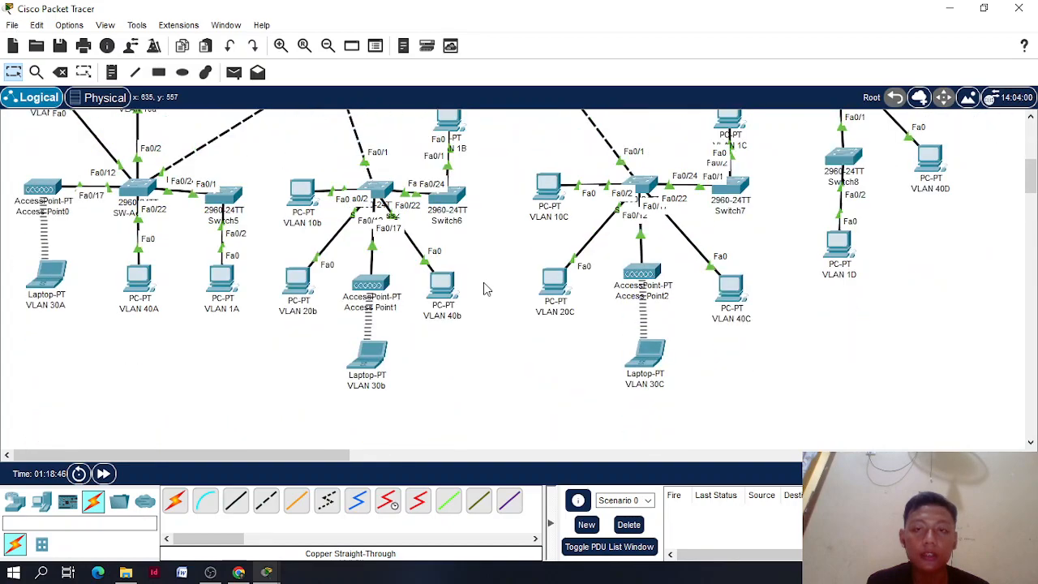
scroll(483, 282, "up", 1)
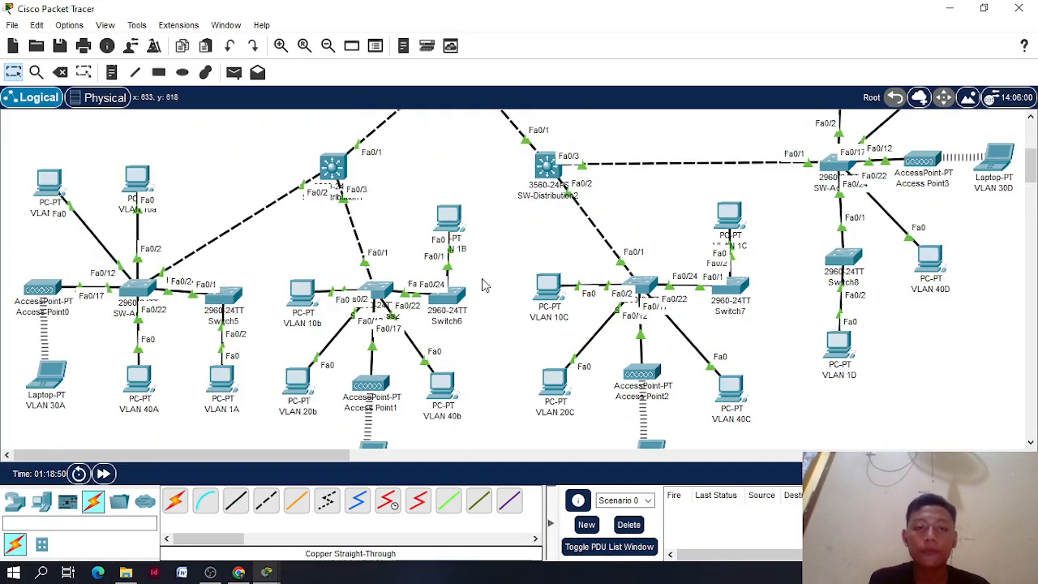
scroll(481, 284, "up", 5)
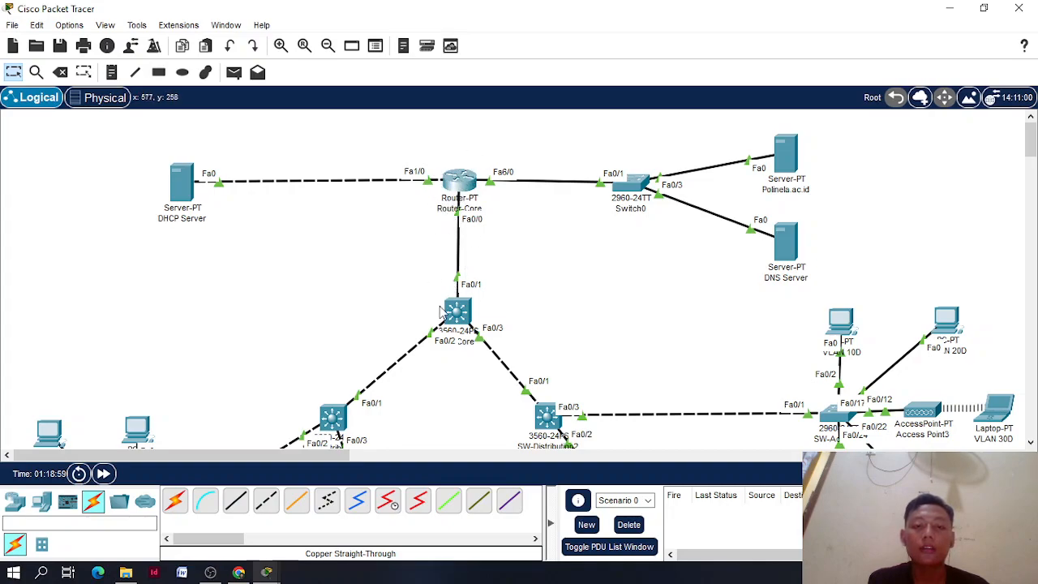
scroll(436, 316, "down", 1)
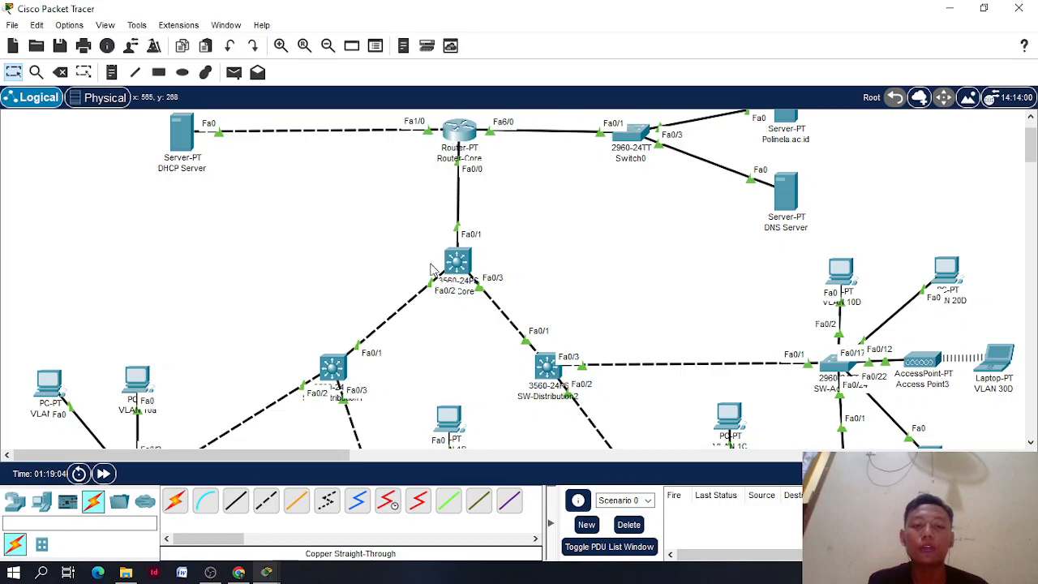
scroll(438, 284, "down", 1)
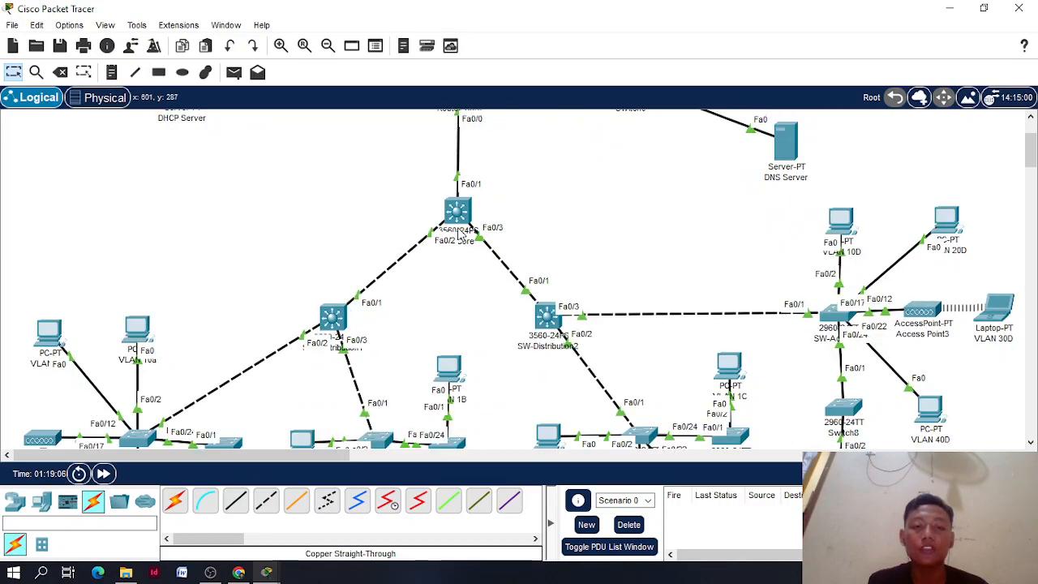
scroll(450, 275, "down", 2)
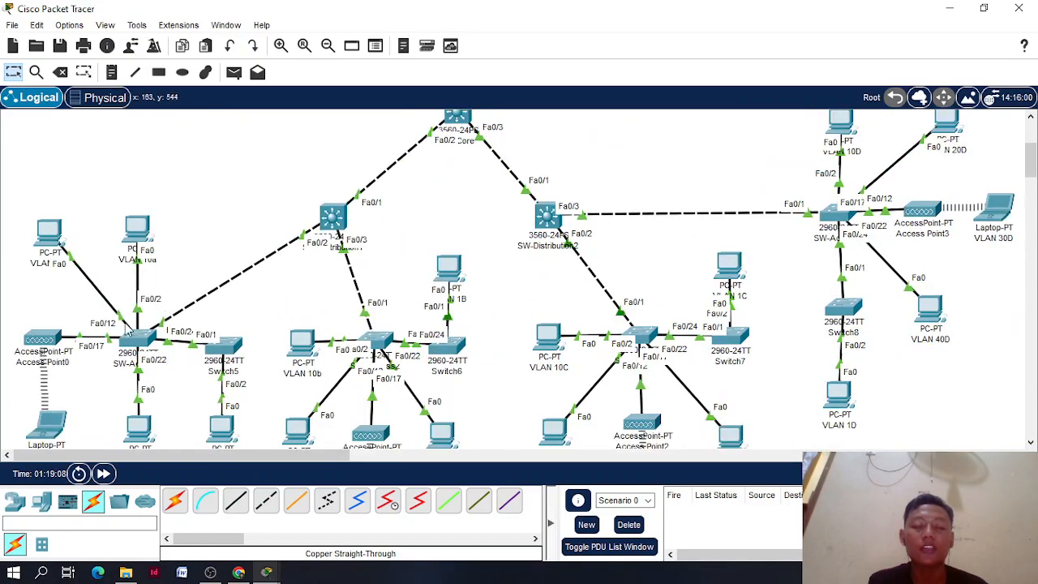
scroll(434, 246, "up", 4)
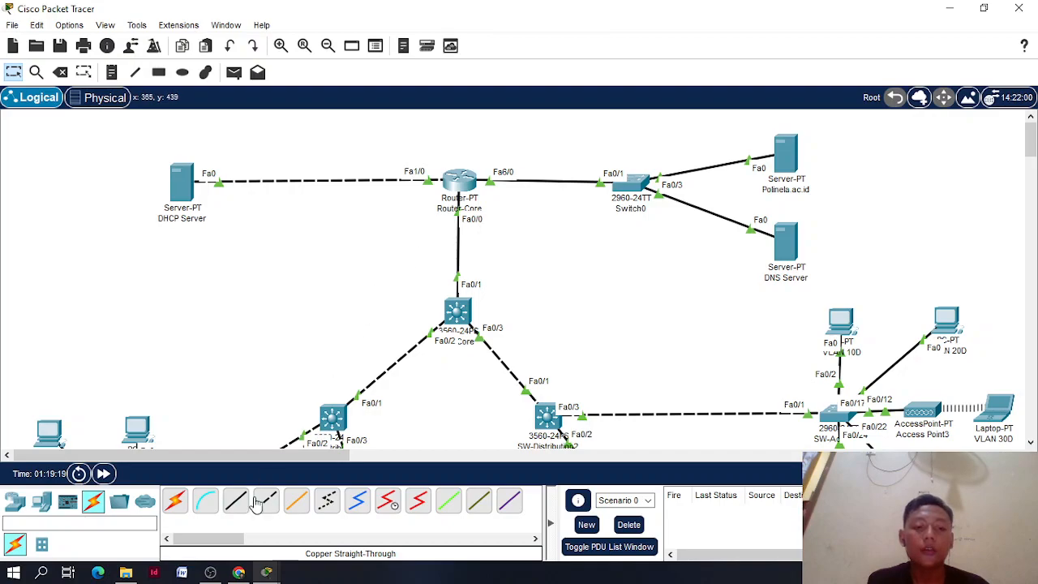
left_click(211, 573)
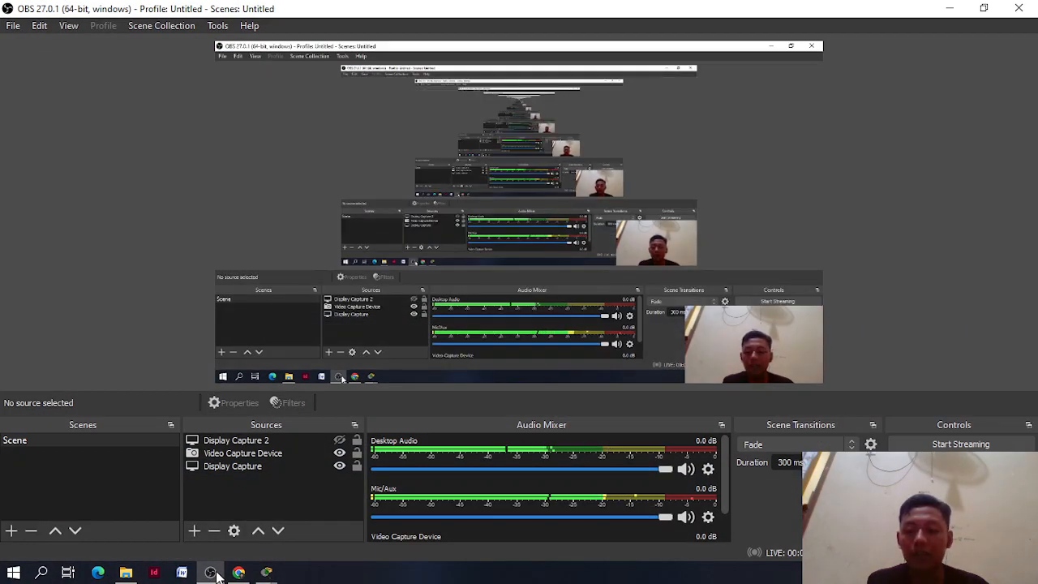
left_click(211, 572)
scroll(424, 255, "down", 1)
scroll(426, 258, "up", 7)
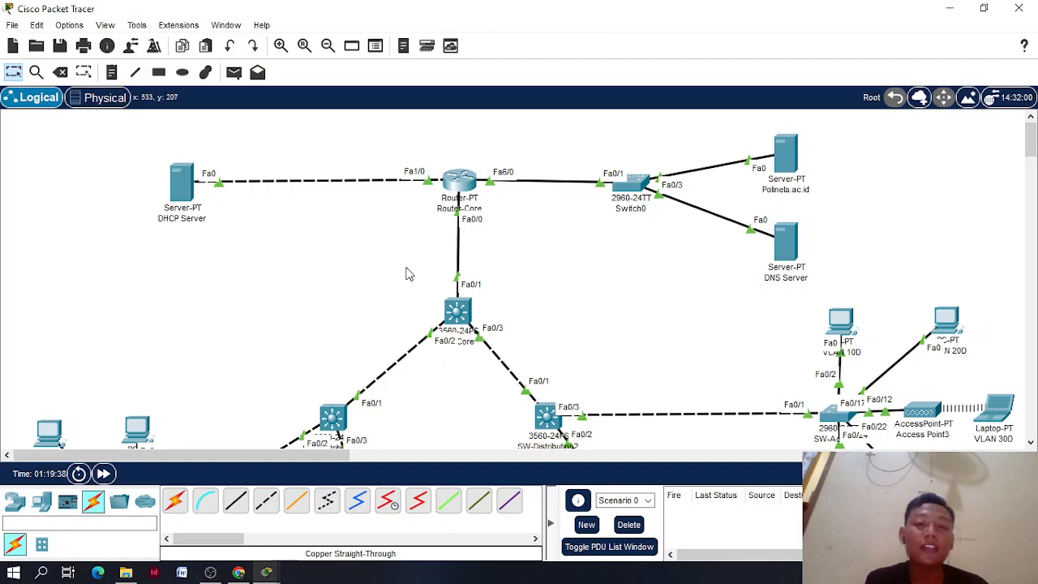
scroll(368, 281, "down", 2)
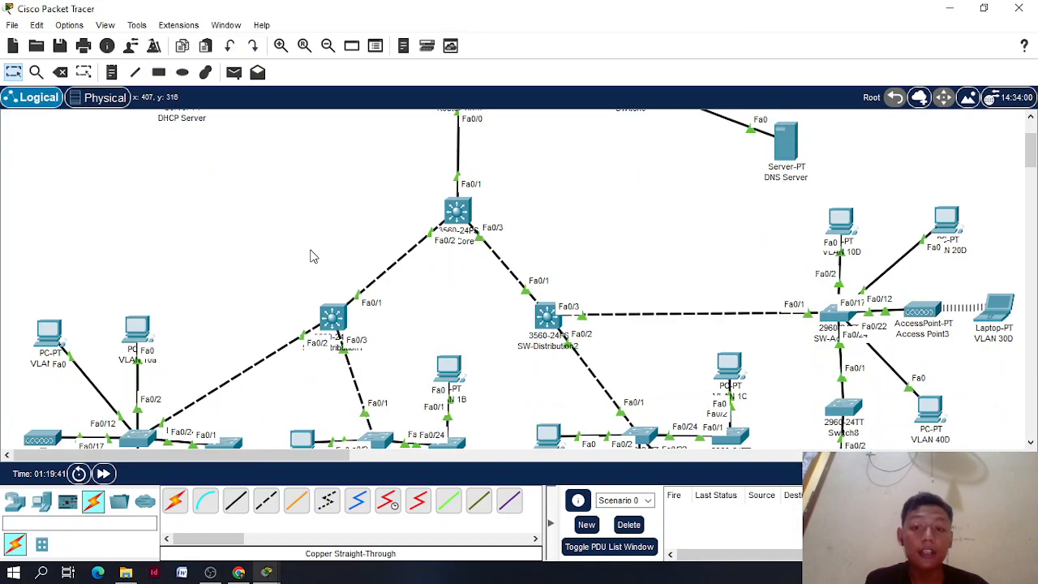
scroll(312, 257, "down", 1)
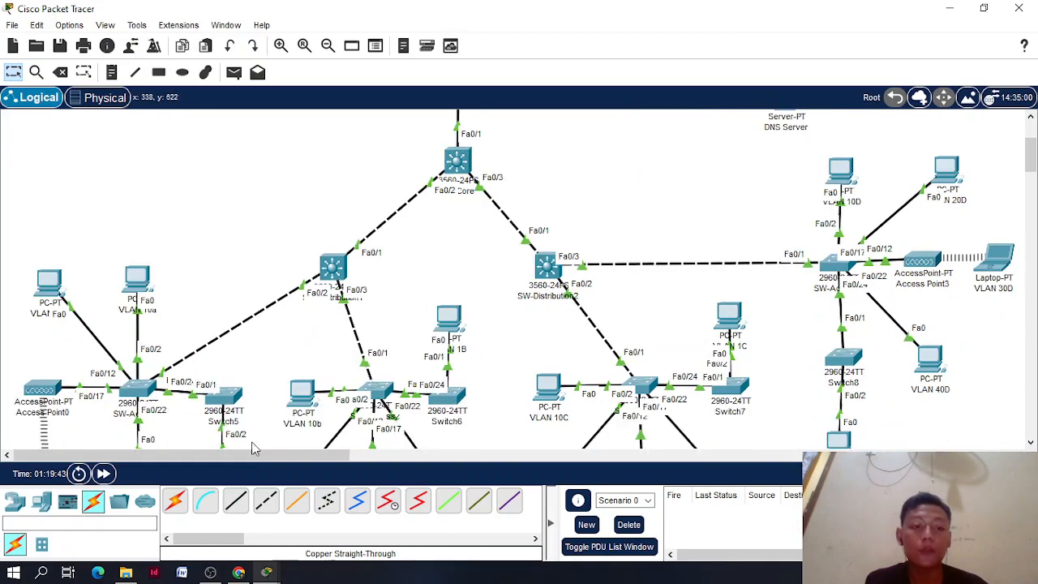
left_click(210, 572)
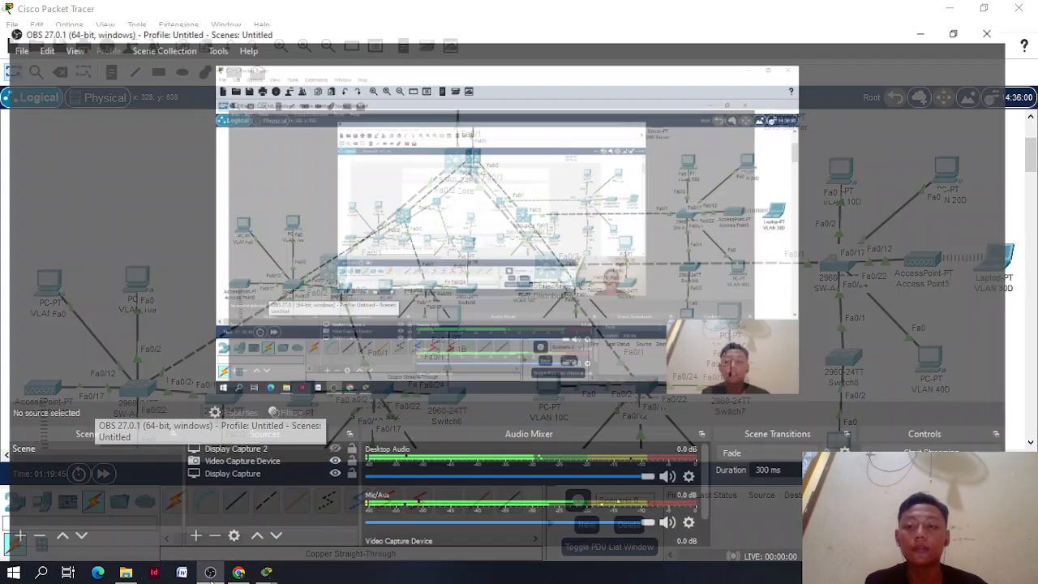